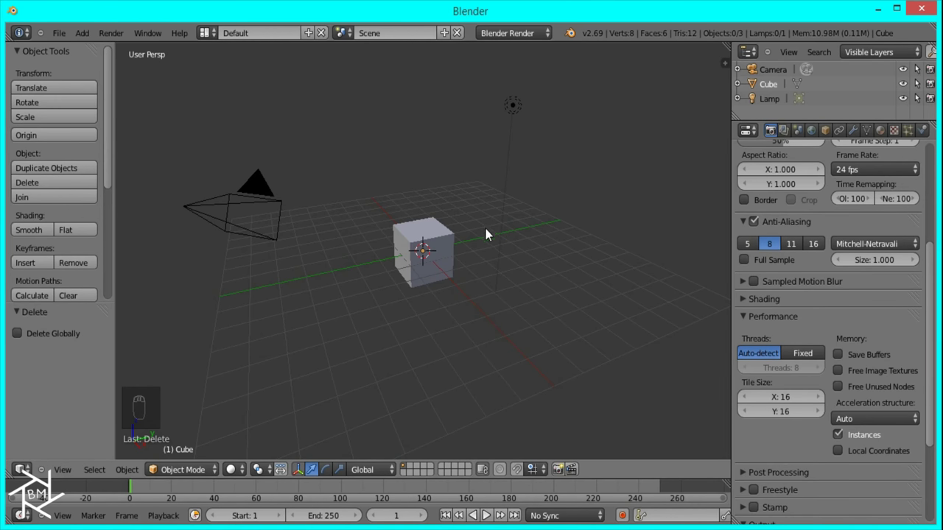
Step: Undo the last deletion and rename the scene as Egg_Textures
key(ctrl+z)
click(399, 33)
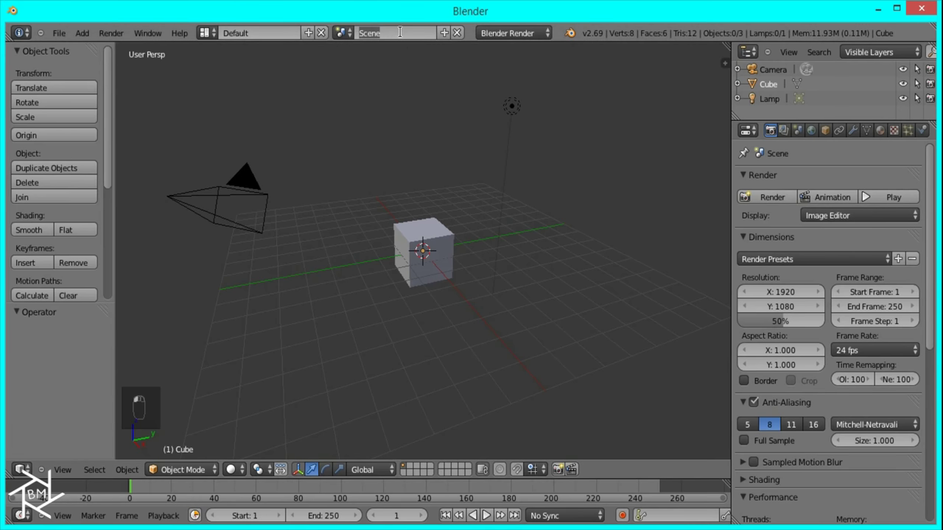
text(Egg_Textures)
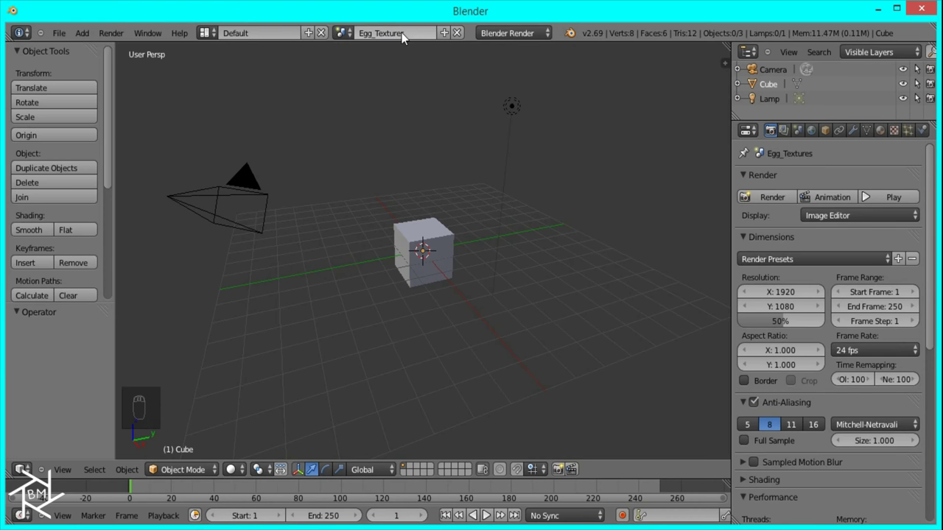
click(448, 110)
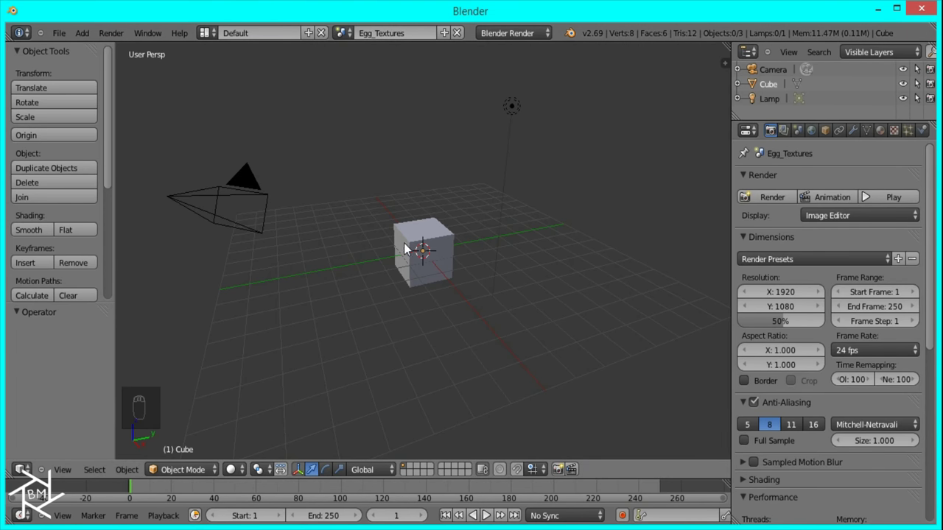
Step: Delete the default cube and the lamp from the scene, leaving the camera
middle_drag(403, 244, 441, 256)
right_click(430, 263)
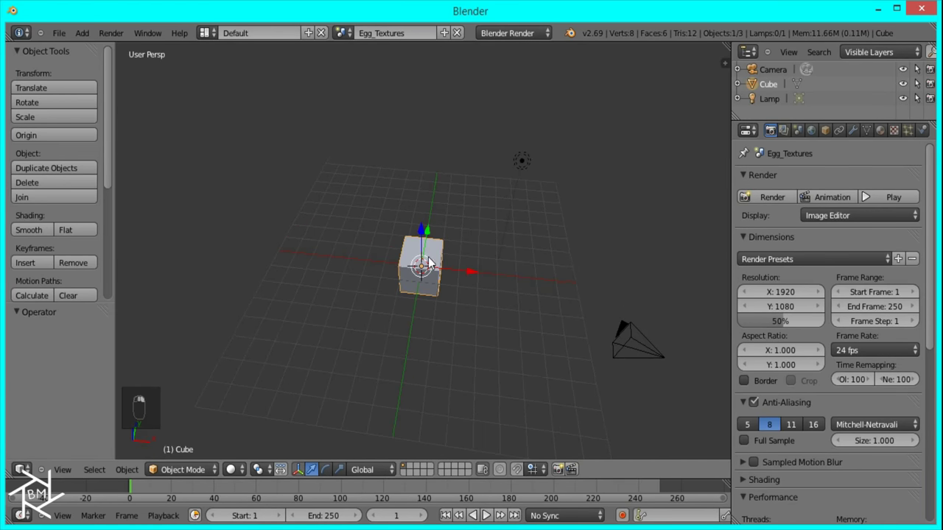
right_click(525, 161)
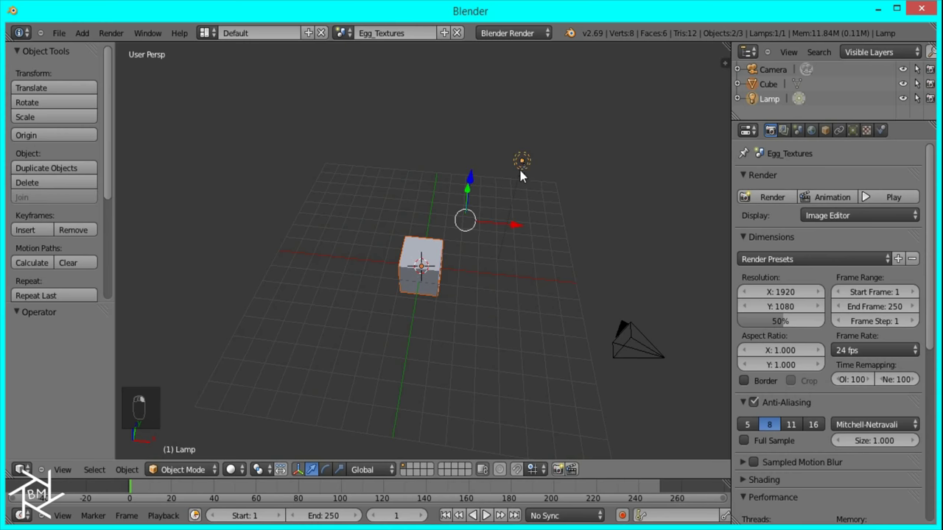
key(x)
click(457, 204)
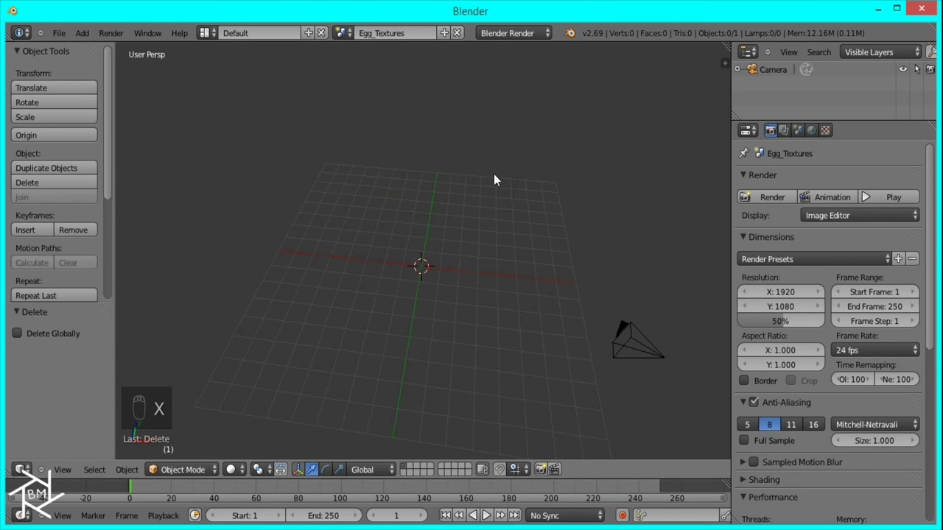
Step: Align the camera to the top orthographic view
key(KP_7)
key(KP_5)
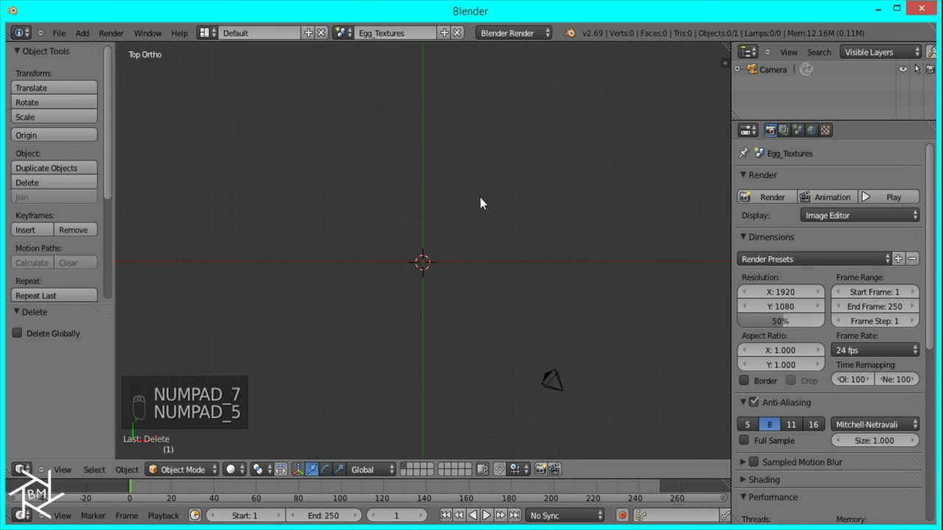
key(ctrl+alt+KP_0)
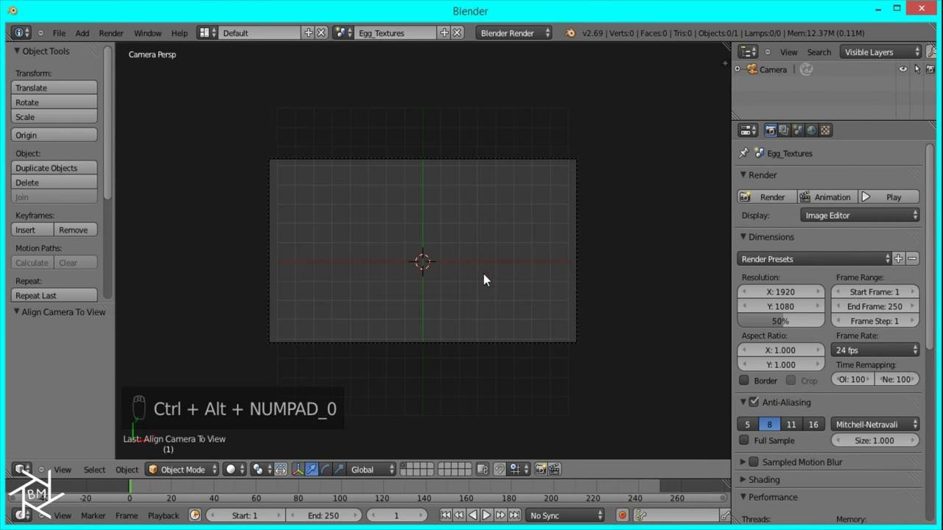
Step: Clear the camera's location and move it 10 units up along the global Z axis
right_click(449, 340)
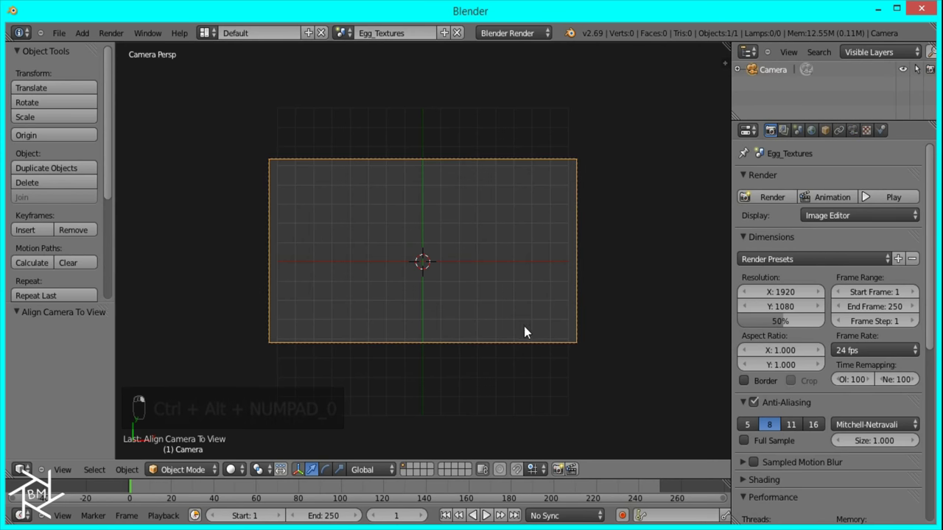
key(alt+g)
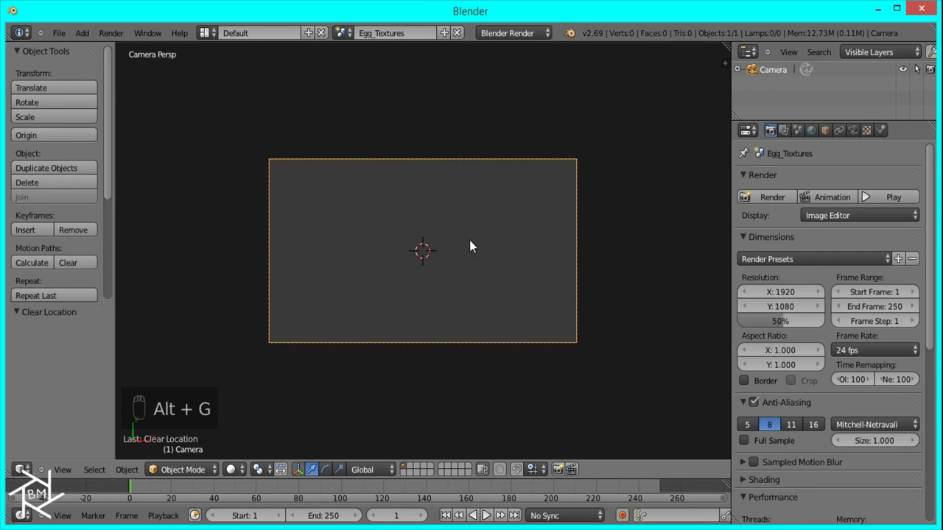
text(g)
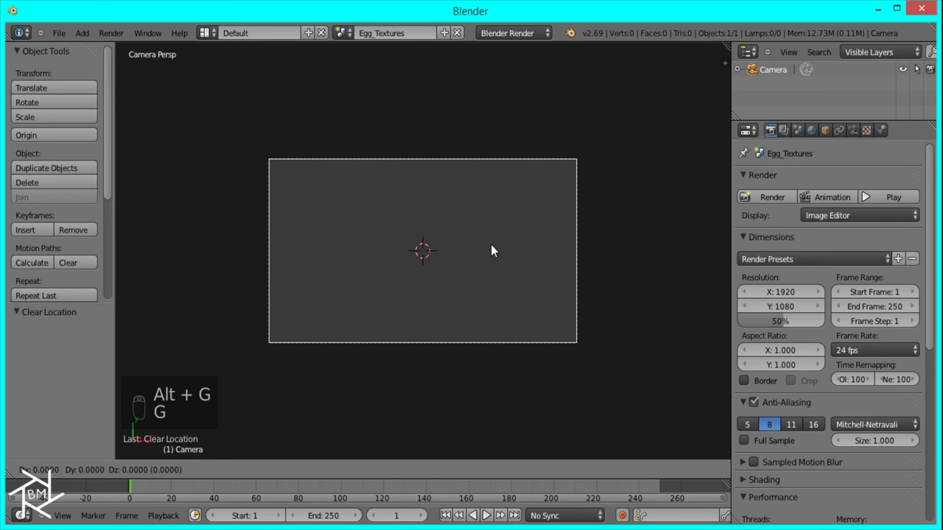
text(10)
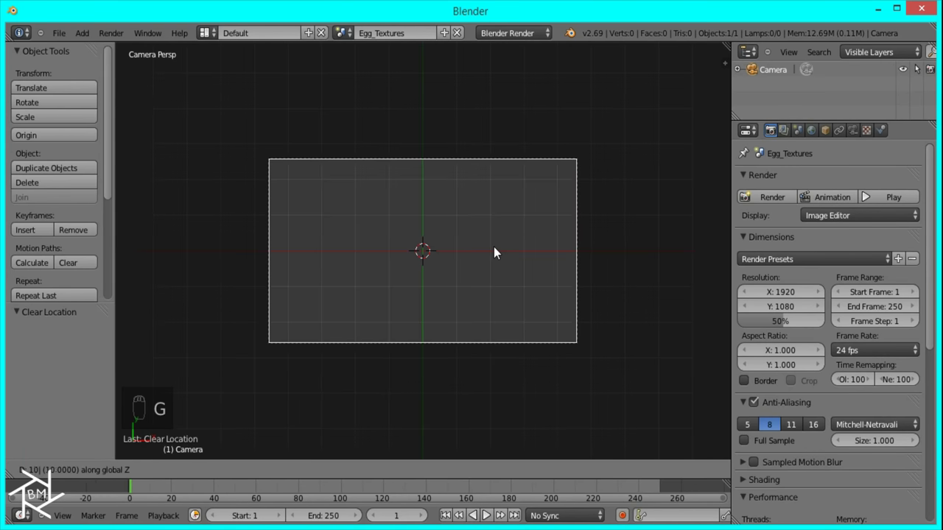
key(Return)
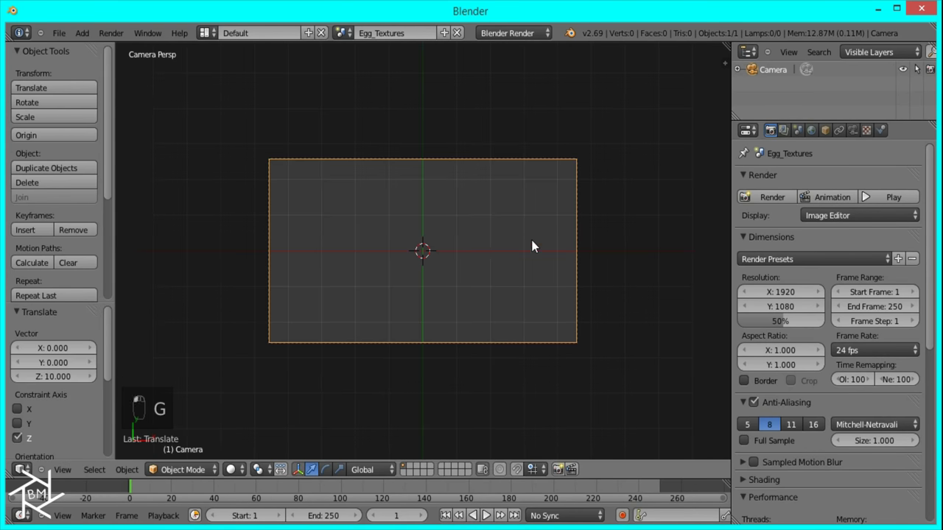
Step: Set the render's Y resolution to 1920 for a square frame
click(780, 307)
text(1)
key(Return)
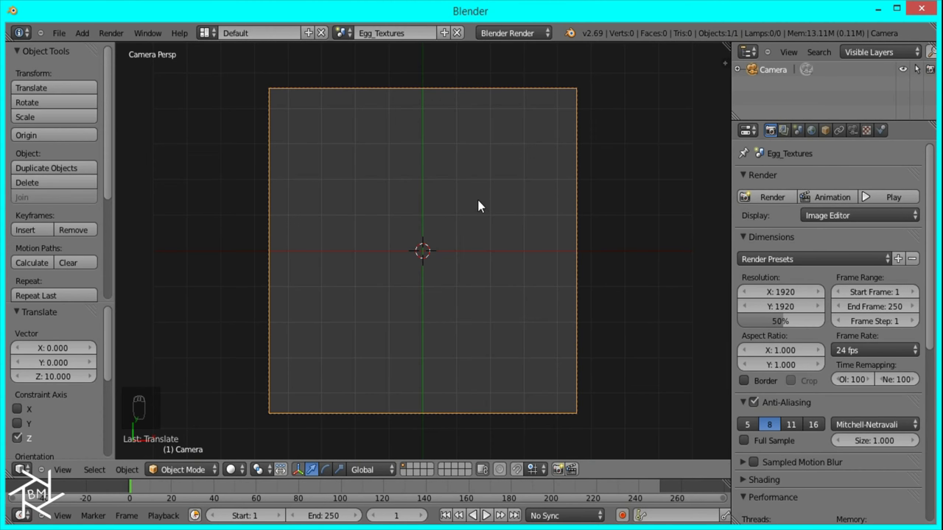
Step: Add a plane and, in Edit Mode, move its mesh about 2.09 along X and 2.5 along Y
key(shift+a)
mouse_move(477, 201)
click(515, 201)
key(Tab)
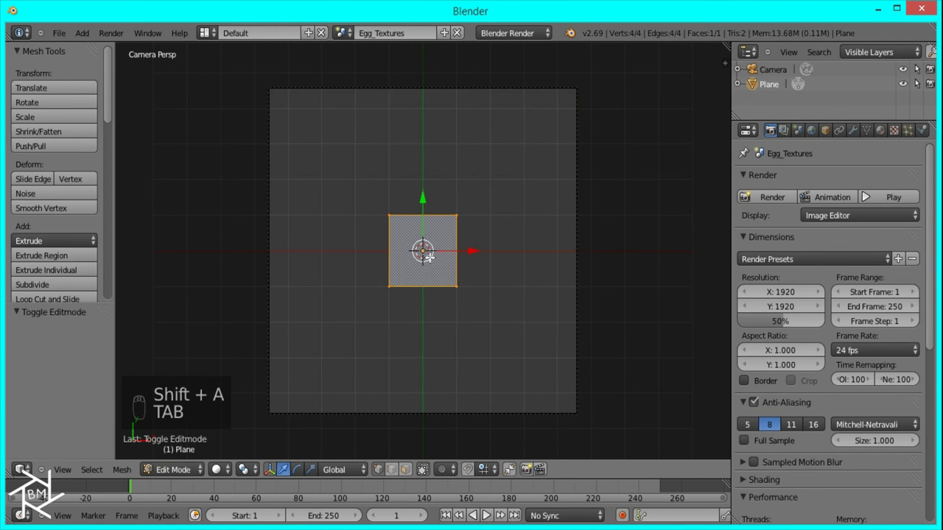
key(g)
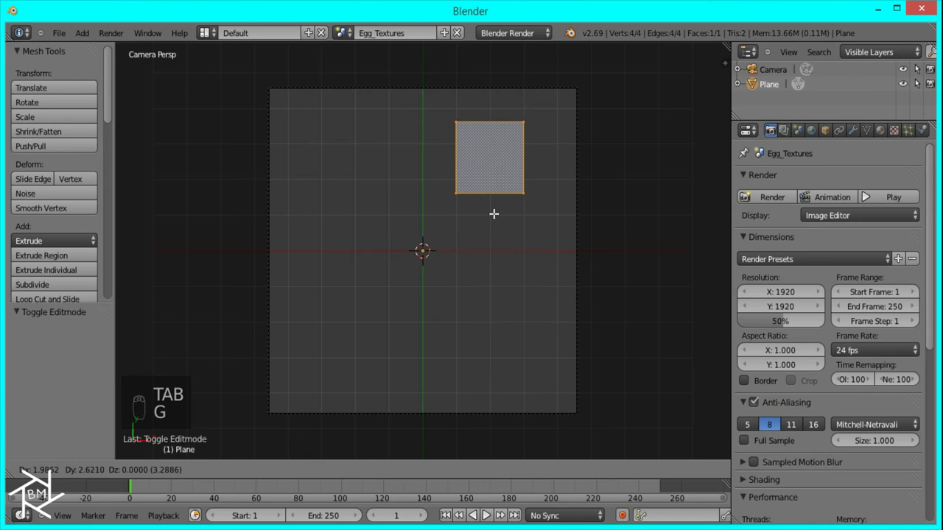
click(500, 214)
Step: Add a Mirror modifier to the plane, mirroring on the X and Y axes with Clipping enabled
click(853, 131)
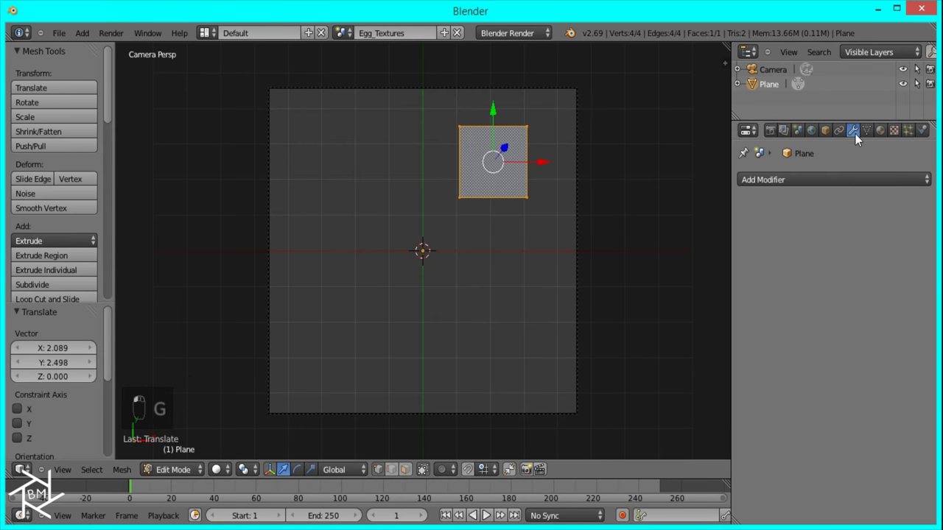
click(820, 182)
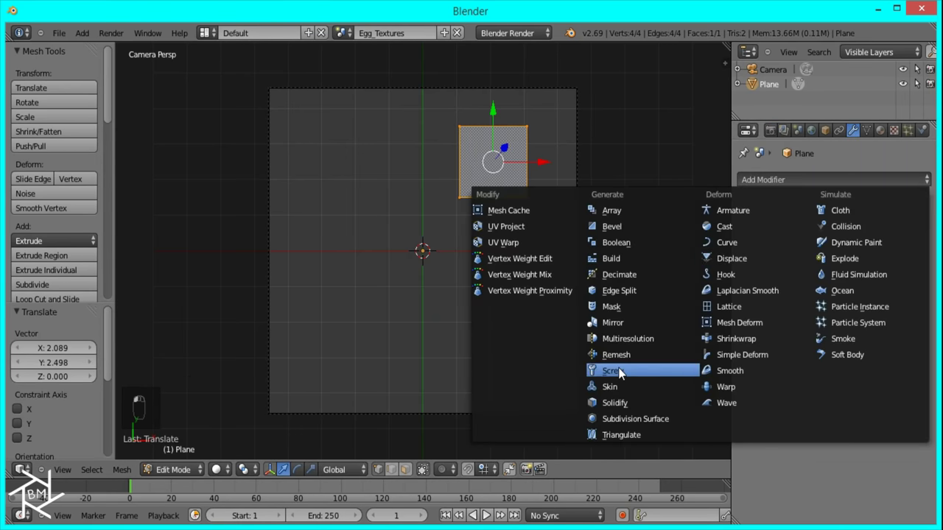
click(625, 322)
click(750, 279)
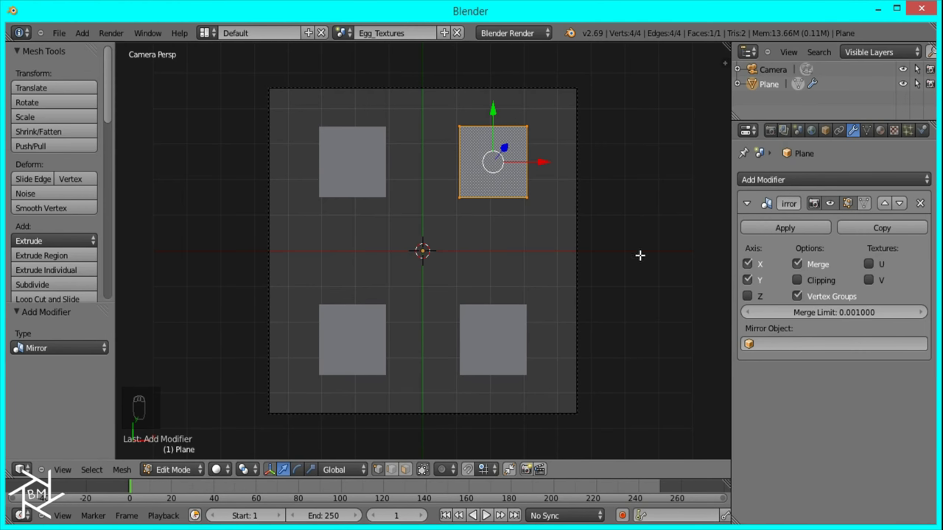
click(798, 280)
Step: Move the plane's mesh onto the vertical centre line, clamping its inner edge there, and scale it to about 0.17 along Y
key(g)
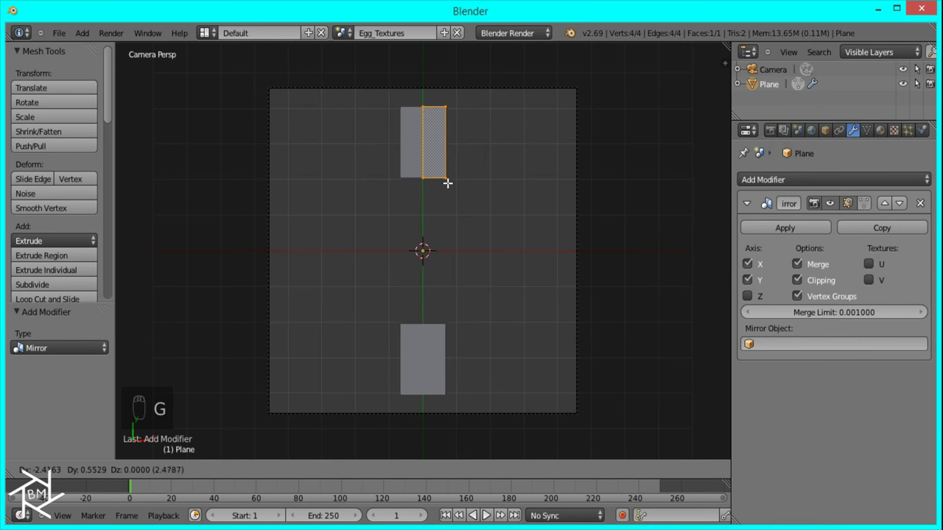
click(433, 234)
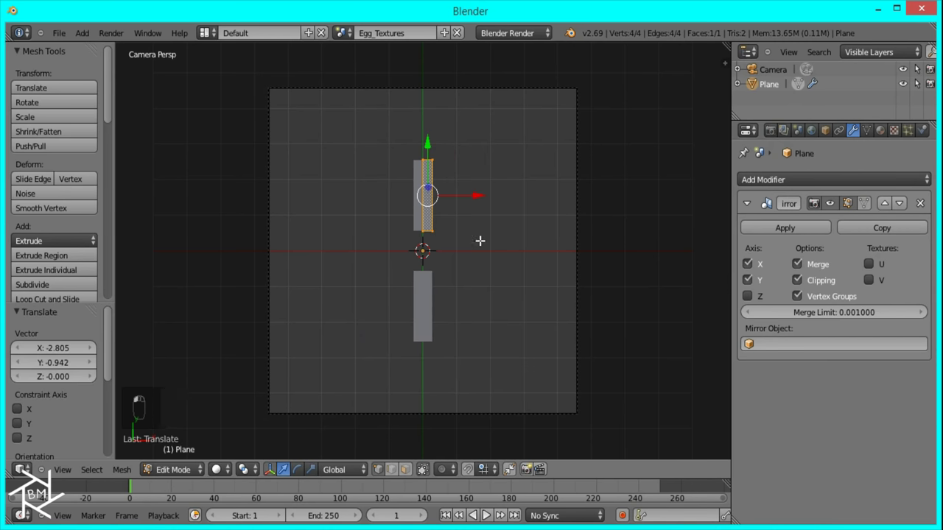
key(s)
key(y)
click(435, 208)
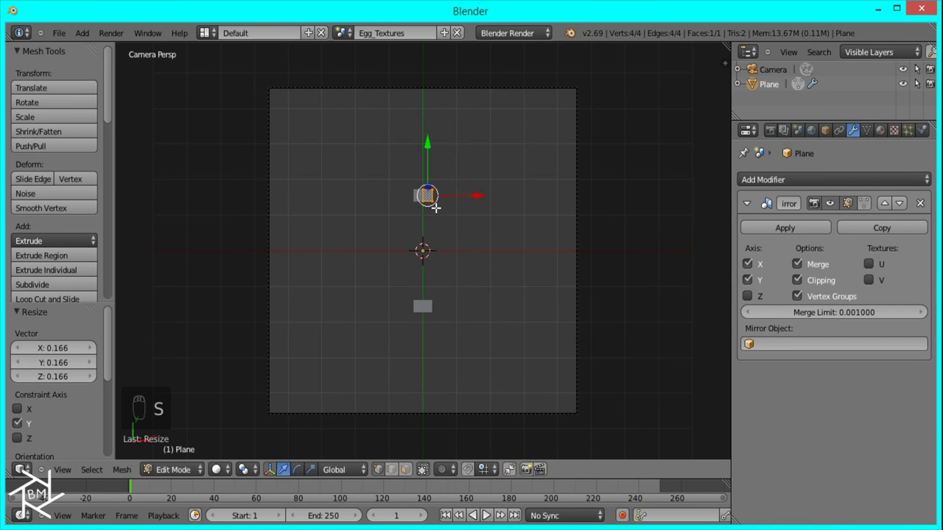
Step: Widen the clipped plane about 0.08 along X and scale it about 2.17 along Y
key(g)
key(x)
click(467, 199)
key(s)
key(y)
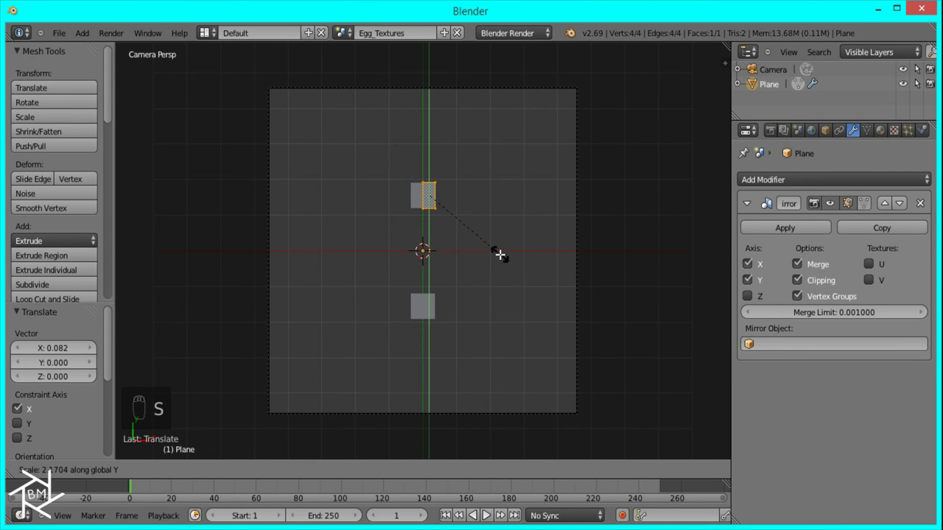
click(498, 255)
Step: Widen the plane about 0.16 along X, lower it along Y toward the centre, and nudge it back up about 0.1
key(g)
key(x)
click(469, 191)
key(g)
key(y)
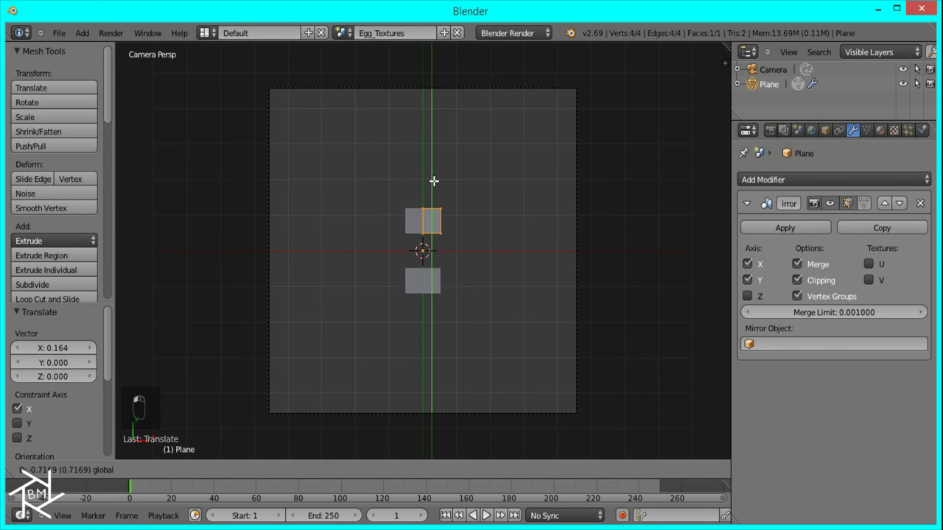
click(437, 190)
key(g)
key(y)
click(435, 177)
Step: Move the plane's right edge about 0.16 outward along X and 0.66 up along Y to form a chevron
right_click(440, 215)
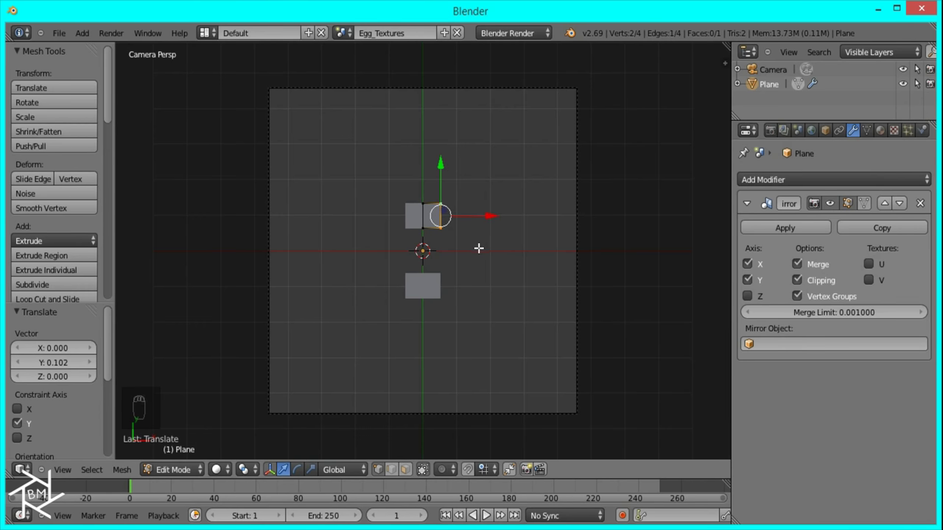
key(g)
key(z)
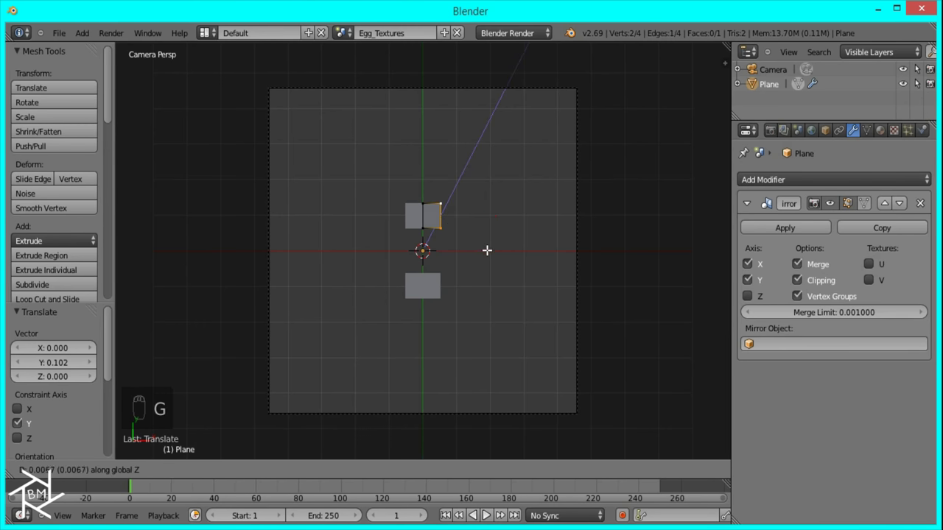
key(x)
click(487, 250)
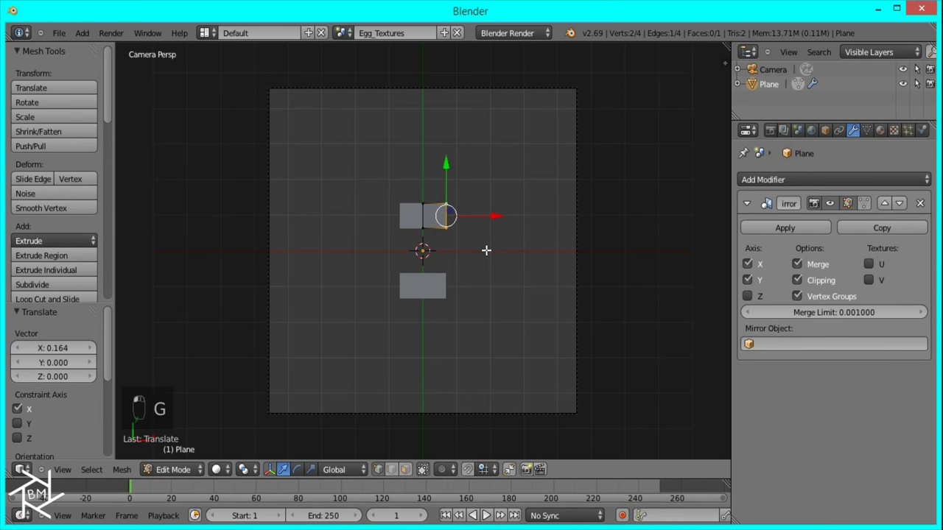
key(g)
key(y)
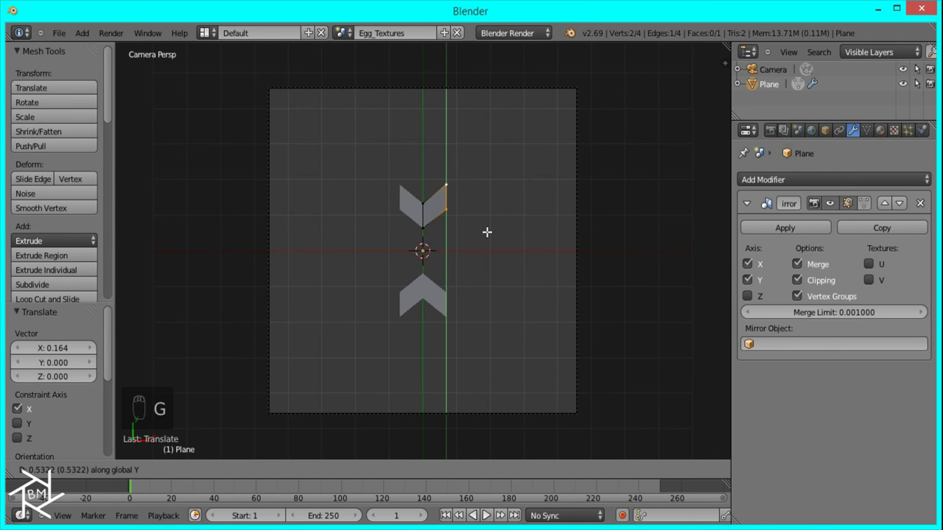
click(487, 227)
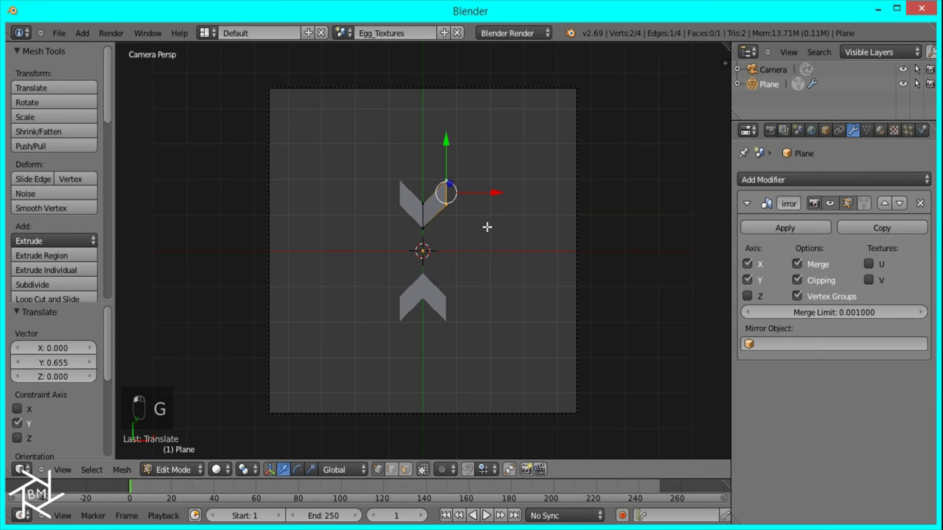
Step: Extrude the right edge about 0.7 along X and lower the new edge about 0.6 along Y to continue the zigzag
key(e)
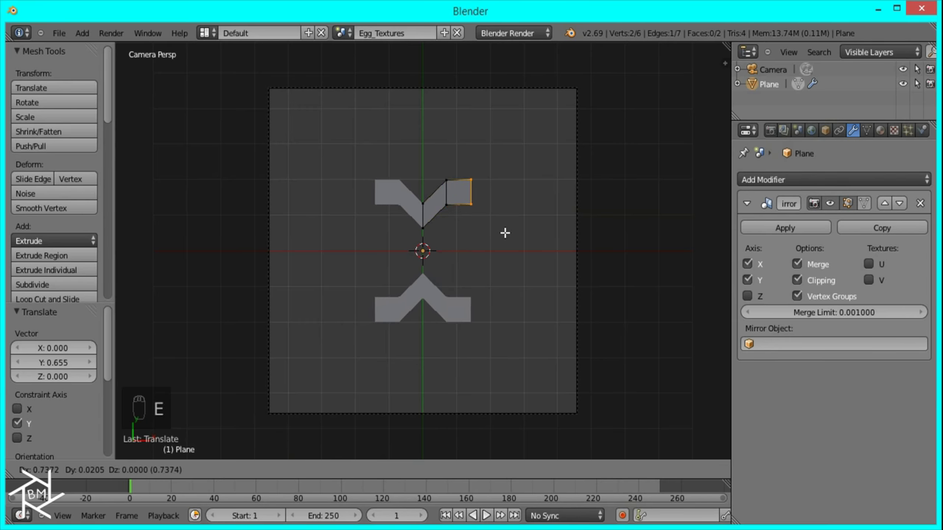
key(x)
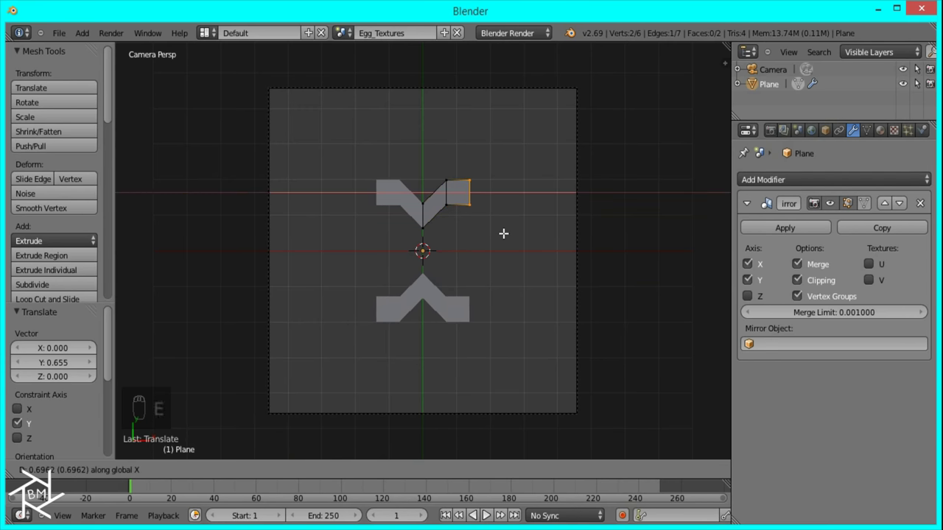
click(505, 233)
drag(471, 148, 476, 171)
Step: Extrude the zigzag's outer edge five times along X, about 0.7 each, until the strip passes the camera frame
key(e)
key(x)
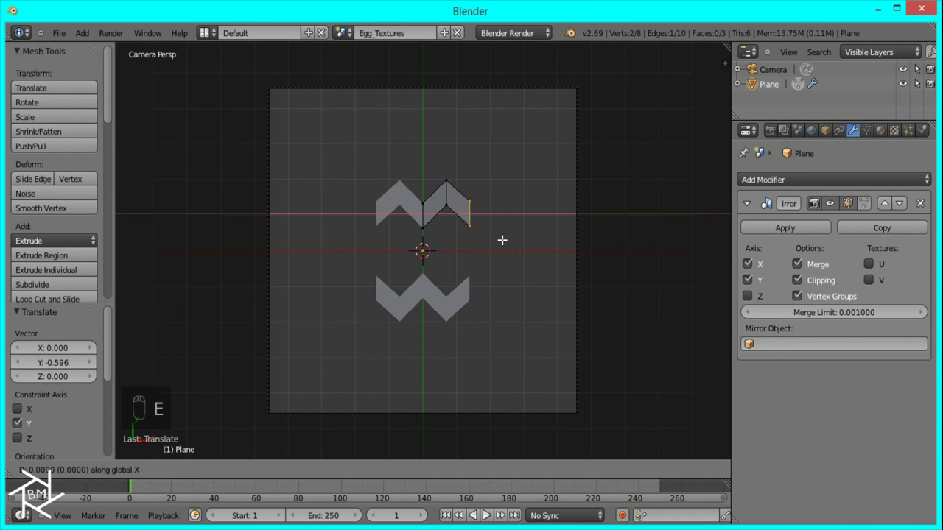
click(525, 242)
key(e)
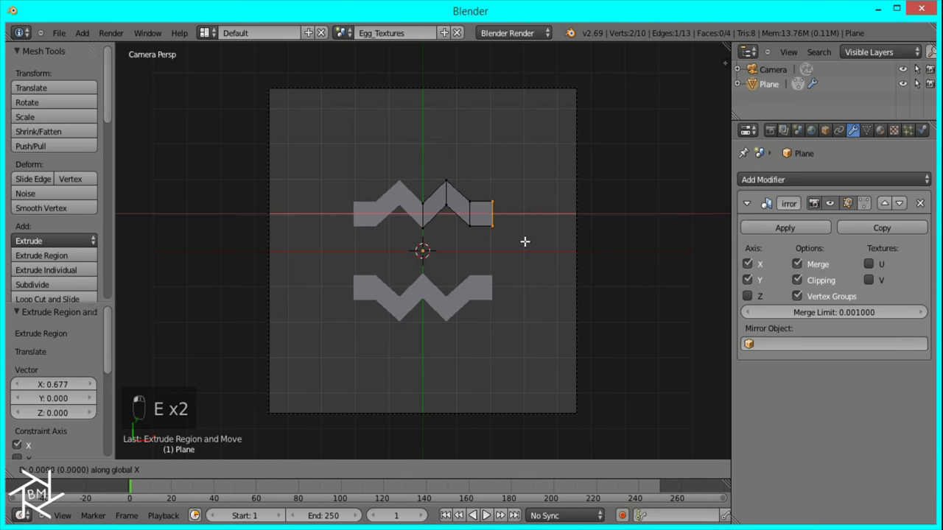
click(548, 243)
key(e)
click(572, 244)
key(e)
click(596, 245)
key(e)
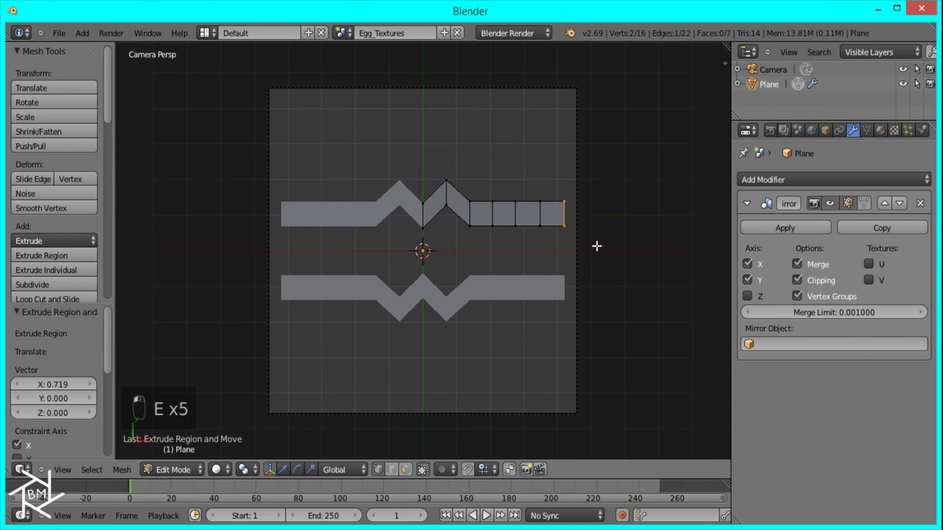
click(619, 248)
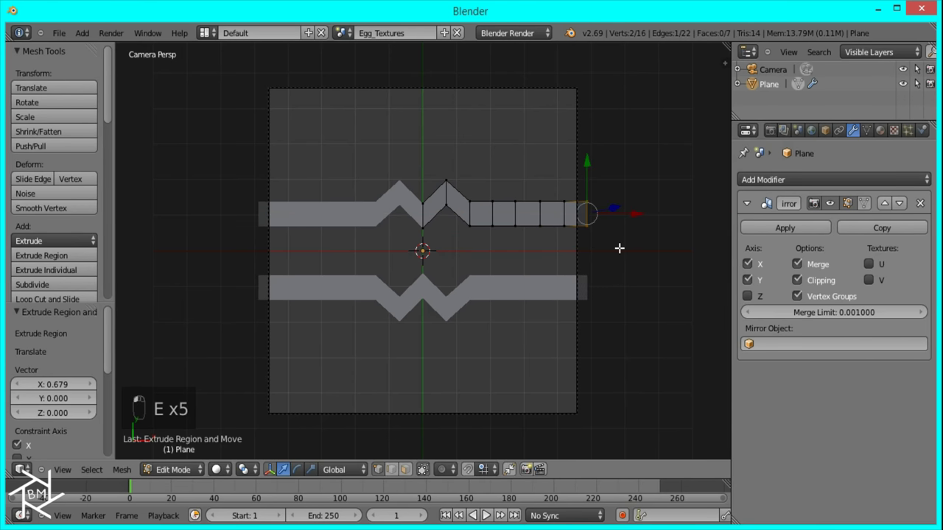
Step: Raise three alternating vertical edges on the strip's flat section about 0.55 along Y to continue the zigzag to its outer end
right_click(494, 226)
shift+right_click(493, 203)
shift+right_click(544, 226)
shift+right_click(542, 204)
shift+right_click(583, 227)
shift+right_click(584, 204)
key(g)
key(y)
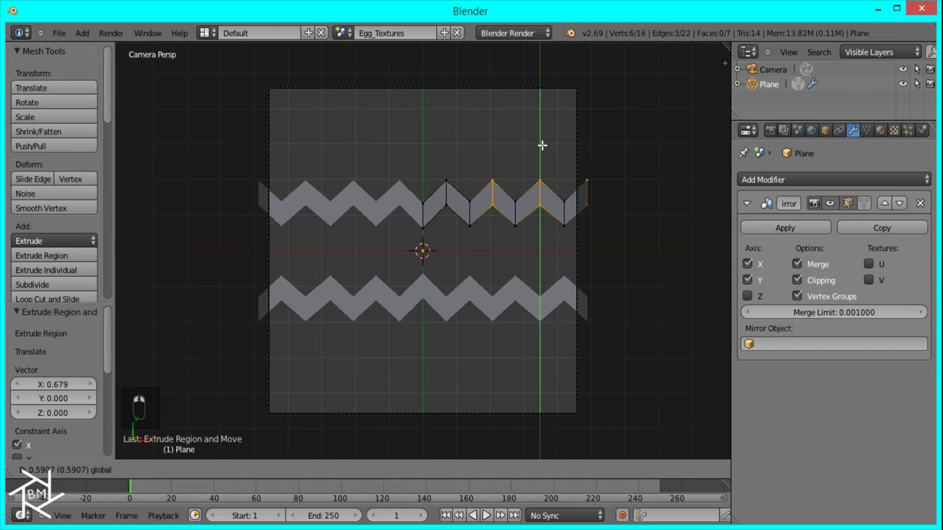
click(545, 145)
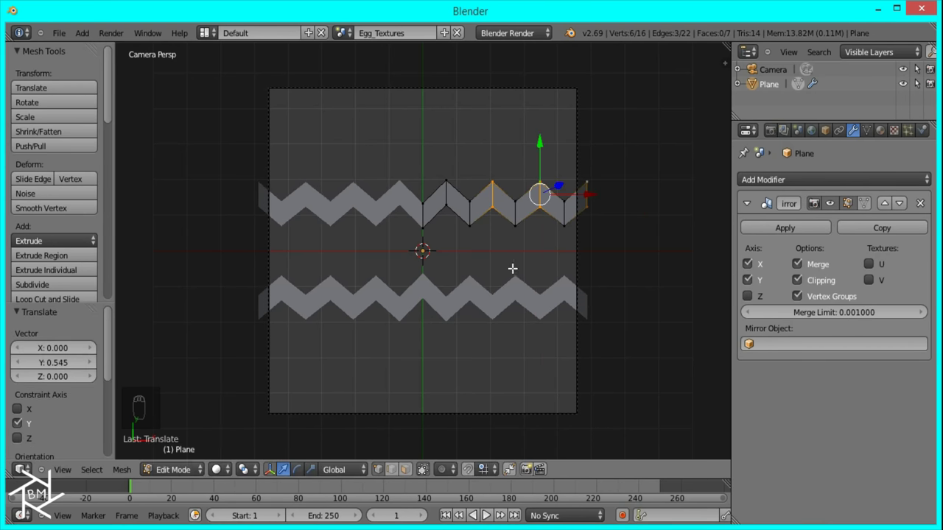
Step: Select the whole zigzag strip and lower it about 0.35 along Y toward the centre
key(a)
key(a)
key(a)
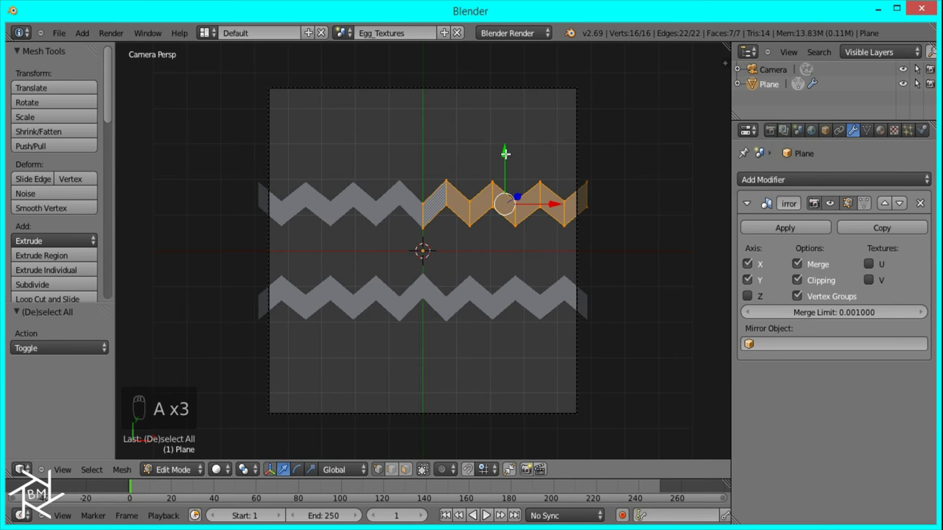
key(g)
key(y)
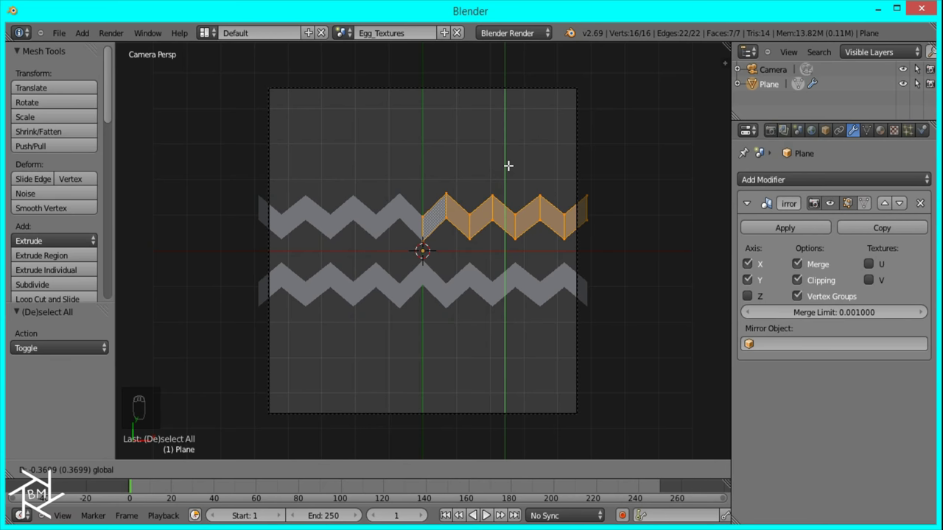
click(508, 165)
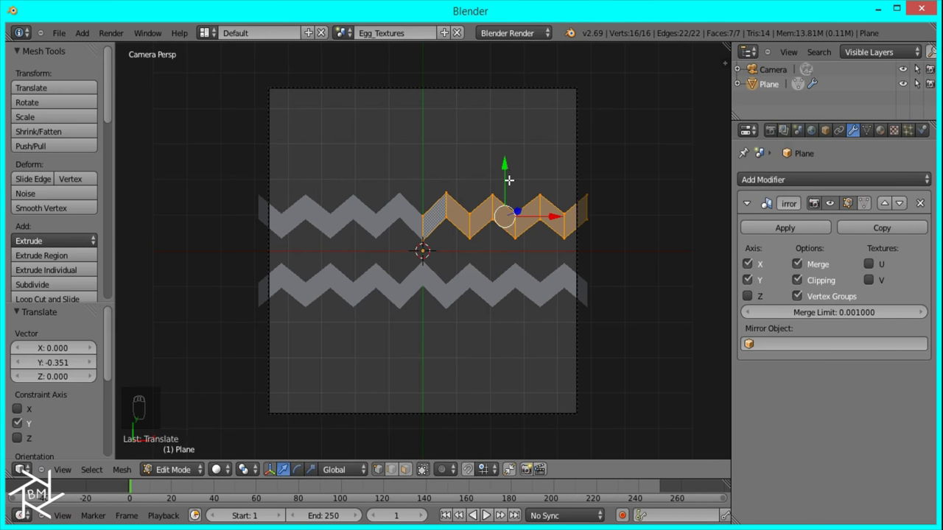
Step: Duplicate the strip about 1.7 up along Y, flip the copy by scaling -1 along Y, and raise it about 0.1
key(shift+d)
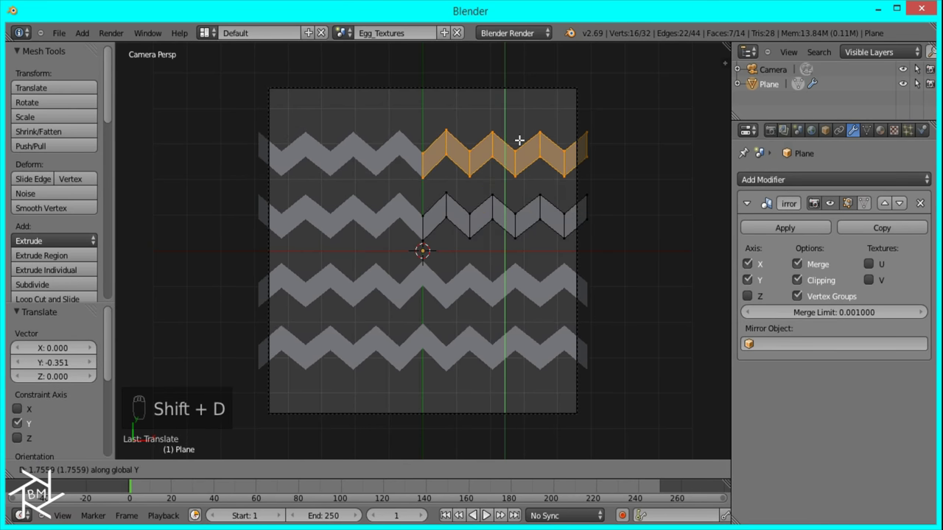
click(519, 141)
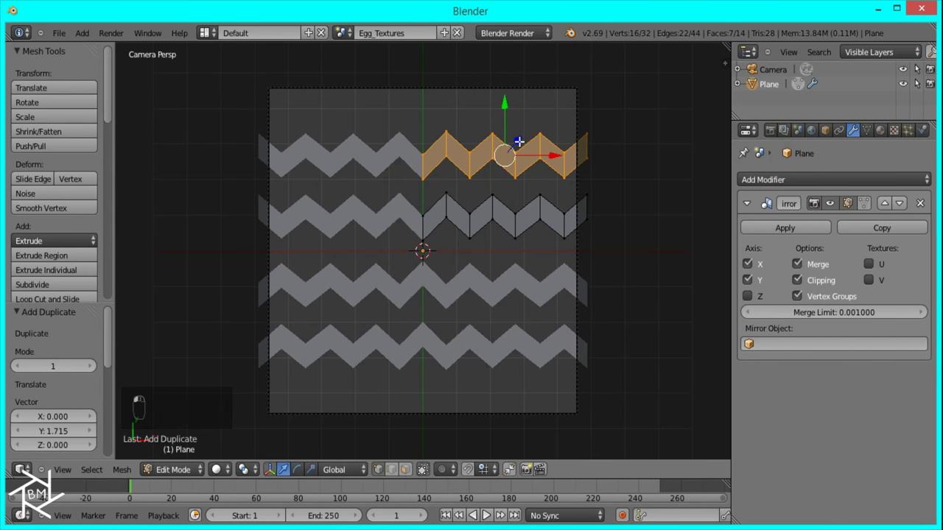
key(s)
key(y)
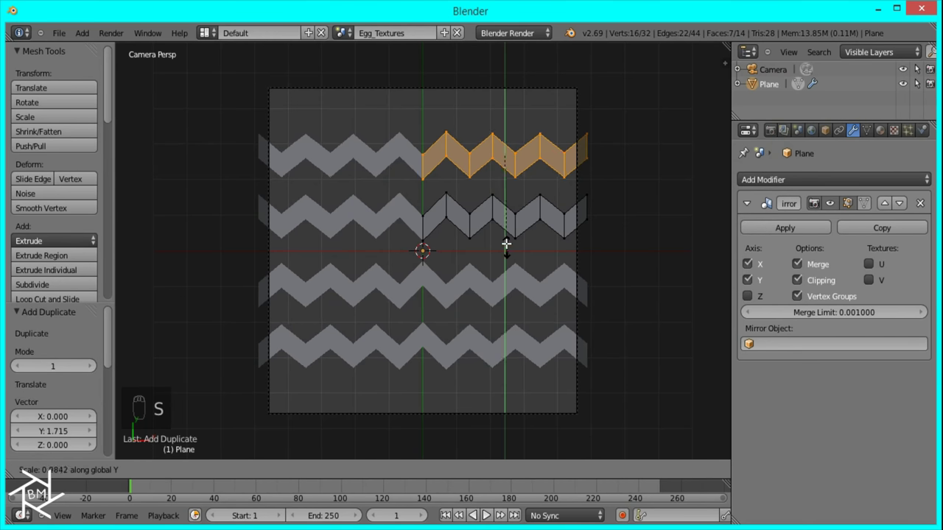
text(-1)
key(Return)
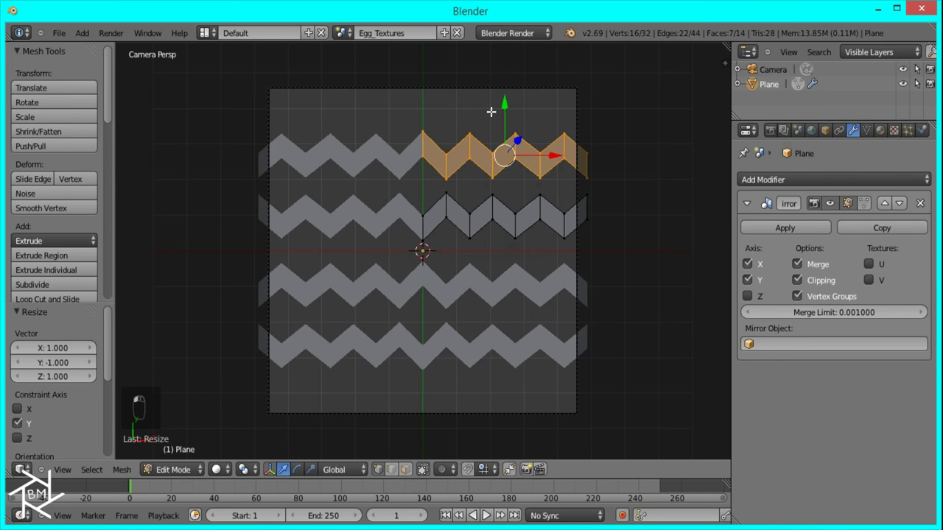
drag(504, 109, 503, 106)
Step: Duplicate the upper zigzag, move the copy 1.19 up along Y, and flip it by scaling -1 along Y
key(shift+d)
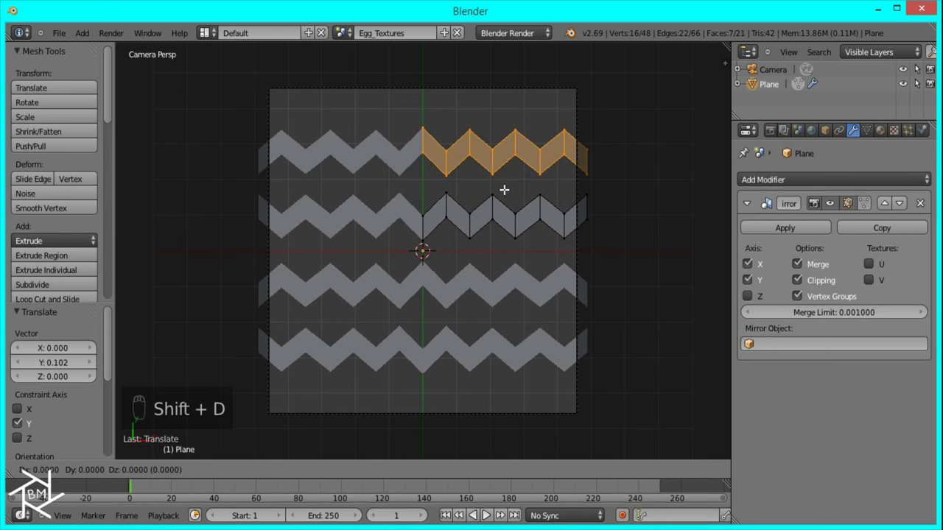
right_click(511, 191)
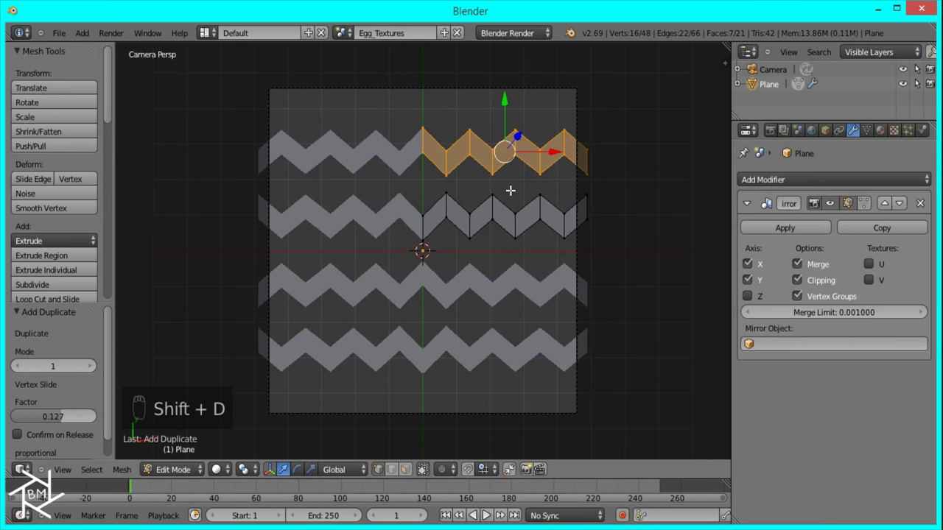
key(g)
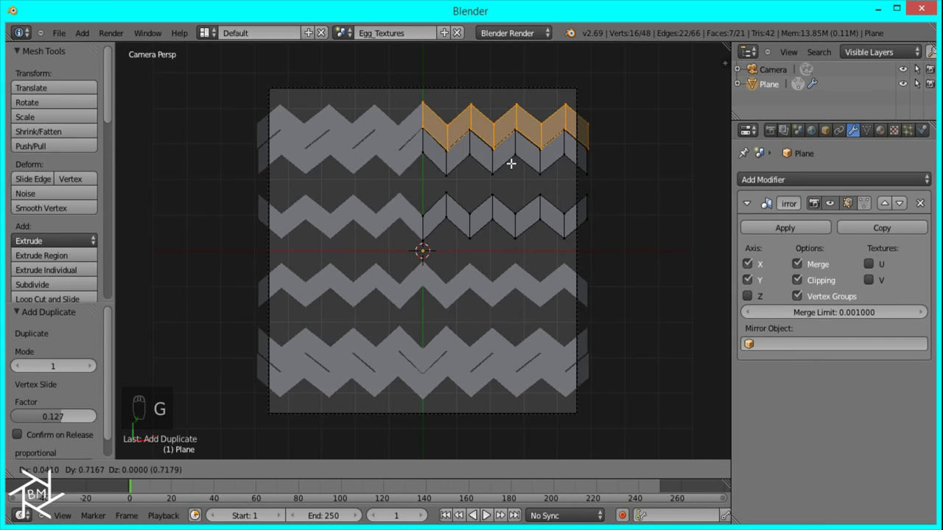
key(y)
click(510, 140)
key(s)
key(y)
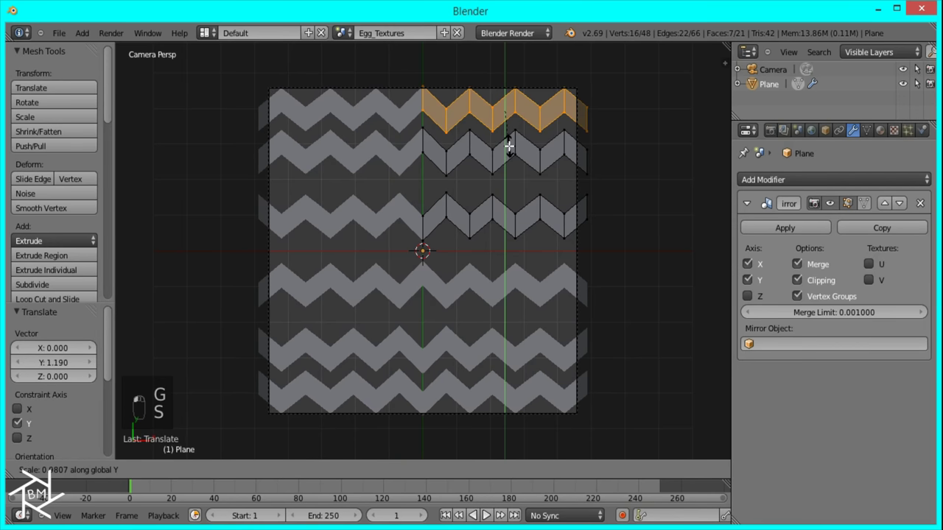
key(minus)
key(1)
click(508, 143)
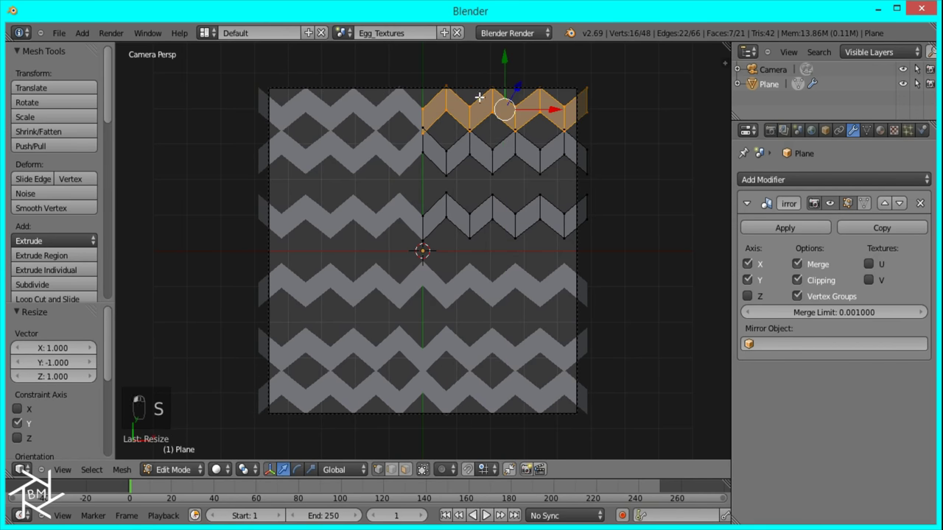
Step: Move the topmost zigzag copy about 0.56 up along Y and delete its vertices
key(g)
key(y)
click(505, 42)
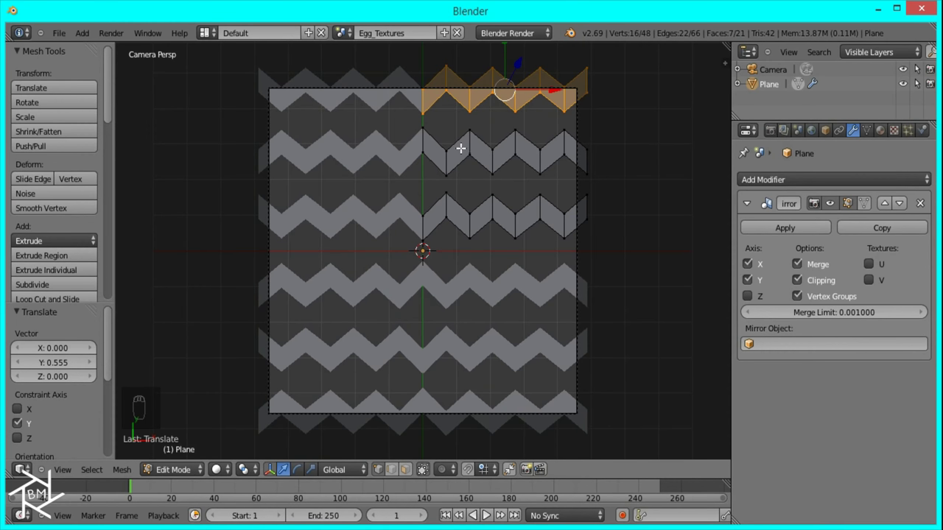
key(x)
click(489, 133)
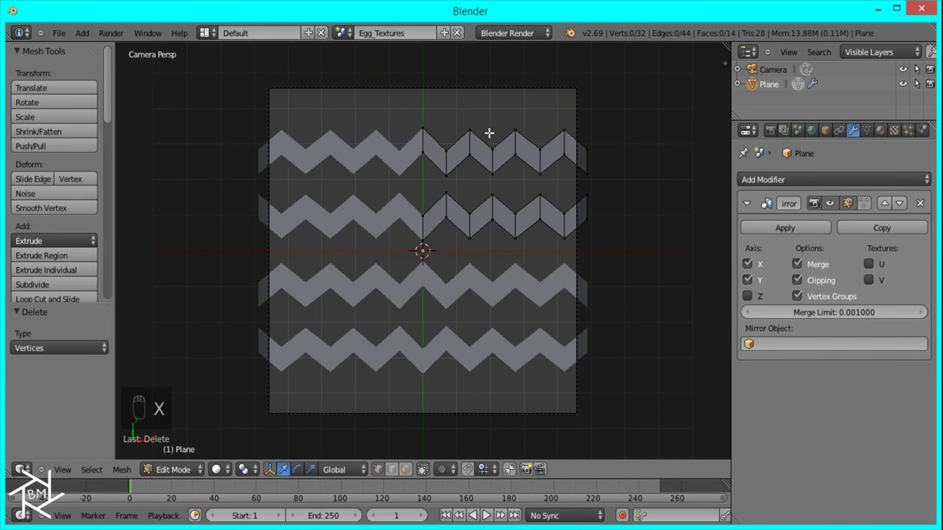
Step: Select both linked zigzag strips, scale them about 1.12 along Y, and raise them about 0.37 along Y
right_click(447, 217)
shift+right_click(457, 171)
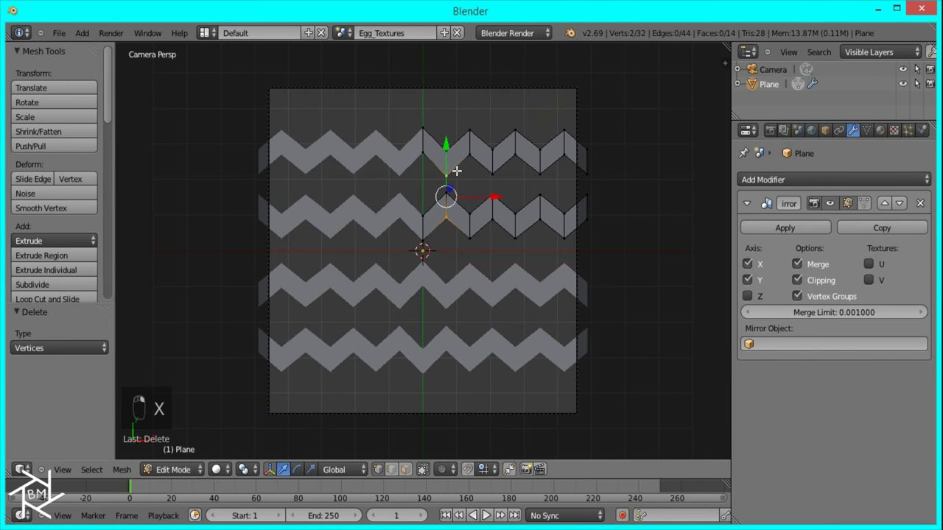
key(ctrl+l)
drag(504, 134, 504, 133)
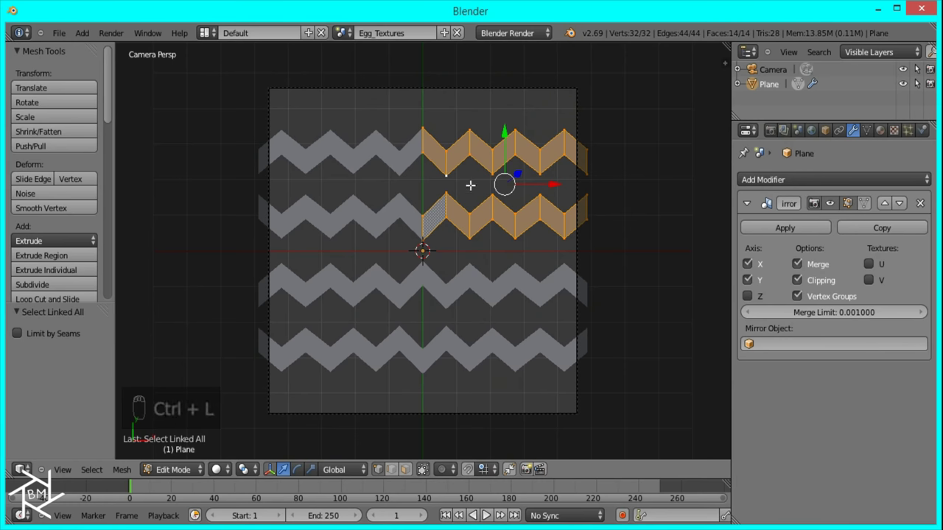
key(s)
key(y)
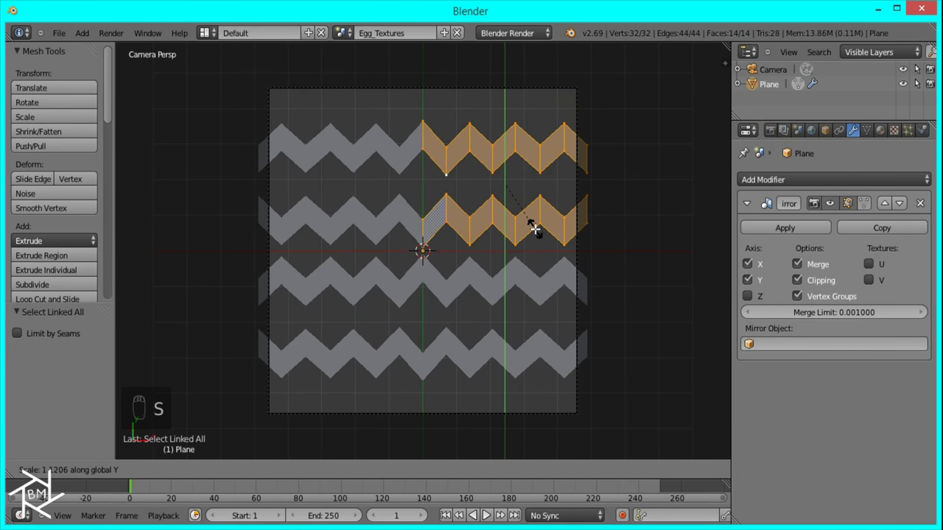
click(534, 229)
drag(496, 139, 501, 127)
key(s)
key(x)
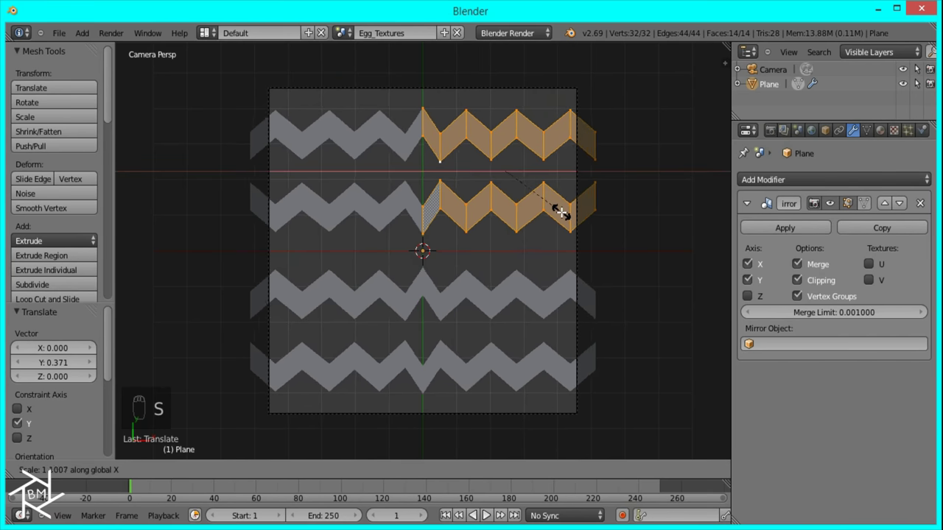
right_click(565, 213)
drag(555, 174, 566, 177)
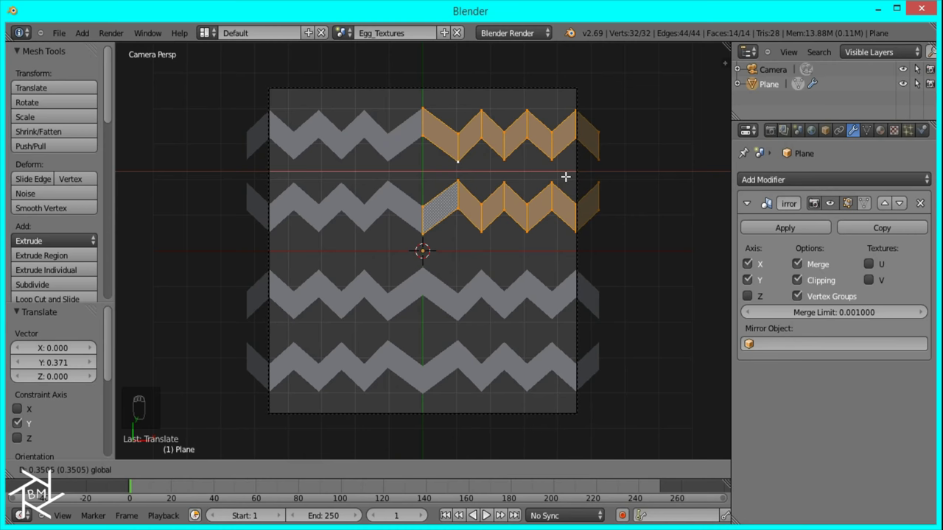
right_click(565, 177)
Step: Nudge both zigzag strips about 0.02 up along Y and briefly check the mesh in wireframe and outside Edit Mode
drag(503, 121, 504, 119)
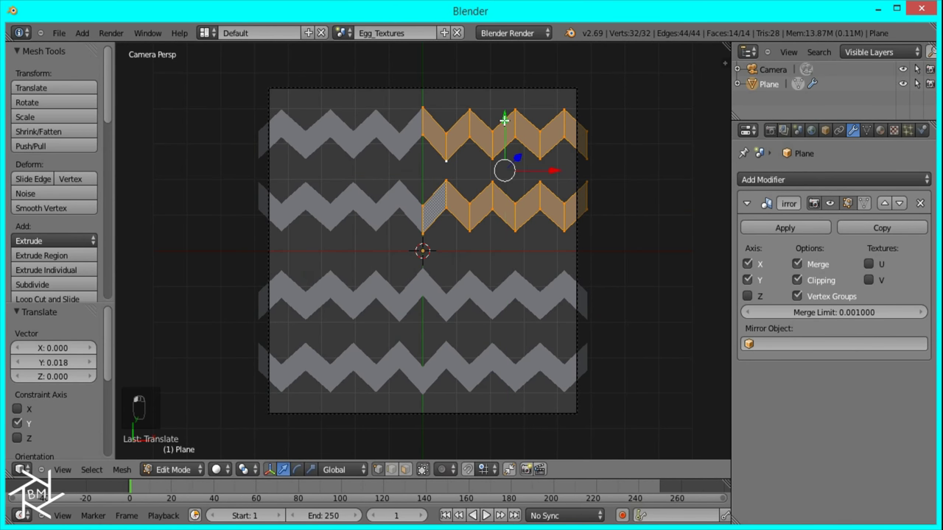
key(z)
key(z)
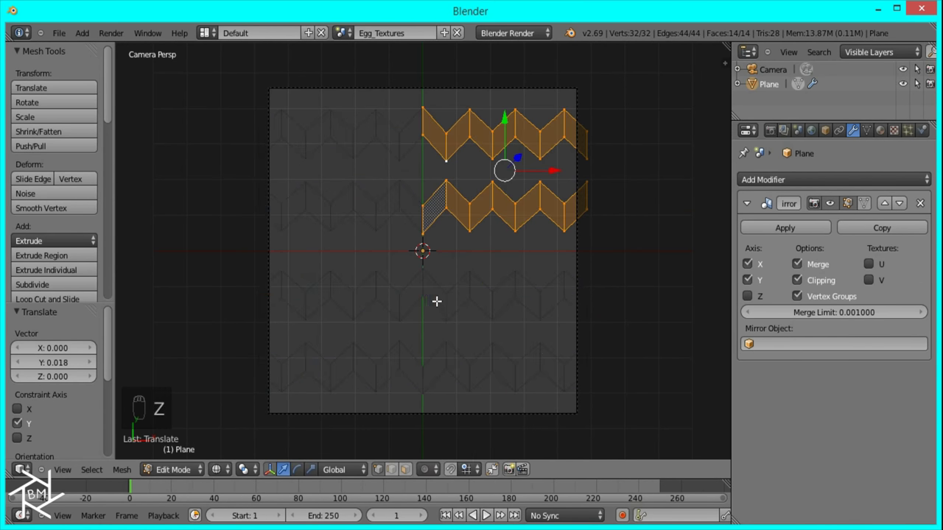
key(Tab)
key(Tab)
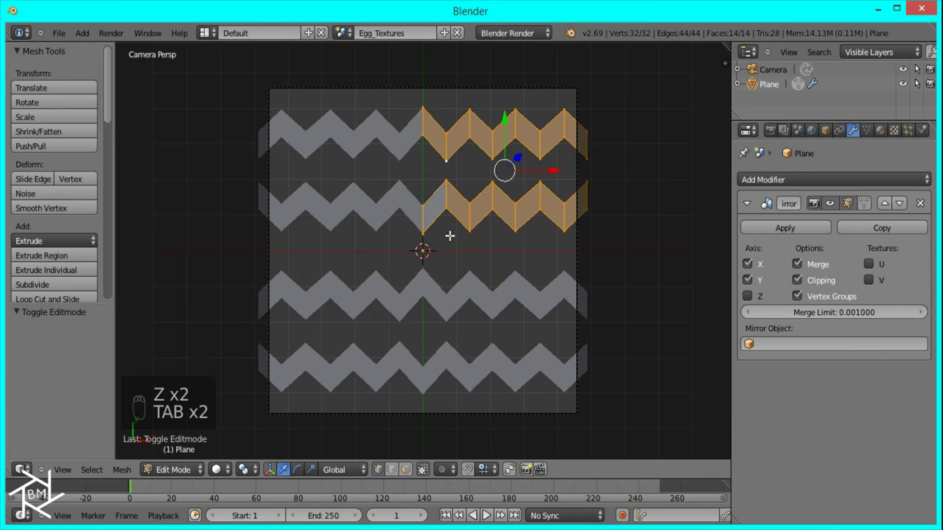
Step: Add a 32-vertex circle of radius 1 and, with mirror clipping temporarily disabled, move it about 1.33 along X and 2.66 along Y
key(shift+a)
click(431, 261)
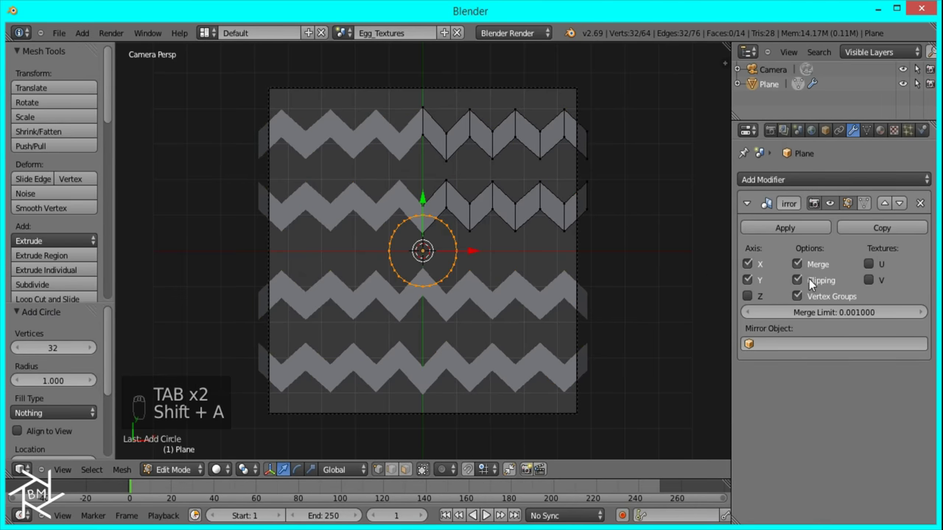
click(798, 280)
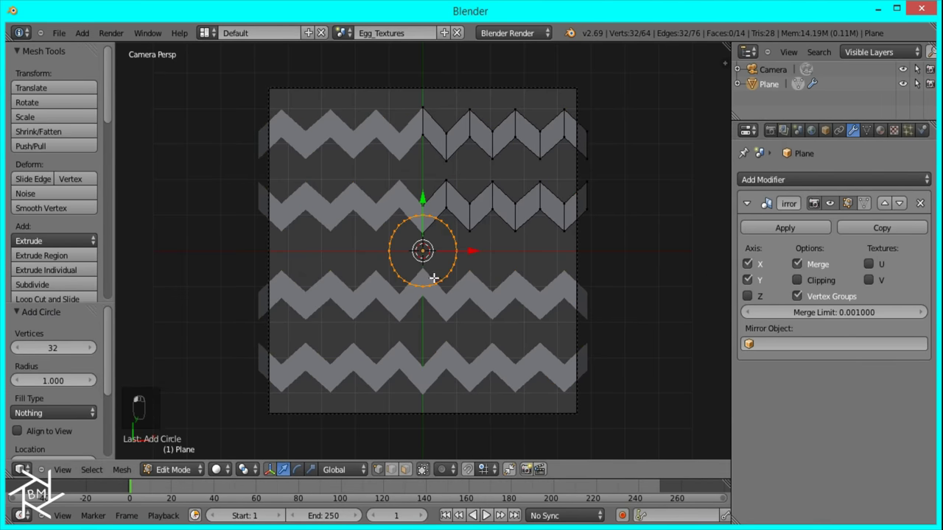
key(g)
click(480, 175)
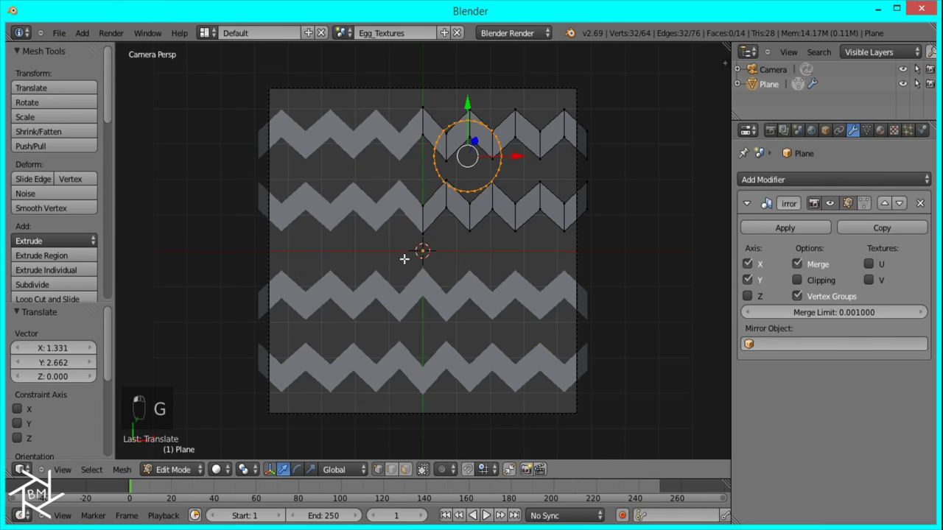
click(828, 277)
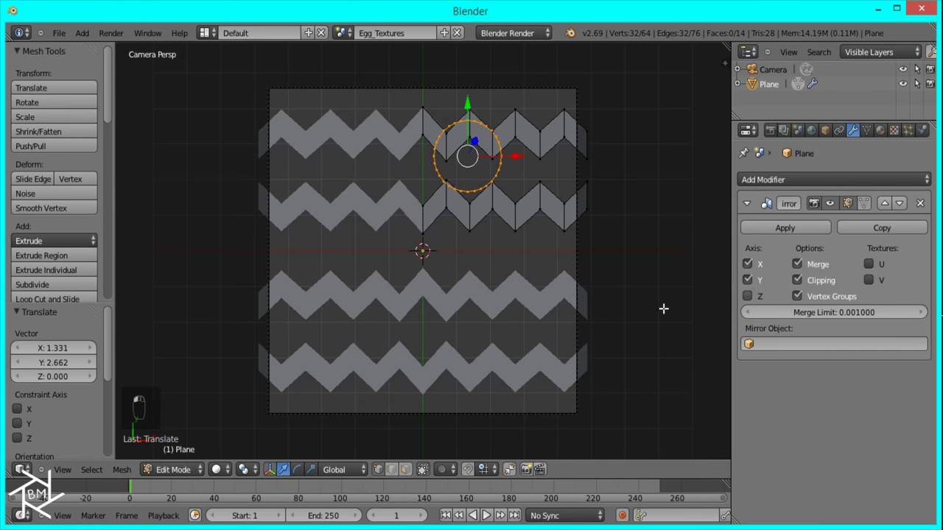
Step: Fill the circle with a face, scale it to 0.29, and lower it about 0.44 along Y between the two zigzags
key(f)
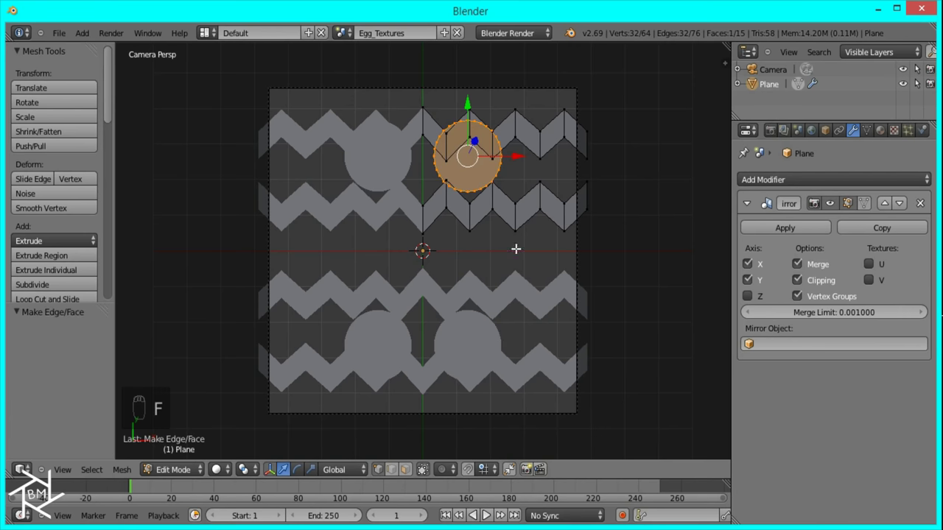
scroll(518, 273, up, 3)
key(s)
click(503, 149)
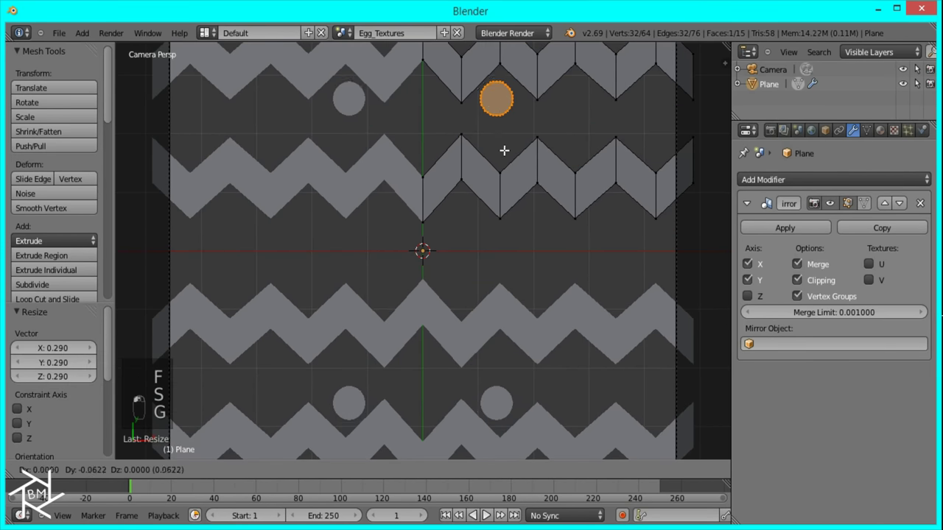
key(g)
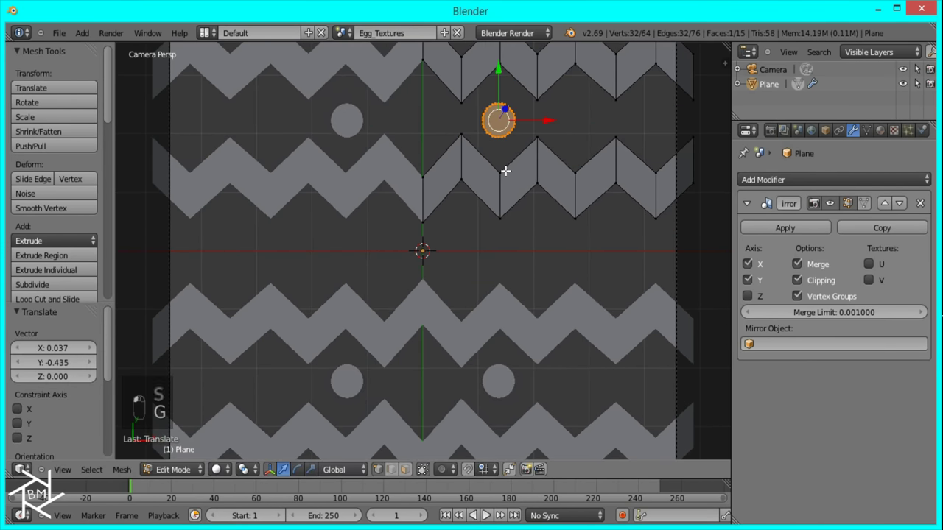
Step: Duplicate the dot twice outward along X, by about 1.45 and 1.35, to form a row between the zigzags
key(shift+d)
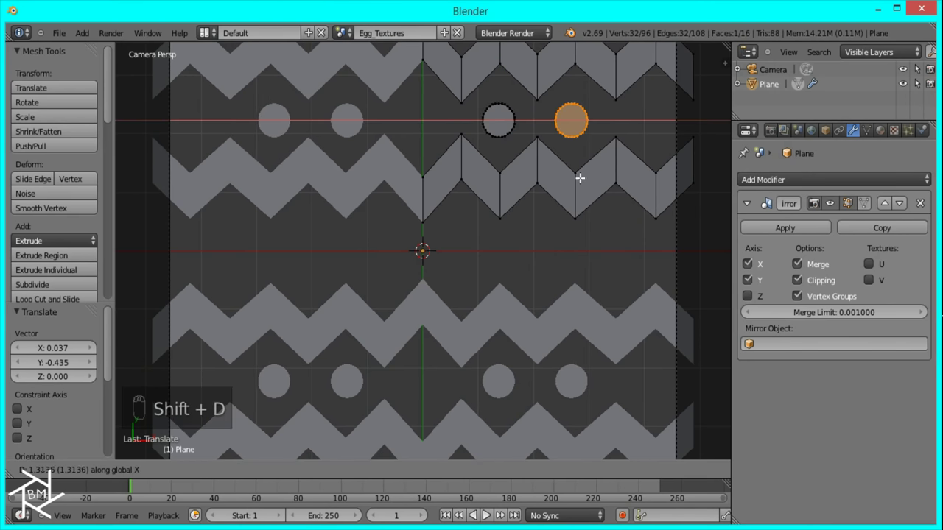
click(585, 177)
key(shift+d)
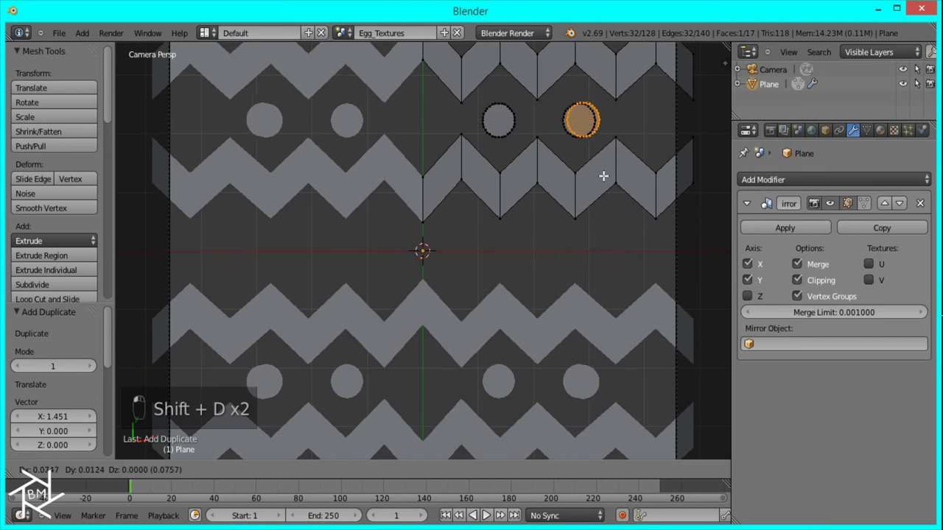
click(665, 177)
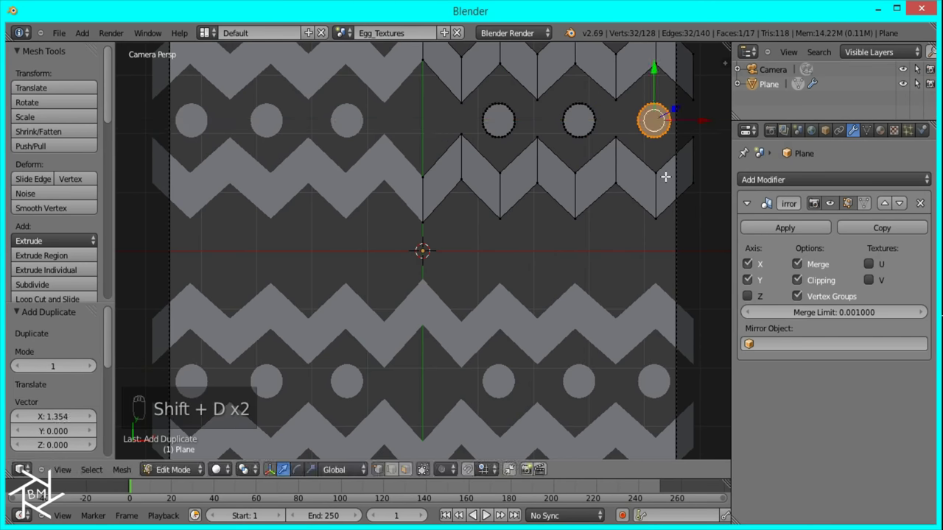
Step: Duplicate the upper row's innermost dot about -0.65 along X and -1.78 along Y, then lower it onto the horizontal mirror line and nudge it -0.007 along X
right_click(508, 133)
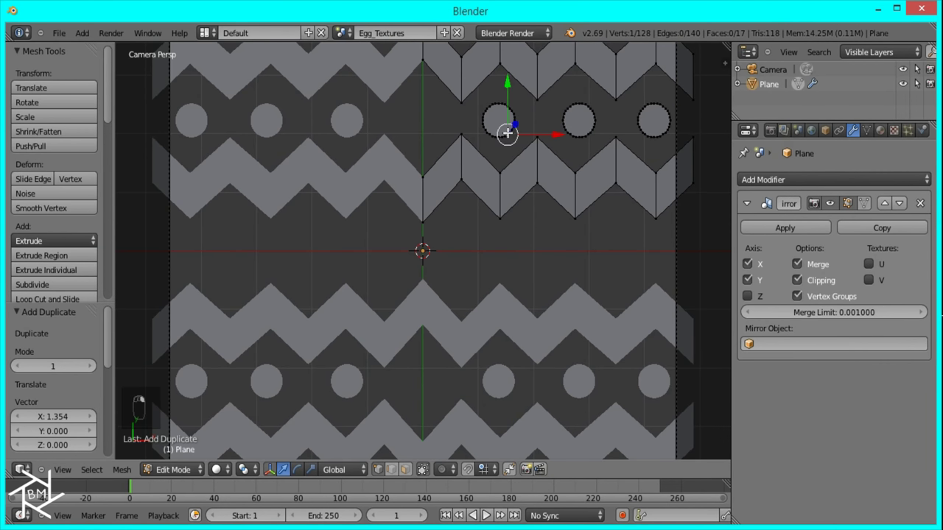
key(ctrl+l)
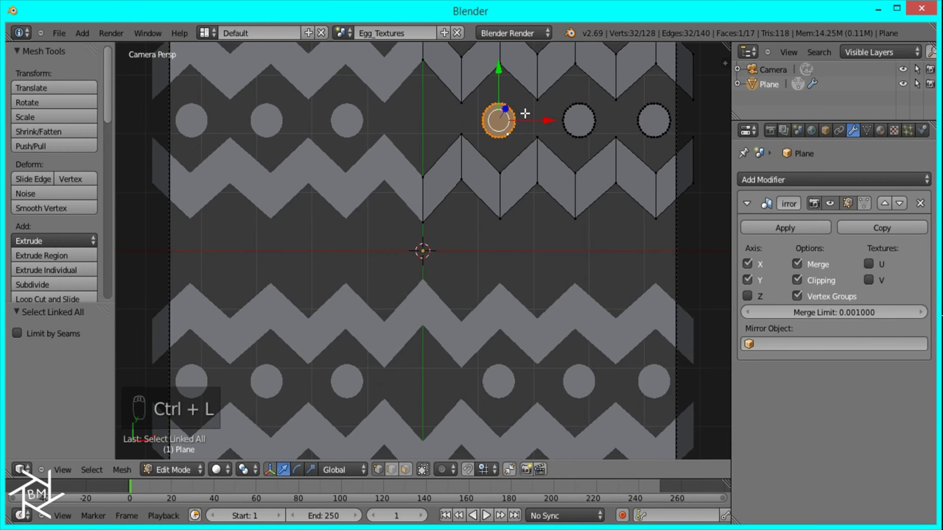
key(shift+d)
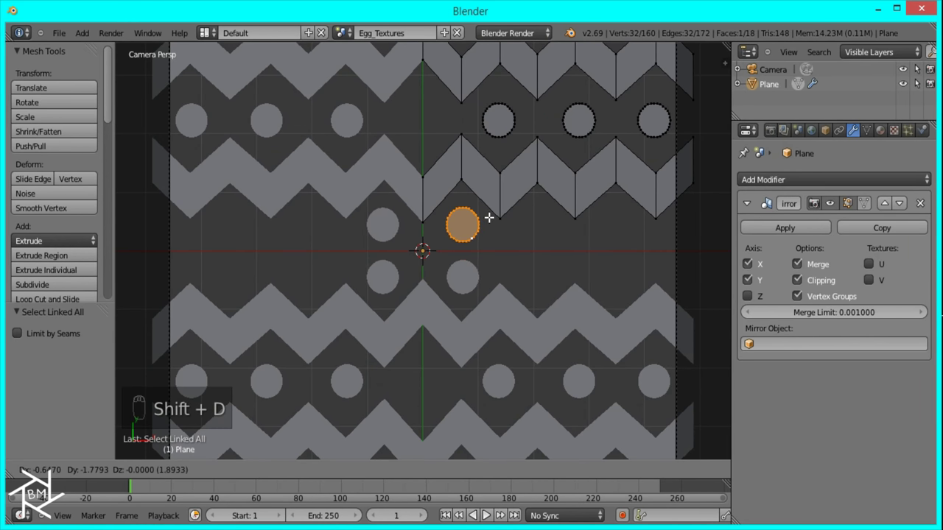
click(489, 218)
scroll(489, 218, up, 3)
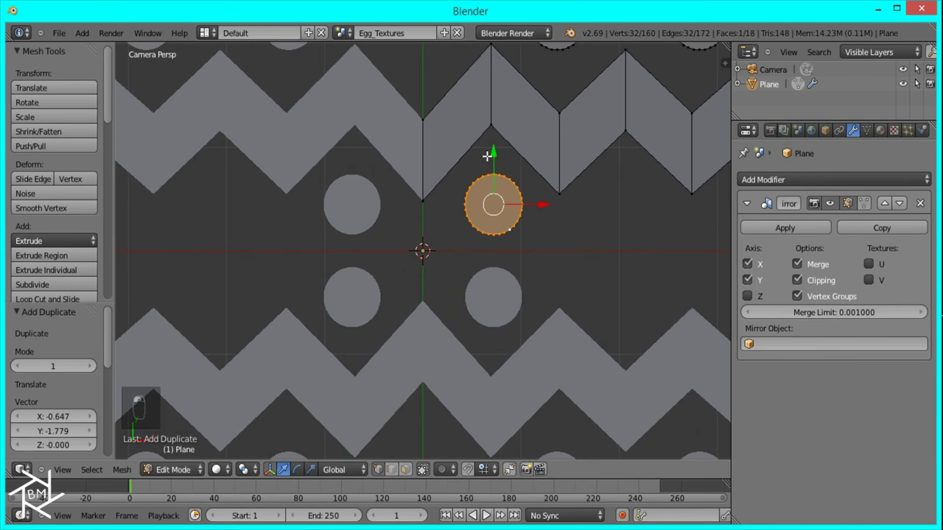
drag(493, 154, 498, 195)
drag(542, 241, 547, 248)
scroll(571, 278, down, 3)
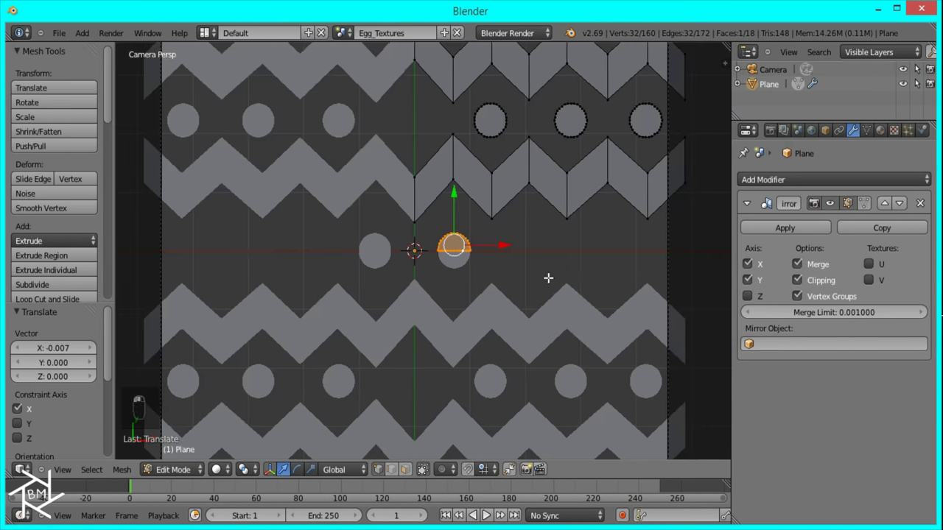
Step: Duplicate the middle-row dot twice outward along X, by about 1.37 and 1.48, to form a row of three
key(shift+d)
click(624, 275)
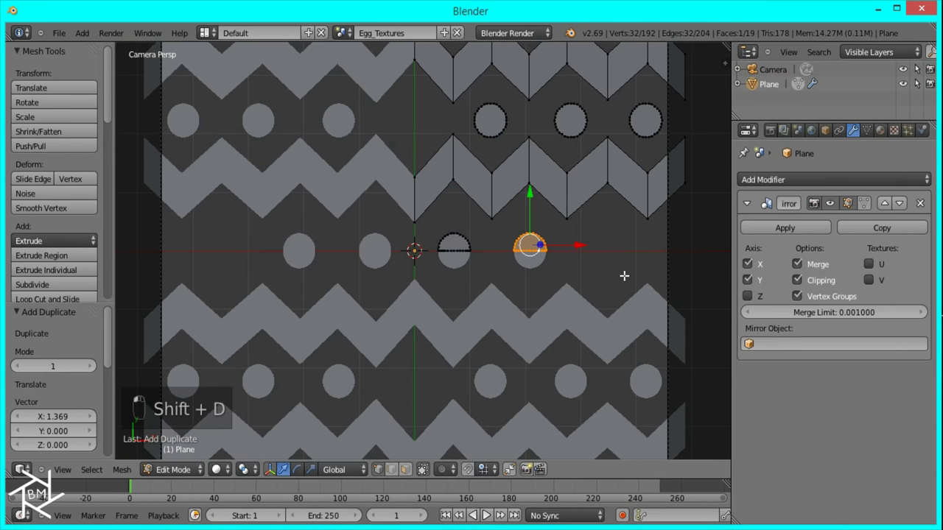
key(shift+d)
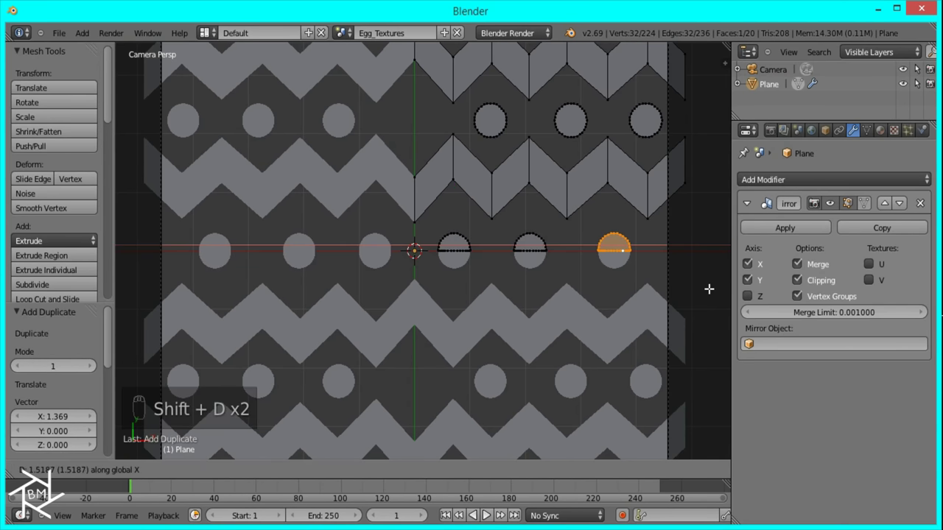
click(707, 290)
Step: Duplicate the upper row's innermost dot along X onto the vertical mirror line, and check the whole pattern outside Edit Mode
right_click(490, 137)
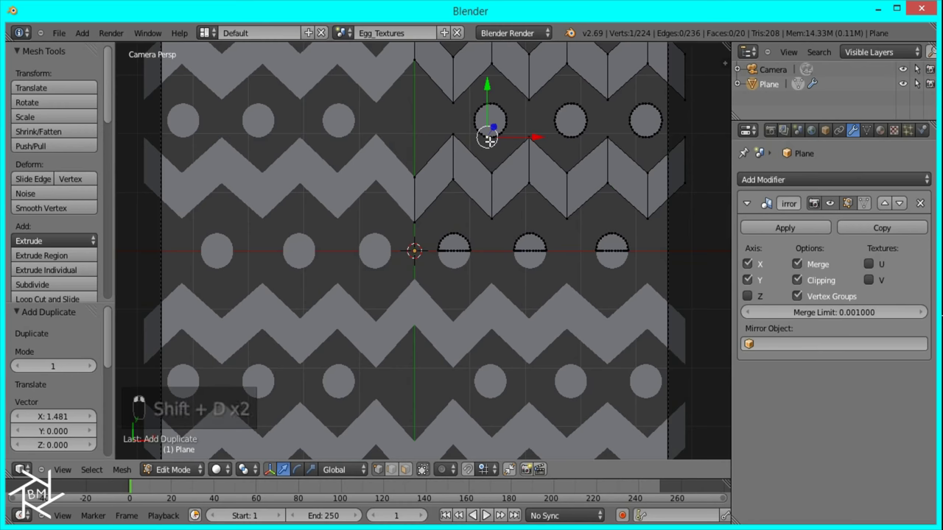
key(ctrl+l)
scroll(437, 105, up, 4)
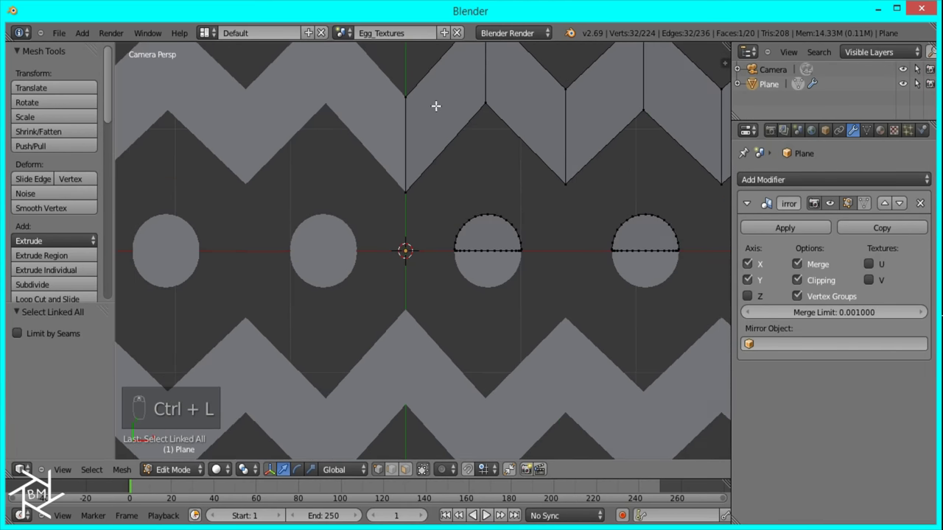
key(shift+d)
key(x)
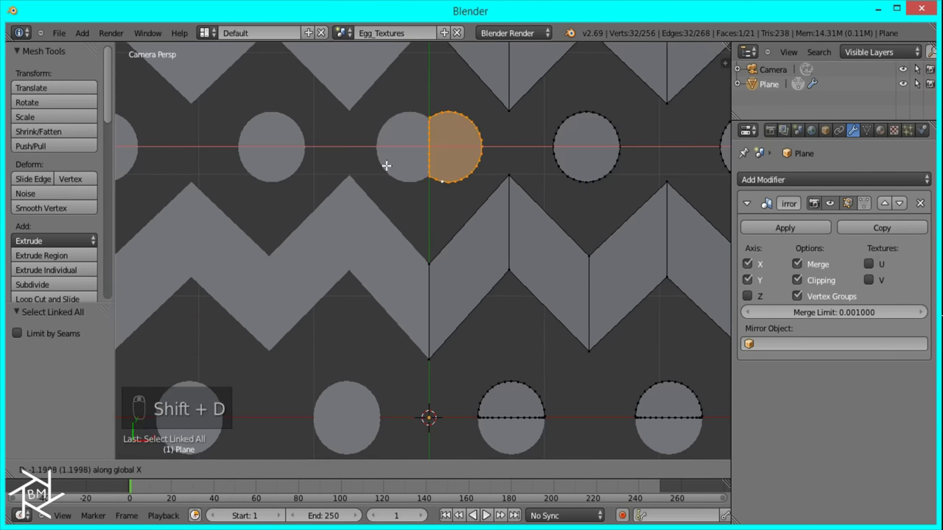
right_click(369, 162)
key(Tab)
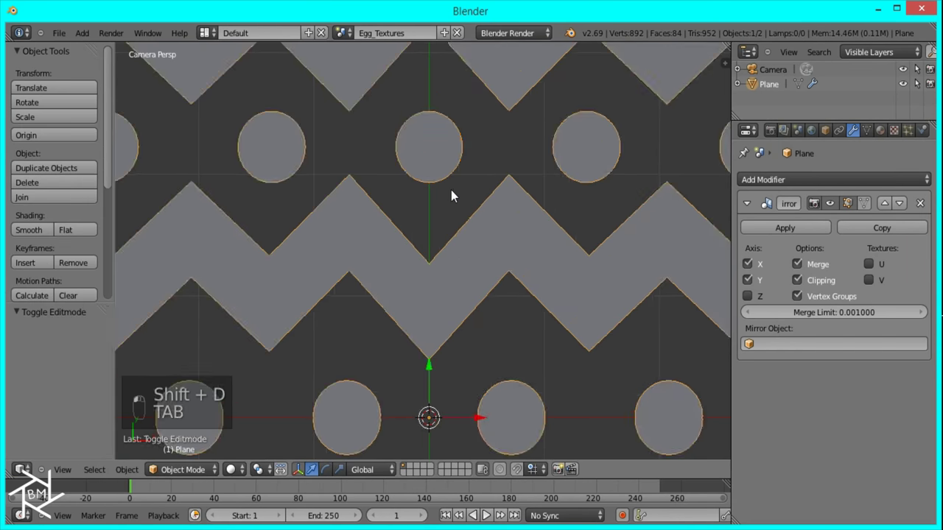
scroll(452, 194, down, 5)
scroll(531, 216, down, 5)
scroll(543, 215, up, 2)
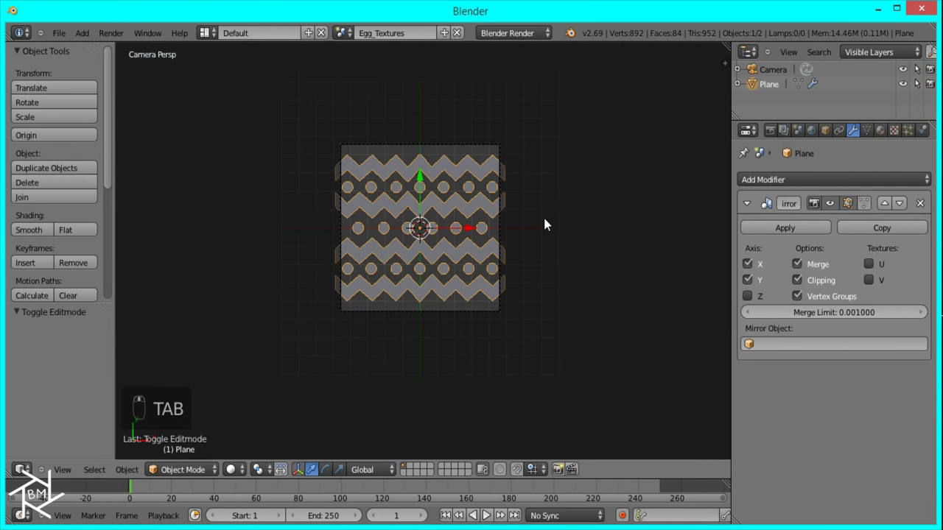
scroll(501, 183, up, 3)
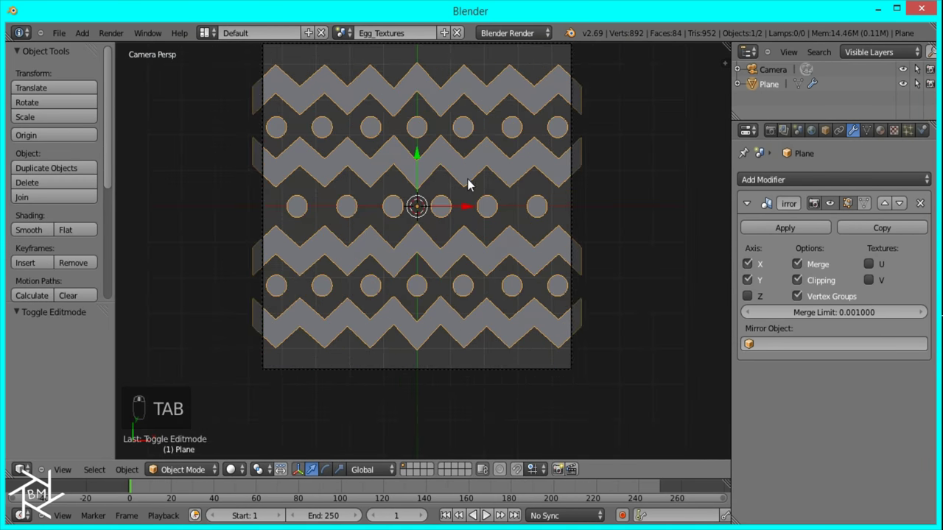
Step: Duplicate the upper row's three full dots about -0.68 along X and 1.84 along Y, above the outer zigzag, and leave Edit Mode
key(Tab)
right_click(443, 206)
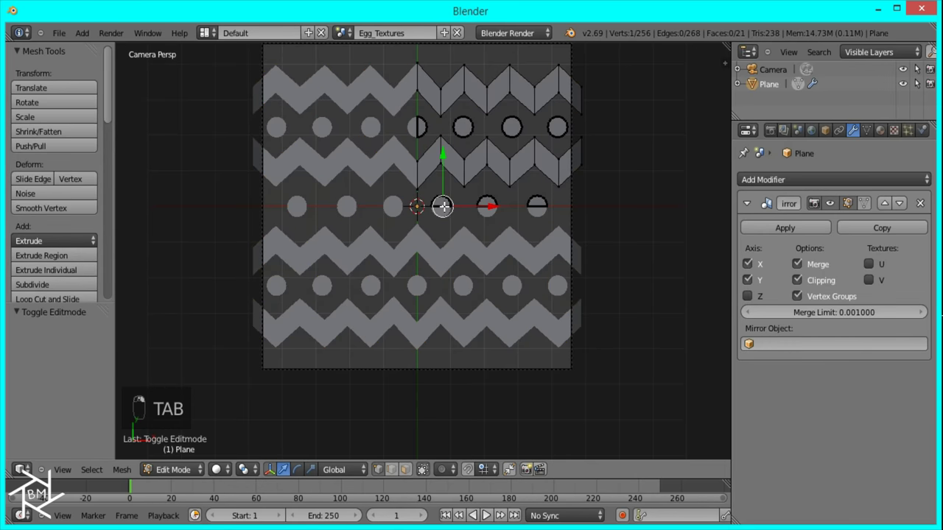
shift+right_click(466, 119)
shift+right_click(519, 124)
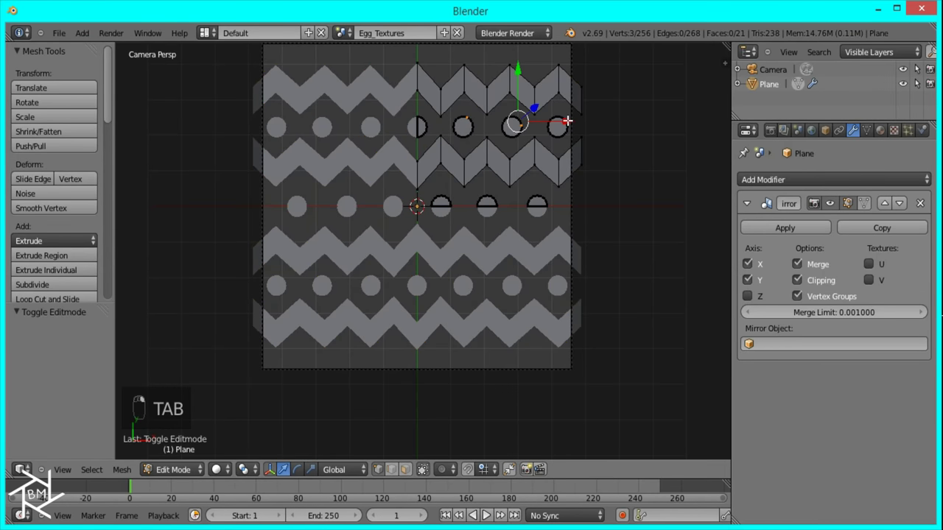
key(ctrl+l)
shift+middle_drag(538, 221, 532, 274)
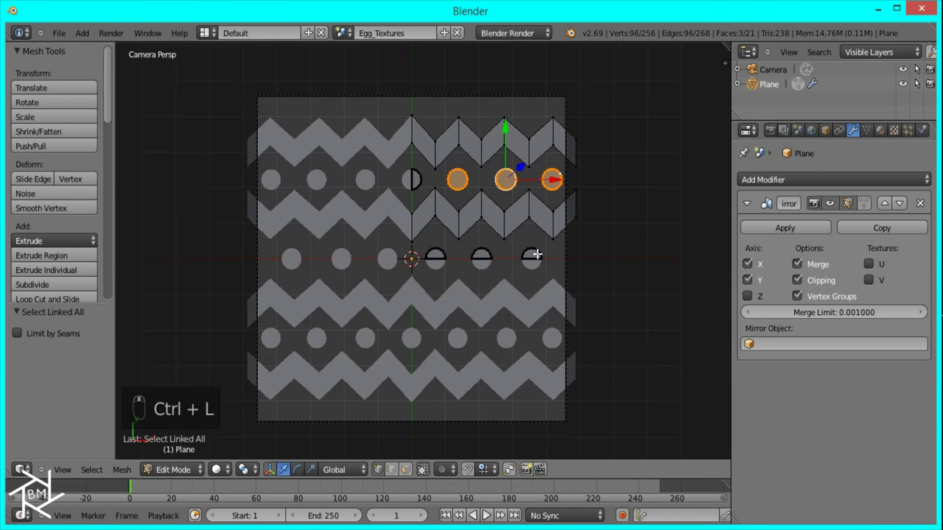
key(shift+d)
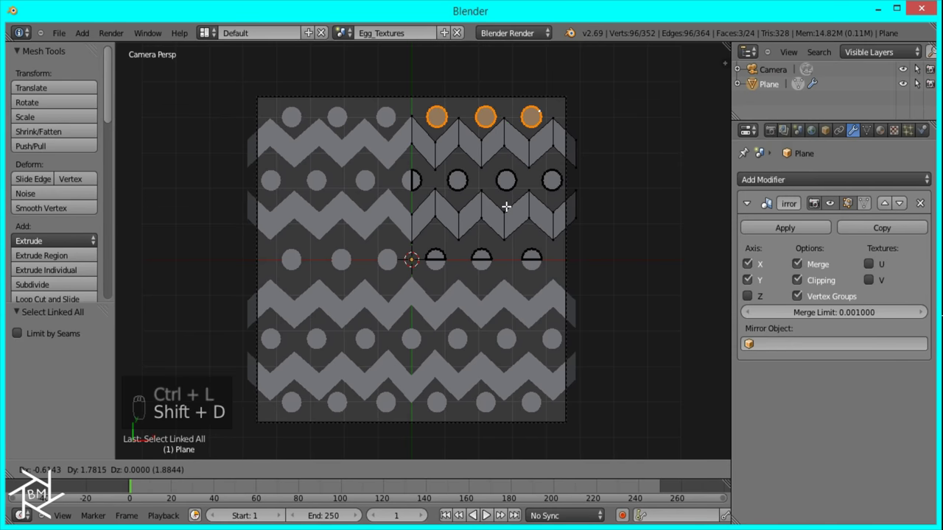
click(505, 204)
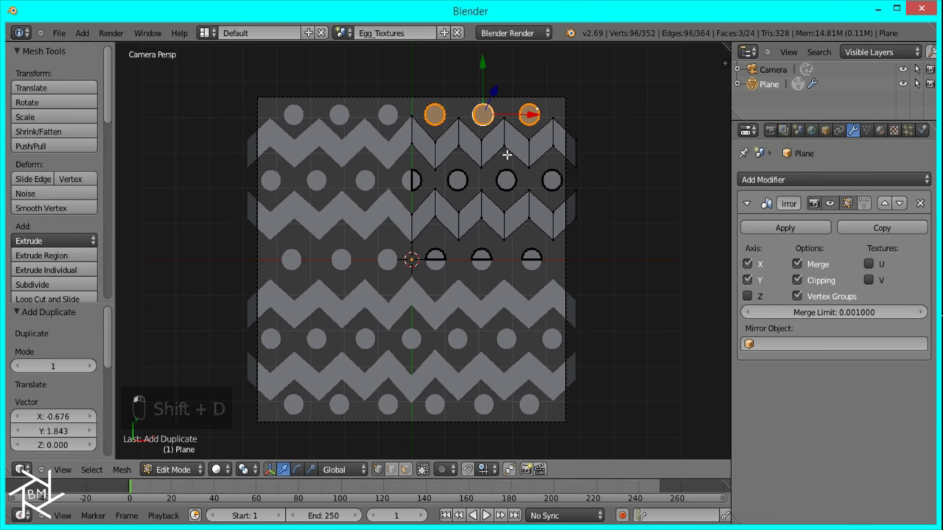
key(Tab)
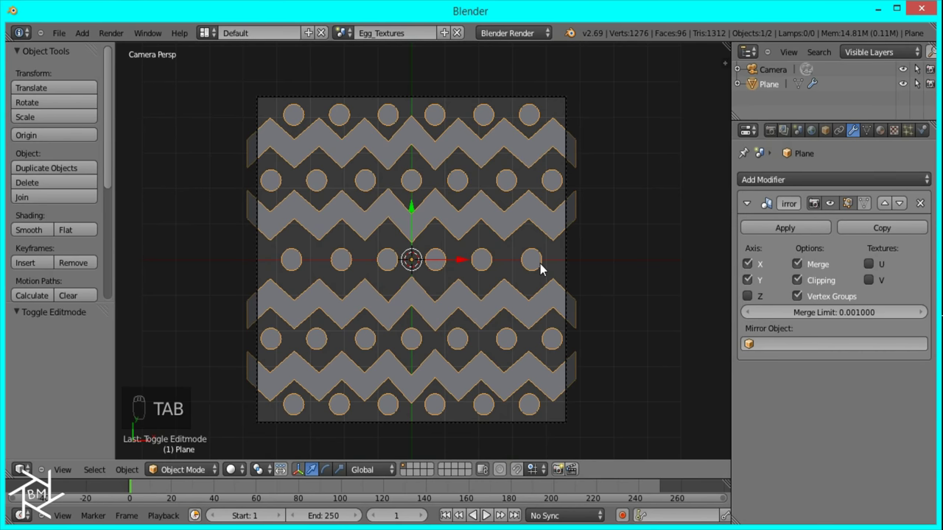
scroll(559, 245, down, 5)
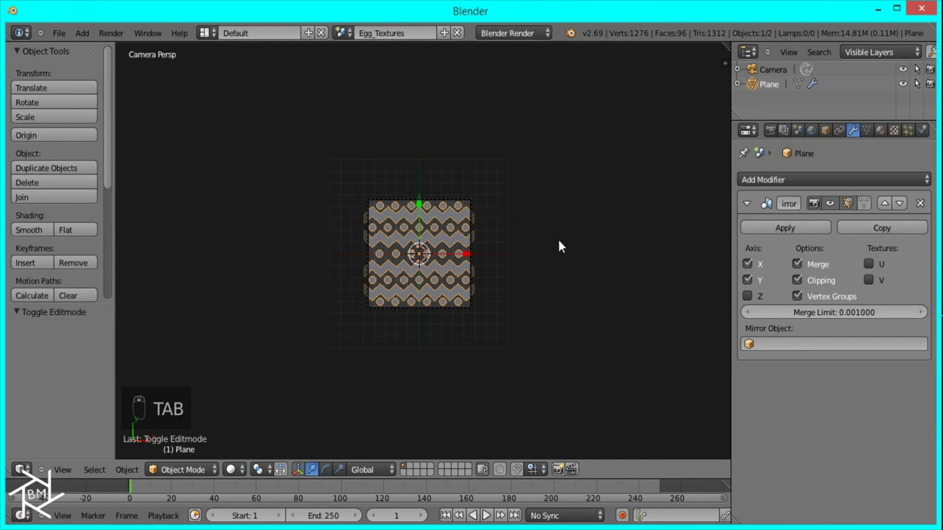
Step: Switch the render engine to Cycles Render and split the 3D view to open a Node Editor
click(515, 33)
click(502, 76)
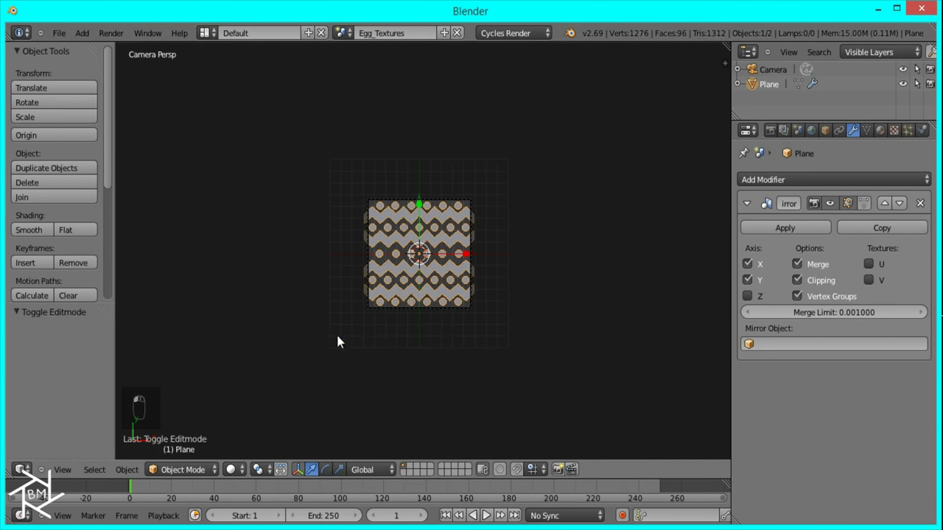
drag(4, 478, 11, 298)
click(22, 470)
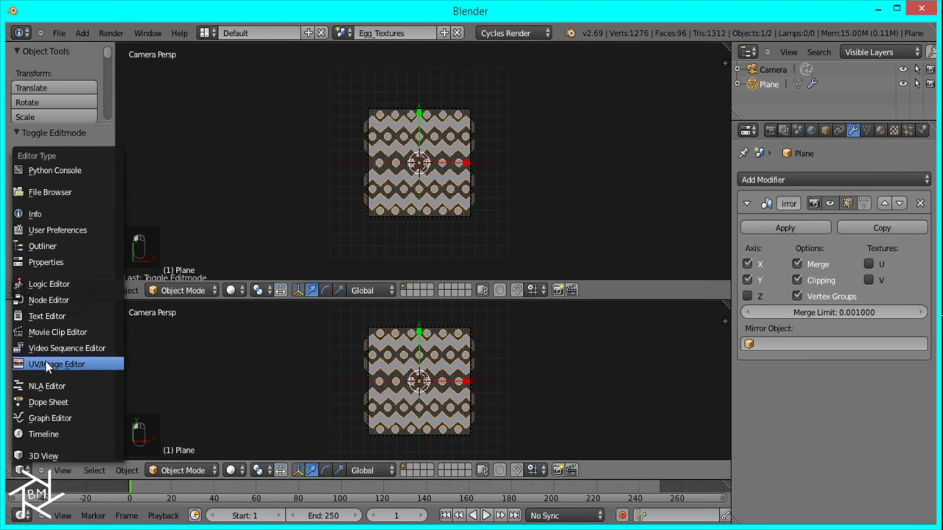
click(53, 301)
Step: Create a new material for the plane and name it Dots
click(268, 470)
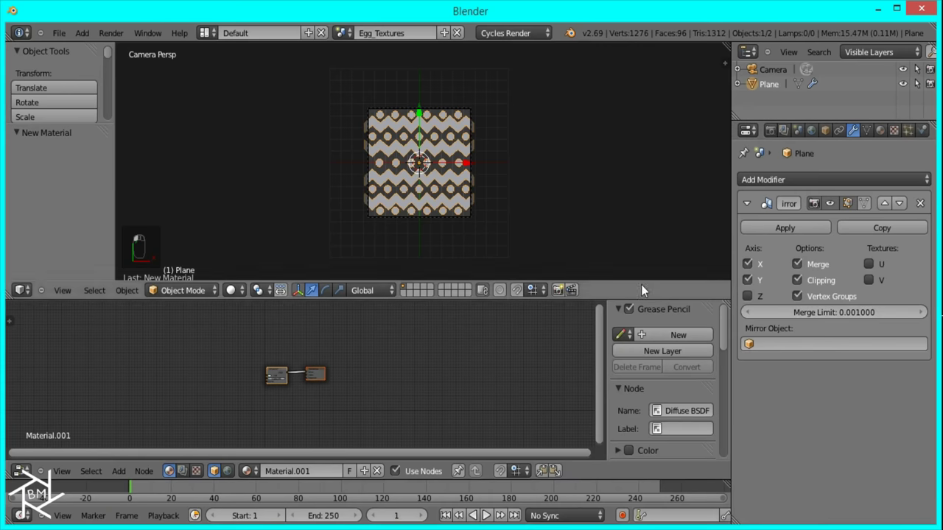
click(879, 130)
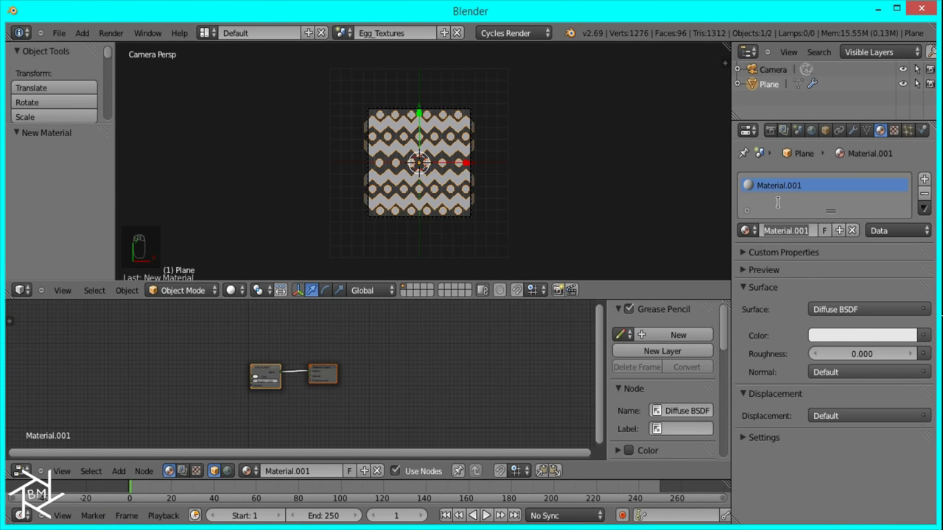
text(Dots)
key(Return)
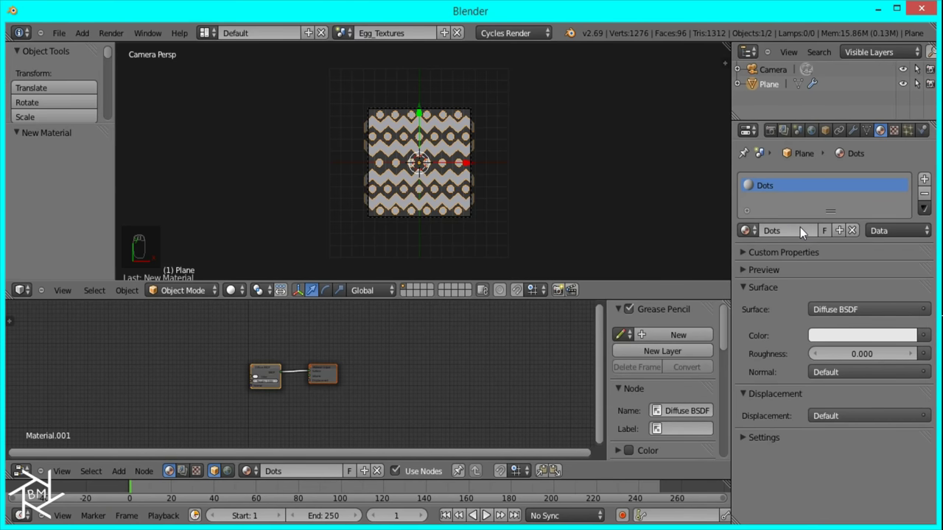
Step: Add a second material slot with a new material named Lines
click(924, 179)
click(773, 233)
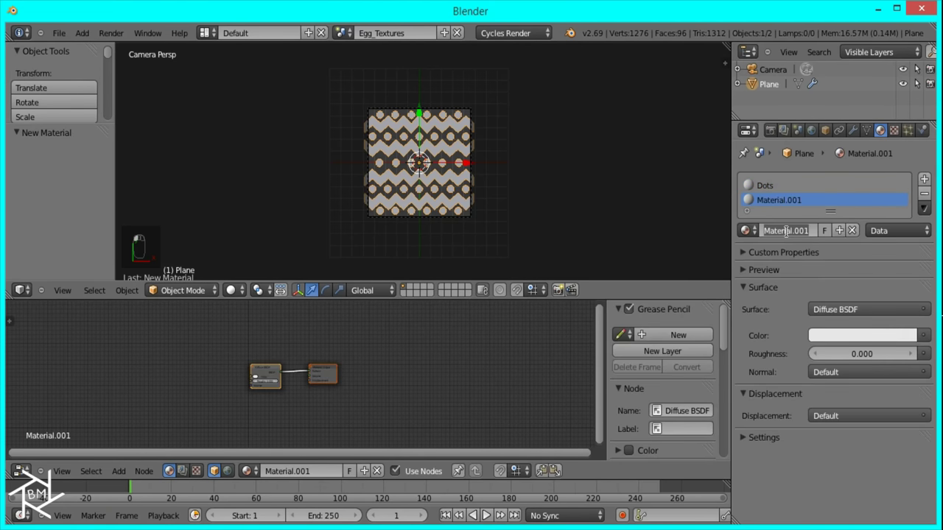
key(BackSpace)
text(Lines)
key(Return)
Step: Select both linked zigzag strips in Edit Mode and assign the Lines material to them
key(Tab)
scroll(465, 154, up, 5)
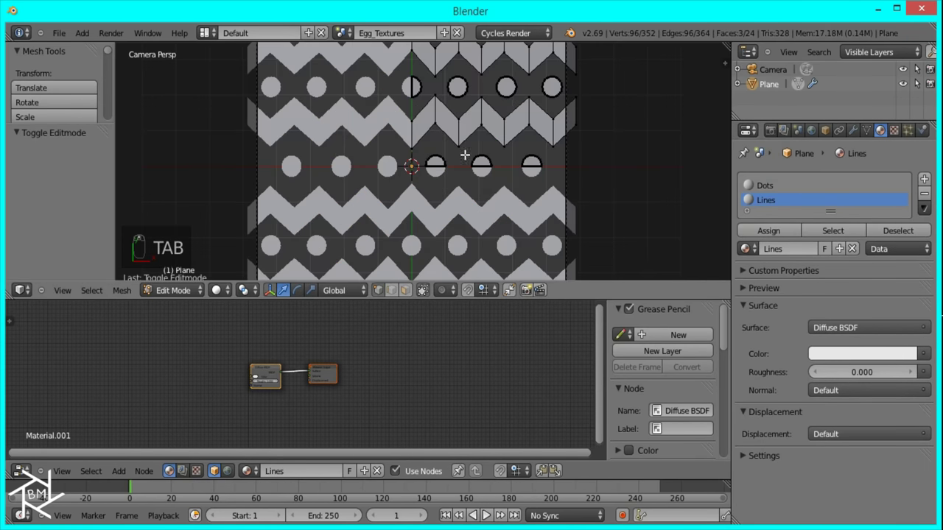
shift+scroll(487, 111, up, 2)
shift+right_click(439, 131)
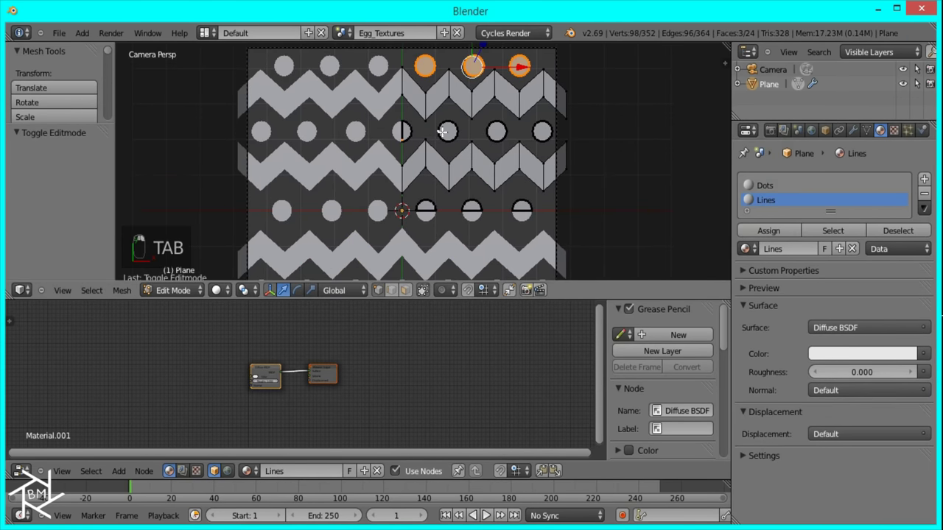
right_click(427, 115)
shift+right_click(444, 168)
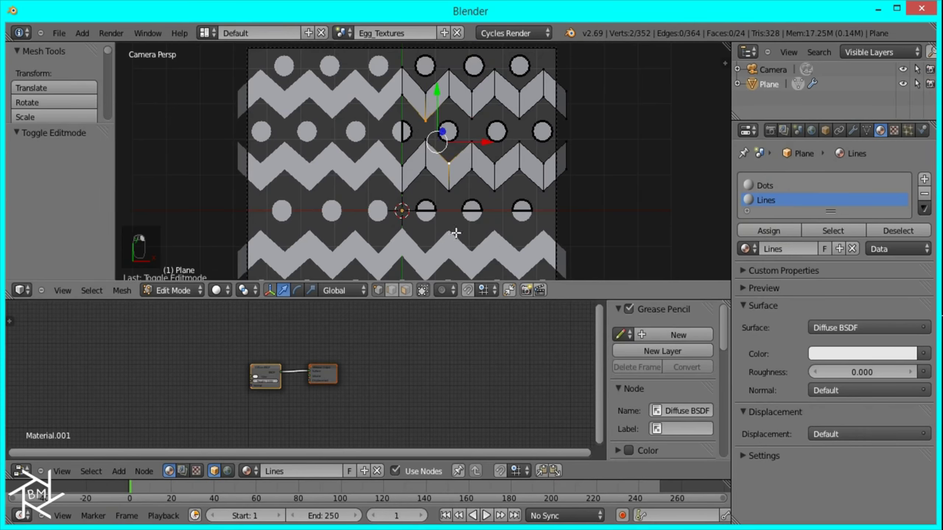
key(ctrl+l)
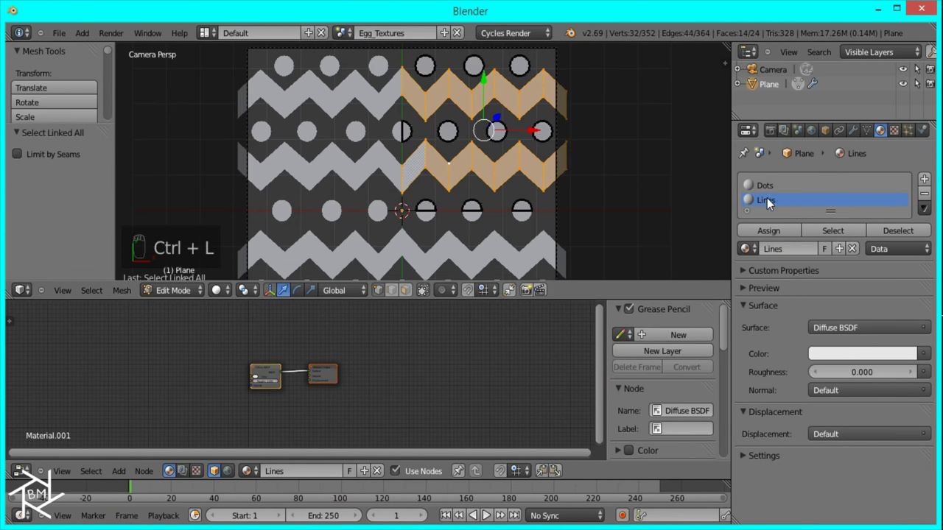
click(772, 231)
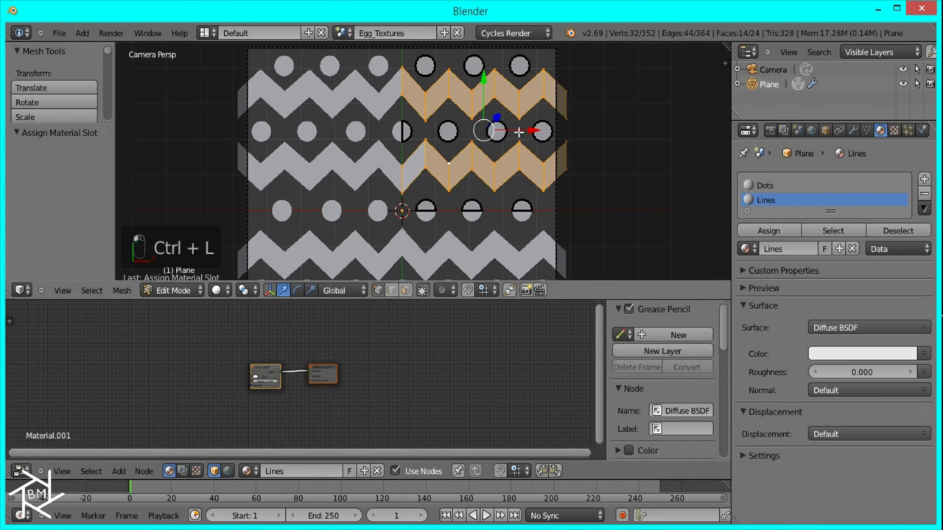
Step: Select all ten dots as linked geometry, assign the Dots material to them, and return to Object Mode
right_click(420, 66)
shift+right_click(409, 131)
shift+right_click(454, 138)
shift+right_click(495, 139)
shift+right_click(481, 57)
shift+right_click(513, 58)
shift+right_click(546, 140)
shift+right_click(524, 209)
shift+right_click(478, 210)
shift+right_click(432, 203)
key(ctrl+l)
click(778, 184)
click(770, 231)
key(Tab)
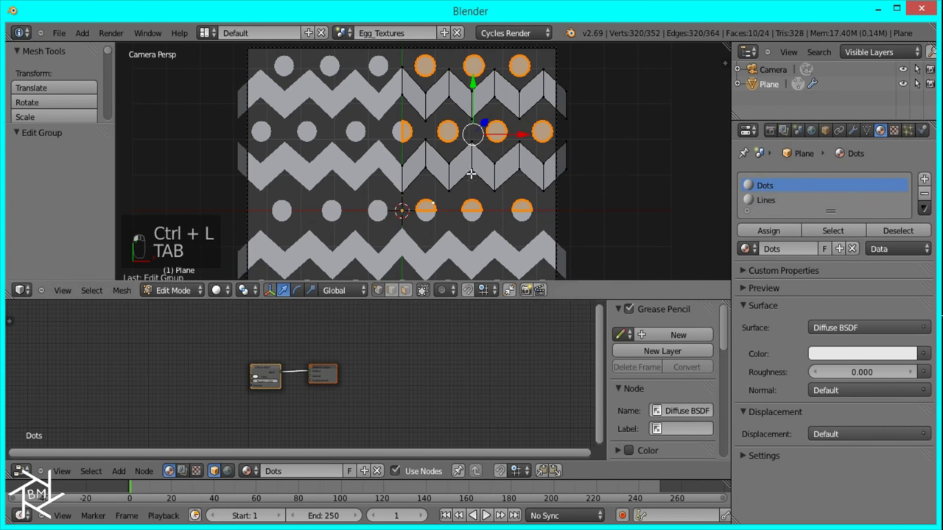
key(Tab)
Step: Show the Dots material's preview and change its surface shader to Emission
click(768, 267)
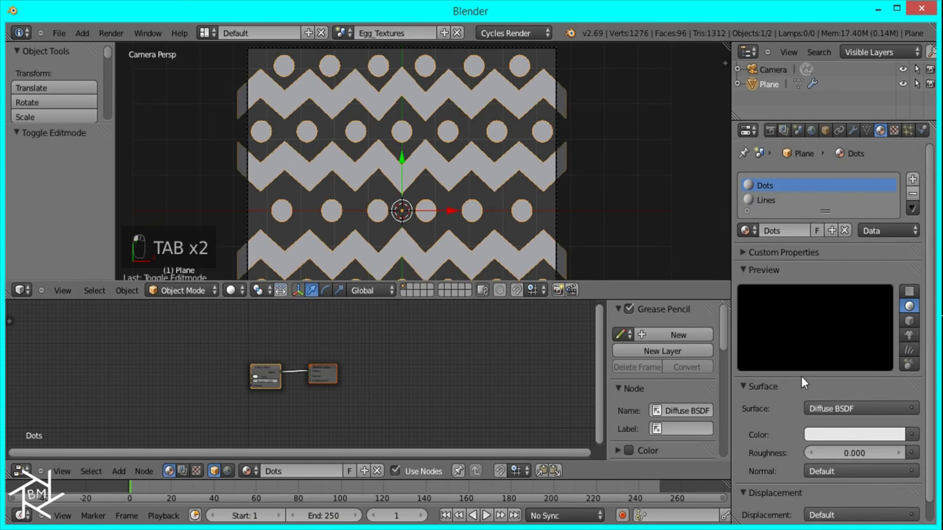
scroll(801, 382, down, 1)
click(831, 387)
click(765, 338)
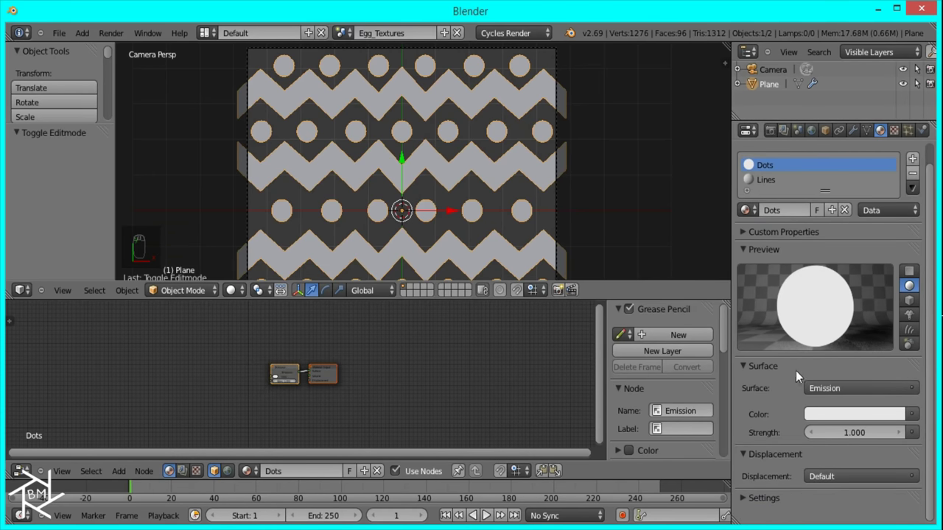
Step: Set the Dots emission color's blue value to 1.0 and its green value to 0.0
click(835, 414)
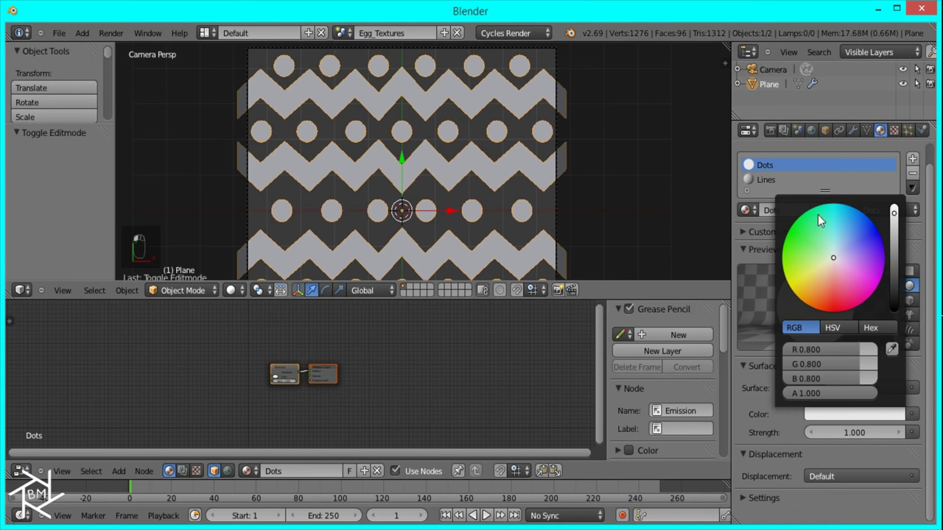
drag(820, 379, 744, 366)
drag(841, 346, 839, 346)
click(811, 357)
text(0.0)
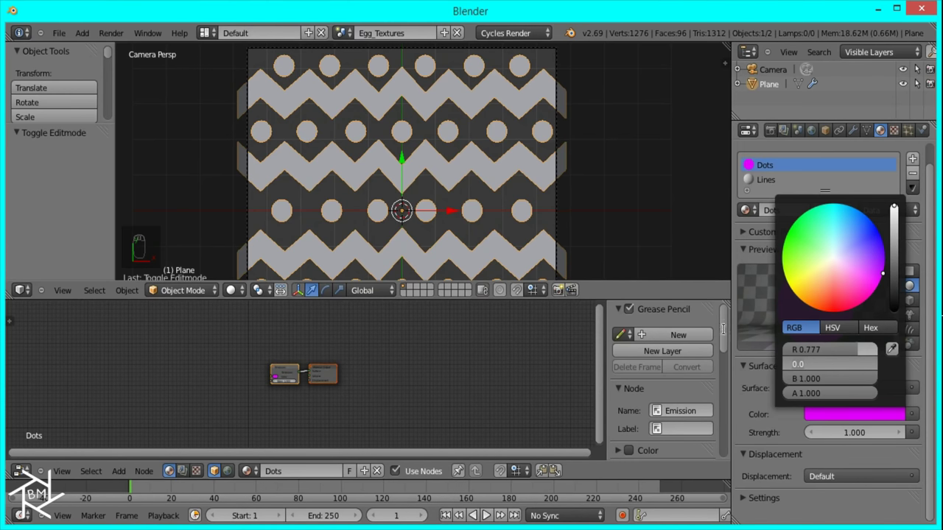
key(Return)
Step: Adjust the Dots emission color to a violet with red 0.2 and green 0.15
drag(831, 350, 832, 349)
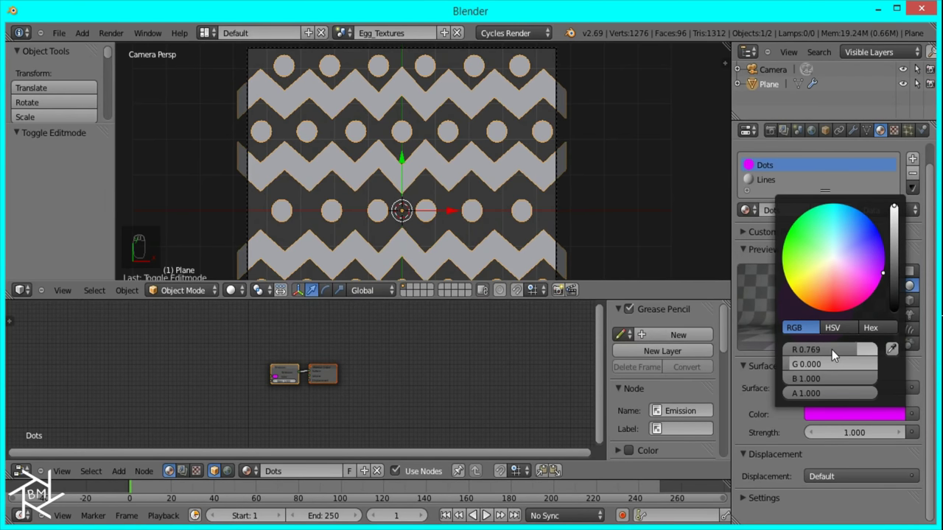
click(831, 350)
text(0.2)
key(Return)
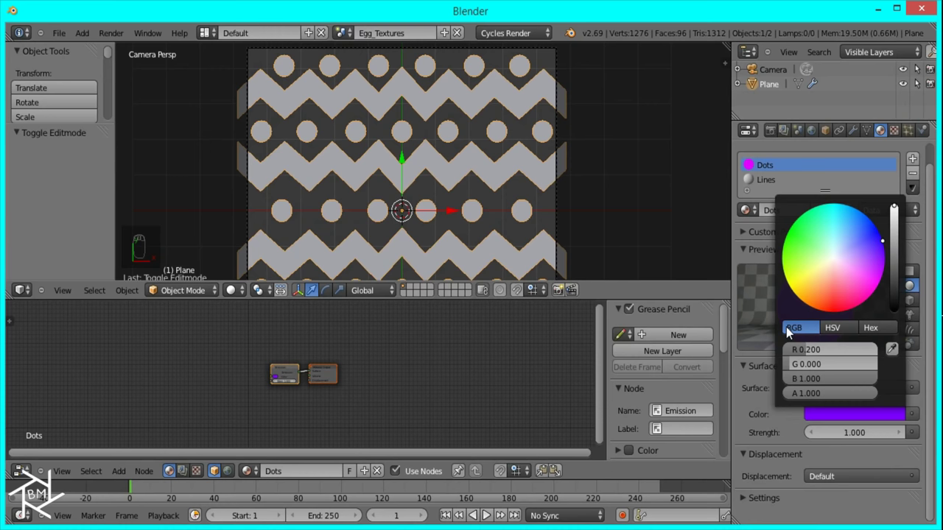
click(799, 360)
text(0.15)
key(Return)
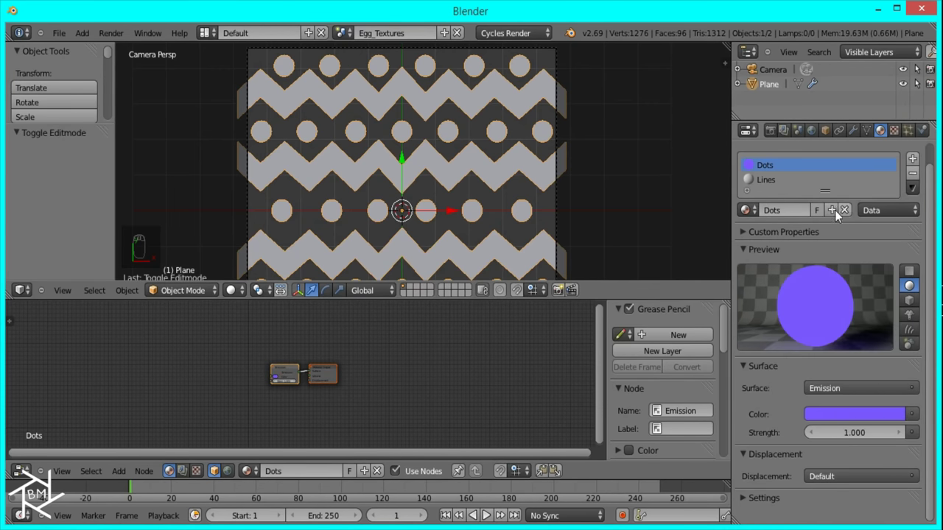
Step: Change the Lines material's surface to Emission and make its color light blue with blue 1.0 and red 0.2
click(806, 182)
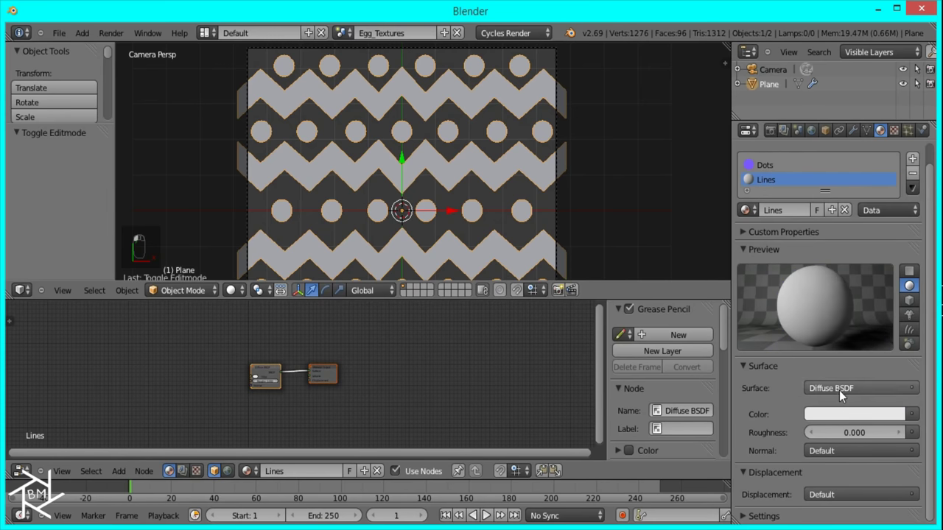
click(839, 388)
click(787, 342)
click(844, 415)
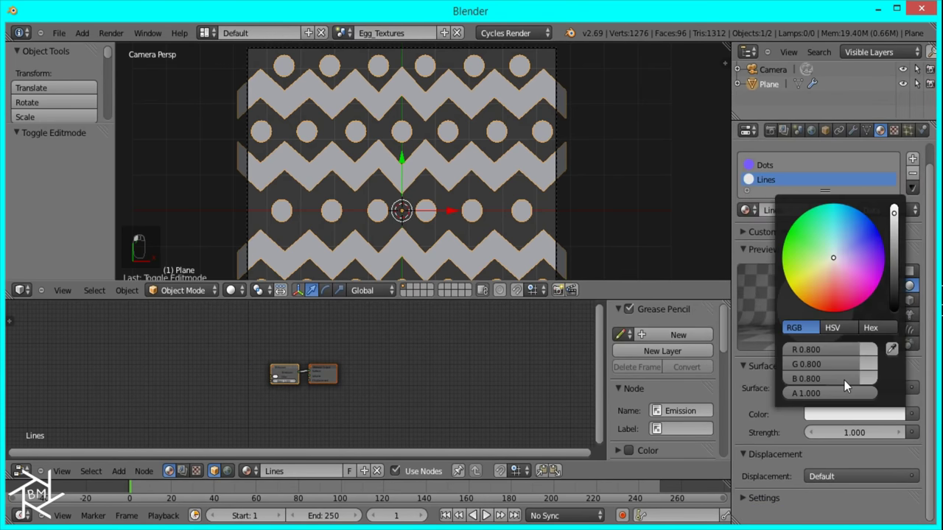
drag(813, 375, 863, 372)
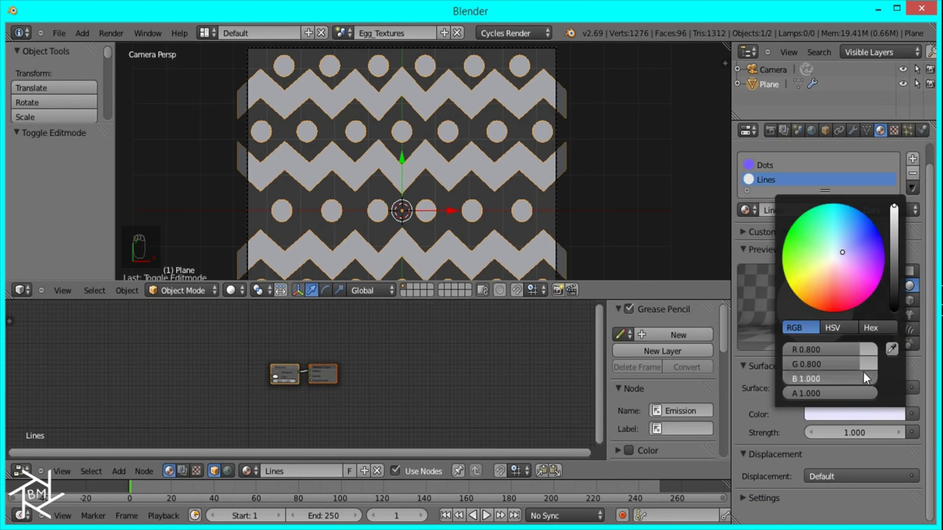
click(844, 350)
text(.2)
key(Return)
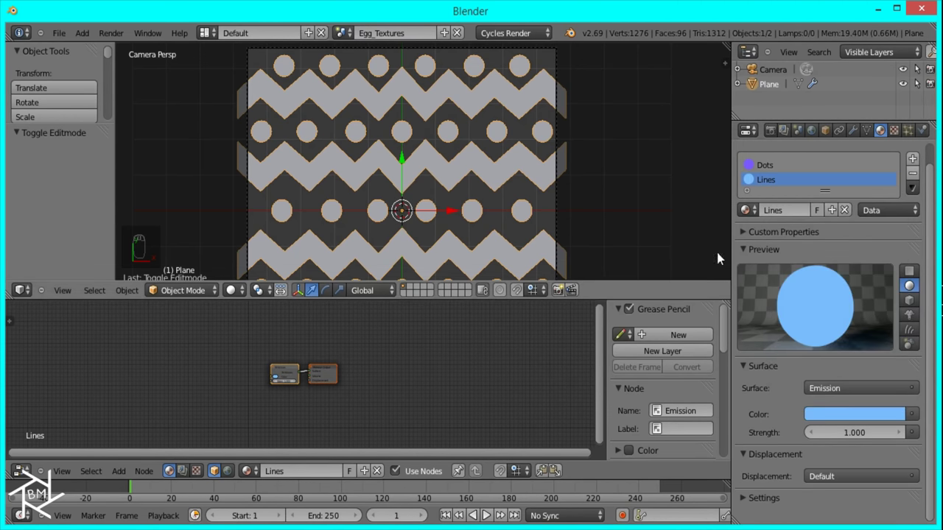
Step: Render the Egg_Textures scene and inspect the colored zigzag and dot pattern
click(769, 130)
click(765, 195)
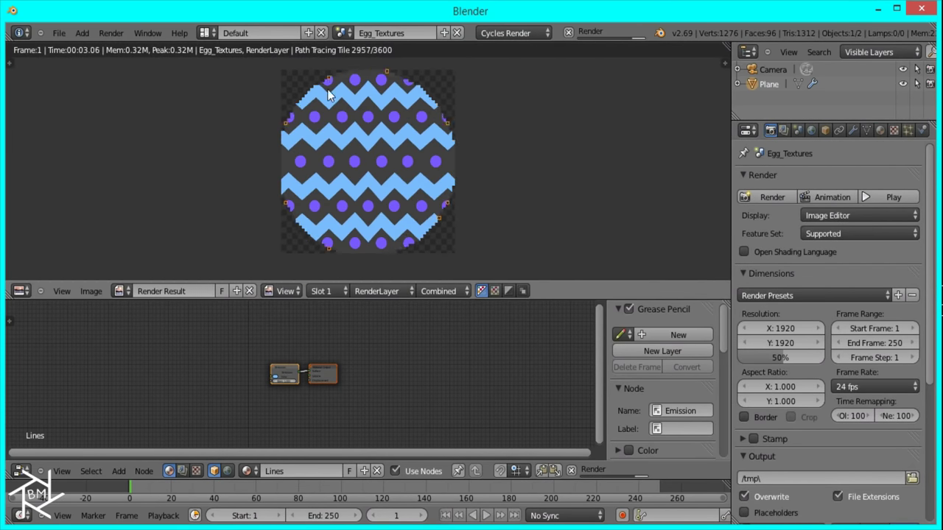
scroll(368, 202, up, 3)
scroll(368, 202, down, 2)
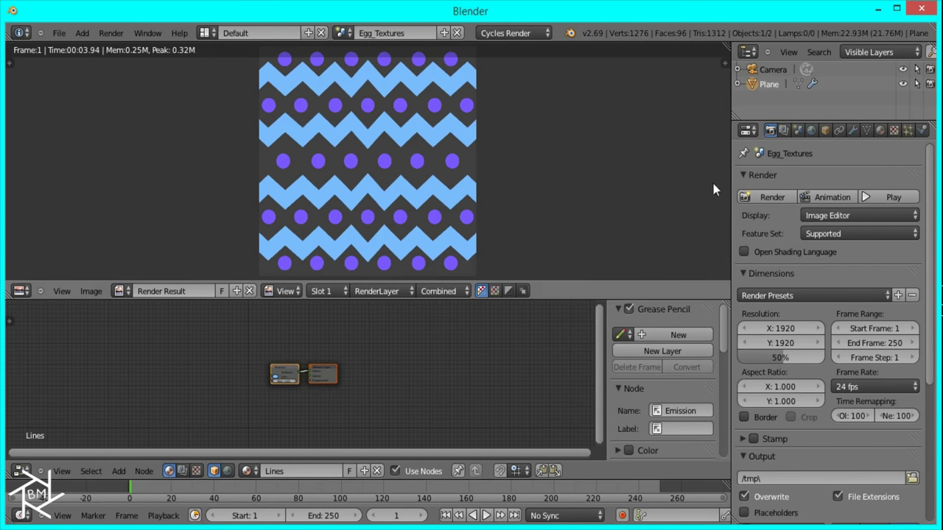
Step: Open the surface color of the world background
click(811, 130)
click(833, 258)
click(848, 285)
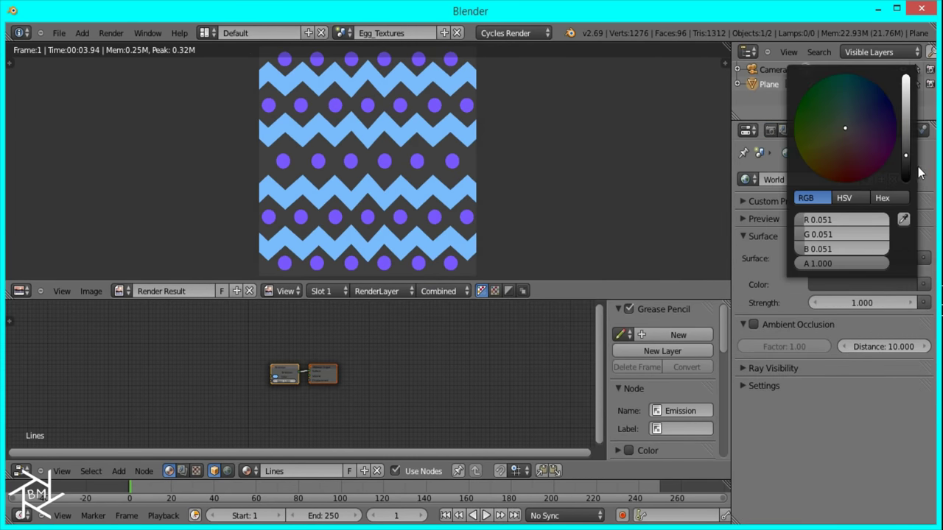
drag(920, 173, 916, 184)
Step: Enable a transparent film background and render the pattern again
click(771, 130)
scroll(782, 295, down, 6)
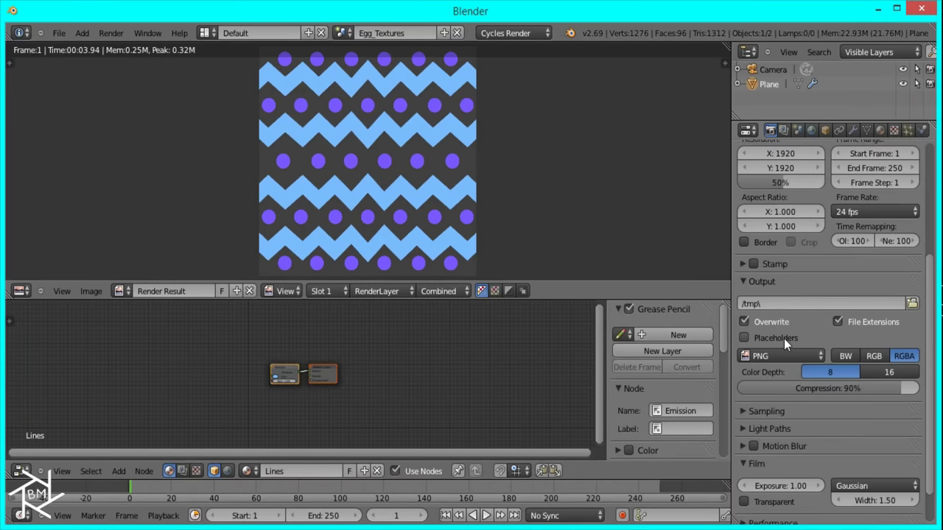
scroll(788, 354, down, 2)
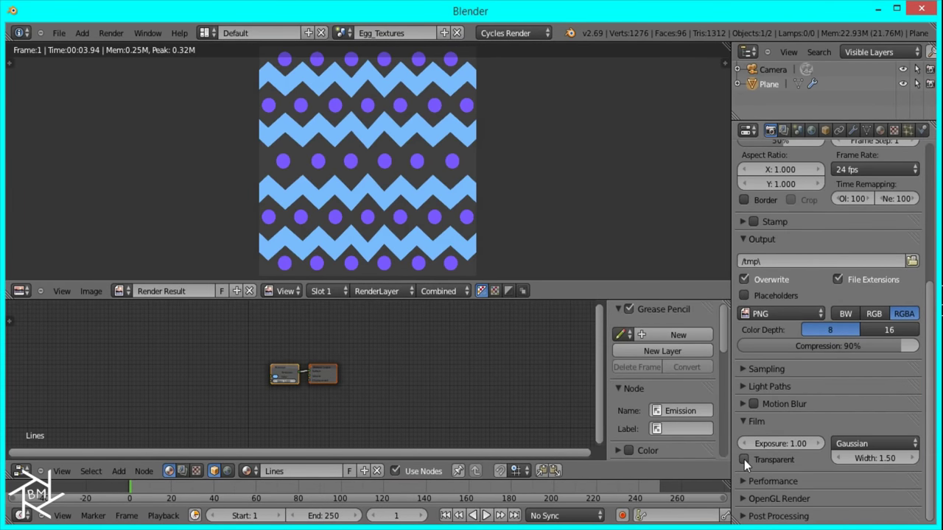
scroll(825, 253, up, 5)
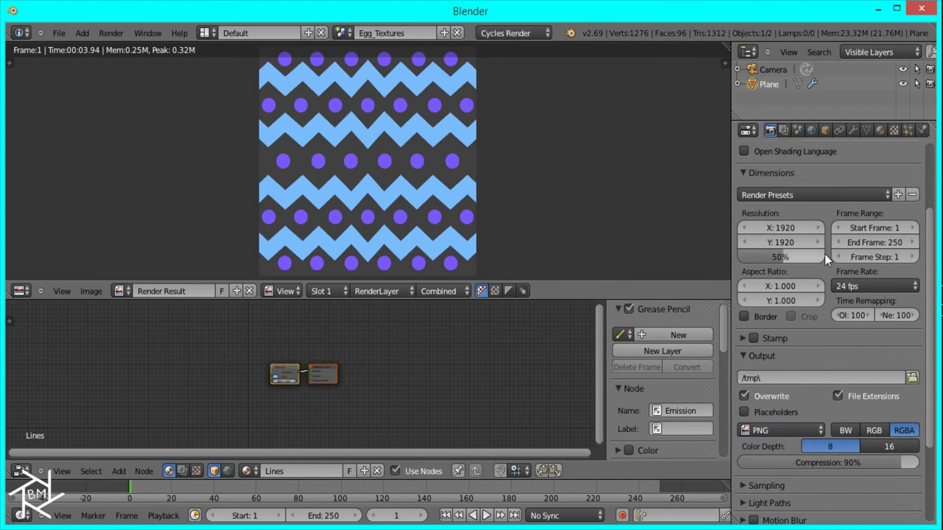
scroll(821, 261, up, 5)
click(775, 194)
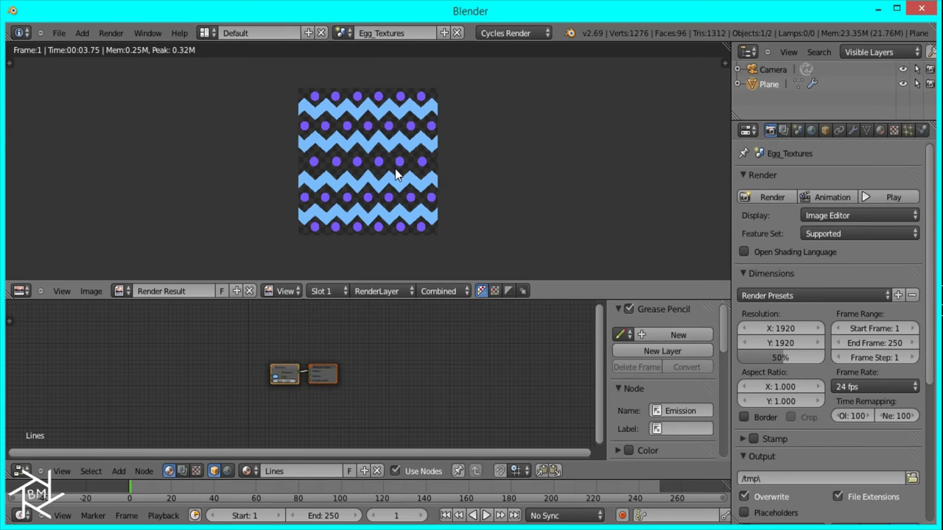
Step: Start saving the rendered image and create a new directory named Tutorial inside the Easter folder
key(F3)
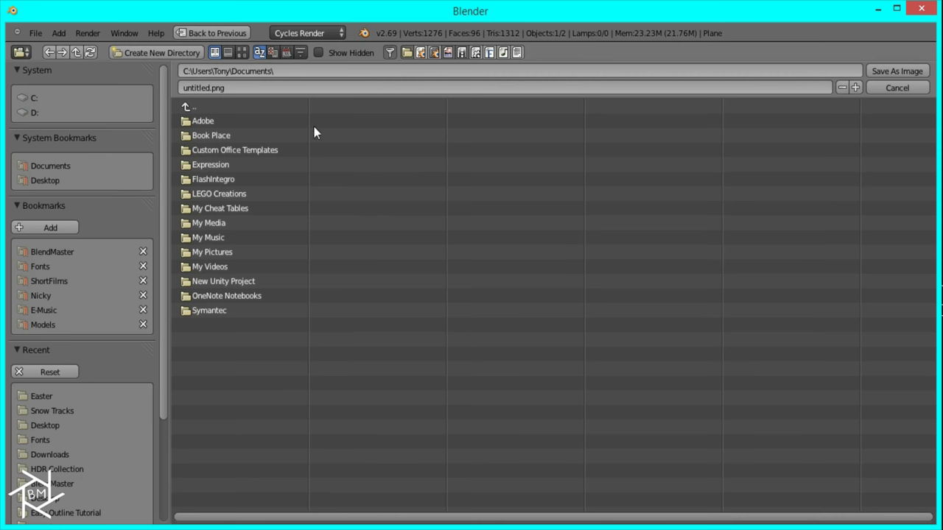
click(36, 396)
click(156, 50)
click(157, 50)
text(Tutorial)
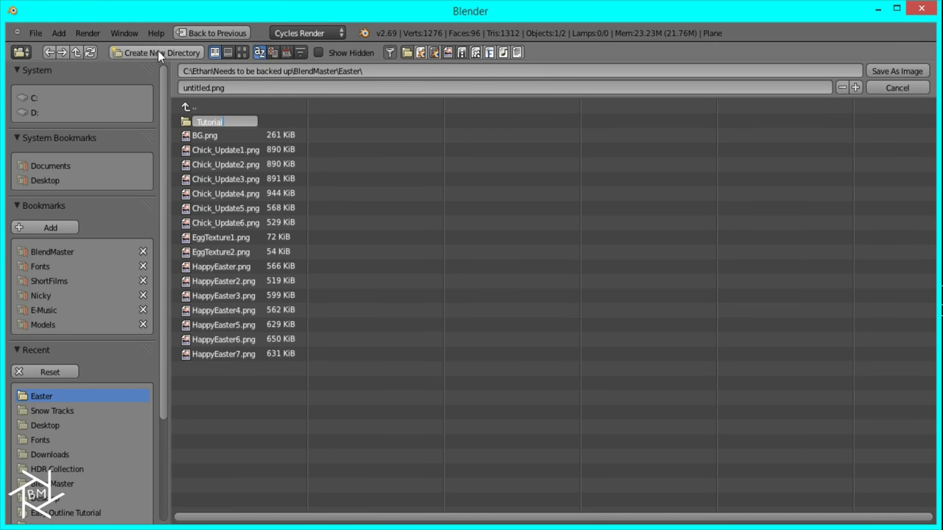
key(Return)
Step: Save the render as Egg_Texture1 in the Tutorial folder and return to the 3D view
click(213, 89)
text(Textur)
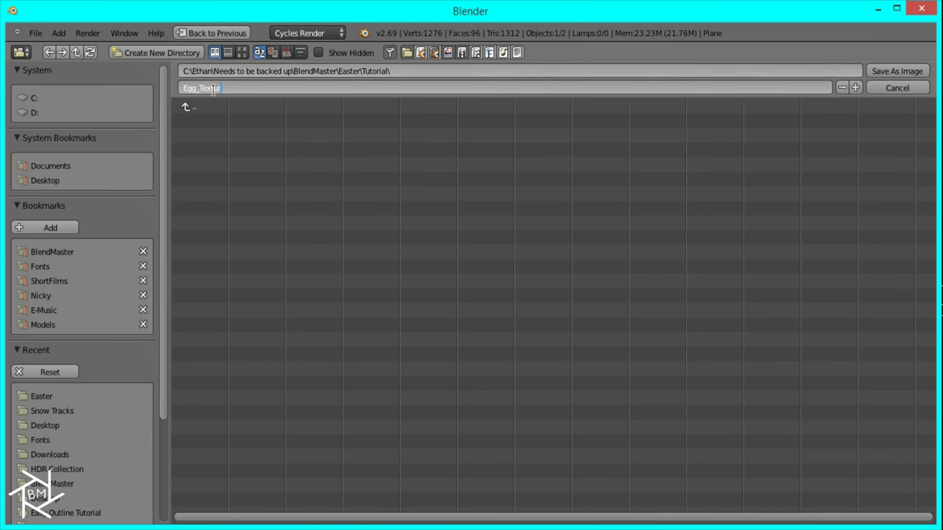
text(gg_Texture1)
key(Return)
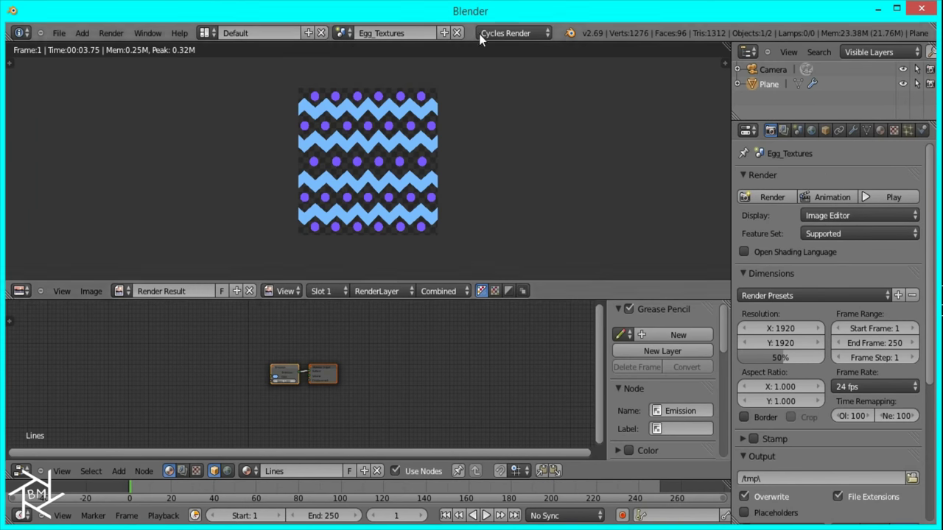
key(Escape)
key(Escape)
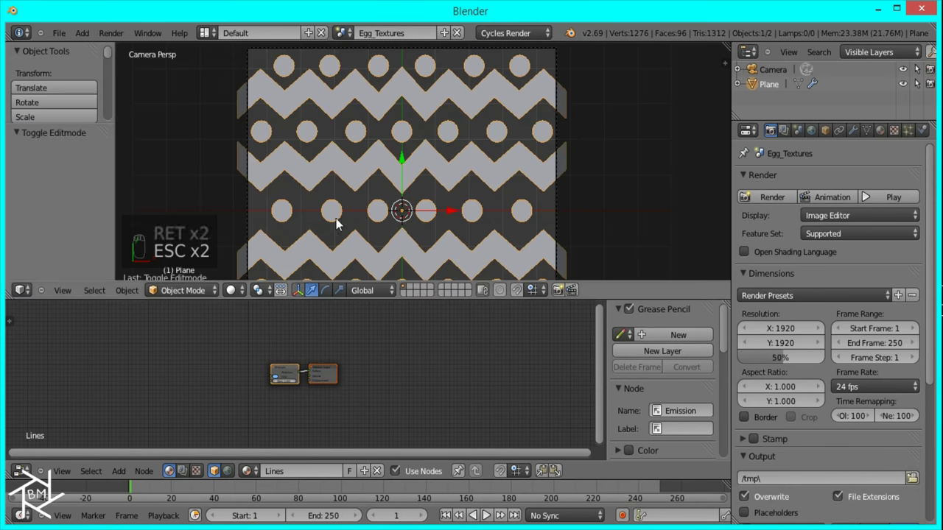
Step: Switch to an empty layer and add a circle mesh at the center
scroll(452, 228, up, 5)
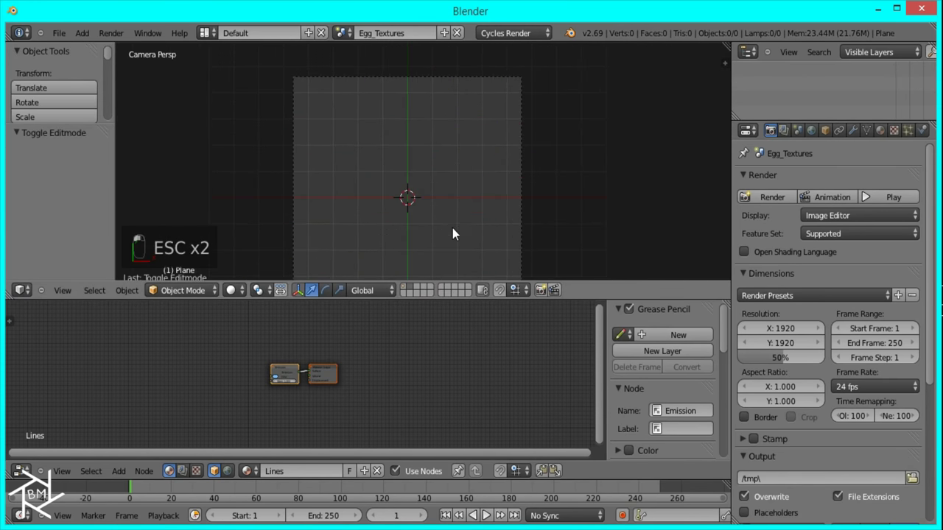
scroll(425, 184, down, 3)
key(shift+a)
mouse_move(417, 174)
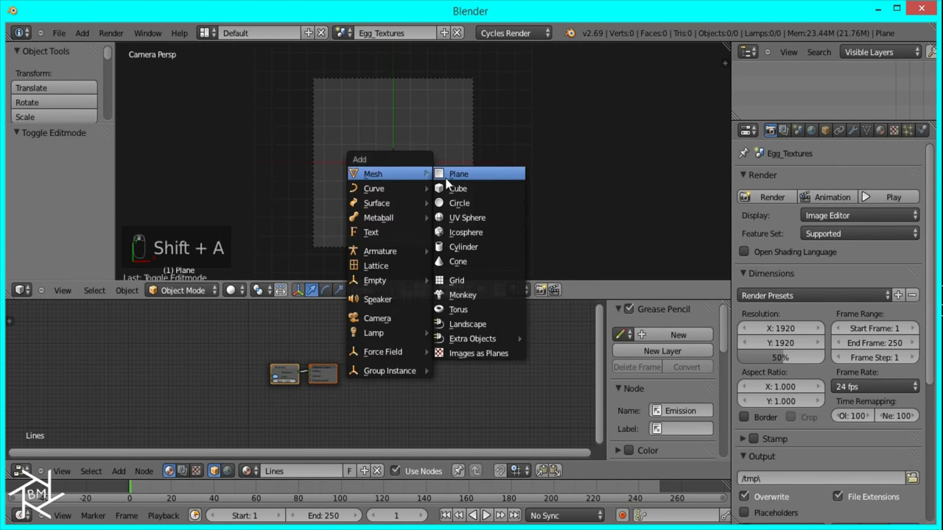
click(460, 202)
Step: In Edit Mode, fill the circle with a face and move it about 2.03 along X and 1.87 along Y
key(Tab)
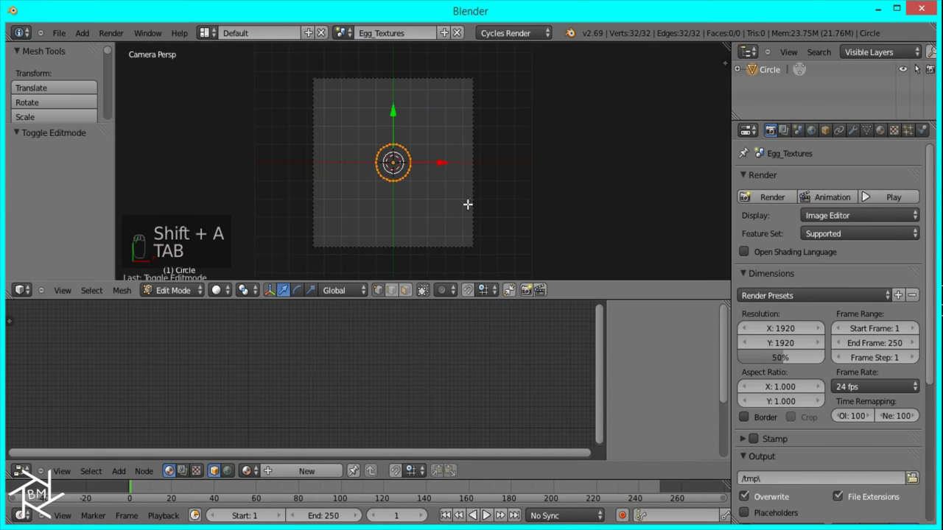
key(f)
key(g)
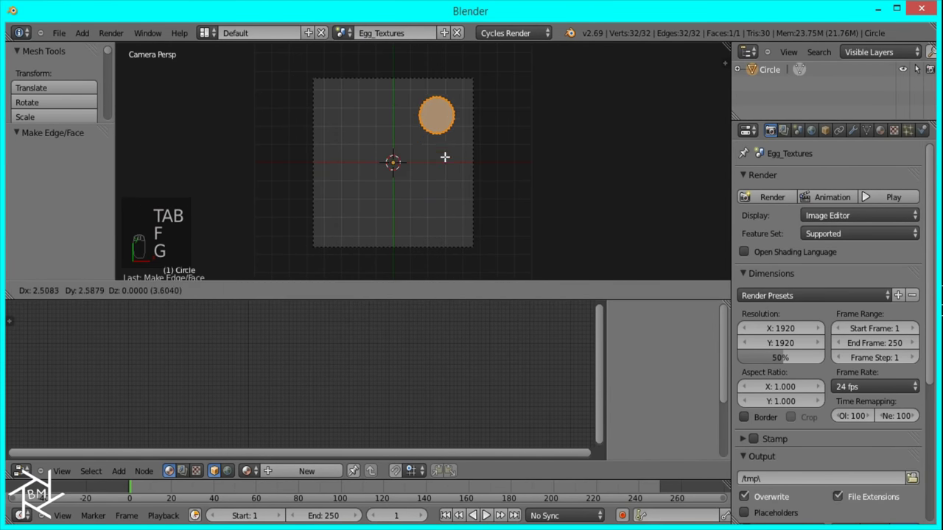
click(439, 172)
Step: Add a Mirror modifier to the circle, mirroring on both X and Y with Clipping enabled
click(853, 130)
click(785, 180)
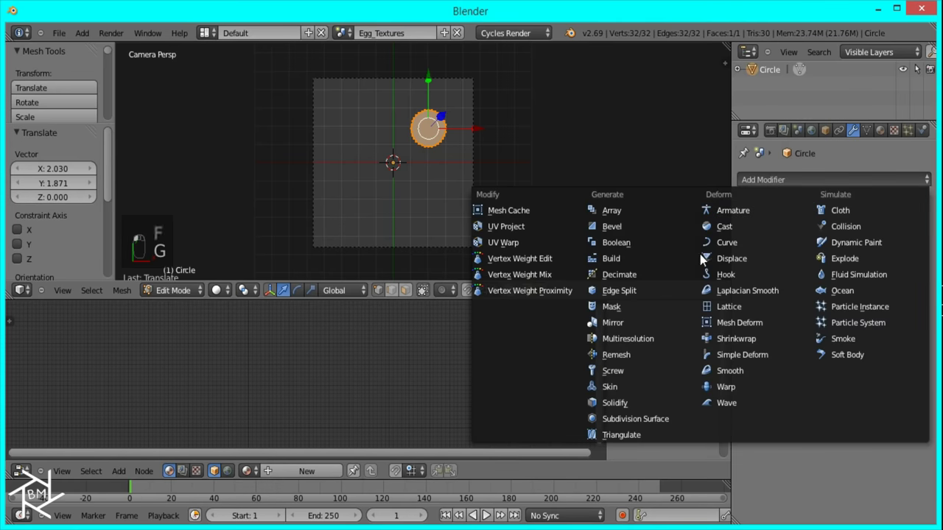
click(641, 322)
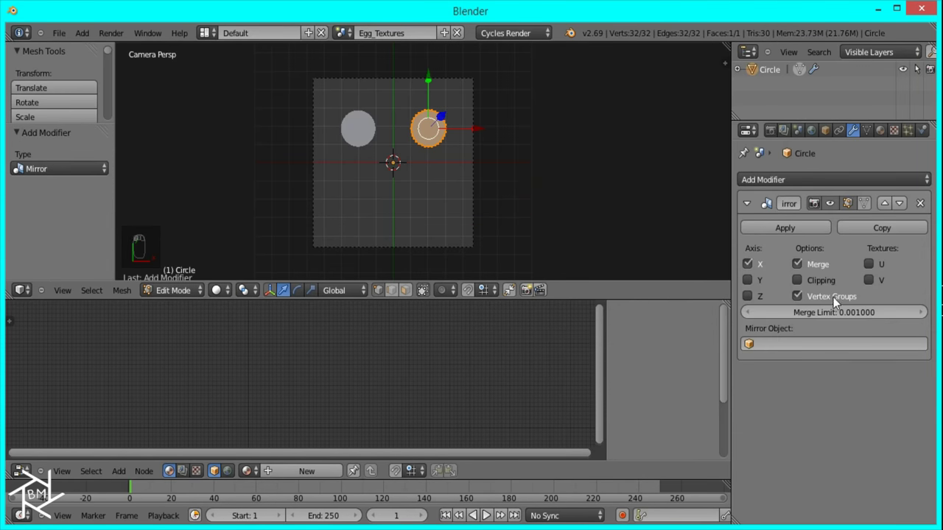
click(748, 280)
click(797, 280)
Step: Move the circle about 2.54 along X and 1.29 along Y so it straddles the camera frame's right edge
scroll(579, 234, up, 4)
shift+middle_drag(537, 169, 544, 227)
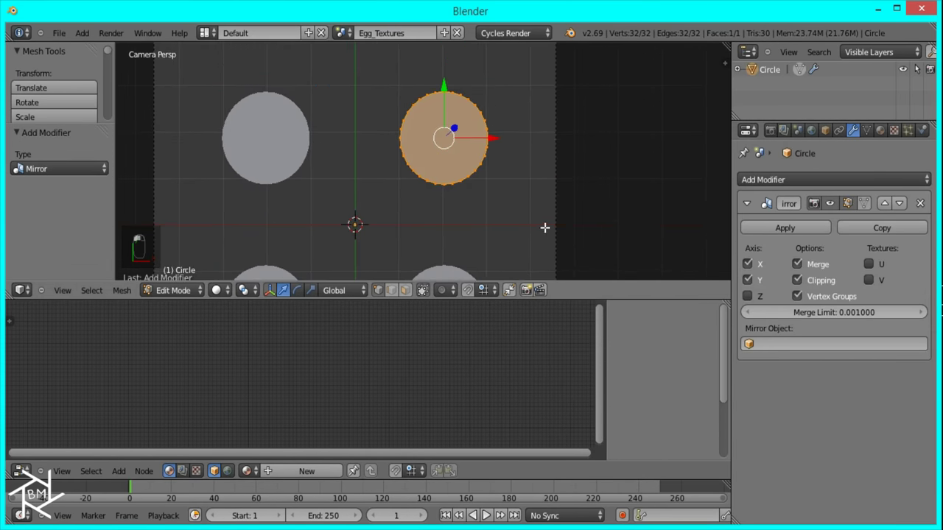
scroll(546, 206, down, 2)
shift+middle_drag(550, 175, 498, 204)
key(g)
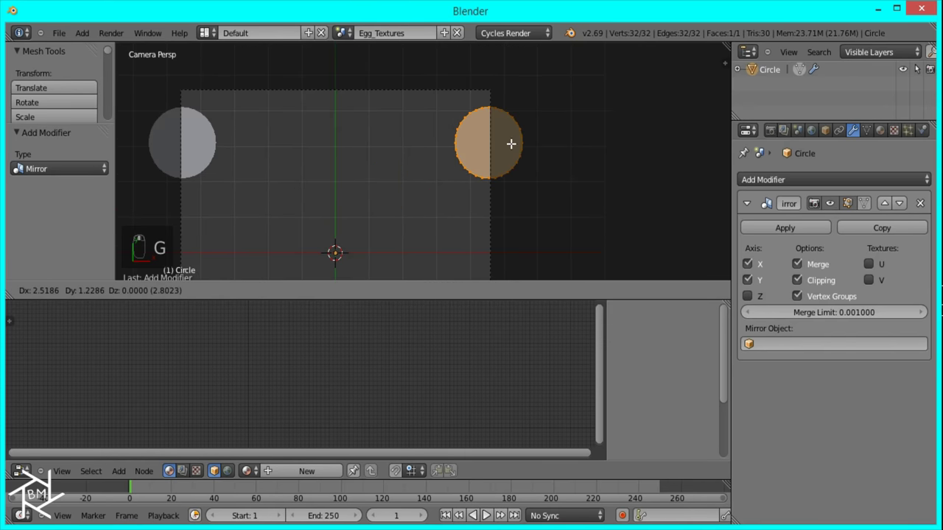
click(510, 143)
Step: Examine how the circle's top vertex lines up with the camera frame's right edge and how the mirrored copies sit in the frame
scroll(573, 140, up, 4)
scroll(567, 128, down, 1)
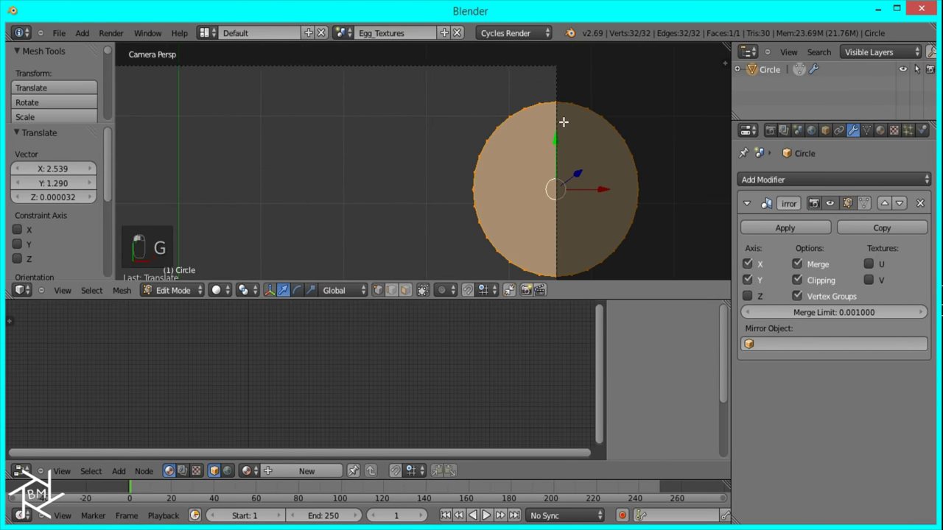
scroll(564, 118, up, 2)
shift+middle_drag(564, 115, 528, 147)
right_click(540, 115)
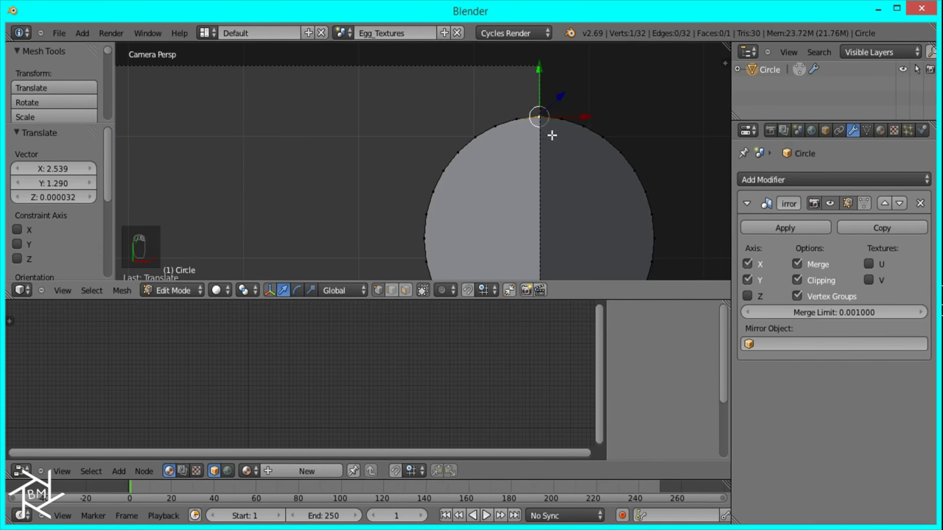
scroll(549, 193, down, 5)
scroll(464, 240, down, 6)
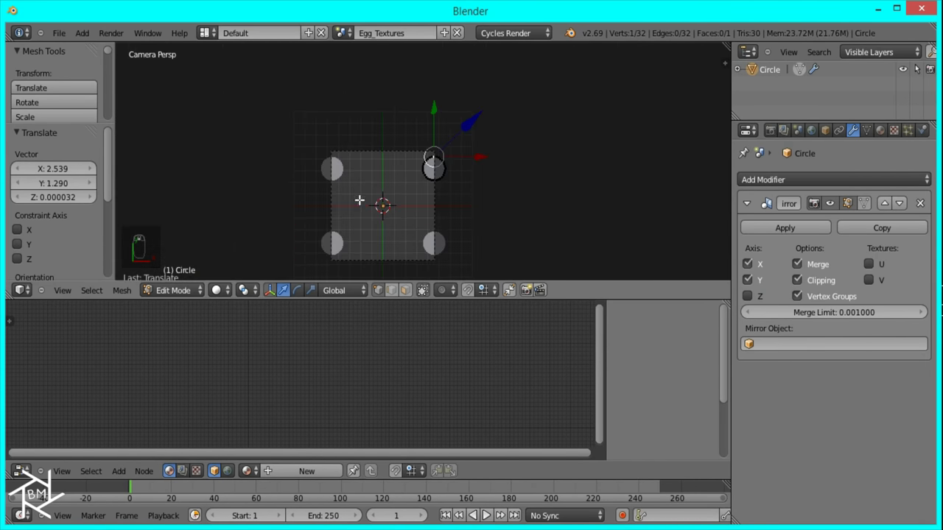
scroll(499, 169, up, 10)
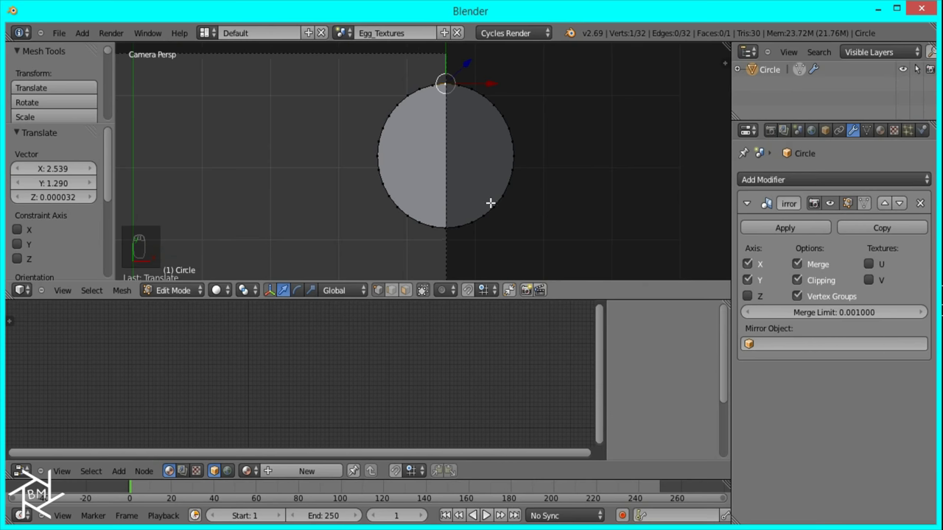
Step: Select the whole circle, scale it down, and move it about 0.451 up along Y
key(a)
key(a)
key(a)
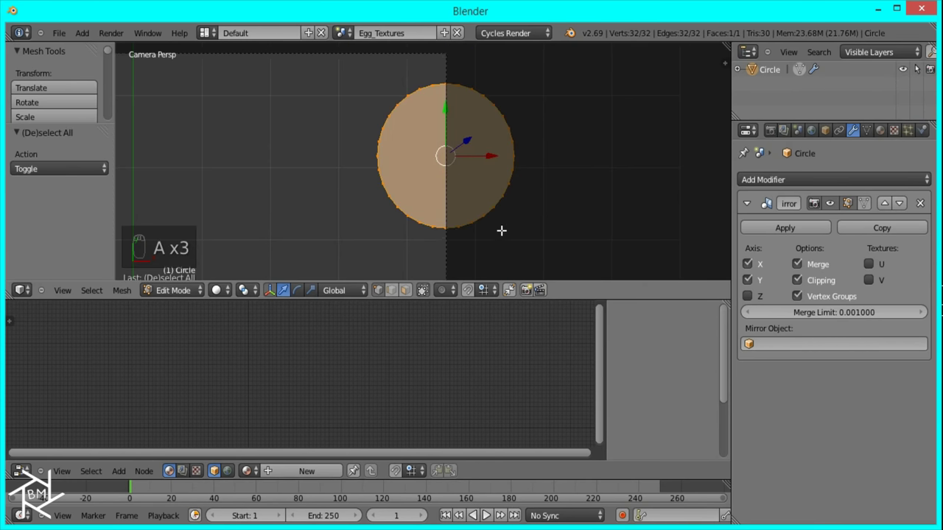
key(s)
key(s)
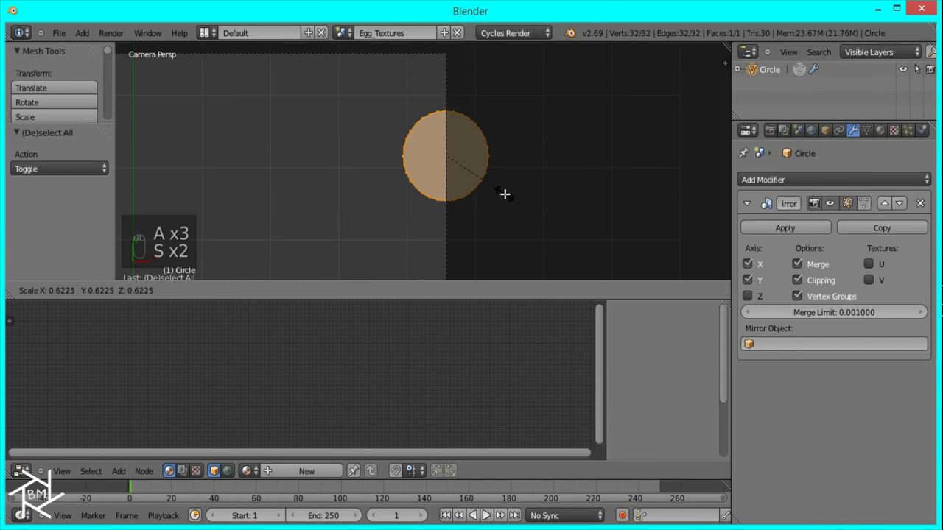
click(505, 211)
drag(457, 112, 448, 74)
Step: Duplicate the circle about -1.687 along Y, scale the copy to about 0.425, and raise it about 0.335 along Y
scroll(474, 154, down, 2)
key(shift+d)
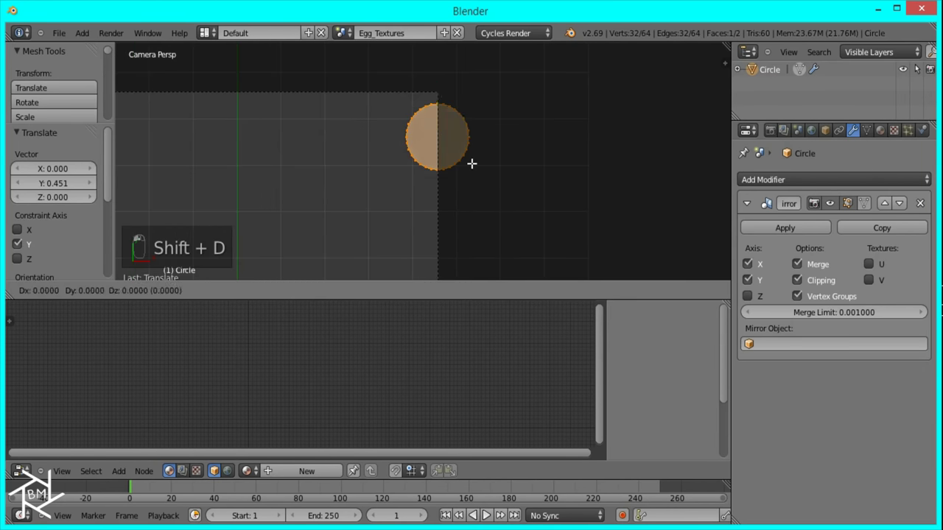
key(y)
click(466, 241)
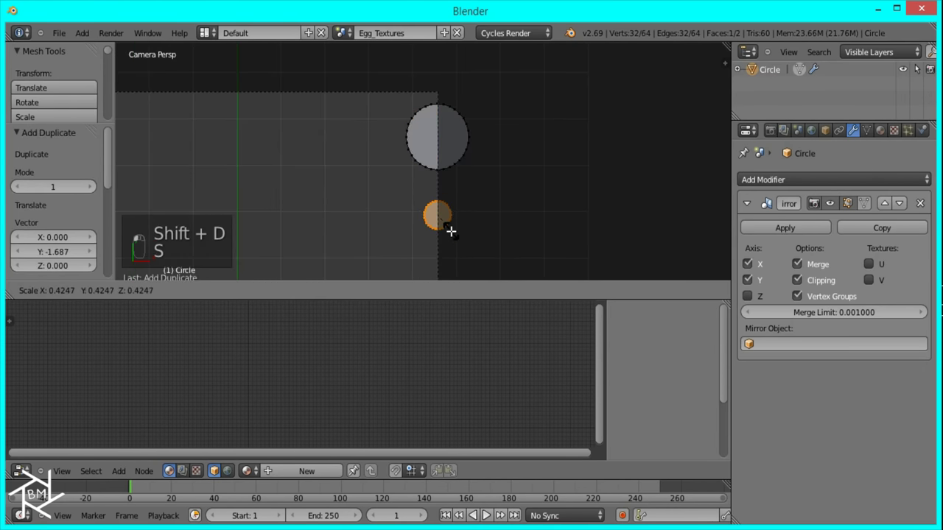
click(449, 230)
key(g)
key(y)
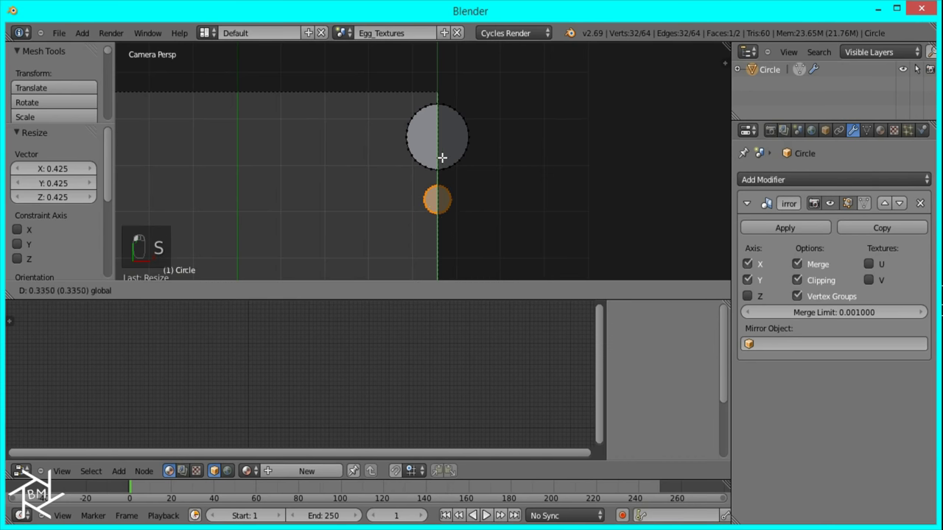
click(450, 162)
Step: Duplicate the small circle about -1.314 along Y and scale the copy up to about 2.729
scroll(471, 171, down, 5)
shift+middle_drag(456, 226, 457, 214)
key(shift+d)
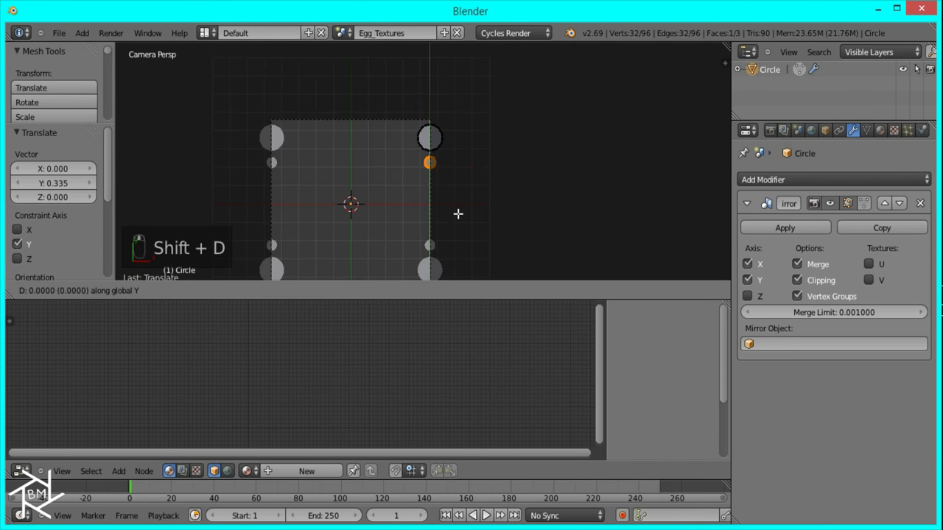
click(459, 231)
key(s)
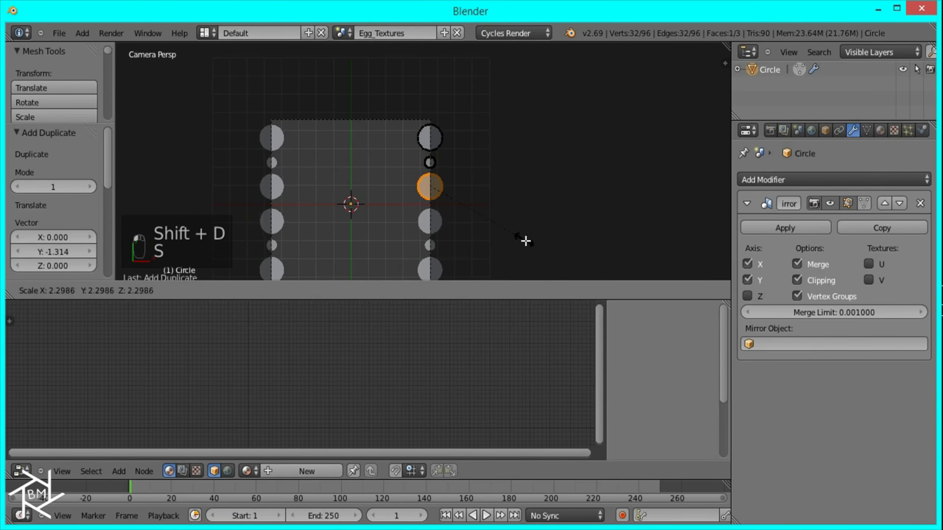
click(542, 250)
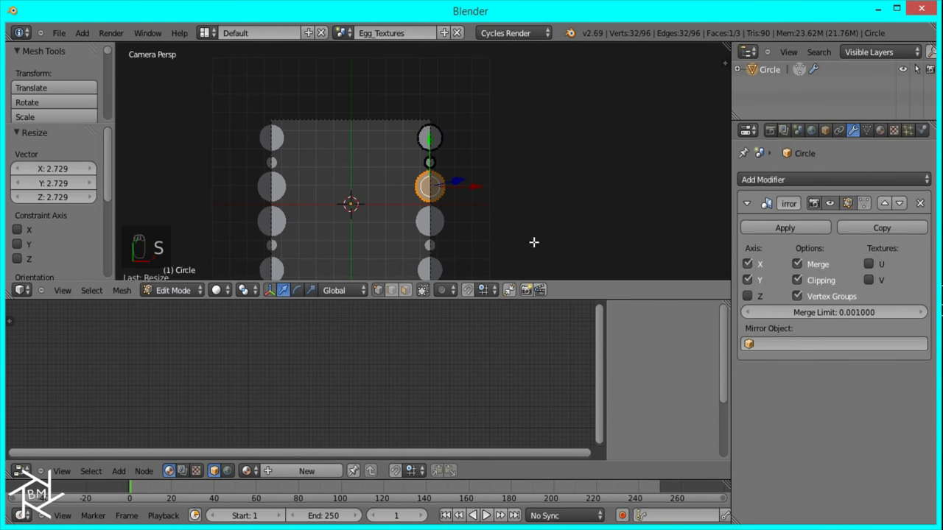
Step: Nudge the small edge circle slightly up along Y, and scale the topmost edge circle to about 0.683
right_click(436, 164)
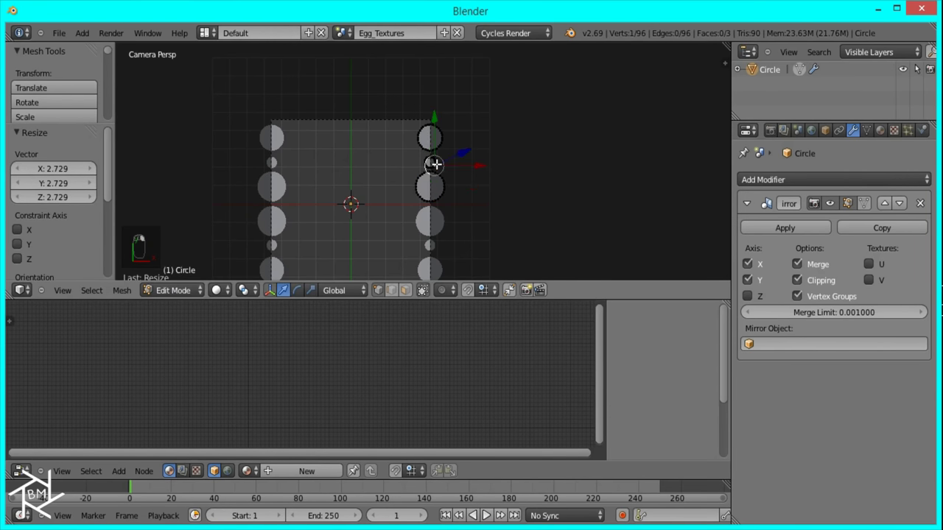
key(ctrl+l)
drag(429, 116, 432, 114)
right_click(442, 140)
key(ctrl+l)
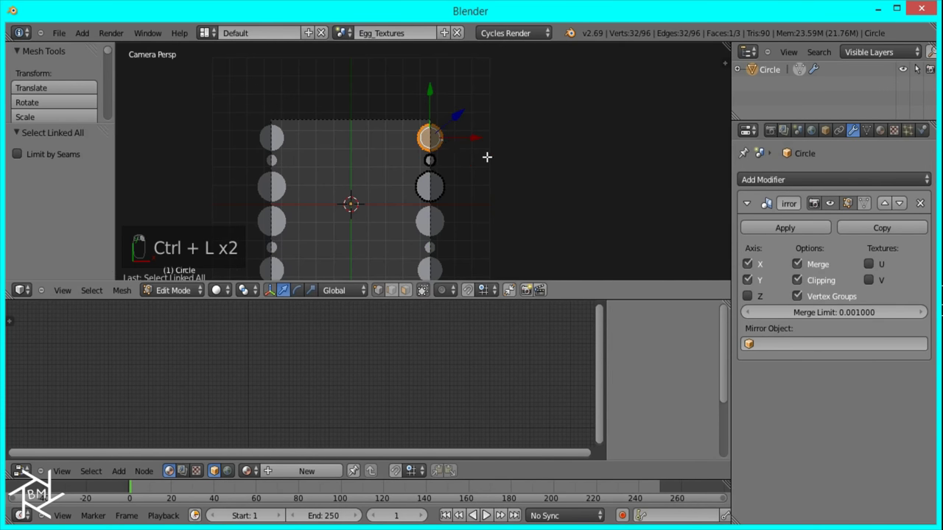
key(s)
click(468, 149)
Step: Return to Object Mode and apply the circle's Mirror modifier
shift+middle_drag(508, 225, 530, 176)
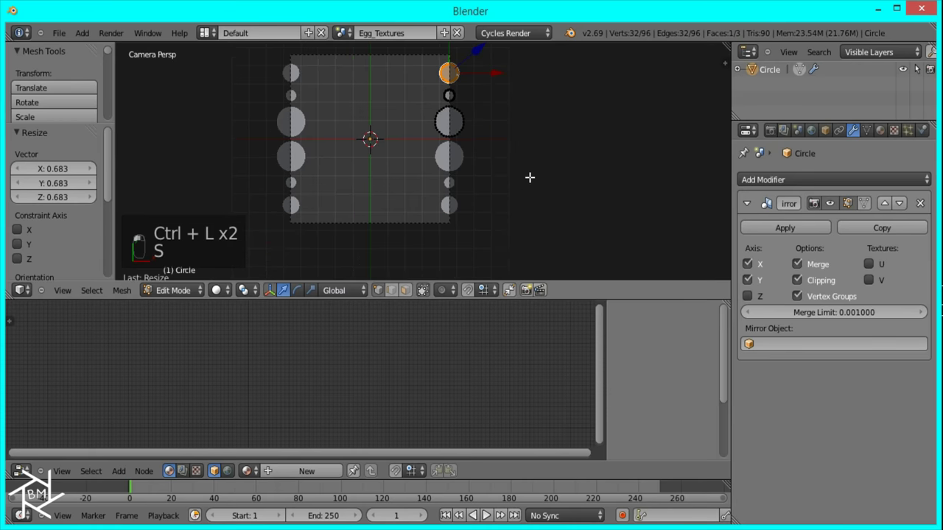
key(Tab)
click(800, 225)
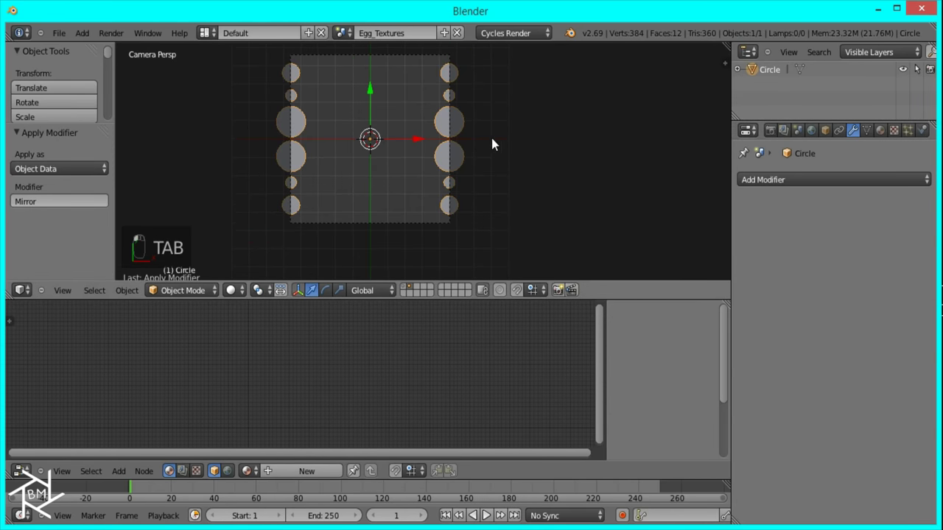
Step: In Edit Mode, duplicate the small upper-right edge circle into the frame's upper-left area and scale the copy to about 2.53
shift+middle_drag(492, 144, 526, 221)
key(Tab)
right_click(497, 156)
key(ctrl+l)
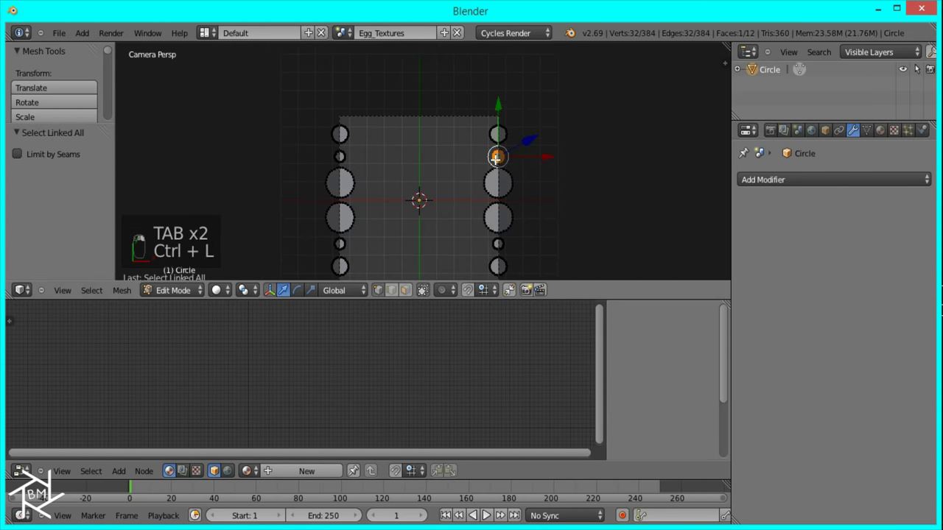
key(shift+d)
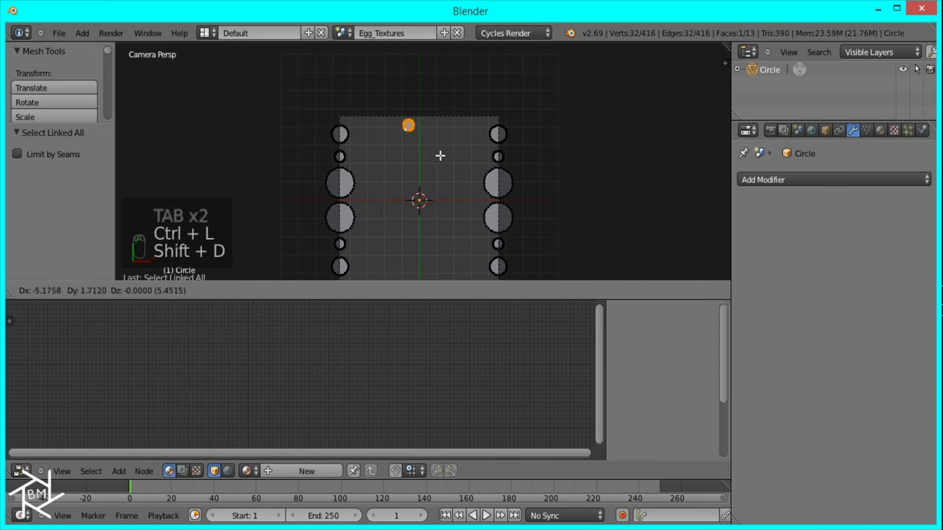
click(419, 177)
key(s)
click(481, 223)
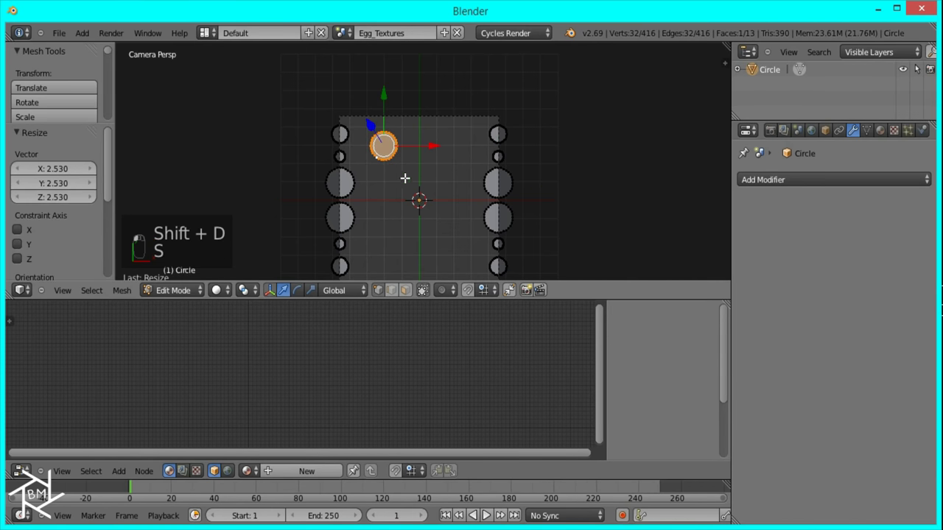
Step: Duplicate the upper-left circle about 0.56 along X and -3.58 along Y, and enlarge the copy
key(shift+s)
click(415, 261)
key(shift+d)
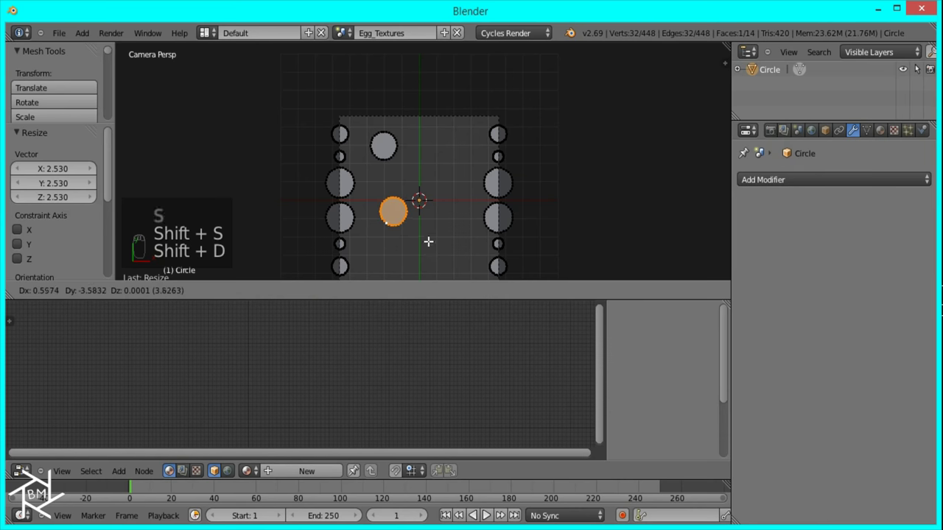
click(428, 241)
key(s)
click(421, 236)
Step: Duplicate the large circle up and to its right, near the origin, and shrink the copy to a small dot
key(shift+d)
click(472, 187)
key(s)
click(448, 219)
Step: Duplicate the small dot about 1.553 along X and 1.792 along Y, and scale the copy to about 1.956
key(shift+d)
click(480, 182)
key(s)
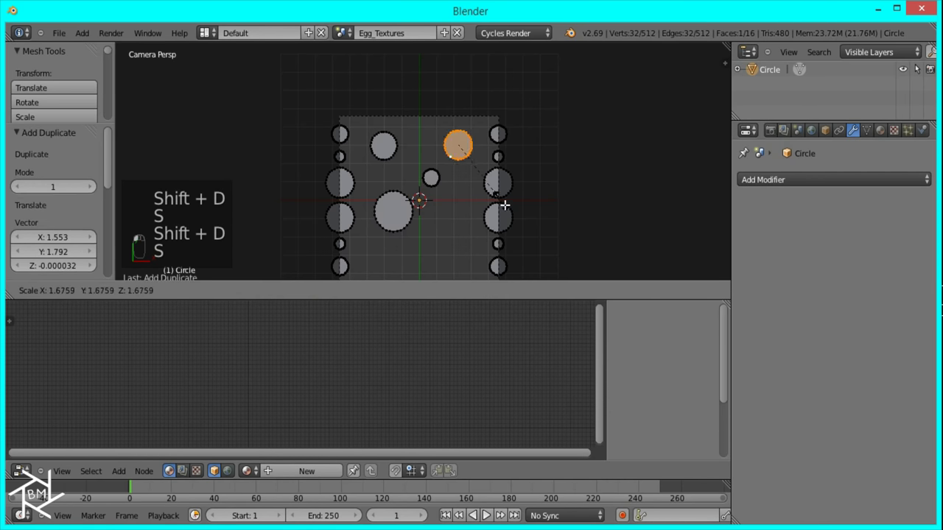
click(508, 210)
Step: Duplicate the upper-right circle downward, scale the copy to about 0.657, and place it beside the largest circle, just below the origin
key(shift+d)
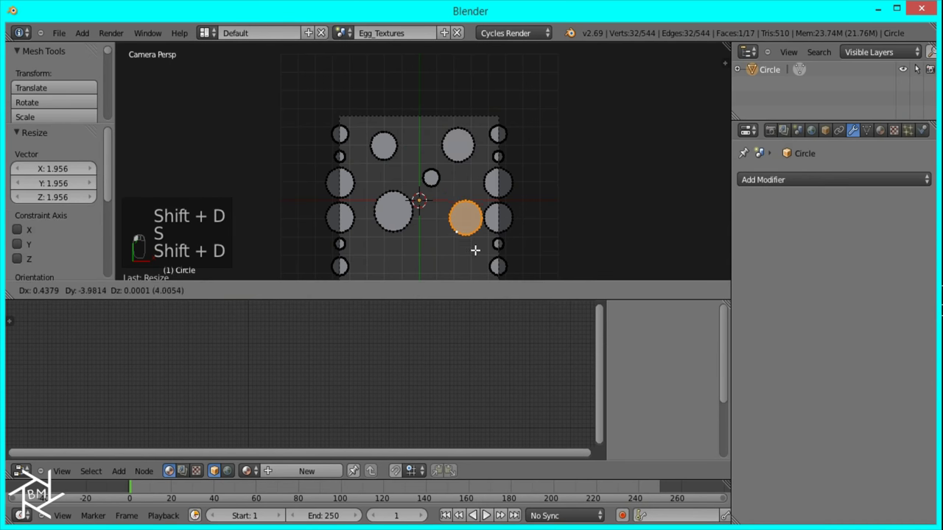
click(468, 249)
key(s)
click(475, 246)
key(g)
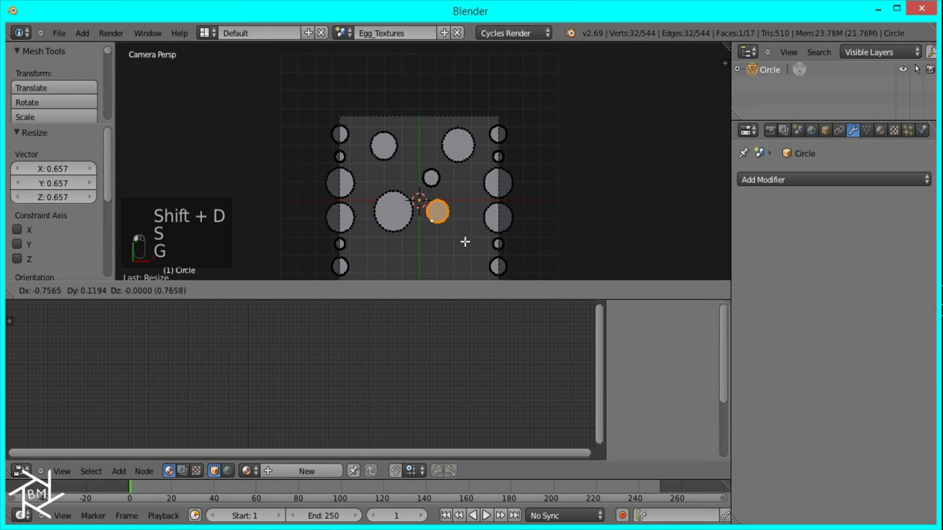
click(466, 243)
Step: Duplicate the circle about -1.991 along X and 2.07 along Y, and enlarge the copy slightly
key(shift+d)
click(421, 205)
key(s)
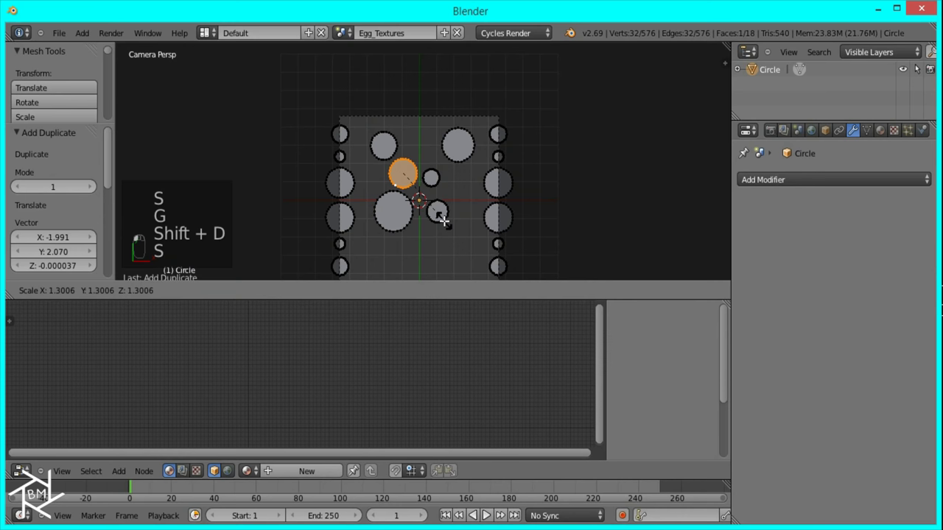
click(440, 215)
Step: Duplicate the circle about 1.274 along X and 1.672 along Y, shrink the copy, and lower it about 0.239 along Y
key(shift+d)
click(449, 194)
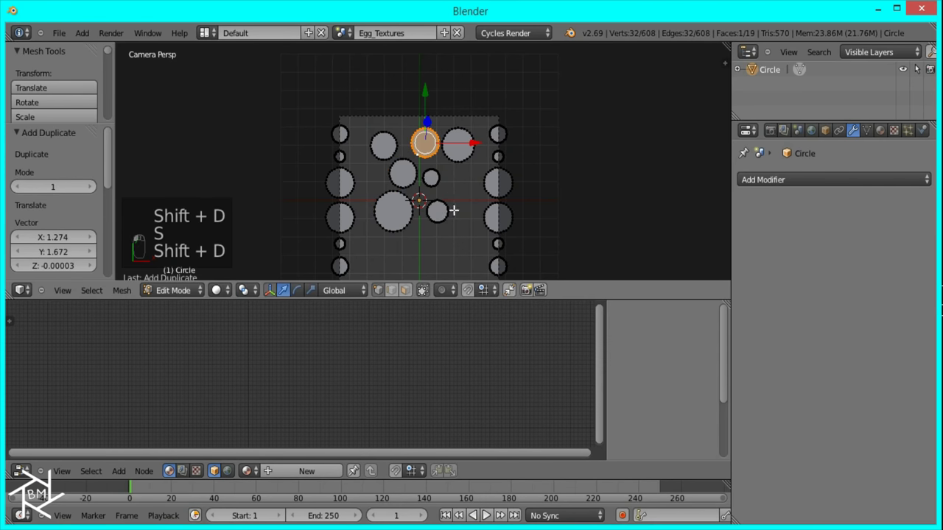
key(s)
click(448, 193)
key(g)
click(449, 193)
Step: Duplicate the circle below the large upper-right one, enlarge the copy, and shift it about 0.04 along X and -0.279 along Y
key(shift+d)
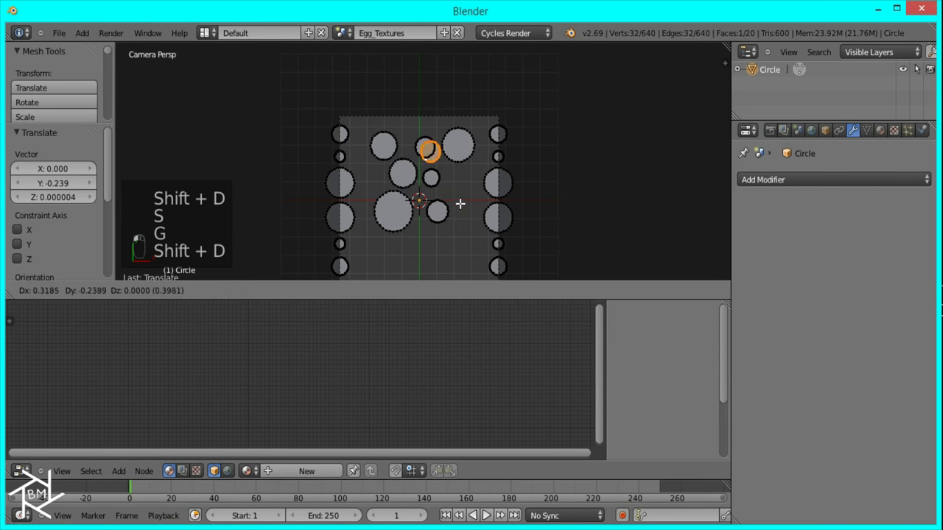
click(486, 228)
key(s)
click(496, 245)
key(g)
click(496, 252)
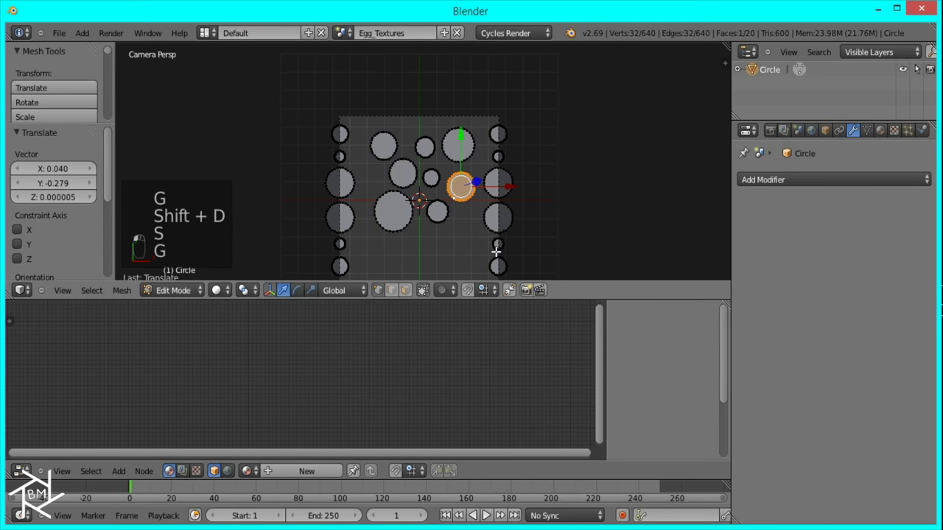
Step: Duplicate the circle about 0.279 along X and -2.667 along Y, and scale the copy to about 1.114
shift+middle_drag(488, 200, 503, 156)
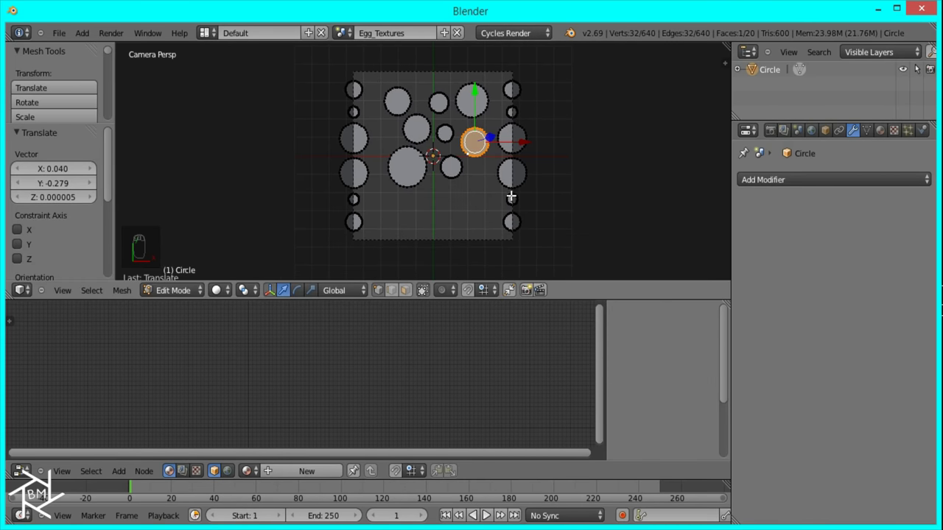
key(shift+d)
click(488, 202)
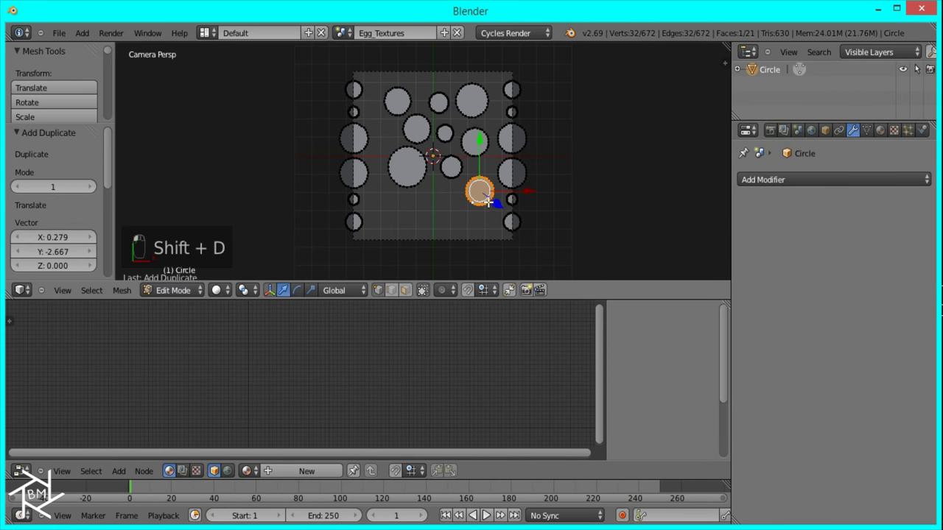
key(s)
click(513, 216)
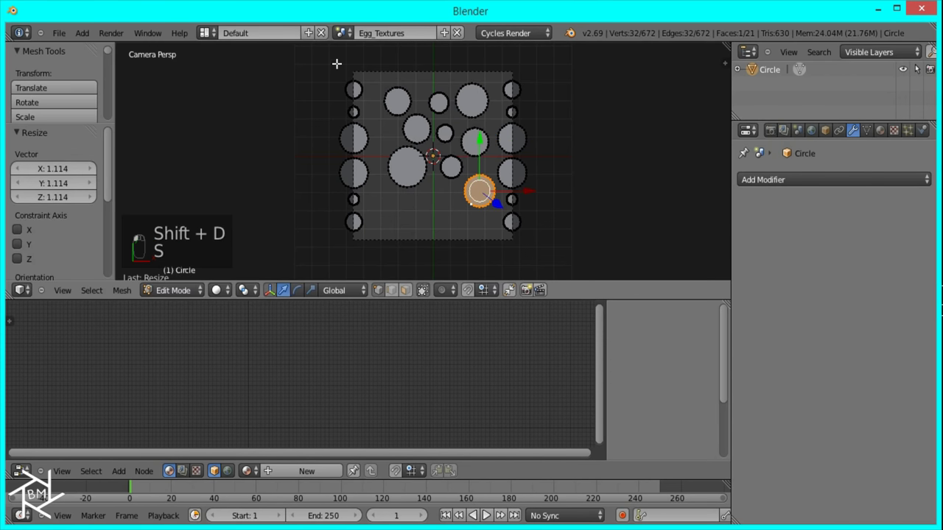
Step: Duplicate the lower-right circle toward the frame's lower middle, shrink the copy, and move it up beside the largest circle
key(shift+d)
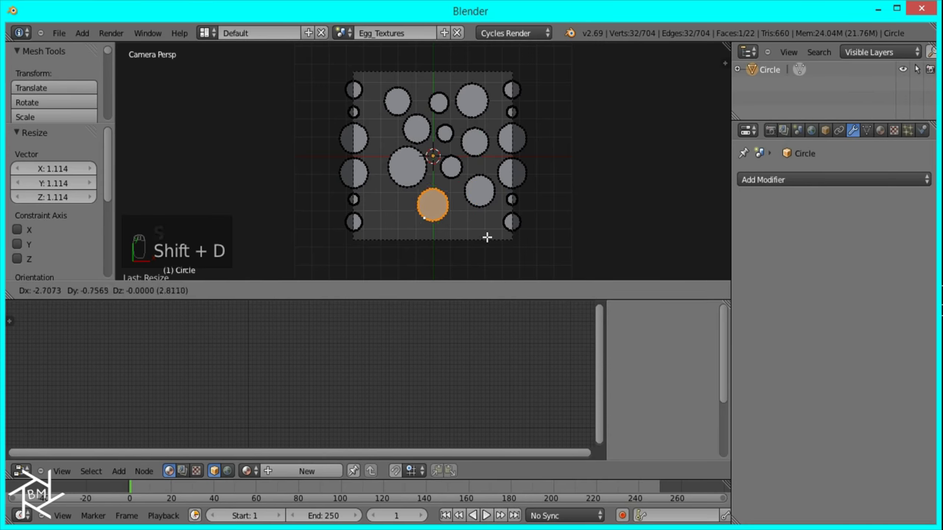
click(493, 238)
key(s)
click(475, 219)
key(g)
click(479, 192)
Step: Duplicate the small dot about 0.836 along X and -1.433 along Y, and scale the copy to about 1.959
key(shift+d)
click(480, 232)
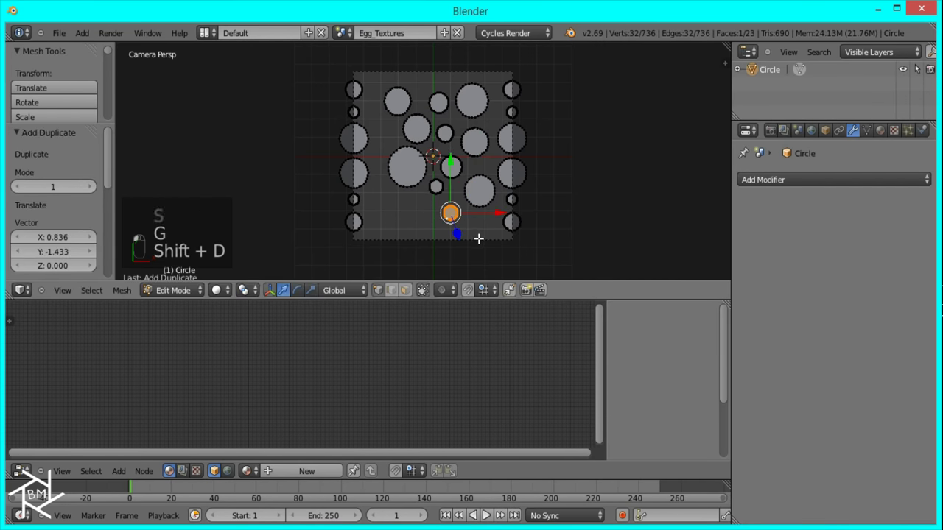
shift+middle_drag(514, 229, 508, 217)
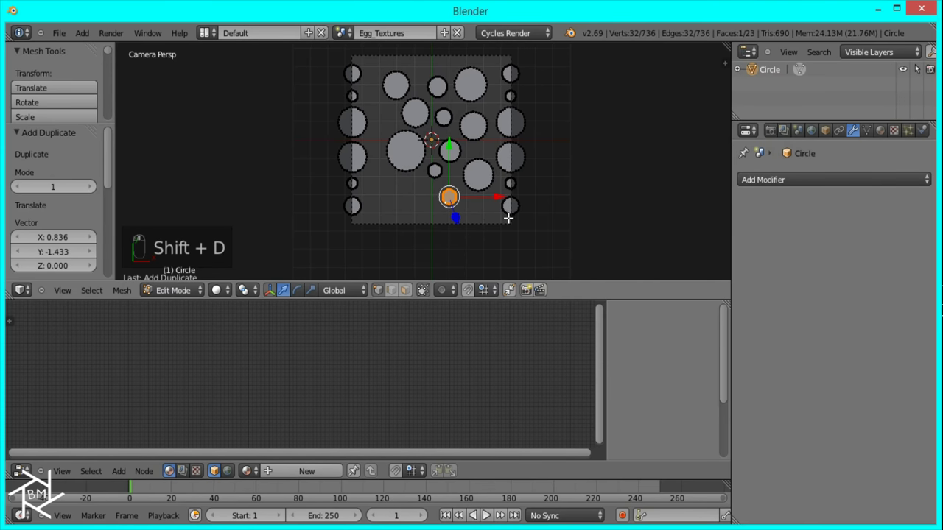
key(s)
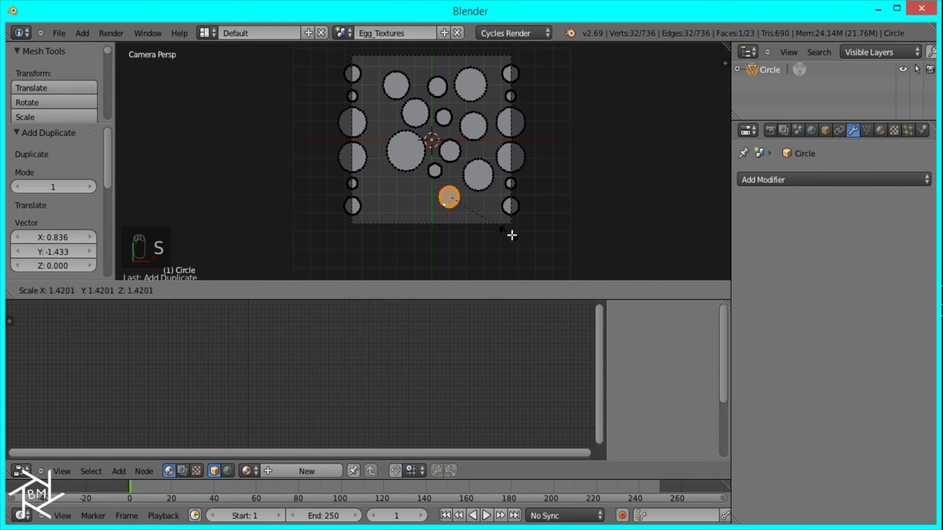
click(529, 251)
Step: Duplicate the circle at the frame's lower middle to its left and scale the copy to about 0.825
key(shift+d)
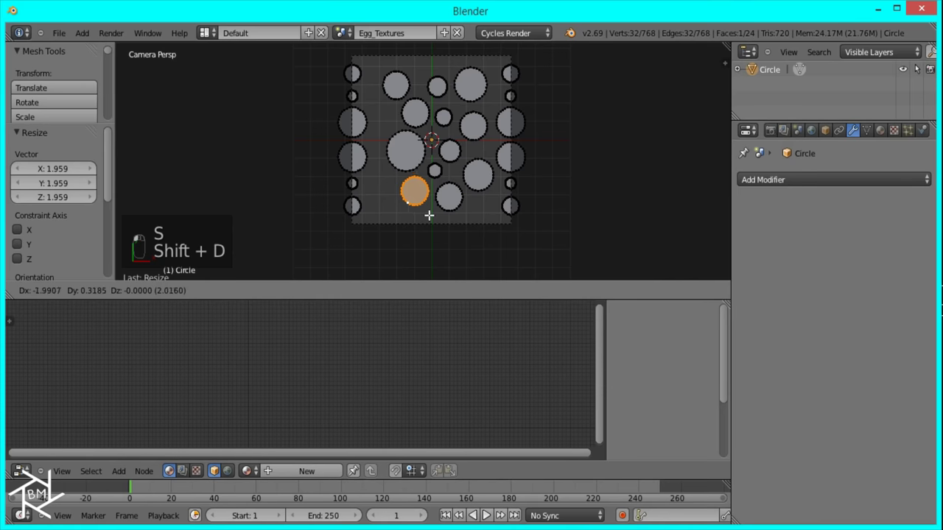
click(431, 219)
key(s)
click(450, 227)
shift+middle_drag(441, 231, 516, 263)
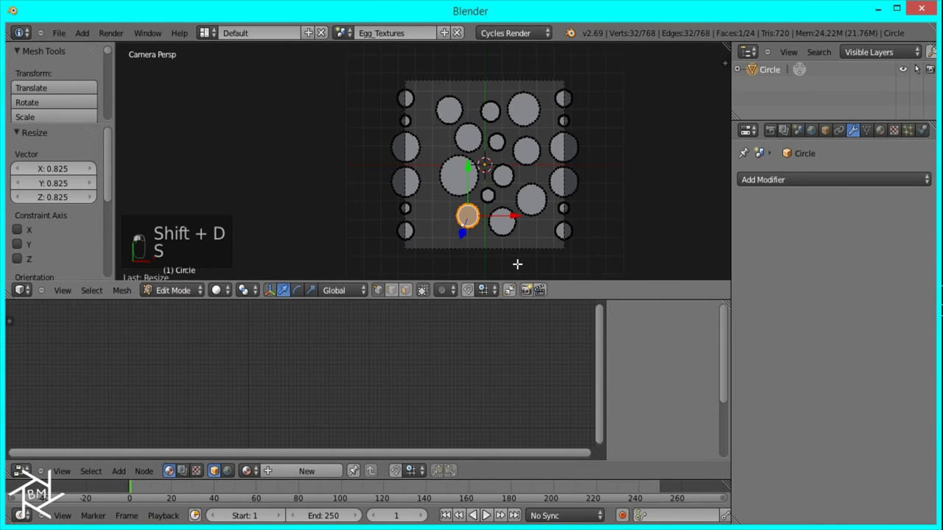
Step: Duplicate the circle about -1.871 along X and 3.902 along Y, shrink the copy, and shift it slightly up and right
key(shift+d)
click(454, 166)
key(s)
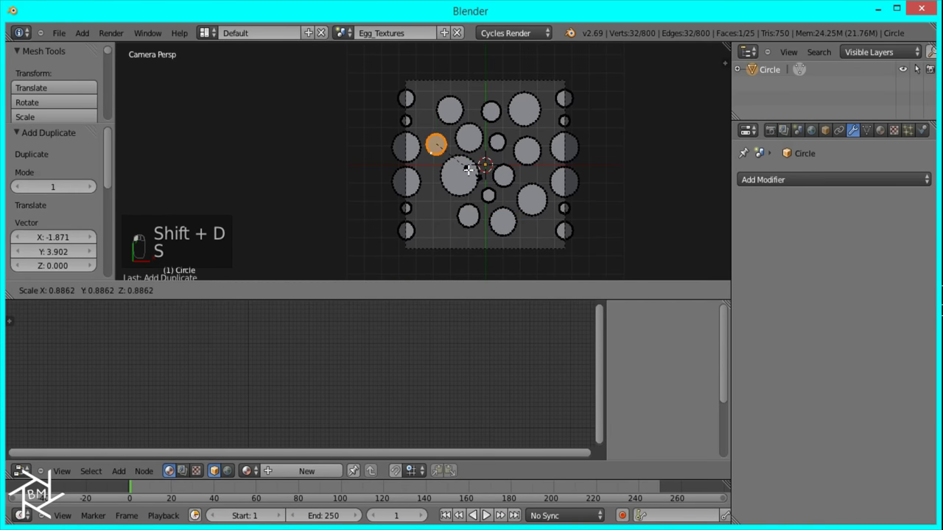
click(470, 163)
key(g)
click(476, 160)
Step: Duplicate the small upper-left circle about -0.279 along X and -3.942 along Y, and scale the copy to about 1.684
key(shift+d)
click(468, 250)
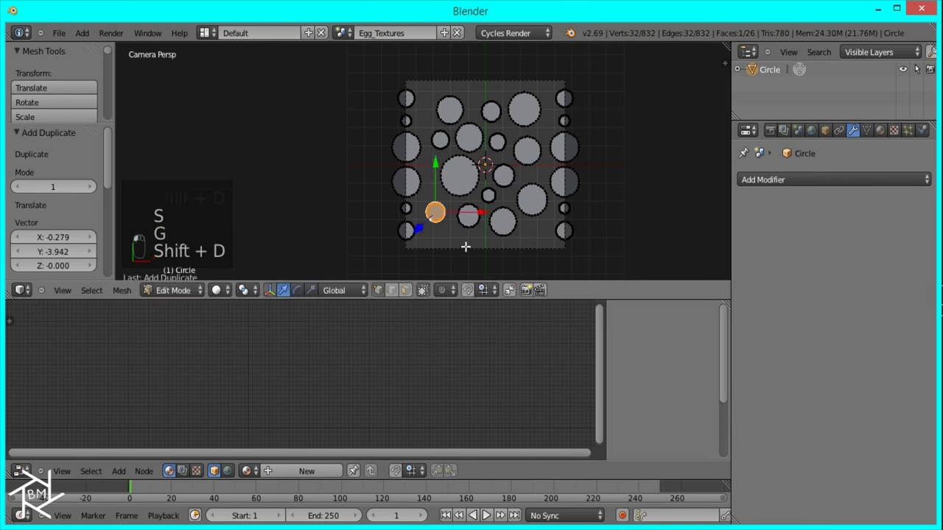
key(s)
click(491, 262)
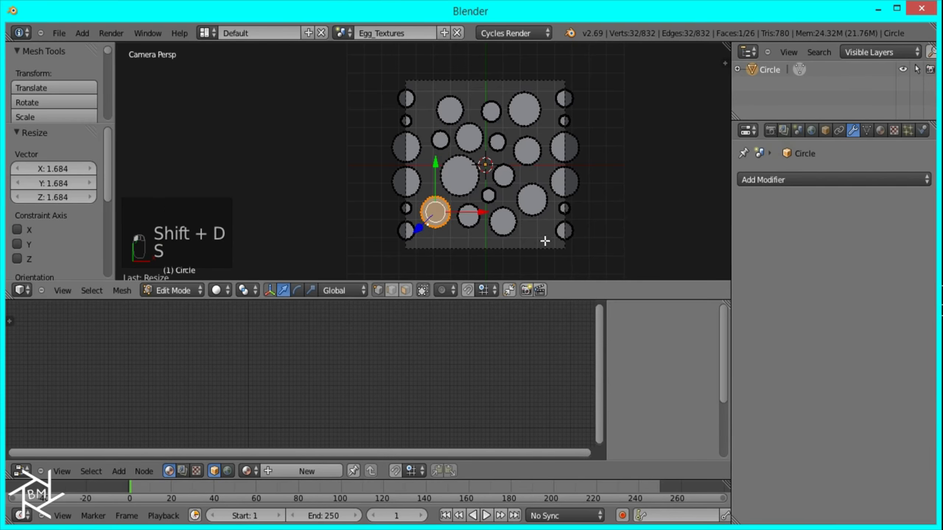
key(Tab)
key(Tab)
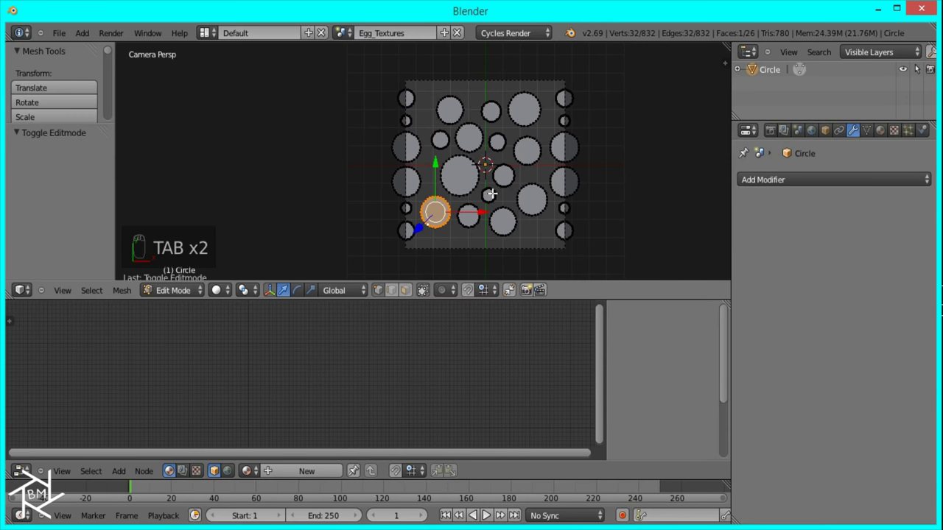
ctrl+right_click(478, 178)
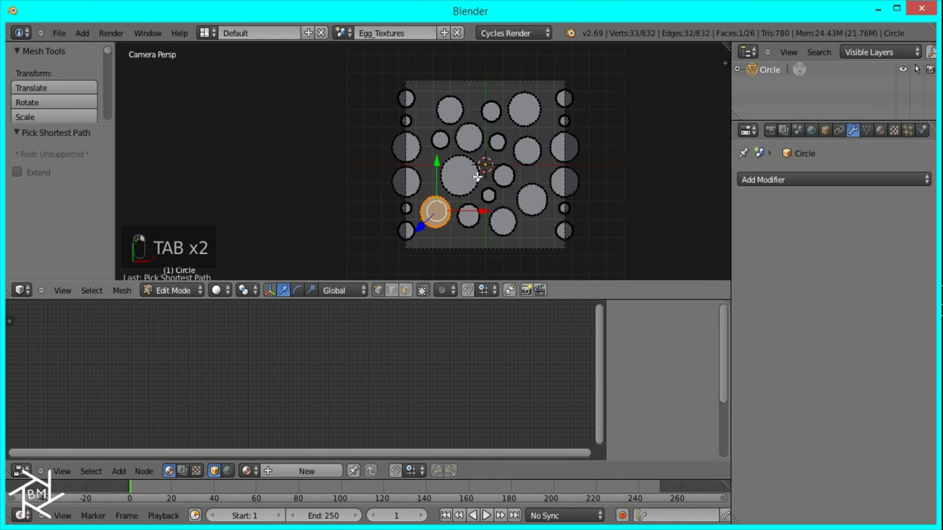
key(ctrl+l)
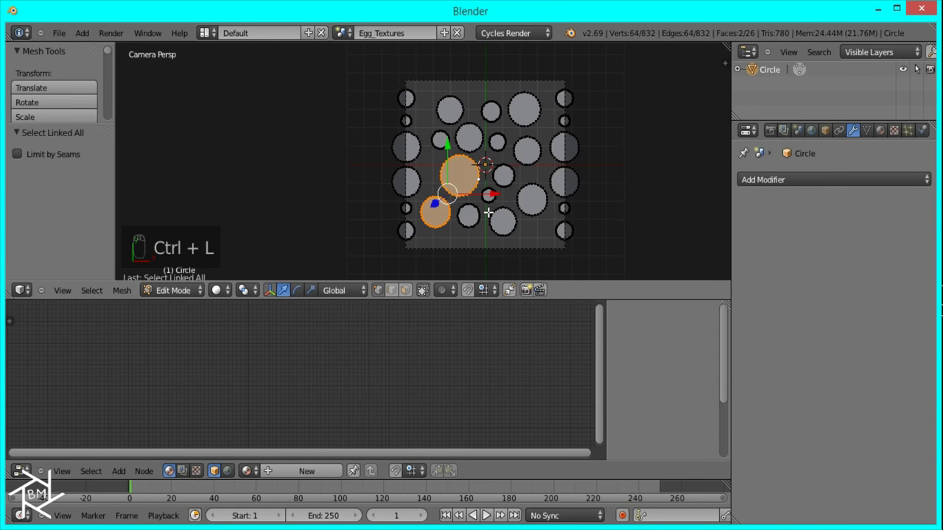
key(s)
right_click(471, 209)
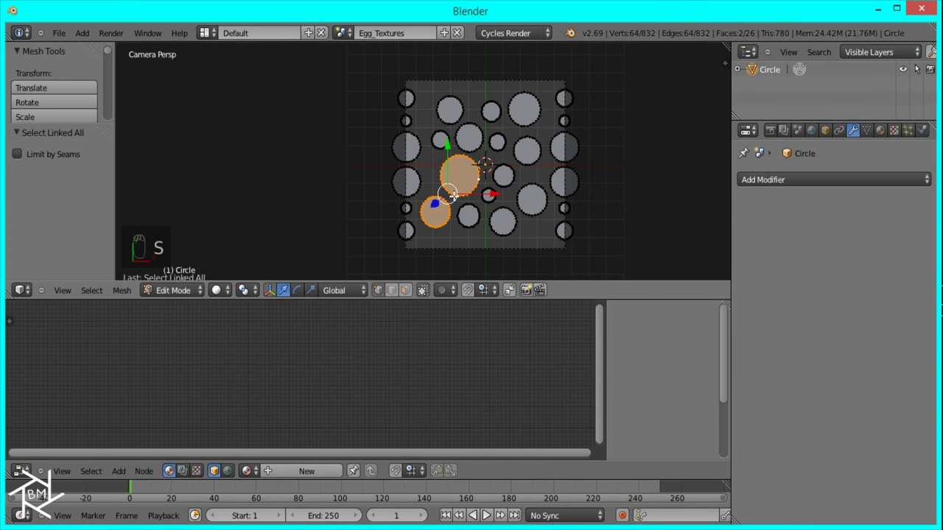
Step: Shrink the largest circle left of the center and move it about -0.756 along X and 0.319 along Y
right_click(453, 194)
key(ctrl+l)
key(s)
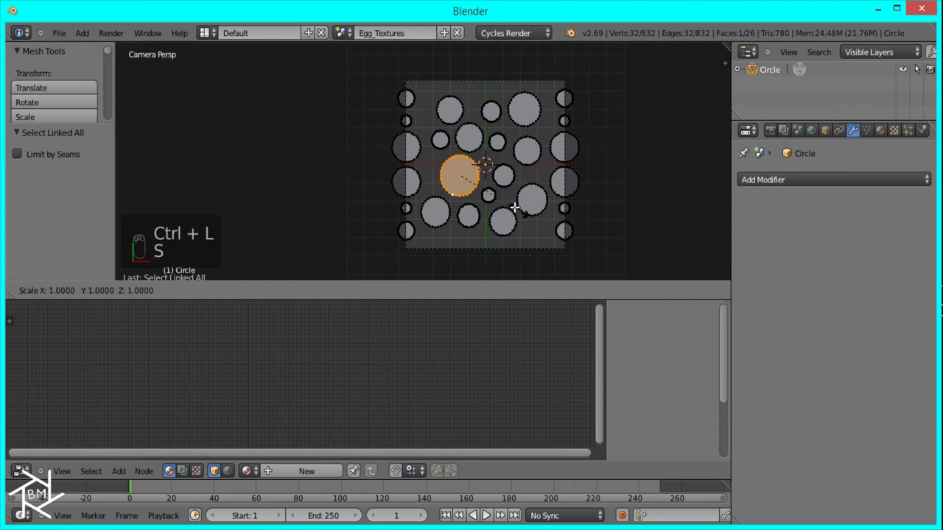
click(495, 174)
key(g)
click(483, 185)
Step: Duplicate the circle about 1.752 along X and -0.119 along Y, and scale the copy to about 0.508
key(shift+d)
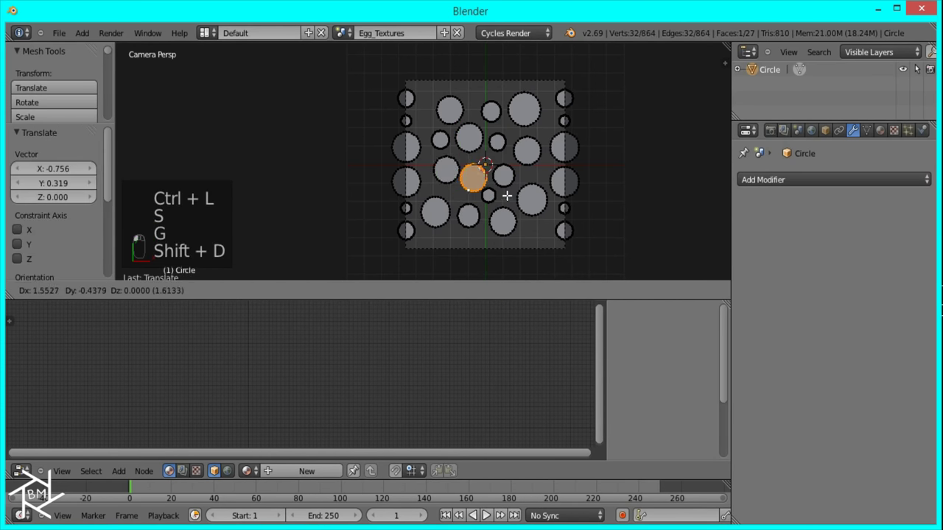
click(511, 190)
key(s)
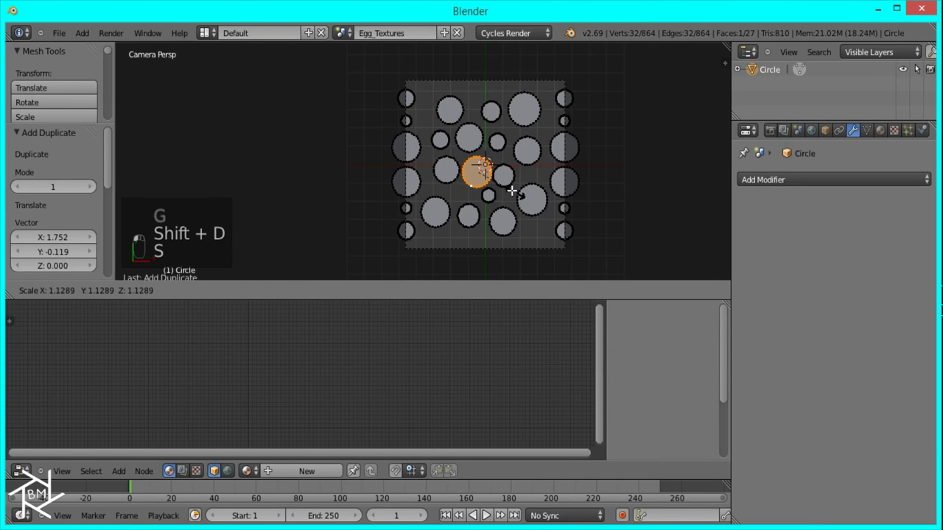
click(496, 177)
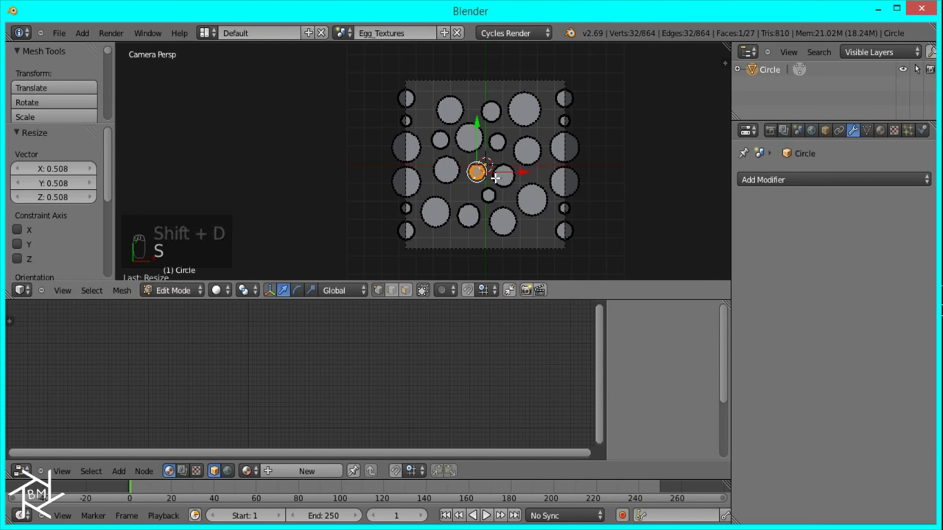
Step: Enlarge the circle left of the new small dot, move it about 0.159 along X and -0.239 along Y, and leave Edit Mode
right_click(452, 181)
key(ctrl+l)
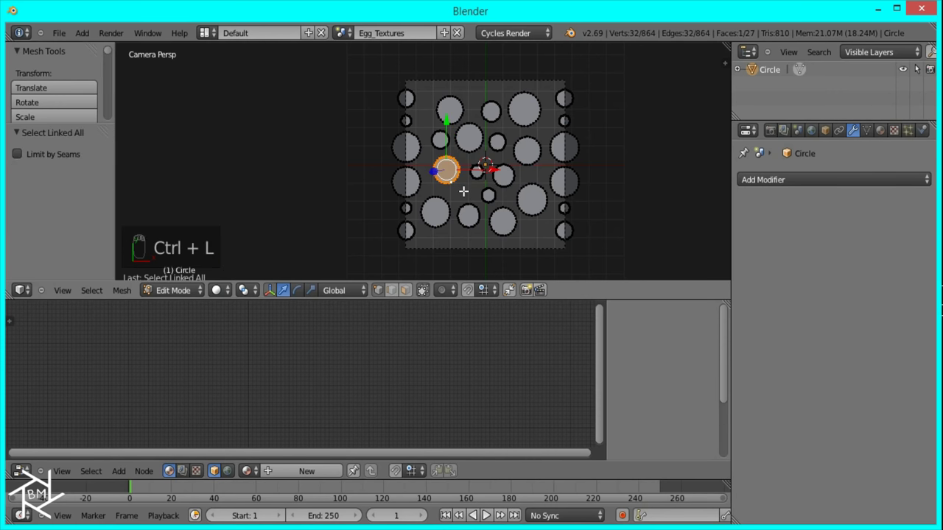
key(s)
click(485, 195)
key(g)
click(482, 195)
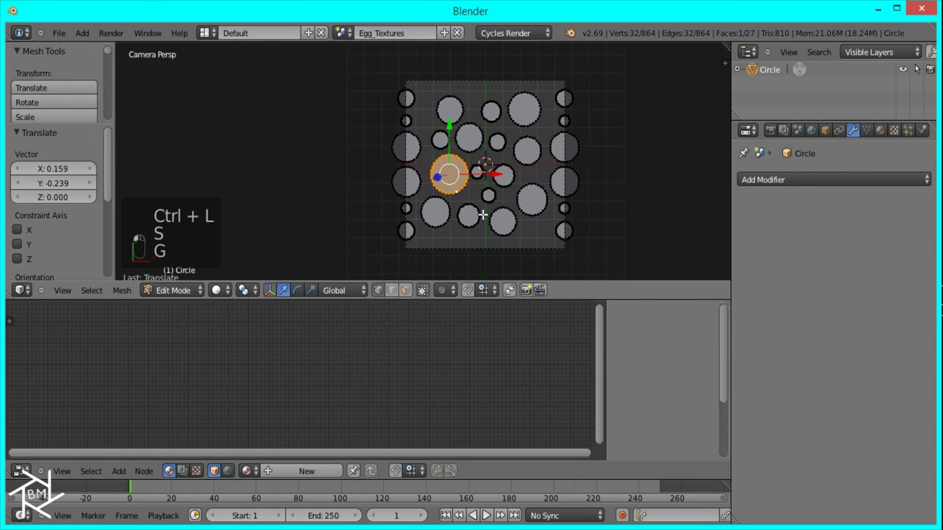
key(Tab)
scroll(583, 231, down, 3)
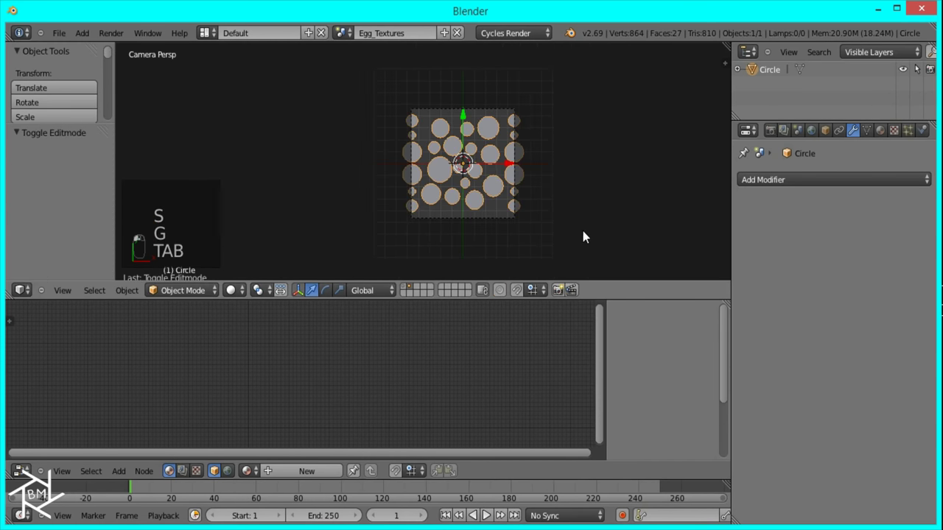
Step: Create a new material named Dots2 for the circles and set its surface shader to Emission
click(880, 131)
click(823, 210)
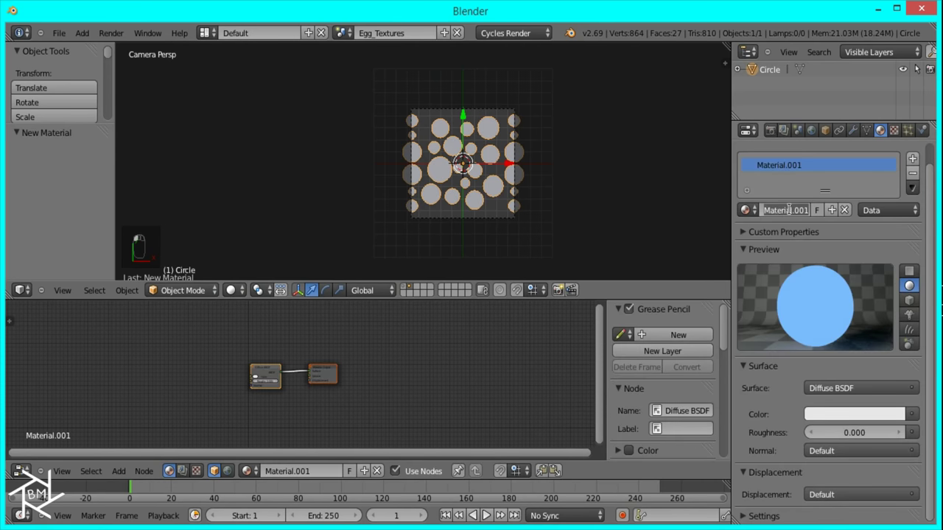
click(765, 208)
text(Dots2)
key(Return)
click(827, 386)
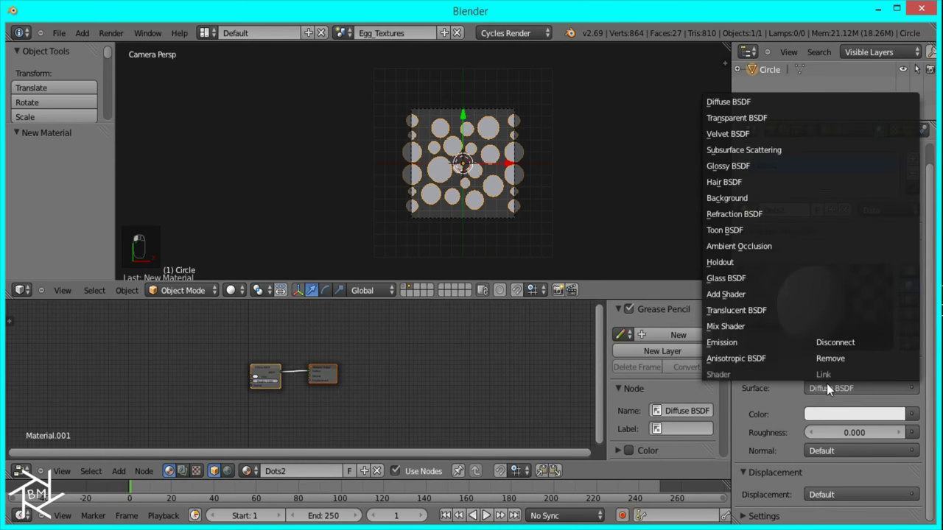
click(761, 342)
Step: Add a ColorRamp node to the Dots2 material and connect its Color output to the Emission node's Color input
middle_drag(334, 333, 398, 383)
scroll(454, 354, up, 3)
key(shift+a)
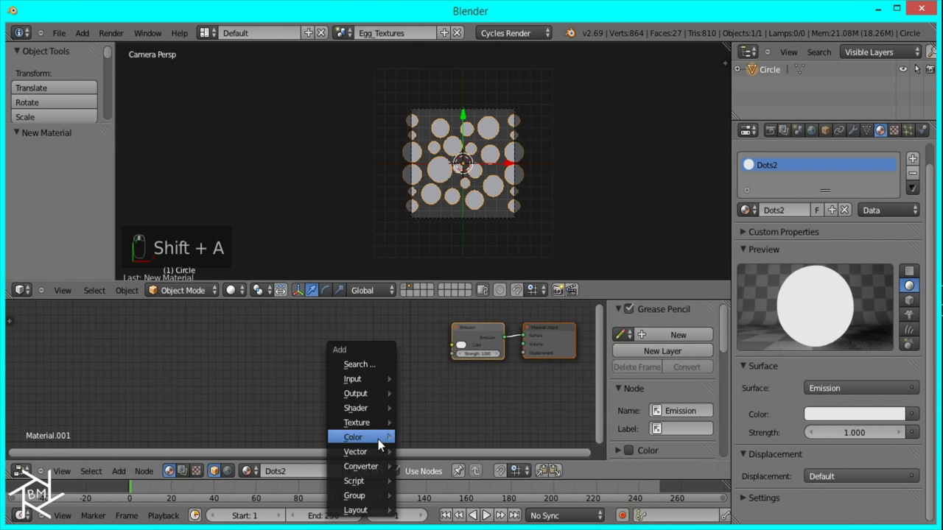
mouse_move(369, 472)
click(429, 339)
click(395, 334)
drag(391, 333, 453, 347)
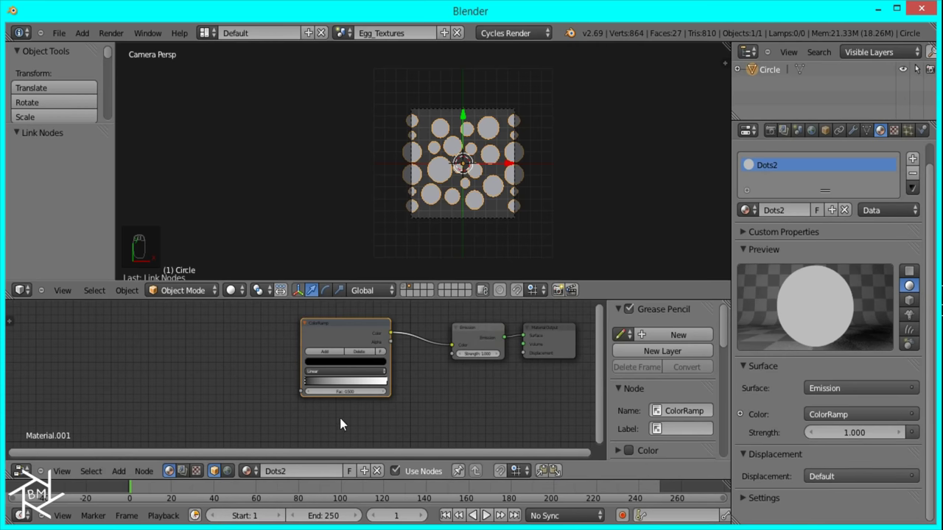
Step: Add an Object Info node and connect its Random output to the ColorRamp's Fac input
middle_drag(337, 413, 414, 431)
key(shift+a)
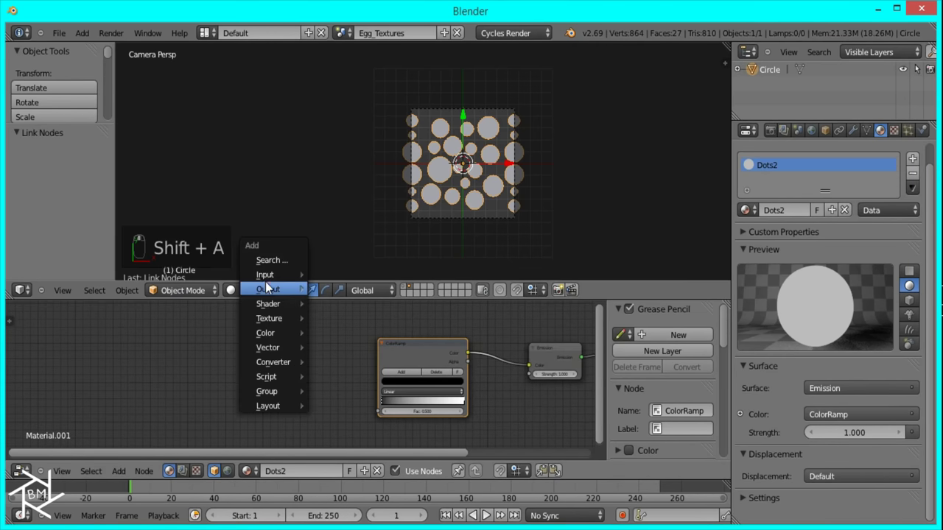
mouse_move(267, 278)
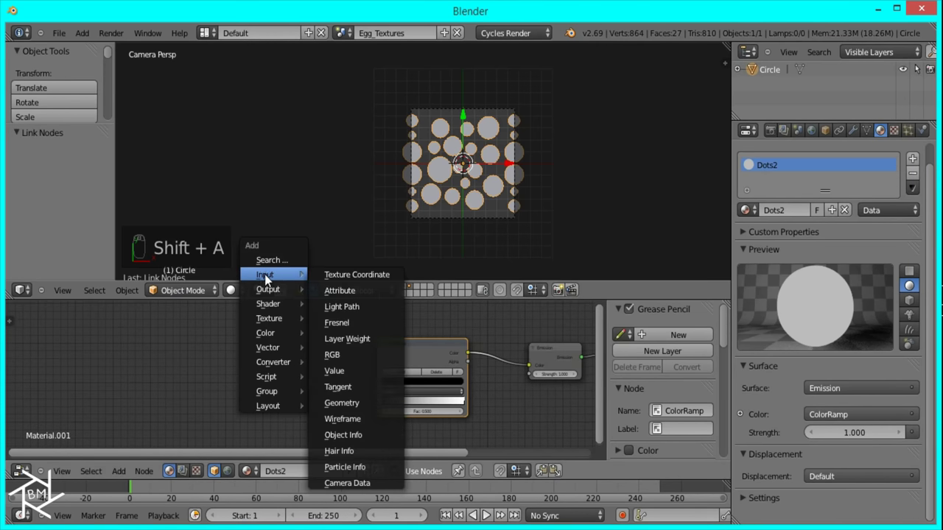
click(354, 436)
click(237, 330)
drag(287, 362, 382, 411)
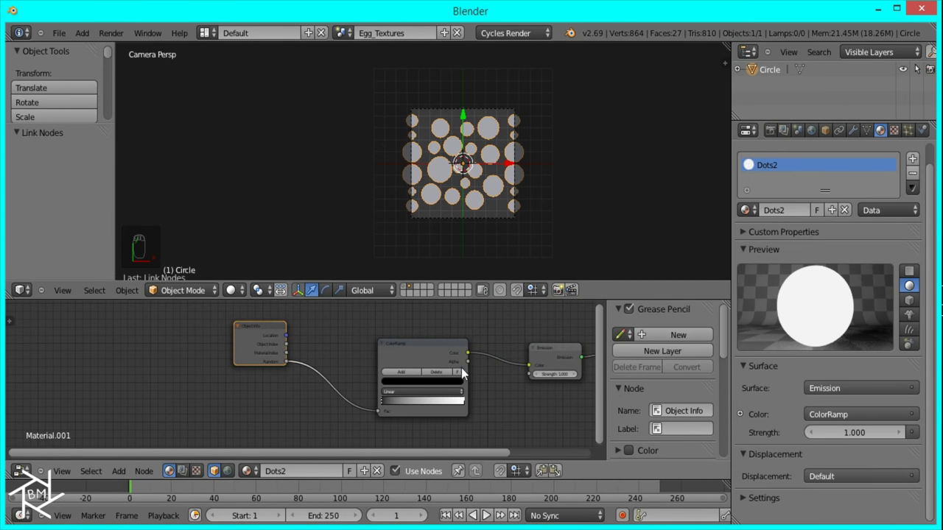
Step: Preview the circles in rendered shading and switch the viewport to wireframe
scroll(529, 138, up, 3)
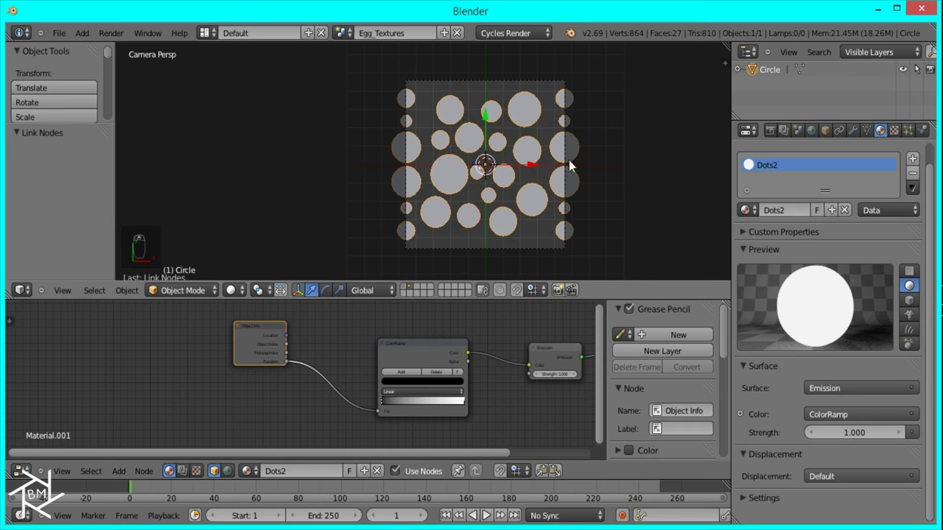
key(shift+z)
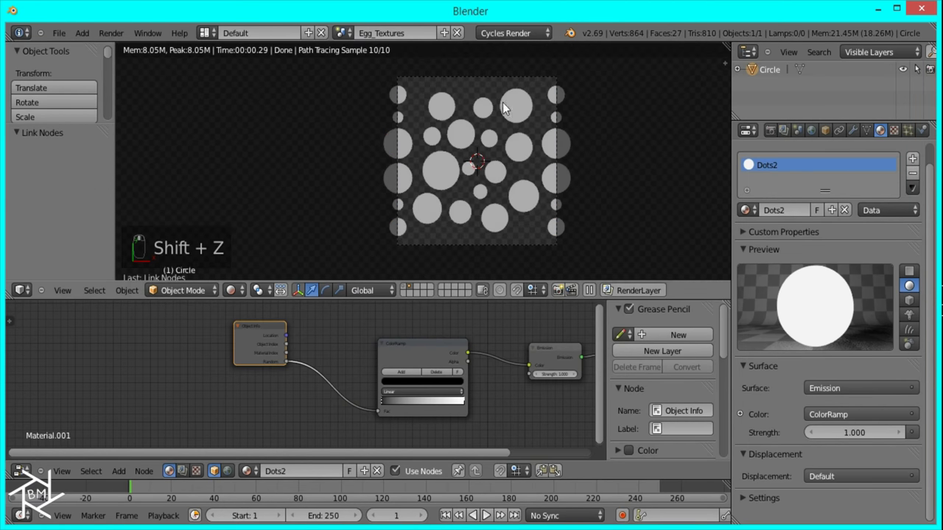
key(z)
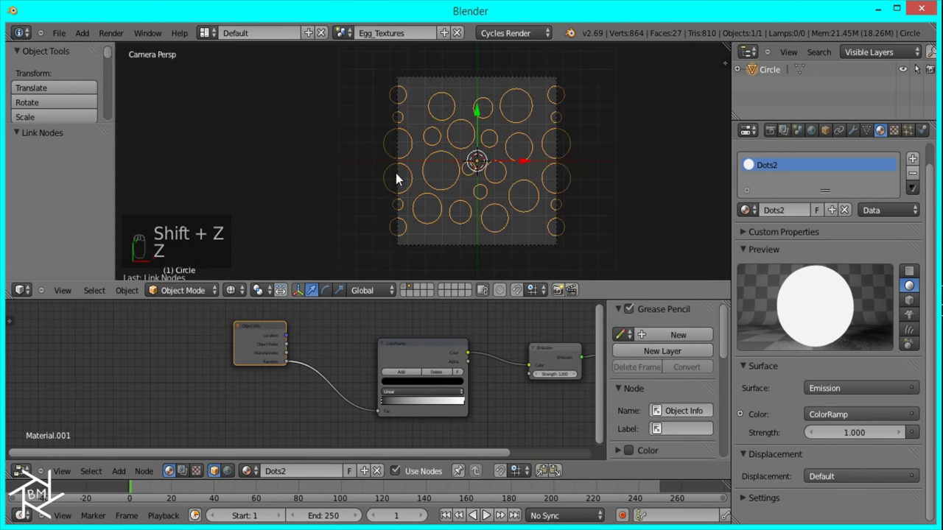
Step: Separate all the circles into individual objects by loose parts and return to Object Mode
key(Tab)
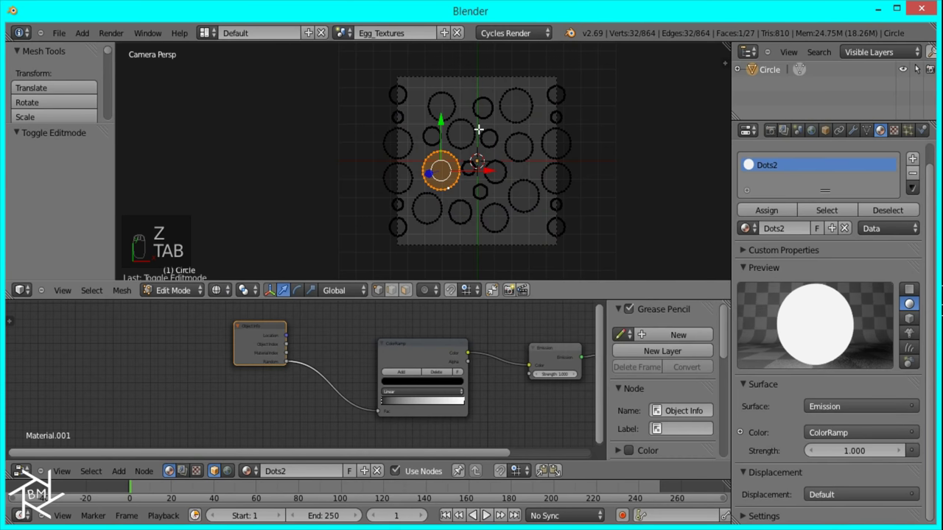
key(a)
key(a)
key(a)
key(a)
key(p)
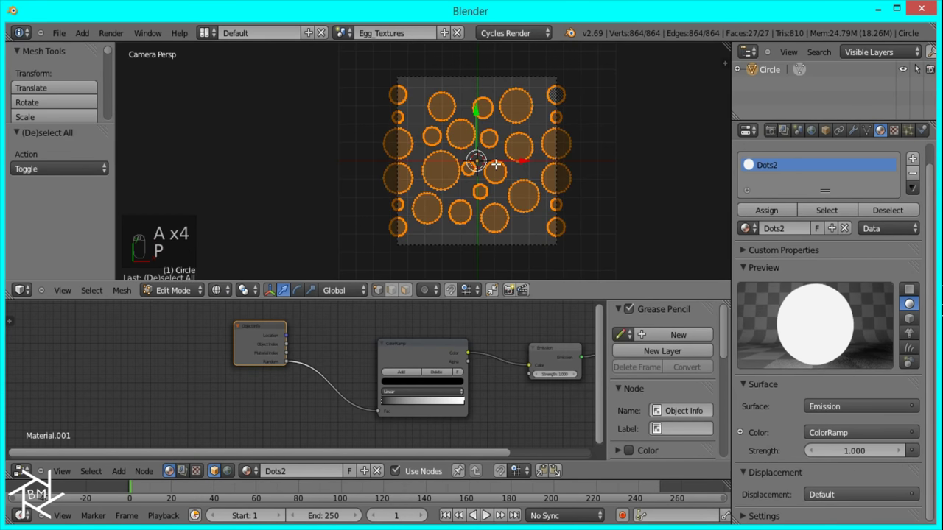
key(p)
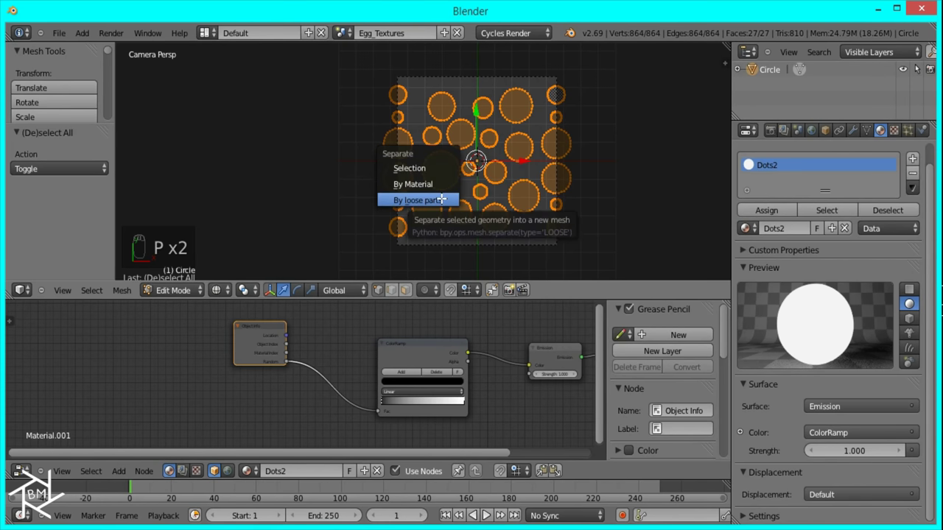
click(441, 200)
key(Tab)
Step: Join each of the two uppermost pairs of matching circles on the frame's left and right edges into one object
right_click(394, 99)
shift+right_click(553, 97)
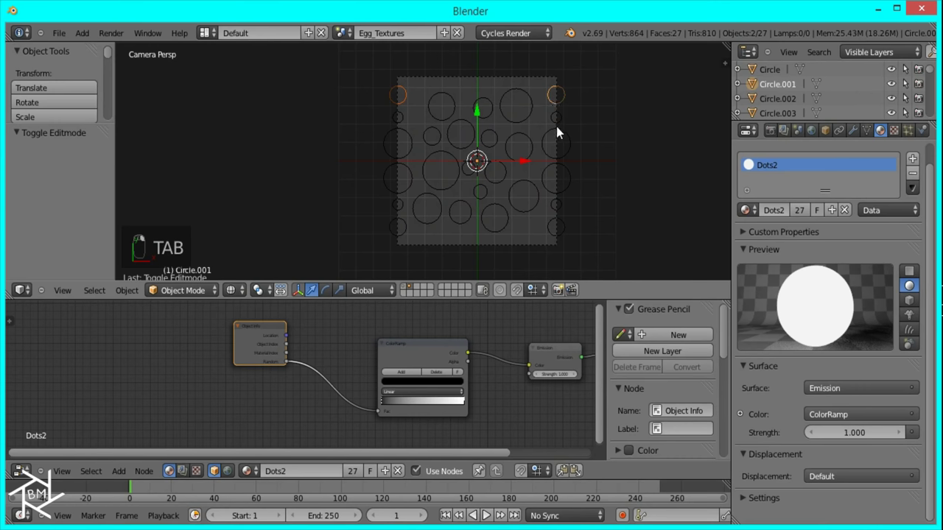
key(ctrl+j)
right_click(398, 120)
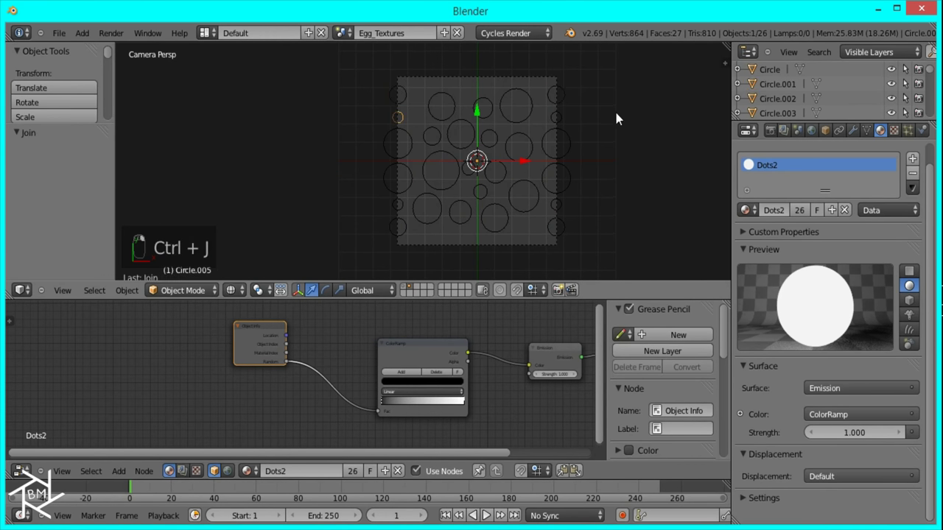
shift+right_click(565, 114)
key(ctrl+j)
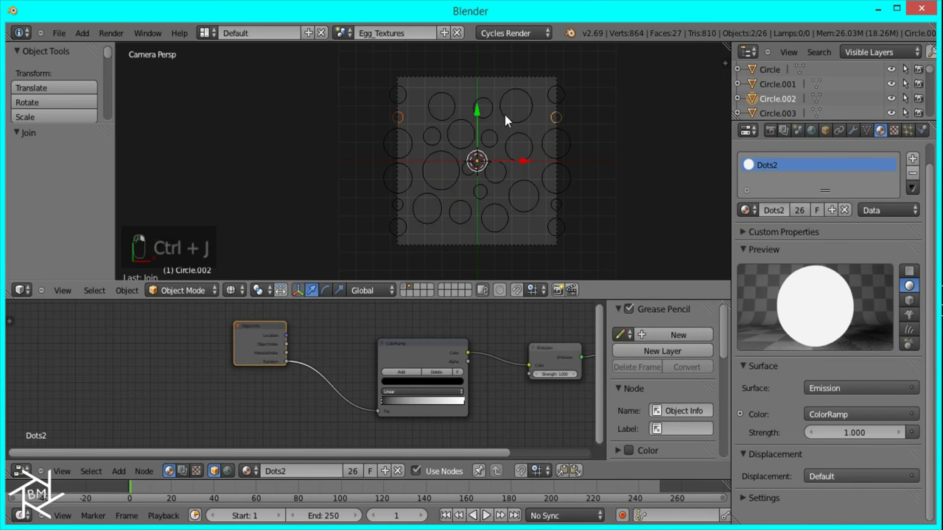
Step: Join each of the two large middle pairs of matching edge circles into one object
right_click(414, 143)
shift+right_click(573, 144)
key(ctrl+j)
right_click(410, 170)
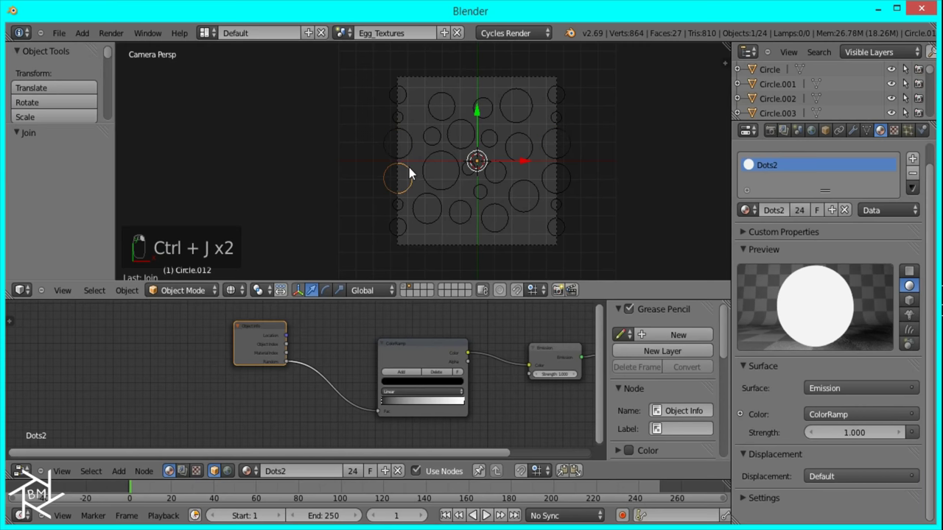
key(ctrl+j)
Step: Join each of the two lowest pairs of matching edge circles into one object
right_click(403, 203)
shift+right_click(550, 204)
shift+right_click(554, 213)
shift+right_click(403, 210)
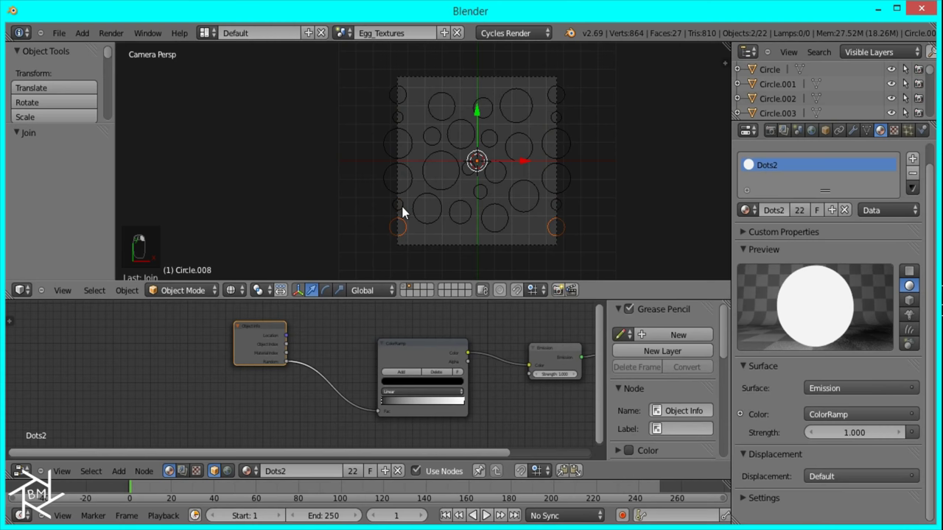
key(ctrl+j)
Step: Set the origin of all circles to their own geometry and preview them in rendered shading
key(a)
key(a)
key(a)
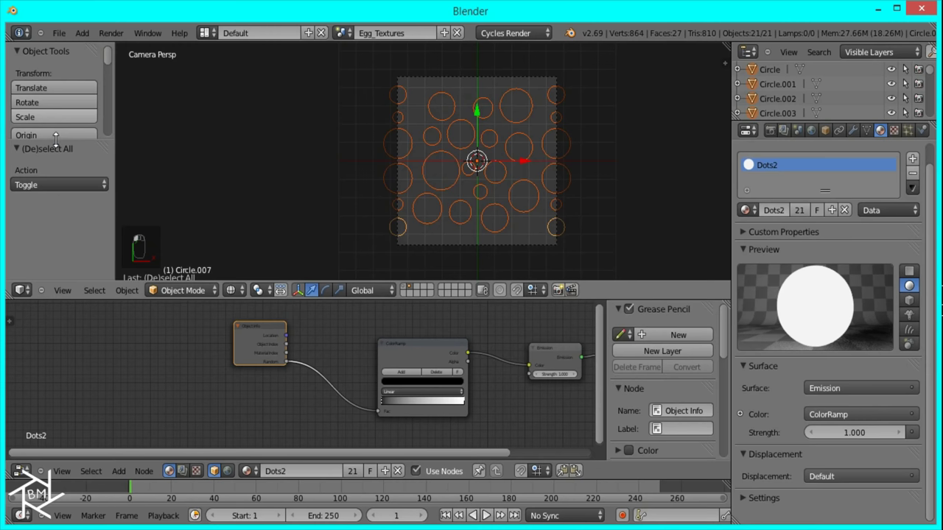
click(53, 134)
click(95, 150)
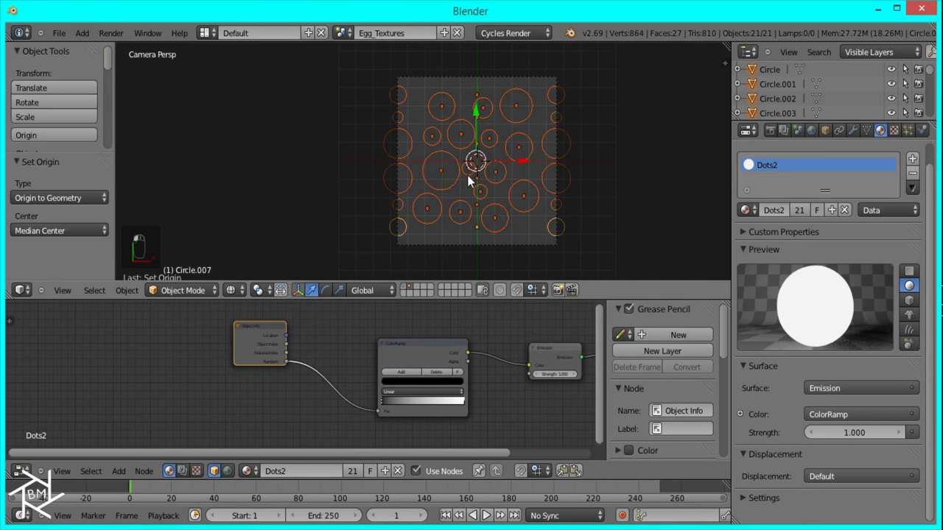
key(shift+z)
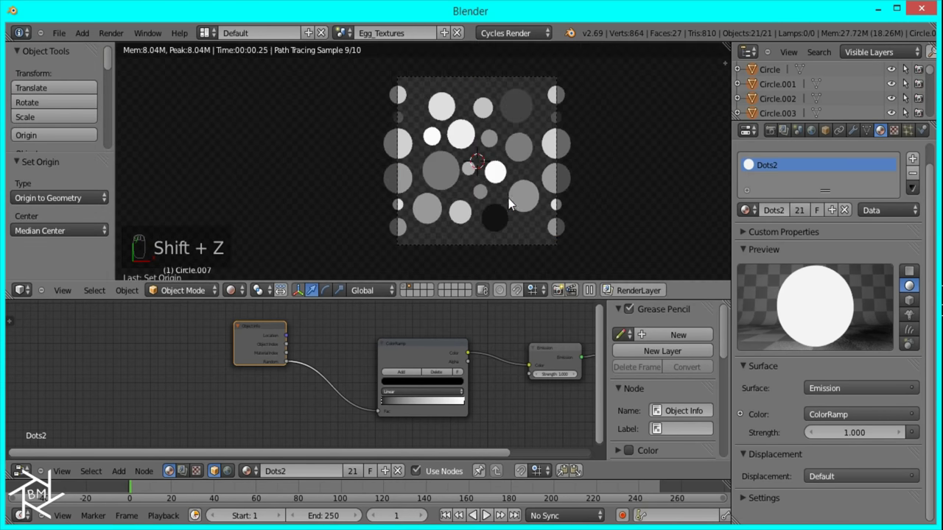
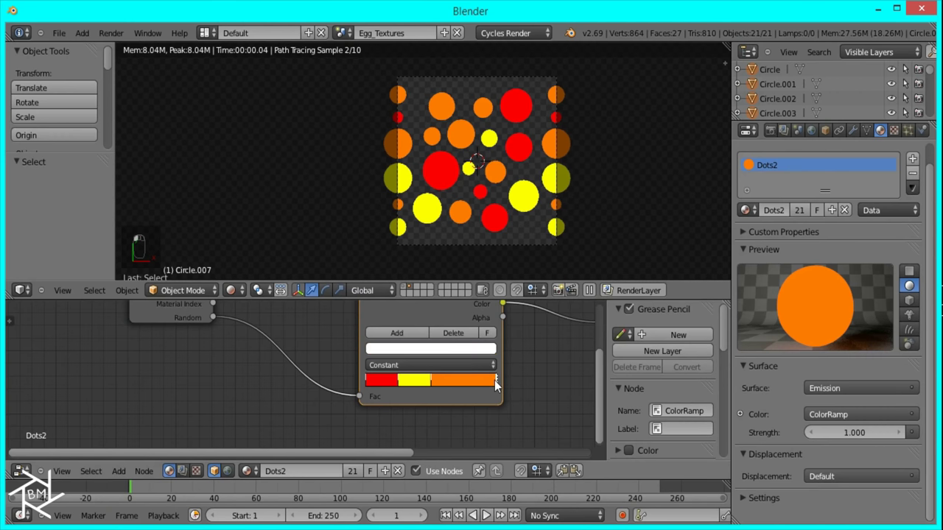
Step: Give the ColorRamp a green stop after the orange one, with R 0, G 1 and B 0
click(419, 349)
click(388, 302)
text(1)
key(Return)
click(388, 293)
text(000)
key(Return)
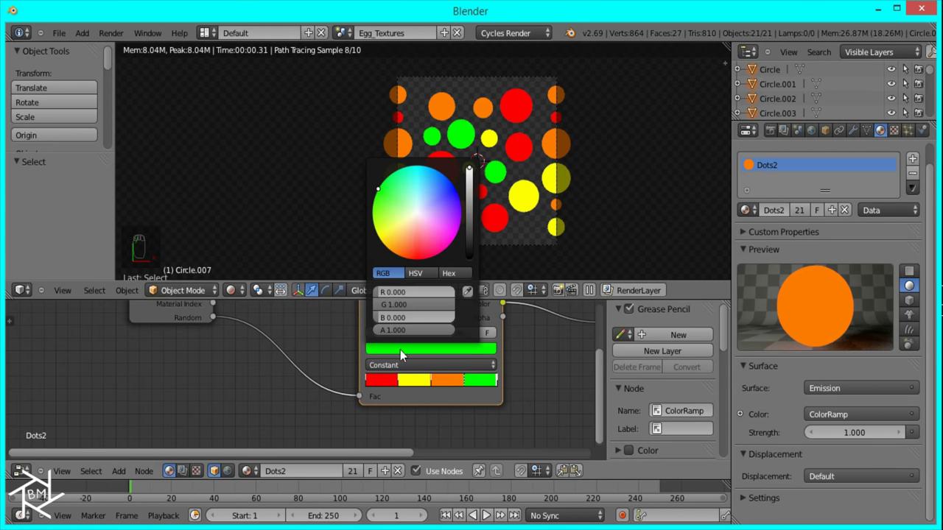
Step: Add a blue ColorRamp stop between orange and green, with R 0, G 0.2 and B 1
click(396, 333)
click(425, 348)
click(403, 317)
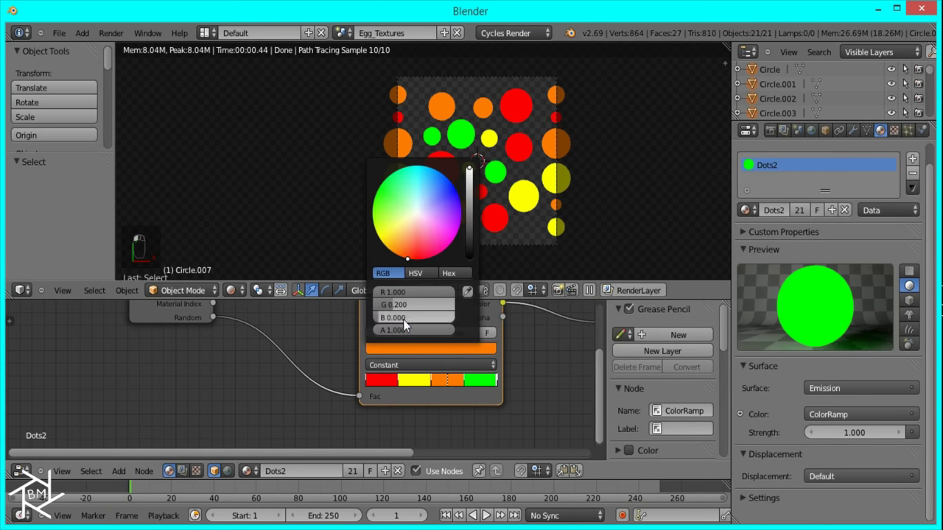
text(1)
key(Return)
drag(428, 294, 282, 307)
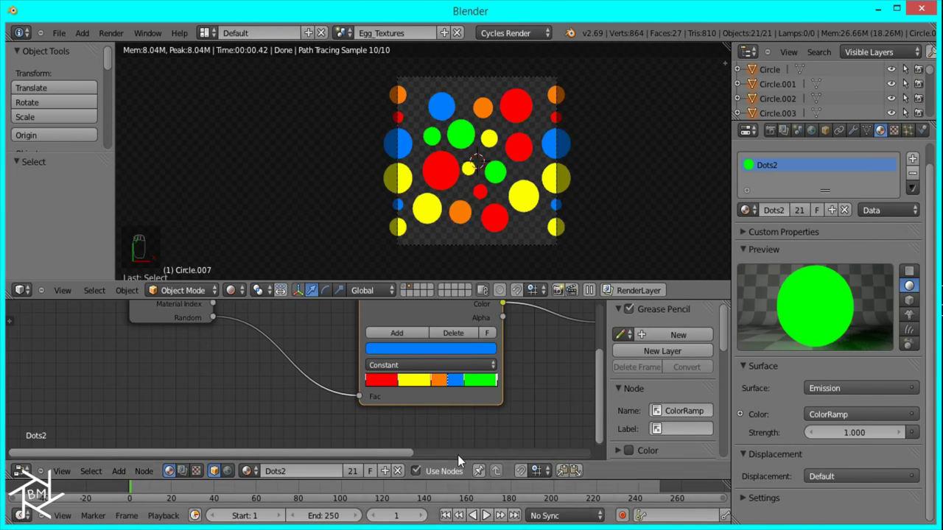
Step: Add a purple ColorRamp stop with R 0.2, G 0 and B 1, and move it past the green stop
click(397, 333)
click(410, 352)
click(395, 319)
text(1)
key(Return)
drag(419, 293, 224, 297)
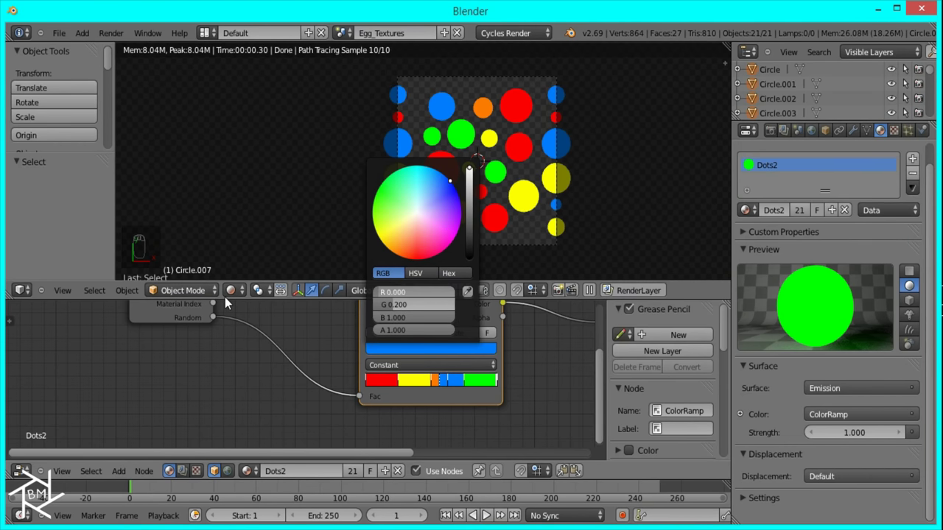
click(386, 292)
key(Tab)
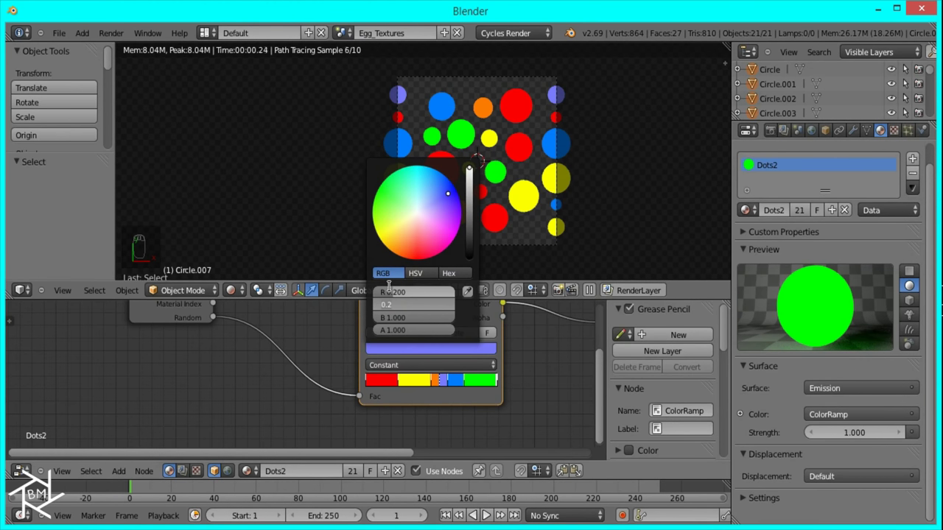
text(0)
key(Return)
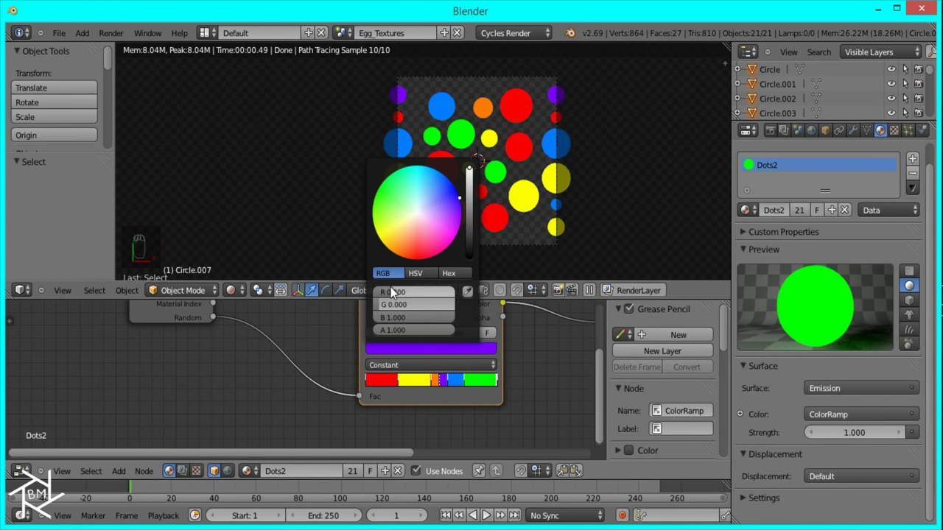
drag(440, 379, 477, 390)
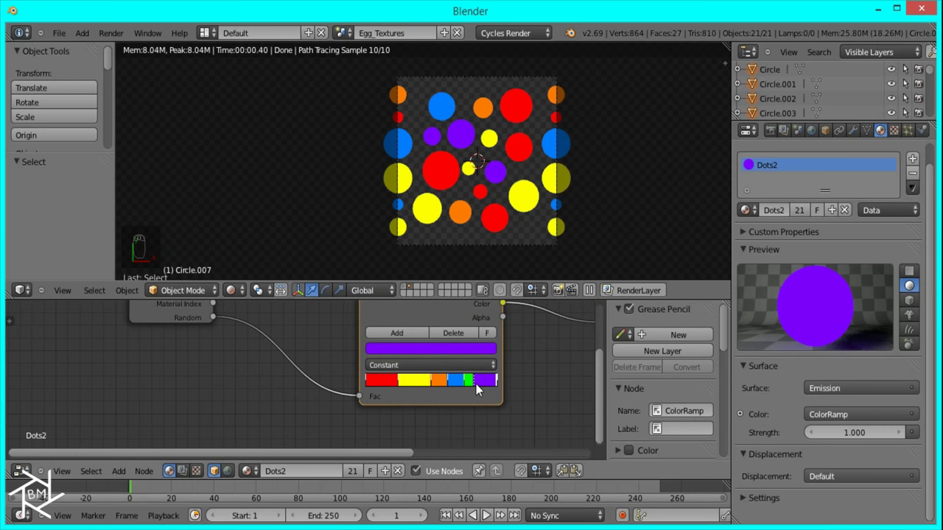
Step: Add a magenta ColorRamp stop between green and purple, with R 1, G 0 and B 1
click(396, 333)
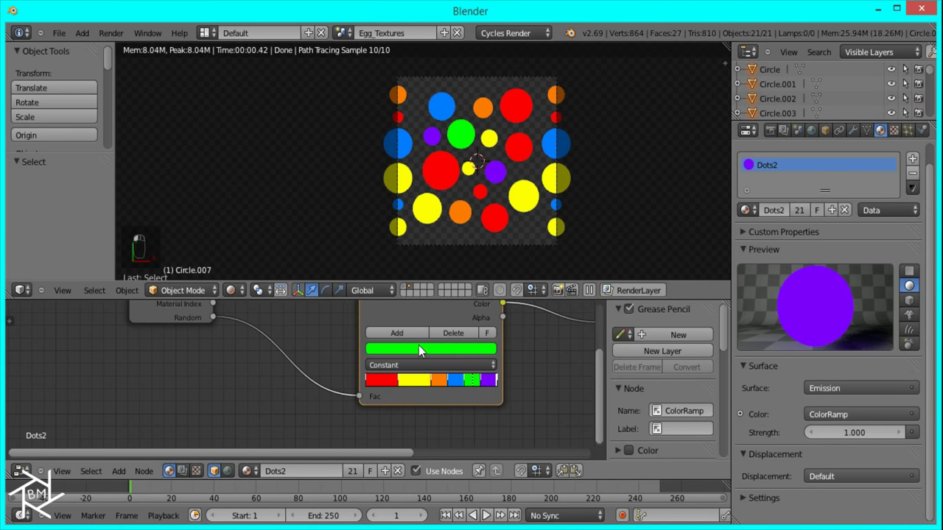
click(419, 347)
drag(405, 303, 292, 318)
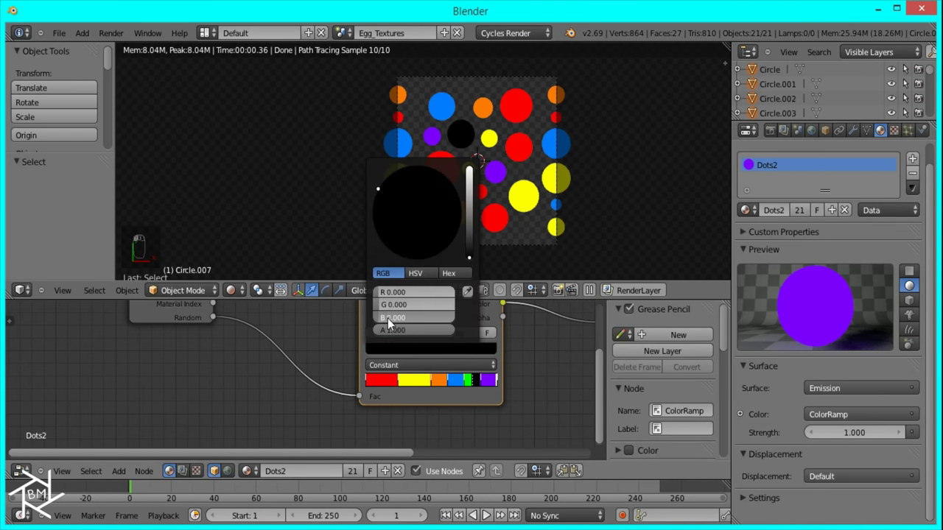
drag(387, 319, 411, 297)
click(401, 294)
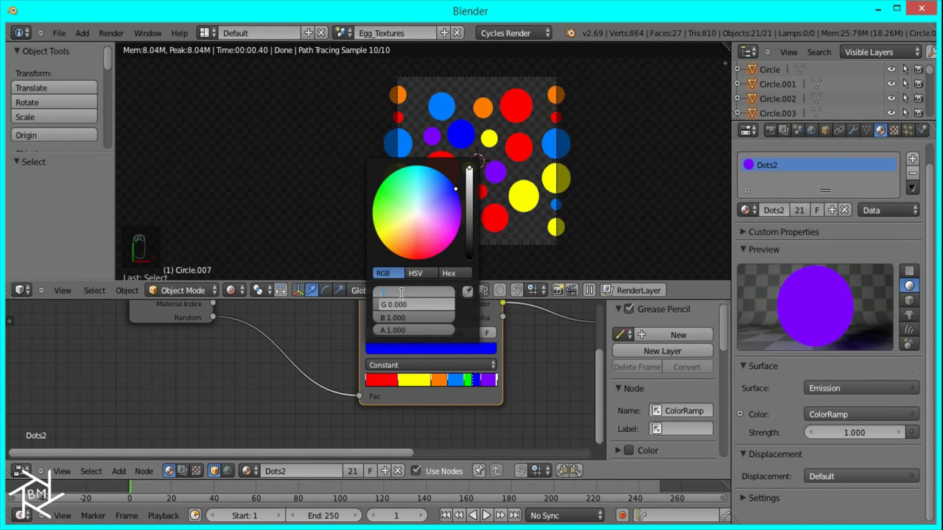
text(1)
key(Return)
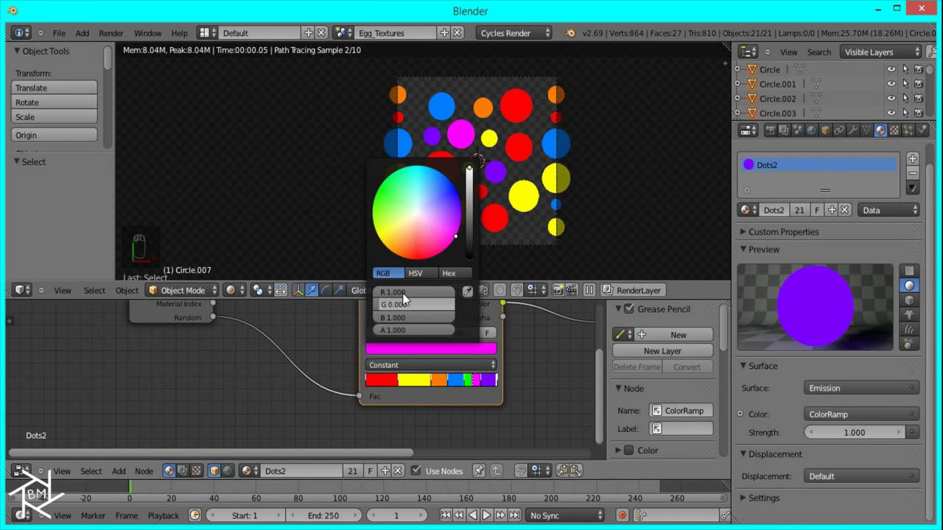
Step: Delete the white end stop and reposition the remaining ColorRamp stops to spread the colors more evenly across the dots
click(495, 380)
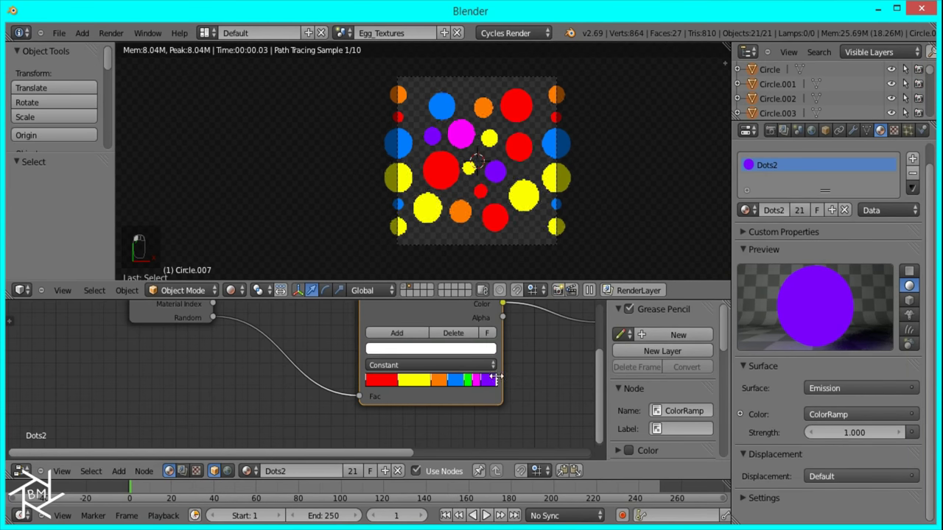
click(451, 334)
drag(398, 380, 416, 387)
drag(476, 382, 385, 384)
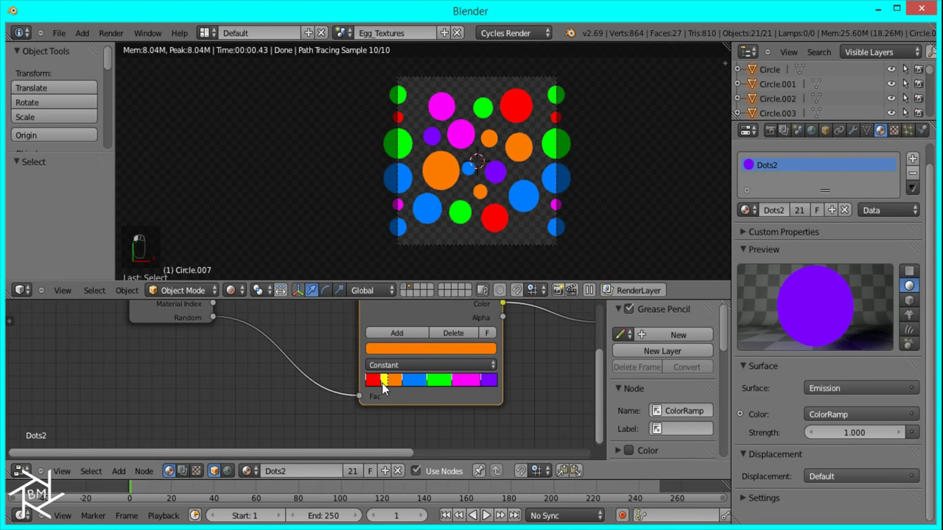
click(379, 384)
mouse_move(389, 384)
mouse_down()
mouse_move(395, 389)
mouse_move(379, 387)
mouse_up()
click(393, 386)
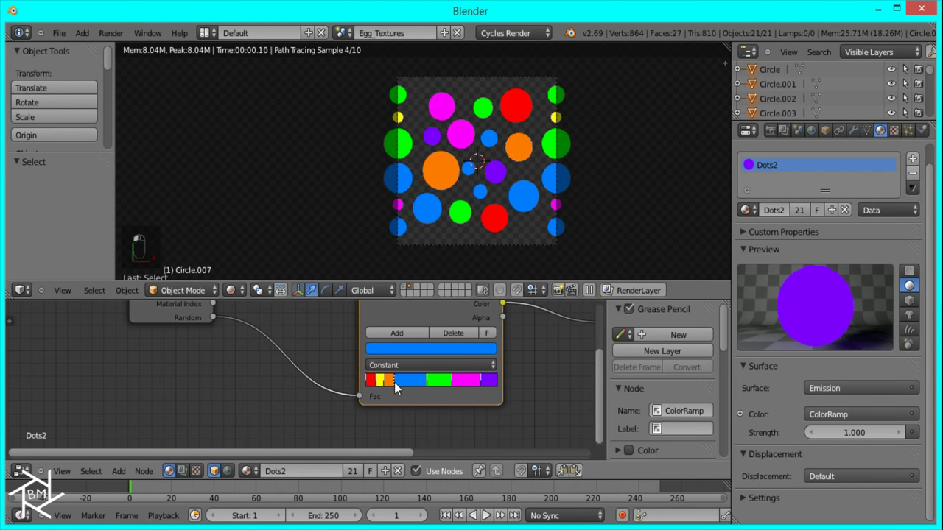
click(387, 387)
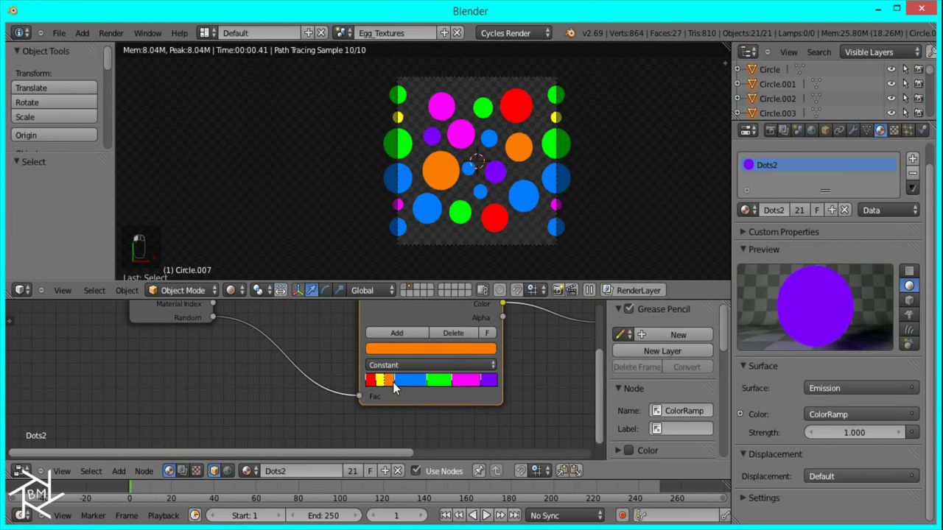
drag(450, 385, 404, 383)
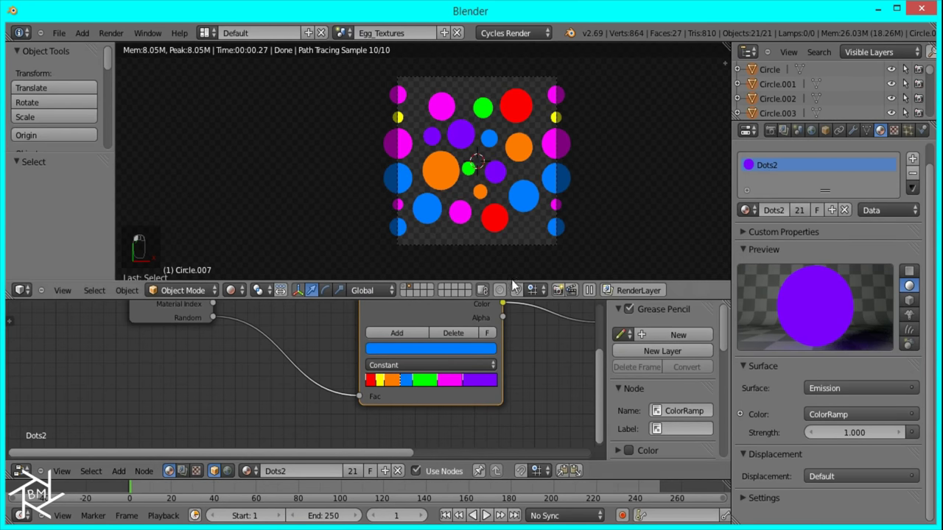
Step: Insert a Hue Saturation Value node between the ColorRamp and Emission nodes and set its saturation to 0.9
scroll(506, 375, down, 2)
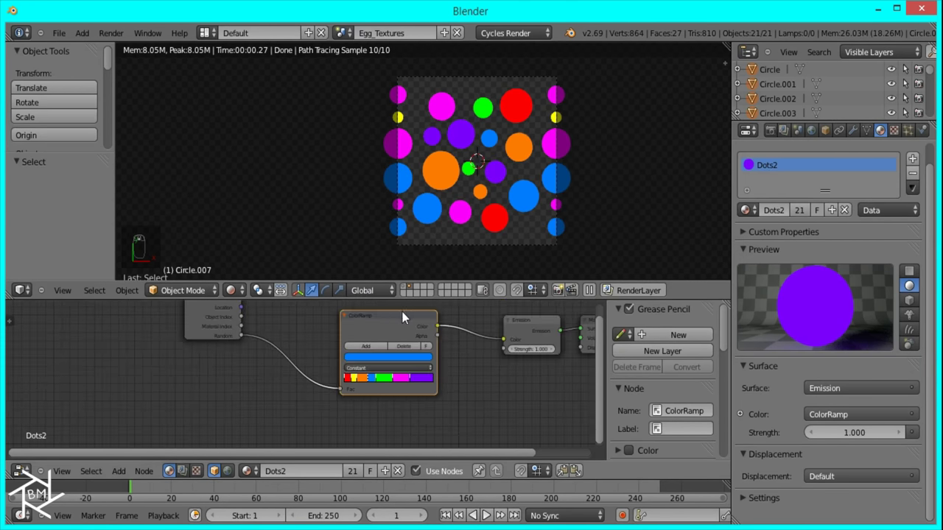
key(g)
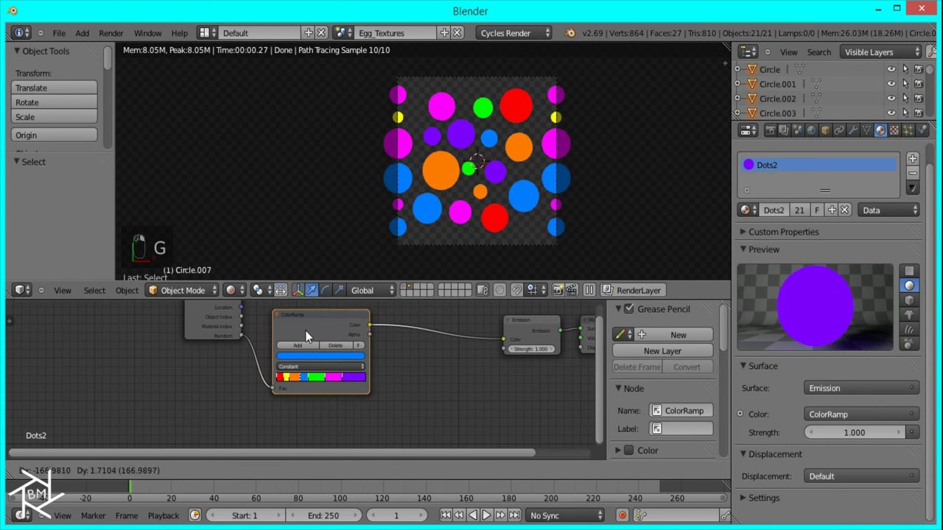
click(323, 336)
key(shift+a)
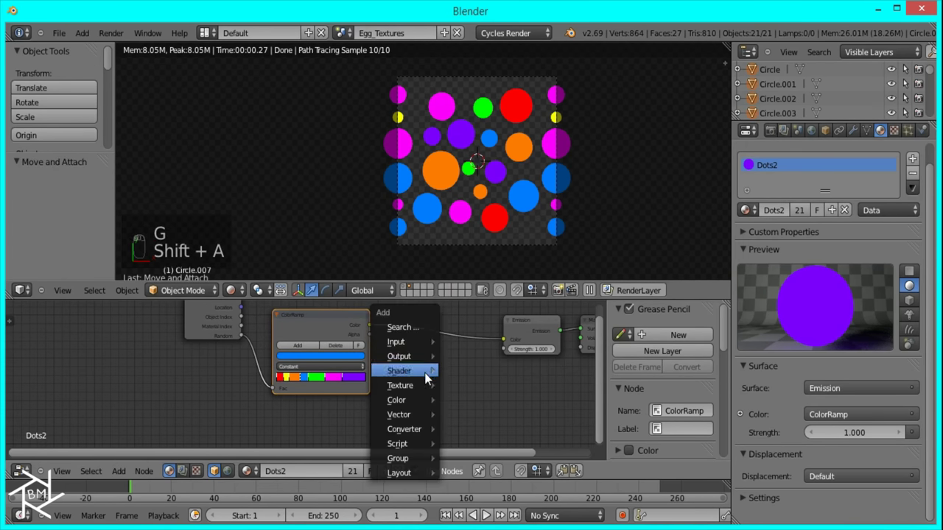
mouse_move(416, 400)
click(475, 465)
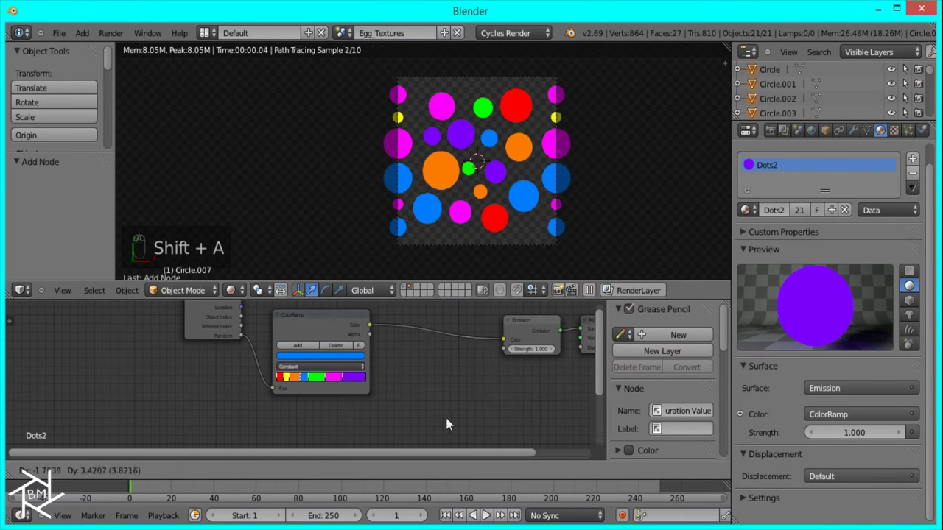
click(440, 357)
click(440, 352)
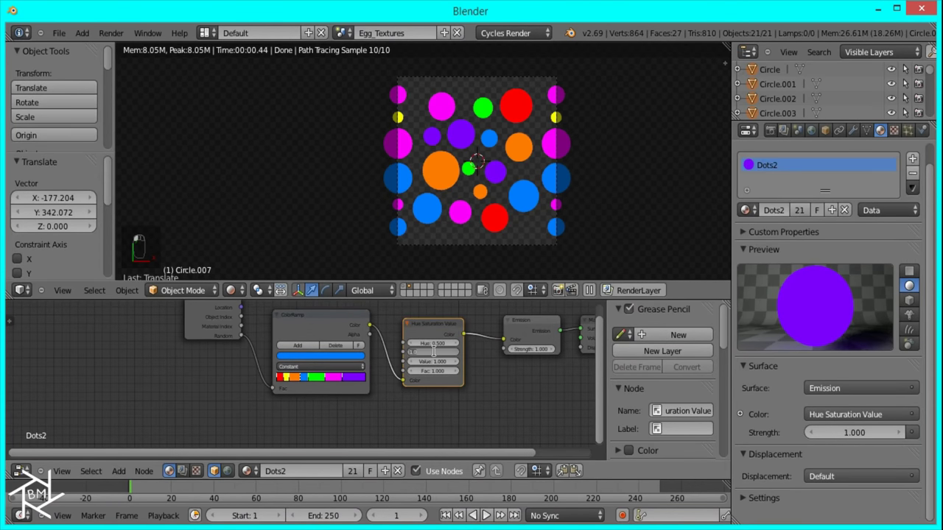
text(0.9)
key(Return)
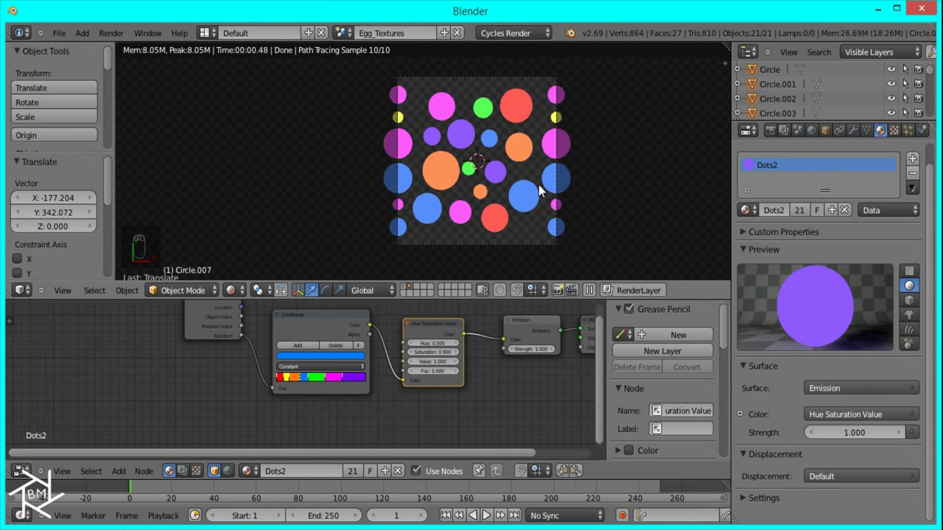
Step: Switch the viewport back to solid shading and render the multicolored dot pattern as a still image
key(z)
key(z)
key(z)
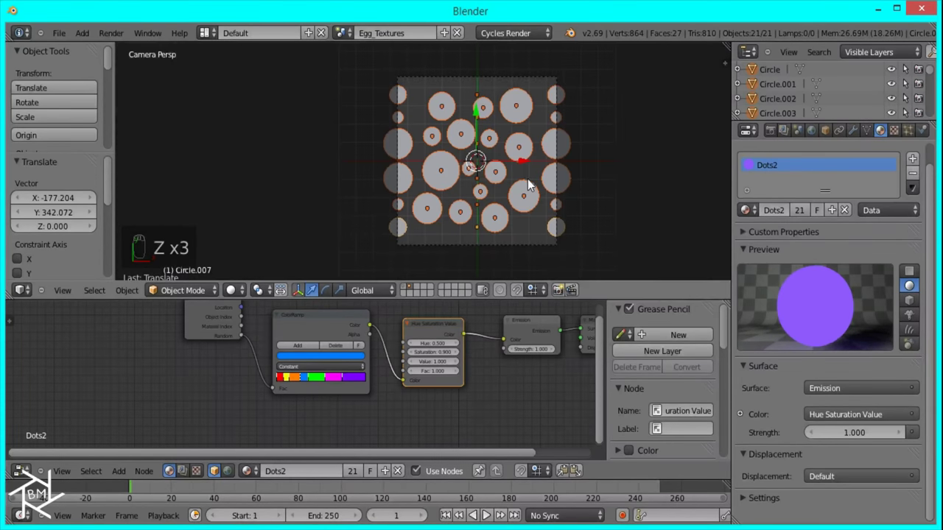
click(770, 131)
click(772, 196)
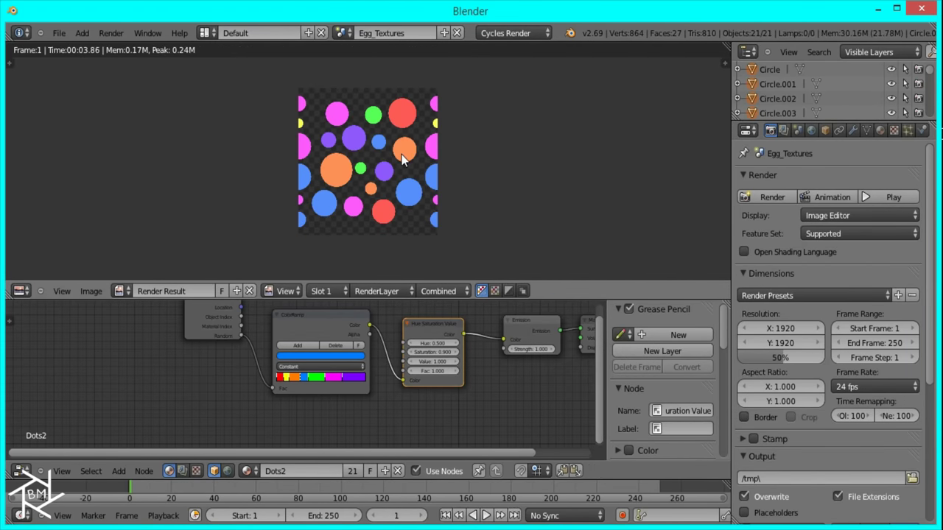
Step: Save the rendered image as Egg_Texture2.png in the Tutorial folder
key(F3)
click(223, 87)
key(shift+Home)
key(Return)
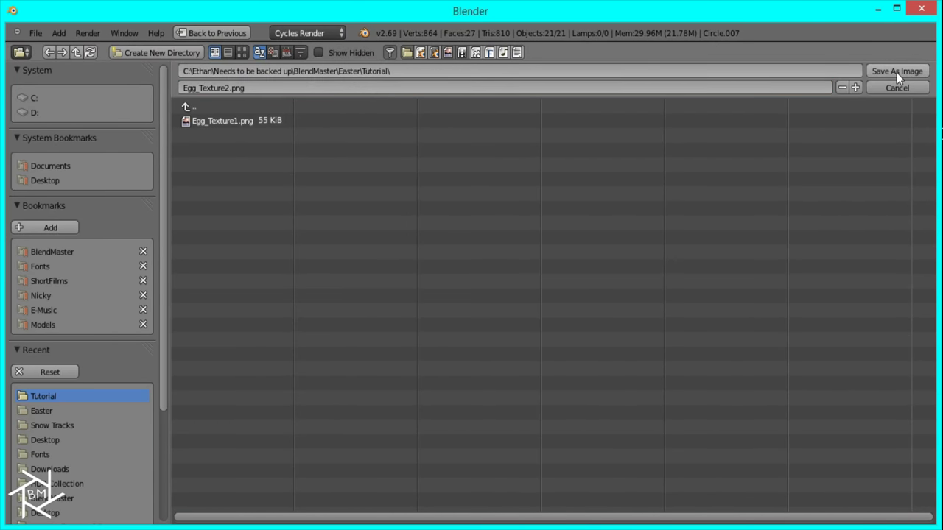
click(897, 71)
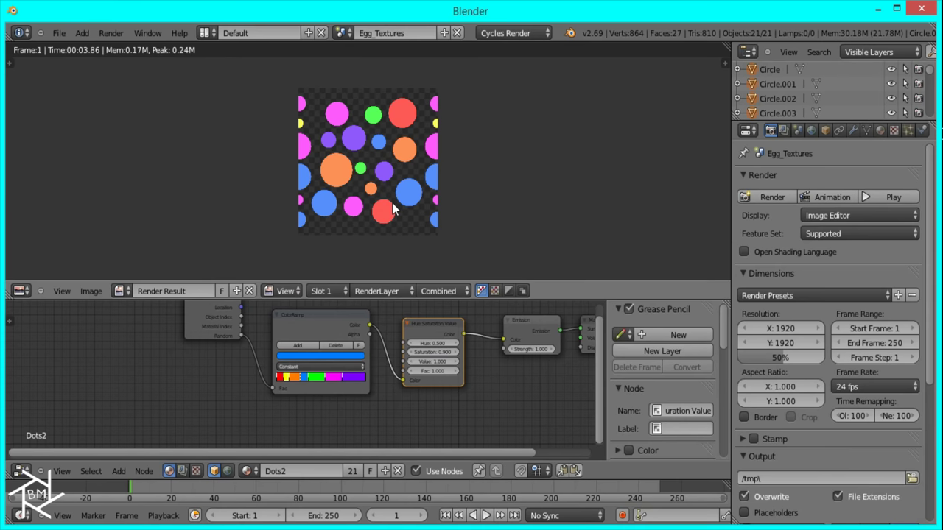
Step: Save the project as Easter.blend in the Tutorial folder
click(67, 33)
click(60, 32)
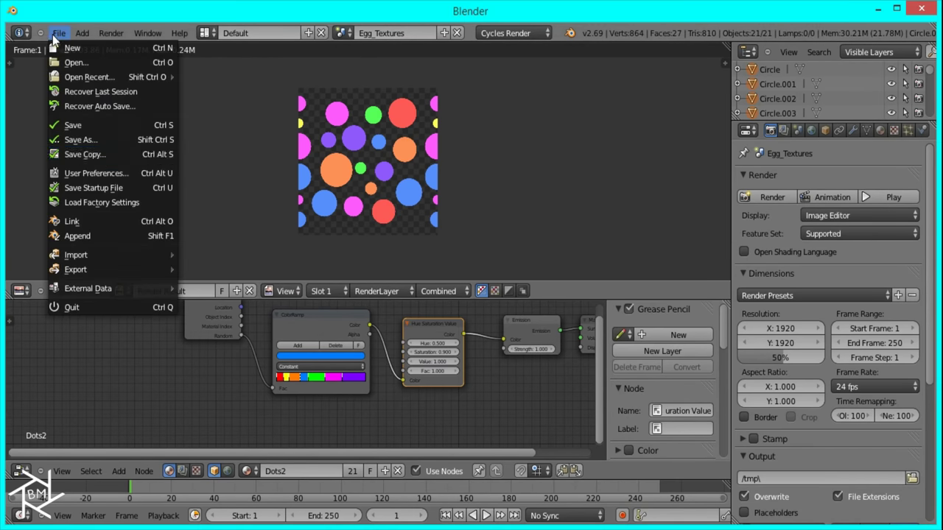
click(97, 138)
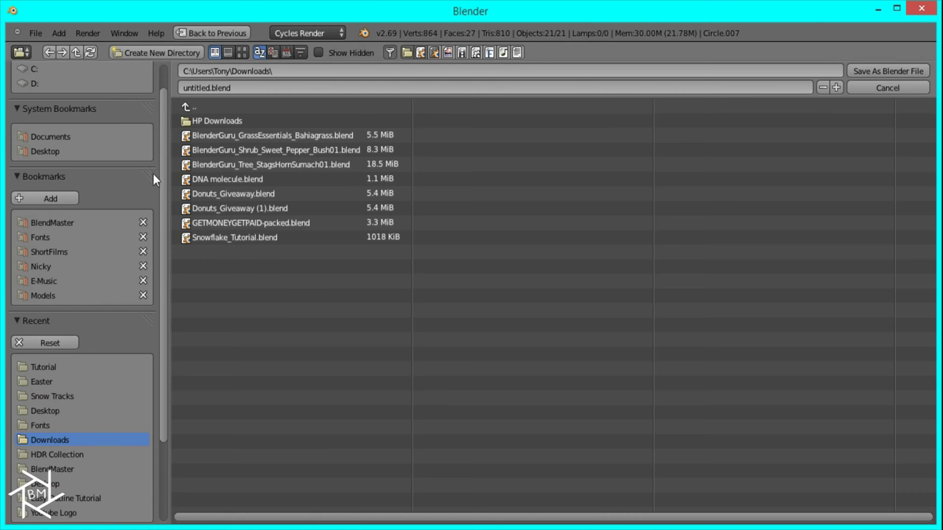
click(41, 368)
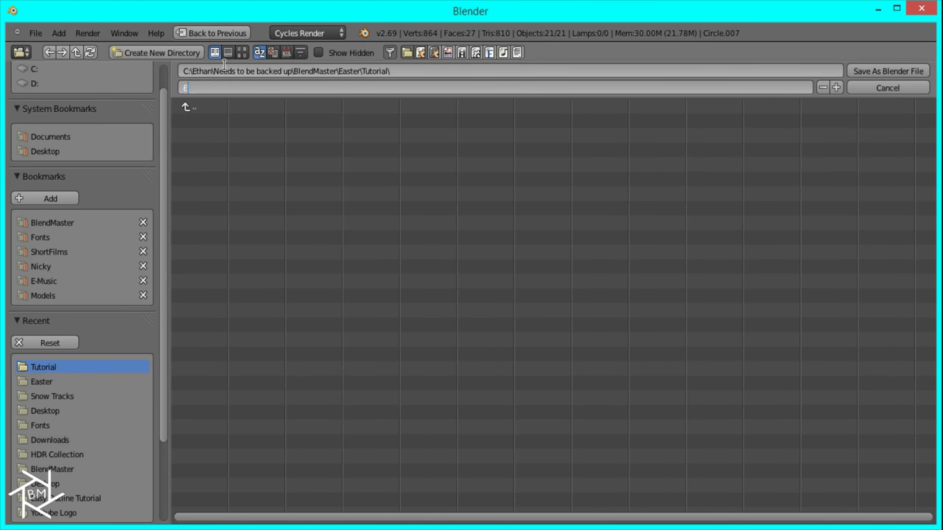
key(Return)
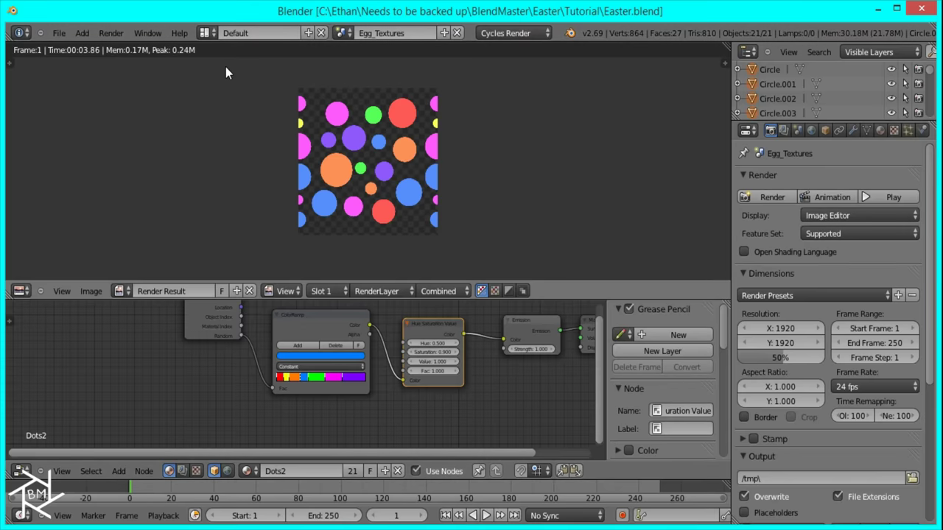
Step: Create a new empty scene and return from the render result to the 3D view
click(443, 36)
click(422, 55)
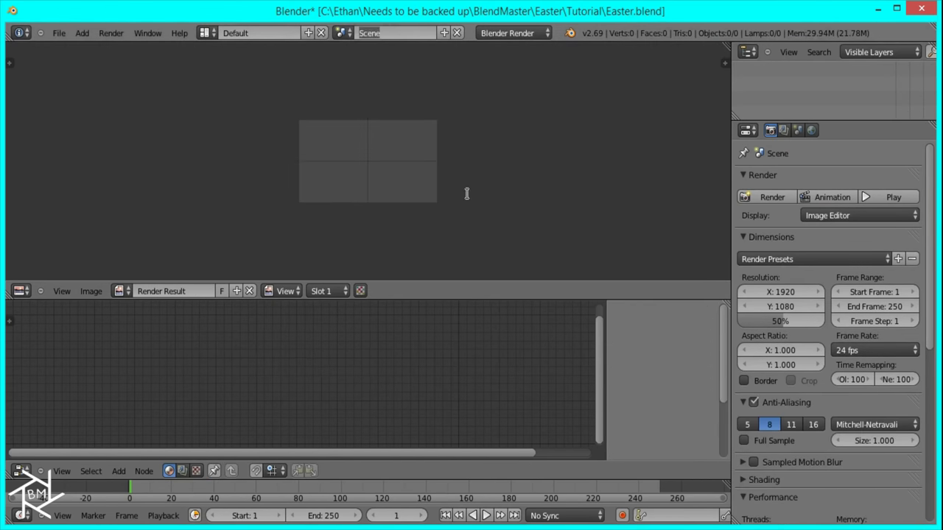
key(Escape)
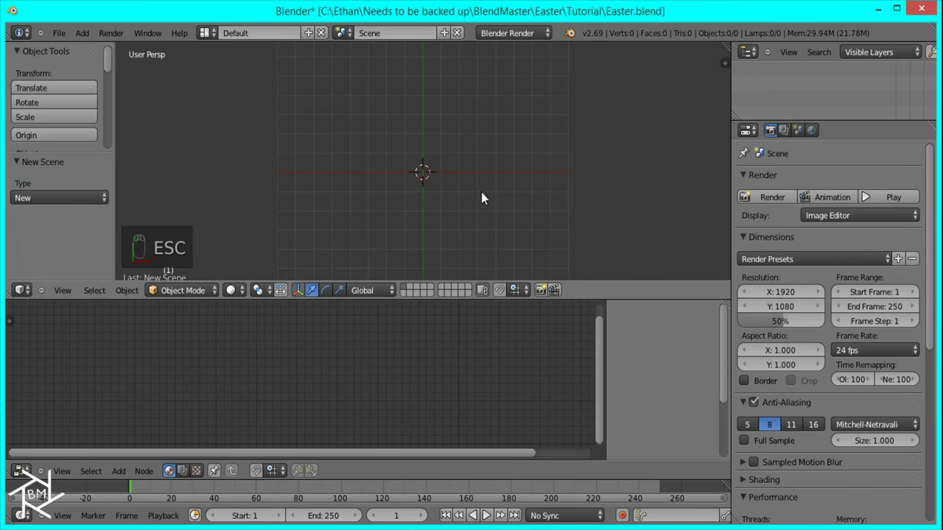
Step: Add a plane at the scene's center and scale it up by a factor of 10
key(KP_1)
key(KP_5)
key(shift+a)
mouse_move(486, 166)
click(534, 163)
key(s)
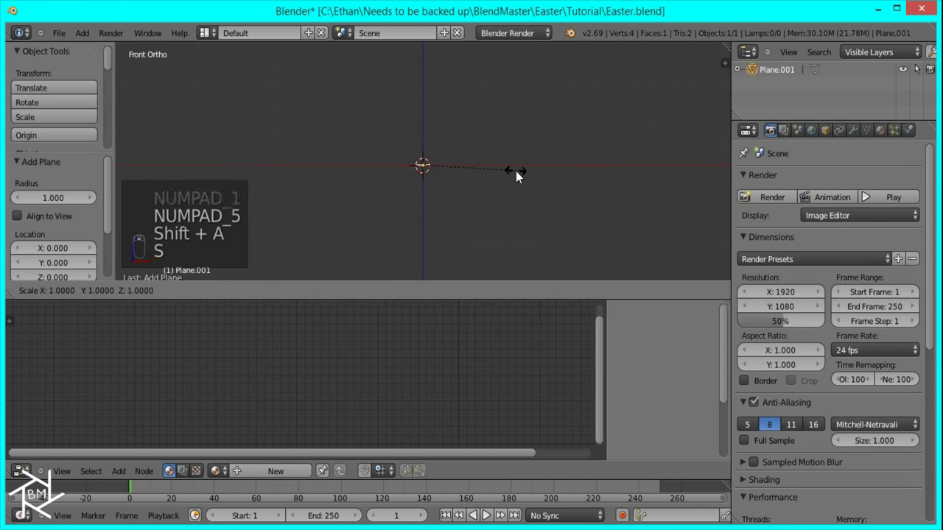
key(1)
key(0)
key(Return)
middle_drag(524, 169, 521, 225)
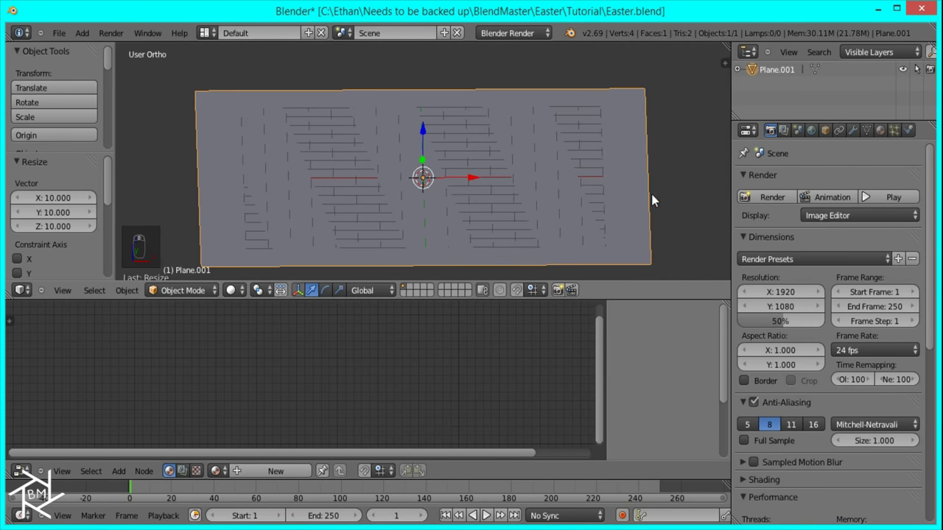
Step: Rename the plane object as Floor
double_click(781, 70)
text(Floor)
key(Return)
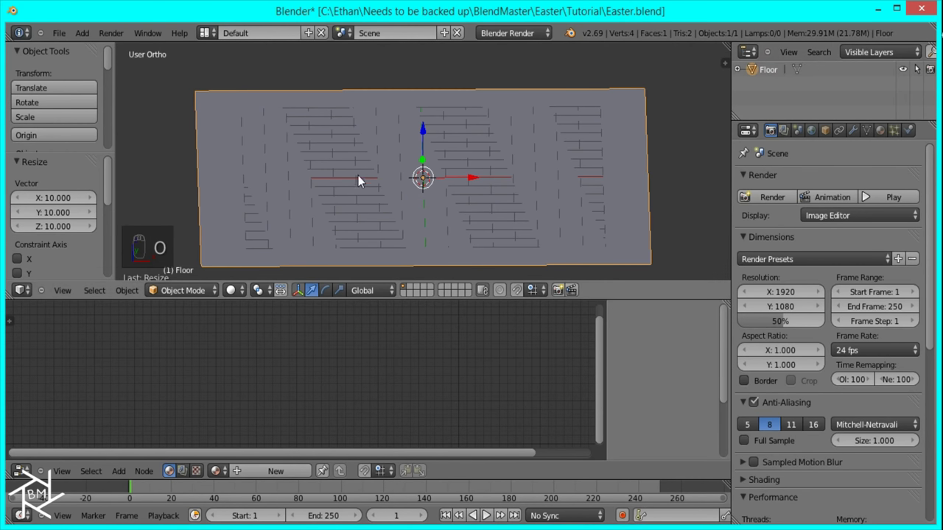
Step: Switch the render engine to Cycles Render and give the floor a new material named WoodFloor
click(880, 132)
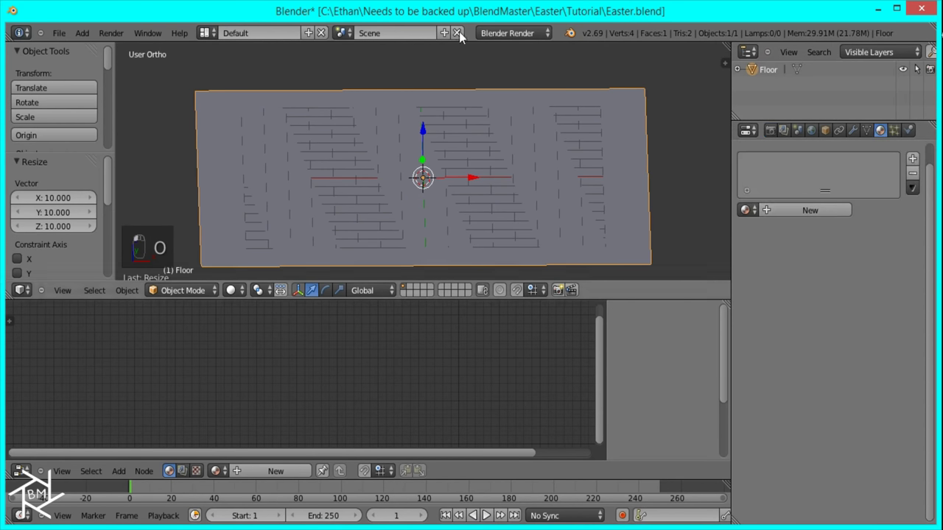
click(512, 32)
click(521, 80)
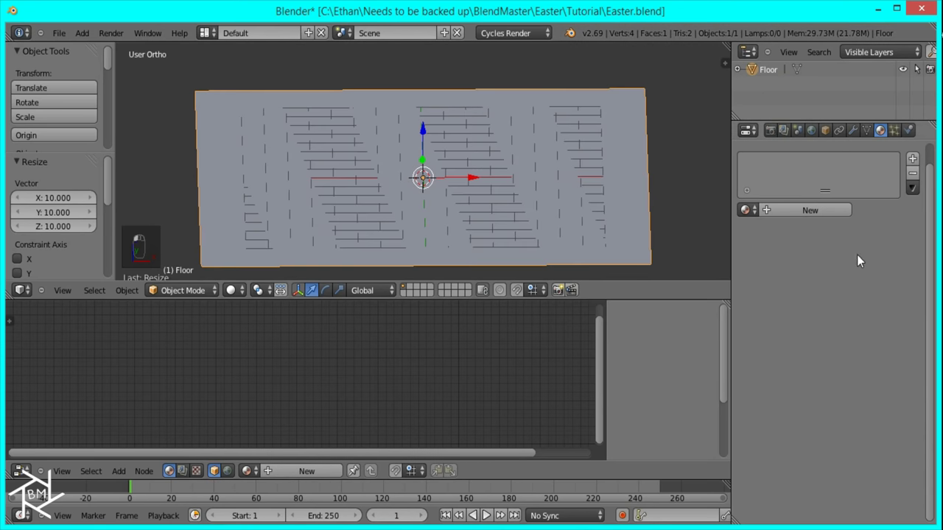
click(805, 210)
text(Woo)
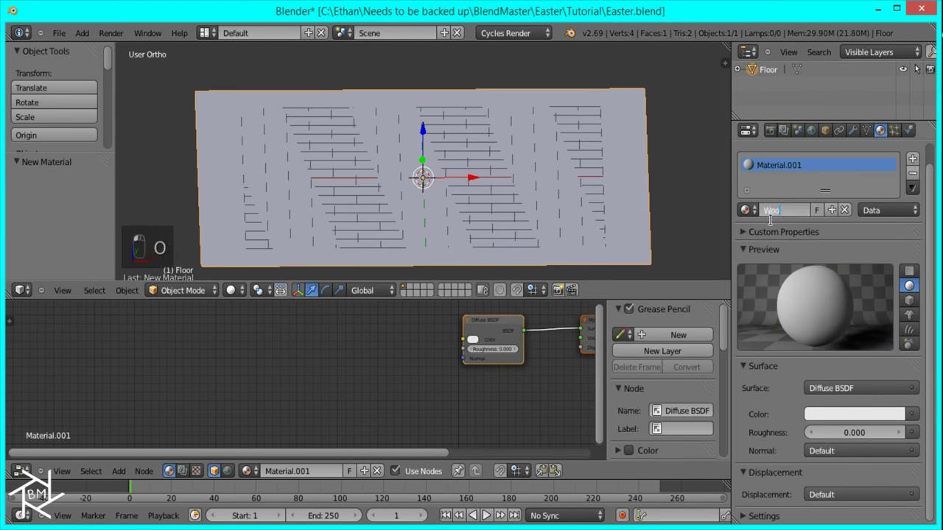
text(dFloor)
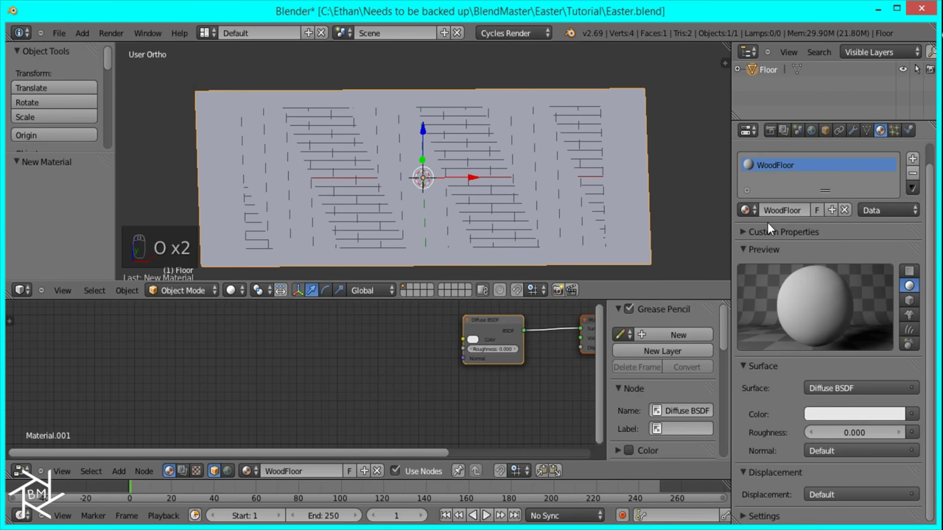
Step: Move the Diffuse BSDF node away from the Material Output and insert a Mix Shader on the link between them
ctrl+scroll(488, 358, left, 1)
click(493, 325)
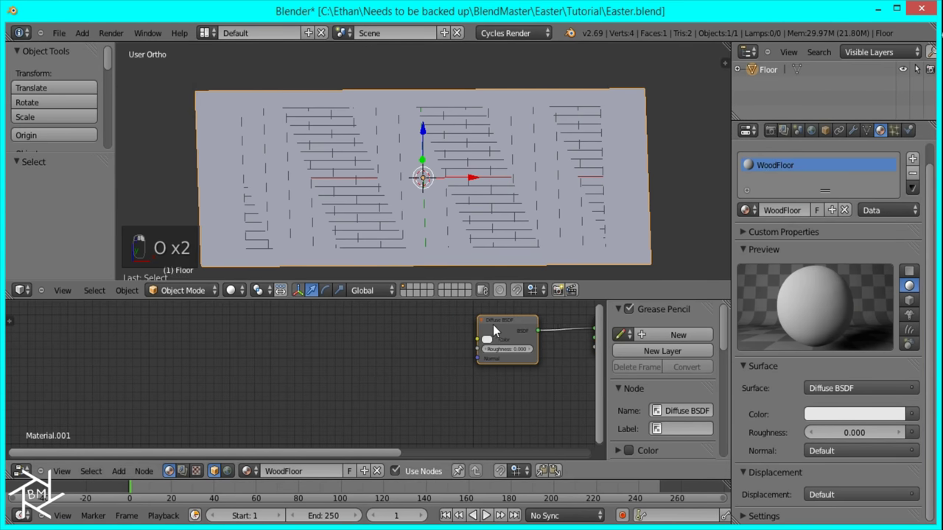
key(g)
click(263, 327)
middle_drag(406, 398, 375, 399)
key(shift+a)
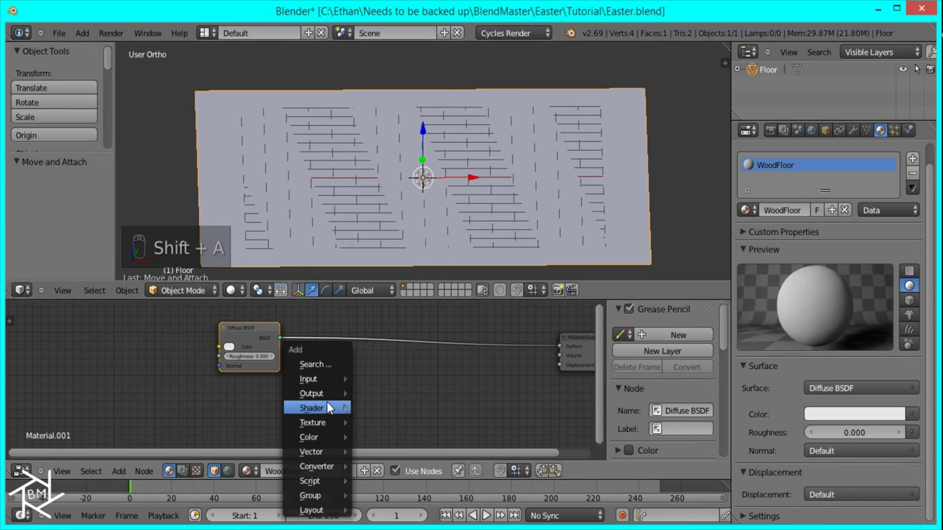
mouse_move(326, 407)
click(391, 152)
click(338, 344)
Step: Add a Glossy BSDF node below the Diffuse BSDF and link it to the Mix Shader's second Shader input
key(shift+a)
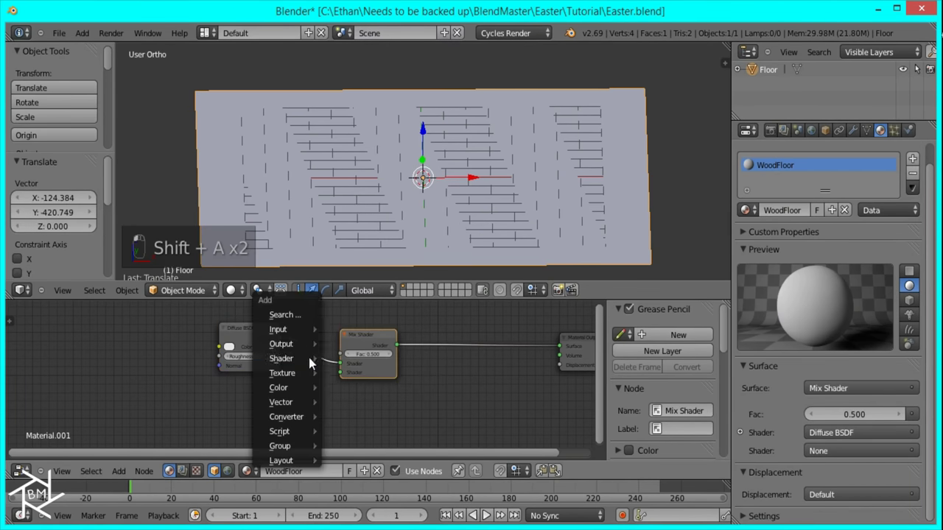
mouse_move(309, 358)
click(366, 149)
click(216, 382)
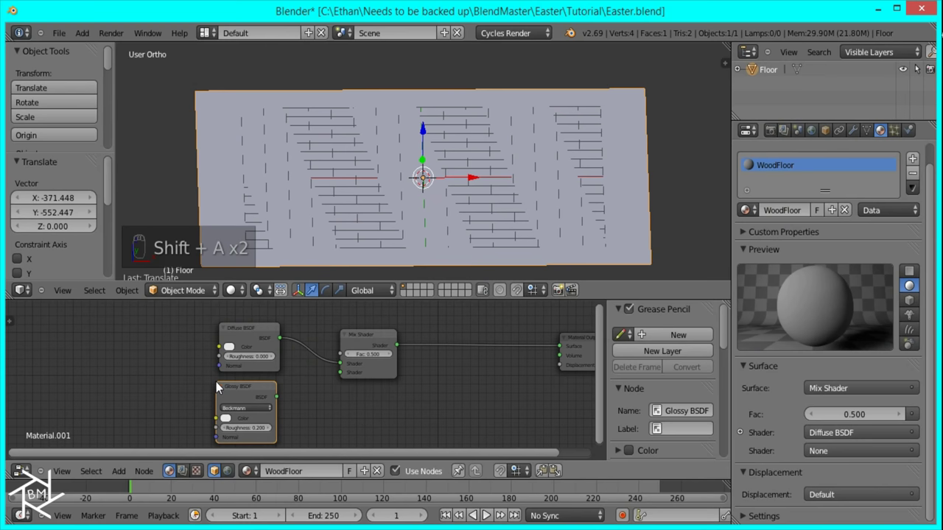
drag(276, 398, 341, 372)
Step: Add a Texture Coordinate node ahead of the shader nodes in the WoodFloor material
middle_drag(98, 334, 232, 341)
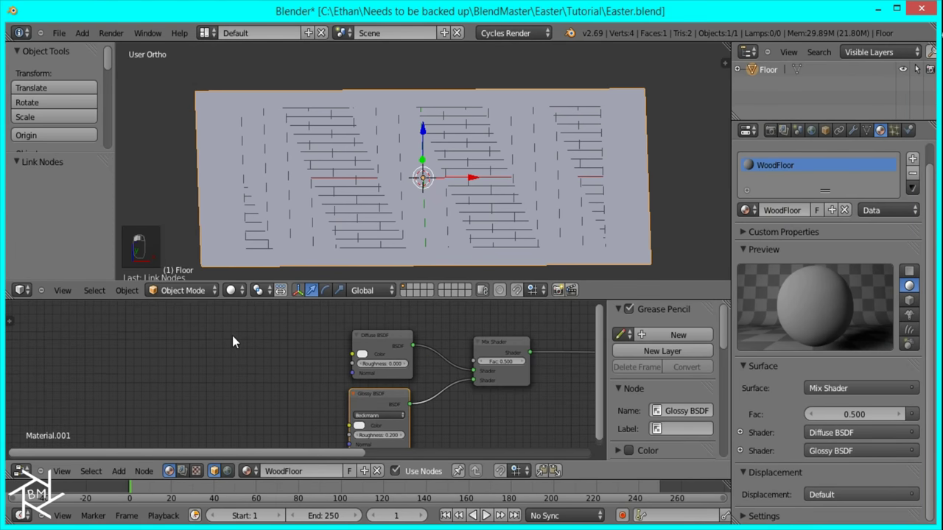
key(shift+a)
mouse_move(229, 307)
click(297, 100)
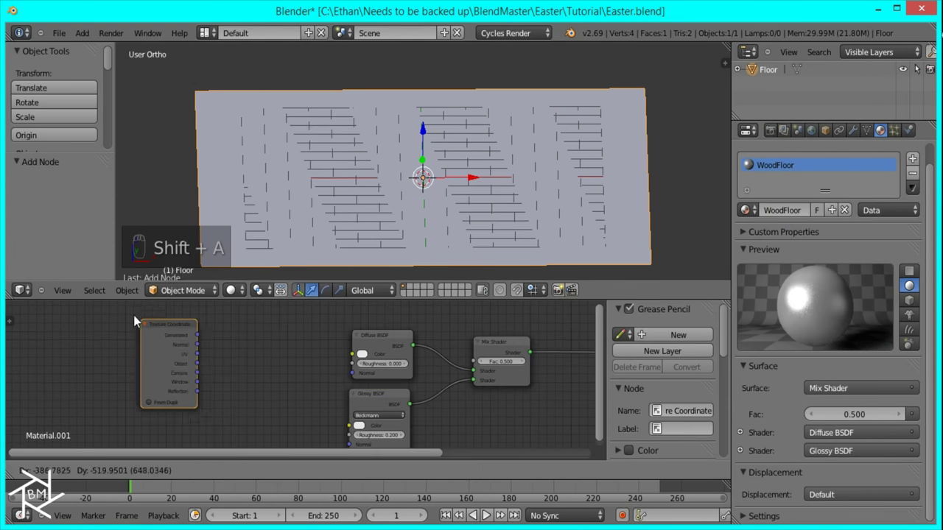
click(79, 316)
Step: Add an Image Texture node mapped by the UV coordinates and link its Color output to the Diffuse and Glossy colors
key(shift+a)
mouse_move(177, 358)
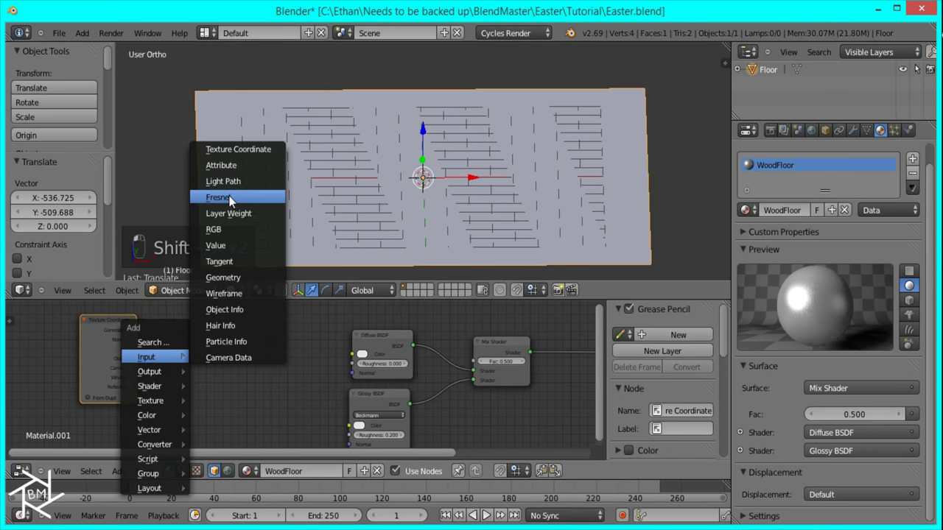
mouse_move(146, 407)
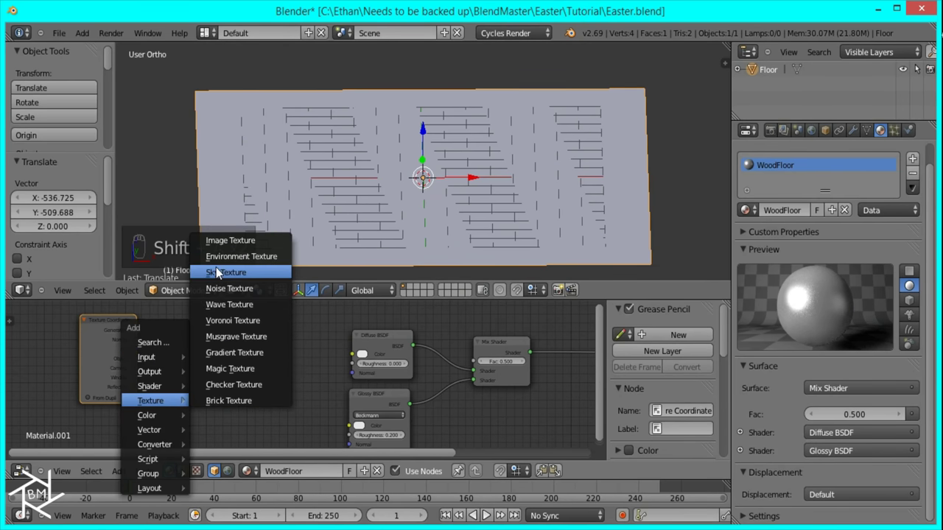
click(223, 241)
click(181, 335)
drag(136, 349, 181, 400)
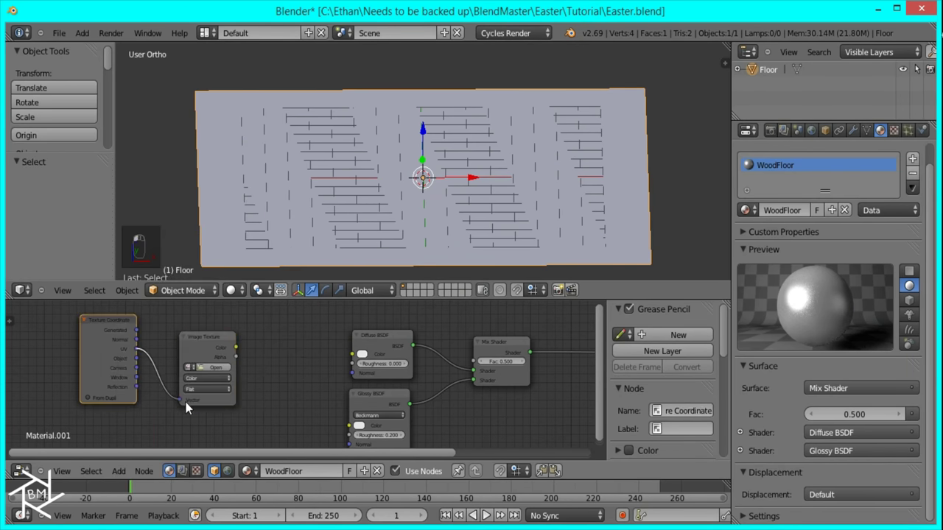
drag(236, 347, 351, 354)
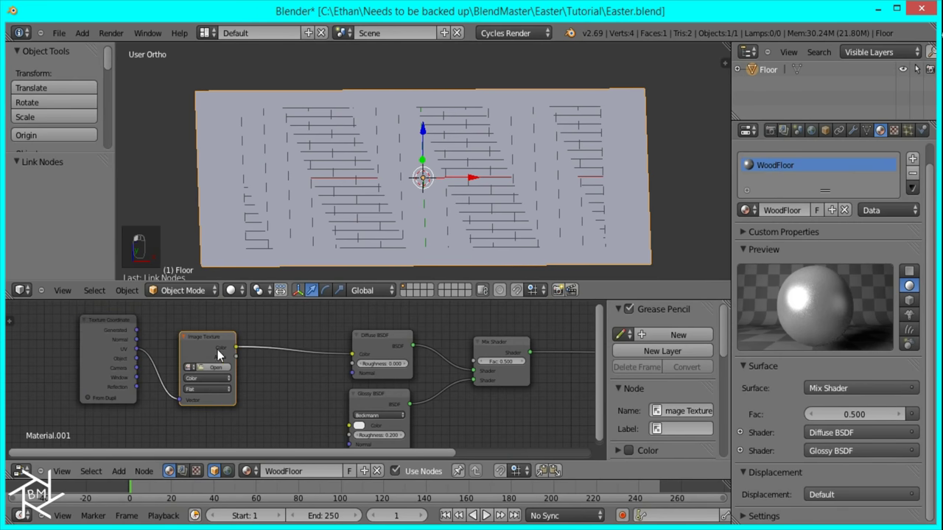
drag(253, 359, 351, 426)
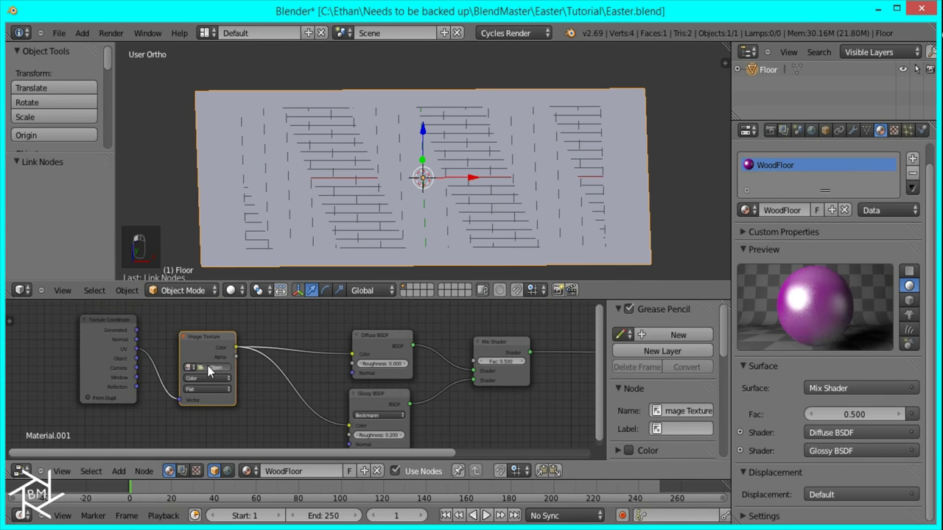
Step: Load WoodTiles2.png from the Random\WoodTIles_Tutorial folder of BlendMaster into the Image Texture node
click(213, 367)
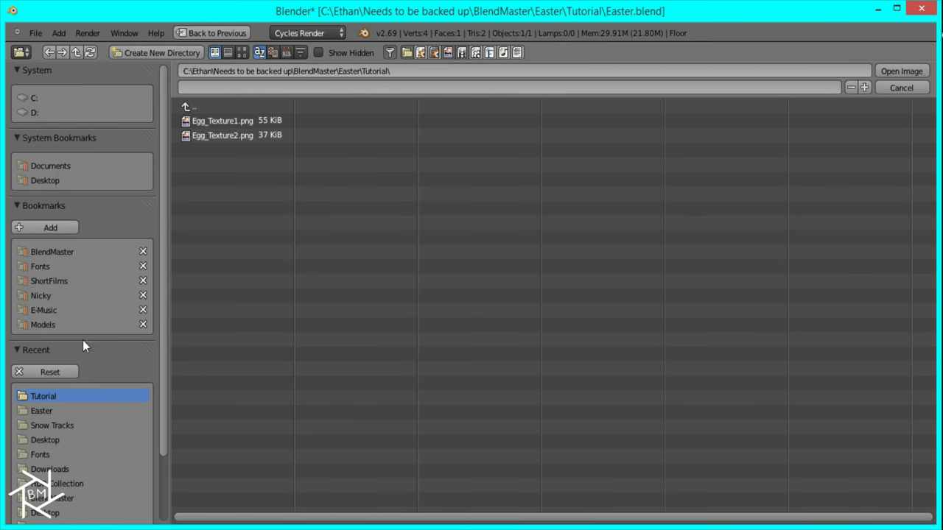
click(58, 253)
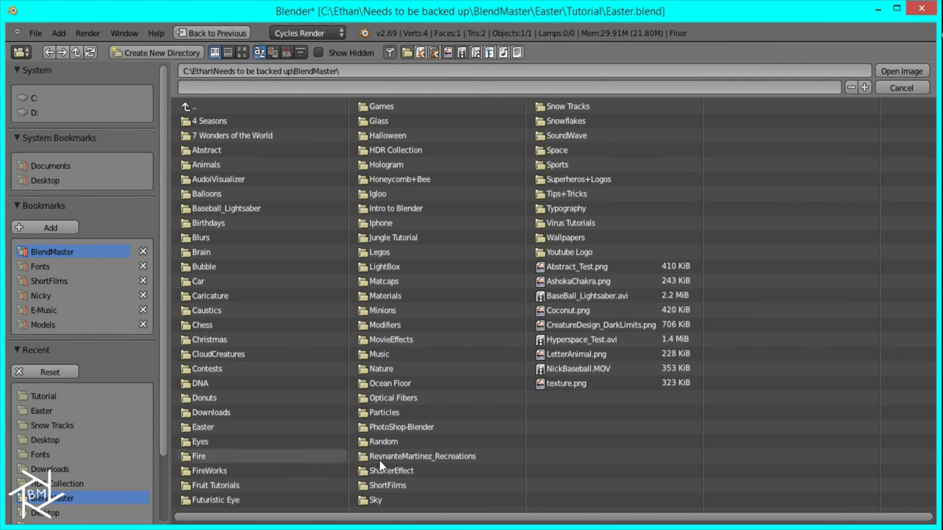
click(396, 443)
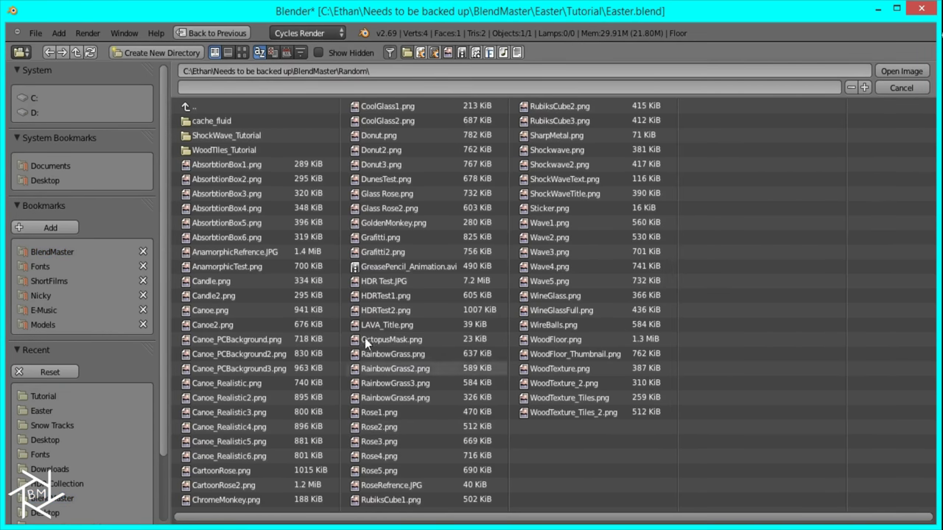
click(246, 149)
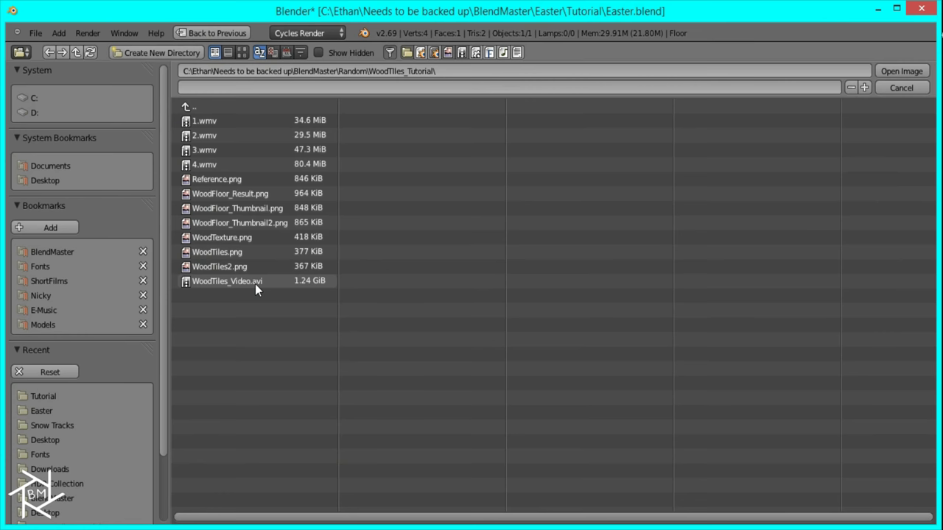
click(241, 52)
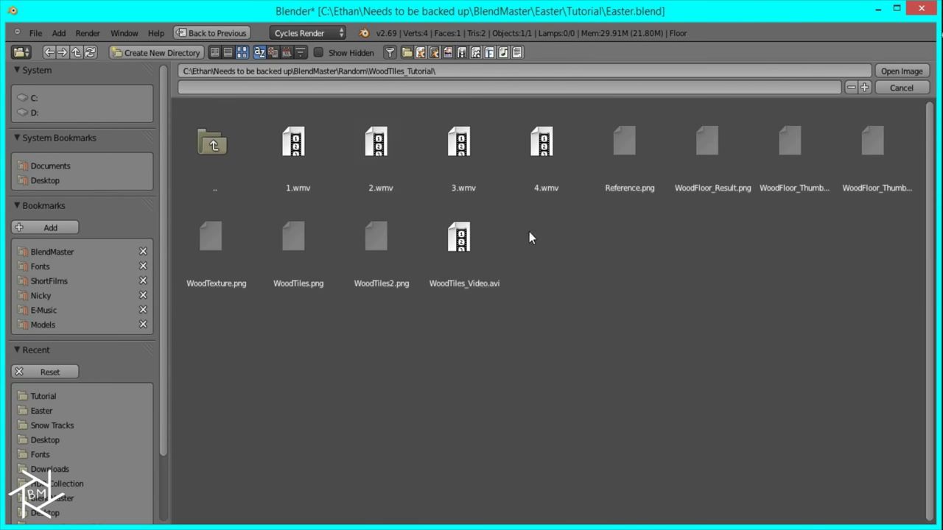
double_click(377, 243)
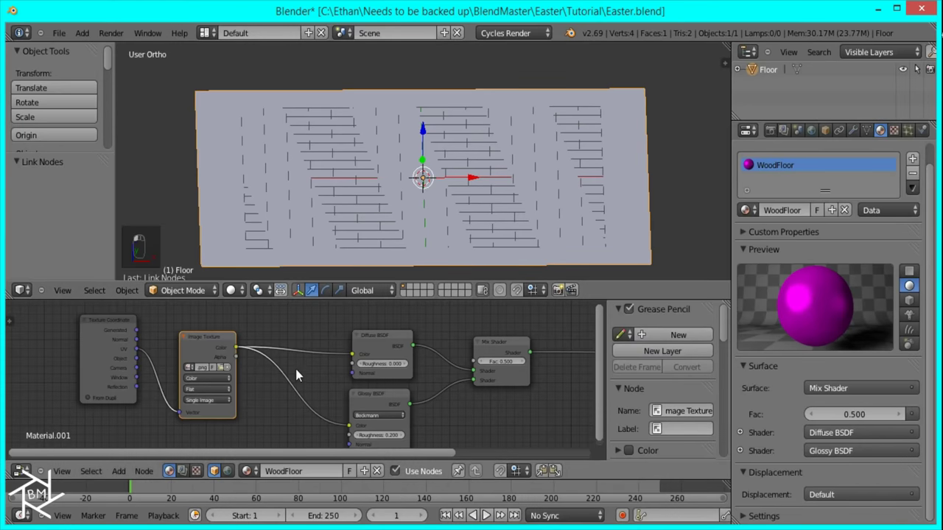
Step: Insert a Hue Saturation Value node on the link between the Image Texture and the Glossy BSDF
scroll(296, 370, down, 2)
ctrl+scroll(375, 396, left, 3)
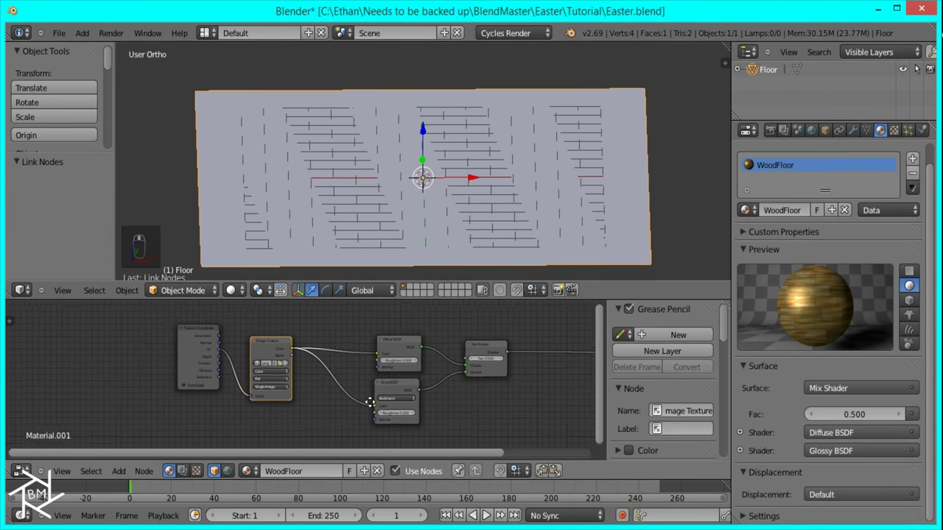
key(shift+a)
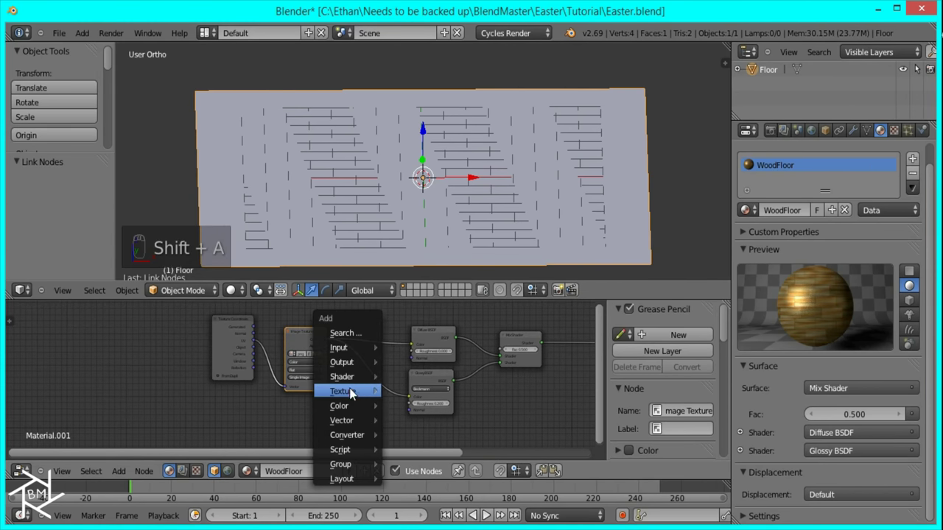
mouse_move(343, 406)
click(423, 373)
click(343, 360)
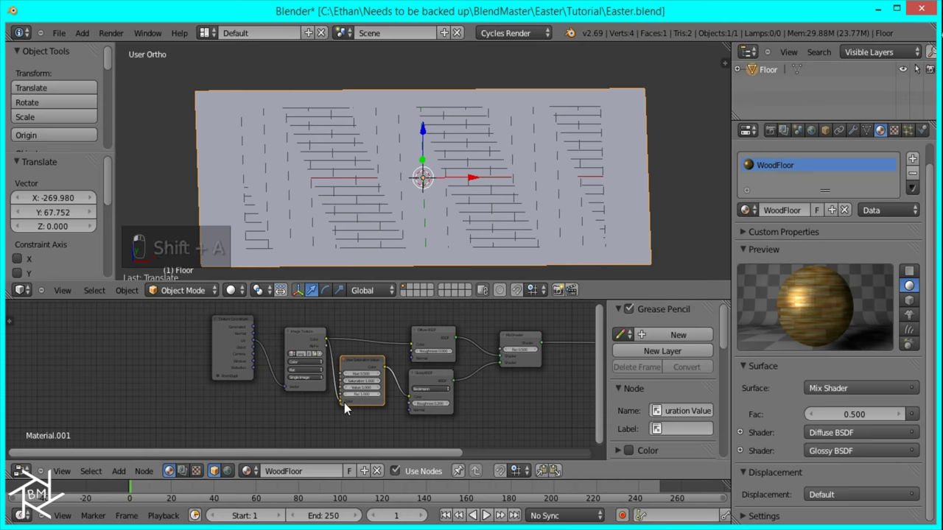
Step: Set the Hue Saturation Value node's saturation to 0.75
scroll(344, 403, up, 3)
ctrl+scroll(405, 410, right, 2)
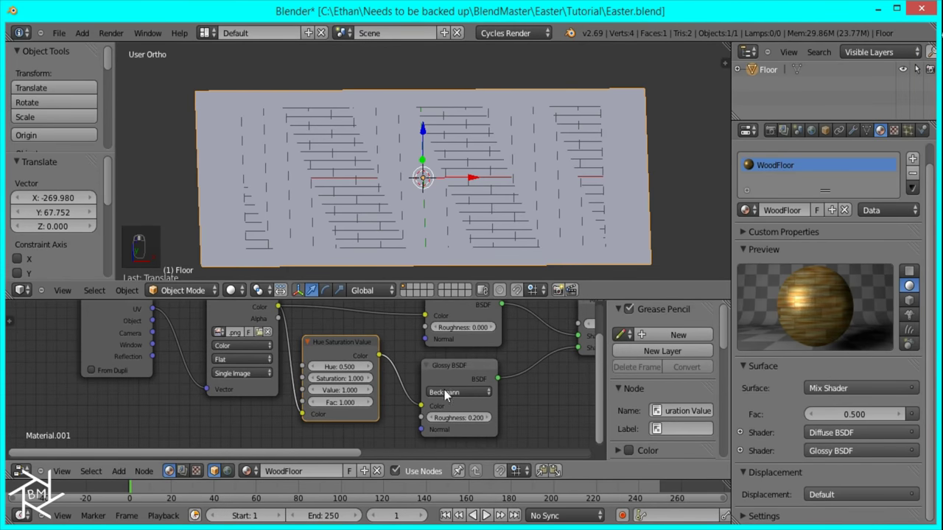
click(337, 379)
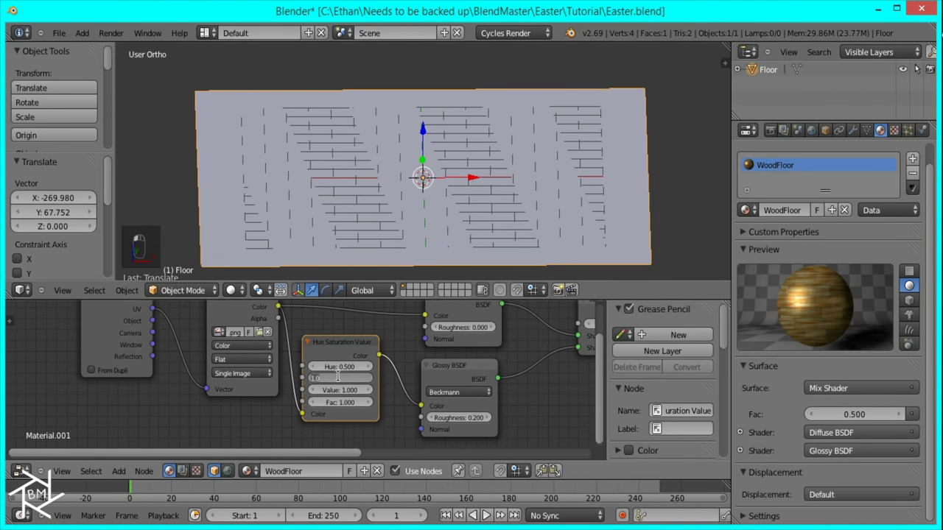
scroll(433, 397, down, 5)
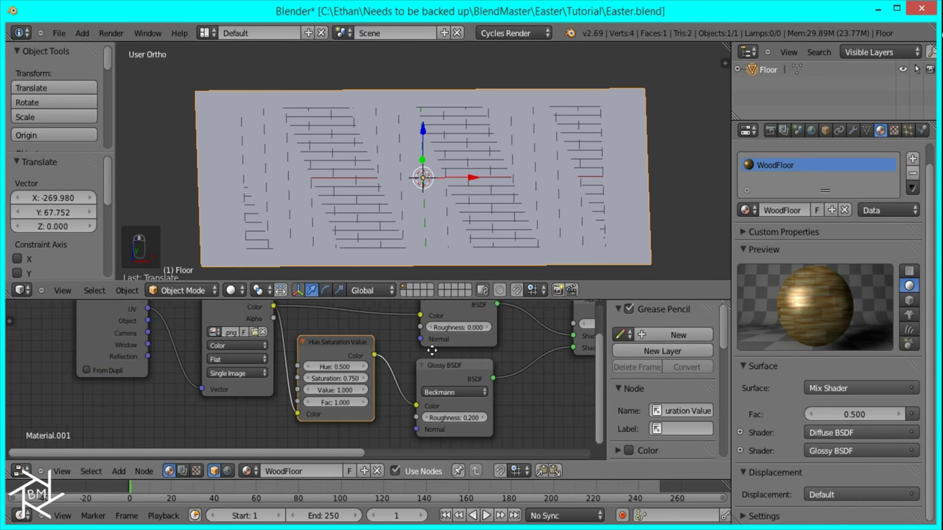
scroll(403, 392, up, 3)
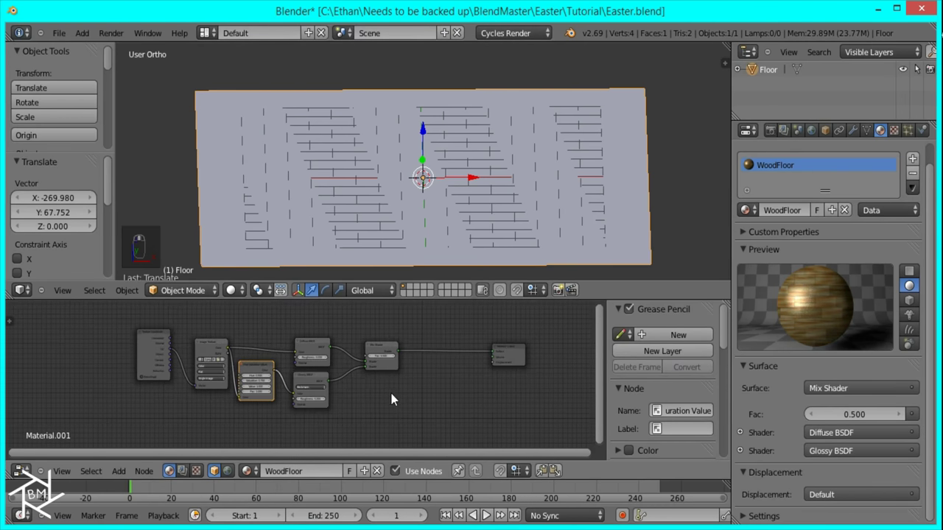
Step: Add a camera to the scene from the front view and align it to the current view
key(KP_1)
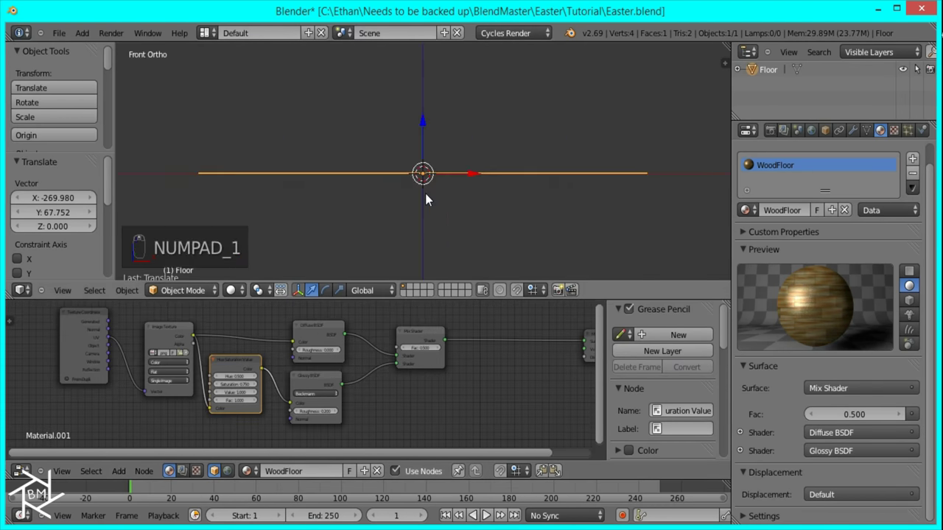
key(shift+a)
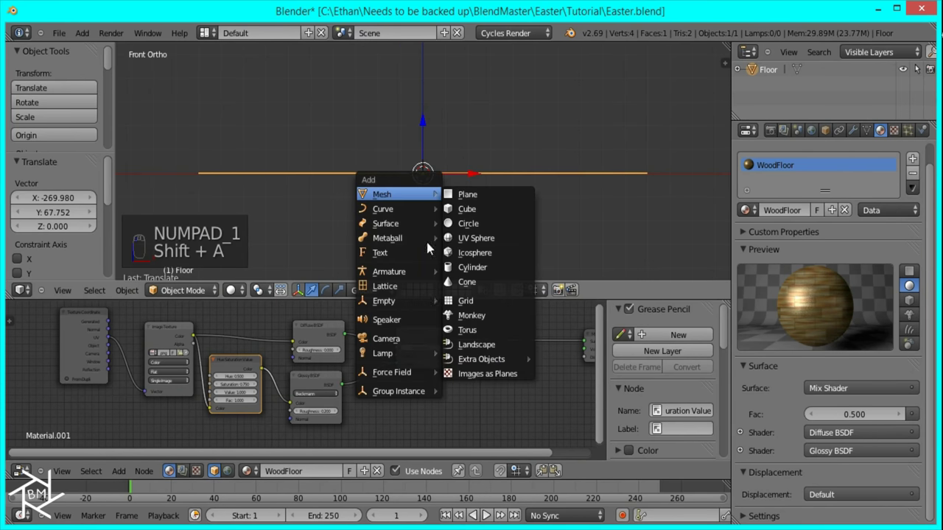
click(404, 336)
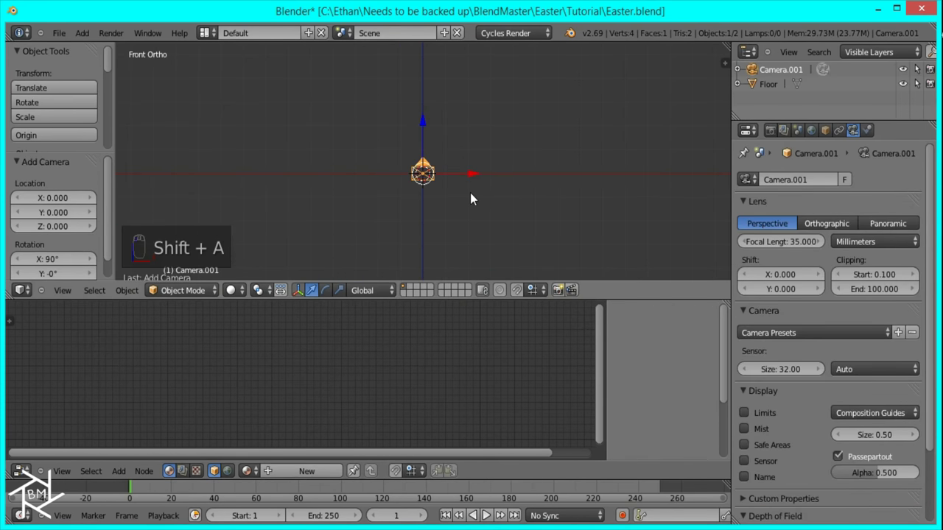
key(ctrl+alt+KP_0)
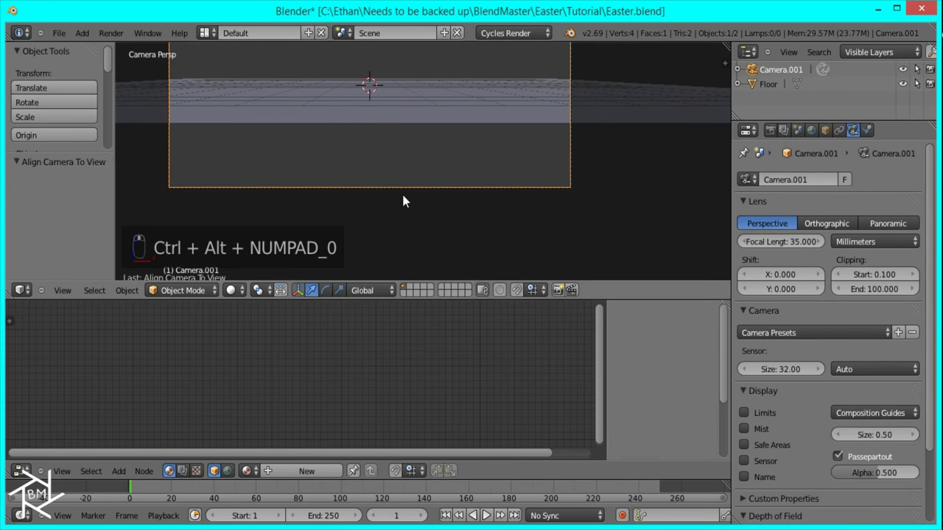
Step: Reset the camera's location to the origin and raise it about 0.33 along Z
key(alt+g)
key(g)
key(g)
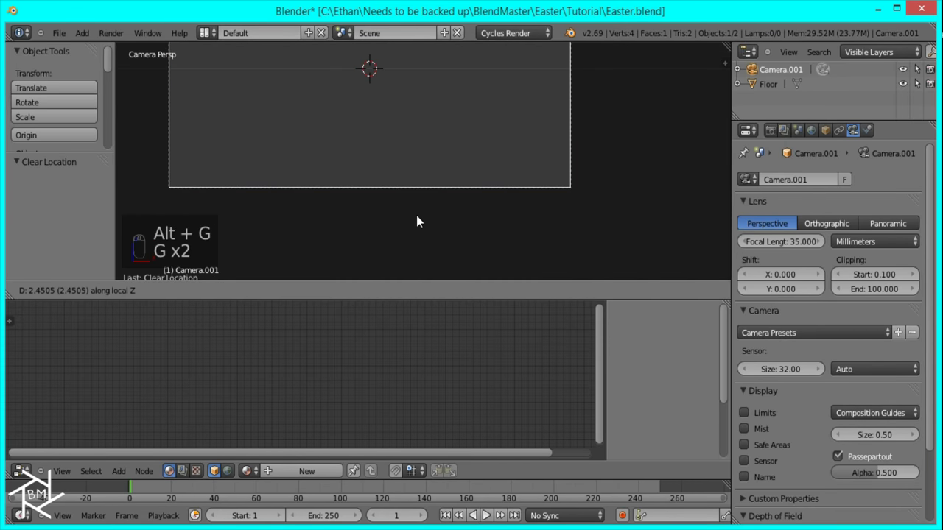
key(g)
click(419, 192)
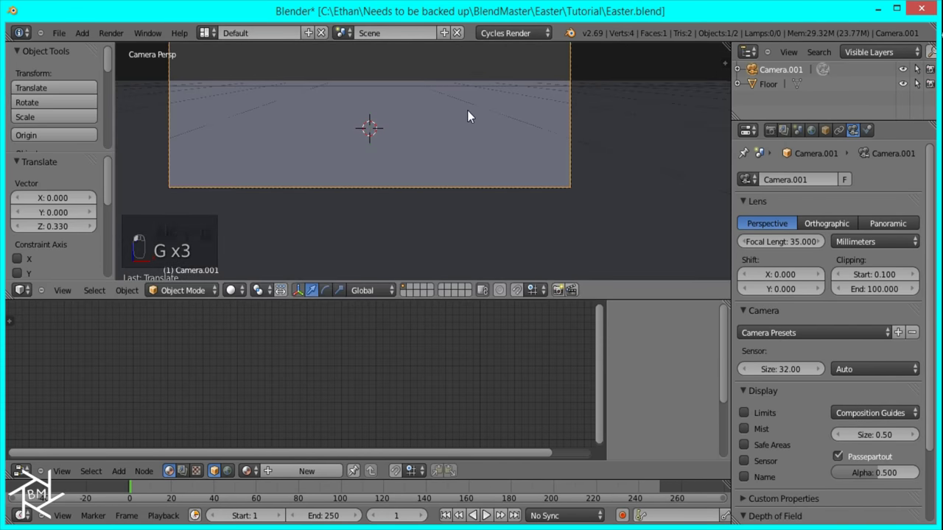
Step: Pull the camera back about 6.42 along its local Z axis and lower it about 0.11 along global Z
scroll(467, 110, down, 3)
key(g)
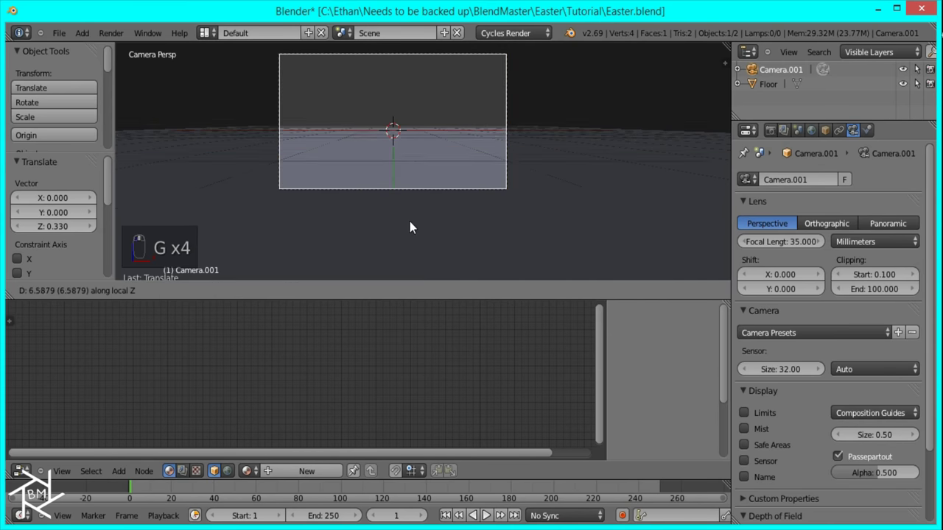
click(410, 227)
scroll(461, 190, up, 3)
key(g)
key(z)
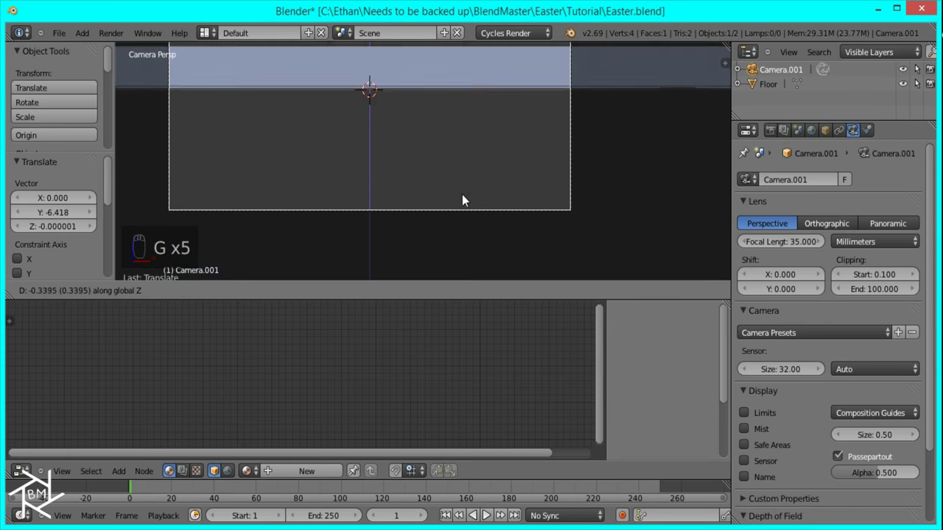
click(463, 180)
Step: Rotate the camera about 3.7° around the X axis
key(r)
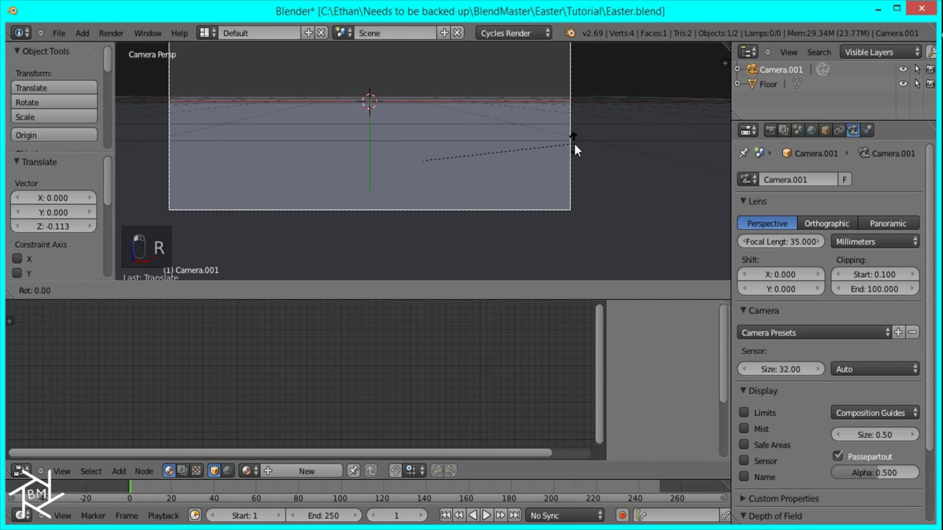
key(x)
click(581, 162)
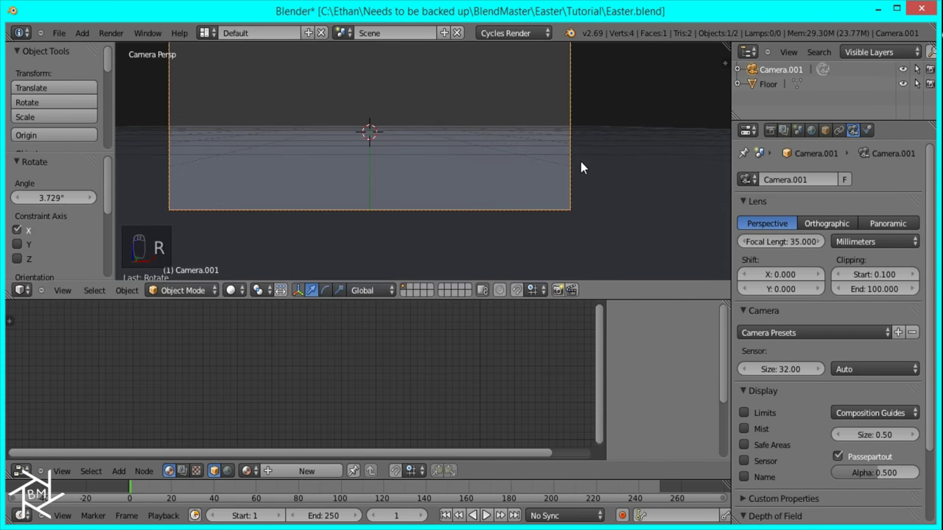
scroll(578, 166, down, 3)
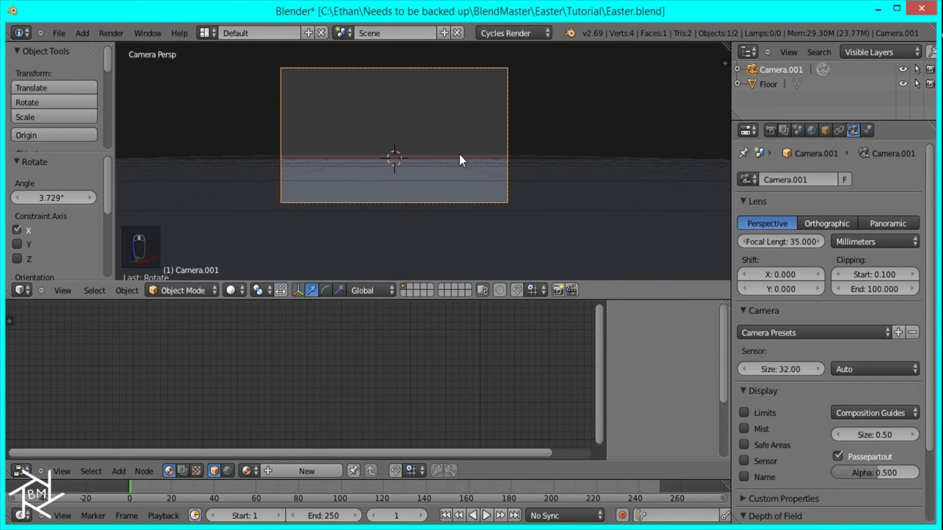
Step: Create a new world and use Kitchen.JPG as an Environment Texture for its background color
click(811, 130)
click(777, 179)
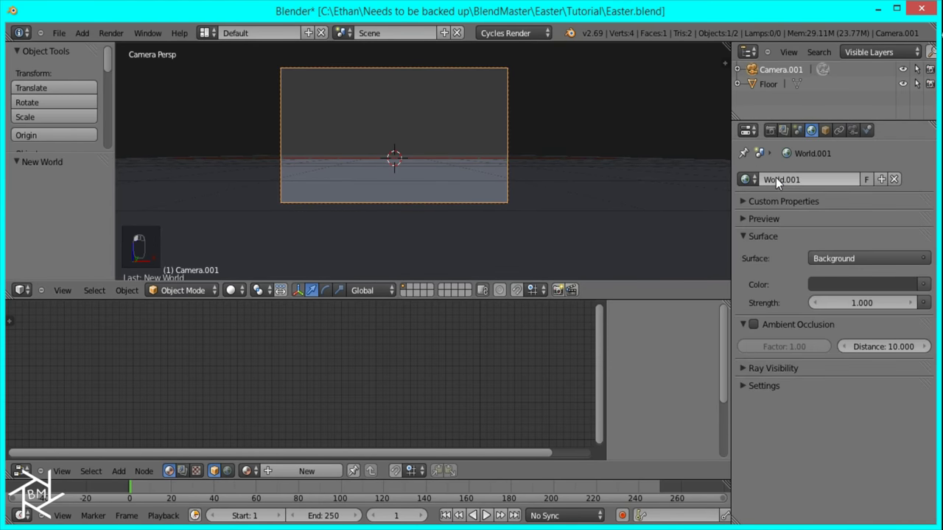
click(914, 284)
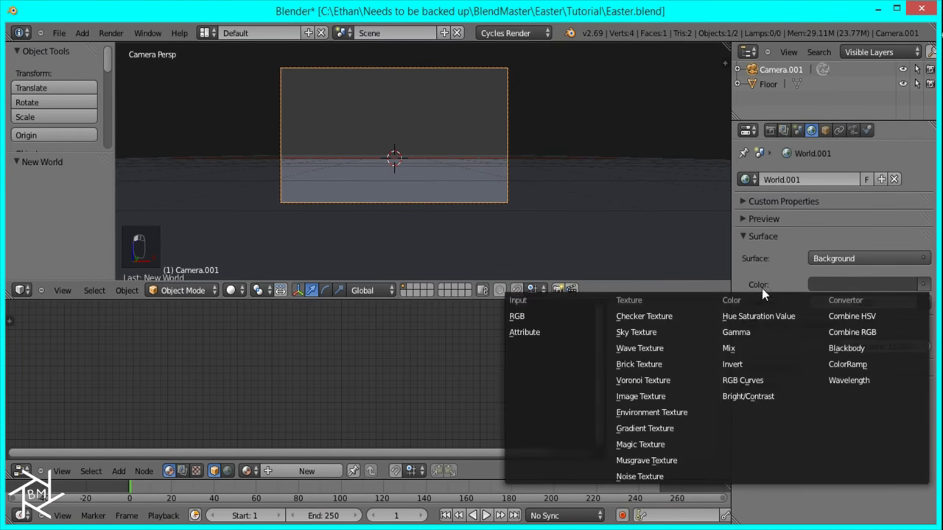
click(674, 412)
click(912, 302)
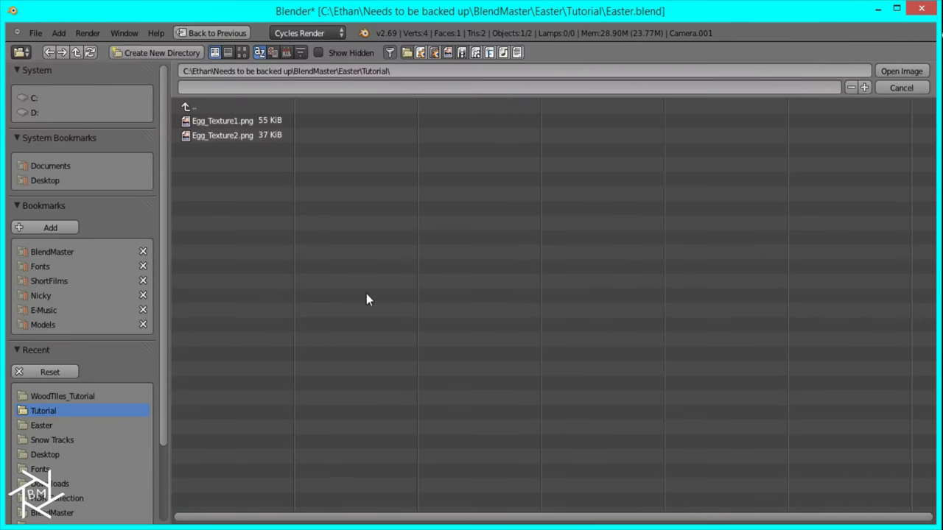
click(61, 501)
double_click(247, 486)
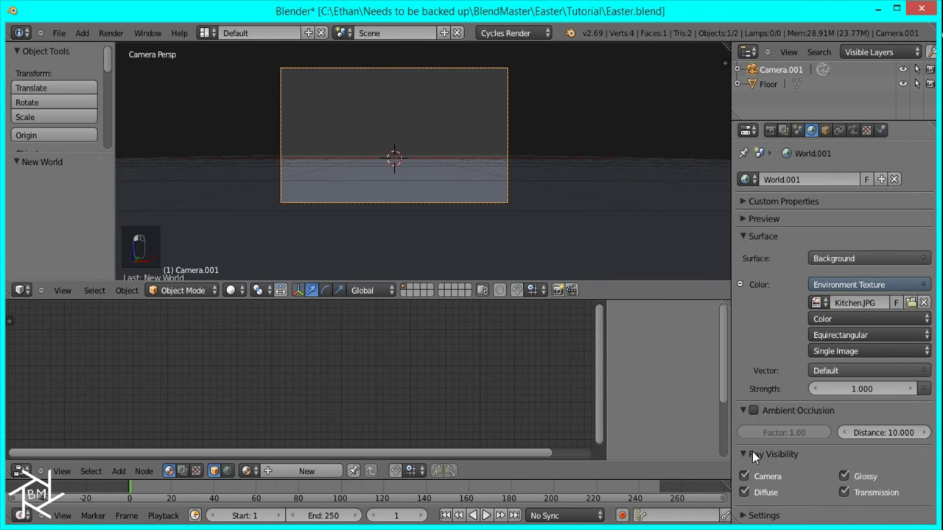
Step: Turn off the world's Camera ray visibility, make the render film transparent, and briefly preview the render
click(760, 476)
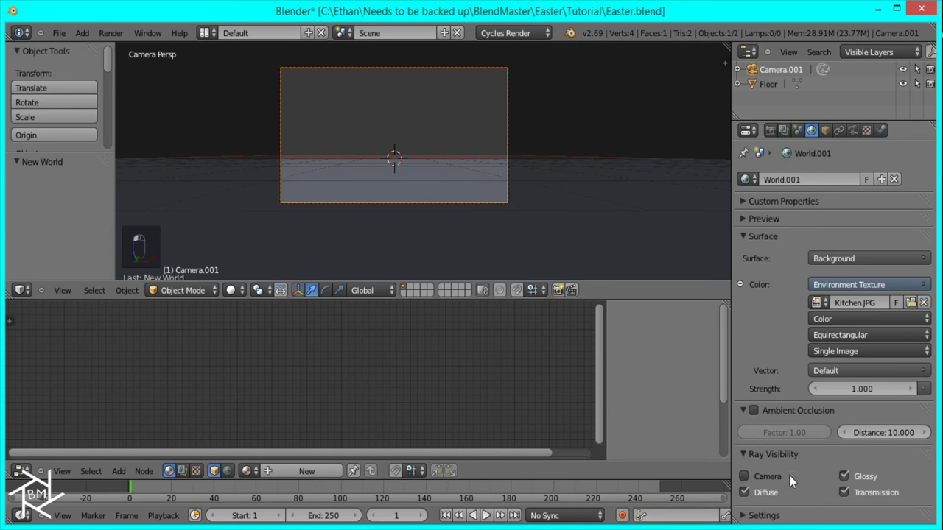
click(770, 131)
scroll(781, 323, down, 10)
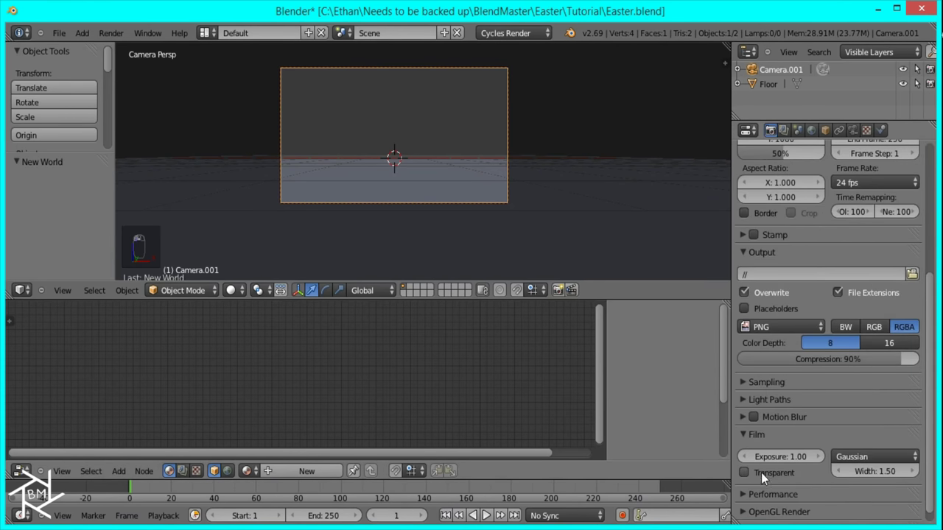
click(766, 473)
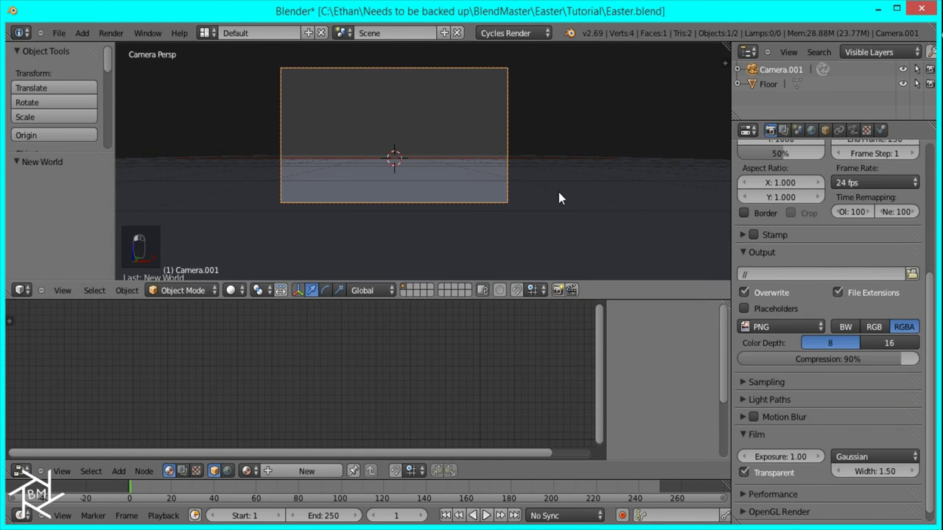
key(shift+z)
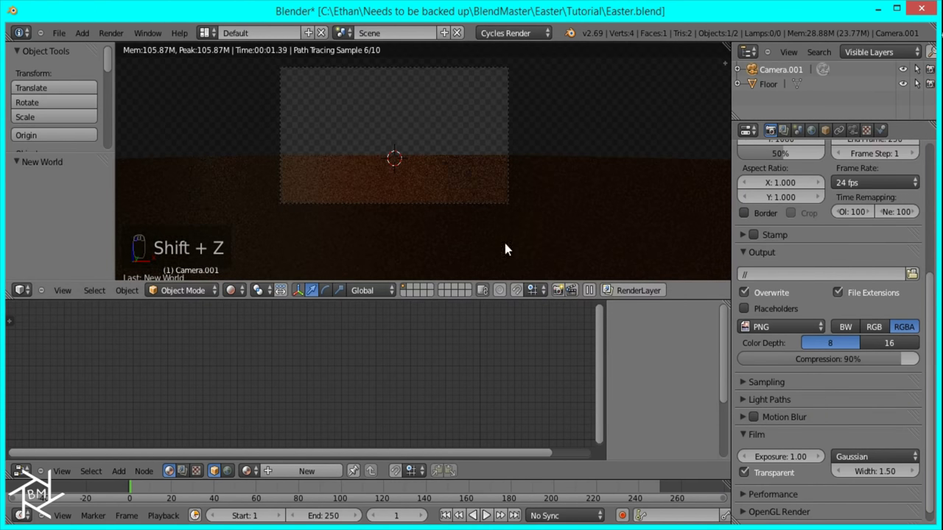
key(z)
Step: Select the floor in top view, and split the node editor to show WoodTiles2.png in a UV/Image Editor
right_click(442, 151)
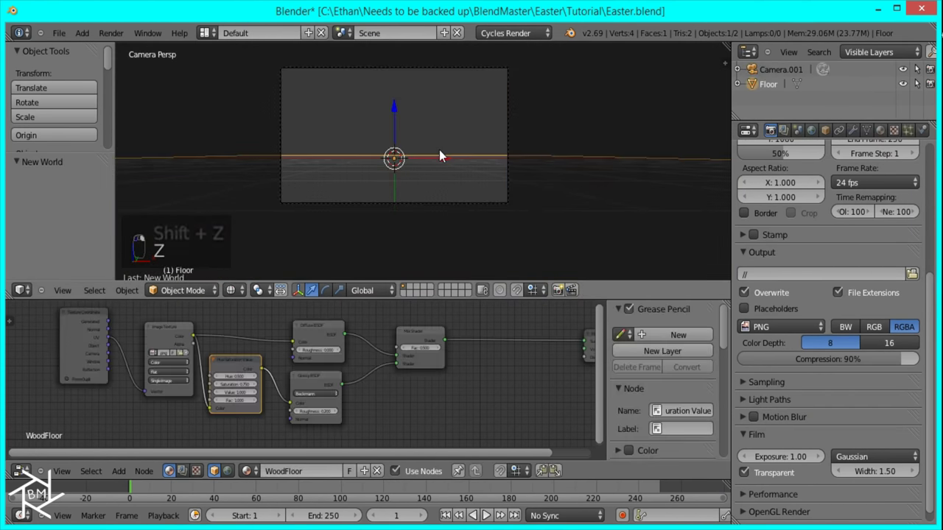
key(KP_7)
drag(10, 479, 240, 478)
click(19, 471)
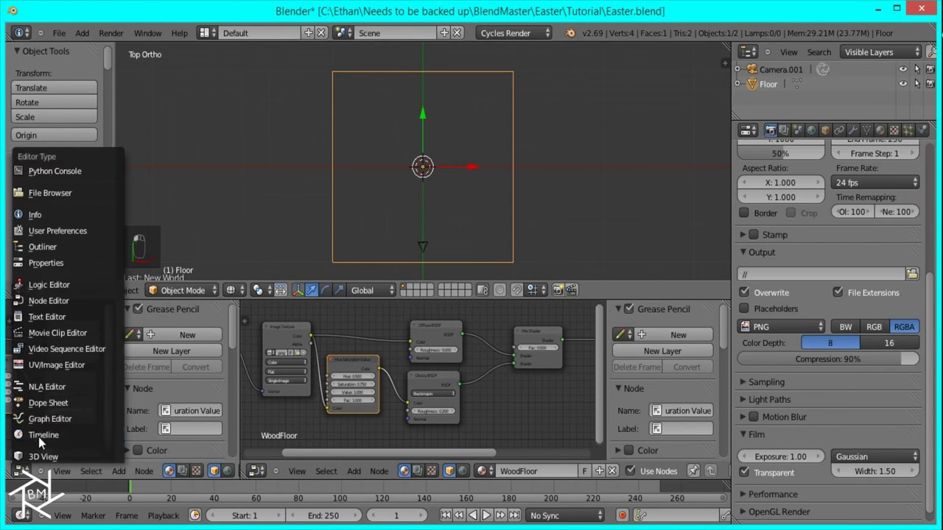
click(55, 364)
click(121, 472)
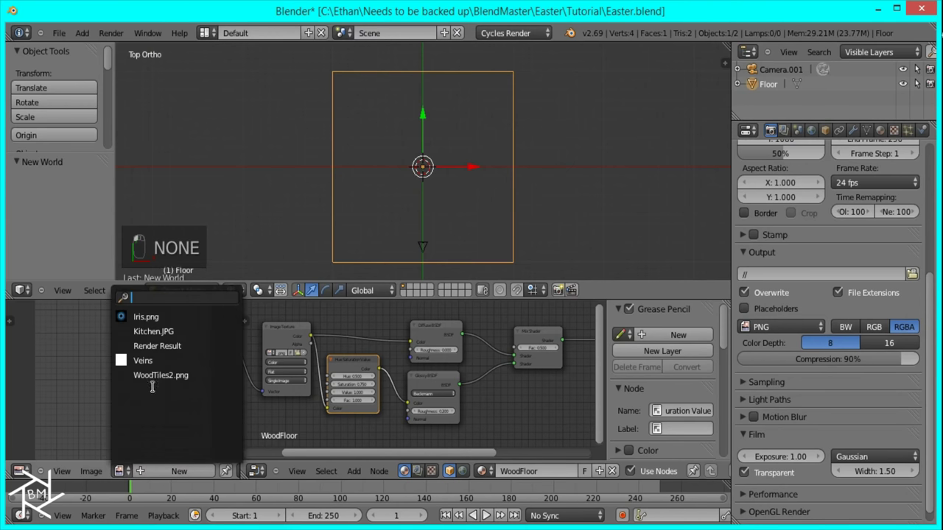
click(155, 381)
scroll(162, 381, up, 4)
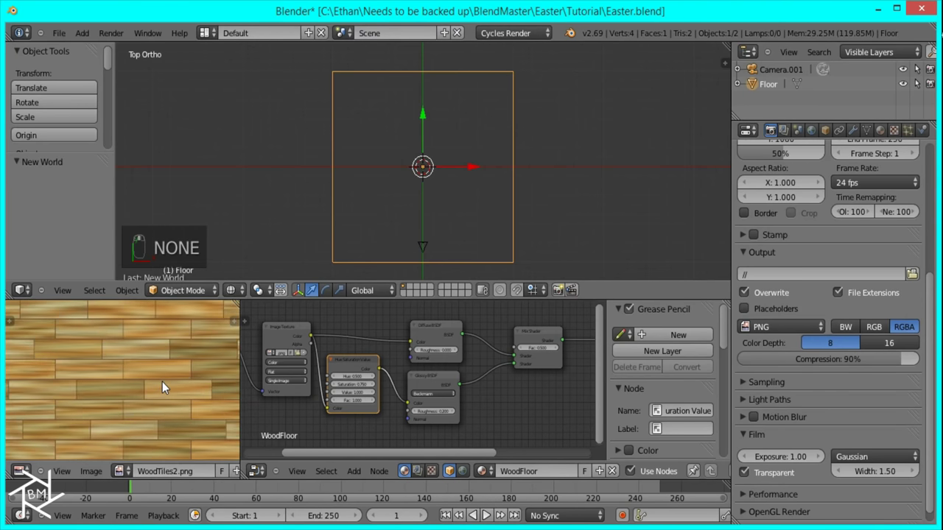
scroll(162, 382, down, 3)
Step: Unwrap the floor with Project From View in top view and scale its UVs by 100
key(Tab)
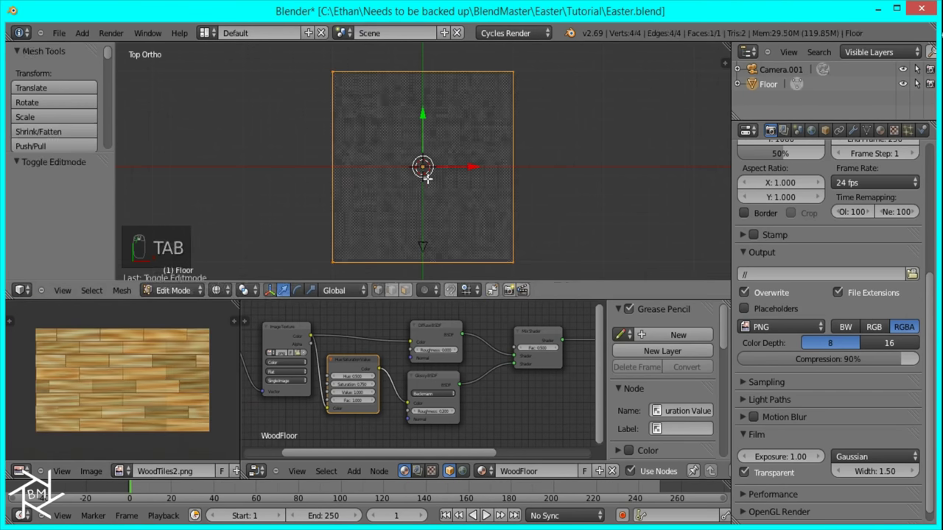
key(u)
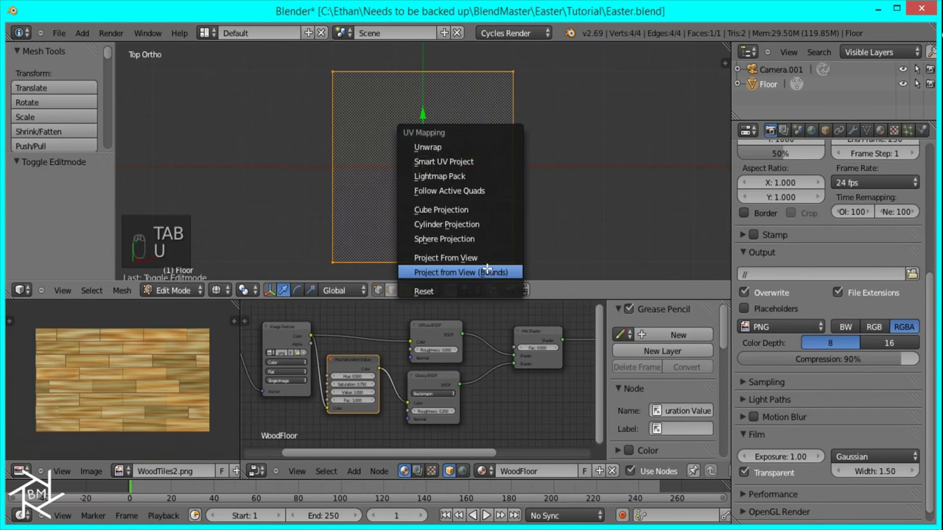
click(446, 258)
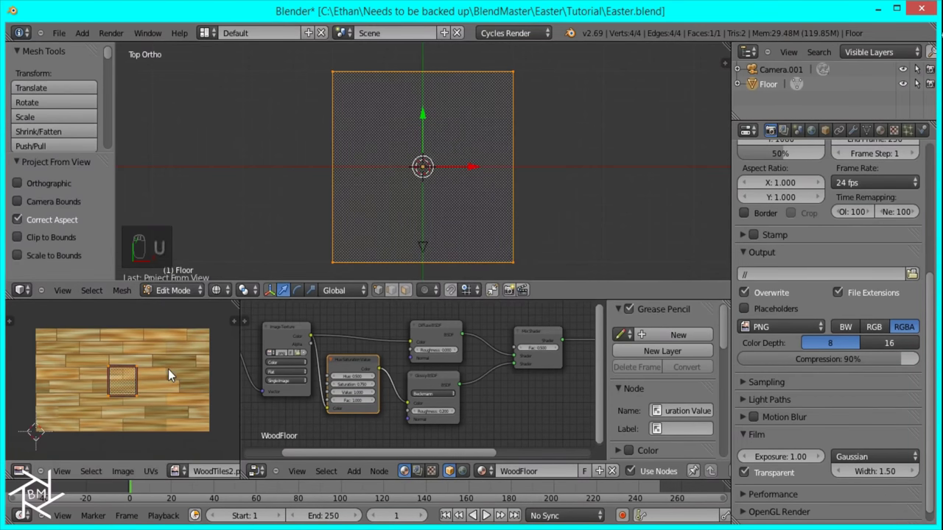
text(s100)
key(Return)
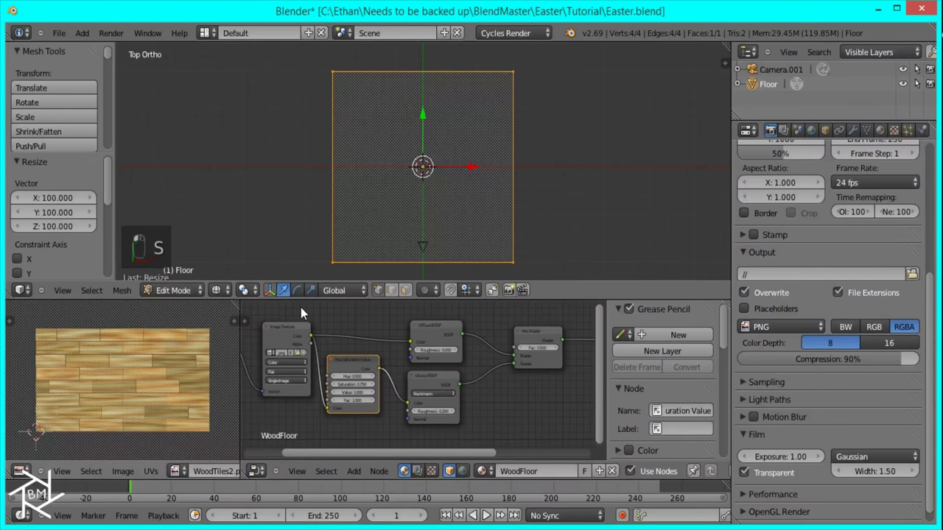
Step: Examine the floor's plank scale through the camera in Texture shading and in the rendered preview
key(KP_0)
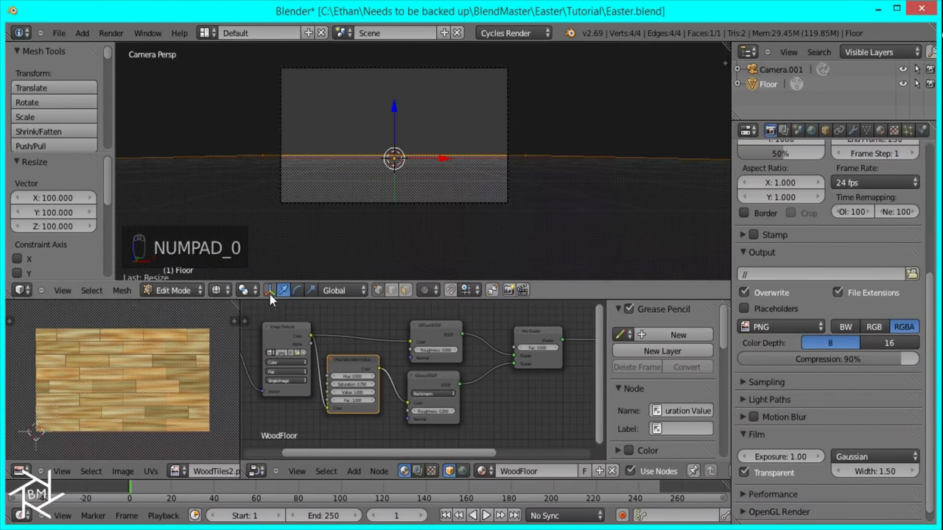
click(183, 292)
click(219, 292)
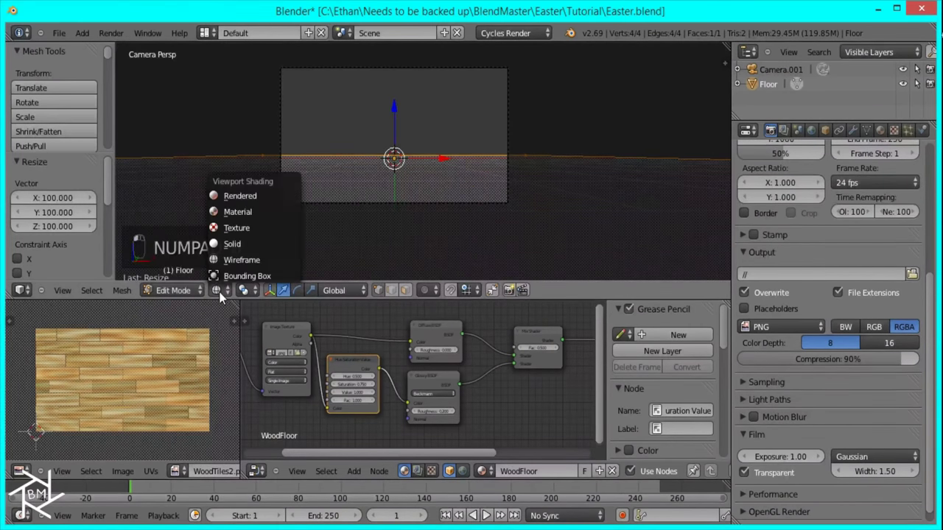
click(243, 227)
scroll(393, 232, up, 4)
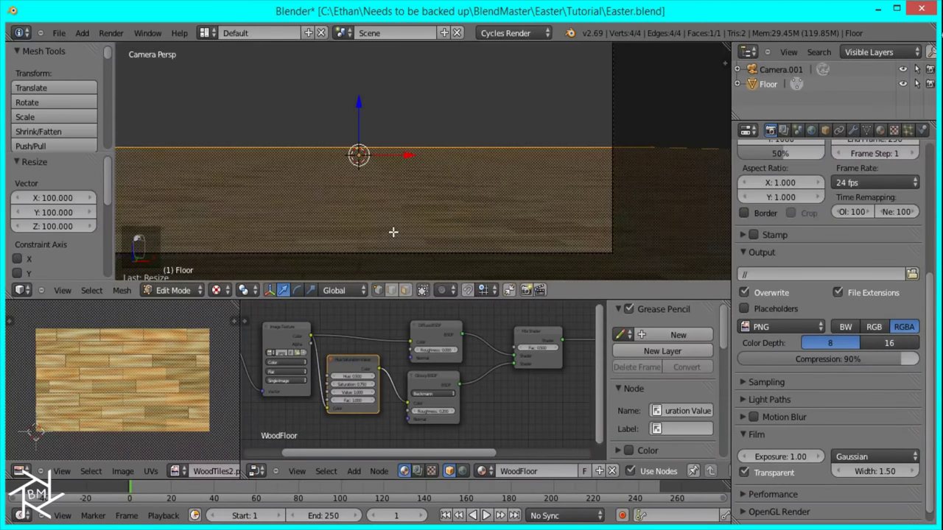
key(z)
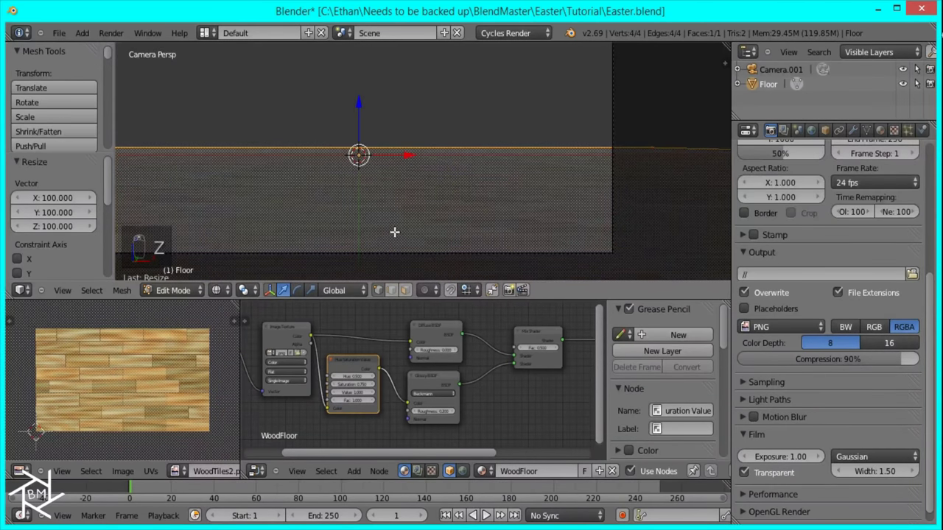
key(Tab)
key(shift+z)
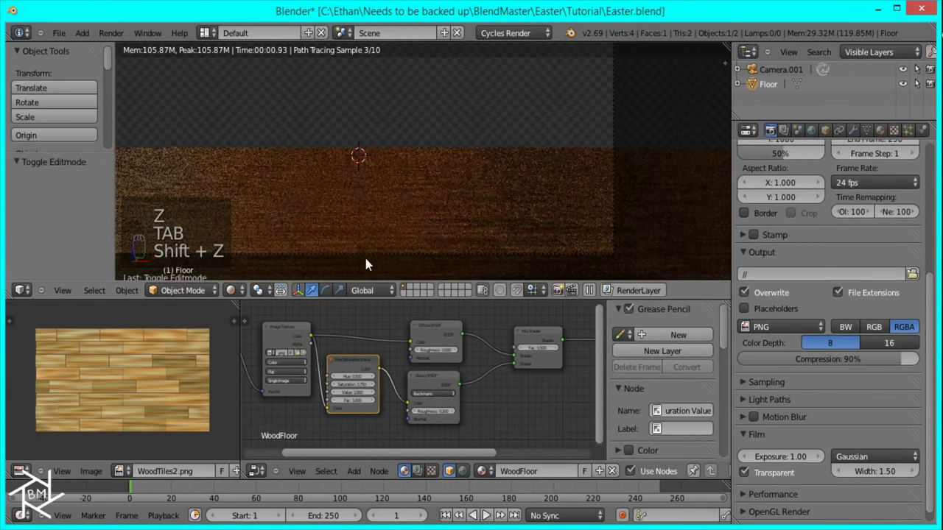
scroll(464, 241, up, 2)
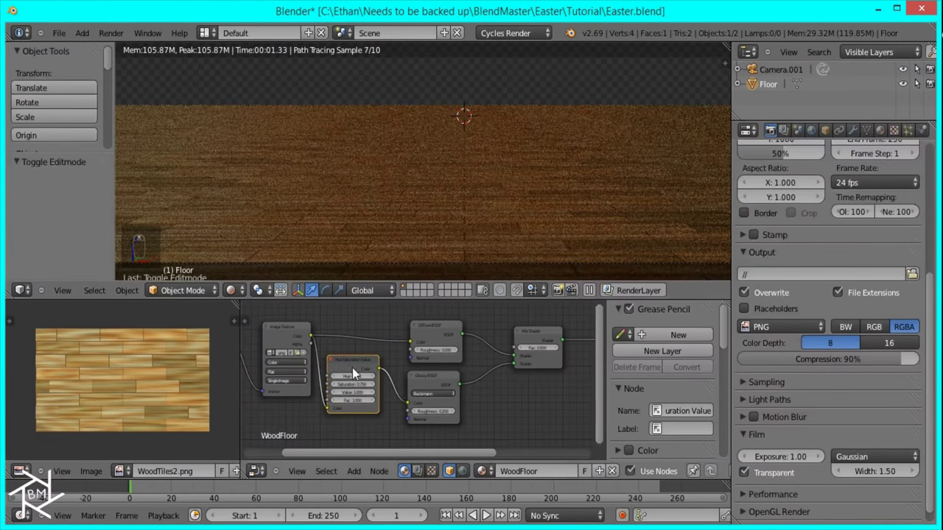
Step: Move the Texture Coordinate and Image Texture nodes away from the Hue Saturation Value node to make room
middle_drag(300, 369, 490, 362)
shift+click(479, 322)
key(g)
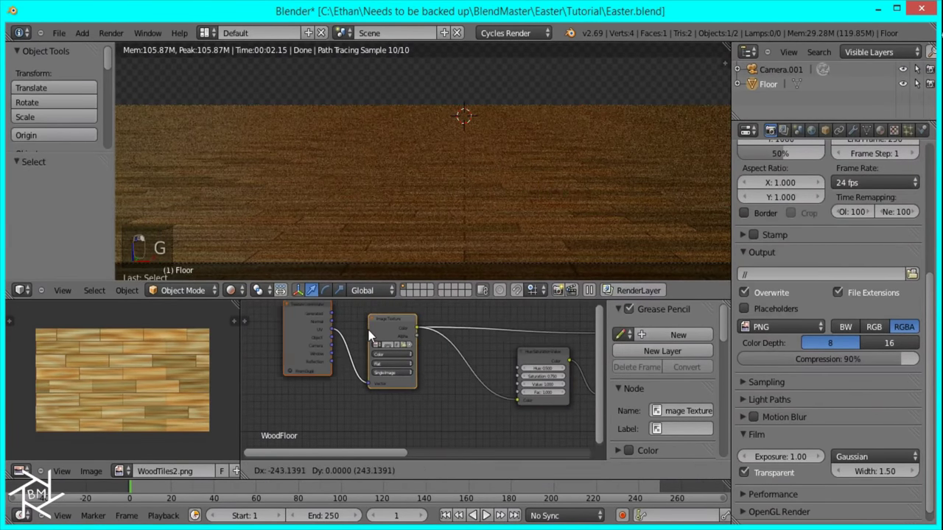
click(322, 324)
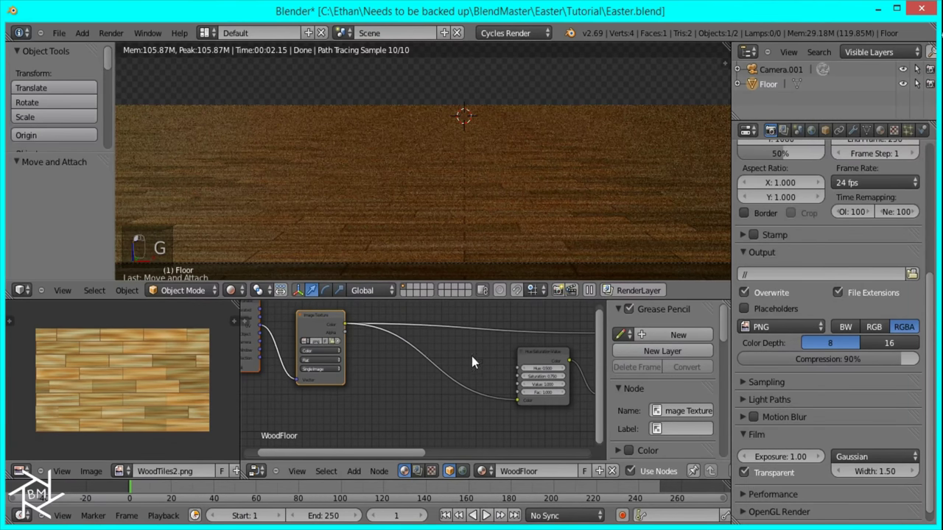
Step: Add a plane at the scene origin and rotate it -45° in right view
ctrl+scroll(472, 356, down, 4)
scroll(558, 186, down, 2)
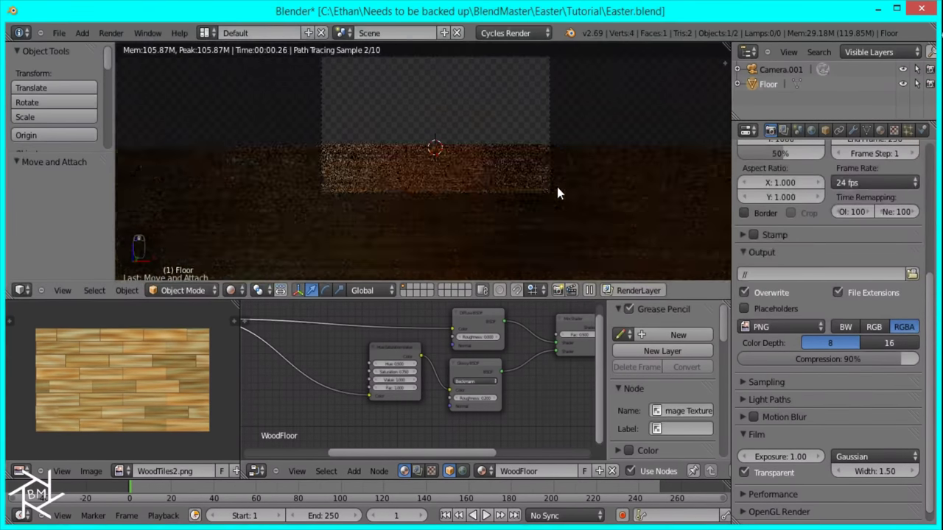
key(z)
key(shift+a)
mouse_move(445, 52)
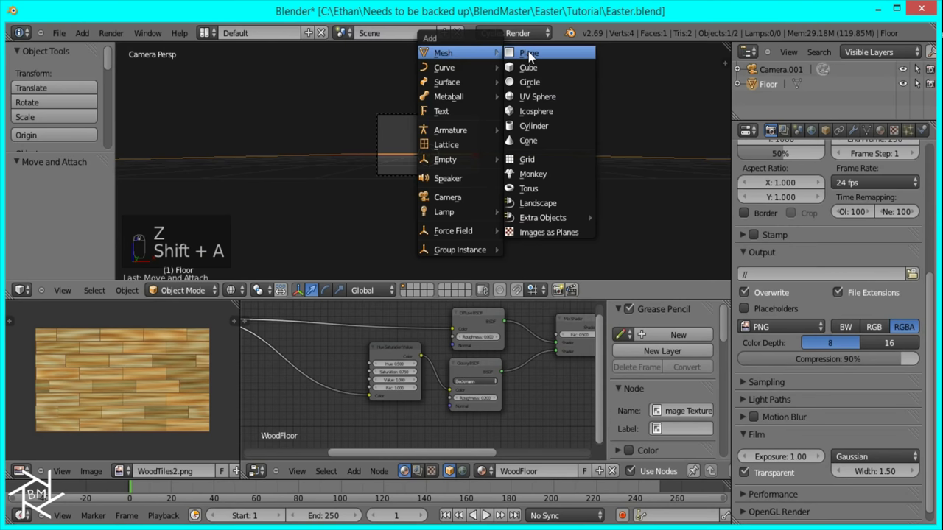
click(529, 53)
key(KP_3)
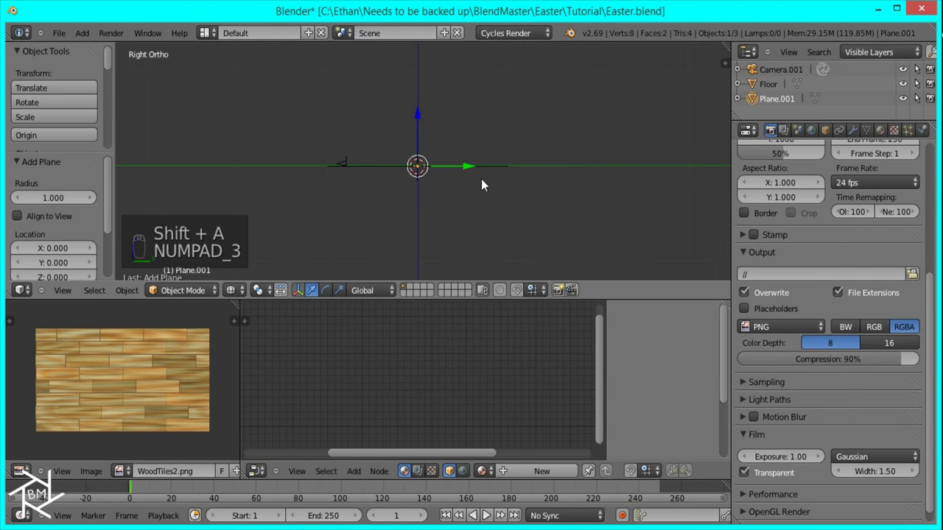
text(r45)
text(-45)
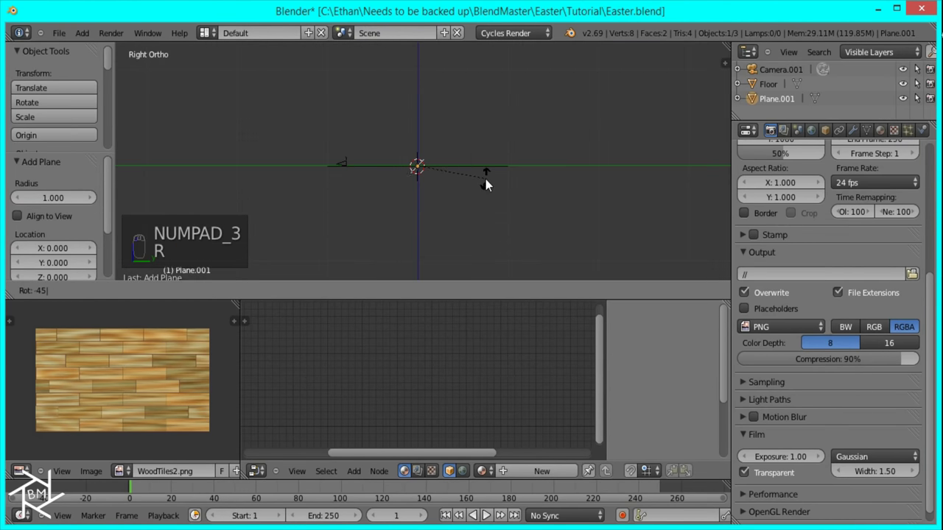
key(Return)
Step: Rotate the new plane about 27° in top view and scale it by 5
key(KP_7)
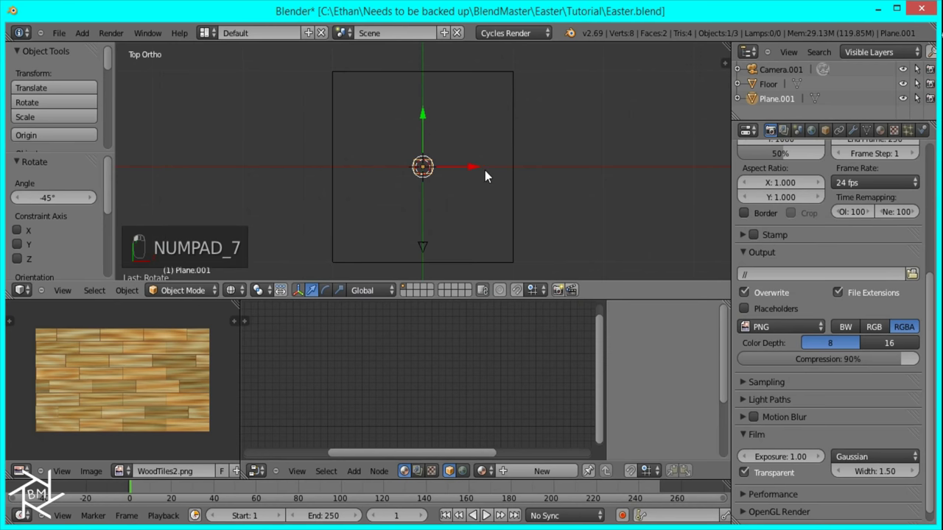
key(r)
click(509, 221)
text(s)
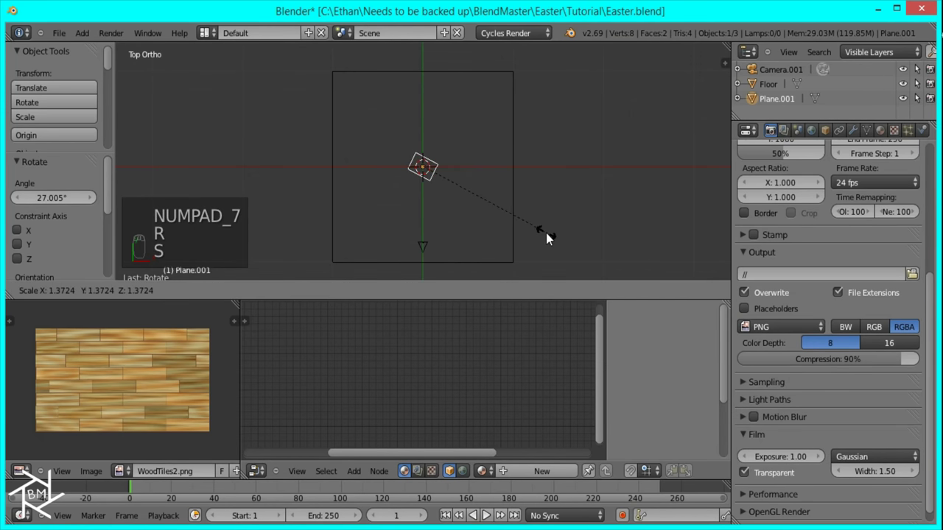
text(5)
key(Return)
key(KP_3)
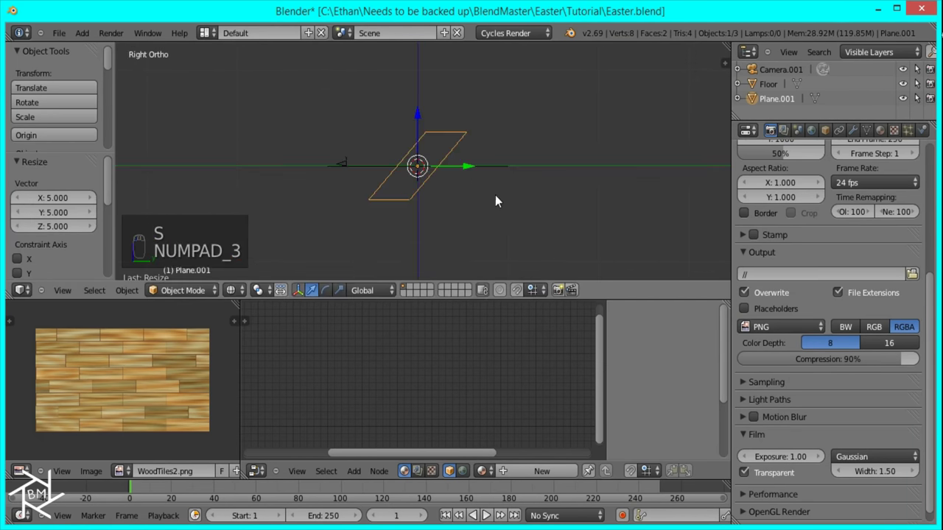
Step: Move the plane about -6.8 in Y and 4.7 in Z, shift it toward negative X, and rotate it about 20° in top view
key(g)
click(397, 157)
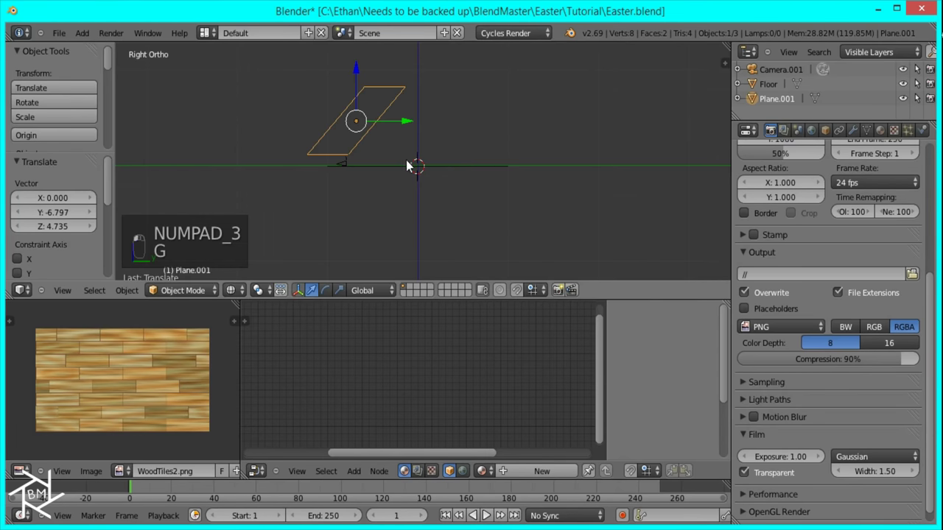
key(KP_7)
key(g)
key(r)
click(495, 210)
Step: Duplicate the plane to the positive X side, rotate the copy about -90°, shrink it and shift it about 1.2 in Y
key(shift+d)
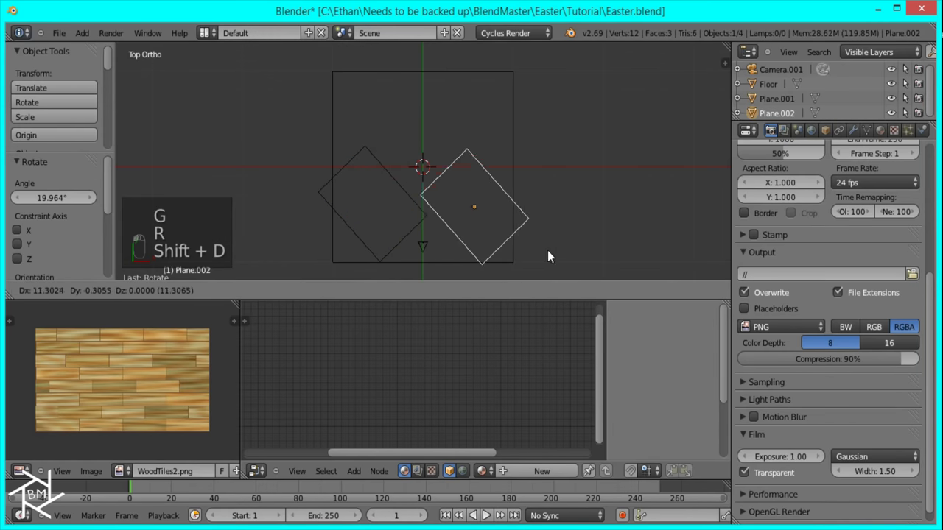
click(544, 255)
key(r)
click(525, 114)
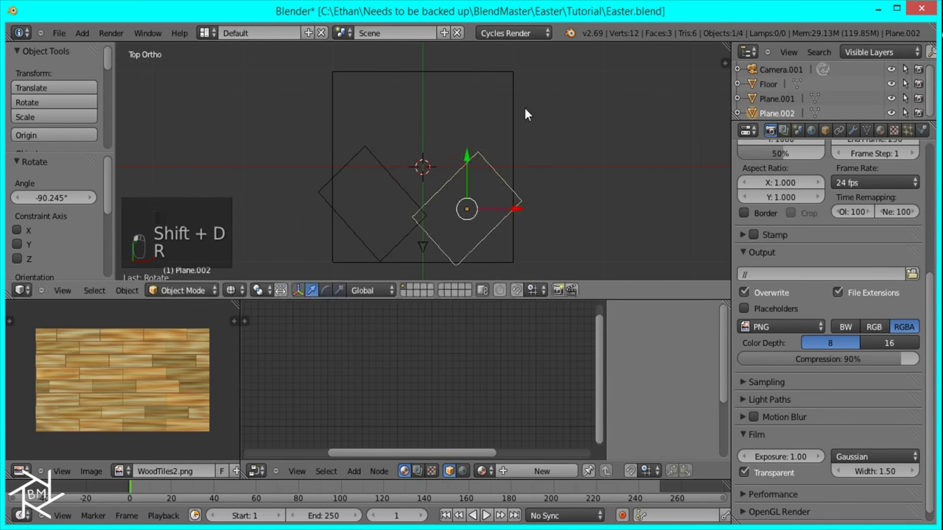
key(s)
click(508, 164)
key(g)
click(503, 151)
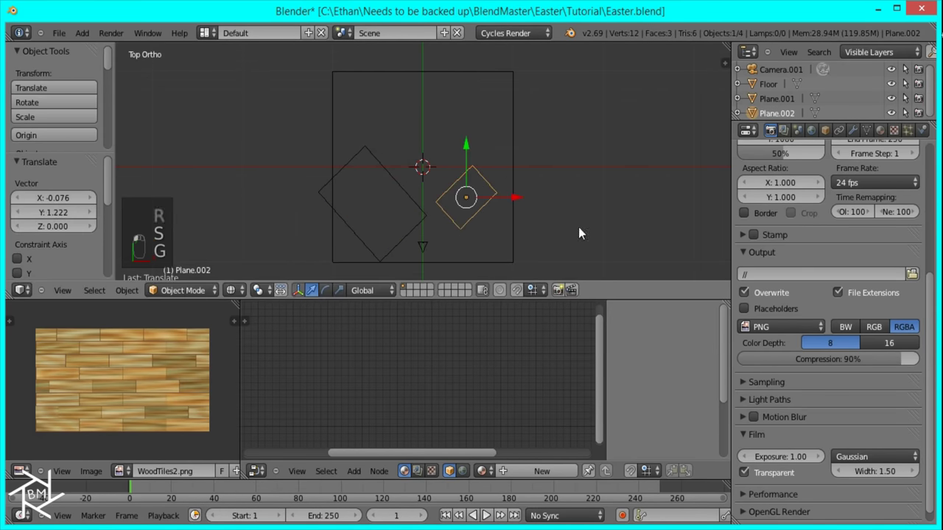
Step: Give the smaller plane a new material named Light with a white Emission surface at strength 2.5
click(880, 131)
click(792, 210)
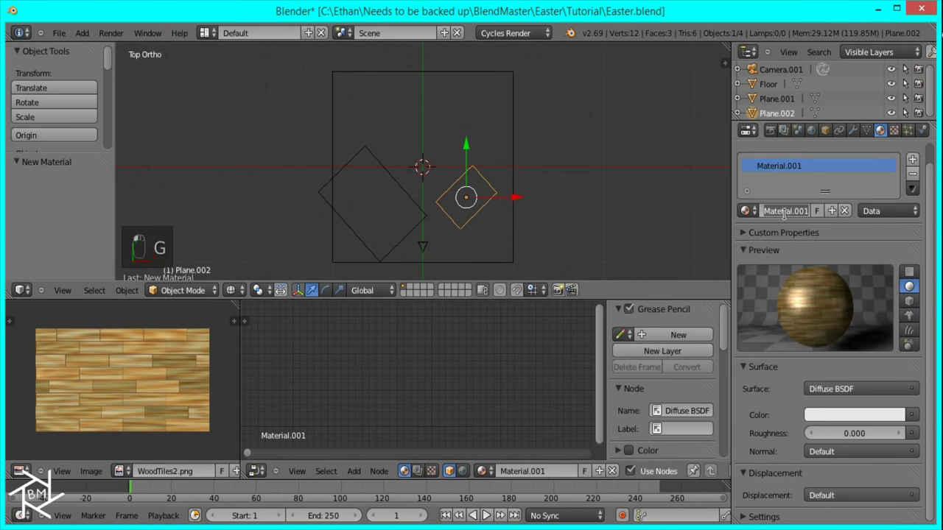
key(Return)
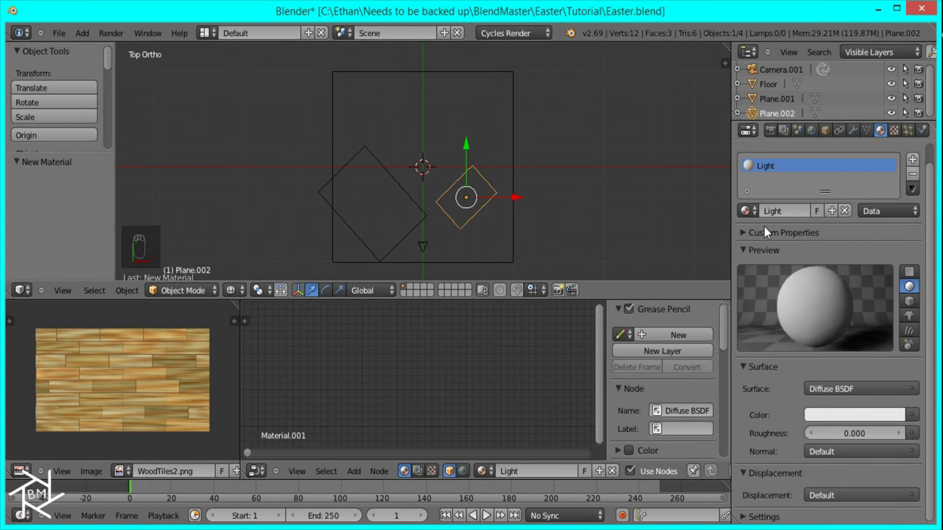
click(811, 387)
click(750, 341)
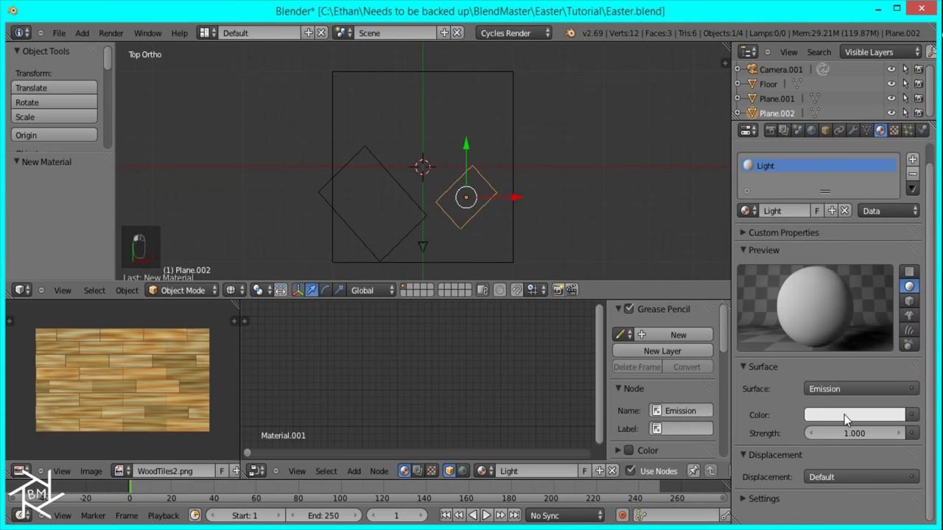
click(844, 415)
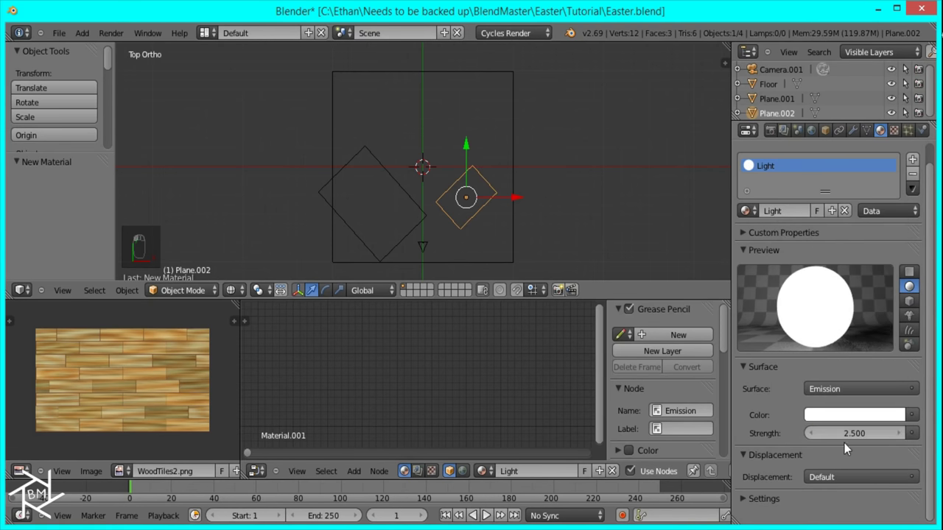
Step: Assign the Light material to the larger plane, and rename the larger plane Light1 and the smaller one Light2
right_click(417, 219)
click(744, 211)
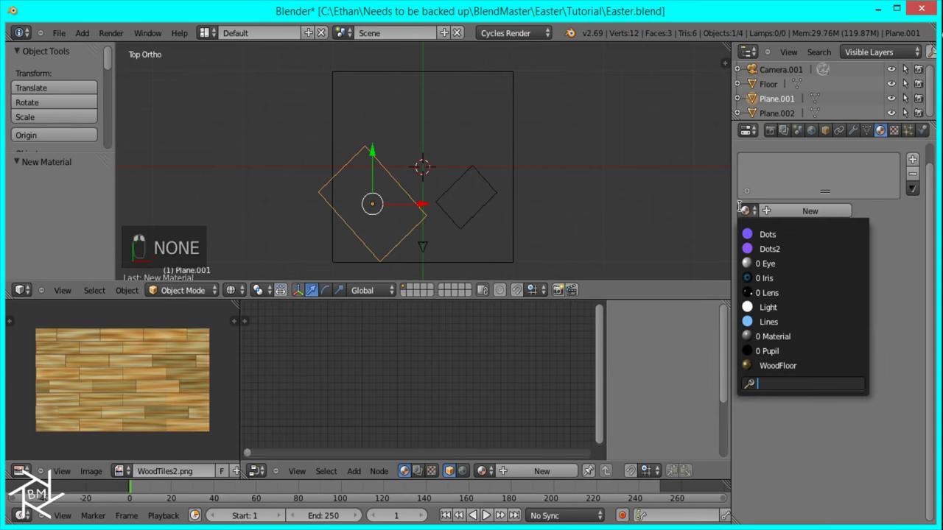
click(768, 307)
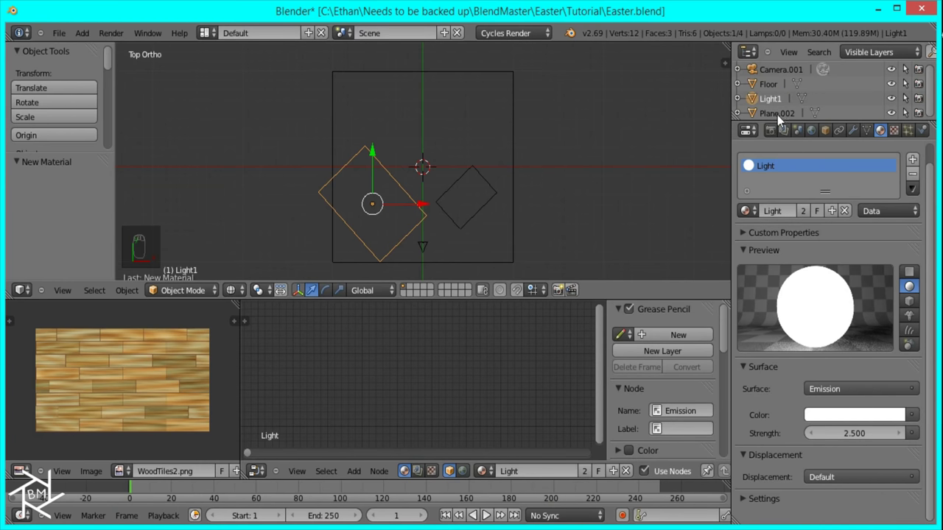
double_click(778, 114)
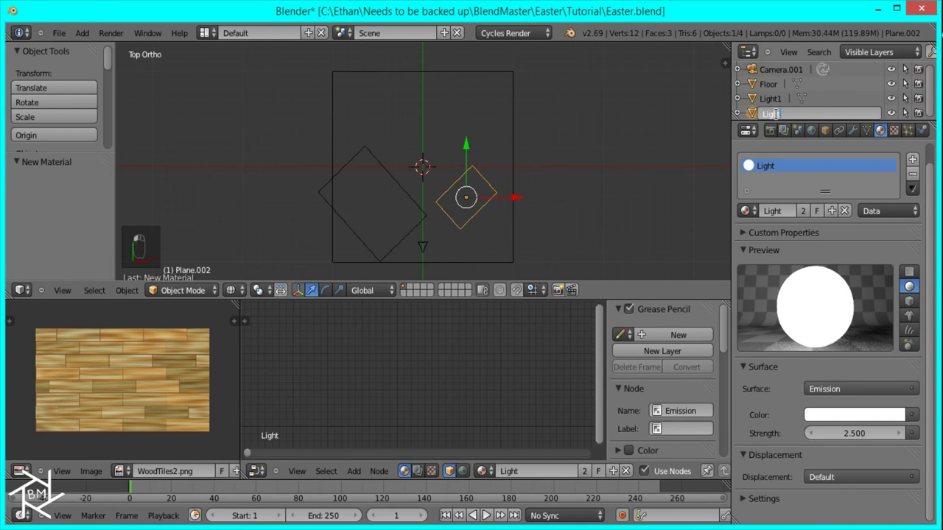
Step: Check the floor's new lighting through the camera in the rendered preview
key(KP_0)
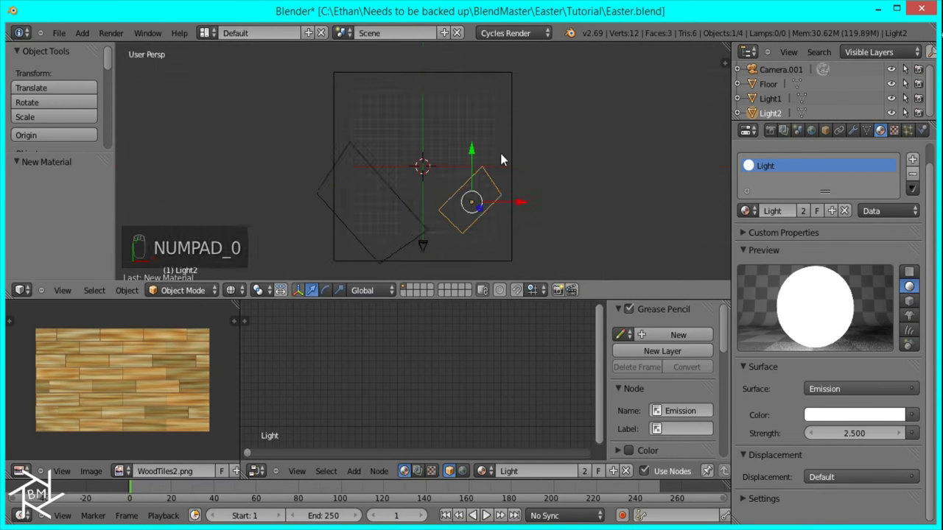
key(shift+z)
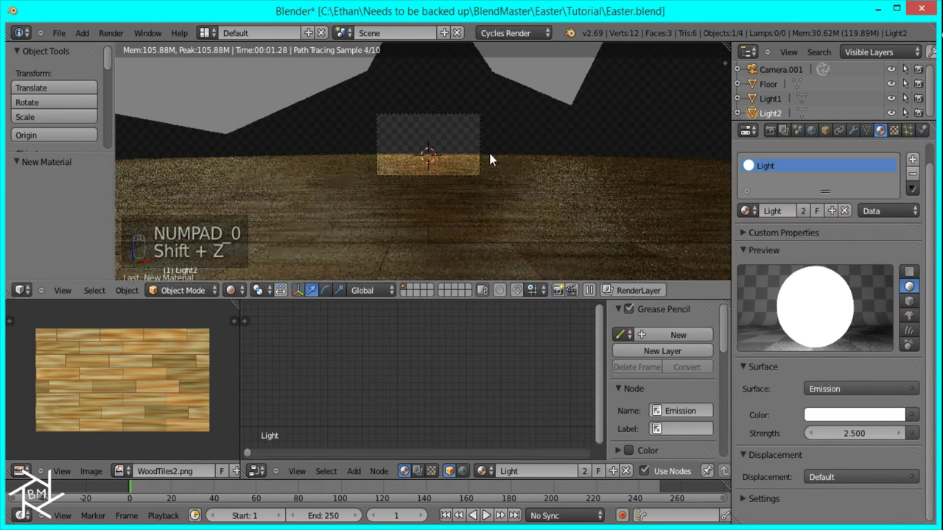
scroll(515, 226, up, 3)
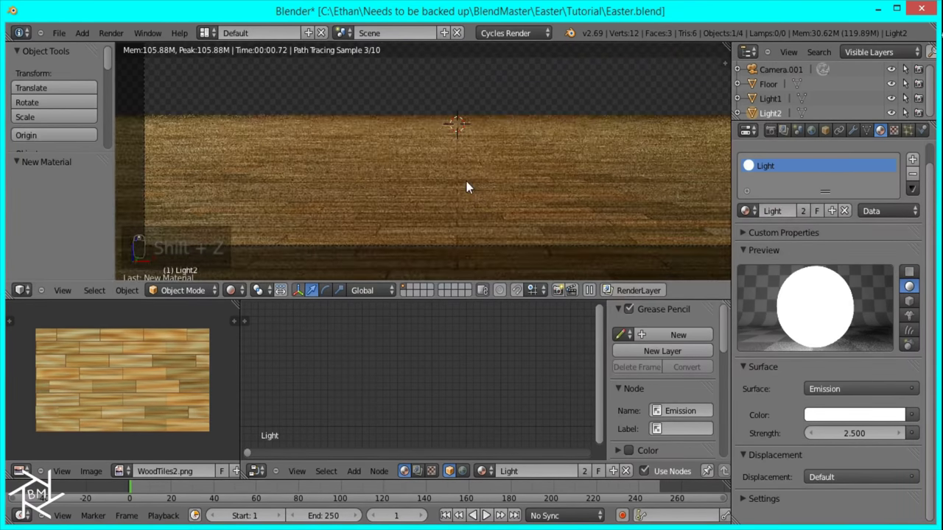
Step: Select the Floor and add an Emission shader node above the Mix Shader in its WoodFloor material
click(770, 84)
scroll(492, 372, up, 2)
scroll(487, 373, down, 2)
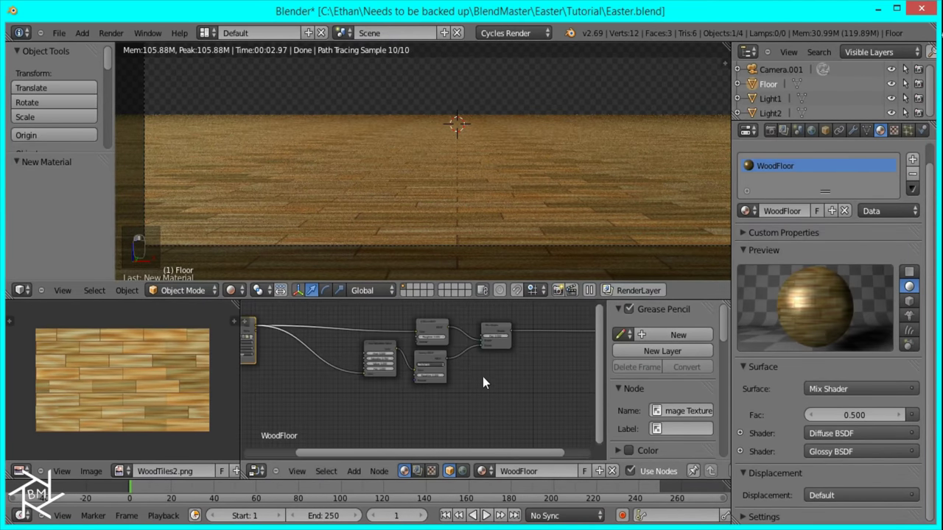
middle_drag(493, 356, 415, 380)
key(shift+a)
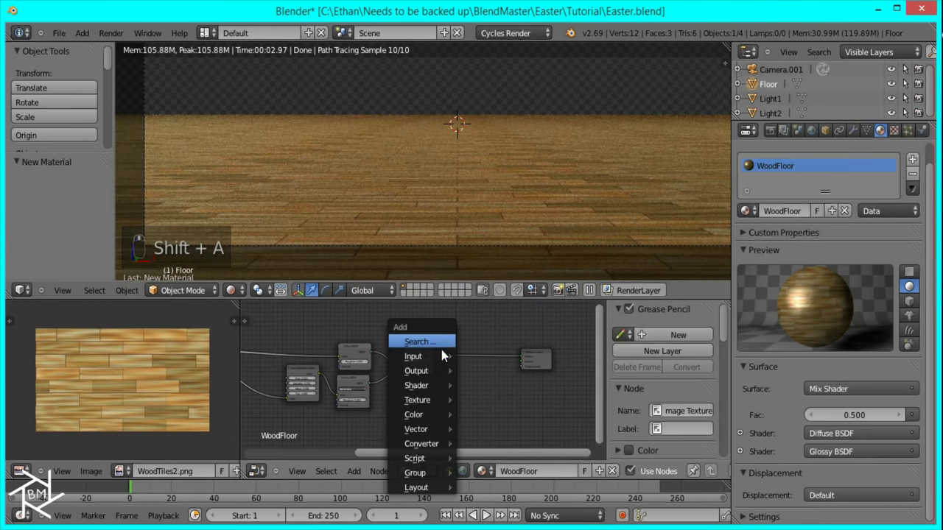
mouse_move(425, 404)
mouse_move(416, 385)
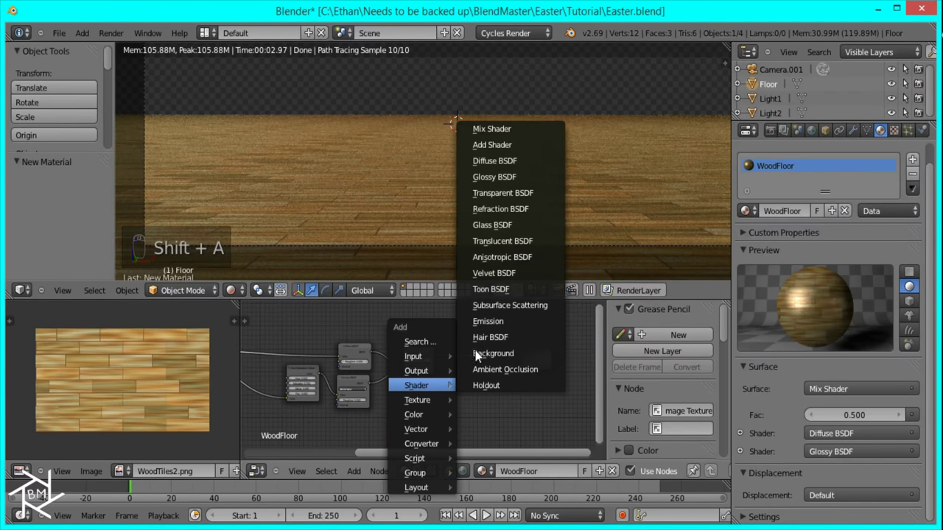
click(481, 321)
click(405, 316)
middle_drag(407, 319, 489, 341)
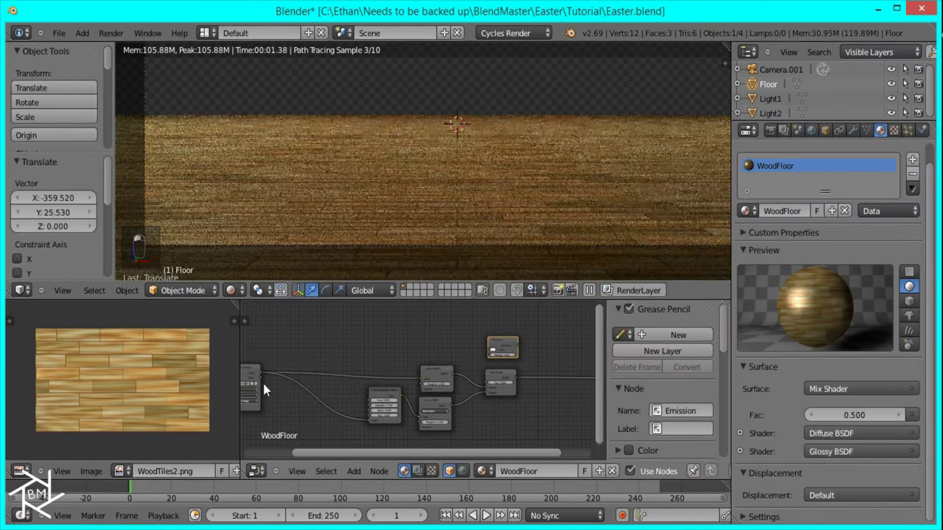
Step: Link the Image Texture color through the Emission node to the Material Output, and move the Emission node below the Mix Shader
drag(480, 356, 489, 349)
middle_drag(489, 350, 425, 350)
drag(455, 346, 546, 392)
middle_drag(467, 419, 546, 402)
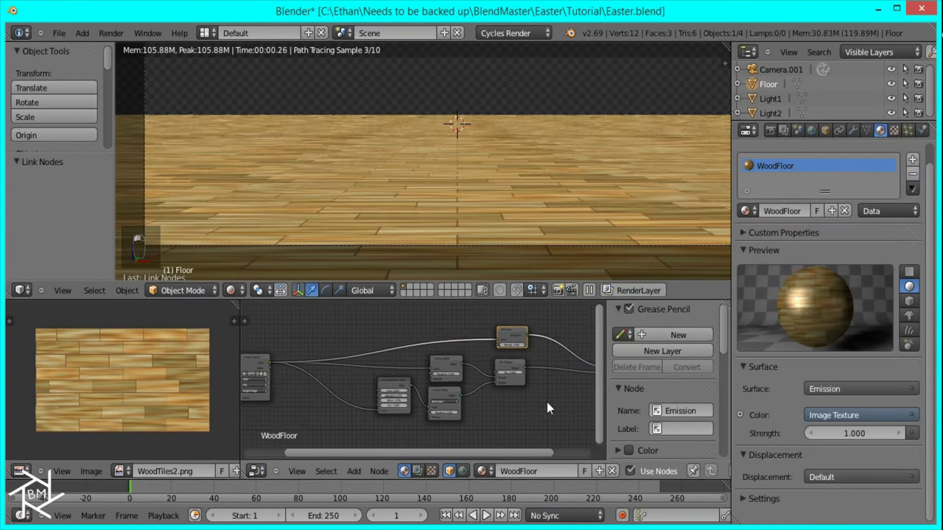
key(g)
click(510, 407)
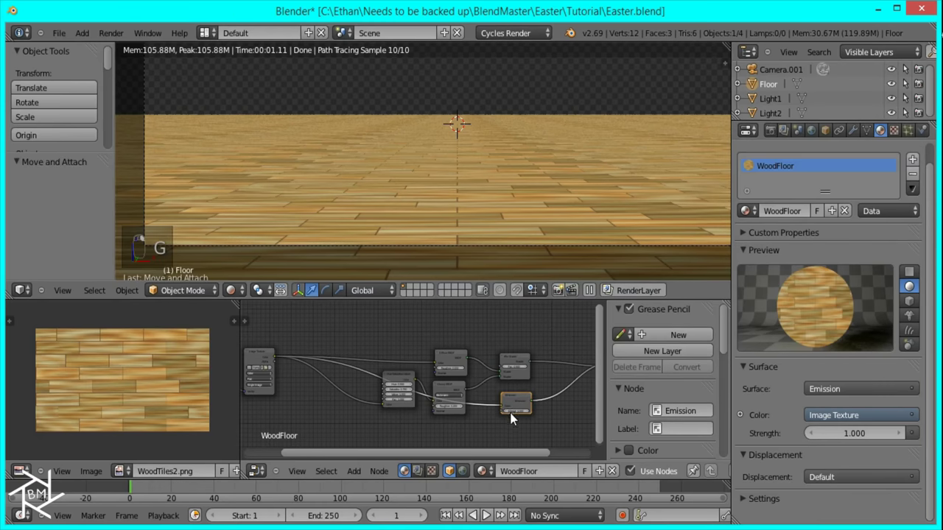
Step: Insert a ColorRamp node between the Image Texture and Emission nodes and place it below the other nodes
middle_drag(475, 411, 517, 372)
key(shift+a)
mouse_move(442, 450)
click(508, 320)
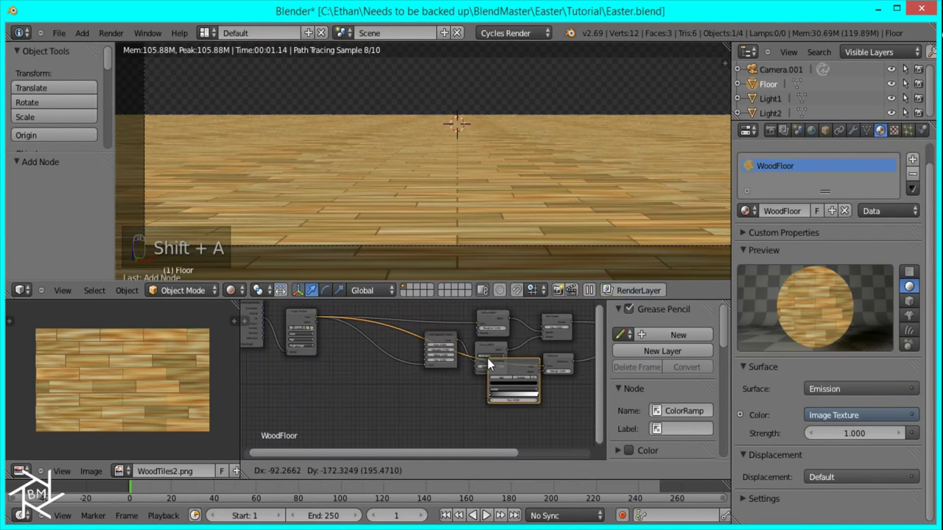
click(512, 364)
key(g)
click(466, 398)
scroll(485, 350, up, 5)
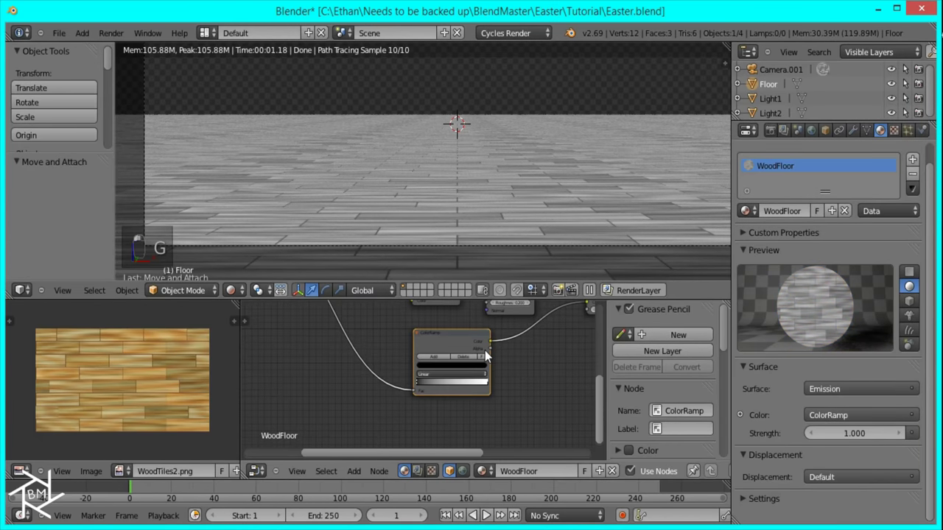
Step: Move the ColorRamp's black and white stops close together left of the middle for a sharp black-and-white contrast
middle_drag(436, 404, 380, 400)
drag(363, 392, 429, 397)
scroll(571, 398, up, 2)
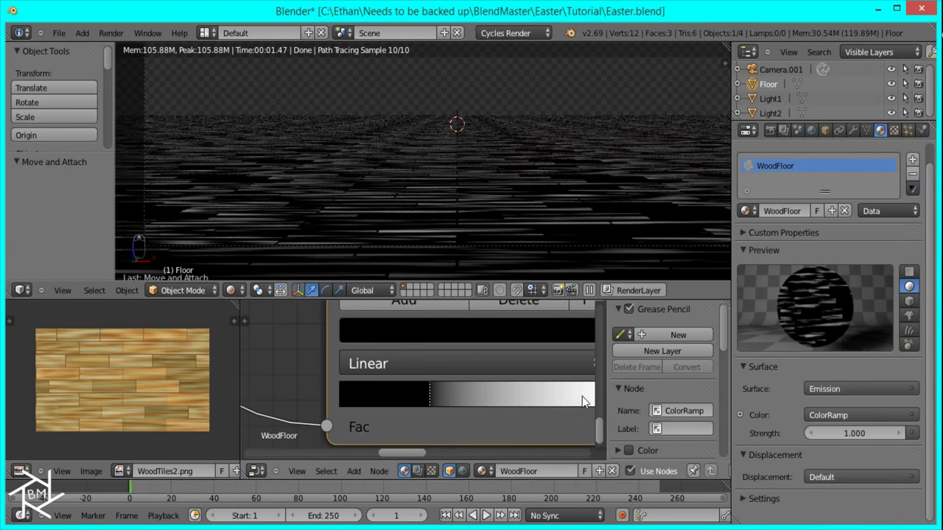
drag(561, 402, 401, 401)
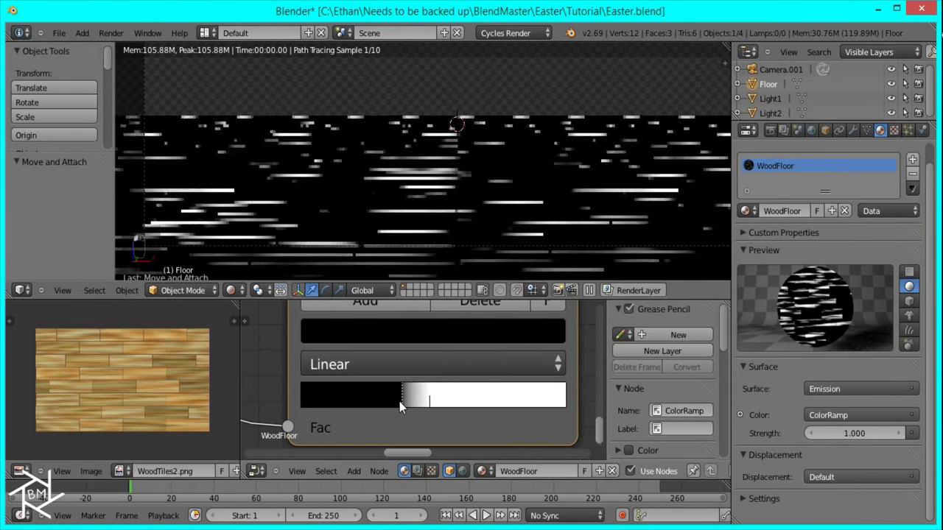
click(430, 404)
scroll(467, 393, down, 3)
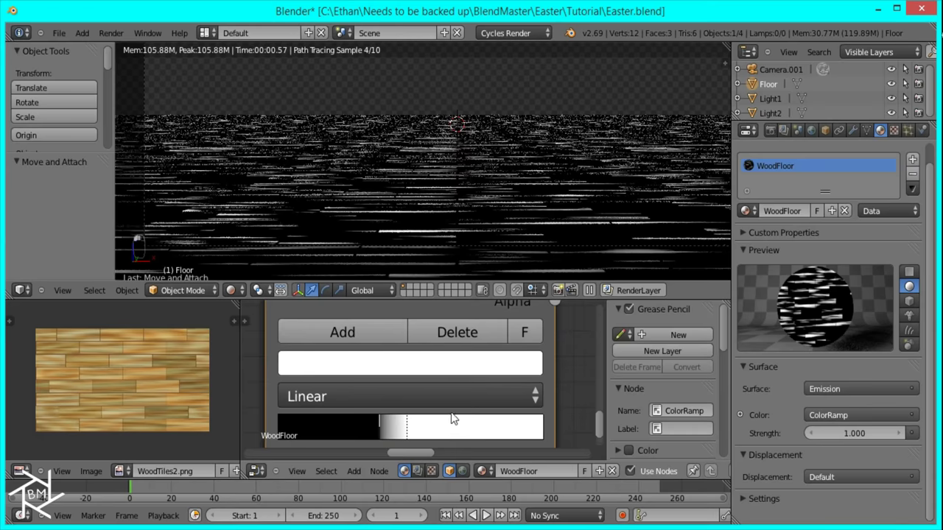
Step: Add two stops between the ColorRamp's black and white ones, brightening the first and setting the second to black
click(372, 349)
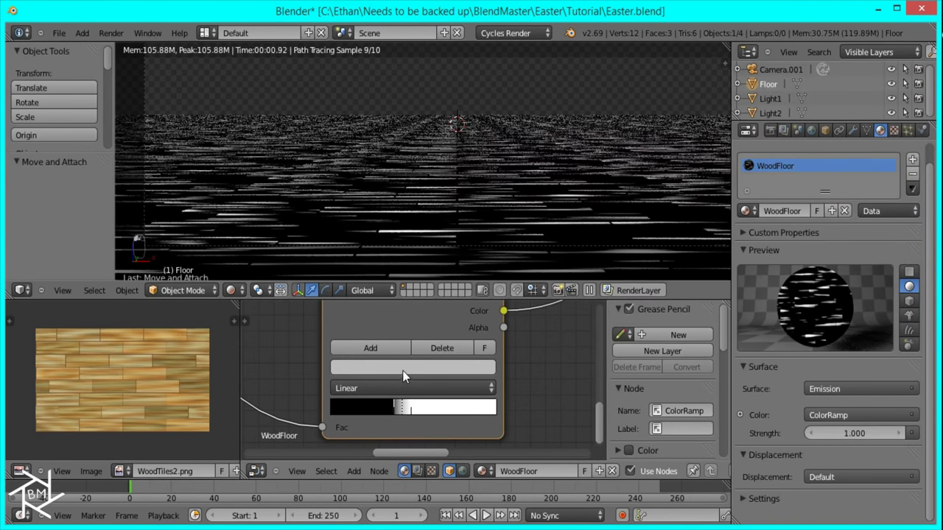
click(402, 369)
drag(462, 209, 461, 142)
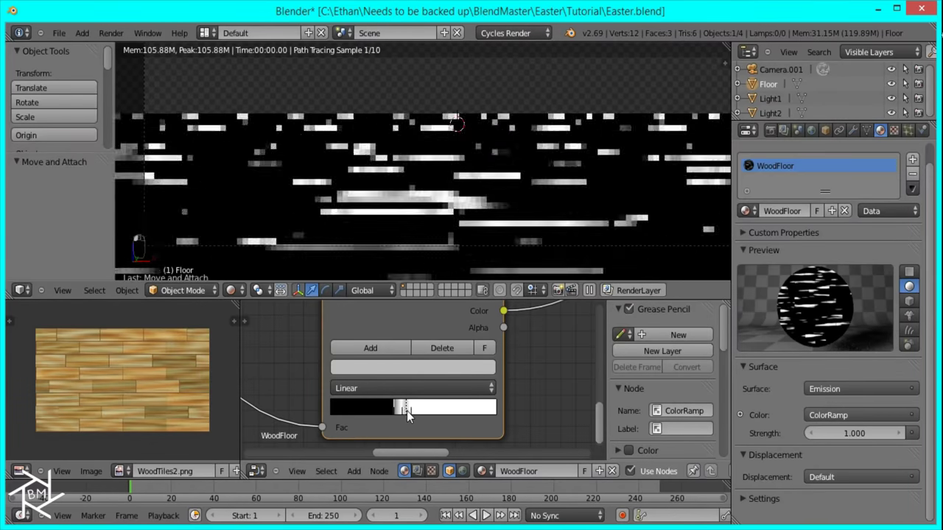
click(411, 368)
drag(462, 221, 458, 279)
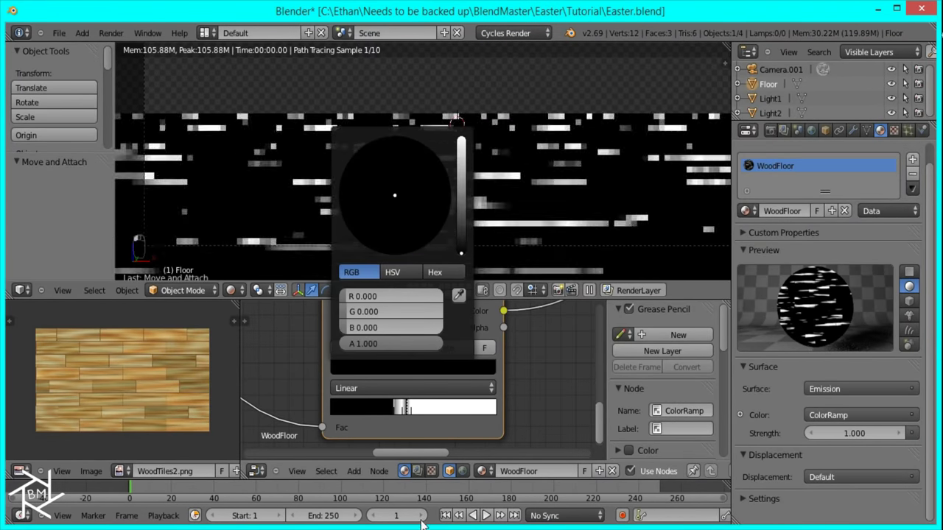
Step: Narrow the spacing of the ColorRamp's stops, checking the floor's streaks up close in top view before returning to the camera view
scroll(562, 442, up, 2)
scroll(435, 394, up, 1)
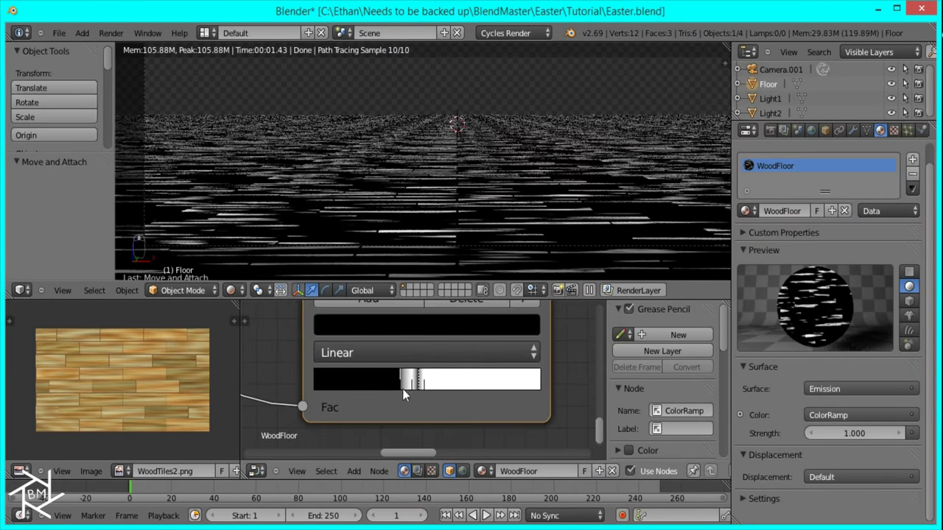
click(409, 384)
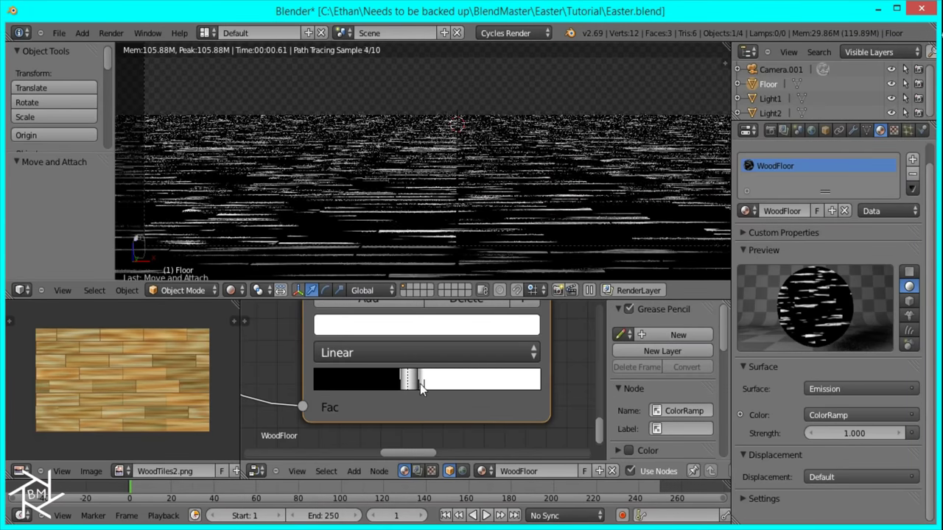
click(420, 384)
key(KP_7)
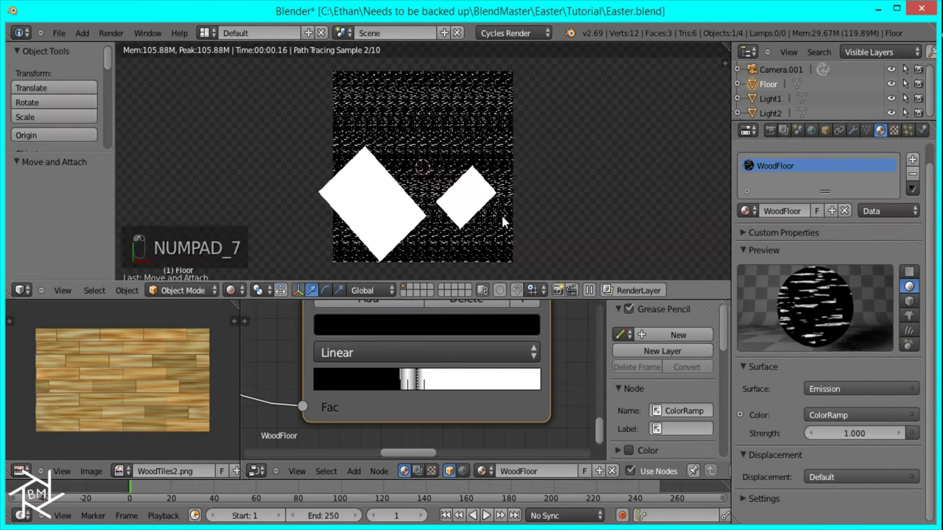
scroll(486, 228, up, 6)
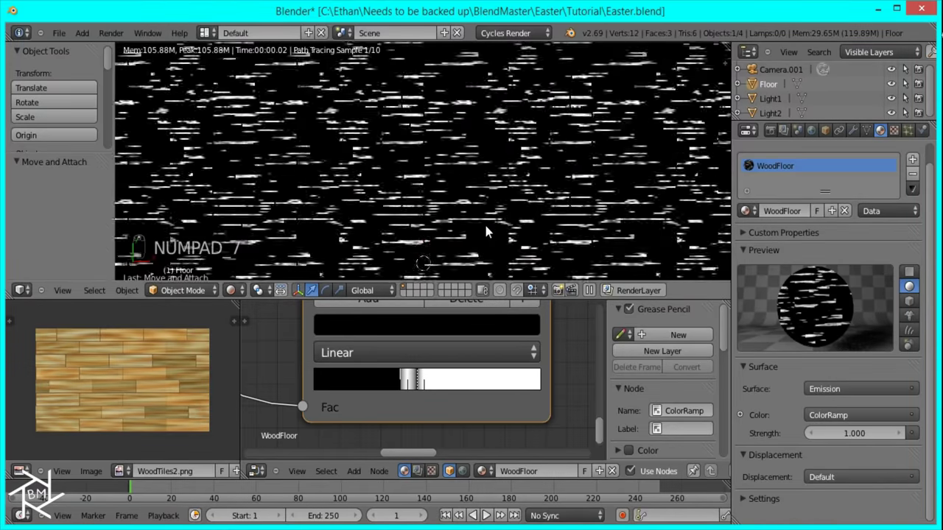
scroll(469, 221, up, 3)
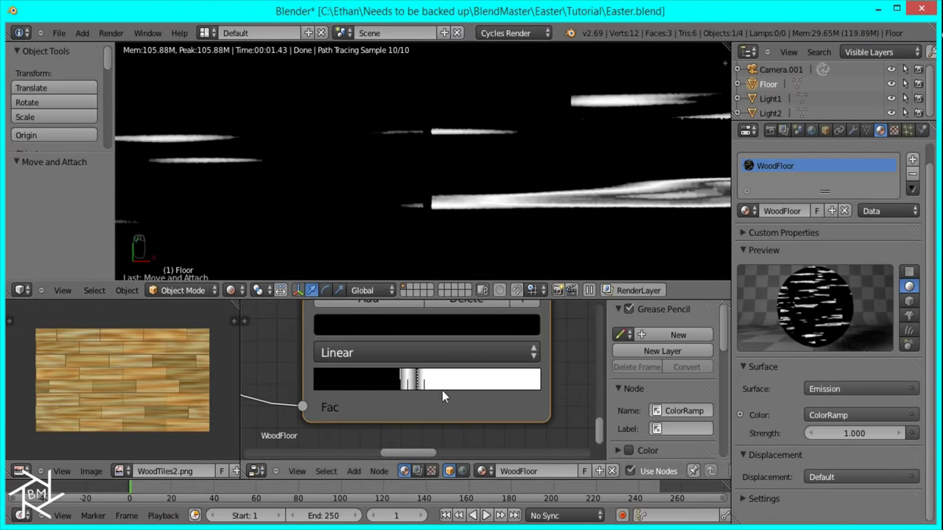
mouse_move(407, 382)
mouse_down()
mouse_move(418, 382)
mouse_move(398, 382)
mouse_move(419, 383)
mouse_up()
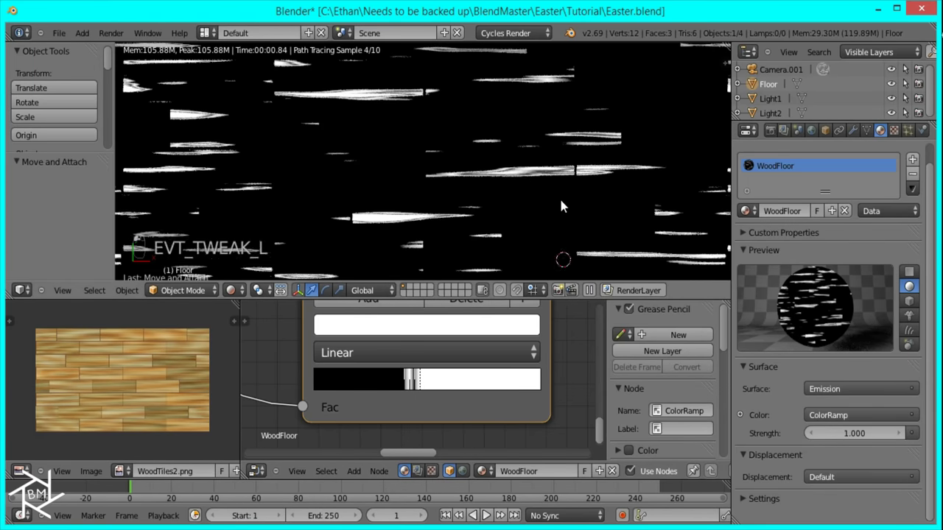
key(KP_0)
Step: Insert a MixRGB node between the ColorRamp and Emission nodes
scroll(501, 376, down, 4)
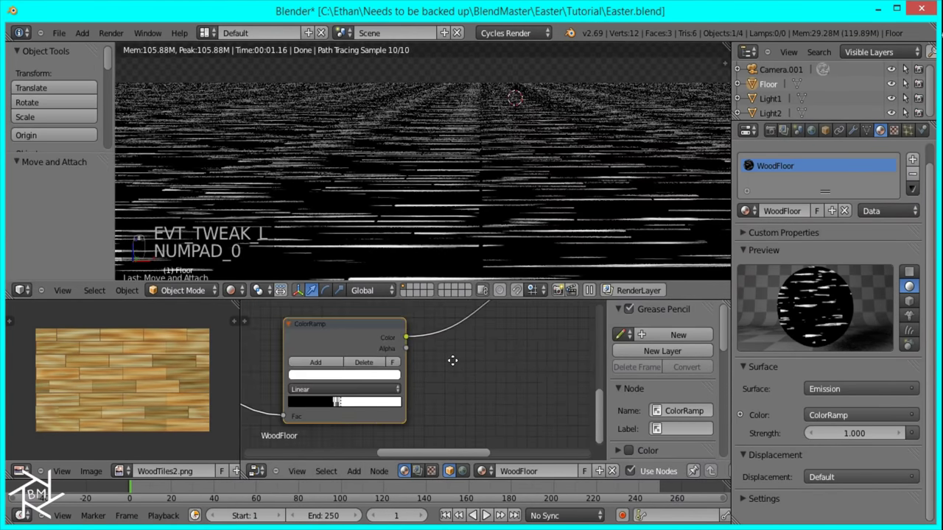
key(shift+a)
mouse_move(401, 337)
click(467, 336)
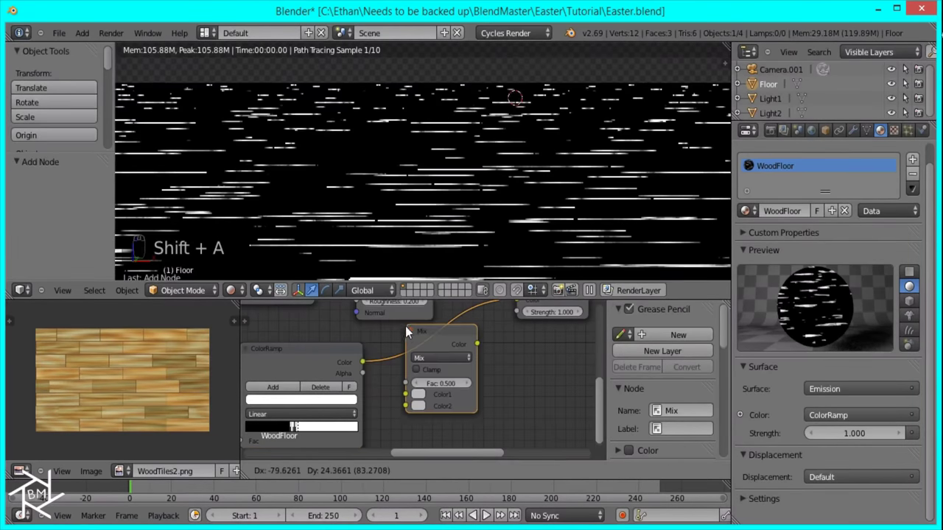
click(407, 333)
Step: Set the Mix node to Multiply with a factor of 1 and a dark grey Color2 of about 0.083
text(1)
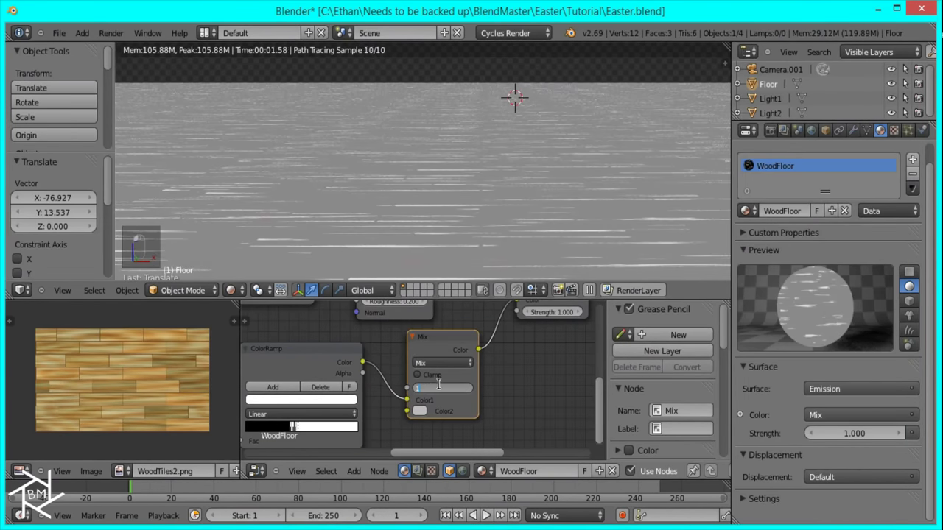
key(Return)
click(442, 362)
click(429, 352)
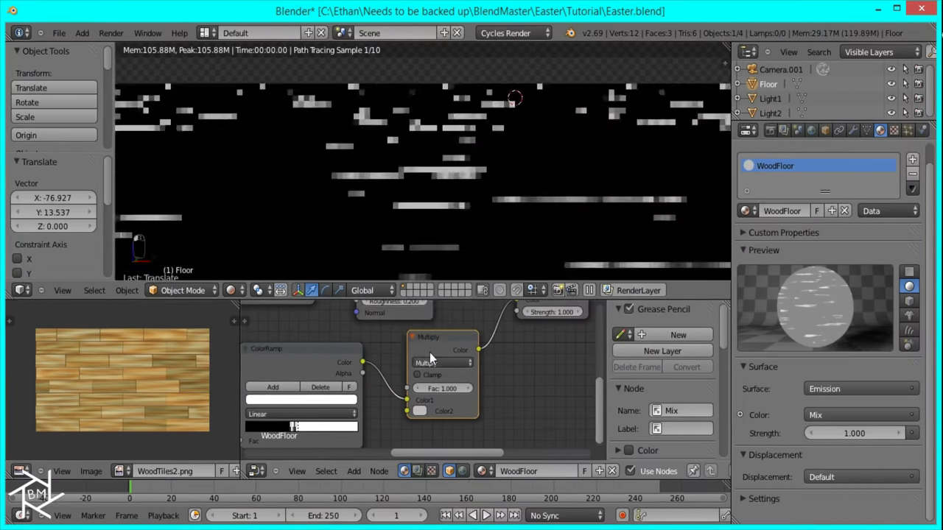
click(419, 410)
click(501, 313)
Step: Link the Multiply color to the Material Output's Displacement and reconnect the Mix Shader to its Surface
middle_drag(540, 393, 313, 423)
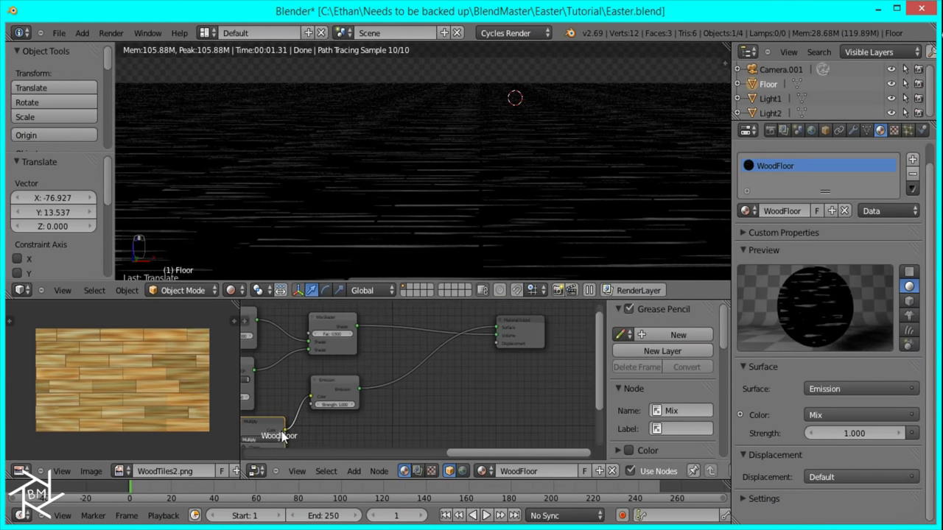
click(283, 436)
drag(497, 333, 497, 334)
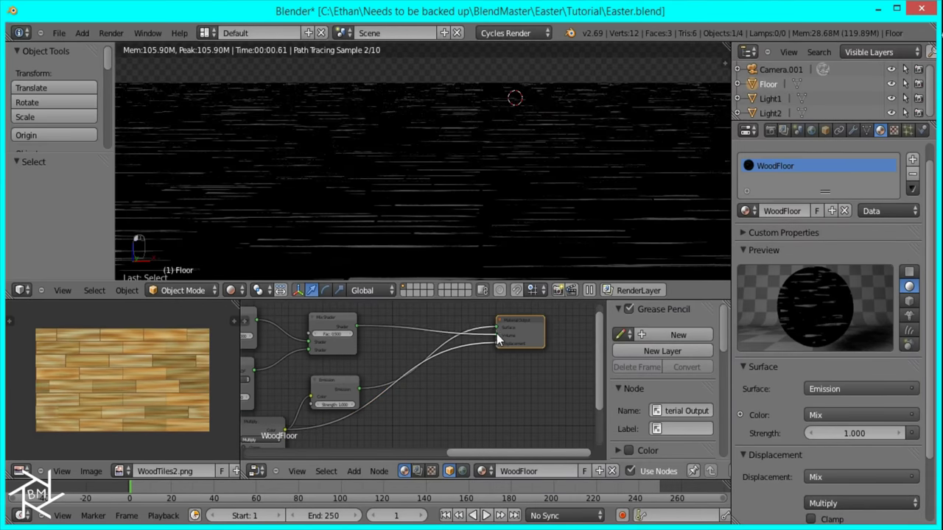
click(500, 324)
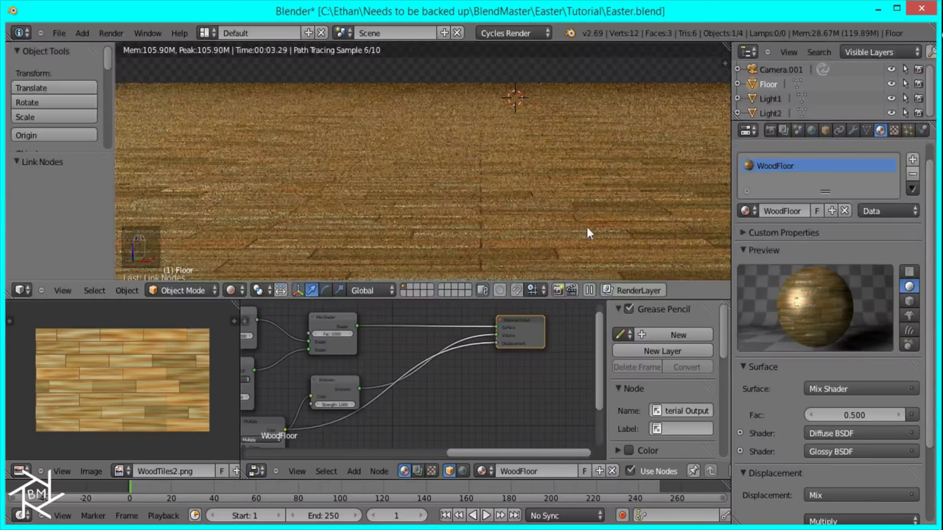
Step: Lighten the Multiply node's Color2 grey and move the ColorRamp's first black stop away from the other stops for a softer transition
middle_drag(516, 368, 430, 364)
scroll(430, 364, up, 3)
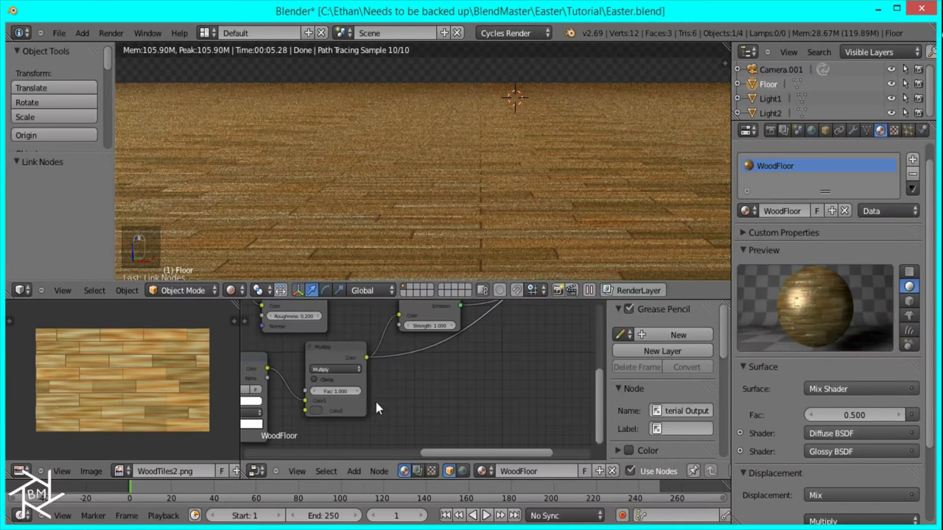
middle_drag(375, 403, 431, 376)
scroll(432, 374, up, 2)
click(419, 364)
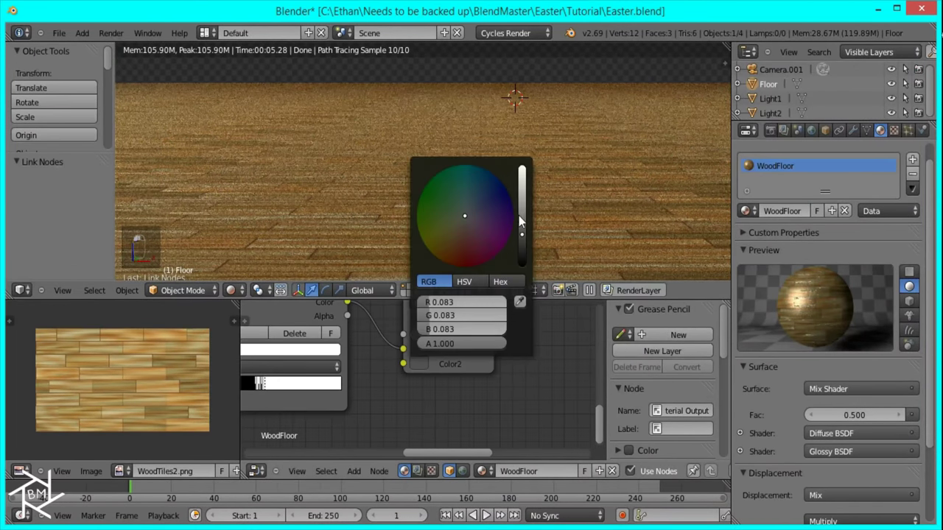
drag(522, 229, 522, 221)
scroll(489, 410, up, 5)
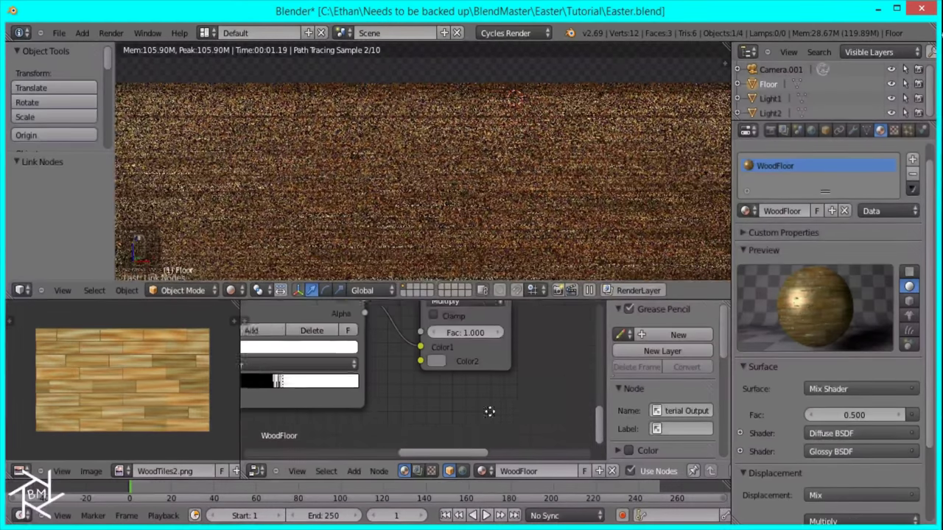
drag(415, 355, 411, 356)
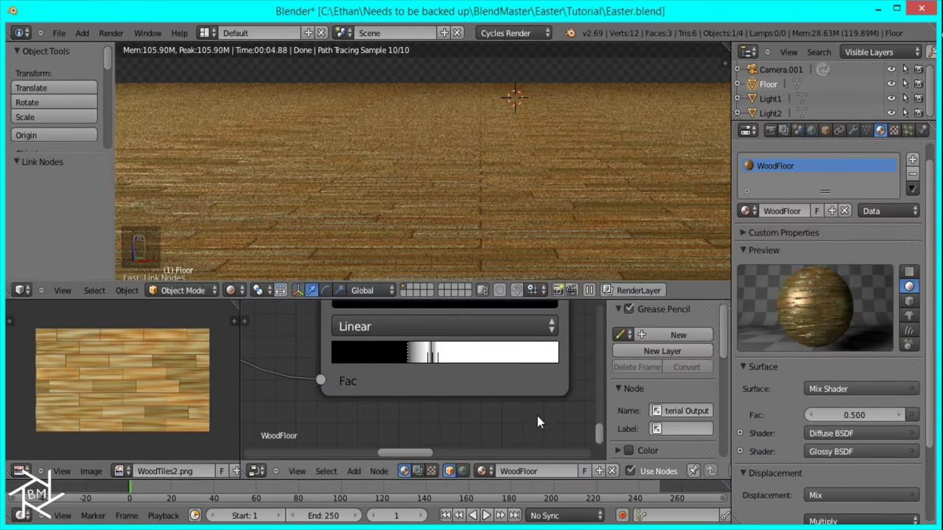
Step: Move the ColorRamp node away from Multiply and insert an Invert node between them
ctrl+scroll(537, 417, right, 5)
shift+scroll(505, 381, up, 4)
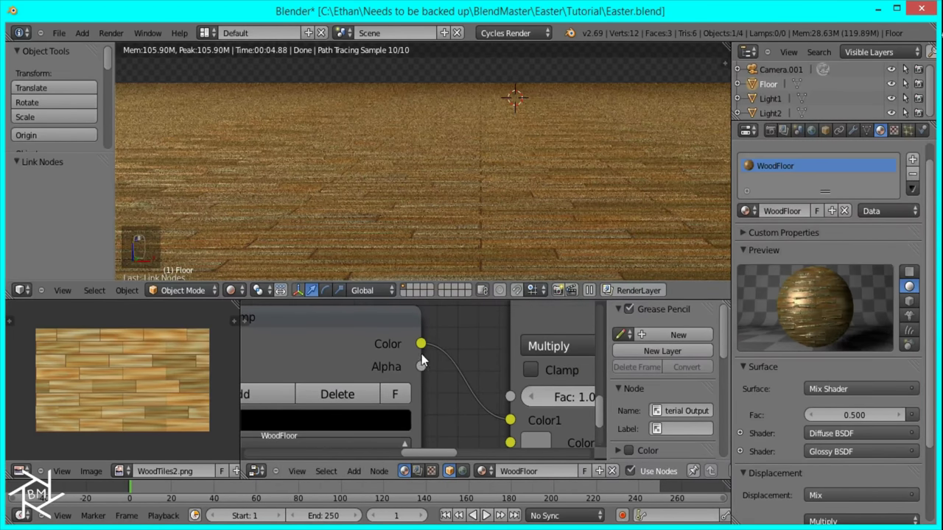
scroll(476, 374, down, 5)
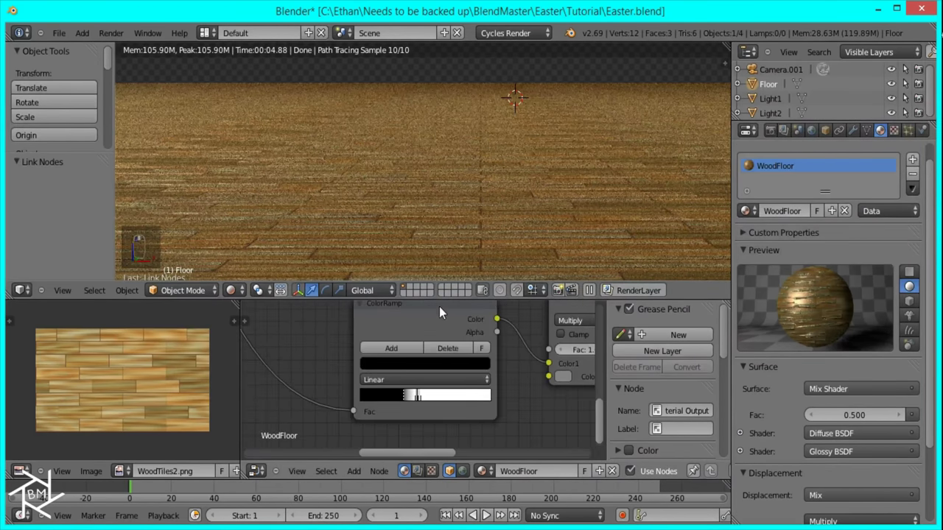
click(439, 306)
key(g)
click(339, 337)
key(shift+a)
mouse_move(471, 368)
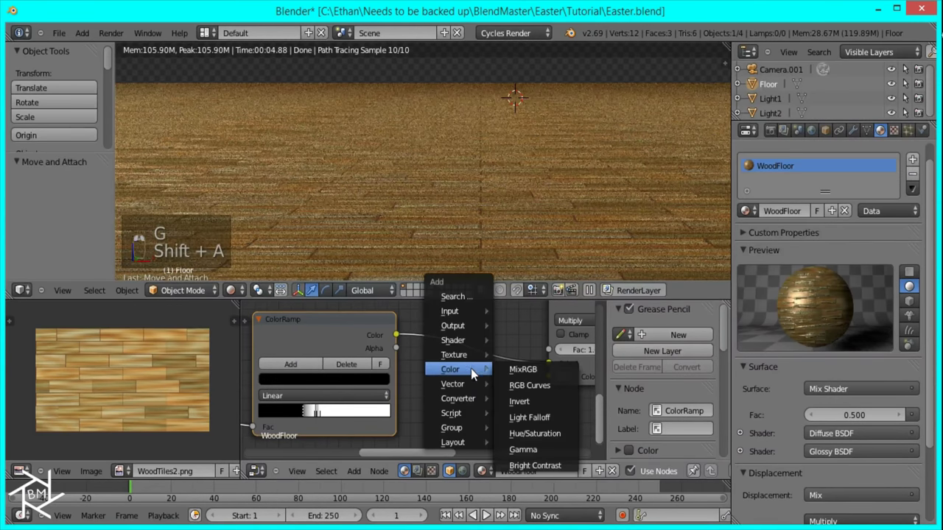
click(517, 400)
click(433, 330)
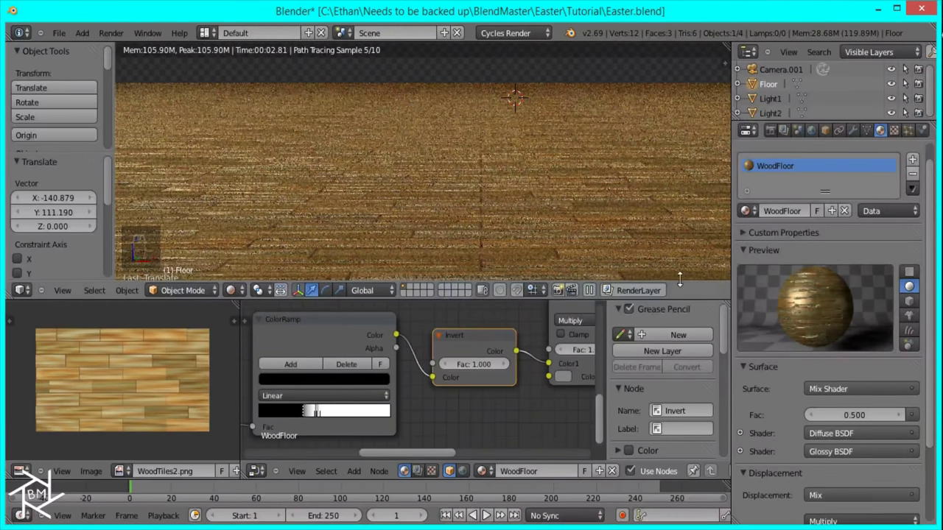
Step: Darken the Multiply node's Color2 to a grey of about 0.021 to weaken the floor's displacement
middle_drag(518, 139, 493, 163)
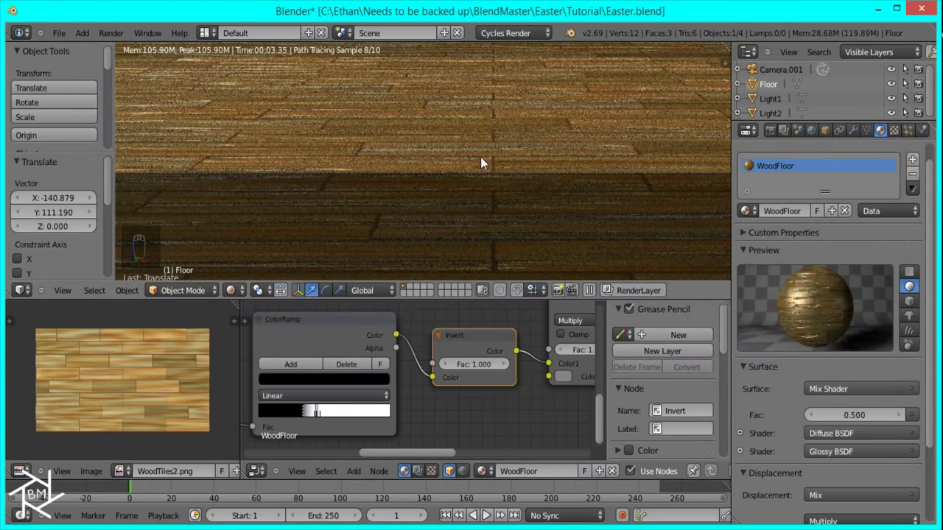
click(563, 377)
click(659, 261)
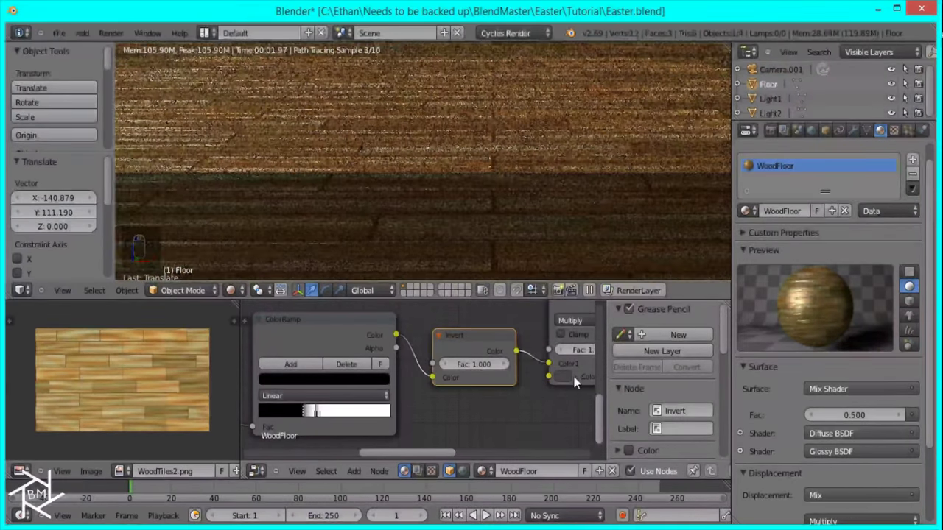
click(570, 375)
click(659, 272)
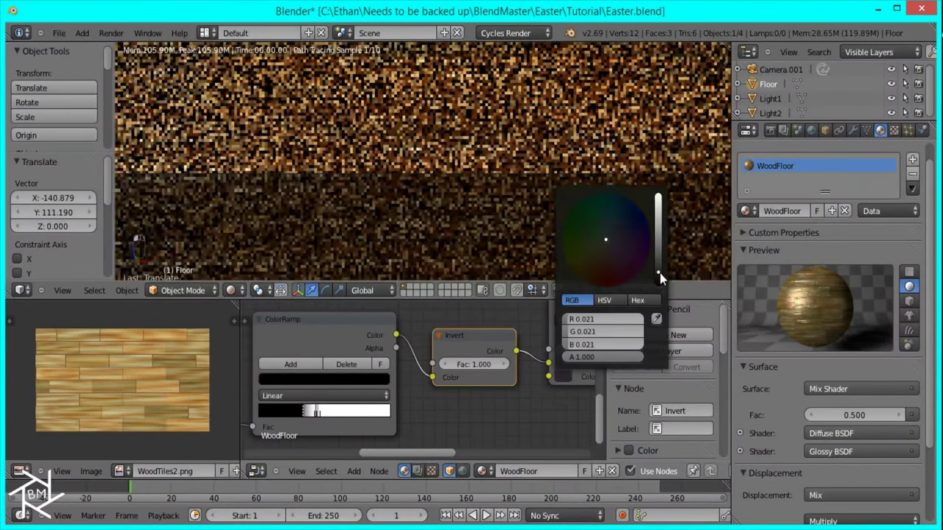
Step: Add an RGB Curves node and place it between the Image Texture and Hue Saturation Value nodes
middle_drag(509, 411, 385, 460)
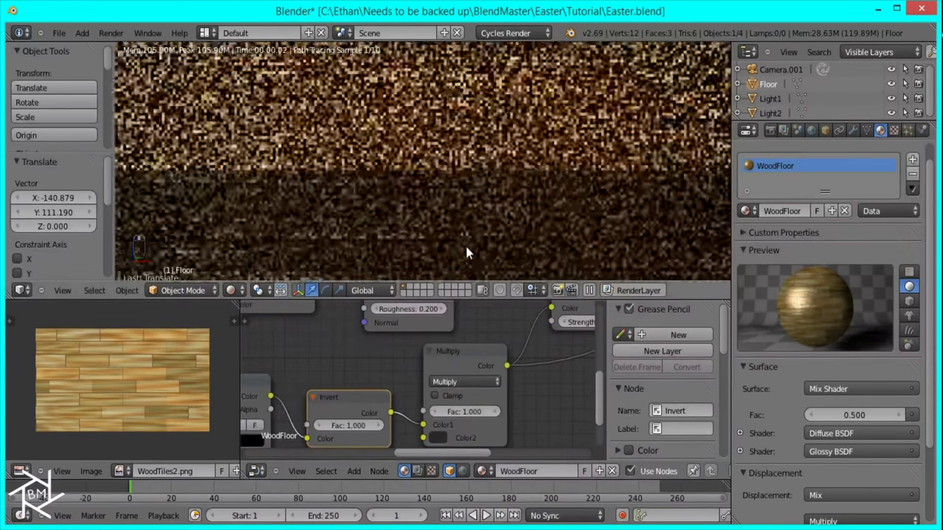
key(Home)
scroll(355, 400, down, 3)
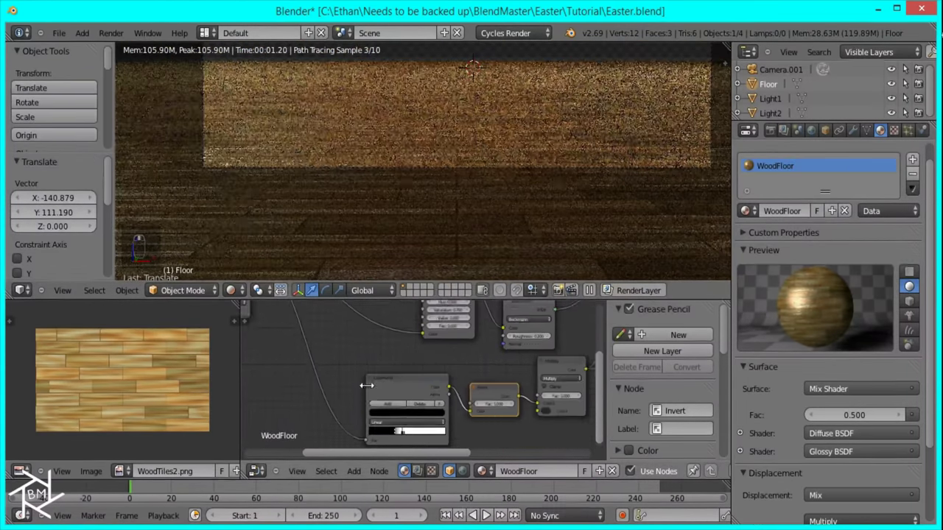
middle_drag(278, 312, 411, 356)
key(shift+a)
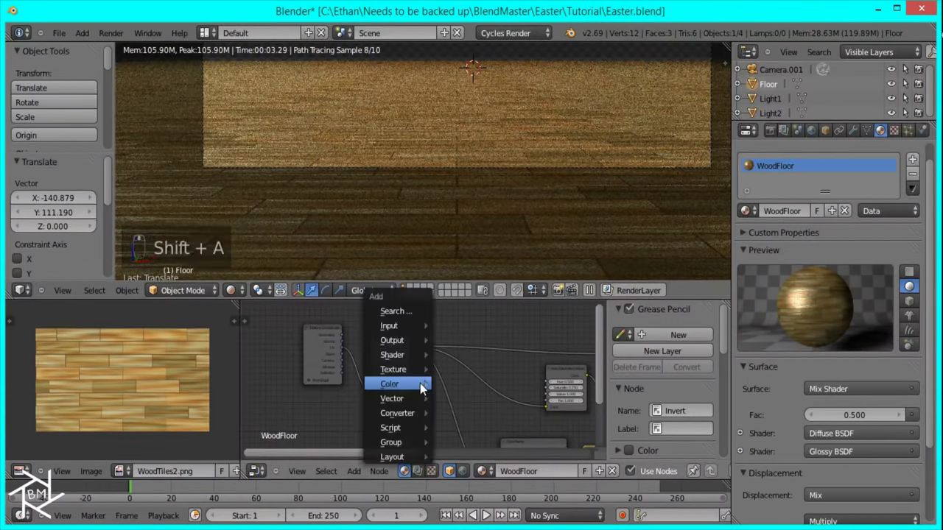
mouse_move(423, 385)
click(480, 400)
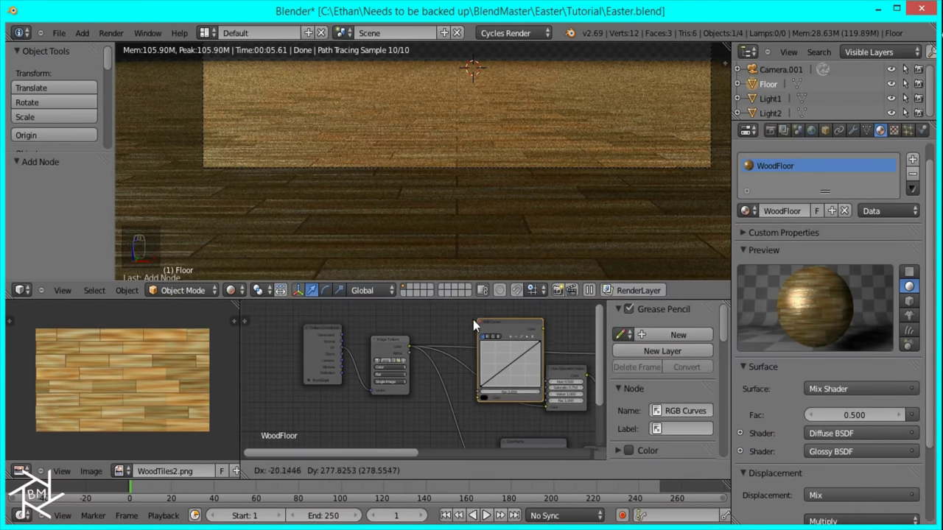
click(449, 320)
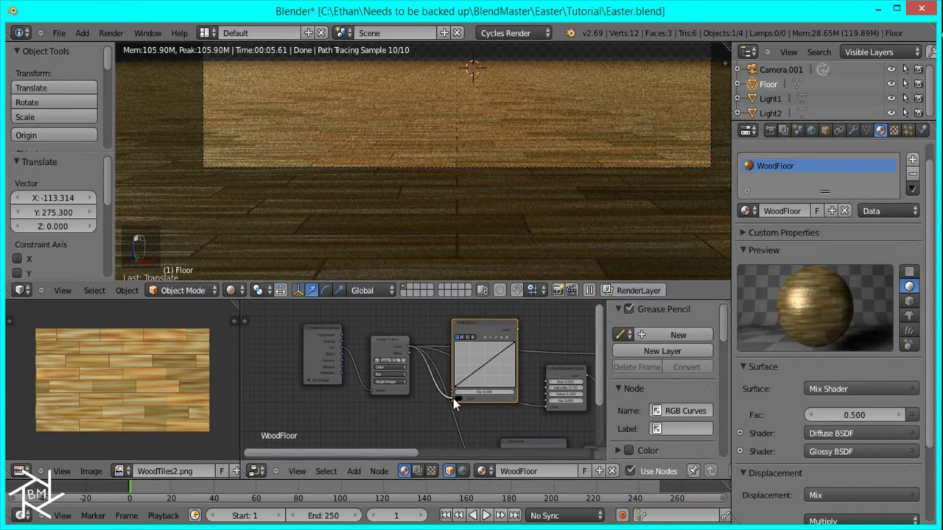
Step: Route the Image Texture color through RGB Curves into both the Hue Saturation Value and Diffuse BSDF nodes
drag(515, 331, 546, 404)
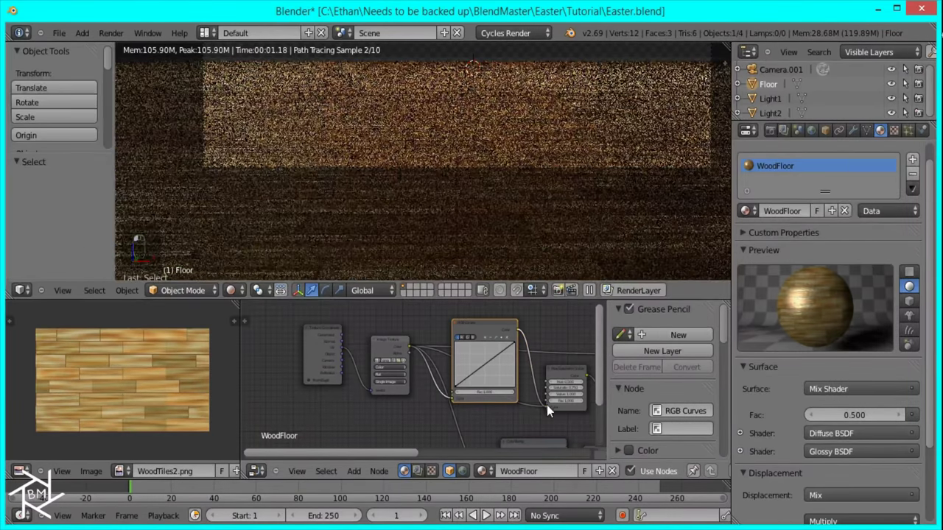
key(KP_Decimal)
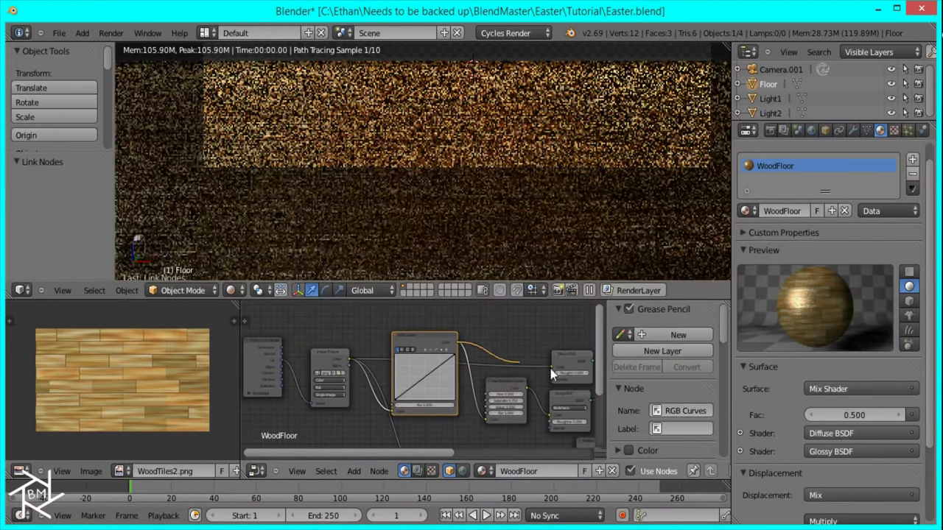
scroll(493, 377, up, 2)
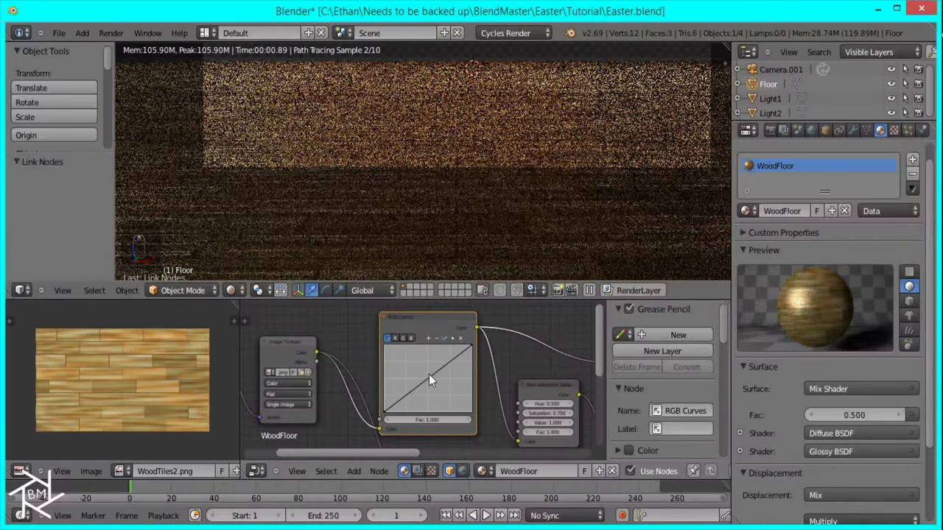
Step: Raise the middle of the RGB Curves node's blue curve to about X 0.43, Y 0.57
click(396, 338)
drag(424, 384, 422, 375)
click(403, 339)
click(411, 338)
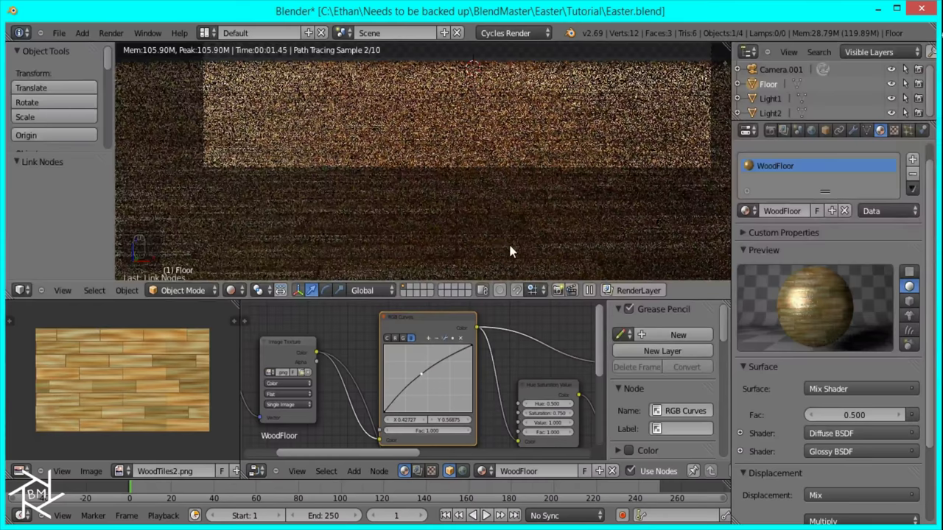
Step: Adjust the RGB Curves node in the WoodFloor material by shifting the curve point of another colour channel
shift+middle_drag(491, 244, 490, 282)
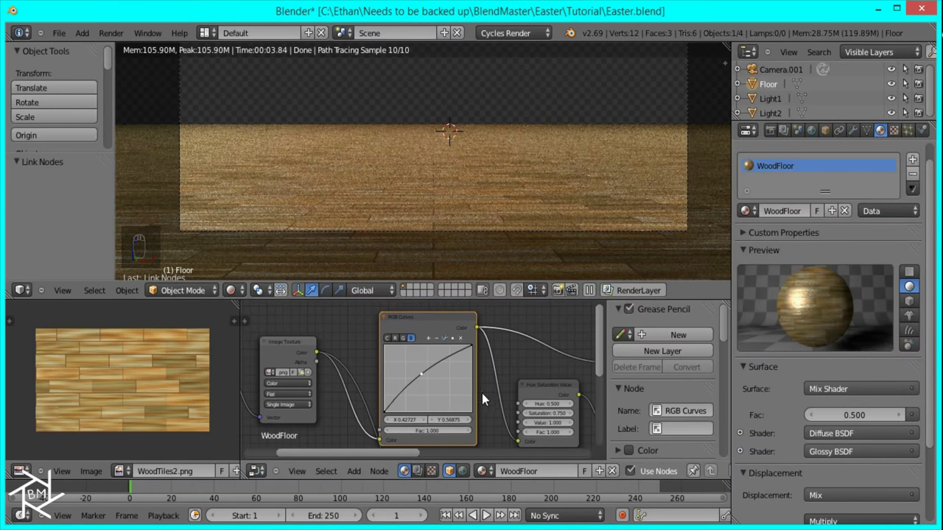
scroll(424, 376, up, 1)
click(399, 331)
drag(428, 376, 418, 374)
click(388, 329)
middle_drag(512, 415, 402, 370)
scroll(402, 370, down, 4)
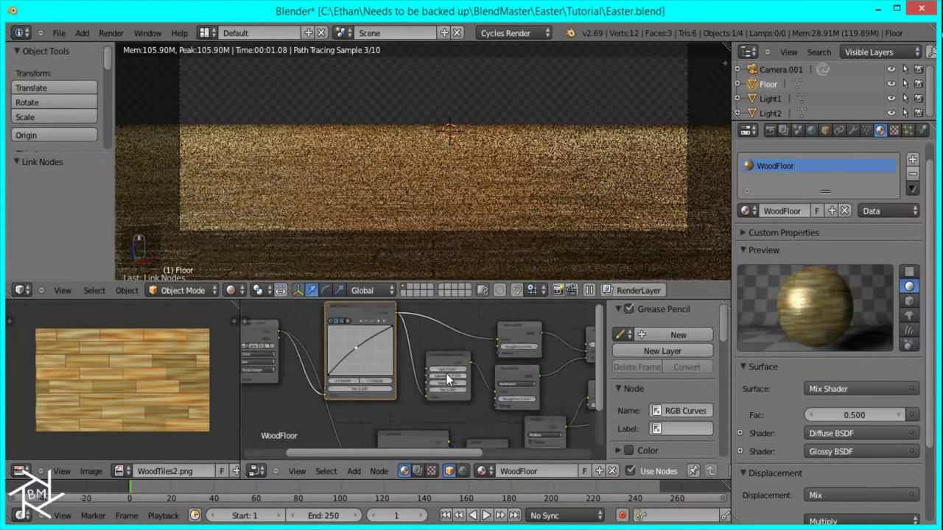
scroll(403, 337, down, 1)
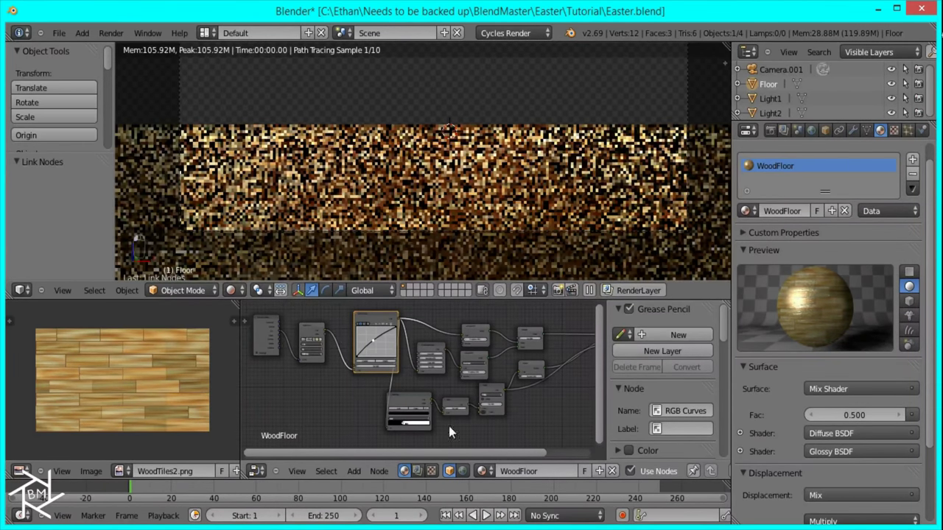
Step: Preview the ColorRamp on the floor by routing it through the Emission shader into the Material Output's Surface input
scroll(471, 426, up, 2)
middle_drag(491, 421, 412, 415)
drag(500, 376, 495, 373)
middle_drag(571, 381, 473, 407)
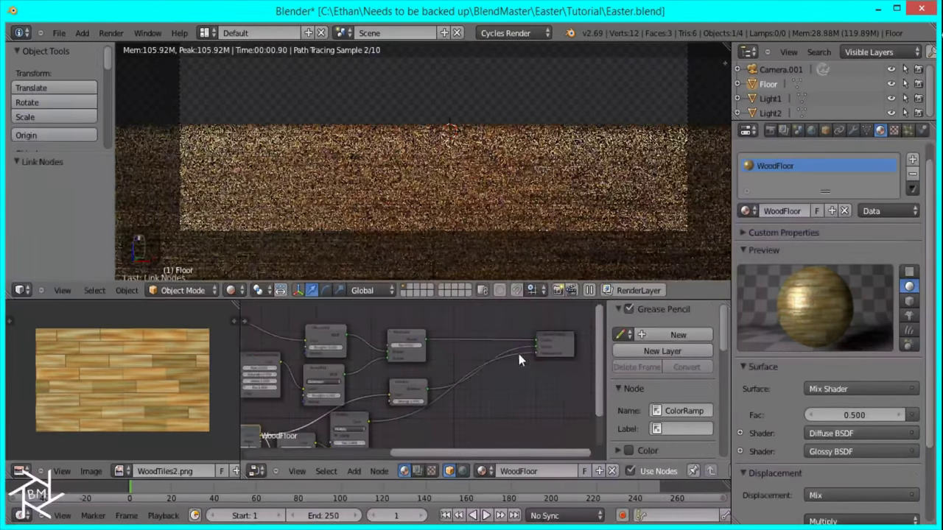
drag(533, 344, 506, 384)
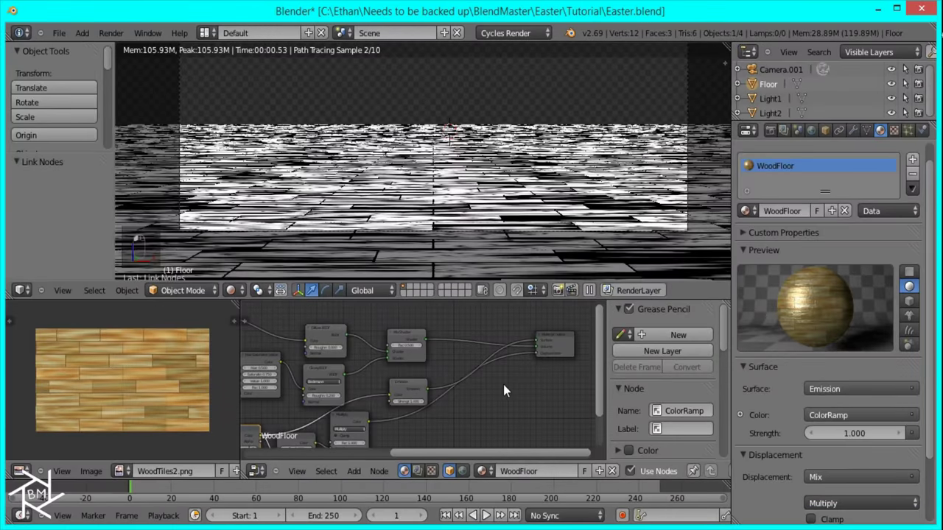
Step: Move the ColorRamp's light stop slightly away from the black area, and reconnect the Mix Shader to the Material Output's Surface
middle_drag(545, 243, 495, 206)
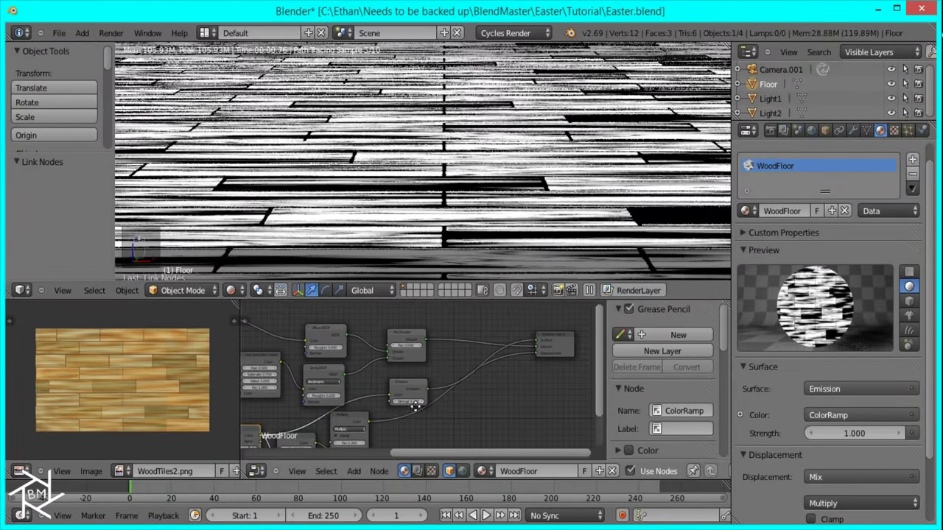
scroll(437, 390, up, 4)
scroll(387, 381, up, 4)
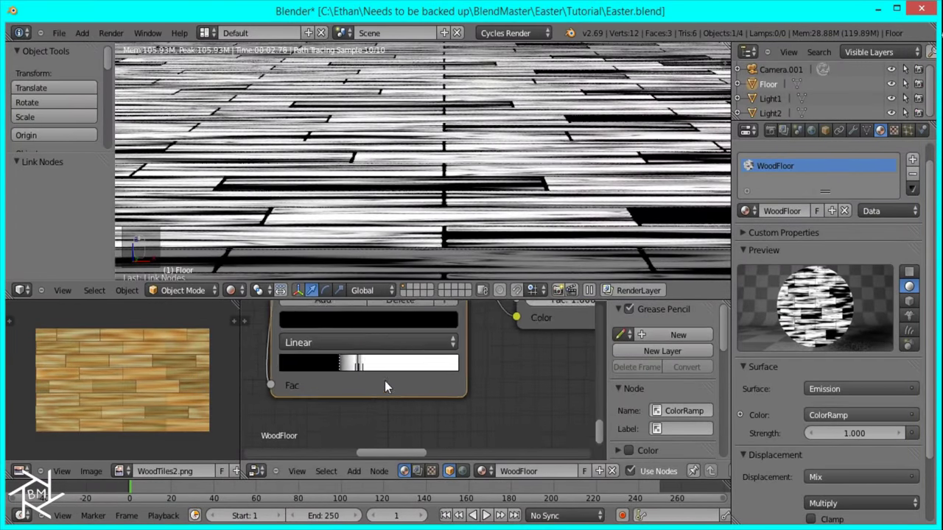
mouse_move(360, 364)
mouse_down()
mouse_move(385, 373)
mouse_move(336, 365)
mouse_move(376, 367)
mouse_up()
middle_drag(562, 328, 462, 323)
drag(517, 310, 517, 311)
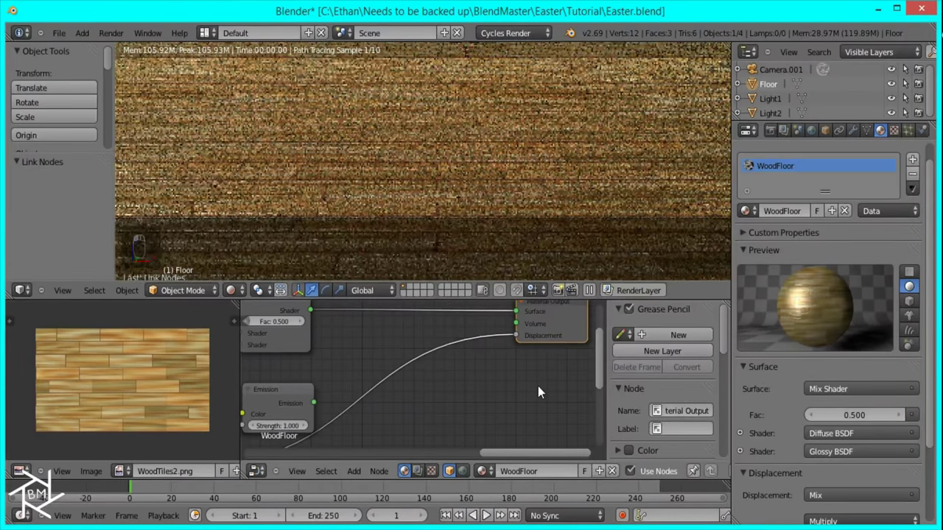
Step: Lighten Color2 of the Multiply node to a brighter dark grey to strengthen the floor's displacement
middle_drag(431, 395, 404, 396)
click(370, 403)
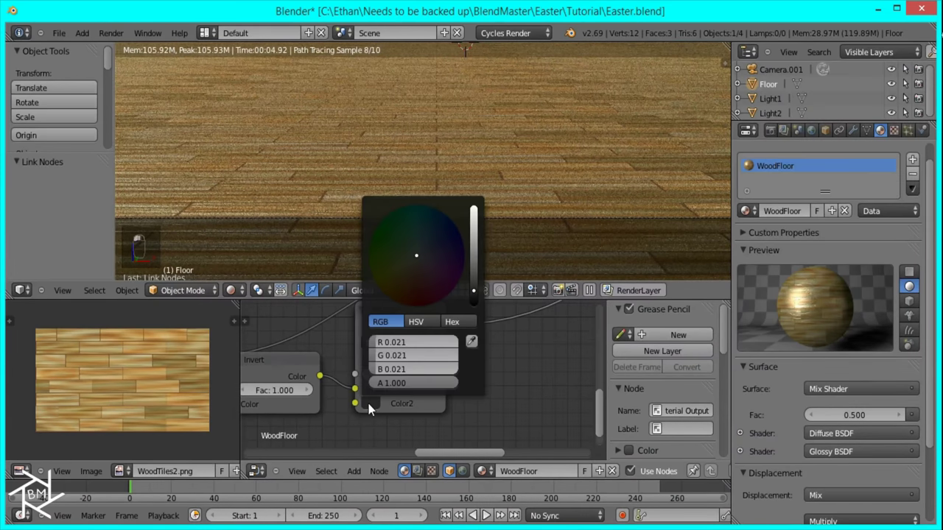
click(473, 281)
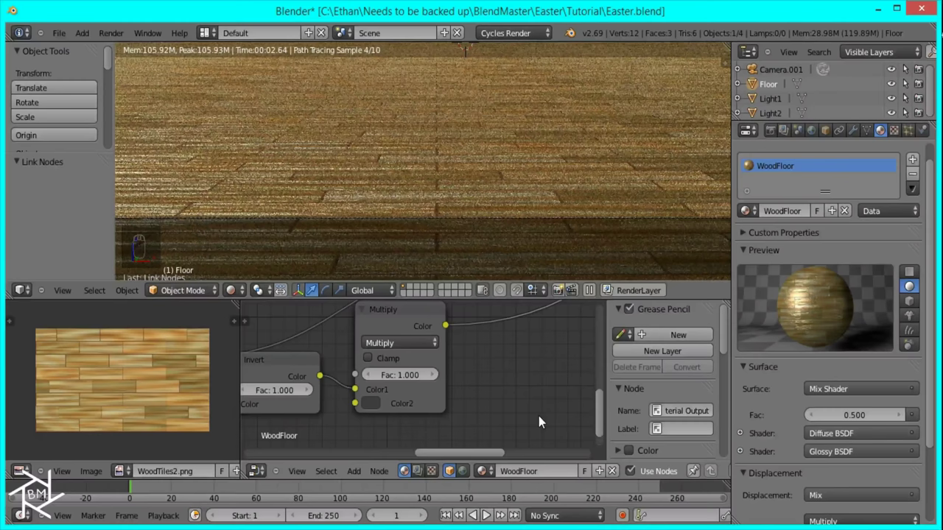
scroll(469, 361, down, 5)
middle_drag(474, 343, 499, 388)
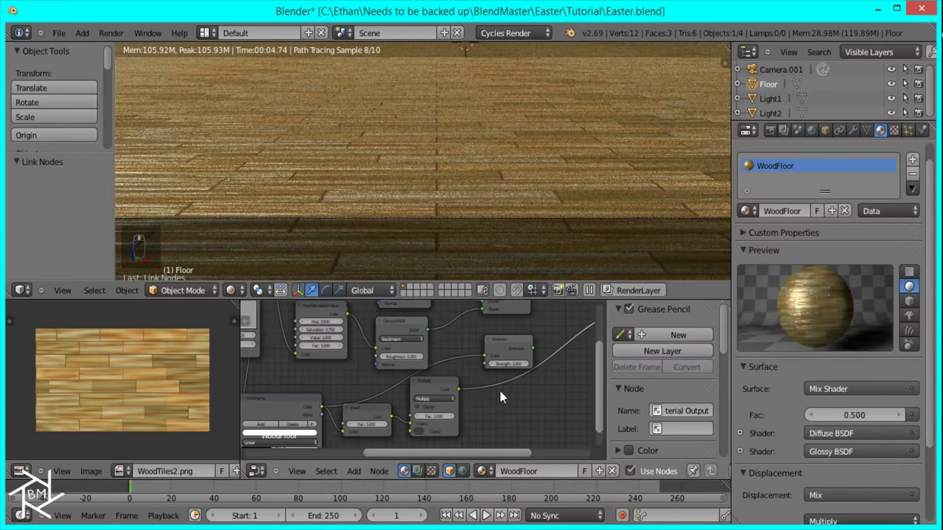
scroll(483, 375, down, 2)
Step: View the floor through the camera and save the blend file
key(KP_0)
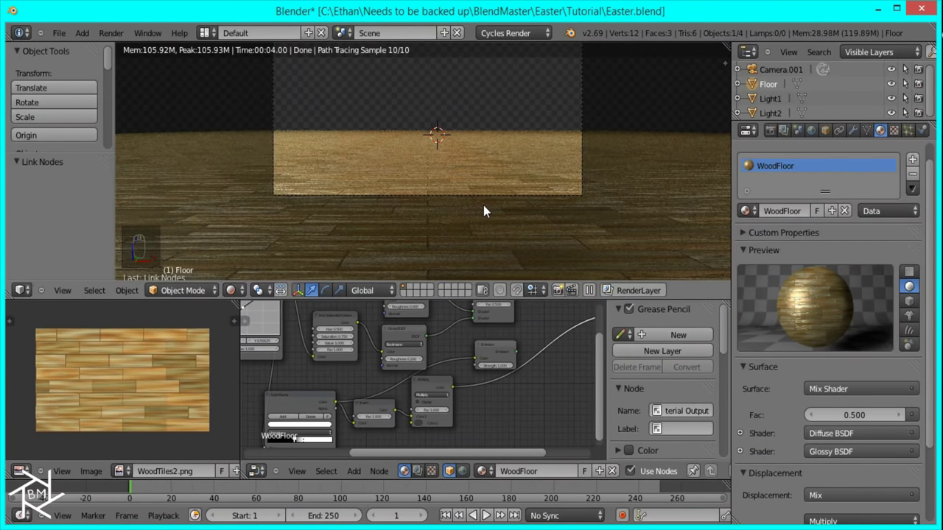
click(60, 34)
click(83, 124)
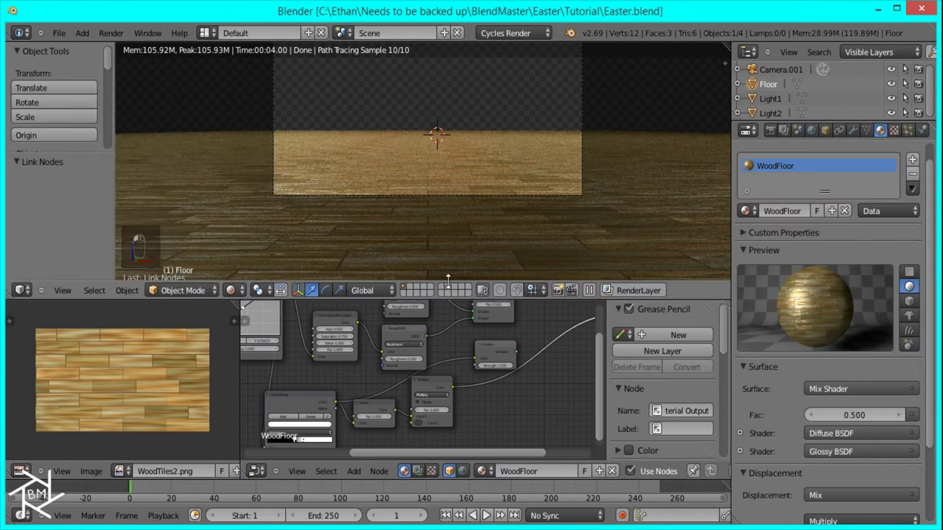
Step: Switch to an empty layer with solid shading in top view and snap the 3D cursor to the centre
click(411, 290)
key(z)
key(z)
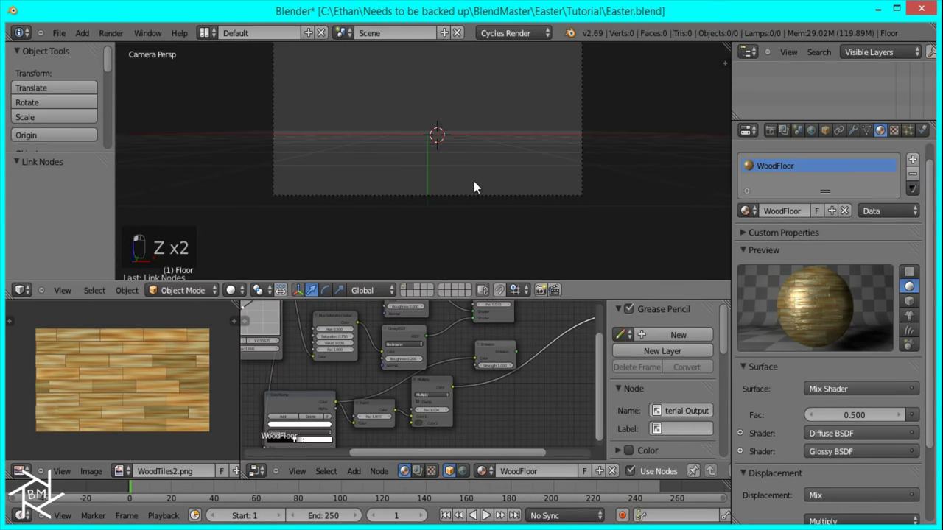
key(KP_7)
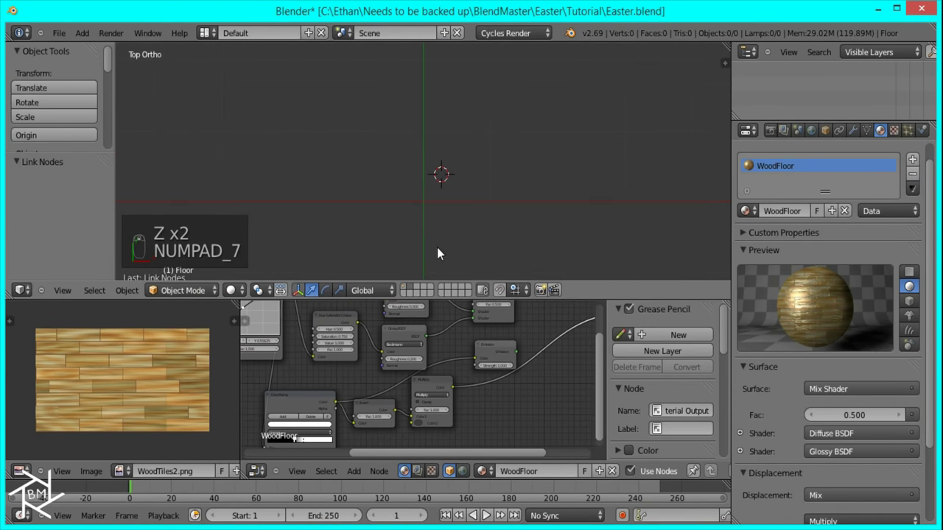
key(shift+s)
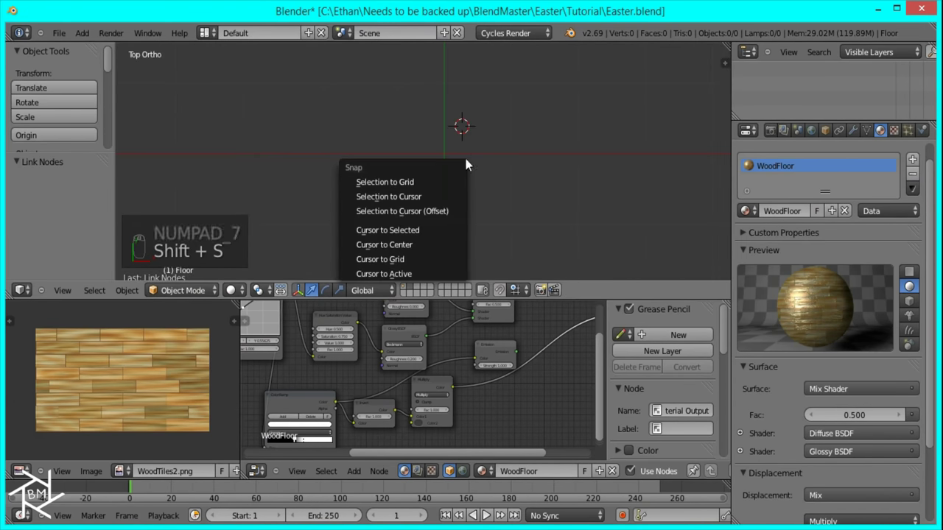
click(409, 245)
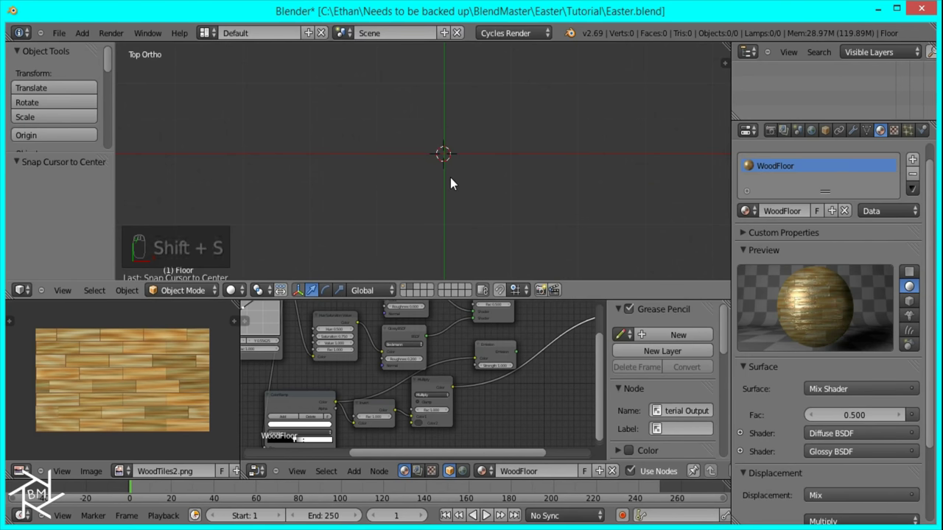
Step: Add a text object at the 3D cursor
key(shift+a)
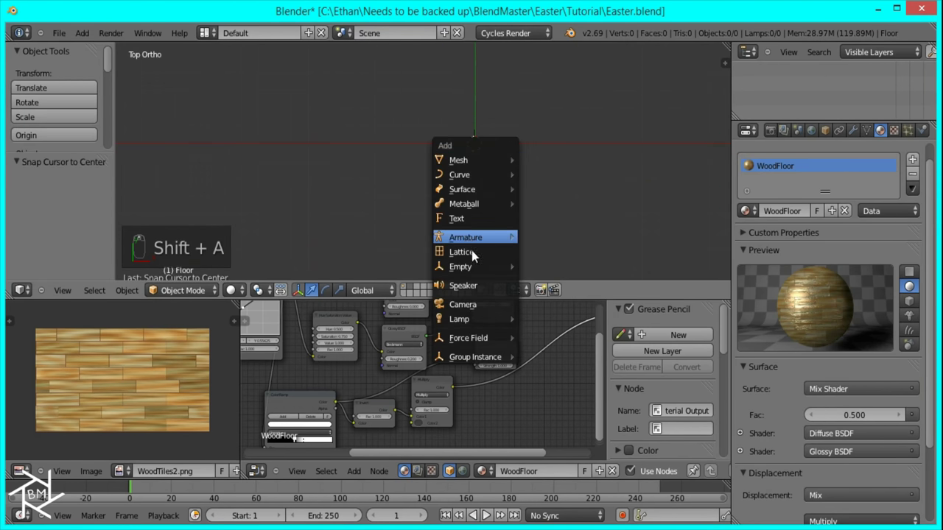
click(460, 216)
scroll(509, 224, down, 3)
ctrl+scroll(495, 217, down, 2)
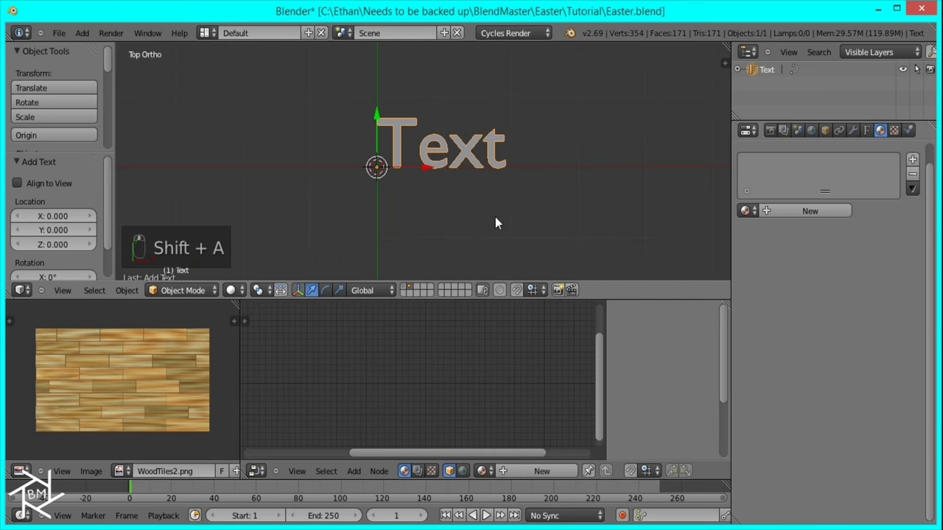
Step: Load ArialMT from the Fonts folder as the text object's regular font
click(853, 131)
click(866, 130)
scroll(844, 358, down, 5)
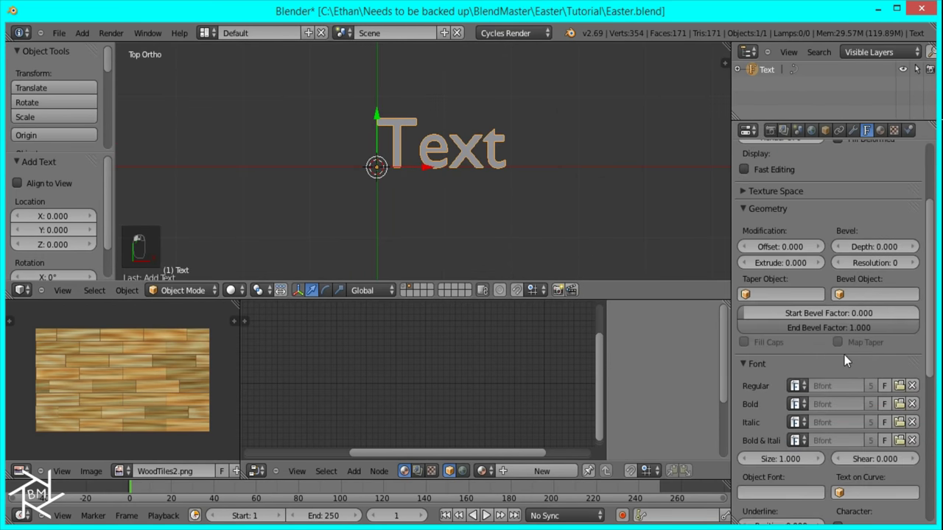
click(900, 387)
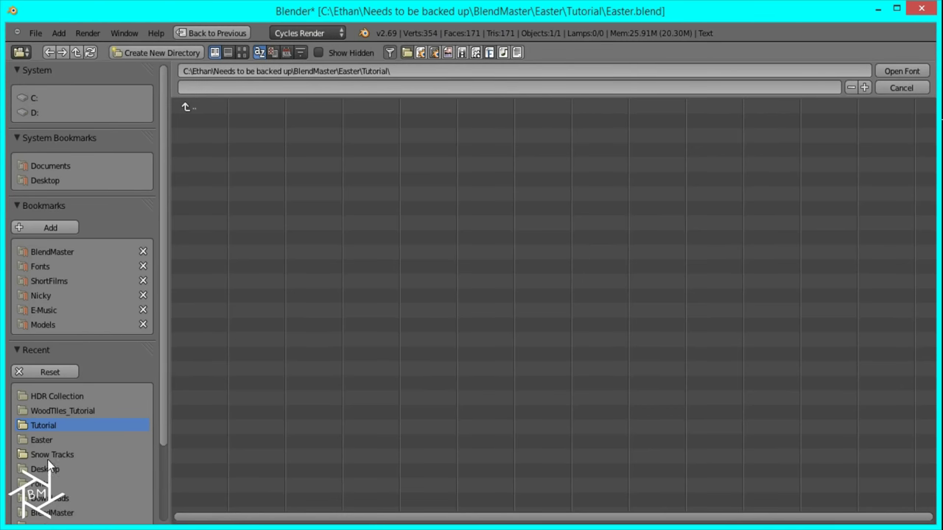
click(48, 485)
double_click(386, 485)
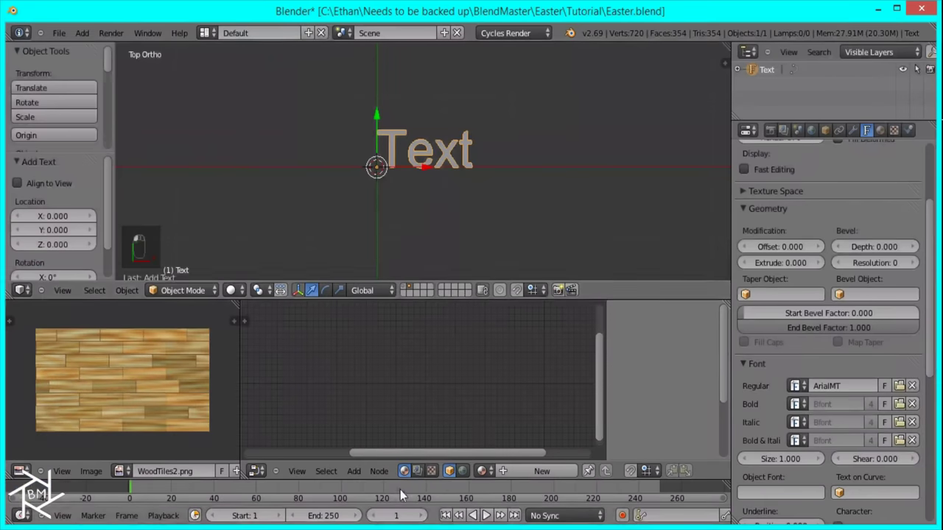
Step: Replace the default content of the text object with HAPPY in capitals
key(Tab)
key(BackSpace)
key(BackSpace)
key(BackSpace)
key(BackSpace)
key(BackSpace)
key(BackSpace)
key(BackSpace)
key(BackSpace)
key(BackSpace)
key(BackSpace)
key(BackSpace)
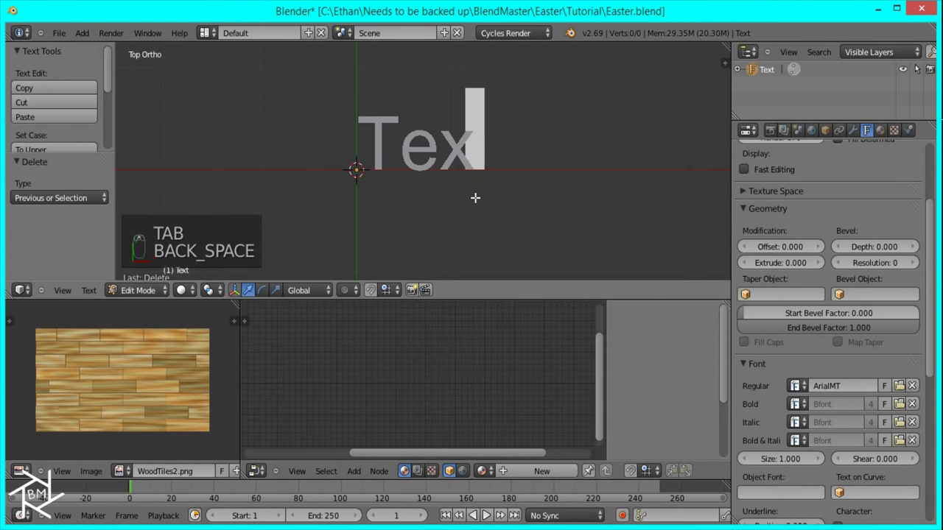
text(Hap)
key(BackSpace)
key(BackSpace)
key(BackSpace)
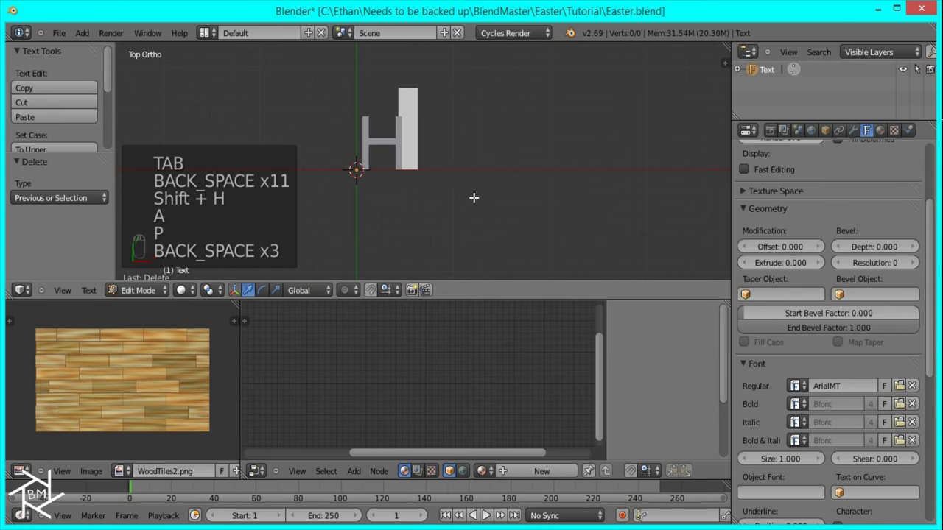
key(Caps_Lock)
text(APPY)
key(Tab)
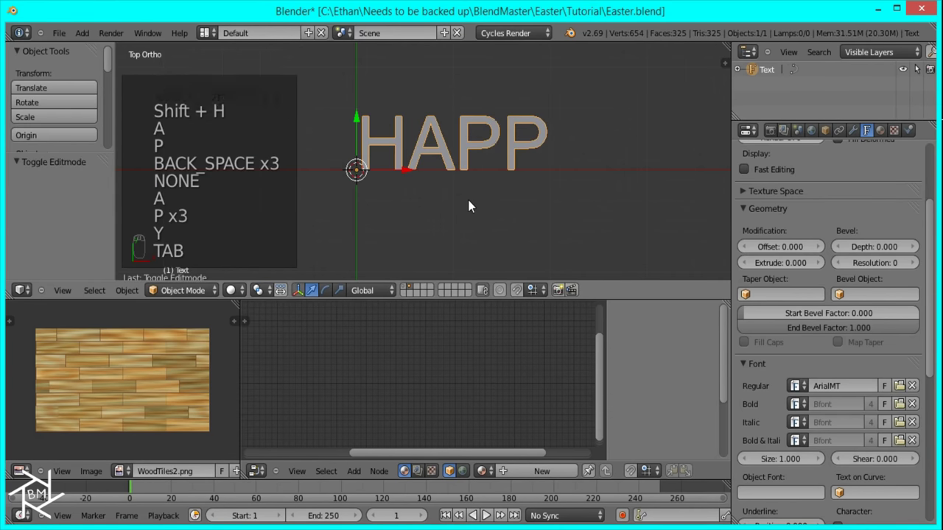
key(Tab)
text(Y)
key(Tab)
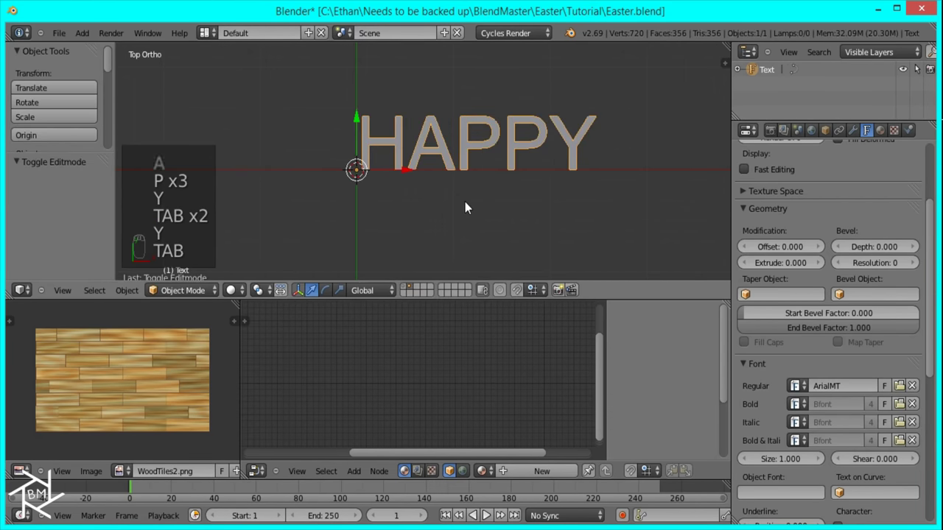
Step: Duplicate the HAPPY text and place the copy about 0.6 units below it along the Y axis
key(shift+d)
drag(454, 255, 453, 263)
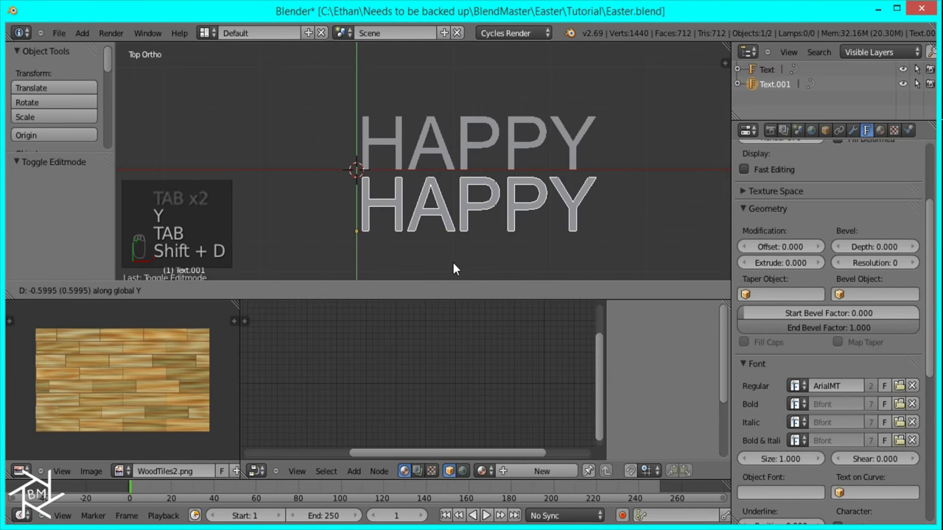
click(511, 213)
Step: Replace the content of the duplicated lower text with EASTER in capitals
key(Tab)
key(BackSpace)
key(BackSpace)
key(BackSpace)
key(BackSpace)
key(BackSpace)
key(BackSpace)
key(BackSpace)
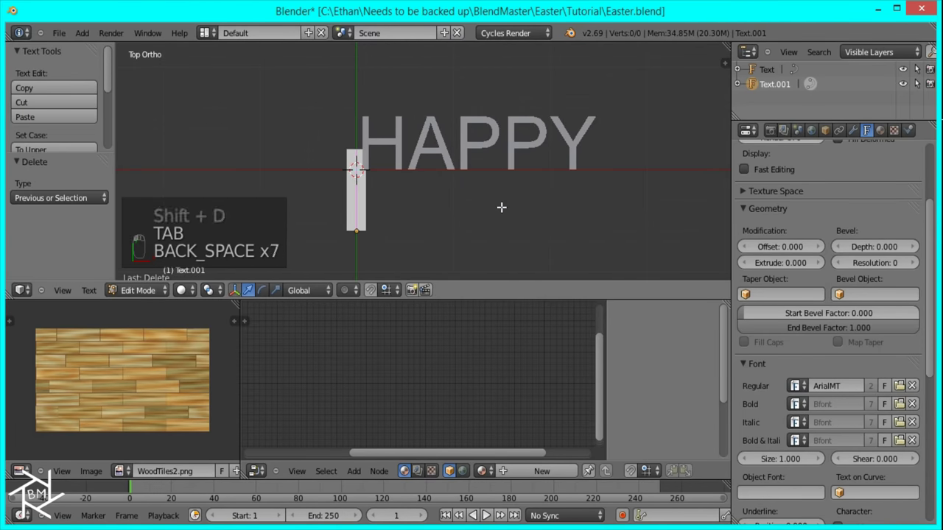
key(BackSpace)
key(BackSpace)
key(BackSpace)
key(BackSpace)
key(BackSpace)
key(BackSpace)
text(eA)
key(BackSpace)
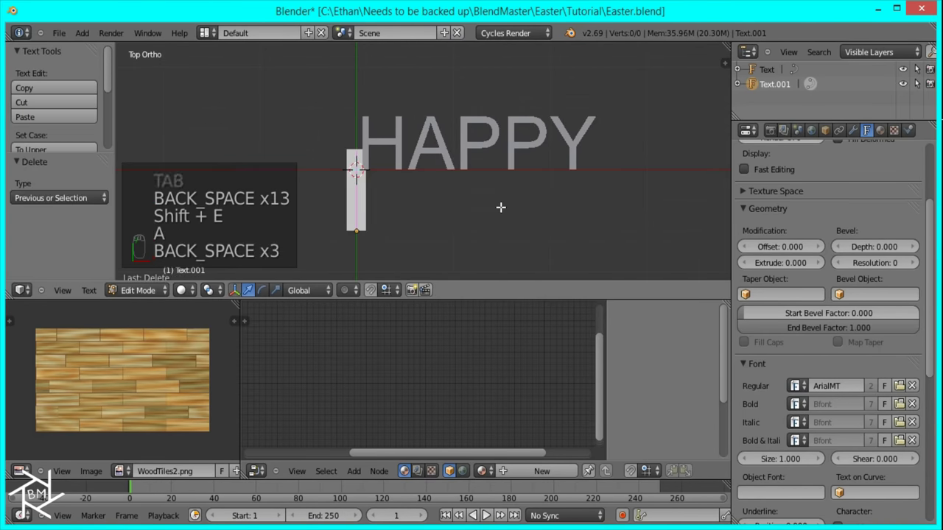
text(ASTER)
key(BackSpace)
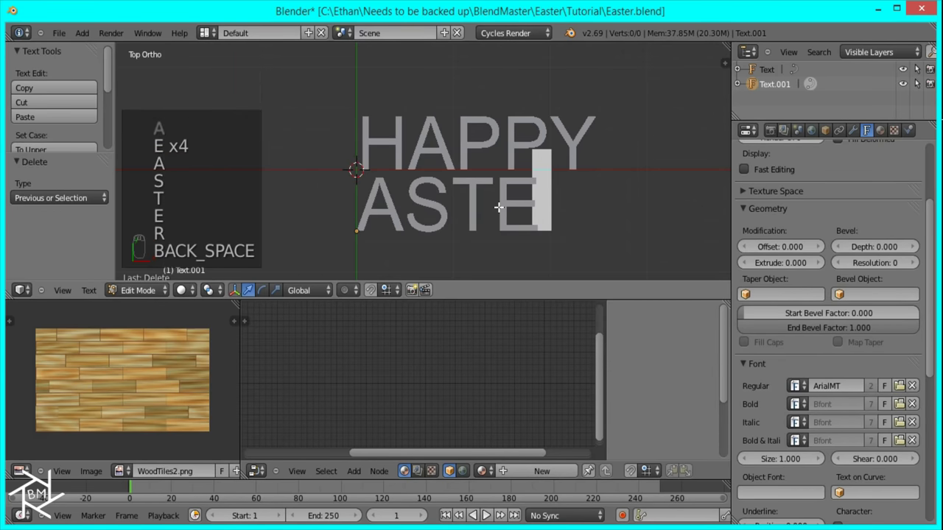
key(BackSpace)
key(BackSpace)
key(BackSpace)
key(BackSpace)
key(BackSpace)
key(BackSpace)
key(BackSpace)
key(BackSpace)
key(BackSpace)
key(BackSpace)
key(BackSpace)
key(BackSpace)
key(BackSpace)
text(EAS)
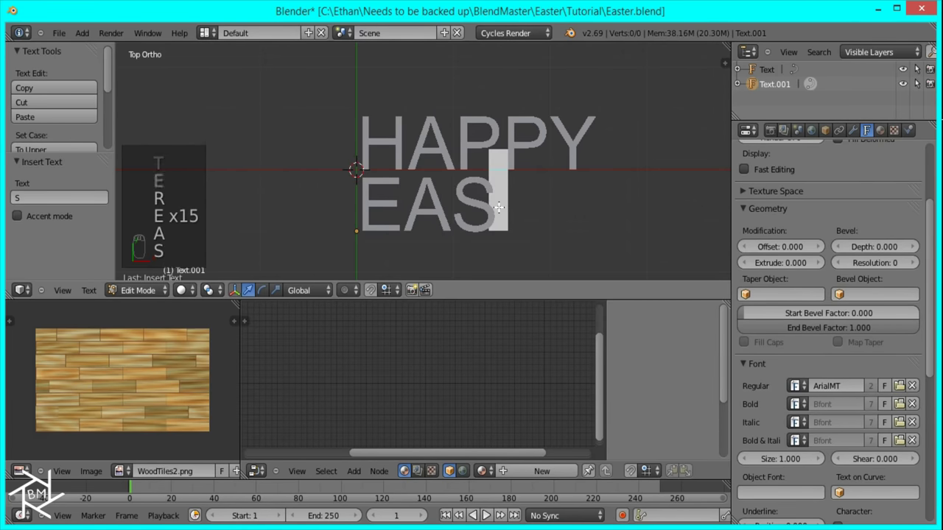
text(TER)
key(Tab)
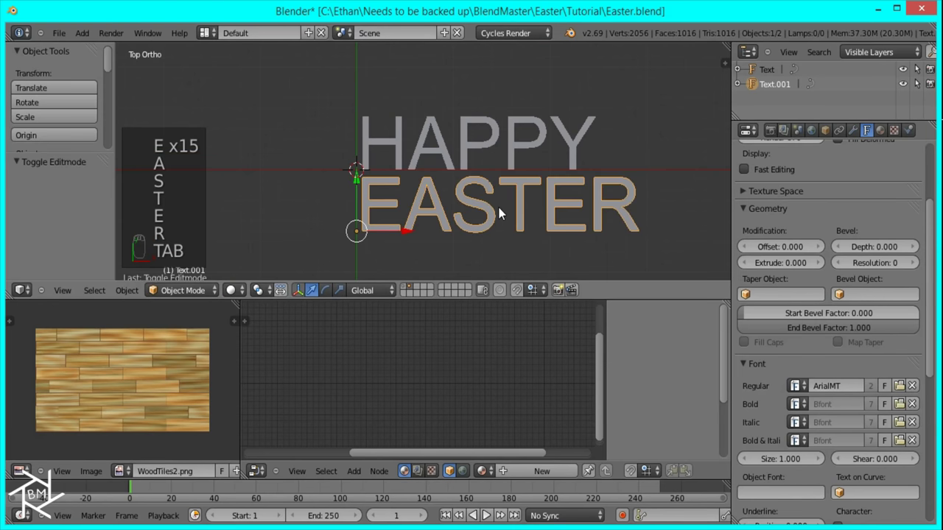
Step: Select both text objects, stand them upright by rotating 90° about the X axis, and switch to front view
shift+right_click(492, 159)
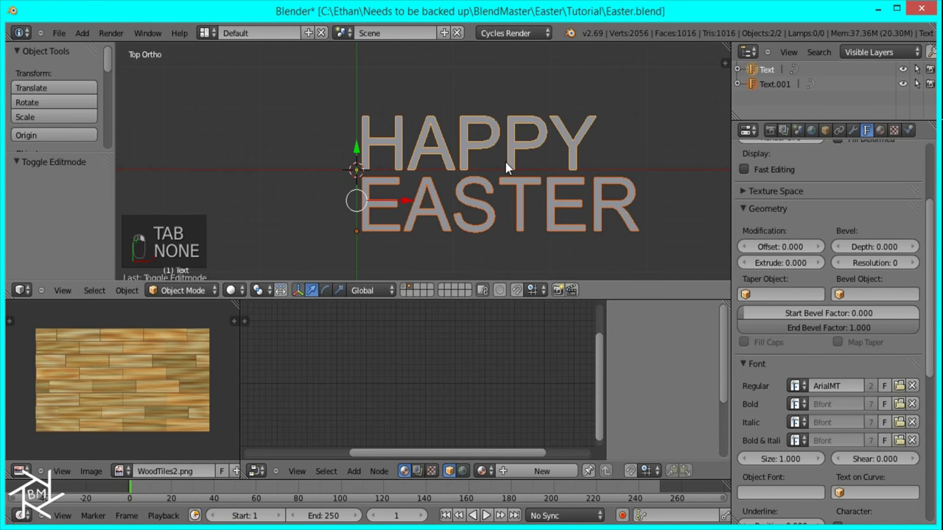
key(r)
key(x)
key(9)
key(0)
click(494, 174)
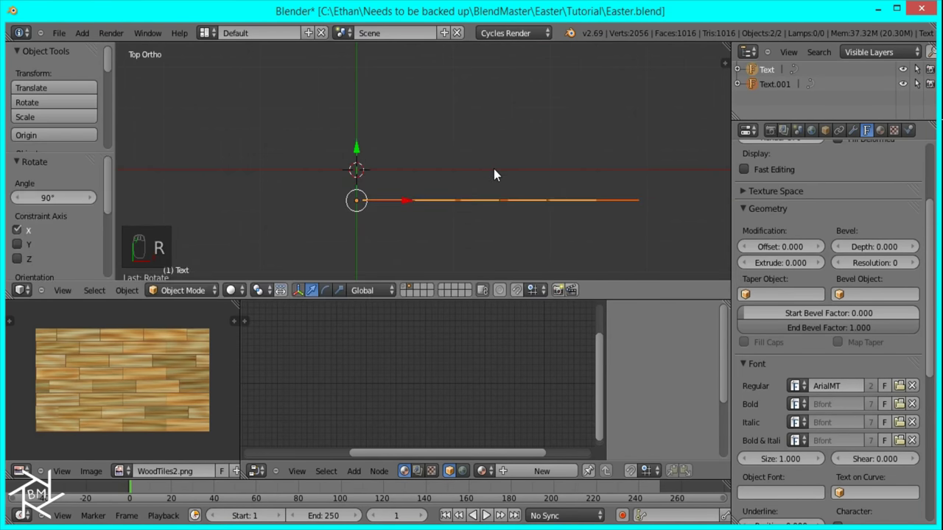
key(KP_1)
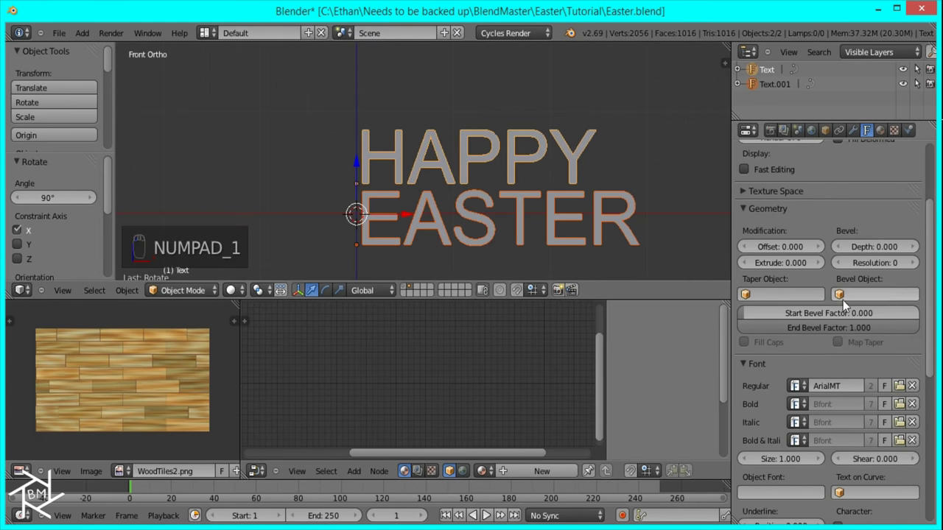
Step: Give both the HAPPY and EASTER text objects thickness by setting their extrude value to 0.1
middle_drag(641, 237, 700, 251)
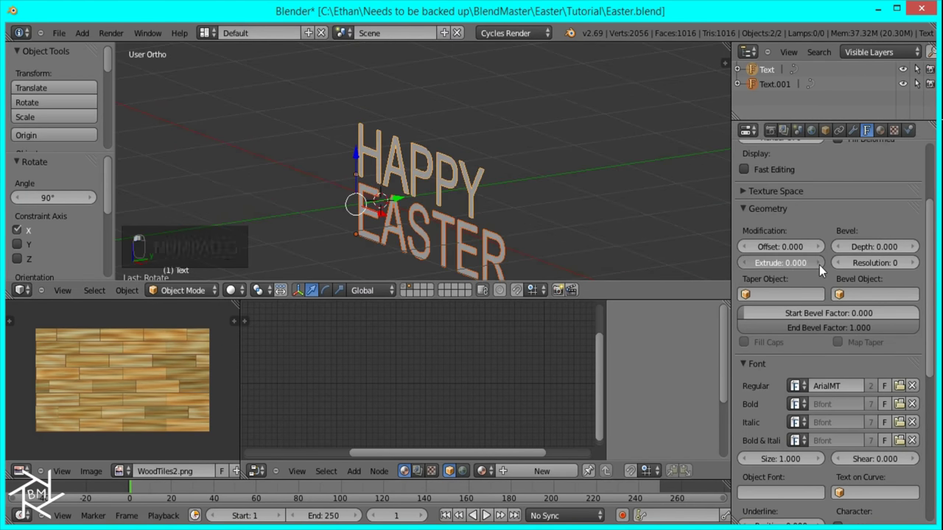
drag(819, 266, 823, 266)
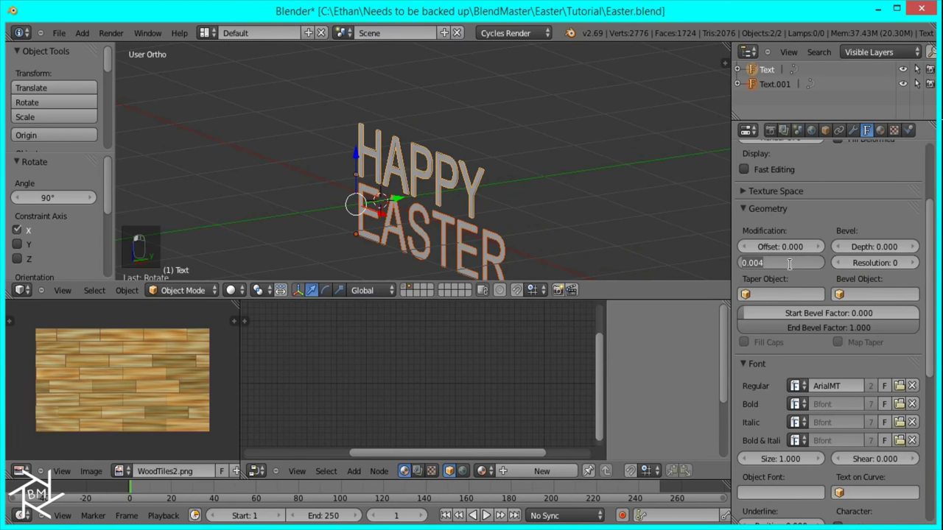
text(0.1)
key(Return)
right_click(504, 237)
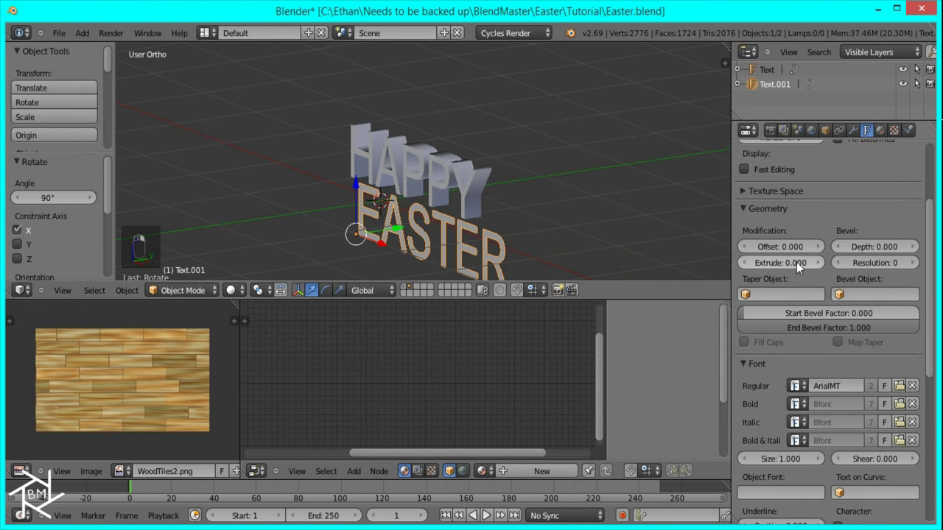
text(0.1)
key(Return)
Step: Zoom in on the letters and set the bevel depth of the HAPPY text to 0.005
scroll(558, 213, up, 8)
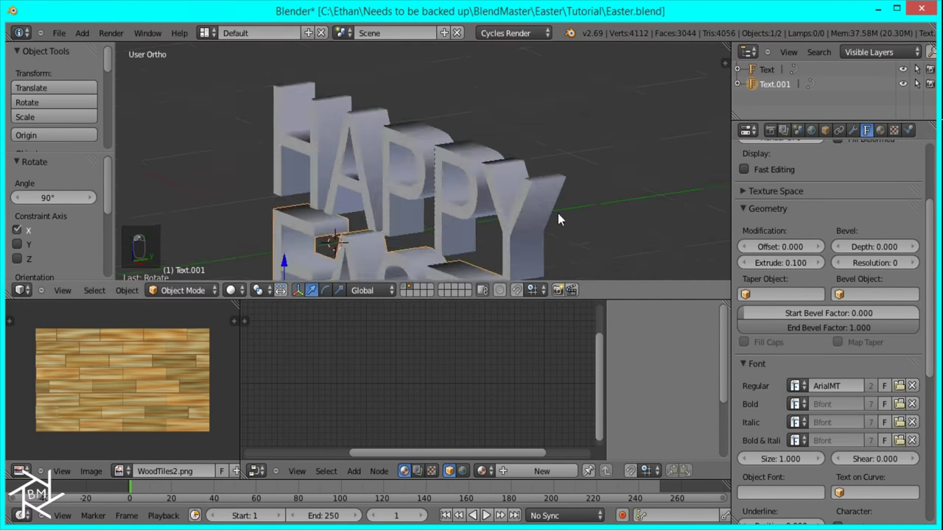
mouse_move(878, 245)
mouse_down()
mouse_move(906, 247)
mouse_move(888, 248)
mouse_up()
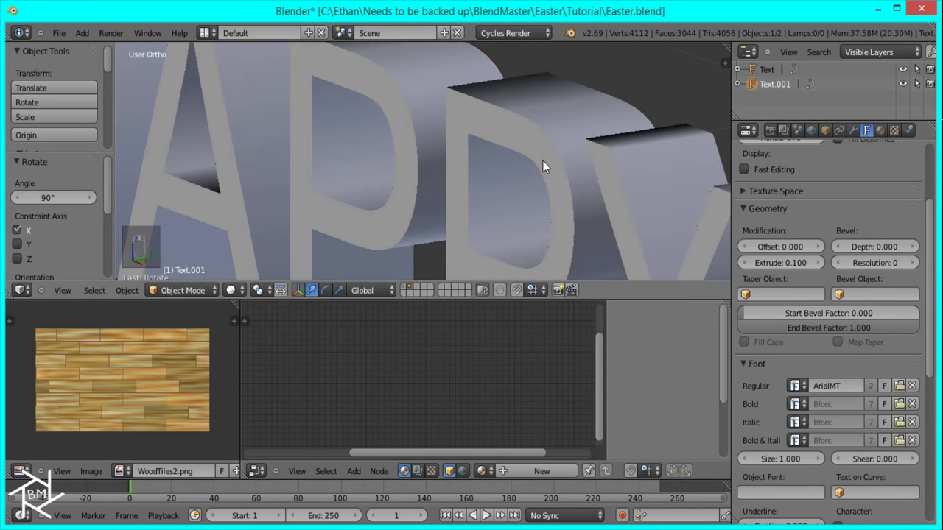
right_click(542, 162)
drag(867, 246, 874, 250)
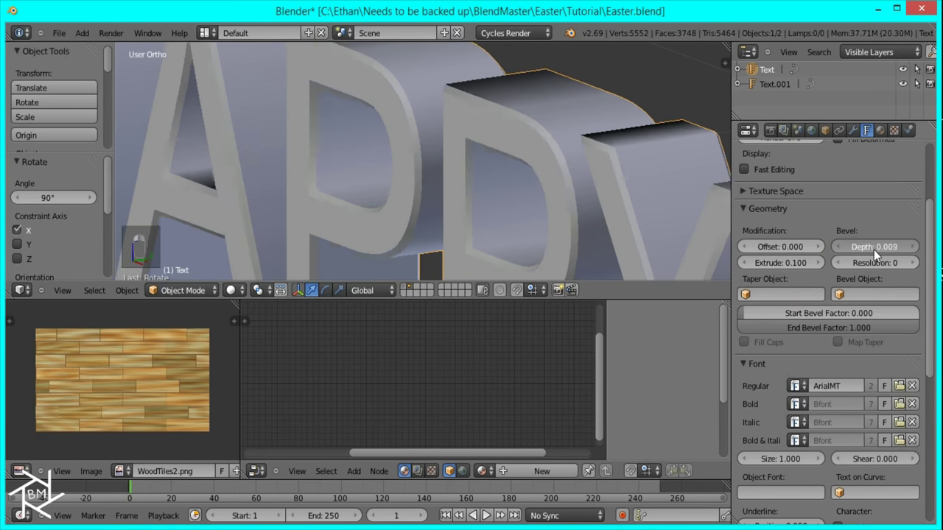
click(874, 249)
text(0)
key(Return)
click(874, 247)
text(0.01)
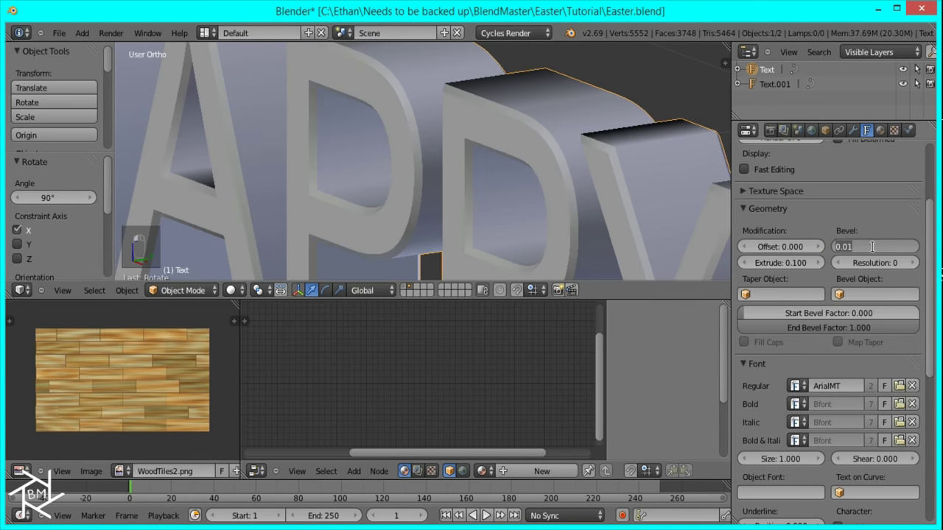
text(0.005)
key(Return)
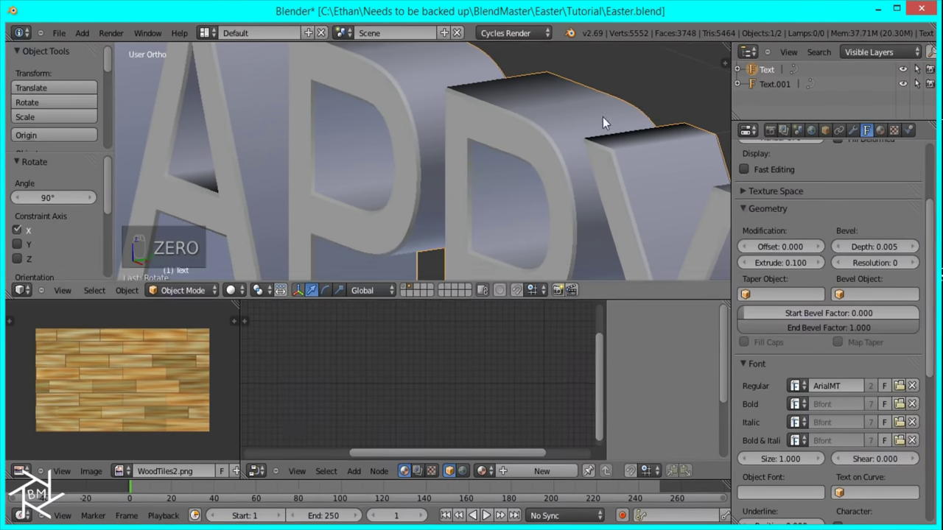
Step: Set the bevel depth of the EASTER text to 0.005
scroll(548, 198, down, 5)
scroll(531, 196, down, 2)
scroll(518, 194, up, 2)
right_click(518, 195)
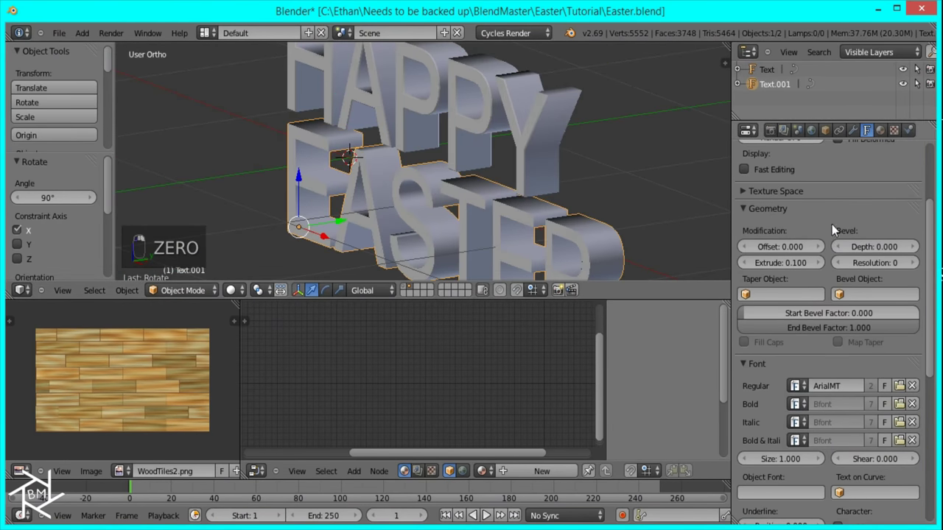
click(874, 247)
text(0.0)
text(.005)
key(Return)
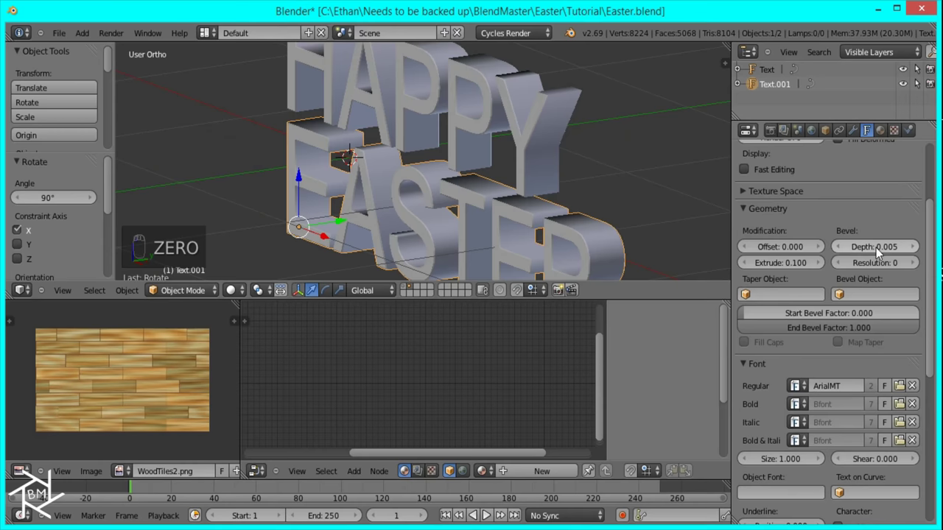
Step: Duplicate both text objects in place and move the copies to layer 12 as a backup
scroll(584, 221, down, 3)
scroll(578, 195, up, 8)
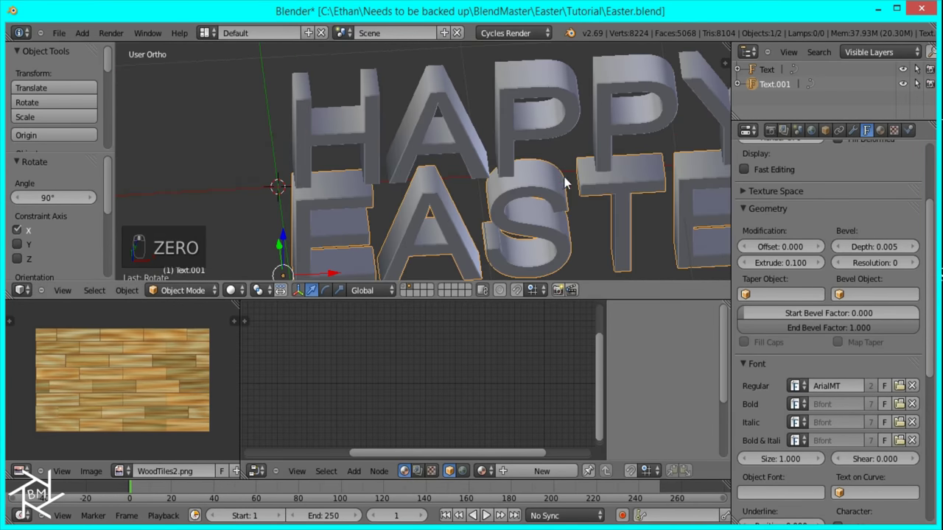
right_click(564, 126)
scroll(563, 151, down, 5)
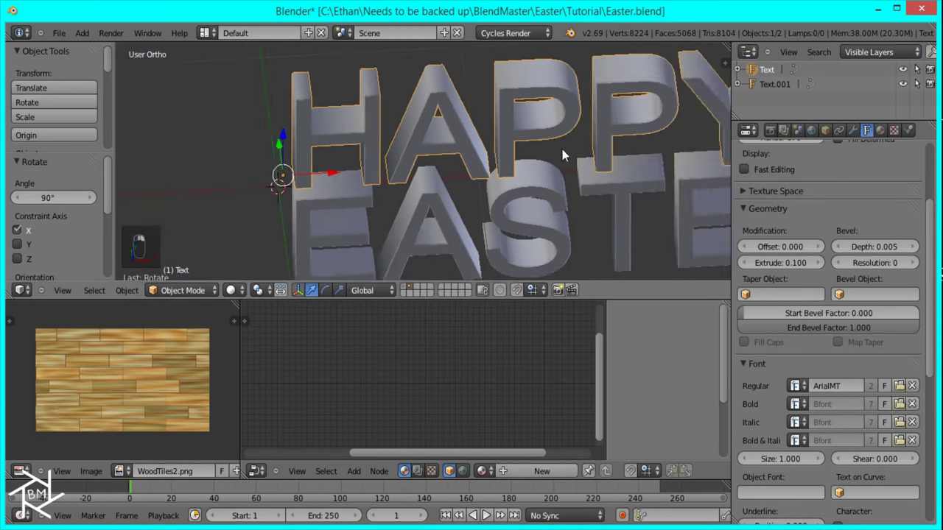
scroll(471, 140, up, 7)
scroll(450, 128, down, 7)
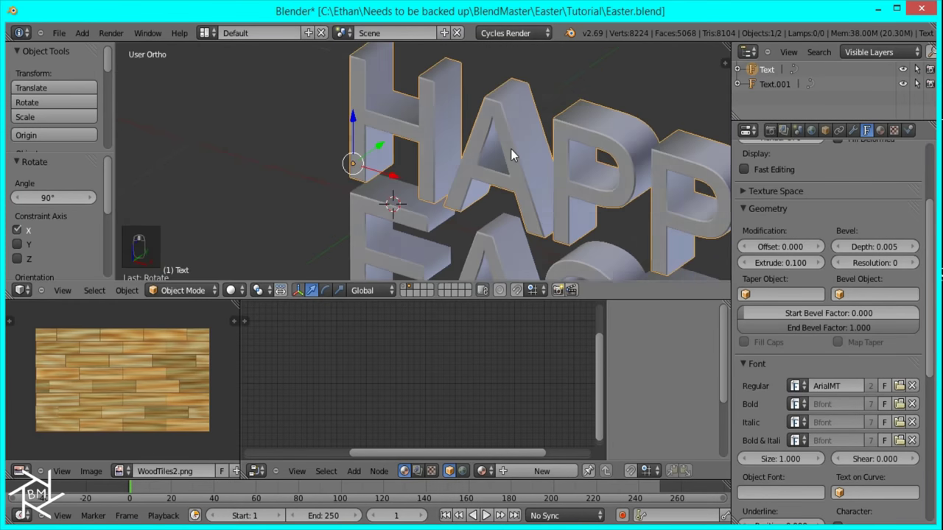
shift+right_click(500, 217)
key(shift+d)
right_click(589, 194)
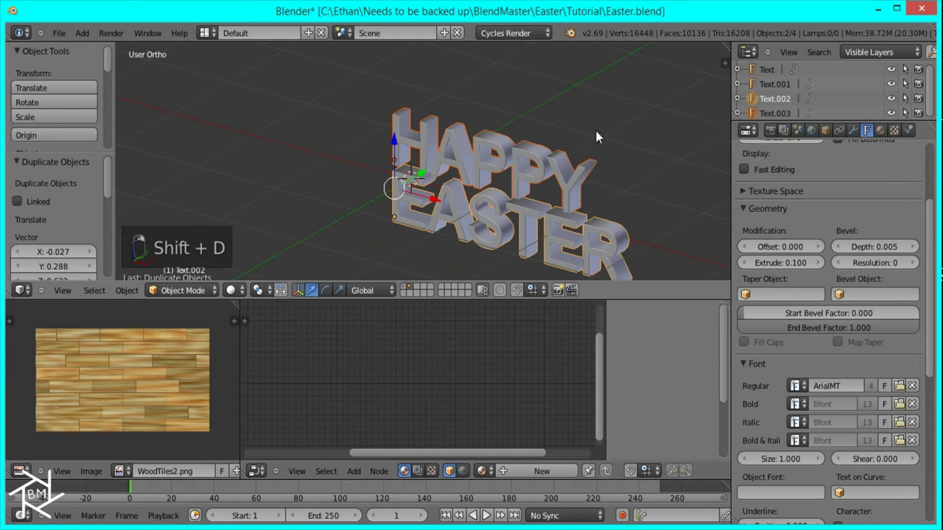
key(m)
click(708, 231)
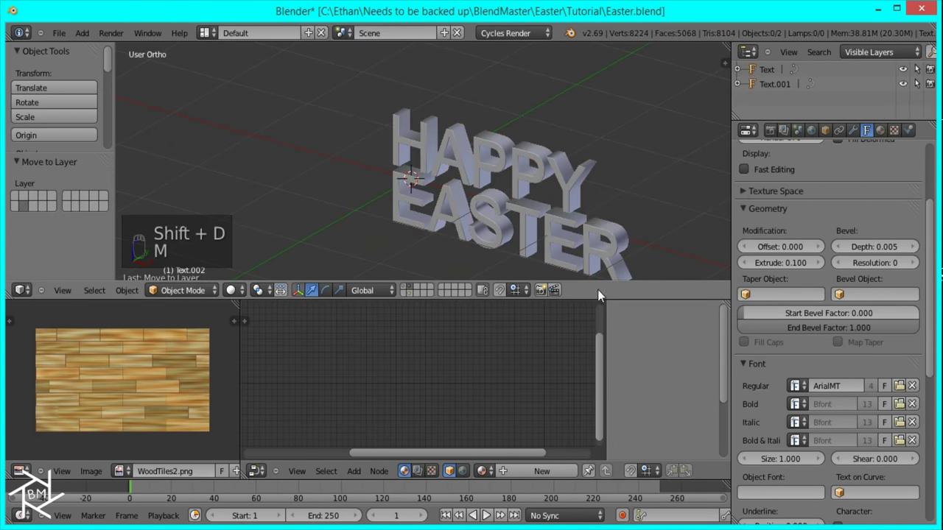
Step: Convert the HAPPY and EASTER text objects to meshes and join them into a single object
right_click(506, 220)
shift+right_click(517, 162)
middle_drag(518, 233, 597, 219)
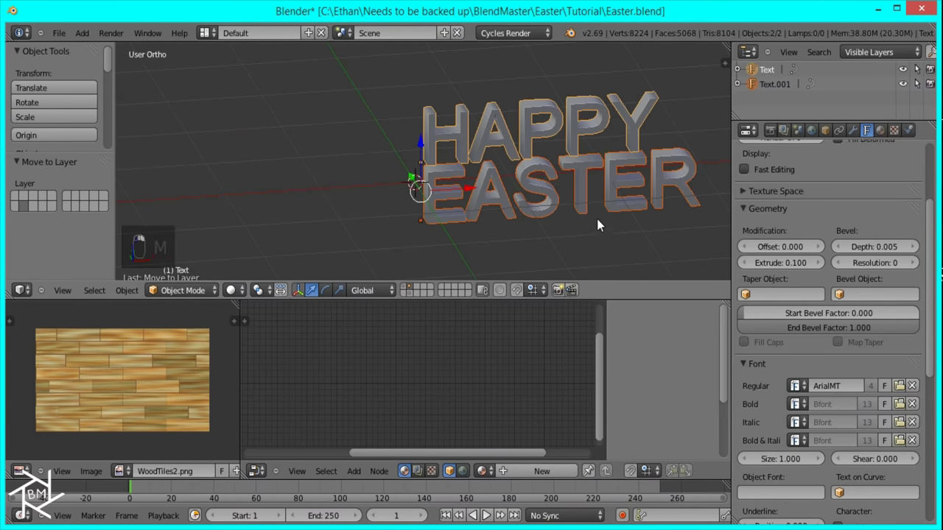
key(alt+c)
click(502, 174)
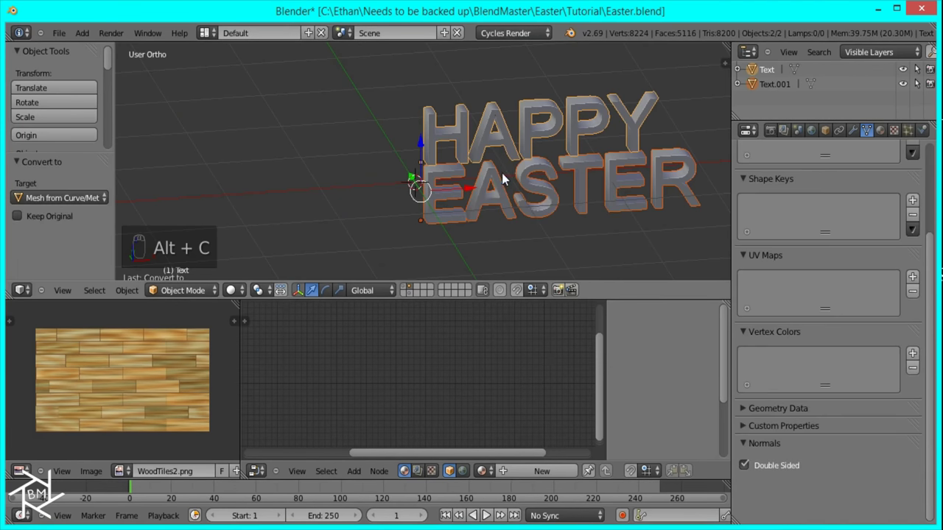
key(ctrl+j)
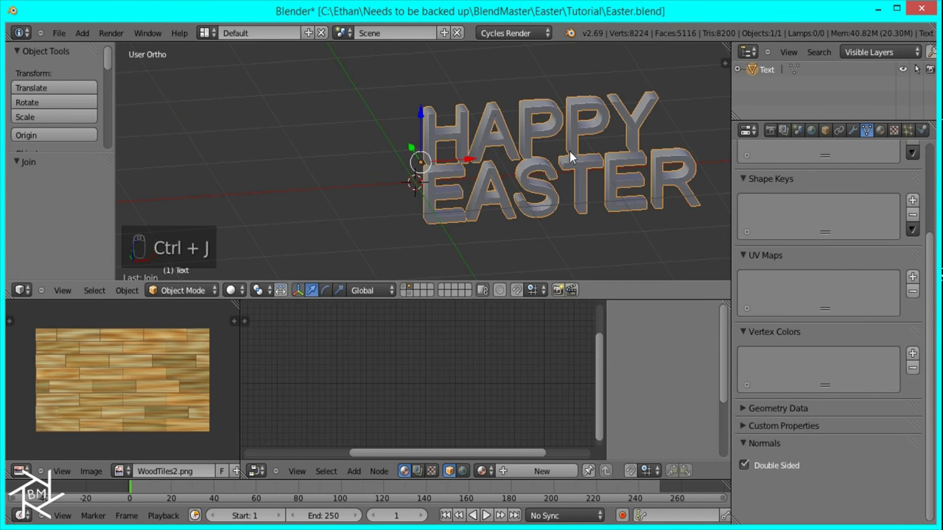
Step: Delete the joined mesh and replace it with duplicates of the backup texts moved to layer 2
key(x)
click(532, 137)
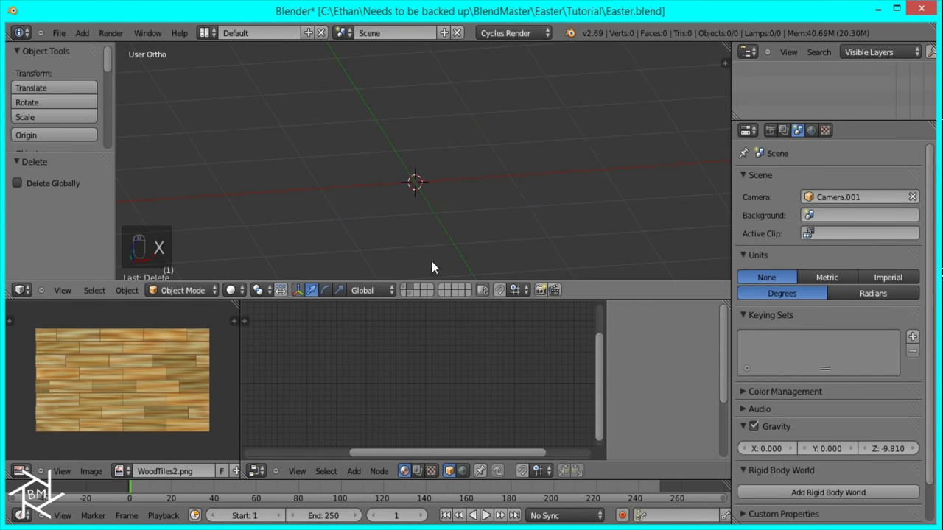
key(ctrl+z)
key(shift+d)
click(561, 97)
key(m)
key(2)
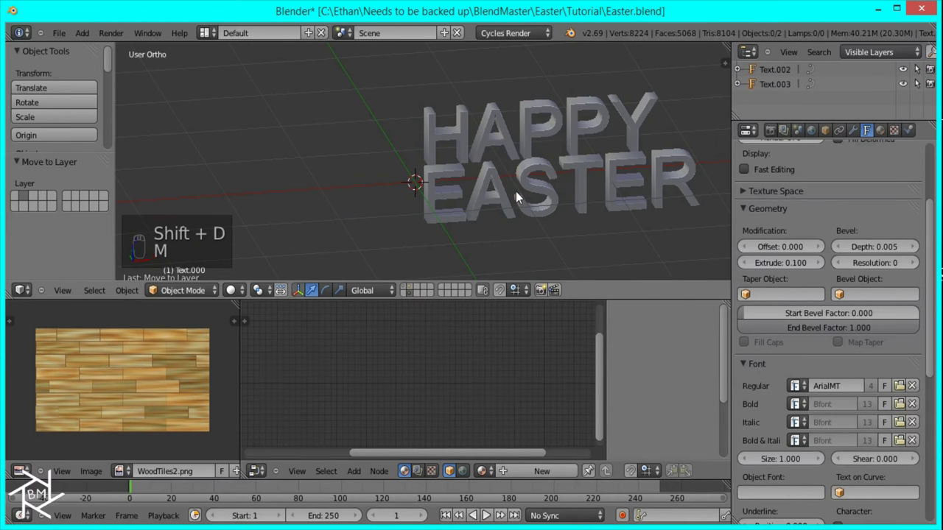
key(2)
Step: In front view, widen the HAPPY text by setting its letter spacing to 1.180
right_click(552, 164)
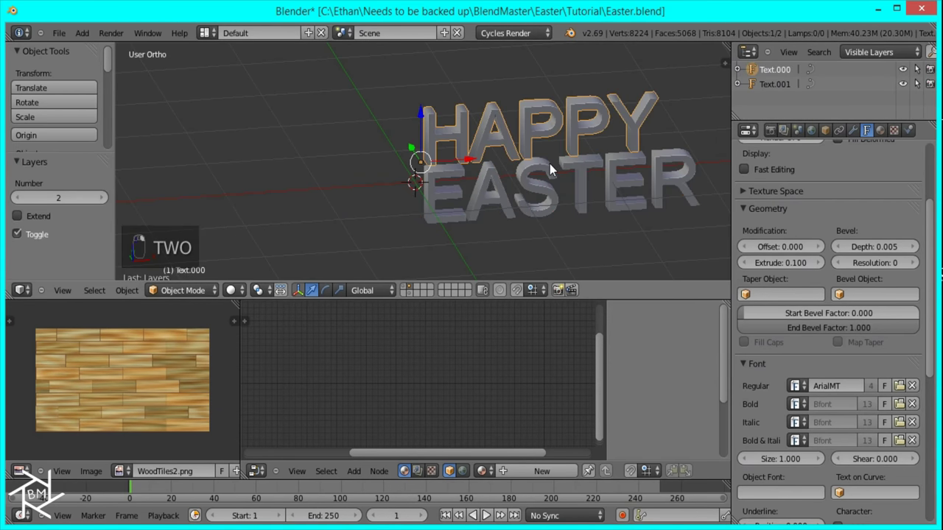
key(KP_1)
scroll(861, 451, down, 3)
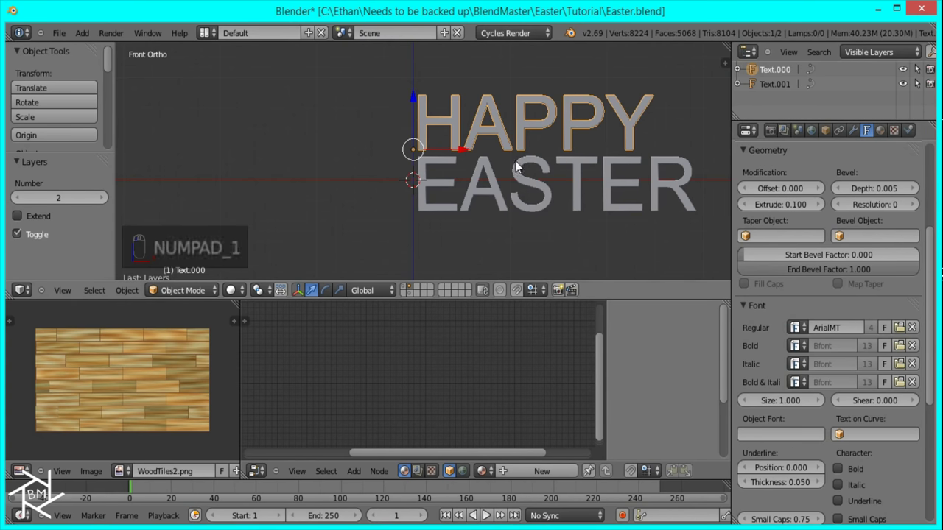
scroll(859, 446, down, 3)
scroll(871, 443, down, 4)
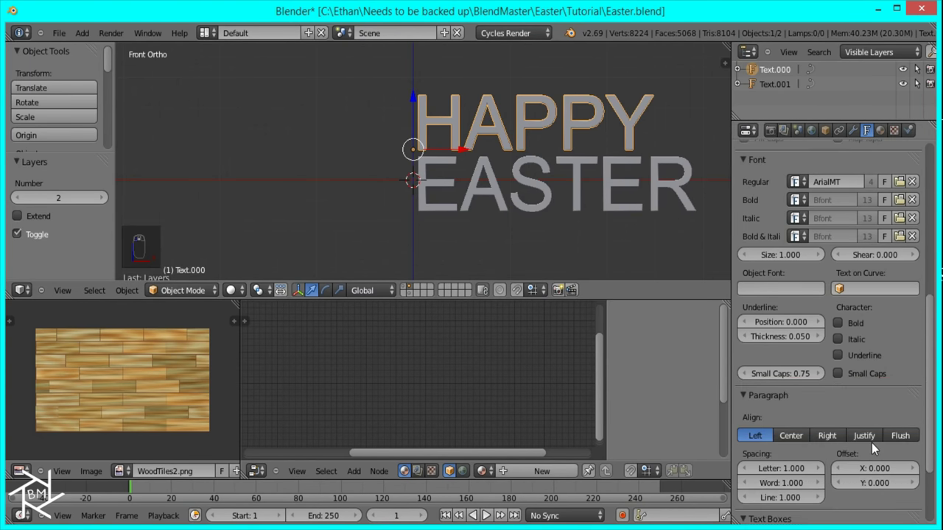
scroll(810, 419, down, 3)
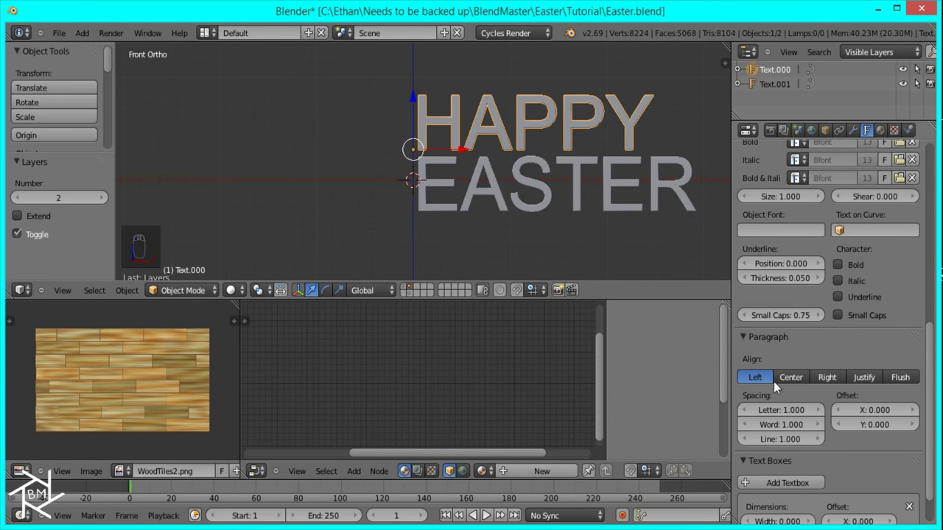
drag(773, 410, 778, 414)
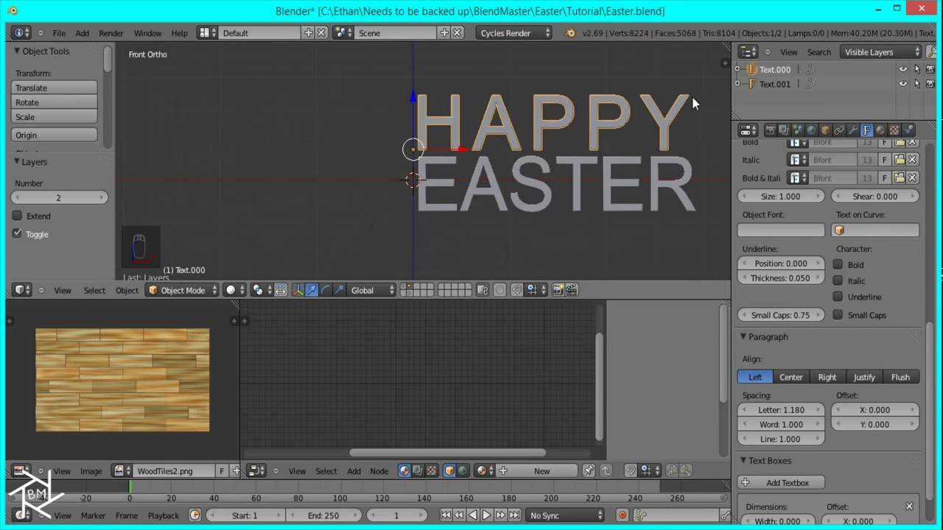
Step: Fine-tune the letter spacing of HAPPY to 1.212 so its end lines up with the end of EASTER
shift+middle_drag(692, 203, 565, 191)
scroll(659, 182, up, 3)
shift+middle_drag(660, 182, 470, 174)
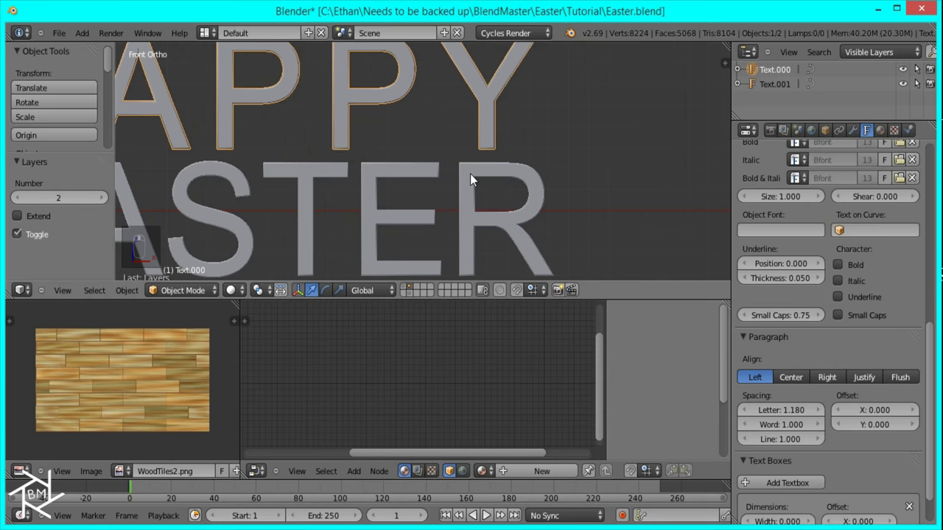
scroll(497, 82, down, 3)
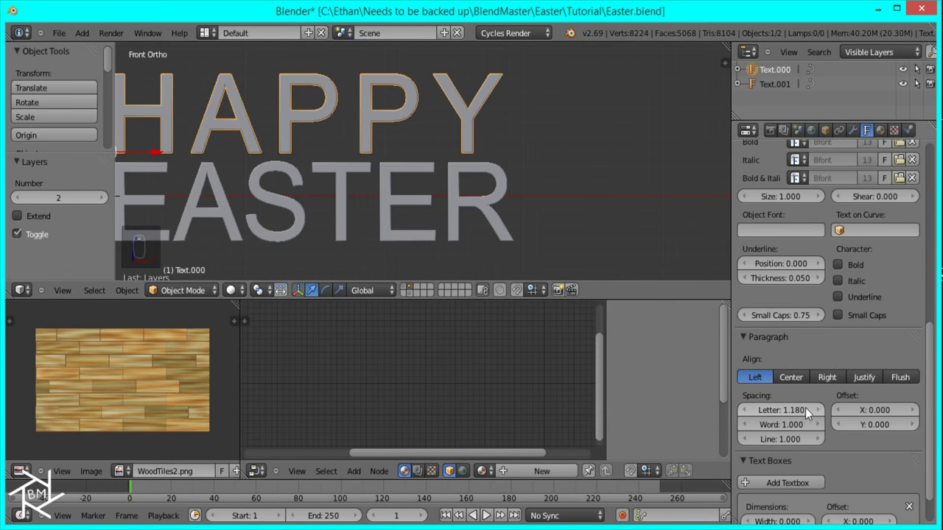
mouse_move(813, 408)
mouse_down()
mouse_move(784, 410)
mouse_move(803, 420)
mouse_up()
click(747, 410)
key(Home)
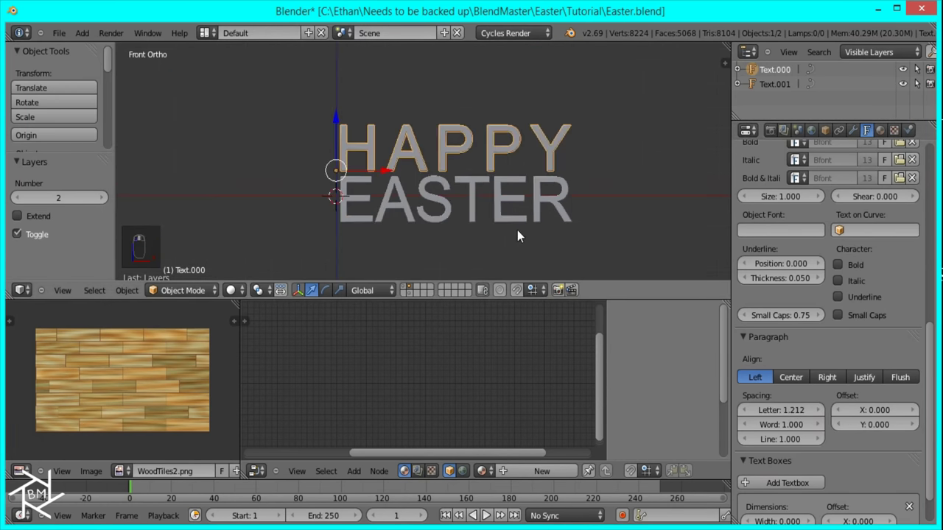
Step: Lower the HAPPY text about 0.057 units along the Z axis to sit just above EASTER
scroll(517, 235, up, 7)
ctrl+scroll(627, 179, left, 3)
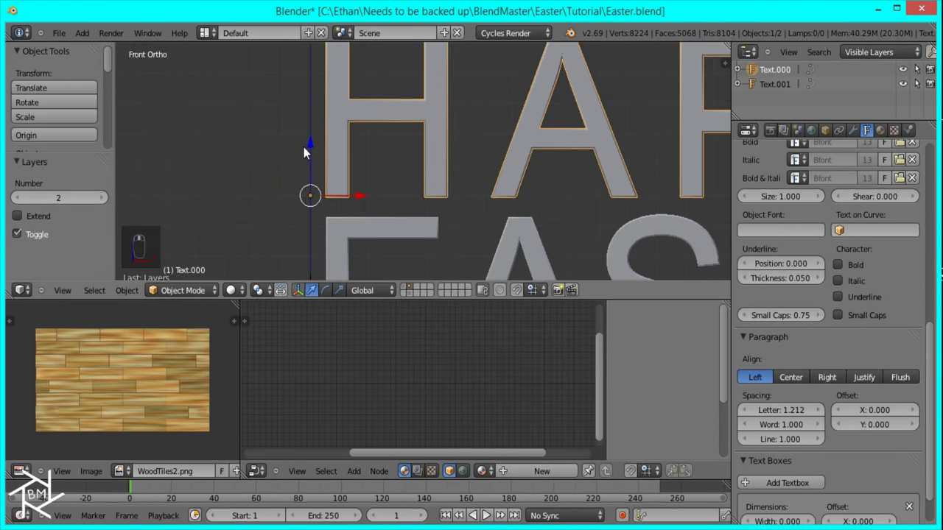
key(g)
key(z)
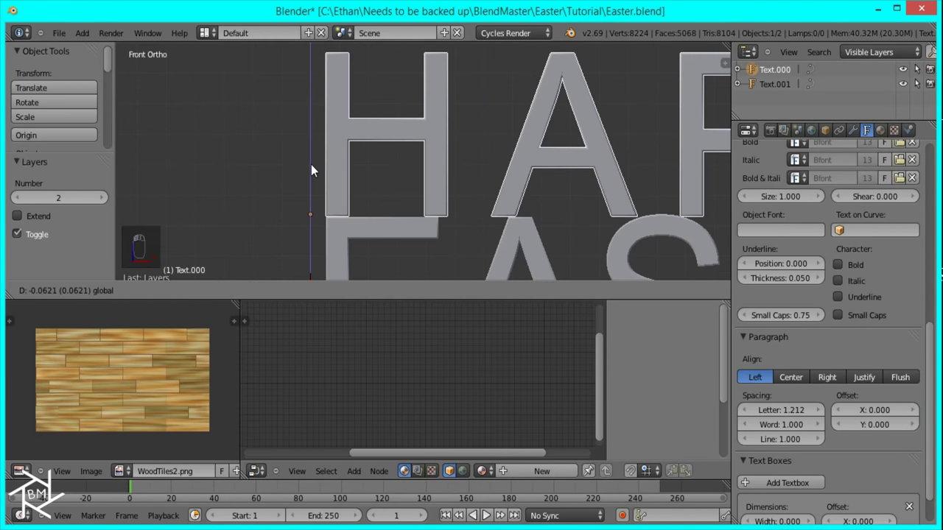
click(312, 163)
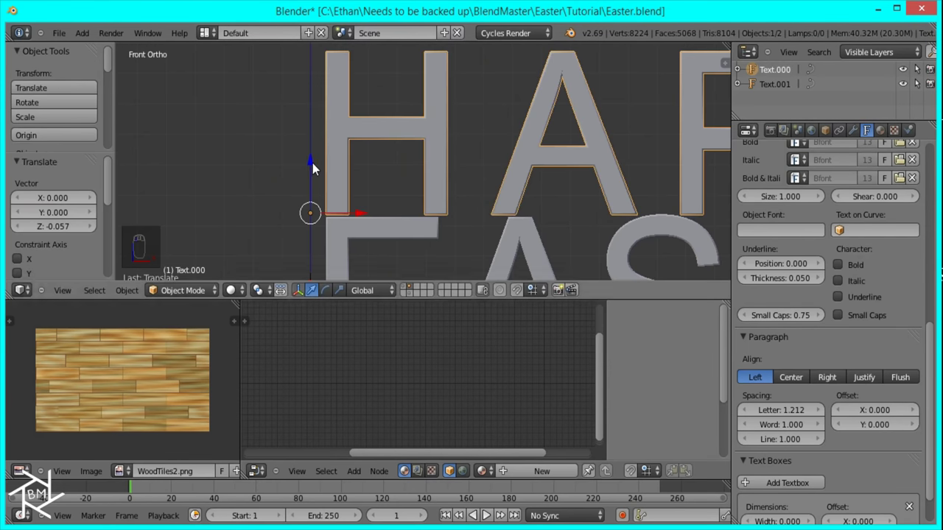
Step: Delete the outdated HAPPY and EASTER backup texts on layer 12
click(414, 293)
scroll(431, 166, down, 3)
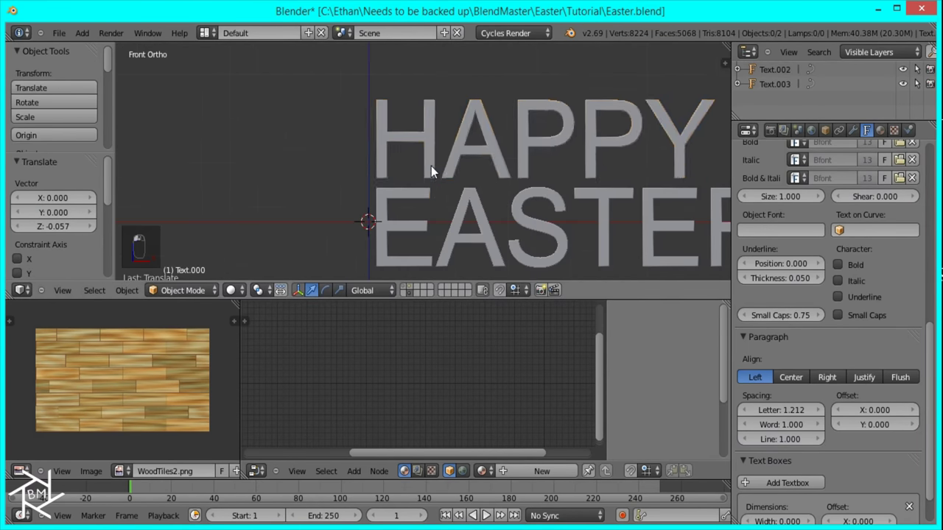
right_click(431, 171)
shift+right_click(418, 228)
key(x)
click(421, 218)
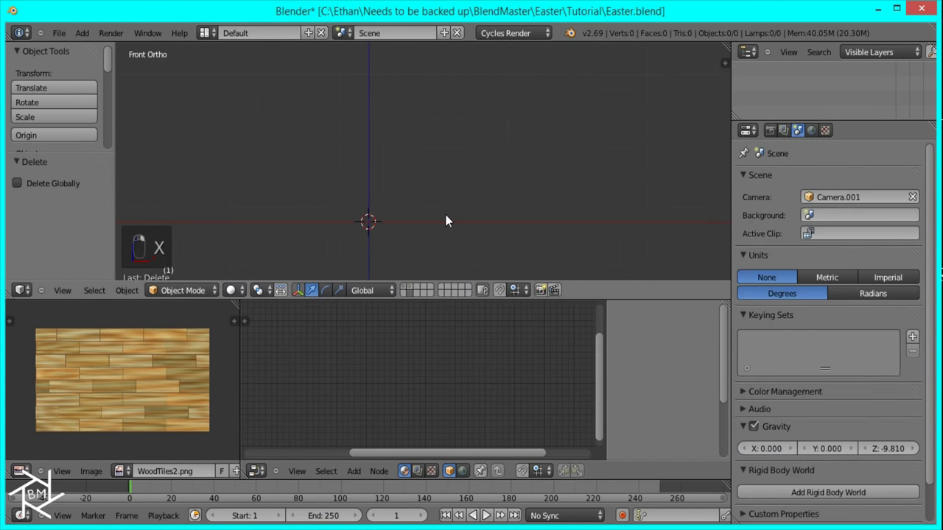
Step: Duplicate the adjusted HAPPY and EASTER texts on layer 2 and move the copies to layer 12
key(2)
key(shift+d)
click(457, 143)
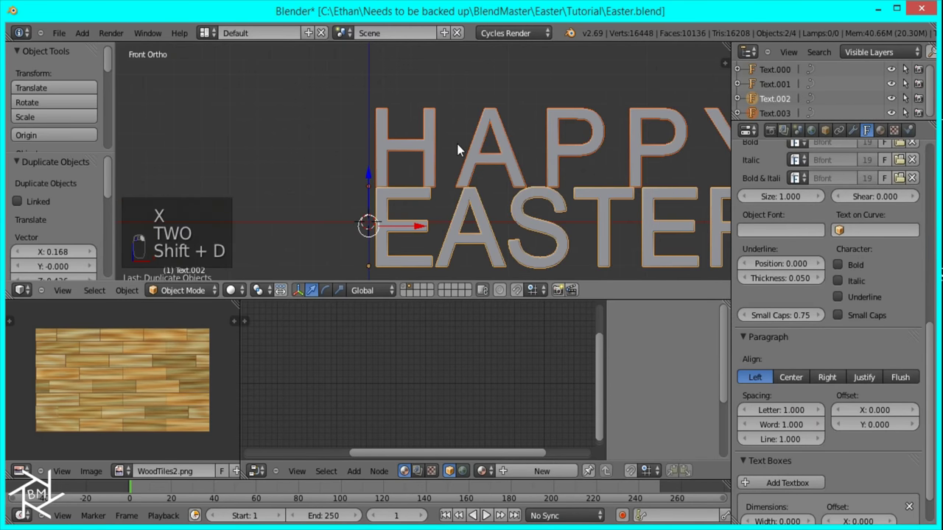
key(m)
click(582, 188)
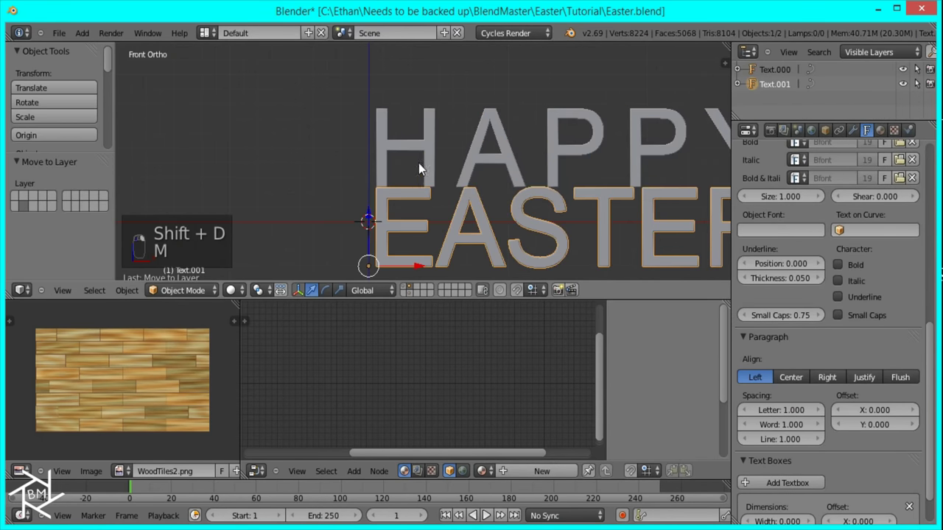
Step: Convert the selected HAPPY and EASTER texts on layer 2 to meshes and join them into one object
key(alt+c)
click(418, 170)
scroll(434, 199, down, 5)
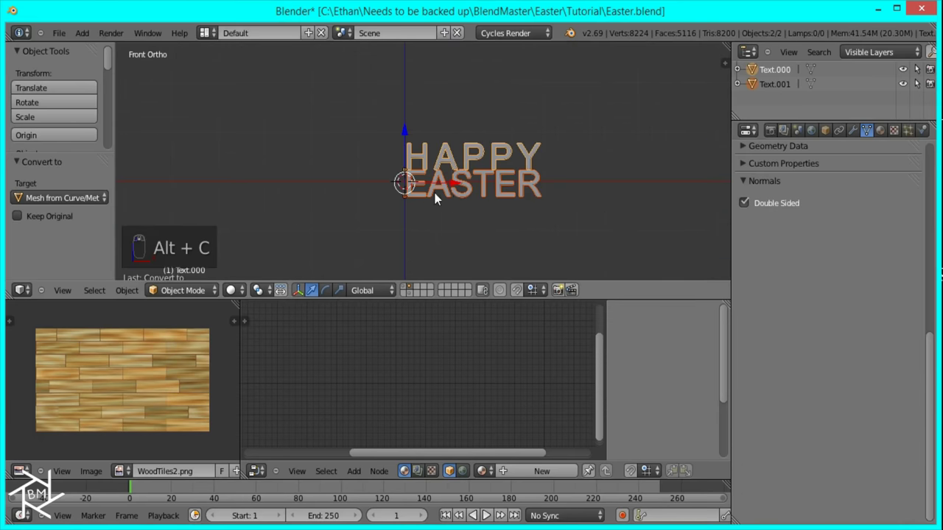
key(ctrl+j)
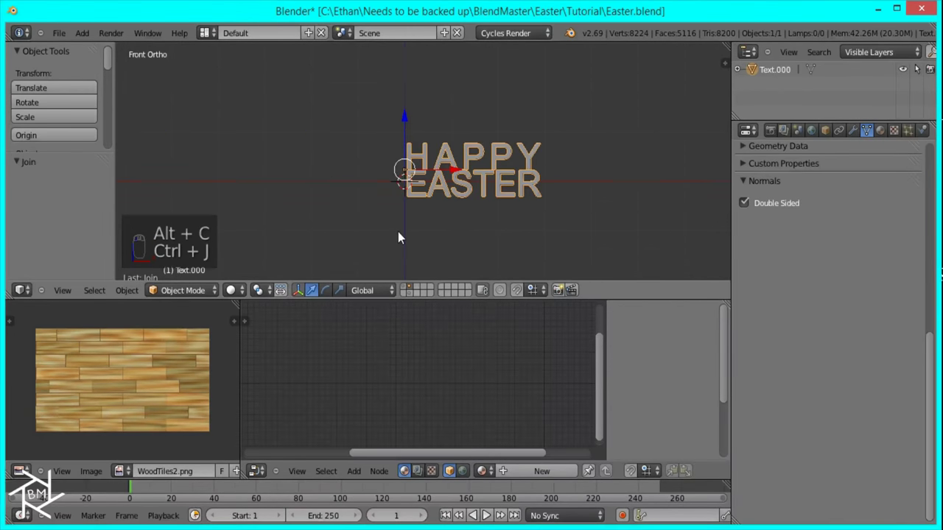
scroll(398, 237, up, 5)
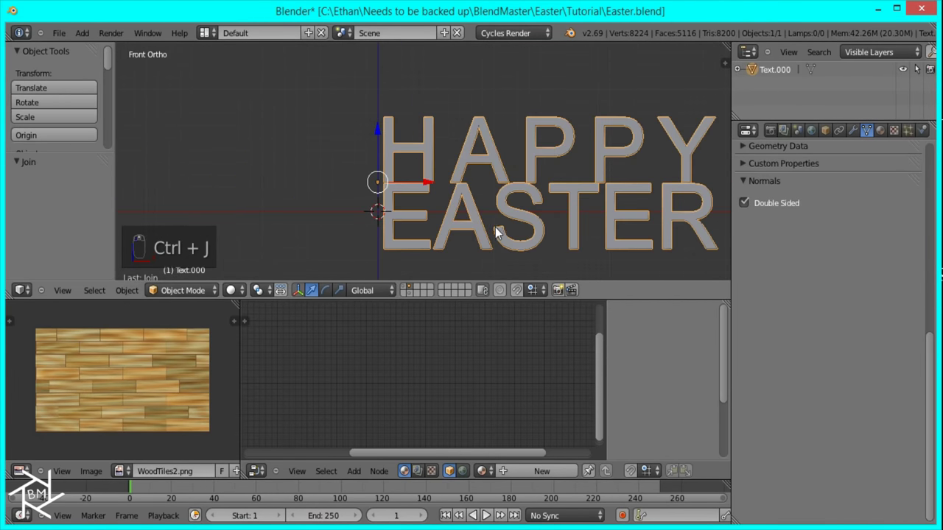
Step: Set the joined text's origin to its geometry and clear its location to center it on the world origin
click(37, 135)
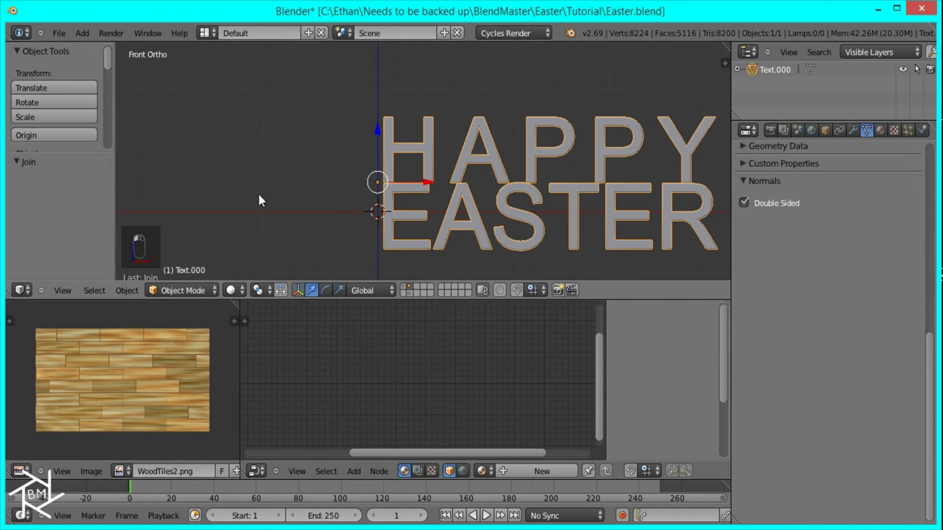
click(51, 135)
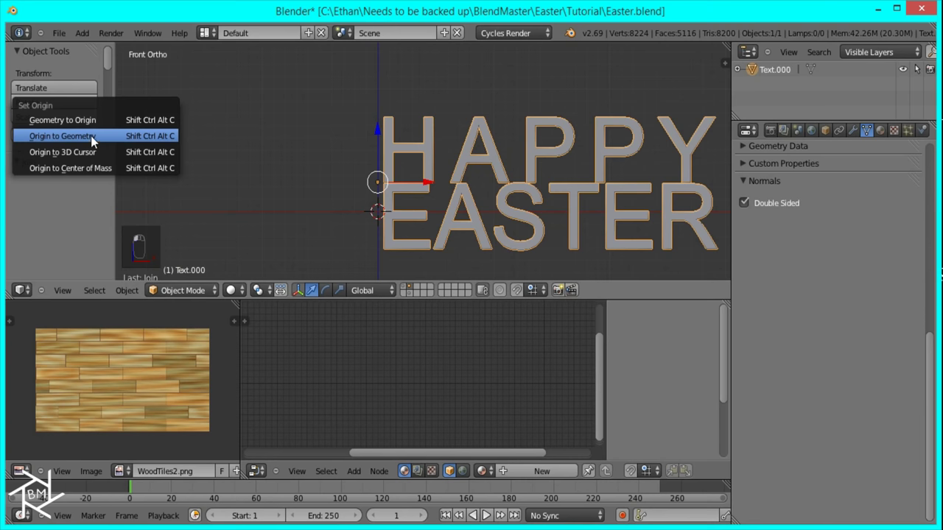
click(90, 135)
scroll(557, 217, down, 4)
key(alt+g)
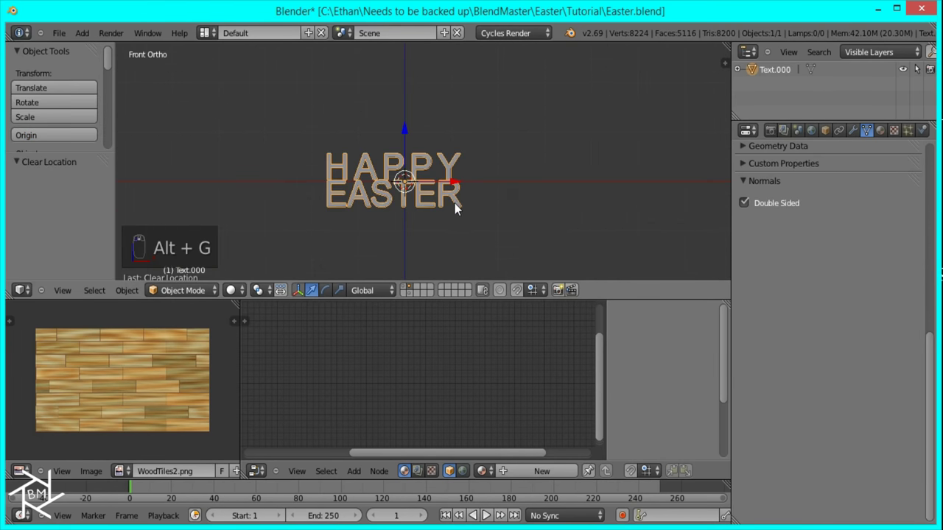
Step: Raise the joined HAPPY EASTER mesh about 0.535 units along the Z axis
scroll(383, 176, up, 4)
drag(382, 157, 385, 110)
key(shift+s)
click(383, 209)
scroll(467, 181, up, 7)
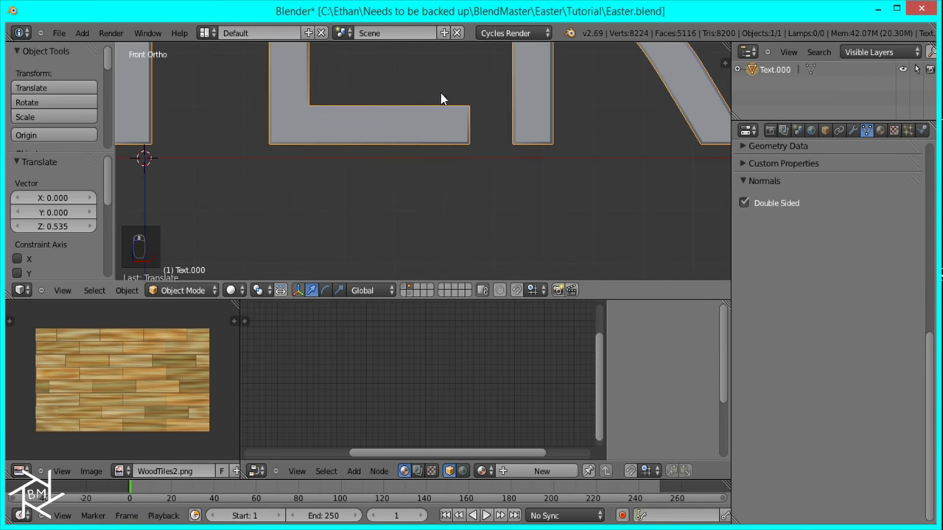
Step: Lower the text about 0.026 units along Z so its base rests on the X-axis line, and show layer 1 through the camera
key(g)
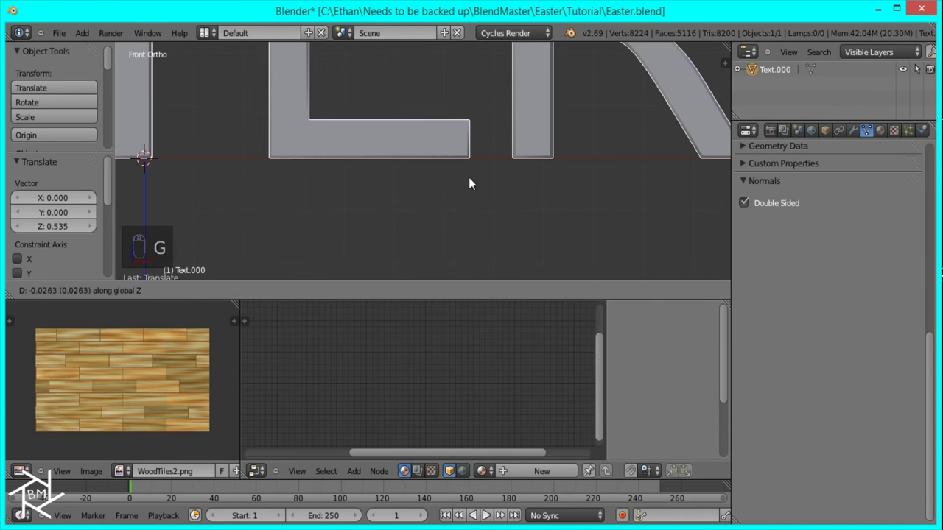
click(470, 178)
scroll(467, 178, down, 8)
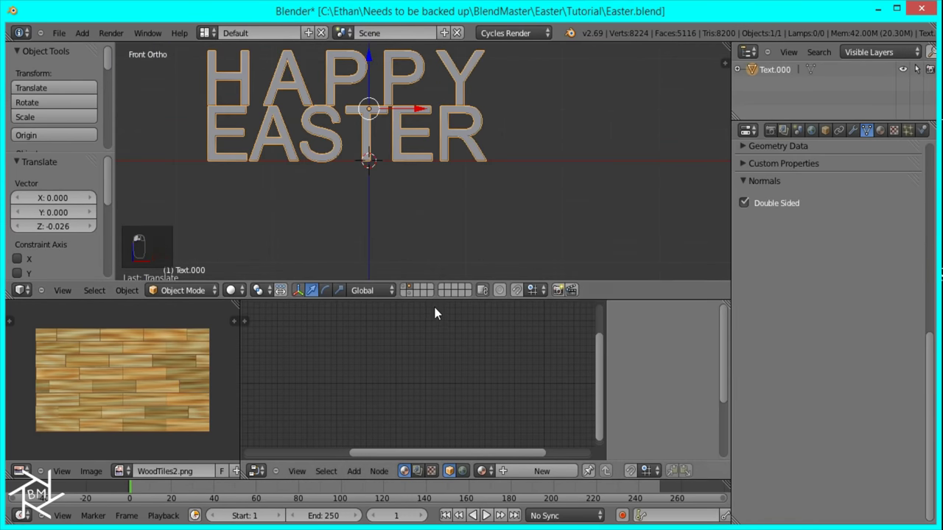
shift+click(407, 287)
key(KP_0)
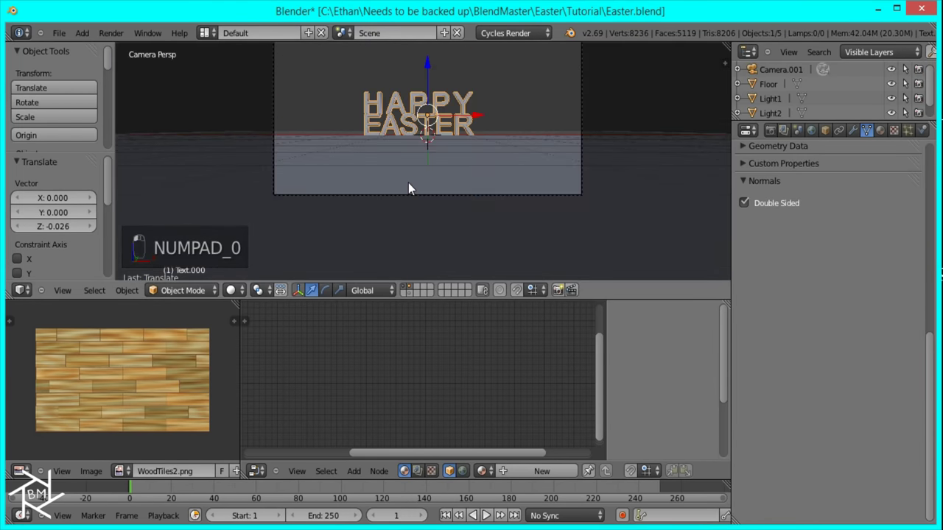
Step: Try moving the text about -5.377 units along Y and 0.215 units along X, and undo both moves
key(g)
key(y)
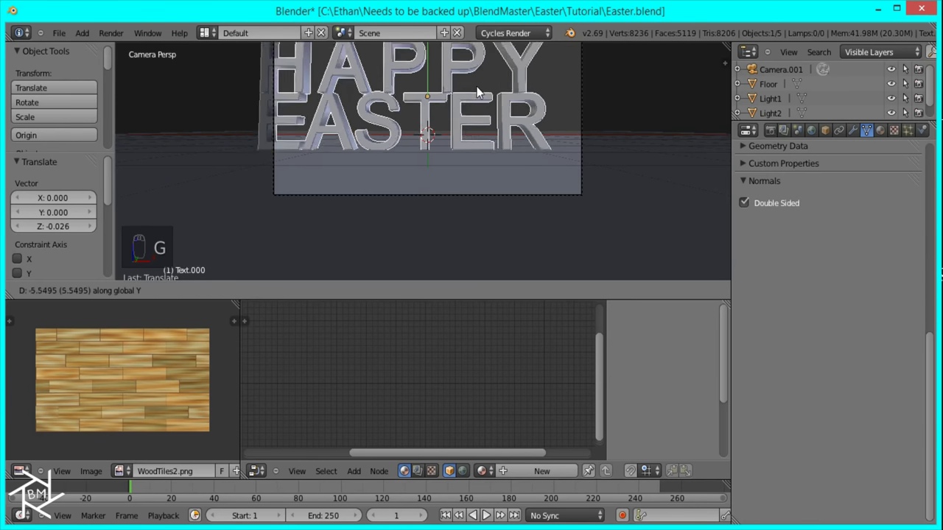
click(479, 92)
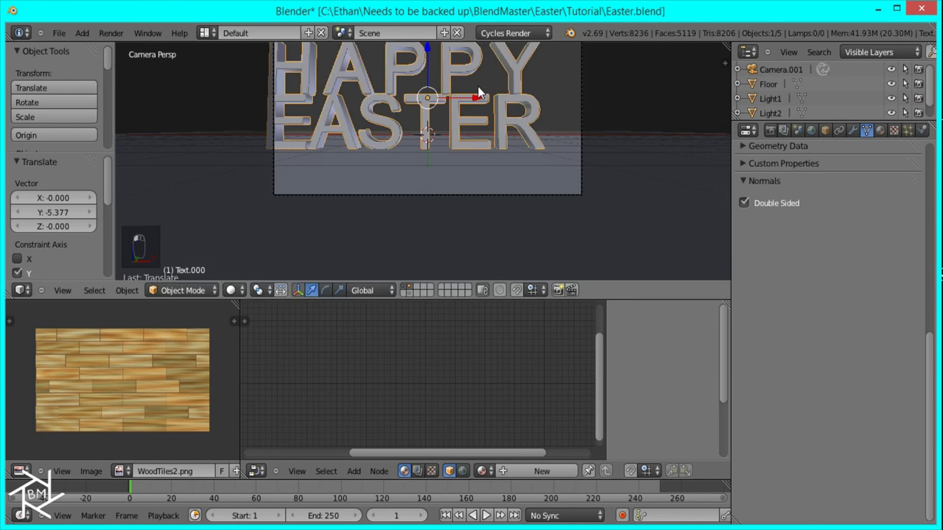
drag(461, 104, 516, 107)
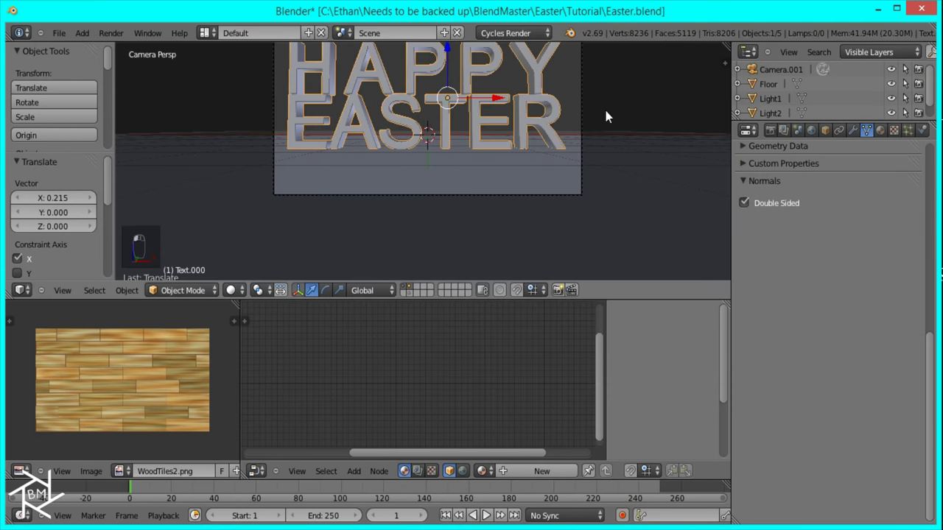
middle_drag(499, 172, 449, 225)
key(ctrl+z)
key(ctrl+z)
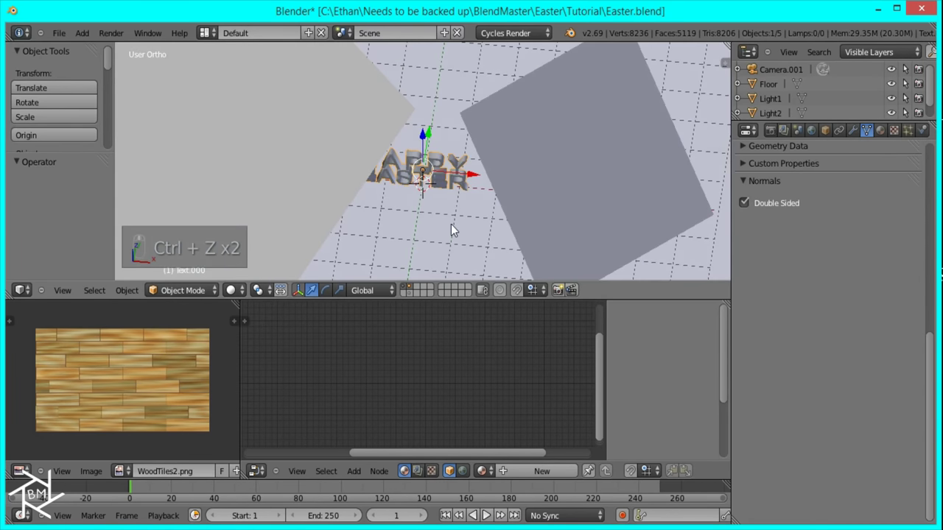
Step: Set the text's origin to the 3D cursor at its base
key(KP_1)
drag(471, 191, 493, 195)
click(48, 135)
click(93, 154)
Step: Move the text toward the camera along Y, about -4.304 units and a further -1.142 units, checking it in camera view
key(KP_3)
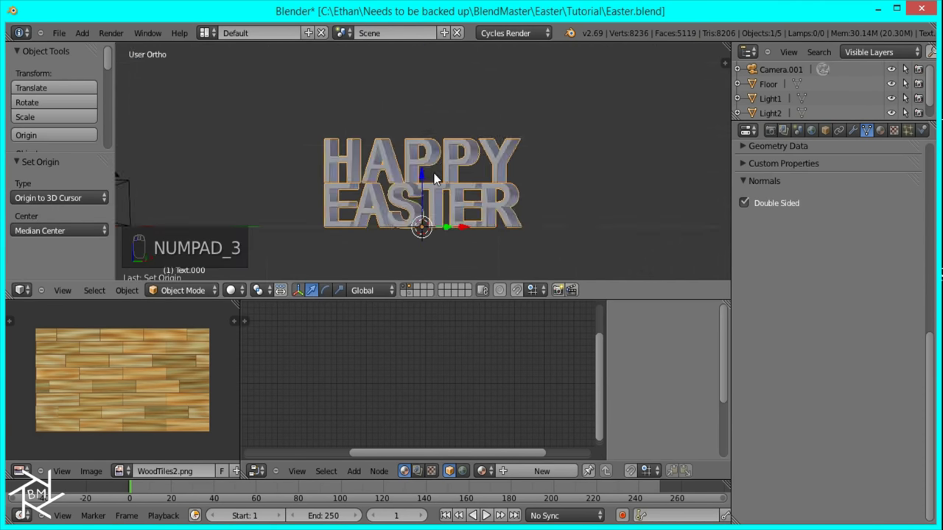
drag(472, 191, 337, 181)
key(KP_0)
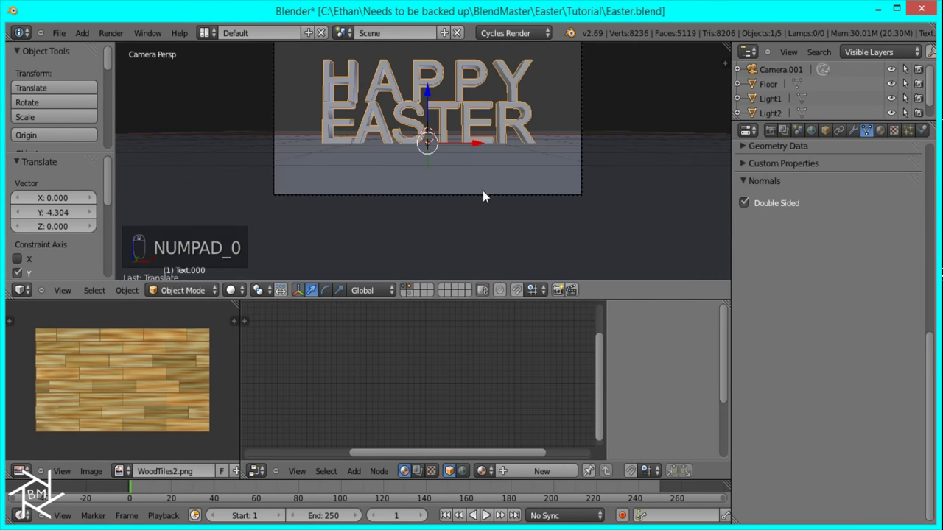
key(g)
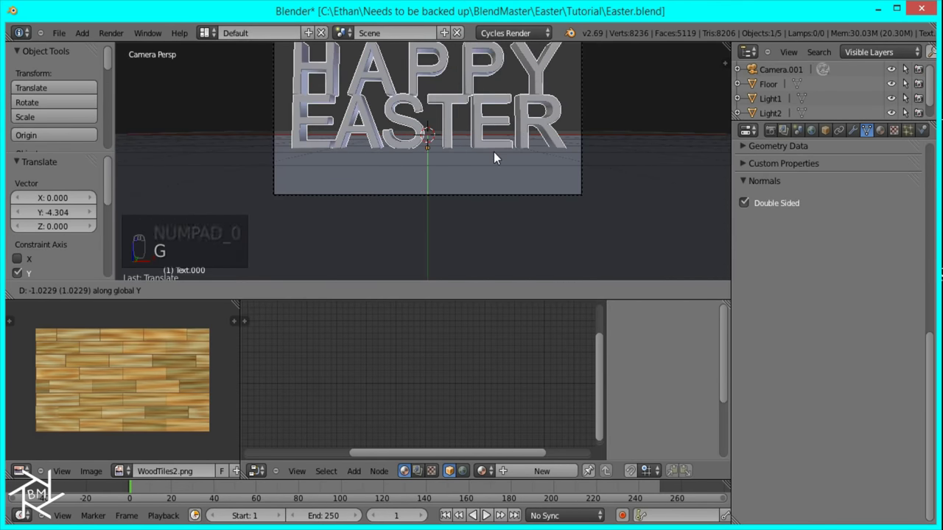
click(493, 150)
scroll(516, 188, down, 2)
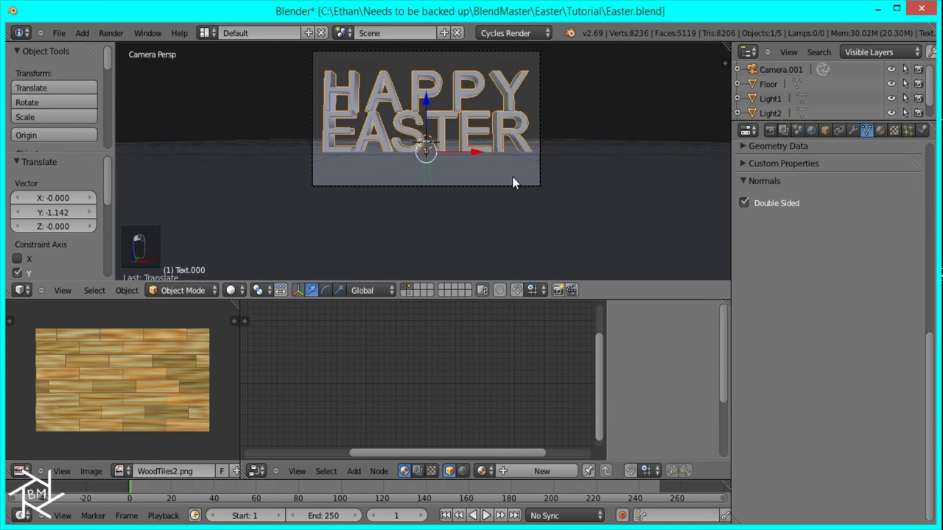
Step: Scale the text uniformly to about 0.837 so it fits within the camera frame with margin
key(s)
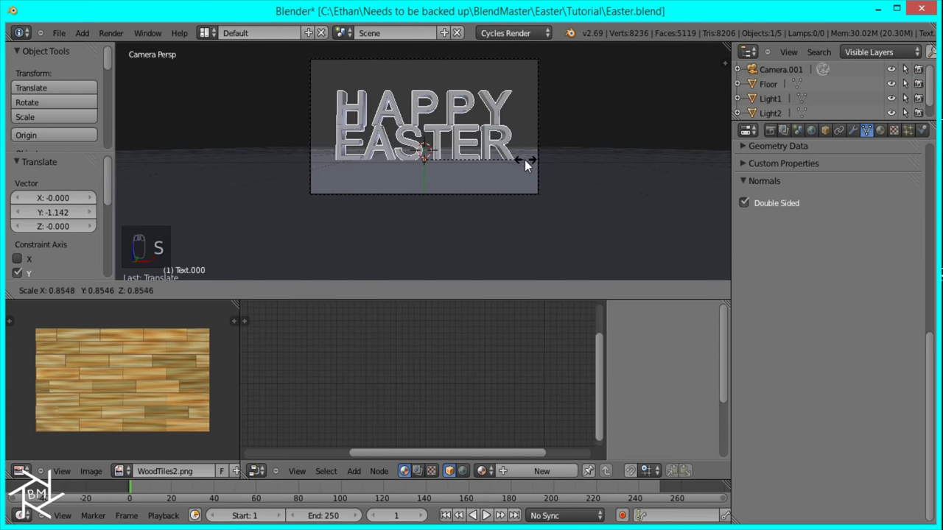
click(523, 160)
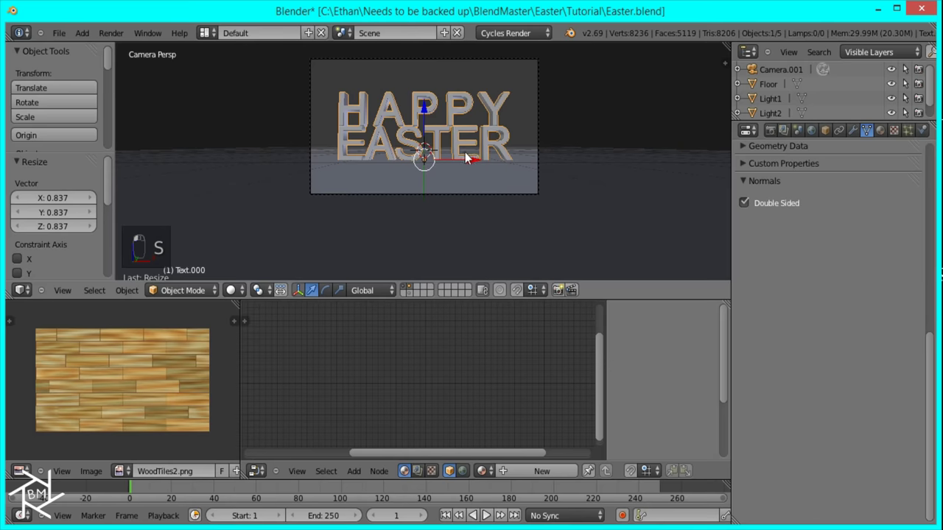
scroll(461, 192, up, 2)
scroll(474, 214, up, 2)
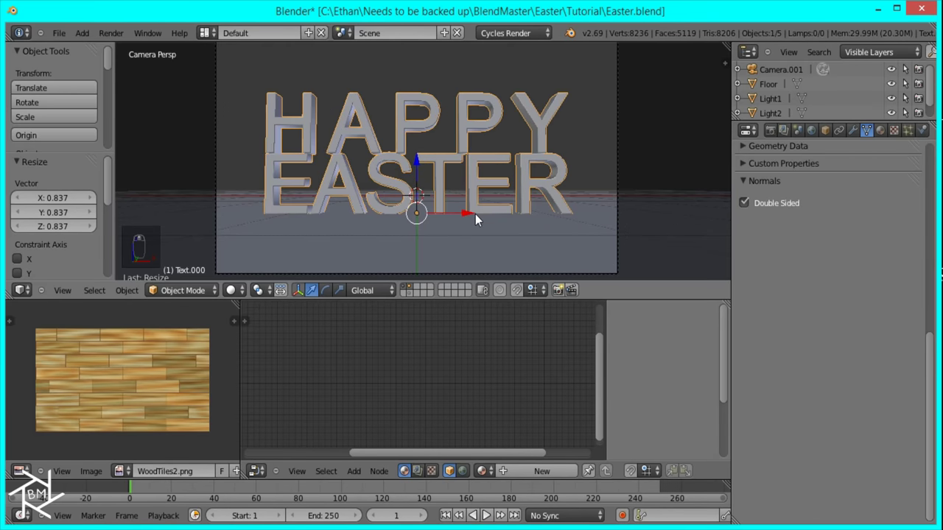
Step: Create a new material for the HAPPY EASTER mesh and name it Text
scroll(874, 154, up, 7)
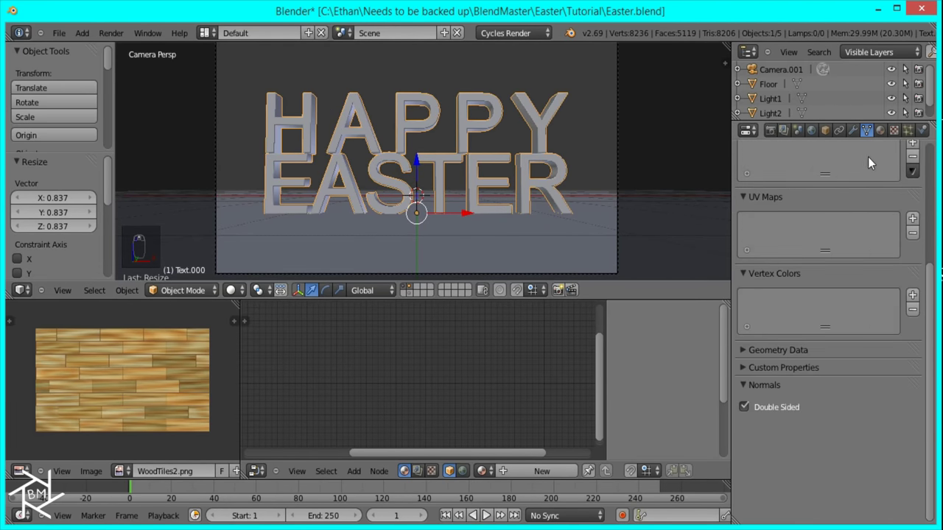
click(880, 131)
click(780, 214)
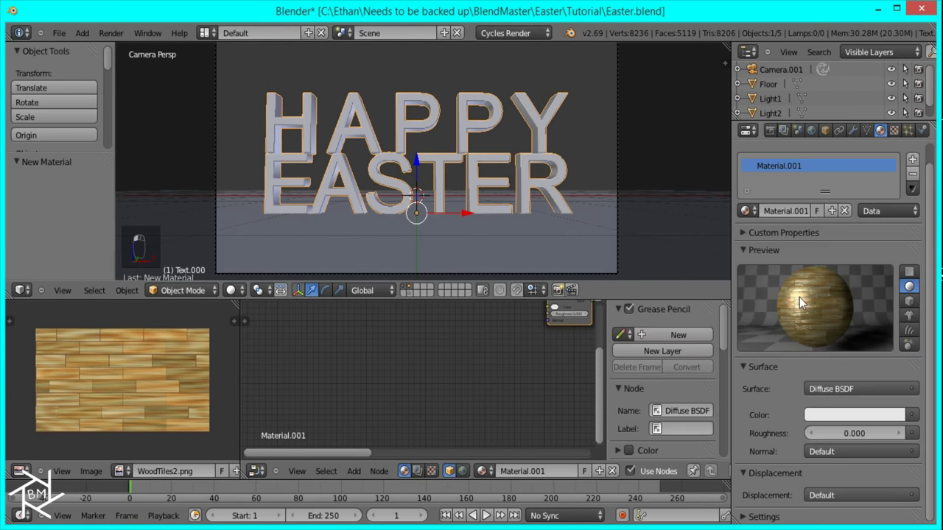
click(776, 213)
text(Text)
key(Return)
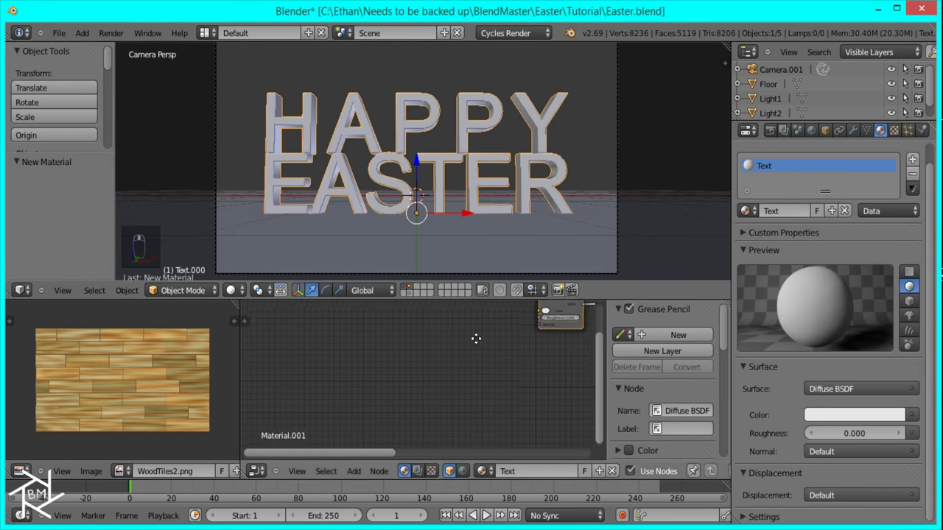
Step: Move the Diffuse BSDF node aside and insert a Mix Shader between it and the Material Output
scroll(466, 388, up, 6)
middle_drag(466, 383, 497, 403)
click(435, 345)
key(g)
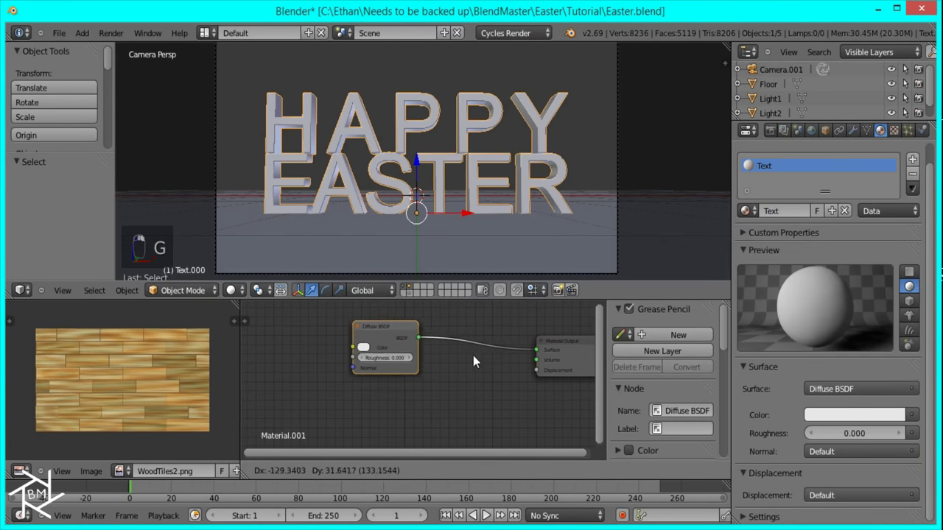
click(398, 353)
key(shift+a)
mouse_move(383, 391)
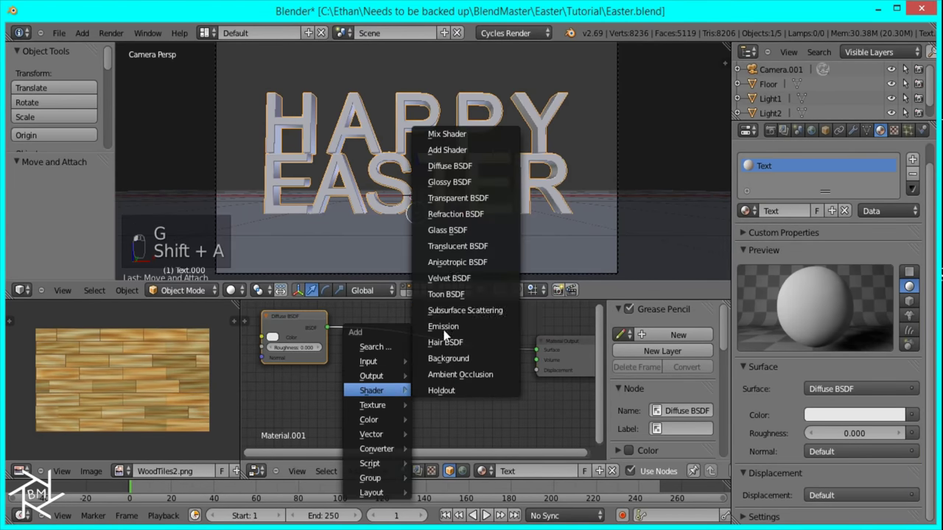
click(457, 140)
click(412, 345)
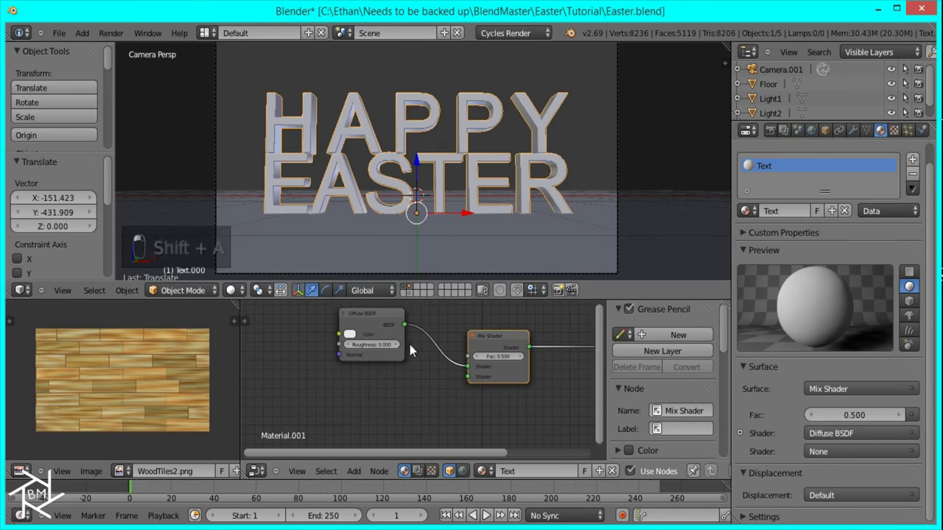
Step: Add a Glossy BSDF below the Diffuse BSDF and link it to the Mix Shader's second shader input
key(shift+a)
mouse_move(391, 351)
click(451, 139)
click(429, 433)
drag(404, 387, 469, 378)
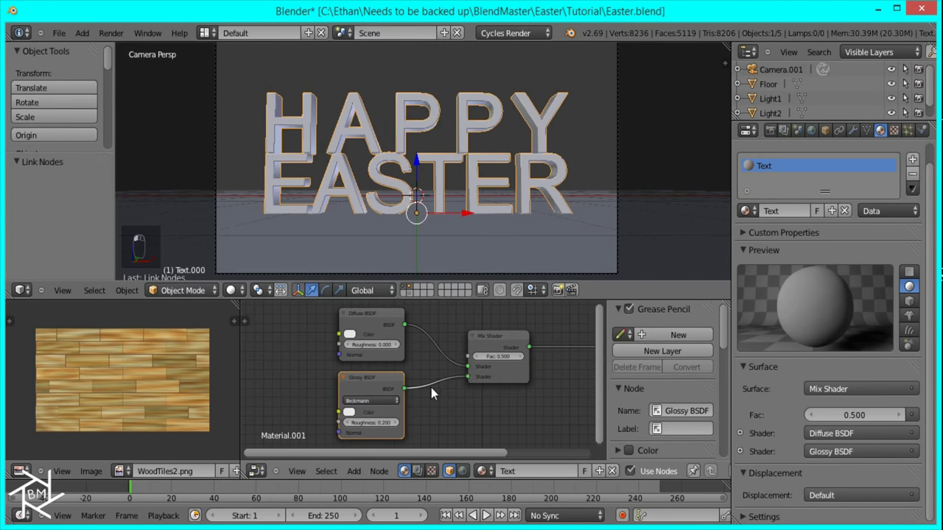
Step: Add an RGB input node in the empty space ahead of the Diffuse and Glossy shaders
middle_drag(431, 388, 491, 389)
scroll(387, 360, up, 2)
scroll(387, 355, down, 2)
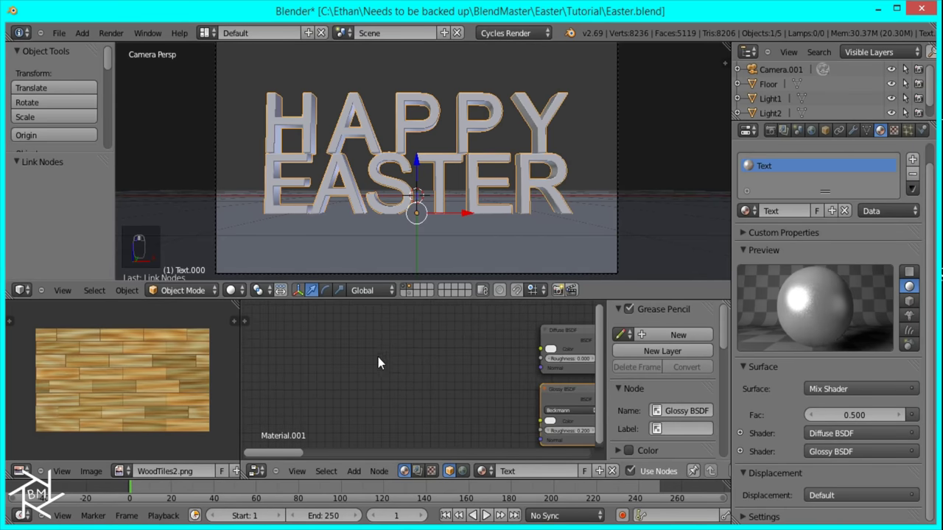
key(shift+a)
mouse_move(356, 326)
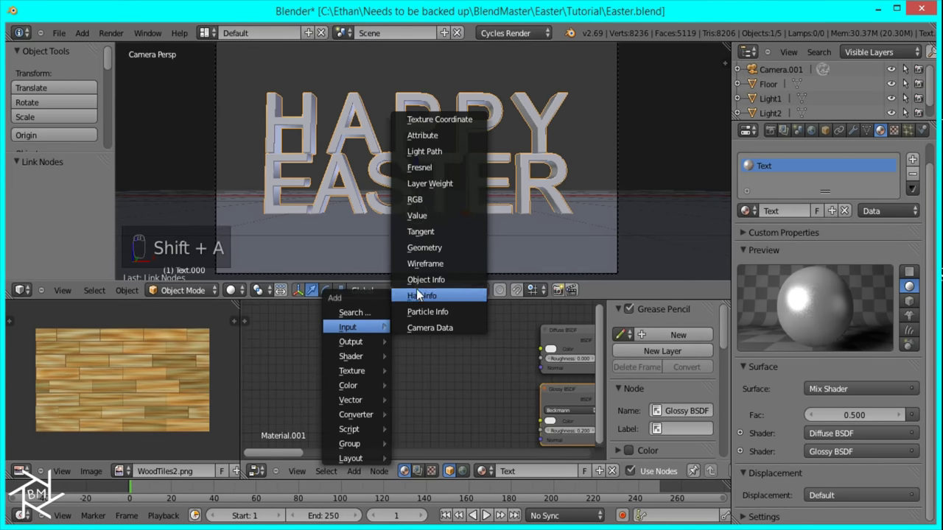
click(424, 208)
click(310, 375)
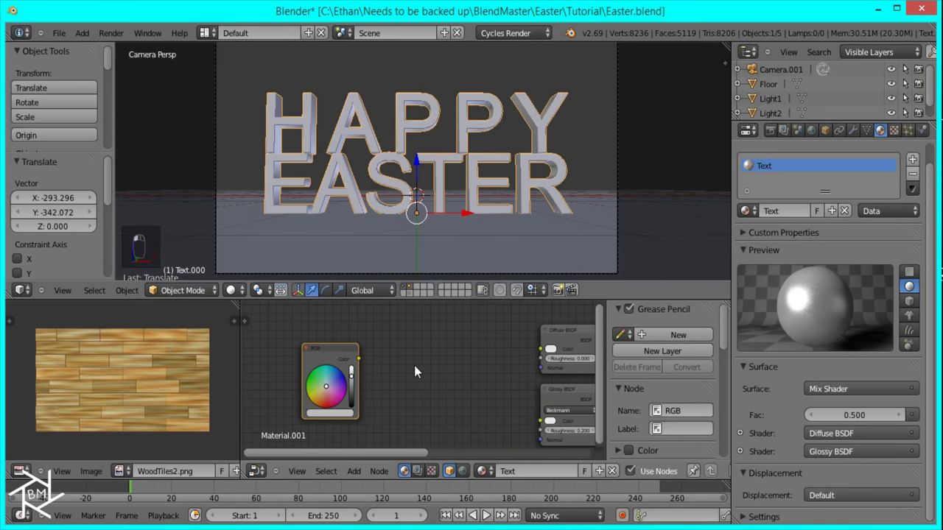
Step: Add a Hue Saturation Value node fed by the RGB color and link its output to the Glossy BSDF color
key(shift+a)
mouse_move(404, 440)
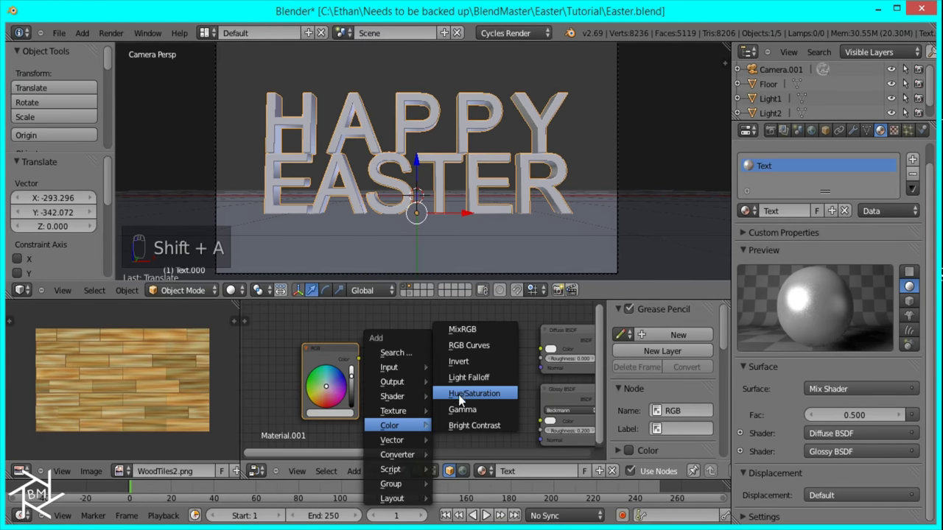
click(458, 395)
click(397, 376)
drag(360, 361, 397, 434)
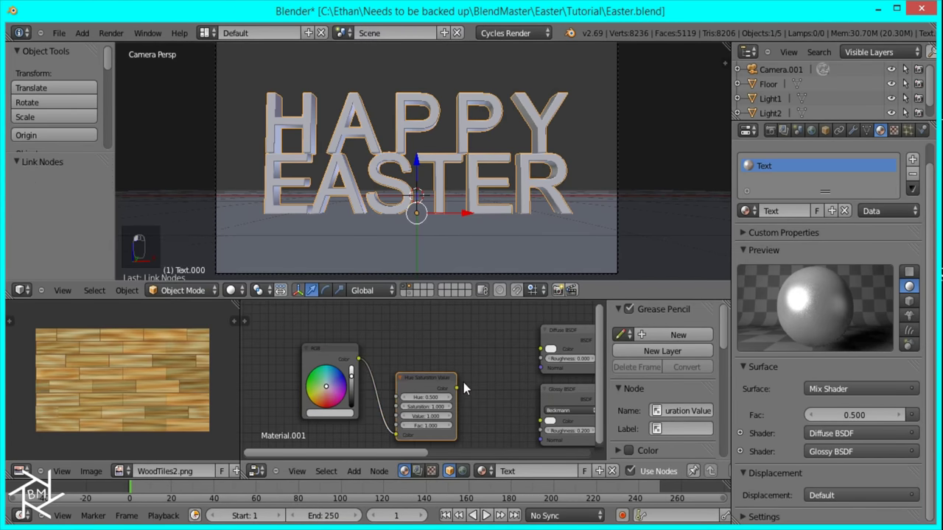
mouse_move(456, 388)
mouse_down()
mouse_move(532, 434)
mouse_move(541, 422)
mouse_up()
Step: Link the RGB color to the Diffuse BSDF color and set the Hue Saturation Value node's saturation to 0.750
drag(359, 360, 541, 349)
click(425, 406)
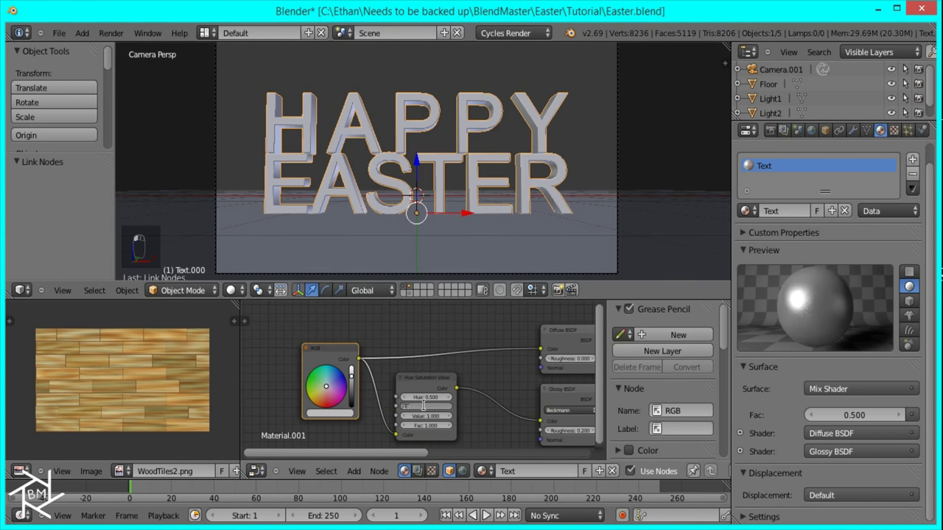
scroll(424, 406, up, 3)
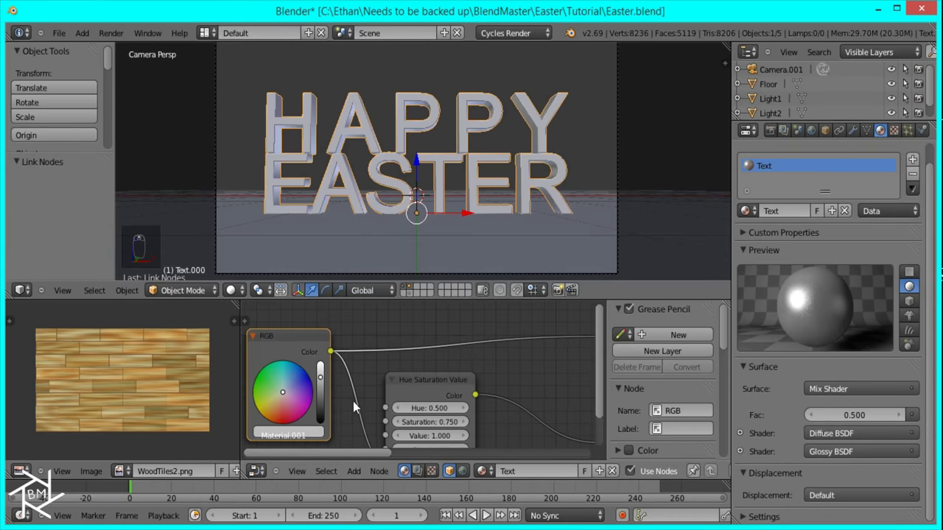
Step: Reposition the RGB node above the Hue Saturation Value node and set its color to a light pink
middle_drag(352, 401, 459, 366)
drag(422, 353, 435, 308)
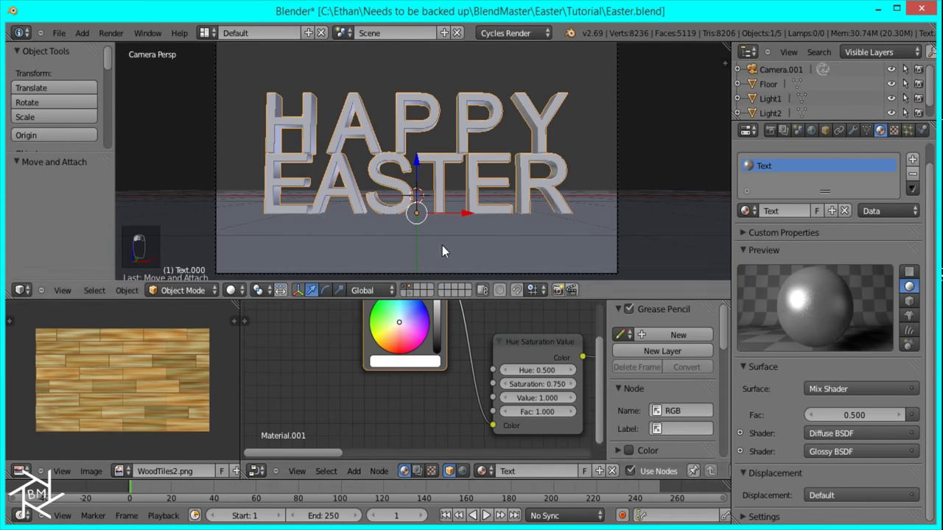
middle_drag(441, 390, 429, 425)
click(398, 370)
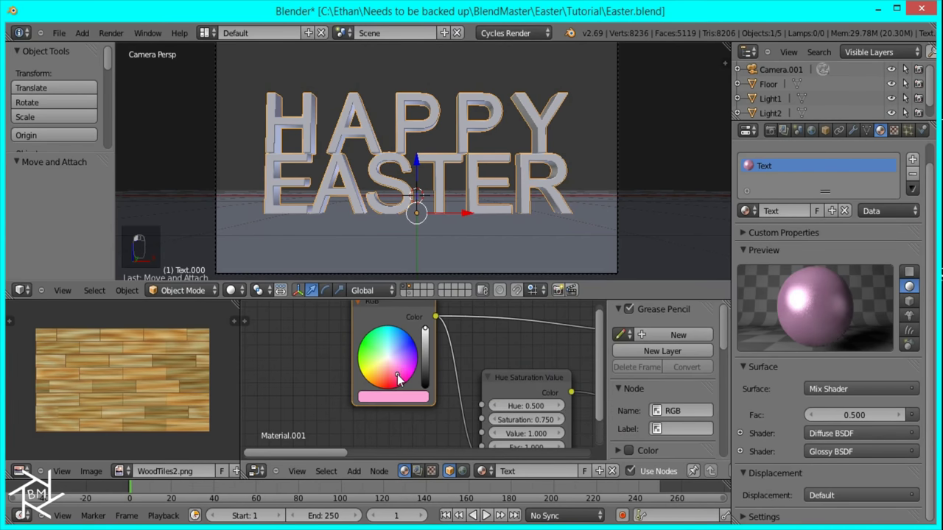
Step: Set the Glossy BSDF roughness to 0.500 and show the 3D viewport in rendered shading
middle_drag(493, 419, 199, 378)
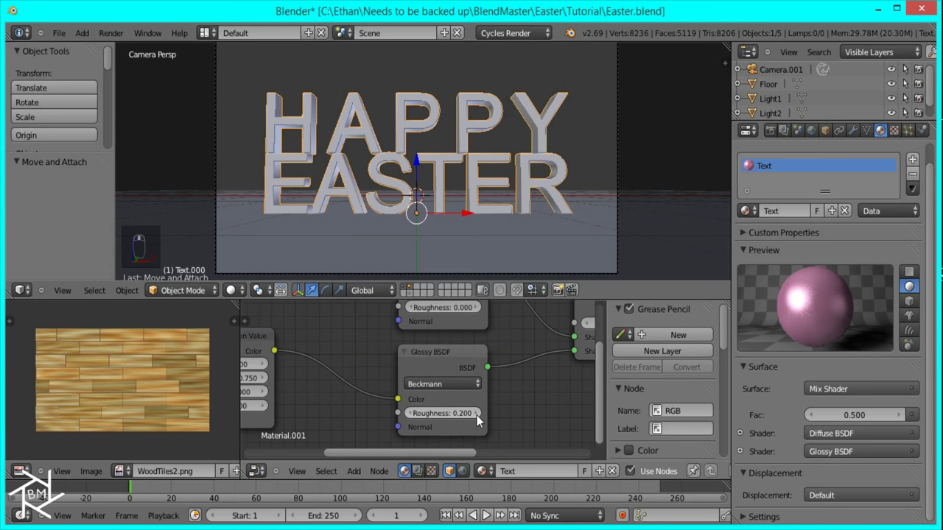
click(477, 413)
click(477, 413)
click(476, 414)
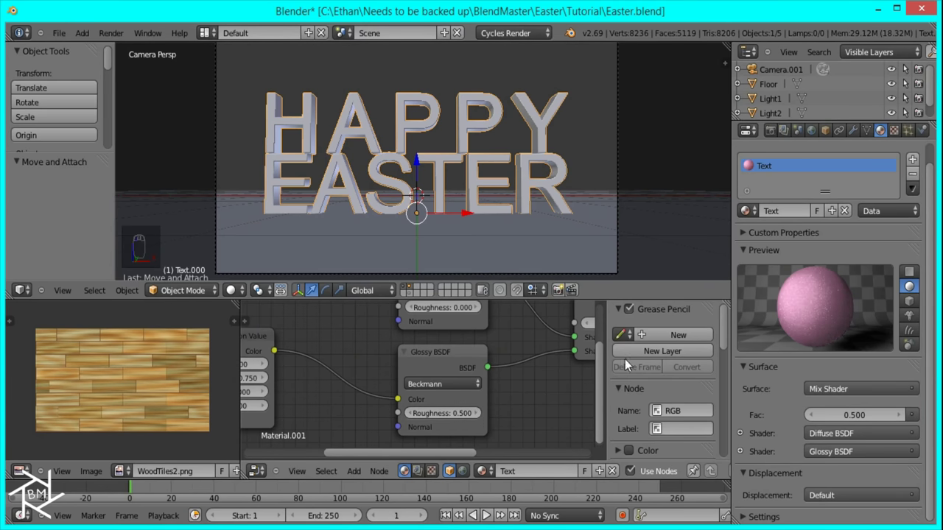
key(shift+z)
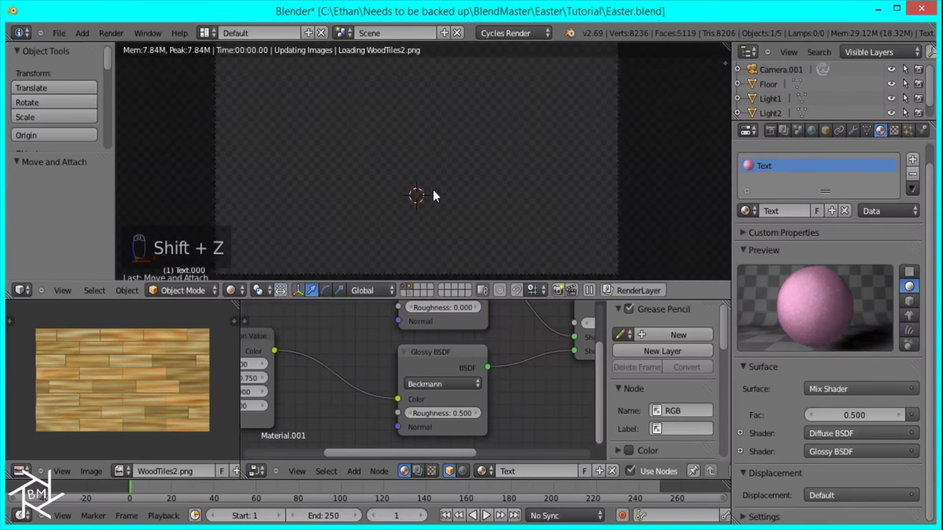
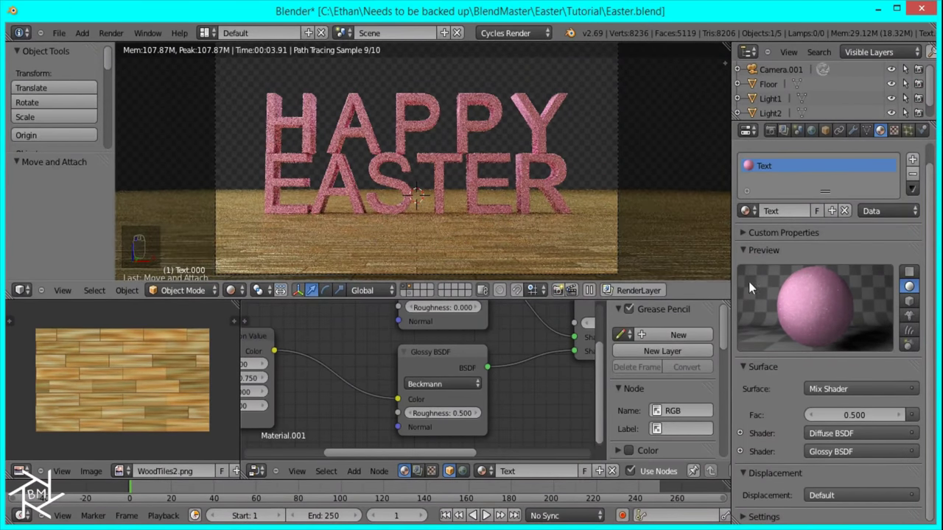
Step: Lower the Glossy BSDF roughness for a shinier look and set the Mix Shader factor to 0.200
drag(446, 401, 434, 401)
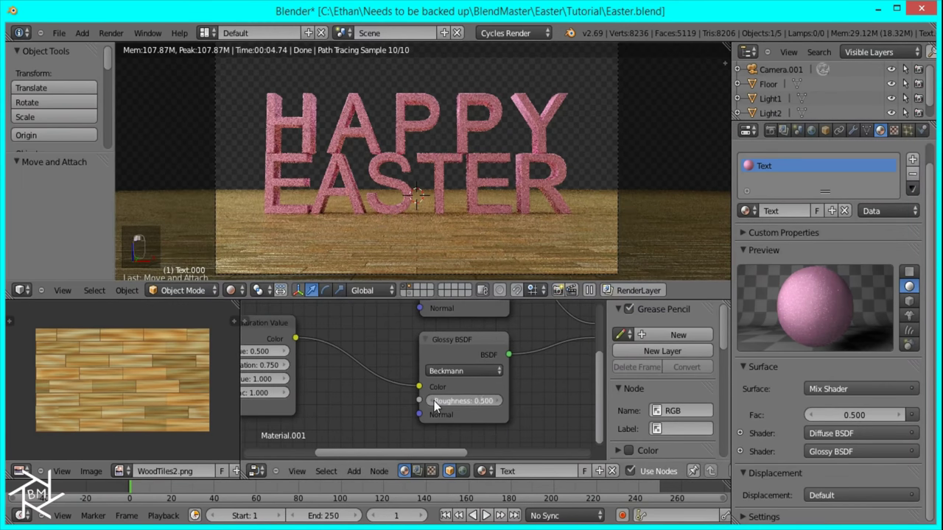
middle_drag(420, 340, 240, 410)
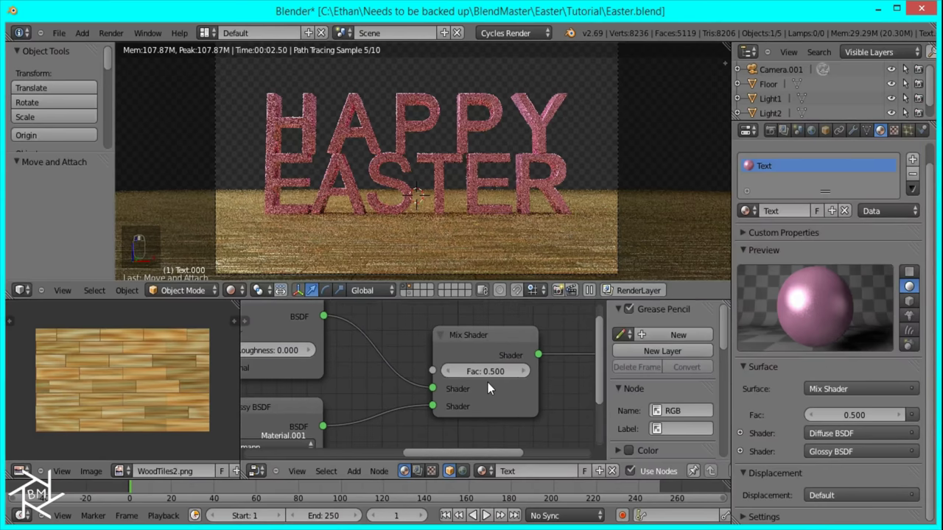
click(445, 368)
click(445, 373)
click(445, 372)
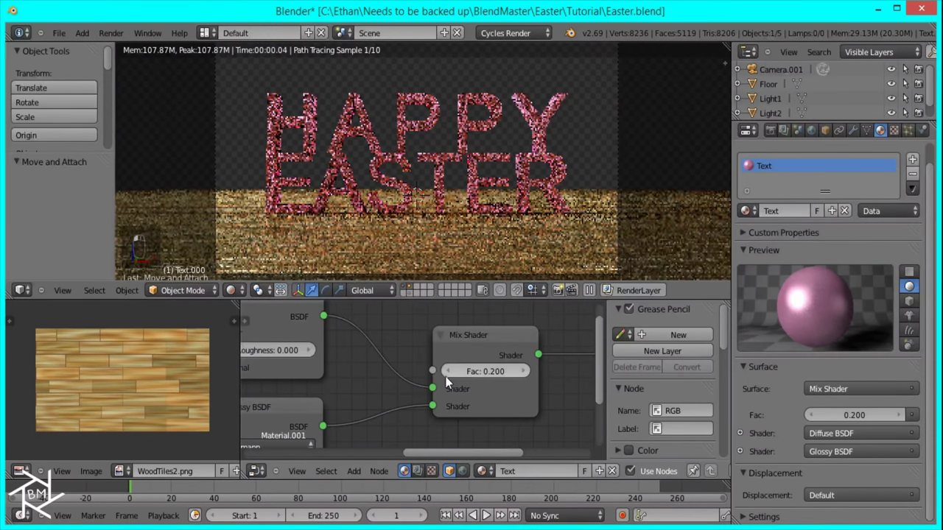
Step: Set the saturation of the Hue Saturation Value node to 0.500
middle_drag(306, 391, 434, 383)
scroll(387, 386, down, 3)
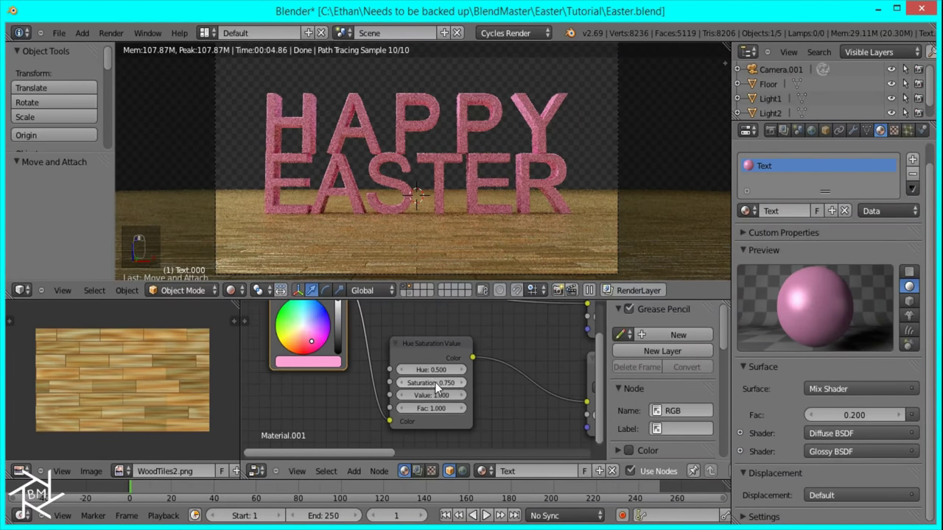
click(432, 383)
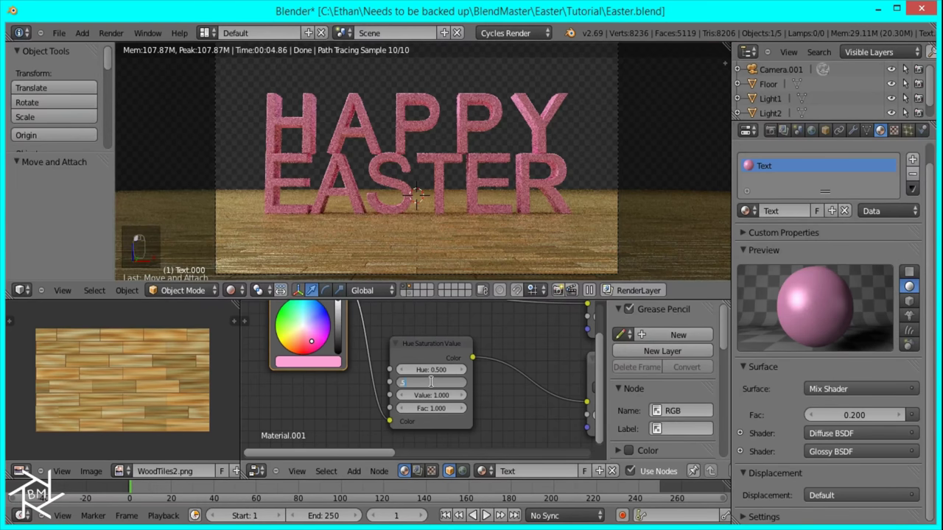
text(.5)
key(Return)
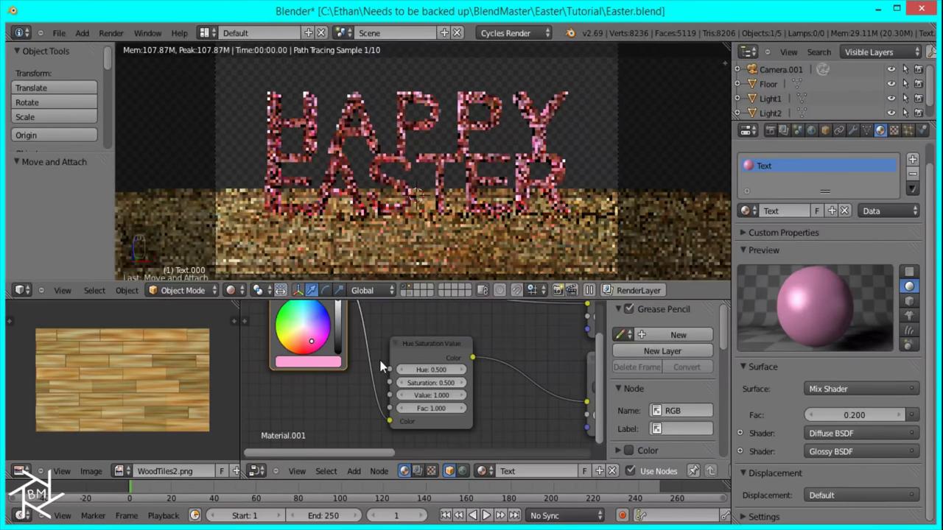
Step: Try a paler pink in the RGB node, and settle on a more saturated pink for the text
scroll(356, 368, up, 3)
click(338, 355)
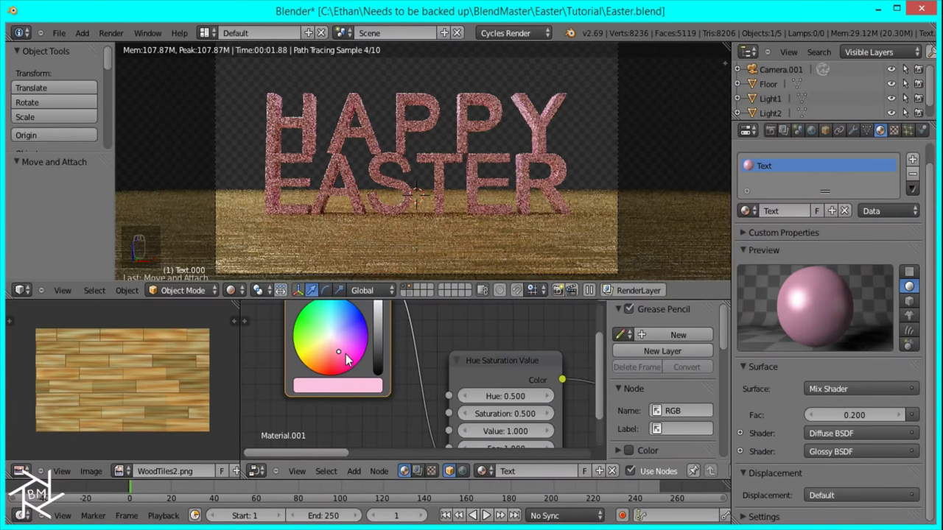
click(345, 357)
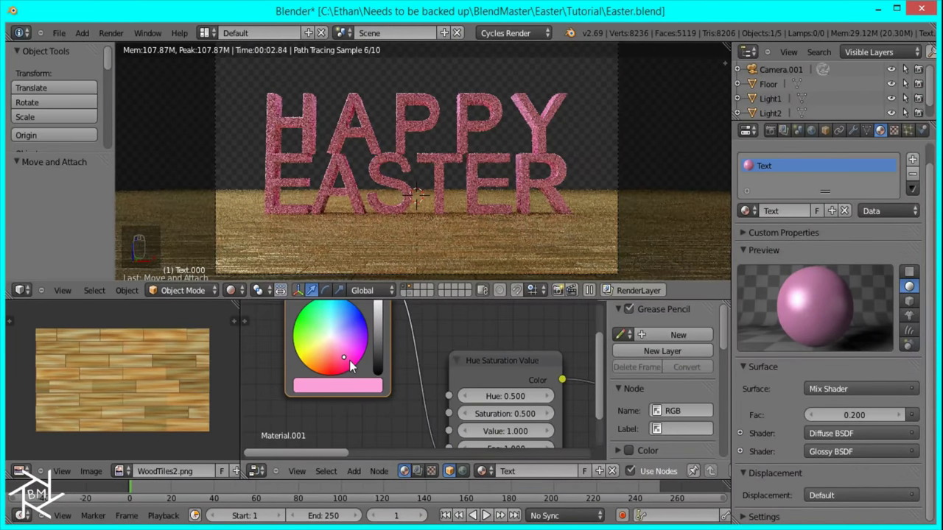
Step: Return the 3D viewport to solid shading and switch to the empty second scene layer
scroll(490, 200, down, 5)
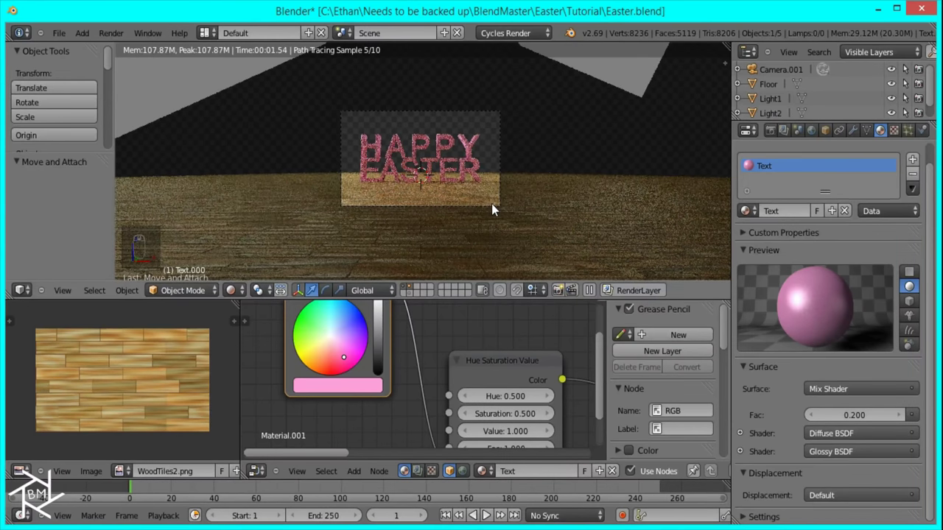
scroll(479, 204, up, 5)
scroll(520, 222, up, 2)
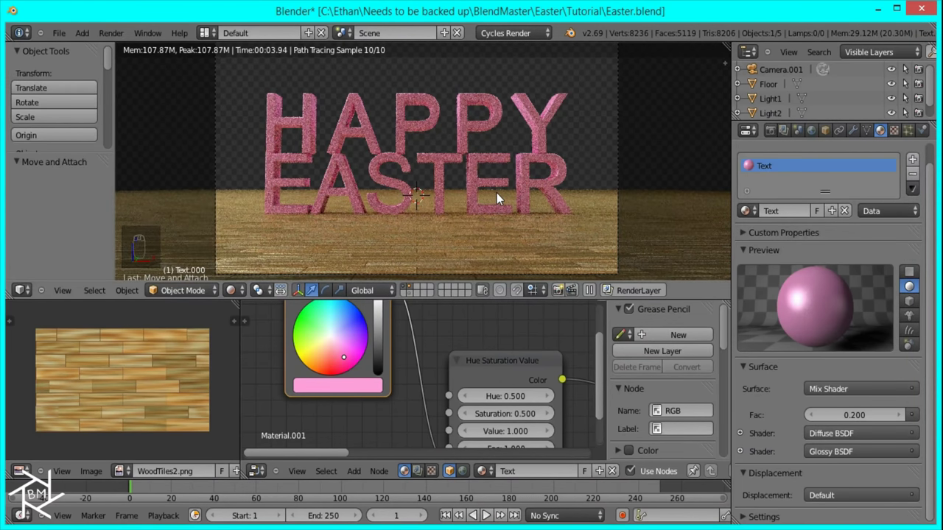
scroll(495, 193, down, 2)
key(z)
key(z)
key(z)
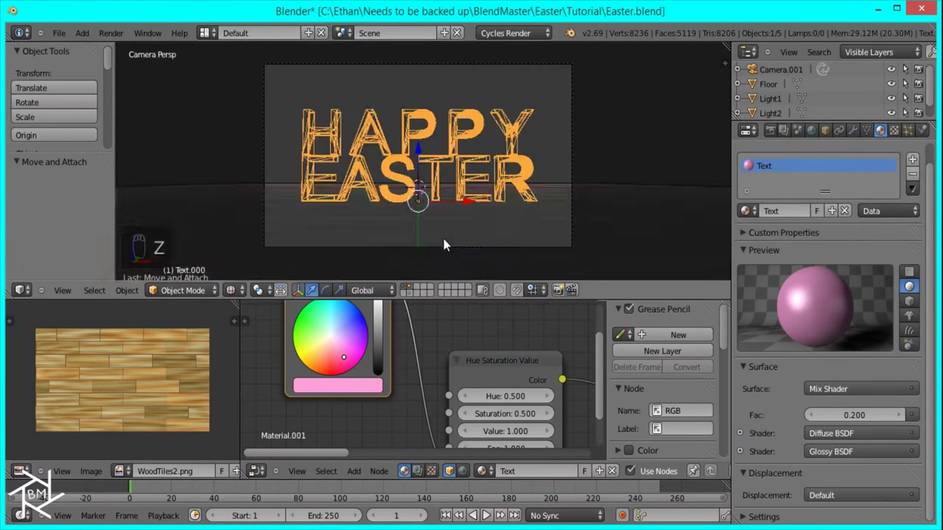
click(417, 288)
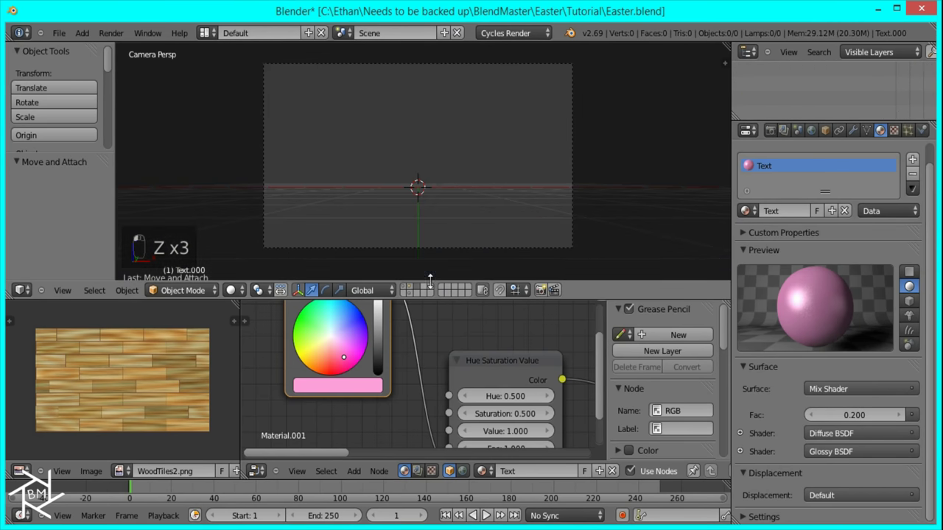
Step: Add a UV sphere at the 3D cursor with 16 segments and 8 rings
key(shift+a)
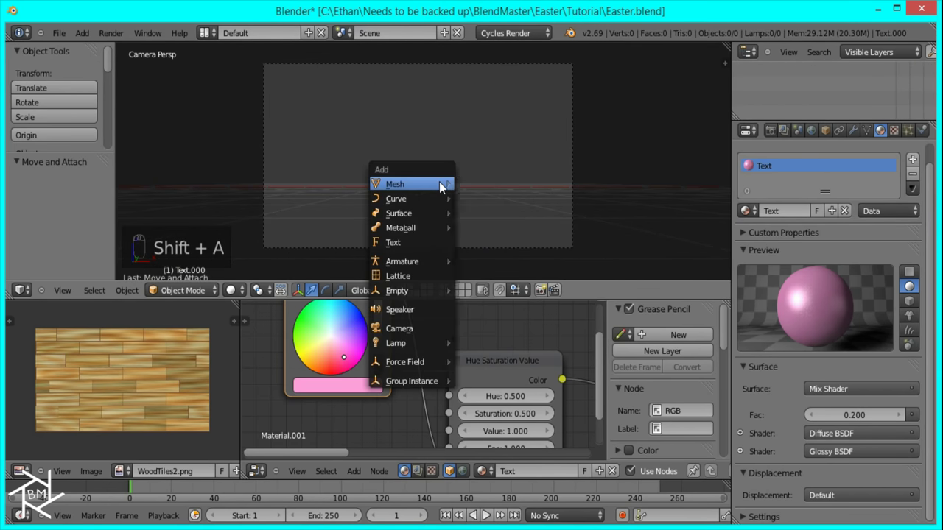
mouse_move(439, 183)
click(496, 227)
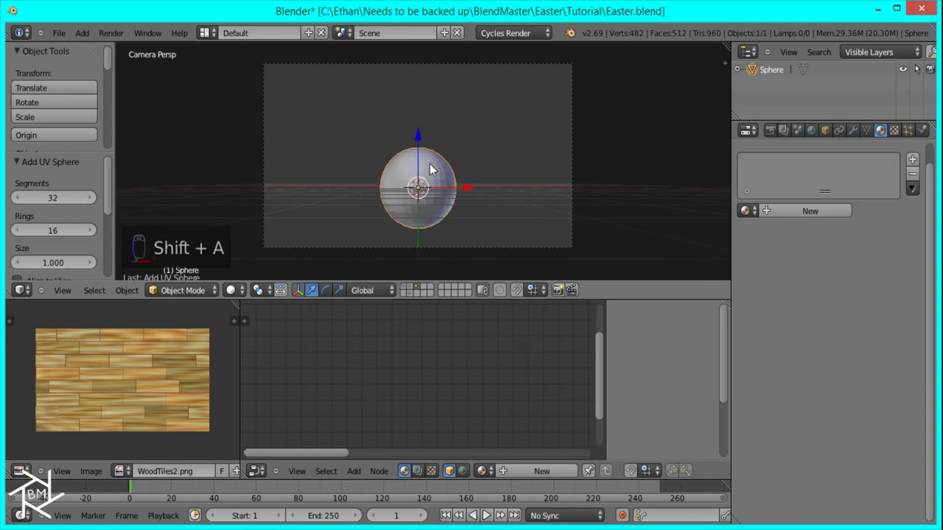
scroll(462, 171, up, 4)
click(51, 196)
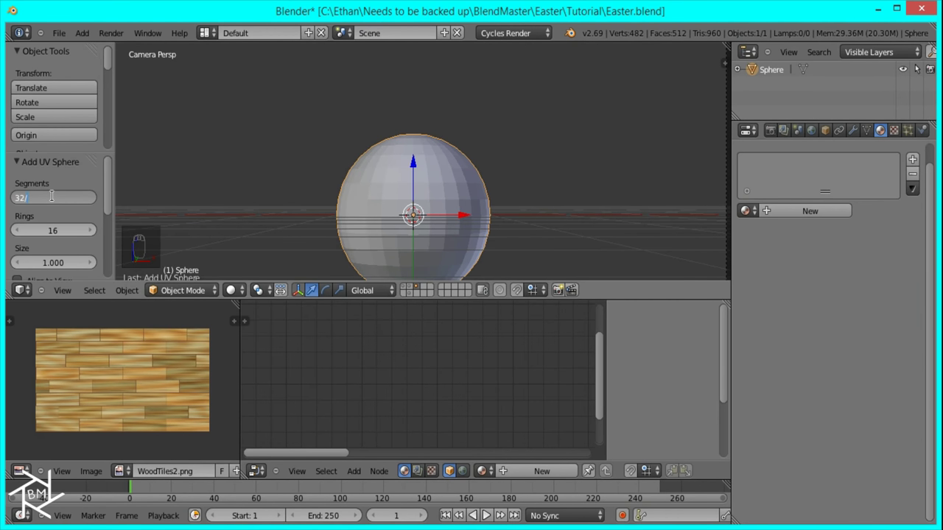
text(/2)
key(Tab)
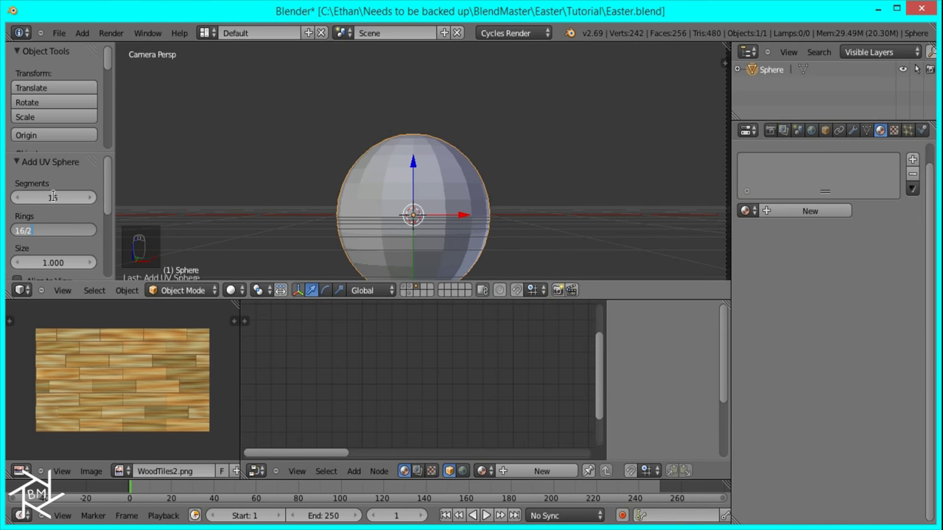
text(/2)
key(Return)
Step: Raise the sphere's top vertex about 0.48 along Z with smooth proportional editing at a size of about 1.61 to form an egg
key(Tab)
scroll(472, 163, up, 2)
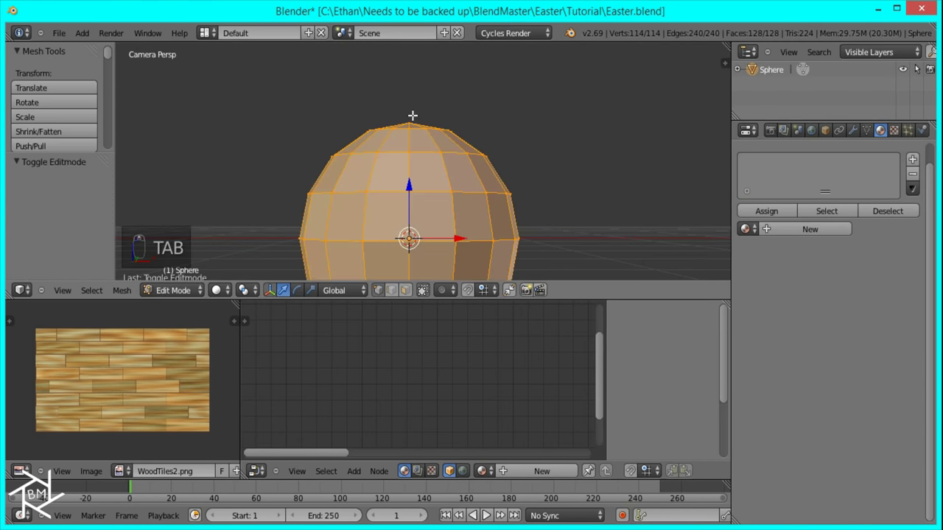
right_click(409, 116)
scroll(467, 133, down, 3)
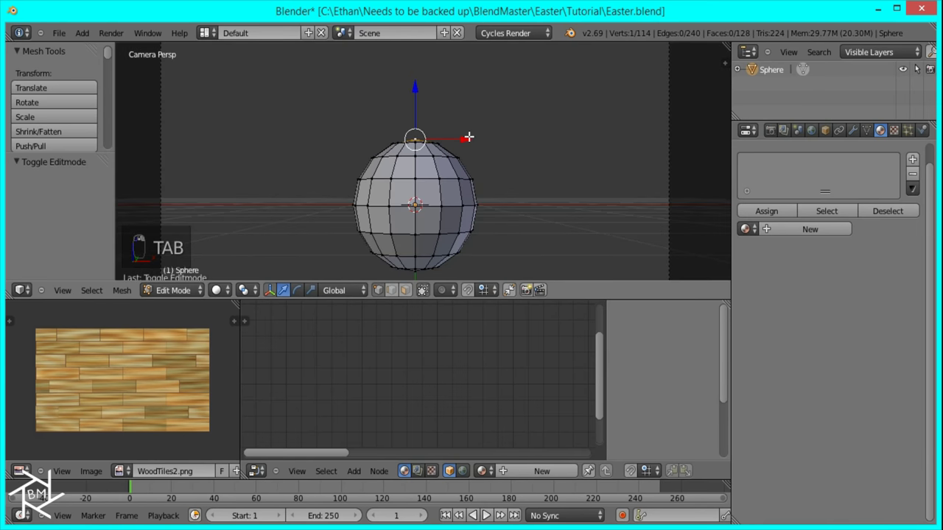
key(o)
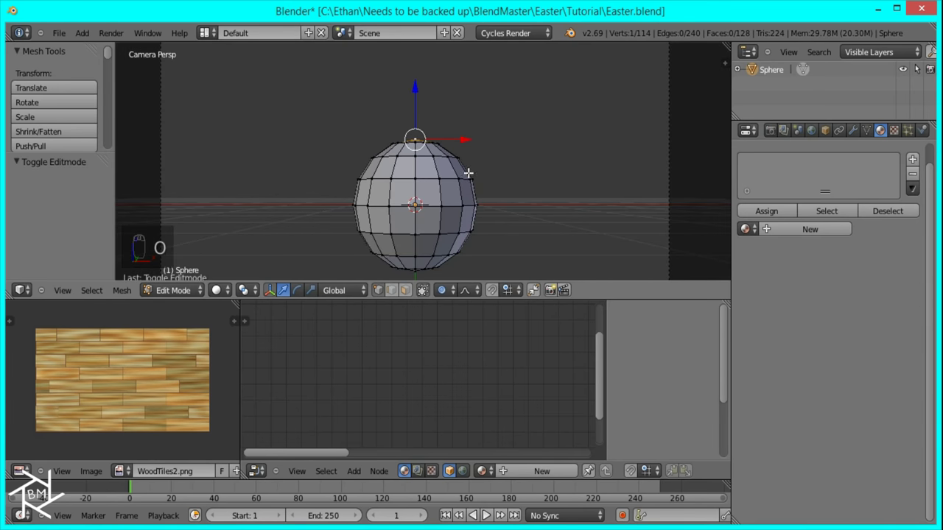
scroll(436, 179, down, 3)
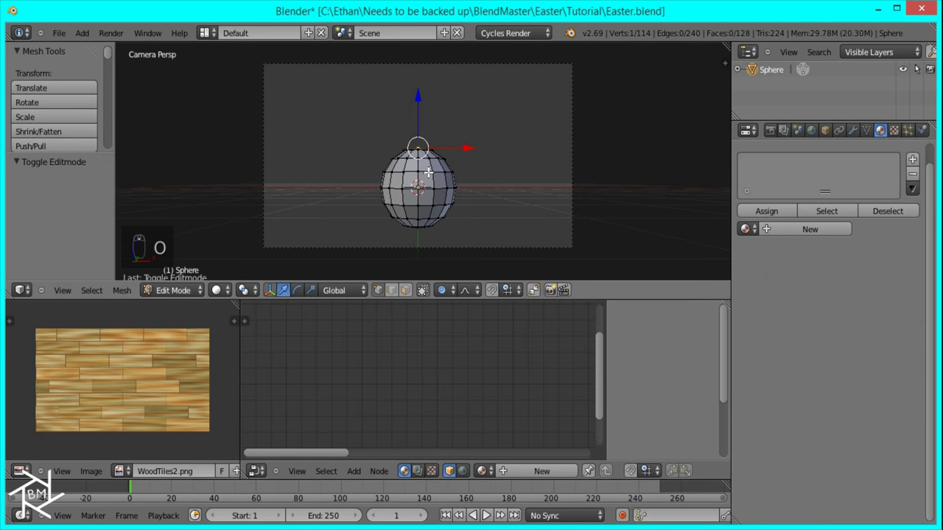
key(g)
scroll(428, 169, down, 5)
key(z)
scroll(433, 155, down, 5)
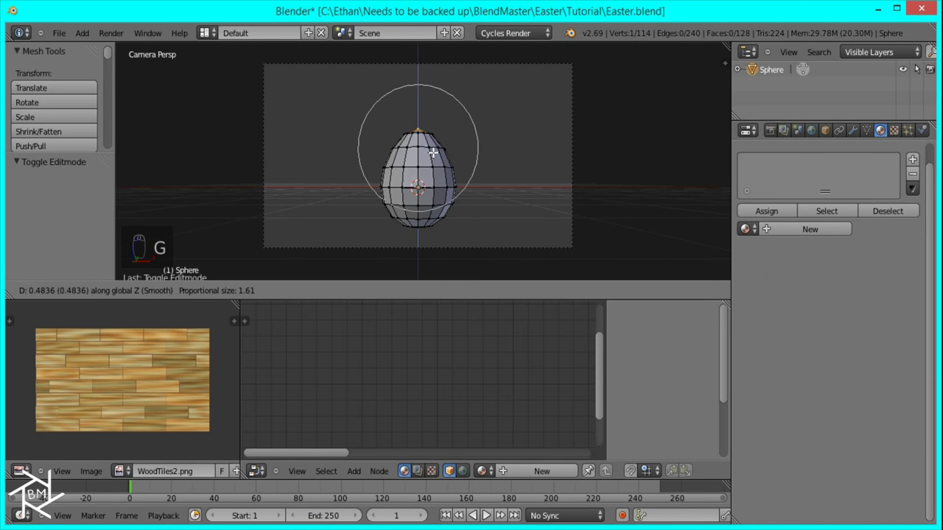
scroll(433, 153, down, 1)
scroll(434, 153, up, 1)
click(433, 153)
key(Tab)
Step: Give the egg a level 2 subdivision surface modifier and smooth shading
scroll(487, 205, up, 3)
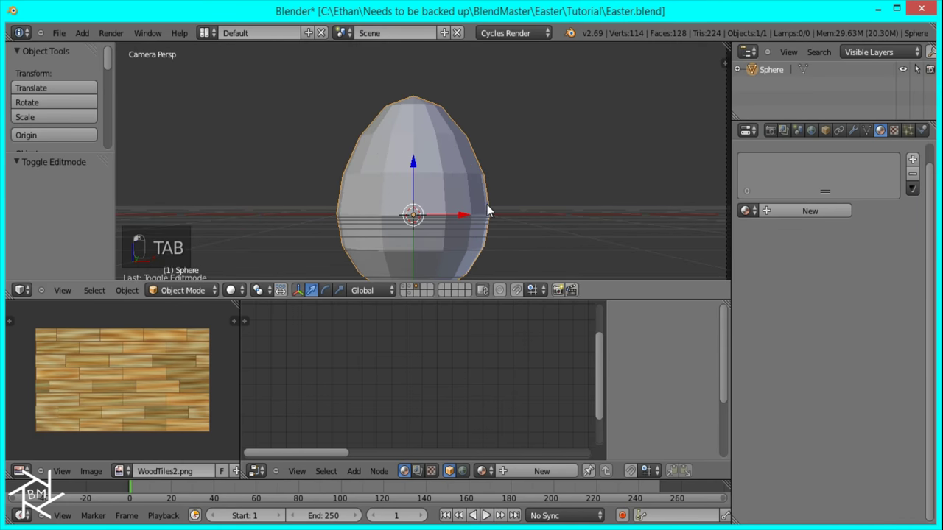
key(ctrl+2)
scroll(439, 176, down, 2)
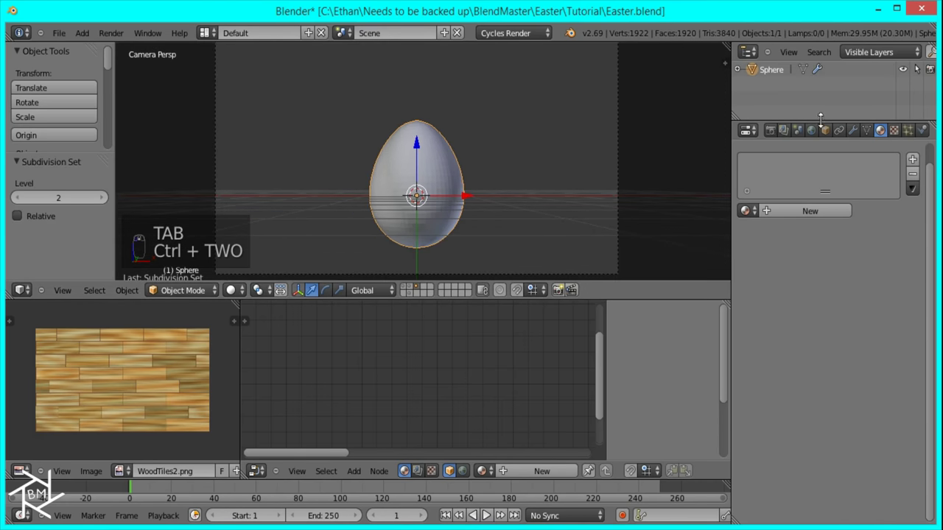
click(852, 129)
scroll(45, 104, down, 5)
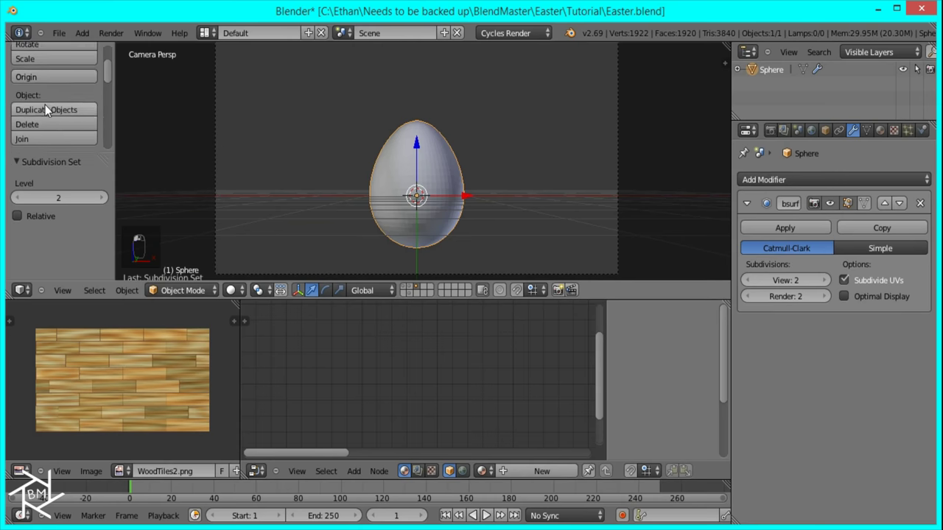
click(30, 112)
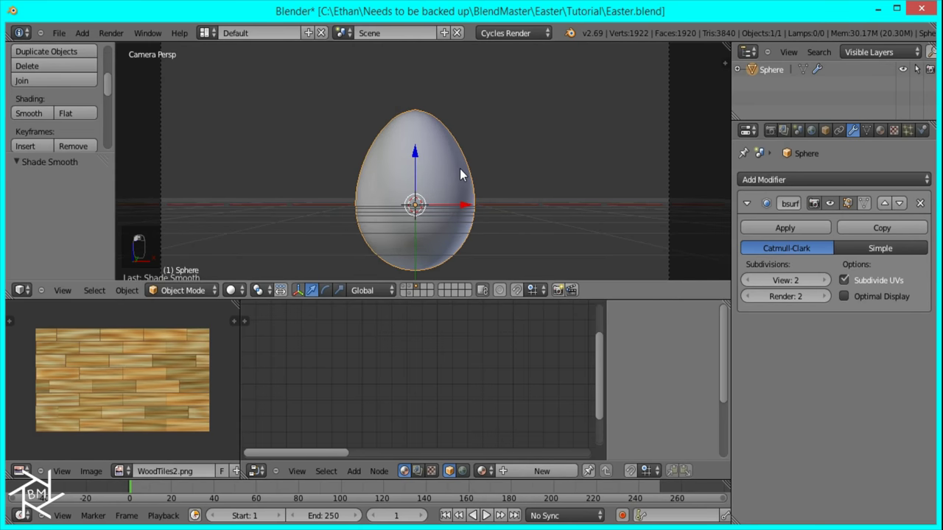
Step: In front view, lower the egg's top vertex slightly along Z with a proportional size of about 0.75 to round the tip
key(KP_1)
scroll(446, 129, up, 5)
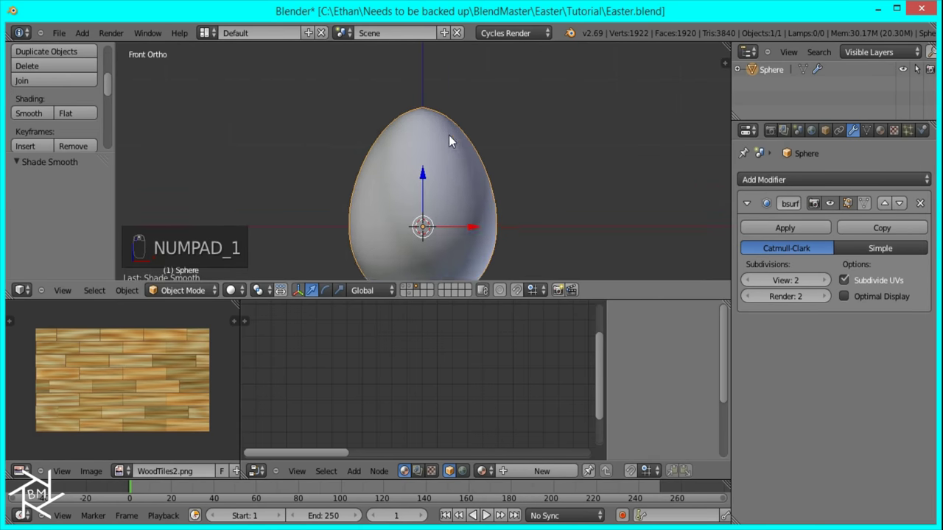
key(Tab)
scroll(445, 98, up, 1)
scroll(446, 98, down, 3)
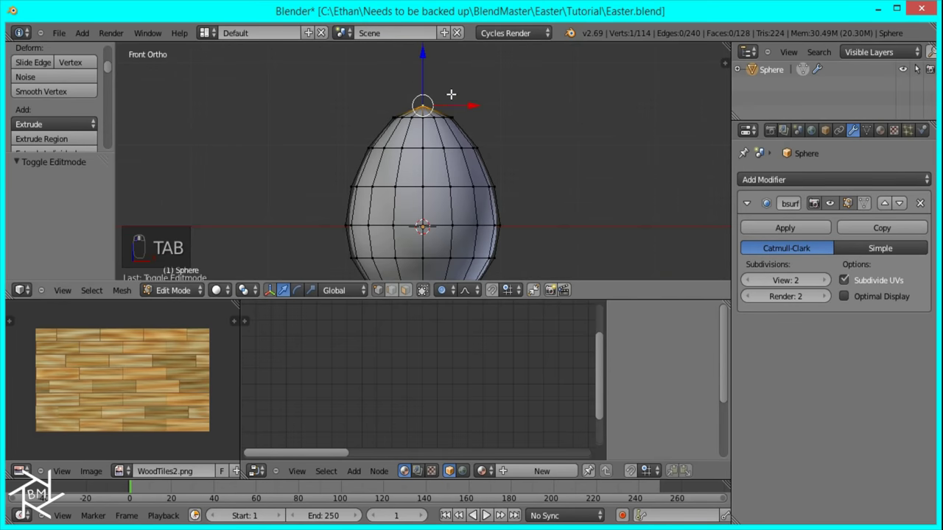
key(g)
scroll(459, 111, up, 7)
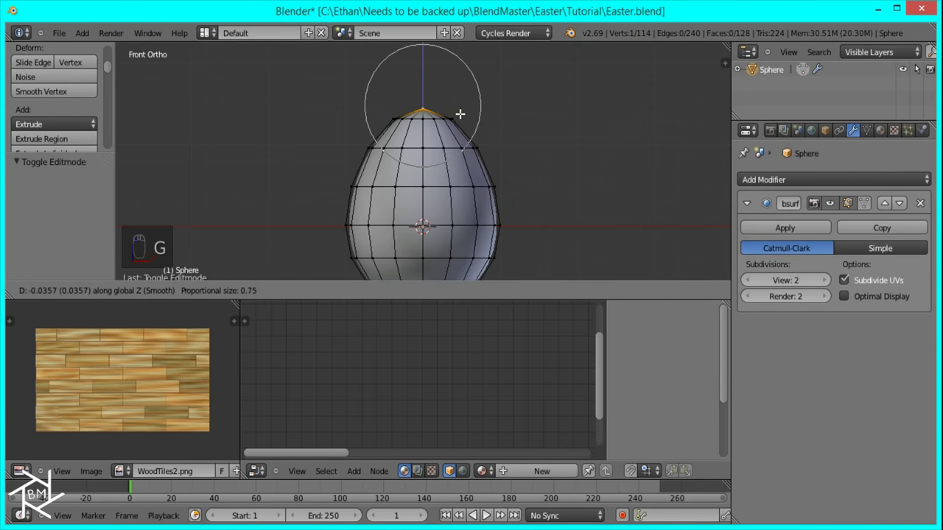
click(459, 110)
key(Tab)
shift+middle_drag(537, 166, 532, 120)
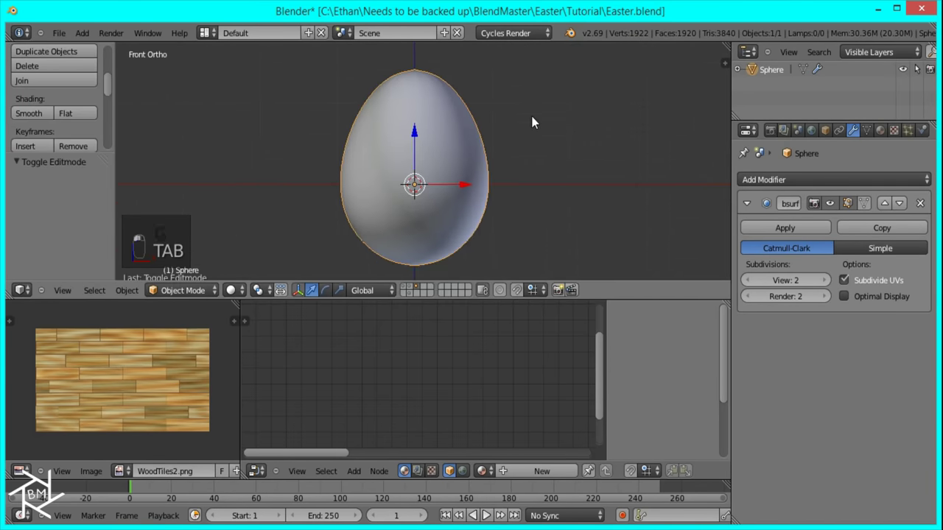
Step: Raise the egg's top vertex along Z with smooth proportional editing at a size of about 1.77 to elongate the egg
key(Tab)
key(g)
scroll(462, 118, down, 8)
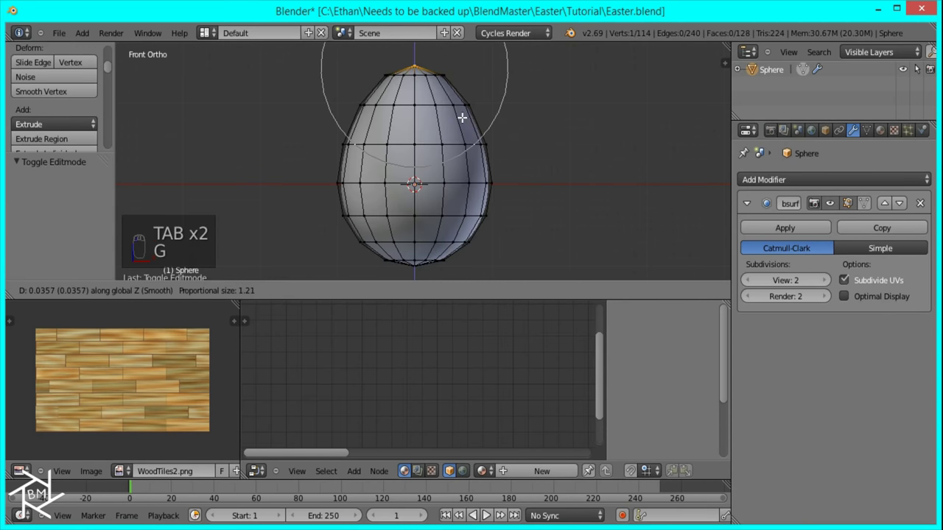
scroll(463, 115, up, 4)
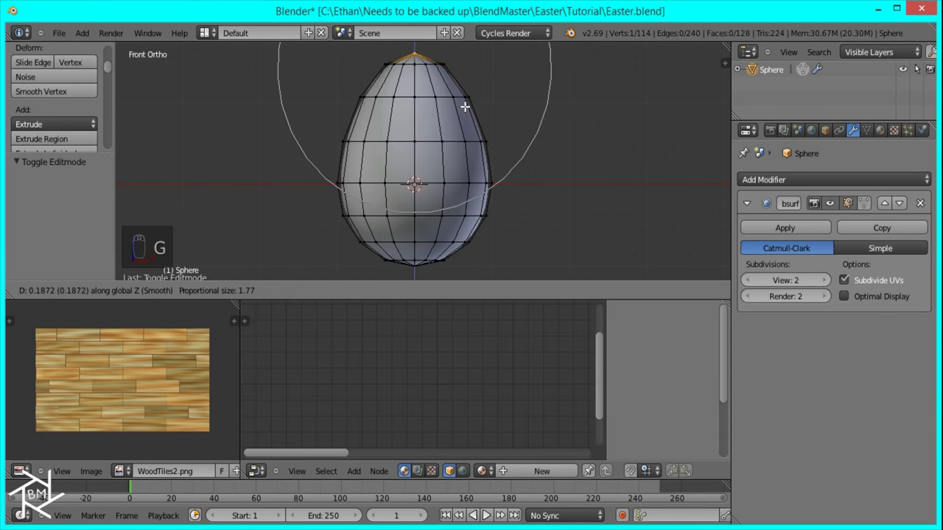
click(464, 96)
key(Tab)
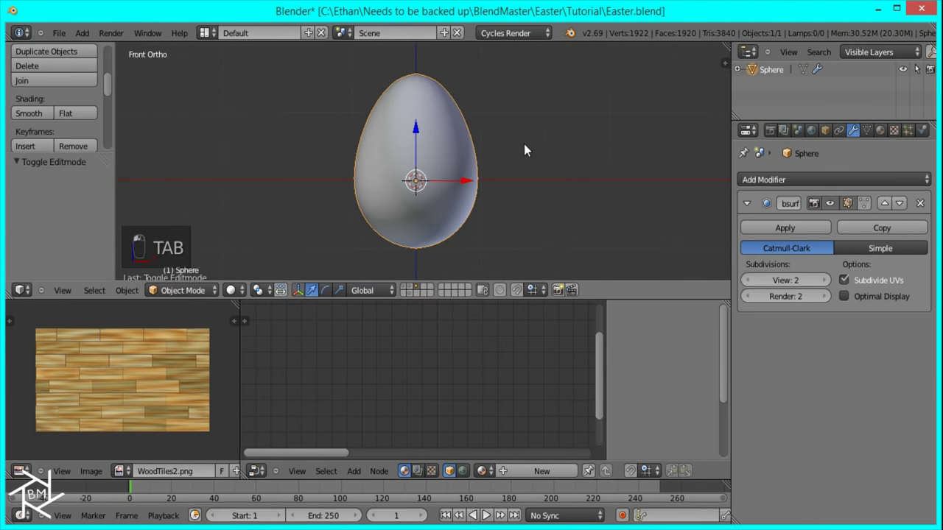
Step: Check the egg's tip up close and turn off proportional editing in Edit Mode
scroll(524, 143, up, 5)
key(Tab)
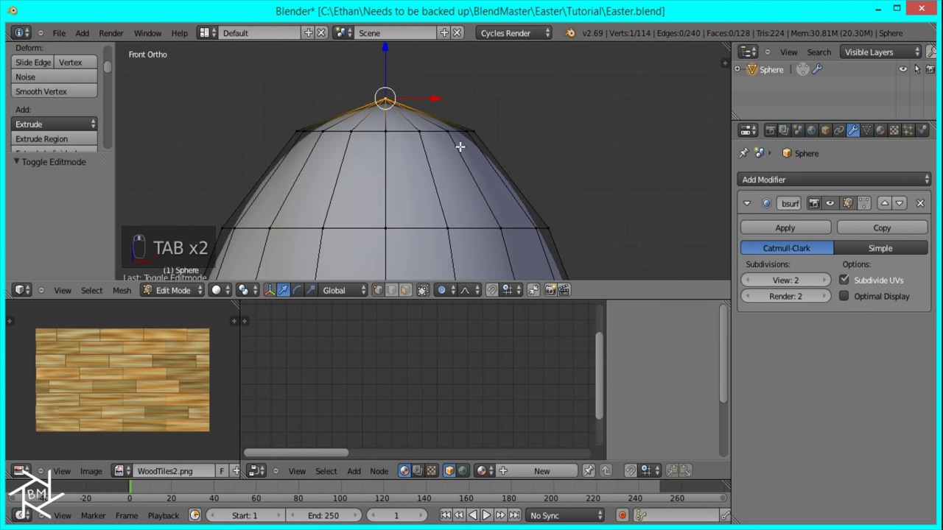
key(o)
key(Tab)
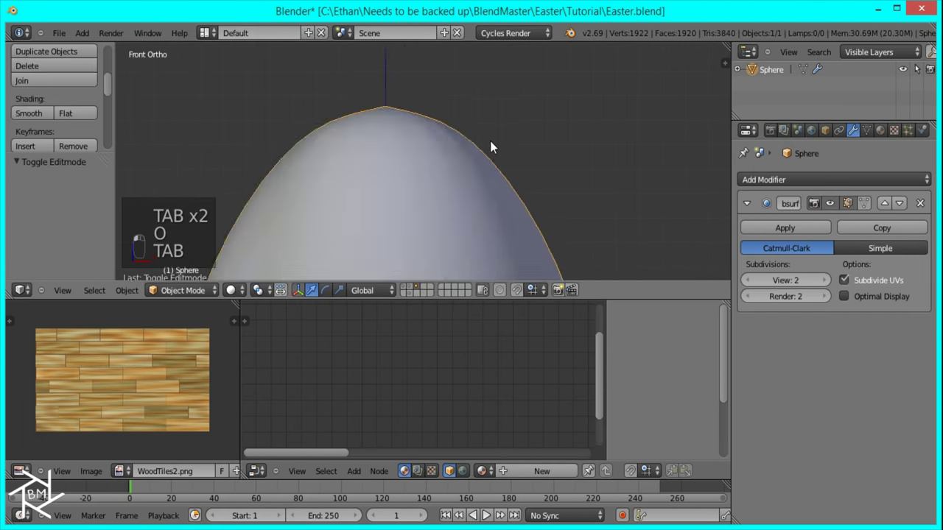
scroll(490, 140, down, 5)
Step: Split off a second 3D View below the Properties editor and show the camera view in rendered shading there
drag(735, 524, 753, 389)
click(748, 415)
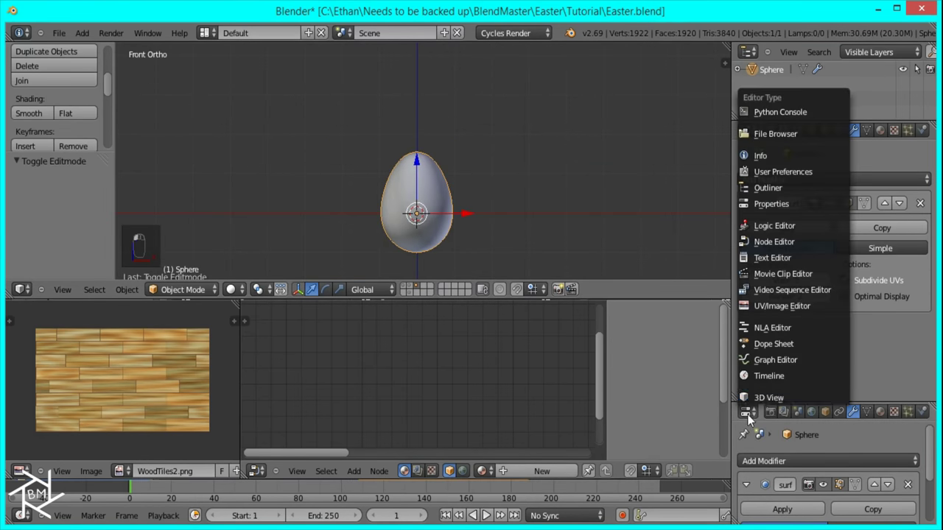
click(810, 399)
key(KP_0)
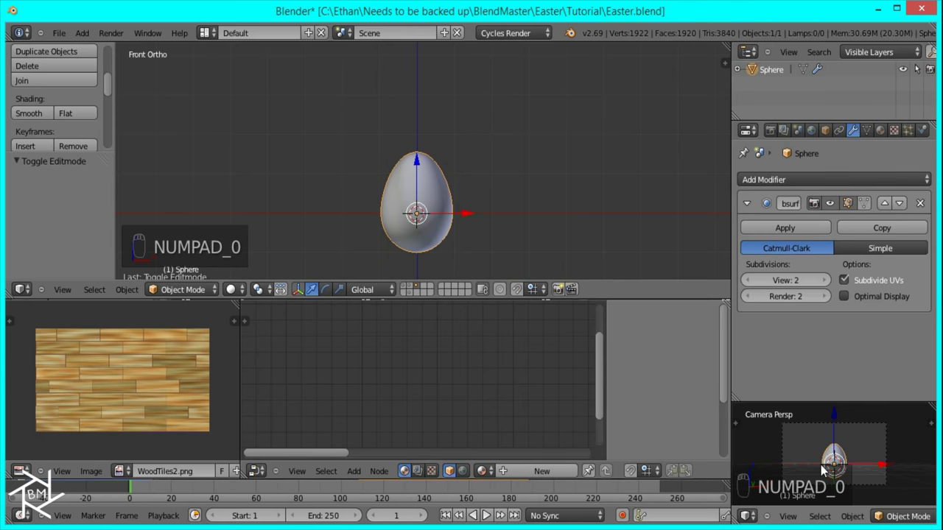
key(shift+z)
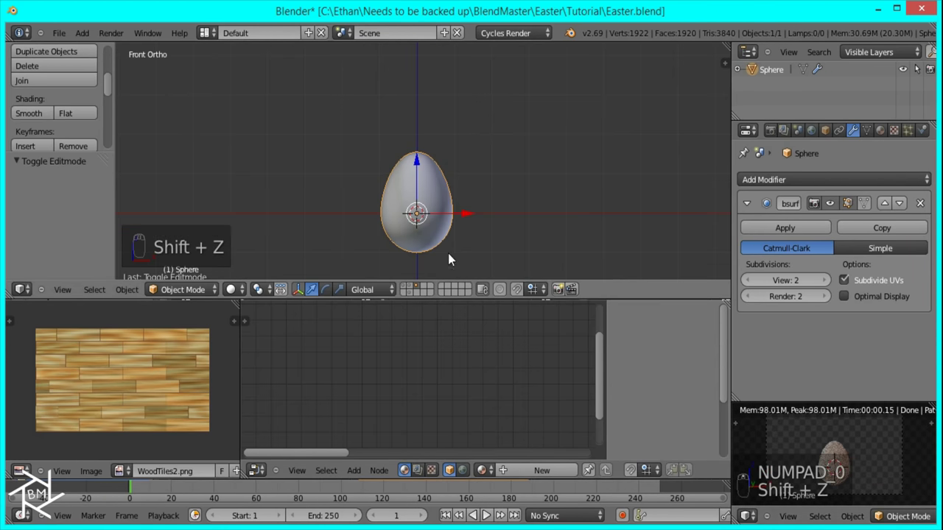
Step: Unlink the WoodTiles2.png image from the UV/Image Editor
scroll(479, 229, up, 2)
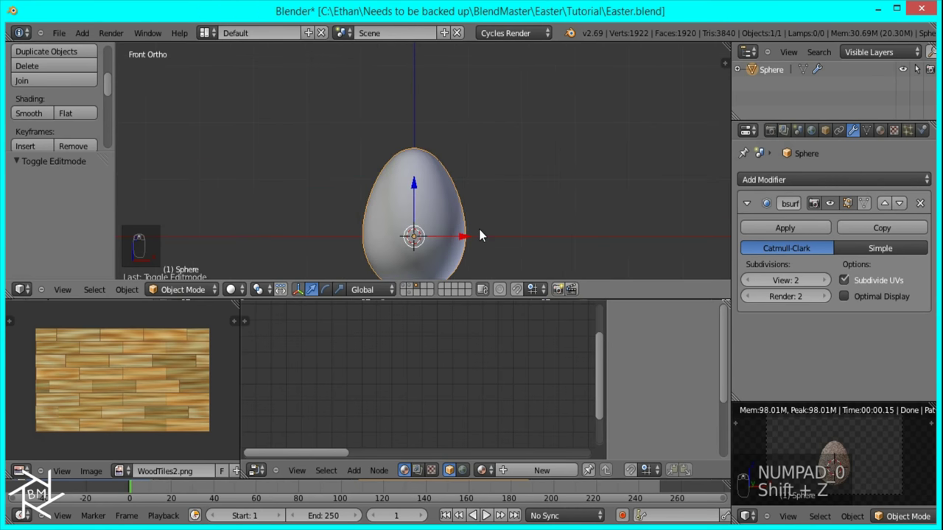
scroll(479, 229, down, 1)
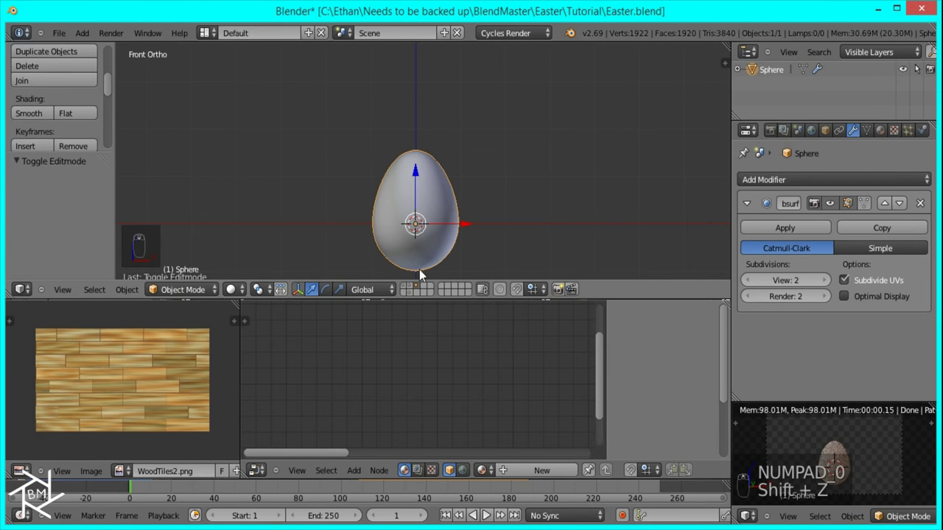
scroll(446, 227, up, 2)
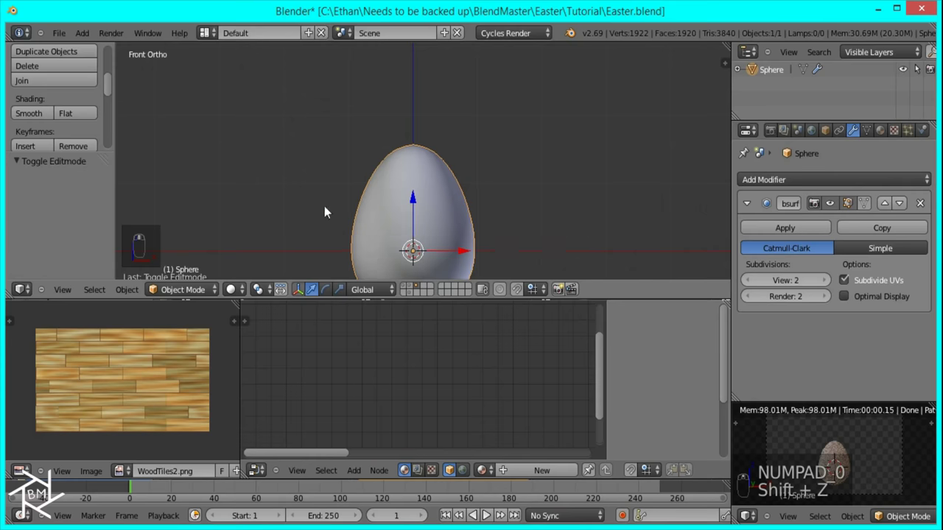
shift+middle_drag(326, 211, 342, 161)
scroll(212, 468, right, 3)
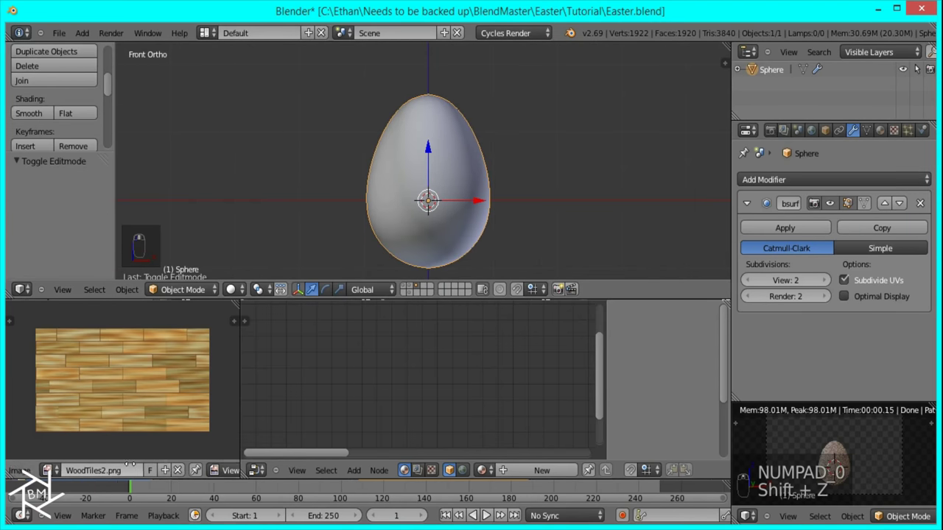
click(171, 470)
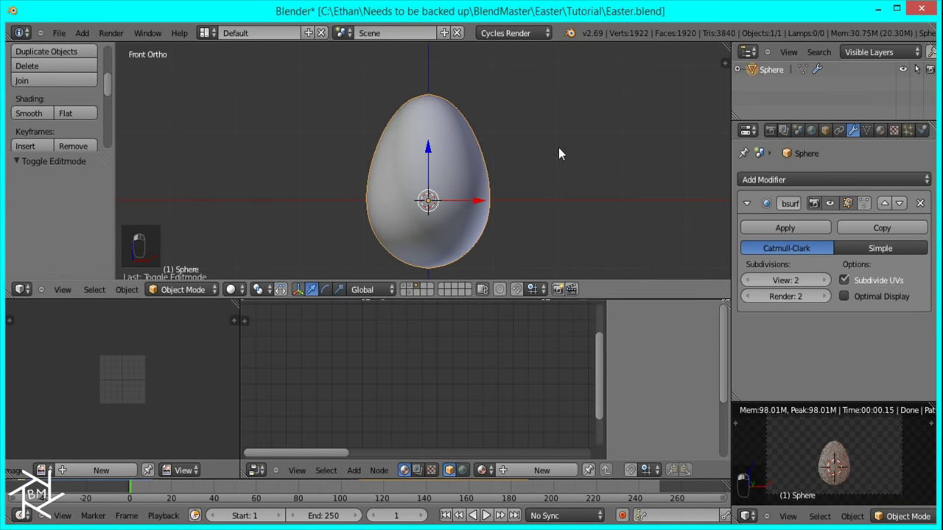
Step: Mark one vertical edge loop running from the egg's top pole to its bottom pole as a seam
key(Tab)
scroll(446, 143, up, 2)
alt+right_click(431, 134)
middle_drag(540, 131, 489, 210)
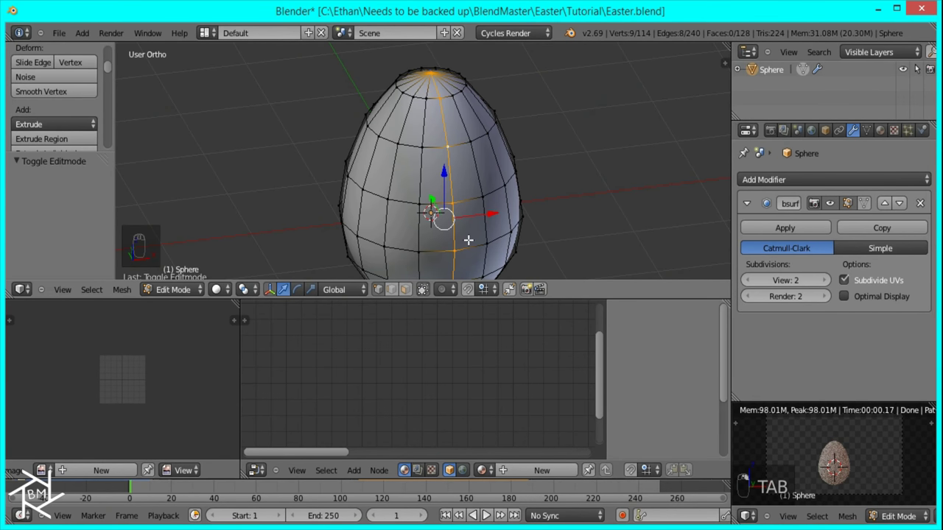
key(ctrl+e)
click(441, 269)
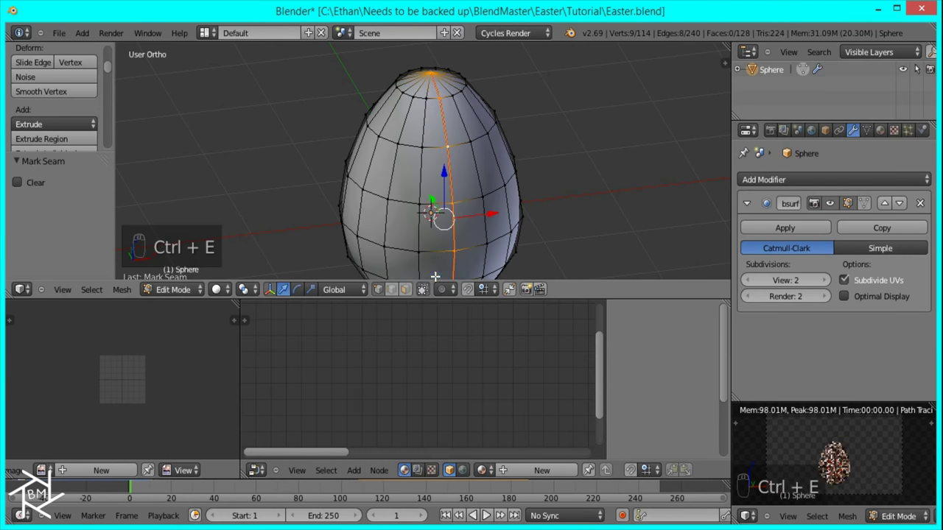
Step: Mark the horizontal edge rings nearest the egg's top and bottom poles as seams
alt+right_click(449, 94)
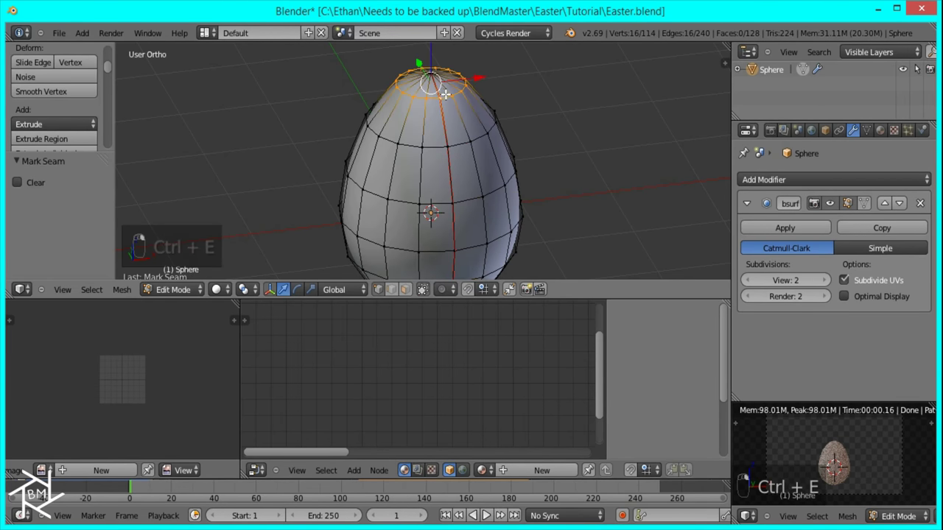
key(ctrl+e)
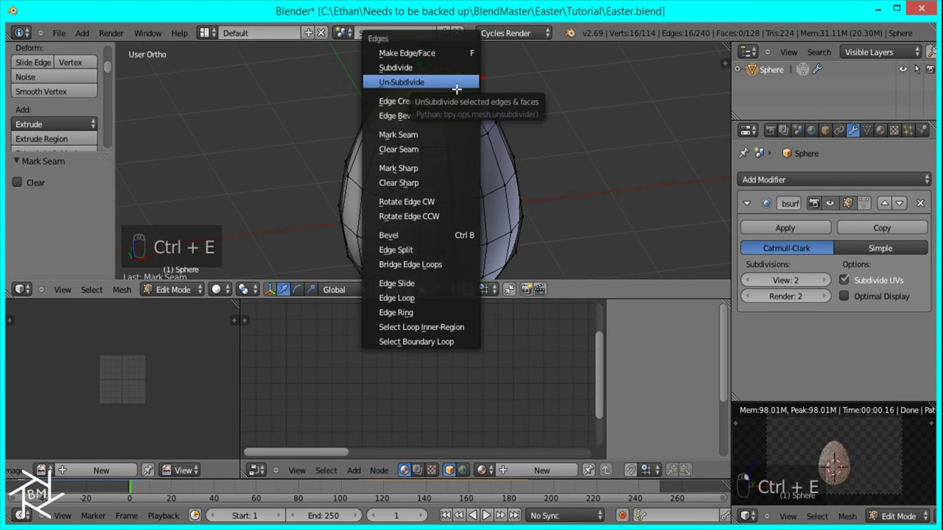
click(435, 131)
middle_drag(455, 155, 438, 252)
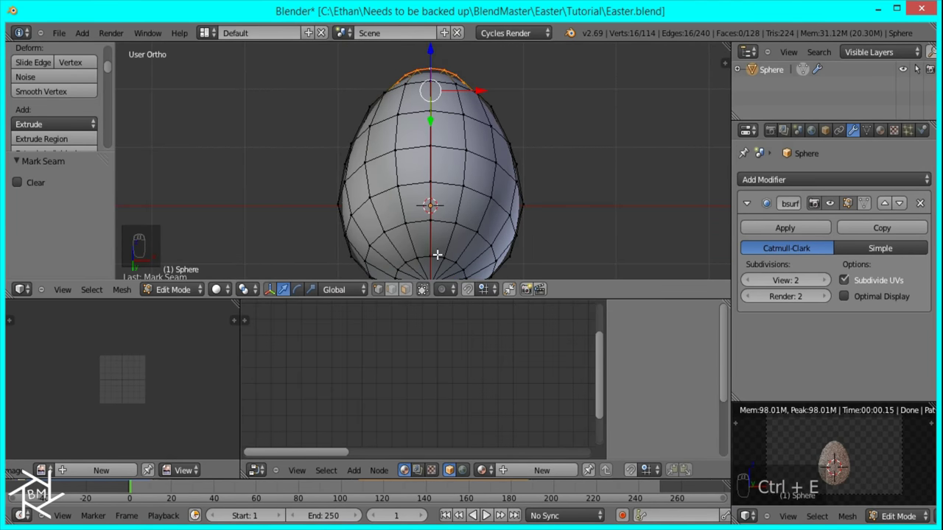
alt+right_click(438, 254)
key(ctrl+e)
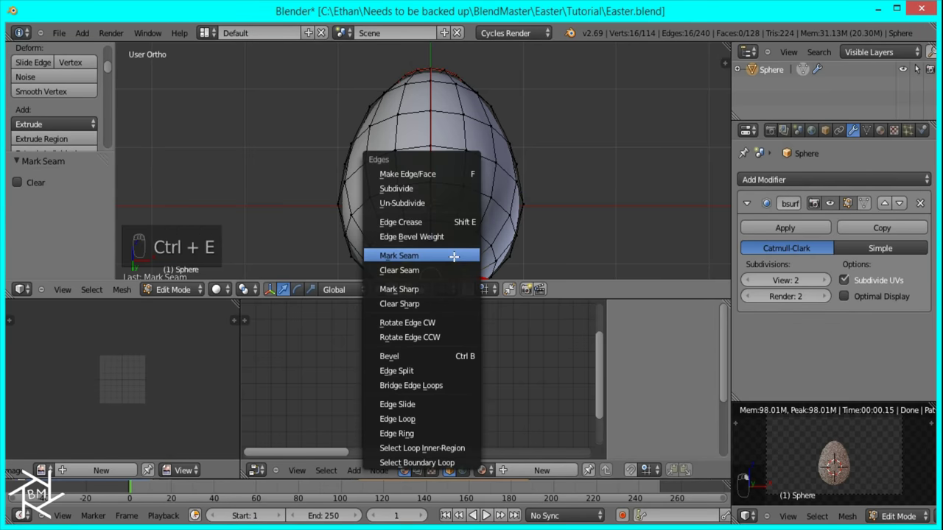
click(454, 256)
Step: Unwrap the whole egg mesh along its marked seams
scroll(486, 196, down, 5)
key(a)
key(a)
key(a)
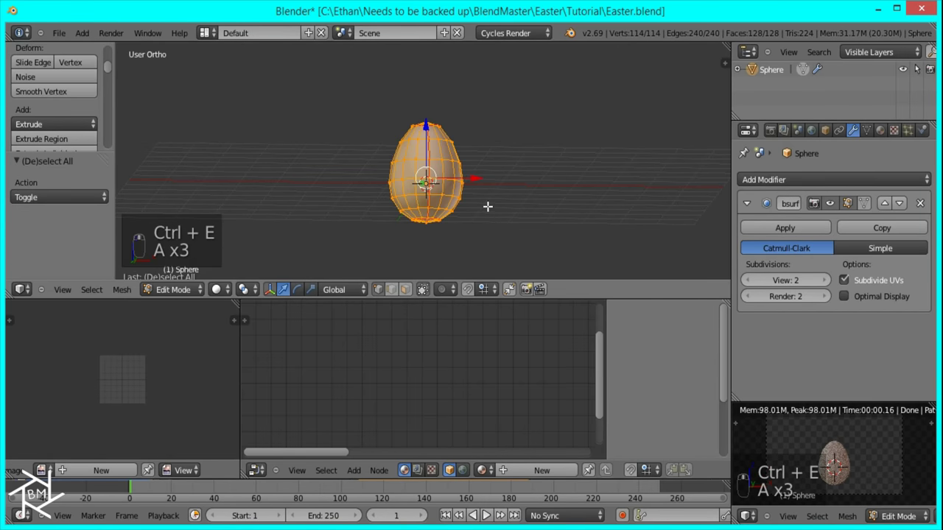
key(u)
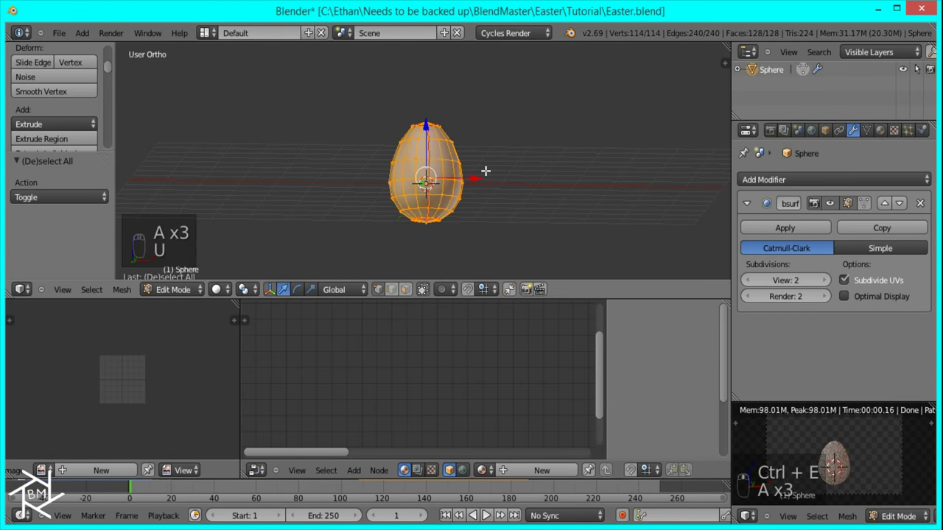
key(u)
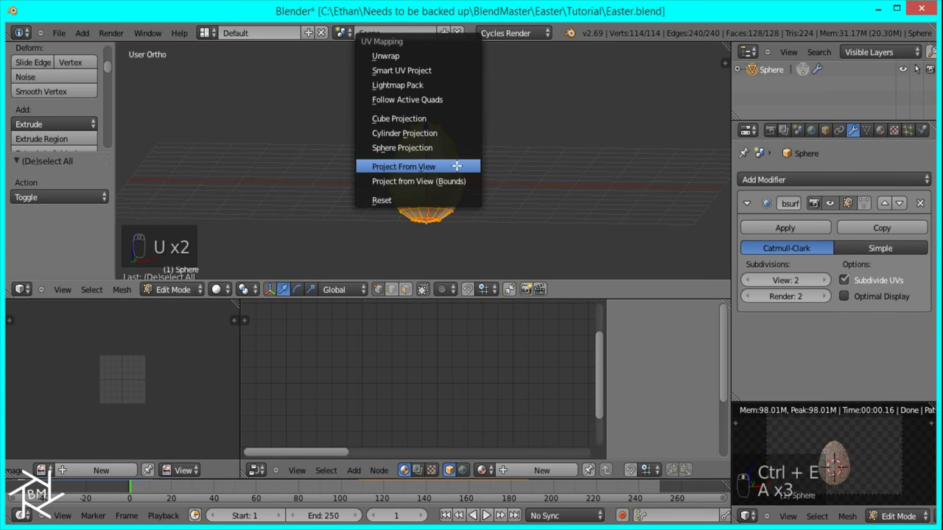
click(398, 53)
Step: Scale the two small circular cap islands in the UV layout to about 0.253
scroll(162, 388, up, 5)
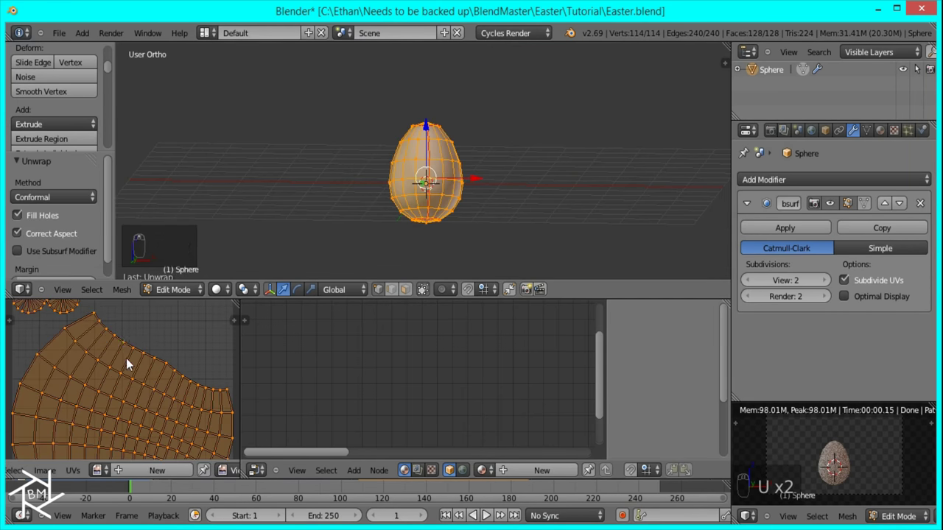
scroll(171, 379, down, 4)
scroll(61, 343, up, 3)
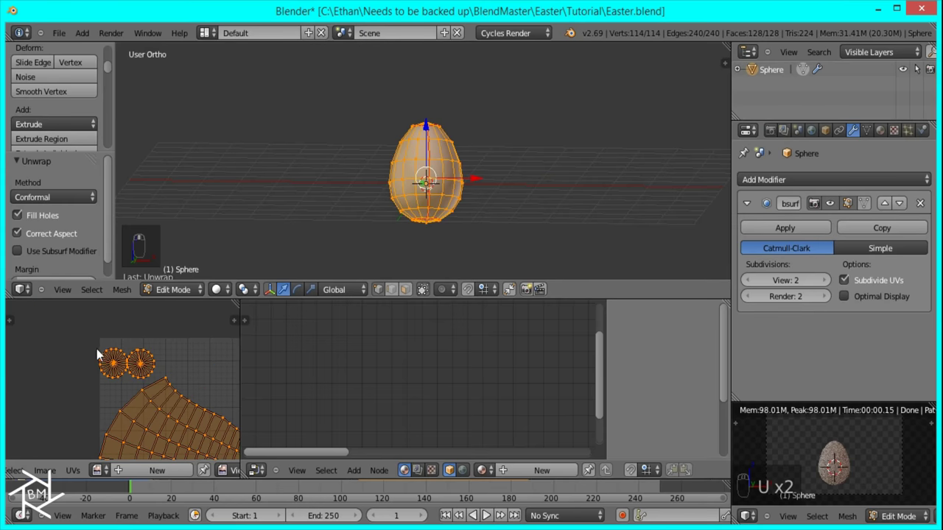
right_click(112, 363)
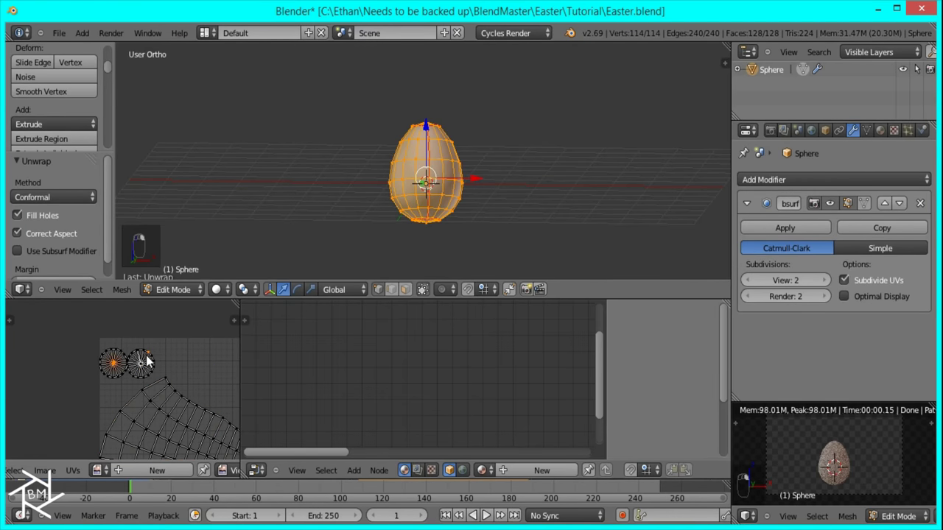
key(ctrl+l)
scroll(153, 391, up, 3)
key(s)
click(124, 358)
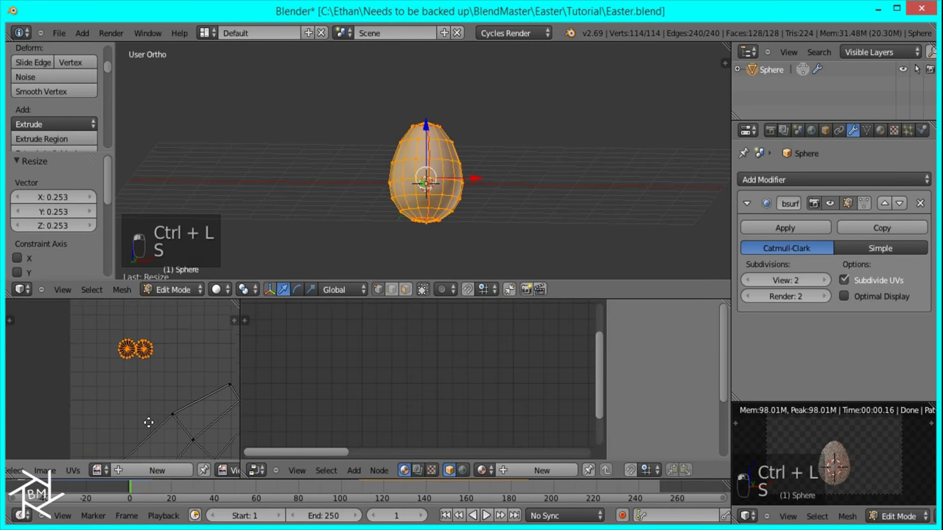
Step: Move both cap islands about -0.104 in X and 0.102 in Y into the UV square's upper-left corner and pin them
middle_drag(148, 422, 166, 441)
key(g)
click(126, 388)
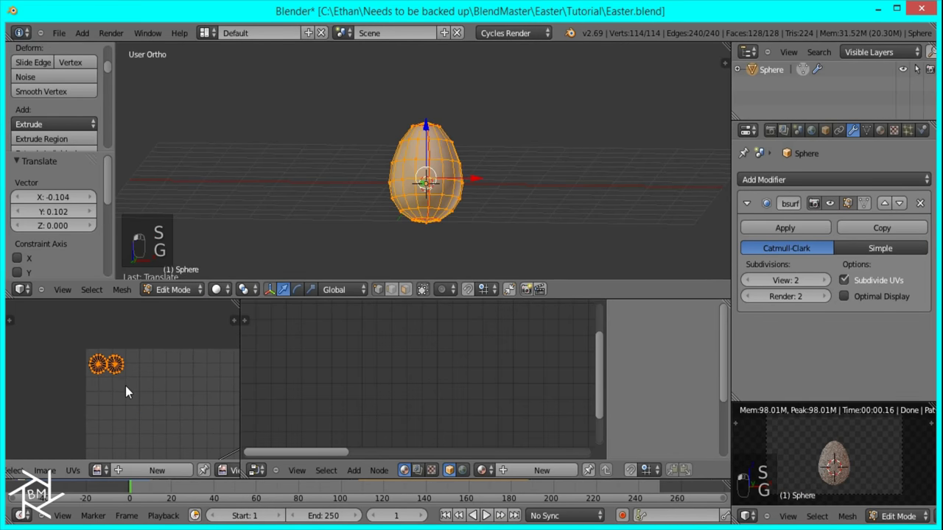
key(p)
Step: Flatten the large island's top UV row to 0 along Y, move it to the UV square's top edge and pin it
scroll(129, 376, down, 5)
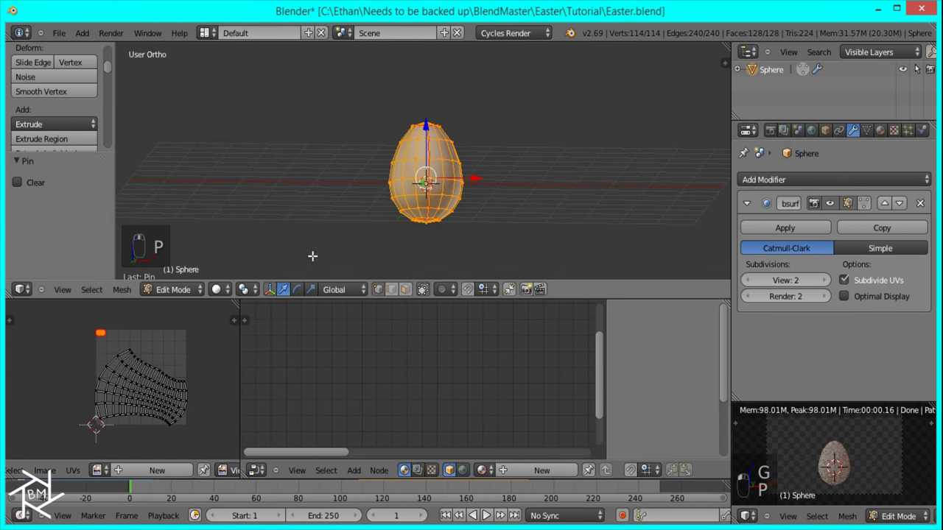
scroll(147, 362, up, 3)
scroll(180, 394, down, 4)
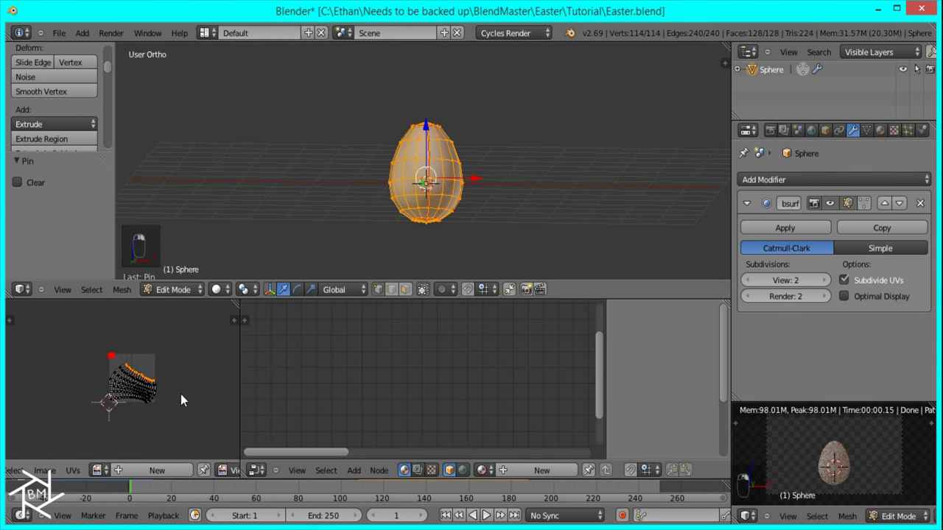
key(s)
click(182, 395)
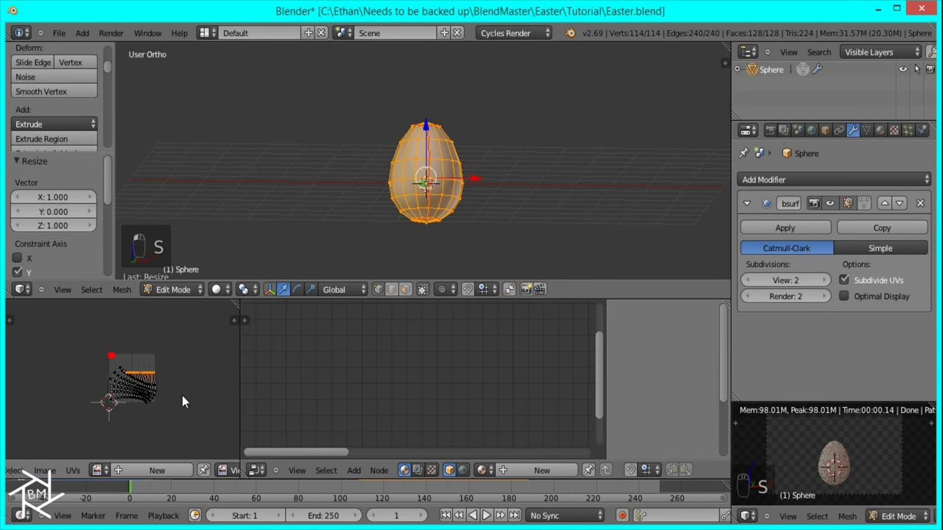
key(g)
click(171, 377)
key(p)
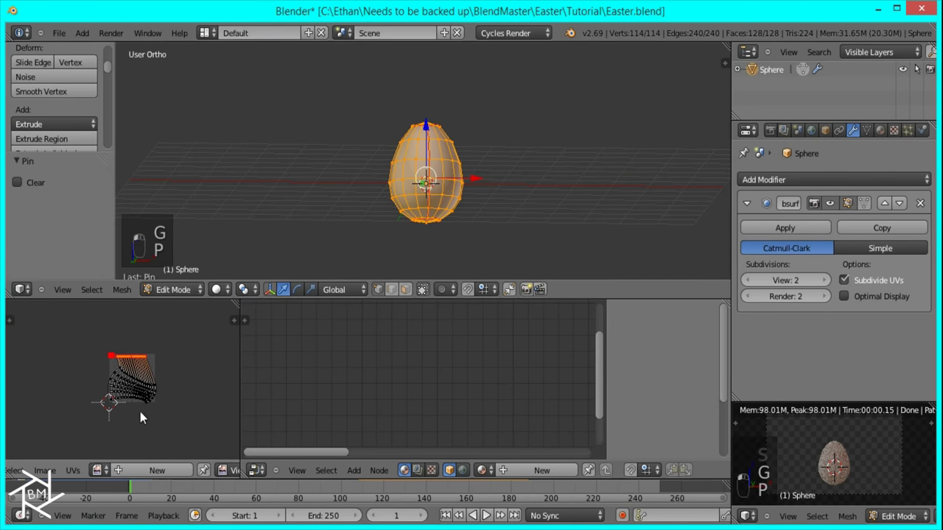
Step: Flatten the large island's bottom UV row with a Y scale of 0 and pin it
scroll(121, 406, up, 4)
alt+right_click(127, 423)
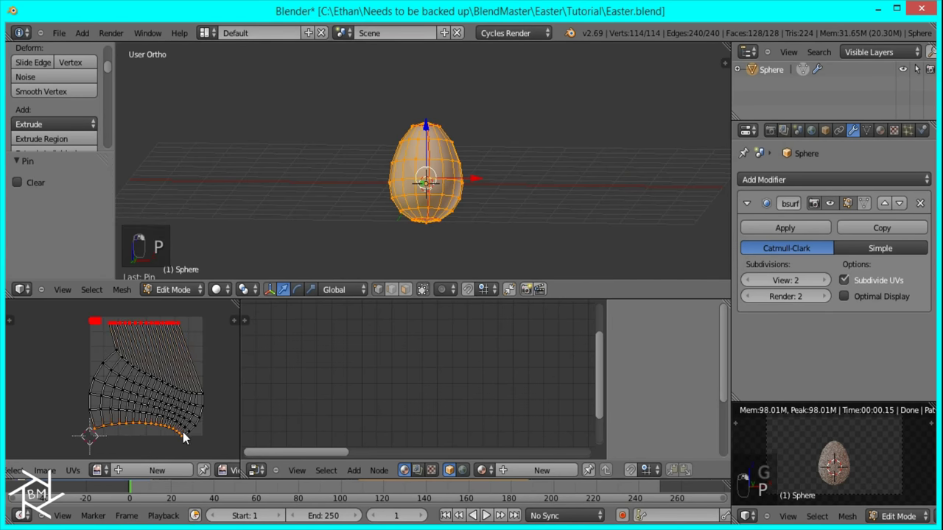
key(s)
key(y)
key(0)
key(Return)
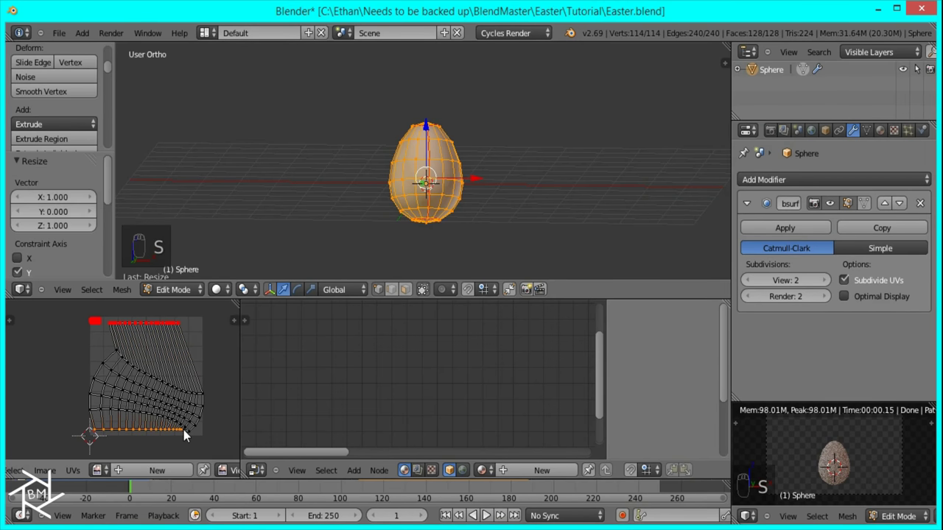
key(p)
Step: Flatten the large island's left UV column to 0 along X, move it about -0.122 in X to the UV square's left edge and pin it
alt+right_click(96, 370)
key(s)
key(x)
key(0)
key(Return)
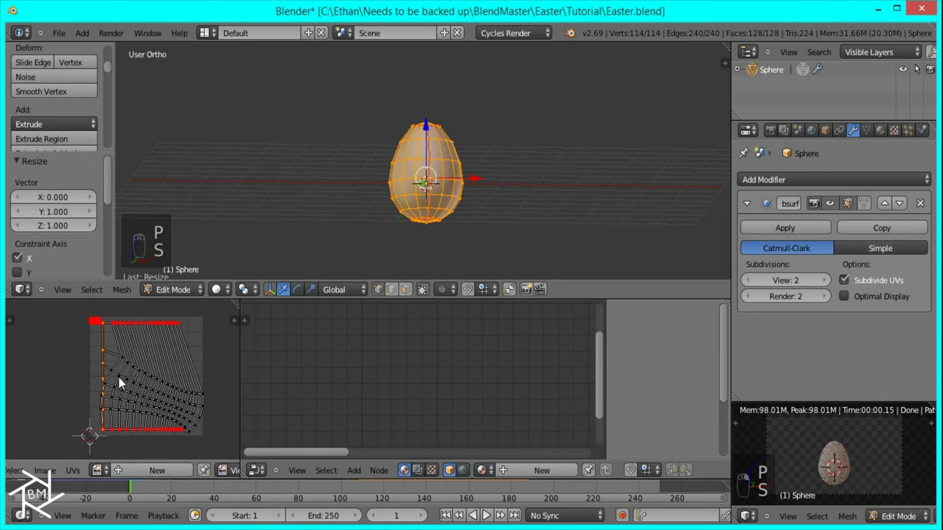
key(g)
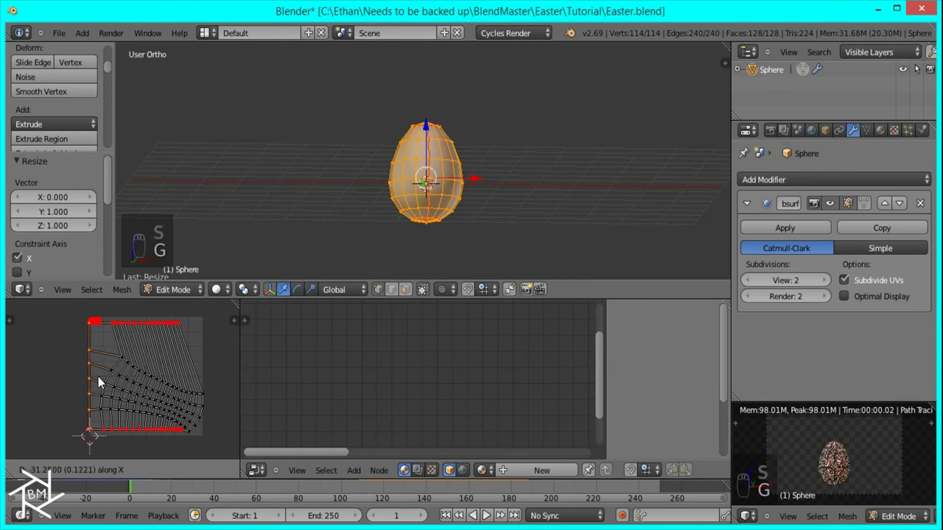
click(98, 377)
key(p)
Step: Flatten the large island's right UV column with an X scale of 0 and pin it
alt+right_click(191, 355)
key(s)
key(x)
key(0)
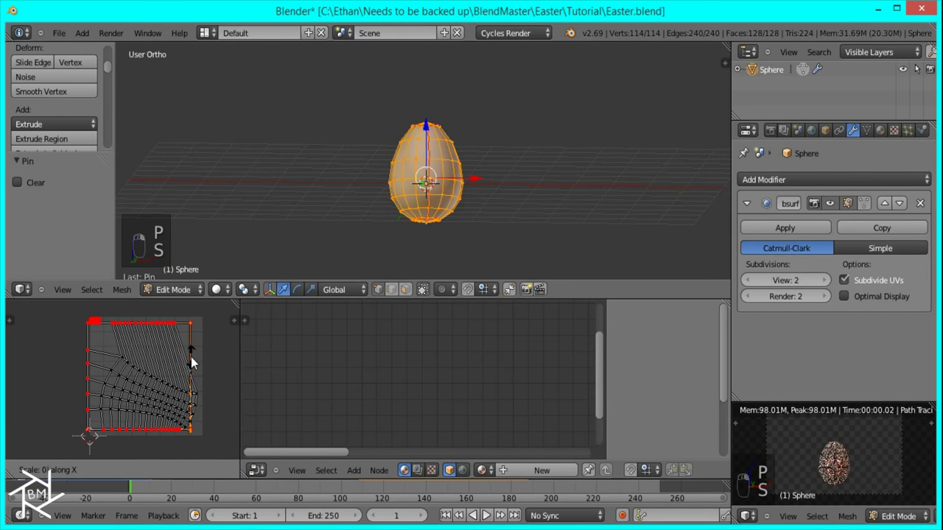
key(Return)
key(p)
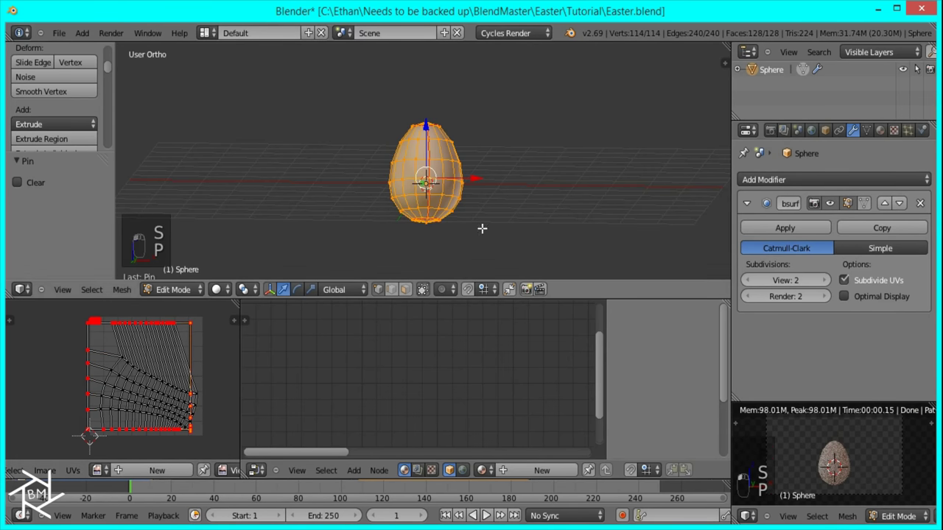
Step: Unwrap the whole egg mesh again so the unpinned UVs adapt to the pinned border
key(a)
key(a)
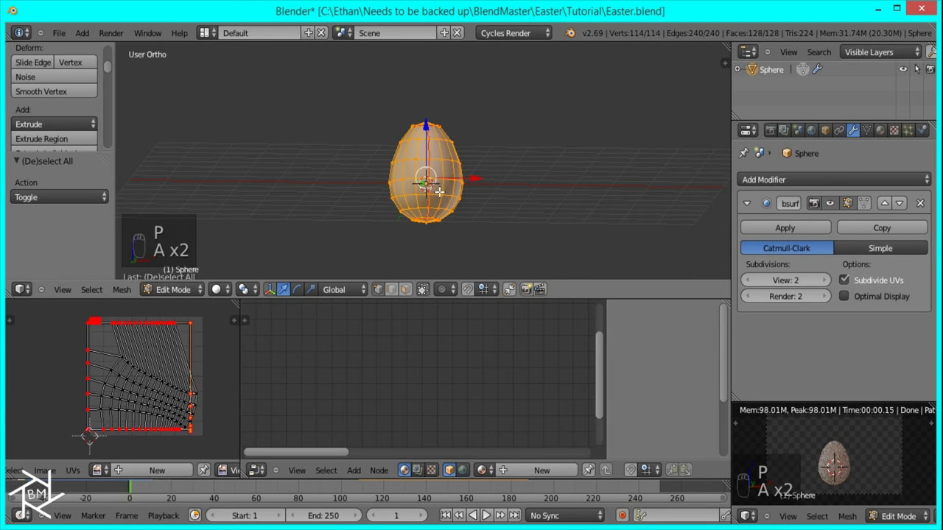
key(u)
click(440, 192)
scroll(188, 358, up, 3)
scroll(177, 346, down, 3)
Step: Flatten the second UV row from the top to 0 along Y and move it up about 0.342
alt+right_click(141, 353)
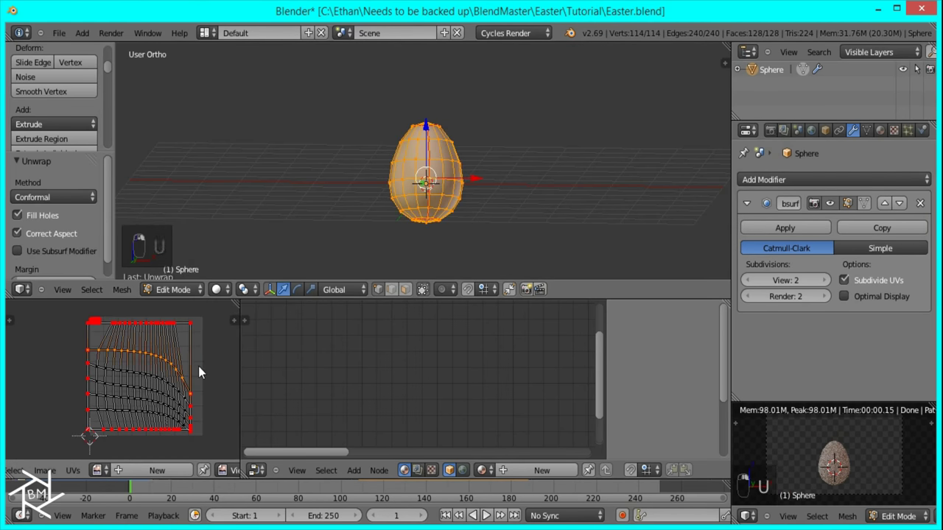
key(s)
key(y)
key(0)
key(Return)
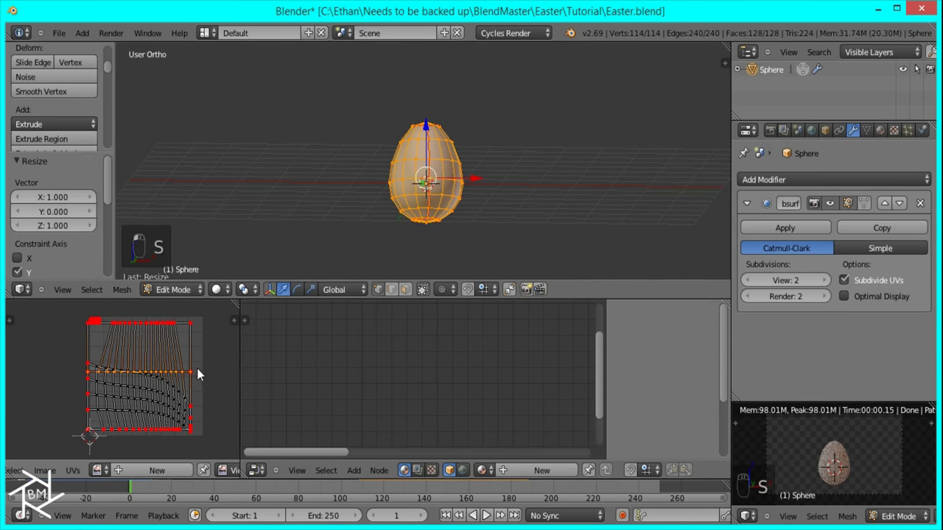
key(g)
key(y)
click(177, 361)
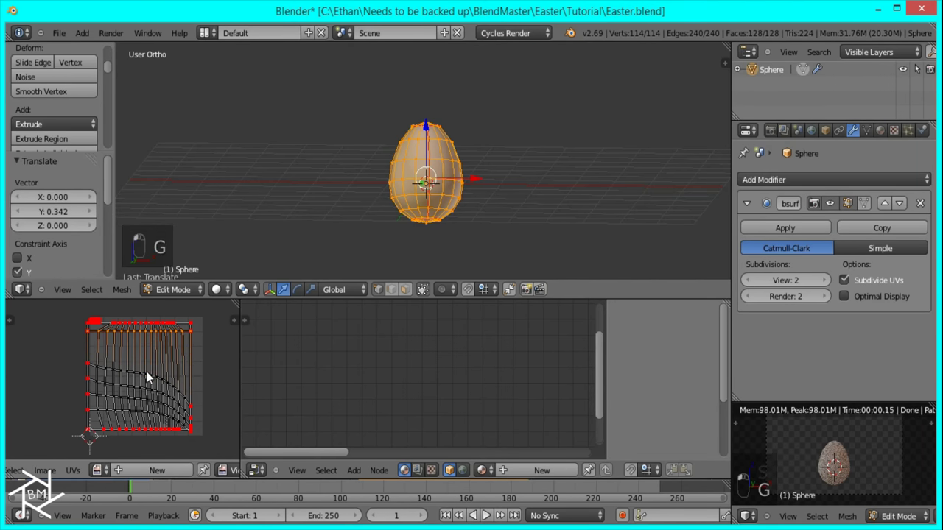
Step: Flatten the third UV row from the top to 0 along Y and move it up about 0.275
key(s)
key(y)
key(0)
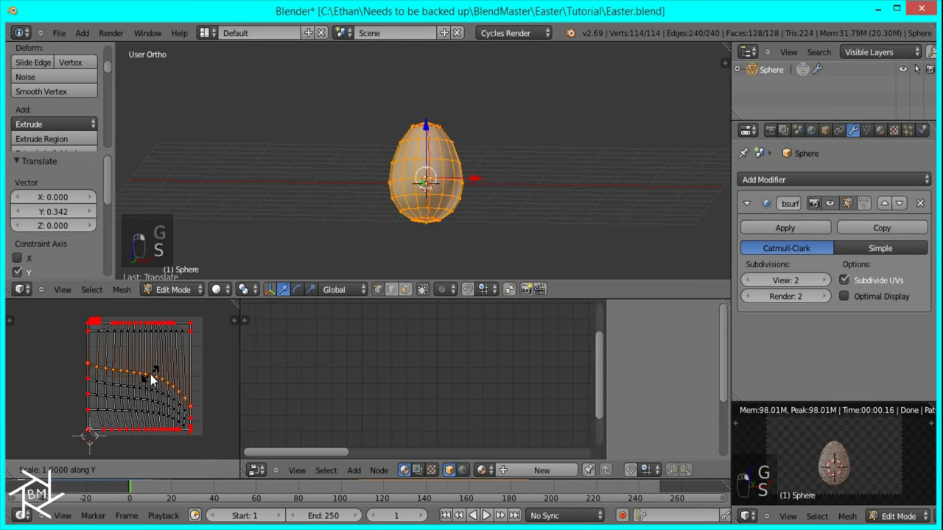
key(Return)
key(g)
key(y)
click(148, 382)
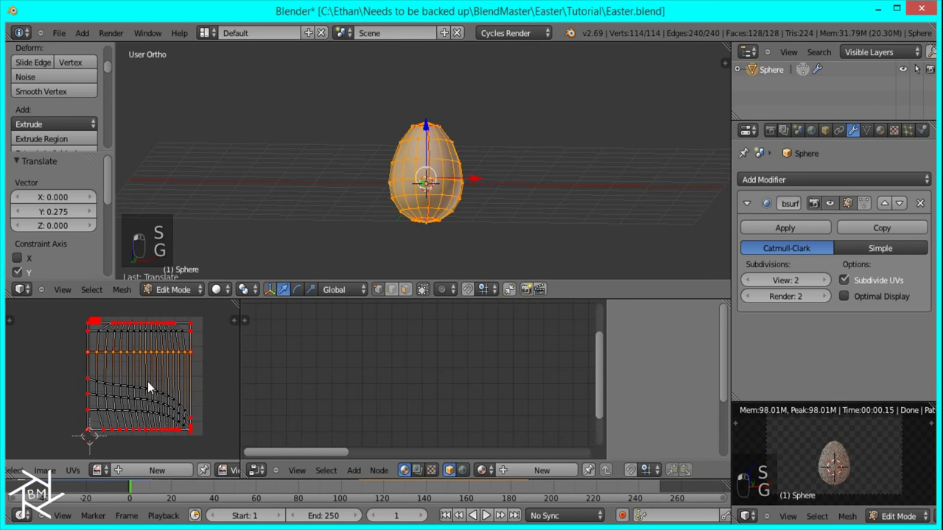
Step: Flatten the fourth UV row from the top to 0 along Y and move it up about 0.269
key(s)
key(y)
key(0)
key(Return)
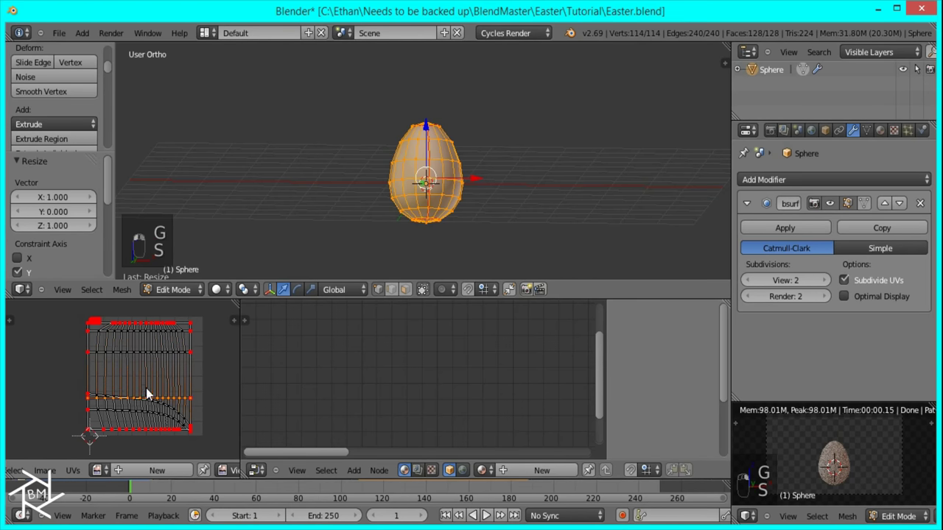
key(g)
key(y)
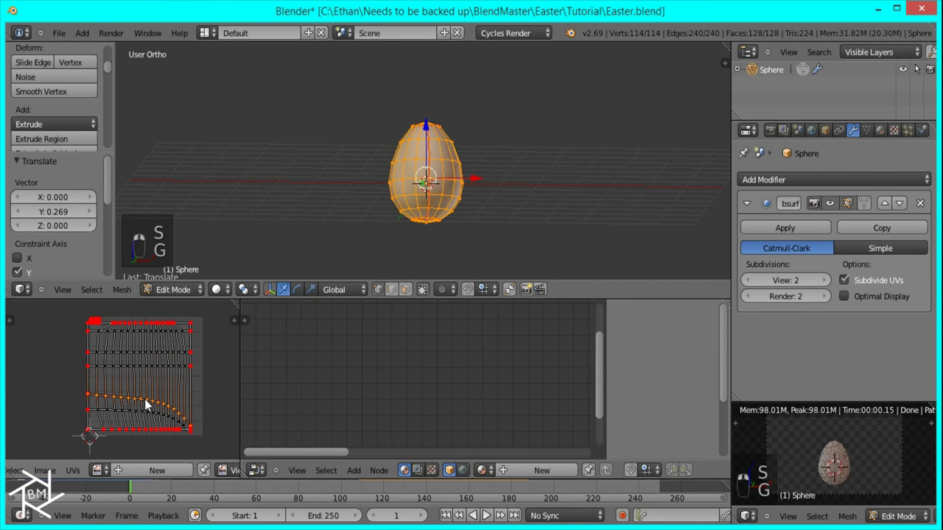
click(144, 398)
Step: Level the fifth UV row from the top and move it up about 0.208 in Y
key(g)
key(y)
click(145, 404)
Step: Flatten the lowest interior UV row, just above the pinned bottom edge, with a Y scale of 0
alt+right_click(137, 410)
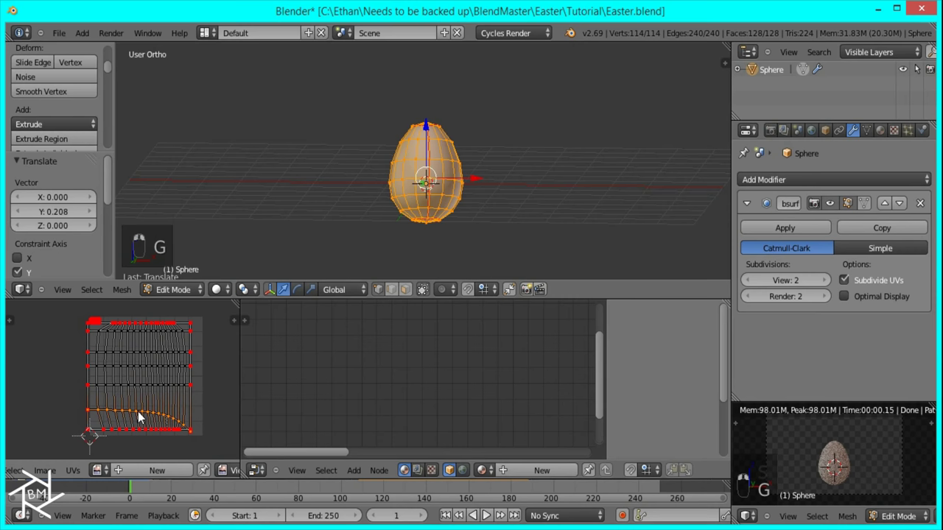
key(g)
key(y)
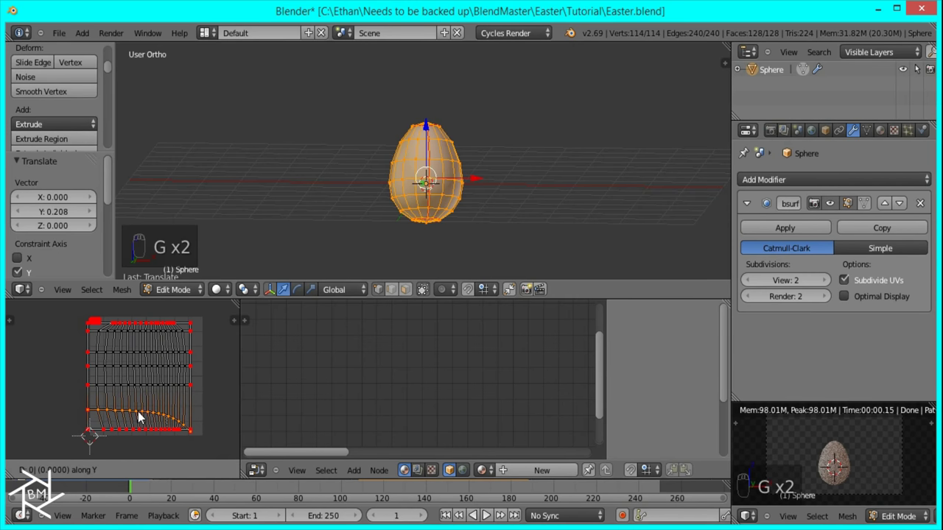
key(Escape)
key(s)
key(0)
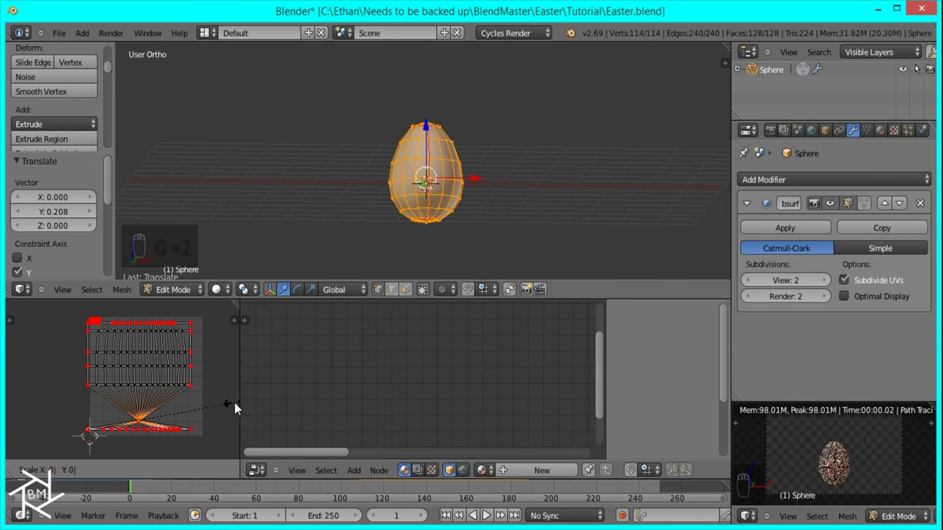
key(s)
key(y)
key(0)
key(Return)
Step: Flatten the first interior UV column from the left with an X scale of 0 and move it toward the left edge
scroll(155, 397, up, 3)
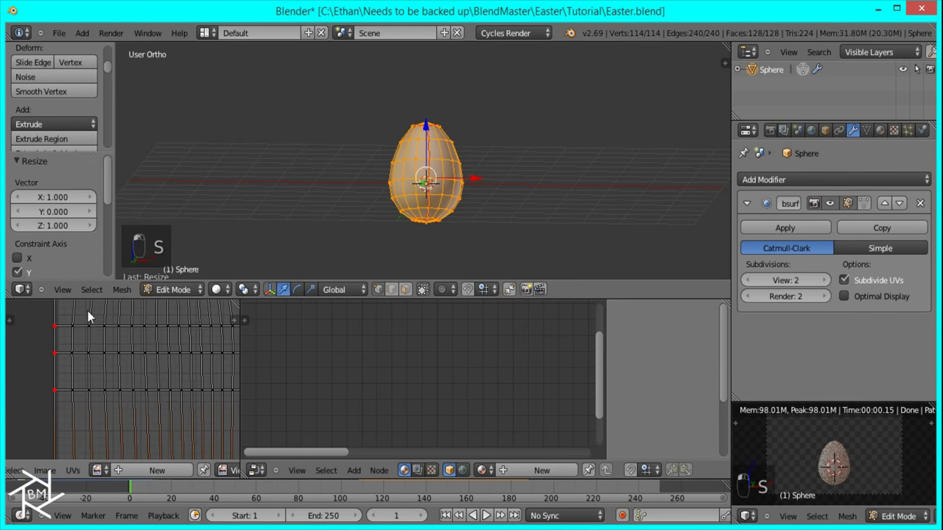
middle_drag(145, 373, 213, 411)
key(g)
right_click(140, 357)
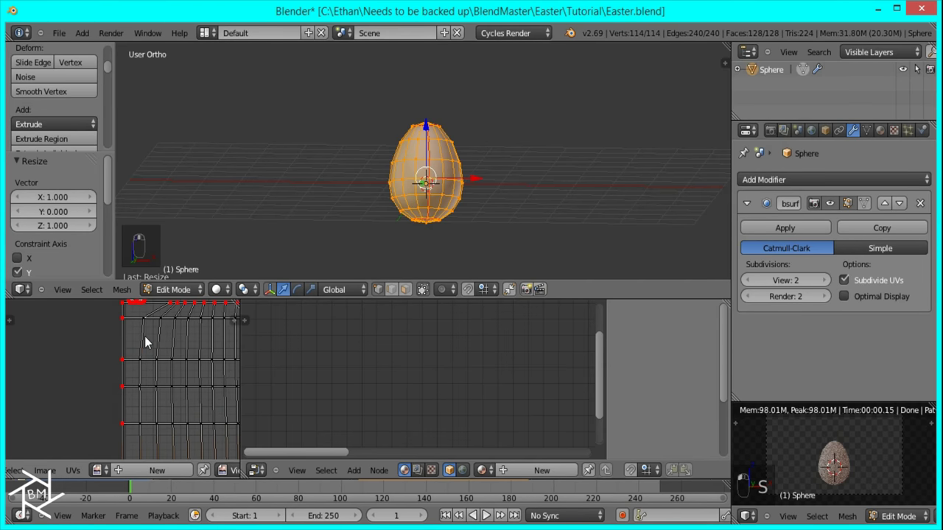
key(s)
key(x)
key(0)
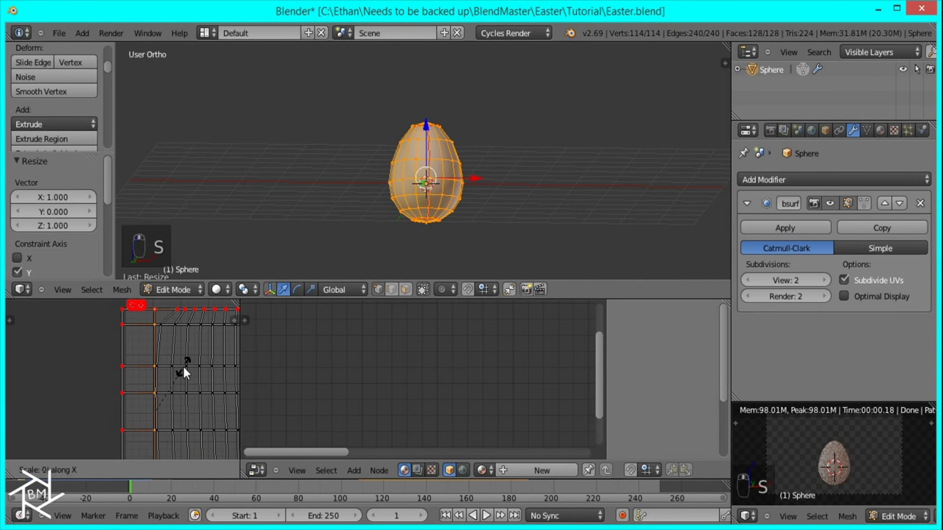
key(Return)
key(g)
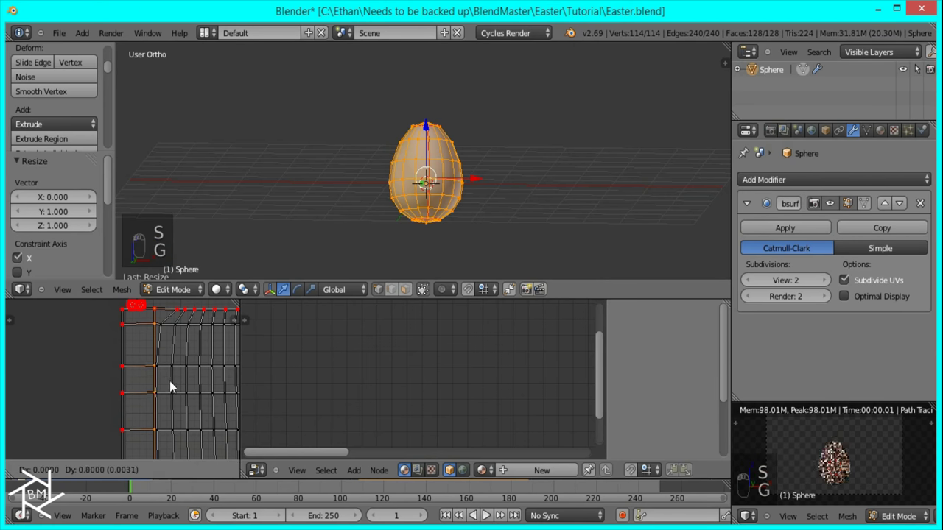
click(157, 361)
Step: Flatten the second interior UV column to 0 along X and space it evenly beside the first one
key(s)
key(x)
key(0)
click(183, 349)
key(g)
click(172, 352)
Step: Flatten the third interior UV column to 0 along X and move it about -0.041 in X
key(s)
key(x)
key(0)
click(180, 352)
key(g)
key(x)
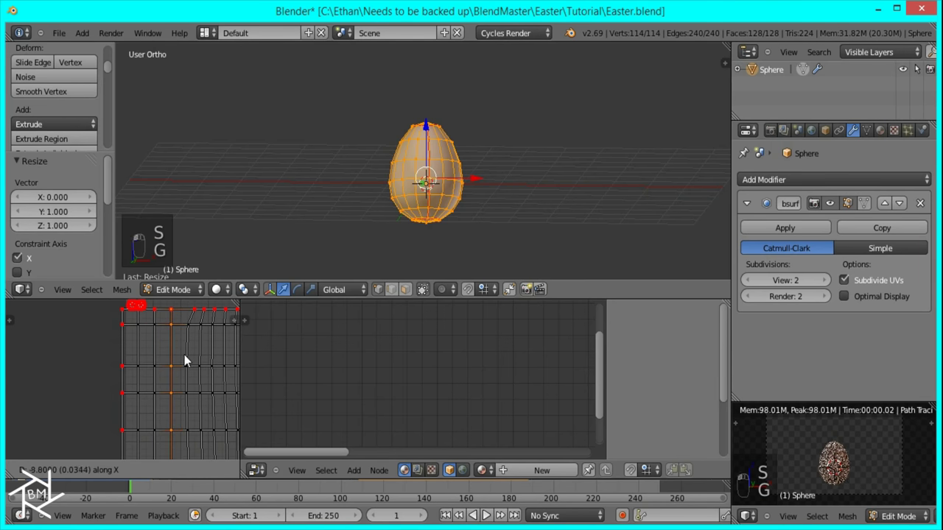
click(185, 353)
Step: Select the entire large UV island and move it about 0.275 in X and -0.012 in Y, away from the caps
scroll(167, 350, down, 3)
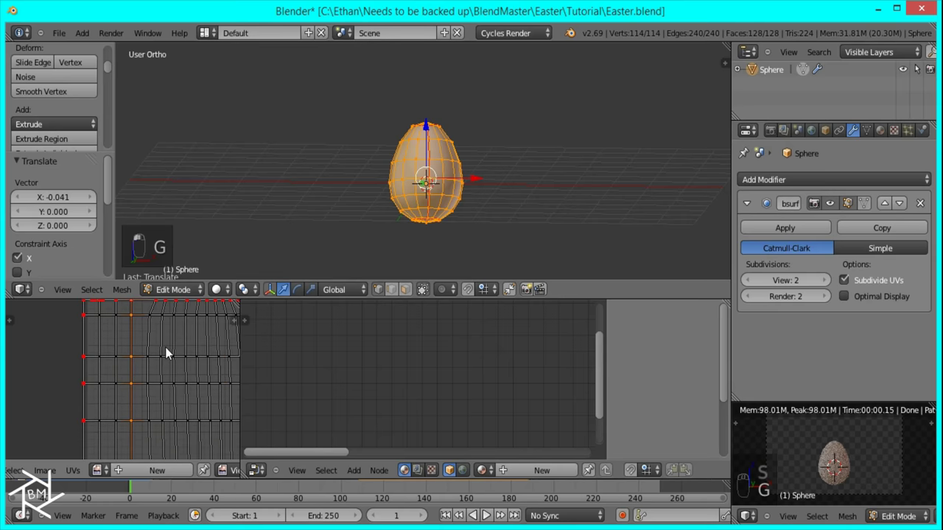
key(a)
key(a)
scroll(135, 392, up, 2)
middle_drag(132, 405, 190, 369)
scroll(172, 390, down, 4)
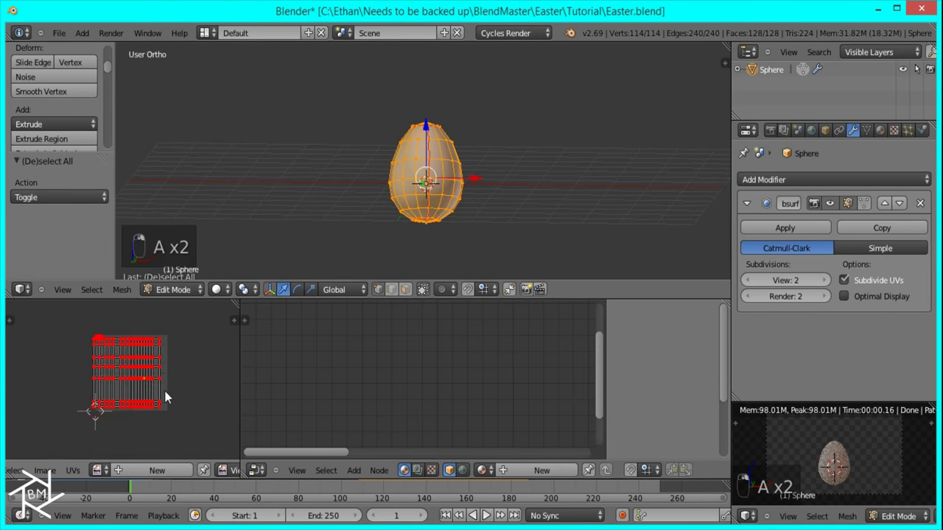
scroll(170, 405, up, 2)
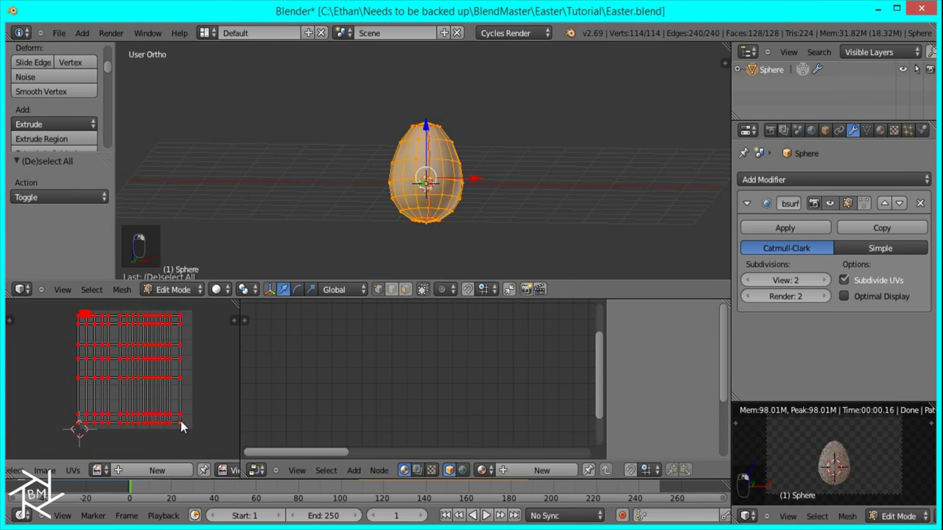
key(ctrl+l)
key(g)
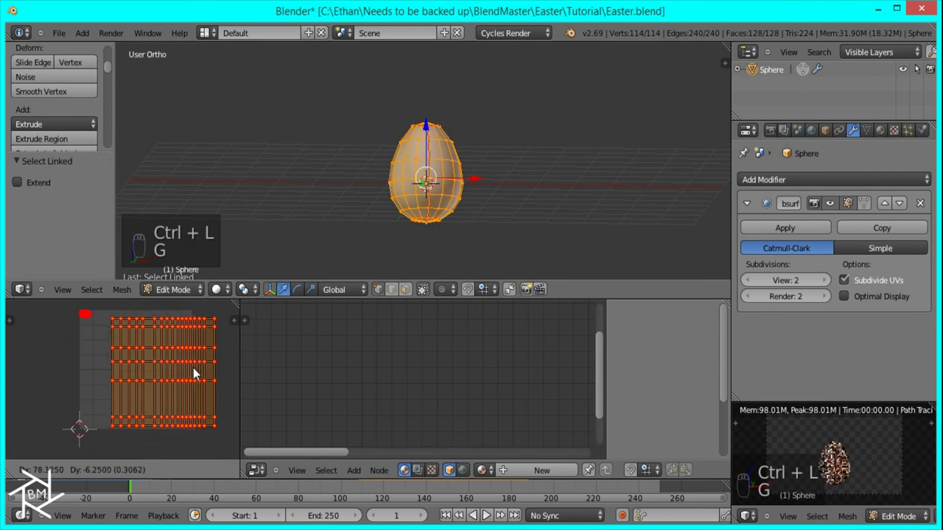
click(193, 368)
Step: Move the last interior UV column about 0.043 in X toward the island's right edge
scroll(195, 399, up, 3)
middle_drag(195, 399, 155, 425)
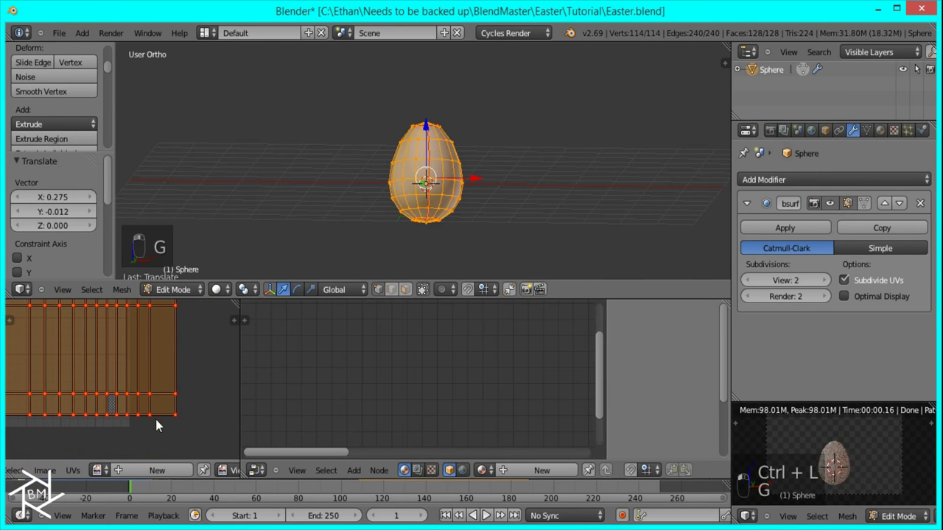
right_click(148, 373)
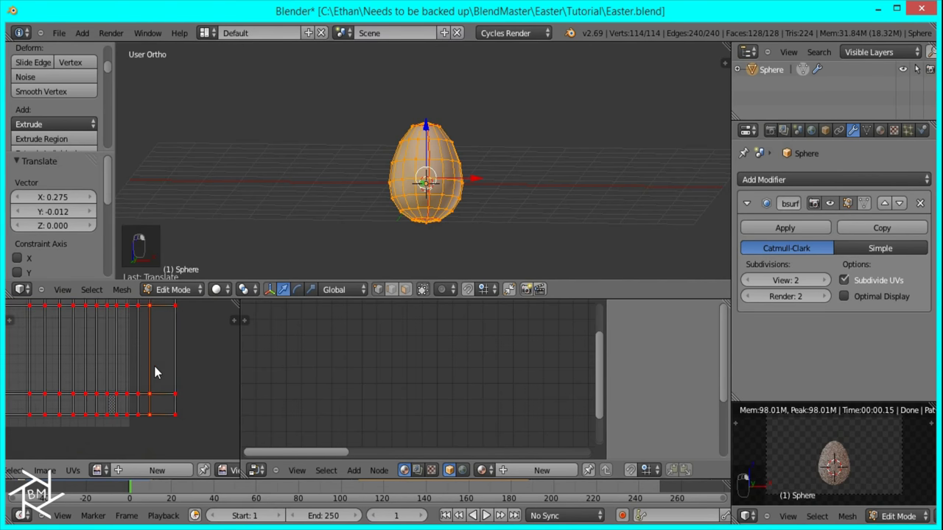
key(g)
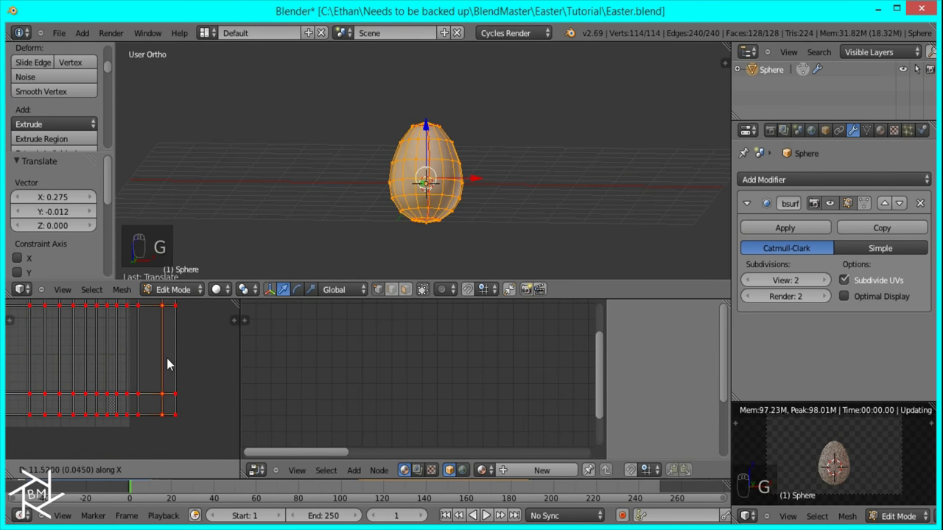
click(166, 358)
Step: Move the lowest interior UV row about -0.020 in Y, closer to the island's bottom edge
key(g)
key(x)
key(y)
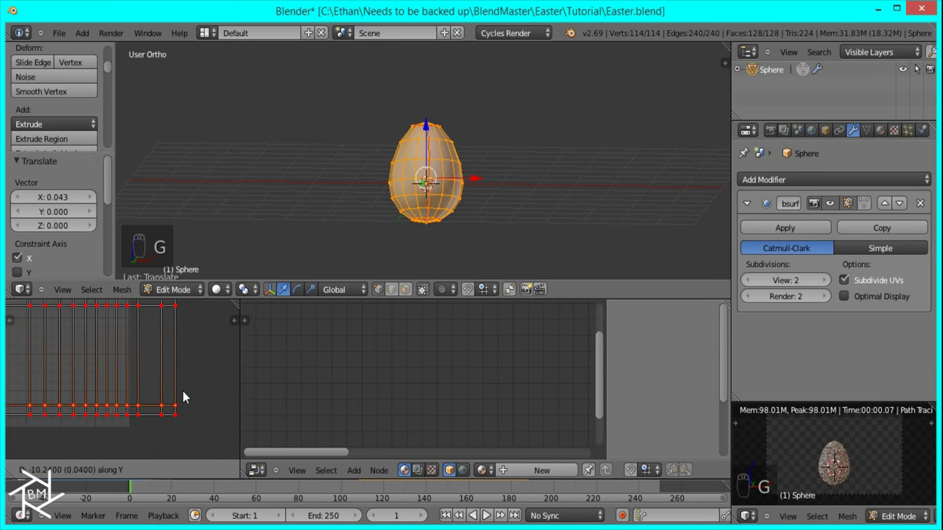
click(182, 387)
Step: Select all UV rows above the two lowest ones and move them about -0.270 in Y
scroll(183, 372, down, 3)
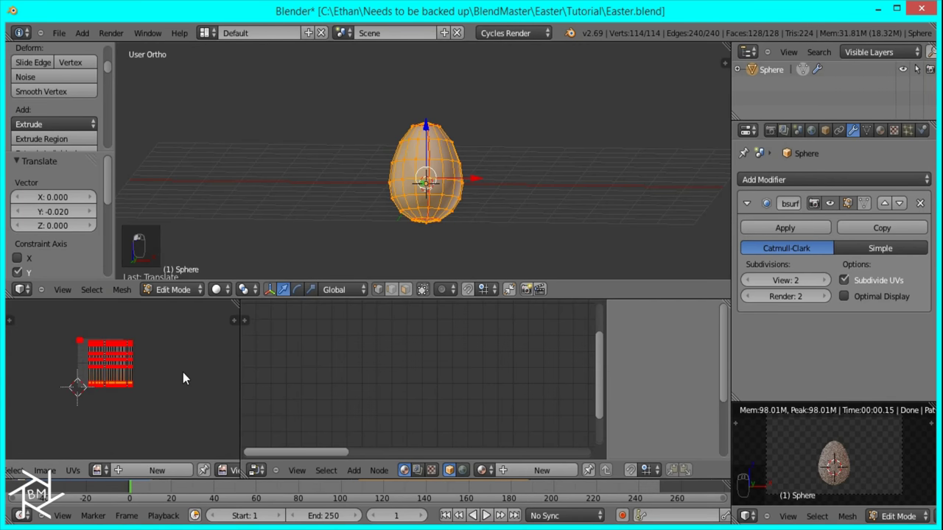
key(a)
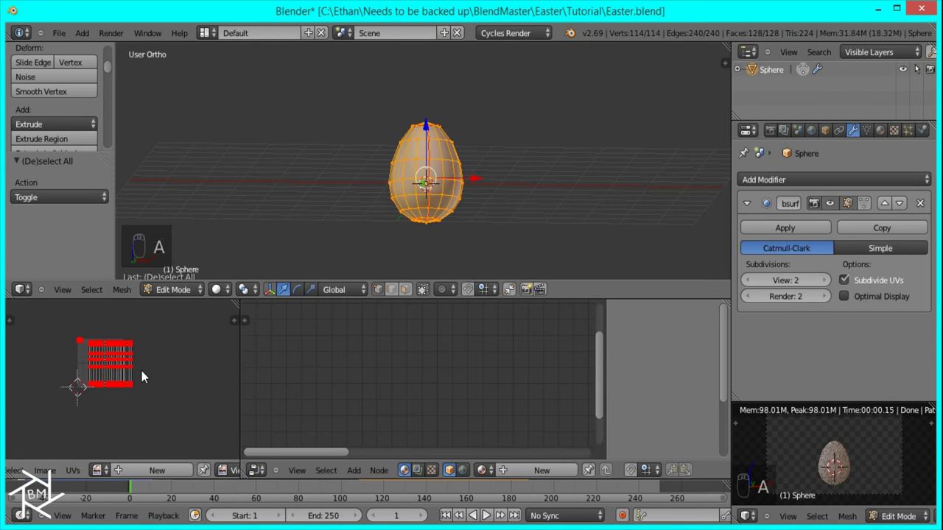
key(b)
drag(141, 377, 87, 325)
scroll(122, 355, up, 5)
middle_drag(185, 365, 149, 386)
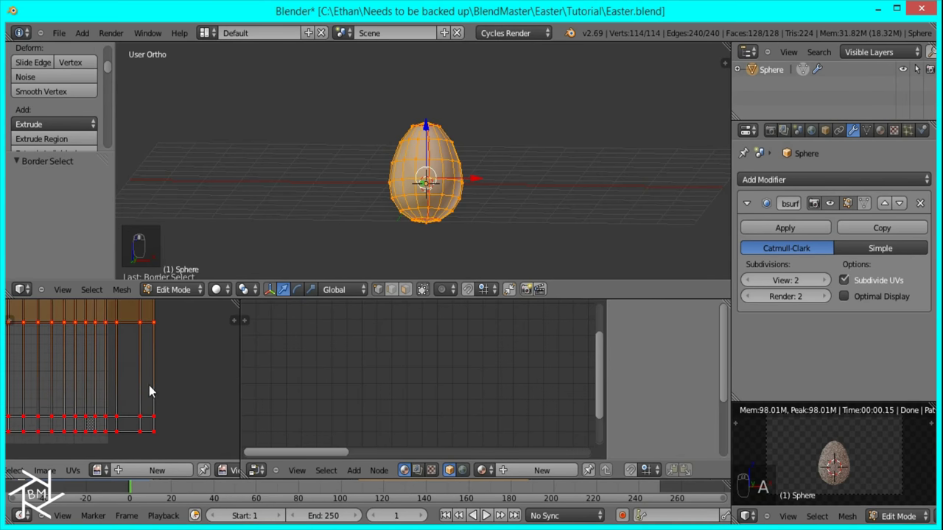
key(g)
click(166, 444)
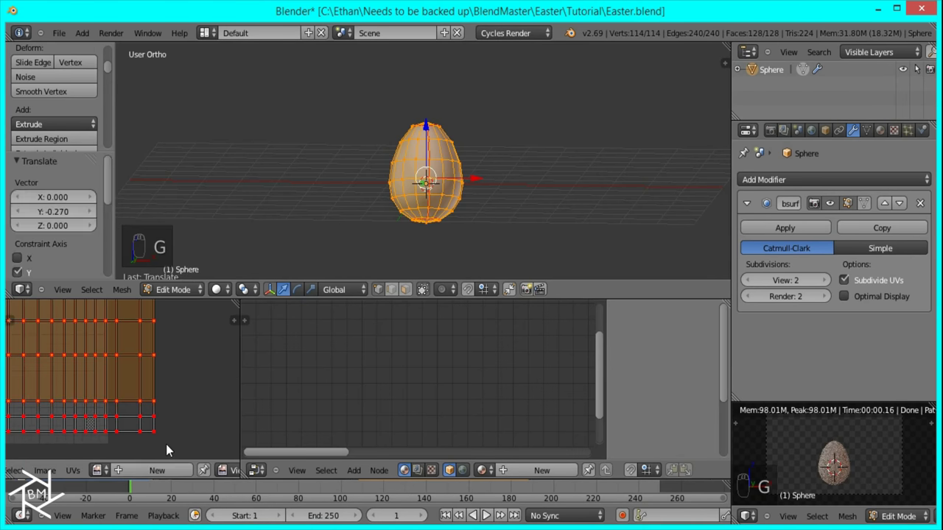
Step: Move the UV rows above the three lowest about -0.098 in Y, and the rows above the four lowest a further -0.056
scroll(159, 396, up, 1)
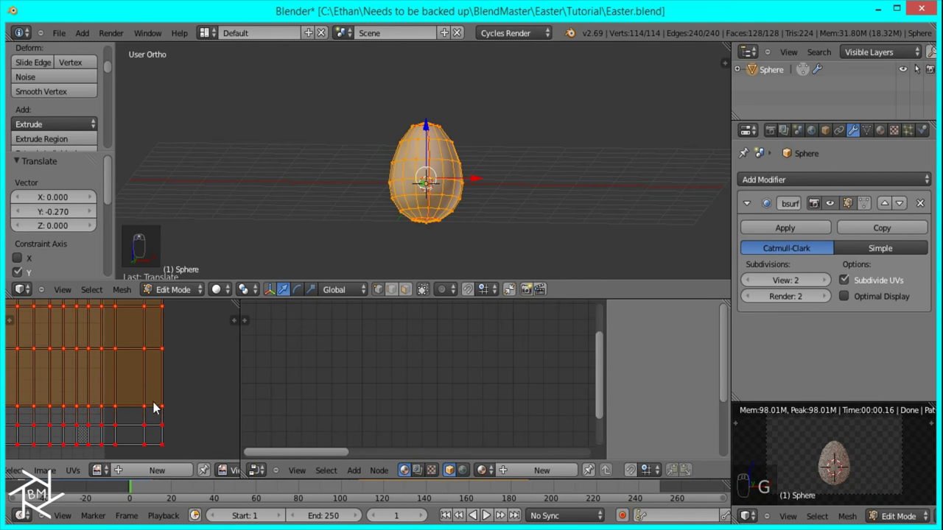
alt+shift+right_click(155, 411)
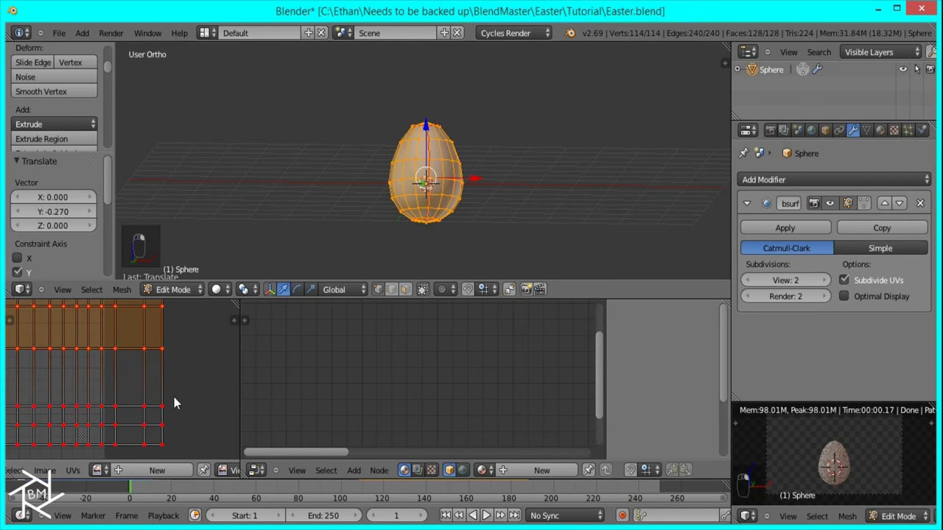
key(g)
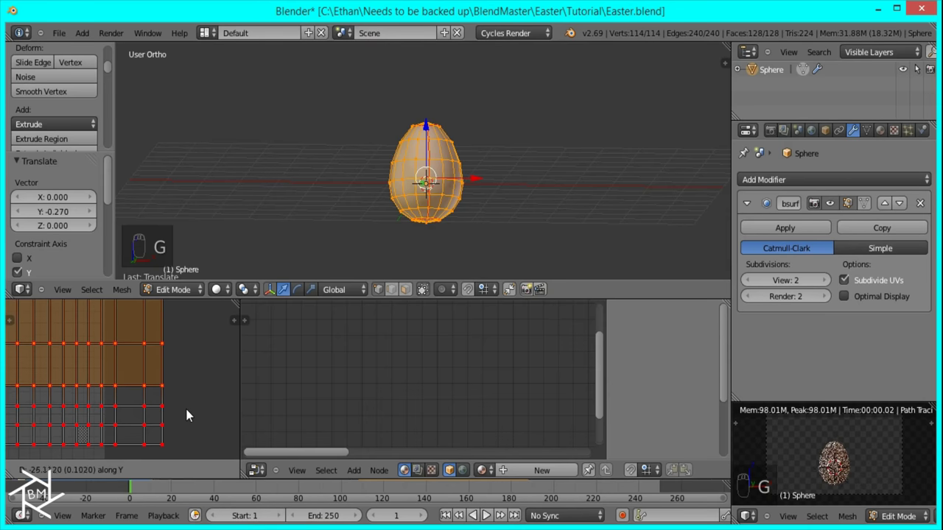
click(185, 405)
key(g)
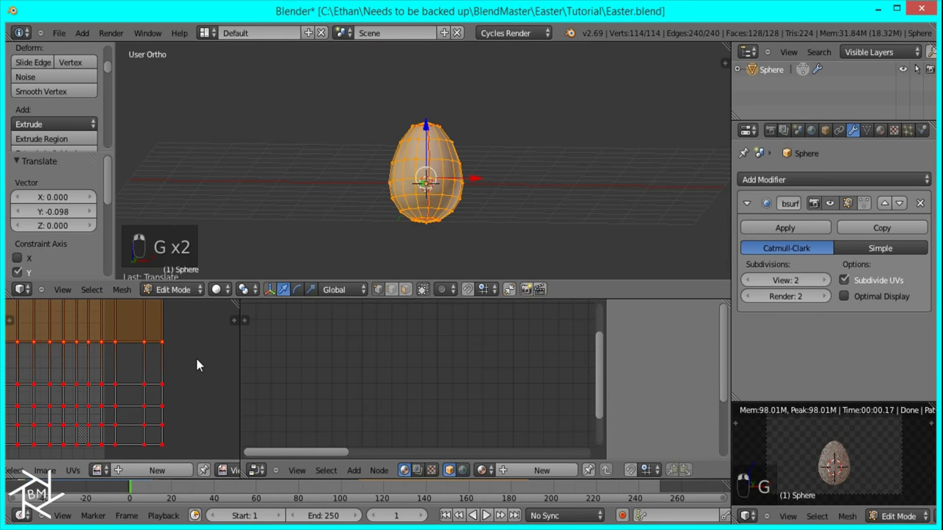
click(197, 383)
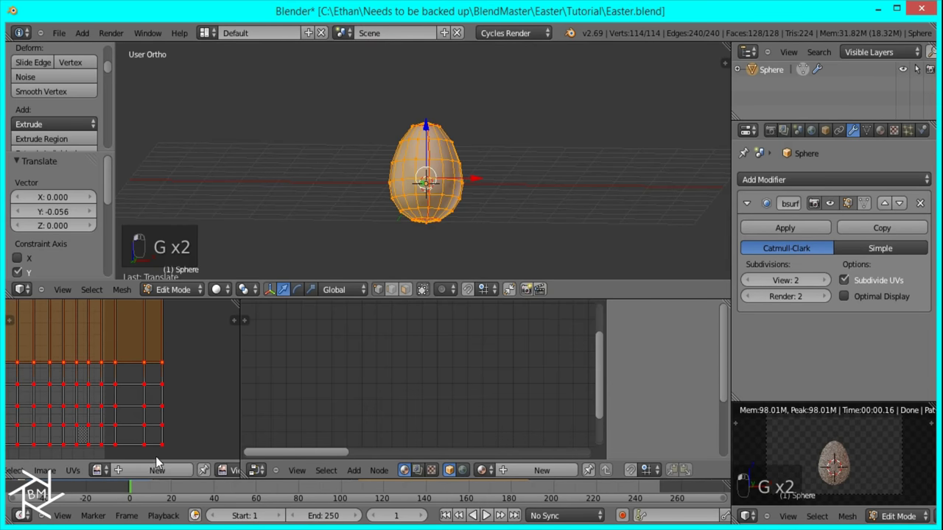
Step: Move the two uppermost UV rows about -0.122 in Y, and the topmost row alone about -0.018 more
key(ctrl+z)
key(ctrl+z)
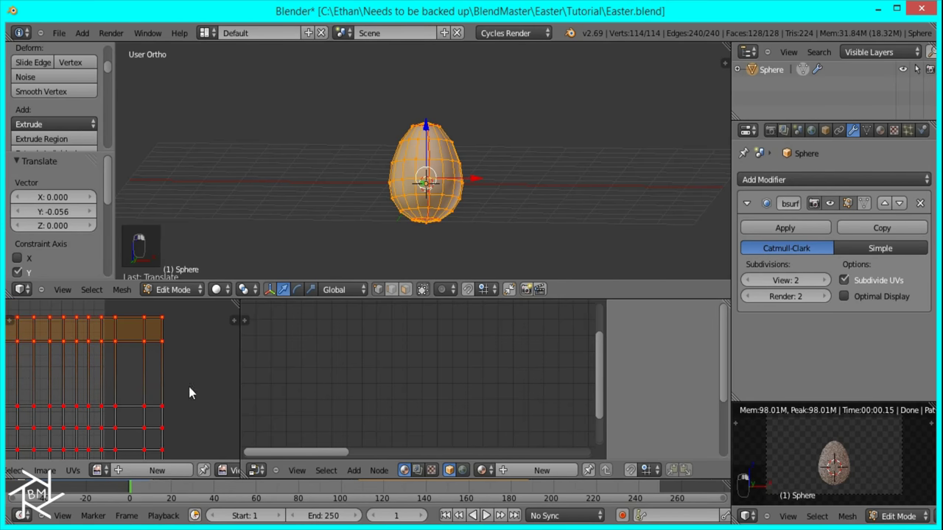
key(g)
click(206, 423)
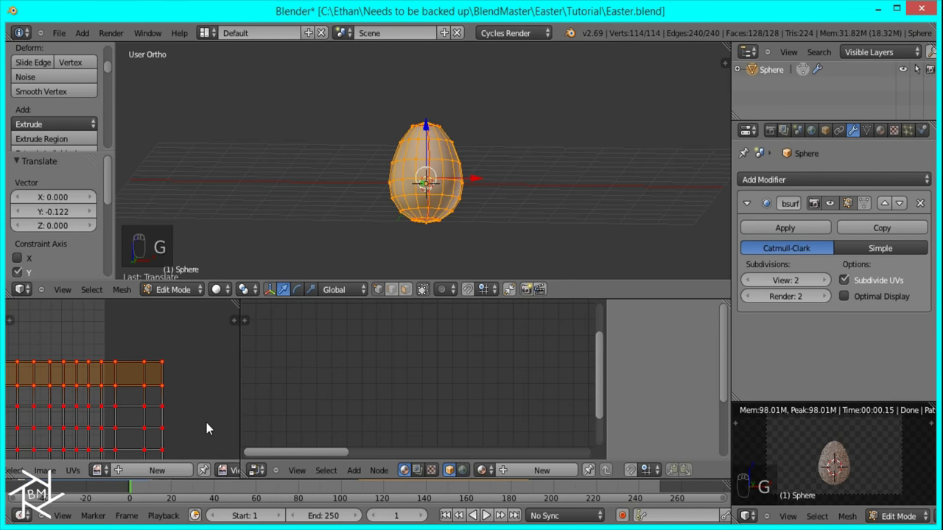
key(a)
alt+right_click(131, 362)
key(g)
click(176, 367)
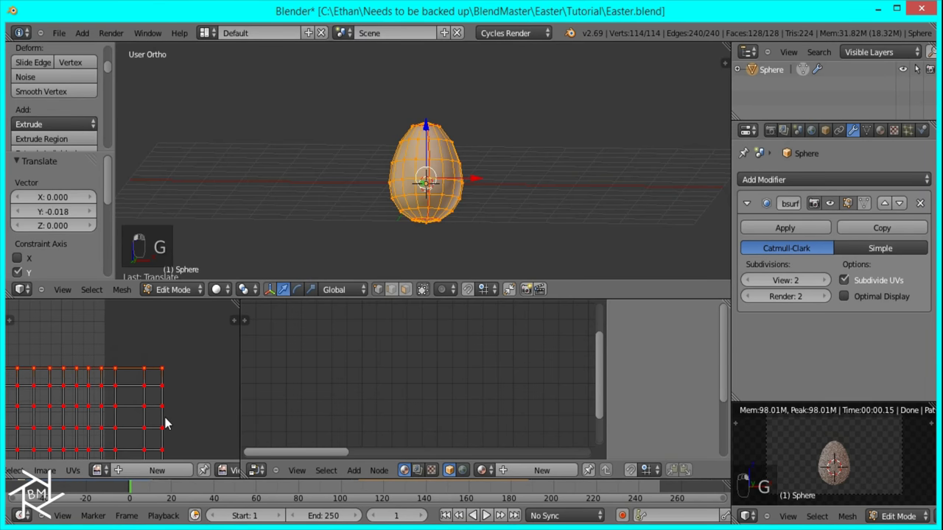
Step: Select all UV columns except the two rightmost and move them about 0.024 in X toward the island's right edge
scroll(163, 414, down, 5)
key(a)
key(b)
drag(133, 389, 3, 318)
scroll(197, 383, up, 5)
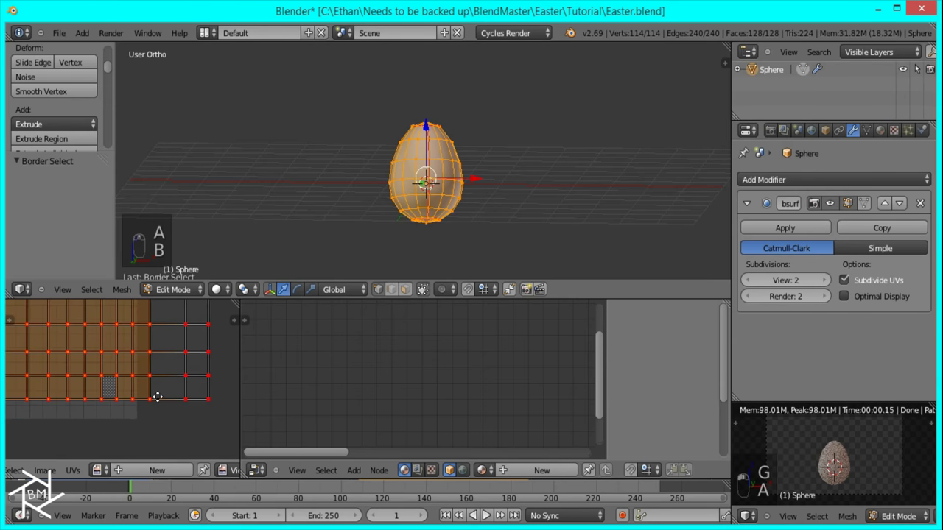
scroll(157, 397, up, 1)
key(g)
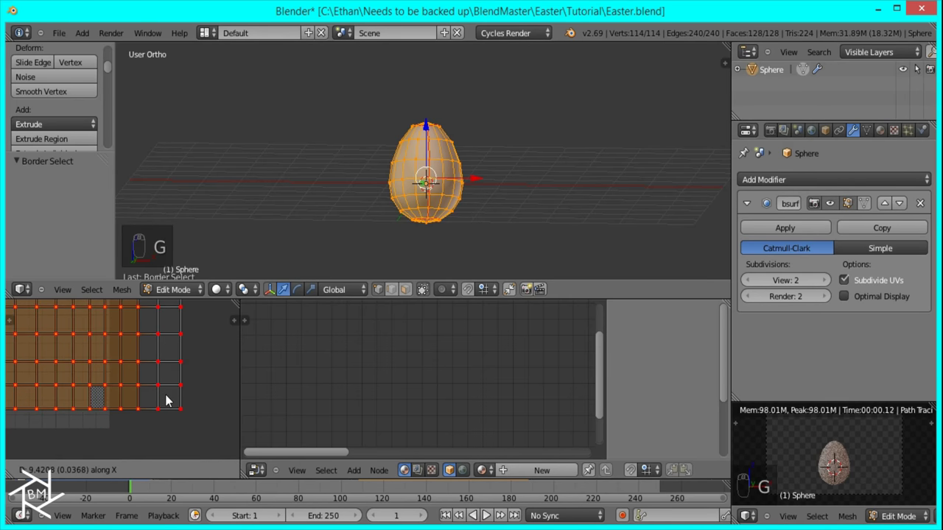
click(130, 400)
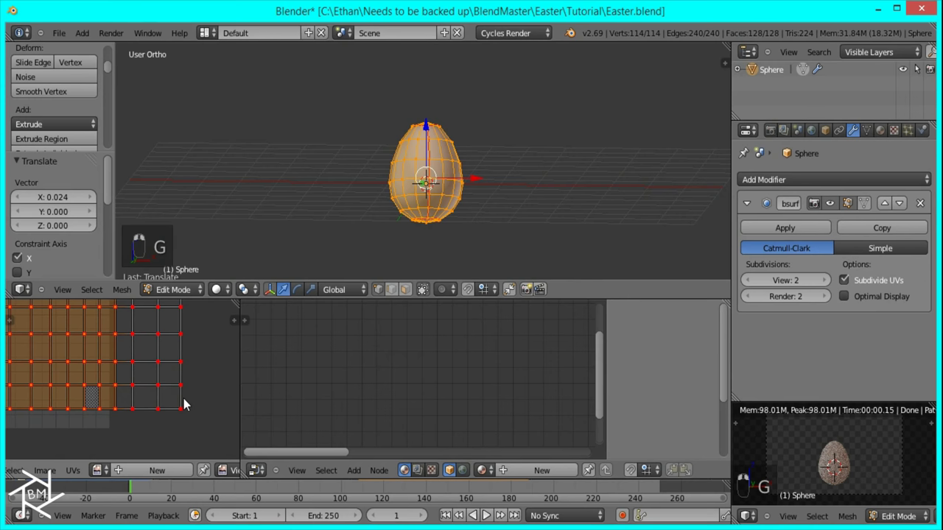
Step: Even out the remaining UV columns, shifting each successively smaller selection slightly in X, starting with about -0.010 and -0.011, and clear the selection
key(g)
click(127, 396)
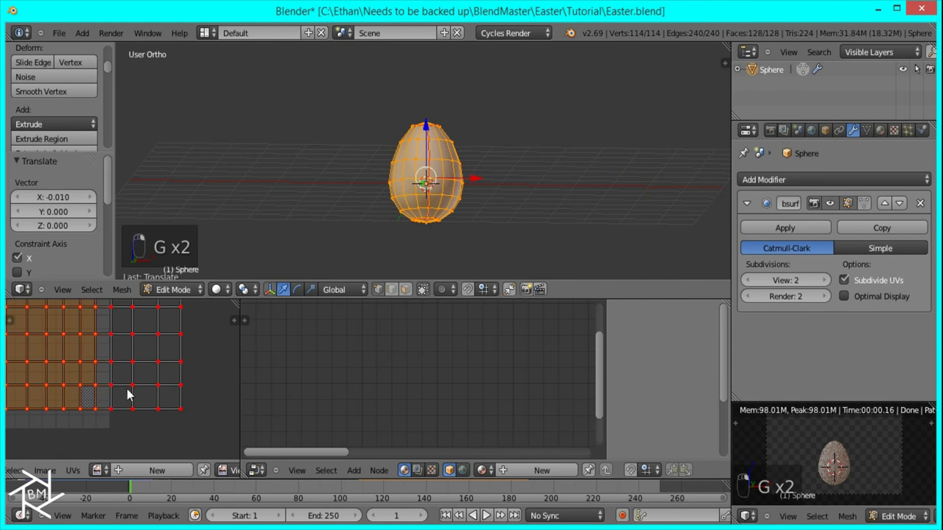
key(g)
click(182, 396)
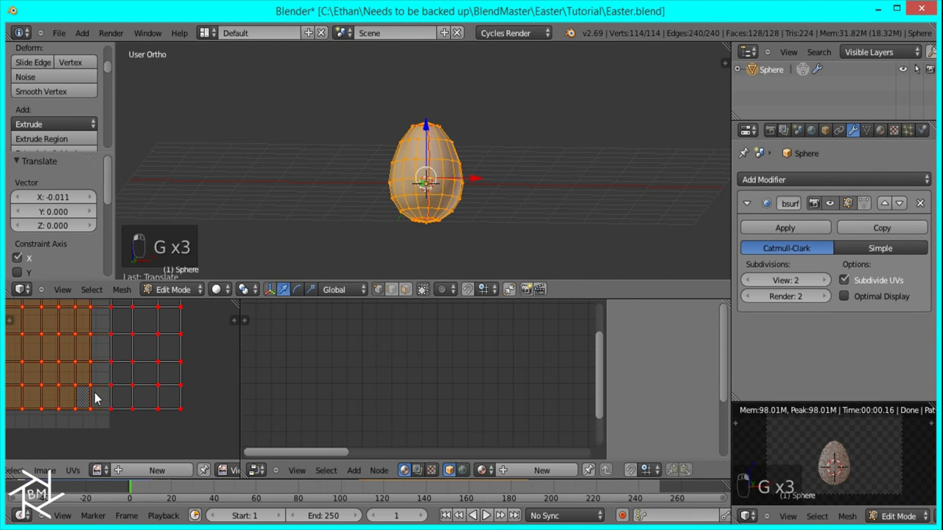
click(172, 389)
middle_drag(173, 390, 138, 389)
key(a)
scroll(185, 381, down, 5)
scroll(190, 384, up, 1)
scroll(144, 384, up, 5)
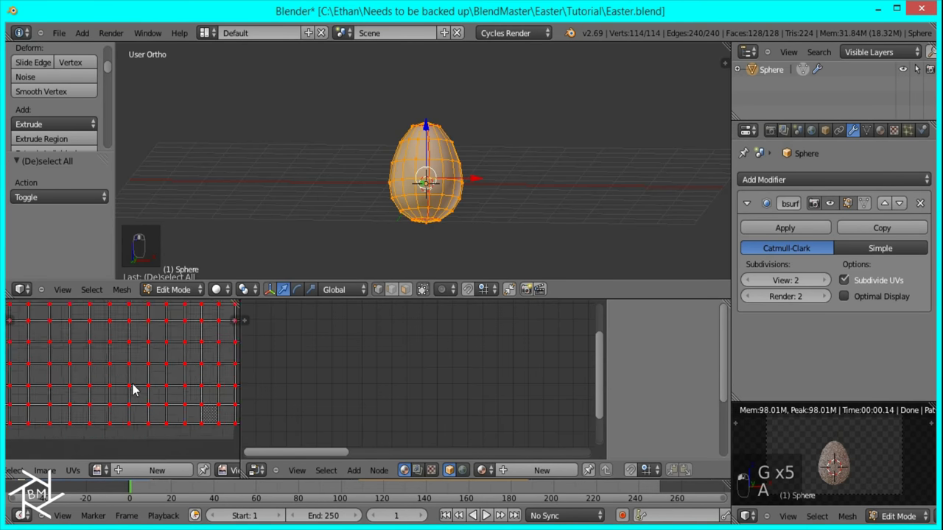
Step: Select the whole large UV island, move it over the image area and scale it uniformly by about 3.392
scroll(158, 389, down, 5)
key(a)
scroll(166, 391, down, 5)
key(g)
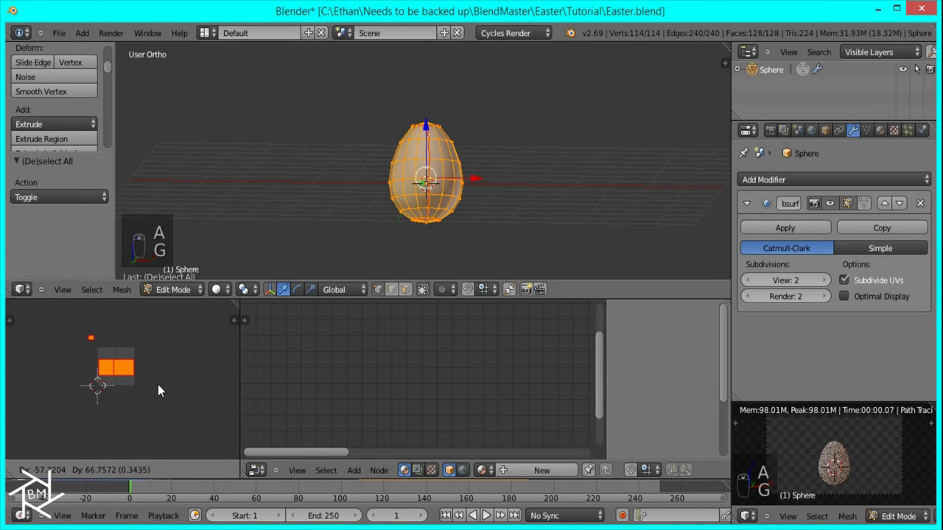
right_click(129, 376)
key(ctrl+l)
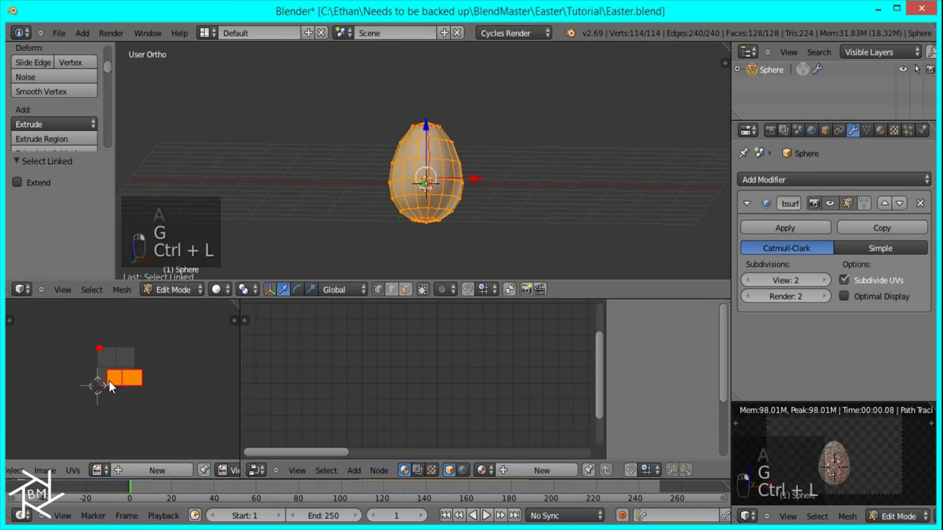
key(g)
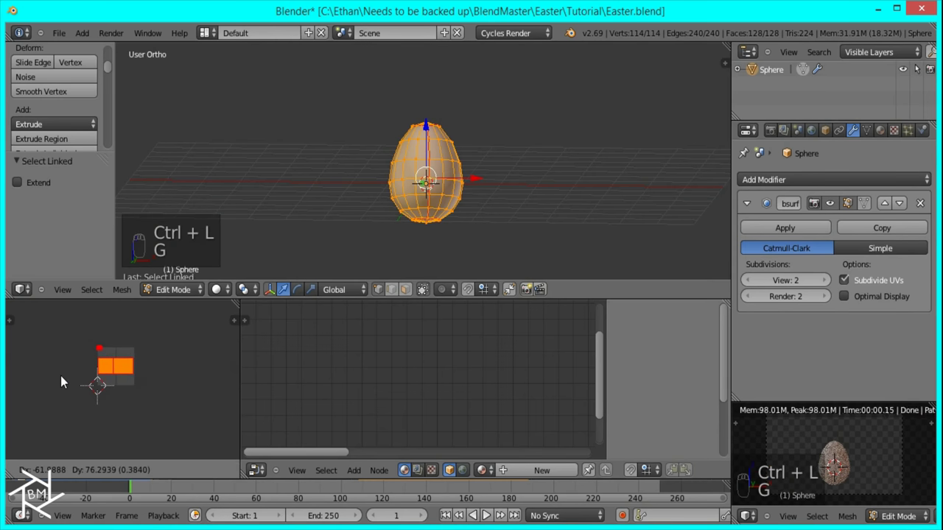
click(61, 376)
key(s)
click(164, 407)
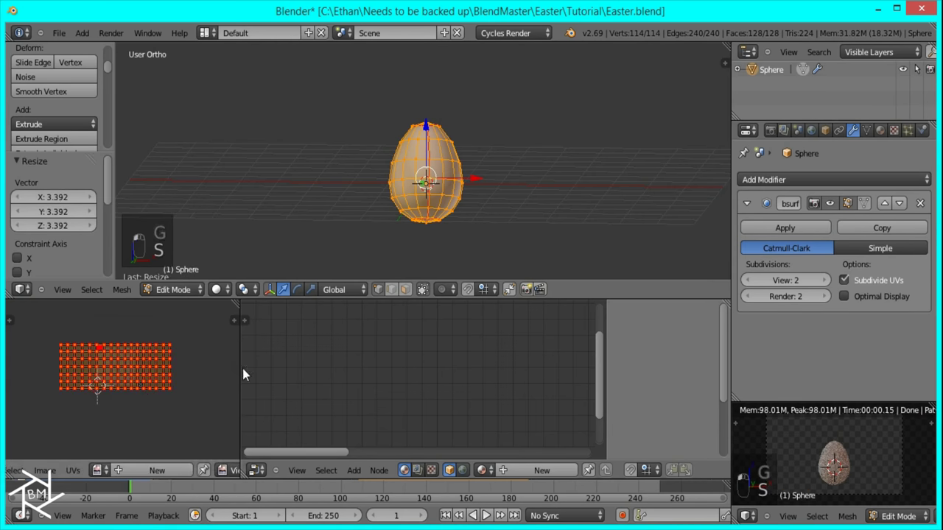
click(64, 32)
click(92, 123)
Step: Create a new material named Egg1 for the egg, return to Object Mode and show the material properties
click(554, 470)
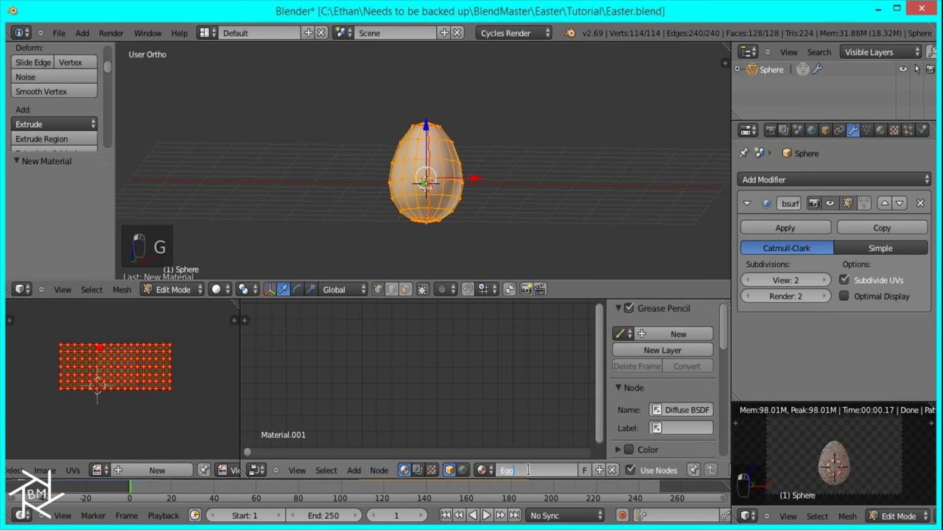
key(Tab)
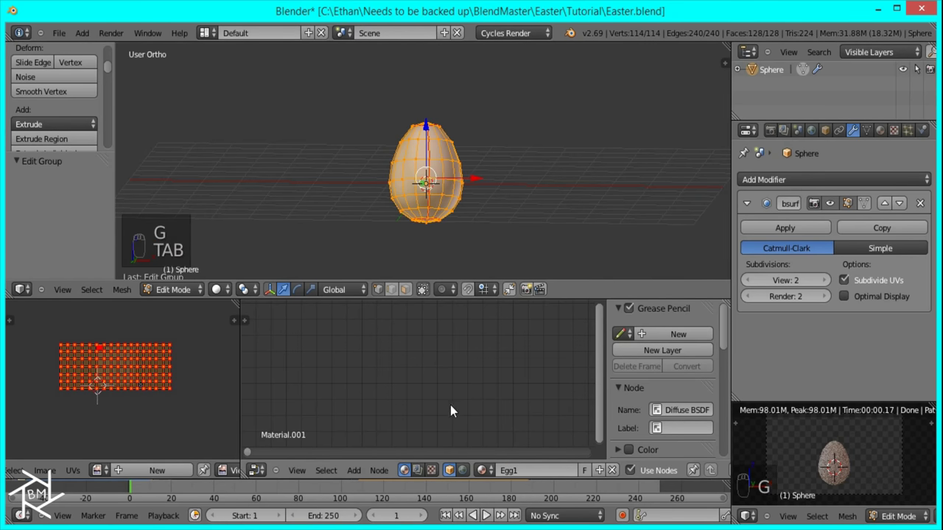
key(Tab)
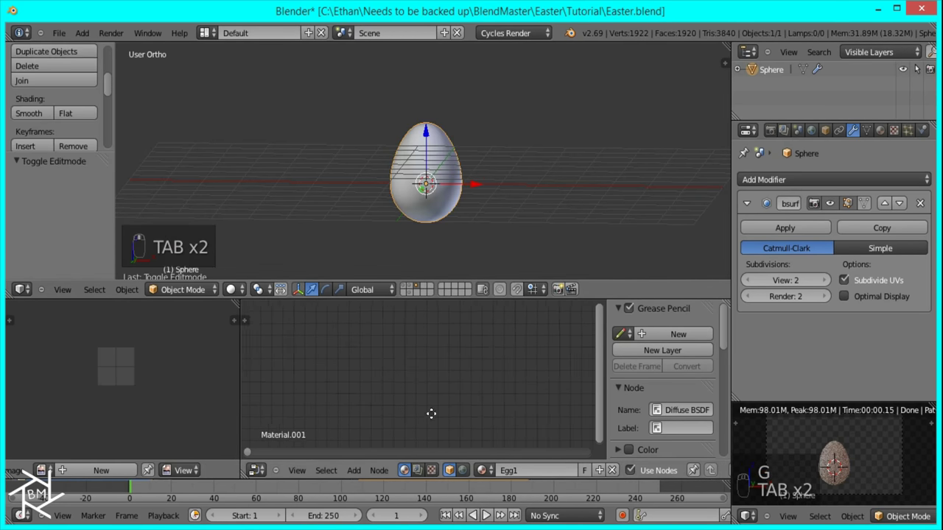
click(879, 130)
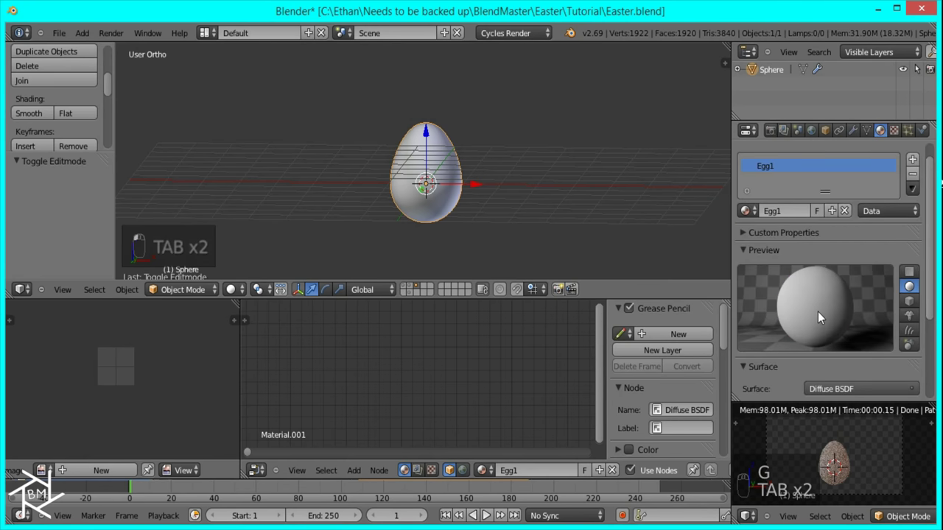
Step: Move the Diffuse BSDF node away from the Material Output and insert a Mix Shader into the link between them
key(Home)
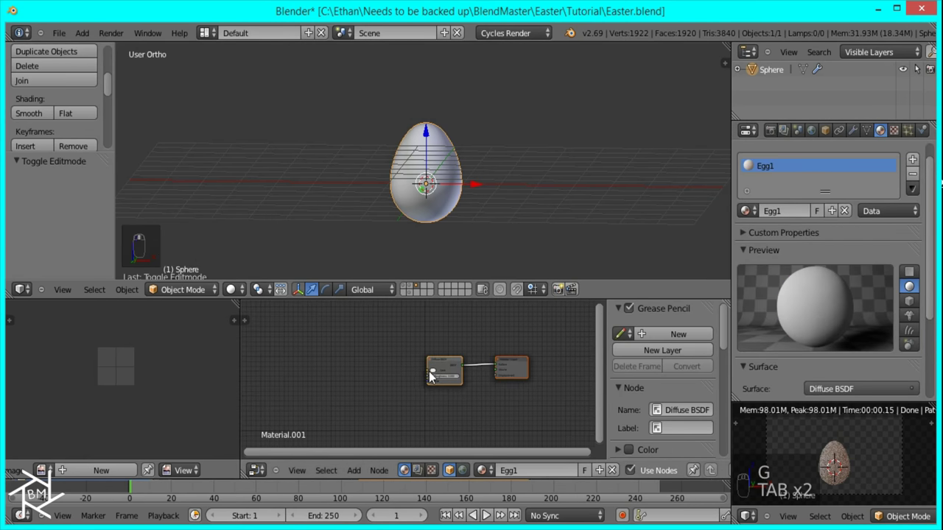
click(459, 362)
key(g)
click(334, 346)
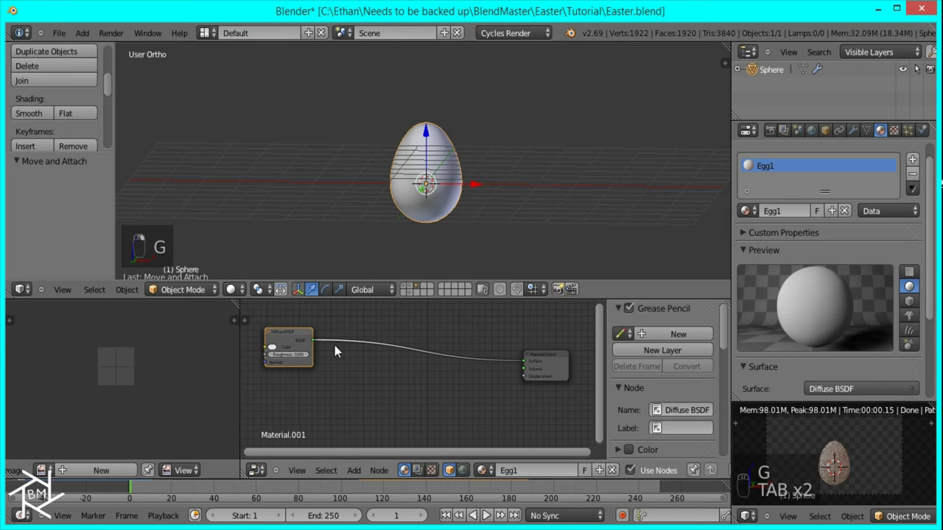
key(shift+a)
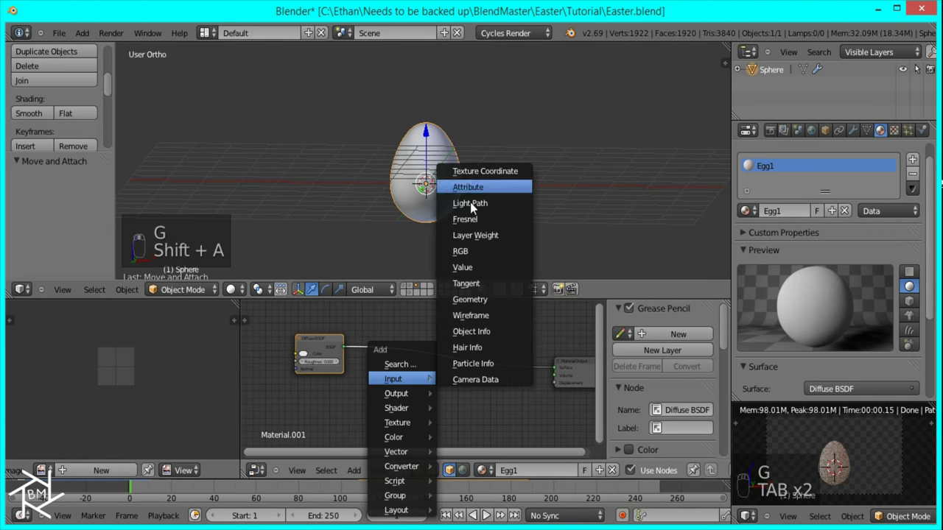
mouse_move(398, 407)
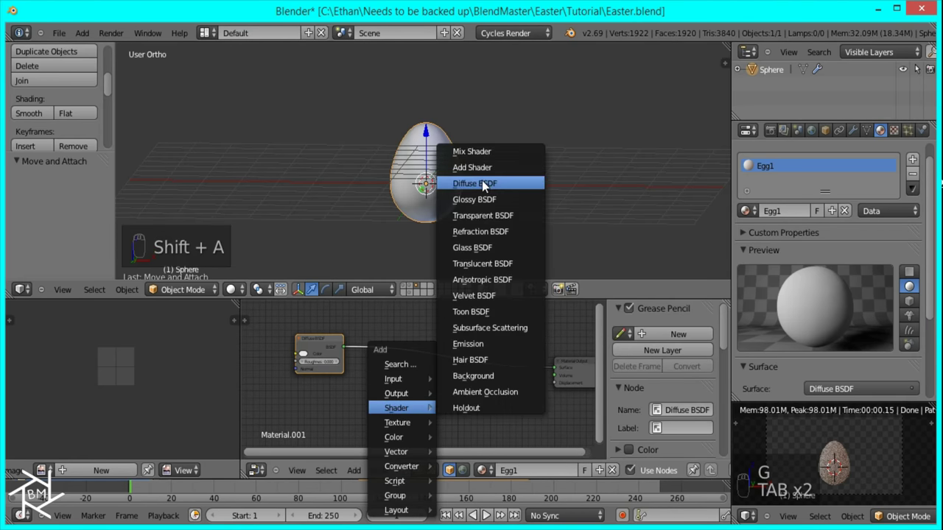
click(483, 154)
click(396, 349)
Step: Add a Glossy BSDF below the Diffuse BSDF and connect it to the Mix Shader's second shader input
key(shift+a)
mouse_move(387, 351)
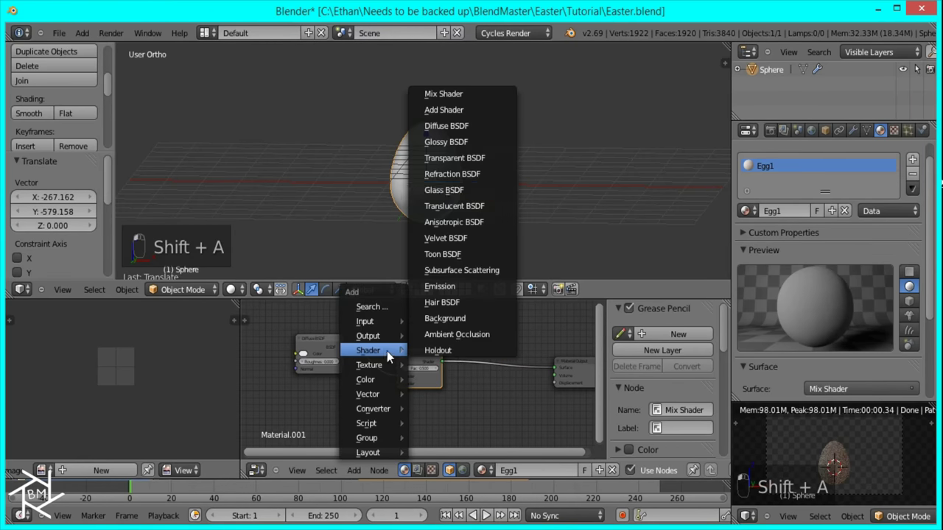
click(446, 143)
click(288, 394)
drag(337, 402, 398, 384)
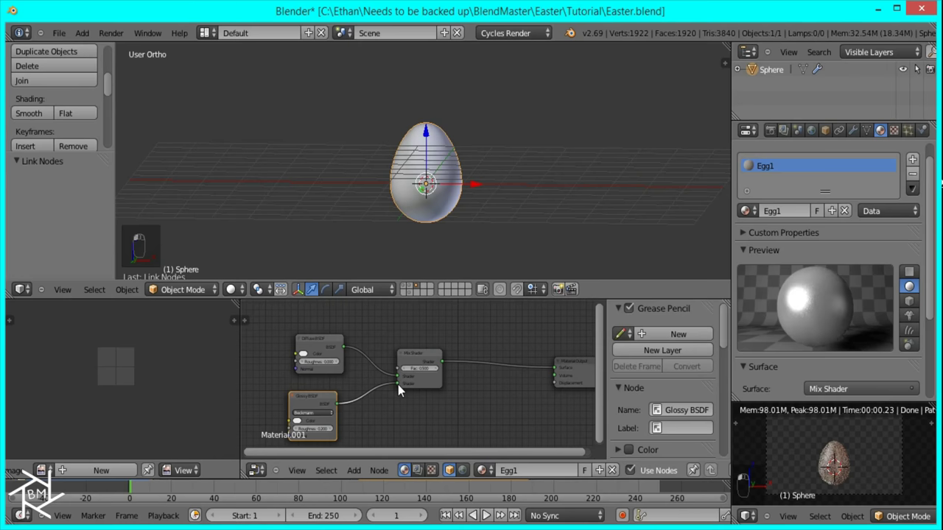
Step: Set the Mix Shader's factor to 0.200 and the Glossy BSDF's roughness to 0.500
middle_drag(414, 411, 477, 378)
scroll(524, 386, up, 3)
click(527, 340)
text(0.1)
key(Return)
click(574, 340)
click(424, 428)
click(423, 428)
click(423, 428)
click(424, 428)
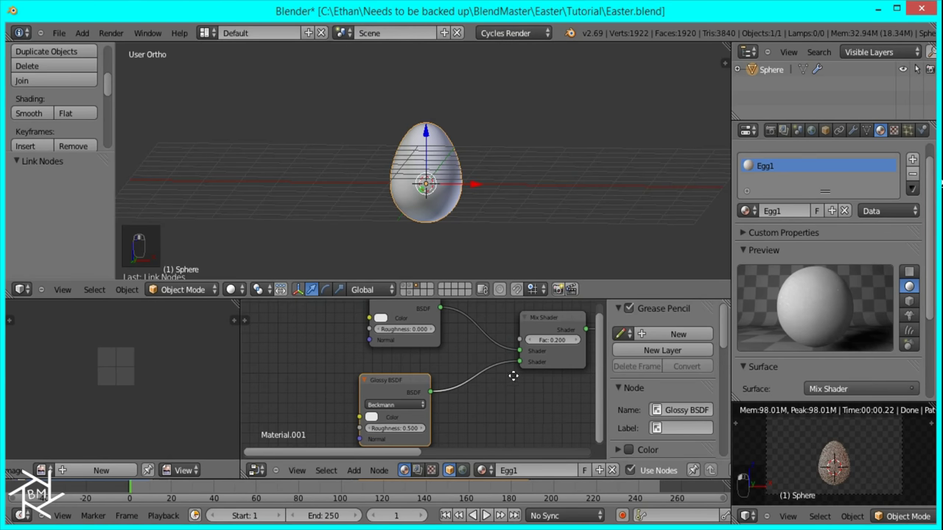
Step: Duplicate the Mix Shader and insert the copy into the link between the first Mix Shader and the Material Output
scroll(472, 368, down, 1)
middle_drag(534, 357, 429, 375)
click(425, 348)
key(shift+d)
click(545, 382)
Step: Add a Translucent BSDF below the first Mix Shader and connect it to the second Mix Shader's lower shader input
key(shift+a)
mouse_move(475, 386)
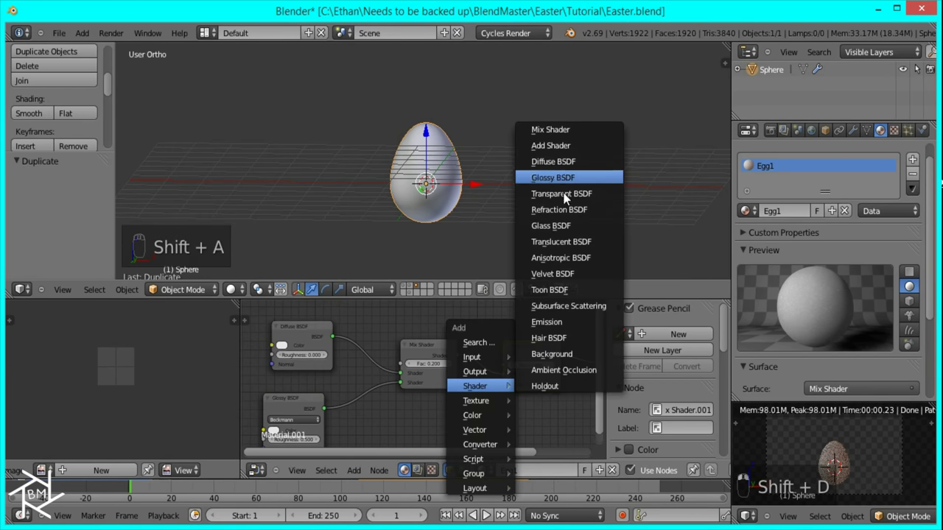
click(561, 242)
click(410, 433)
click(408, 433)
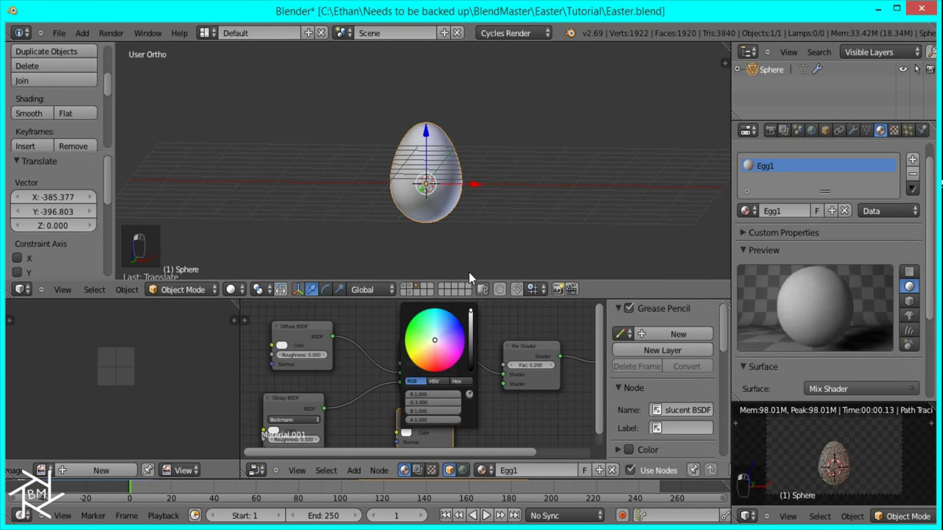
drag(508, 384, 505, 384)
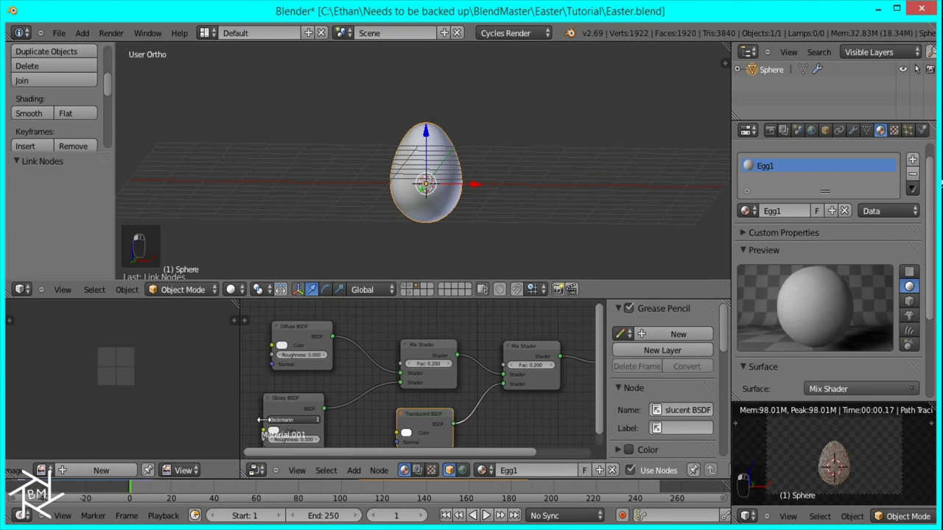
Step: Move the Diffuse BSDF and Glossy BSDF nodes a little farther from the first Mix Shader
scroll(406, 337, down, 2)
middle_drag(406, 336, 460, 358)
click(460, 358)
key(g)
click(438, 344)
click(440, 398)
key(g)
click(399, 395)
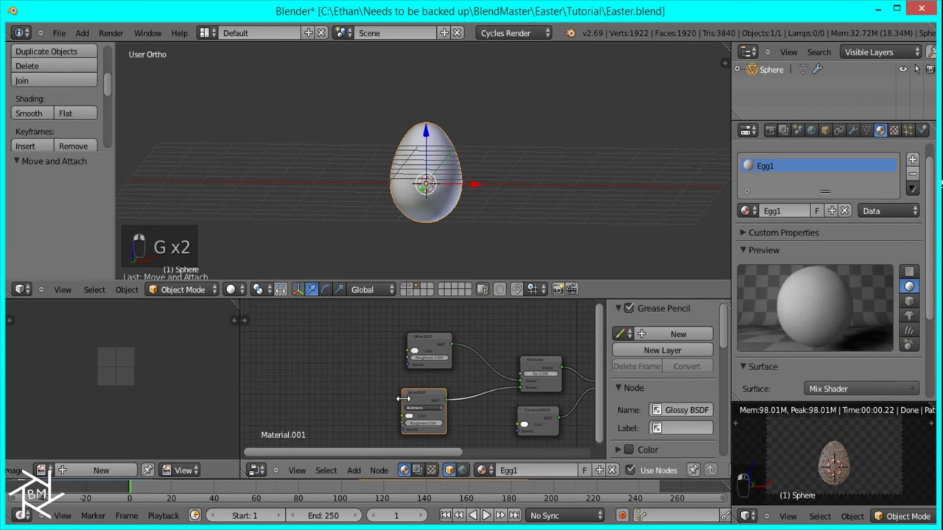
Step: Add an RGB input node ahead of the Diffuse and Glossy BSDF nodes in the Egg1 material
middle_drag(400, 395, 536, 436)
key(shift+a)
mouse_move(385, 345)
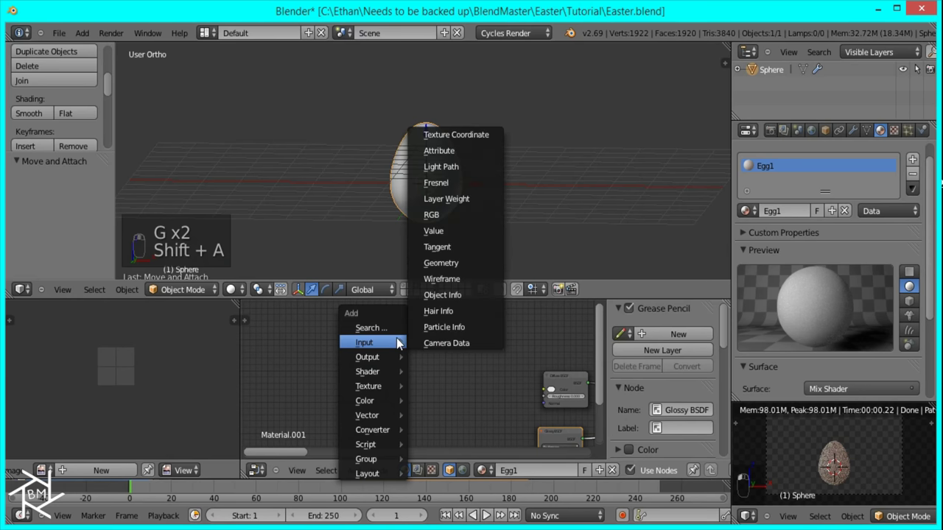
click(446, 215)
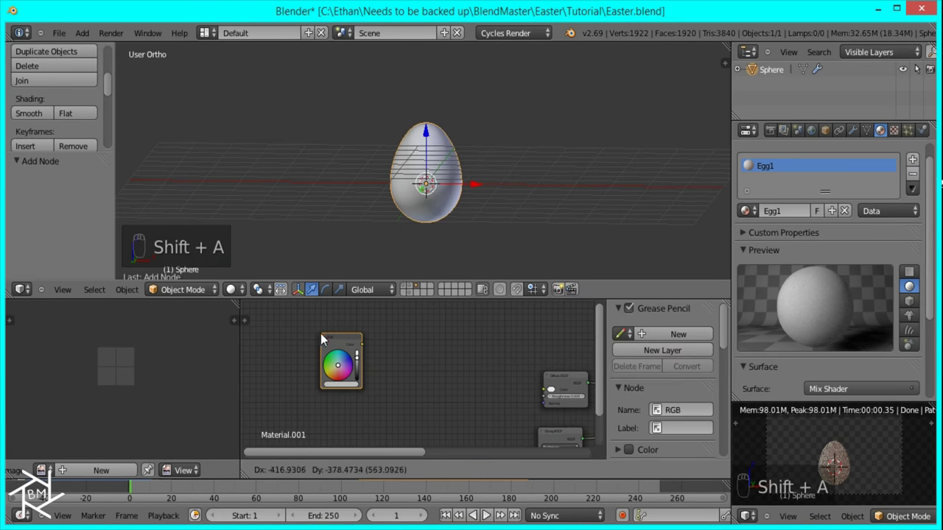
click(321, 335)
Step: Add a Hue/Saturation node and link it between the RGB node's Color output and the Glossy BSDF's Color input
key(shift+a)
mouse_move(371, 432)
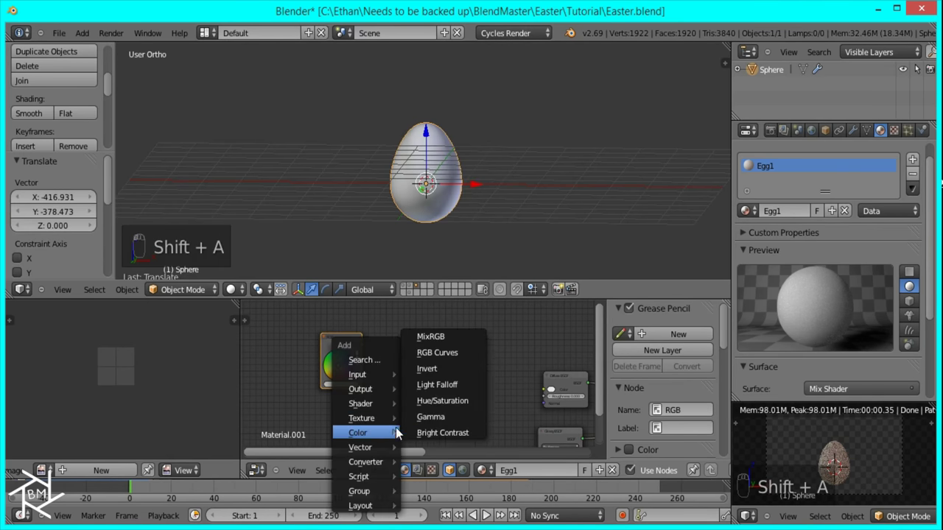
click(443, 401)
drag(361, 345, 428, 430)
middle_drag(467, 397, 439, 378)
drag(441, 377, 514, 436)
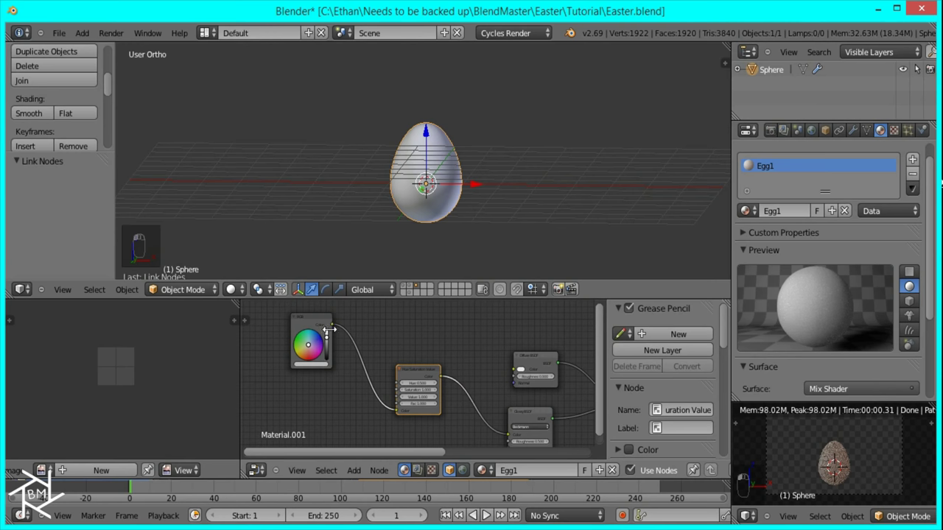
Step: Connect the RGB node to the Diffuse BSDF's Color input and set the RGB color to bright yellow
drag(489, 359, 515, 370)
scroll(388, 381, up, 4)
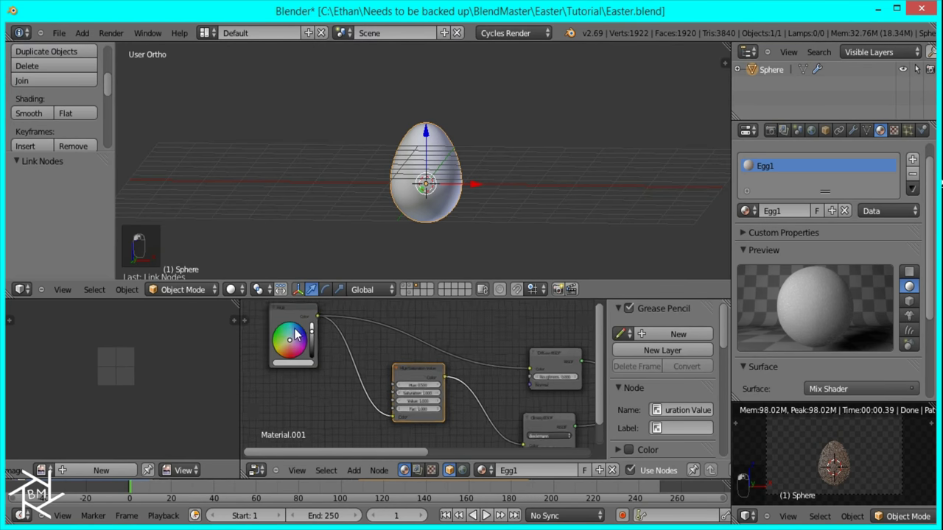
drag(368, 383, 374, 337)
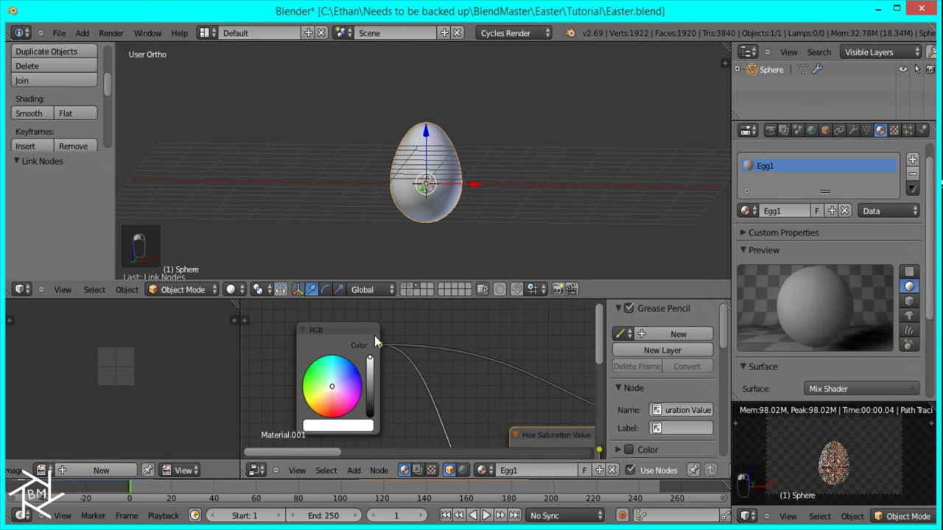
click(300, 405)
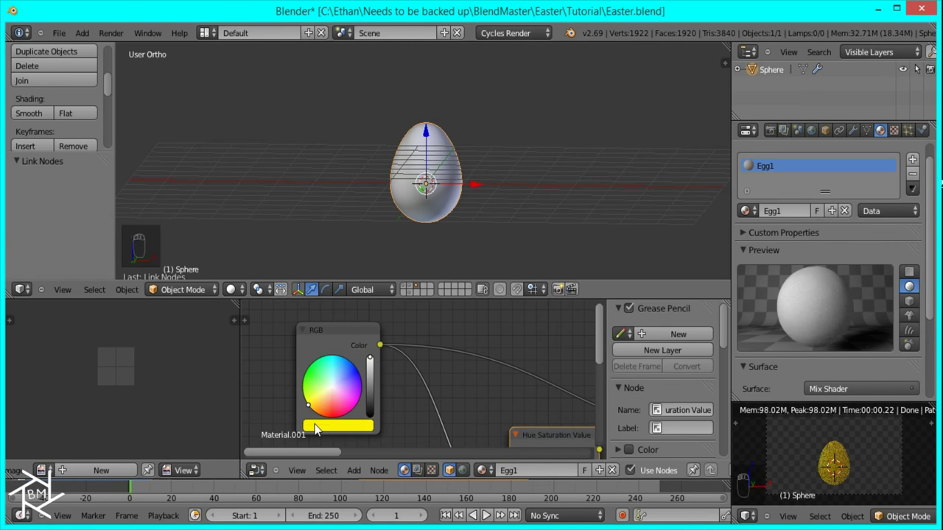
click(311, 425)
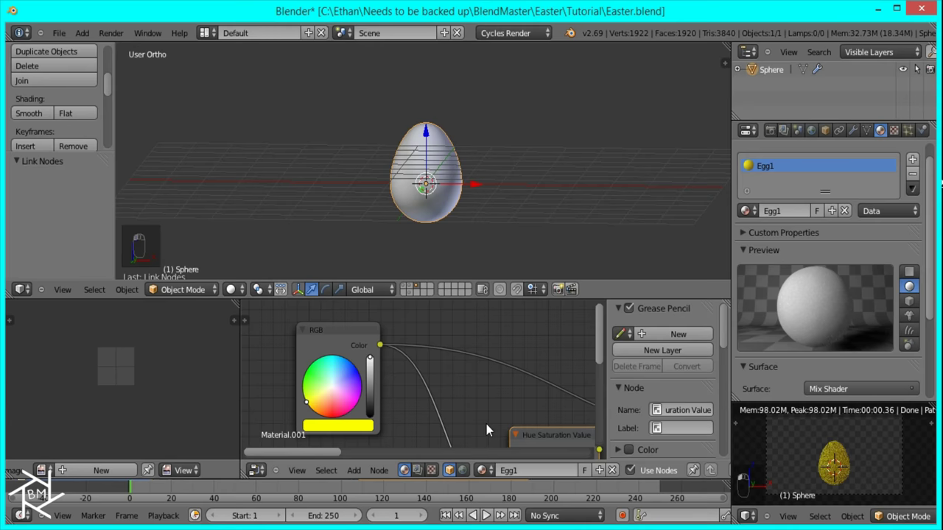
Step: Move the Diffuse BSDF closer to the RGB node, just above the Hue Saturation Value node
scroll(486, 430, down, 3)
middle_drag(486, 430, 403, 420)
scroll(518, 396, up, 2)
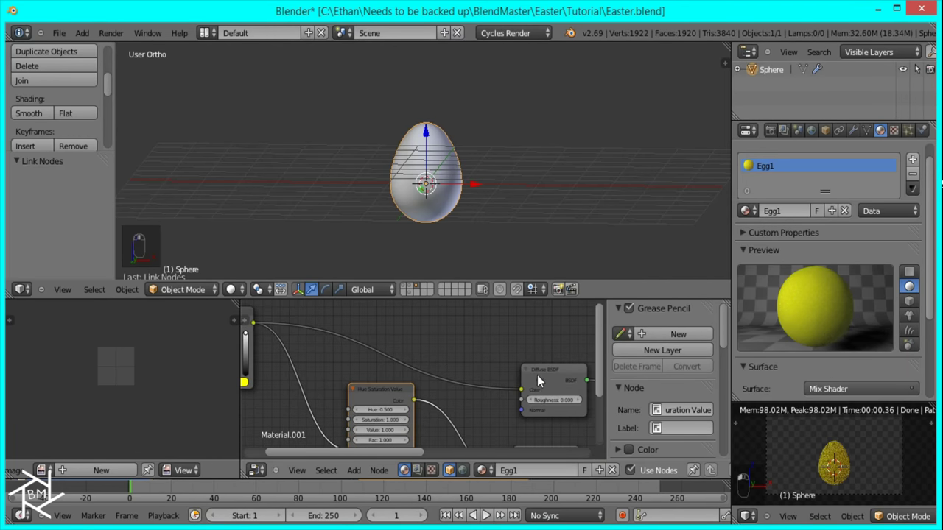
scroll(537, 381, down, 2)
click(532, 374)
key(g)
click(391, 316)
scroll(479, 376, down, 1)
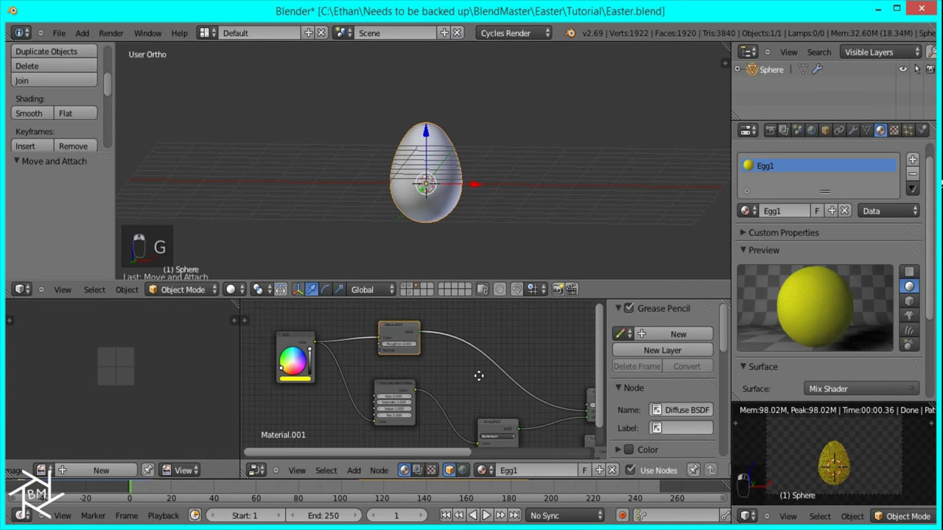
Step: Duplicate the Mix Shader and insert the copy into the link between the Diffuse BSDF and the first Mix Shader
ctrl+scroll(479, 376, right, 3)
click(505, 393)
key(shift+d)
click(346, 314)
Step: Move the Diffuse BSDF up slightly, duplicate it and place the copy directly below
click(289, 325)
key(g)
click(296, 295)
key(shift+d)
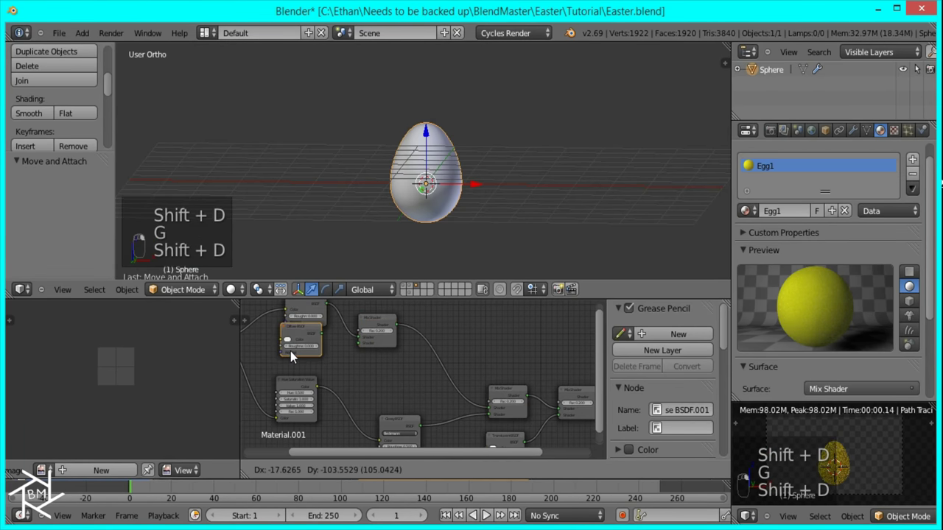
click(291, 360)
Step: Arrange the duplicated Diffuse BSDF above the original and connect it to the new Mix Shader's lower shader input
middle_drag(374, 351, 382, 383)
key(g)
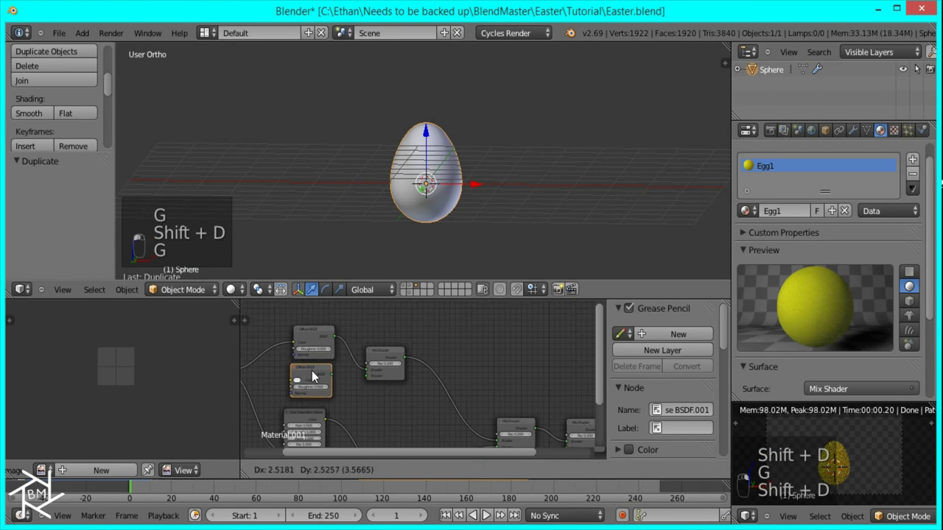
click(319, 302)
click(311, 328)
key(g)
click(305, 372)
click(317, 324)
key(g)
click(320, 351)
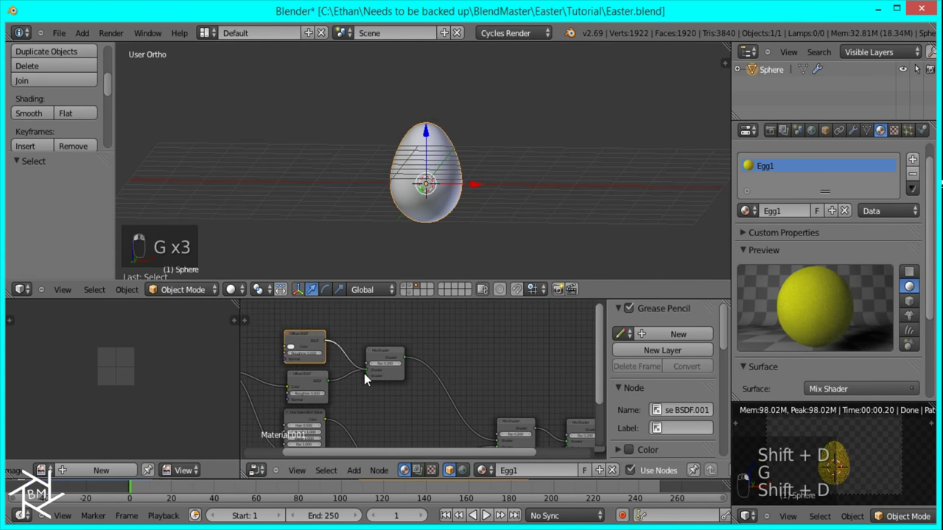
Step: Add an Image Texture node above the RGB node
middle_drag(350, 372, 465, 396)
key(shift+a)
mouse_move(347, 358)
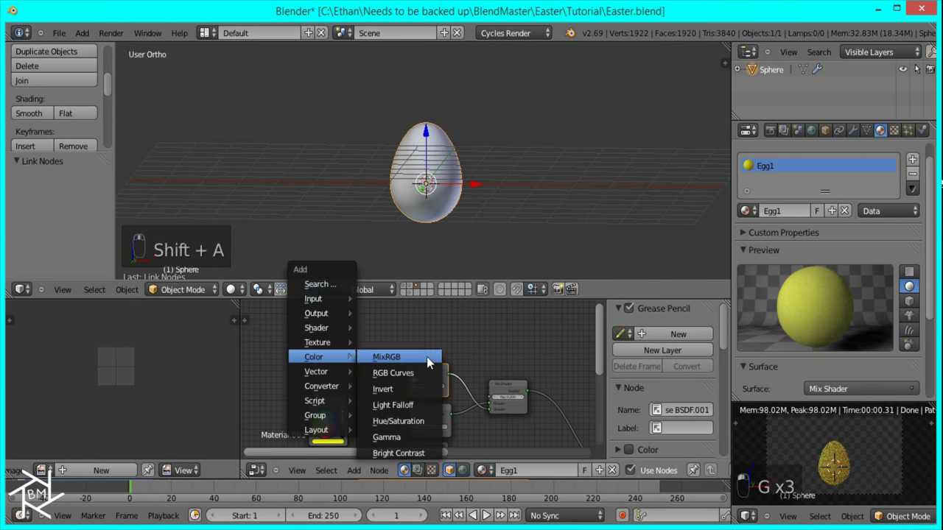
mouse_move(322, 342)
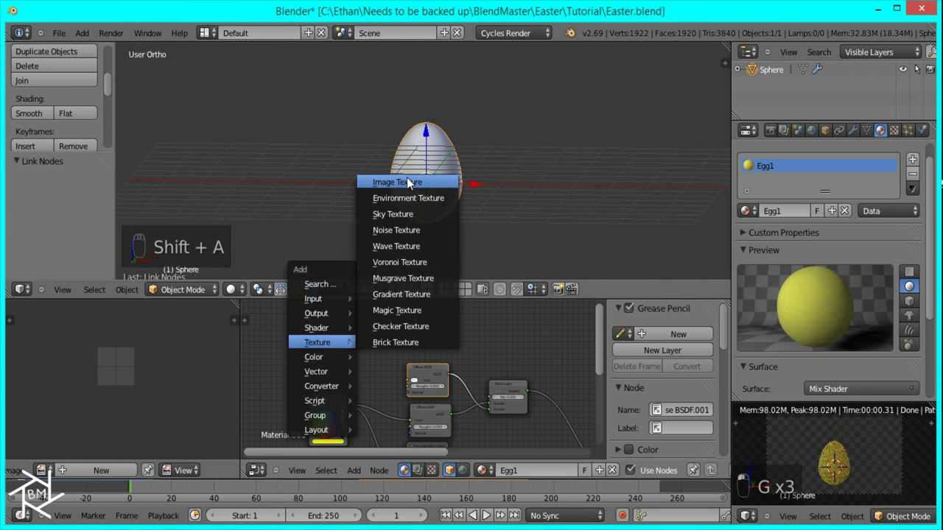
click(385, 183)
click(316, 336)
Step: Connect the Image Texture's Color to the duplicated Diffuse BSDF and its Alpha to the new Mix Shader's factor, and load Egg_Texture1.png
drag(350, 341, 398, 371)
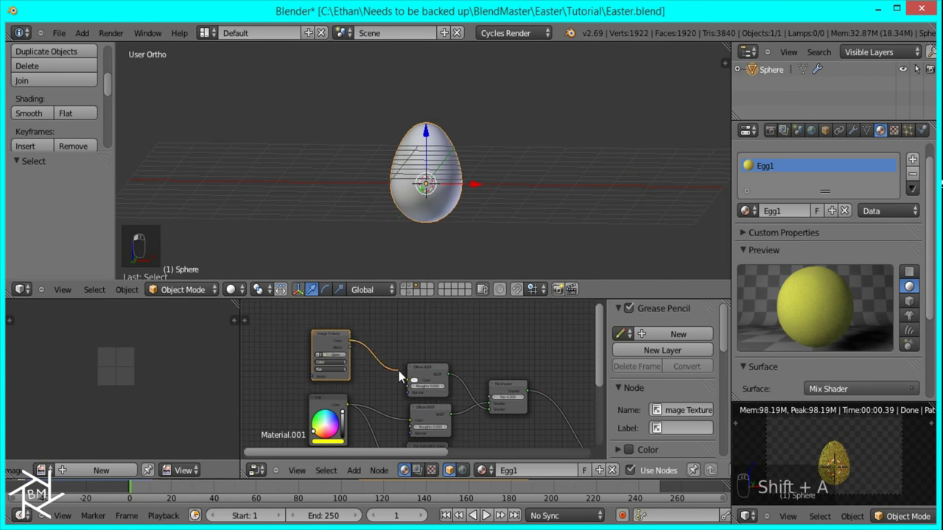
drag(348, 348, 490, 397)
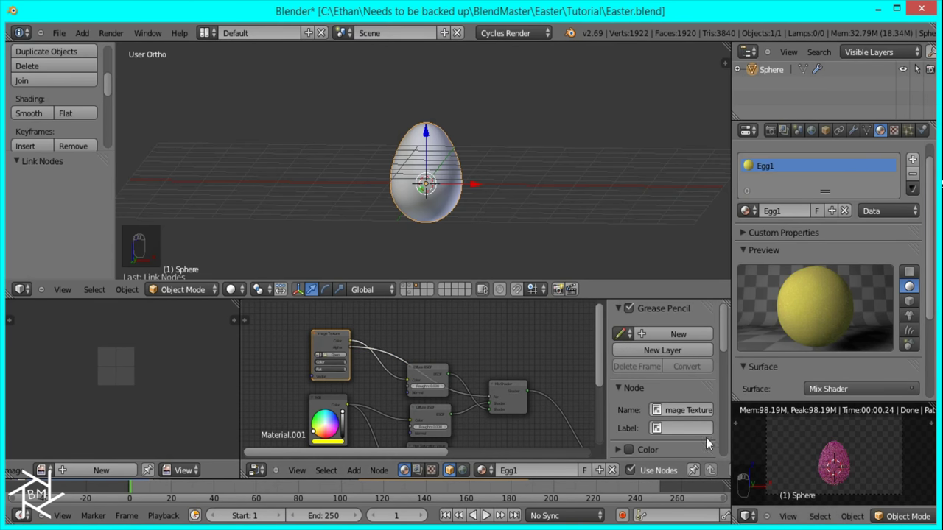
click(330, 355)
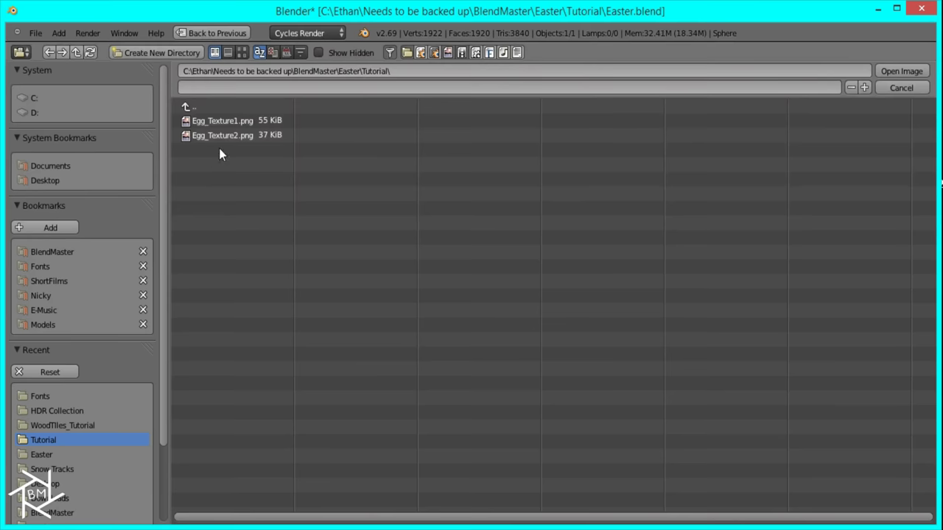
double_click(224, 124)
Step: Add a Texture Coordinate node and connect its UV output to the Image Texture's Vector input
middle_drag(367, 378, 521, 403)
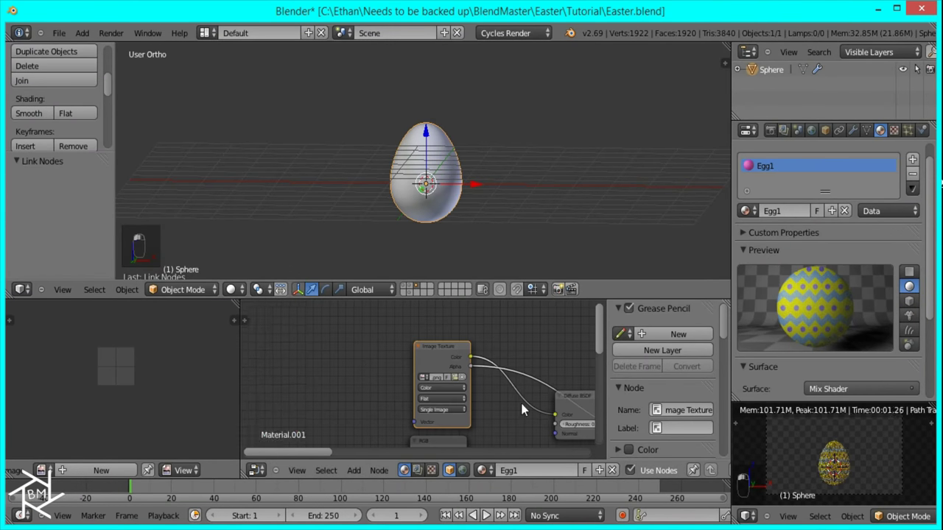
key(shift+a)
mouse_move(269, 315)
click(345, 107)
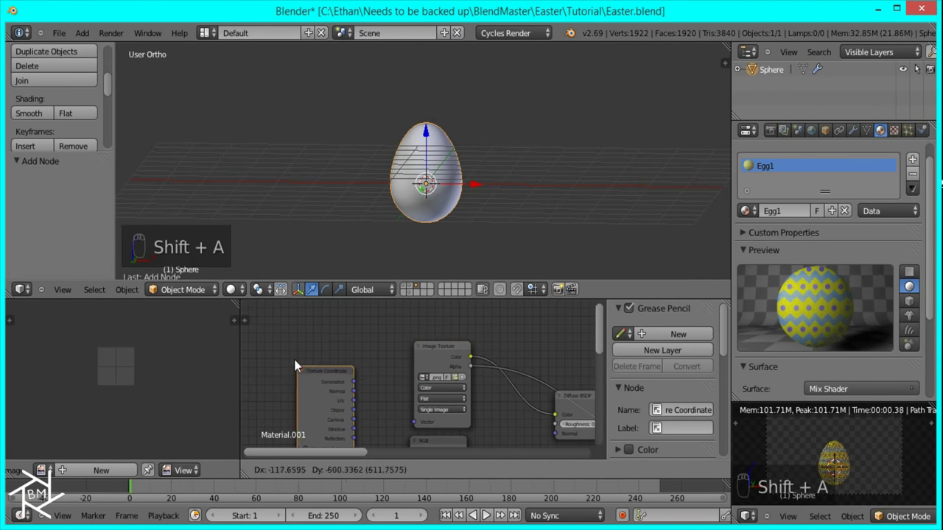
click(296, 361)
drag(406, 411, 418, 420)
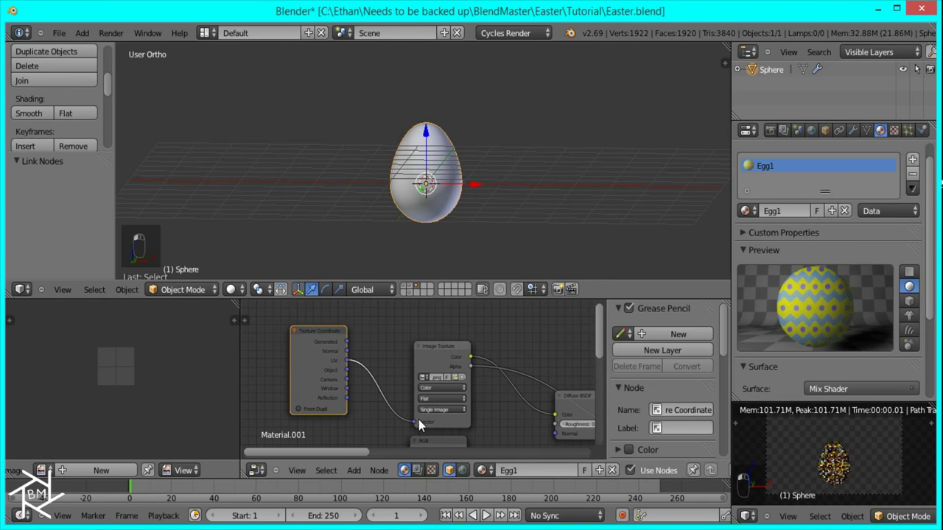
Step: Check the texture on the rendered egg up close and enter Edit Mode on the egg
scroll(849, 446, up, 5)
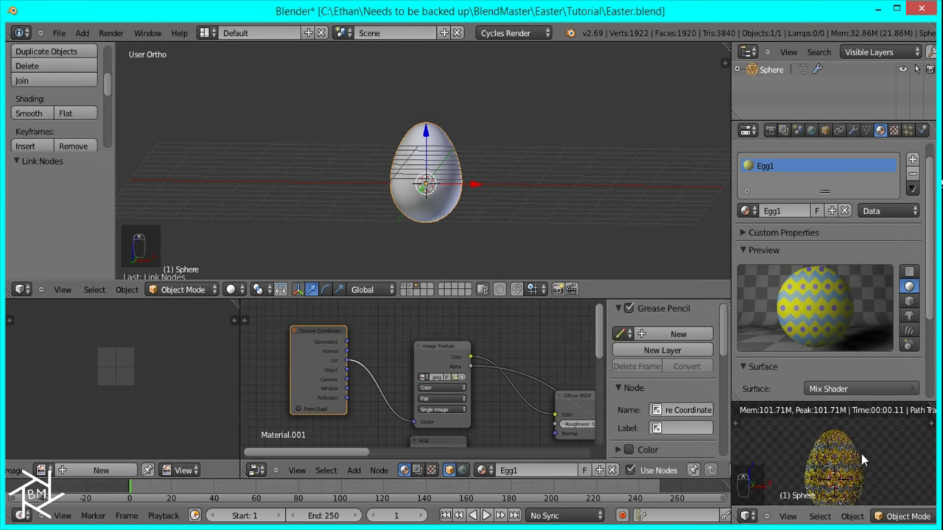
scroll(861, 478, down, 3)
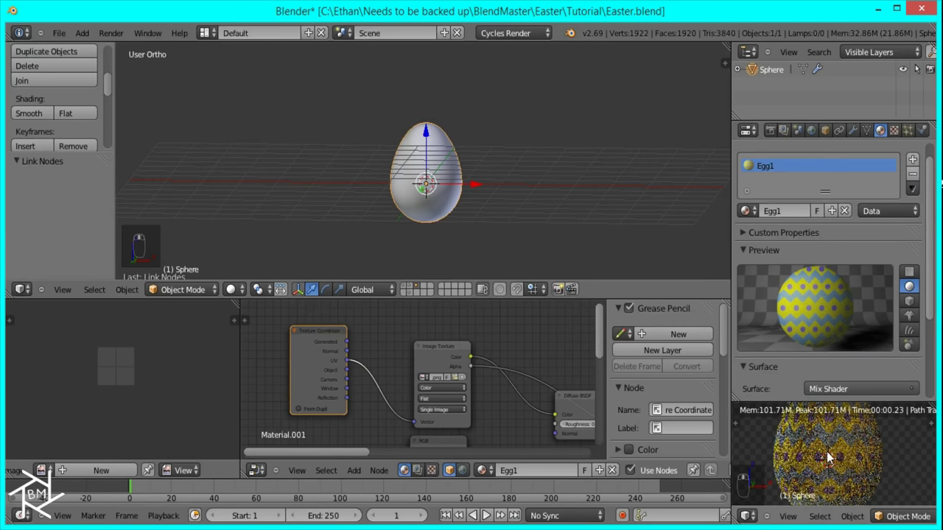
scroll(843, 455, down, 1)
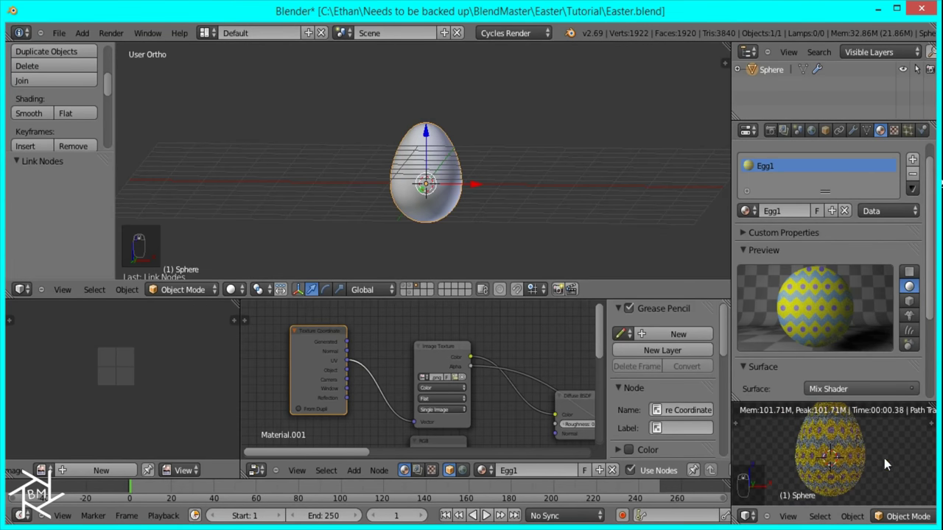
middle_drag(476, 361, 448, 353)
middle_drag(587, 418, 479, 387)
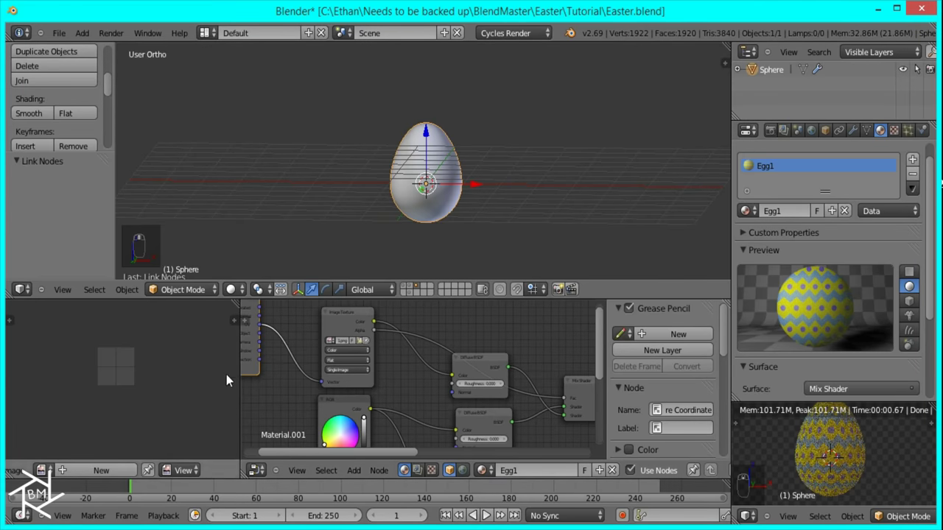
key(Tab)
scroll(104, 385, up, 1)
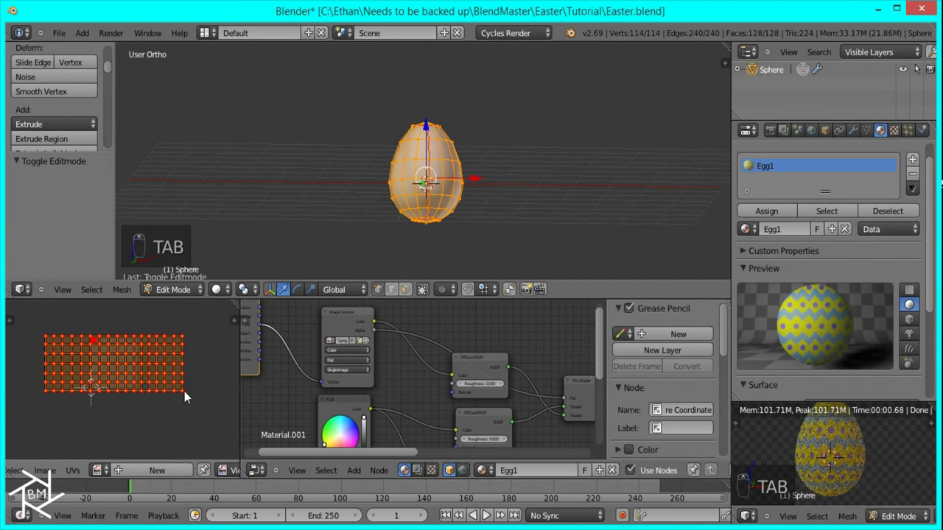
key(s)
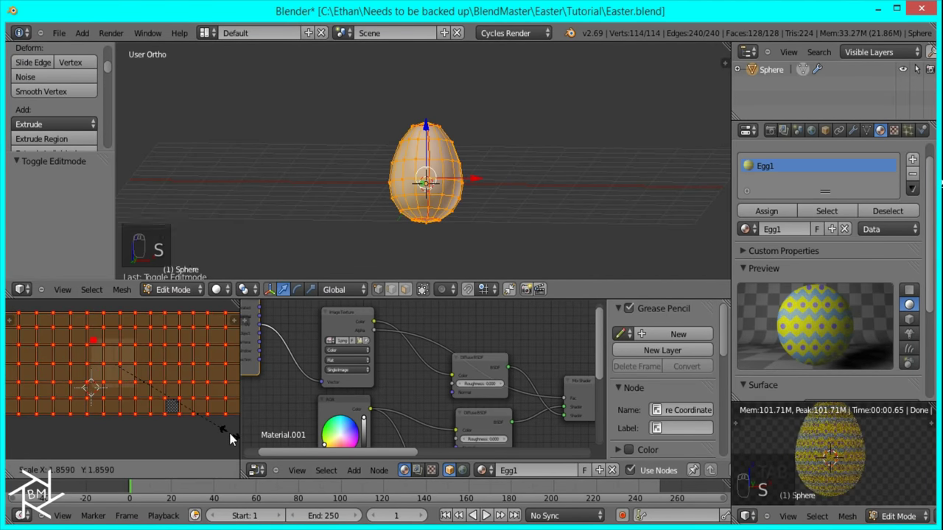
key(s)
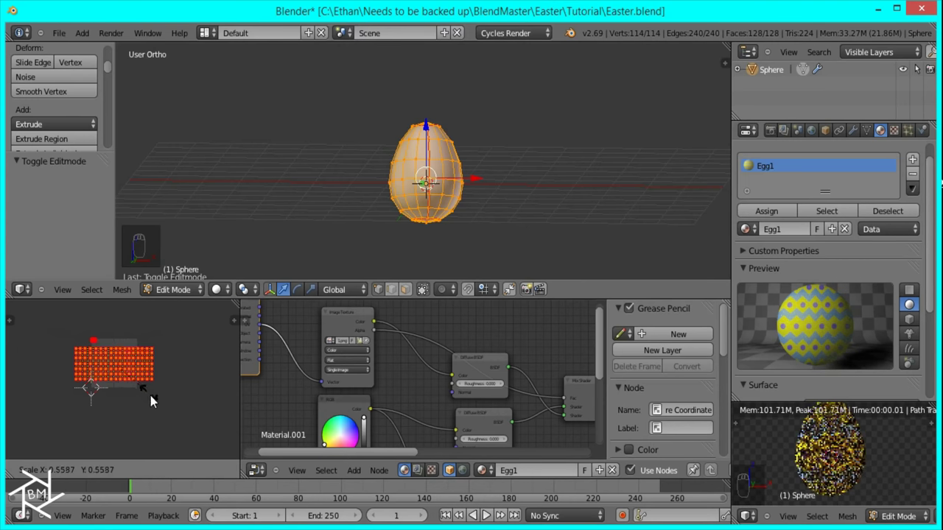
right_click(152, 400)
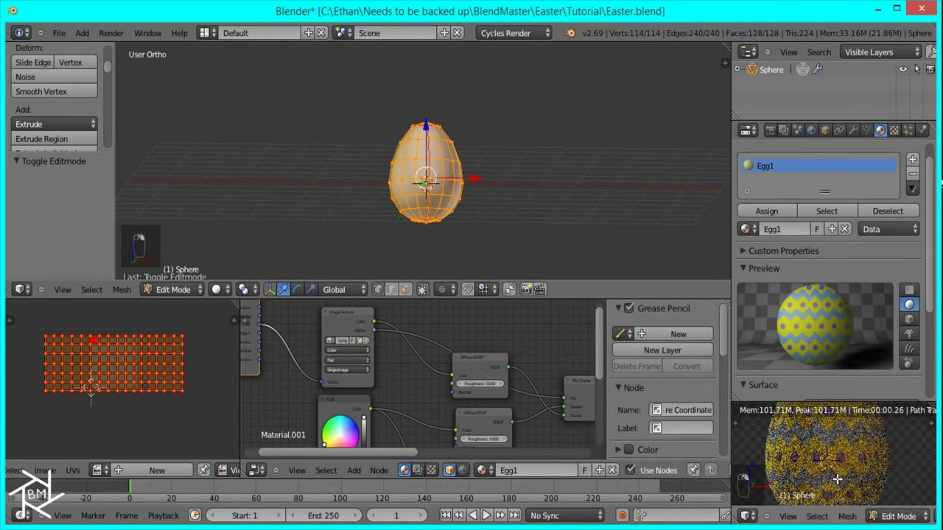
key(s)
middle_click(192, 396)
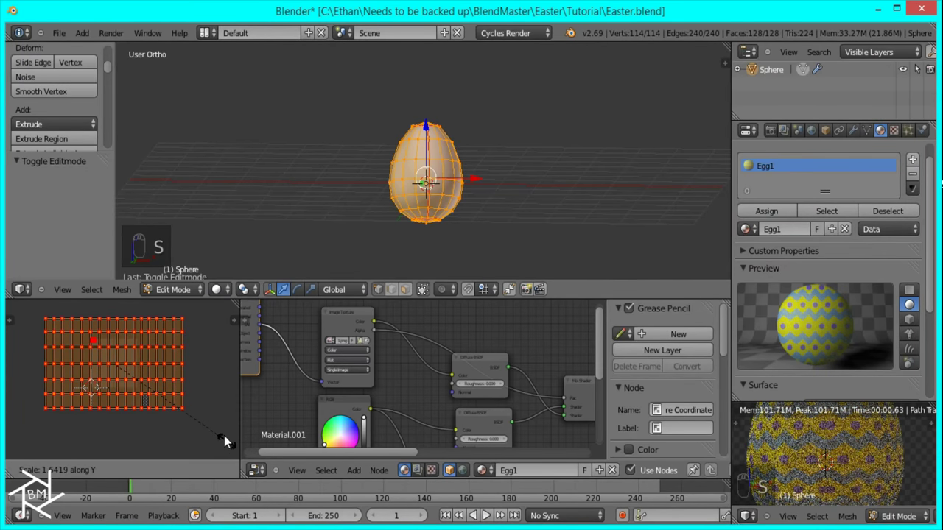
click(173, 390)
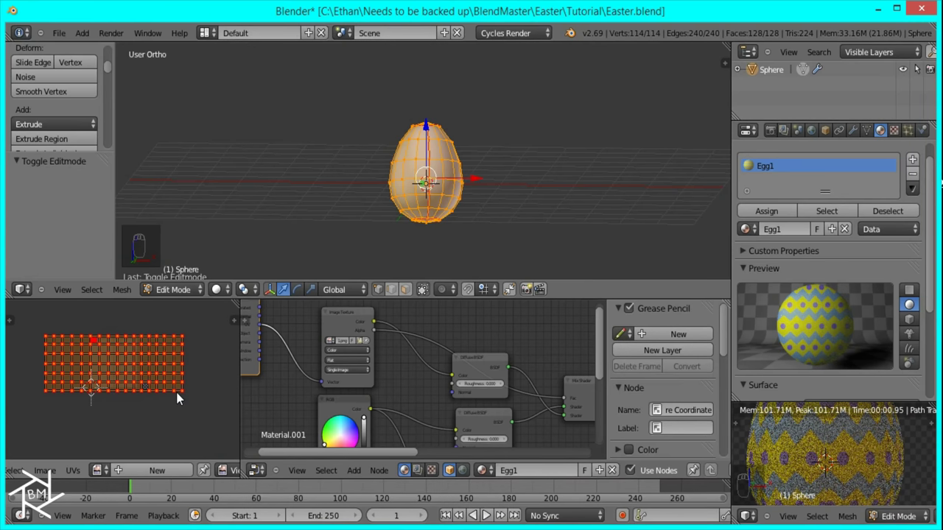
Step: Scale the egg's UV layout along Y by about 1.071 and return to Object Mode
key(s)
middle_click(175, 390)
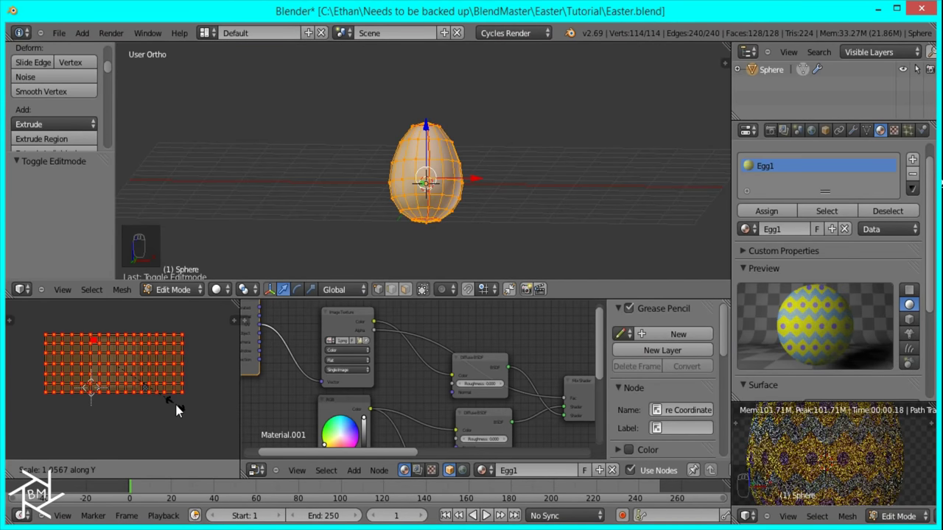
click(176, 404)
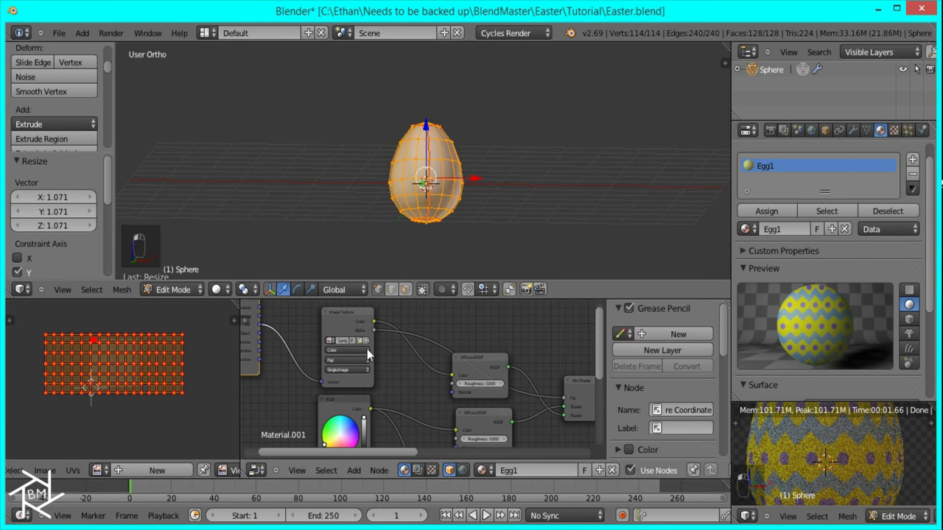
key(Tab)
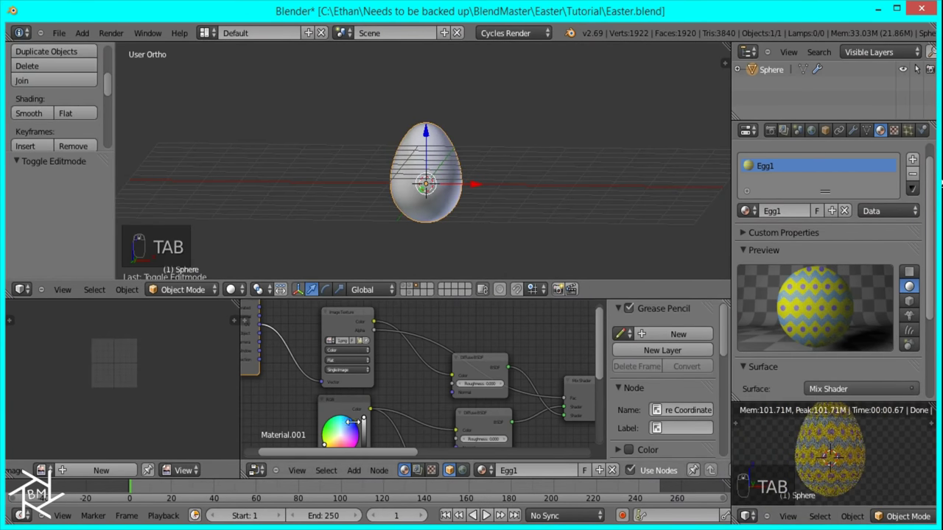
scroll(383, 382, down, 2)
middle_drag(504, 408, 462, 394)
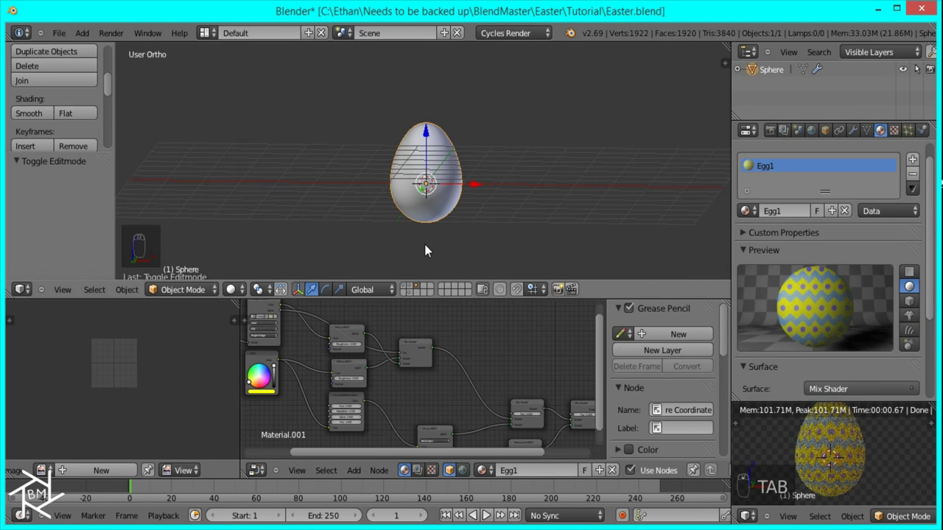
Step: Show the floor and text layers together with the egg's layer, and raise the egg about 0.99 along Z
key(KP_1)
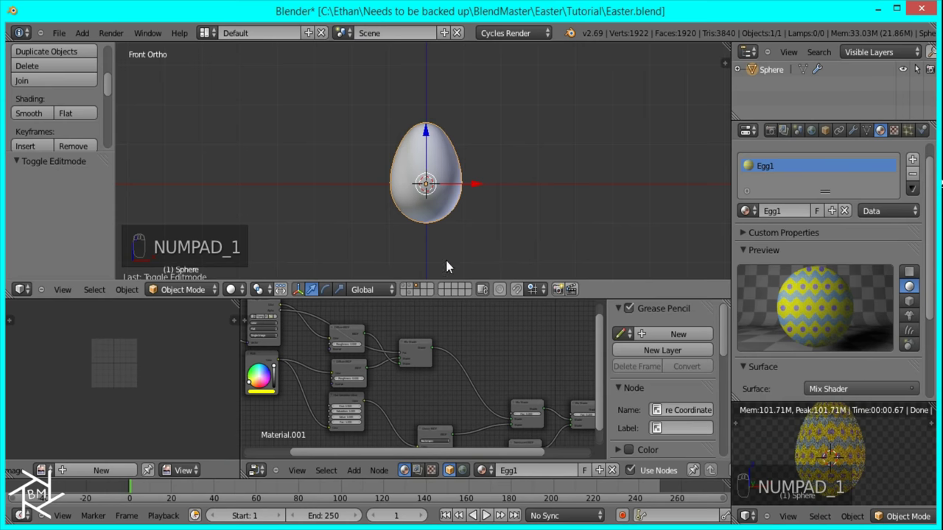
shift+click(405, 290)
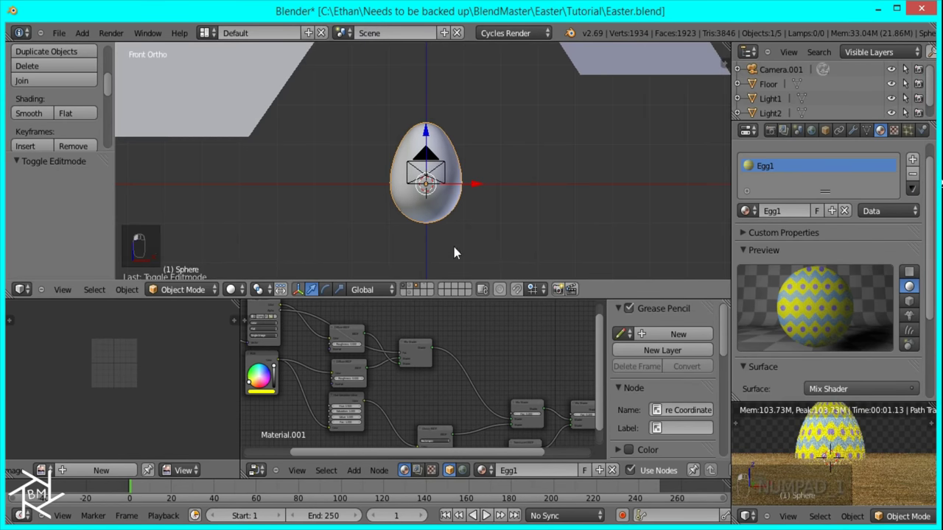
shift+click(413, 290)
key(KP_0)
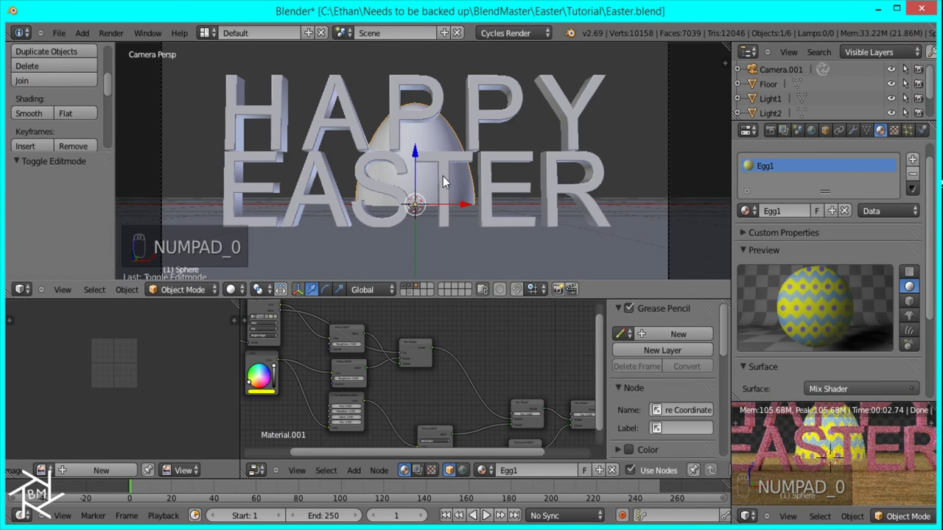
key(KP_1)
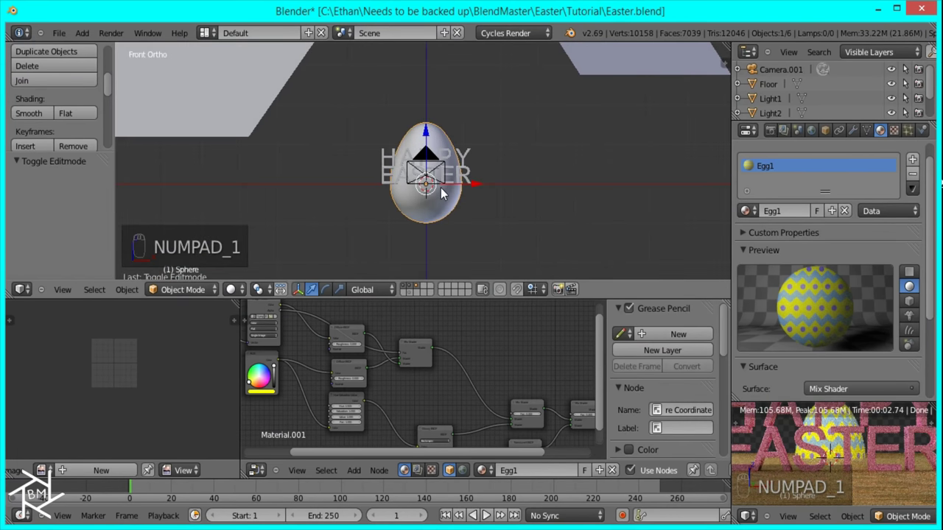
key(g)
key(z)
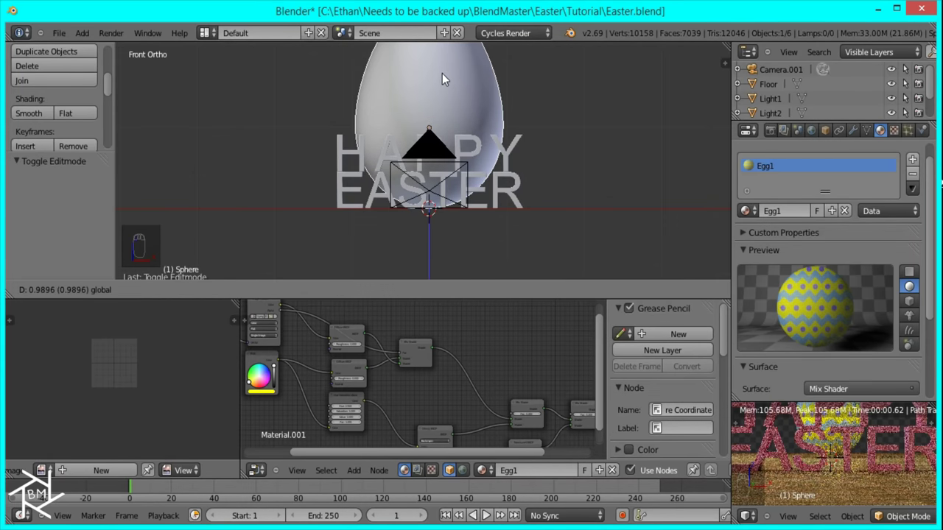
click(442, 73)
Step: Snap the 3D cursor to the egg's bottommost vertex in Edit Mode and return to Object Mode
scroll(455, 190, up, 7)
scroll(464, 187, up, 5)
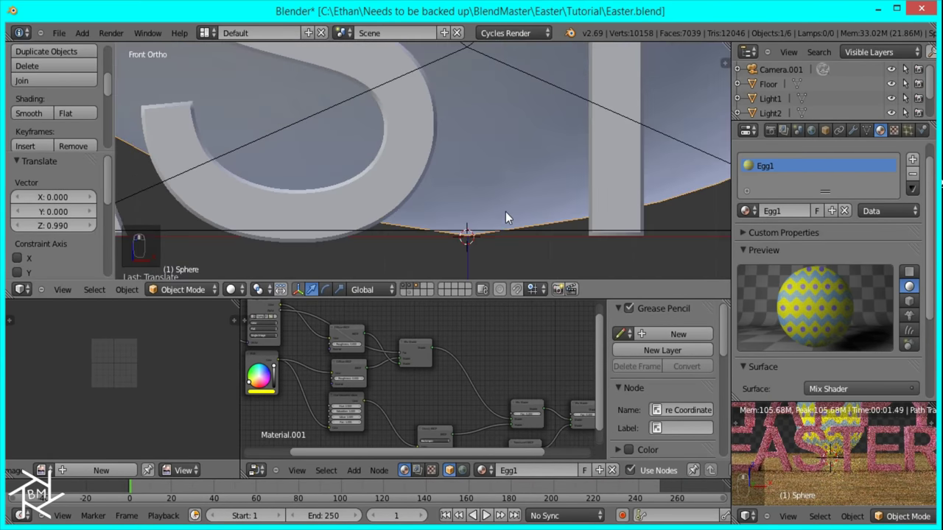
scroll(499, 234, up, 4)
key(Tab)
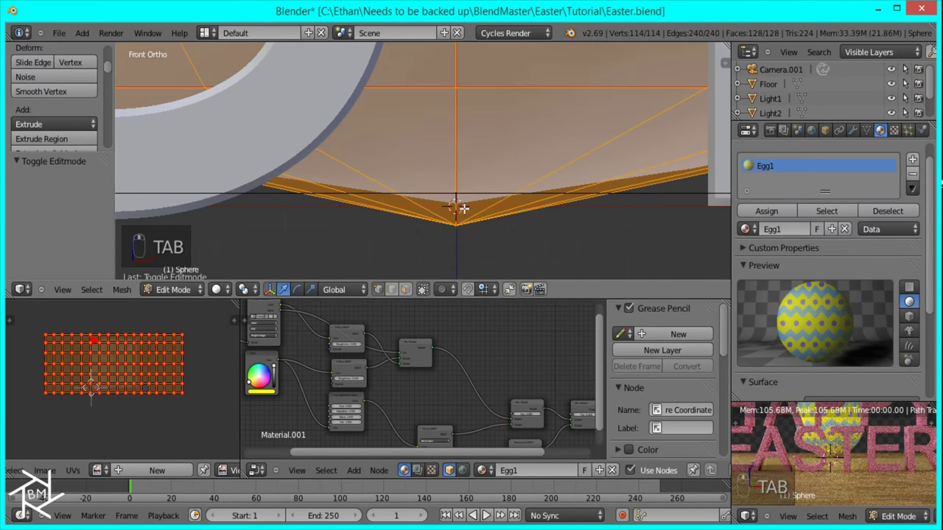
right_click(455, 222)
scroll(472, 221, down, 4)
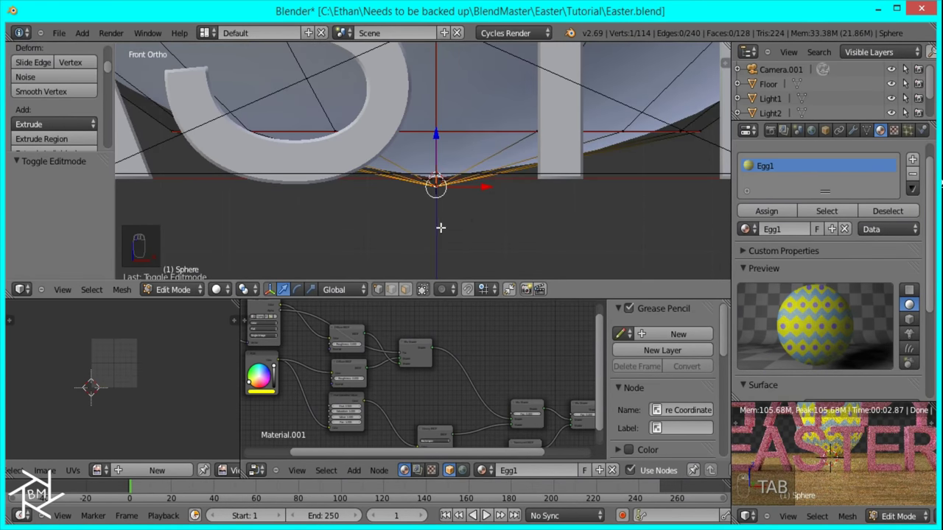
key(shift+s)
click(417, 218)
key(Tab)
Step: Set the egg's origin to the 3D cursor and clear the egg's location
scroll(373, 175, down, 4)
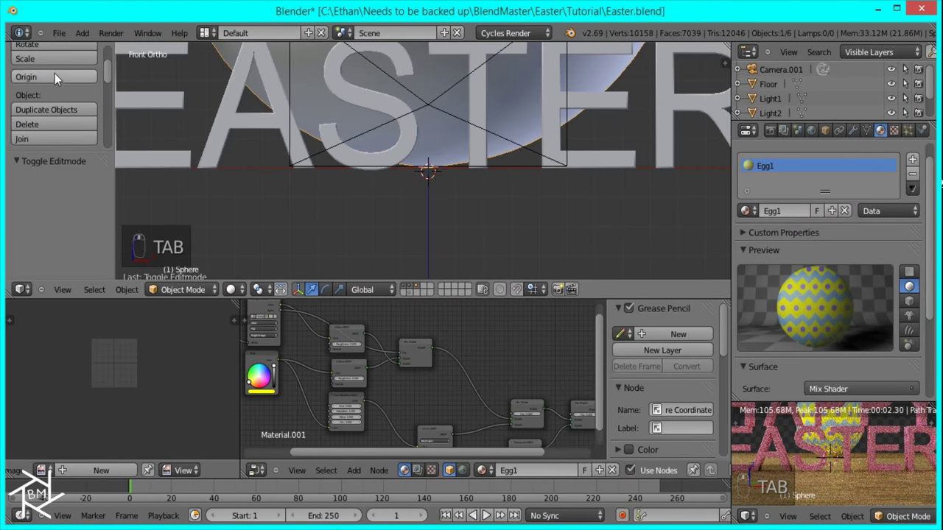
click(54, 73)
click(72, 83)
key(KP_1)
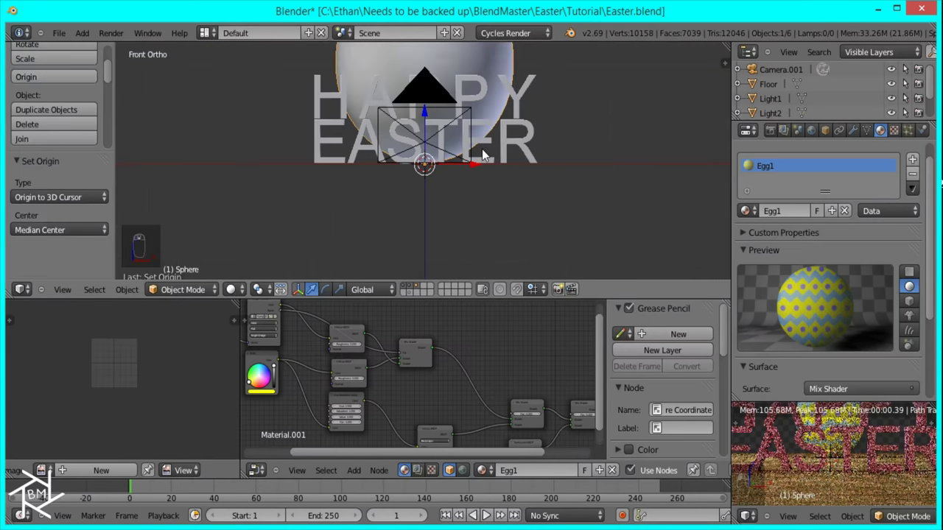
key(alt+g)
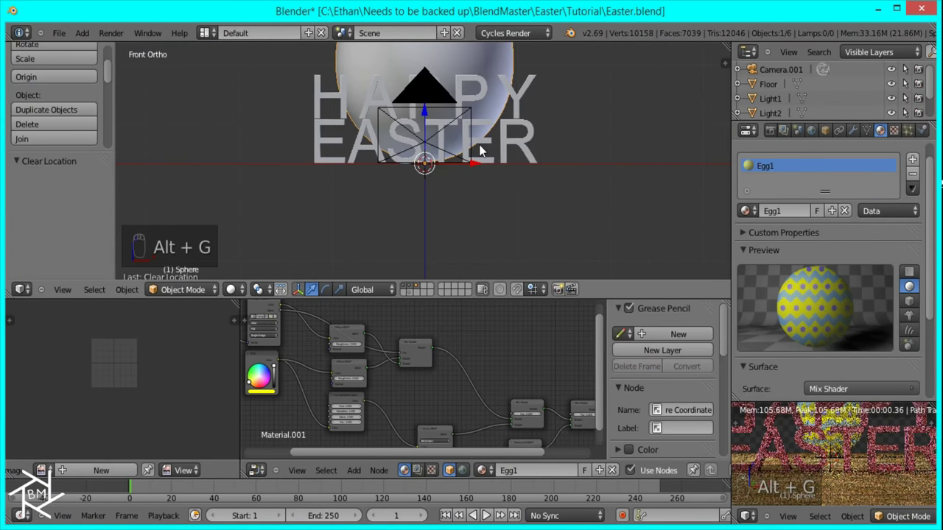
Step: Move the egg about -6.676 along Y in front of the text and scale it down to about 0.162
key(KP_3)
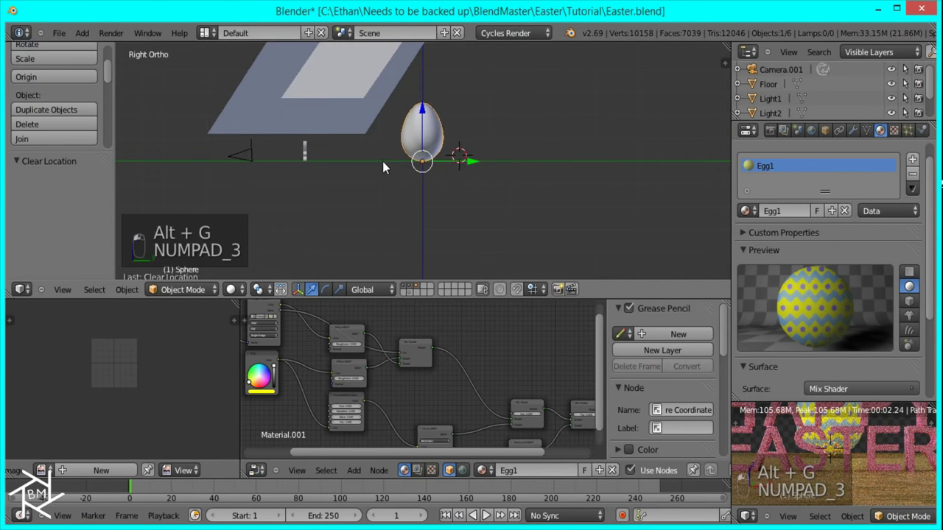
drag(470, 167, 305, 151)
key(KP_0)
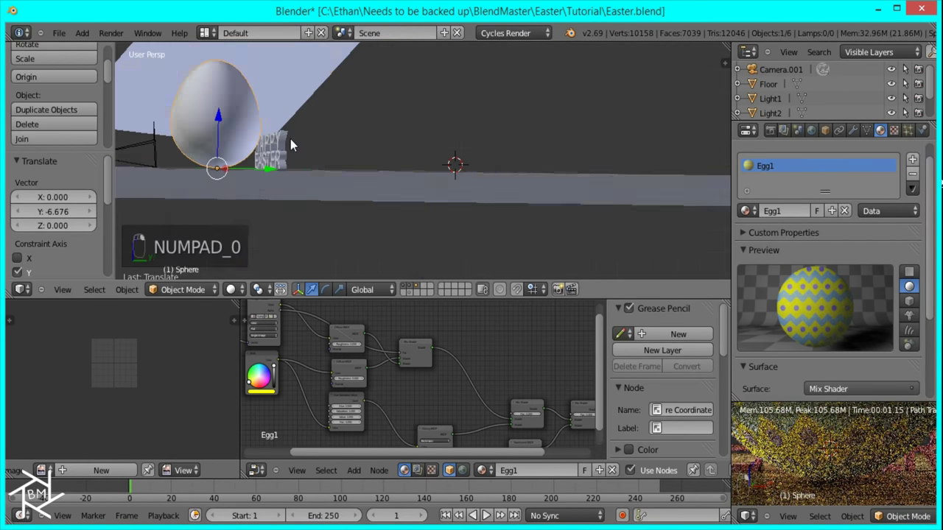
key(s)
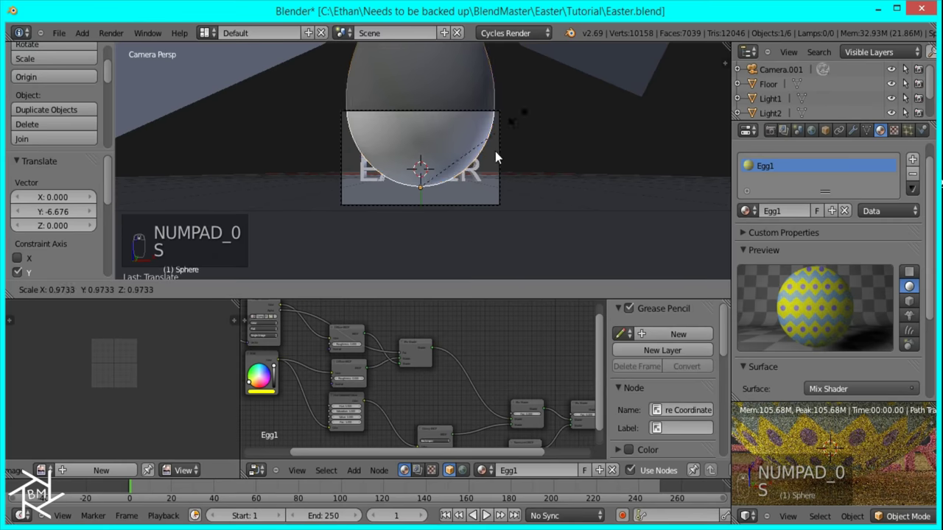
click(439, 181)
scroll(457, 184, up, 4)
Step: Place the egg in front of EASTER's first letters, moving it about -0.453 and -0.067 along X and scaling it to about 0.695
key(g)
key(x)
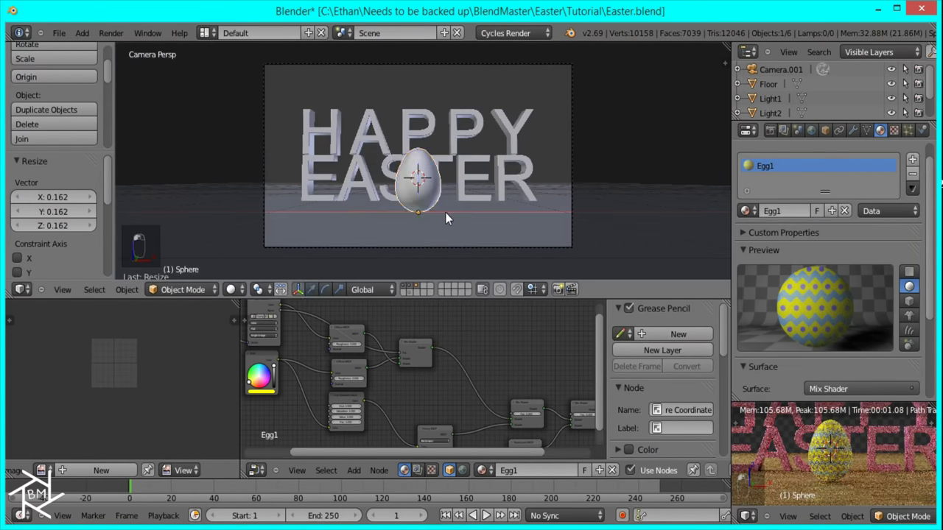
click(400, 203)
key(s)
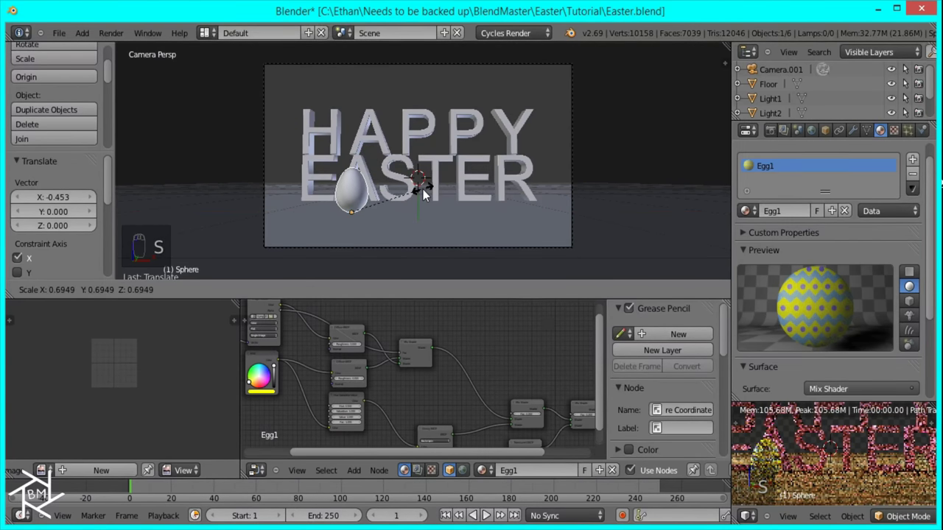
click(424, 196)
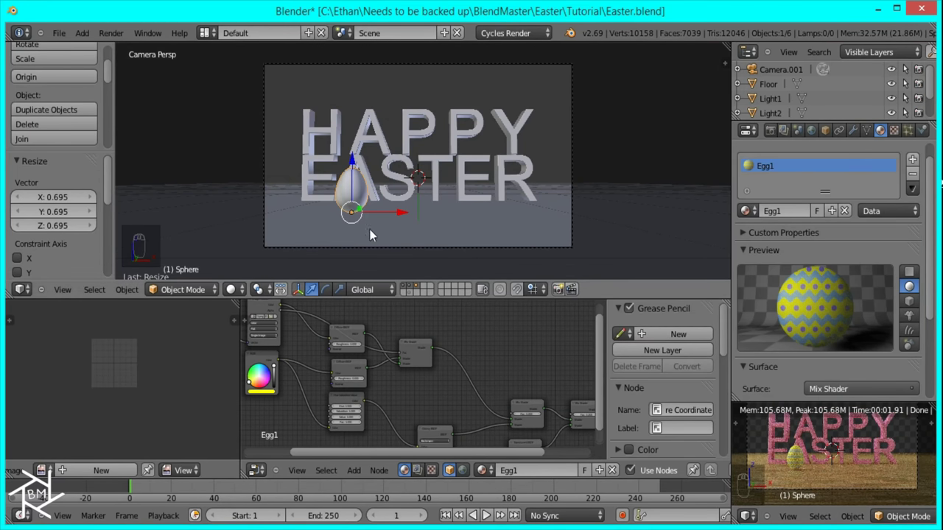
drag(393, 214, 385, 209)
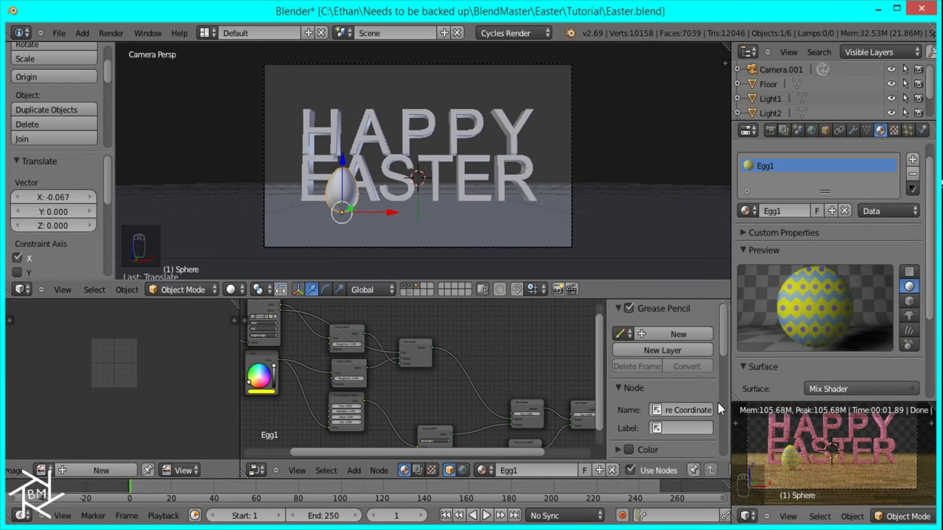
Step: Duplicate the egg about 0.236 along X and shrink the copy by about 0.788 and another 0.966
key(shift+d)
key(x)
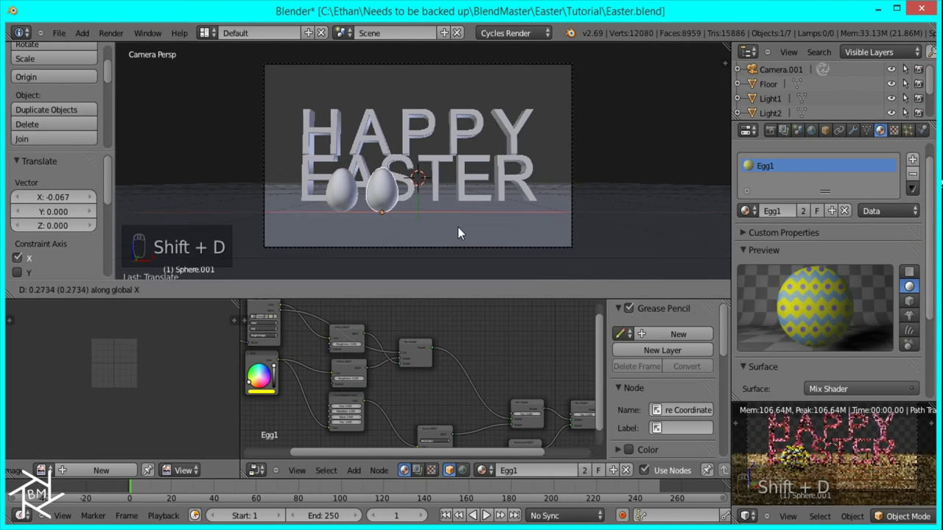
click(450, 227)
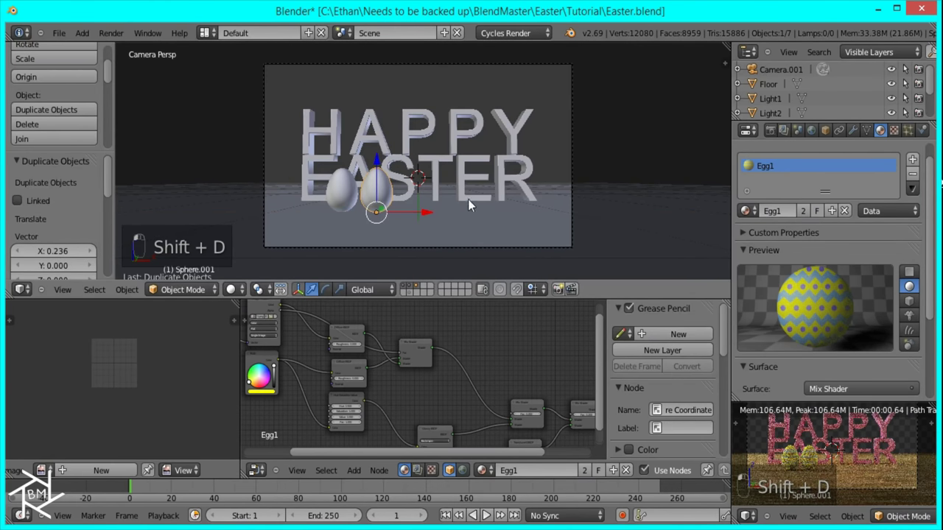
key(s)
click(452, 215)
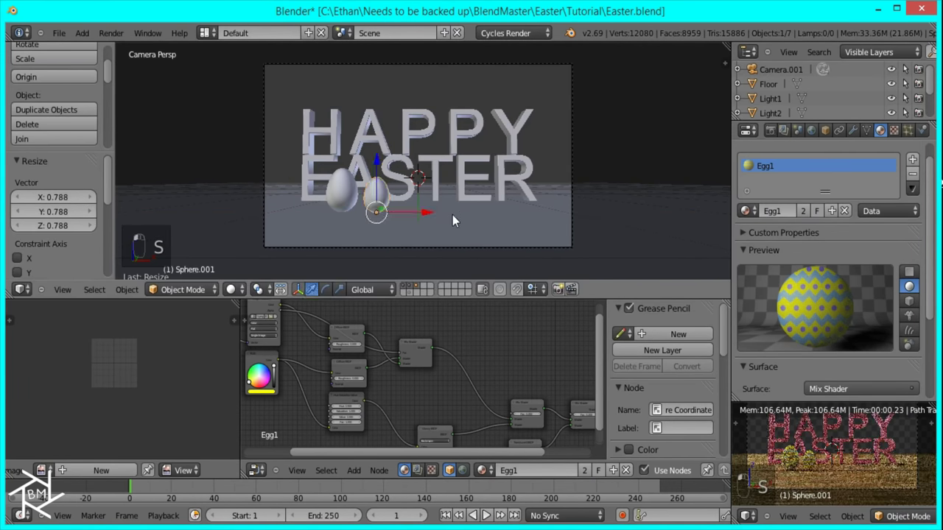
key(s)
click(464, 205)
Step: Tilt the smaller egg about -24.1° against the larger one and shift it about -0.005 along X
key(r)
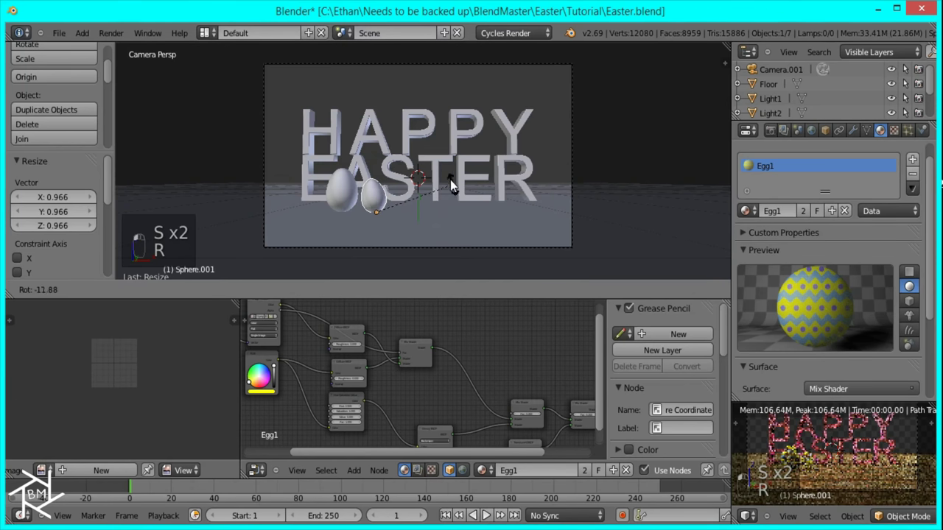
click(446, 175)
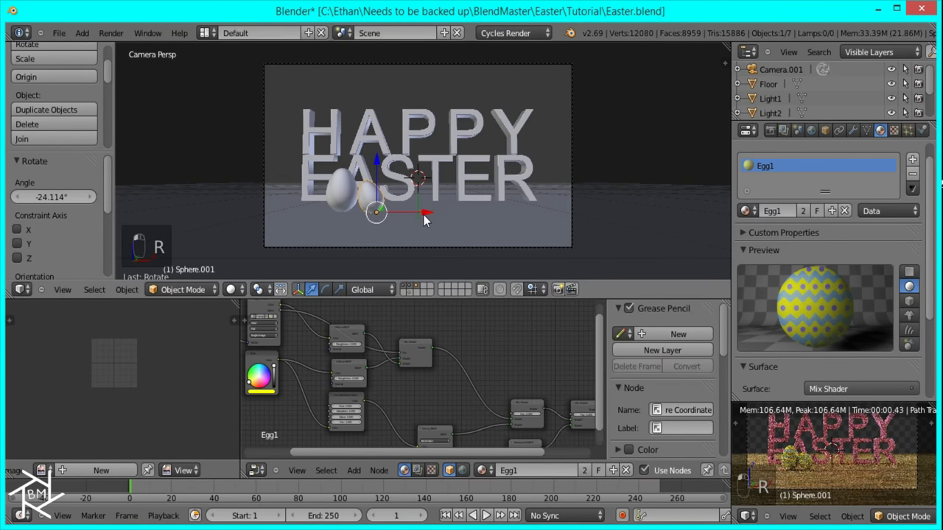
key(ctrl+space)
drag(424, 214, 428, 215)
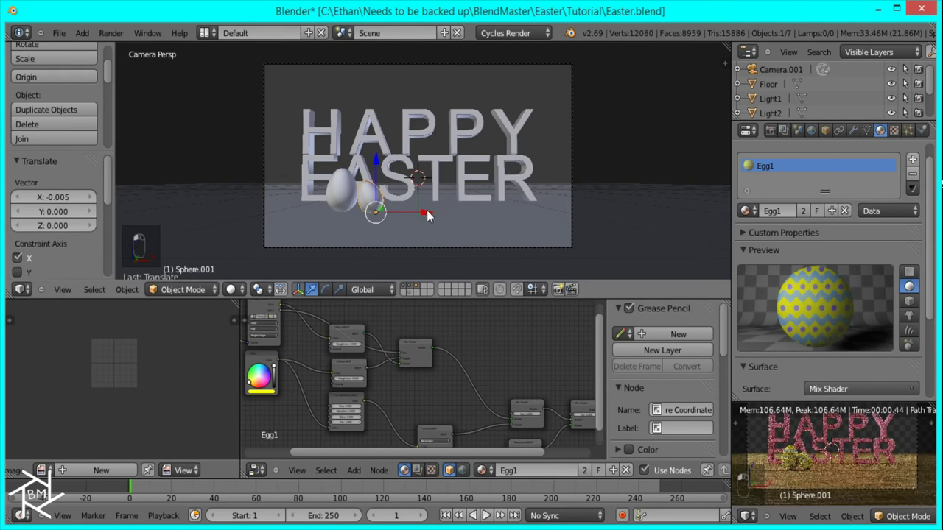
Step: Duplicate the tilted egg about 0.211 along X and move the copy about -0.164 along Y
key(shift+d)
key(x)
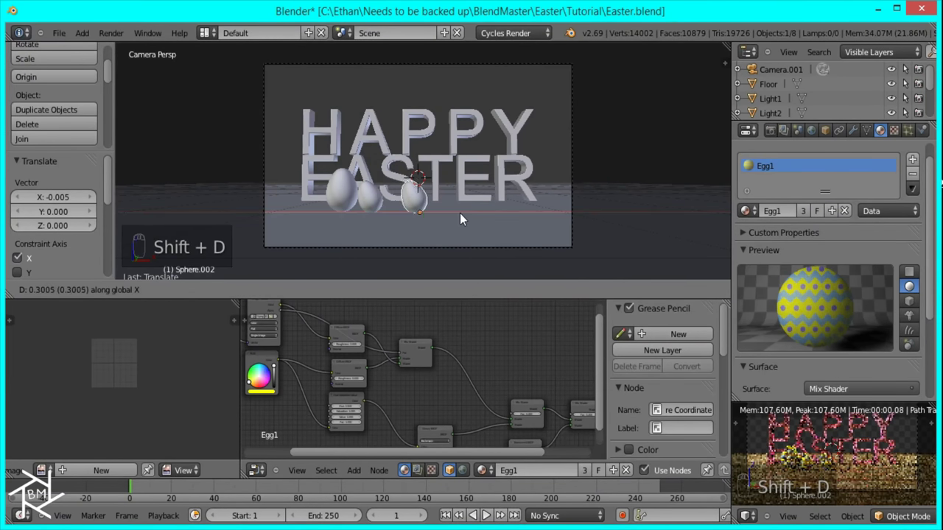
click(448, 210)
key(KP_7)
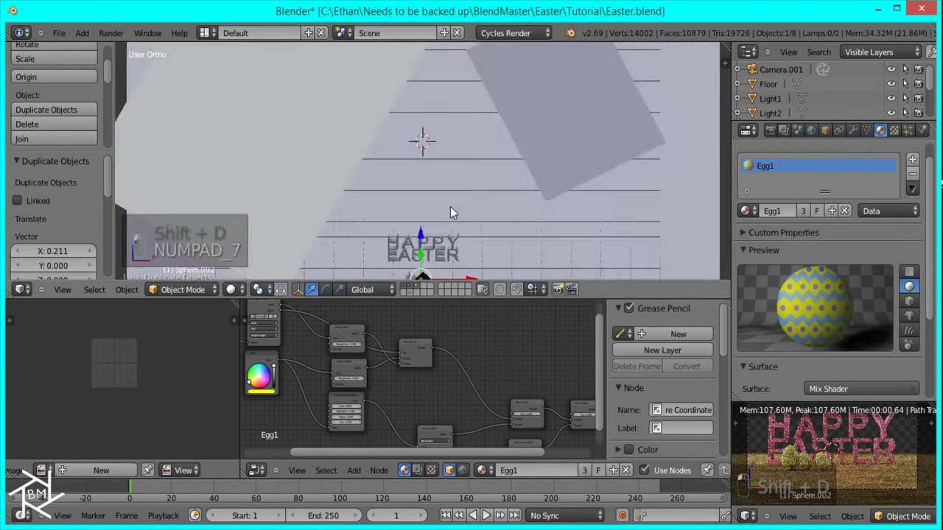
key(KP_Decimal)
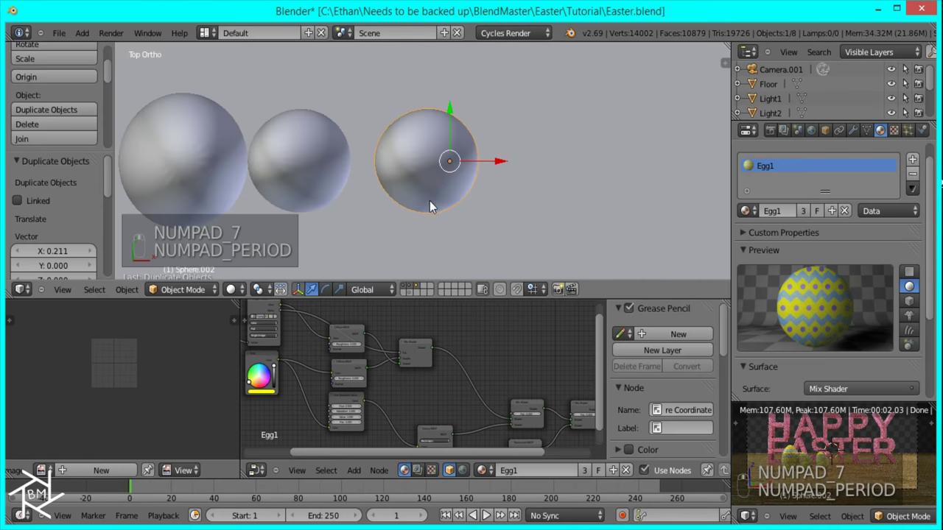
drag(442, 112, 442, 214)
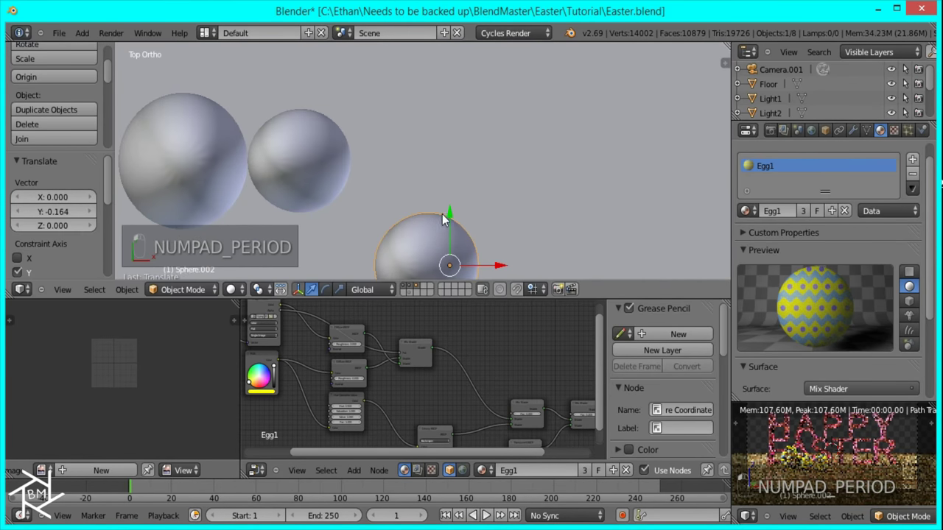
Step: Rotate the third egg about 110.7° around Y so it lies on its side, and raise it about 0.087 along Z
key(KP_0)
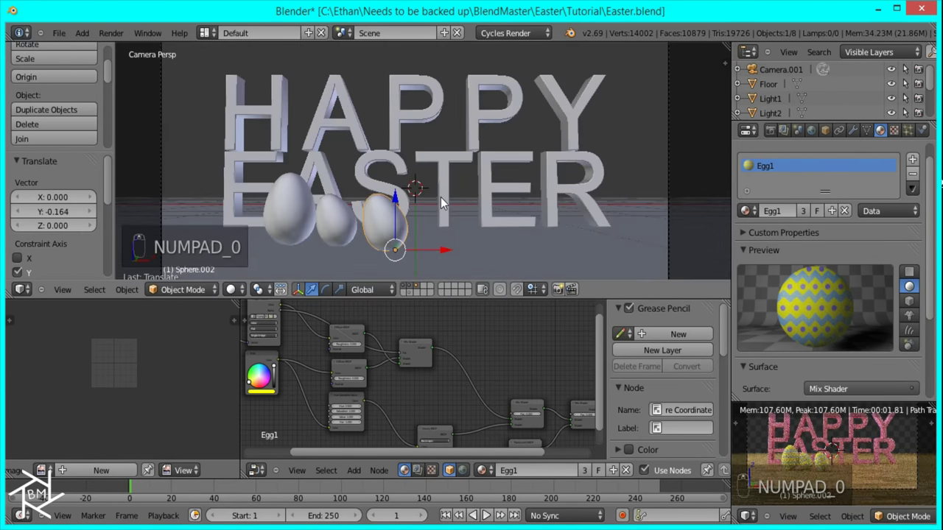
key(r)
key(y)
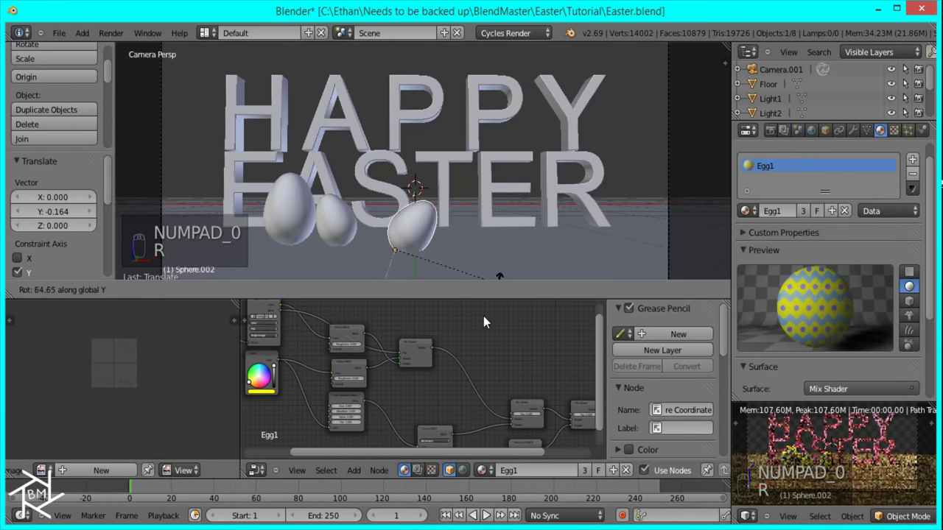
click(439, 341)
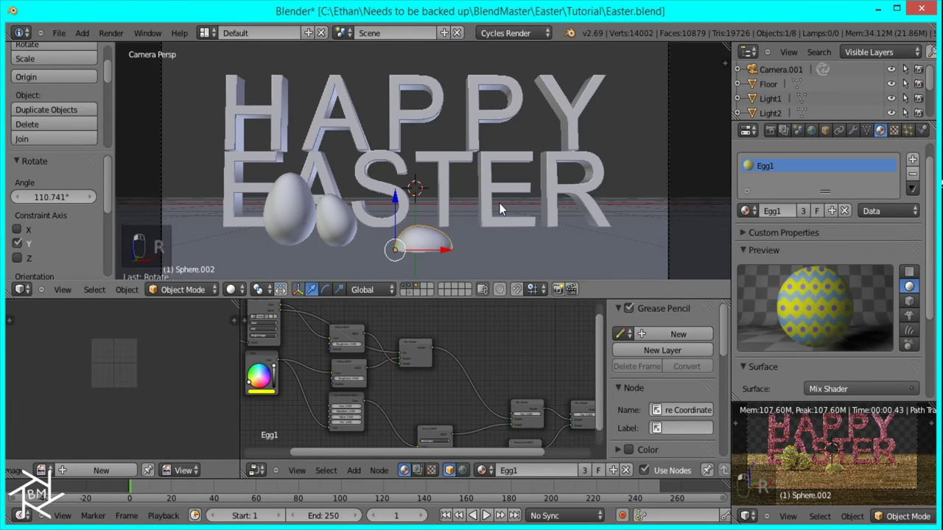
key(KP_1)
drag(455, 199, 455, 133)
key(t)
key(t)
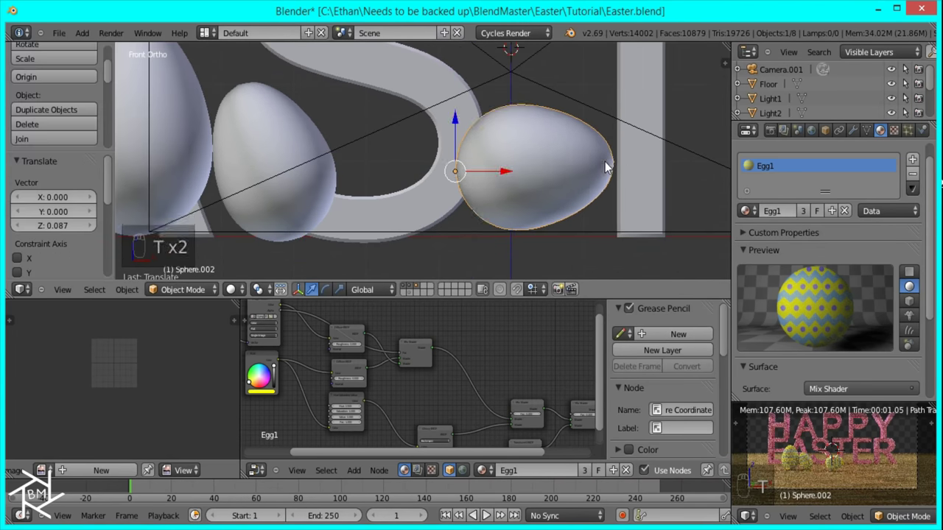
Step: Rotate the lying egg further by about 7.9° and 11.9°, and raise it about 0.025 along Z to rest on the floor
key(r)
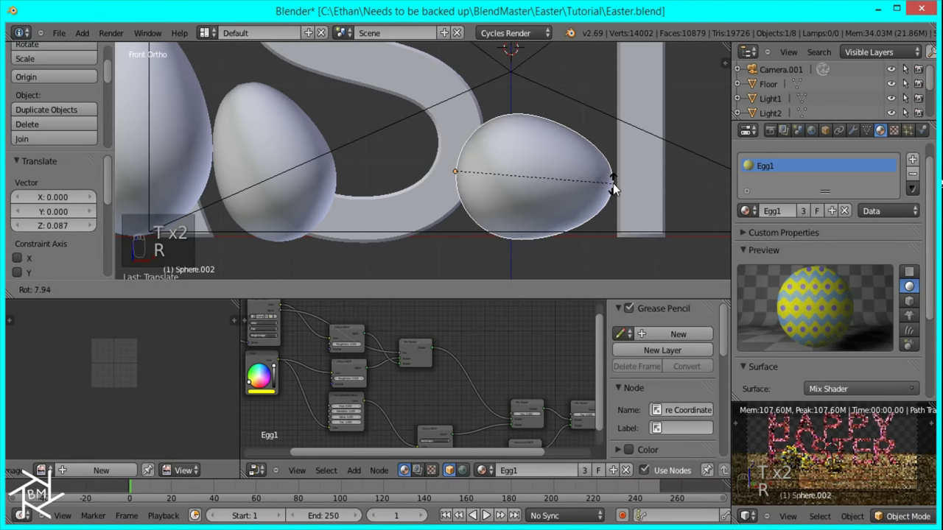
click(612, 188)
key(r)
click(612, 225)
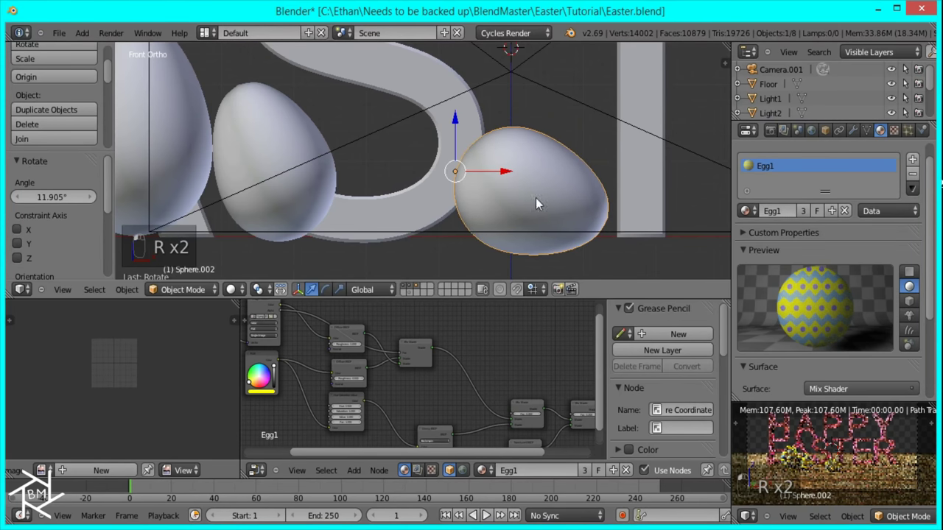
drag(452, 127, 456, 108)
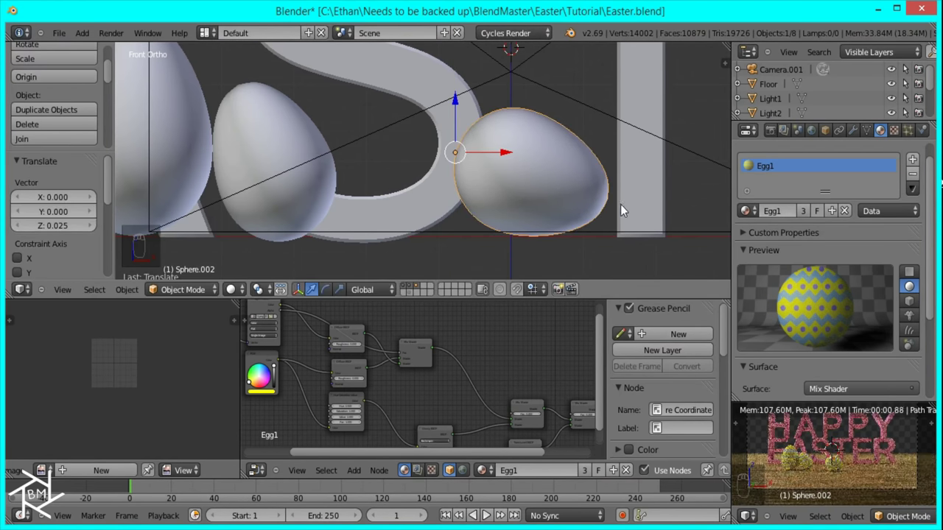
Step: Rotate the lying egg about 34.6° around the vertical axis in the top view
key(KP_7)
key(r)
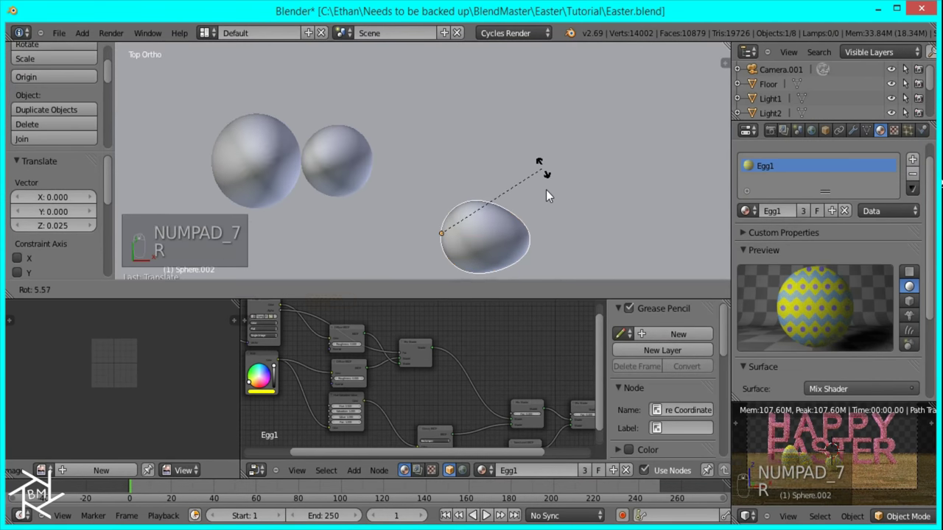
click(544, 230)
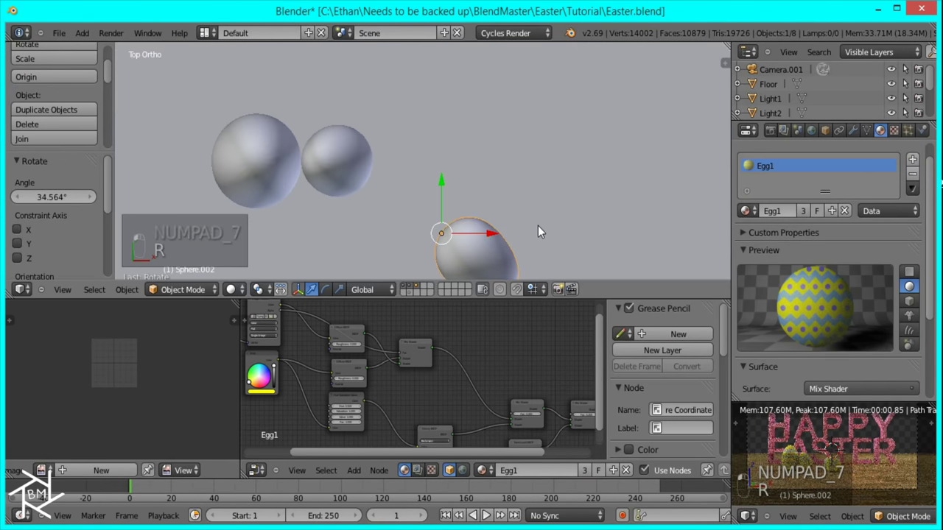
Step: Duplicate the lying egg about 0.183 along X and 0.120 along Y, and rotate the copy about 109.2° in the top view
shift+middle_drag(538, 226, 478, 175)
key(shift+d)
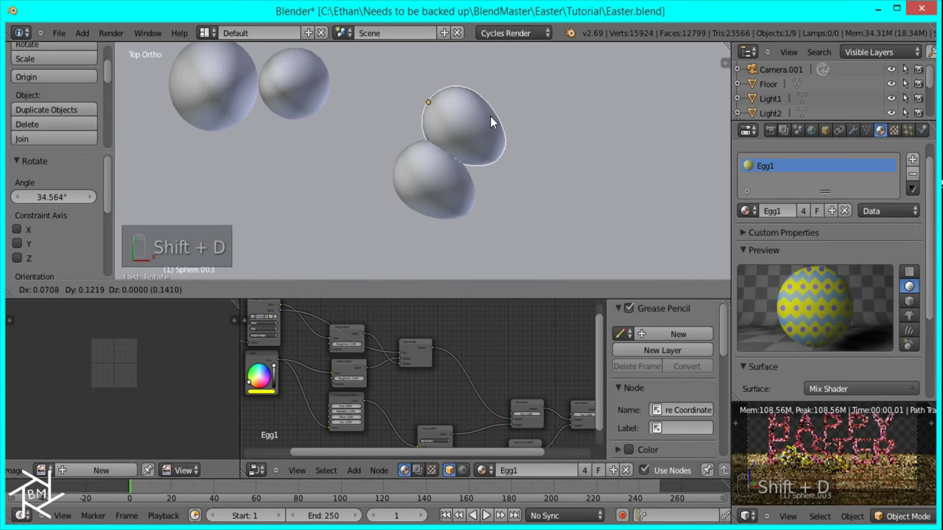
click(542, 81)
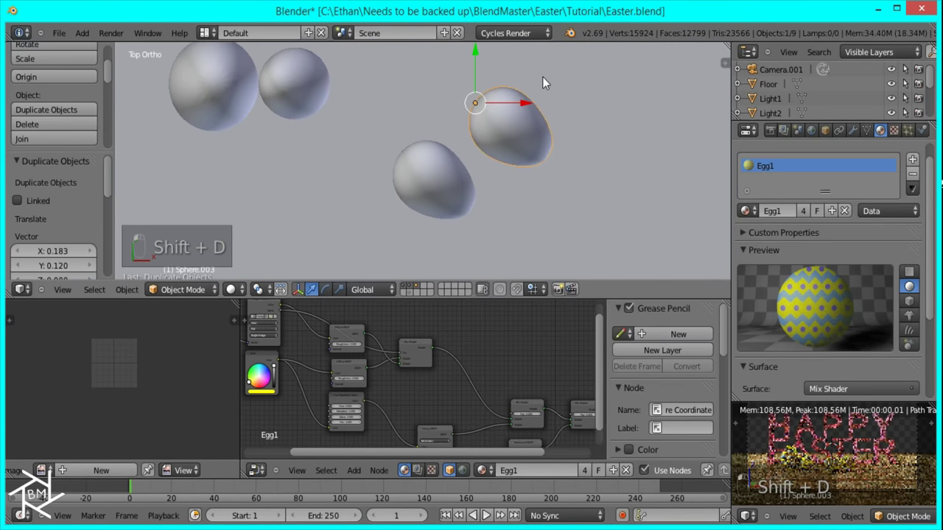
key(r)
click(476, 224)
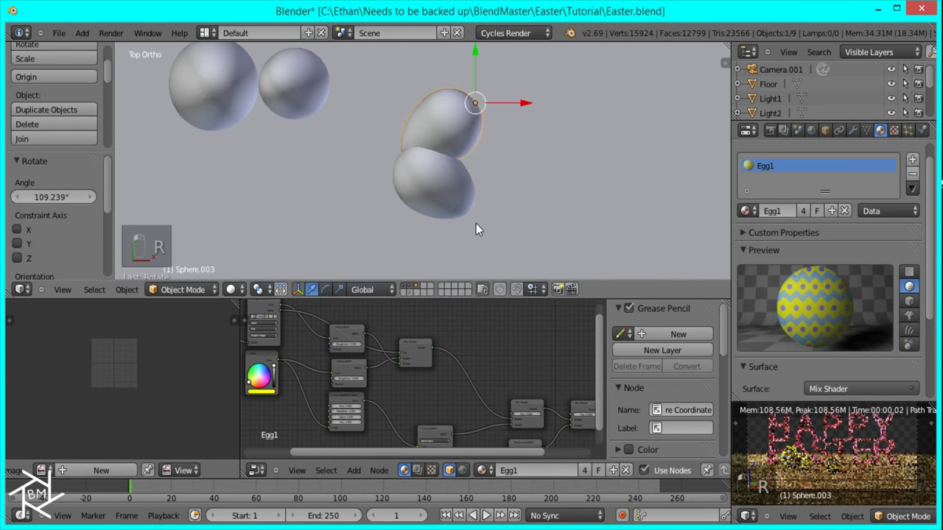
Step: Move the copied lying egg about 0.086 along X and 0.035 along Y, so it sits behind the first lying egg
key(h)
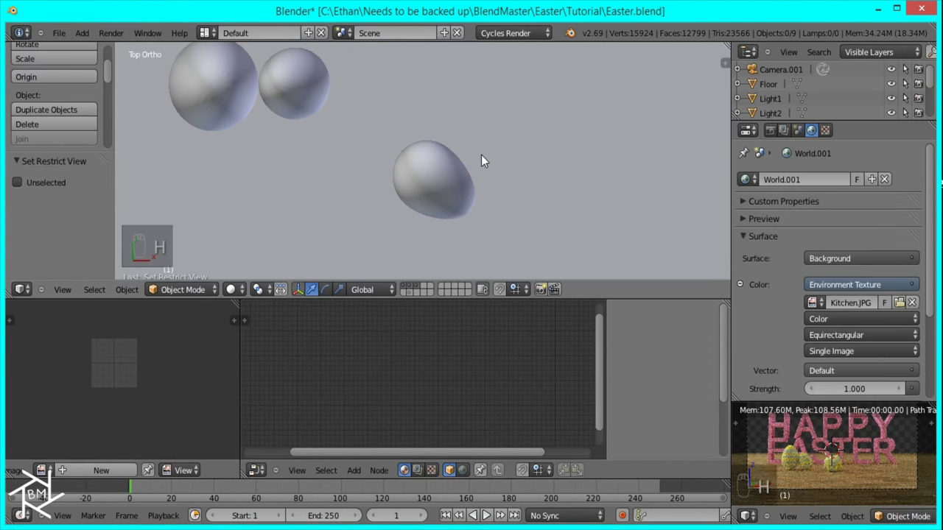
key(ctrl+z)
key(g)
click(521, 139)
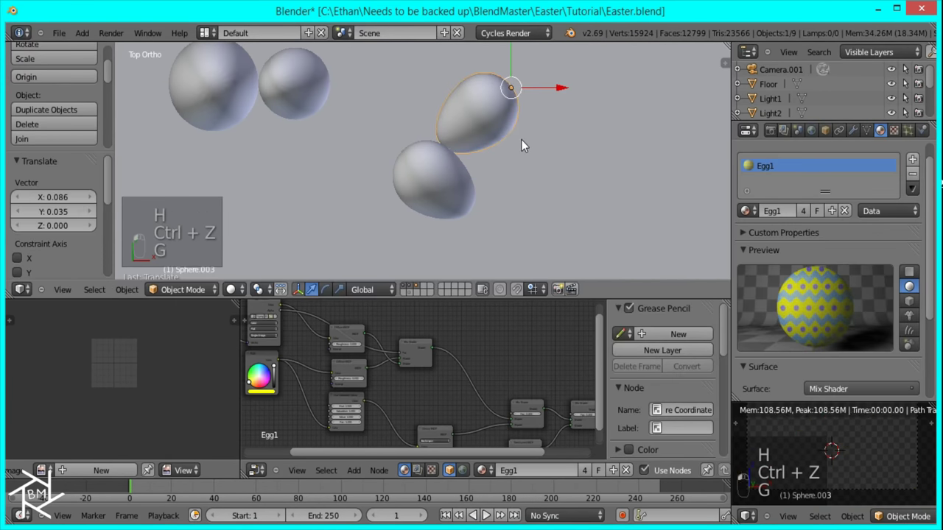
Step: Scale the copied lying egg by 1.2 and raise it about 0.021 along Z to rest on the floor
text(s1.2)
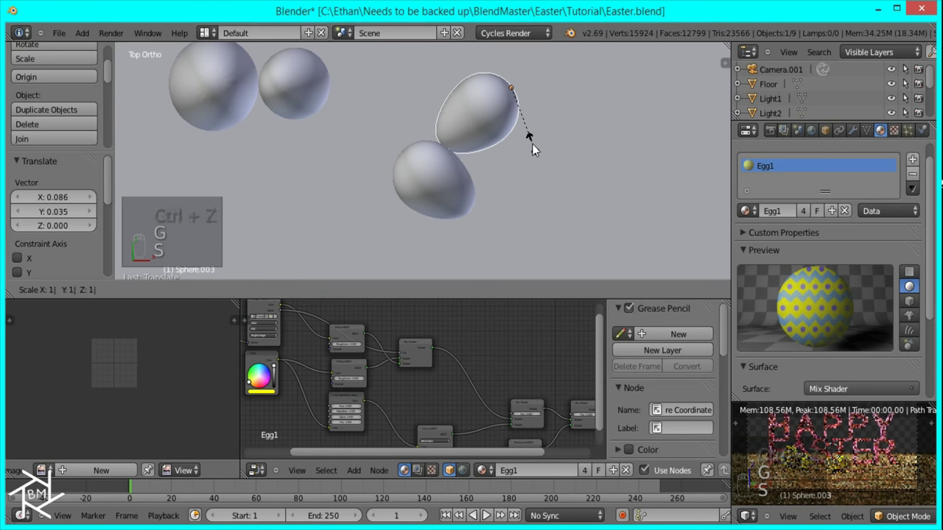
click(532, 143)
key(KP_1)
key(KP_0)
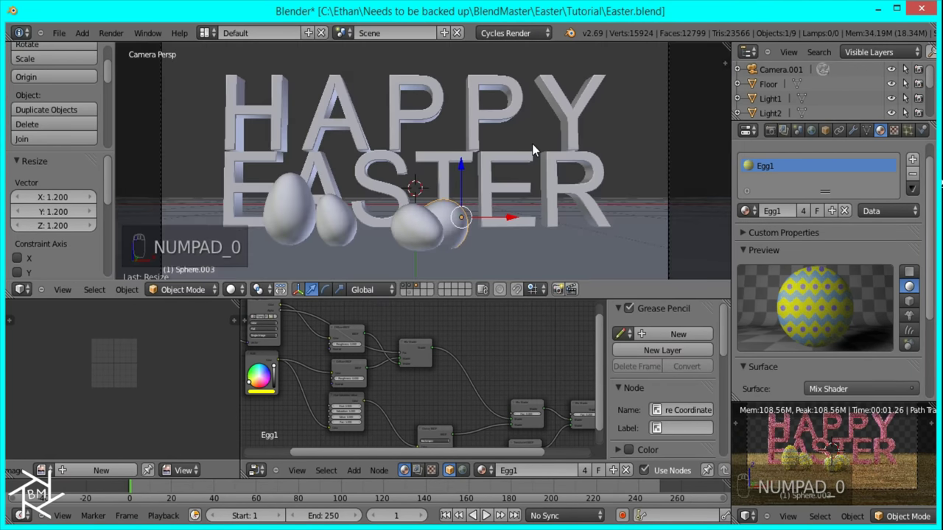
key(g)
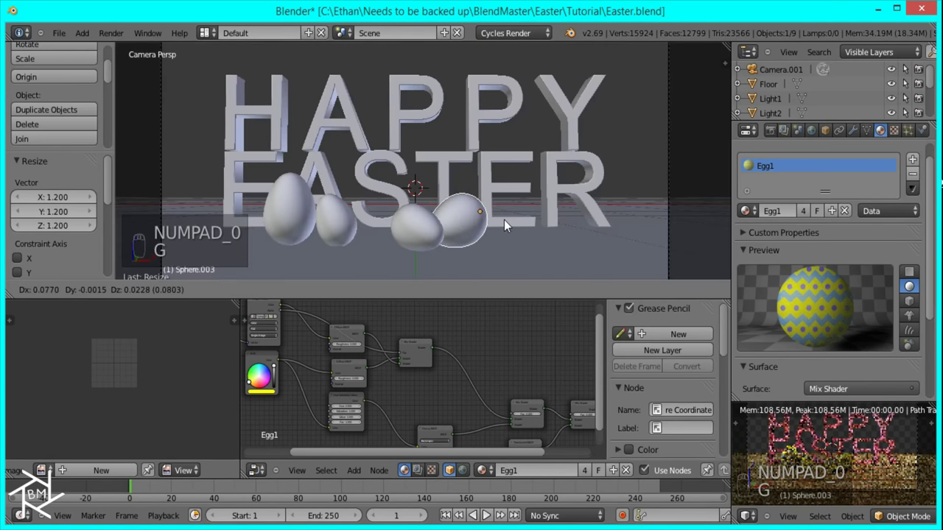
key(KP_1)
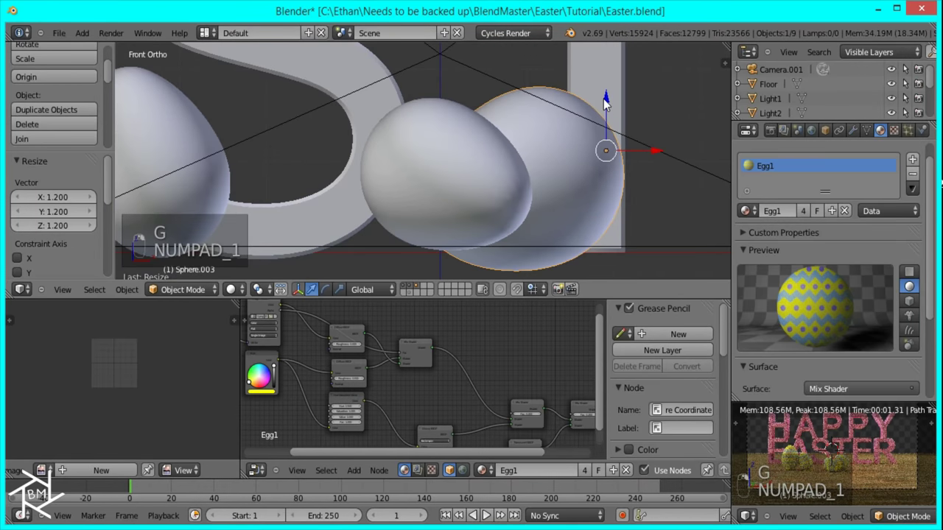
click(609, 79)
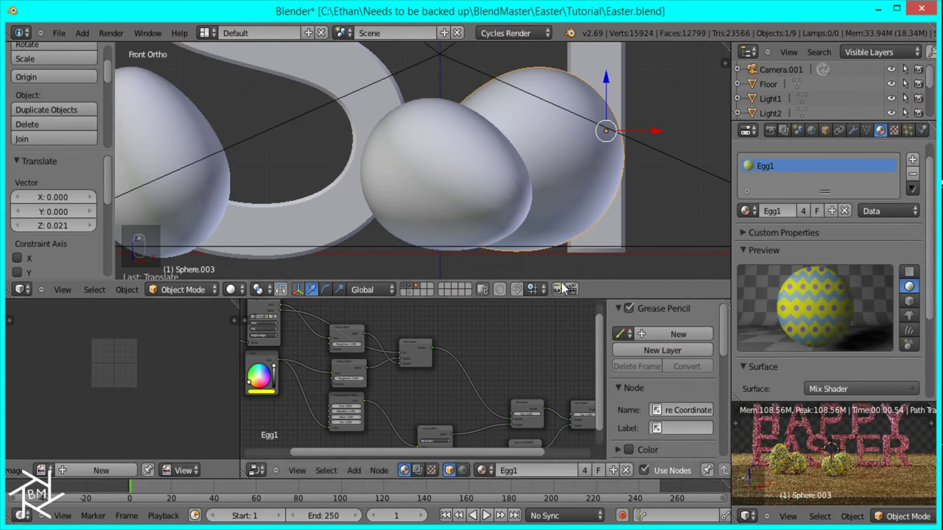
Step: Duplicate the leftmost upright egg about 1.185 along X and scale the copy by 1.5
scroll(562, 195, down, 3)
scroll(559, 195, down, 3)
right_click(311, 148)
key(shift+d)
key(x)
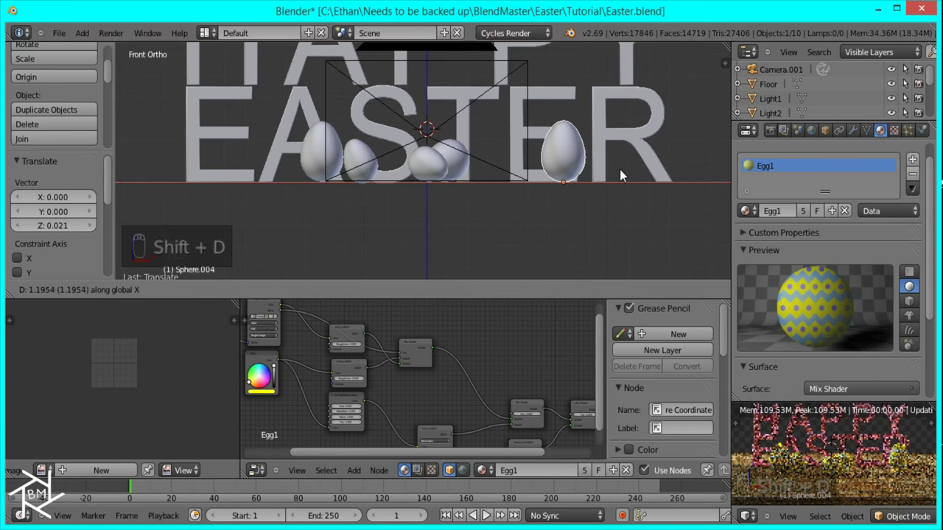
click(619, 171)
key(s)
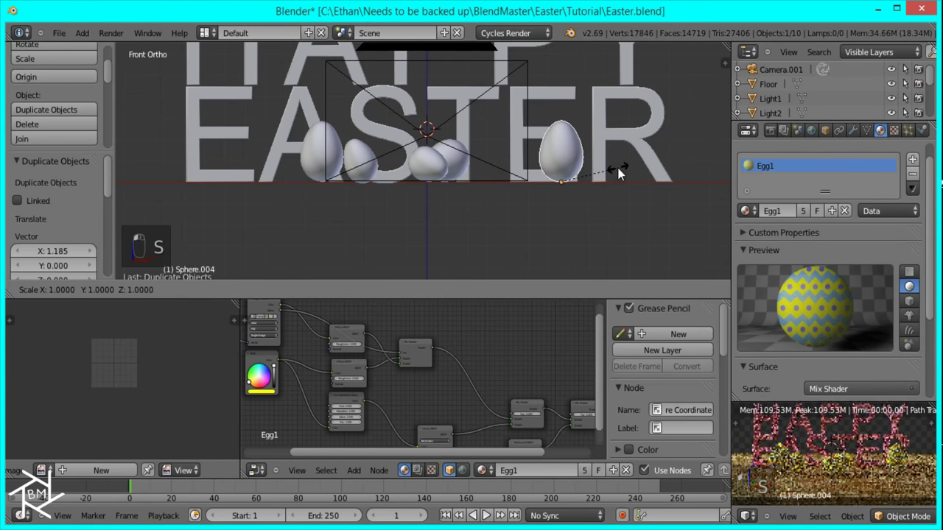
text(1.5)
key(Return)
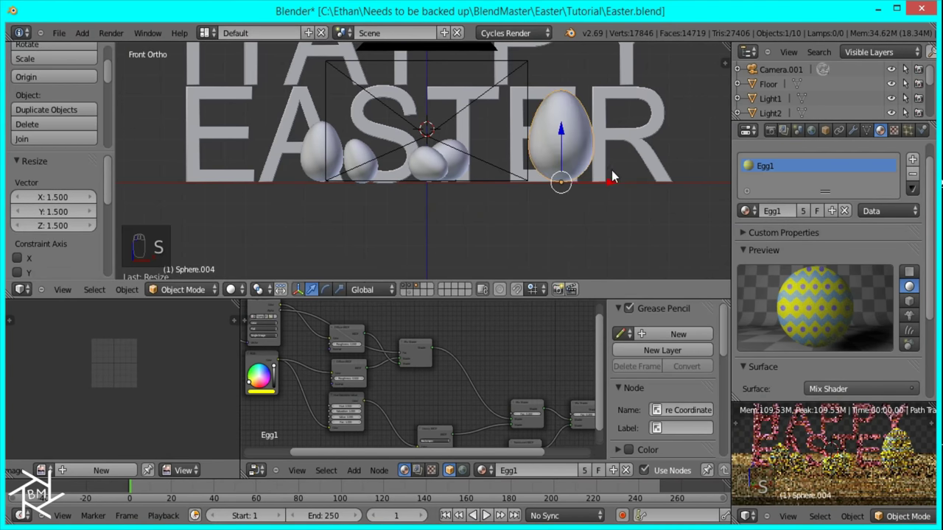
Step: Move the enlarged upright egg about 0.248 further along X, in front of the letter R
scroll(625, 177, down, 4)
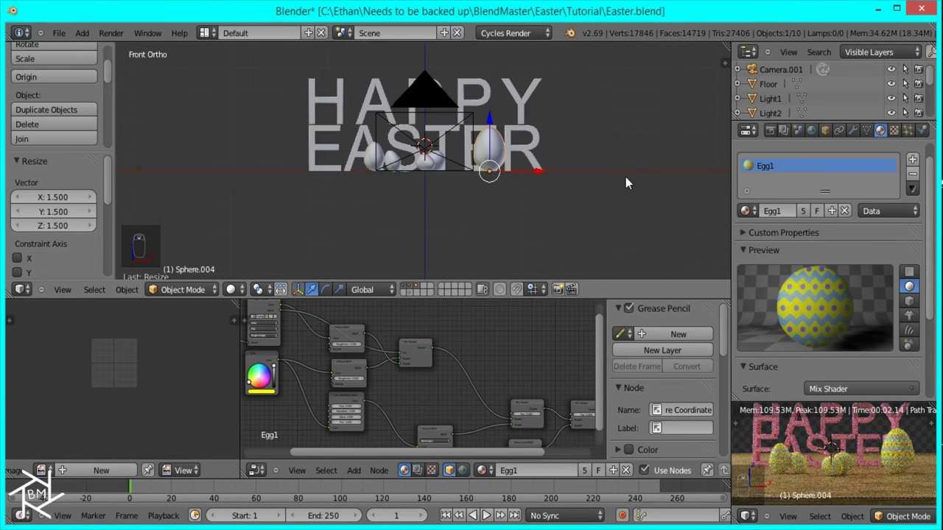
key(g)
key(x)
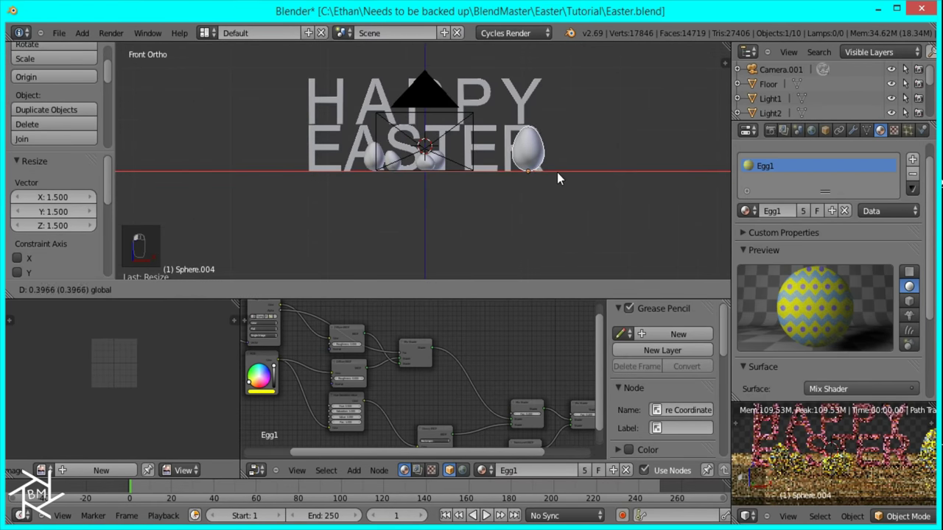
click(557, 172)
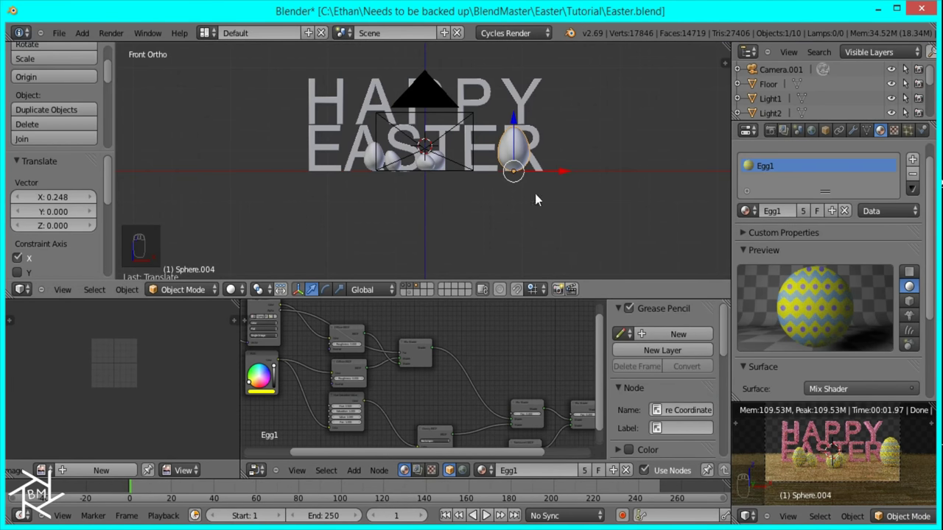
Step: Duplicate the leftmost upright egg about 0.905 along X, placing the copy beside the large egg
scroll(442, 170, up, 2)
right_click(363, 157)
key(shift+d)
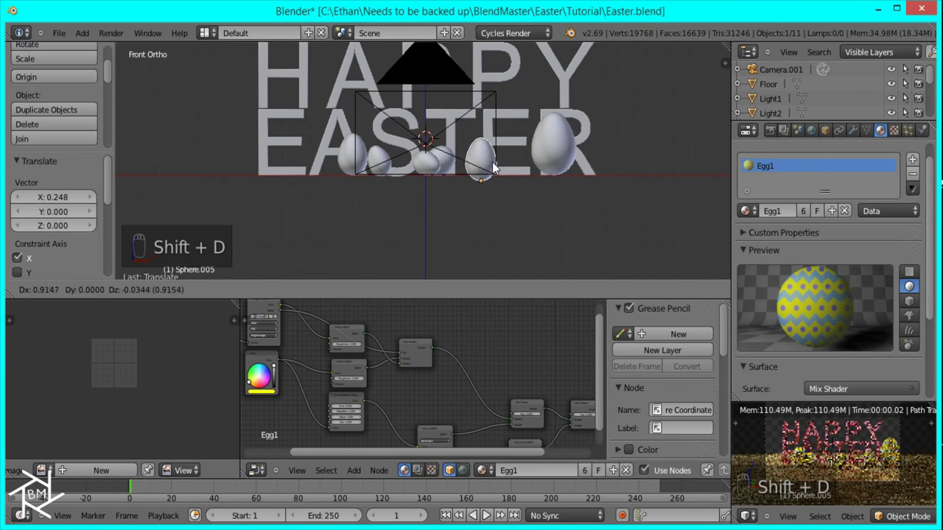
key(x)
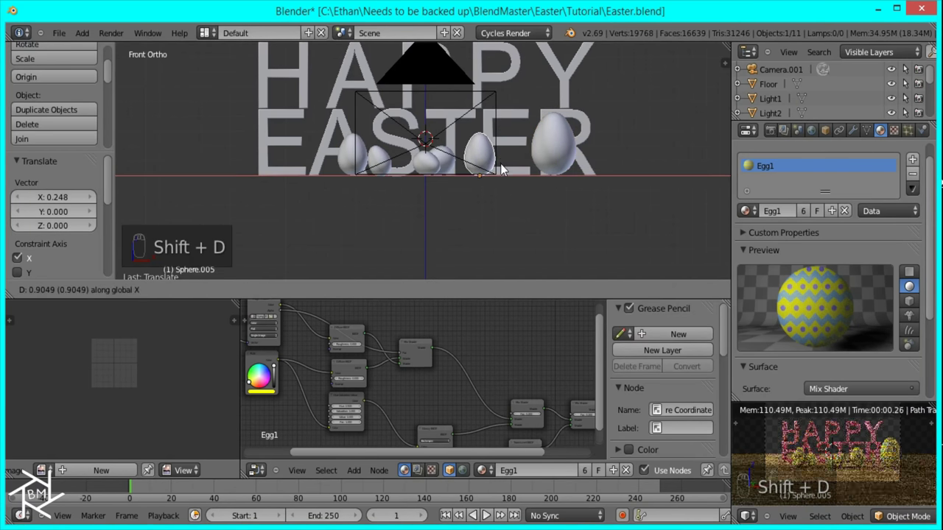
click(501, 169)
Step: Tilt the new upright copy clockwise in the front view and scale it to about 0.681
key(r)
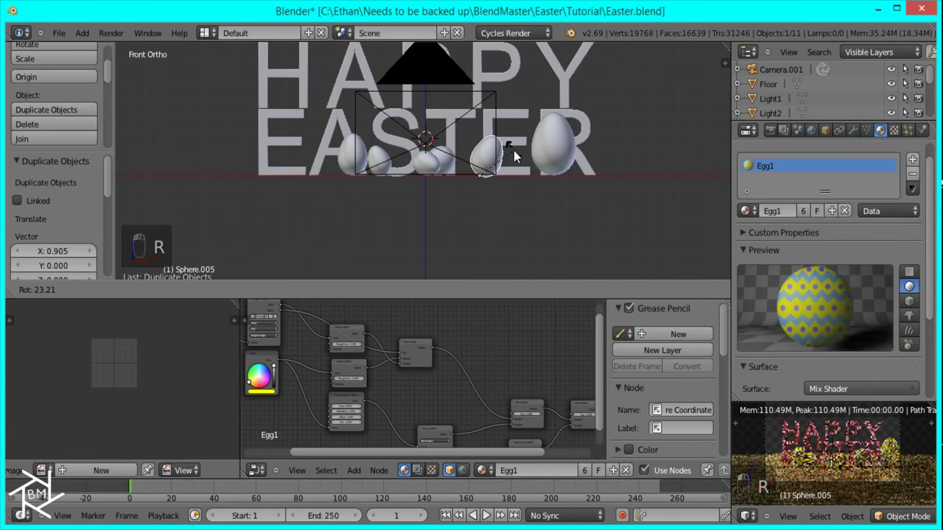
click(511, 155)
key(s)
click(504, 165)
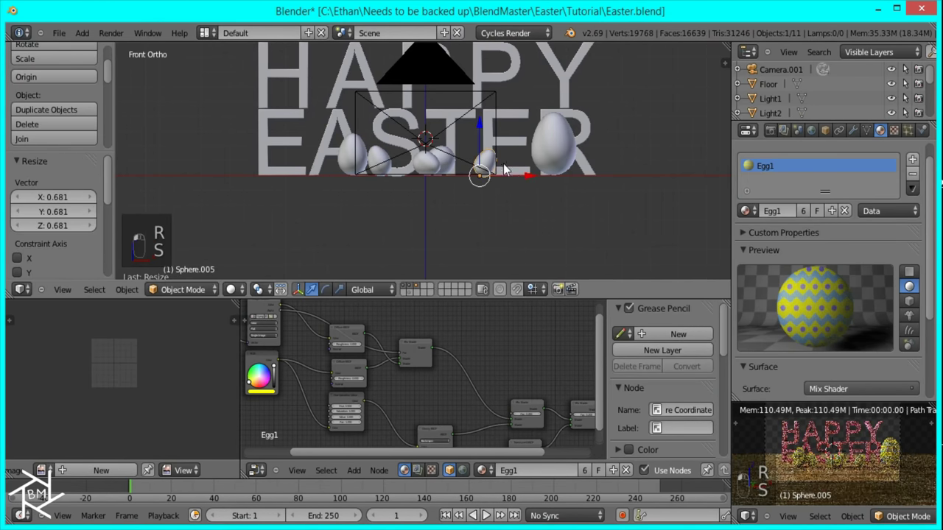
scroll(505, 177, up, 2)
mouse_move(506, 179)
shift+middle_down()
mouse_move(491, 204)
mouse_move(495, 194)
shift+middle_up()
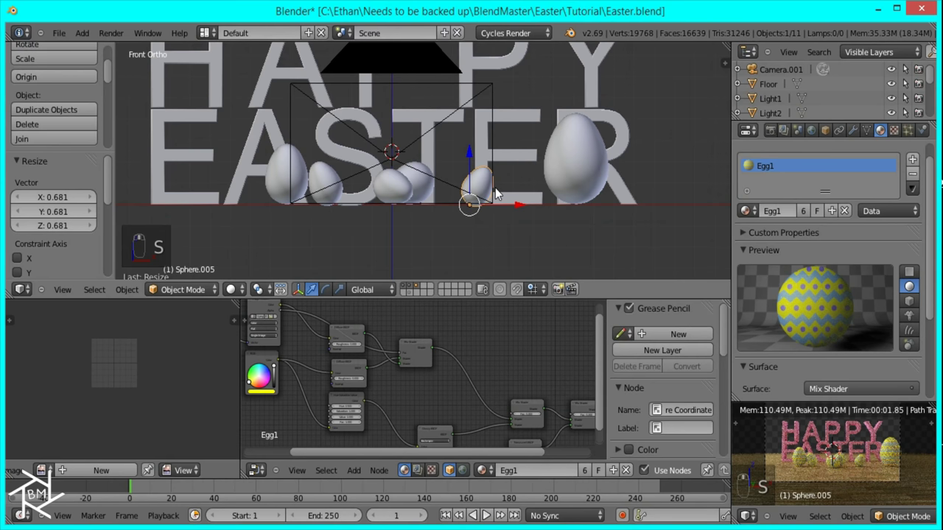
key(r)
key(z)
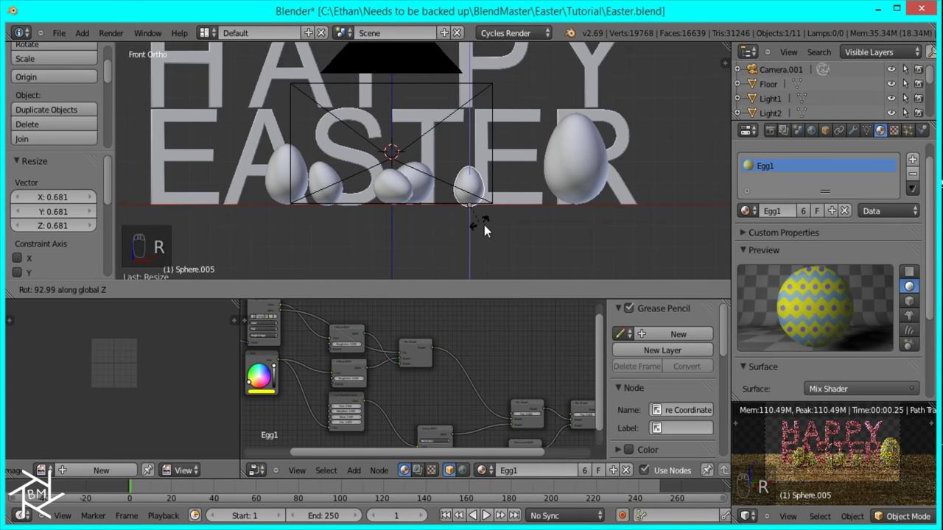
right_click(504, 209)
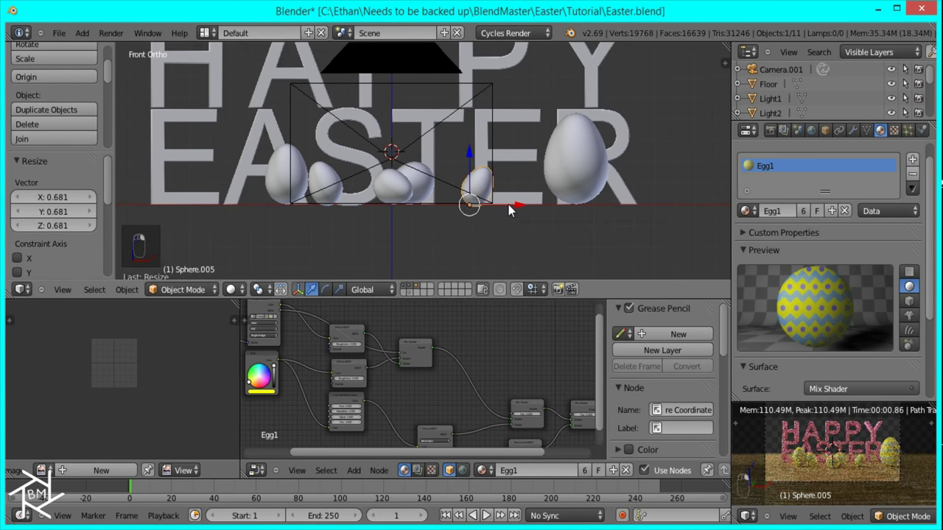
Step: Duplicate the small tilted egg in place and move the copy about 0.164 along Y
scroll(518, 201, up, 2)
key(shift+d)
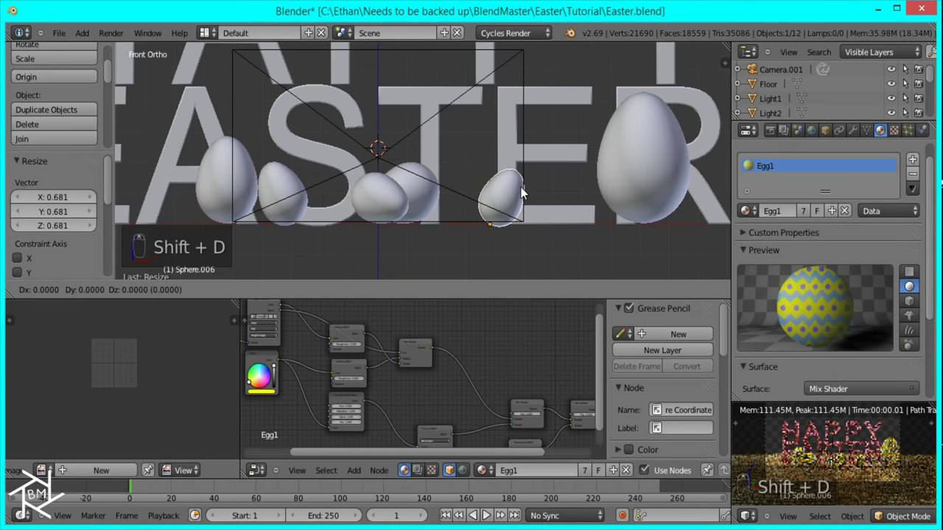
right_click(520, 207)
key(KP_7)
drag(488, 63, 498, 13)
Step: Rotate the small egg's copy about 131.6° in the top view and scale it by 1.2
key(r)
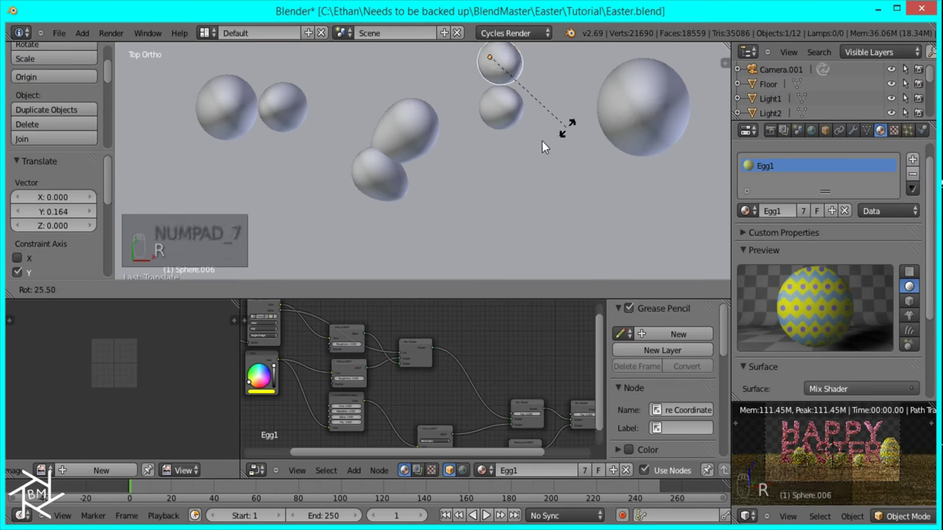
click(423, 126)
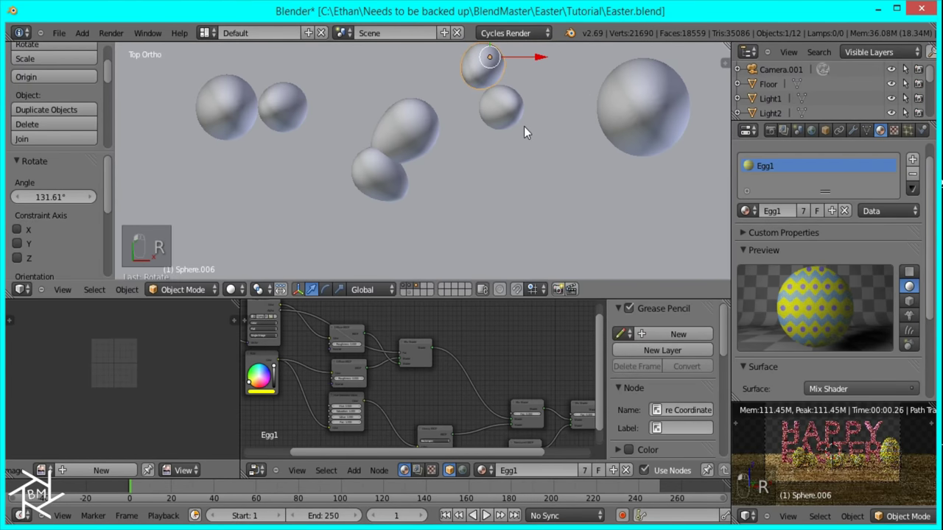
key(s)
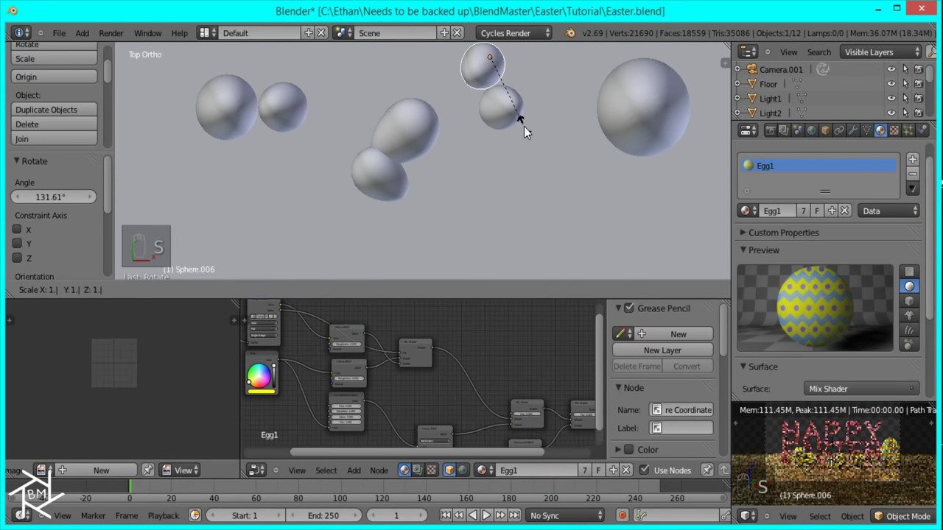
text(1.2)
key(Return)
Step: Shift the copied small egg about 0.166 along X so it leans beside the original in the front view
key(KP_3)
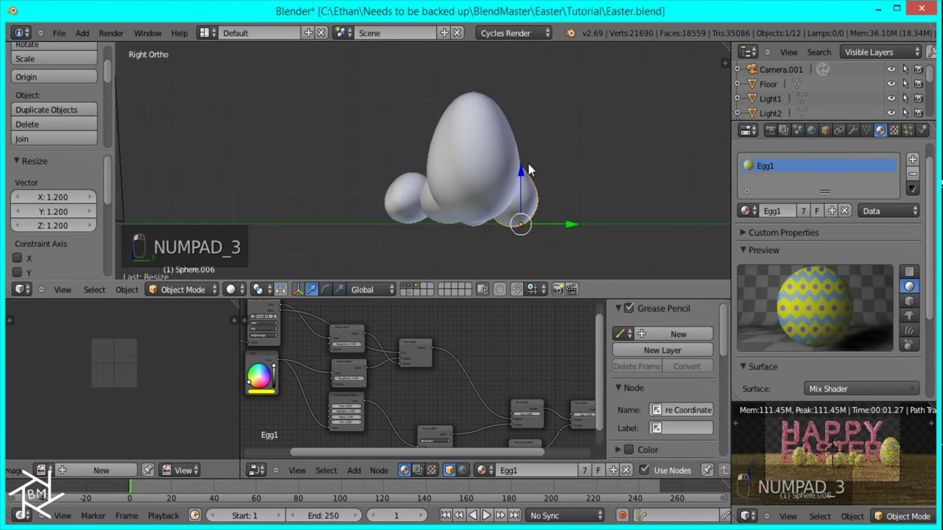
key(KP_1)
drag(525, 226, 580, 220)
Step: Rotate the front small tilted egg about 15.6° in the right side view
right_click(502, 180)
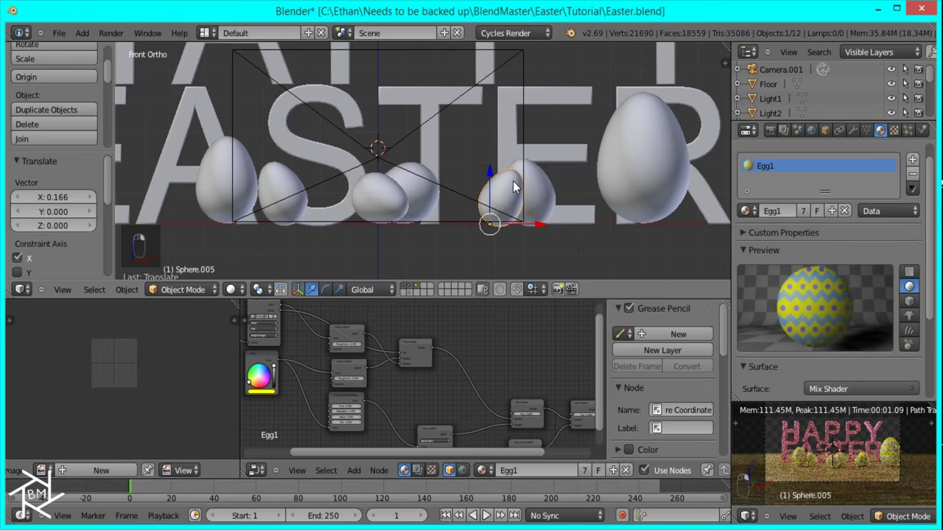
key(KP_3)
key(z)
shift+middle_drag(632, 222, 561, 170)
key(r)
click(586, 196)
key(z)
Step: Move the rear egg of the small tilted pair about 0.019 along Y
mouse_move(554, 204)
middle_down()
mouse_move(592, 263)
mouse_move(629, 275)
mouse_move(649, 248)
mouse_move(548, 194)
middle_up()
scroll(547, 194, down, 2)
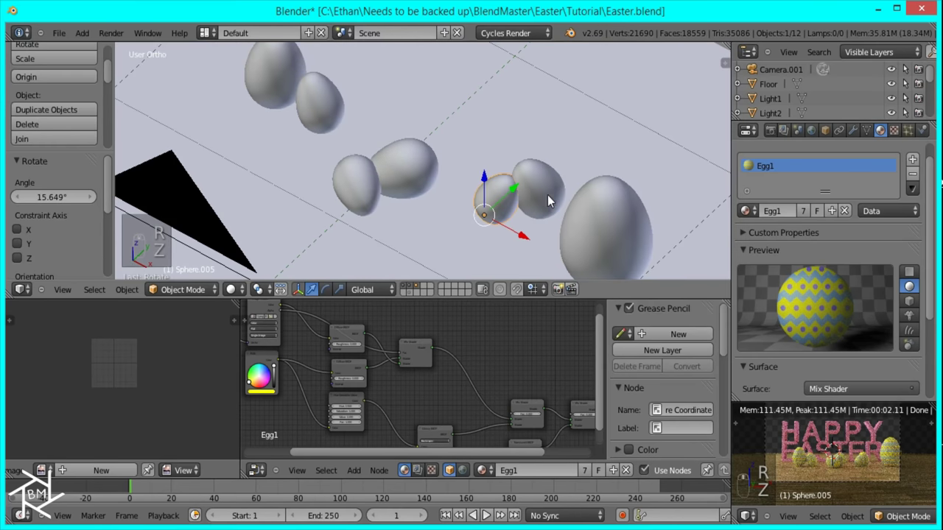
right_click(544, 184)
key(g)
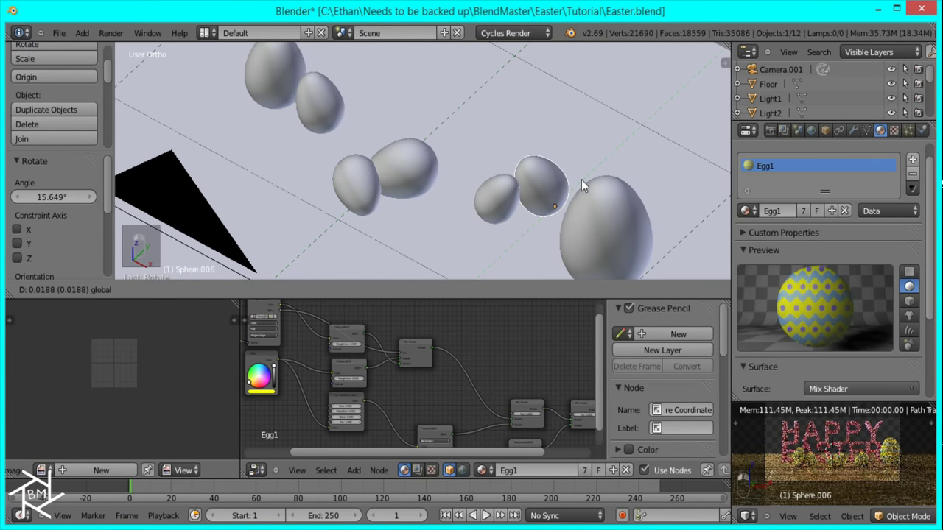
click(581, 180)
Step: Select both eggs of the middle pair and move them about -0.137 along Y in the top view
key(KP_0)
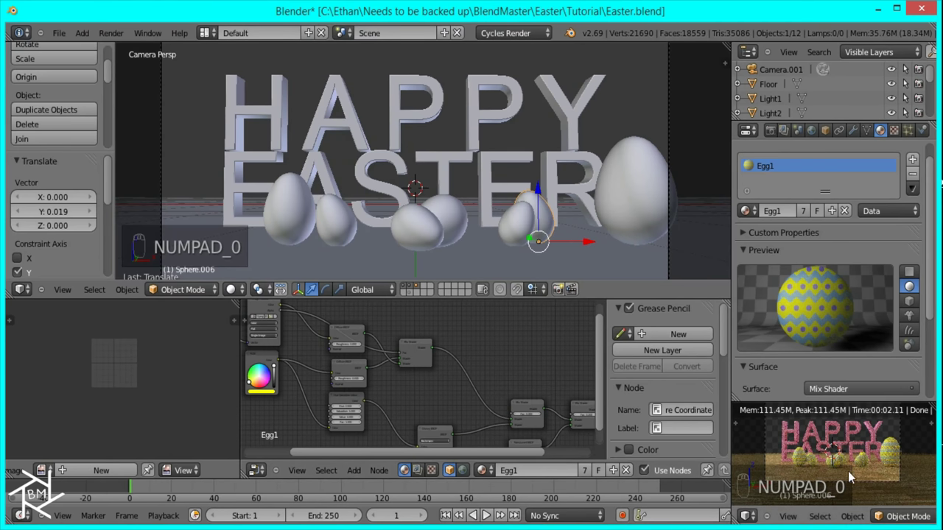
right_click(449, 221)
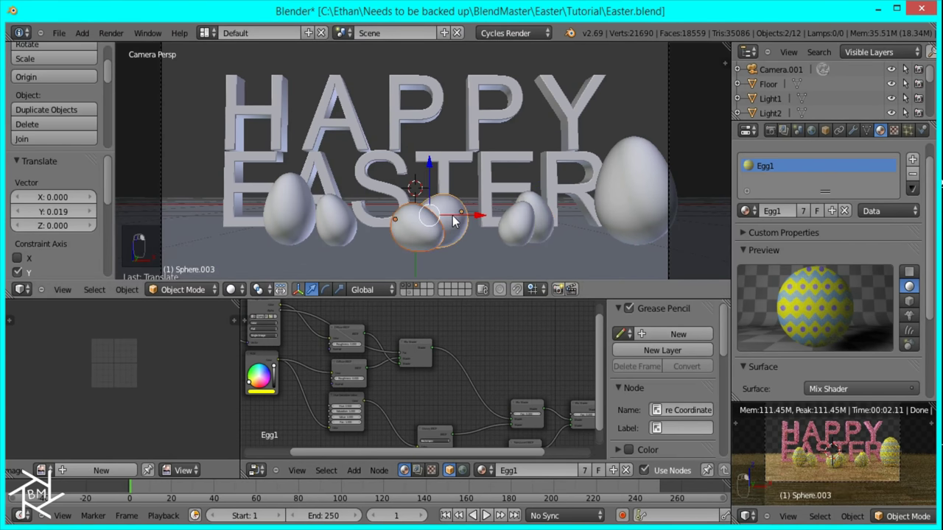
key(KP_7)
key(g)
key(y)
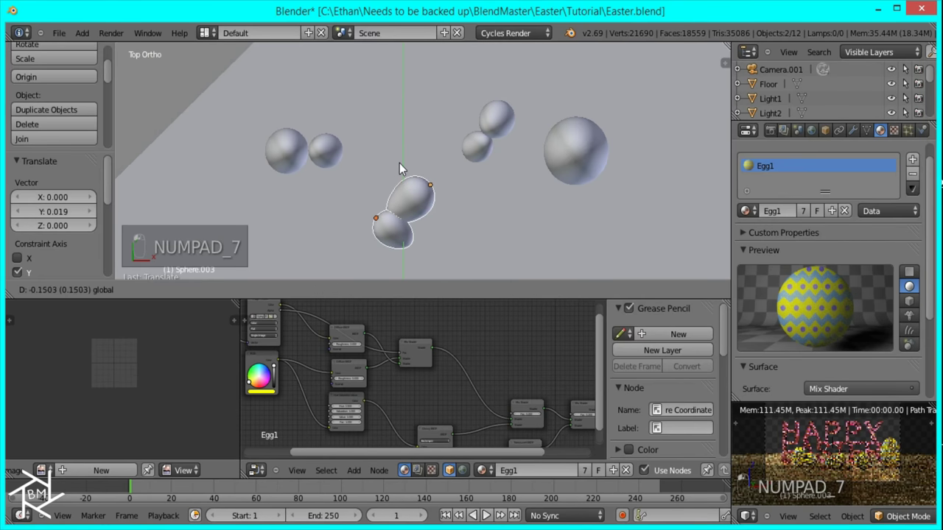
click(399, 160)
Step: Move the smaller egg of the leftmost upright pair about -0.089 along Y in the top view
right_click(324, 148)
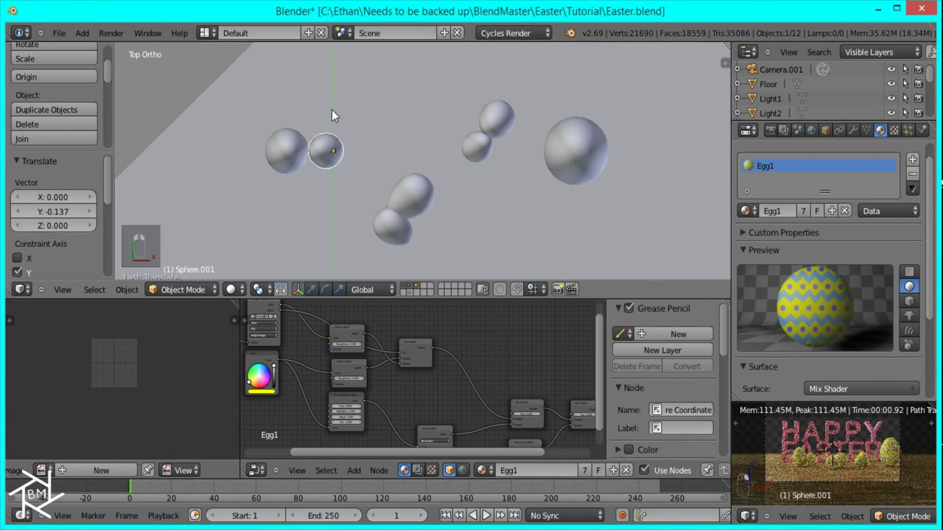
key(g)
key(y)
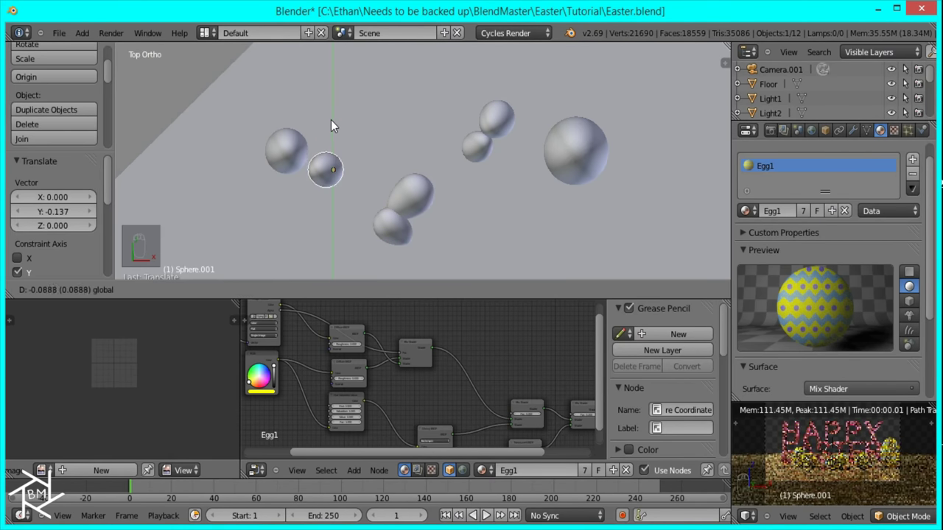
click(331, 119)
scroll(609, 243, down, 1)
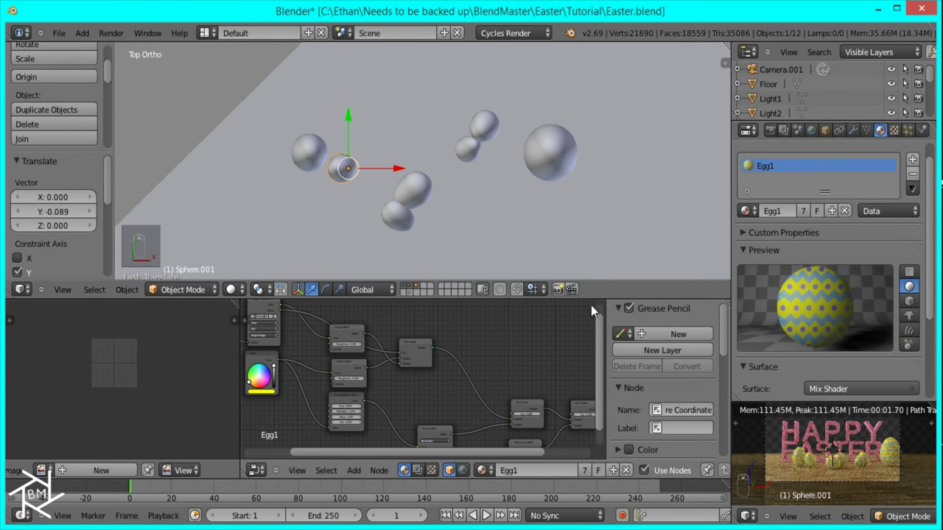
Step: Duplicate the larger egg of the leftmost pair and place the copy about 0.041 in X and -0.623 in Y from it
right_click(300, 153)
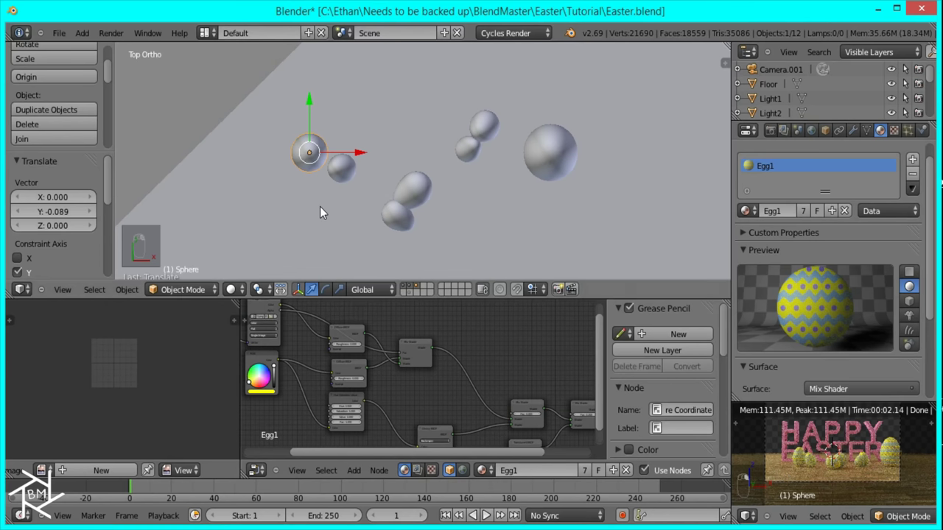
key(shift+d)
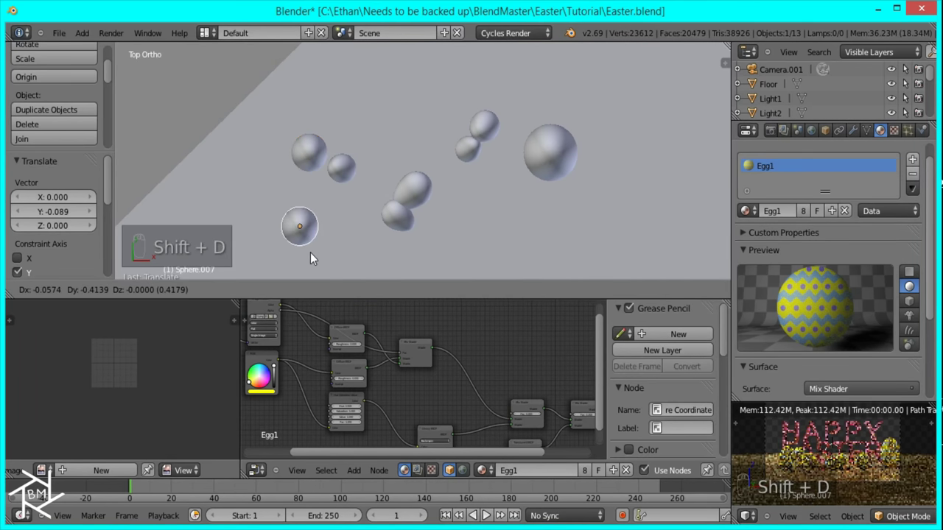
click(327, 289)
Step: Scale the new egg copy to about 0.504 and rotate it about 94.3° in the front view to lay it on its side
key(KP_1)
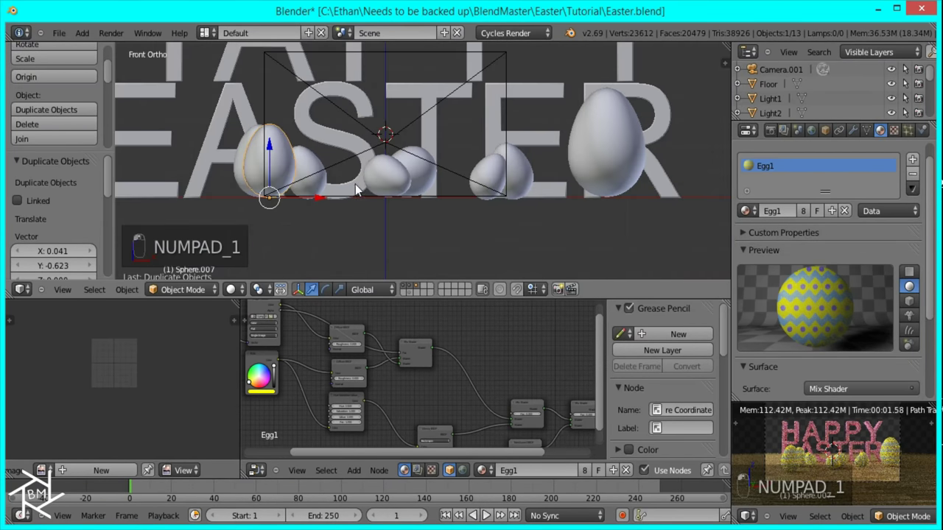
key(s)
click(319, 177)
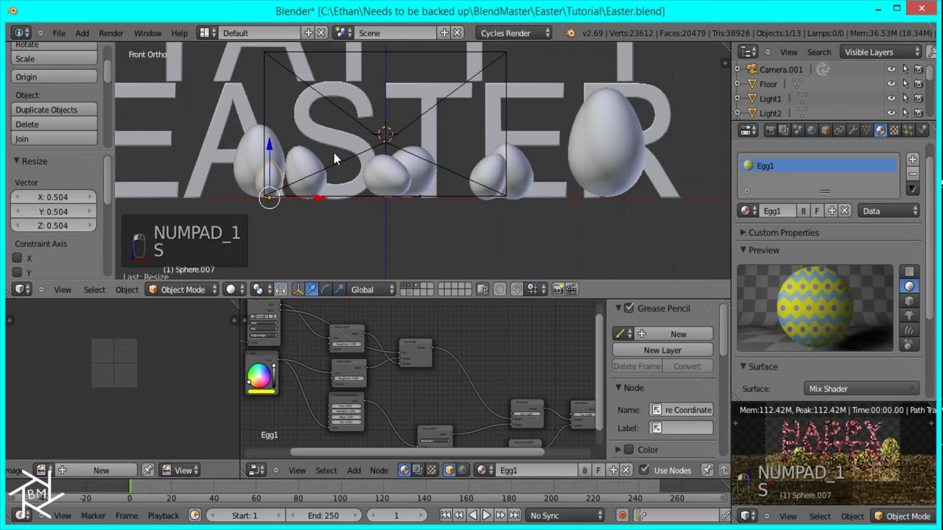
key(r)
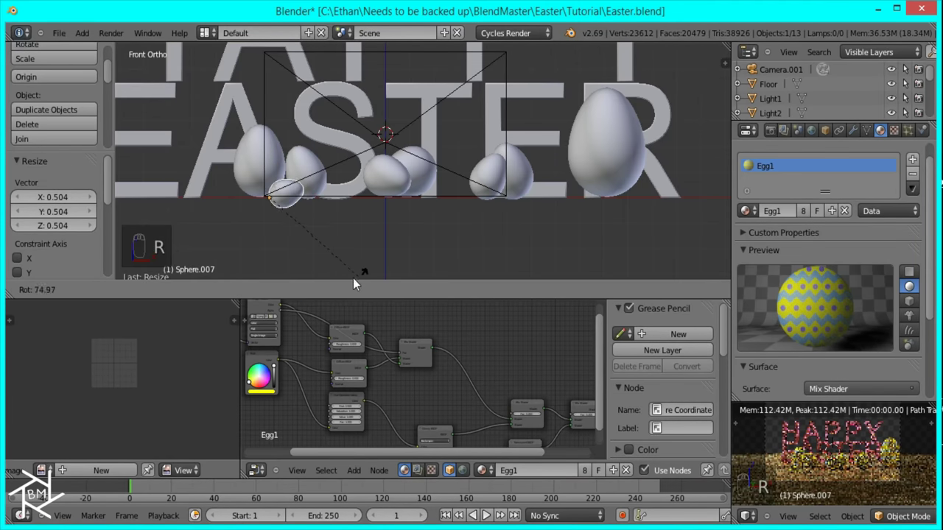
click(320, 289)
scroll(271, 206, up, 5)
scroll(124, 176, down, 2)
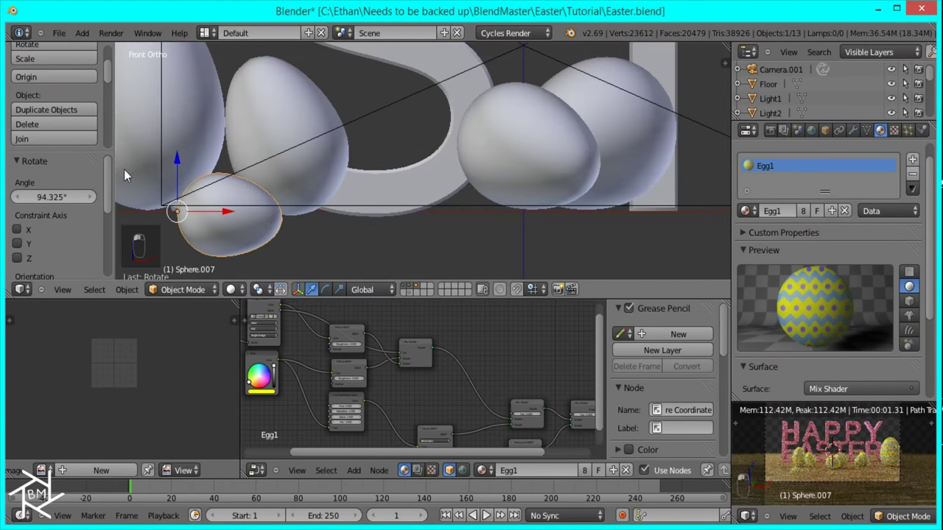
Step: Raise the small lying egg about 0.070 along Z and rotate it about 9° in the front view
drag(182, 165, 189, 112)
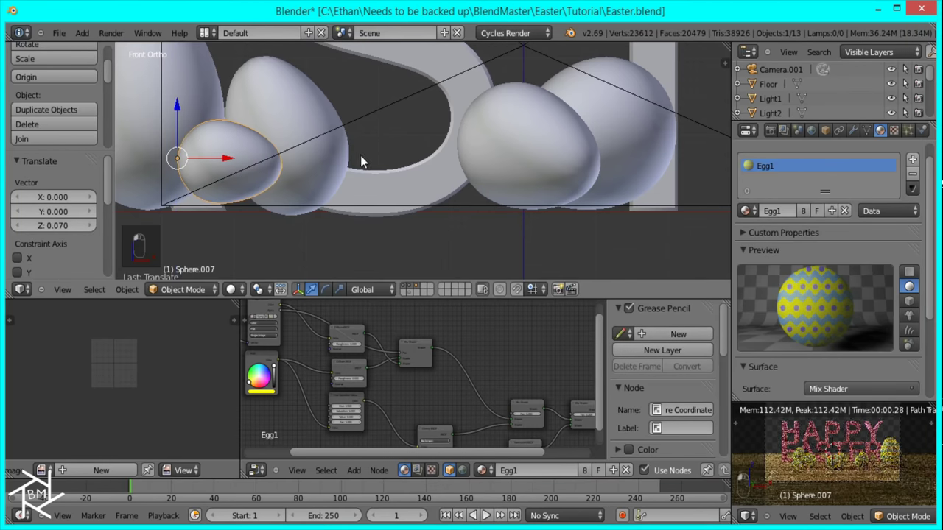
key(r)
click(328, 170)
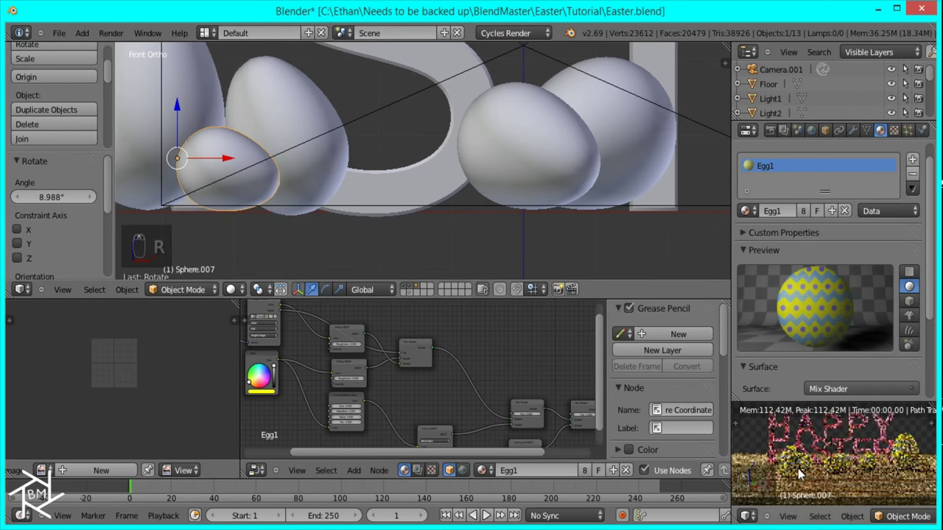
Step: Move the small lying egg about -0.212 along Y and about -0.113 along X in the top view
key(KP_7)
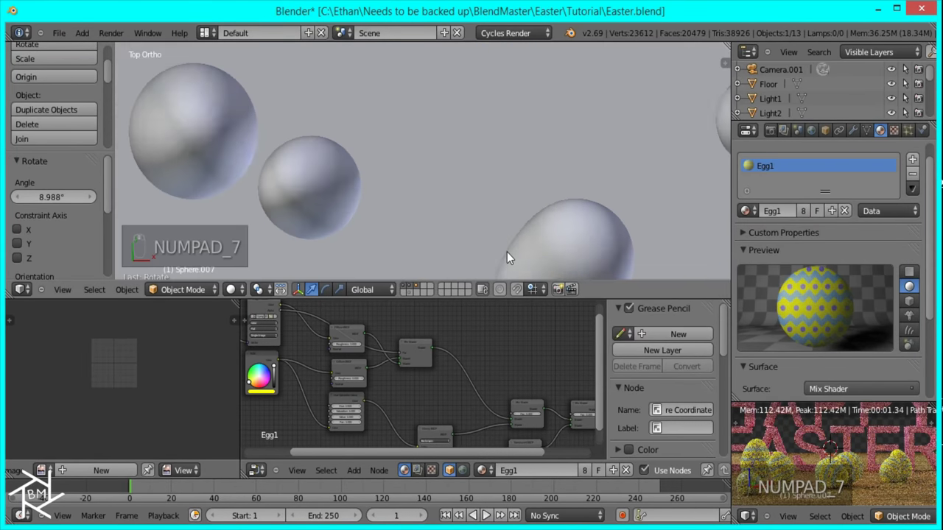
key(g)
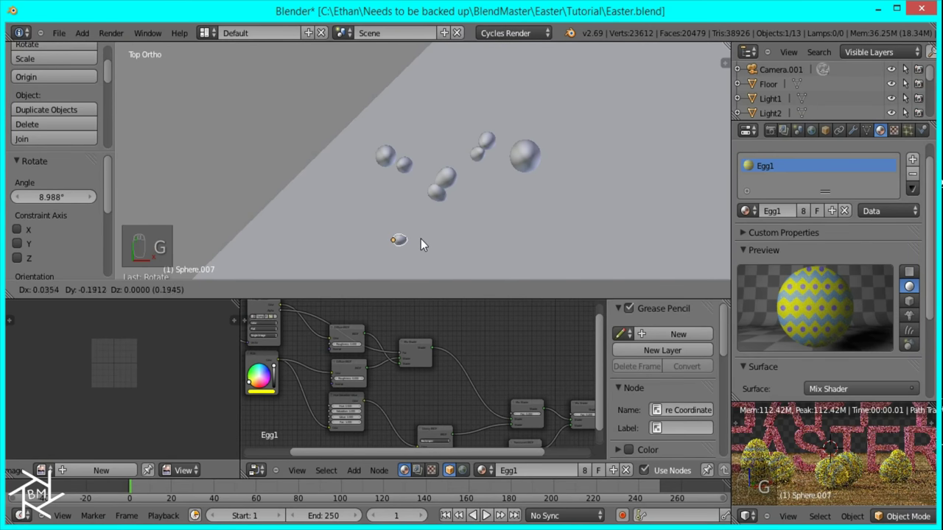
click(411, 221)
scroll(781, 391, down, 1)
key(g)
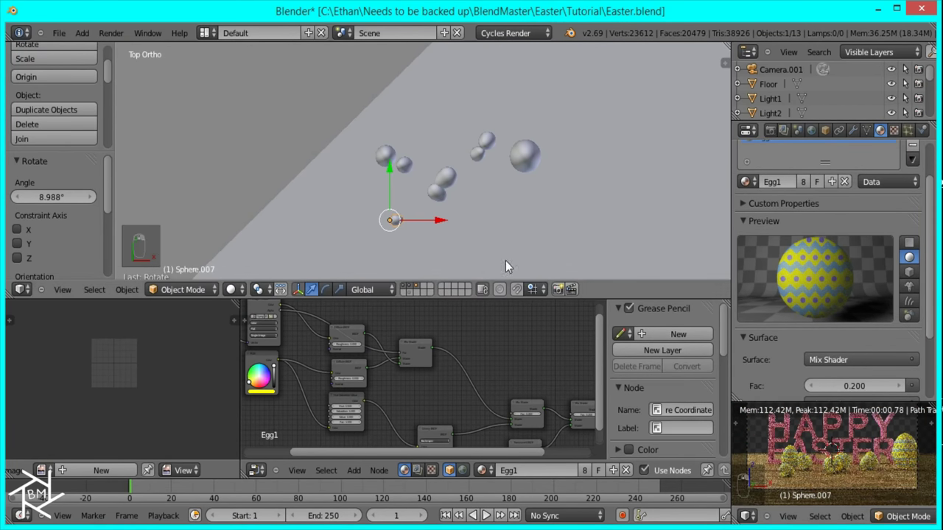
click(455, 268)
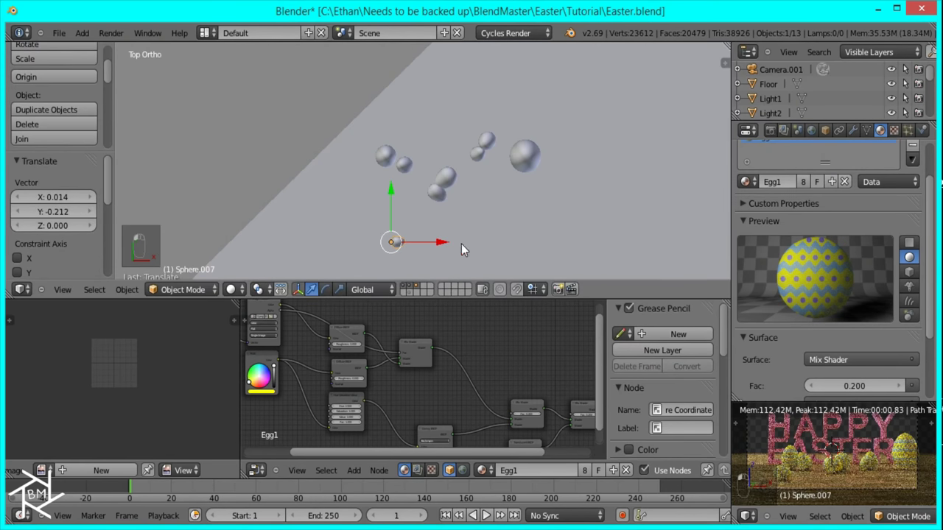
key(g)
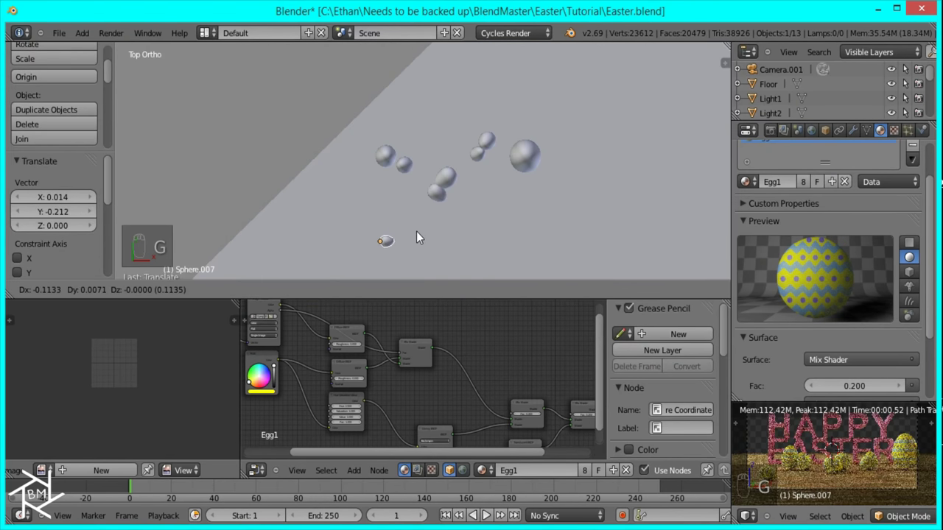
click(416, 231)
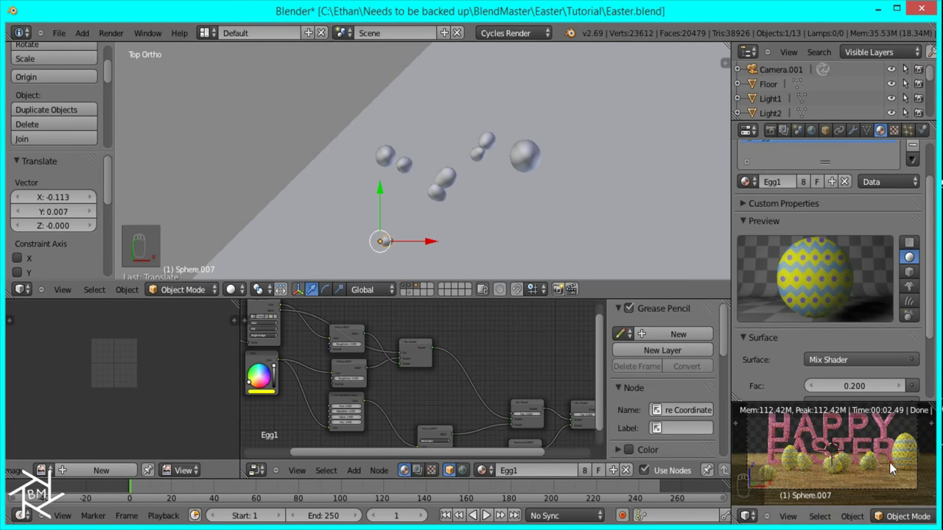
Step: Examine the egg arrangement in front of the text through the camera view and the rendered preview
scroll(885, 464, down, 1)
scroll(455, 244, up, 1)
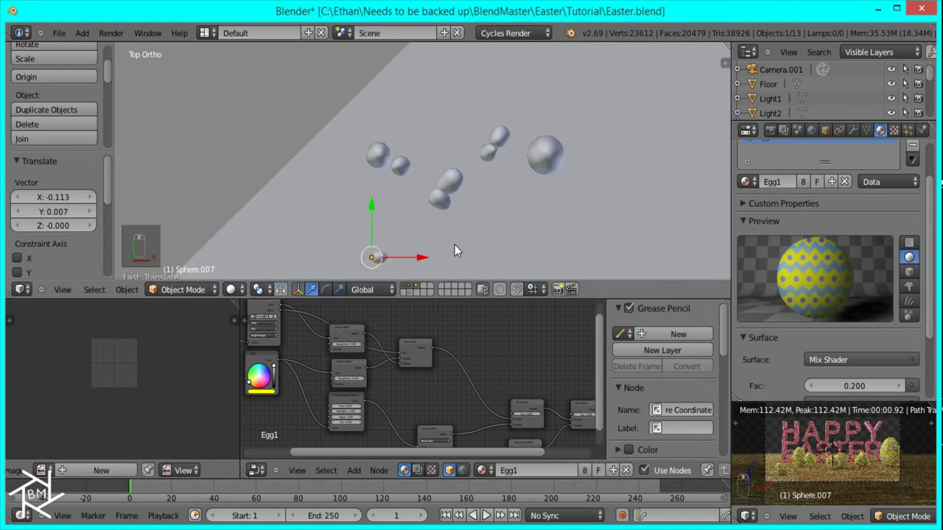
scroll(447, 244, up, 3)
scroll(487, 101, down, 2)
scroll(535, 172, up, 2)
scroll(538, 172, down, 3)
key(KP_0)
scroll(479, 192, down, 4)
scroll(472, 203, up, 3)
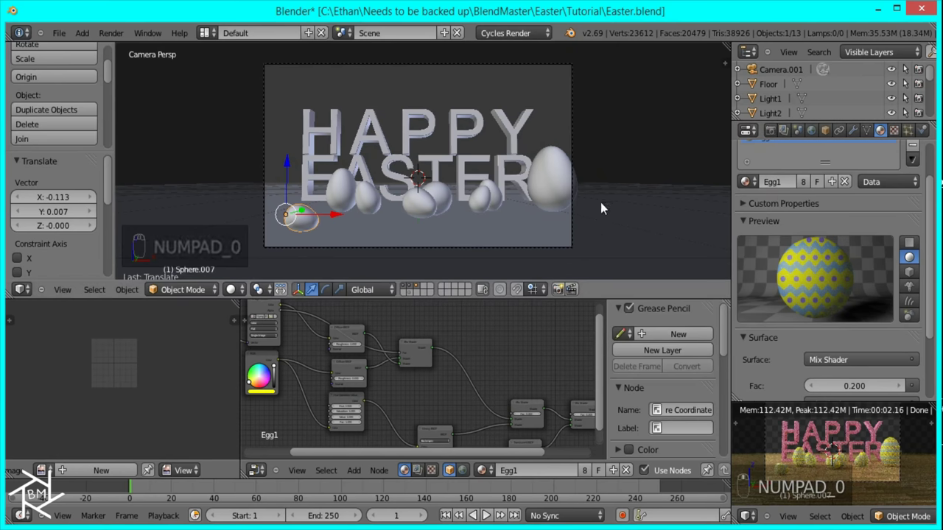
shift+middle_drag(467, 273, 513, 225)
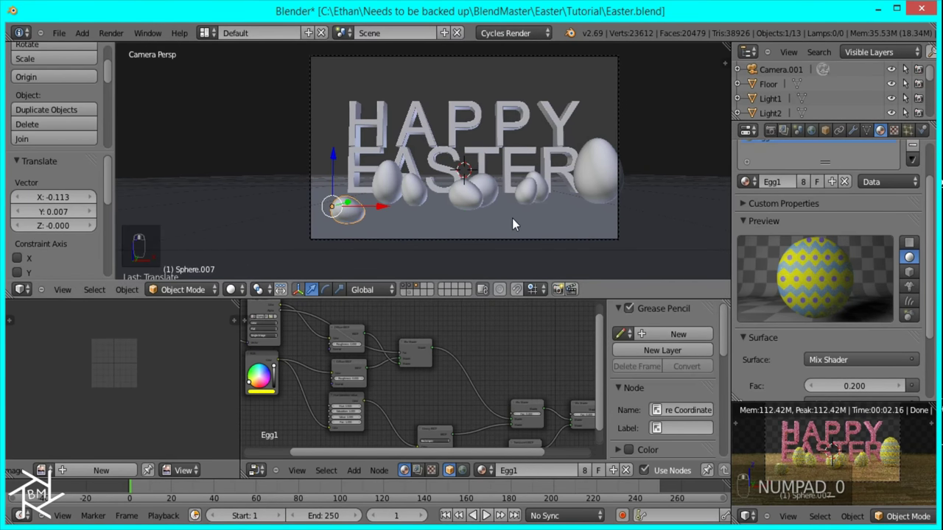
scroll(520, 213, up, 3)
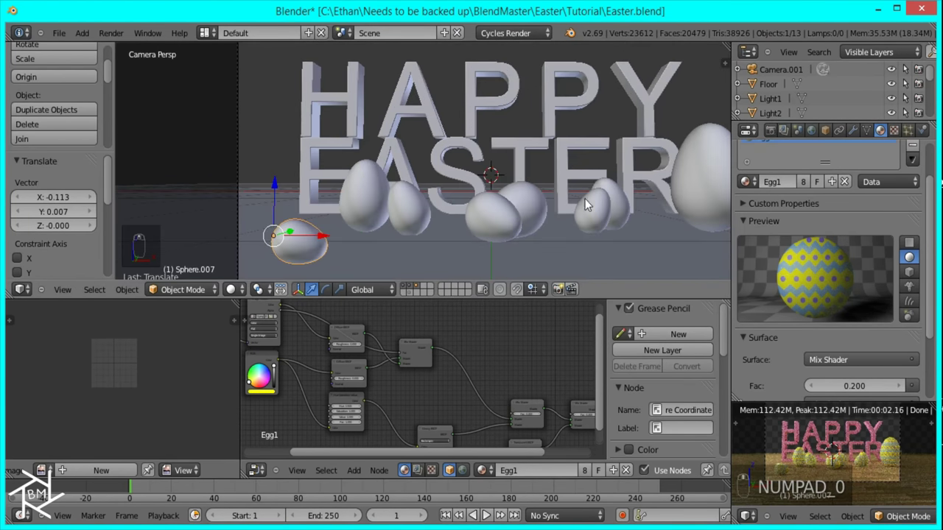
Step: Make the shared Egg1 material single-user on the duplicated eggs, including the large rightmost egg, so each has its own copy
right_click(397, 206)
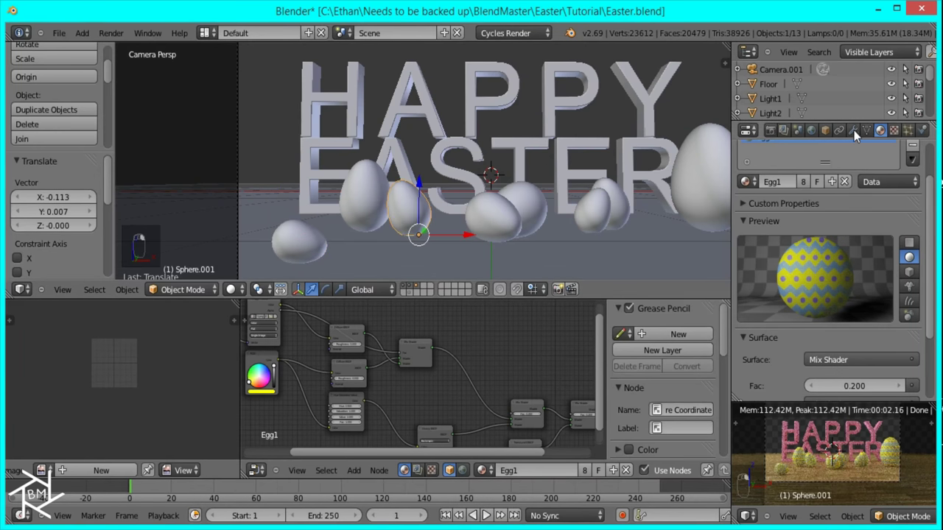
scroll(835, 241, up, 3)
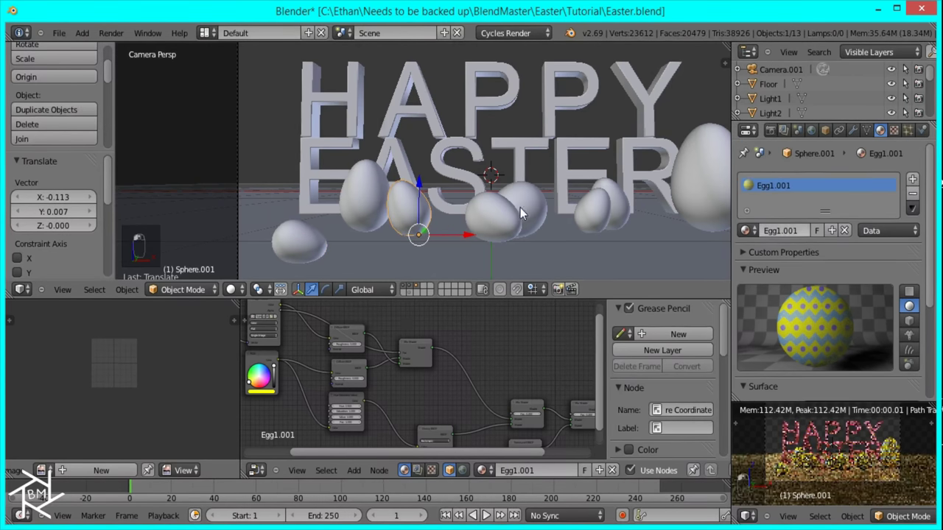
right_click(526, 230)
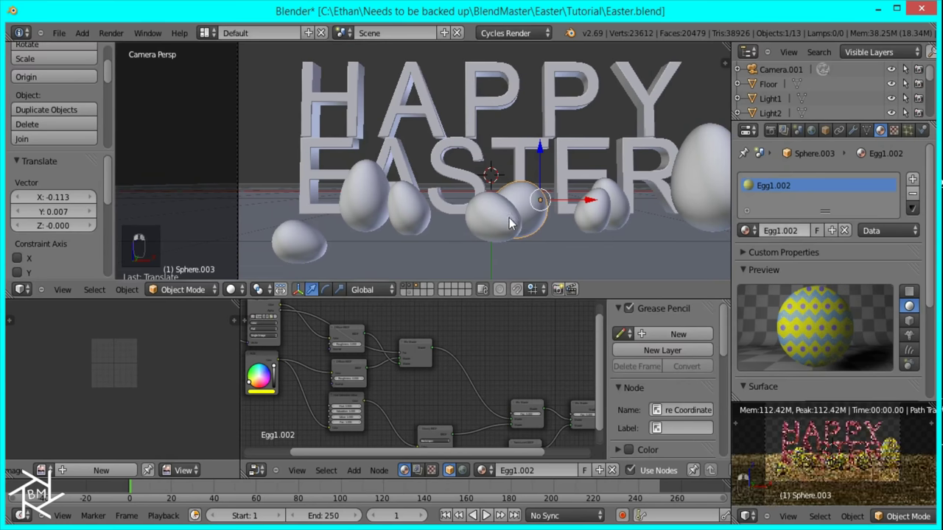
right_click(594, 207)
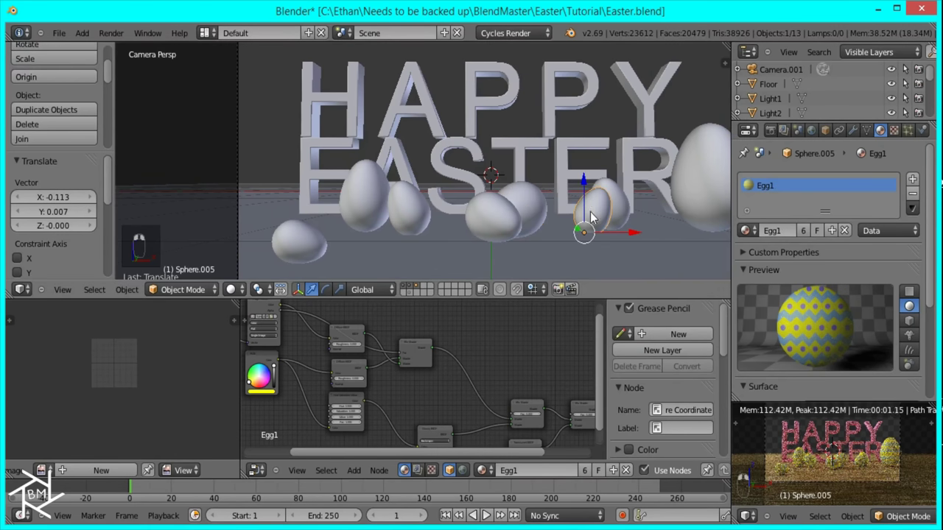
right_click(656, 213)
right_click(499, 212)
right_click(310, 246)
right_click(704, 177)
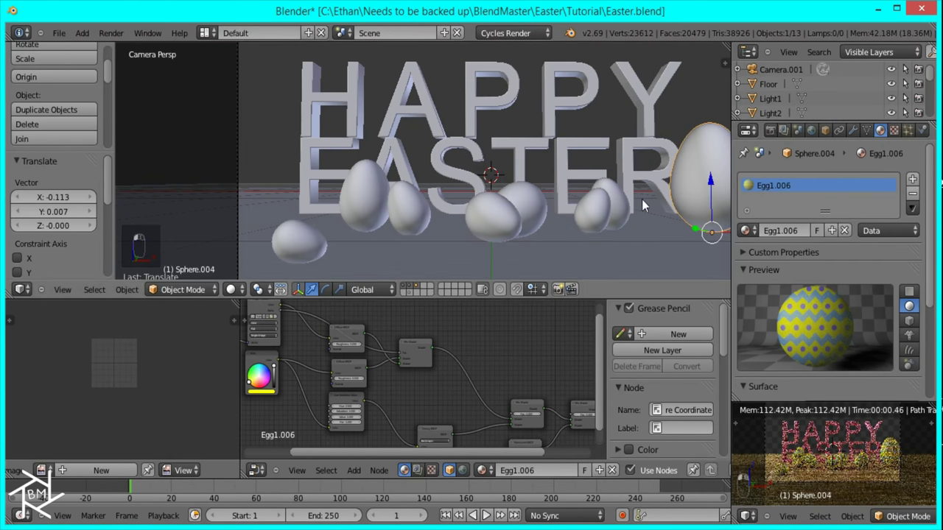
Step: Give the front centre egg its own single-user copy of the shared Egg1 material and check the other eggs' materials
right_click(403, 213)
right_click(363, 200)
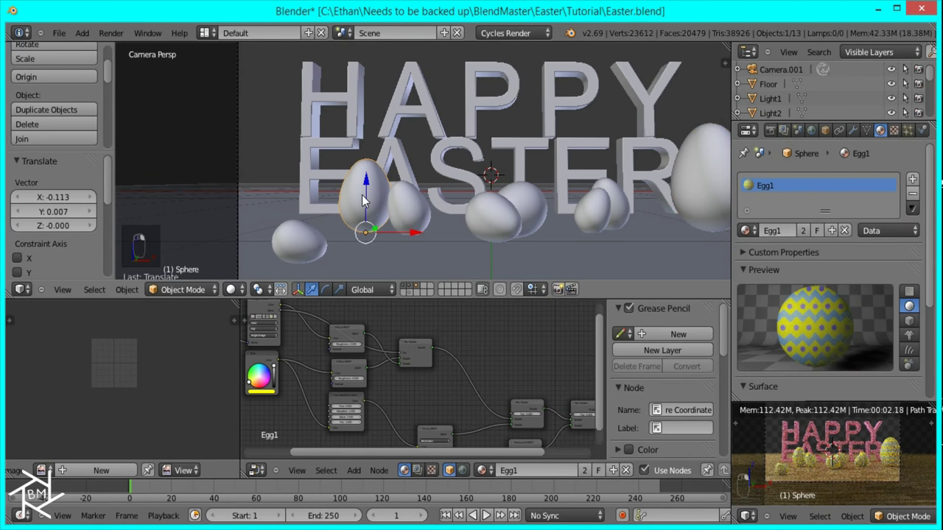
right_click(488, 214)
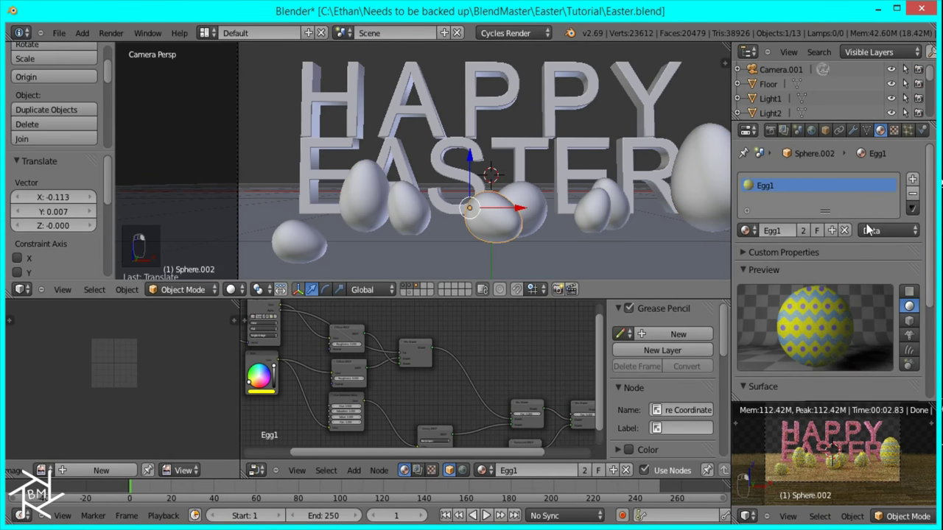
click(803, 230)
right_click(542, 210)
right_click(618, 214)
right_click(369, 204)
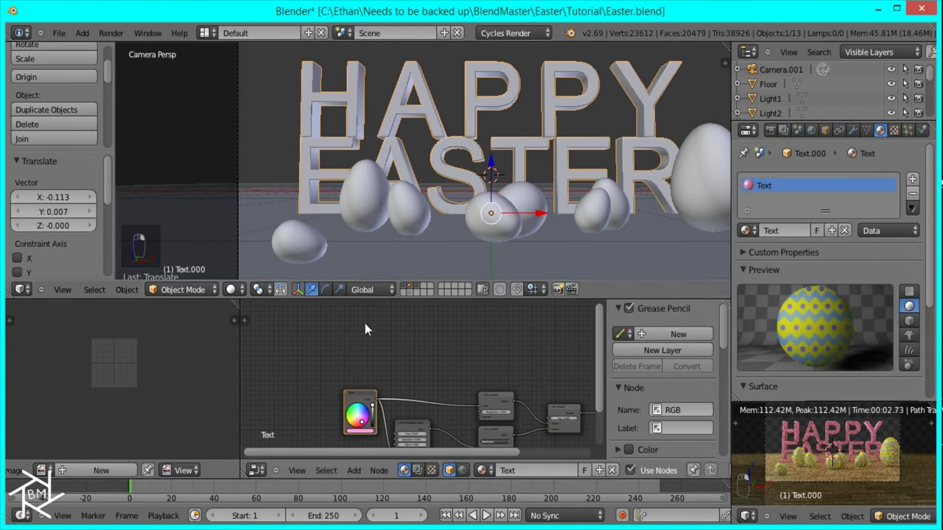
Step: Set the RGB node colour of the large far-right egg's Egg1.006 material to white
right_click(360, 214)
scroll(447, 369, up, 2)
middle_drag(447, 369, 451, 405)
click(451, 406)
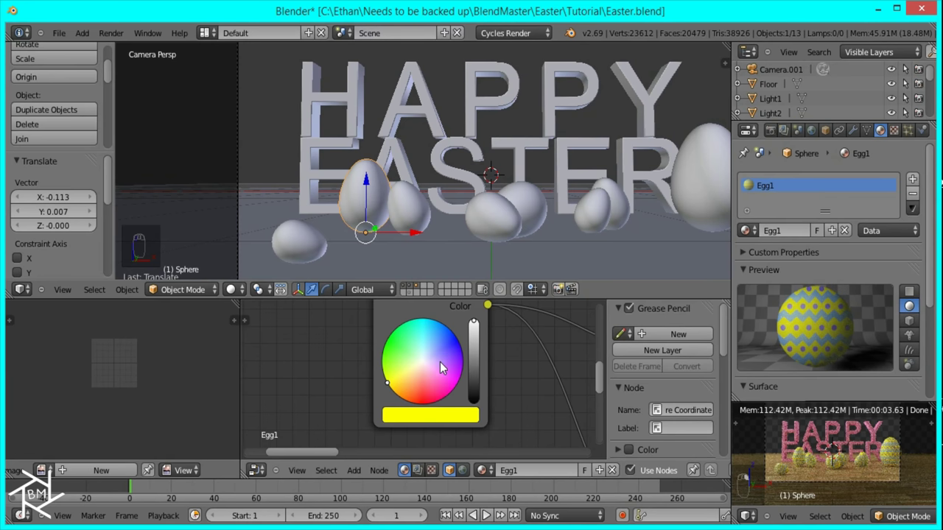
right_click(694, 175)
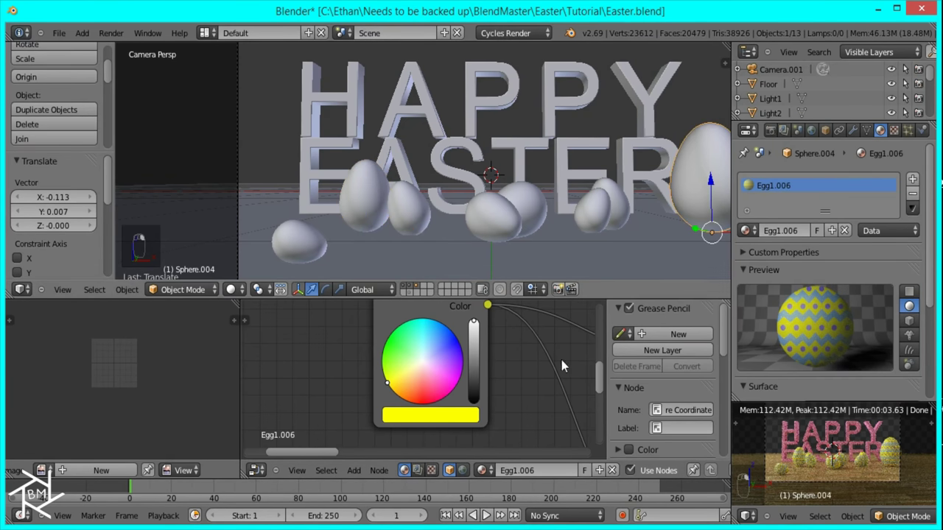
click(463, 412)
click(450, 311)
drag(466, 355, 383, 354)
Step: Set the RGB colour of the Egg1.001 egg to bright cyan-blue and the leftmost lying egg to magenta
right_click(414, 200)
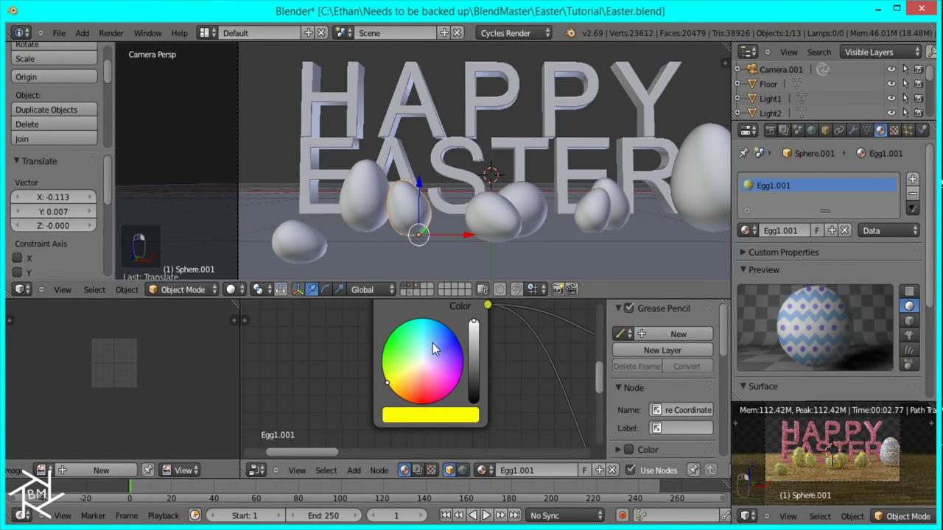
drag(433, 344, 439, 304)
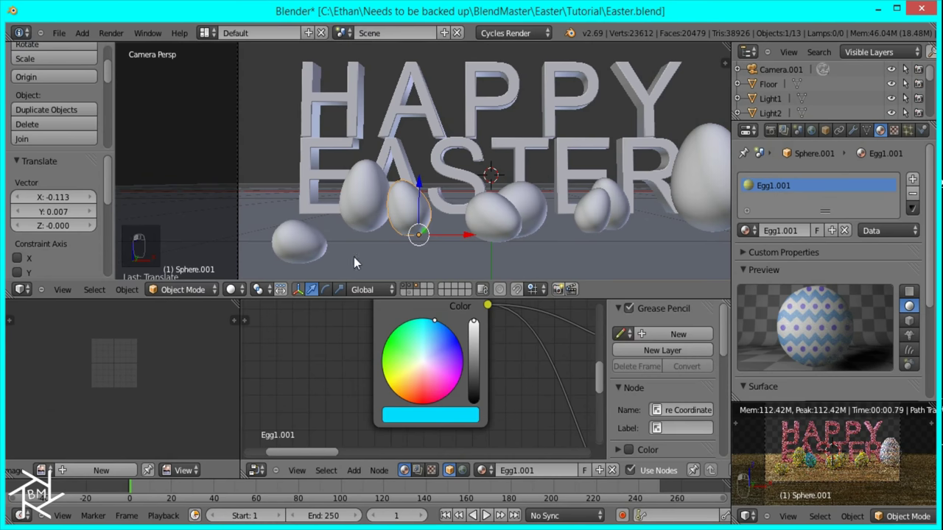
right_click(308, 244)
drag(445, 377, 457, 387)
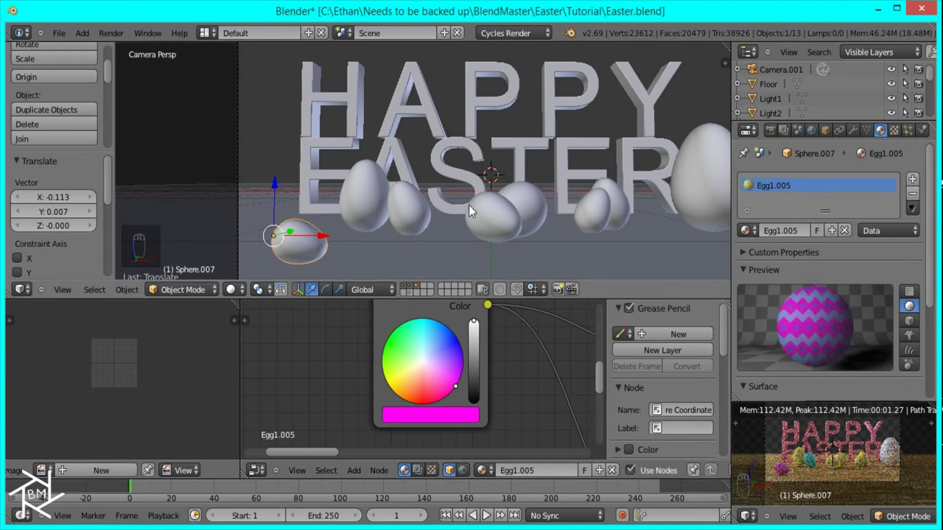
Step: Set the RGB colour of the front centre egg to bright green and the egg behind it to vivid purple
right_click(489, 218)
click(385, 342)
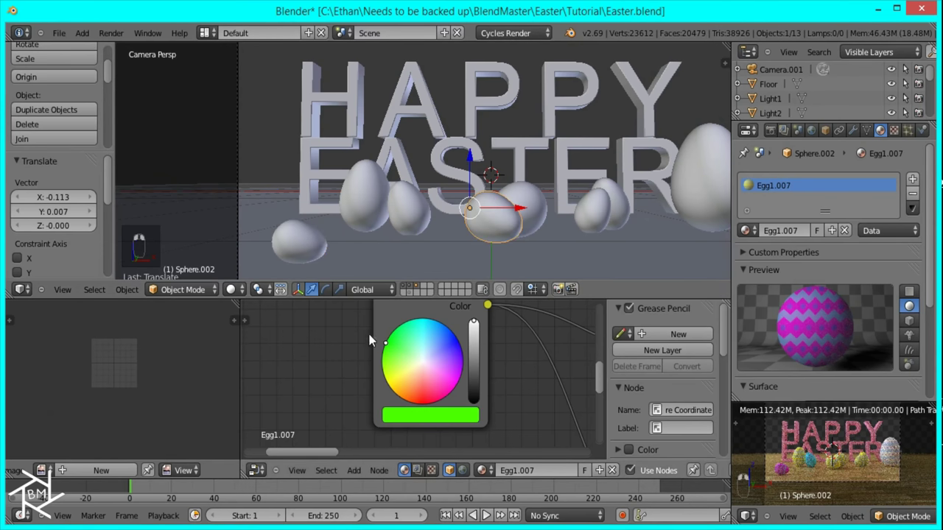
right_click(525, 212)
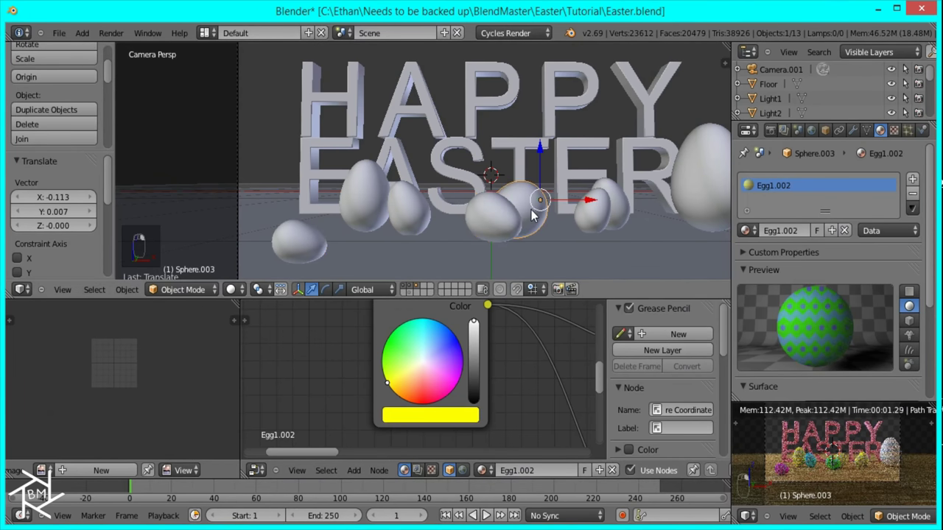
drag(458, 362, 477, 359)
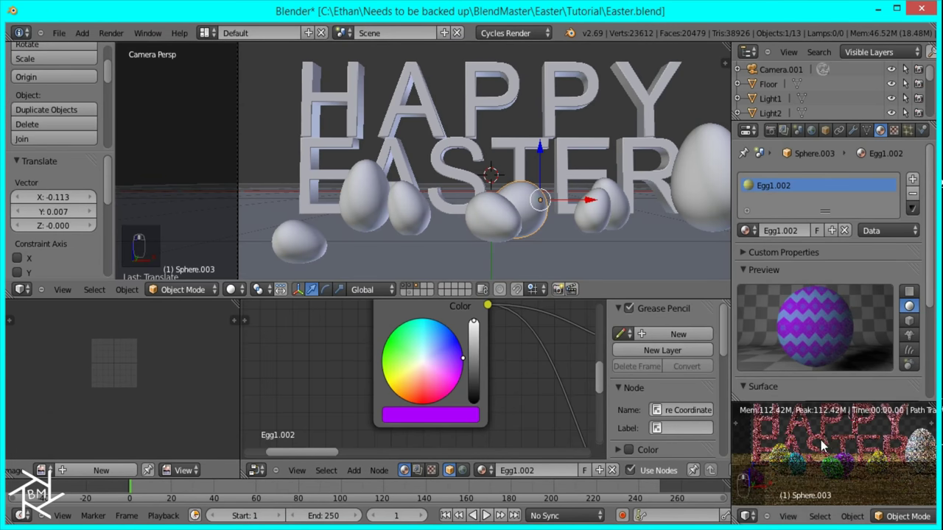
Step: Soften the RGB colour of the leftmost lying egg's Egg1.005 material to a light pastel pink
scroll(794, 455, up, 2)
scroll(783, 459, up, 3)
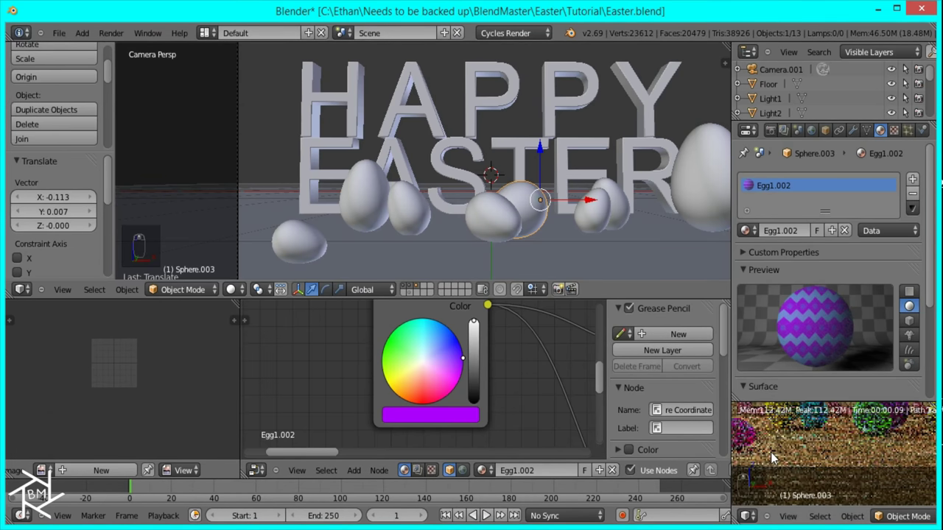
right_click(846, 463)
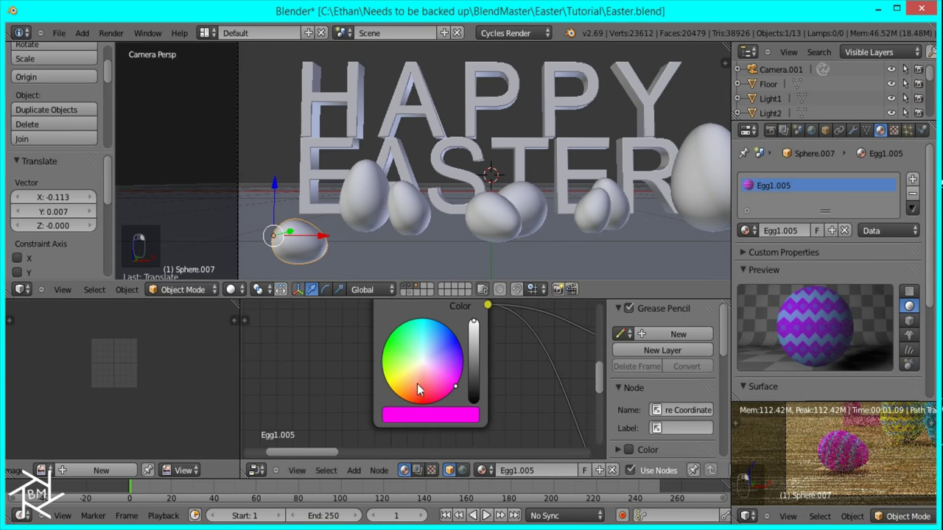
click(443, 383)
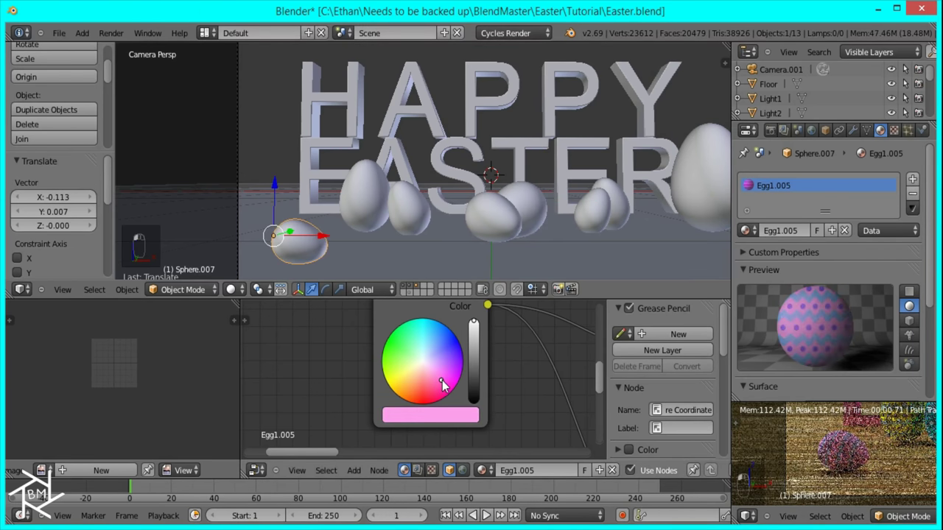
click(443, 384)
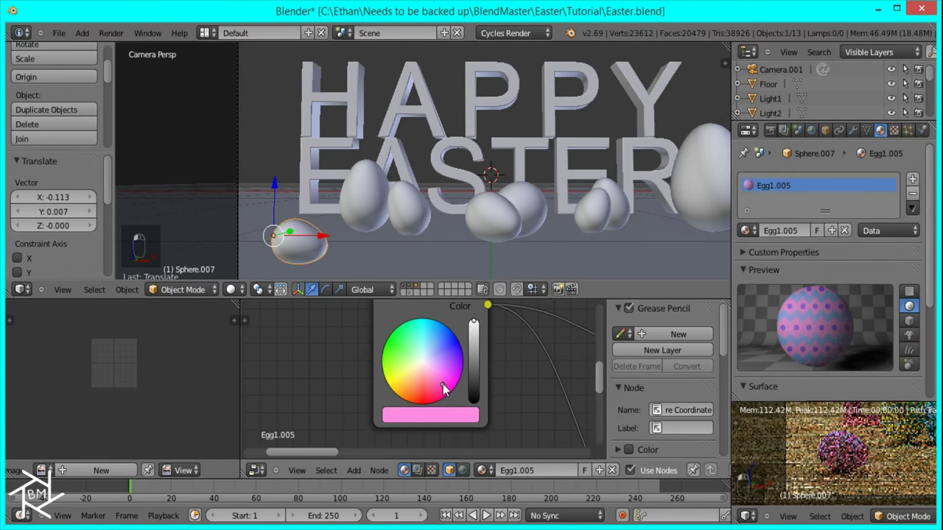
Step: Change the RGB colour of the Egg1.001 egg to a pale mint, trying light blue and turquoise first
right_click(762, 453)
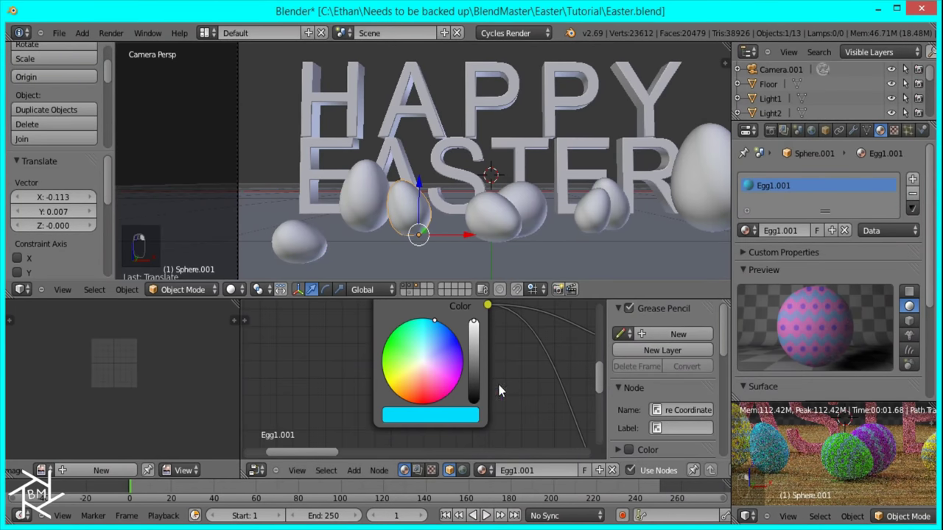
click(425, 343)
click(430, 333)
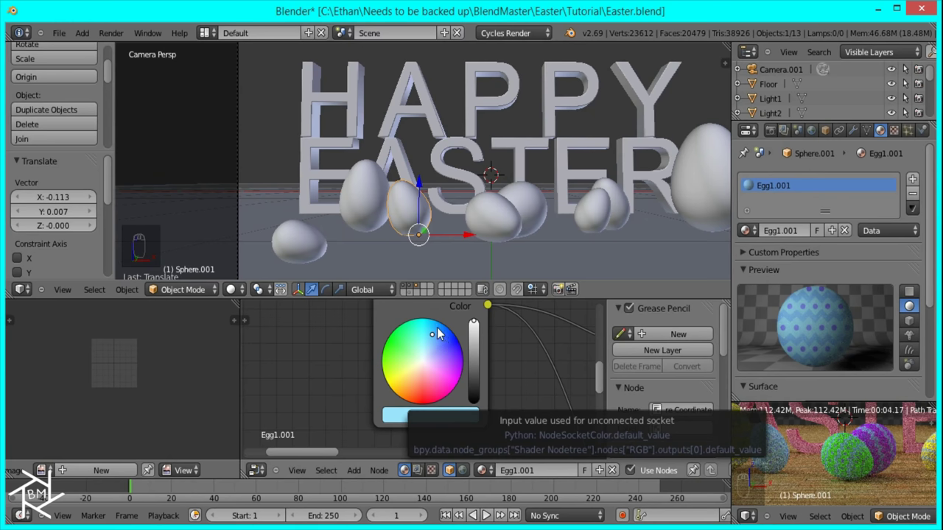
click(418, 322)
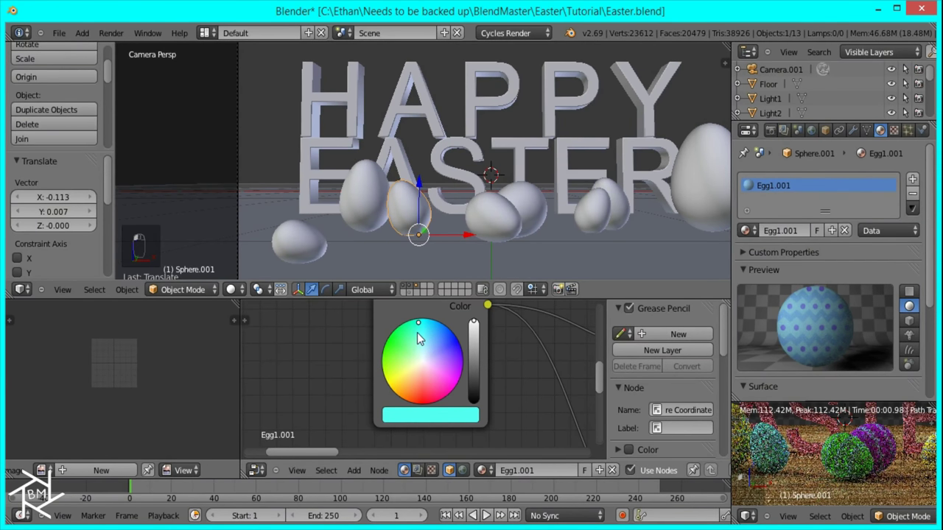
click(415, 335)
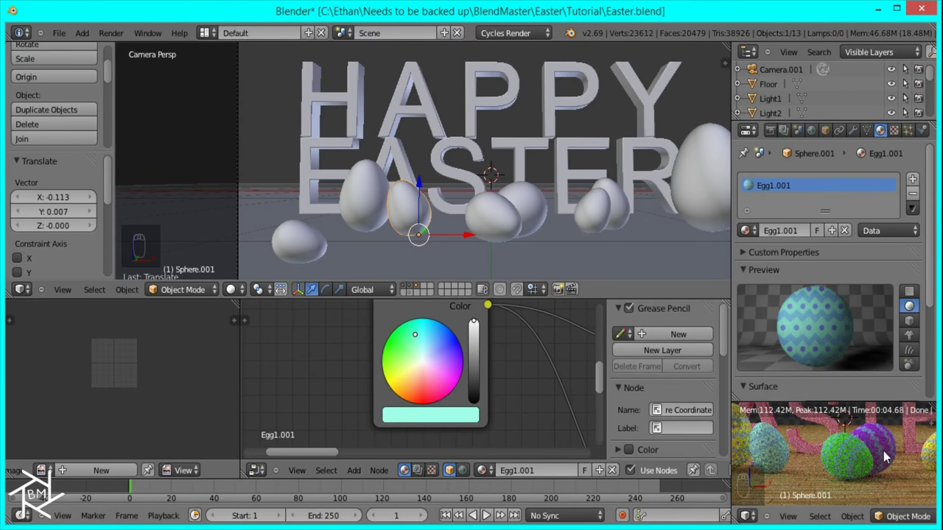
Step: Soften the rear centre egg's RGB colour to pastel lavender and the front centre egg's to light green
right_click(886, 457)
click(450, 360)
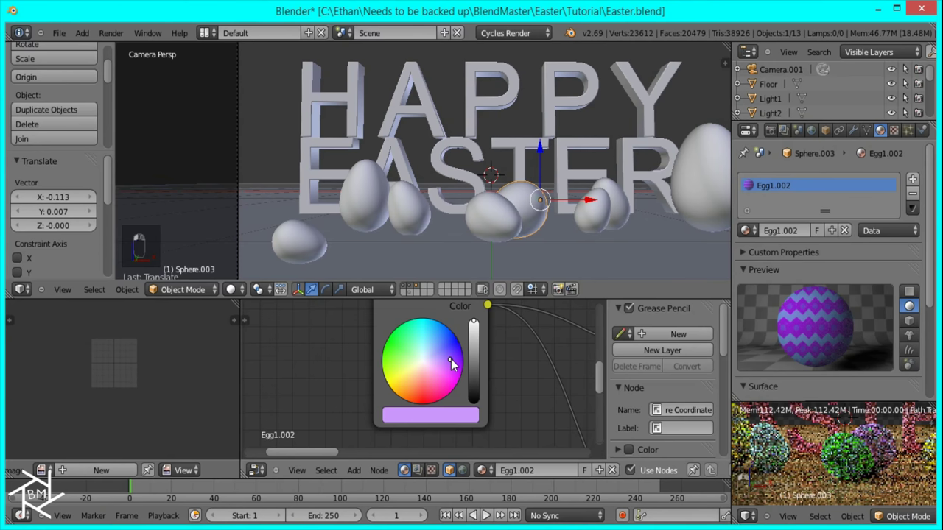
right_click(852, 459)
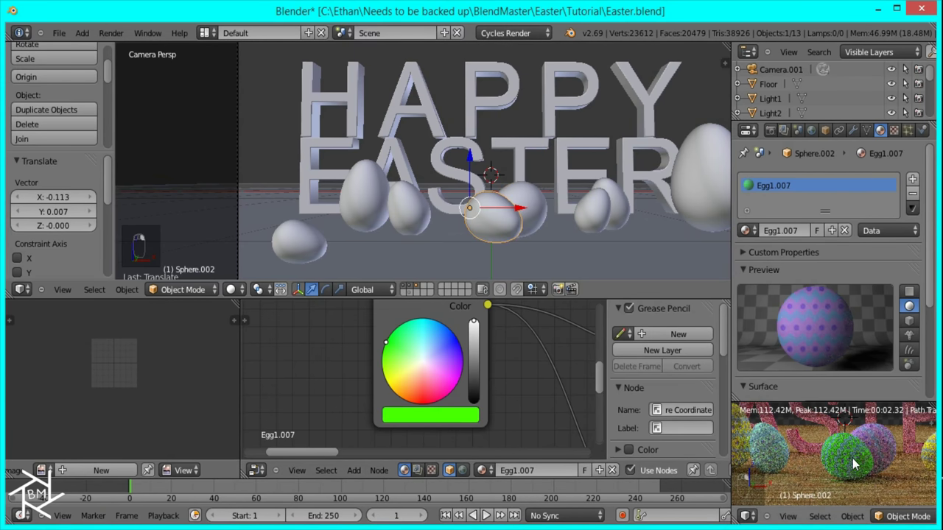
click(398, 348)
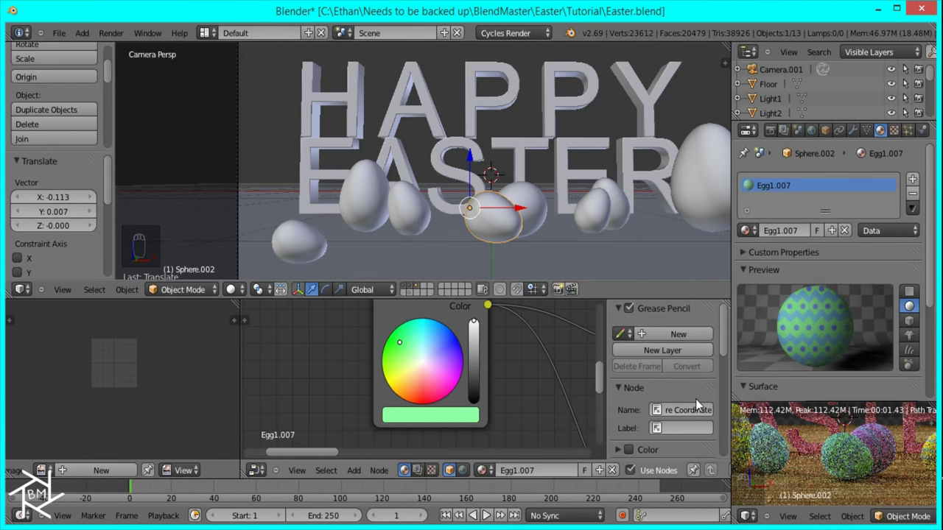
Step: In the pair of eggs right of centre, set the front egg's RGB colour to red and the rear one's to orange
middle_drag(777, 465, 825, 465)
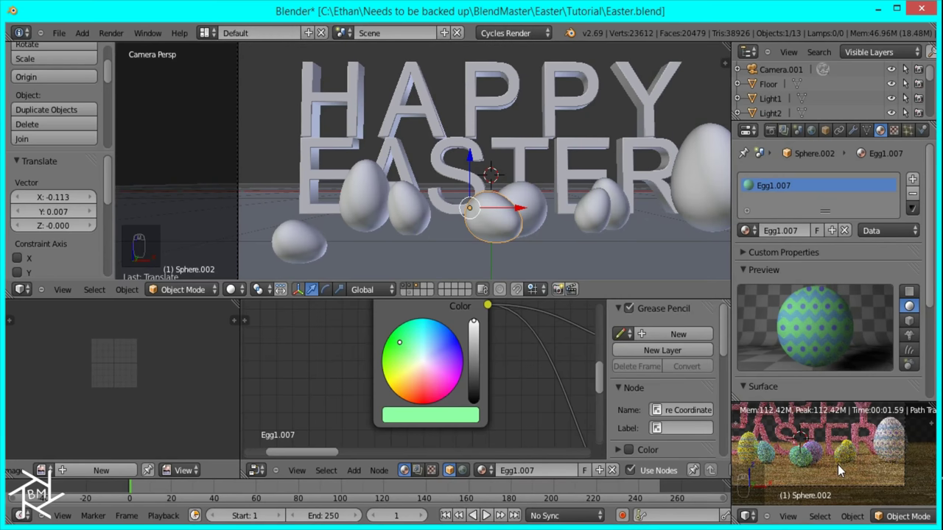
scroll(850, 464, up, 2)
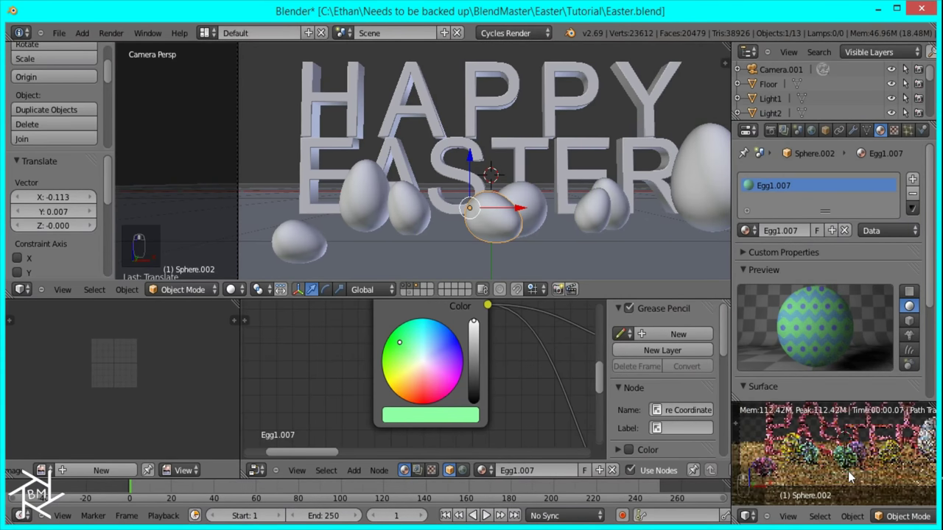
scroll(837, 475, up, 3)
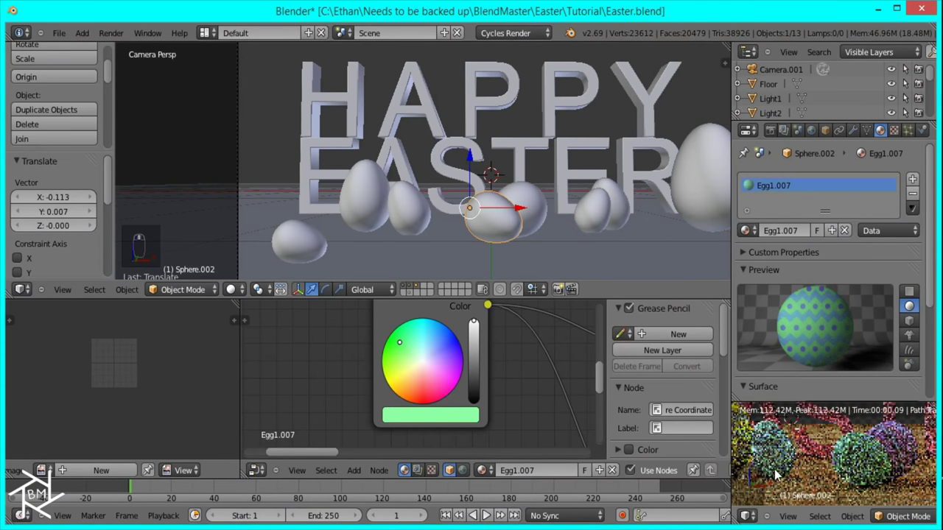
scroll(796, 468, down, 3)
right_click(848, 456)
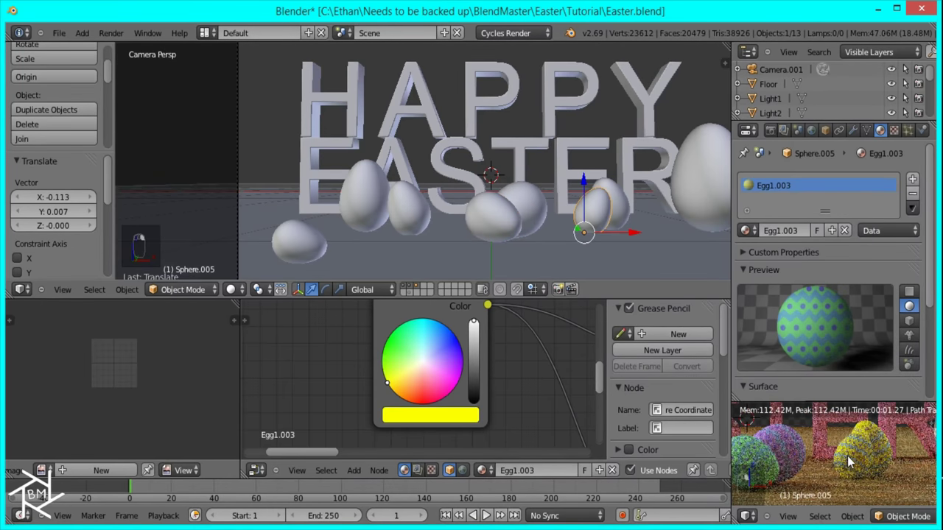
click(422, 403)
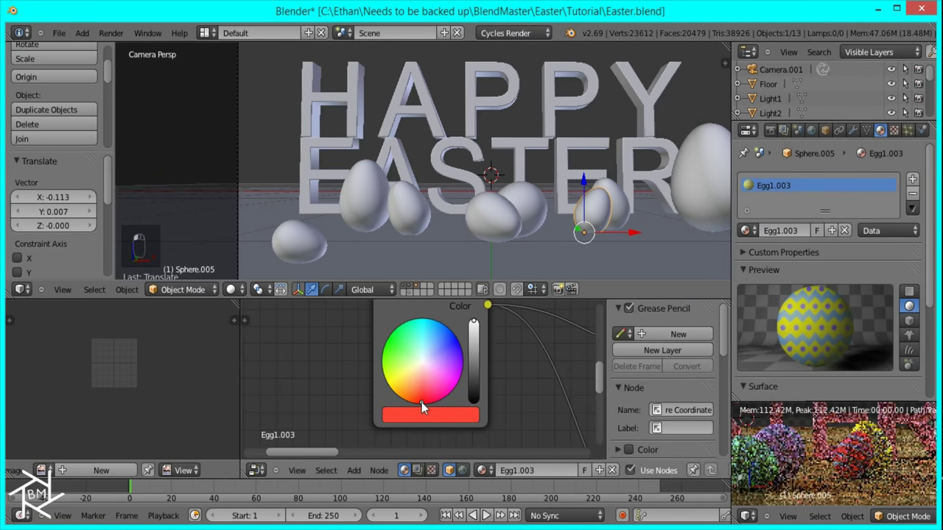
right_click(880, 442)
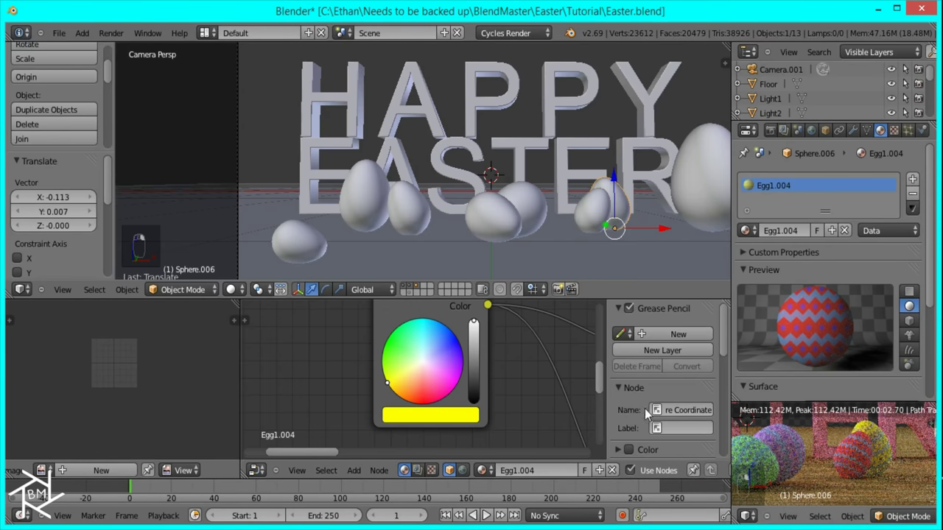
click(408, 402)
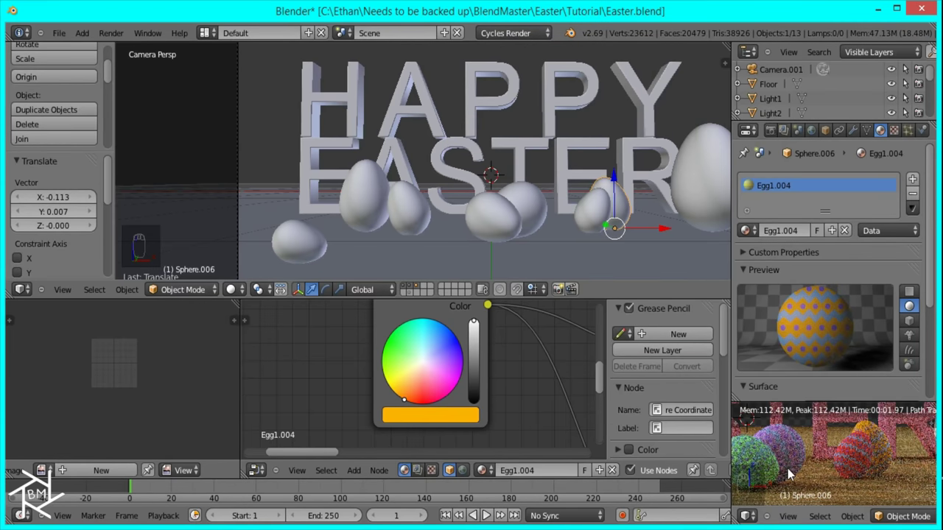
Step: Select the Egg1.001 egg and try blue, dark blue and turquoise for its RGB colour
middle_drag(895, 462, 789, 460)
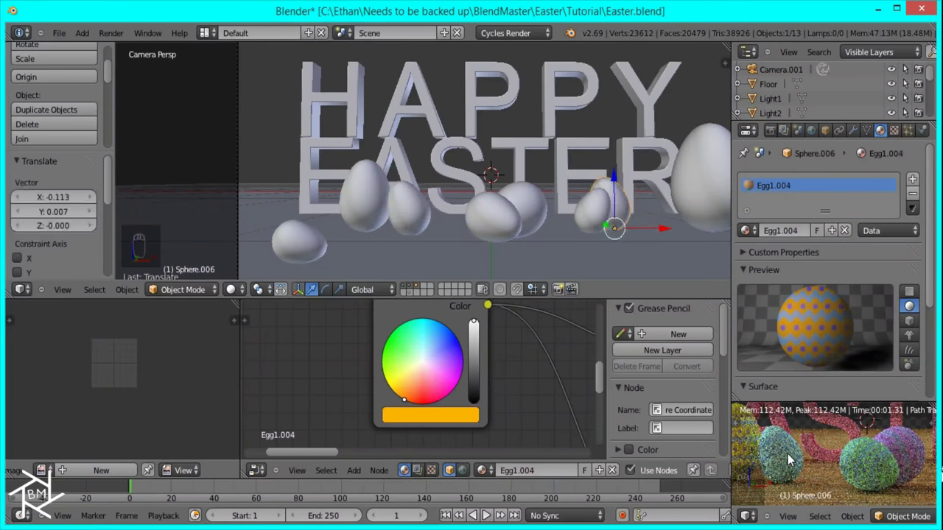
right_click(789, 461)
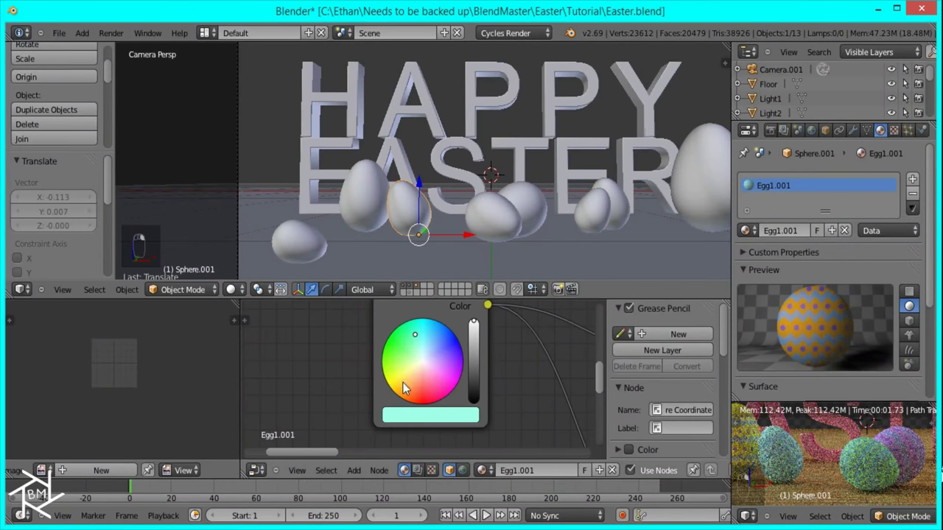
click(451, 342)
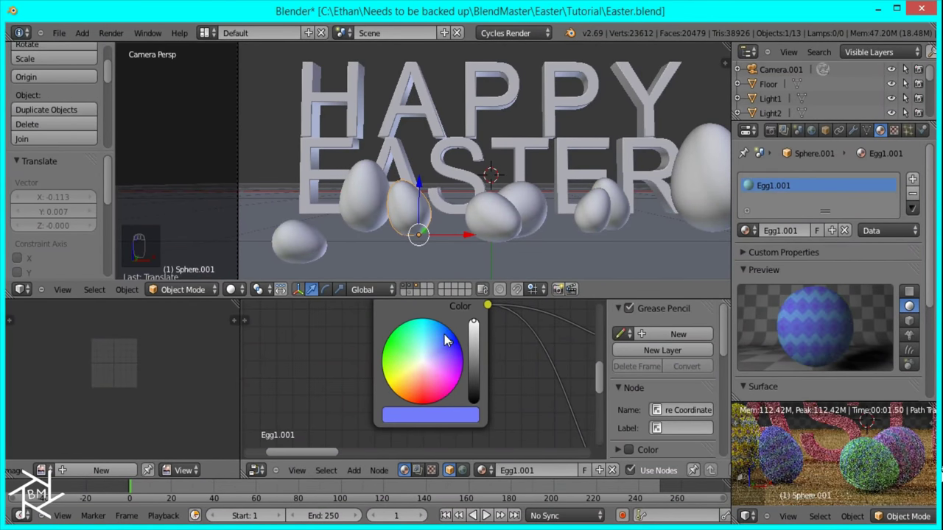
click(445, 335)
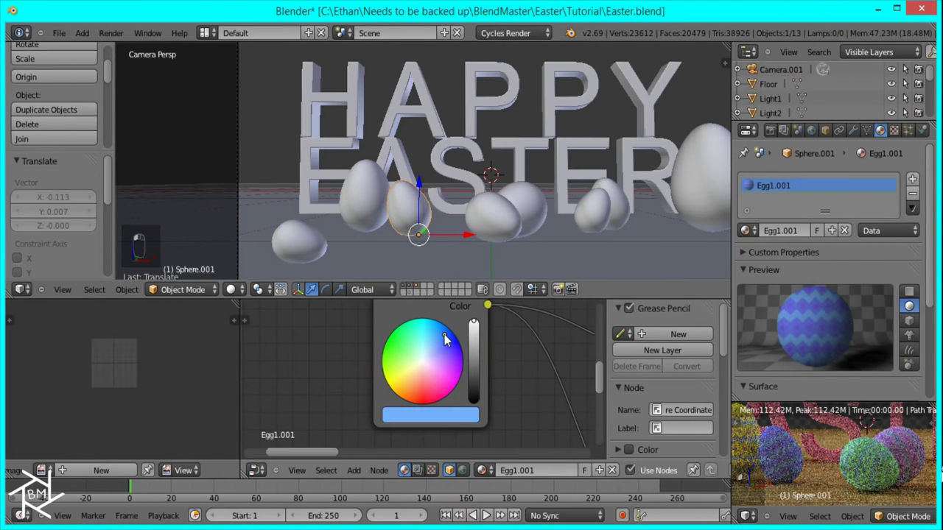
click(474, 362)
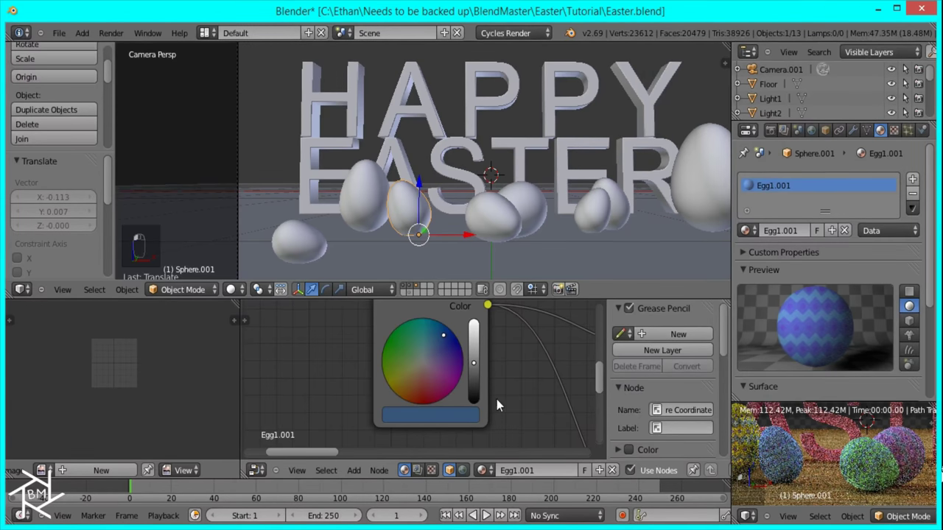
click(426, 329)
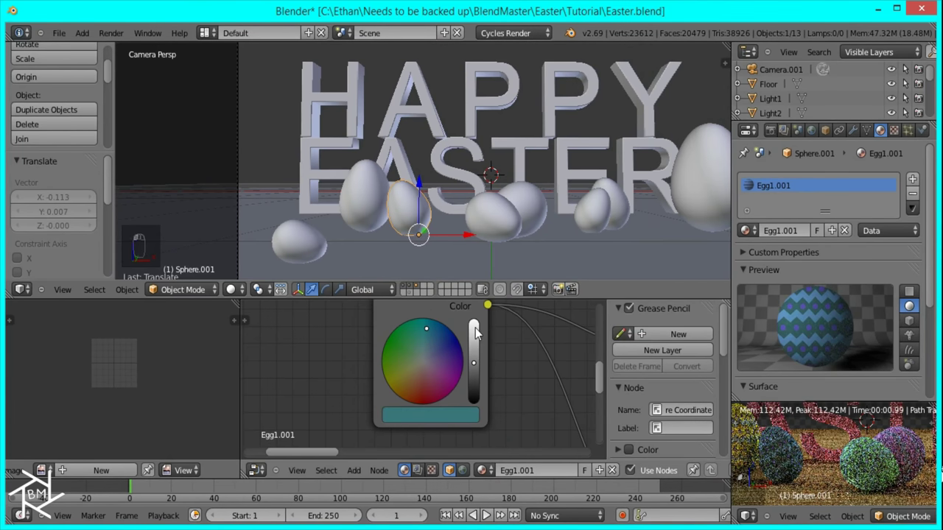
click(474, 327)
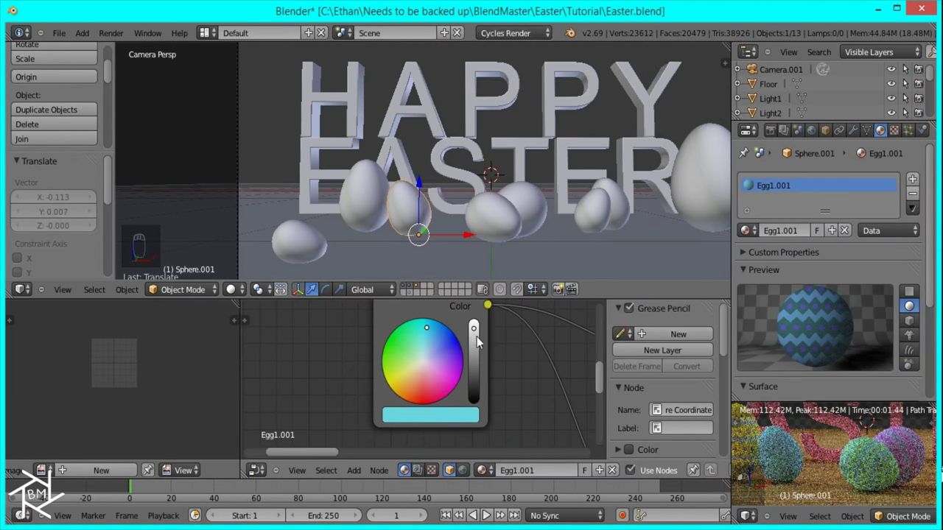
Step: Set the Egg1.001 egg's RGB colour to light blue with R 0.2, G 0.5 and B 1.0
click(437, 413)
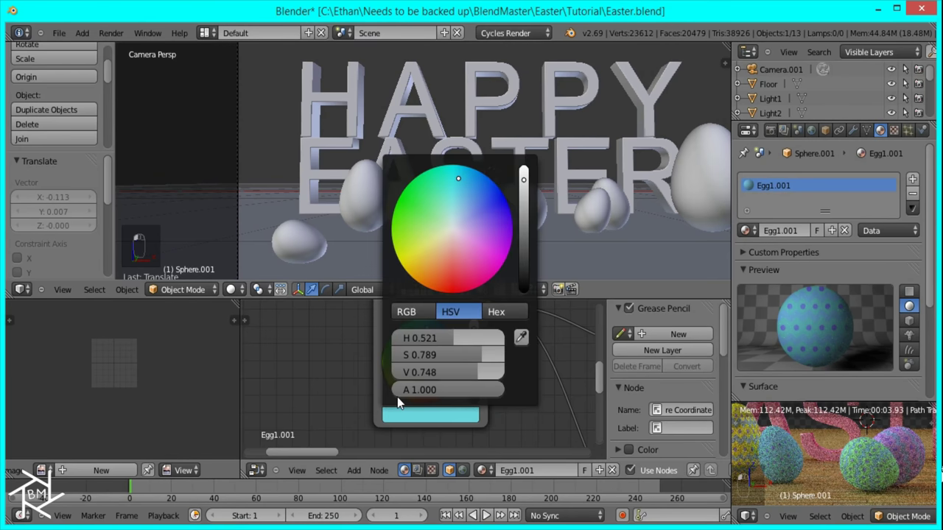
drag(476, 372, 513, 378)
click(406, 313)
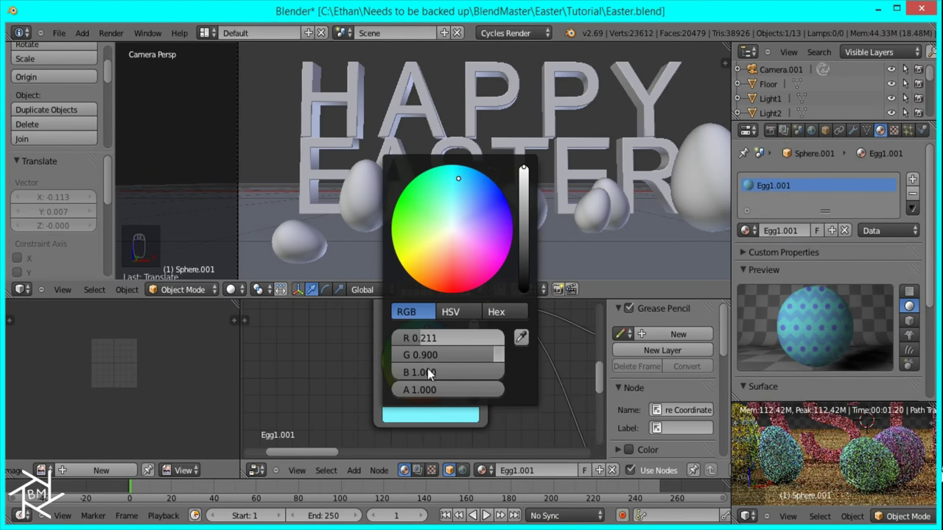
click(424, 336)
text(0)
click(421, 356)
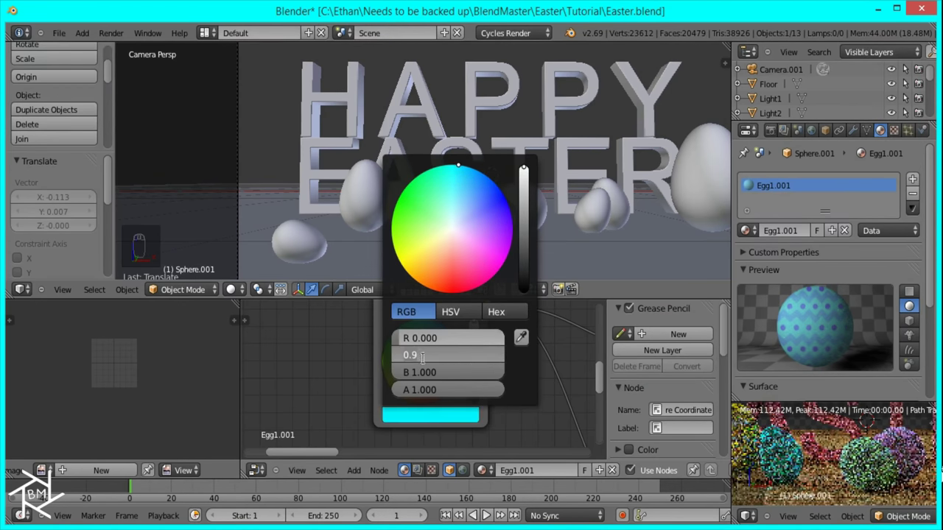
text(0.5)
key(Return)
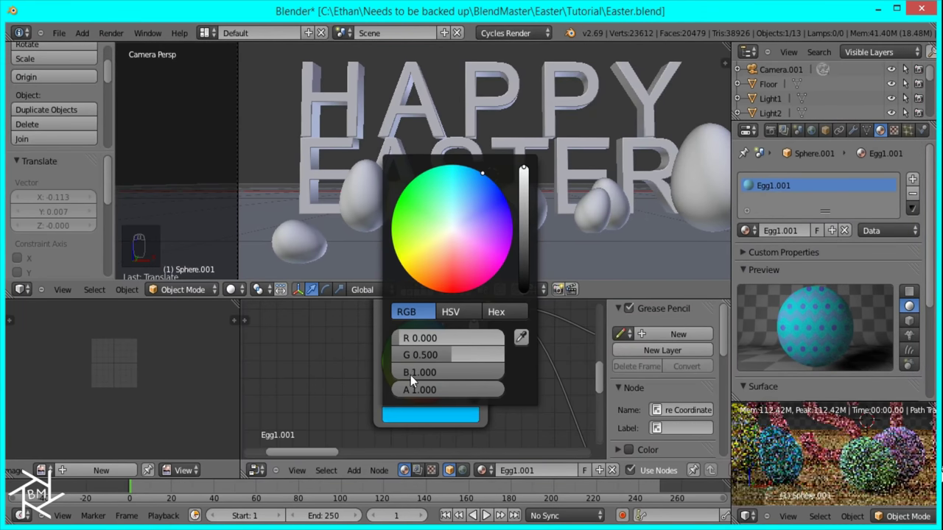
click(434, 337)
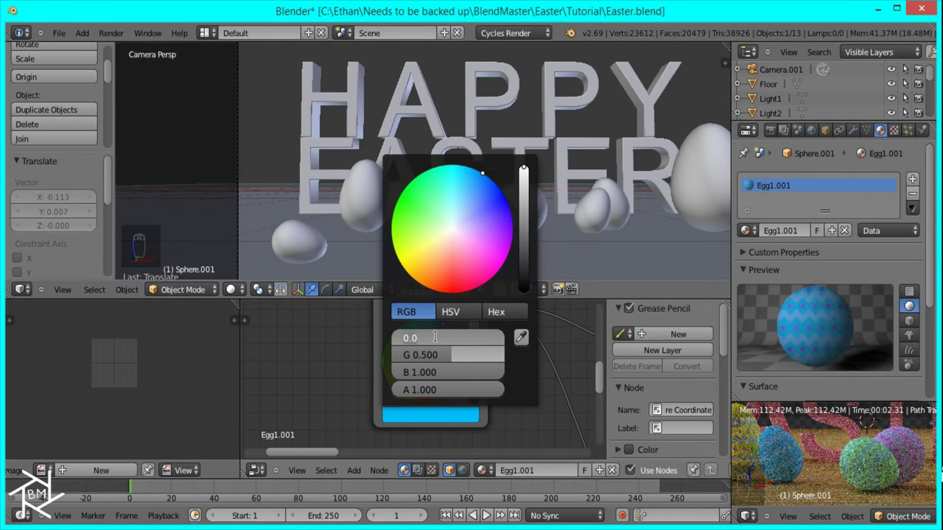
text(0.2)
key(Return)
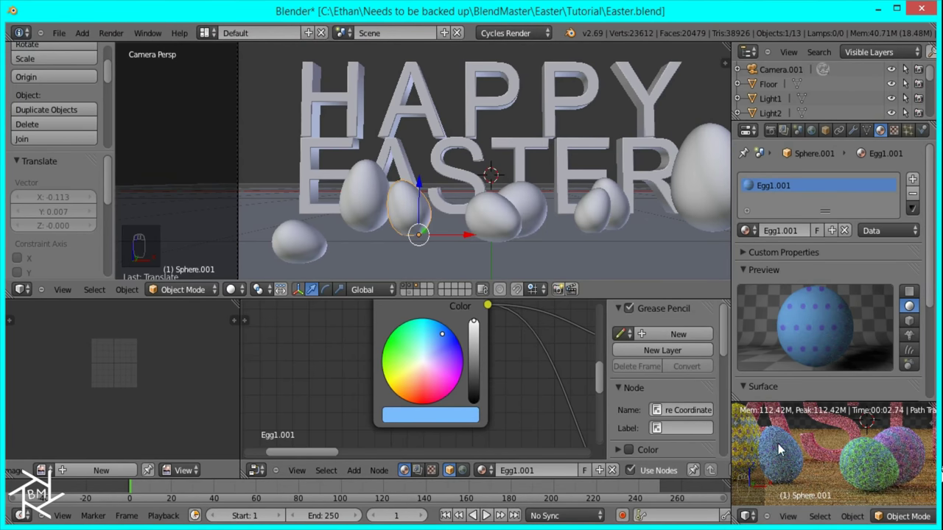
key(KP_0)
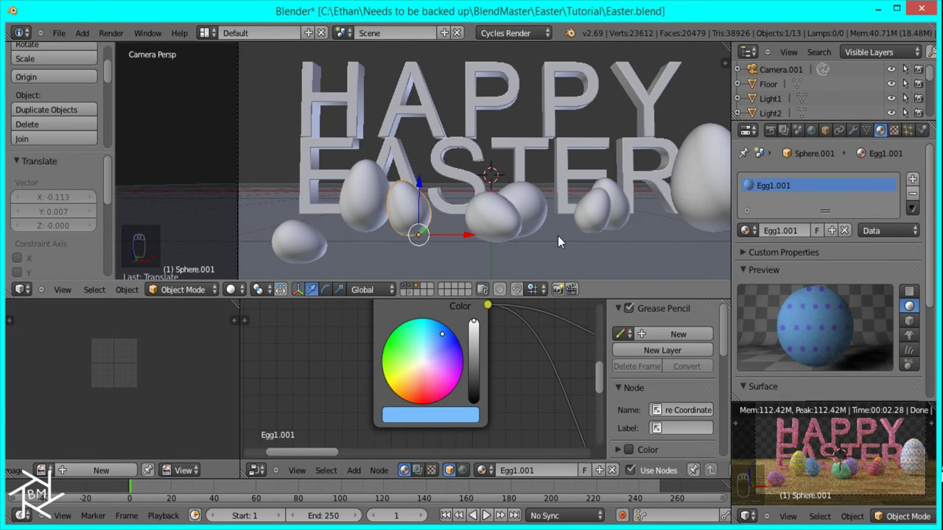
Step: Create a new empty scene and name it Background
scroll(535, 217, down, 3)
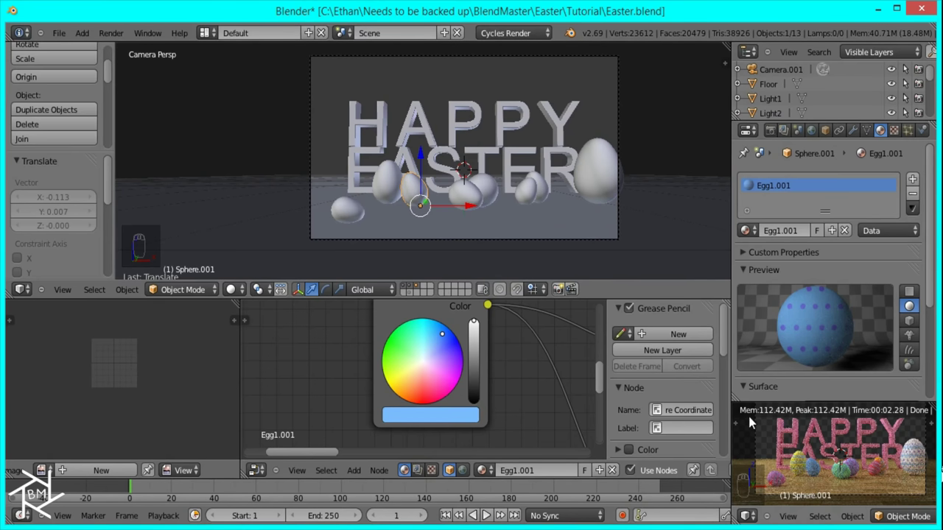
key(z)
key(z)
key(z)
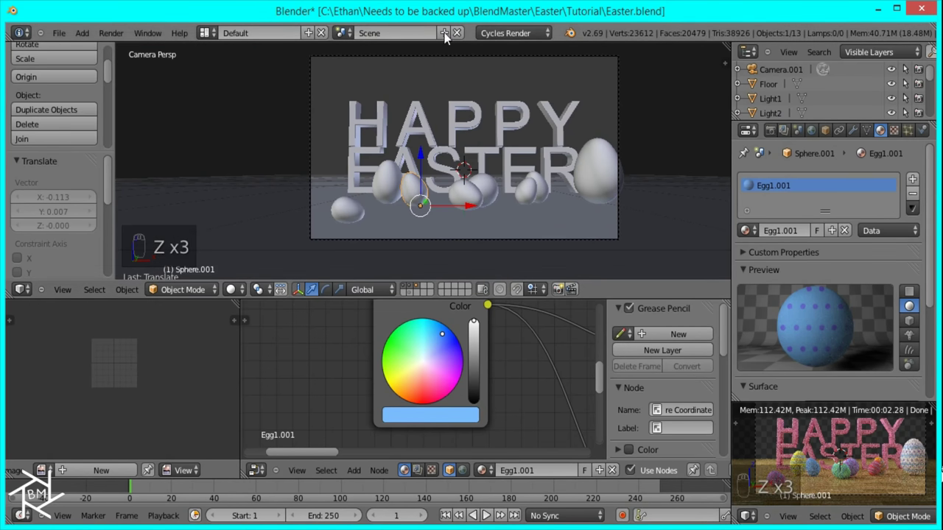
click(444, 34)
click(432, 55)
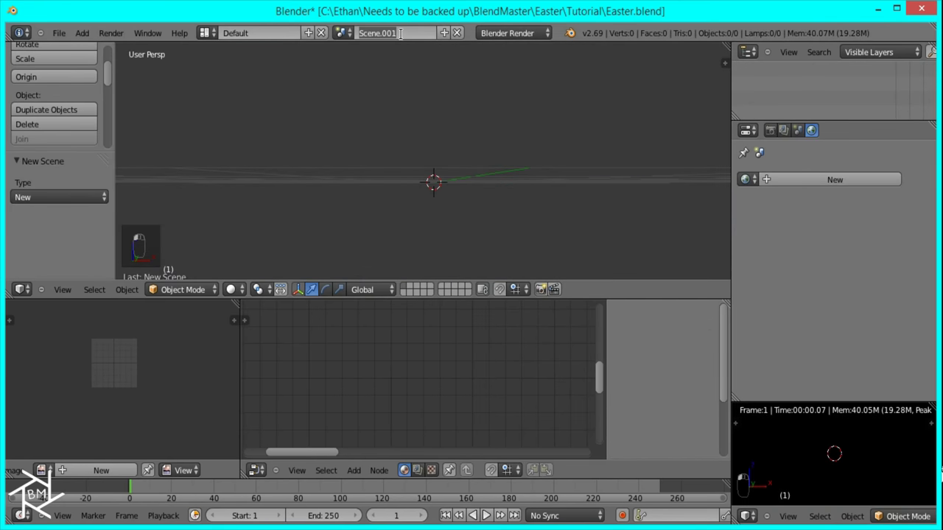
double_click(400, 33)
text(Background)
key(Return)
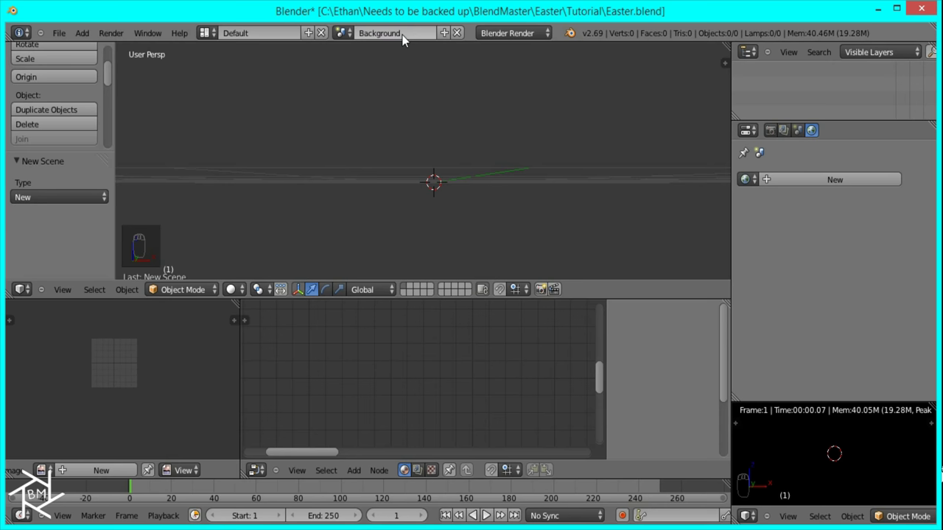
Step: Add a camera to the Background scene and align it to the top orthographic view
key(KP_7)
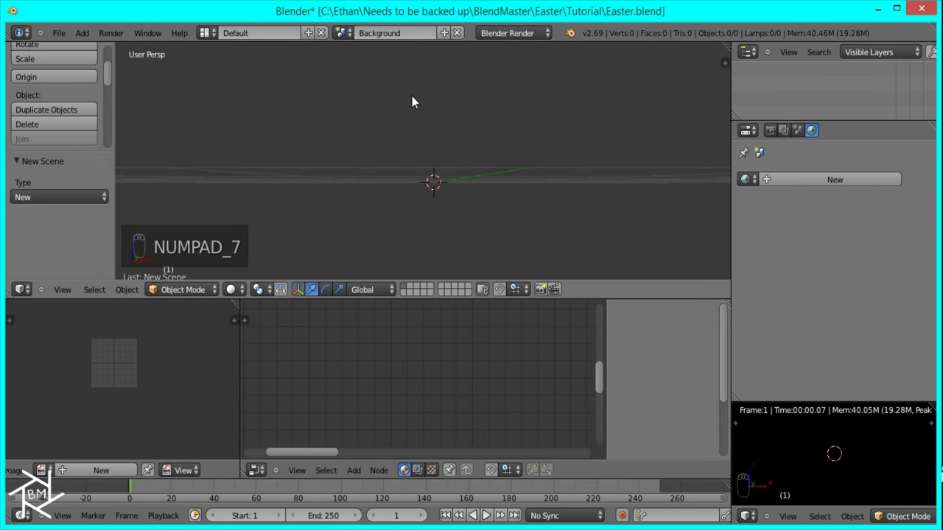
key(KP_7)
key(KP_5)
key(z)
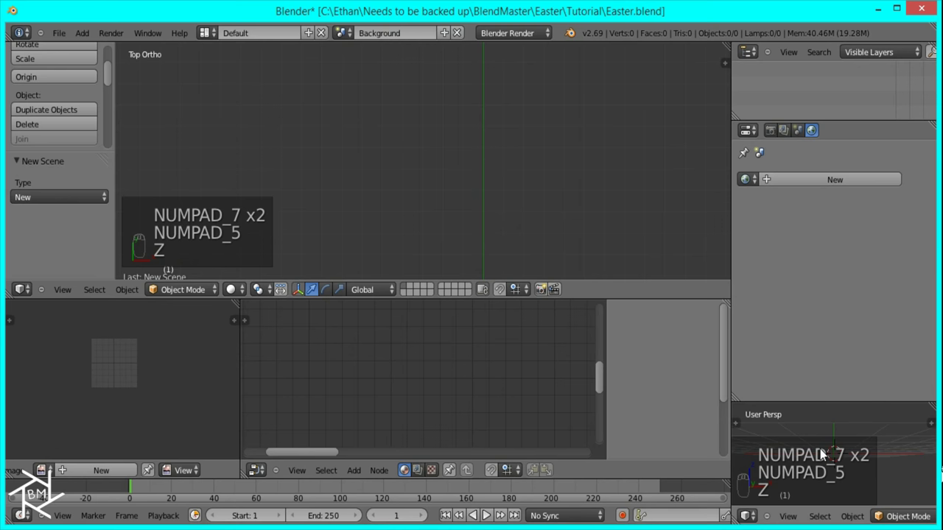
scroll(475, 188, down, 4)
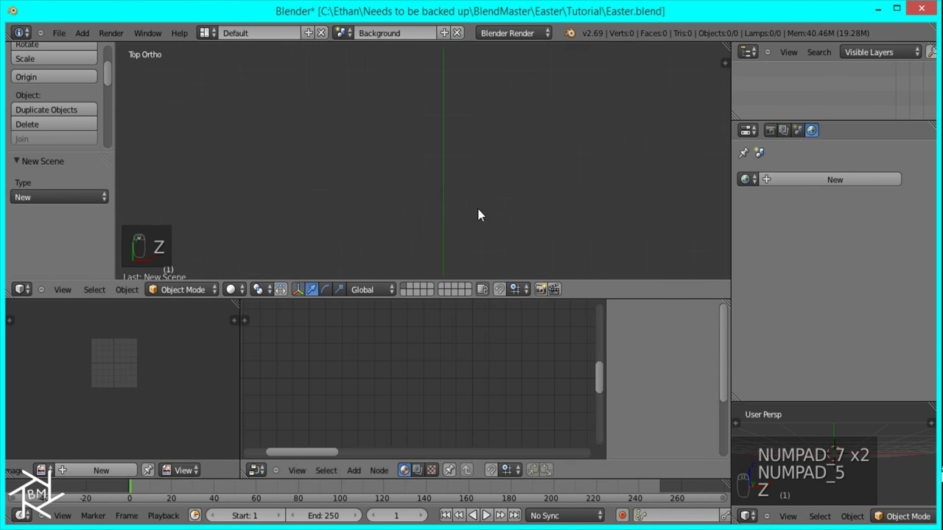
shift+scroll(463, 236, up, 2)
key(shift+a)
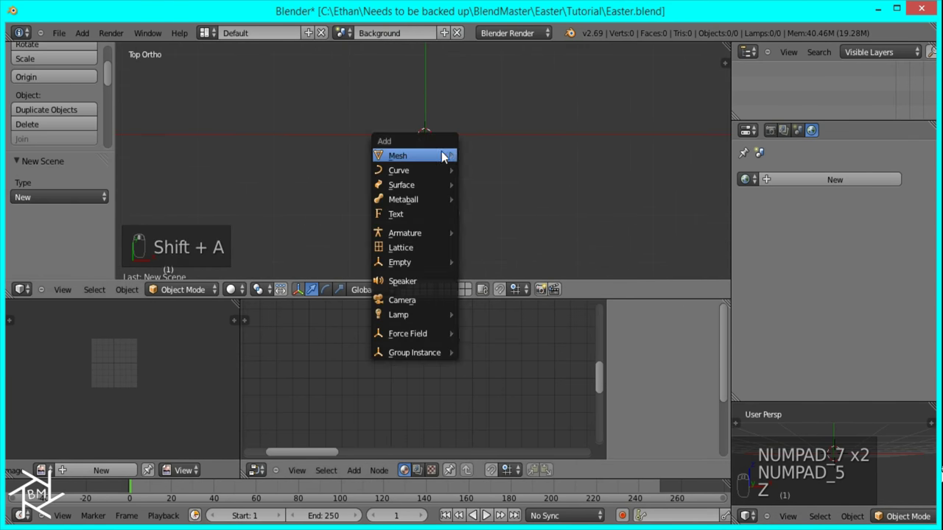
key(shift+a)
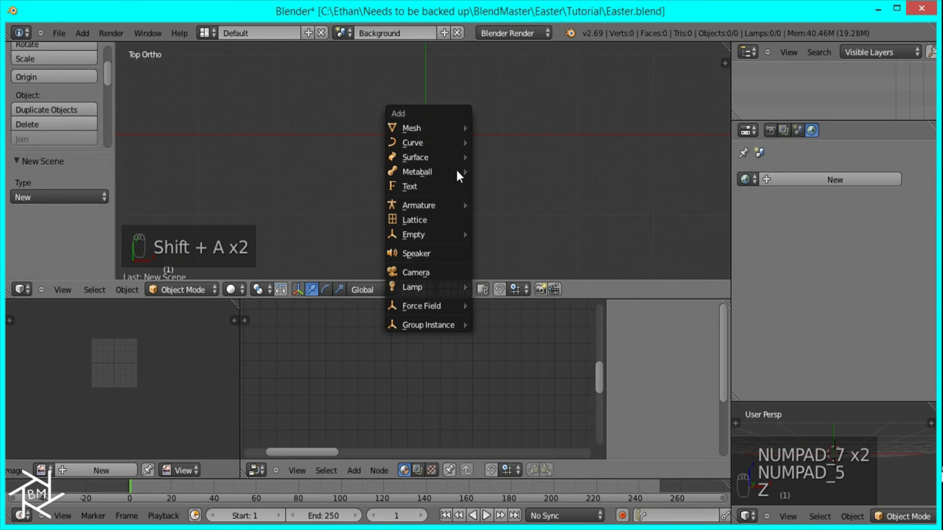
click(428, 271)
key(ctrl+alt+KP_0)
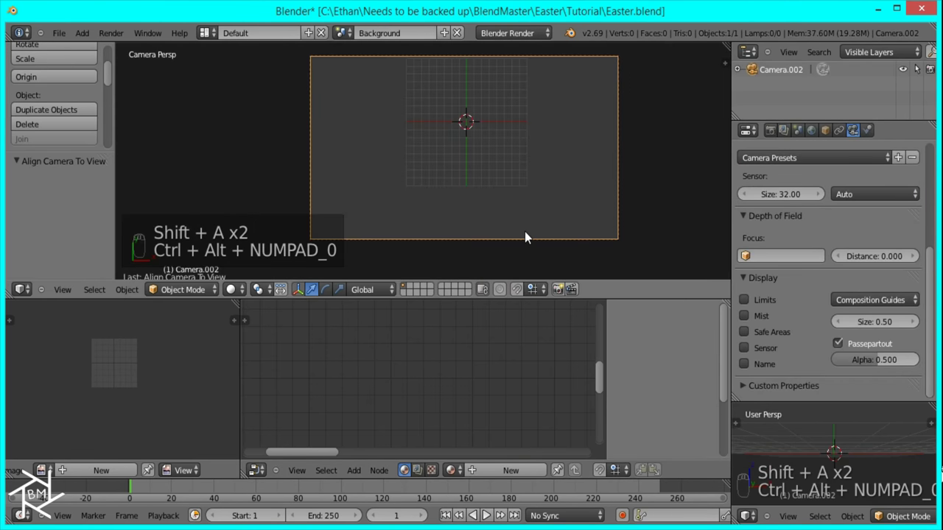
Step: Clear the new camera's location and raise it 10 units along Z
key(alt+g)
key(g)
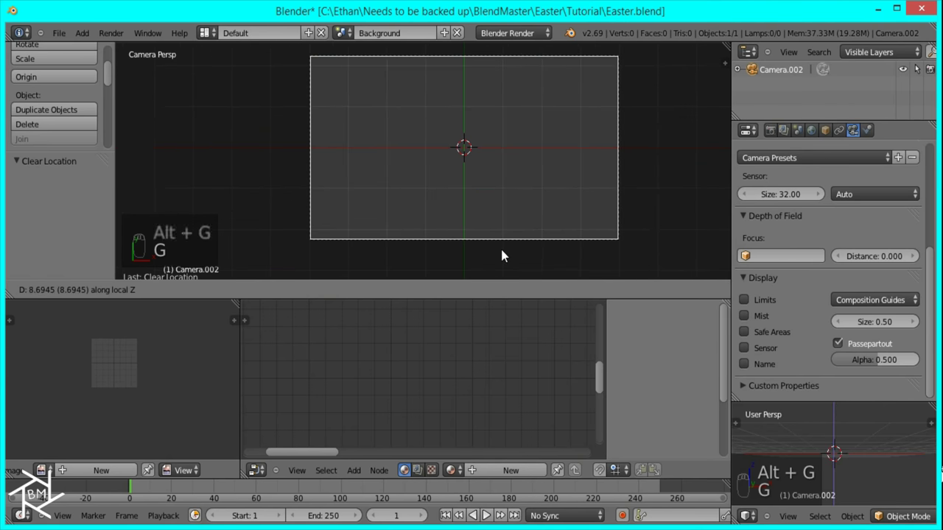
text(10)
key(Return)
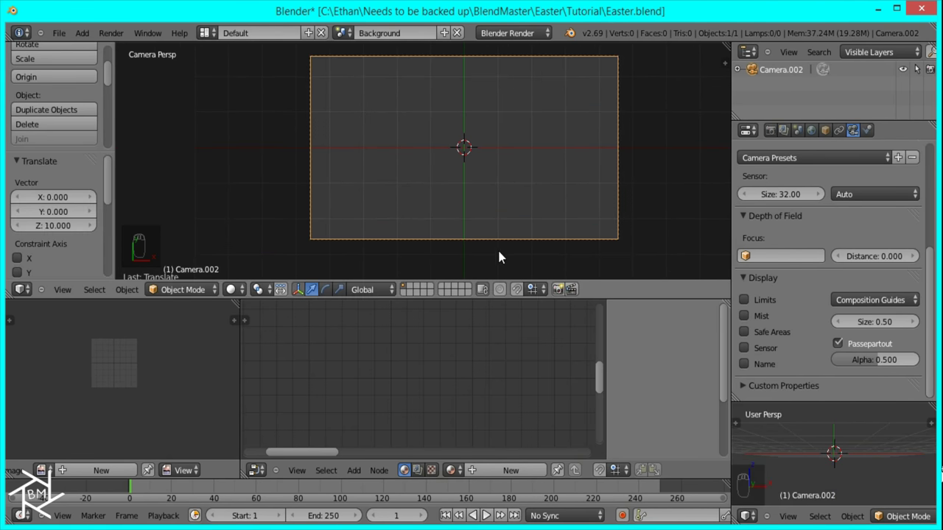
Step: Snap the 3D cursor to the centre of the scene and save the file
key(shift+s)
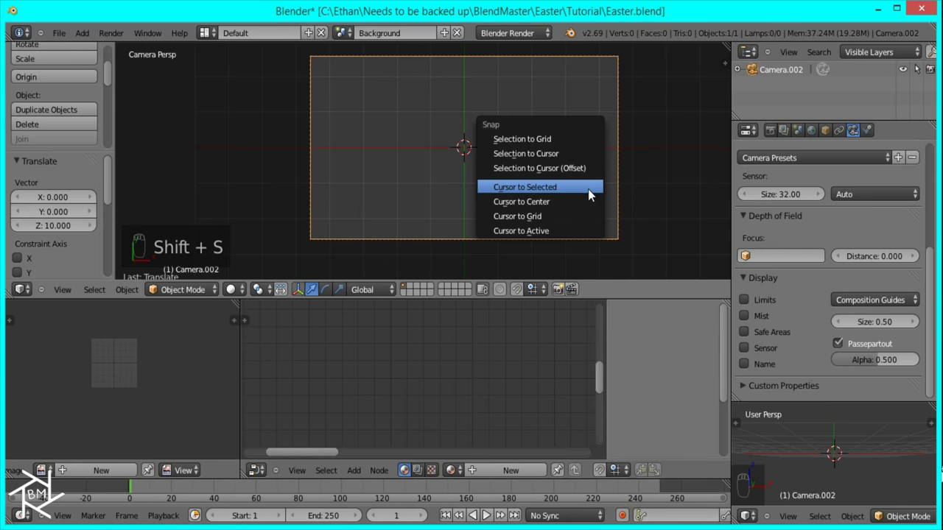
click(579, 202)
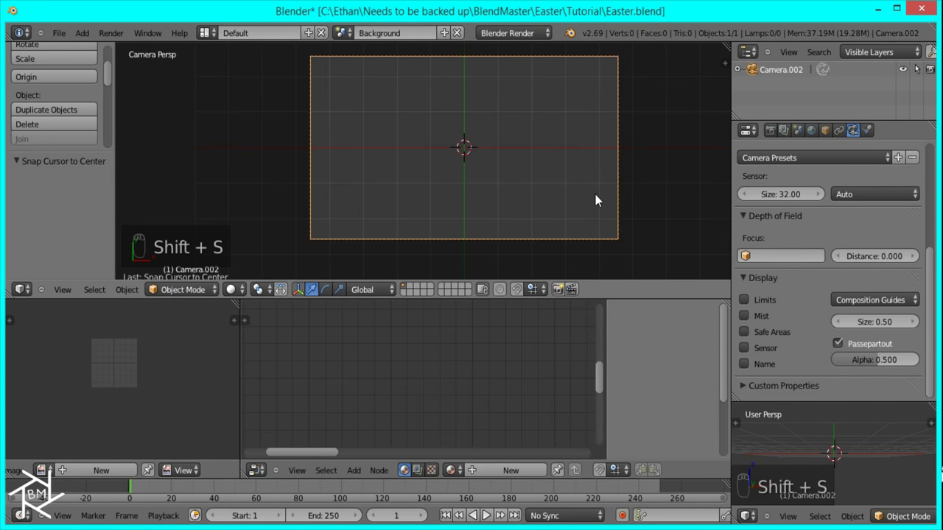
click(54, 32)
click(159, 123)
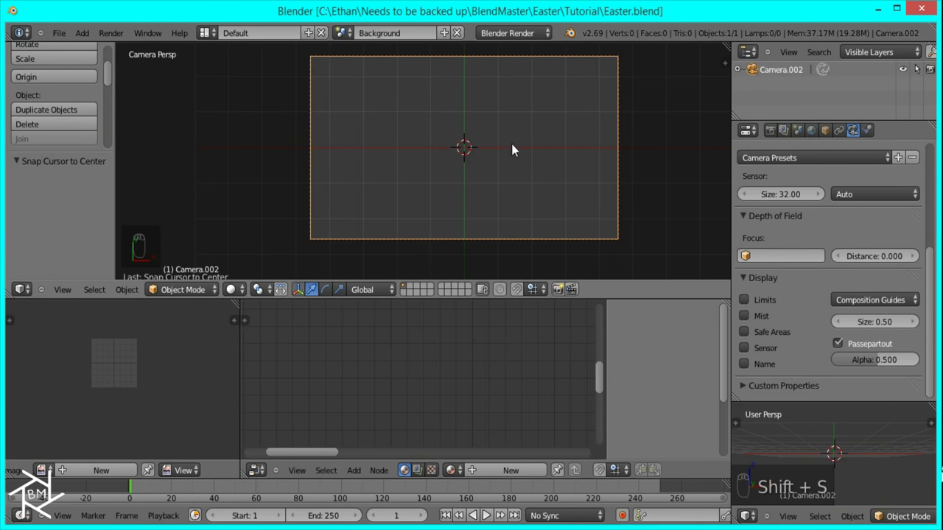
Step: Create a new world for the Background scene and switch its render engine to Cycles Render
click(811, 129)
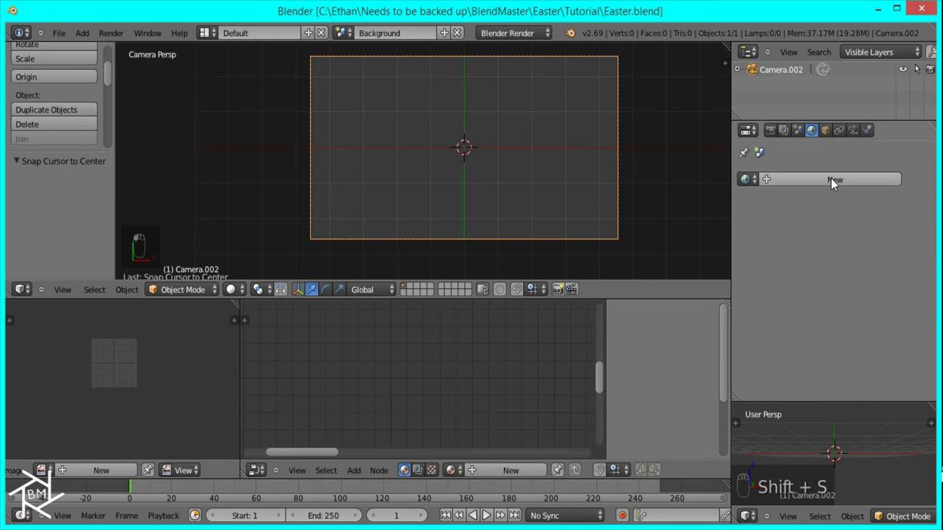
click(831, 179)
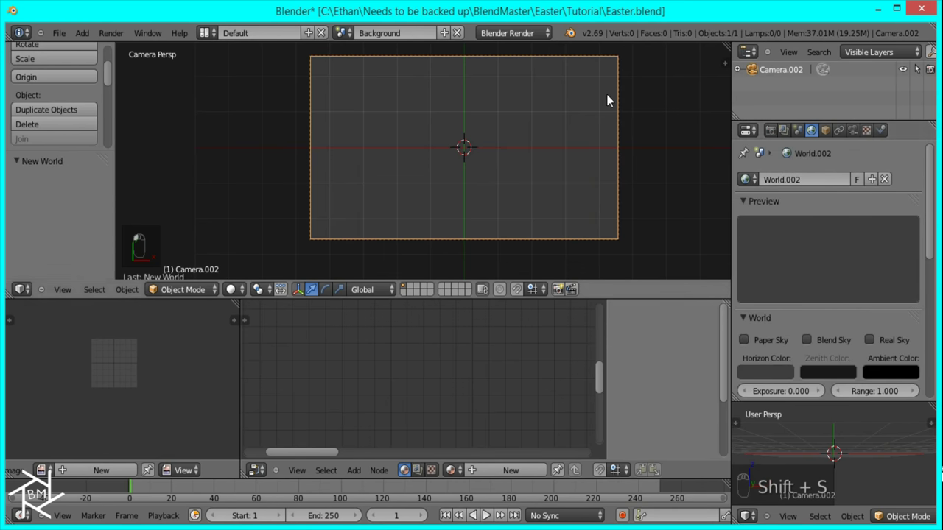
click(512, 31)
click(519, 79)
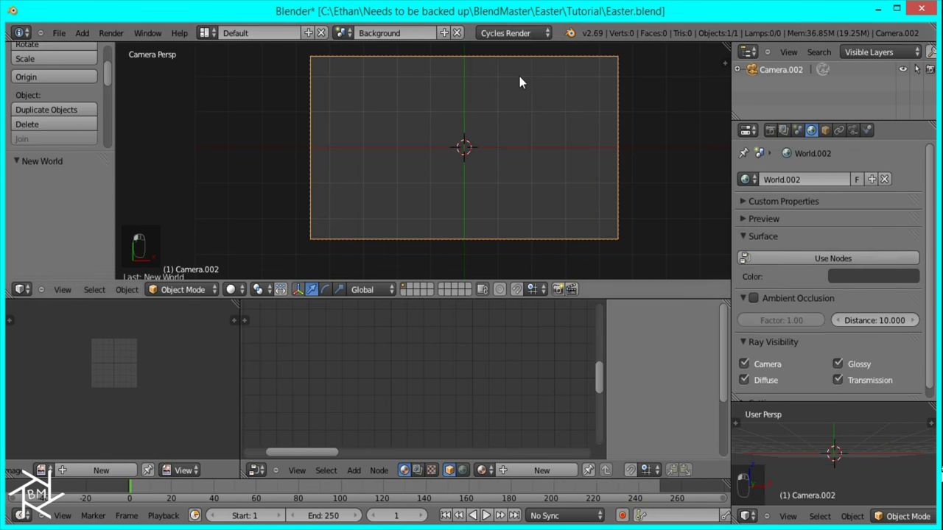
Step: Enable nodes for the new world and set its background colour to black
click(820, 259)
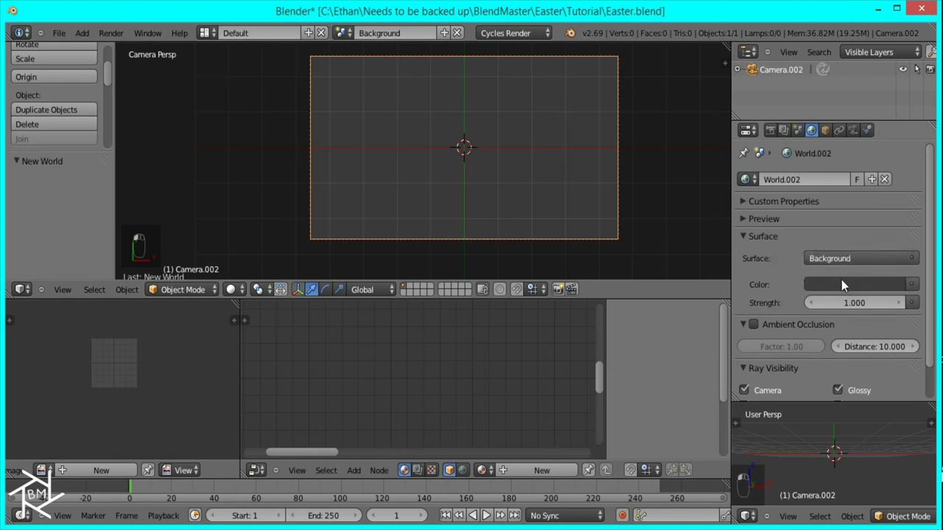
click(841, 280)
drag(893, 155, 851, 490)
click(863, 275)
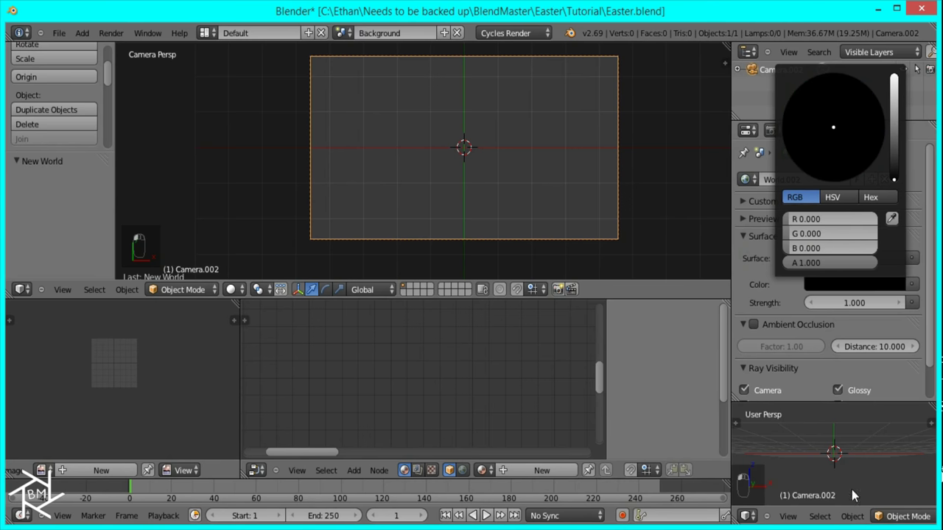
Step: Add a plane at the scene centre and scale it up about 4.79 times to fill the camera frame
key(shift+a)
mouse_move(497, 53)
click(554, 53)
key(s)
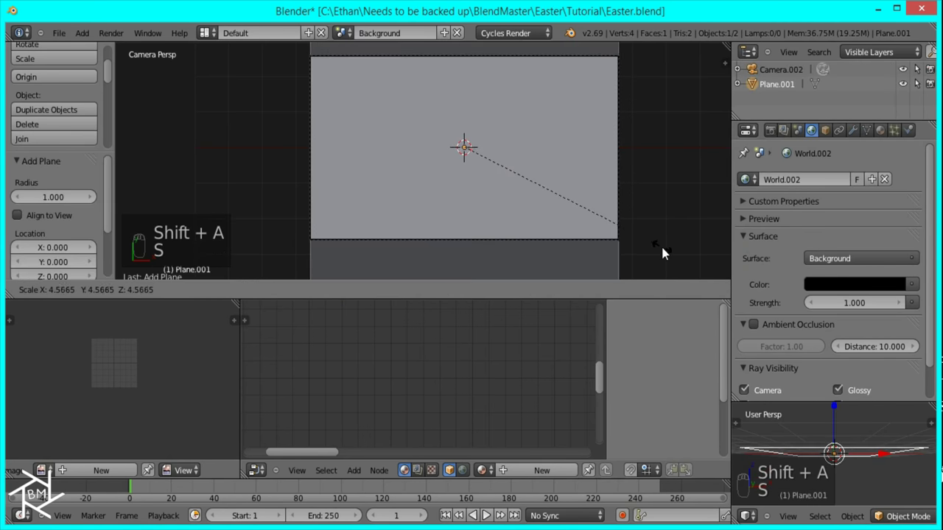
click(672, 246)
Step: Create a material named Yellow for the plane, using an Emission shader with a pure yellow colour
click(880, 130)
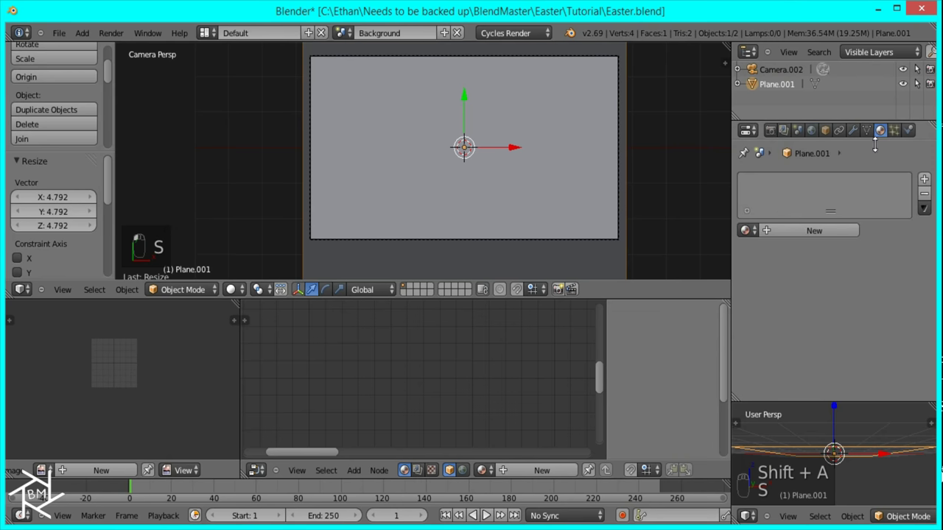
click(814, 234)
text(Yellow)
key(Return)
scroll(800, 244, down, 3)
click(829, 323)
click(768, 272)
click(848, 345)
drag(811, 296, 584, 316)
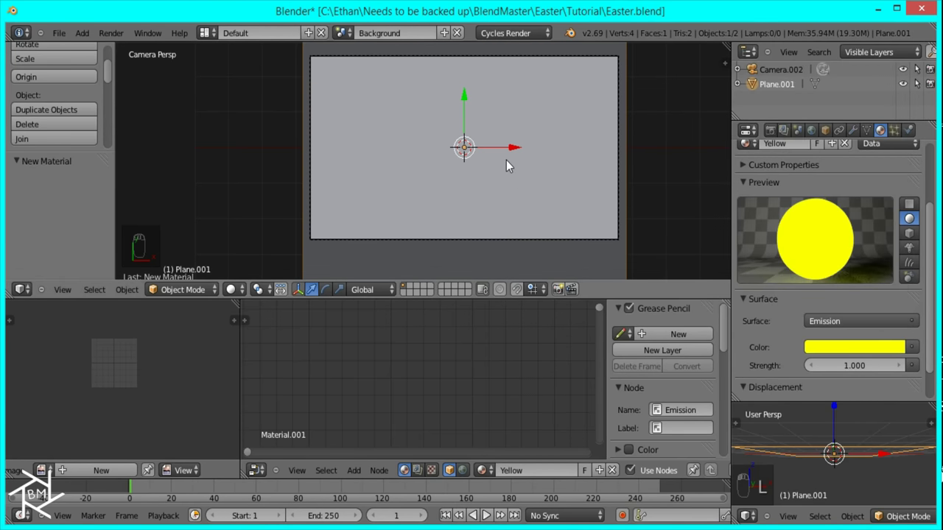
Step: From the right view, duplicate the yellow plane and raise the copy about 6.5 units along Z
key(KP_3)
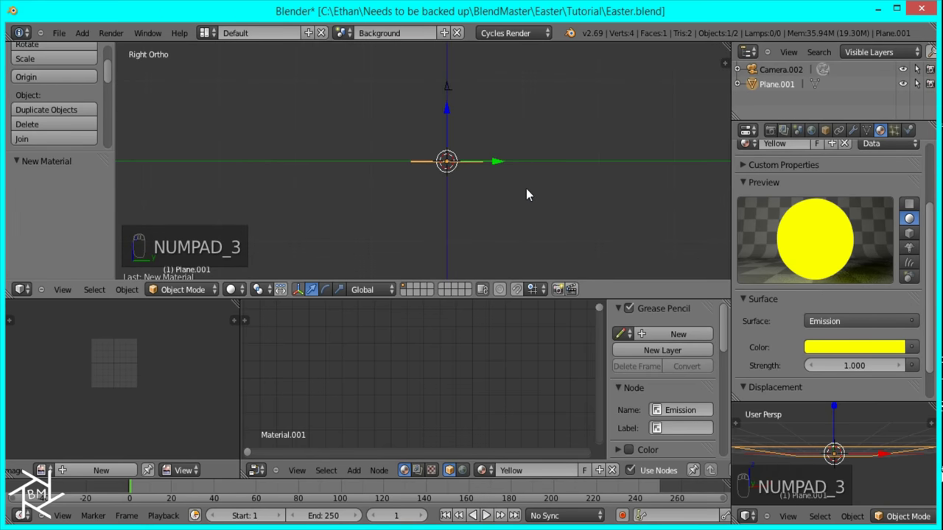
key(shift+d)
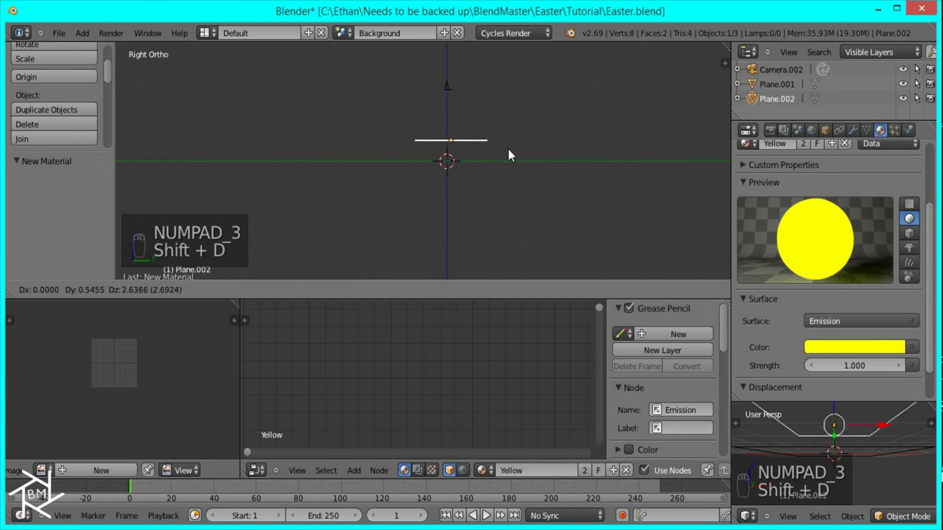
key(z)
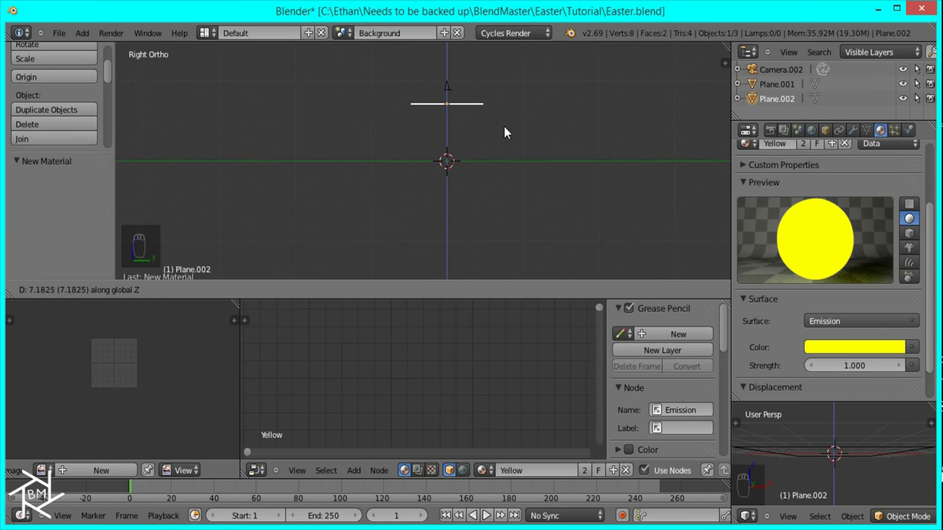
click(505, 131)
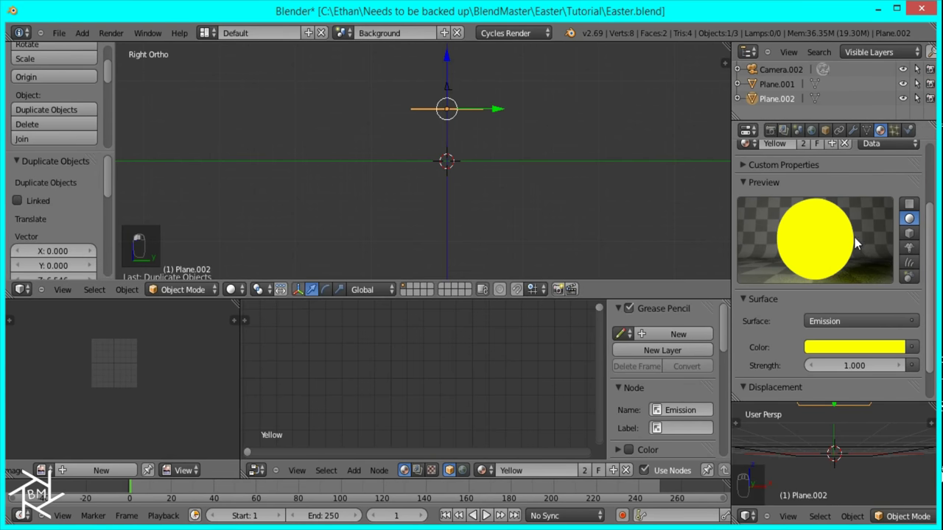
Step: Make the raised plane's material single-user and replace it with the existing Light material
scroll(856, 243, up, 3)
click(803, 230)
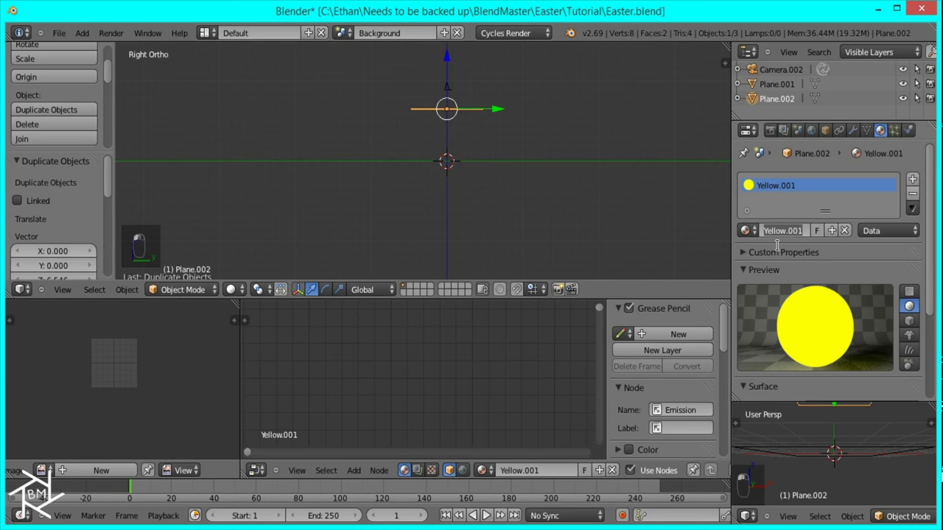
click(744, 231)
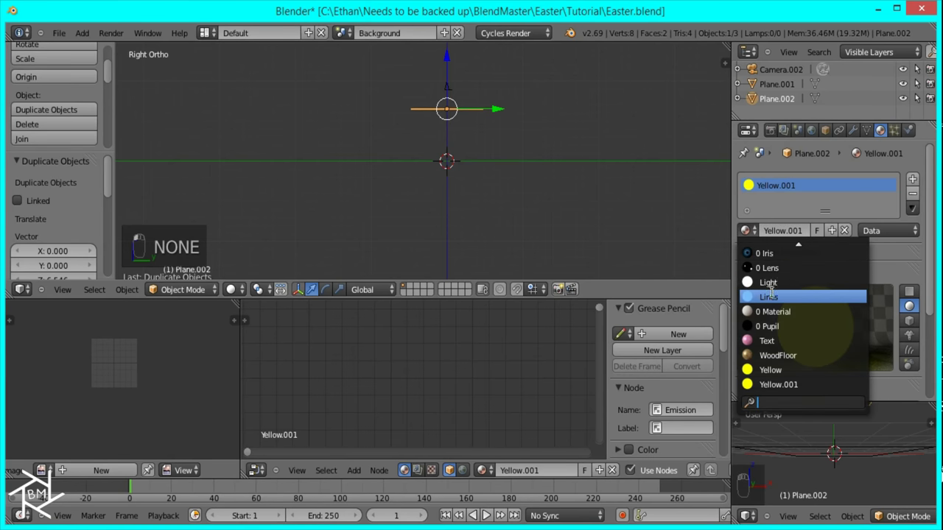
click(783, 290)
scroll(796, 287, down, 4)
scroll(568, 129, up, 1)
Step: Duplicate the light plane, rotate the copy 45° and move it about 4.7 units along Y and 1.5 units down
key(shift+d)
key(r)
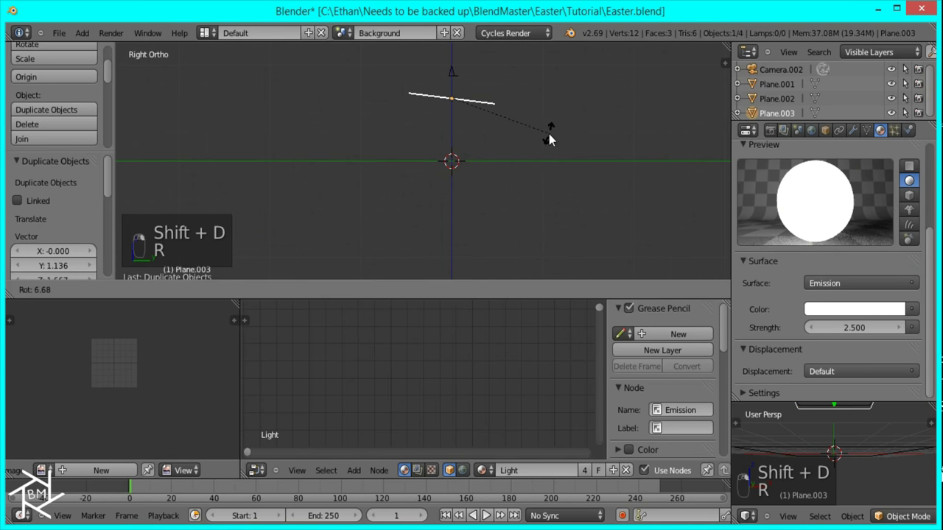
key(4)
key(5)
key(Return)
key(g)
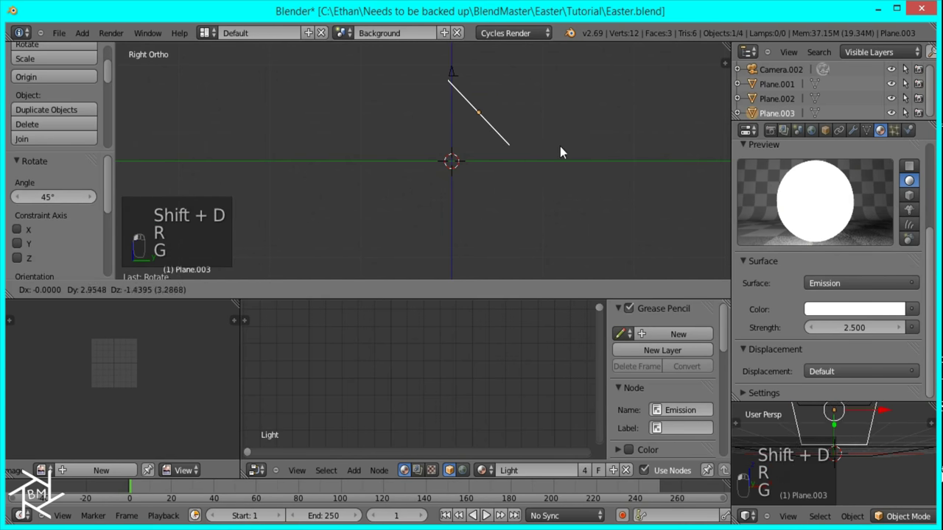
click(577, 153)
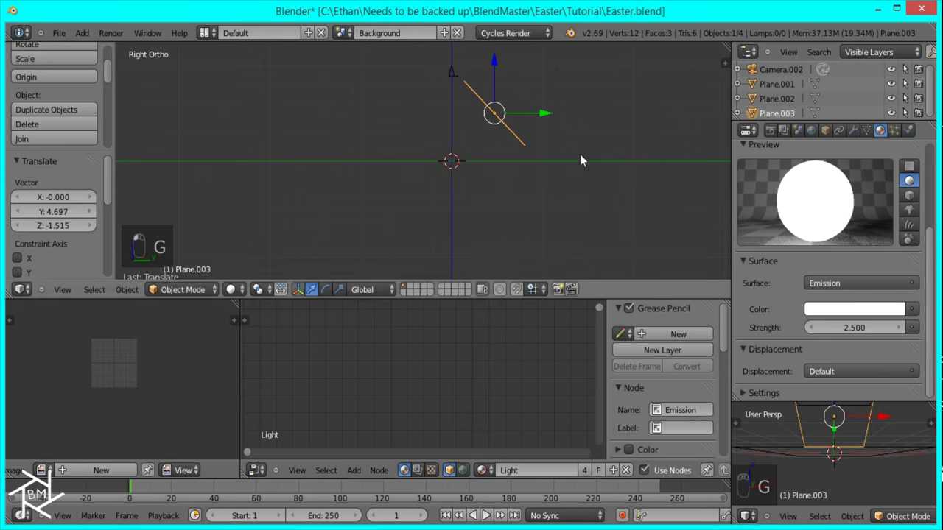
Step: Turn off Camera ray visibility for the tilted light plane and the overhead light plane
click(826, 129)
scroll(804, 320, down, 10)
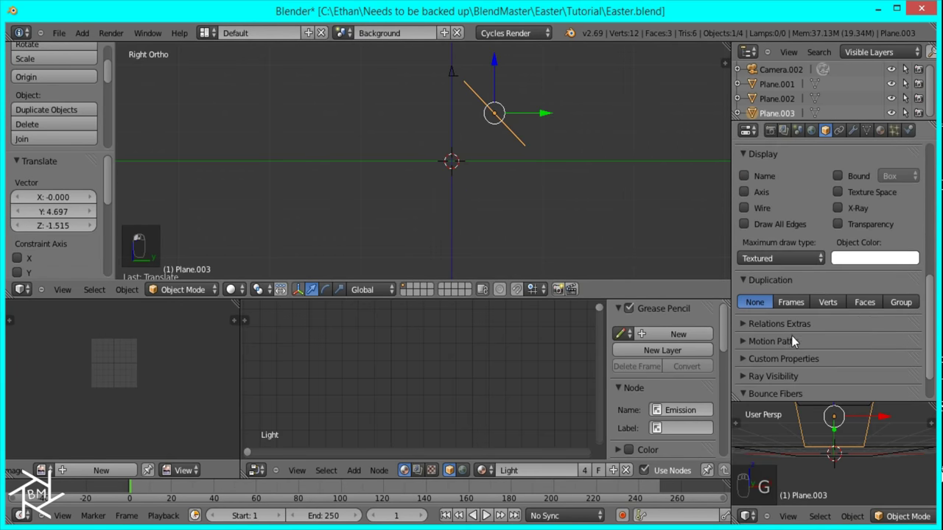
click(786, 332)
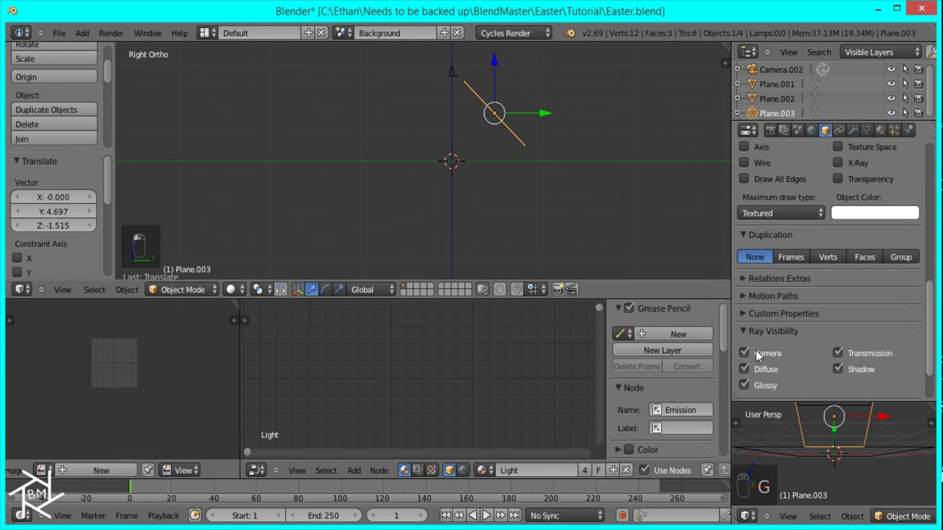
right_click(464, 103)
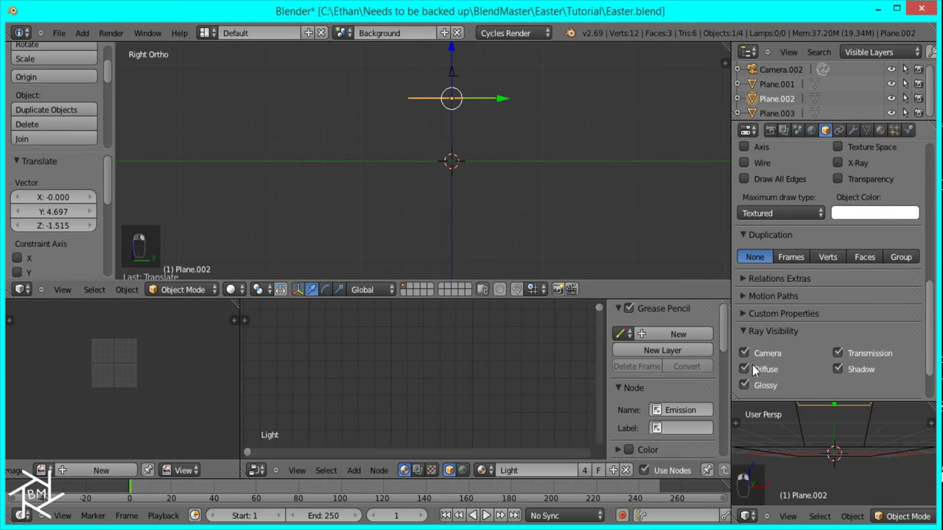
Step: Preview the yellow background with rendered shading from the camera view and return to solid shading
middle_drag(593, 272, 588, 249)
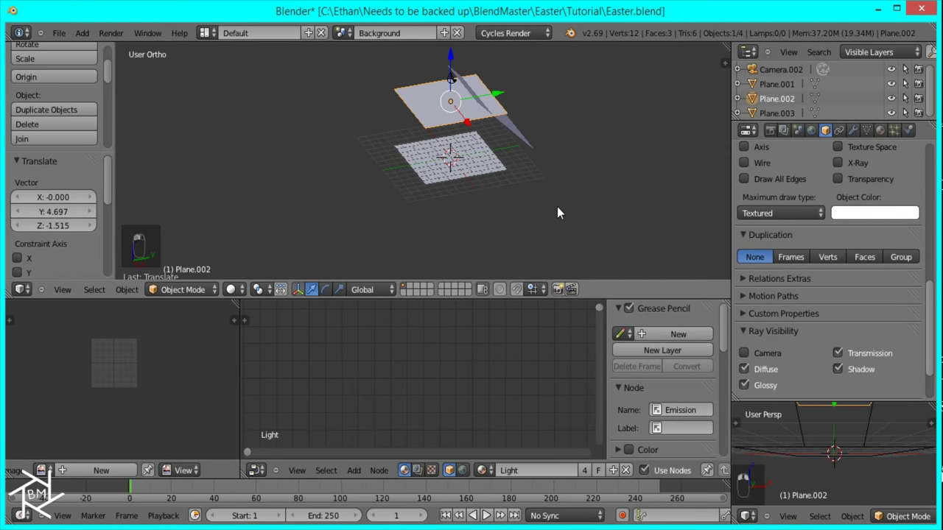
key(KP_0)
key(shift+z)
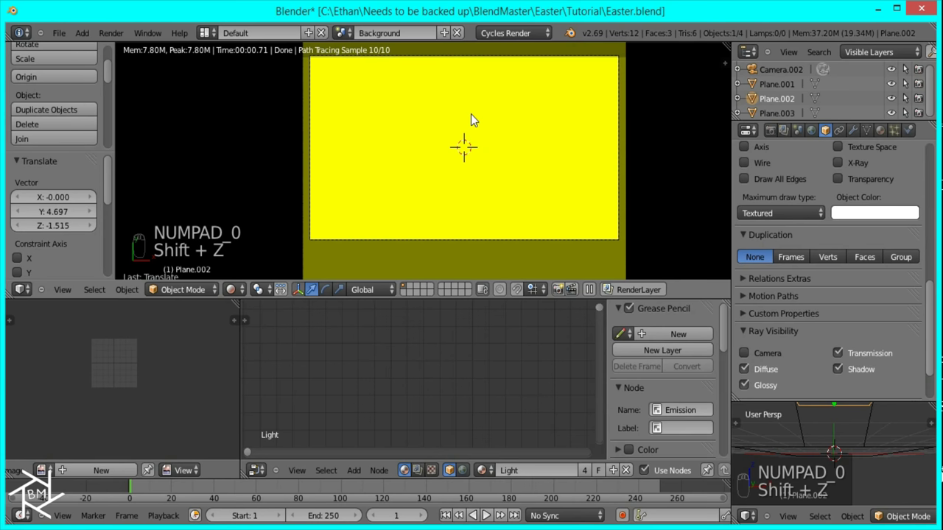
key(KP_0)
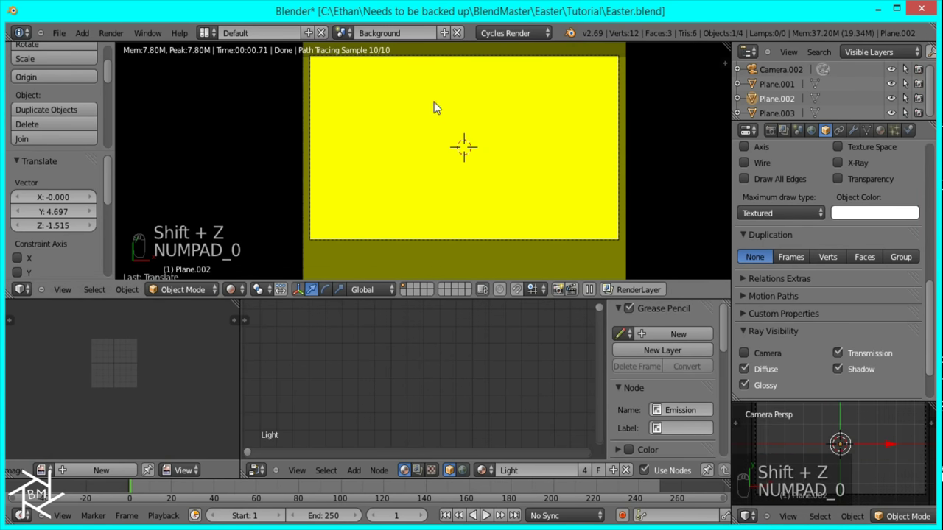
key(z)
key(z)
Step: Add an icosphere at the centre, give it level 2 subdivision and shade it smooth
key(shift+a)
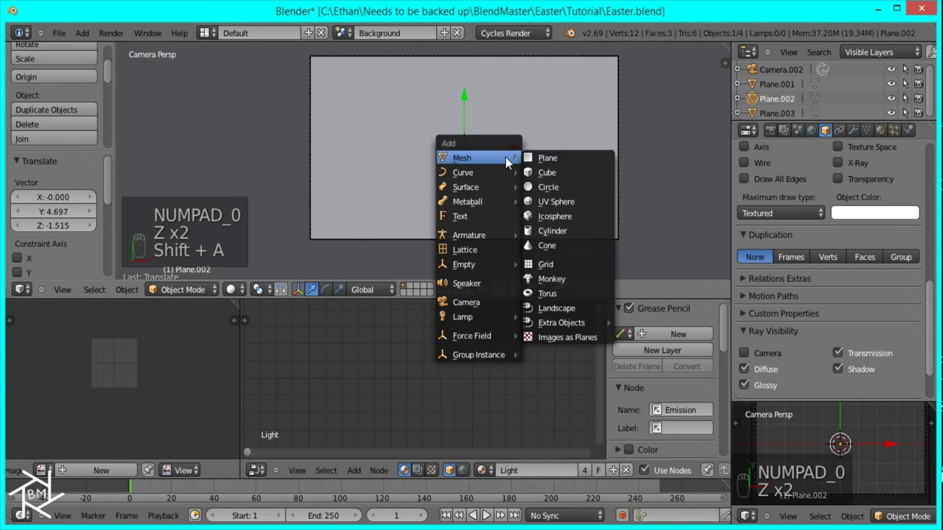
click(556, 216)
key(z)
key(ctrl+2)
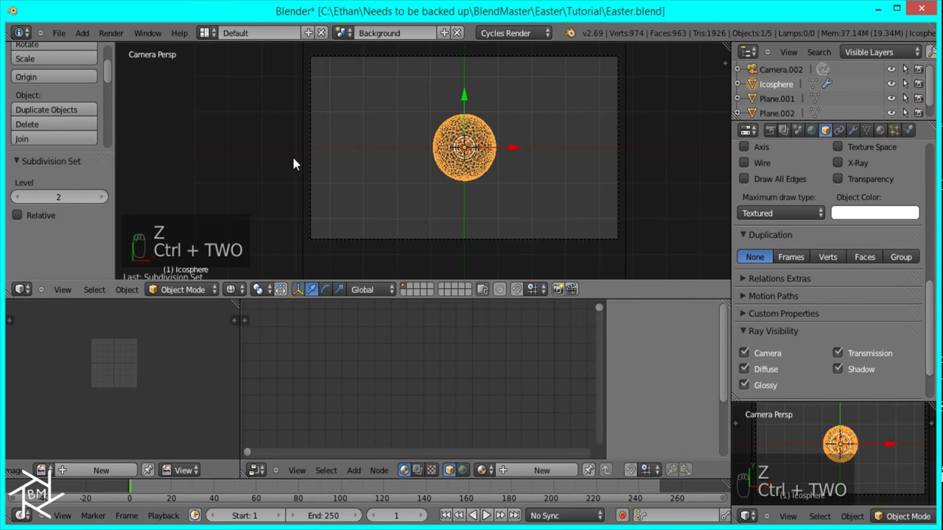
scroll(48, 86, up, 2)
scroll(48, 106, down, 4)
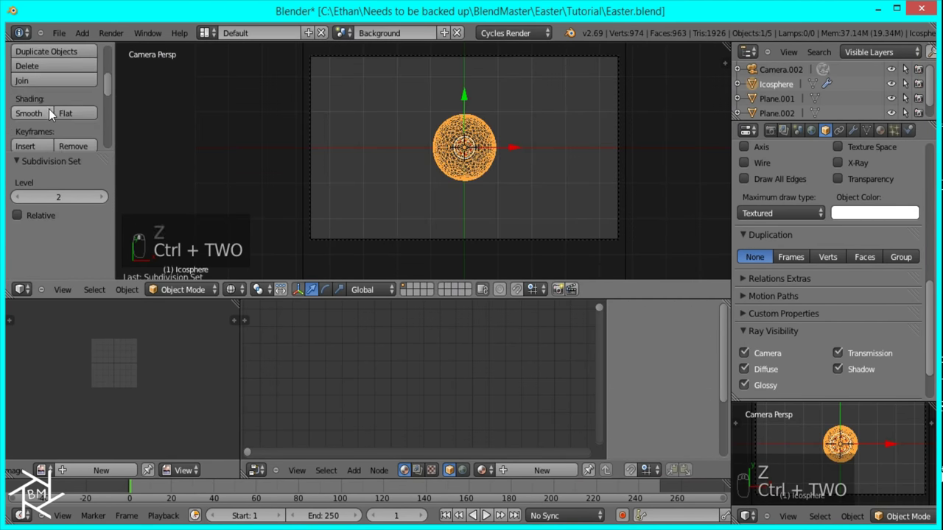
click(47, 112)
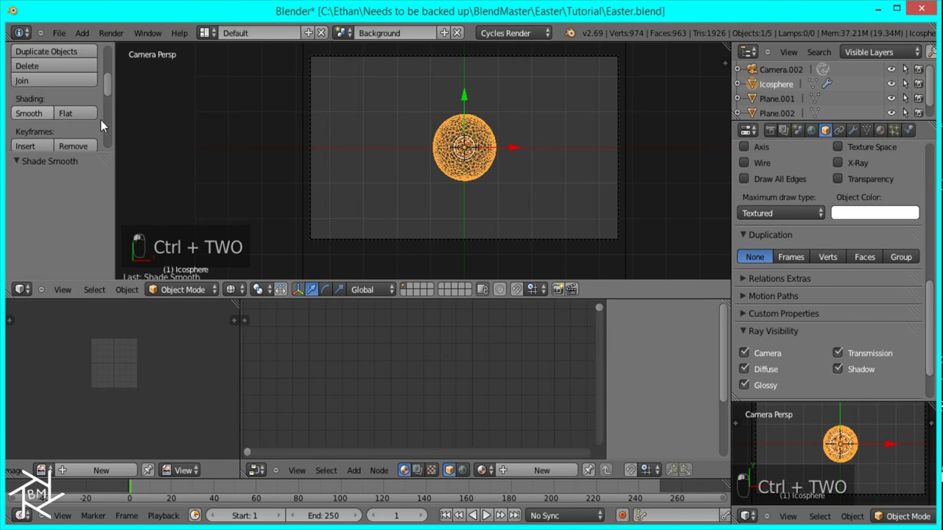
Step: Add a Displace modifier to the icosphere and create a new texture for it
click(853, 130)
click(816, 181)
click(735, 261)
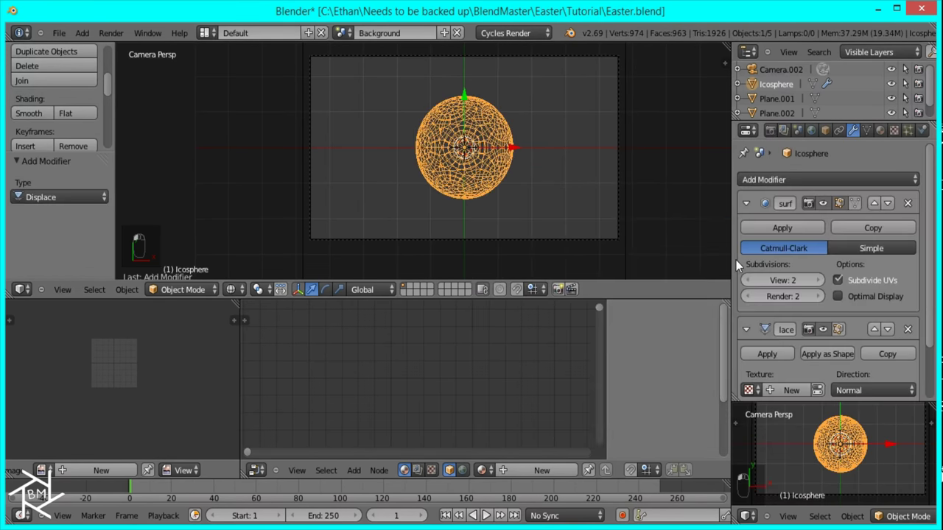
scroll(798, 367, down, 2)
click(779, 335)
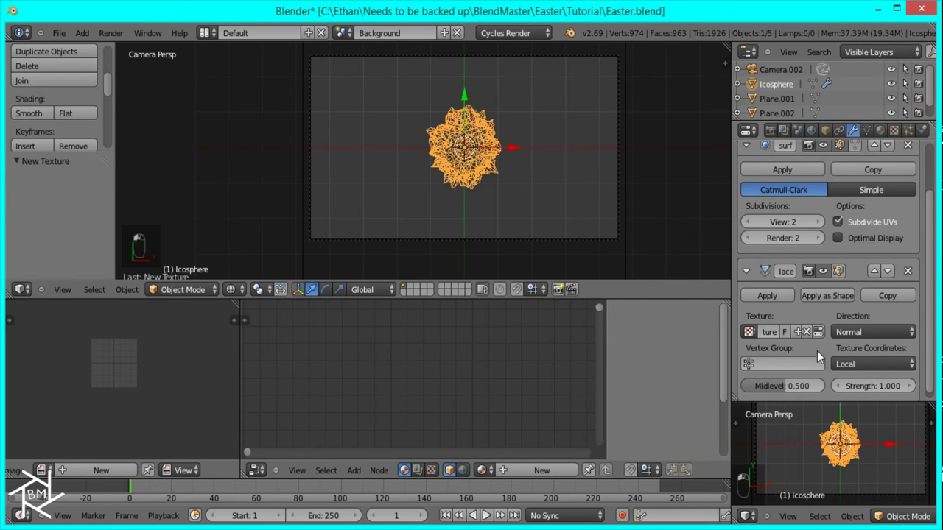
Step: Set the Displace texture coordinates to Object, using a new plain-axes empty as the reference object
click(873, 364)
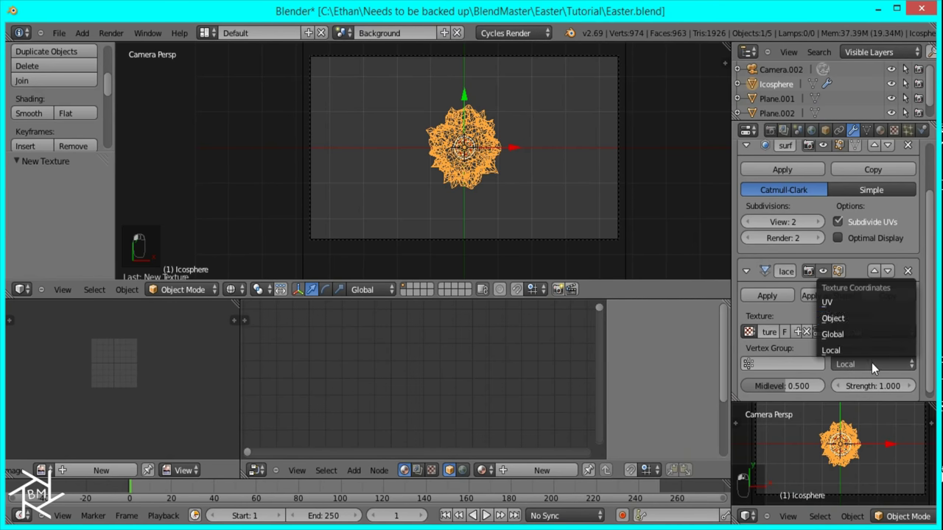
click(854, 319)
key(shift+a)
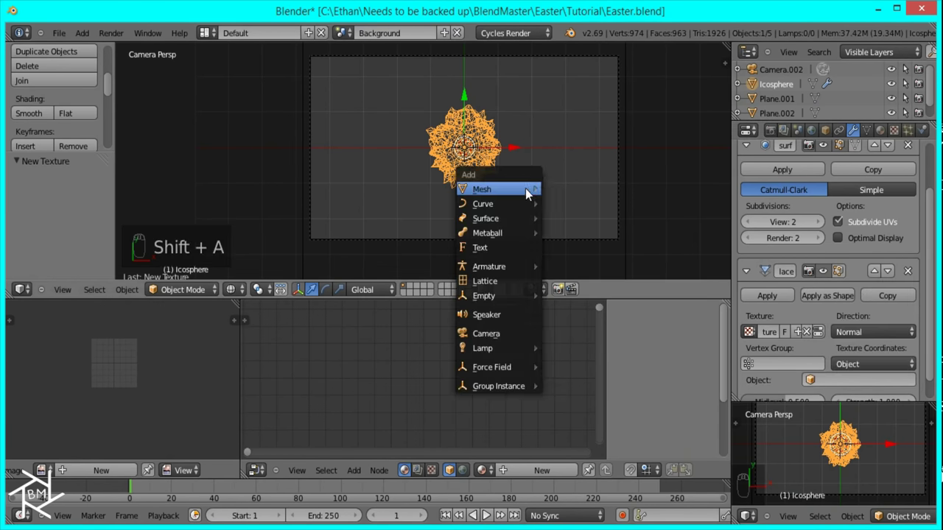
mouse_move(534, 296)
click(582, 295)
right_click(470, 128)
click(878, 381)
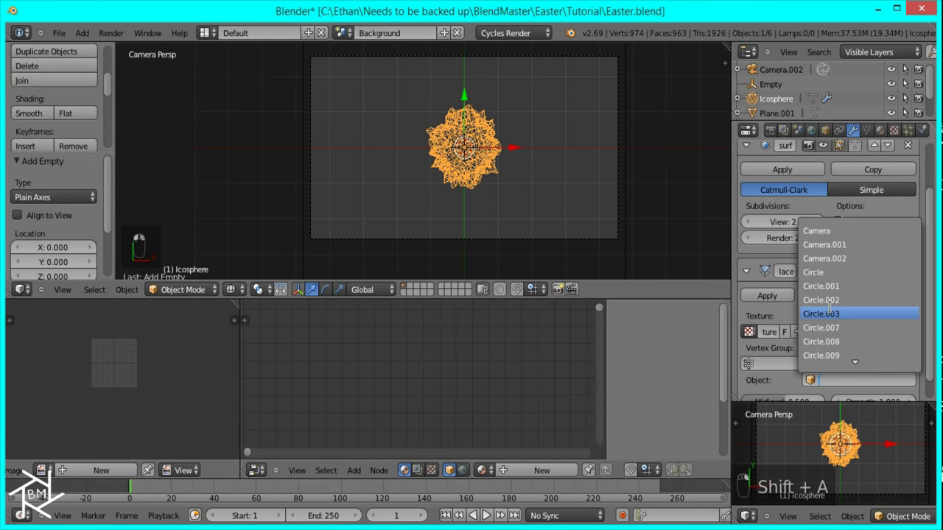
text(em)
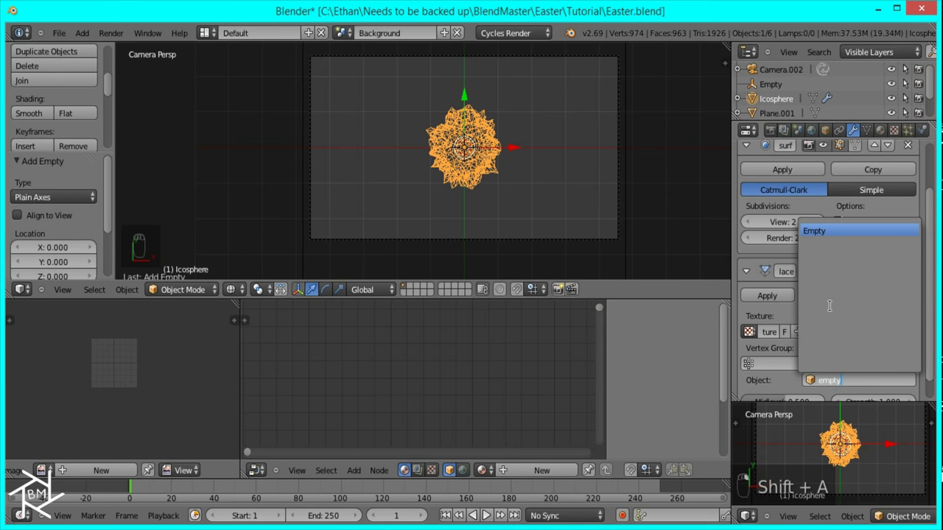
text(pty)
click(818, 231)
scroll(867, 360, down, 1)
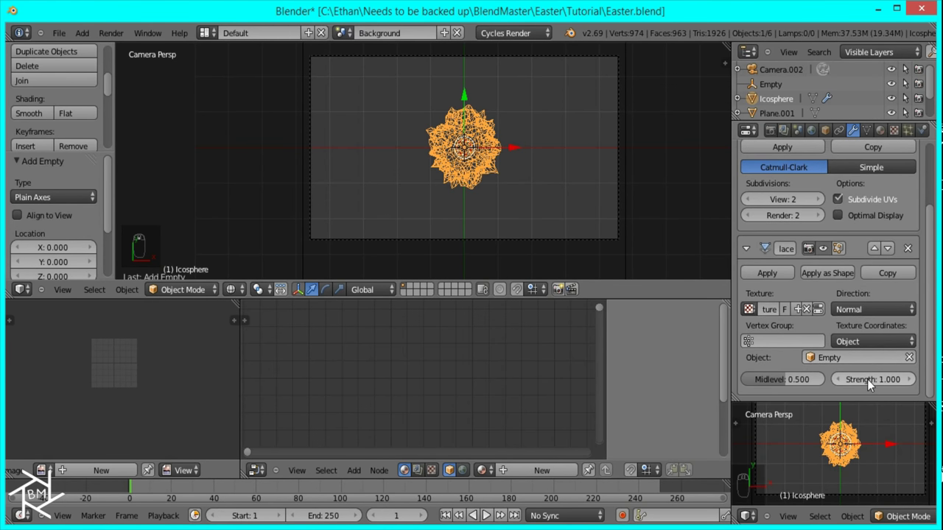
Step: Set the icosphere's Displace strength to 5
mouse_move(868, 379)
mouse_down()
mouse_move(845, 380)
mouse_move(914, 394)
mouse_move(929, 409)
mouse_move(871, 378)
mouse_up()
click(871, 379)
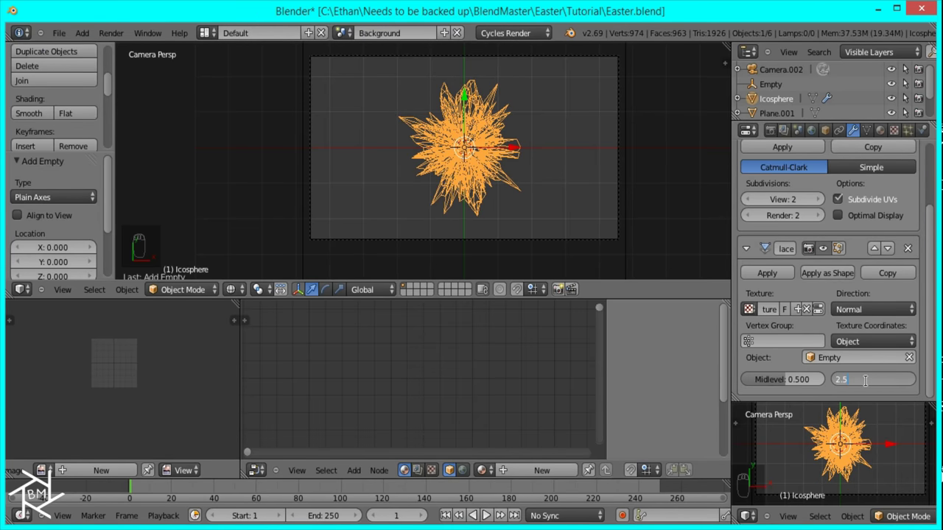
key(Return)
click(859, 380)
text(5)
key(Return)
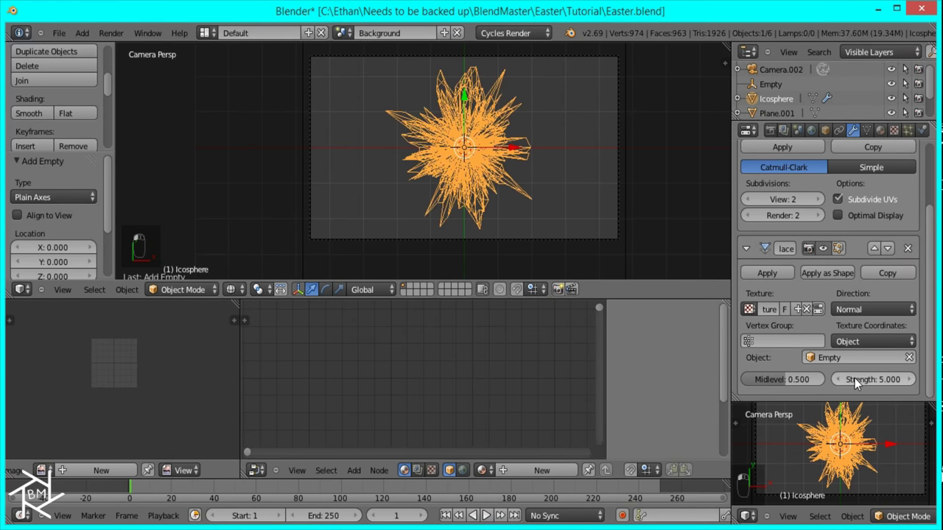
key(s)
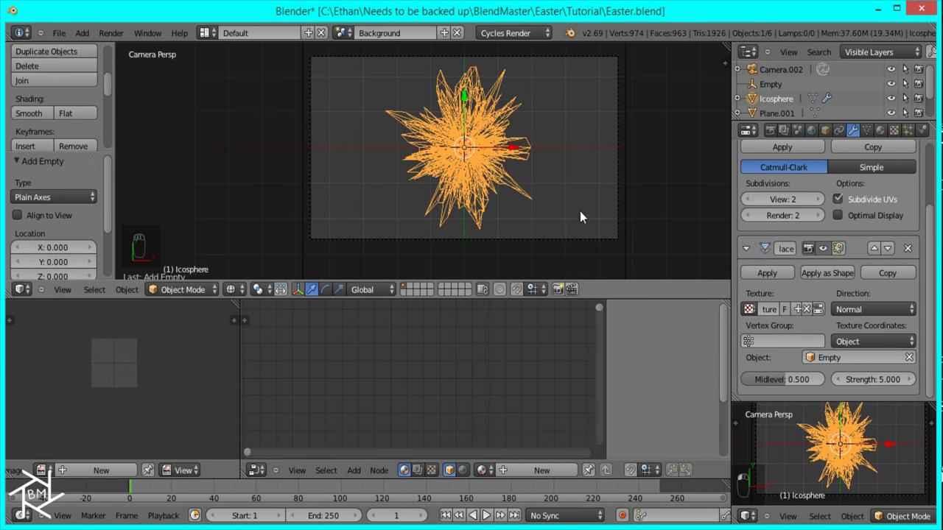
right_click(544, 167)
Step: Switch the camera view to solid shading and copy the icosphere's Subdivision Surface modifier
key(z)
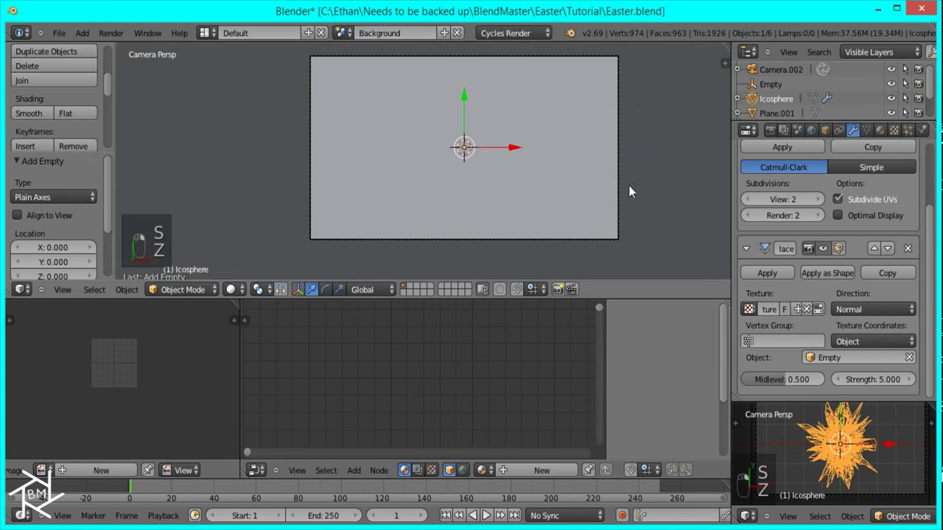
scroll(795, 193, up, 2)
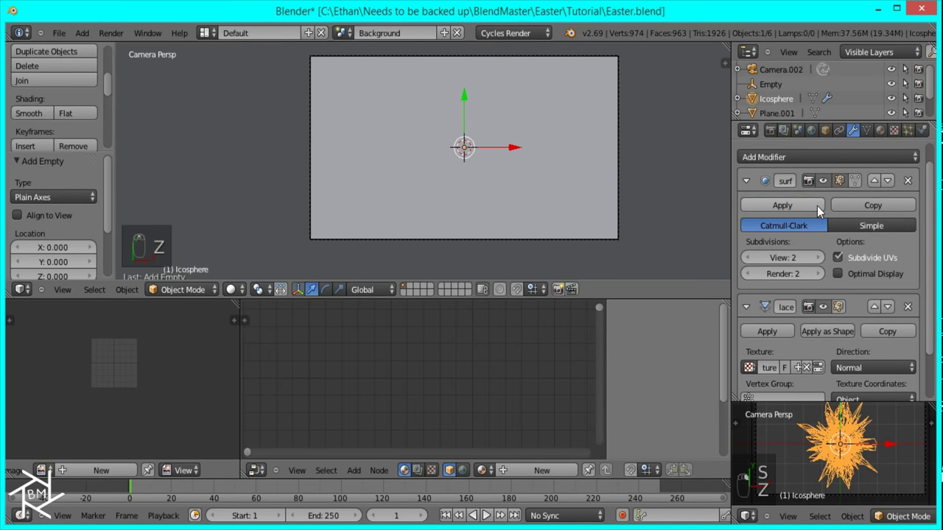
click(874, 206)
scroll(873, 221, down, 3)
scroll(875, 230, down, 1)
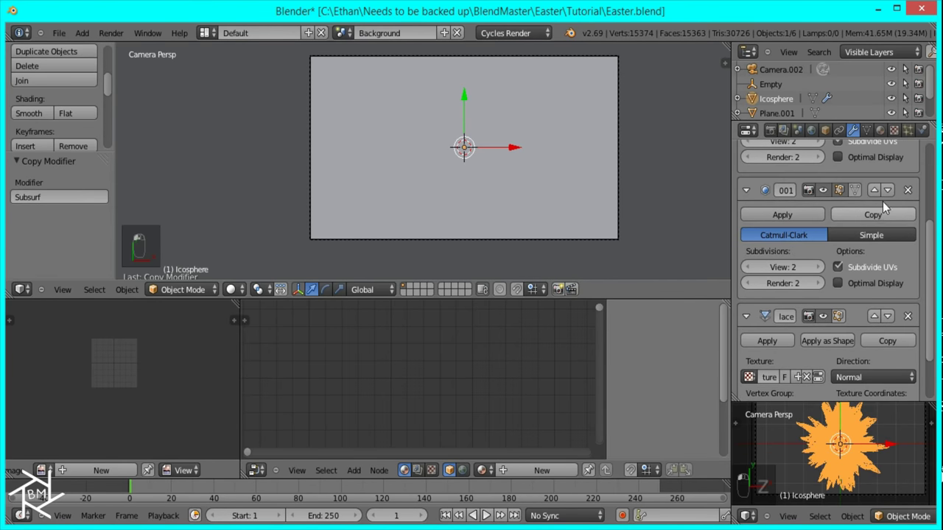
Step: Move the copied Subdivision Surface modifier below the Displace modifier, collapse the modifier stack and preview the icosphere in rendered shading
click(888, 191)
click(746, 191)
click(746, 216)
scroll(753, 206, up, 3)
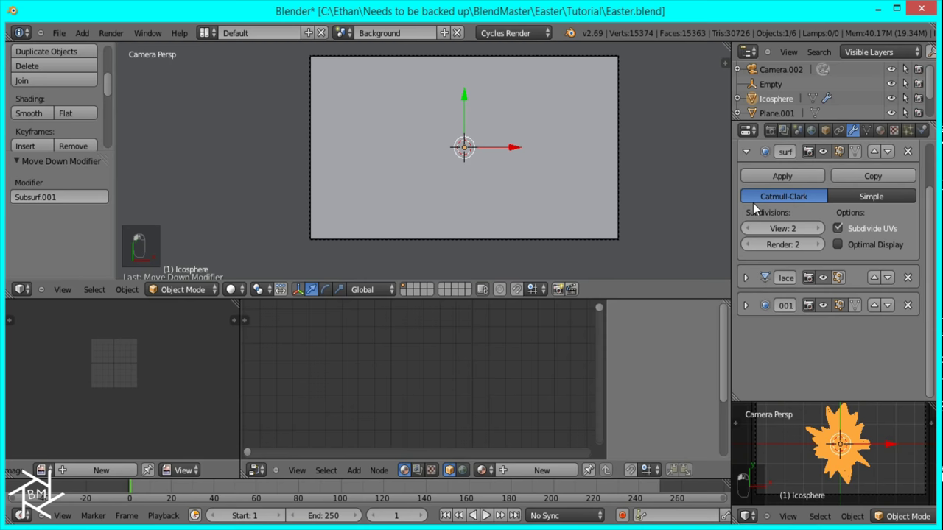
click(747, 151)
key(z)
key(shift+z)
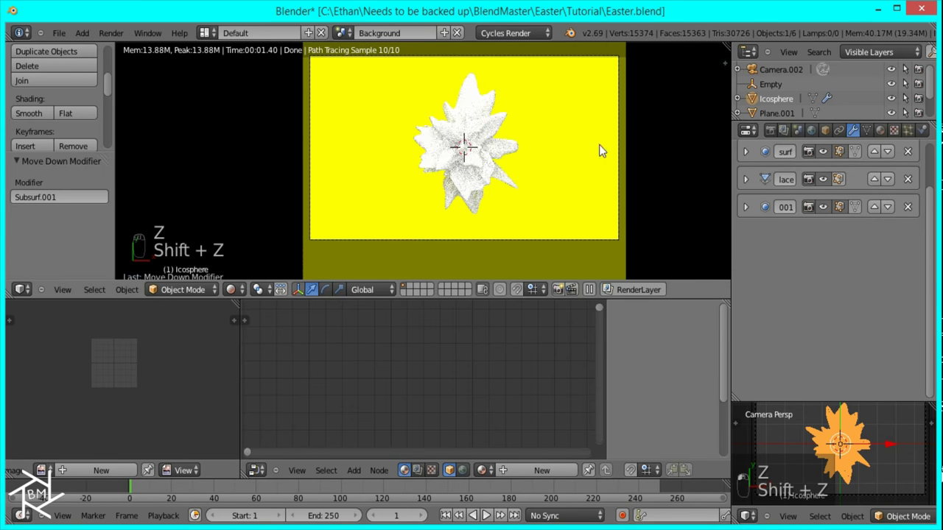
Step: In the right side view, raise both light planes about 5.68 units along Z
scroll(602, 168, down, 5)
key(z)
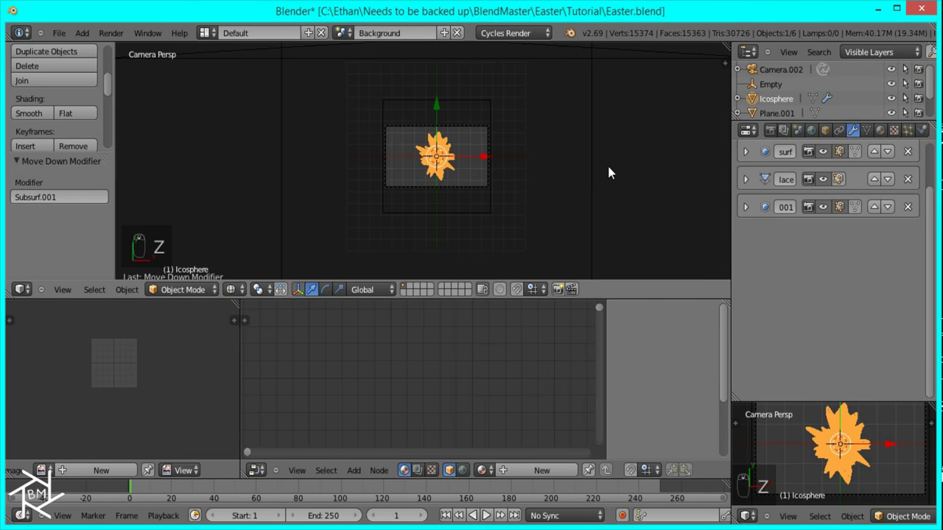
key(KP_3)
right_click(465, 96)
shift+right_click(481, 97)
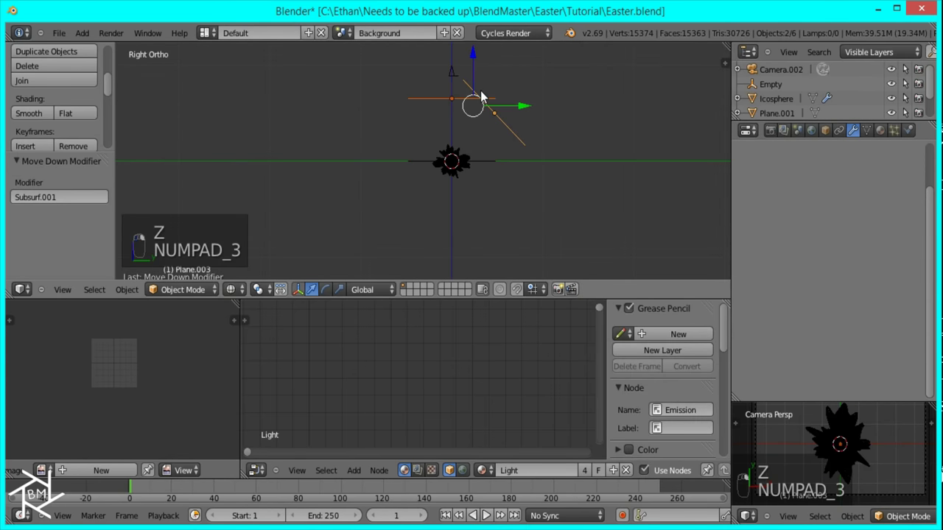
drag(472, 68, 472, 14)
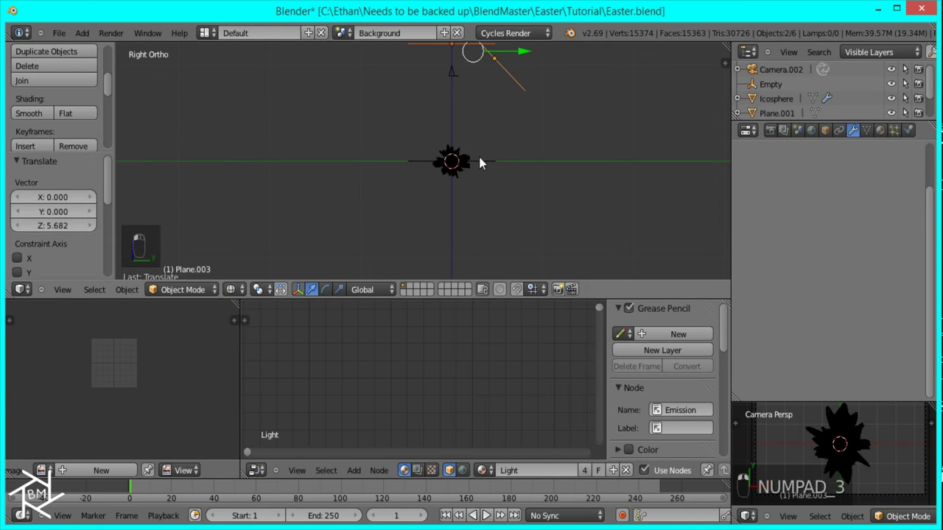
Step: Raise the icosphere about 2.58 units along Z, above the yellow background plane
right_click(456, 149)
drag(451, 124, 450, 101)
scroll(481, 91, down, 3)
Step: Raise both light planes another 9.69 units or so along Z and preview the camera view in rendered shading
right_click(463, 99)
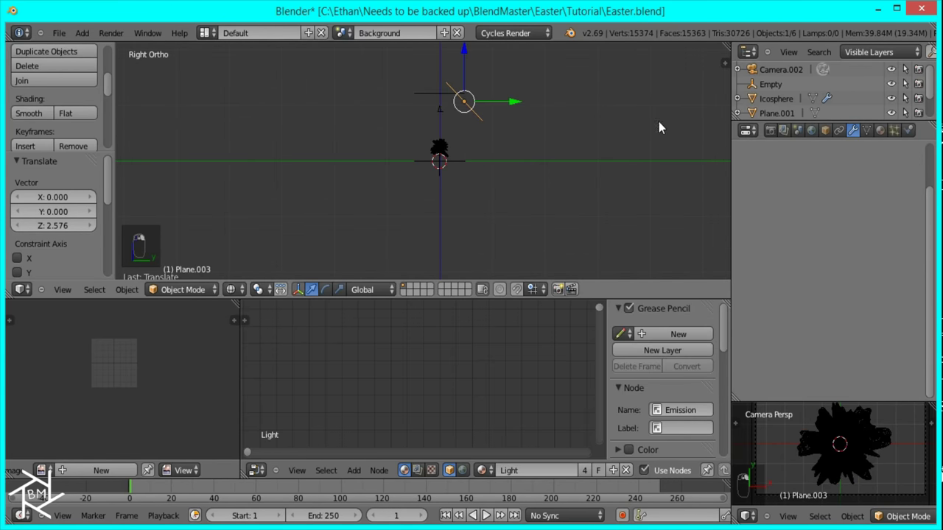
shift+right_click(436, 101)
drag(448, 70, 462, 8)
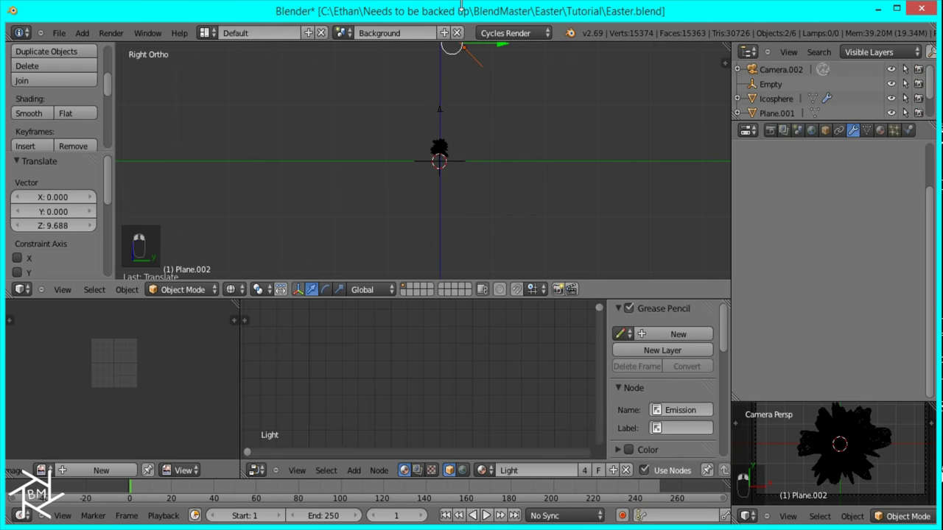
key(KP_0)
key(shift+z)
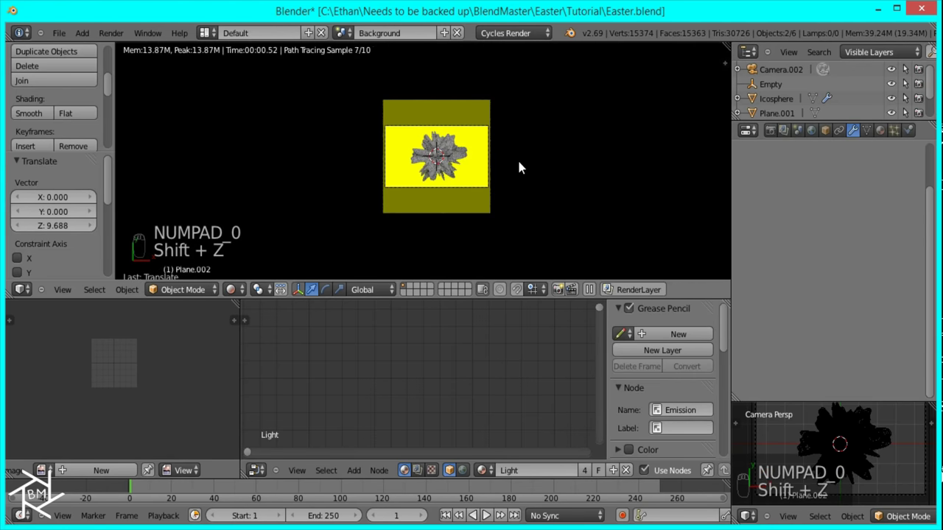
Step: Lower both light planes about 8.3 units along Z and preview the camera view in rendered shading
key(KP_3)
key(z)
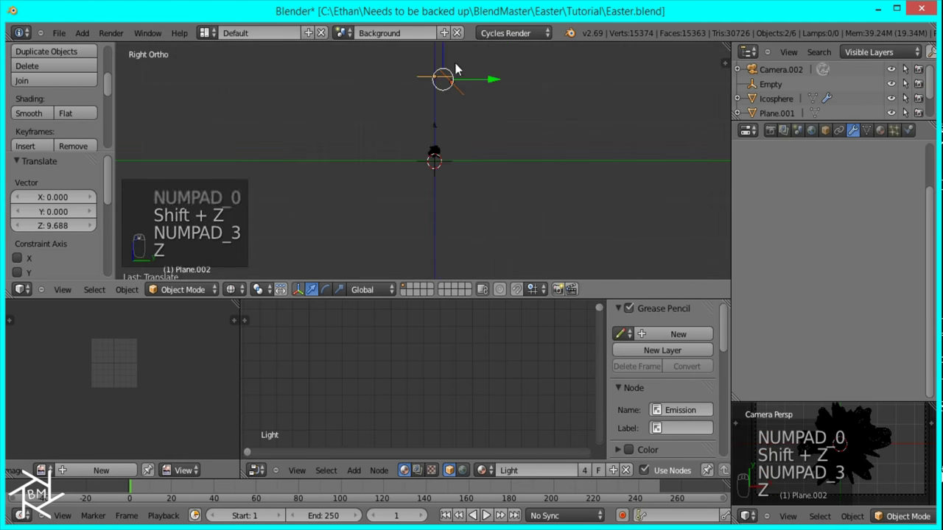
key(g)
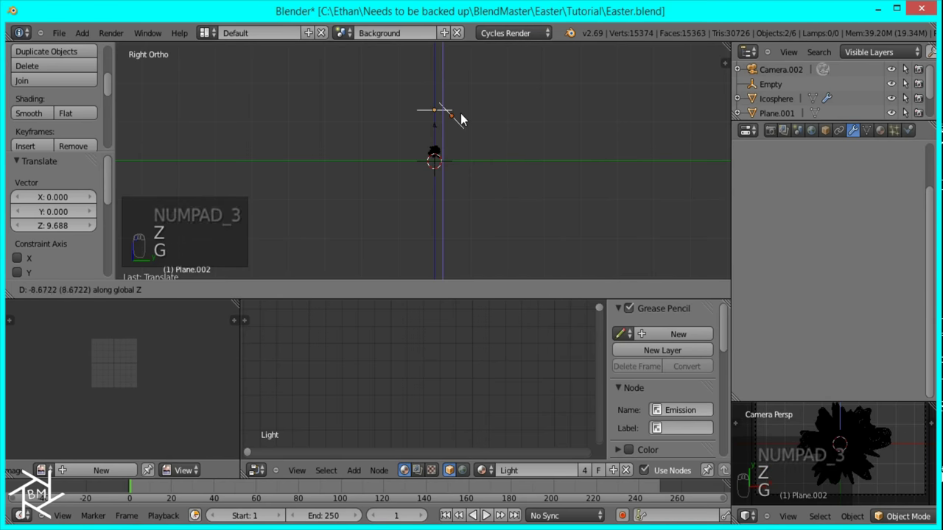
click(460, 116)
key(KP_0)
key(shift+z)
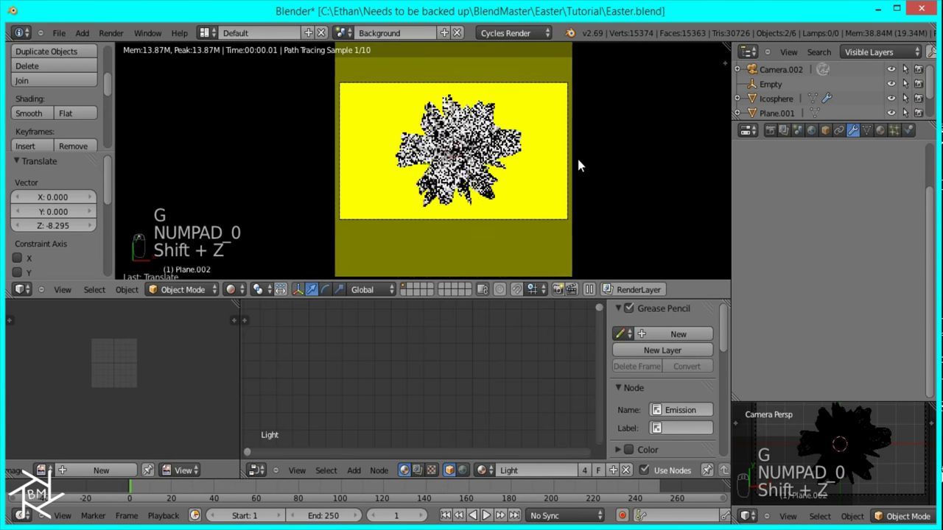
Step: Create a new material for the icosphere and name it Background
right_click(530, 162)
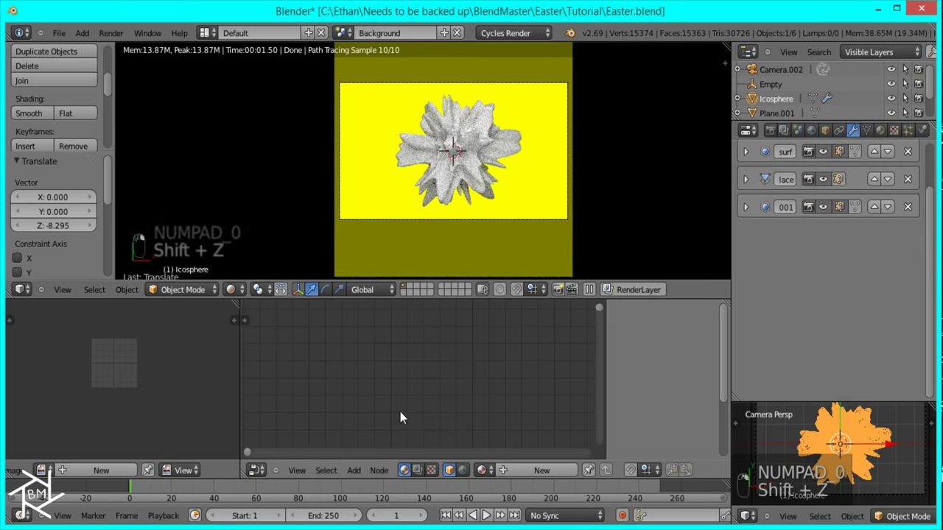
click(531, 466)
click(524, 470)
text(A)
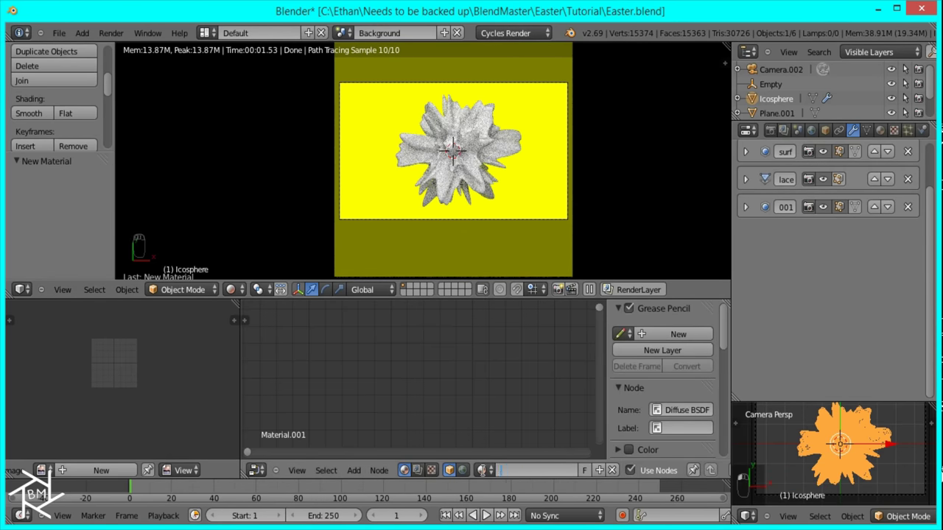
key(BackSpace)
key(BackSpace)
key(BackSpace)
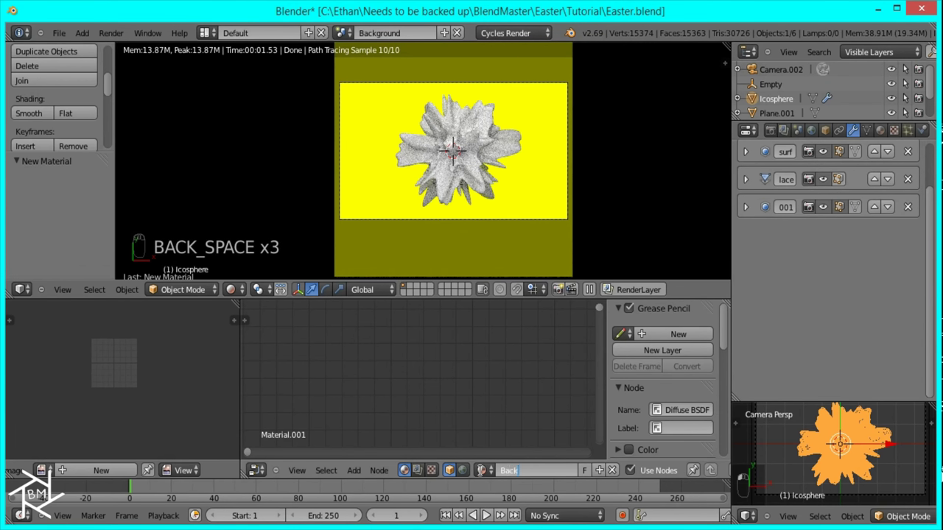
key(BackSpace)
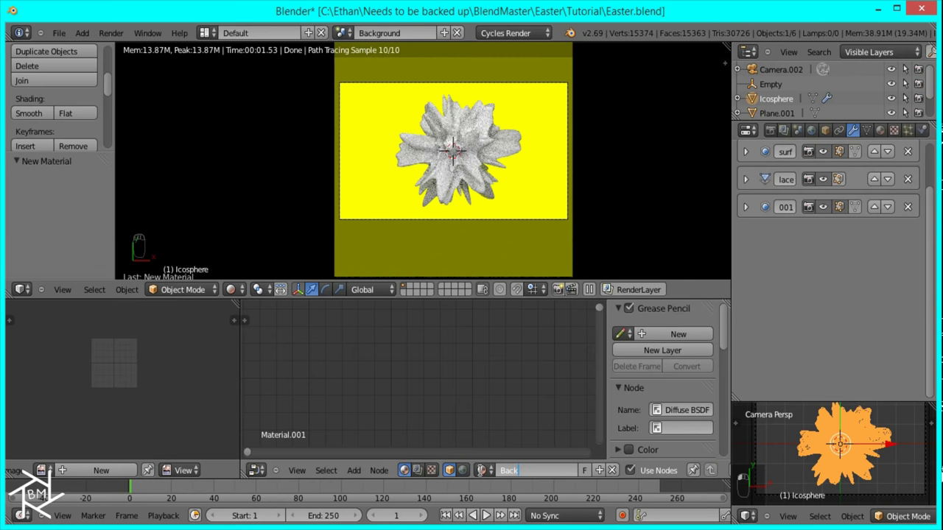
text(ground)
key(Return)
Step: Move the Diffuse BSDF node away from the output and insert a Mix Shader on the link between them
middle_drag(513, 352, 403, 370)
click(449, 357)
key(g)
click(421, 344)
key(shift+a)
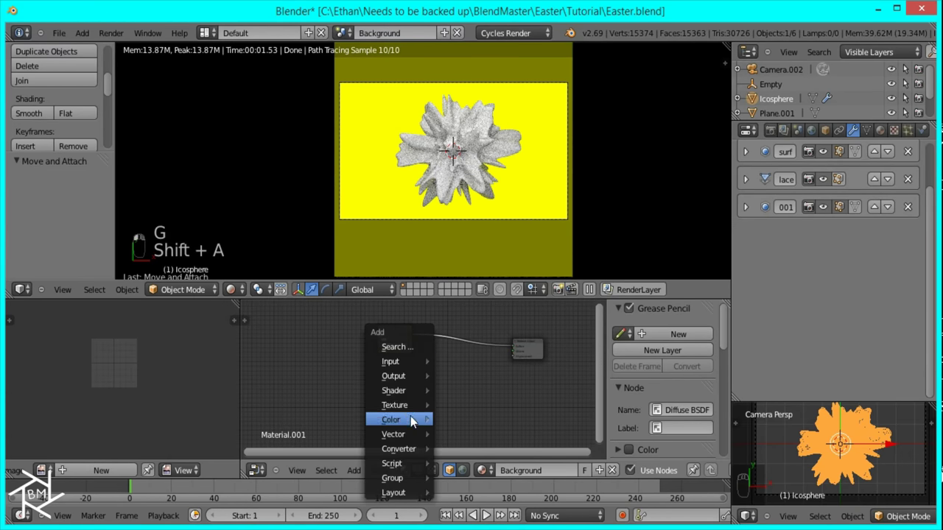
mouse_move(396, 391)
click(486, 133)
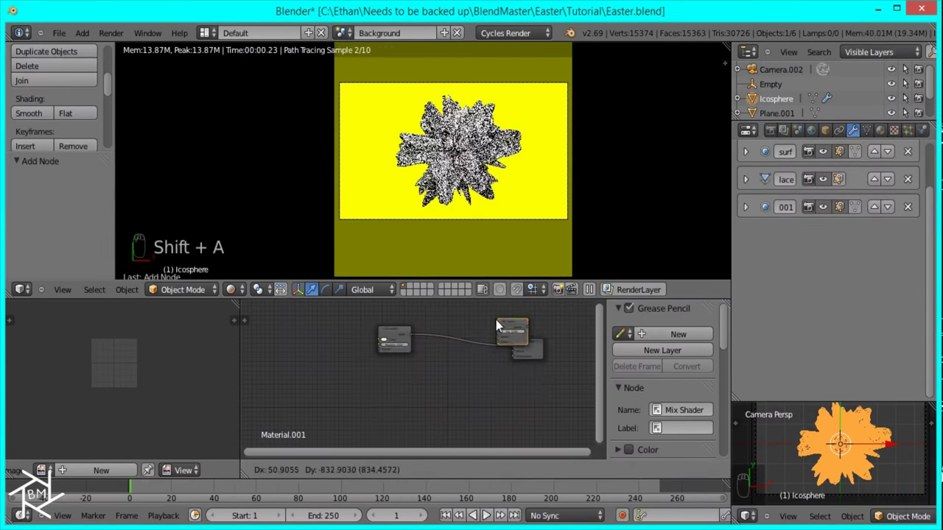
click(442, 339)
Step: Add a Glossy BSDF below the Diffuse BSDF and connect it to the Mix Shader's second shader input
key(shift+a)
mouse_move(420, 354)
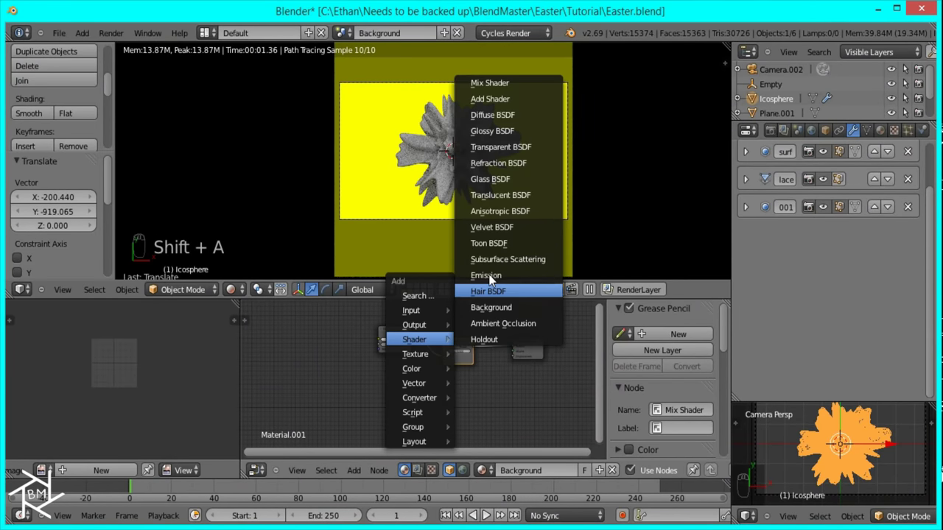
click(490, 130)
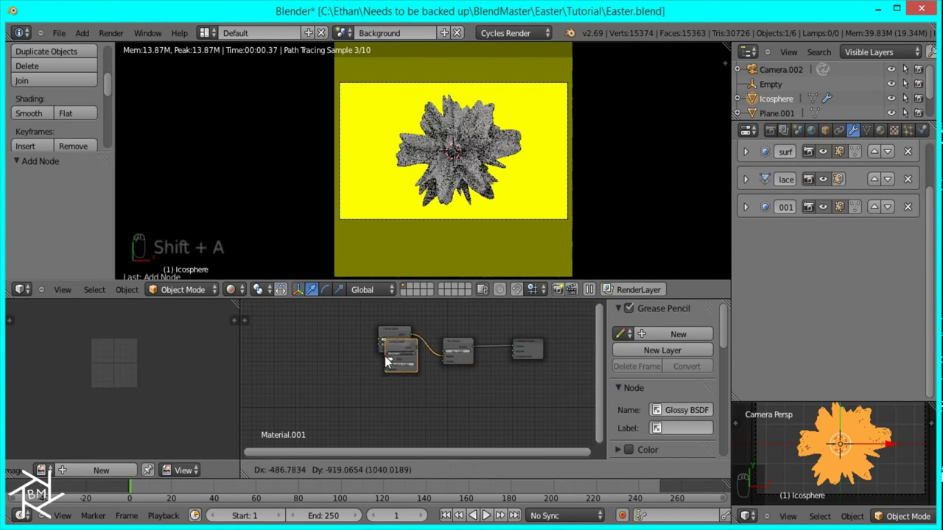
click(384, 385)
drag(406, 379, 444, 365)
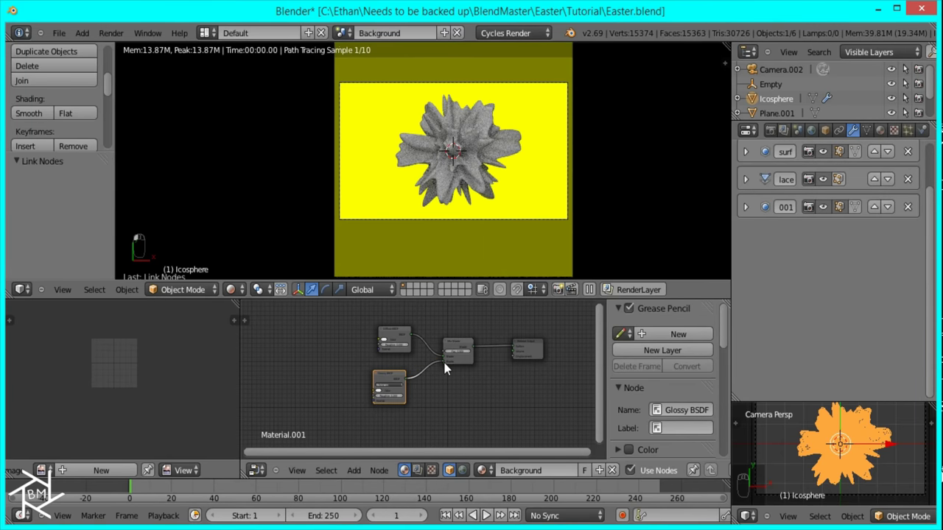
scroll(444, 365, up, 3)
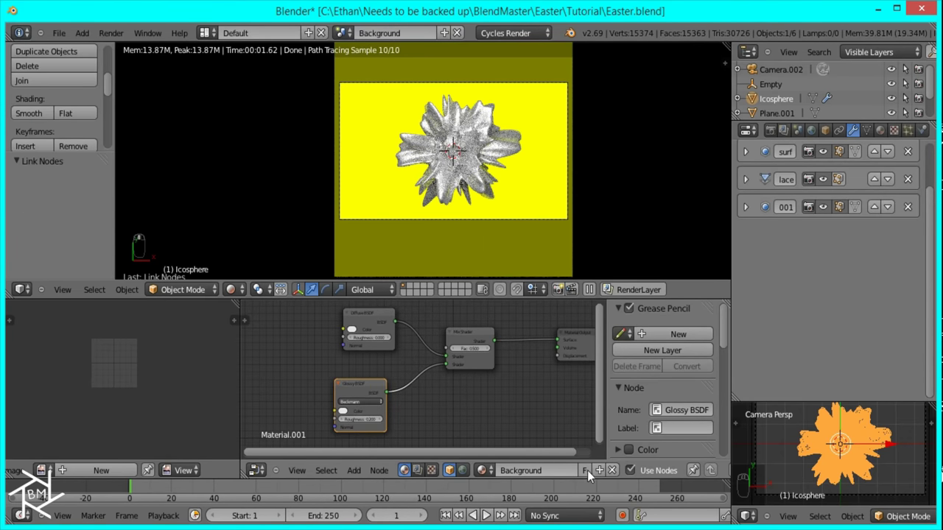
Step: Assign the existing Text material to the icosphere, make it a single-user copy and rename it Backgrounds
click(484, 471)
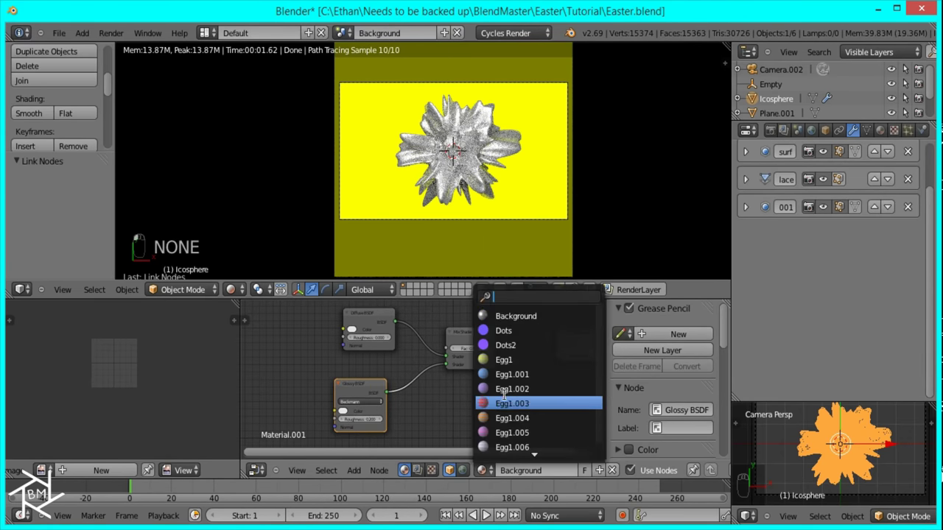
text(tex)
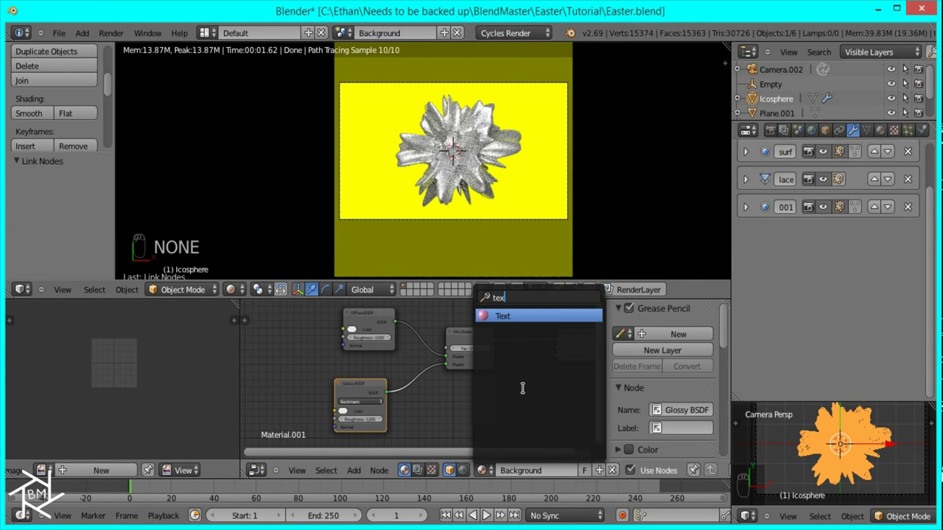
click(505, 316)
middle_drag(441, 377, 446, 339)
scroll(515, 378, up, 3)
click(584, 470)
double_click(552, 468)
text(Backgrounds)
key(Return)
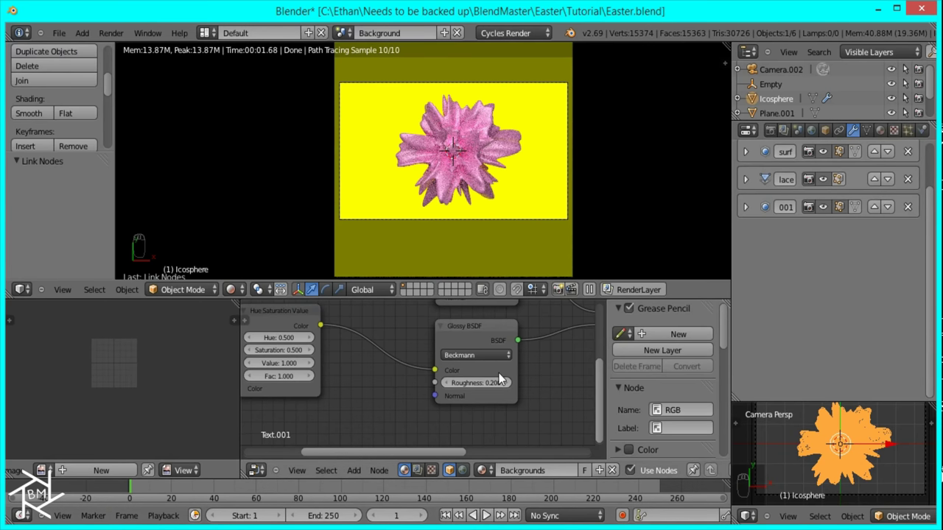
Step: Set the Glossy BSDF roughness to 0.5 and the Mix Shader factor to 0.2 in the Backgrounds material
scroll(515, 398, up, 2)
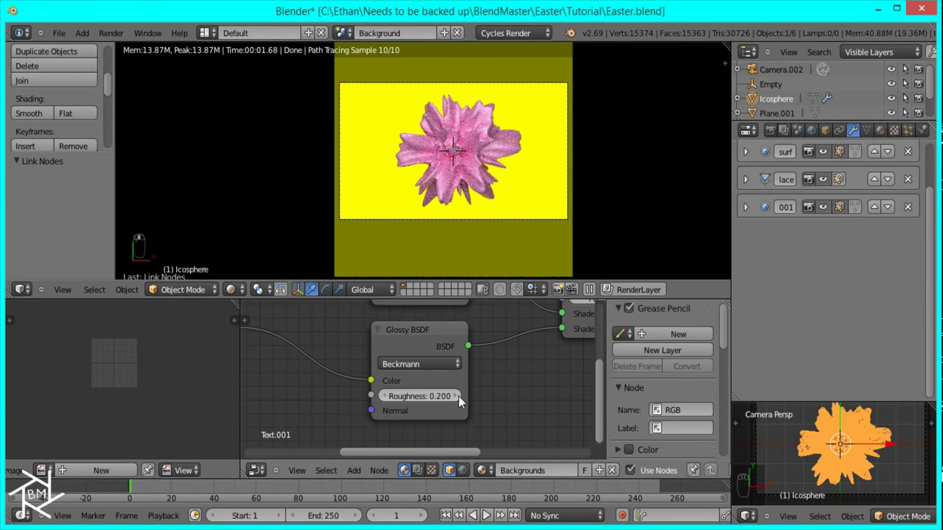
click(454, 395)
click(453, 395)
click(452, 396)
mouse_move(494, 371)
middle_down()
mouse_move(470, 378)
mouse_move(539, 360)
mouse_move(505, 361)
middle_up()
click(511, 348)
click(512, 348)
click(511, 348)
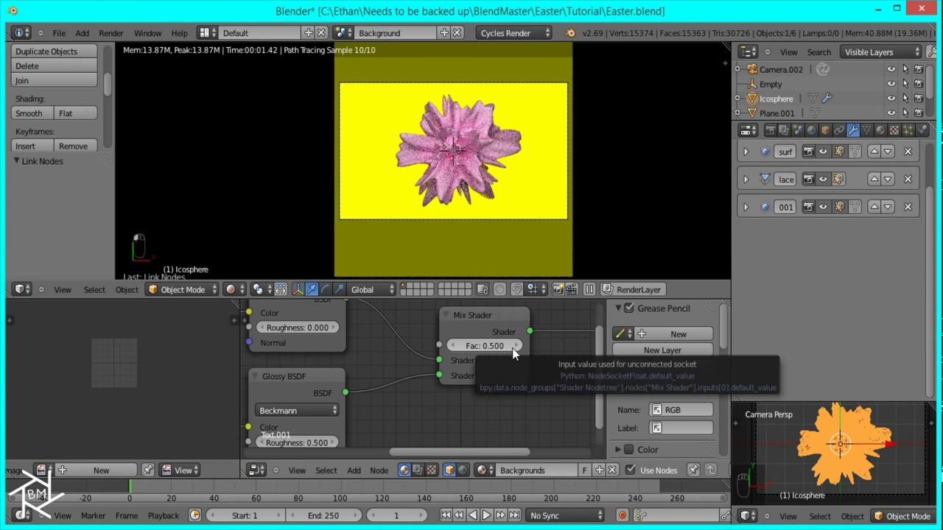
click(460, 345)
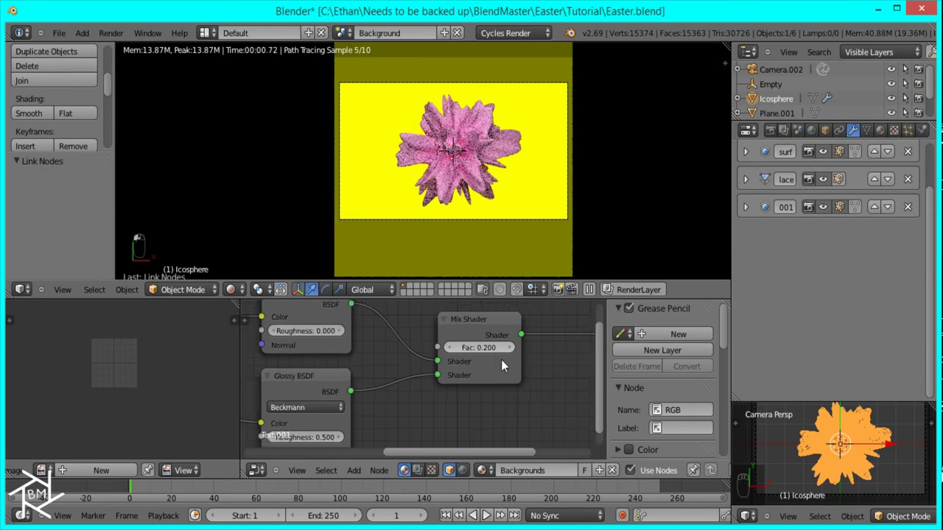
scroll(505, 369, down, 3)
scroll(539, 351, down, 2)
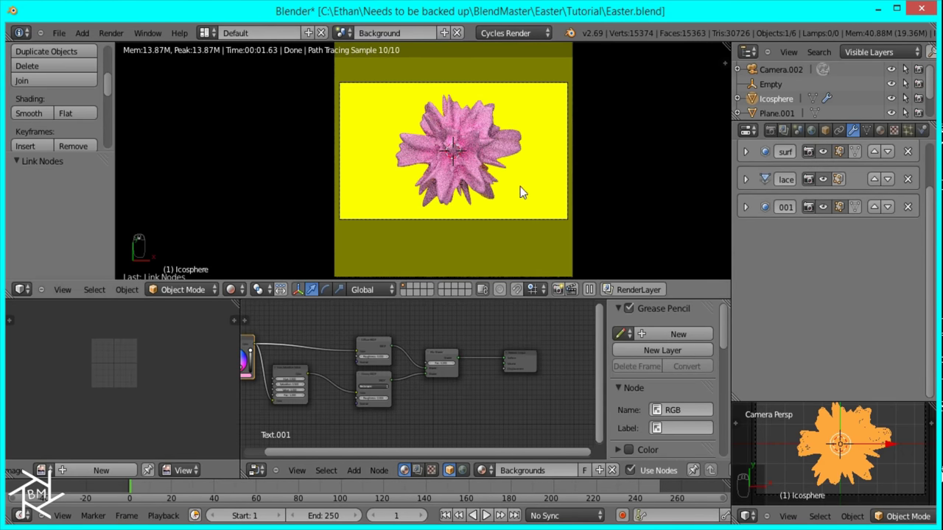
Step: Scale the icosphere down and, in solid shading, move it about 1.73 in X and 0.64 in Y to the camera frame's upper right
key(s)
right_click(487, 163)
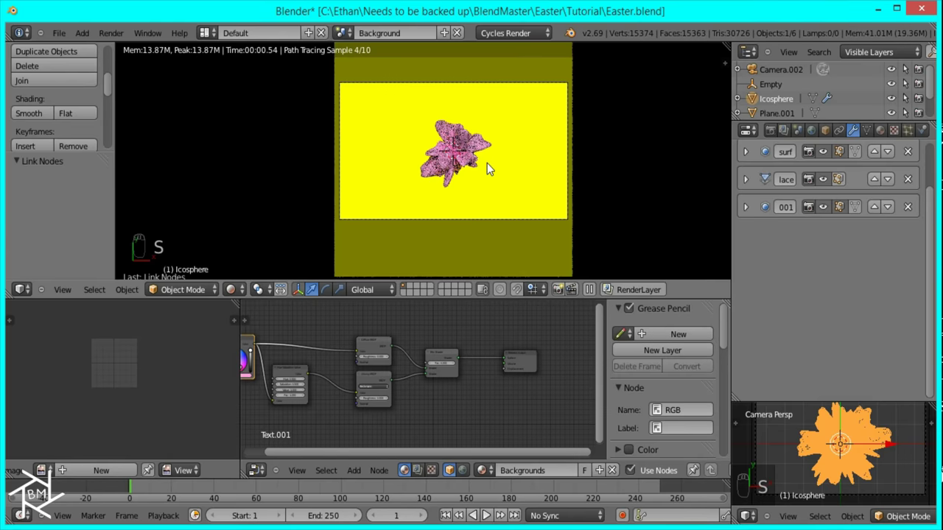
key(s)
click(501, 182)
key(z)
key(z)
key(g)
click(516, 165)
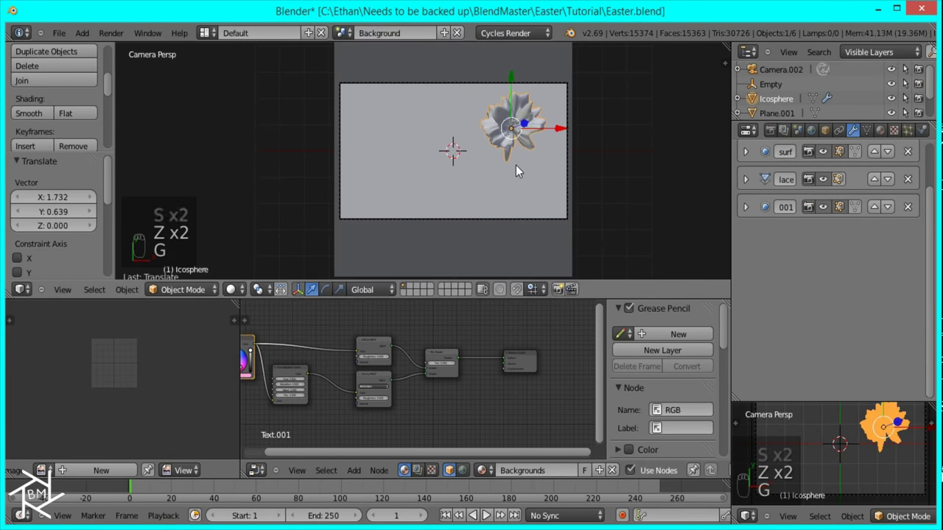
Step: Duplicate the icosphere about 3.5 units along negative X to the camera frame's upper left and scale the copy down
key(shift+d)
click(421, 176)
key(s)
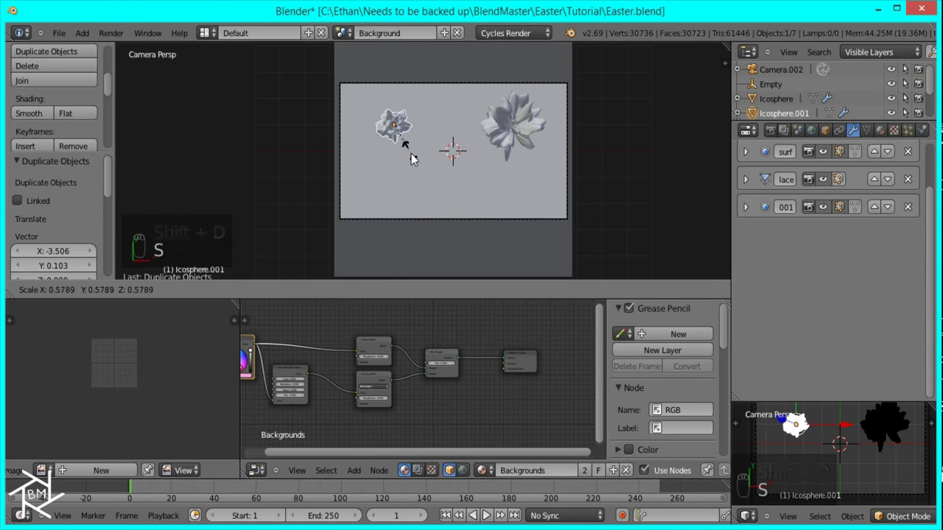
click(417, 156)
Step: Duplicate the small icosphere to the upper middle of the camera frame, rescale the copy and adjust its position
key(shift+d)
click(476, 148)
key(s)
click(479, 161)
key(g)
click(479, 165)
Step: Duplicate the icosphere to the camera frame's lower left and stretch its mesh up and right by one vertex with proportional editing
key(shift+d)
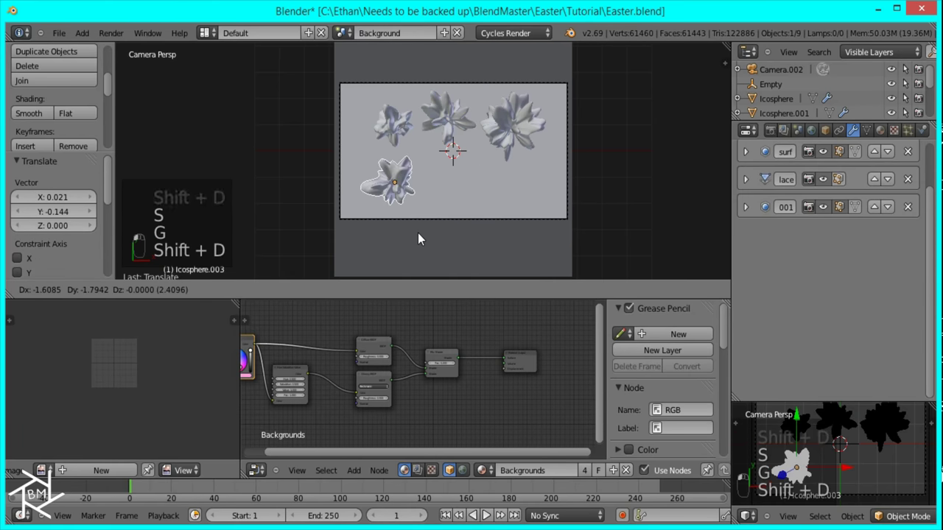
click(410, 221)
key(Tab)
right_click(401, 169)
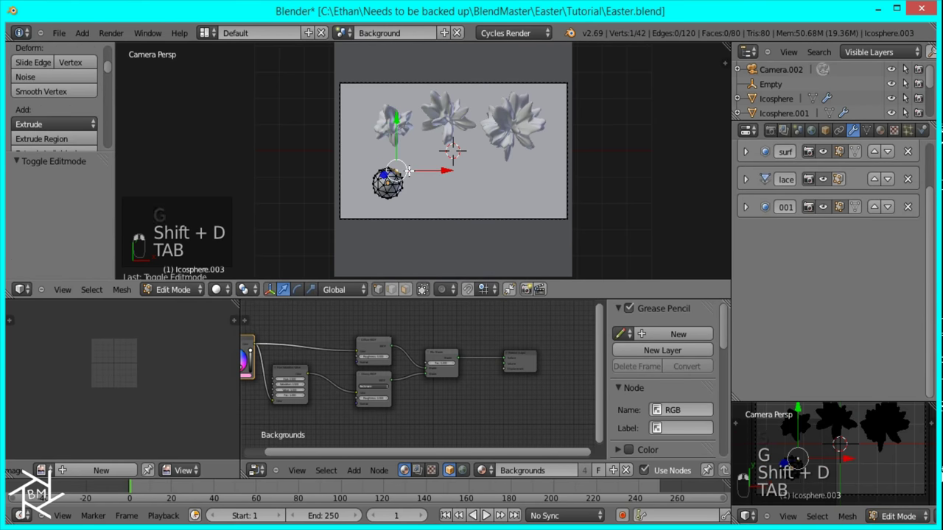
key(o)
key(g)
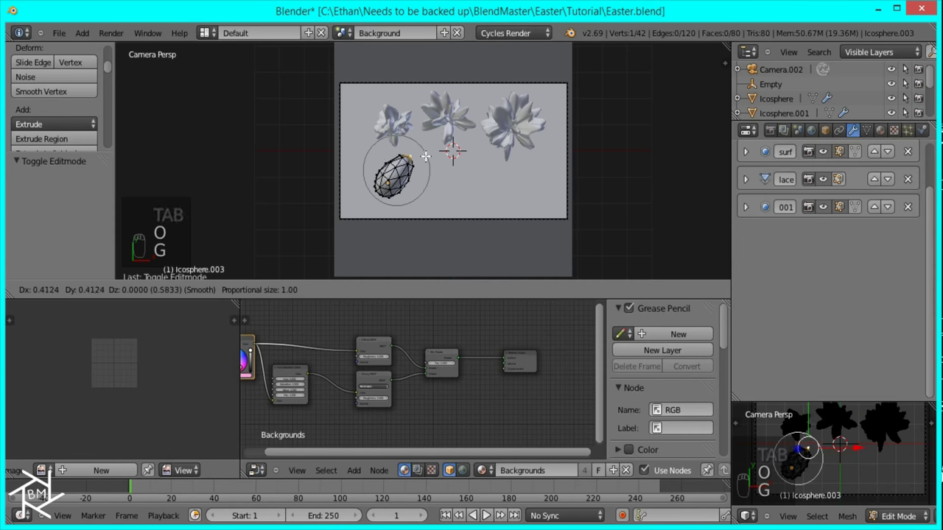
click(430, 175)
key(Tab)
Step: Duplicate the lower-left icosphere to the camera frame's lower middle, reshape its mesh with proportional editing and scale the copy by 0.686
key(shift+d)
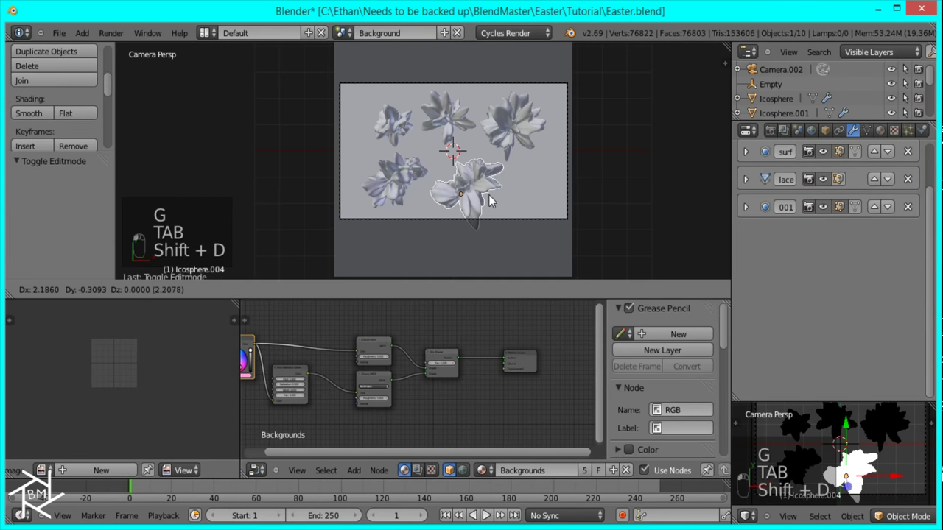
click(464, 184)
key(Tab)
key(a)
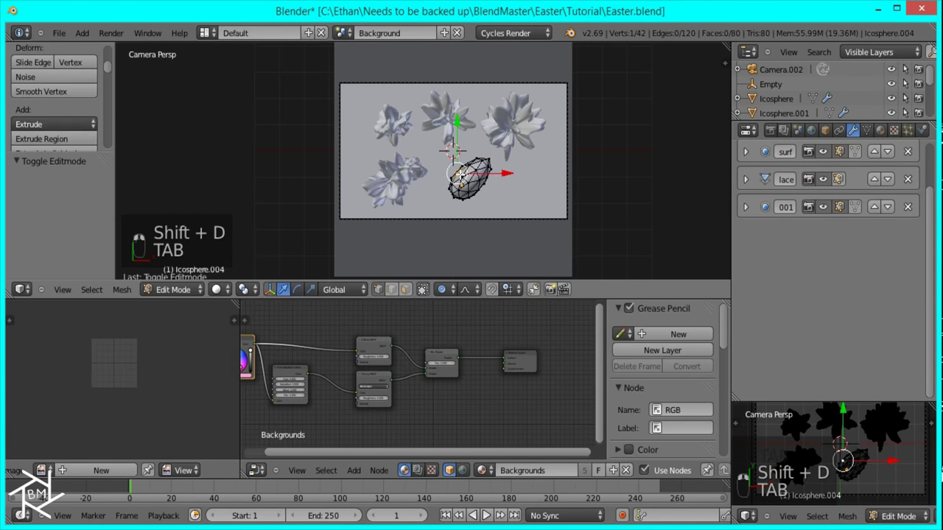
key(g)
click(554, 183)
key(Tab)
key(s)
click(506, 182)
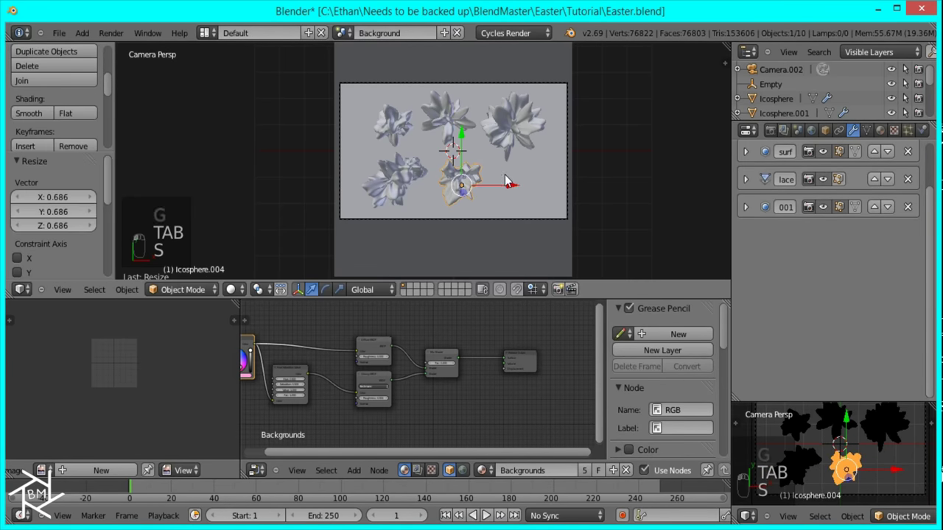
Step: Duplicate the lower-middle icosphere upward beside the 3D cursor, scale the copy down and shift it about 0.10 in X and 0.08 in Y
key(shift+d)
click(500, 158)
key(s)
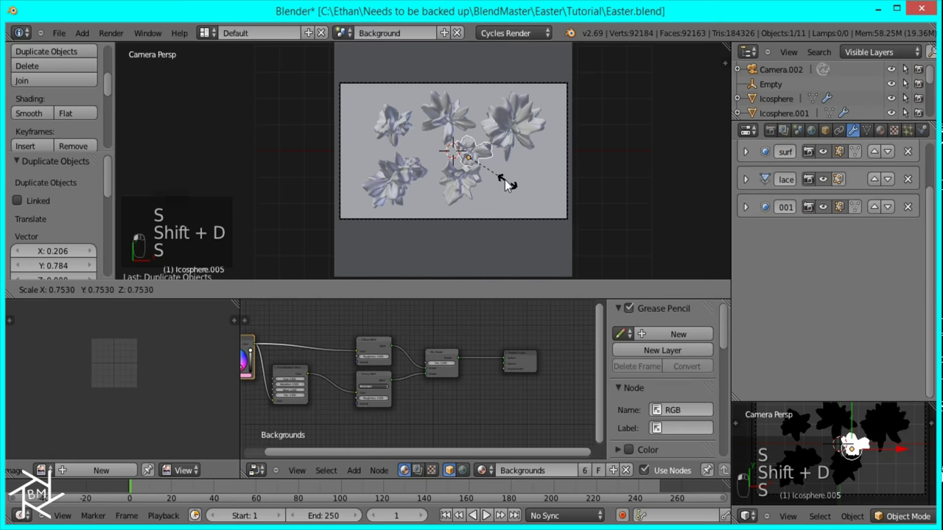
click(491, 168)
key(g)
click(493, 165)
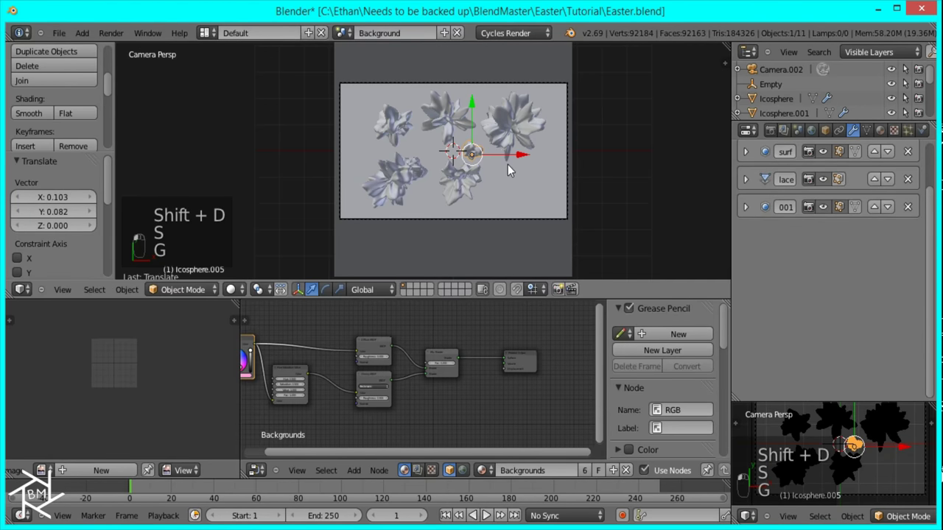
Step: Duplicate the small icosphere to the camera frame's lower right, scale the copy by 2.677 and move it about 0.29 in X and 0.19 in Y
key(shift+d)
click(541, 202)
key(s)
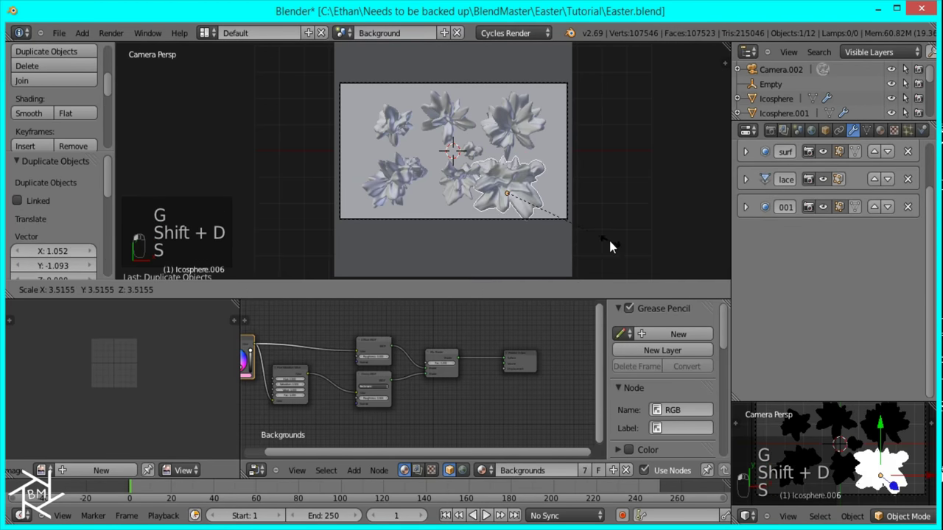
click(589, 225)
key(g)
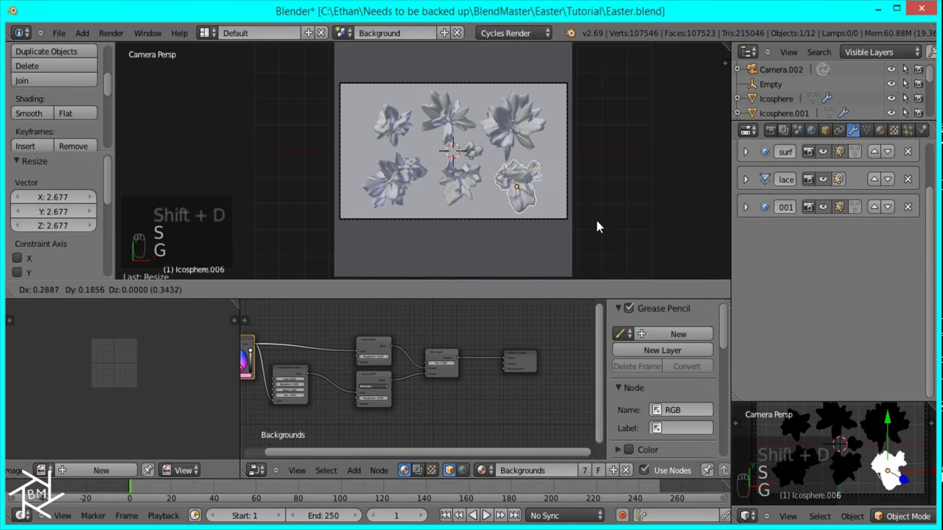
click(594, 218)
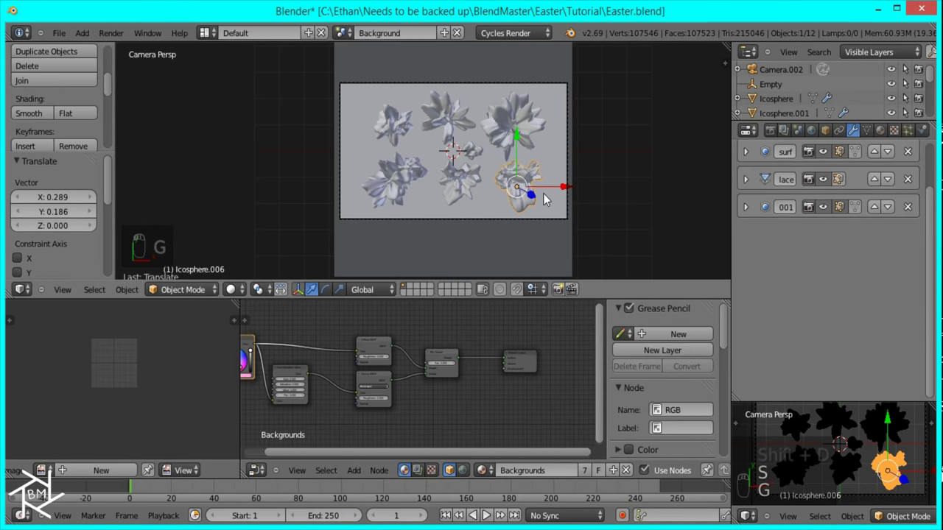
Step: Duplicate the lower-right icosphere to the middle of the camera frame's left edge and scale the copy down
key(shift+f)
key(shift+d)
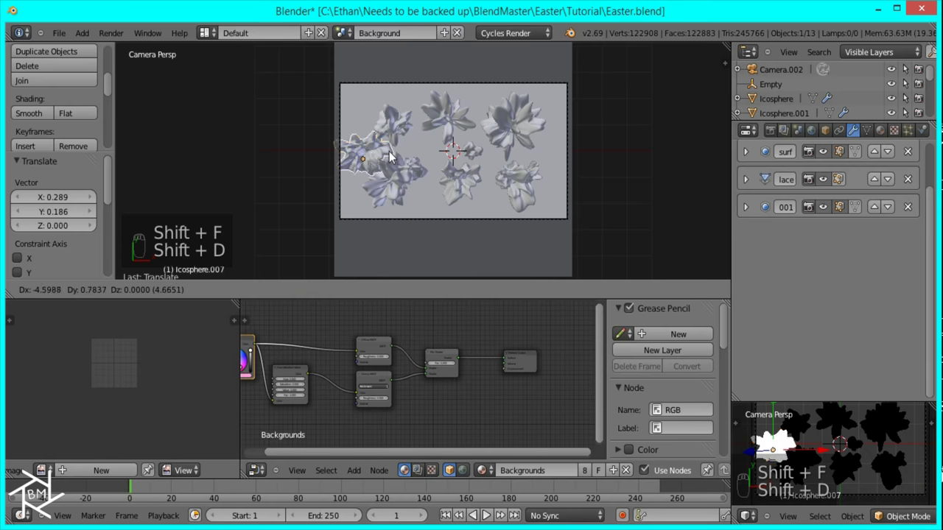
click(391, 156)
key(s)
click(400, 170)
key(g)
right_click(400, 171)
Step: Duplicate the small left-edge icosphere about 1.22 units up in Y to the camera frame's upper-left corner and scale the copy up
key(shift+d)
click(392, 148)
key(s)
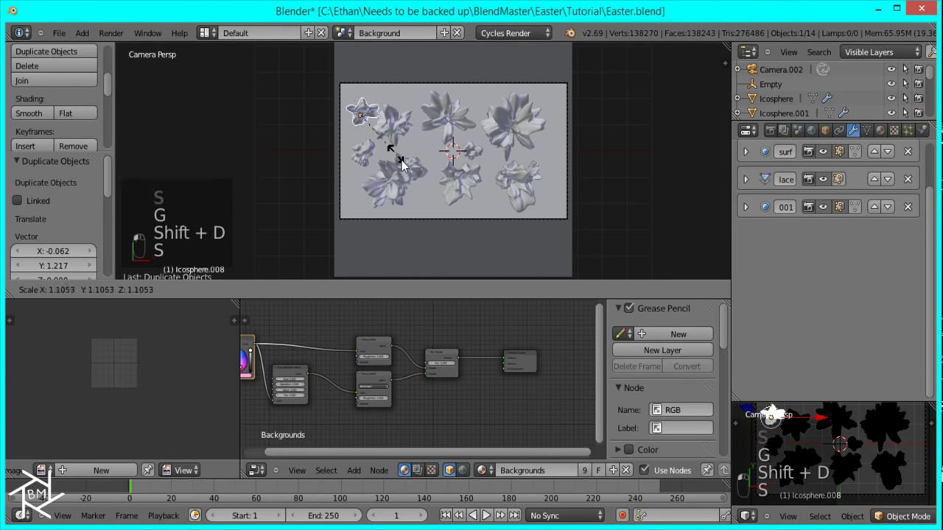
click(401, 164)
Step: Scale the older upper-left icosphere by 0.790 and move it about 0.04 in X and -0.19 in Y
right_click(394, 125)
key(s)
click(425, 143)
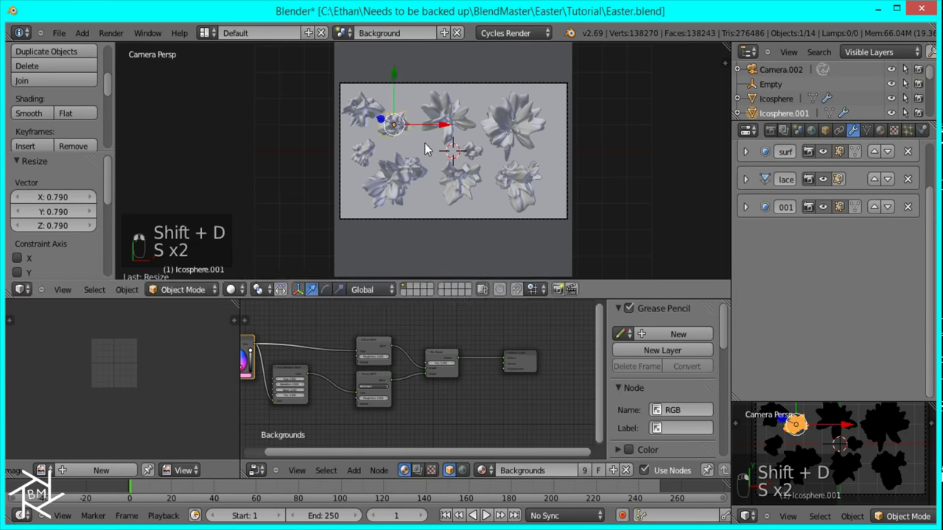
key(g)
click(427, 149)
Step: Duplicate that icosphere toward the center of the camera frame, just left of the 3D cursor, and scale the copy by 0.590
key(shift+d)
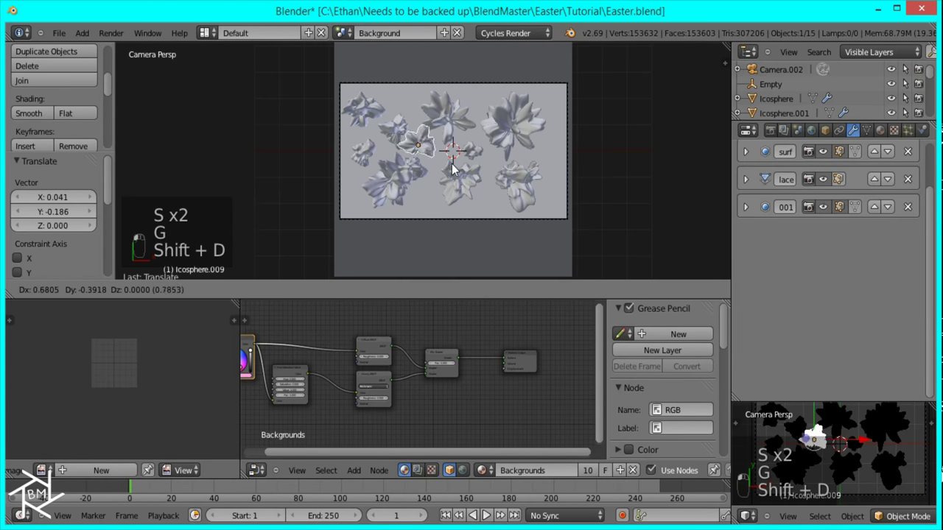
click(445, 155)
key(s)
click(449, 162)
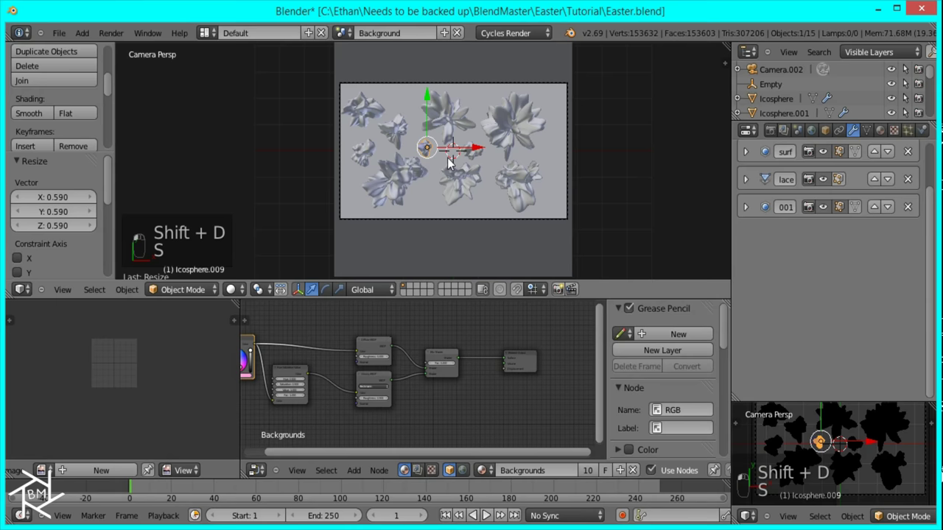
Step: Duplicate the tiny central icosphere about 1.44 units down in Y to the camera frame's lower edge and scale the copy by 1.668
key(shift+d)
click(448, 210)
key(s)
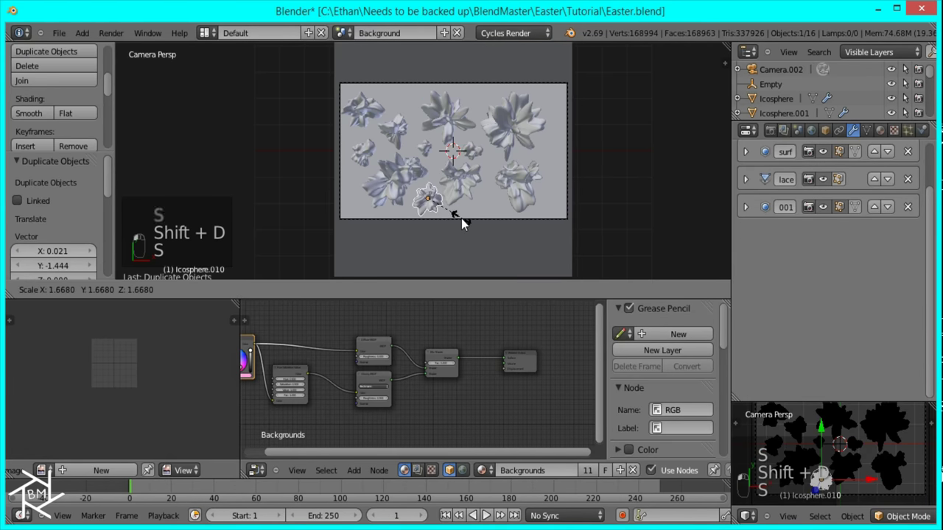
click(461, 218)
Step: Move the lower-middle icosphere about 0.21 in X and -0.14 in Y, and preview the scene in rendered shading before returning to solid
right_click(472, 190)
key(g)
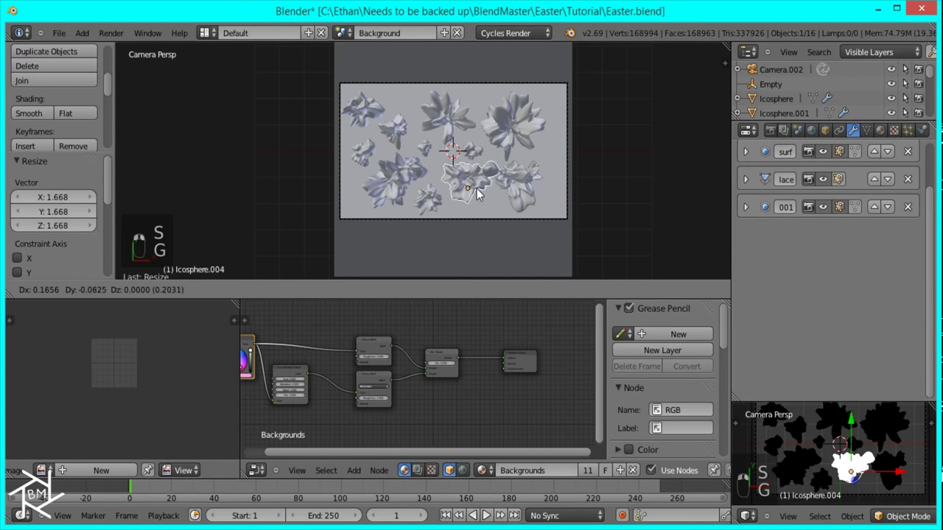
click(479, 195)
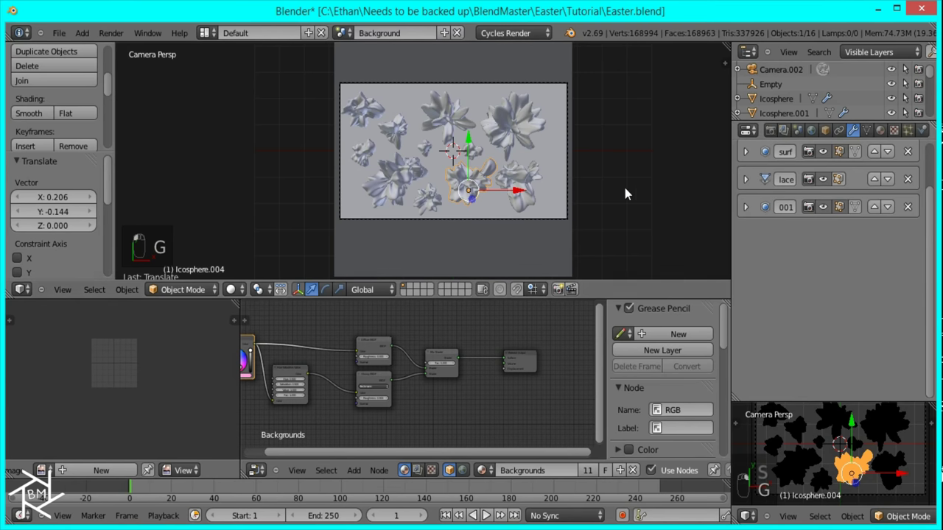
key(shift+z)
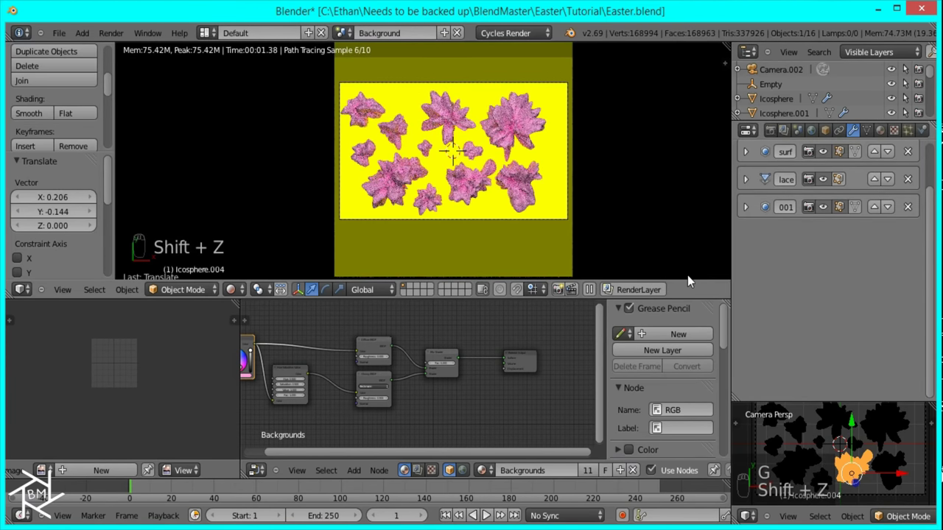
key(z)
key(z)
key(z)
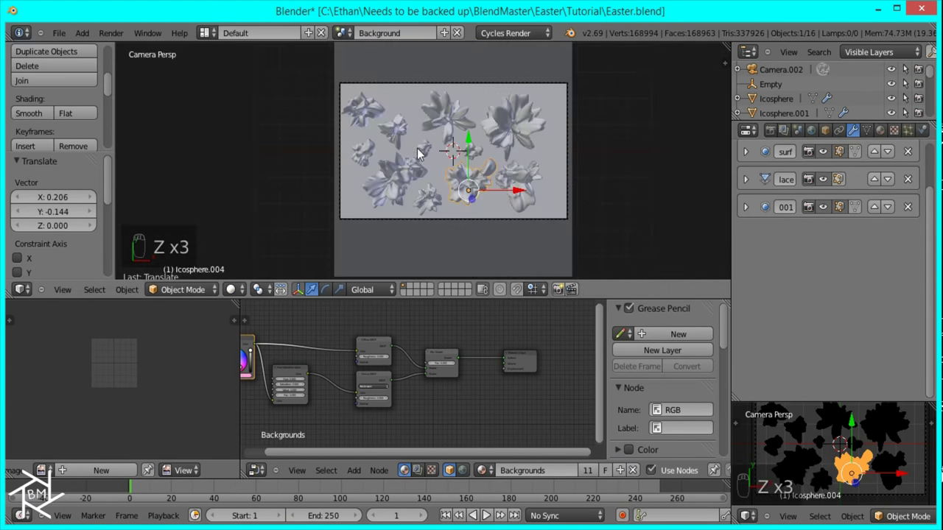
Step: Set the Background scene's render samples to 100
click(771, 130)
scroll(806, 280, down, 4)
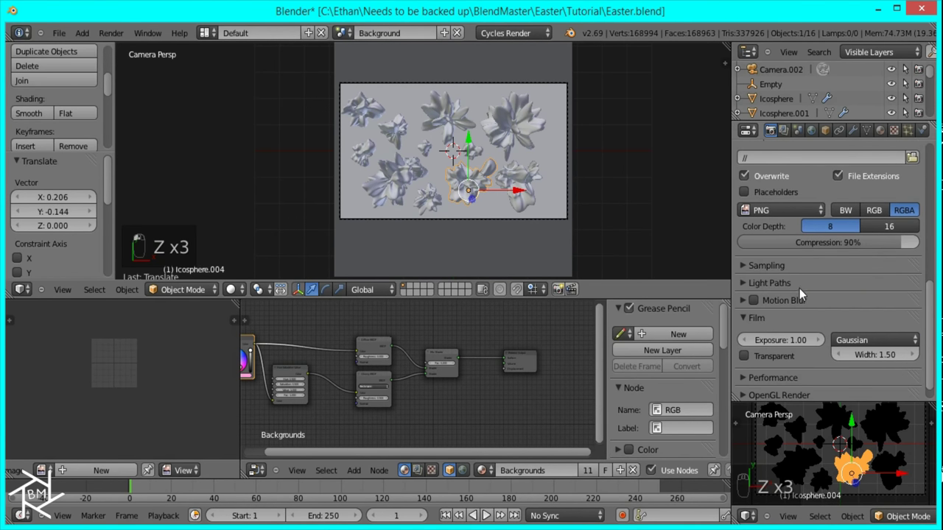
click(766, 265)
click(880, 338)
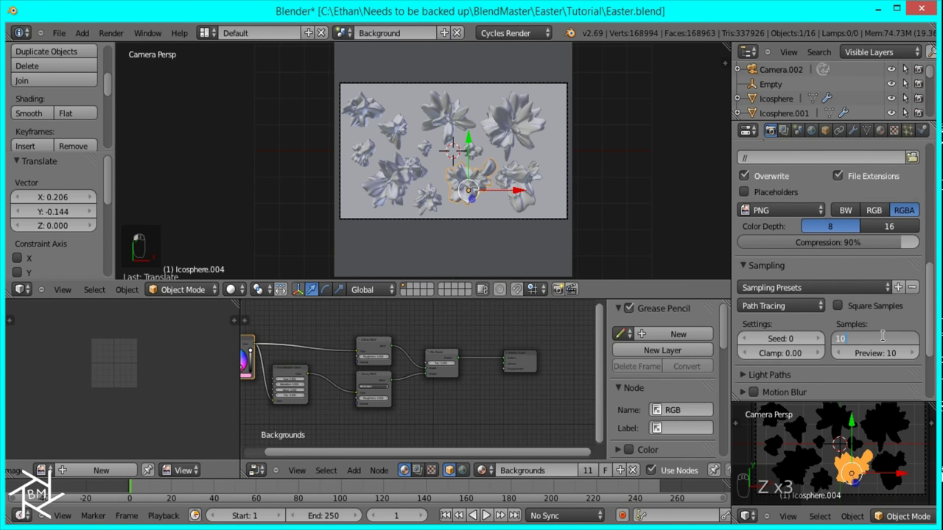
text(100)
key(Return)
scroll(873, 335, down, 4)
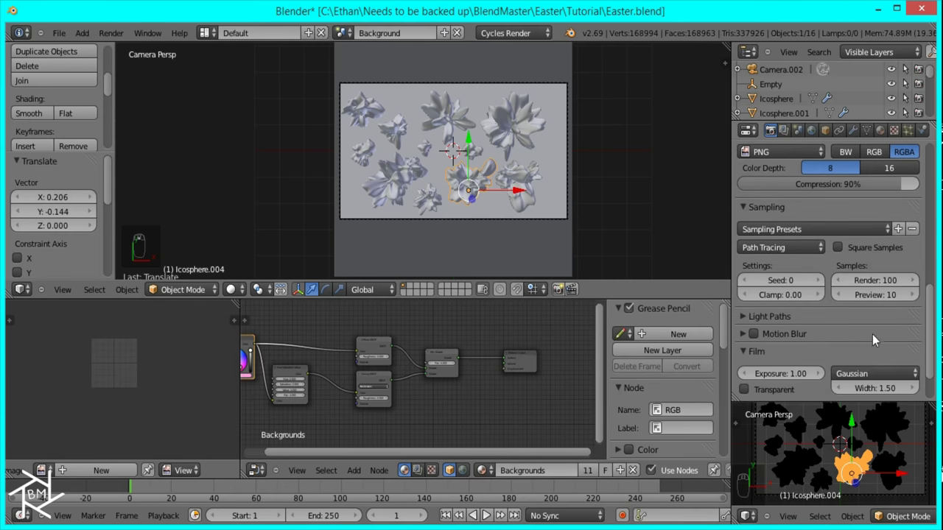
Step: Set the render tile size to 16 in X and 16 in Y in the performance settings
click(773, 358)
scroll(777, 363, down, 5)
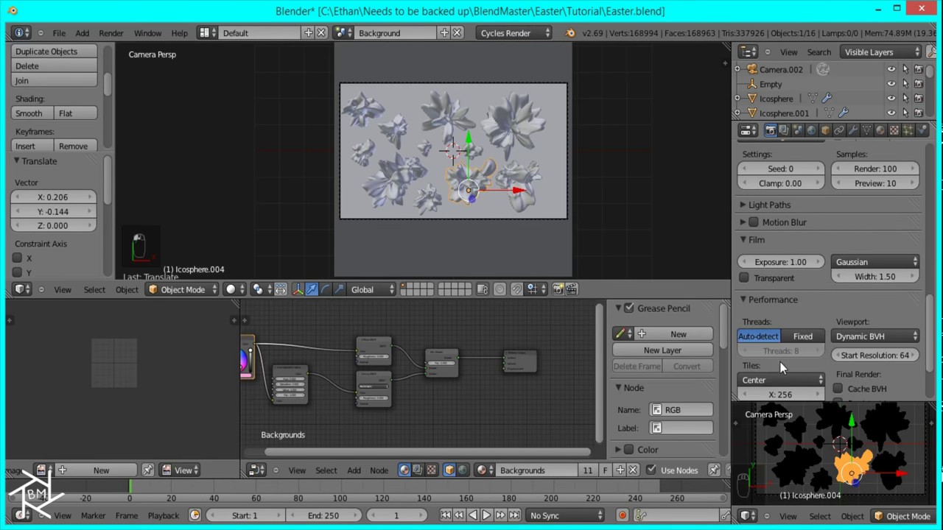
click(772, 312)
text(1)
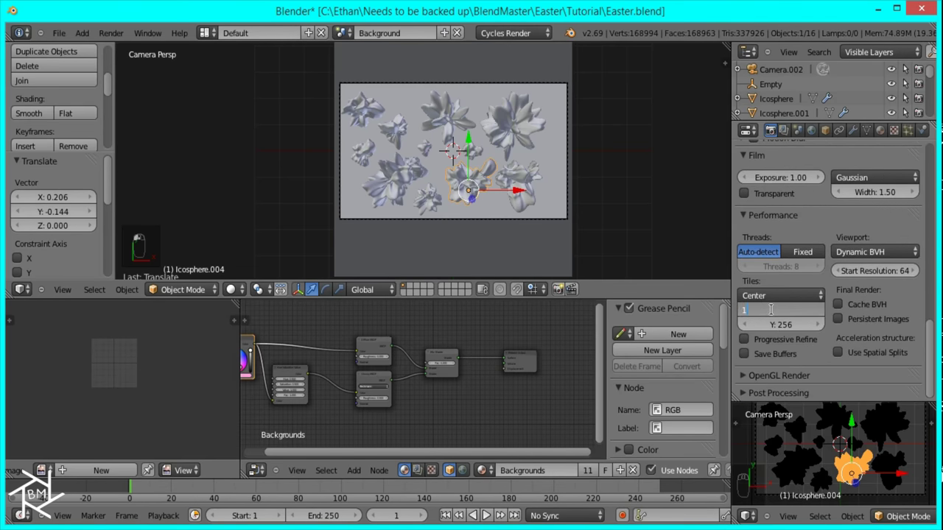
text(6)
key(Tab)
text(1)
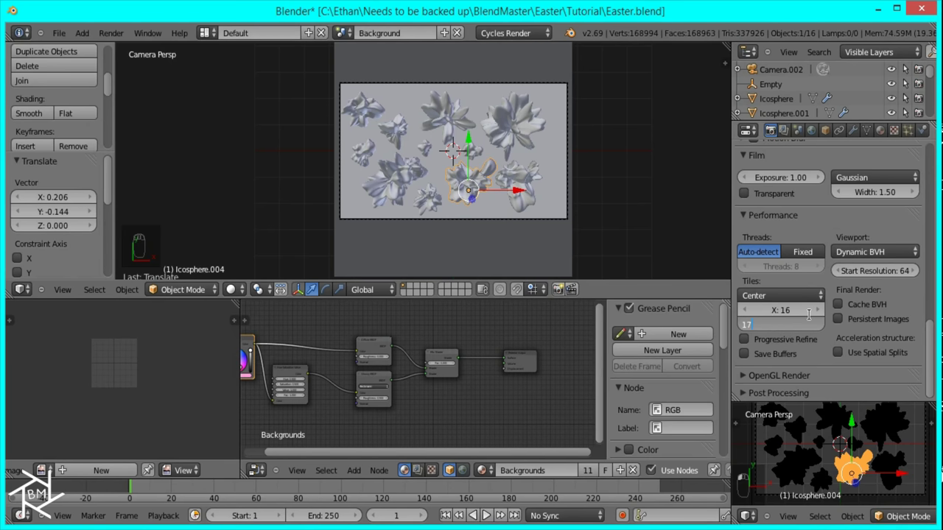
key(BackSpace)
text(6)
key(Return)
Step: Start rendering the Background scene as a still image and save the Blender file
scroll(835, 306, up, 15)
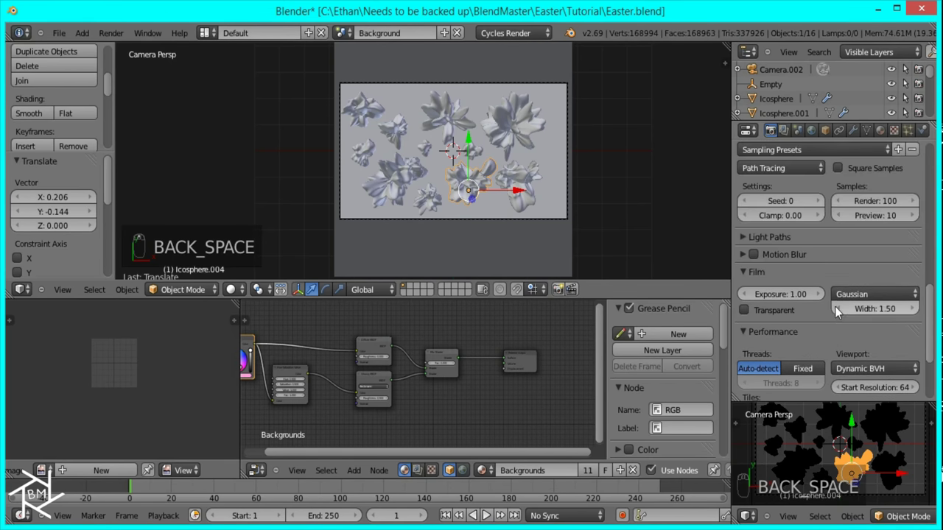
scroll(815, 279, up, 5)
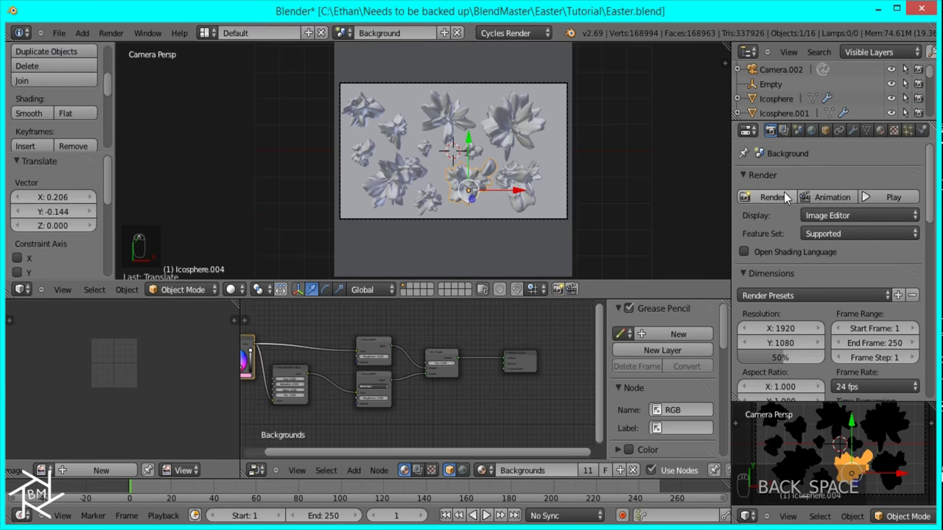
click(780, 195)
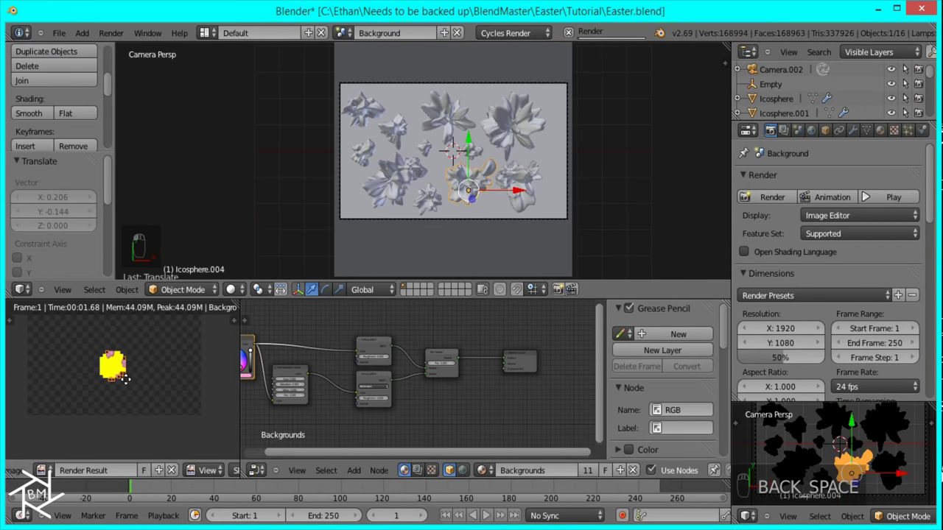
scroll(147, 391, up, 5)
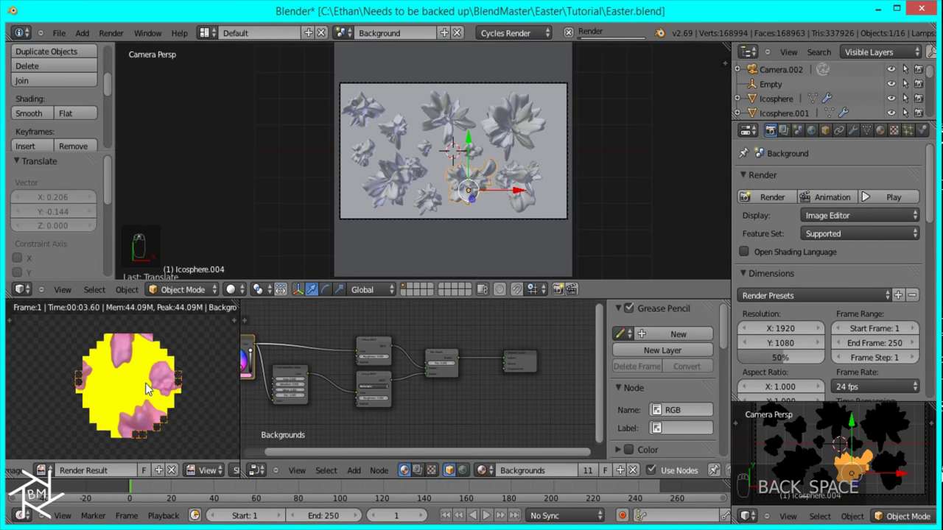
scroll(145, 387, down, 5)
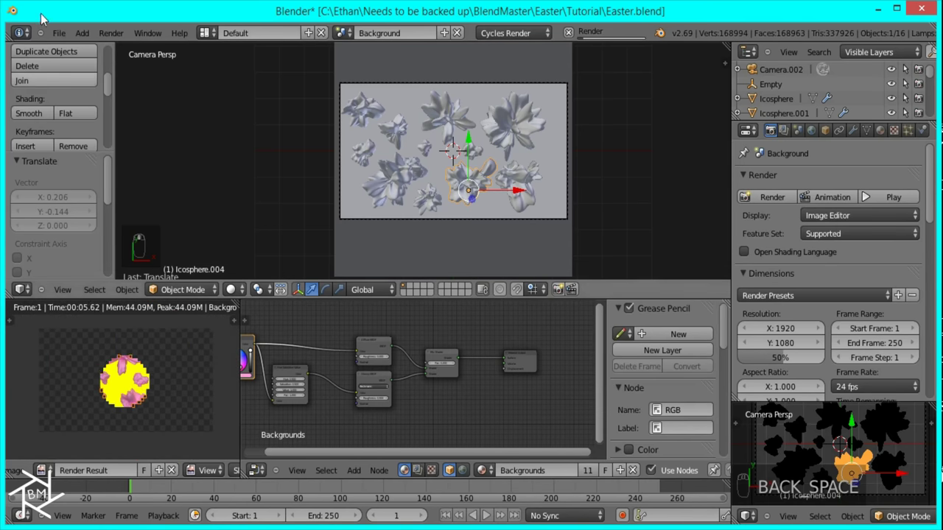
click(60, 34)
click(85, 121)
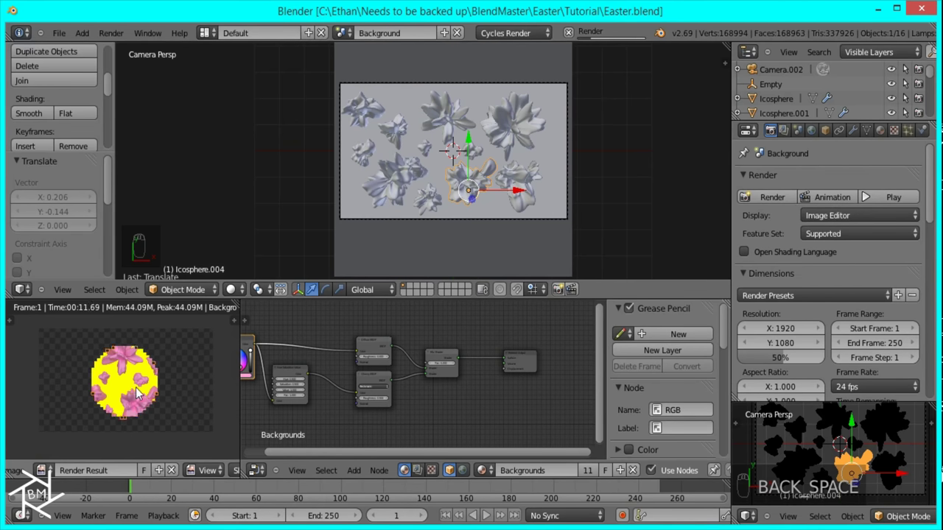
Step: Save the finished background render as an image named Background in the Easter\Tutorial folder
scroll(136, 394, up, 5)
scroll(231, 348, down, 7)
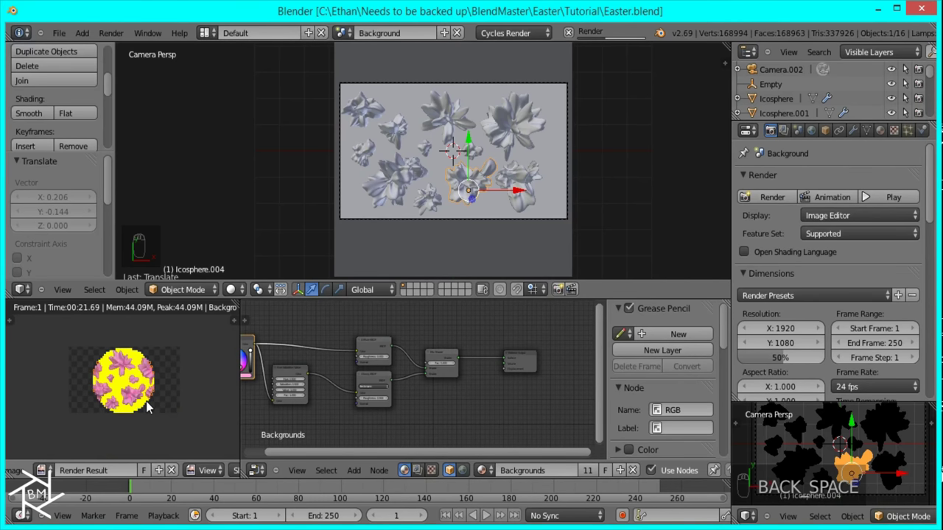
scroll(147, 407, up, 2)
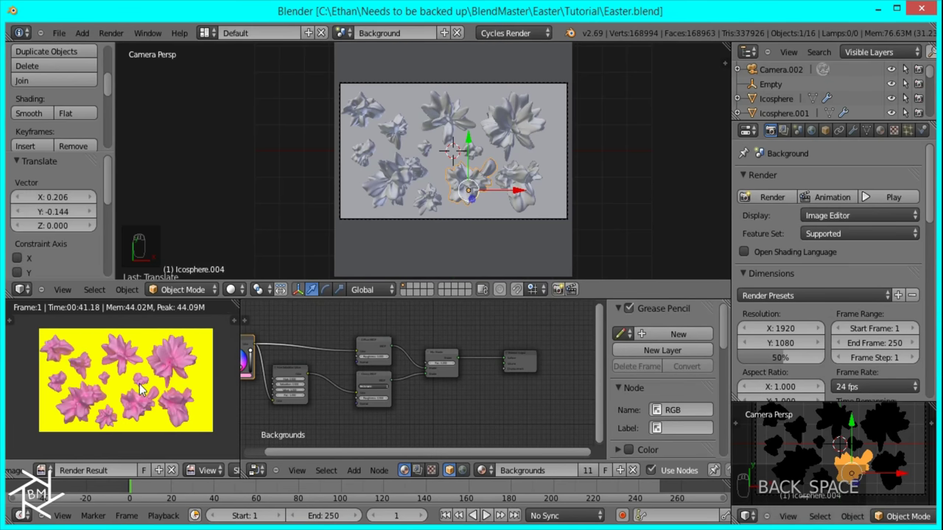
scroll(140, 392, up, 1)
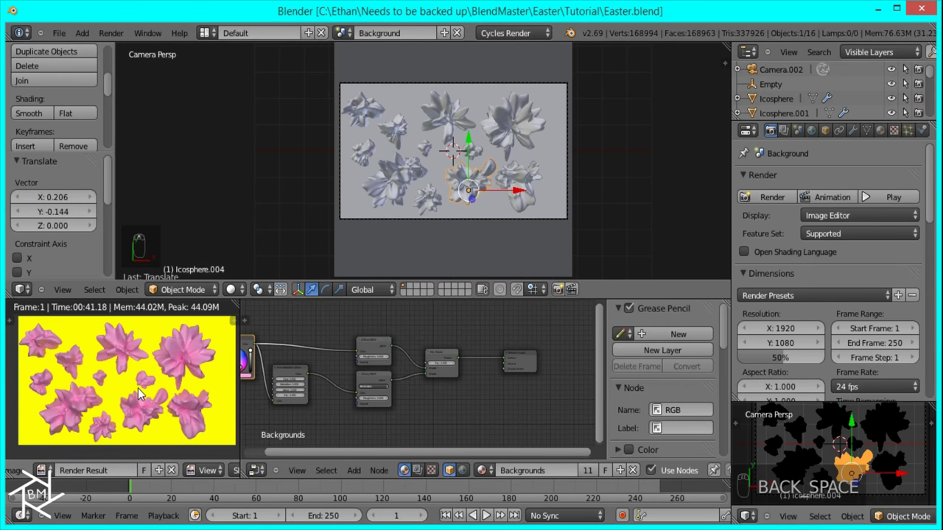
key(F3)
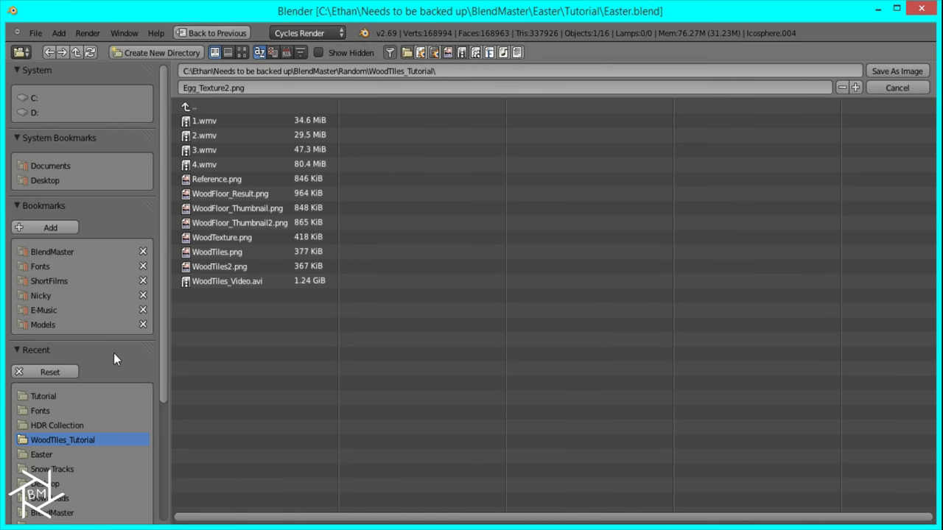
click(49, 457)
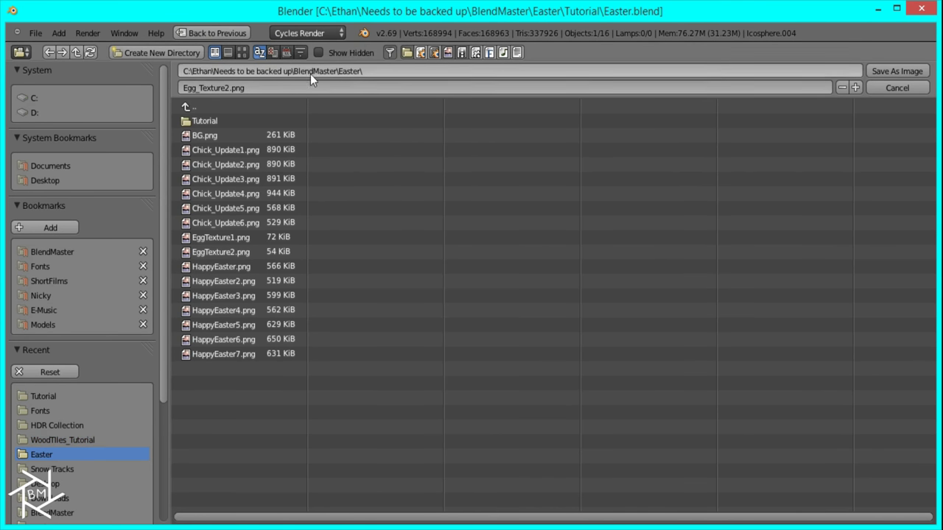
click(232, 120)
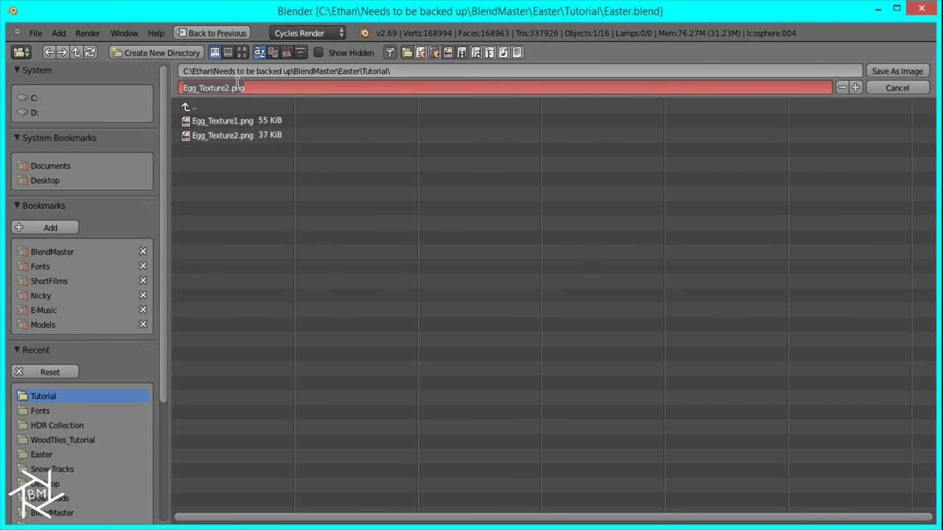
click(237, 86)
text(Backgro)
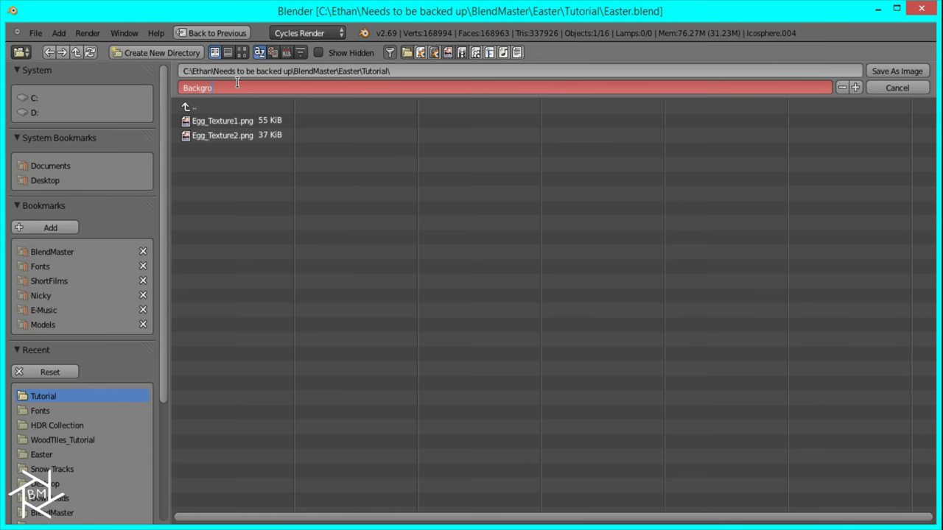
text(und)
key(Return)
key(Return)
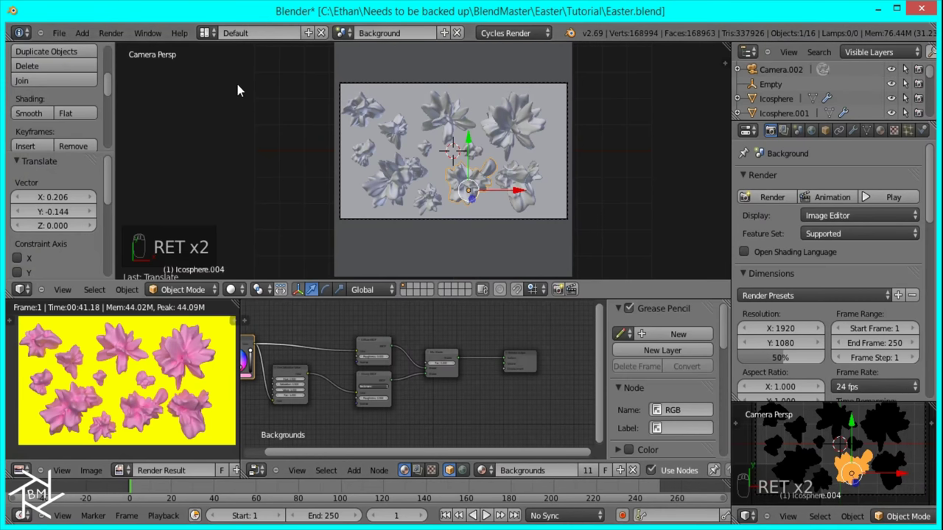
Step: Switch to the scene named Scene and render its Happy Easter image
click(341, 33)
click(351, 87)
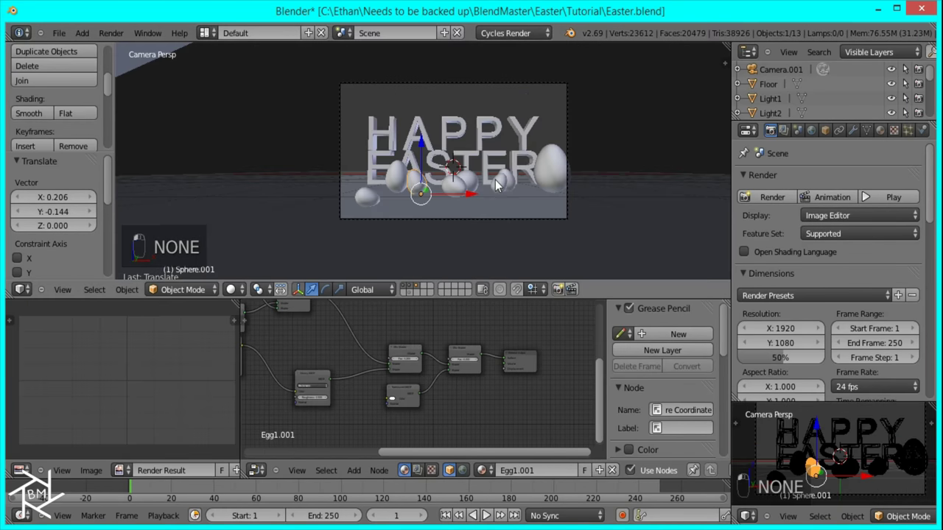
click(769, 195)
Step: Set the render tile size of Scene to 16 in X and 16 in Y in the performance settings
scroll(865, 344, down, 15)
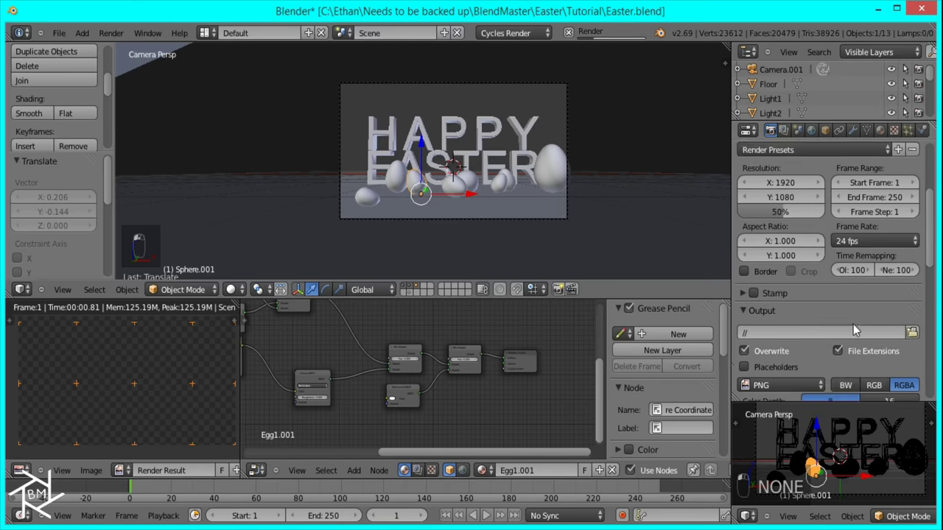
scroll(821, 350, down, 5)
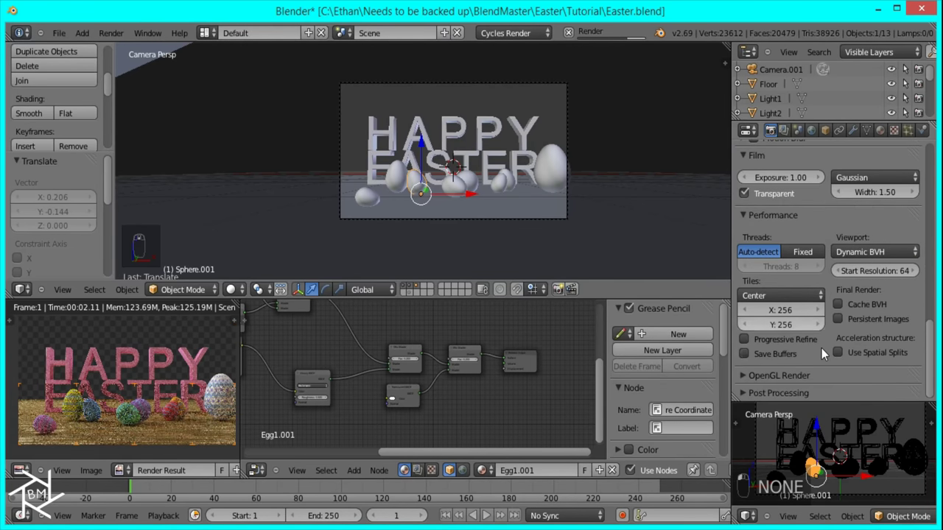
click(782, 310)
text(16)
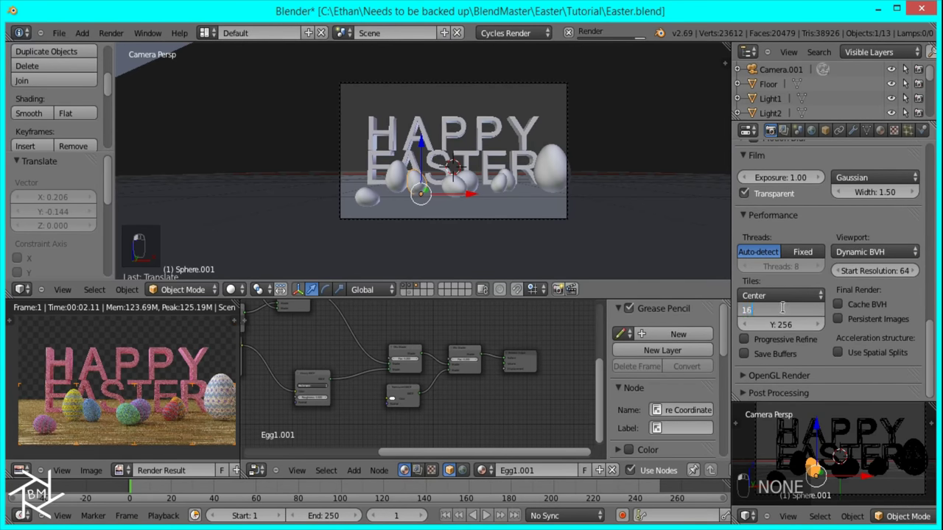
key(Tab)
text(16)
key(Return)
scroll(197, 372, down, 4)
scroll(165, 371, up, 2)
scroll(158, 378, up, 2)
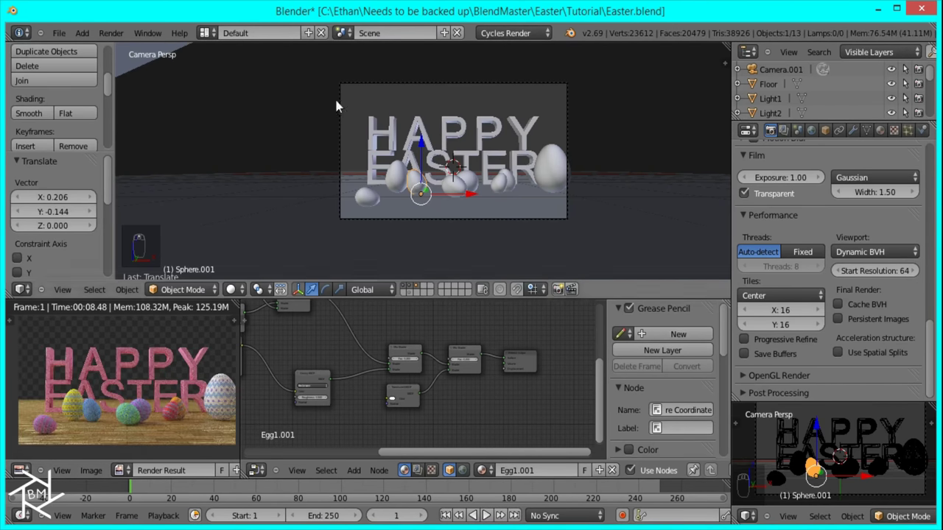
Step: Open the Compositing layout for Scene and enable nodes and the backdrop in a maximized node editor
key(ctrl+Left)
click(343, 33)
click(360, 86)
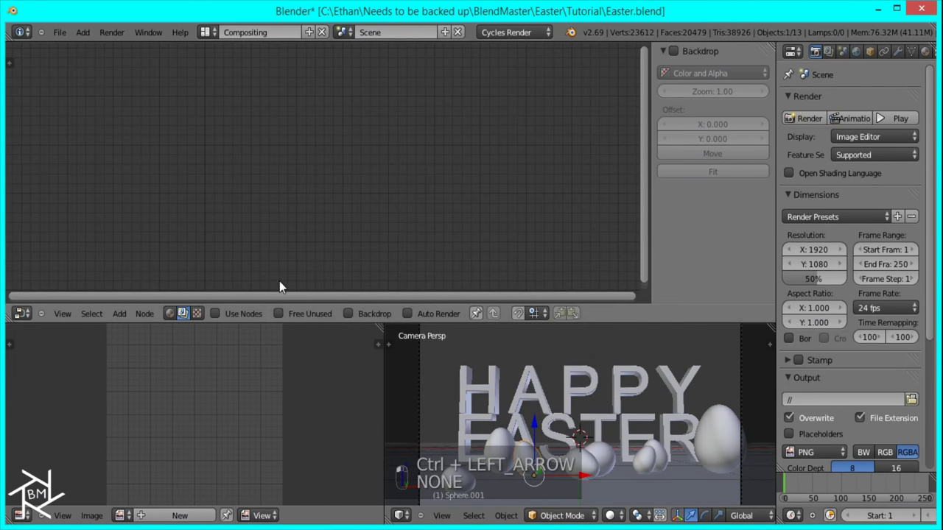
click(245, 316)
click(361, 314)
key(ctrl+Up)
Step: Space the Render Layers and Composite nodes far apart and connect the render to a Viewer node placed below Composite
drag(286, 249, 143, 163)
drag(484, 223, 760, 124)
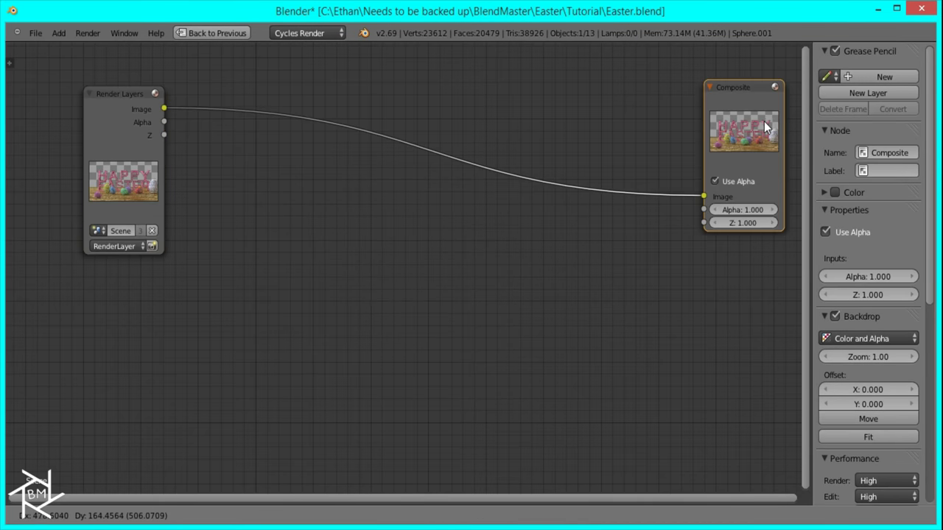
shift+click(118, 185)
ctrl+shift+click(134, 174)
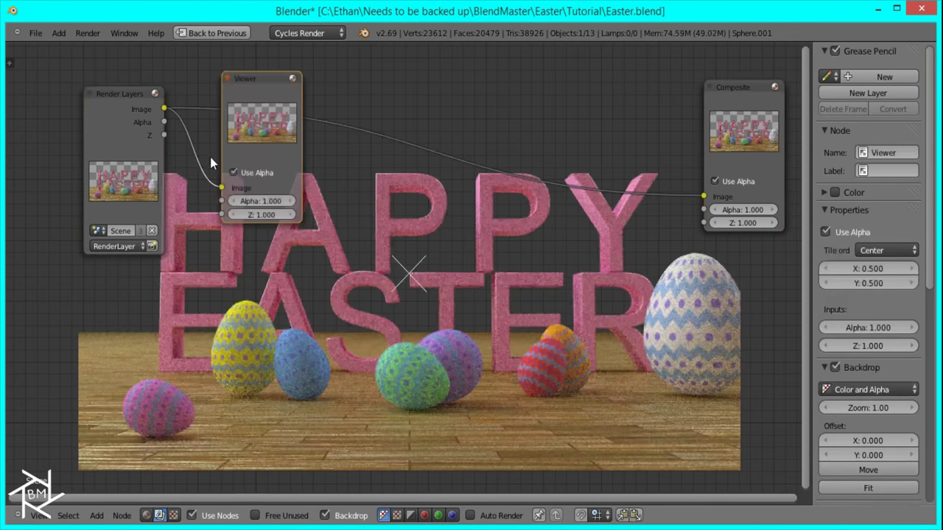
key(g)
click(766, 341)
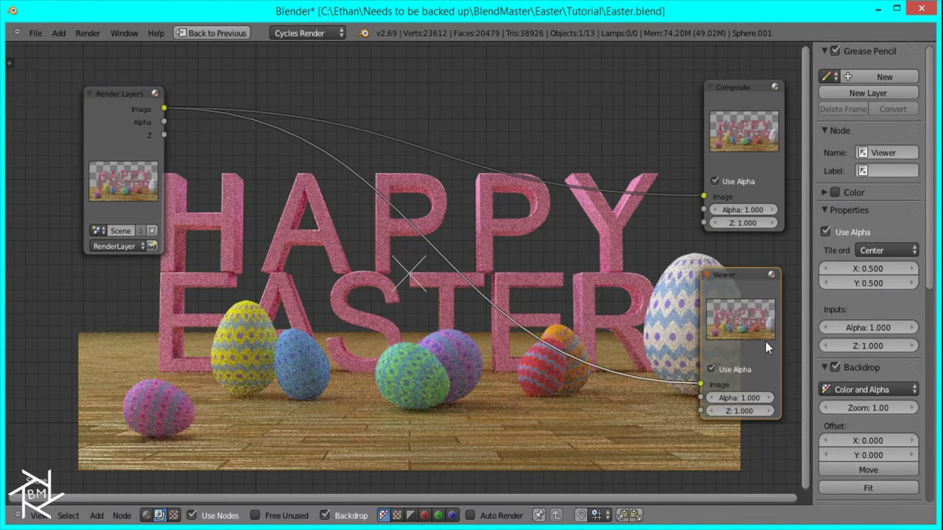
Step: Add an Image input node below Render Layers and load Background.png into it
middle_drag(479, 291, 252, 282)
key(shift+a)
mouse_move(258, 292)
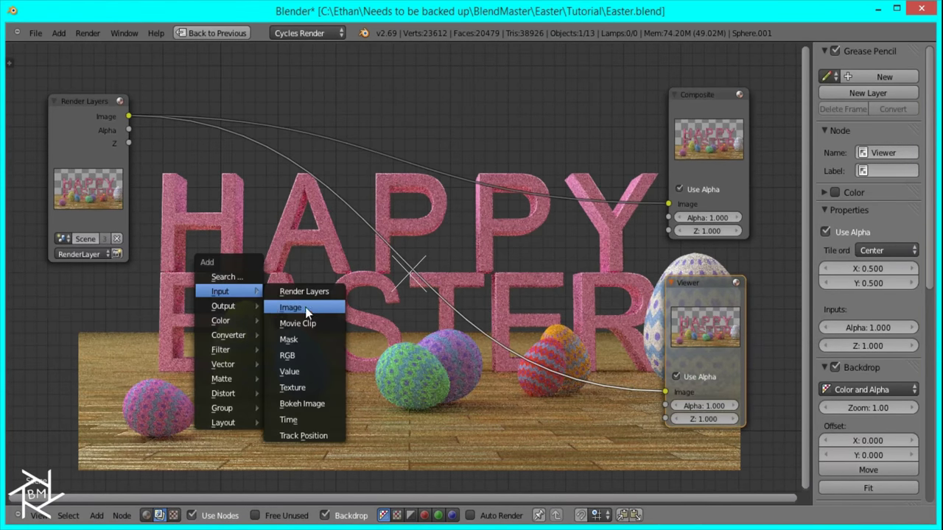
click(306, 310)
click(61, 314)
click(99, 422)
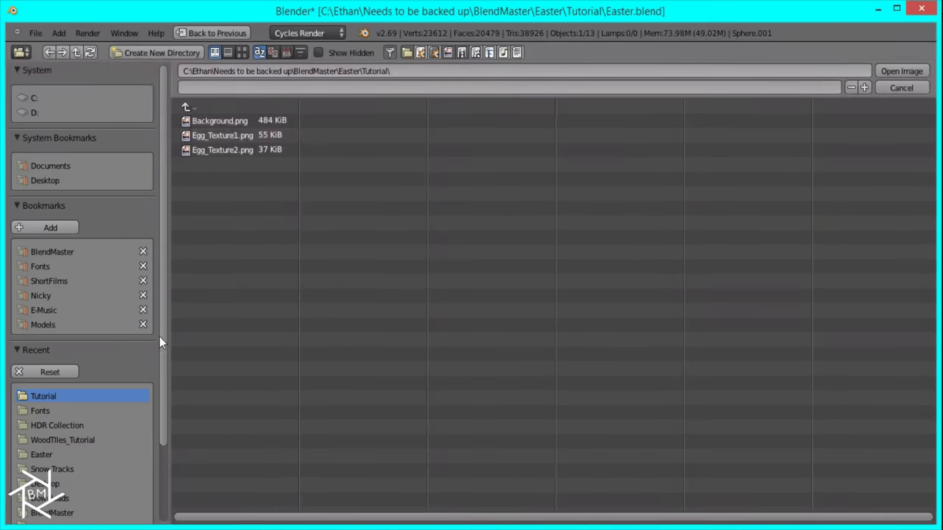
double_click(230, 123)
Step: Add an Alpha Over node that layers the render over the background image, using the render's alpha as the factor, and feeds the Viewer
key(shift+a)
mouse_move(292, 300)
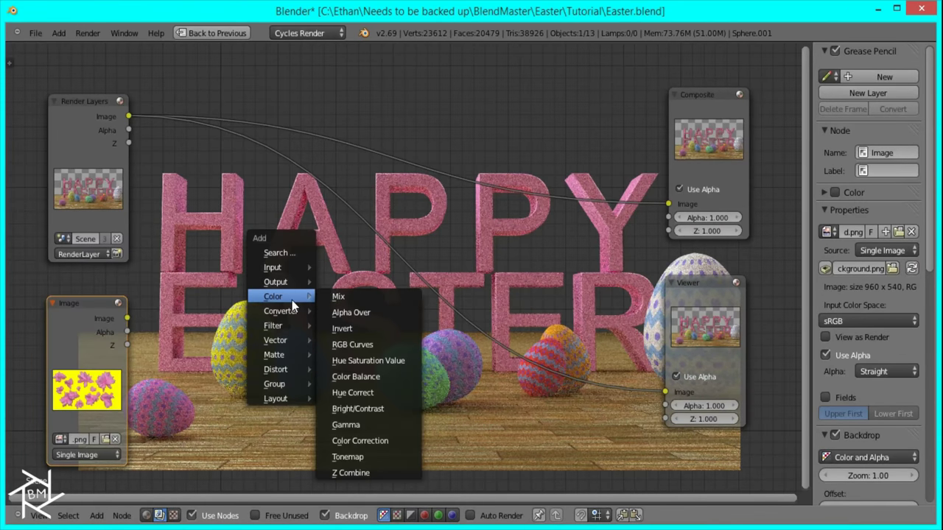
click(352, 312)
click(348, 316)
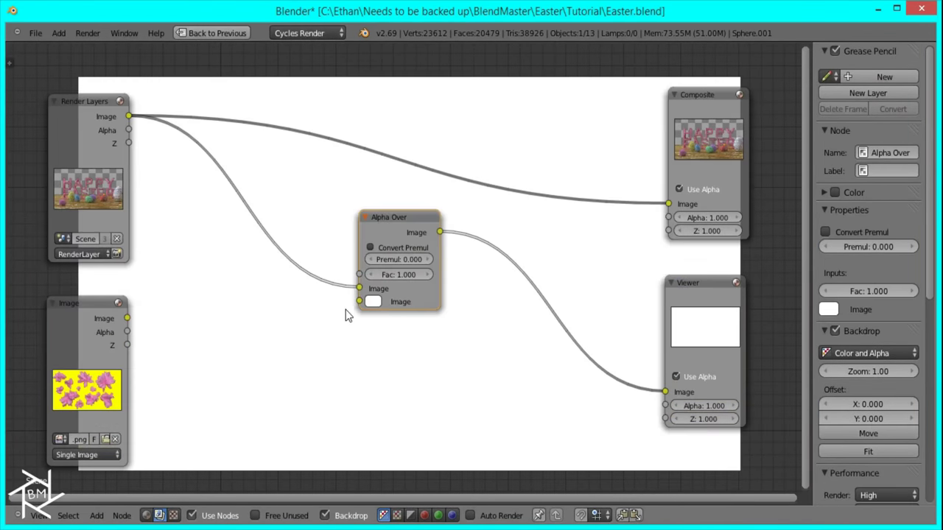
drag(207, 317, 128, 318)
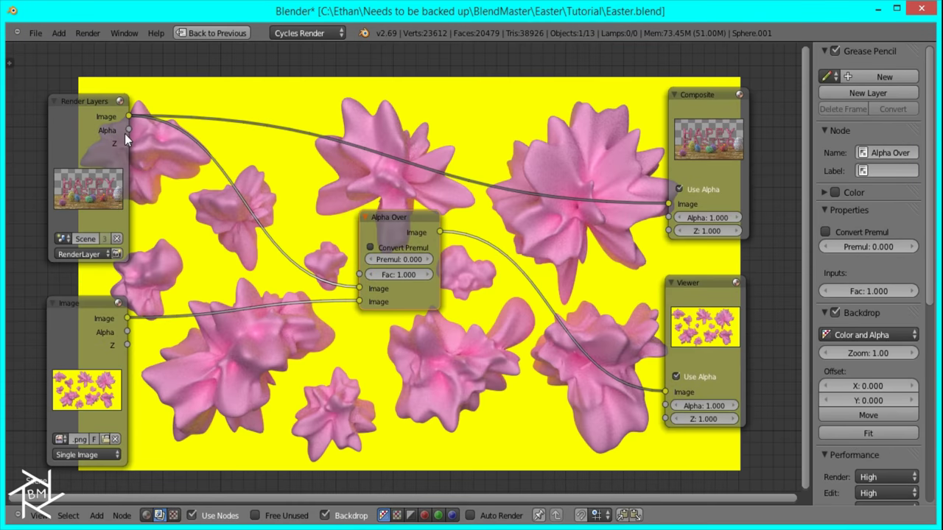
drag(268, 213, 359, 302)
middle_drag(481, 230, 523, 207)
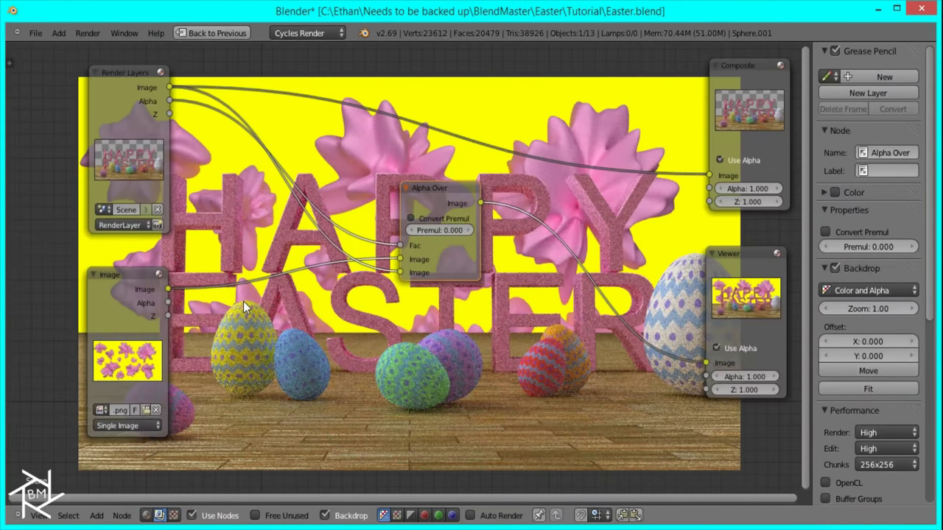
Step: Insert a Blur node between the background image and Alpha Over, and move Alpha Over further from it
key(shift+a)
mouse_move(233, 324)
click(279, 322)
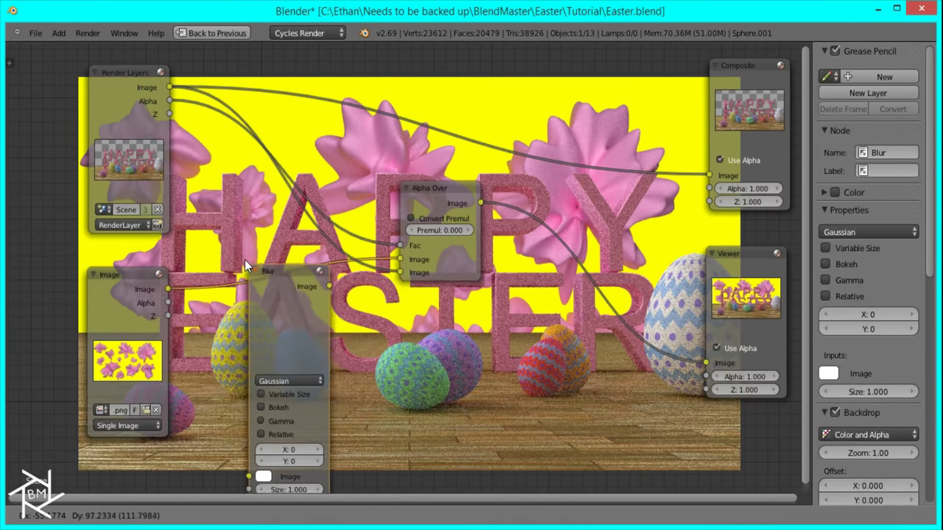
click(213, 234)
middle_drag(493, 218, 417, 157)
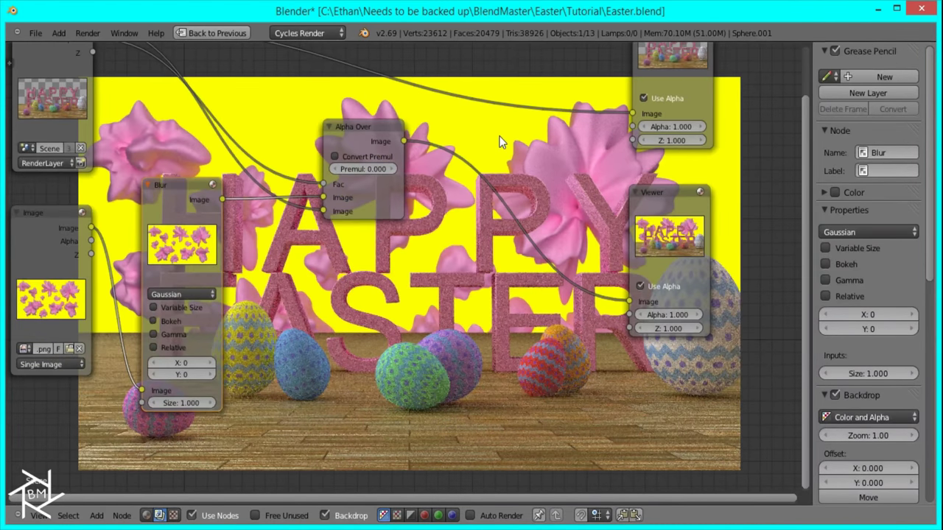
click(366, 135)
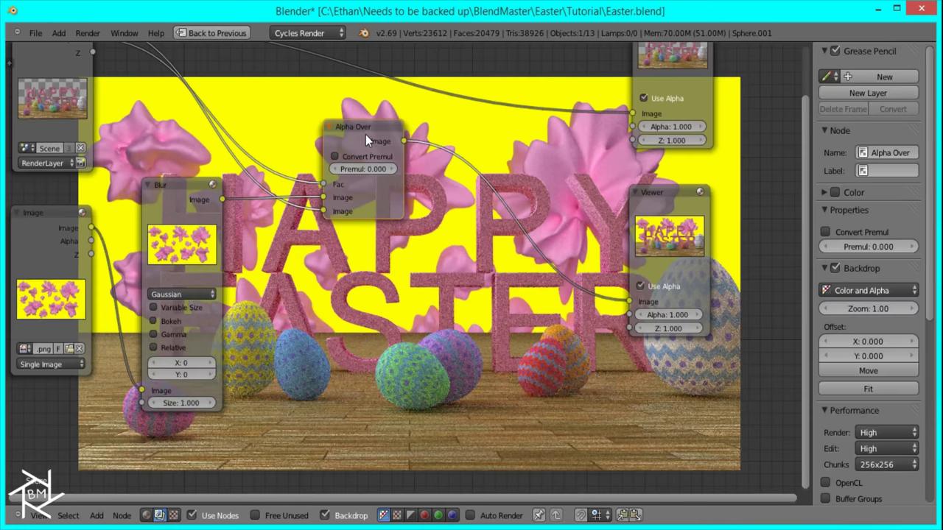
drag(366, 134, 448, 122)
Step: Set the Blur node to Fast Gaussian, relative, with Y aspect correction and 10% in both X and Y
click(190, 294)
click(180, 214)
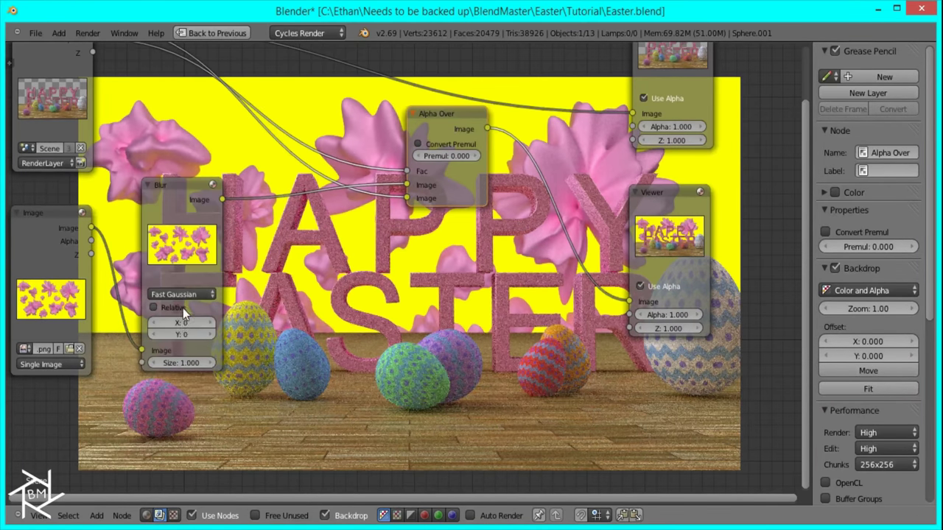
click(155, 307)
click(181, 336)
click(190, 351)
text(1.)
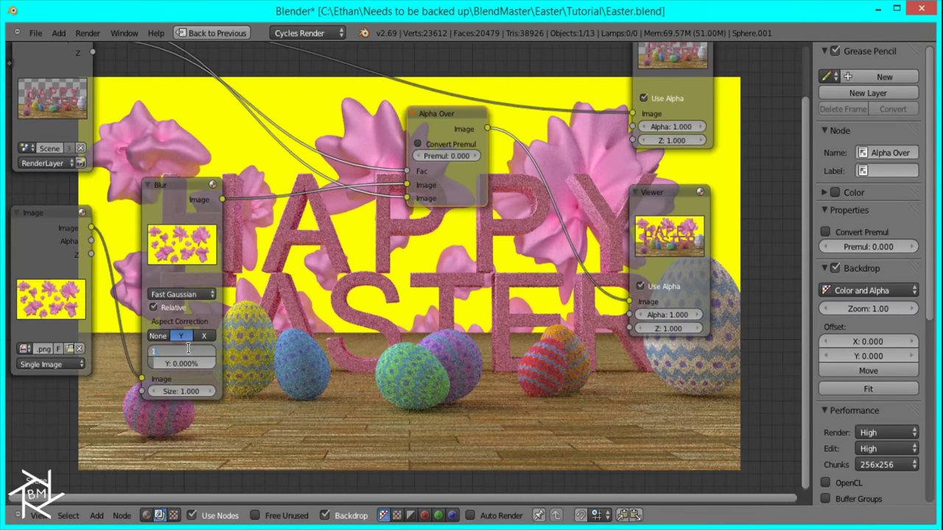
text(0)
key(Tab)
key(Return)
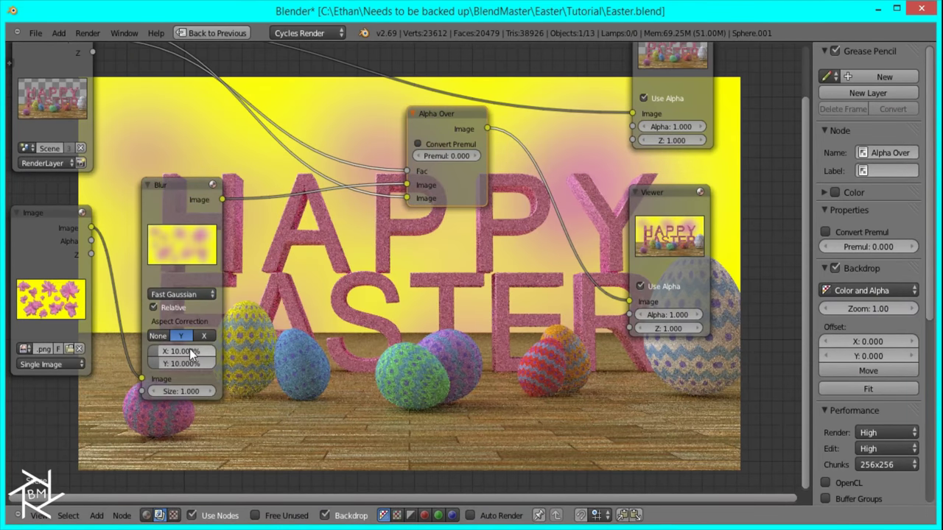
Step: Duplicate the Blur node below the original and connect the background image to the copy
click(200, 280)
middle_drag(210, 273, 206, 244)
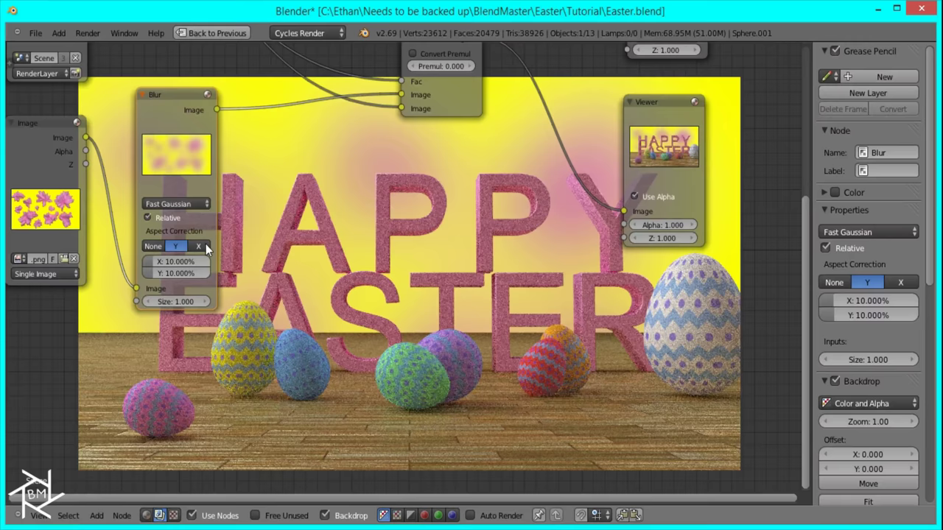
key(shift+d)
click(201, 481)
middle_drag(204, 424, 236, 262)
scroll(181, 95, down, 3)
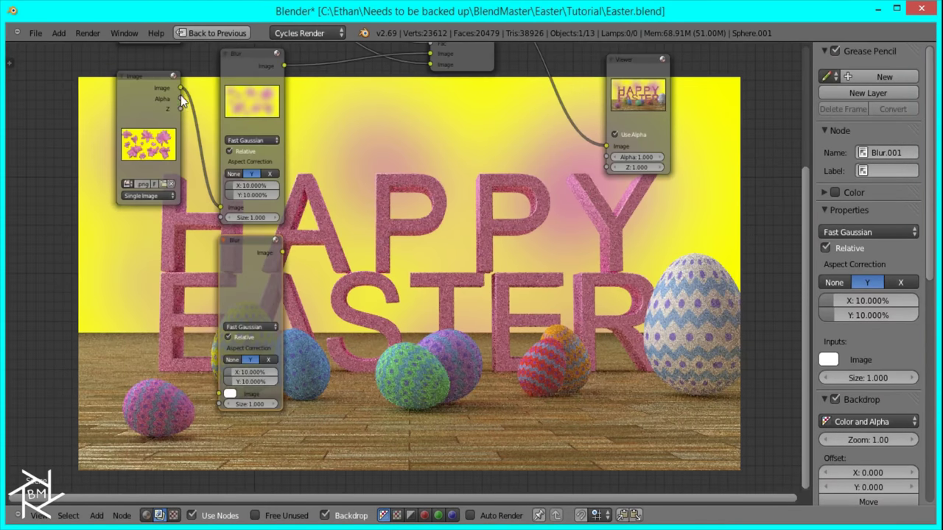
drag(181, 87, 218, 394)
Step: Set the second Blur node's X and Y amounts to 5%
click(248, 372)
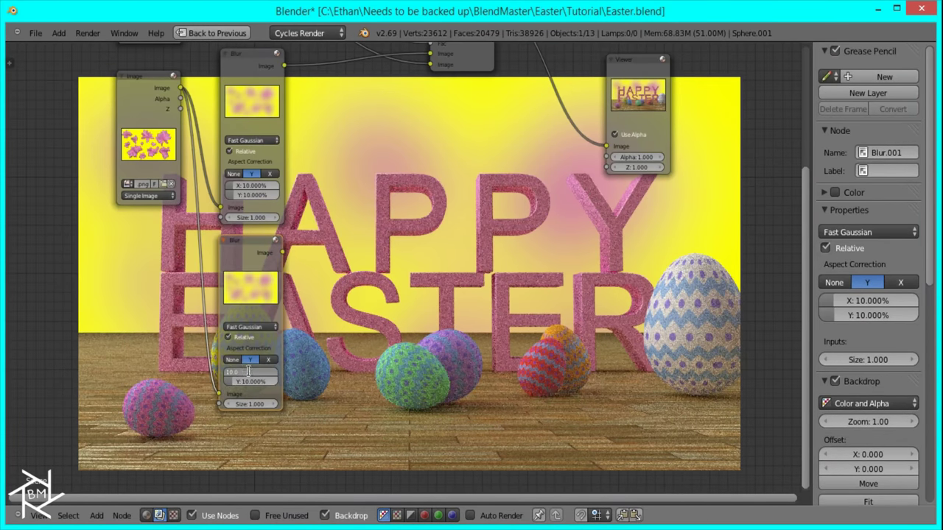
text(5)
key(Tab)
text(5)
key(Return)
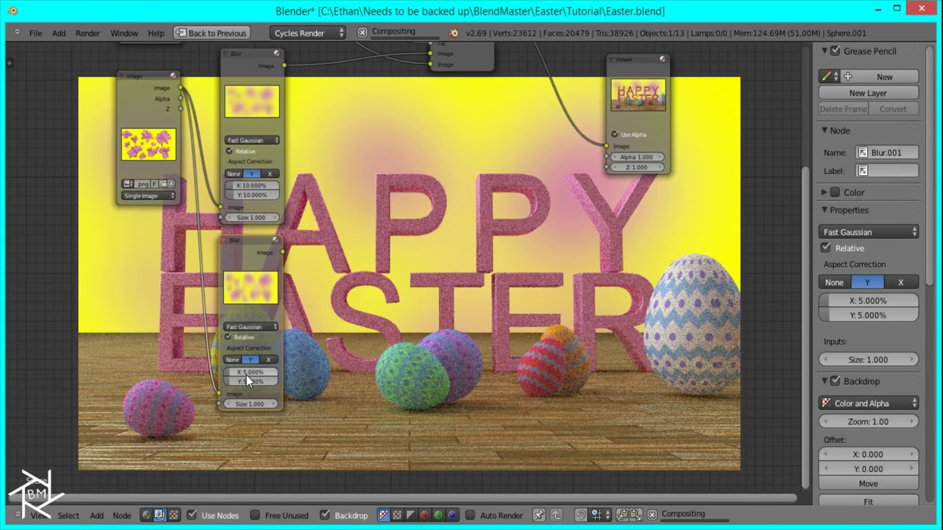
Step: Duplicate the 5% Blur node below it, connect the background image to the copy, and set the copy's X and Y to 1%
key(shift+d)
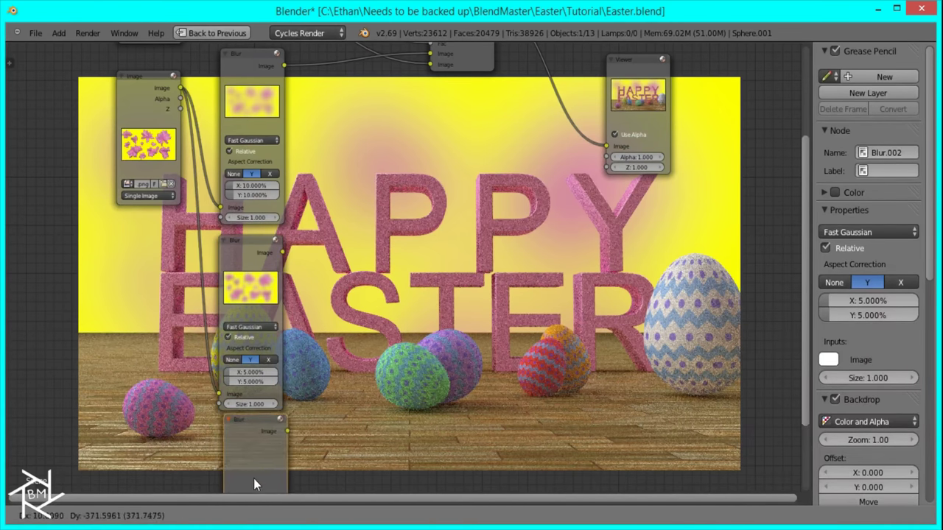
click(252, 479)
scroll(229, 106, down, 1)
click(225, 126)
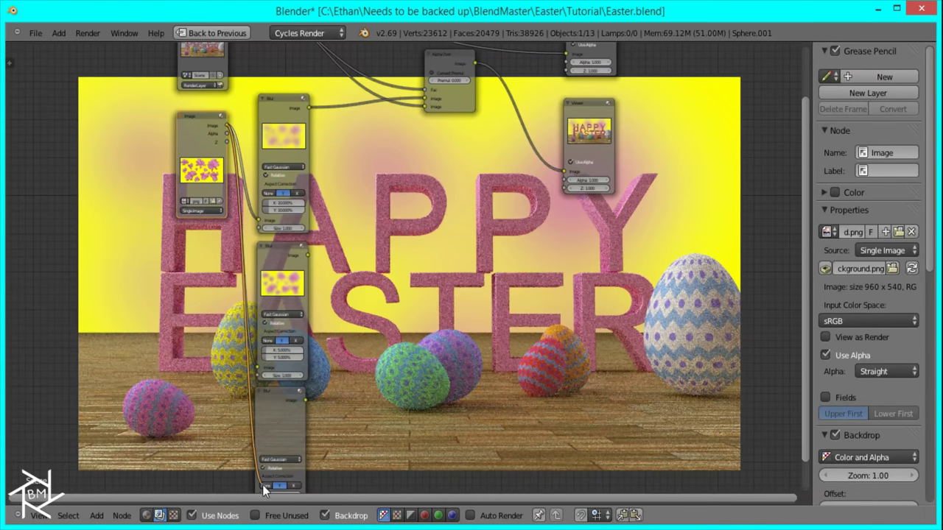
scroll(295, 175, down, 2)
drag(310, 122, 331, 362)
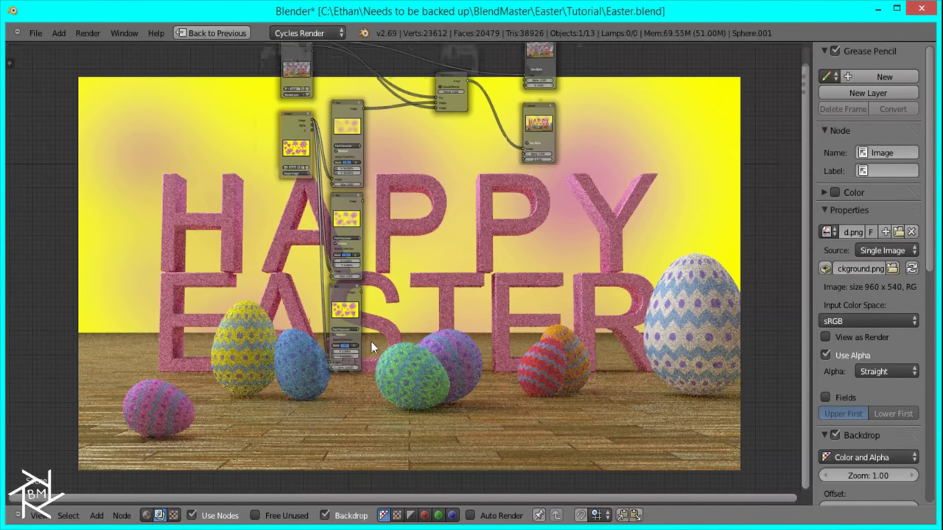
Step: Add a Mix node with a factor of 0.5 and connect the 10% and 5% Blur nodes to its two image inputs
ctrl+middle_drag(370, 341, 390, 261)
key(shift+a)
mouse_move(369, 212)
click(434, 219)
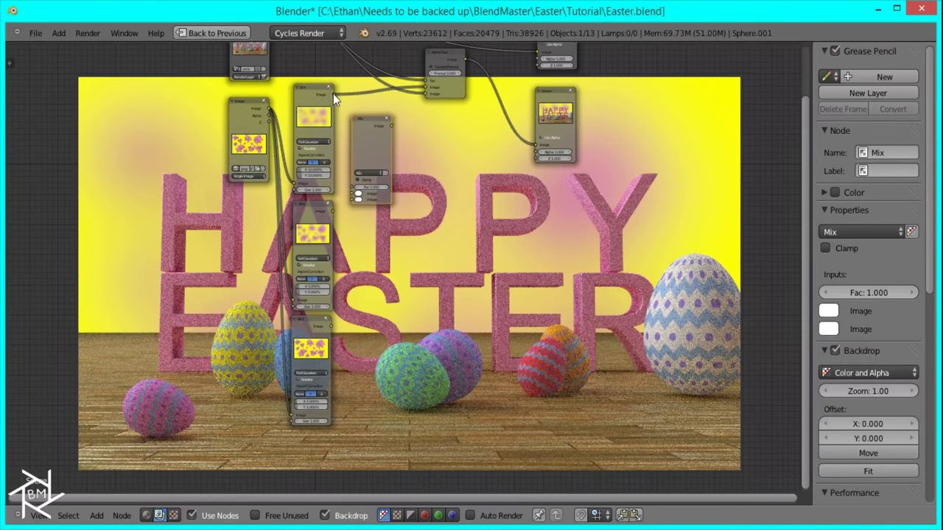
click(366, 197)
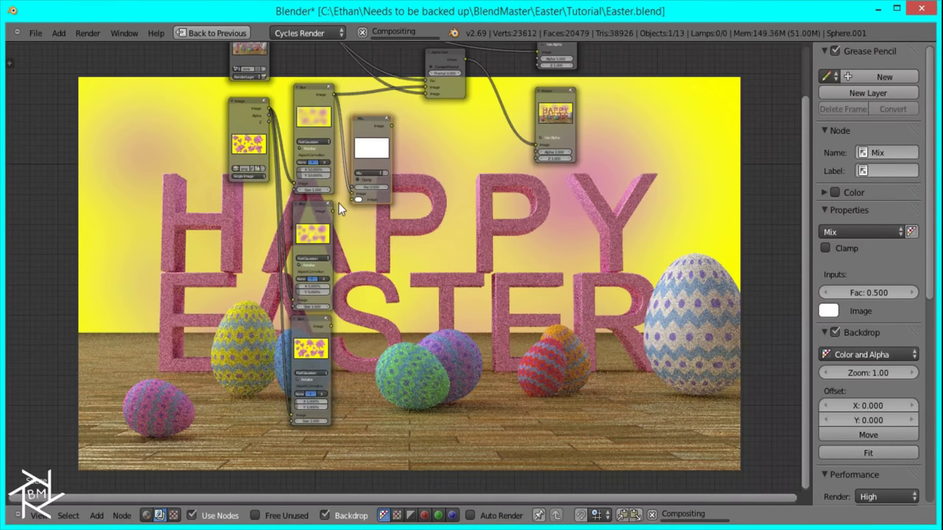
drag(332, 212, 352, 201)
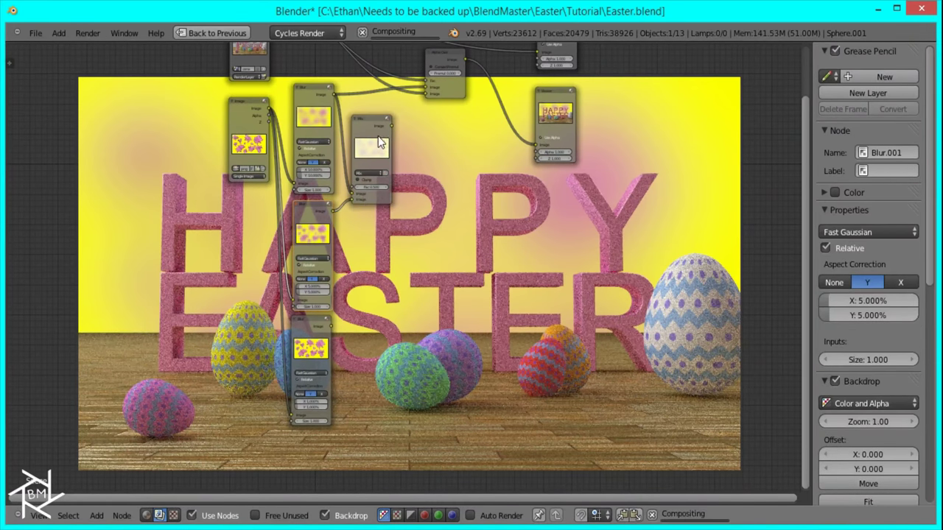
Step: Send the Mix node to the Viewer, insert a duplicate Mix node before the Viewer, and connect the 1% Blur to its second image input
ctrl+shift+click(373, 156)
drag(375, 159, 456, 167)
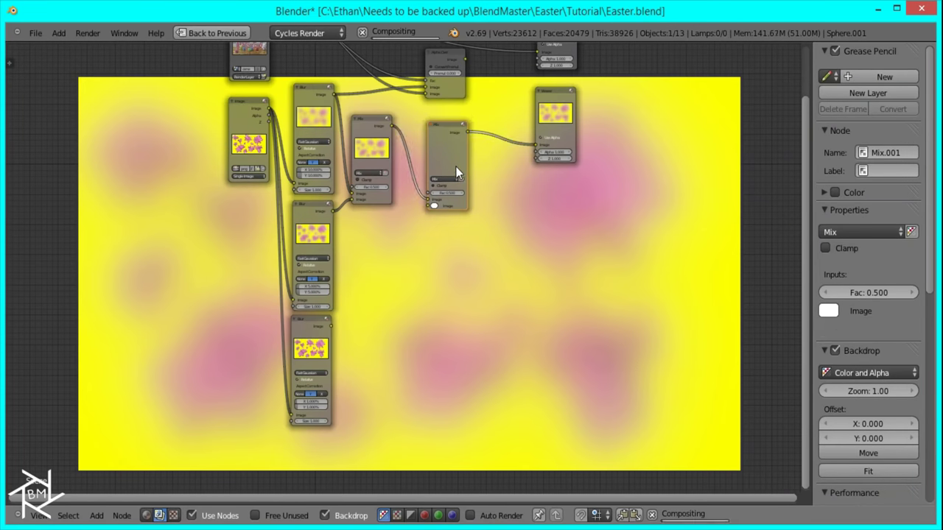
drag(365, 296, 338, 325)
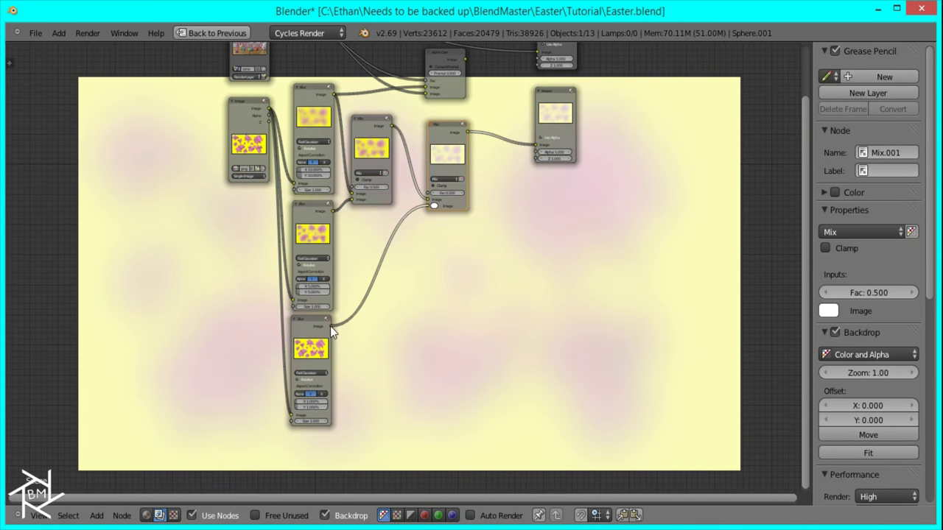
Step: Connect the second Mix node to Alpha Over's background image input and send Alpha Over to the Viewer
middle_drag(478, 195, 418, 347)
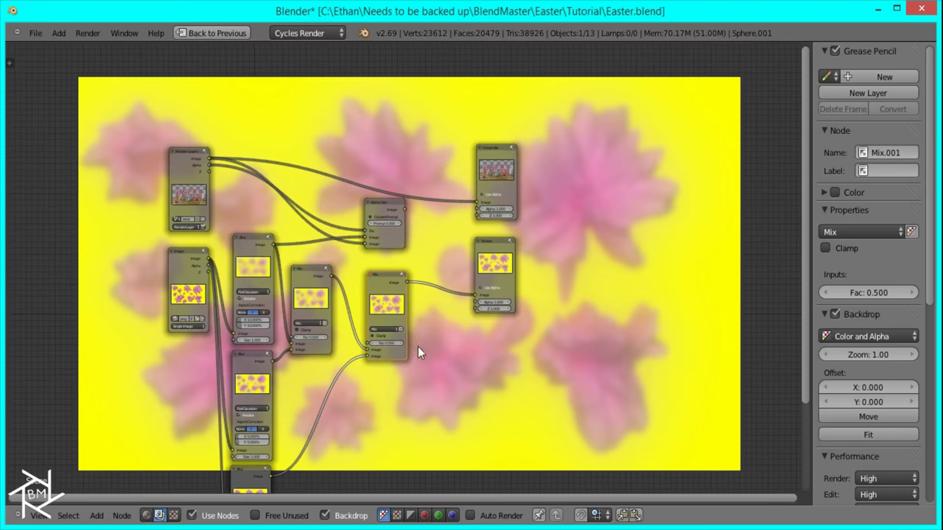
middle_drag(409, 282, 410, 275)
drag(409, 276, 371, 233)
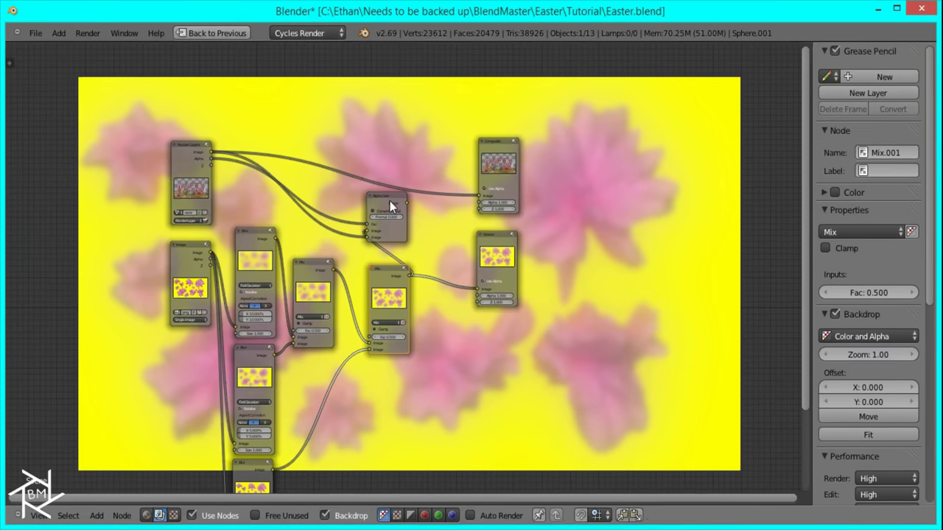
click(390, 202)
Step: Group the three Blur and two Mix nodes into a node group named Blur and place it beside the background image node
middle_drag(383, 258, 540, 184)
scroll(405, 295, down, 1)
click(410, 378)
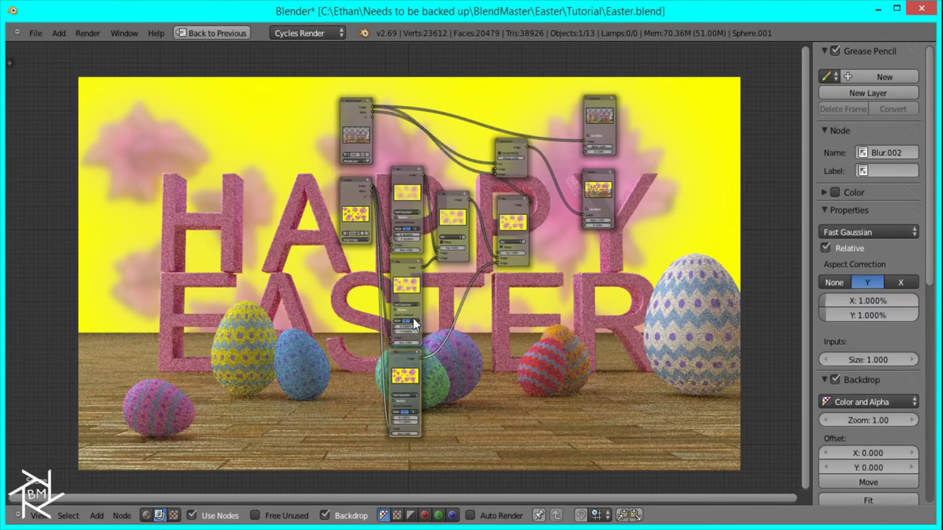
right_click(406, 221)
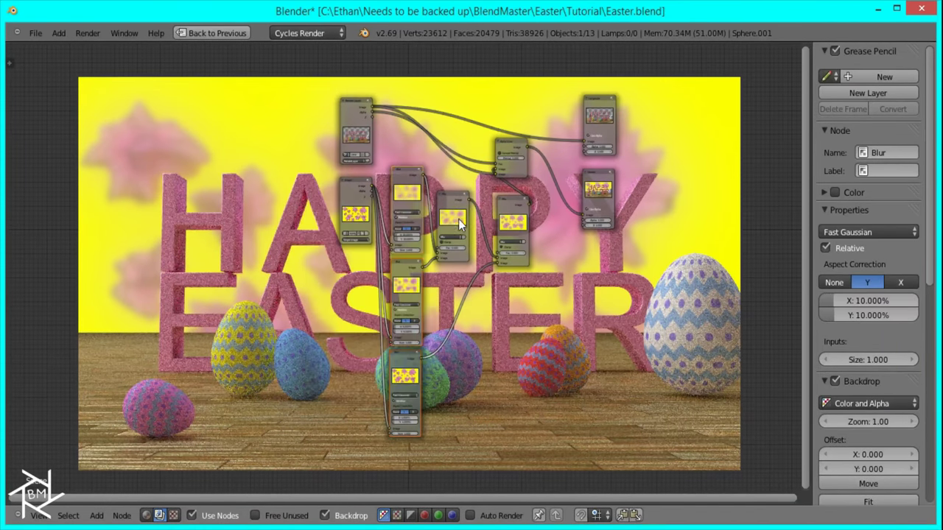
click(504, 222)
key(ctrl+g)
key(Tab)
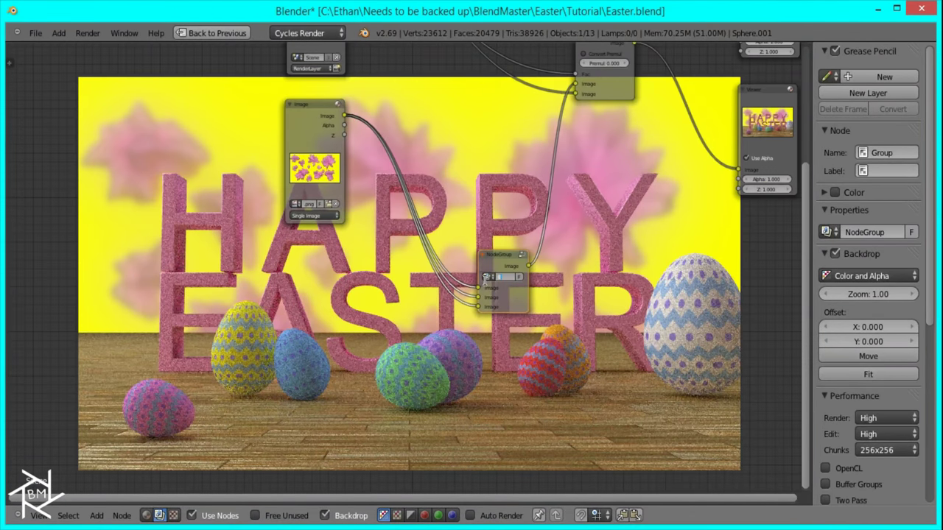
drag(495, 259, 406, 126)
Step: Insert an RGB Curves node between the Blur group and Alpha Over
middle_drag(597, 181, 456, 190)
key(shift+a)
mouse_move(369, 147)
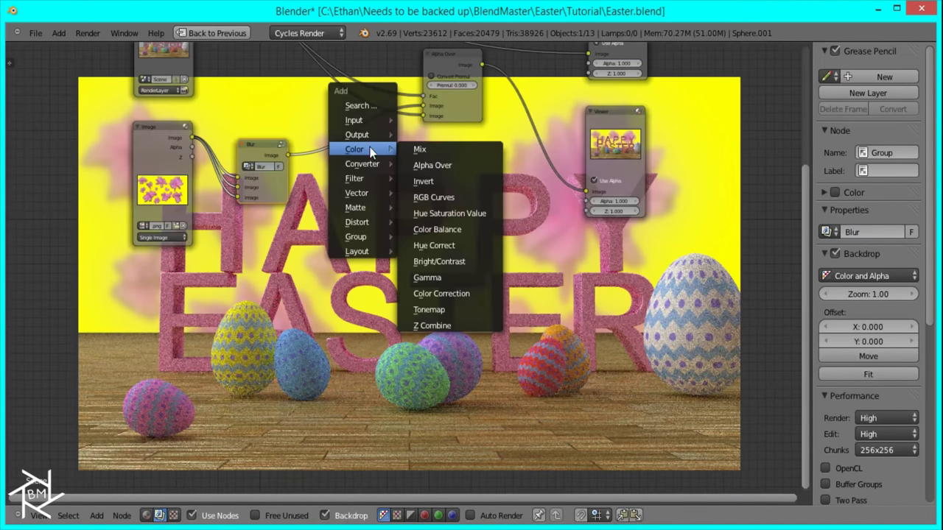
click(431, 196)
click(322, 144)
mouse_move(360, 210)
mouse_down()
mouse_move(355, 200)
mouse_move(364, 209)
mouse_up()
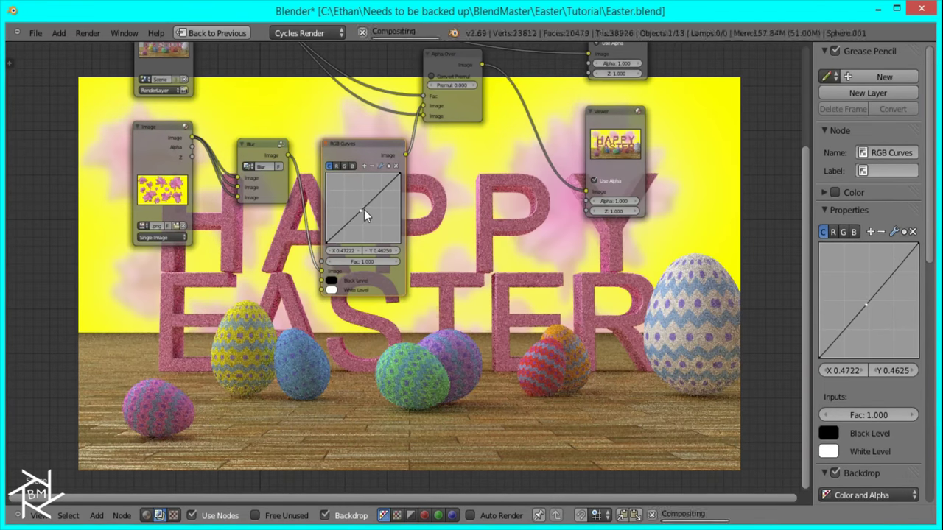
click(383, 166)
click(399, 212)
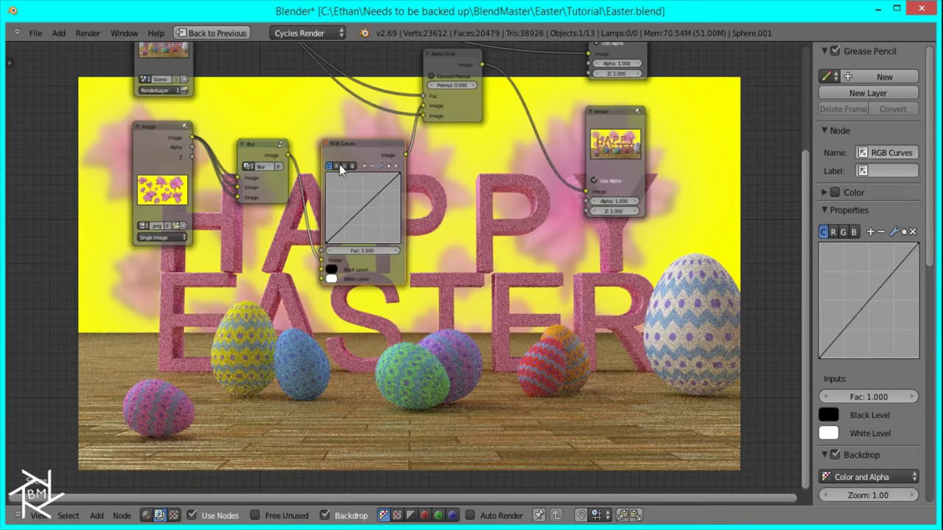
Step: Raise the red curve to about X 0.41, Y 0.58 and lower the blue curve to about X 0.51, Y 0.46
drag(357, 207, 356, 201)
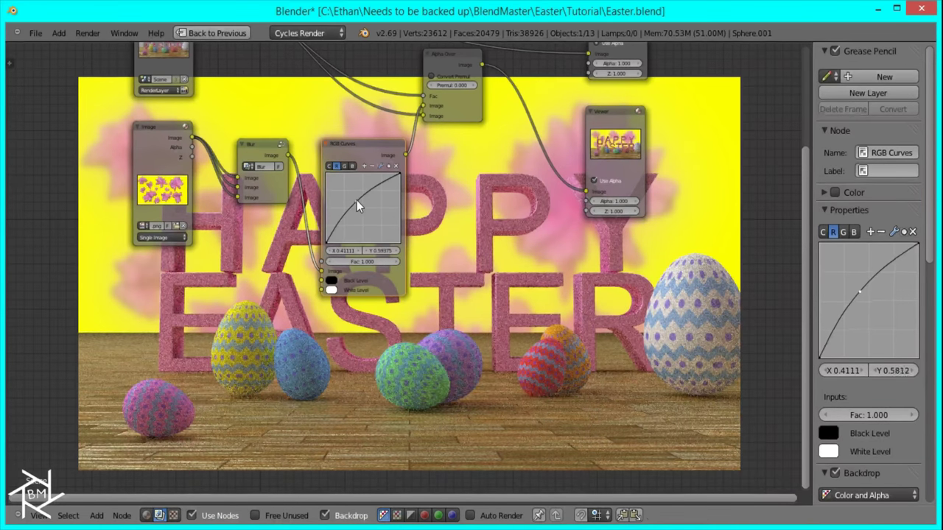
click(344, 165)
drag(355, 207, 364, 210)
click(353, 166)
Step: Connect the Alpha Over output to the Composite node's image input
middle_drag(454, 229, 177, 34)
key(Home)
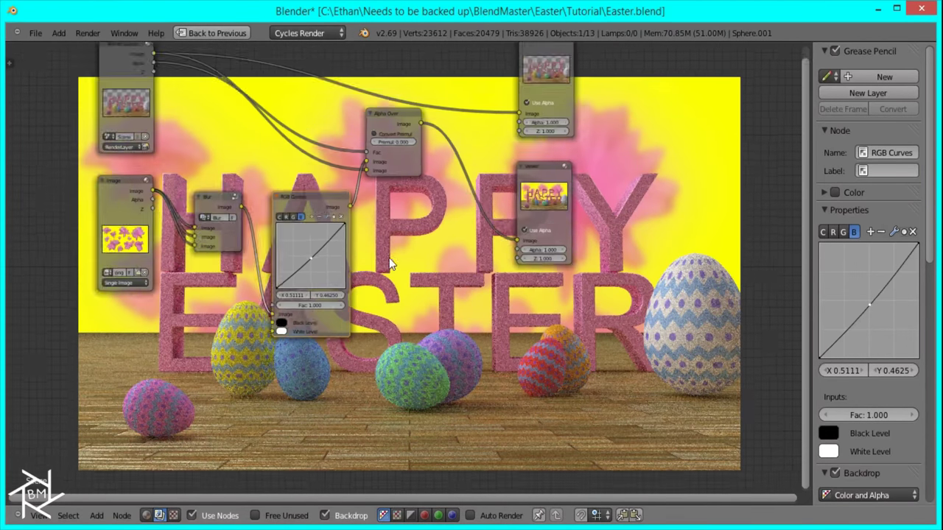
click(413, 175)
drag(414, 175, 474, 170)
Step: Return from the full-screen node editor to the Compositing layout and save the Blender file
click(226, 33)
click(59, 32)
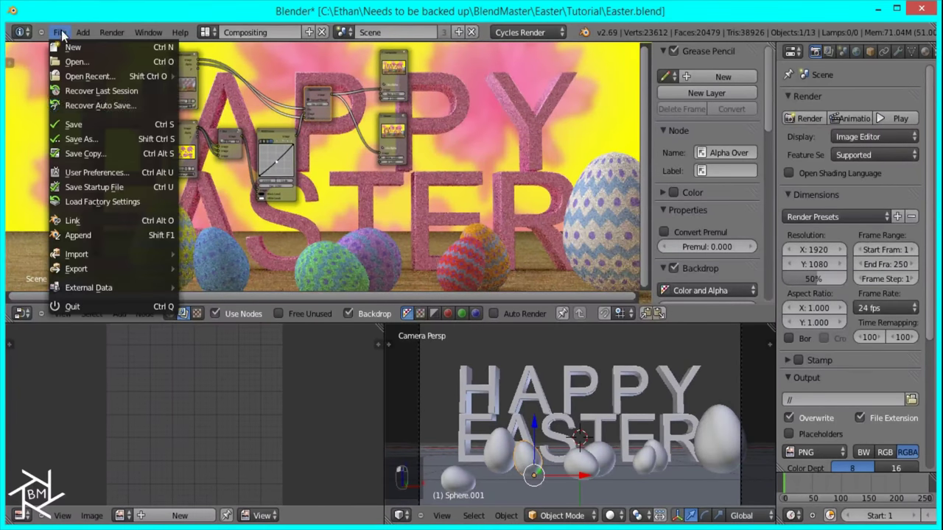
click(74, 124)
Step: Switch to the Default screen layout and show the small camera viewport in rendered shading
key(ctrl+Right)
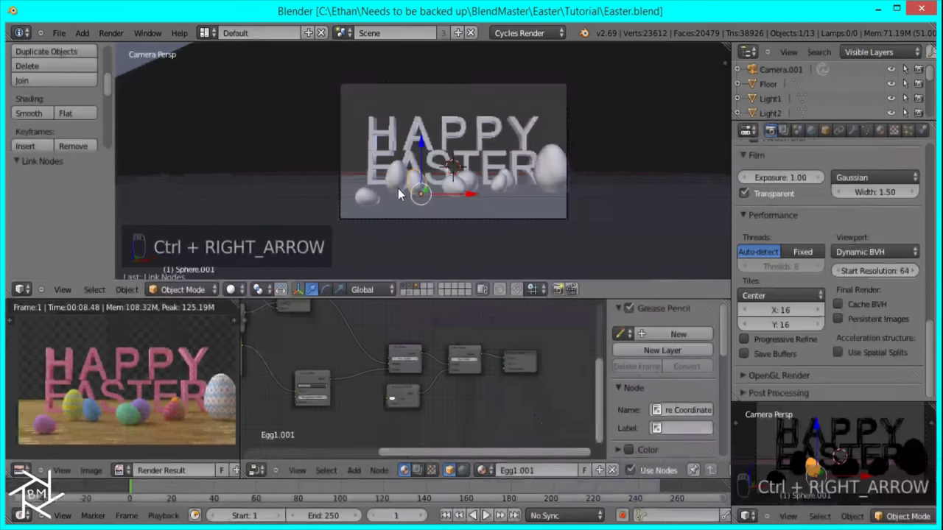
middle_drag(795, 421, 744, 426)
key(KP_0)
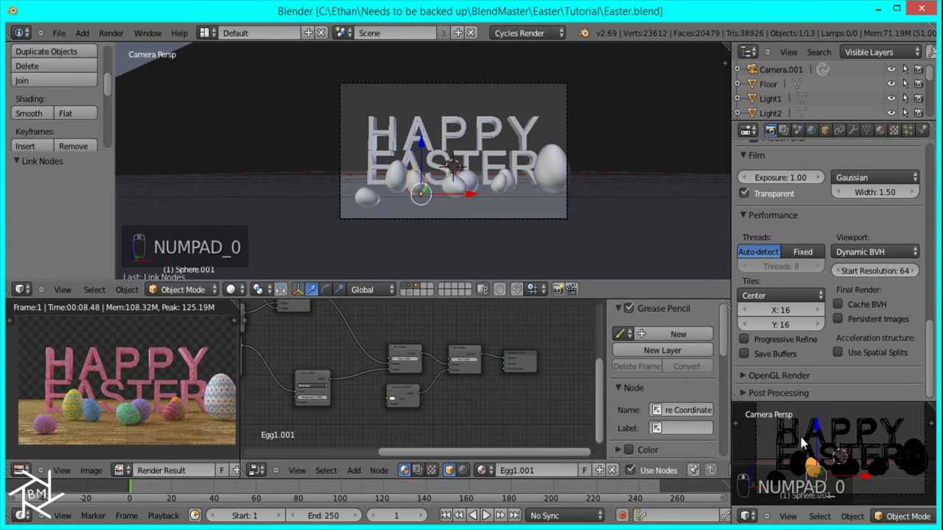
key(shift+z)
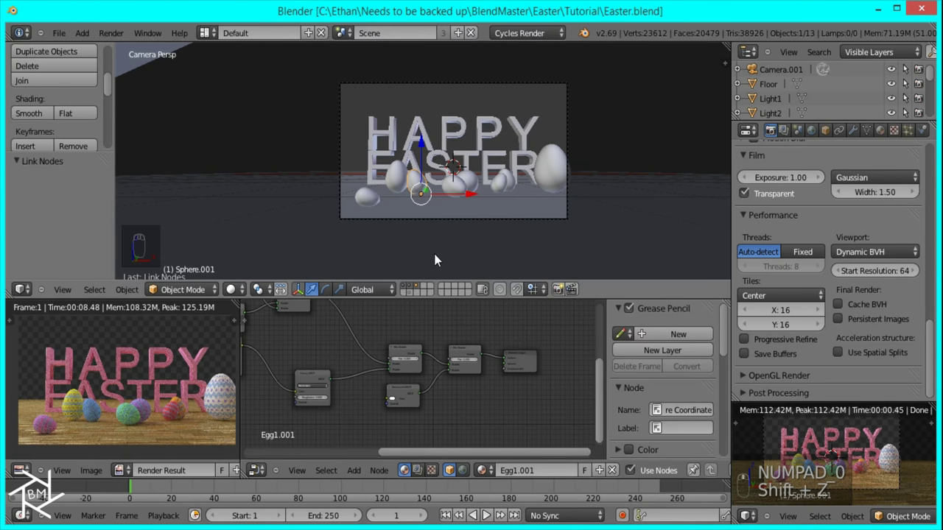
Step: Switch to an empty layer in front orthographic view and snap the 3D cursor to the centre
click(424, 289)
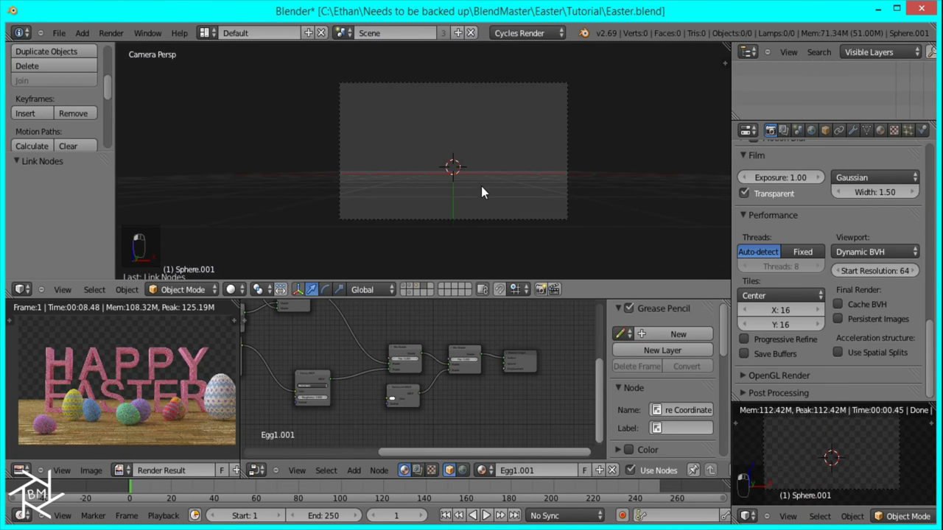
key(KP_1)
key(KP_5)
key(KP_5)
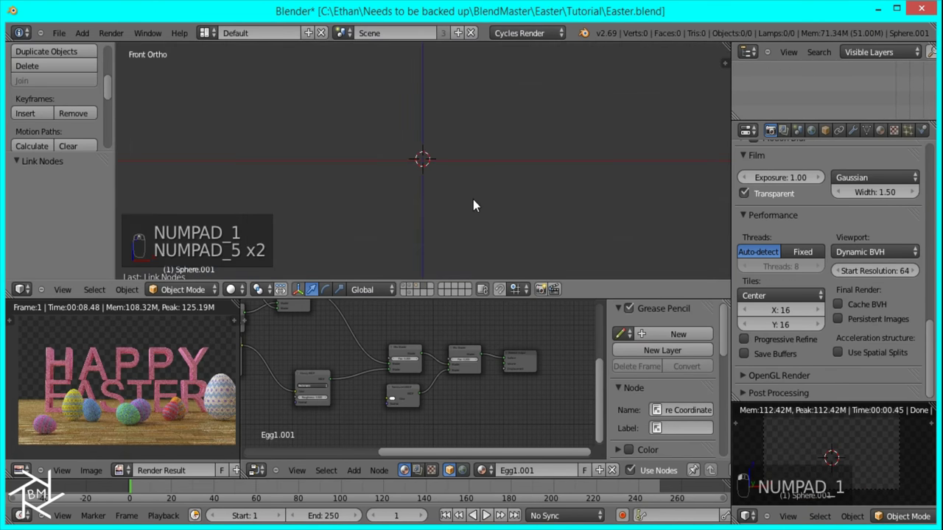
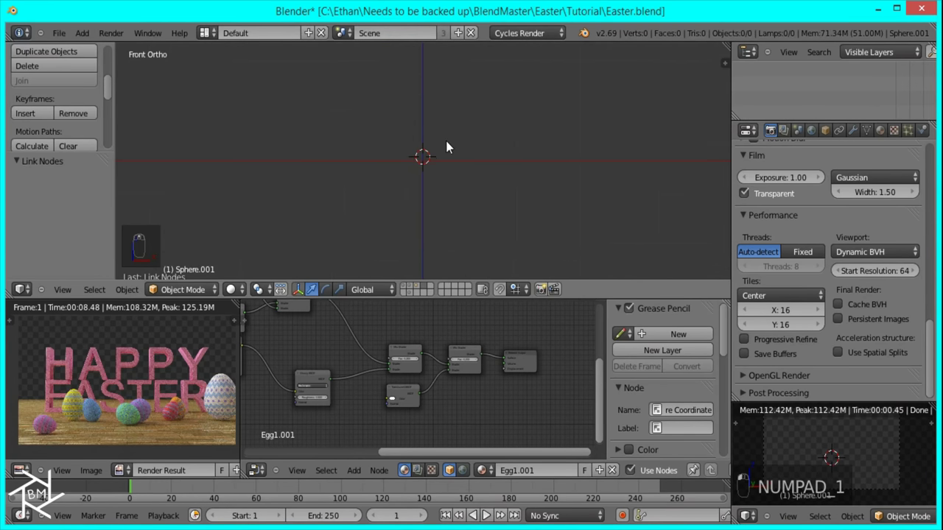
key(shift+s)
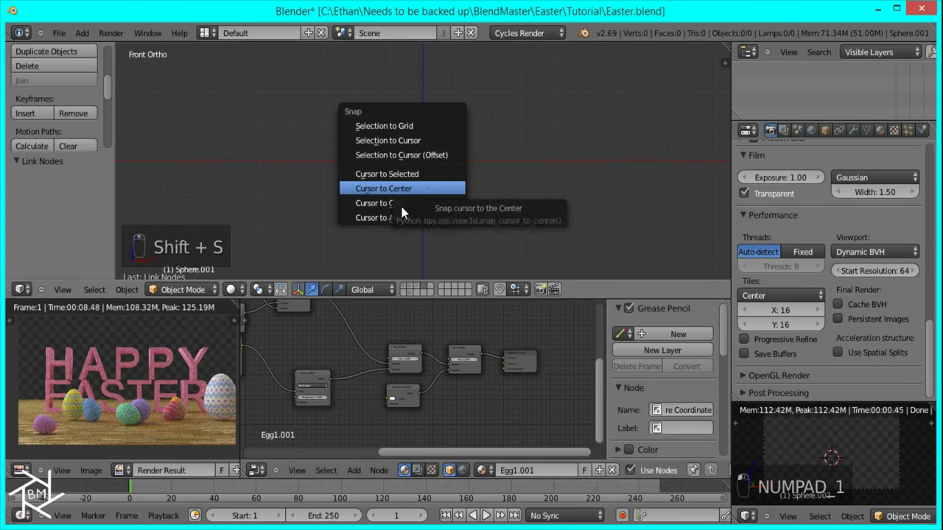
click(404, 190)
scroll(217, 393, up, 4)
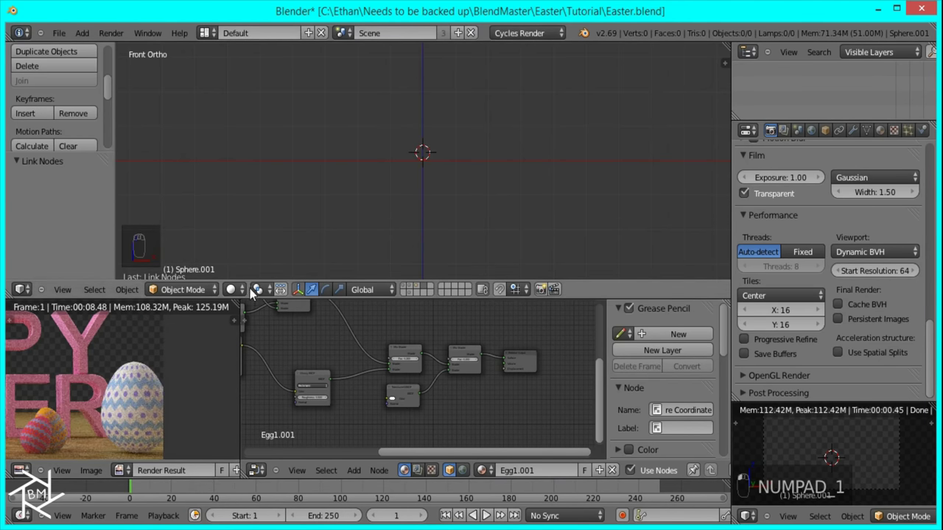
key(shift+s)
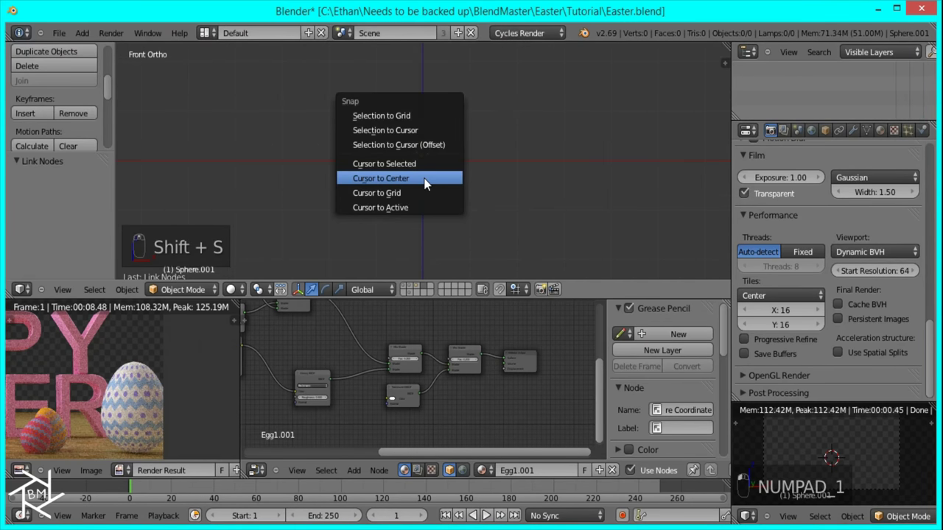
click(425, 179)
Step: Add a UV sphere with 16 segments and 8 rings, and stretch its mesh about 1.4 times along Z
key(shift+a)
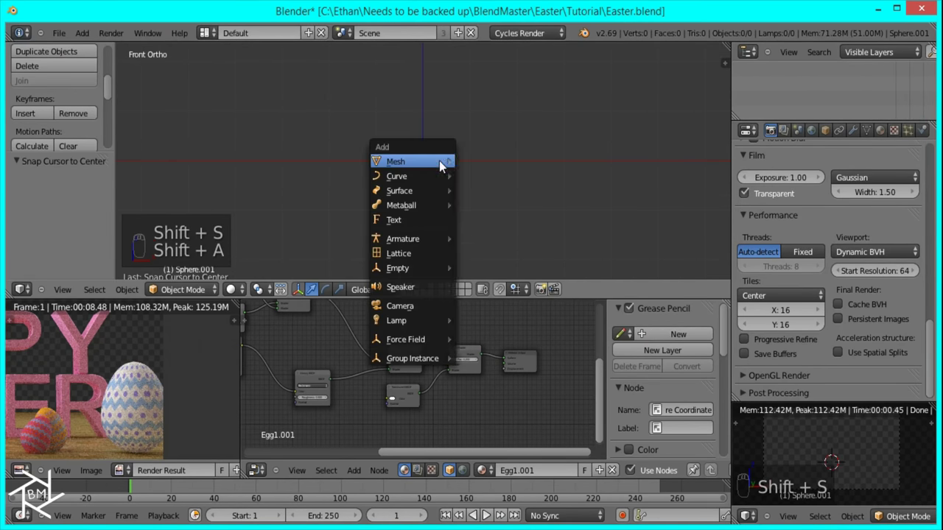
mouse_move(439, 161)
click(483, 205)
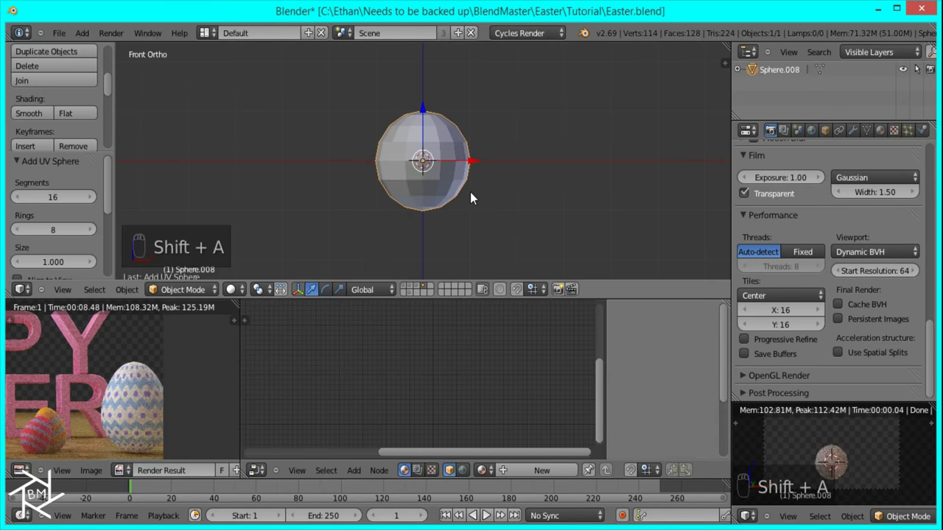
key(Tab)
scroll(469, 189, down, 2)
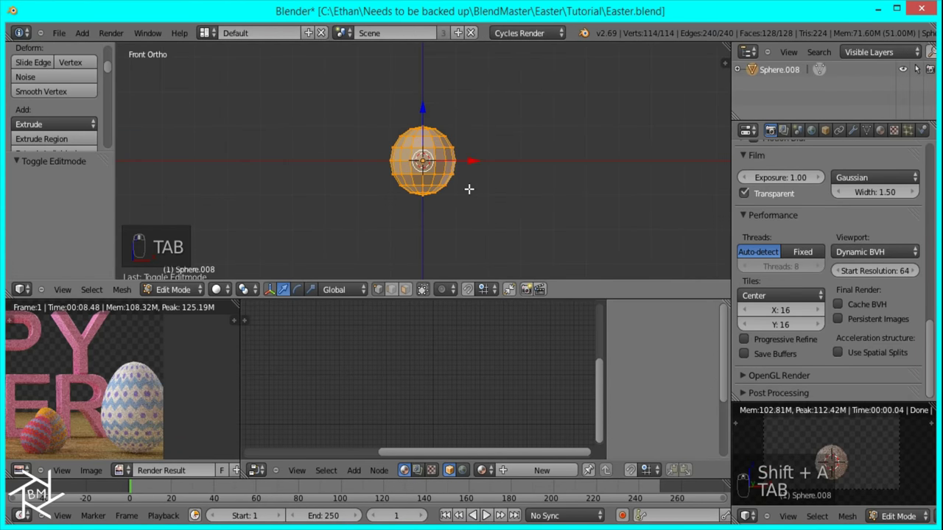
key(s)
key(z)
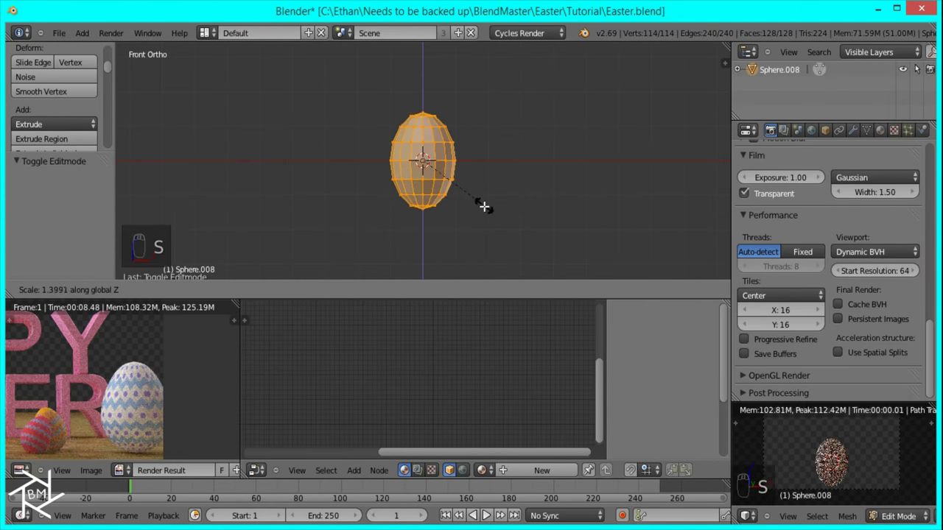
click(483, 203)
key(Tab)
Step: Apply a level 2 subdivision surface and smooth shading to the egg
key(ctrl+2)
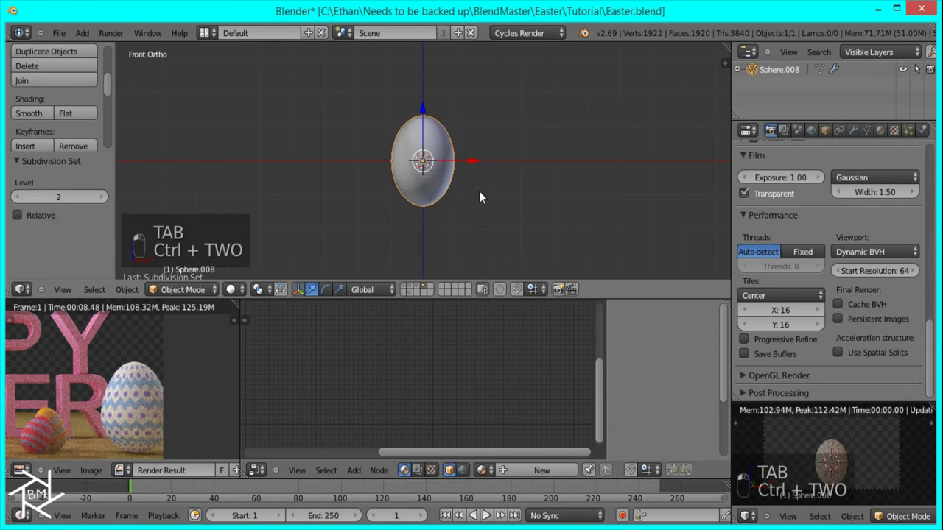
scroll(306, 180, up, 3)
click(32, 114)
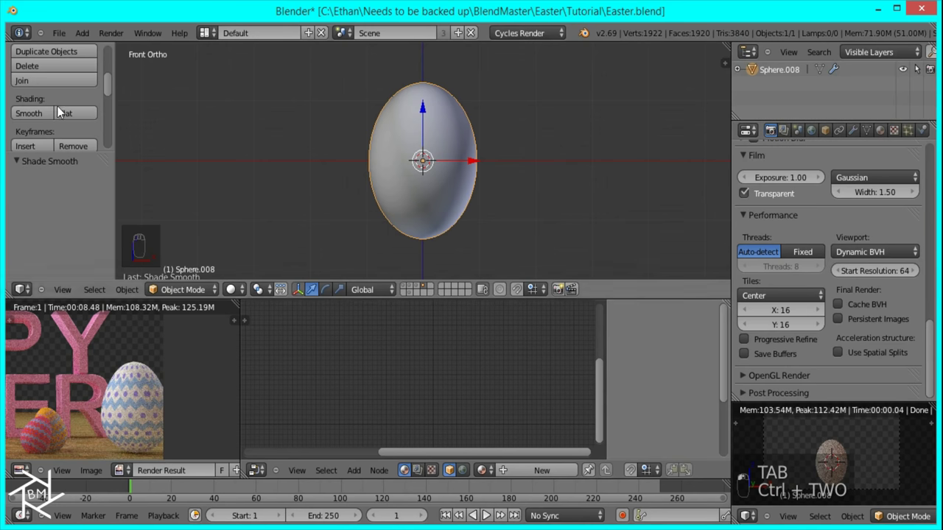
Step: Create a new material named Body for the egg
click(881, 130)
click(837, 195)
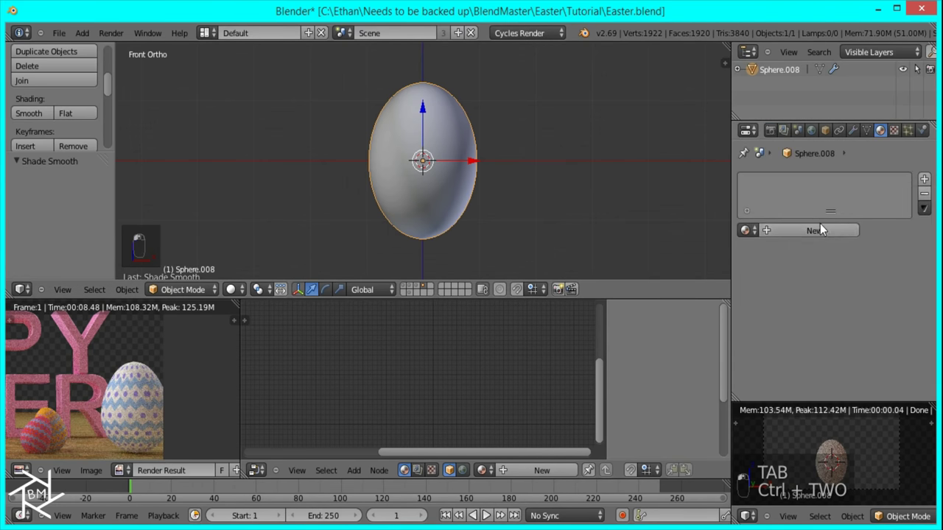
click(784, 231)
text(E)
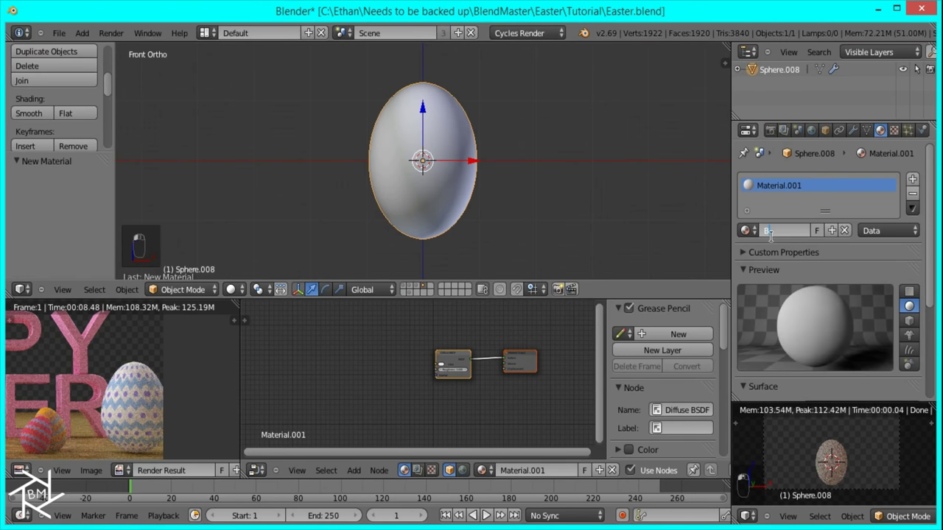
text(ody)
key(Return)
Step: Move the Diffuse BSDF away from the output and insert a Mix Shader into the link between them
scroll(477, 381, up, 3)
click(482, 341)
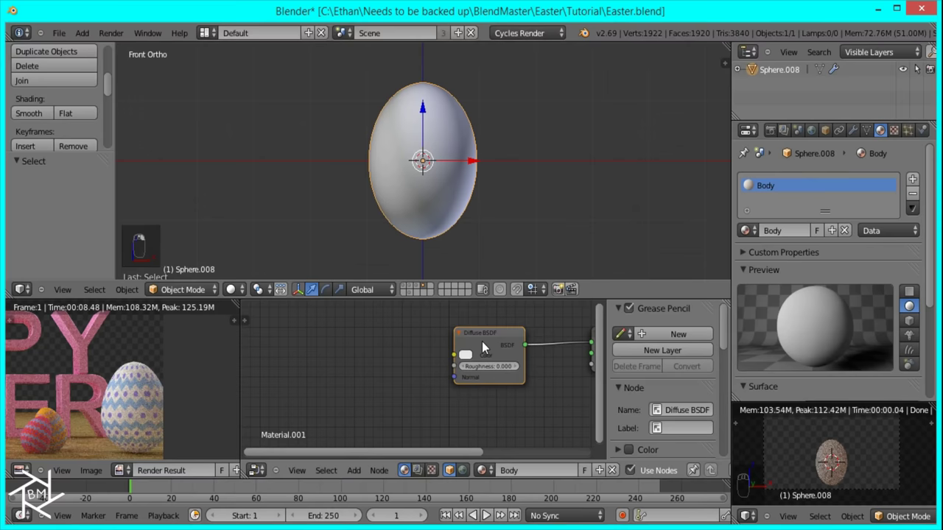
key(g)
click(354, 315)
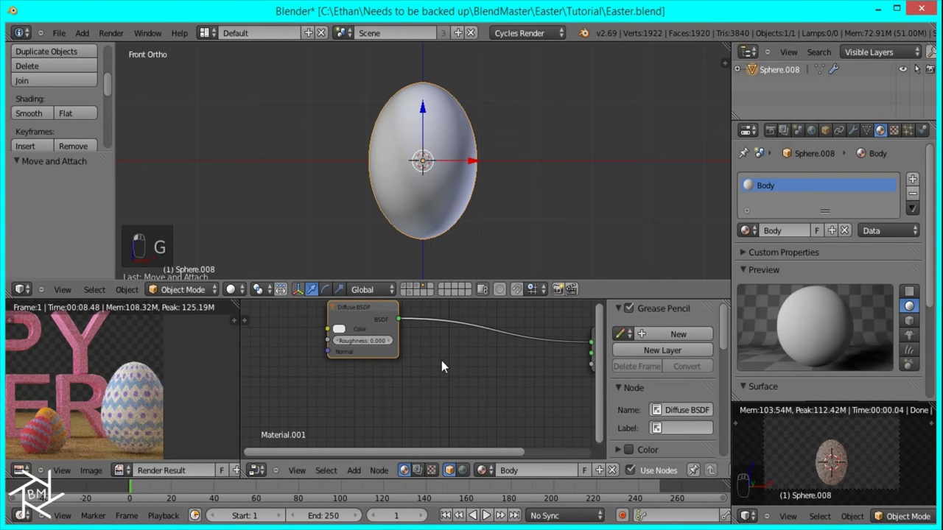
key(shift+a)
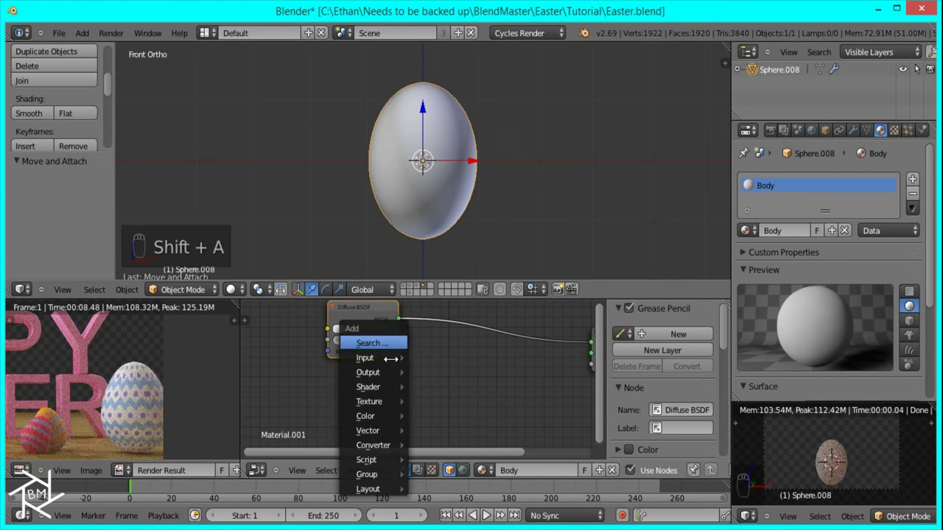
mouse_move(368, 387)
click(445, 130)
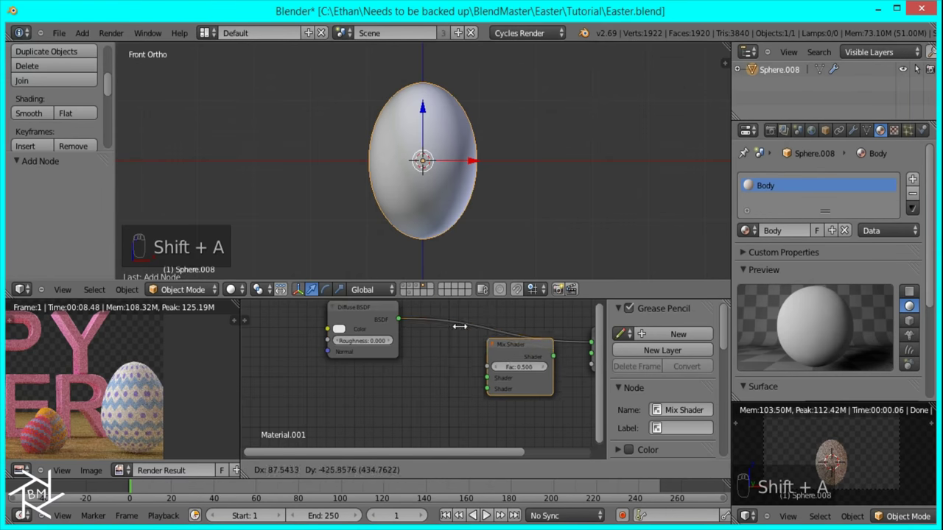
click(421, 324)
Step: Add a Glossy BSDF below the Diffuse BSDF and link it to the Mix Shader's second shader input
key(shift+a)
mouse_move(421, 320)
click(501, 114)
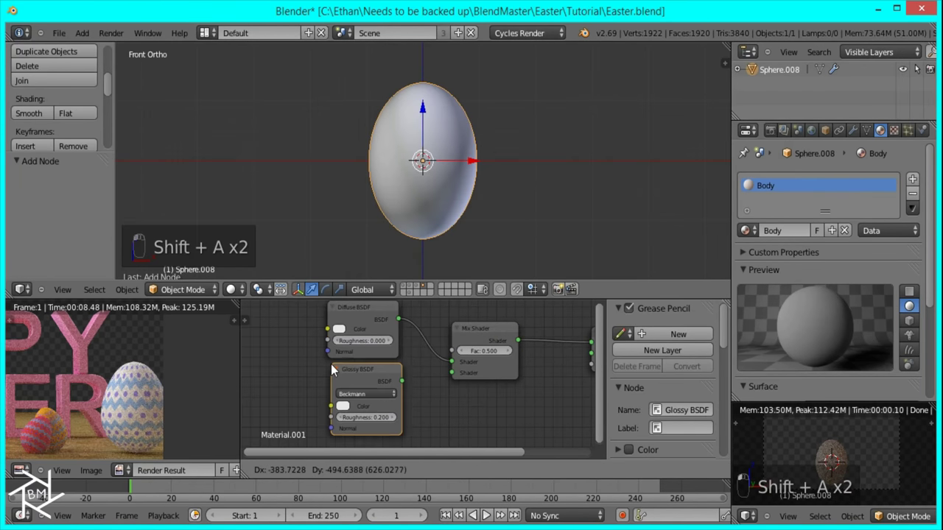
click(331, 366)
drag(405, 385, 453, 372)
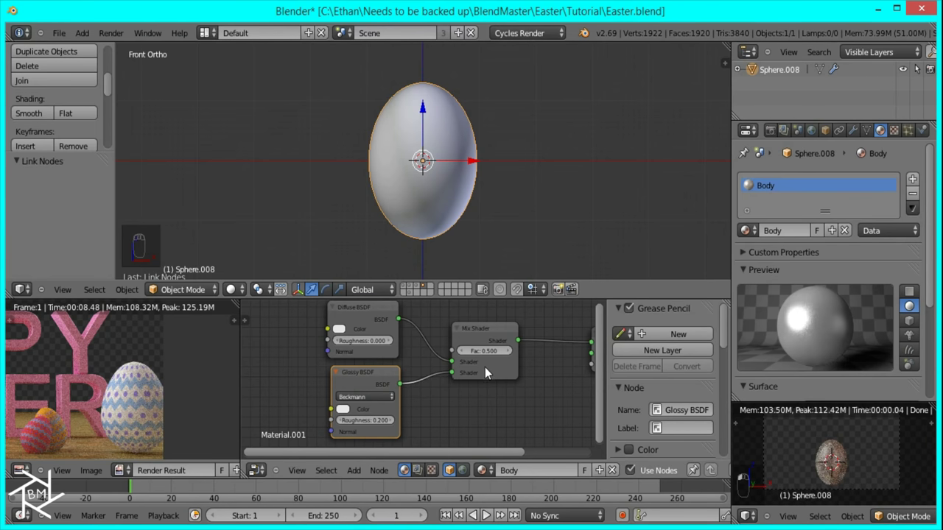
Step: Set the Glossy BSDF's roughness to 0.5 and the Mix Shader's factor to 0.2
scroll(425, 382, up, 3)
click(398, 410)
text(.5)
key(Return)
click(561, 322)
text(.2)
key(Return)
Step: Colour the Diffuse BSDF bright yellow and the Glossy BSDF a pale yellow of RGB 0.800, 0.656, 0.389
middle_drag(332, 328, 369, 399)
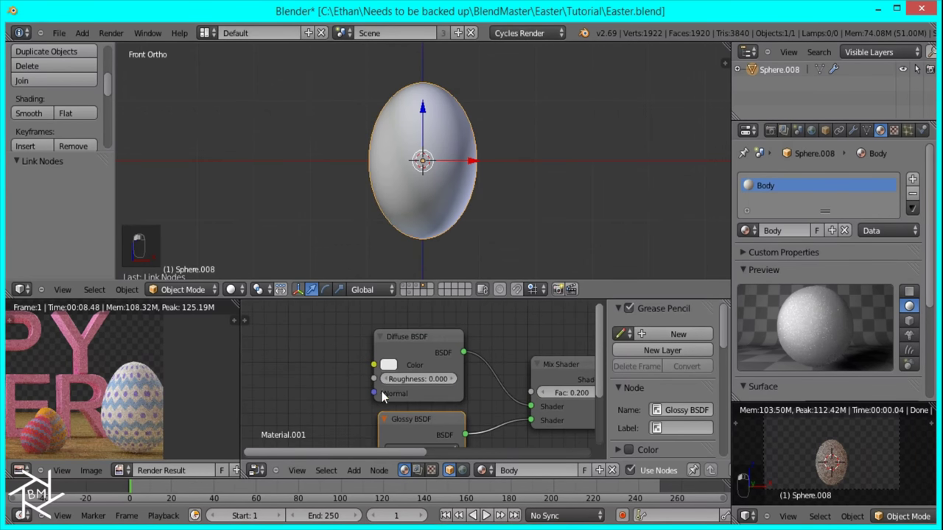
click(388, 364)
drag(416, 320, 398, 333)
middle_drag(490, 403, 496, 321)
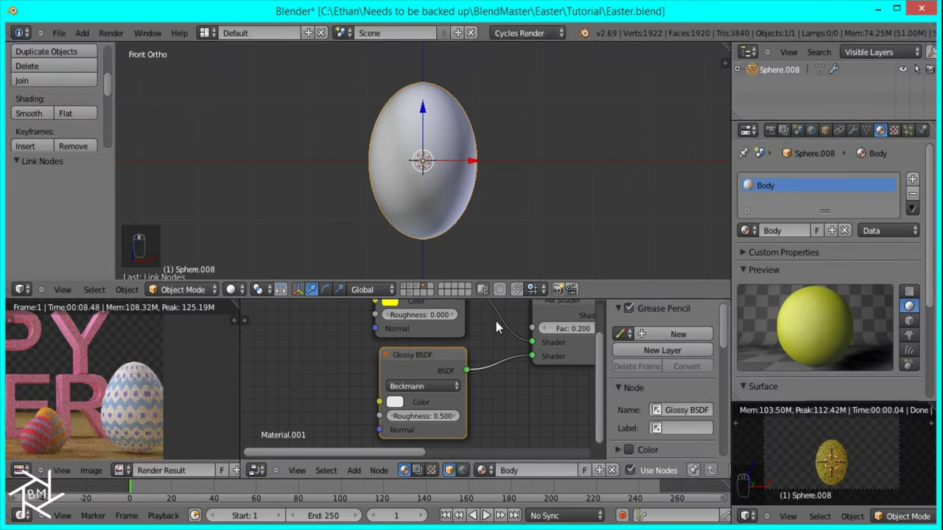
click(395, 401)
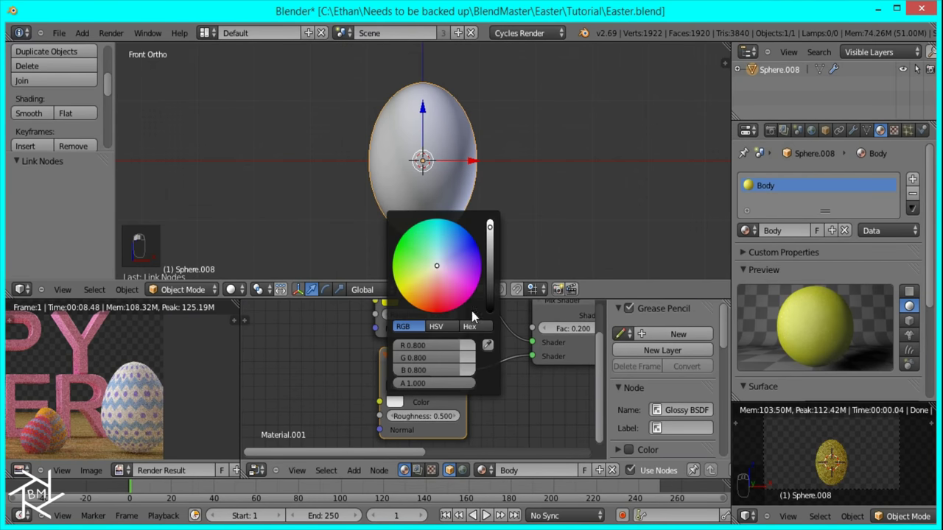
click(423, 279)
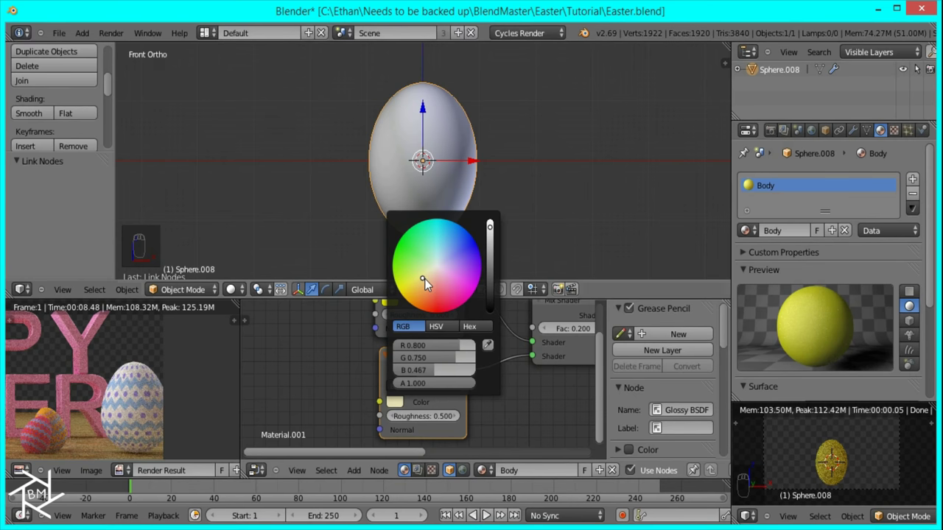
drag(424, 280, 423, 286)
click(912, 179)
click(814, 231)
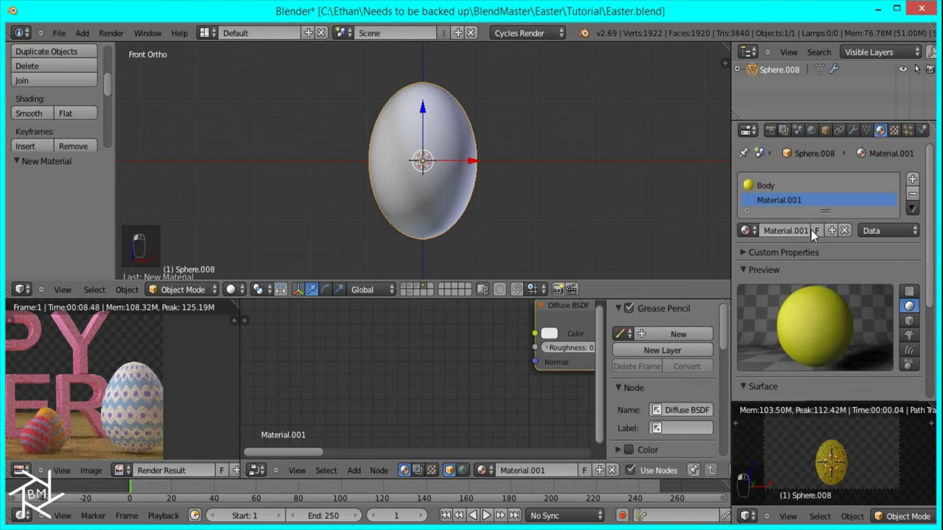
click(769, 228)
text(Hair)
key(Return)
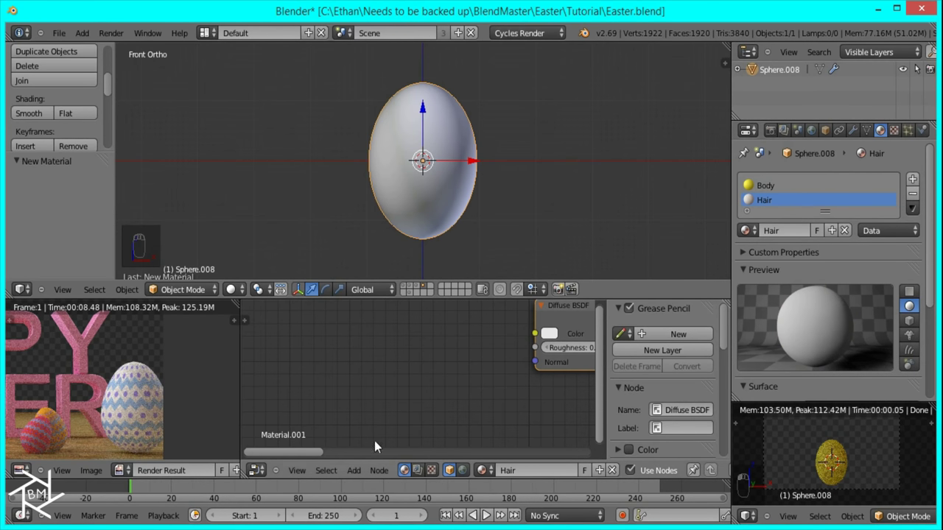
click(912, 193)
Step: Add a second material slot, assign the Body material, make it a separate copy and rename it Hair
click(913, 179)
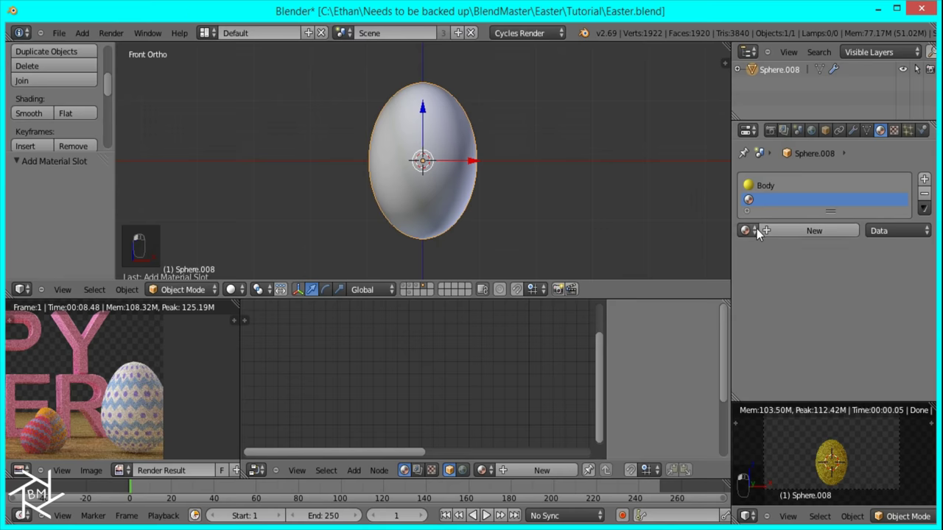
click(753, 230)
click(759, 281)
click(802, 231)
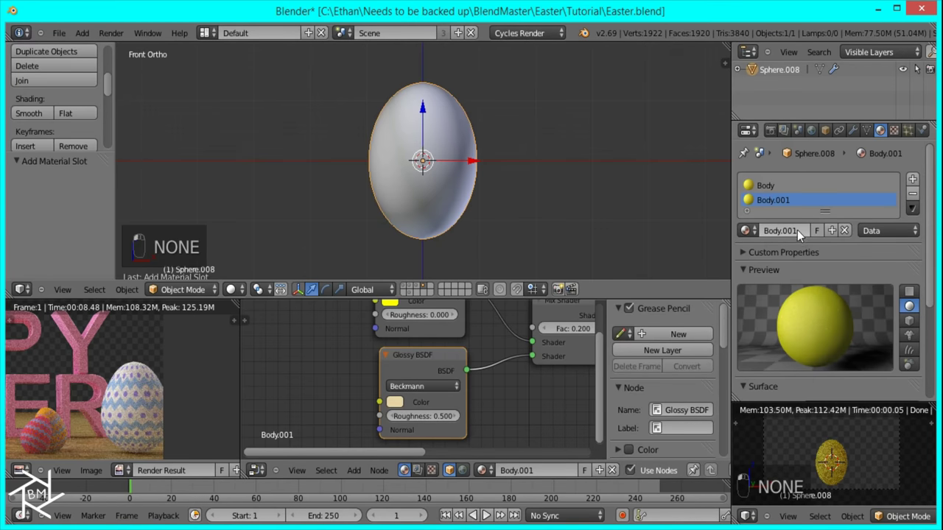
double_click(766, 229)
text(Hair)
key(Return)
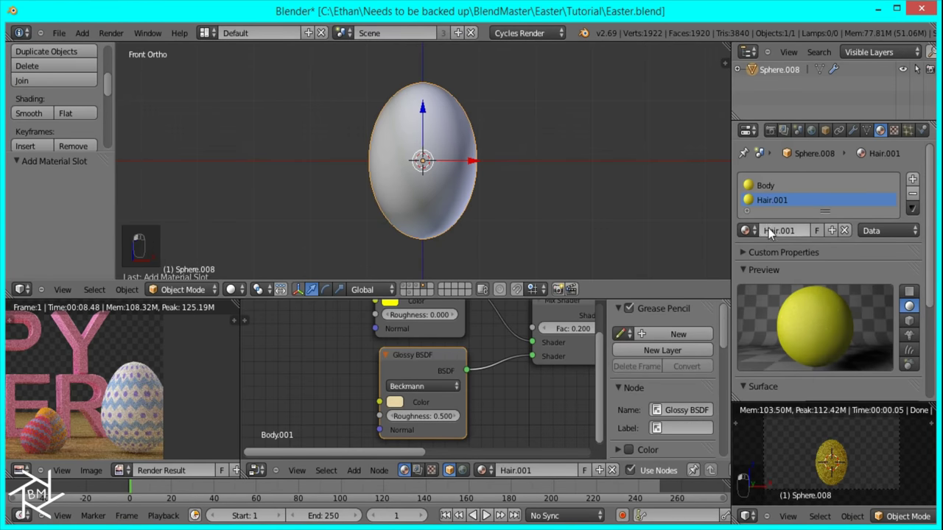
Step: Shift the shader nodes away from the output and insert a duplicate of the Mix Shader before the Material Output
scroll(398, 378, down, 3)
key(b)
drag(484, 396, 396, 323)
key(g)
click(422, 340)
click(421, 340)
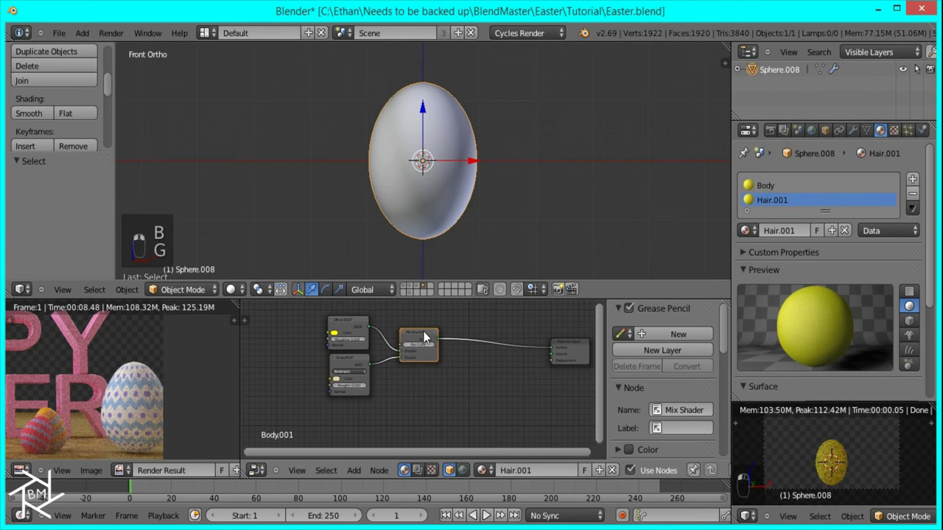
key(shift+d)
click(424, 373)
Step: Add a Translucent BSDF below the first Mix Shader and link it to the second Mix Shader's free shader input
key(shift+a)
mouse_move(424, 368)
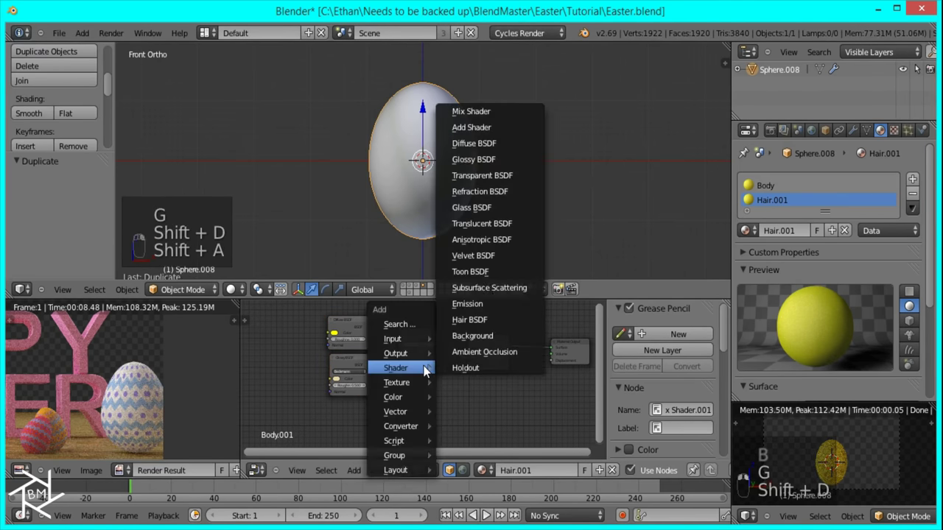
click(491, 223)
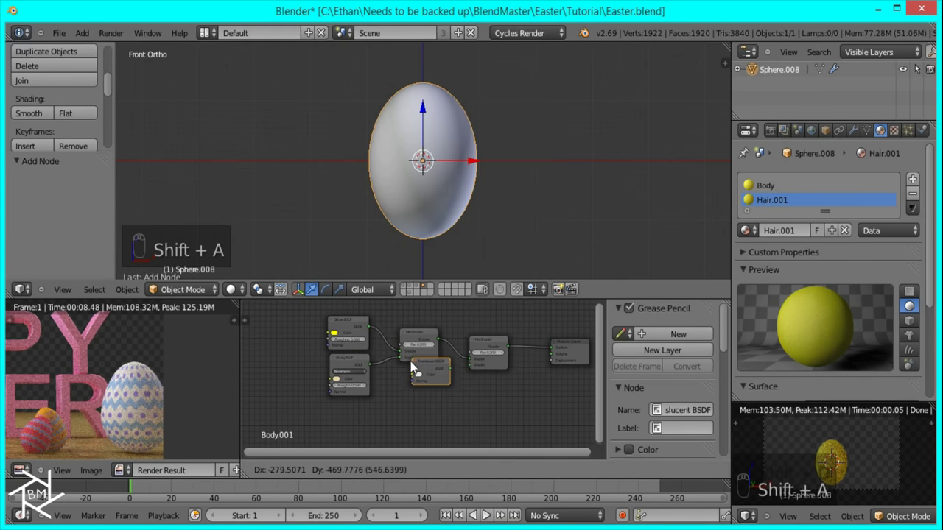
click(421, 380)
drag(439, 382, 467, 367)
Step: Give the Translucent BSDF a paler version of the Glossy BSDF's colour, and save the file
scroll(458, 385, up, 3)
key(ctrl+c)
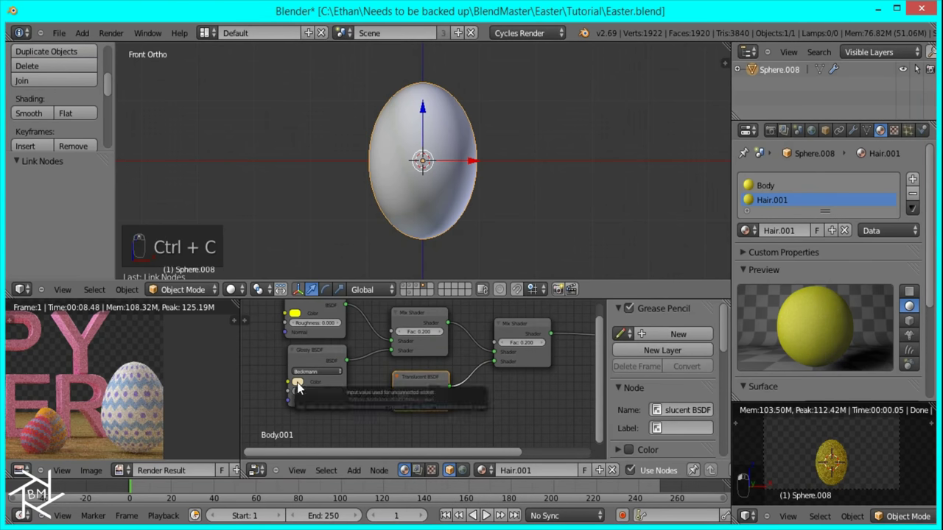
key(ctrl+v)
click(403, 398)
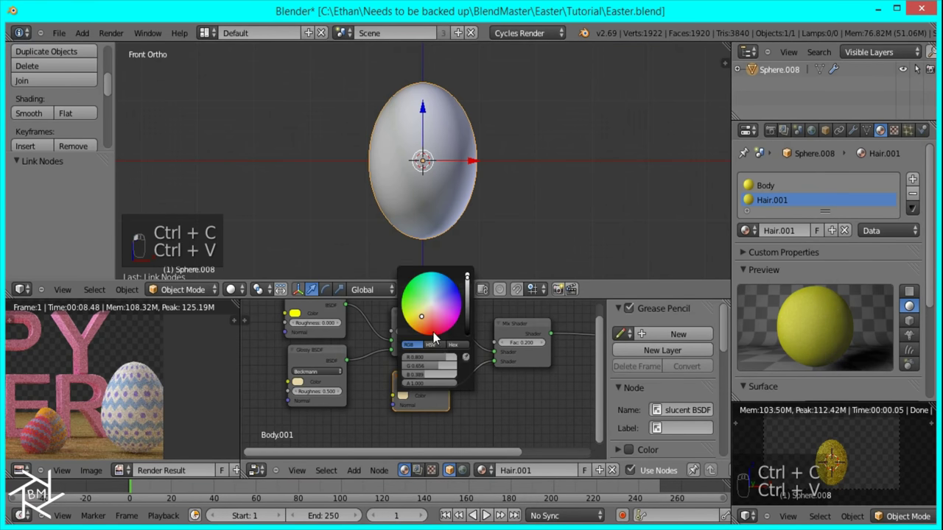
drag(435, 366, 425, 362)
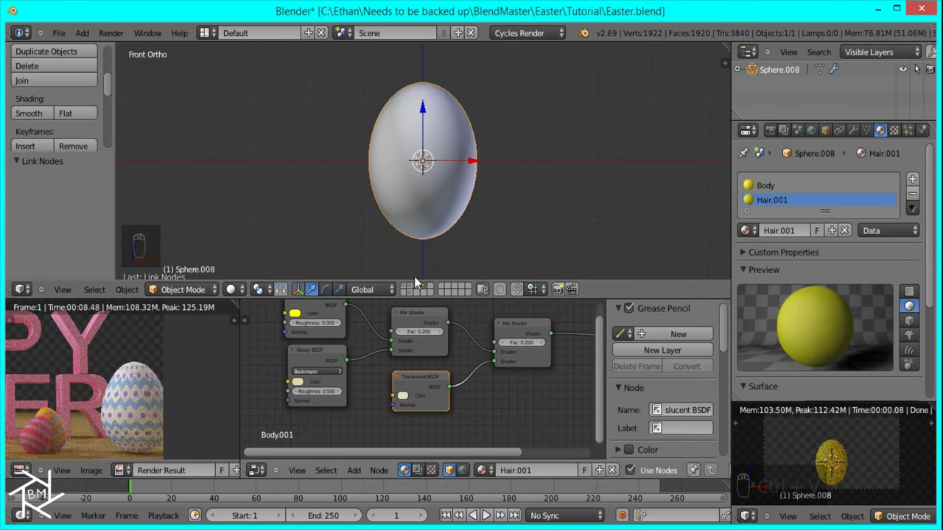
click(55, 33)
click(84, 125)
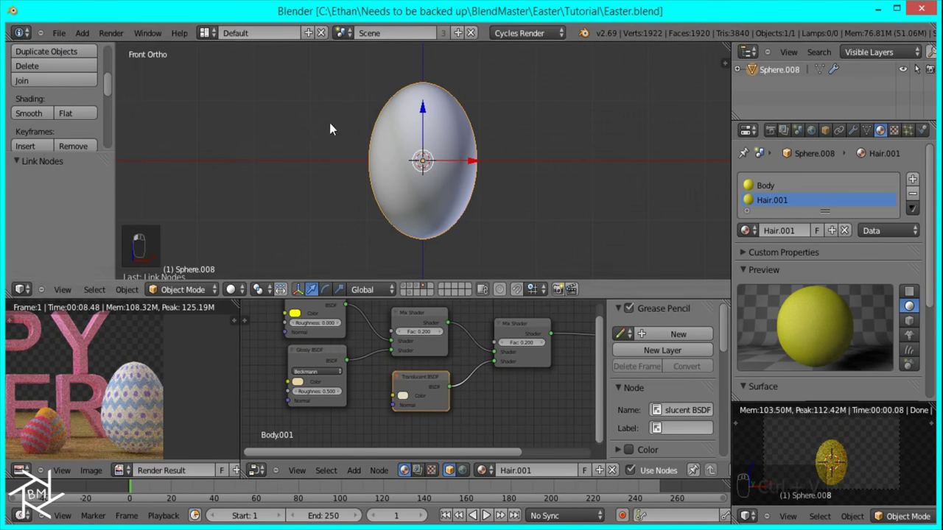
Step: Add a particle system to the egg and set its type to Hair
click(908, 129)
click(924, 180)
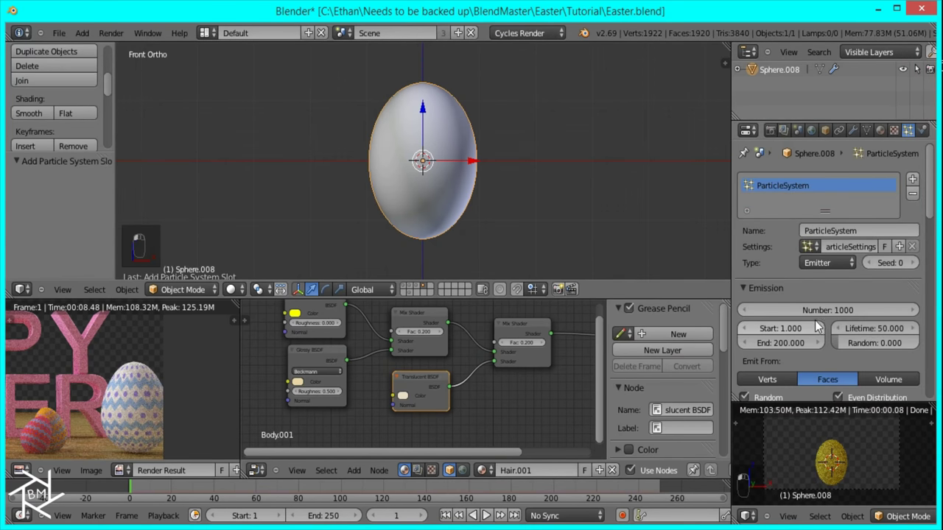
scroll(849, 283, down, 3)
scroll(847, 297, up, 3)
click(840, 235)
click(825, 206)
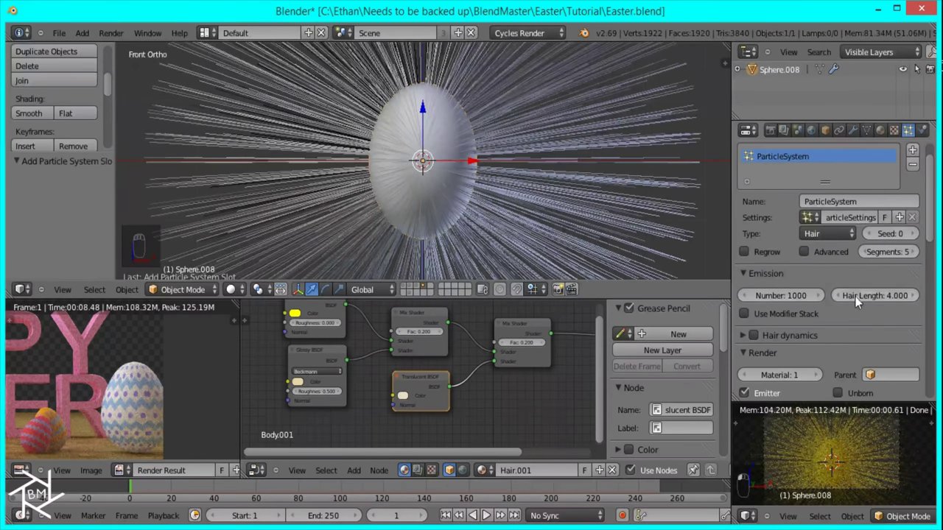
Step: Set the egg's hair length to 0.1
scroll(573, 217, down, 5)
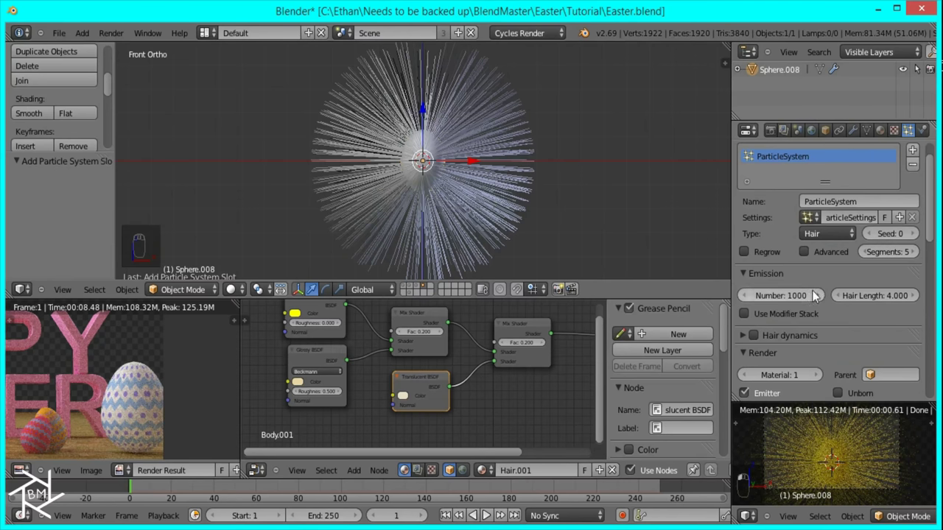
drag(841, 297, 838, 294)
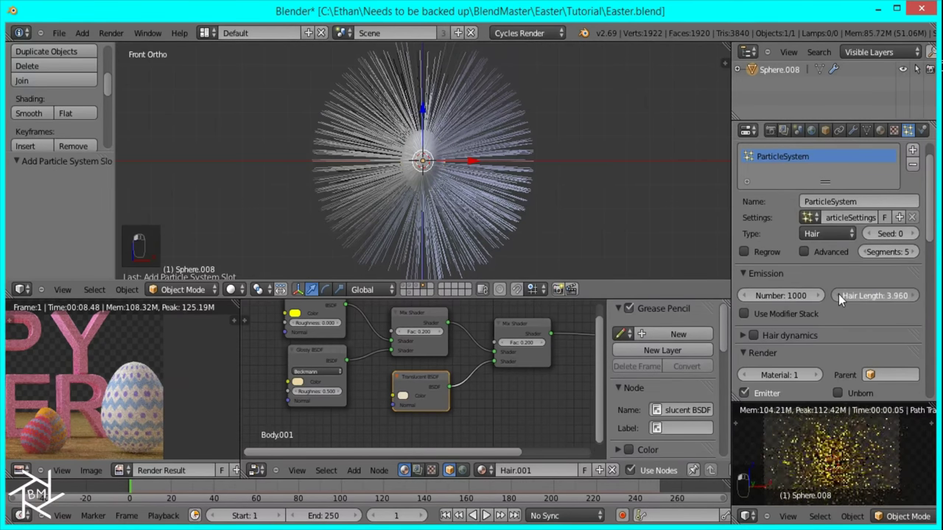
click(841, 298)
text(0.1)
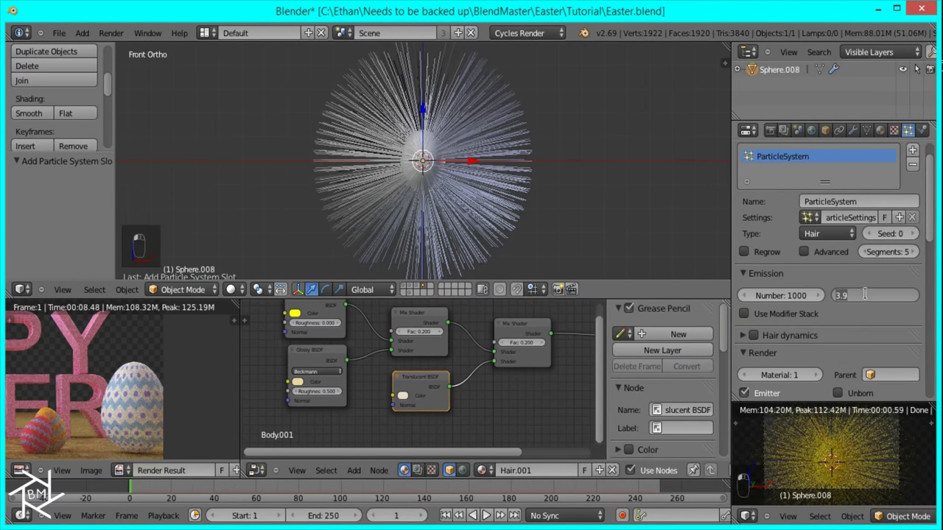
key(Return)
scroll(626, 221, up, 9)
scroll(627, 221, down, 3)
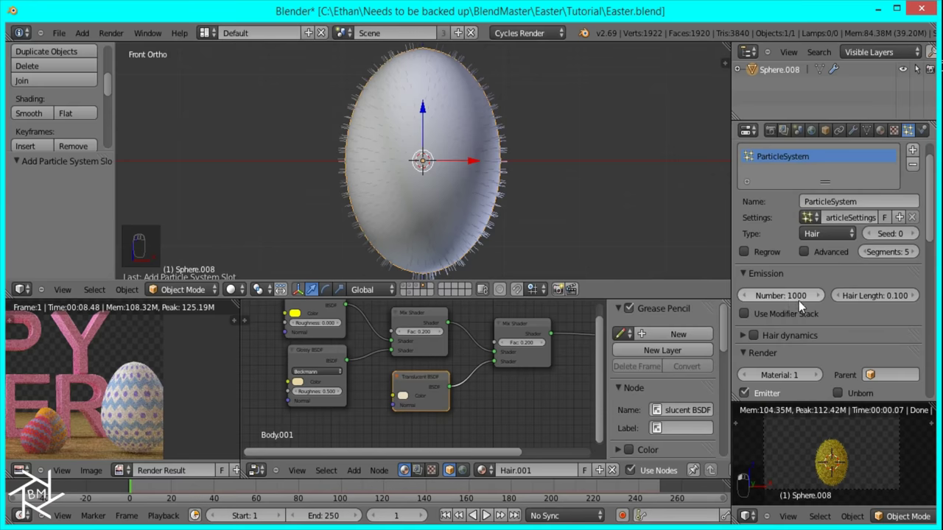
Step: Turn on Simple children for the hair particle system
scroll(799, 301, down, 12)
click(766, 189)
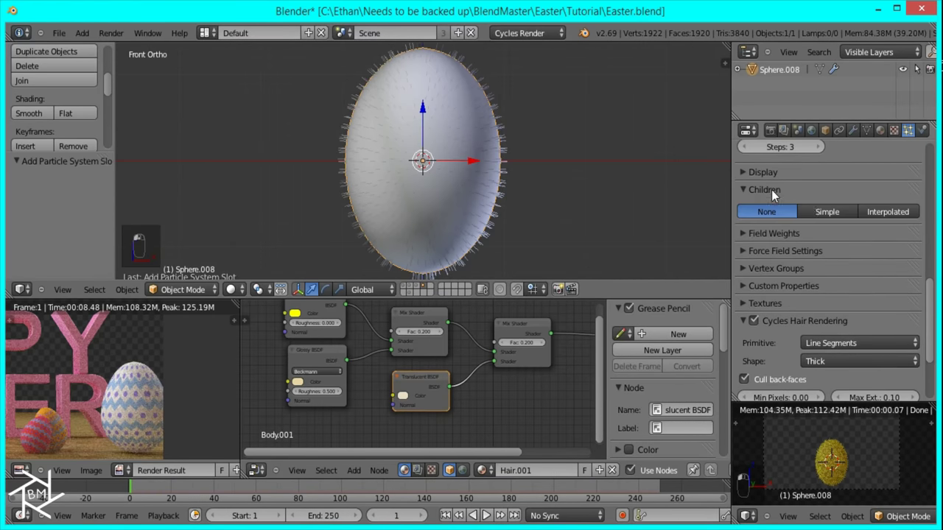
click(828, 212)
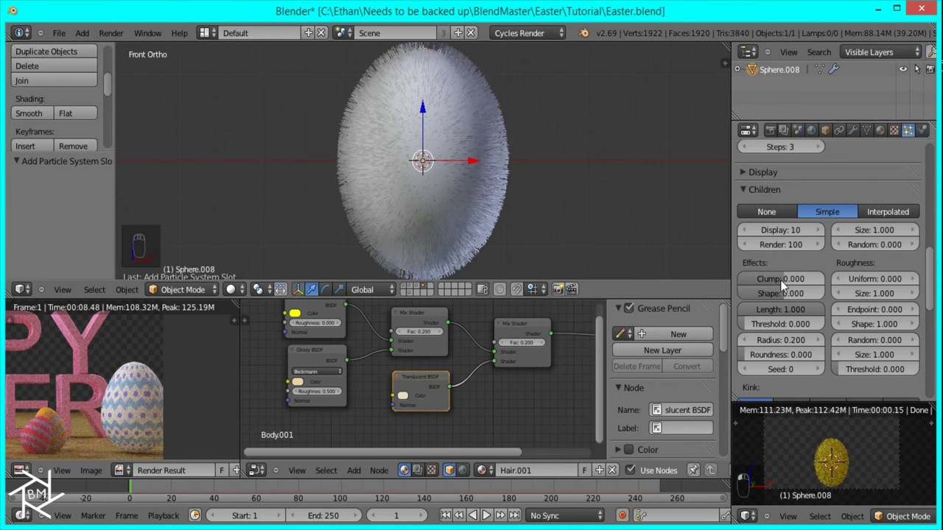
scroll(528, 215, up, 2)
scroll(571, 209, down, 2)
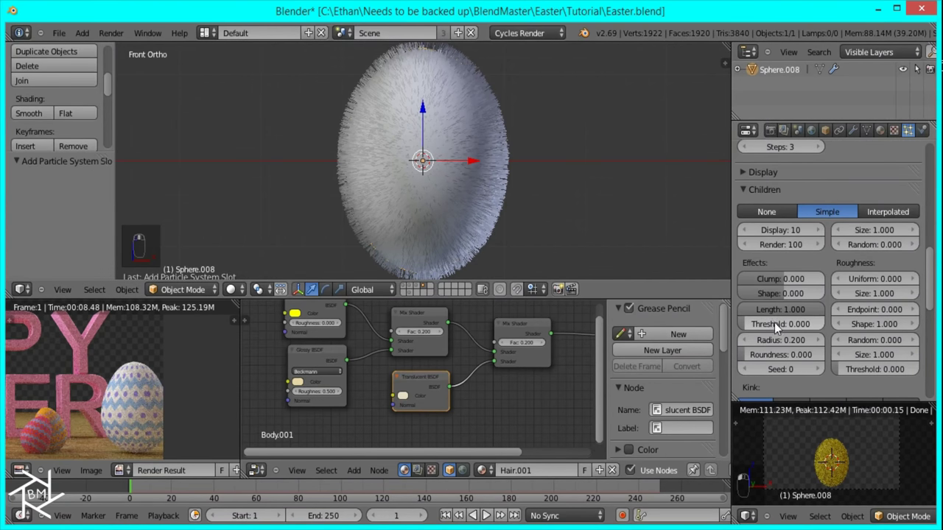
Step: Try different radius values for the child hairs
drag(770, 338, 840, 341)
mouse_move(726, 360)
mouse_down()
mouse_move(675, 343)
mouse_move(729, 341)
mouse_up()
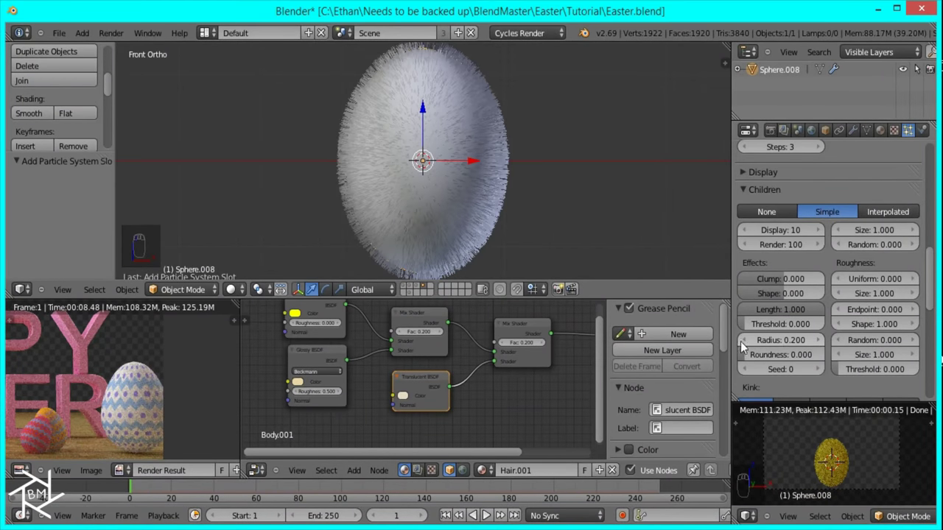
scroll(851, 271, up, 10)
scroll(851, 269, down, 2)
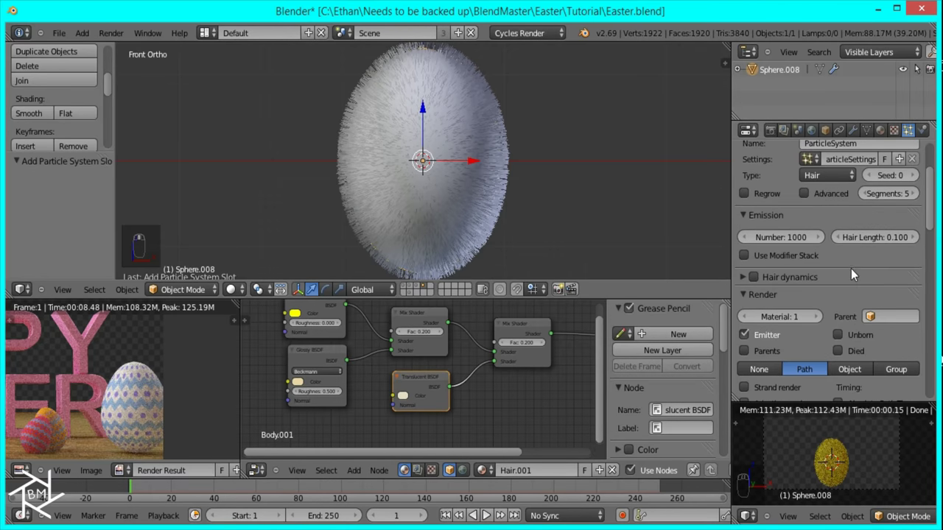
Step: Set the hair particle system's render material to 2
scroll(851, 269, down, 5)
scroll(798, 299, down, 3)
scroll(807, 295, up, 5)
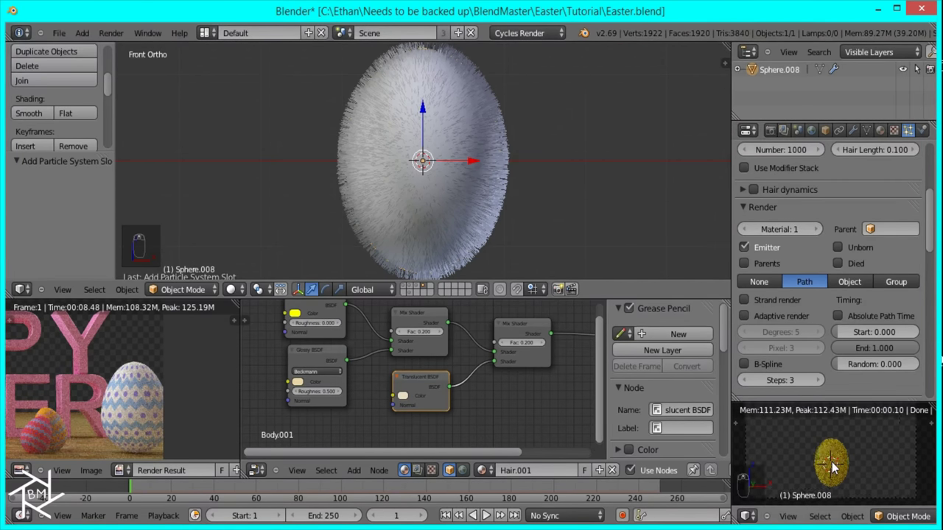
scroll(834, 466, up, 8)
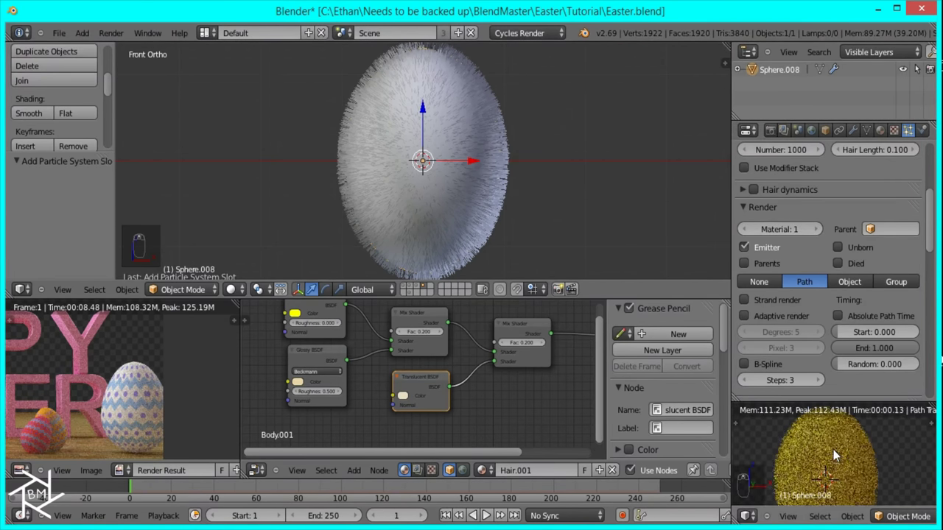
click(815, 228)
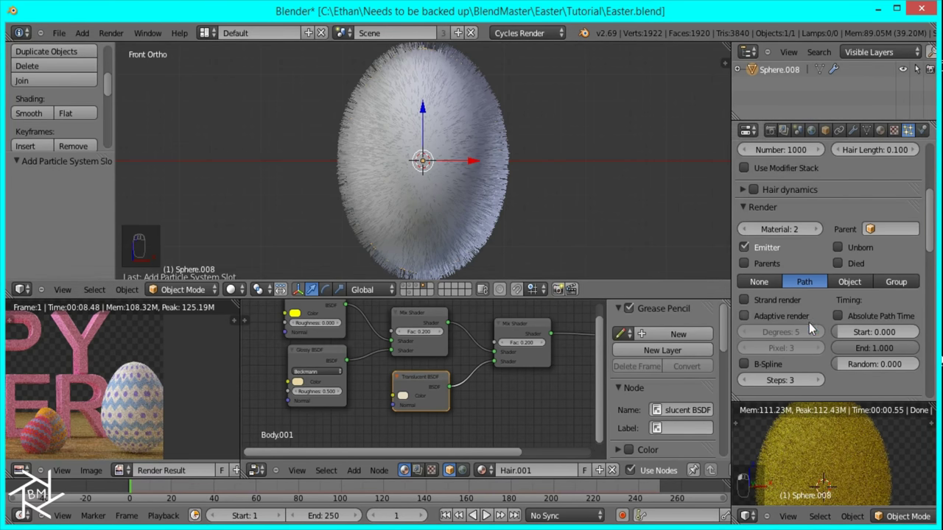
Step: Try a child hair radius of 0, and settle on a radius of 0.2
scroll(810, 324, down, 7)
click(745, 369)
click(746, 369)
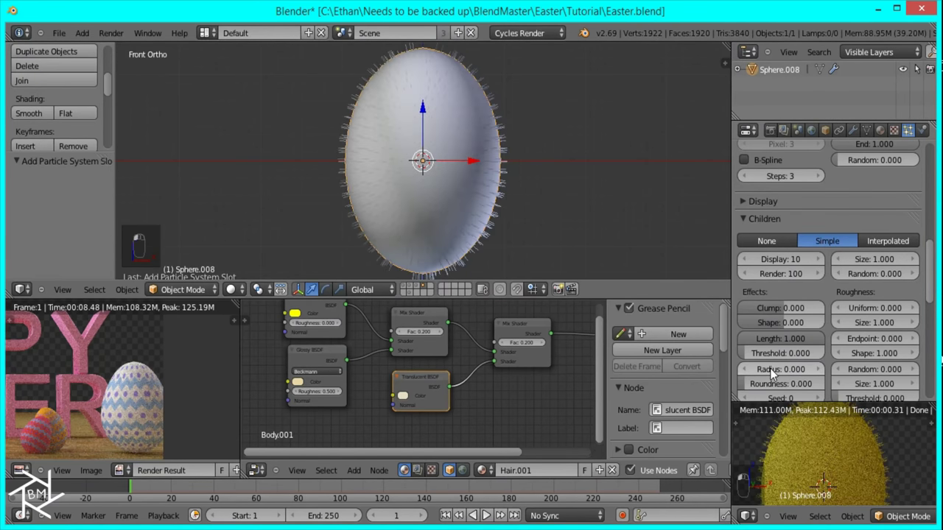
drag(795, 370, 812, 391)
scroll(813, 374, down, 3)
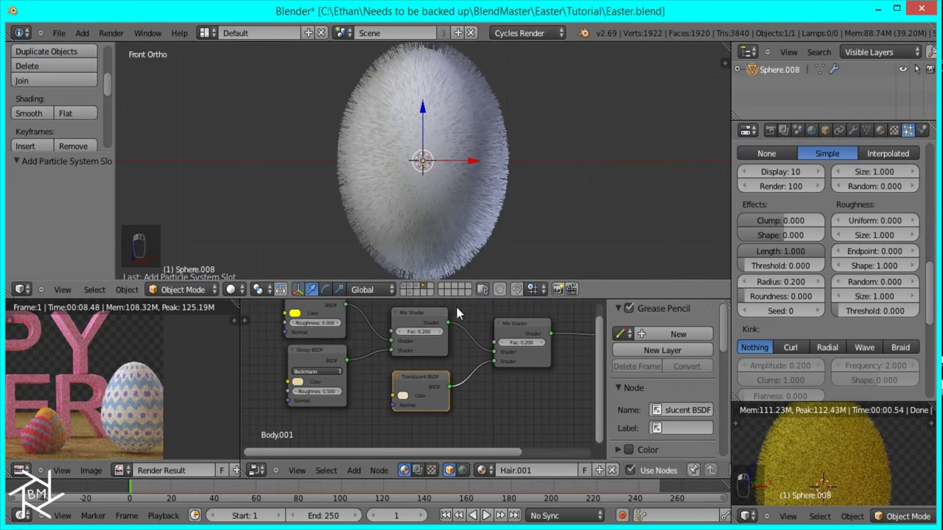
Step: Try combing the egg's hair with several Comb strokes in Particle Edit mode, and return to Object Mode to examine it
click(205, 290)
click(184, 182)
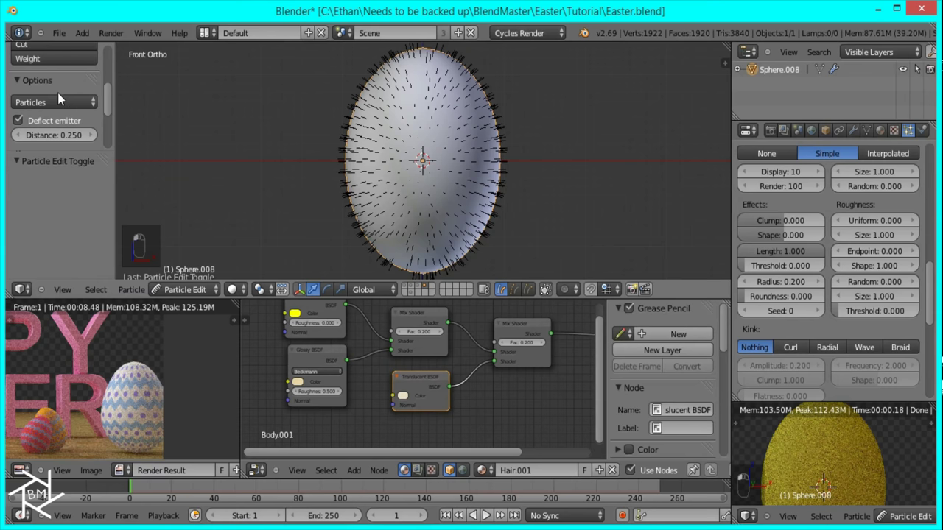
scroll(59, 99, up, 4)
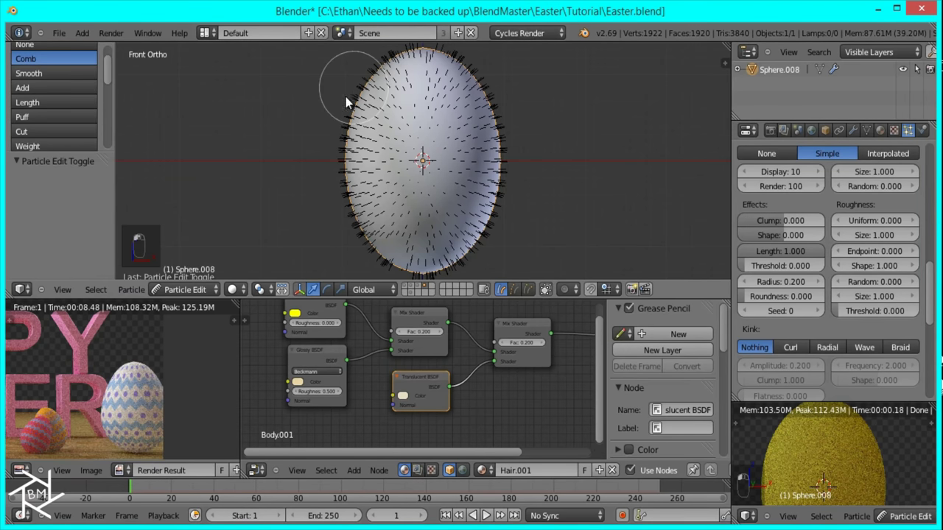
drag(346, 97, 341, 117)
mouse_move(496, 114)
mouse_down()
mouse_move(502, 202)
mouse_move(499, 189)
mouse_move(453, 234)
mouse_move(346, 197)
mouse_move(356, 210)
mouse_move(380, 213)
mouse_move(415, 103)
mouse_move(434, 115)
mouse_move(414, 164)
mouse_move(395, 149)
mouse_move(443, 144)
mouse_move(437, 179)
mouse_move(467, 175)
mouse_move(429, 91)
mouse_move(400, 83)
mouse_move(407, 46)
mouse_move(380, 54)
mouse_move(383, 199)
mouse_move(350, 103)
mouse_move(371, 255)
mouse_up()
mouse_move(505, 237)
mouse_down()
mouse_move(432, 276)
mouse_move(381, 268)
mouse_move(397, 274)
mouse_up()
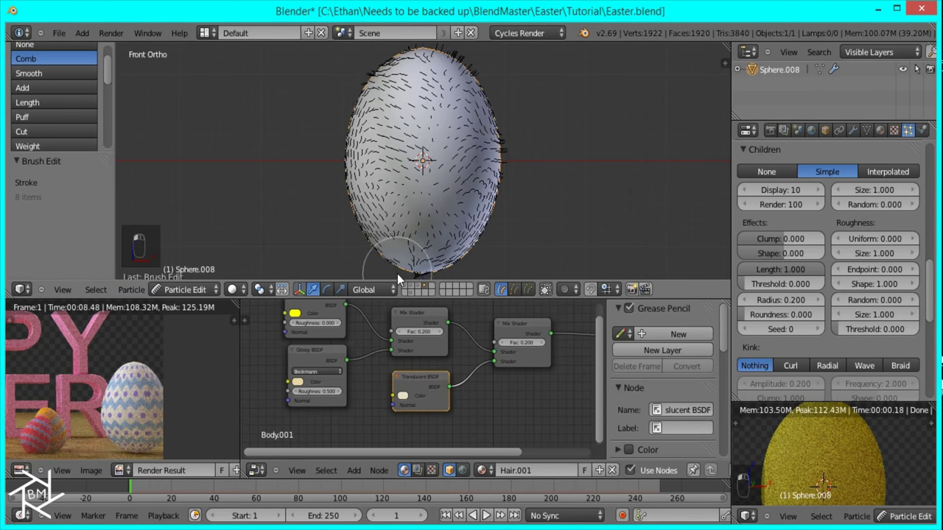
mouse_move(538, 121)
mouse_down()
mouse_move(523, 152)
mouse_move(489, 63)
mouse_move(443, 46)
mouse_move(465, 53)
mouse_move(482, 77)
mouse_up()
click(211, 291)
click(195, 273)
middle_drag(448, 169, 467, 175)
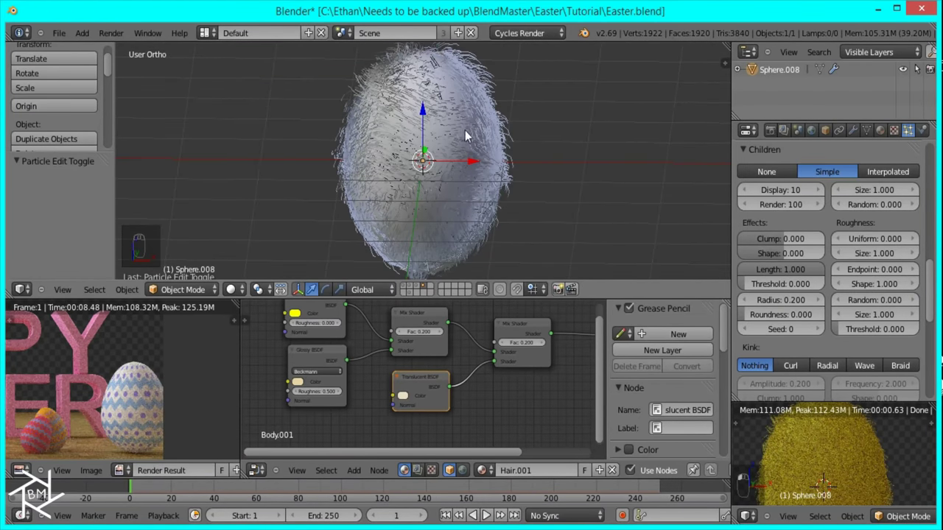
Step: Discard the hair edits made in particle mode
scroll(466, 135, down, 3)
scroll(854, 177, up, 6)
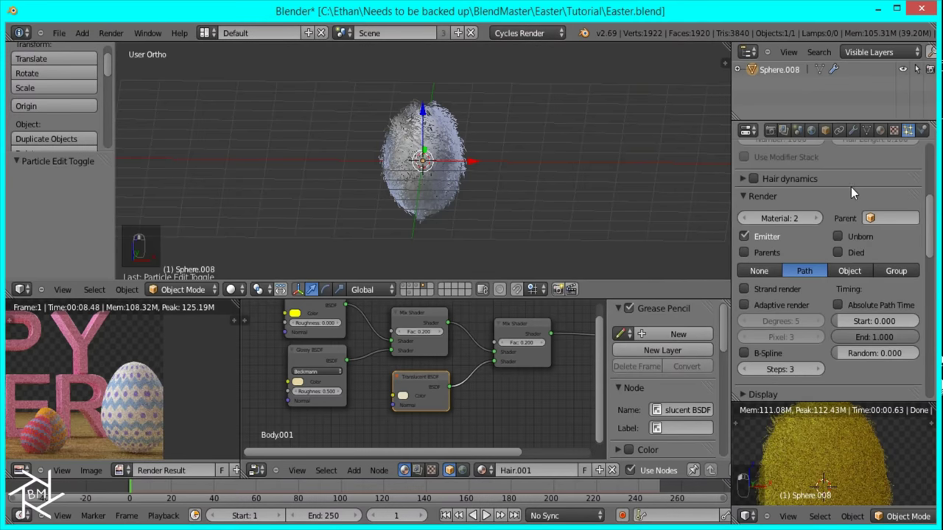
scroll(849, 186, up, 5)
click(781, 280)
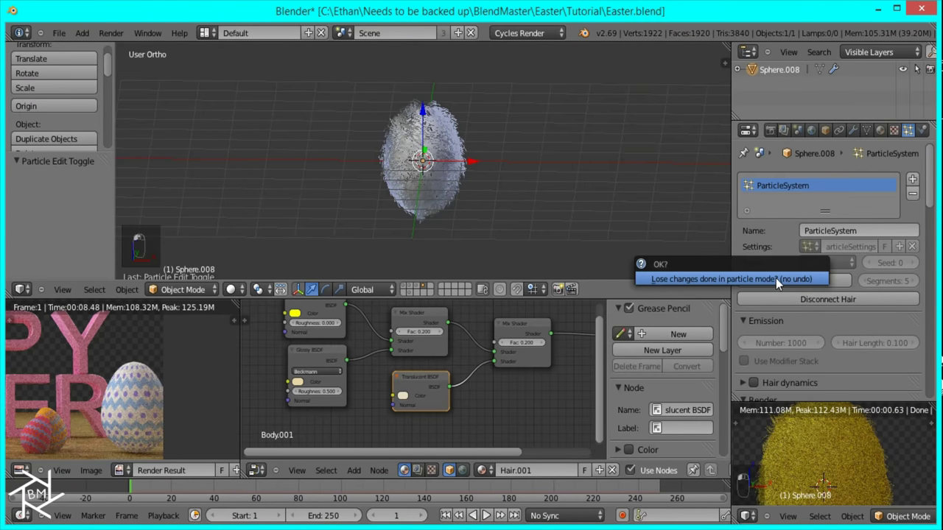
click(776, 279)
Step: Show the egg from the camera with rendered shading in the main 3D view
scroll(508, 156, up, 2)
key(KP_0)
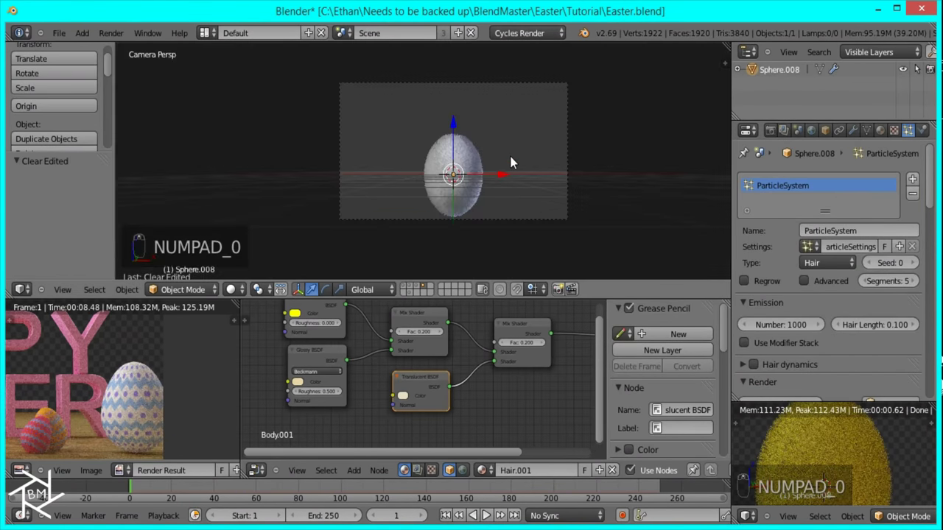
key(shift+z)
scroll(534, 171, up, 3)
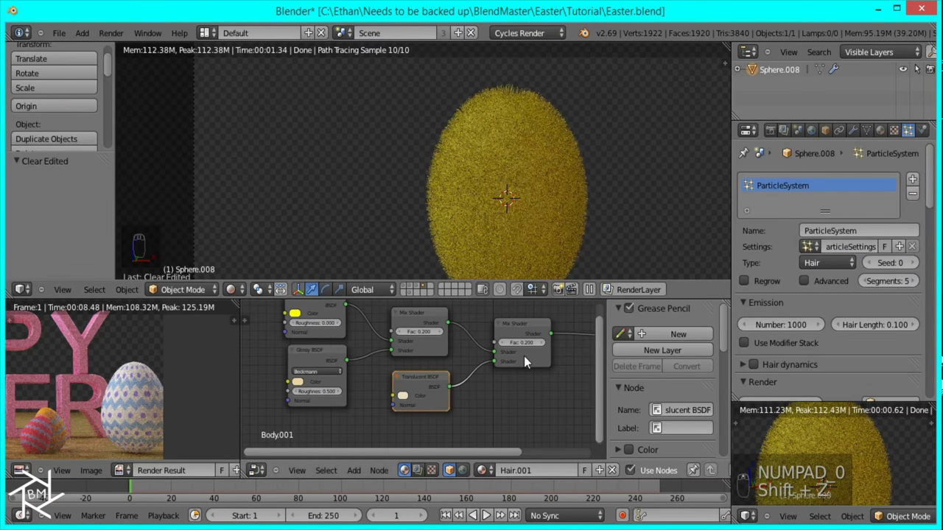
Step: Set the factor of the Hair material's final Mix Shader to 0.75
scroll(527, 353, up, 3)
middle_drag(528, 353, 454, 382)
click(451, 333)
text(.75)
key(Return)
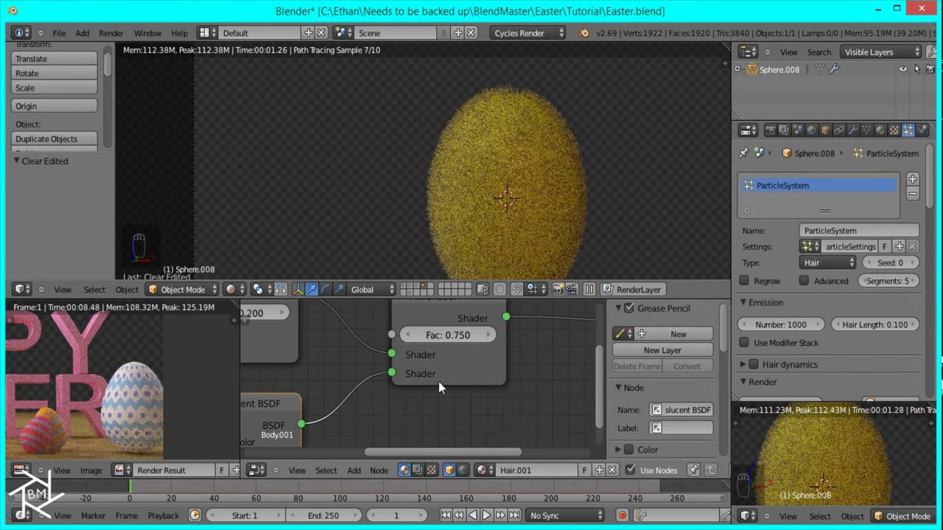
Step: Adjust the Translucent BSDF color to a paler off-white
middle_drag(356, 377, 309, 398)
click(314, 392)
drag(364, 325, 348, 326)
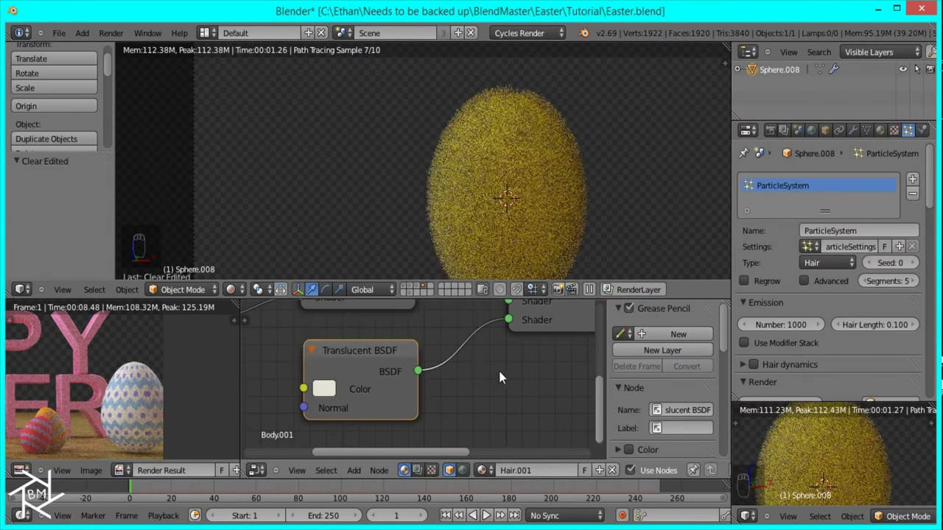
scroll(499, 377, down, 2)
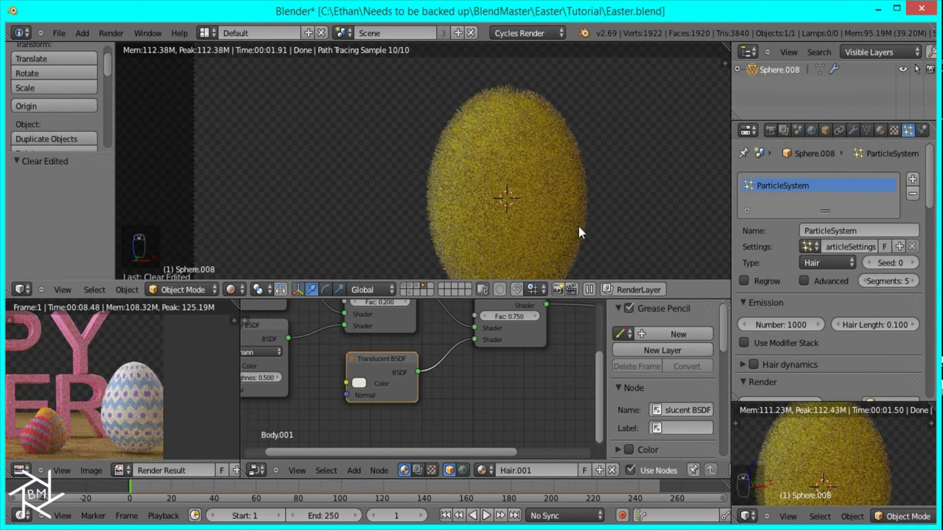
Step: Examine the egg's hair up close in rendered, solid and wireframe shading, ending in solid shading
scroll(575, 213, up, 4)
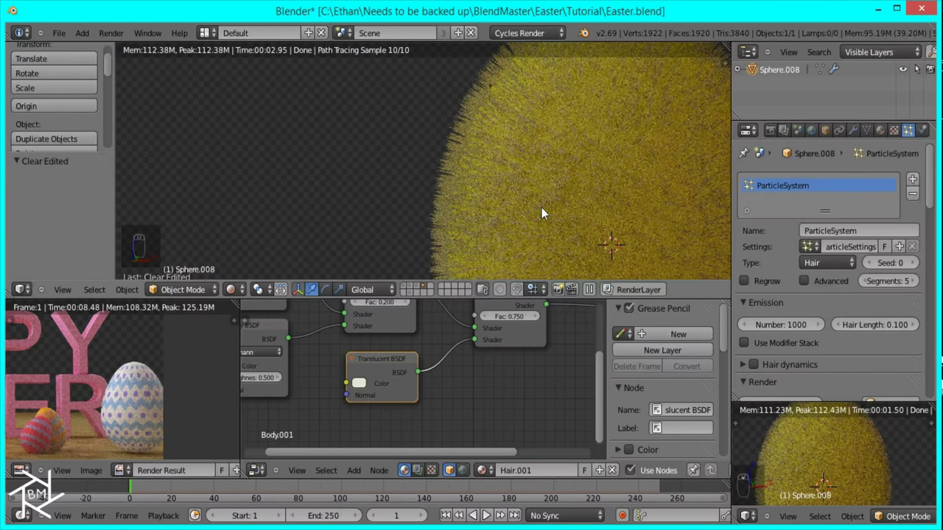
key(z)
key(z)
key(z)
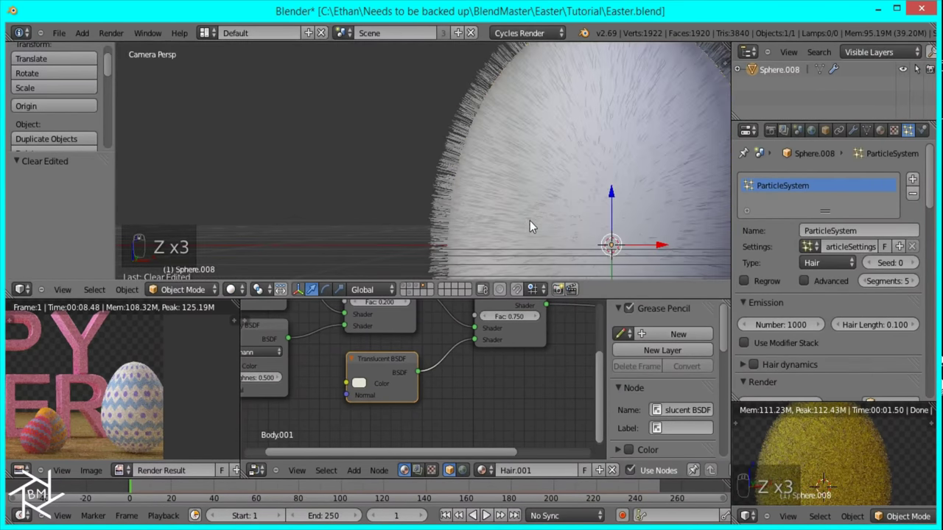
key(z)
key(z)
key(z)
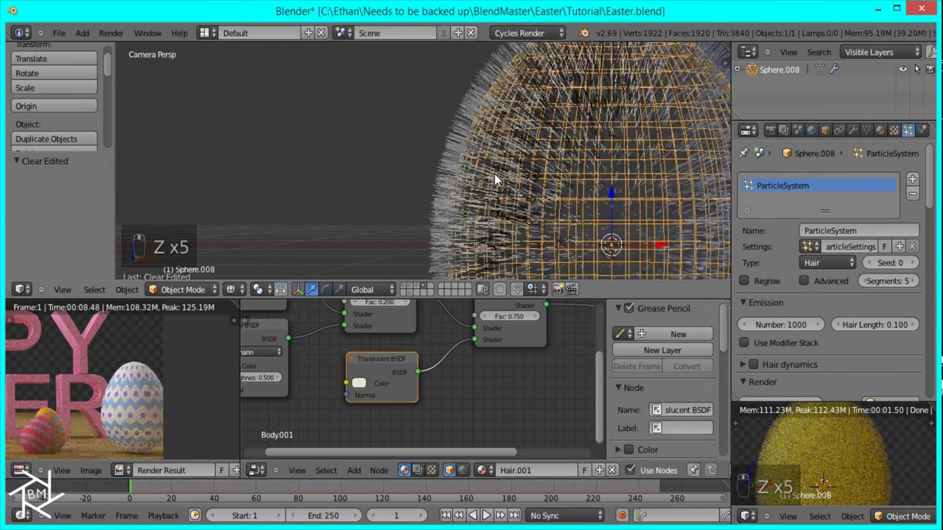
scroll(494, 185, down, 6)
scroll(516, 221, up, 5)
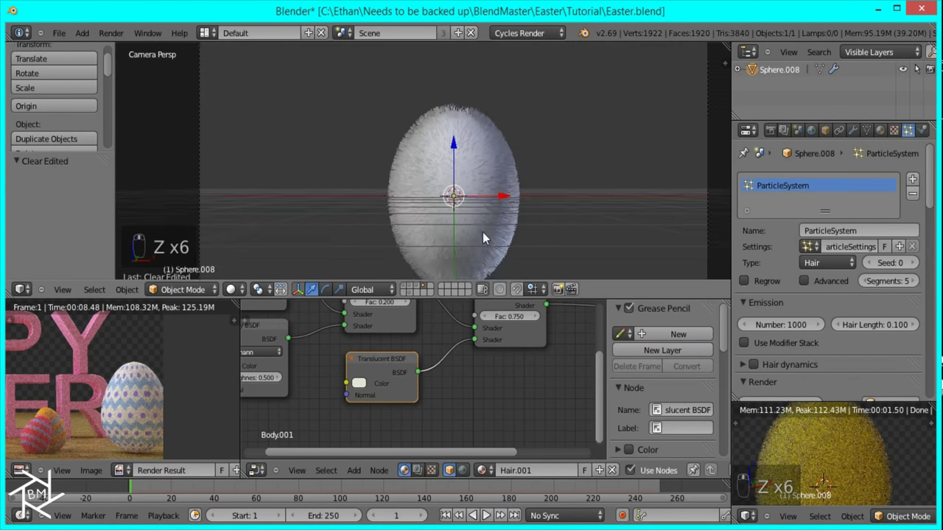
Step: Return to the front view and browse to the BlendMaster\Eyes\EyeTutorial folder for an append
middle_drag(495, 222, 482, 260)
middle_drag(459, 322, 488, 249)
key(KP_1)
scroll(486, 247, up, 2)
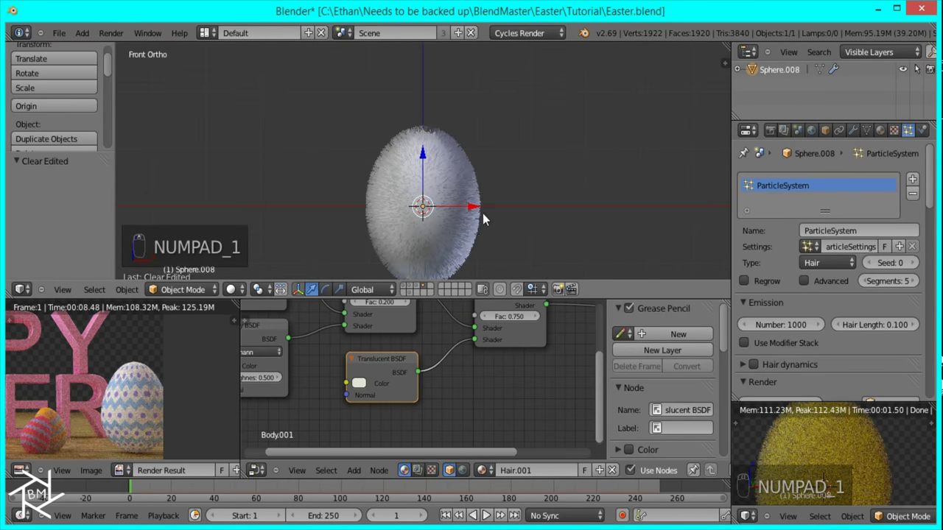
shift+middle_drag(483, 213, 495, 177)
click(60, 31)
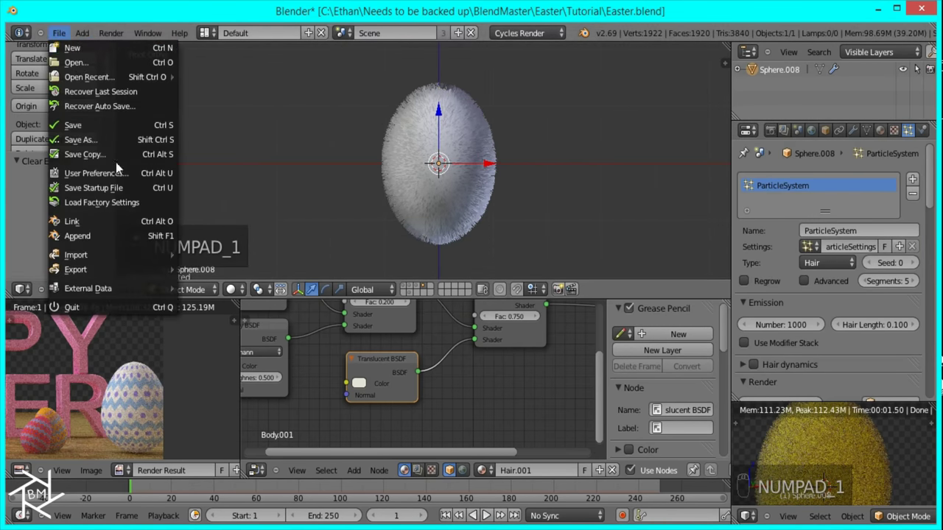
click(109, 236)
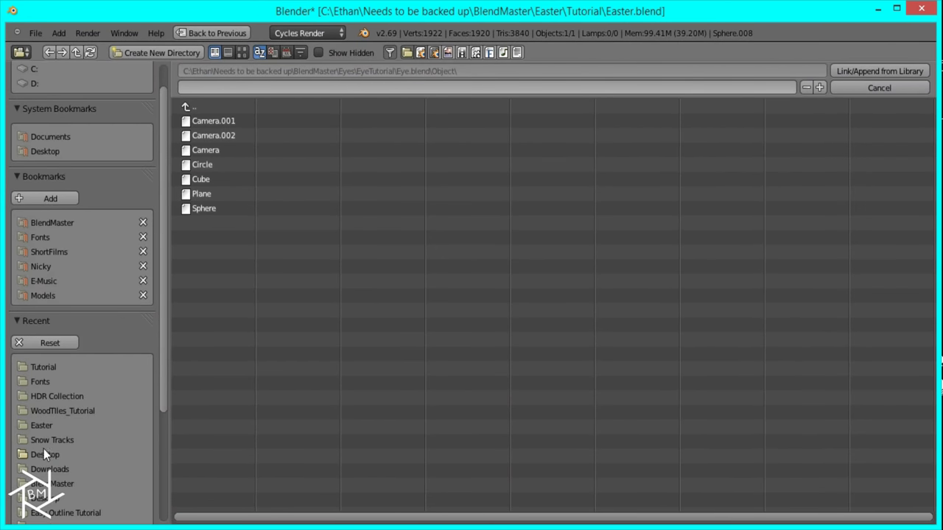
scroll(50, 435, down, 1)
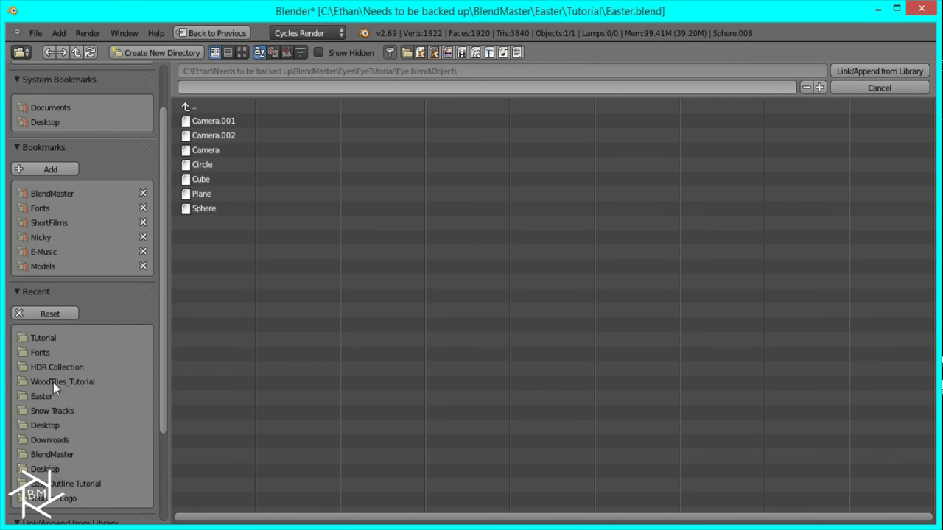
click(48, 193)
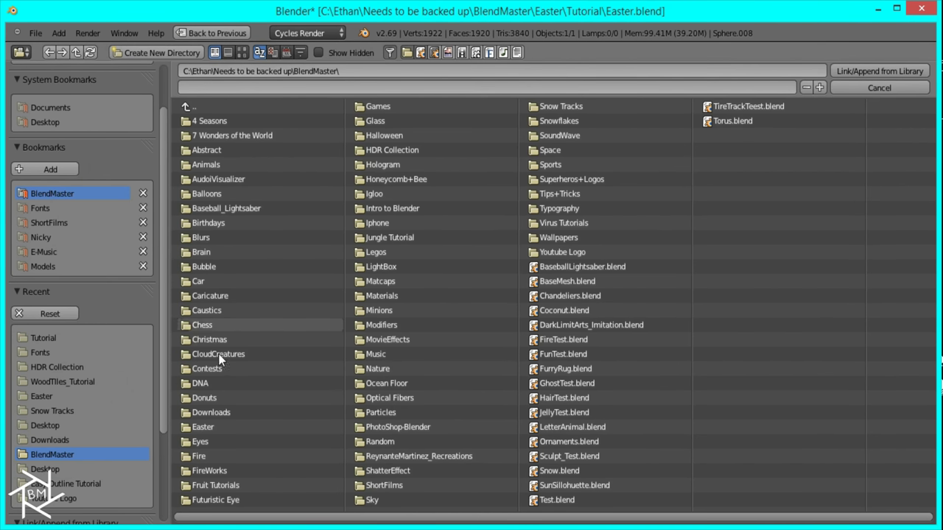
click(205, 441)
click(227, 123)
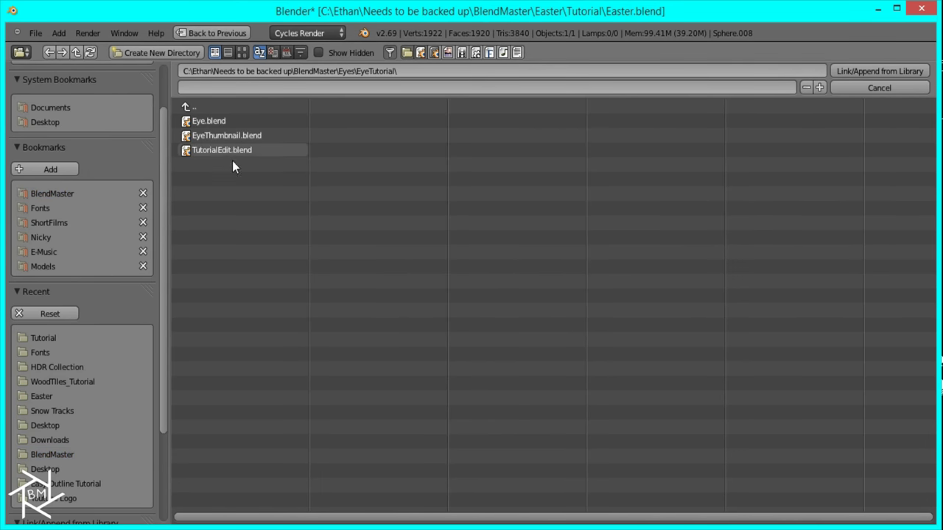
Step: Append the Sphere object from Eye.blend
double_click(231, 122)
click(207, 209)
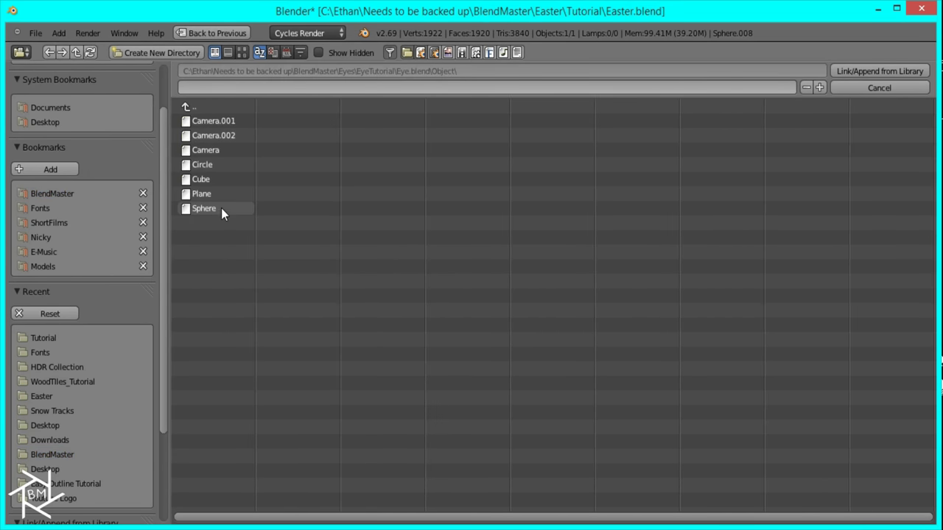
double_click(222, 208)
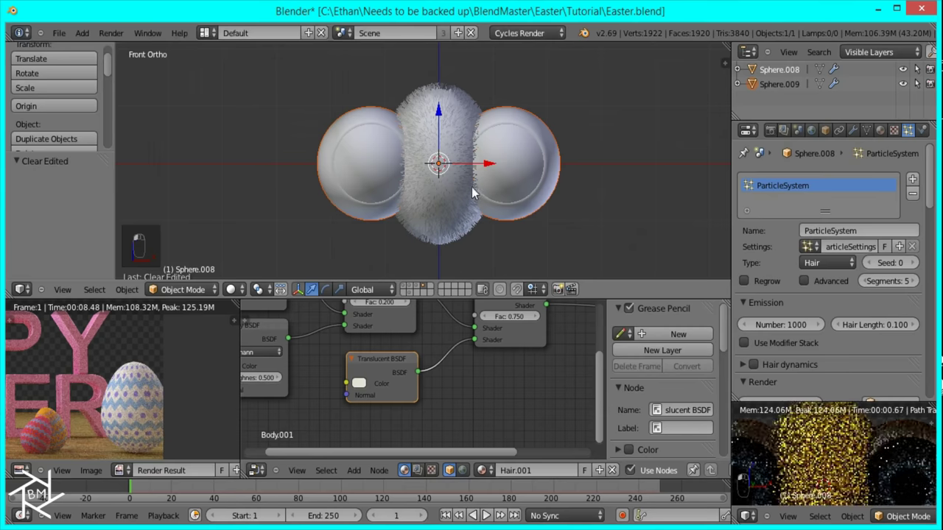
Step: Move the appended eyes about 1.36 units along negative Y, in front of the egg
key(KP_3)
right_drag(468, 159, 378, 163)
key(KP_1)
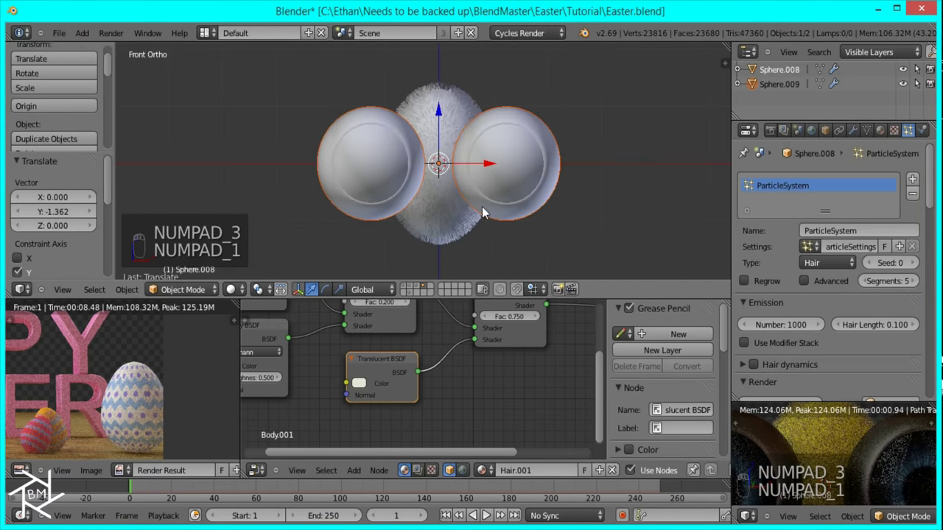
Step: Scale the eyes to about 0.38 and raise them about 0.69 units along Z to the egg's upper part
key(s)
click(473, 187)
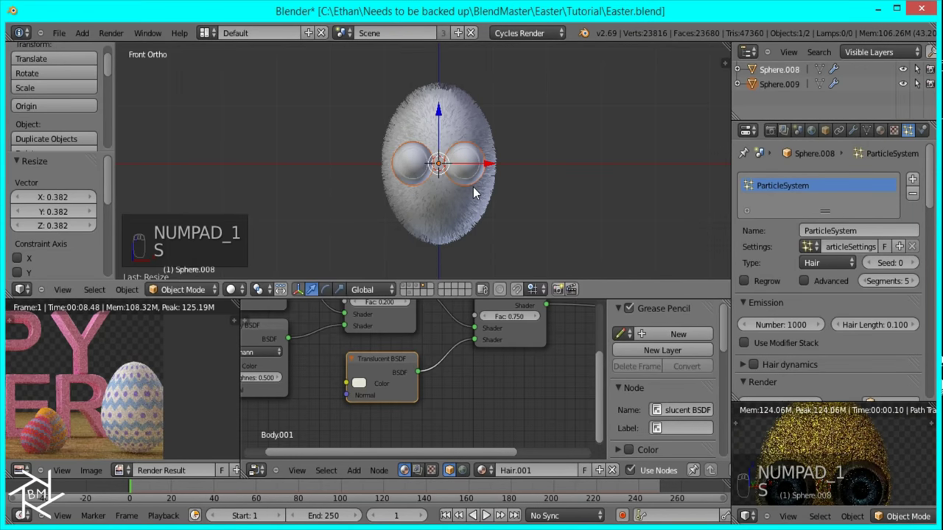
key(g)
middle_click(472, 137)
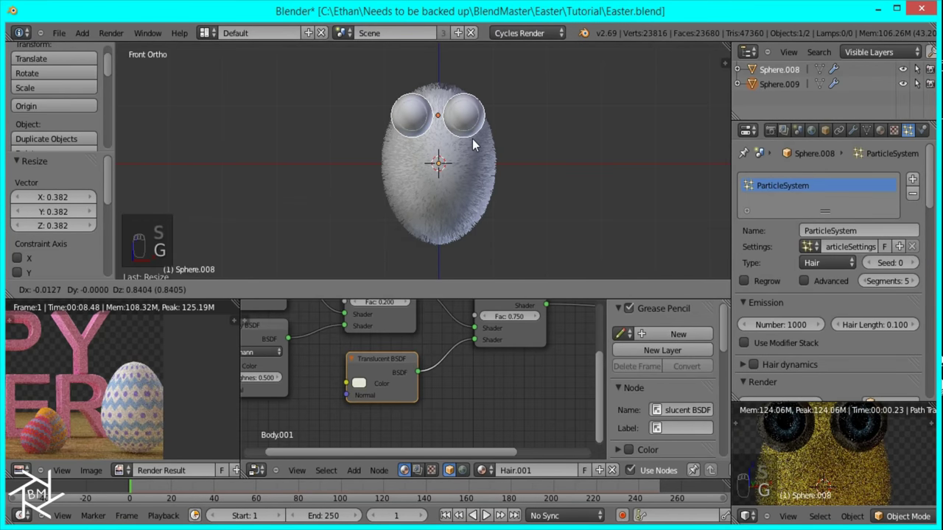
click(473, 147)
Step: Move the eyes back about 0.57 units along Y against the egg, and check them from the camera
key(KP_3)
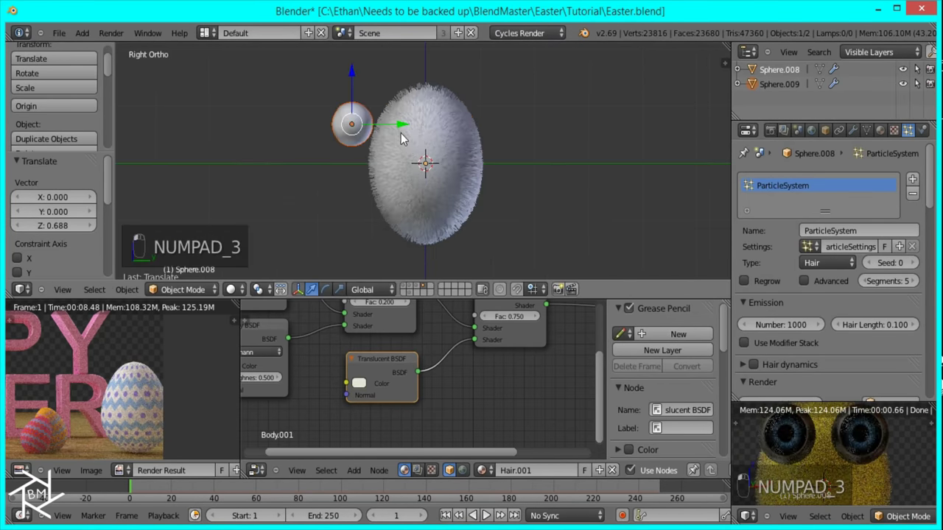
key(g)
click(431, 126)
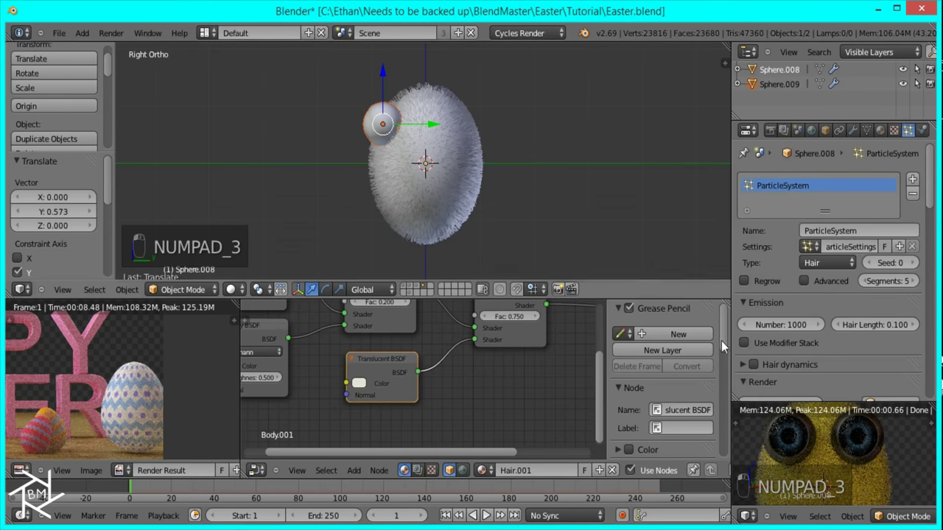
scroll(838, 471, down, 6)
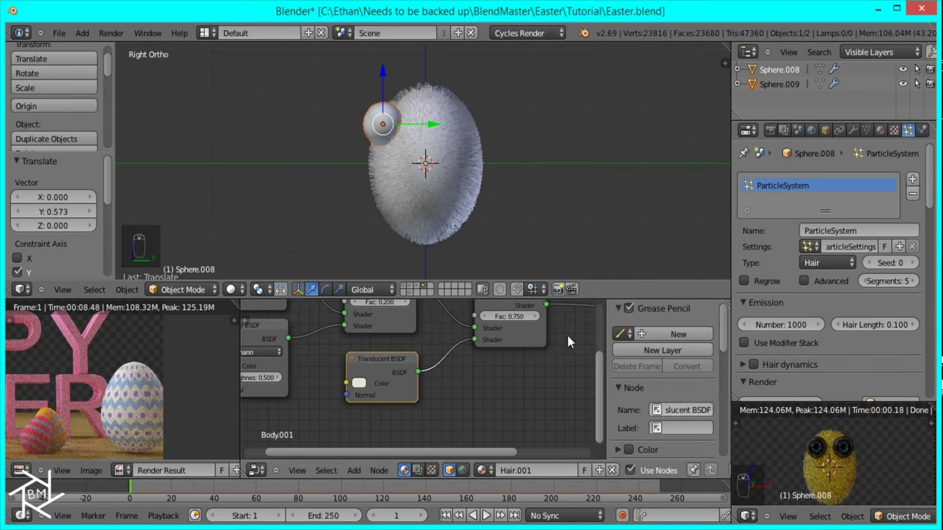
key(KP_0)
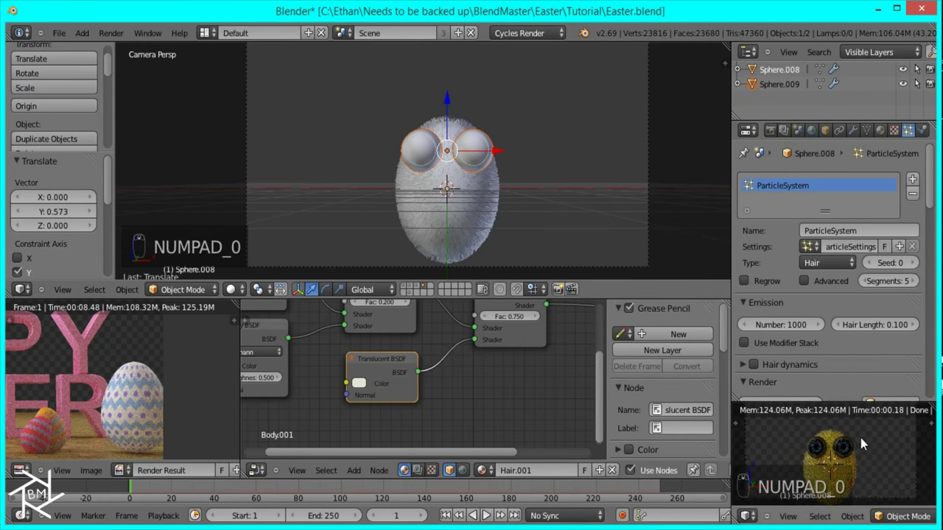
Step: Select the eyes and disconnect the Image Texture colour from the Diffuse BSDF in the Eye.001 material
scroll(859, 439, down, 2)
scroll(555, 194, up, 4)
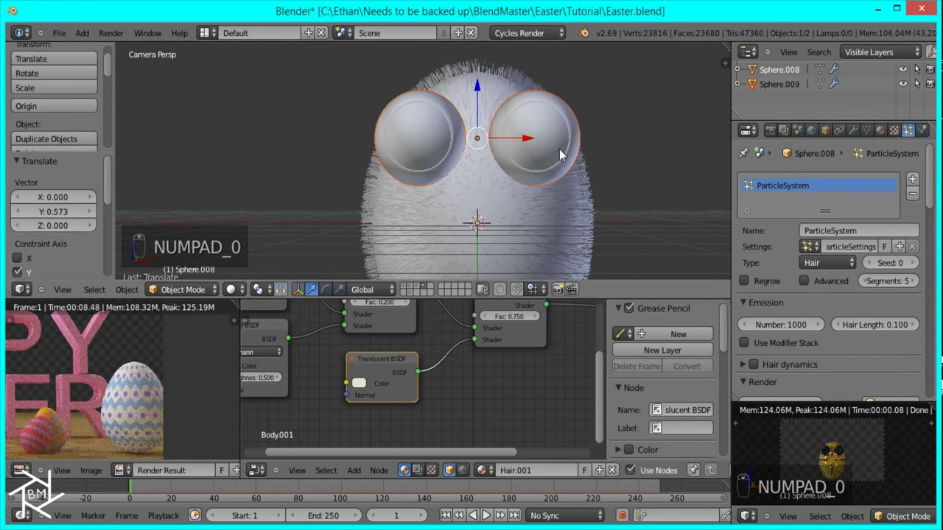
scroll(854, 453, up, 3)
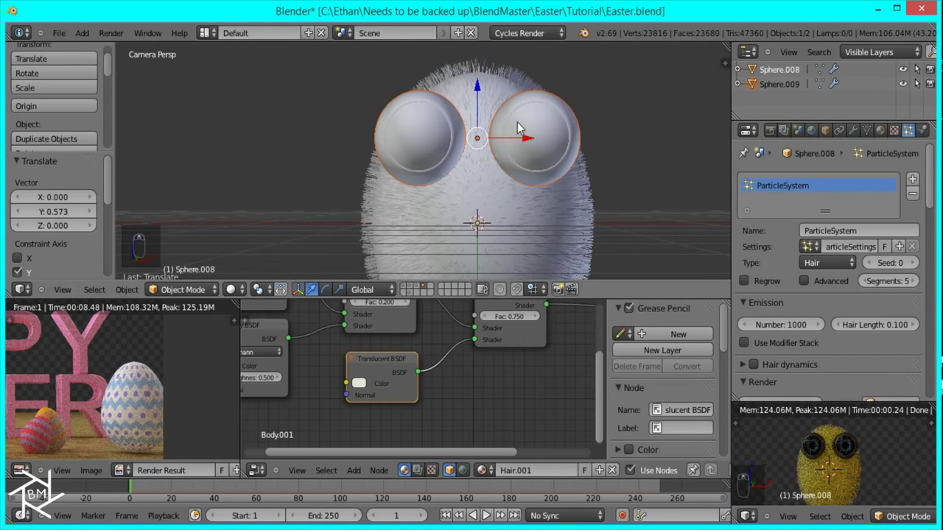
click(880, 131)
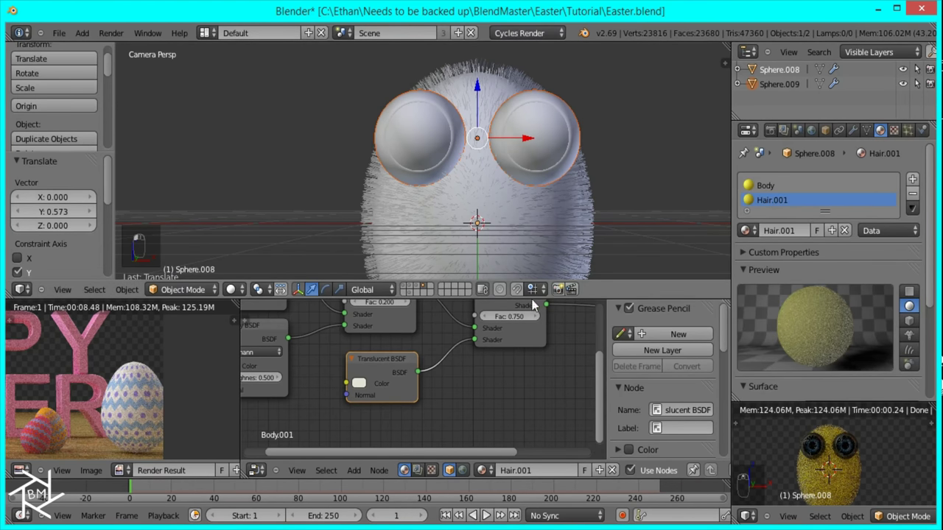
right_click(616, 183)
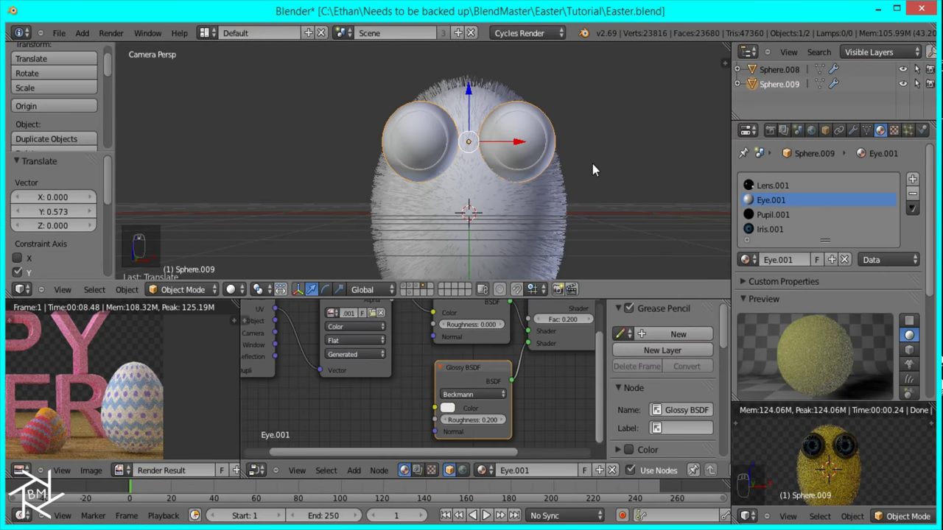
scroll(490, 378, down, 3)
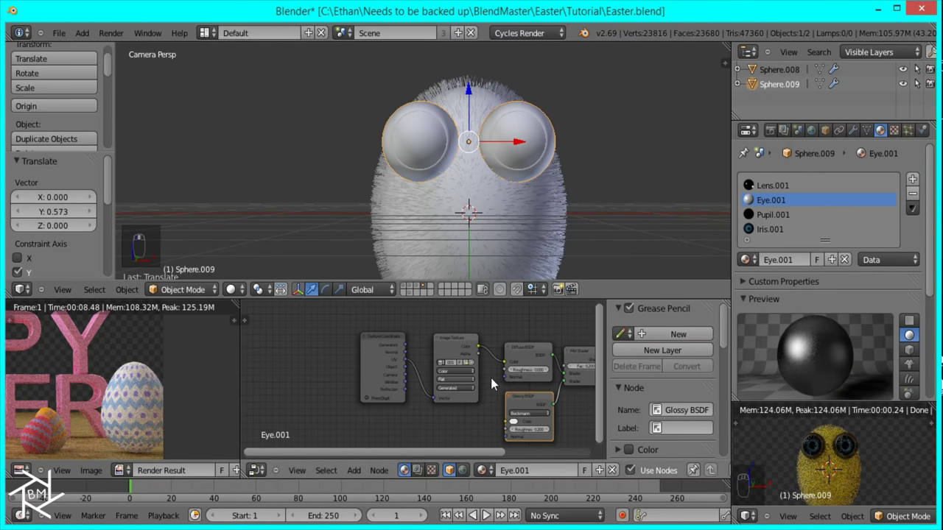
drag(407, 354, 422, 359)
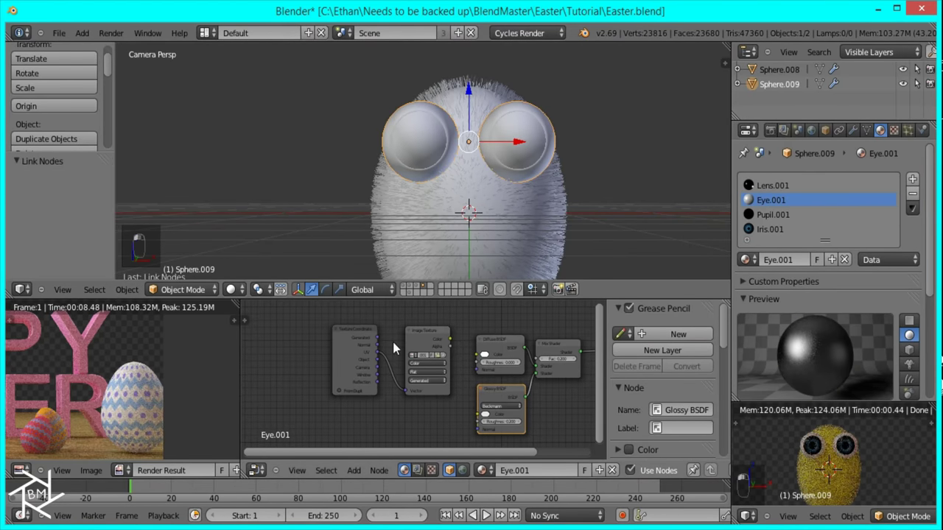
Step: Delete the Texture Coordinate and Image Texture nodes from the Eye.001 material, and preview the eyes in rendered shading
right_click(376, 340)
right_click(493, 399)
key(x)
middle_drag(510, 384, 440, 374)
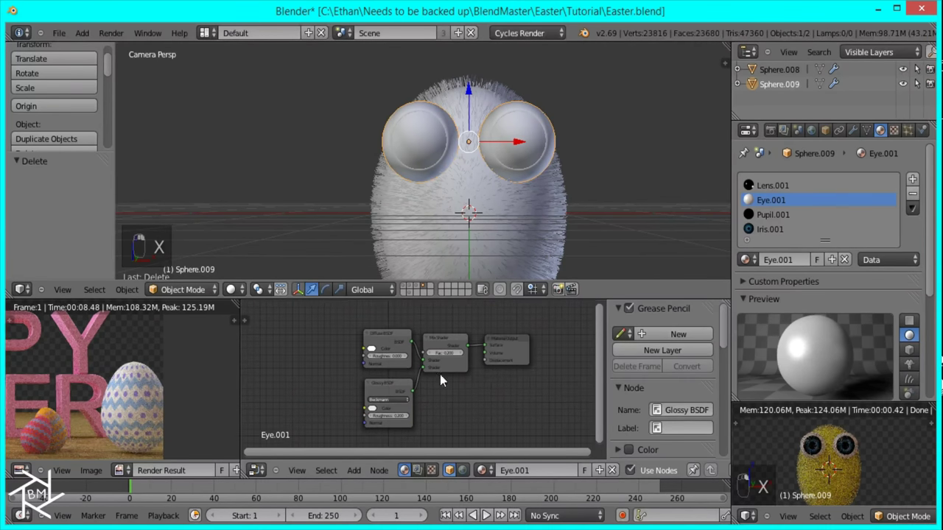
key(shift+z)
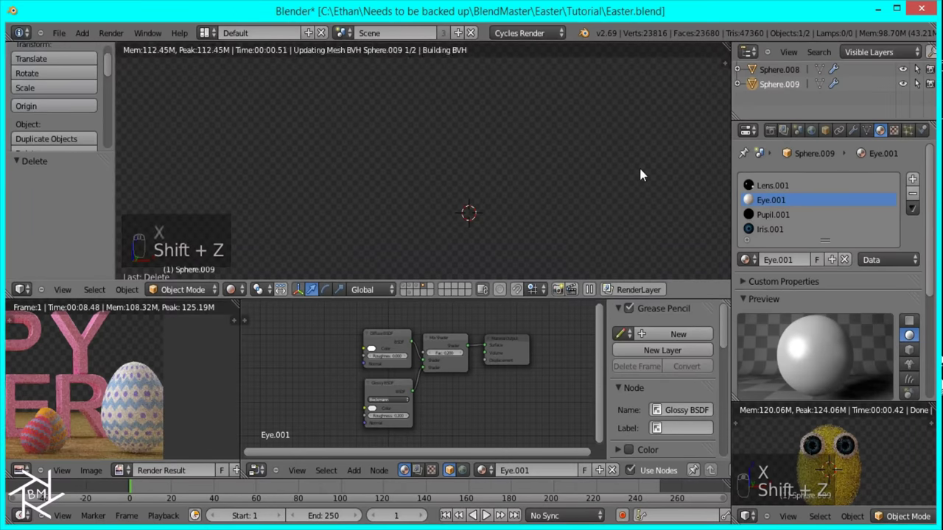
scroll(586, 233, up, 5)
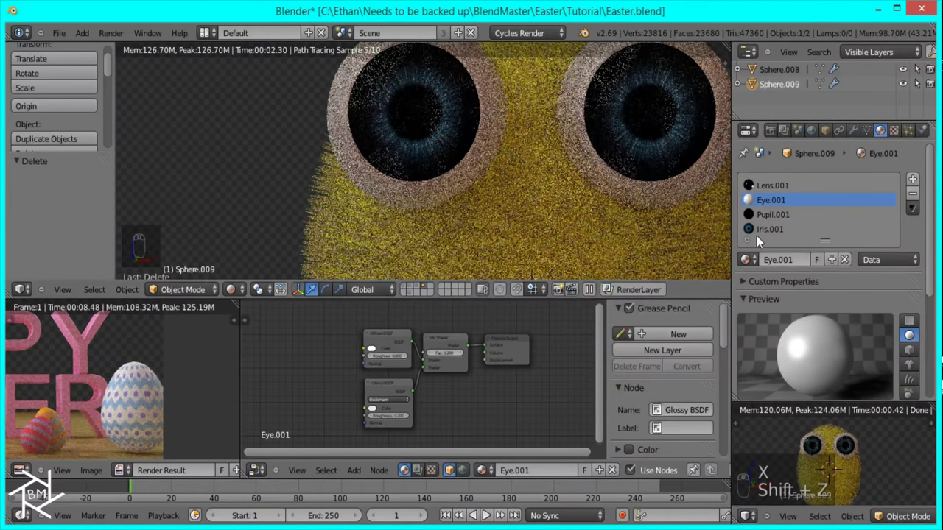
Step: Open the eye mesh in Edit Mode with the Iris.001 material active, and show Iris.png behind its UV layout
key(Tab)
key(z)
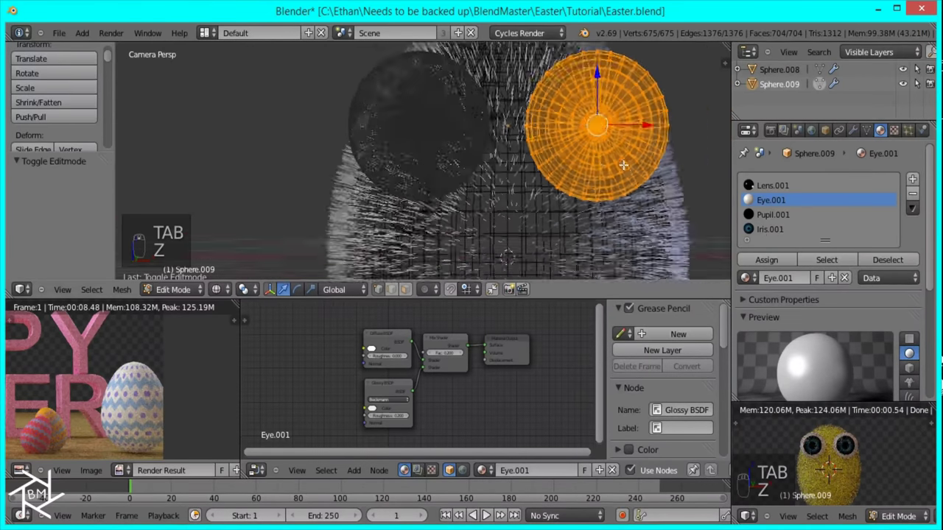
click(766, 229)
scroll(157, 437, down, 2)
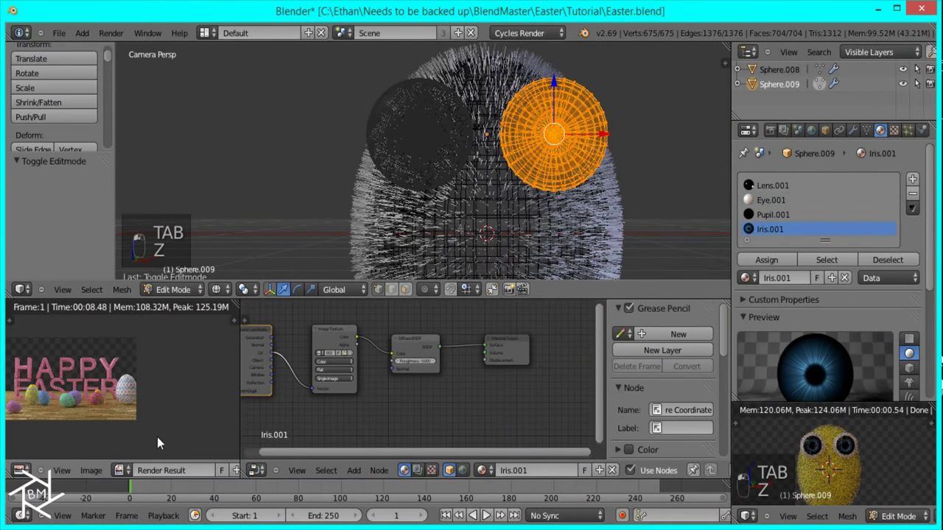
scroll(205, 470, down, 2)
click(200, 470)
scroll(98, 386, up, 3)
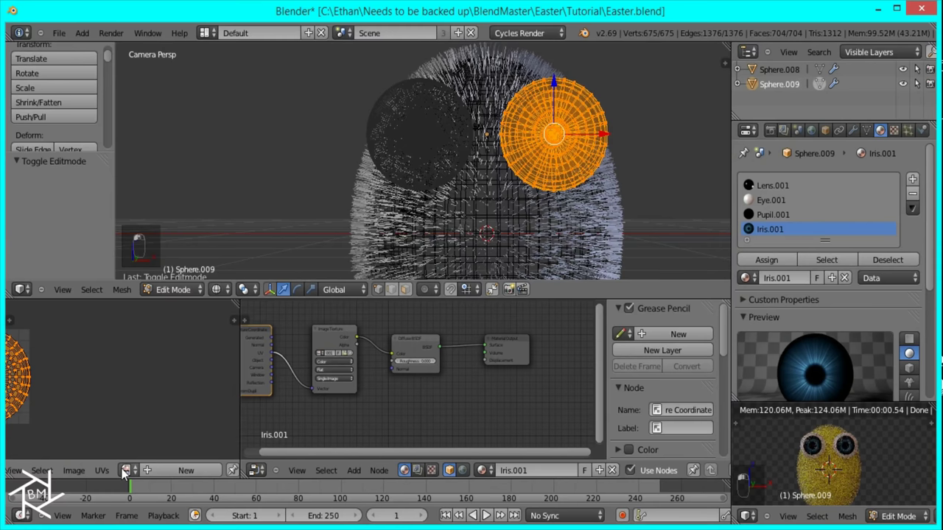
click(127, 470)
click(153, 345)
scroll(118, 395, down, 1)
key(Home)
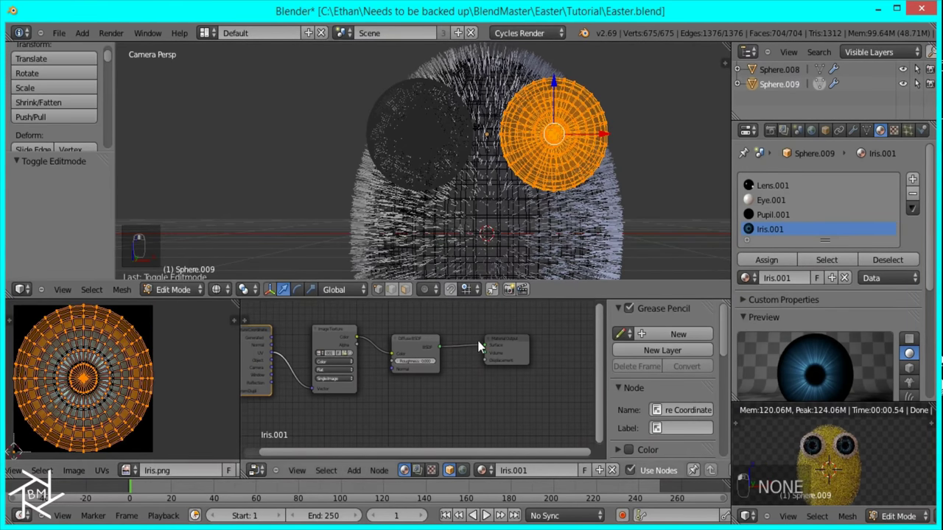
Step: Set the viewport to Texture shading and hide the eye faces assigned to the Lens.001 material
click(243, 290)
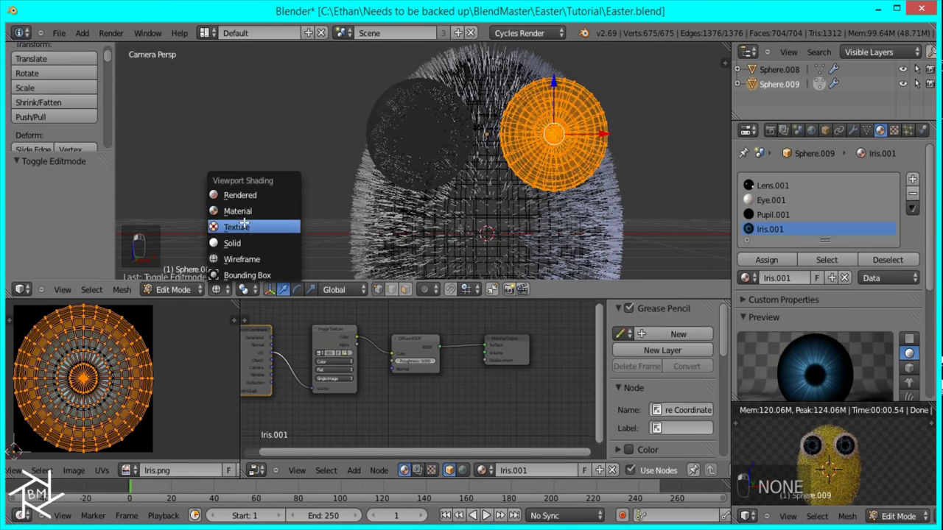
click(237, 227)
scroll(413, 184, up, 2)
click(774, 201)
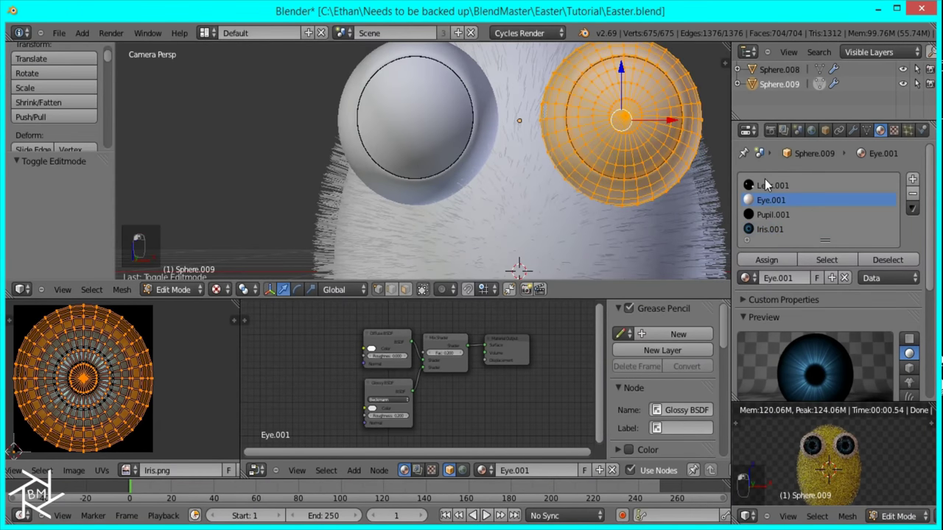
click(765, 184)
click(831, 259)
key(a)
click(814, 259)
key(h)
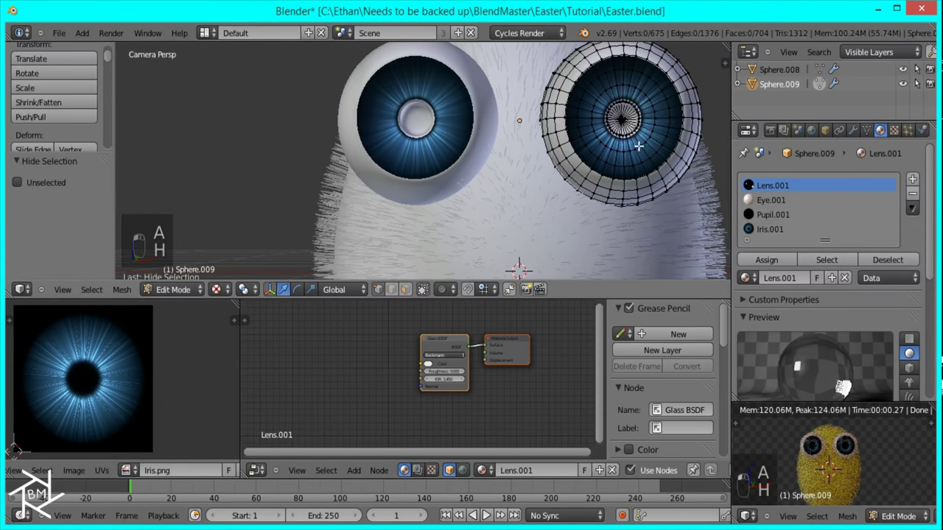
Step: Scale the visible eye faces' UVs to about 0.59 over the iris image, and check the eyes in rendered shading
key(a)
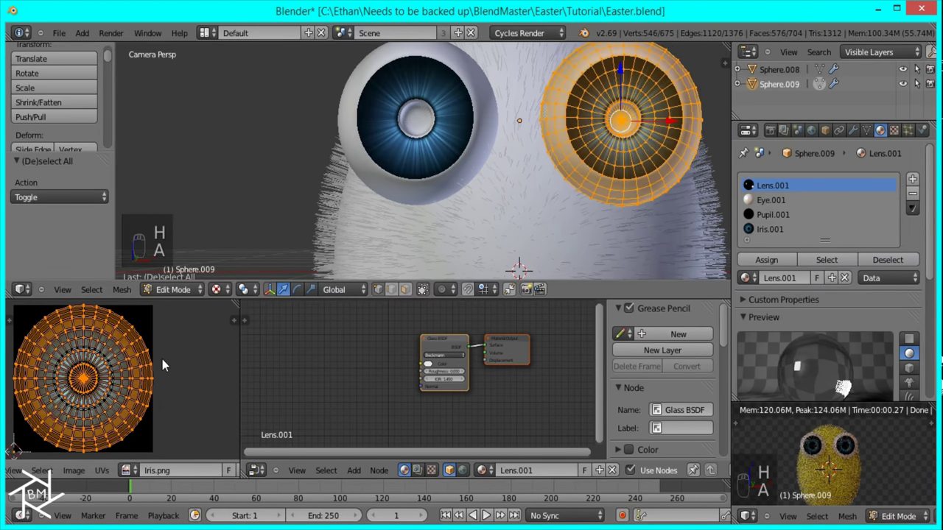
key(s)
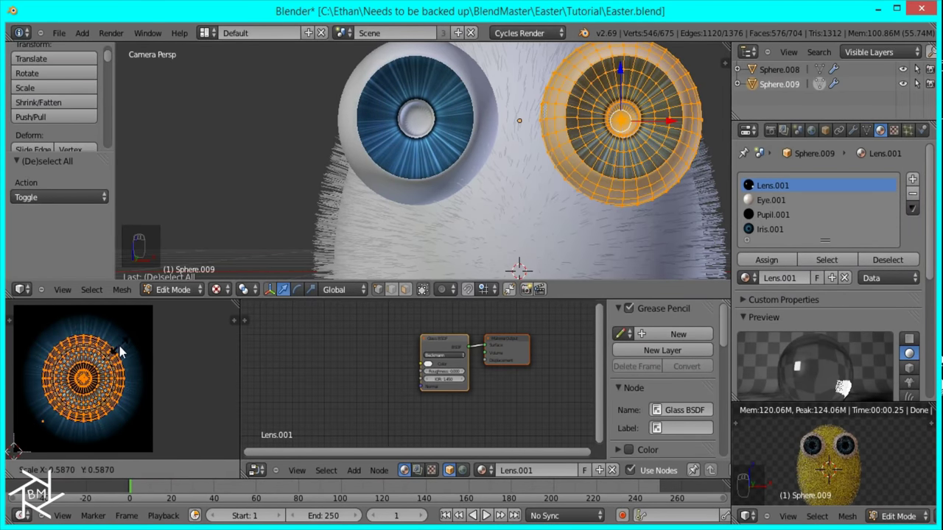
click(120, 352)
key(Tab)
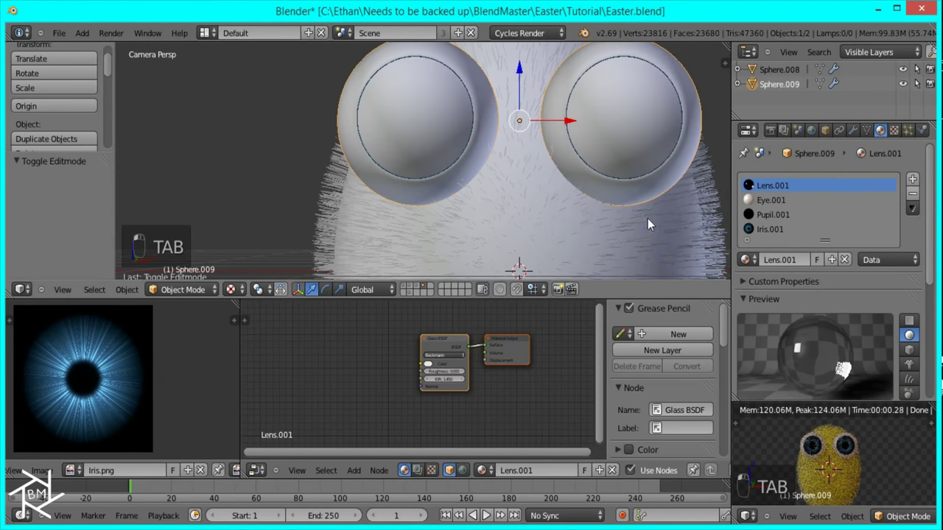
key(shift+z)
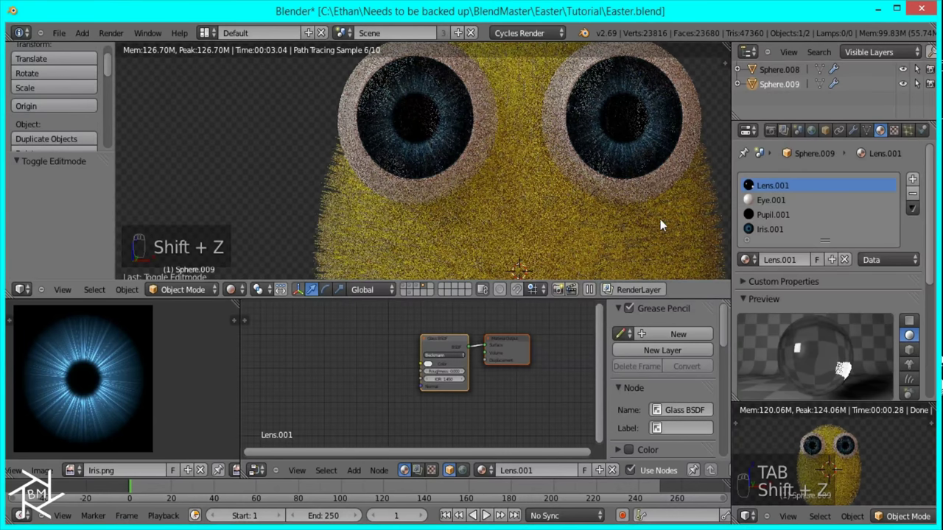
scroll(634, 229, down, 5)
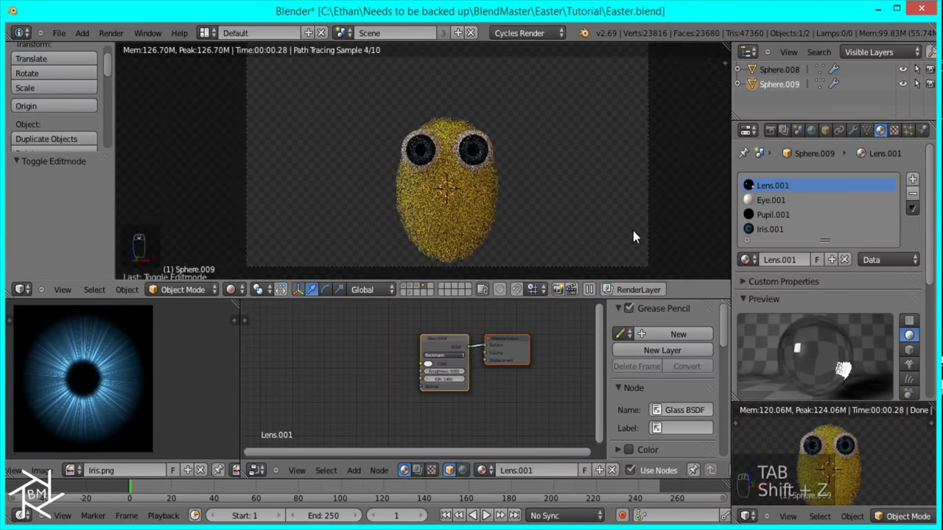
key(z)
key(z)
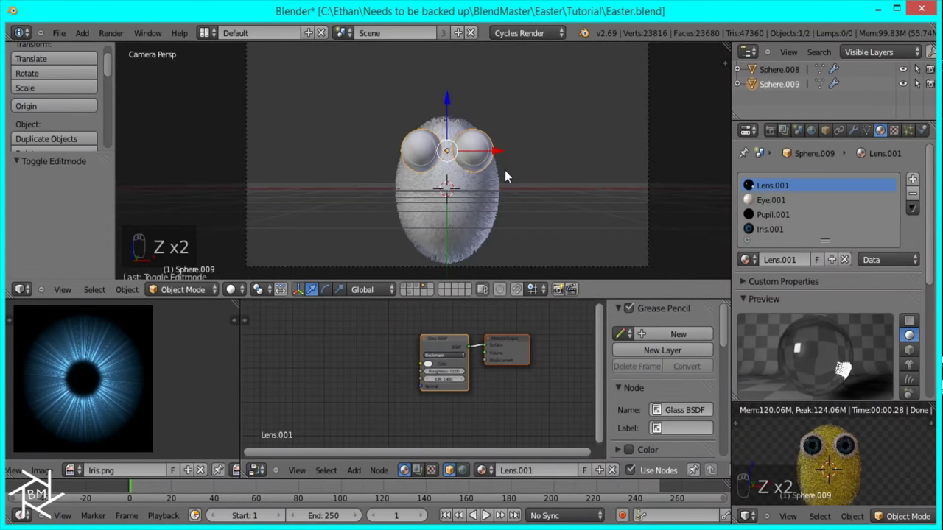
Step: Enlarge the eyes by about 1.02 and again by 1.03, and lower them about 0.09 units along Z
key(s)
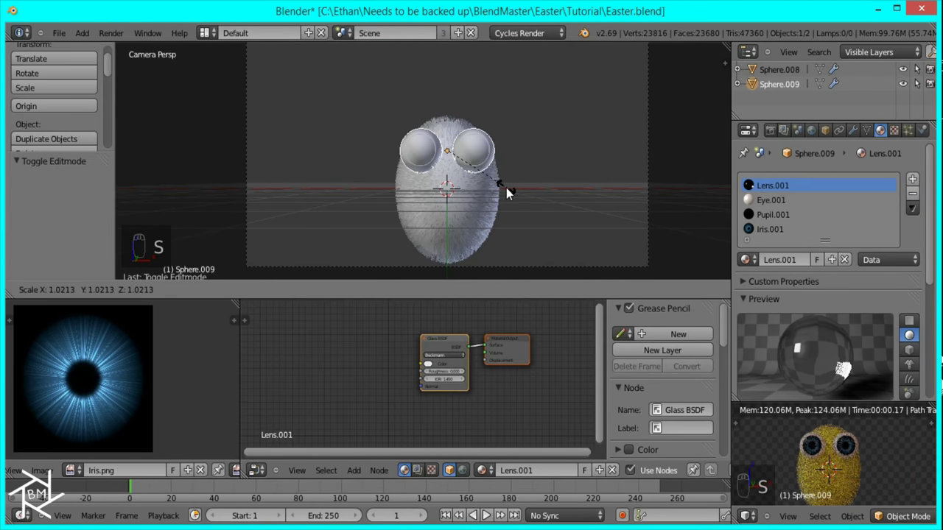
click(506, 188)
key(s)
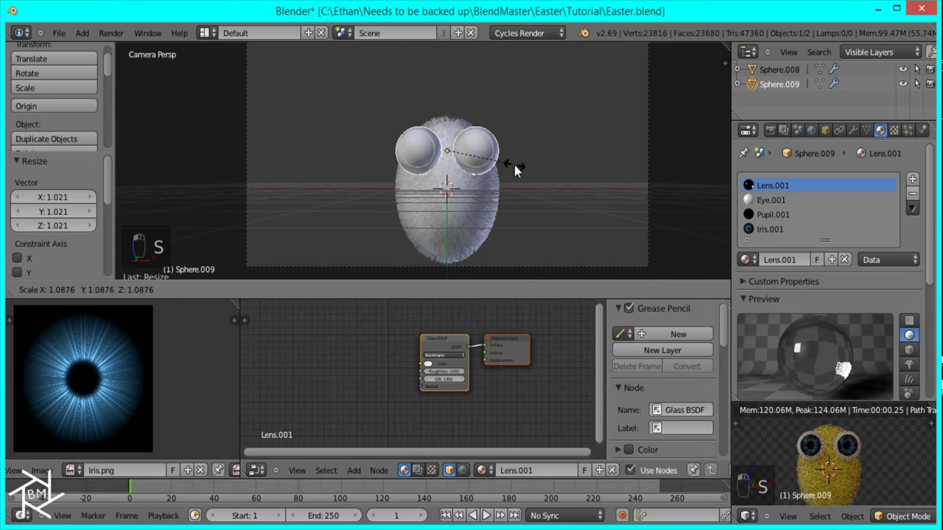
click(510, 163)
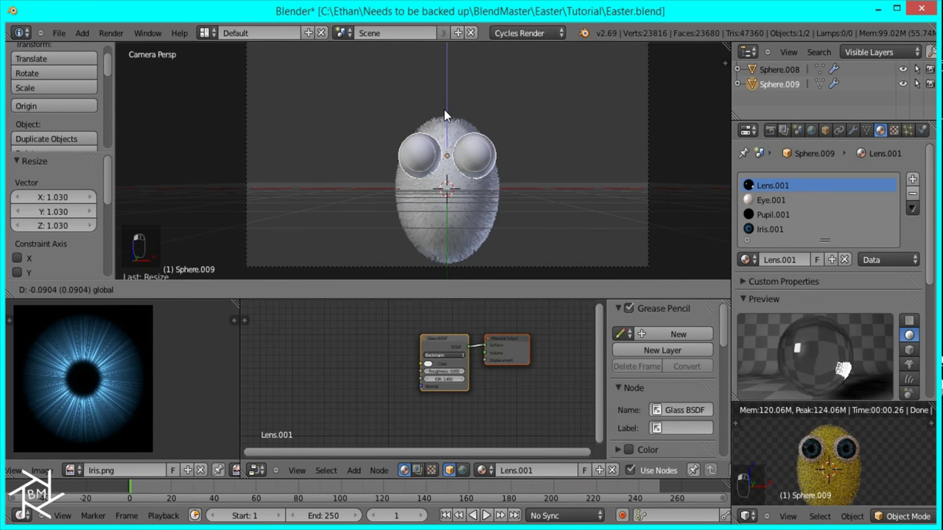
drag(444, 110, 480, 148)
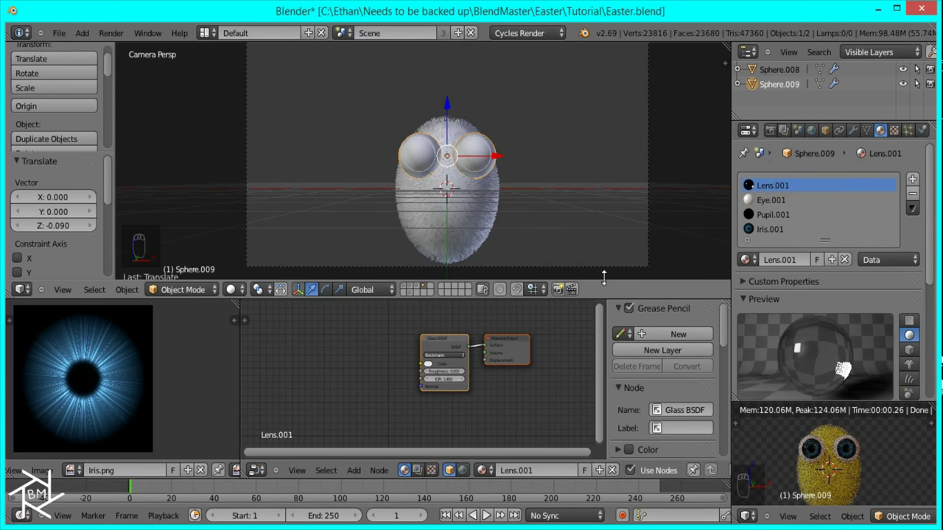
Step: Add a plane, move it along X to clear the egg in top view, and open it in Edit Mode
scroll(504, 376, down, 1)
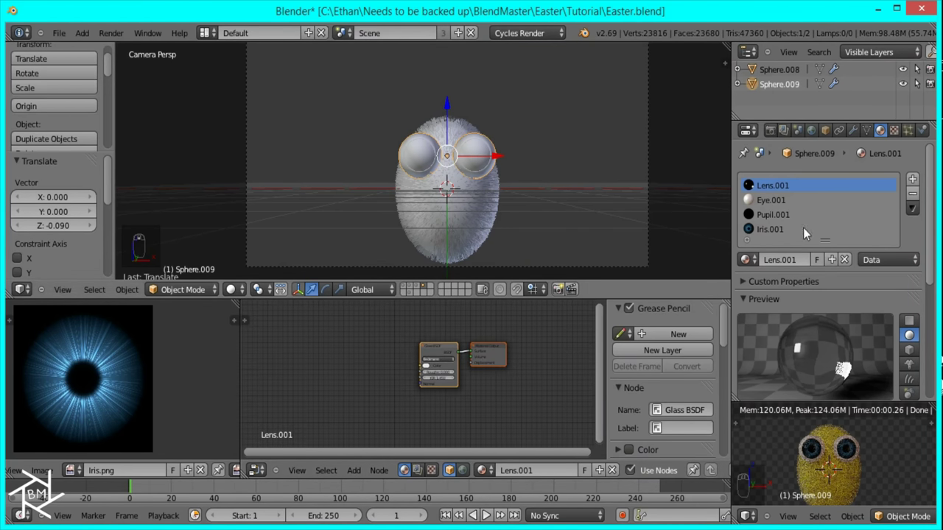
scroll(517, 216, down, 3)
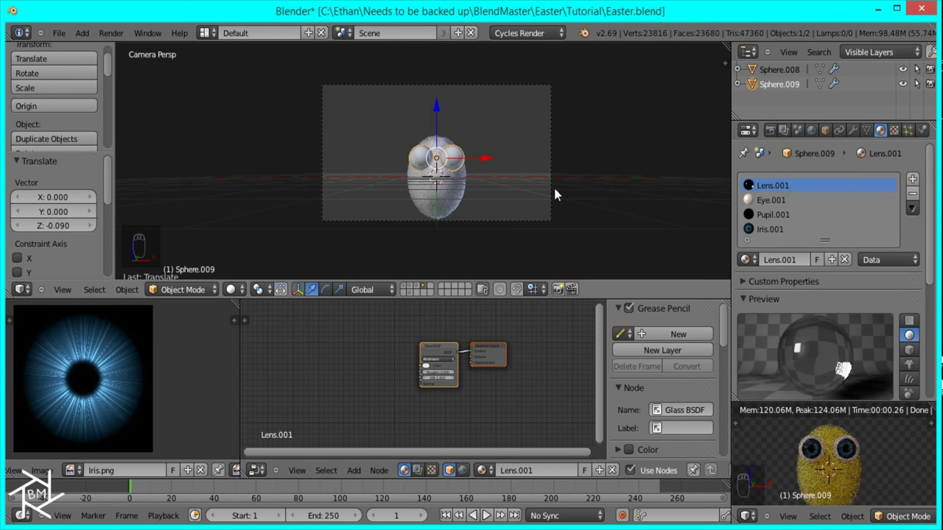
key(shift+a)
mouse_move(555, 189)
click(599, 190)
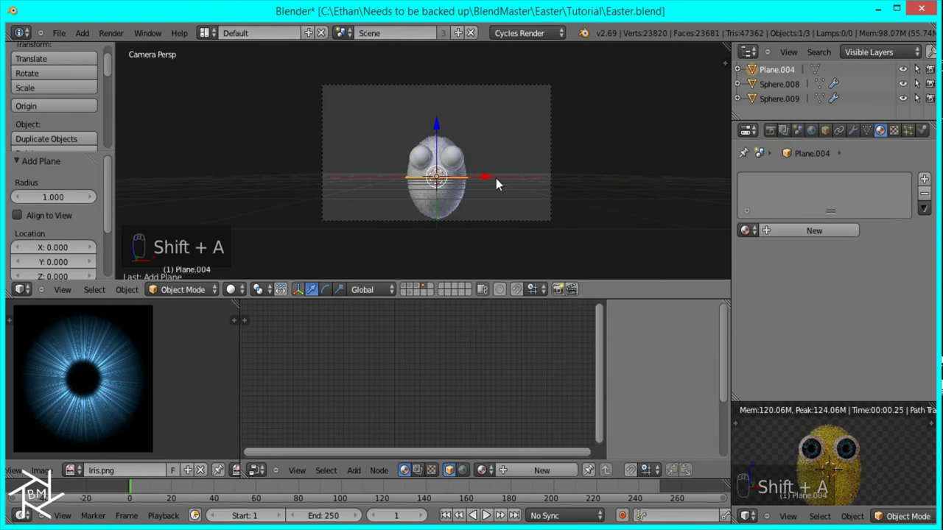
key(KP_7)
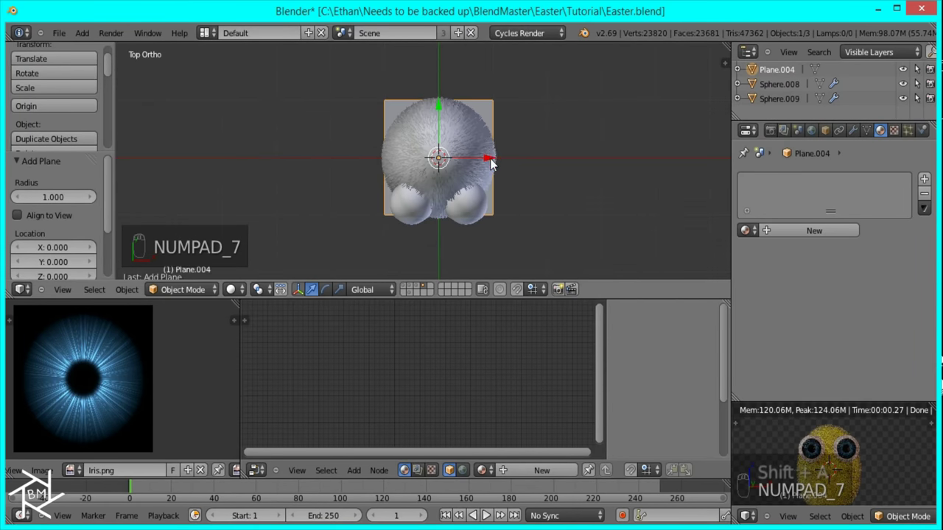
key(g)
key(x)
click(673, 199)
shift+middle_drag(673, 199, 537, 204)
key(Tab)
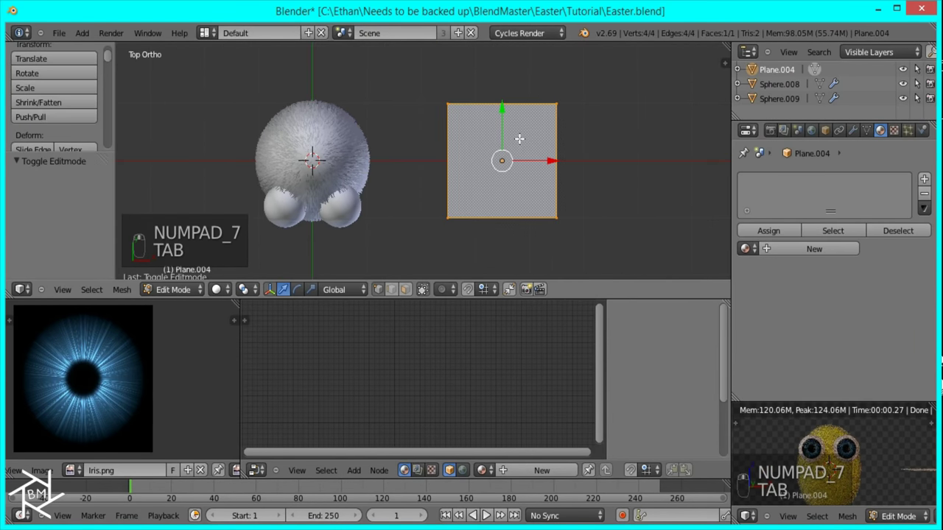
right_click(445, 105)
right_click(449, 219)
key(s)
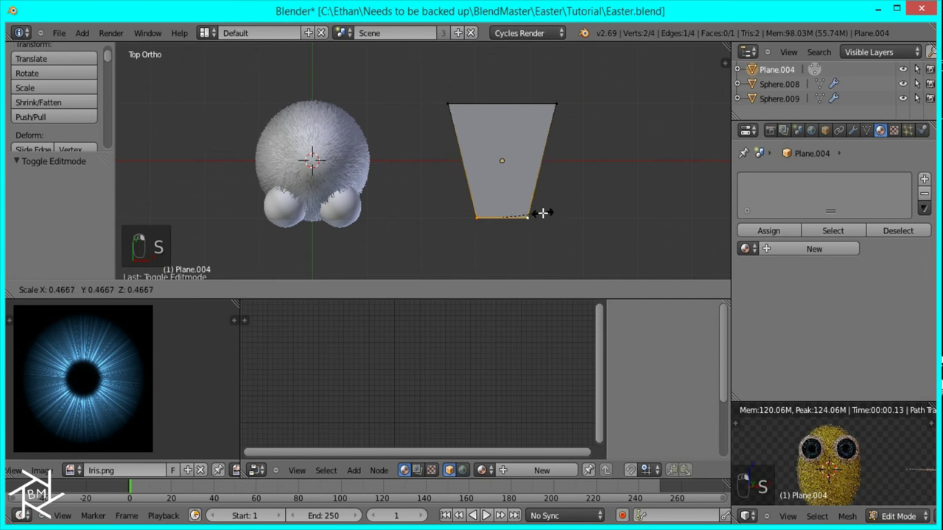
right_click(505, 176)
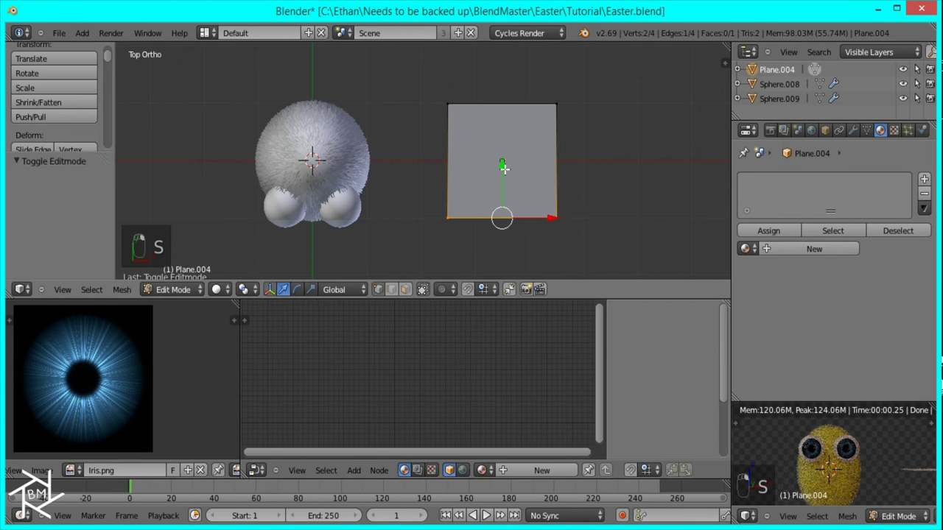
key(ctrl+r)
right_click(471, 160)
Step: Loop cut the plane across its middle and scale the new edge to about 0.79
key(ctrl+r)
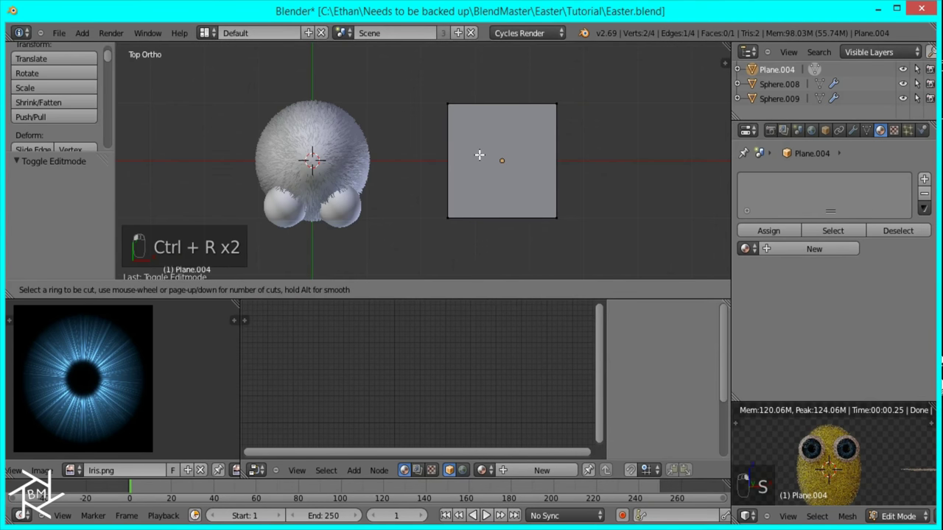
click(457, 159)
key(s)
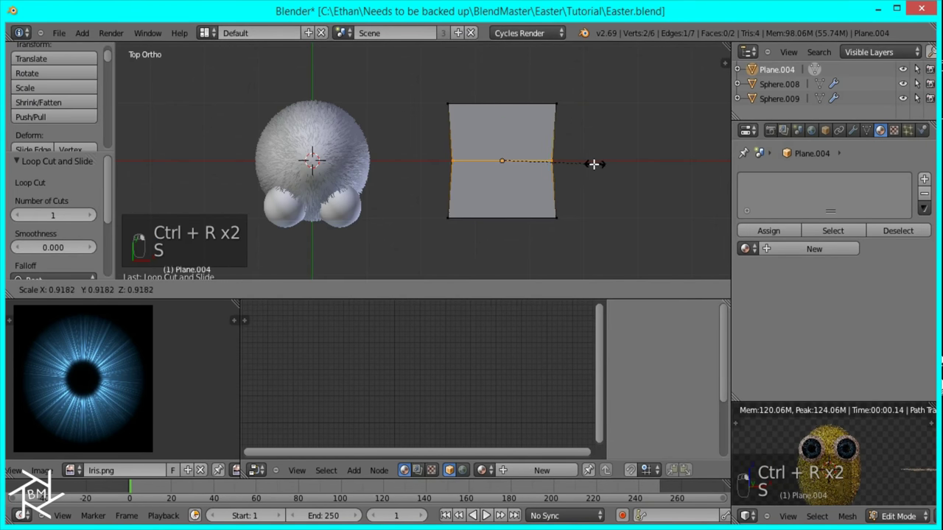
click(582, 162)
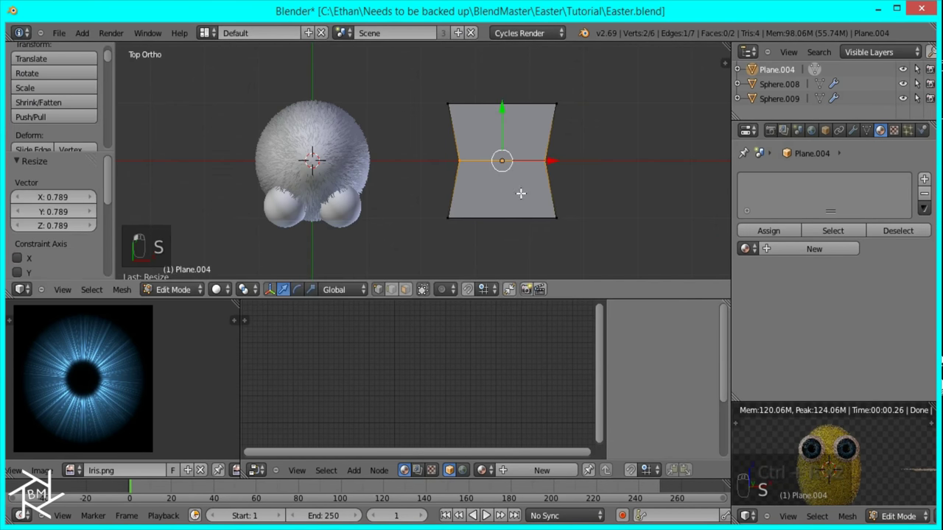
right_click(457, 218)
key(w)
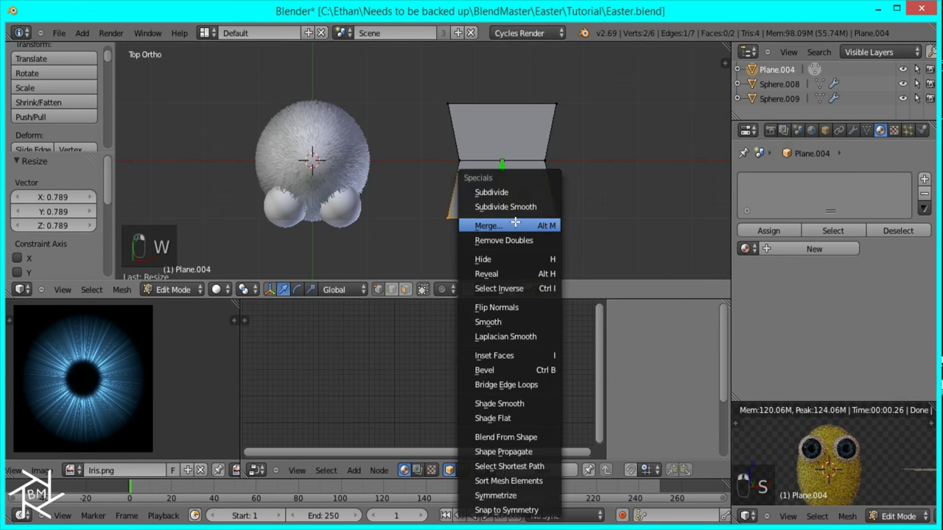
click(509, 222)
click(507, 222)
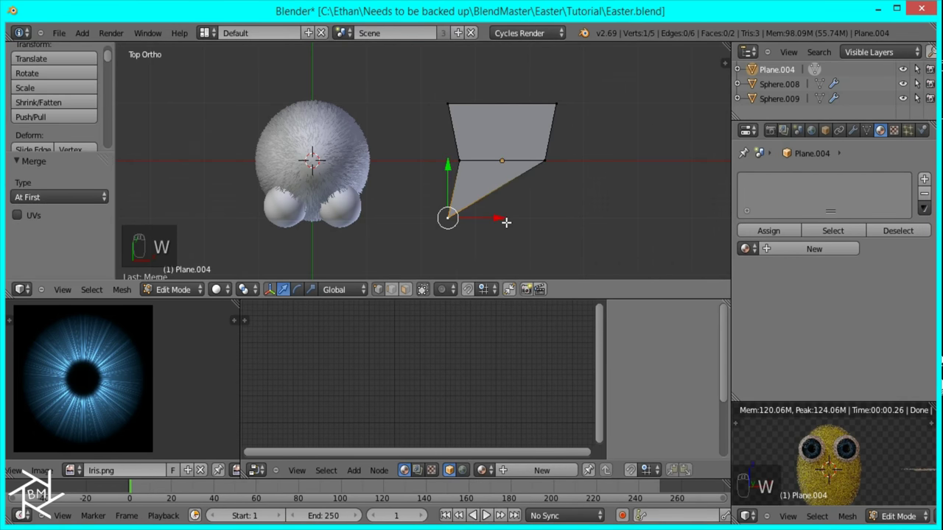
key(ctrl+z)
key(w)
click(501, 223)
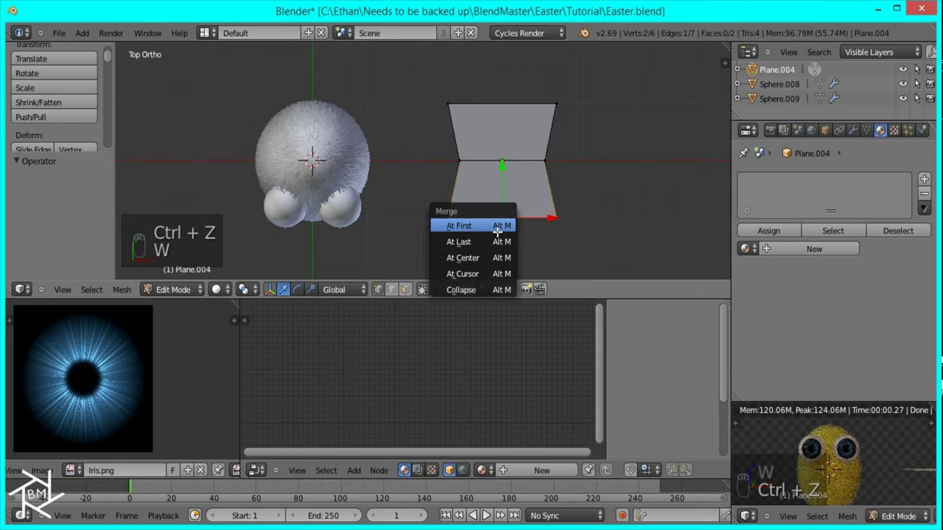
click(490, 259)
drag(503, 171, 503, 154)
key(ctrl+z)
key(ctrl+z)
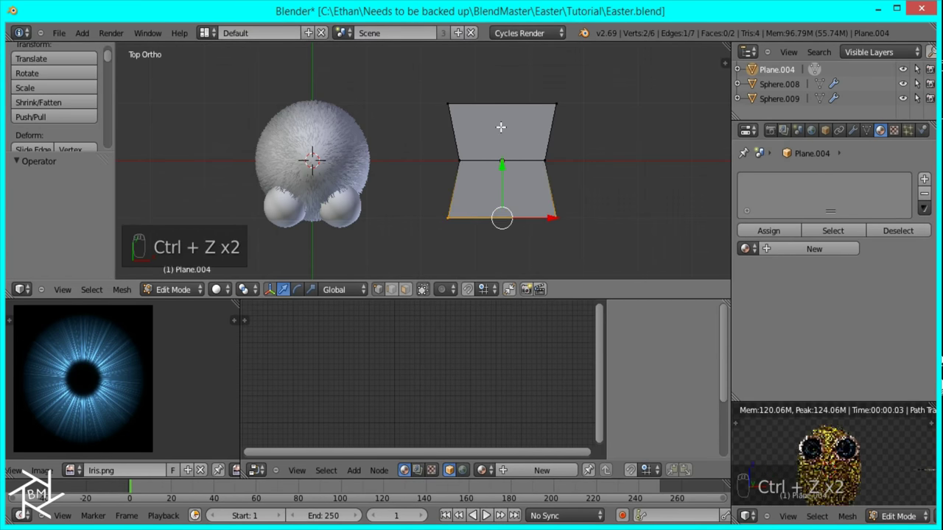
Step: Loop cut the plane lengthwise through its centre and merge the front edge's vertices at center to form a point
key(ctrl+r)
click(500, 106)
right_click(514, 115)
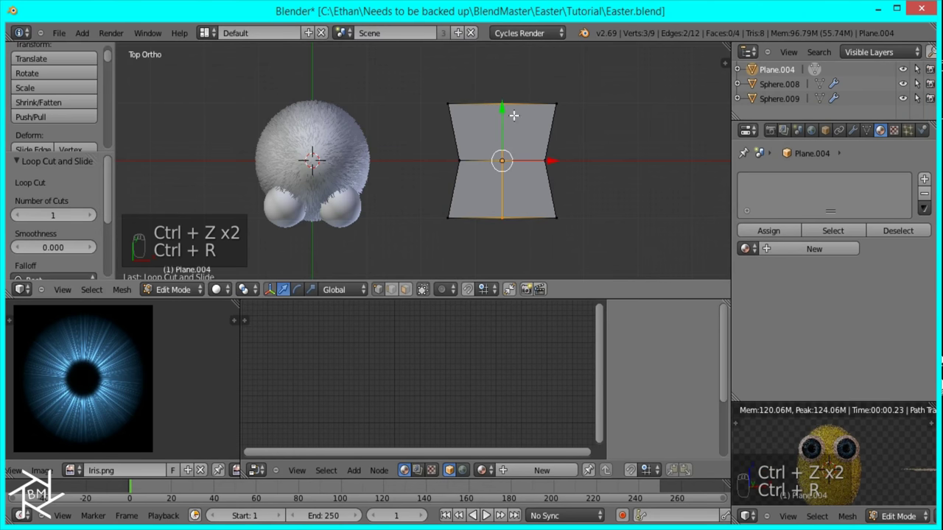
right_click(451, 217)
shift+right_click(553, 217)
key(w)
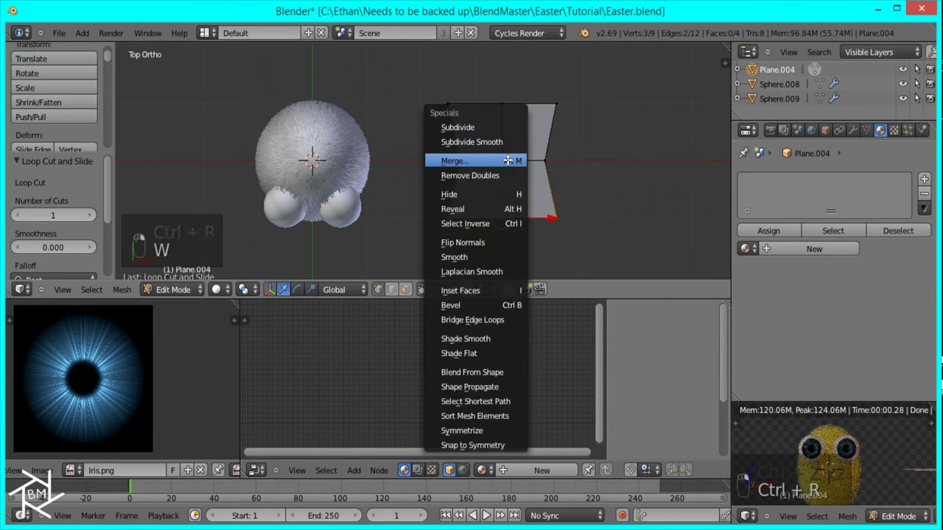
click(504, 159)
click(504, 159)
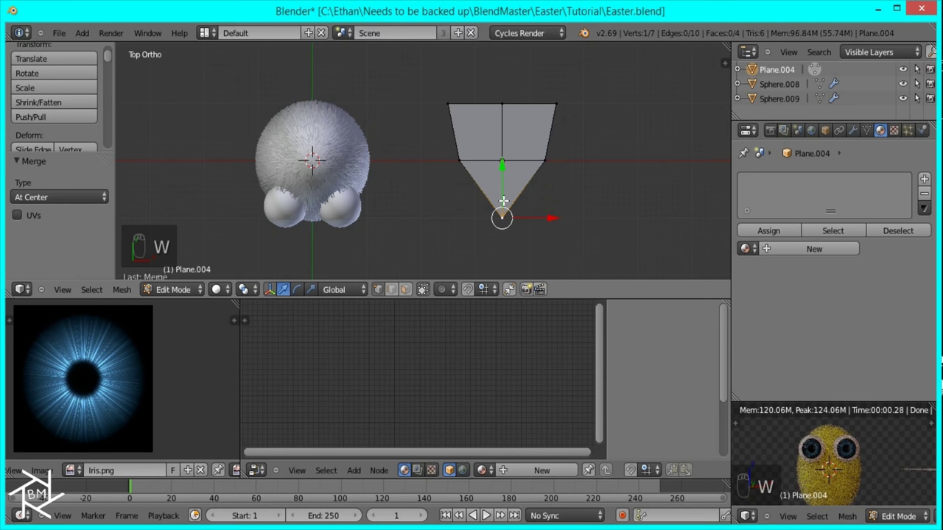
Step: Raise the middle and back vertices of the centre line along Z, with the back vertex highest and the tip left in place
shift+right_click(500, 160)
shift+right_click(501, 106)
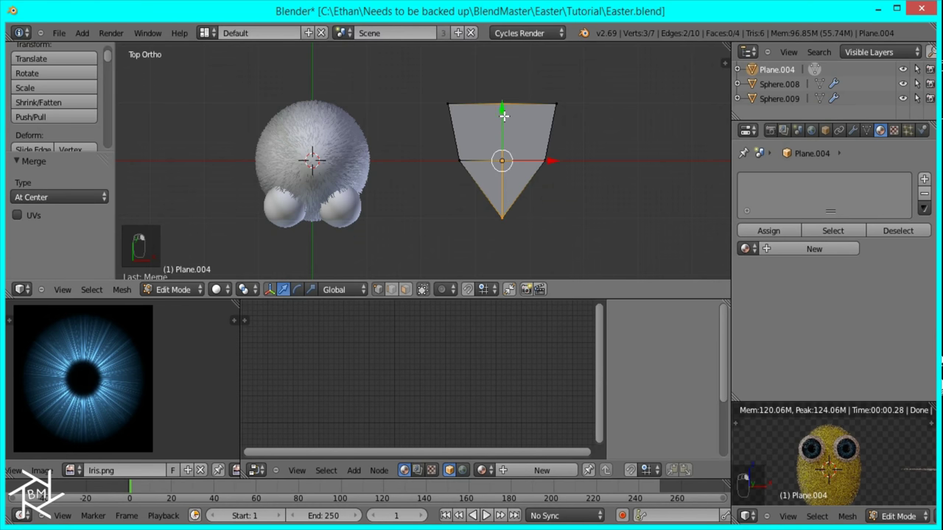
key(KP_3)
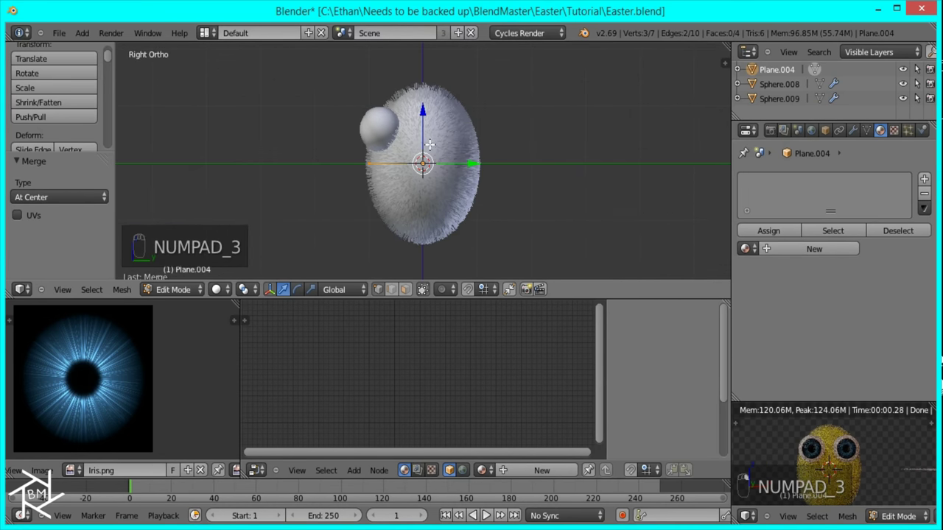
drag(422, 118, 423, 148)
right_click(422, 148)
middle_drag(371, 160, 439, 197)
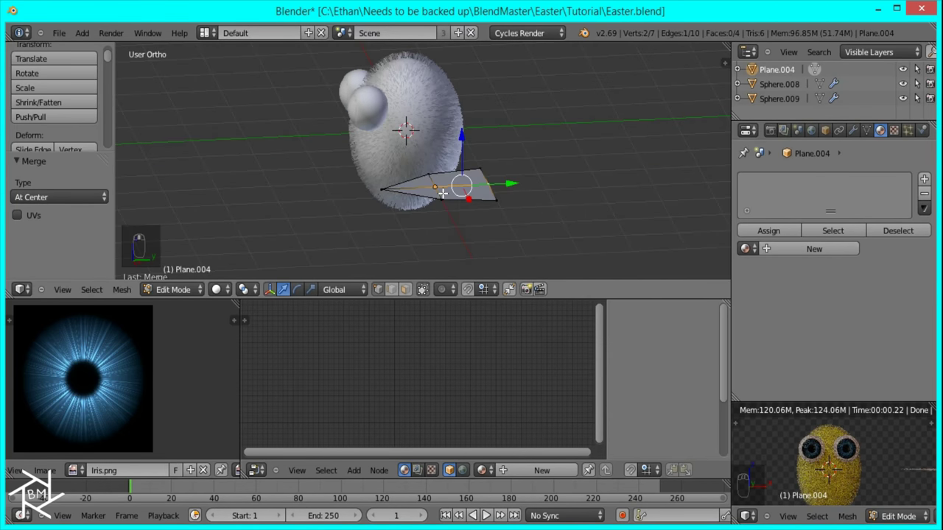
key(KP_1)
key(KP_3)
drag(451, 112, 477, 103)
right_click(477, 152)
middle_drag(395, 181, 421, 202)
Step: Select the entire beak mesh in the right side view
key(a)
key(a)
key(a)
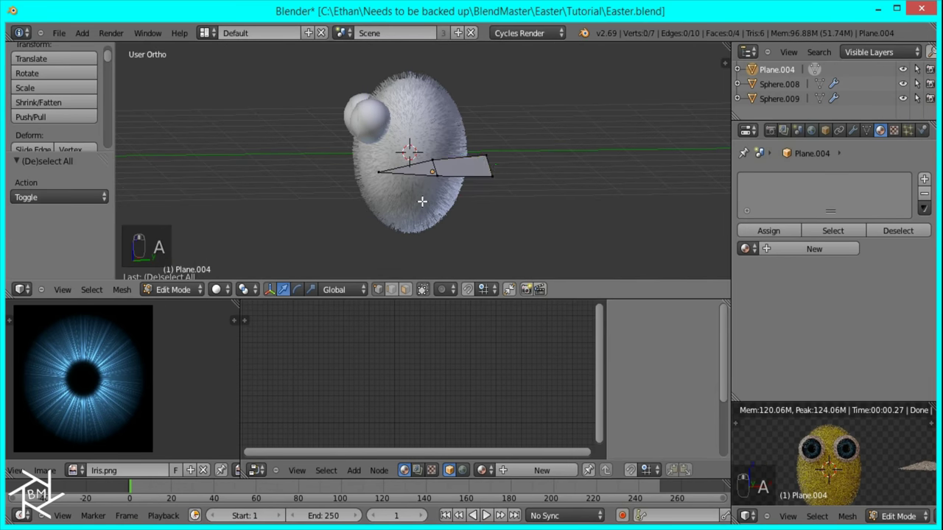
key(KP_3)
key(KP_3)
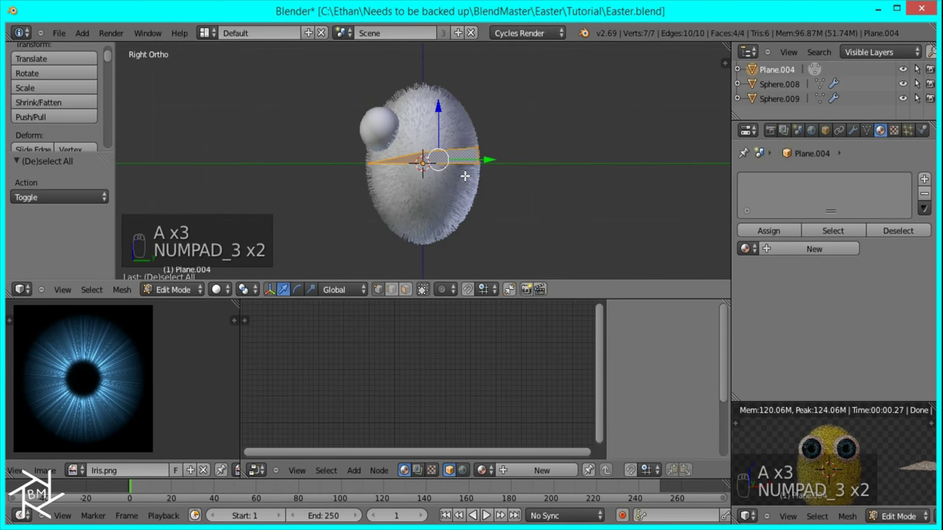
key(shift+d)
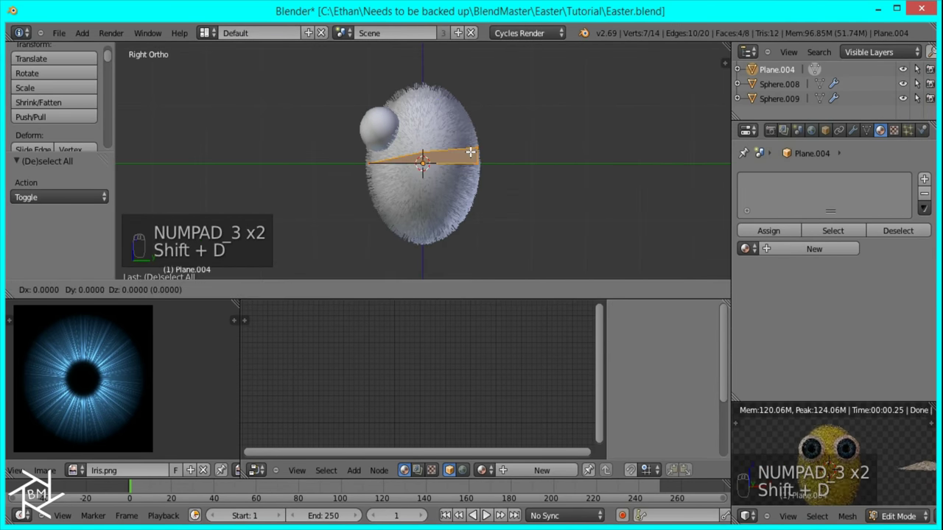
right_click(445, 208)
key(ctrl+z)
Step: Extrude the whole selection about 0.43 units downward and flatten the extruded faces by scaling them to 0 along Z
key(e)
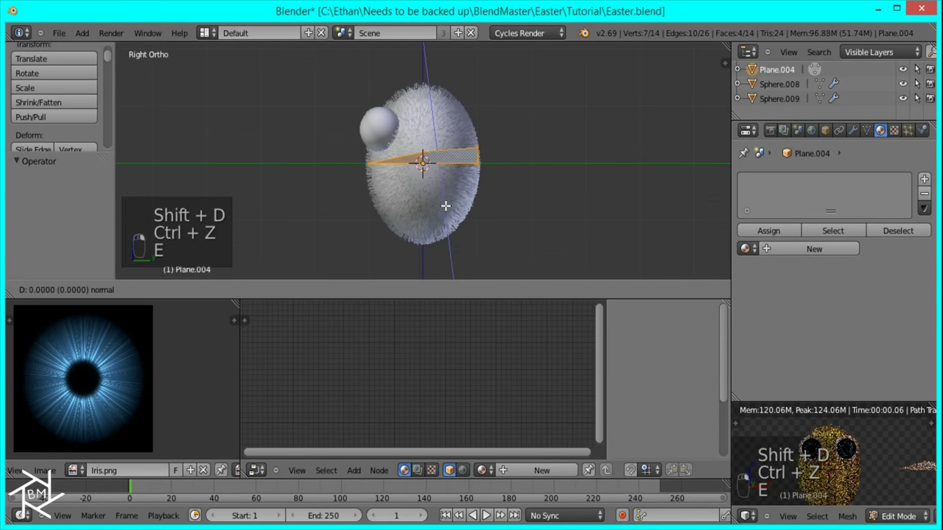
click(451, 229)
key(s)
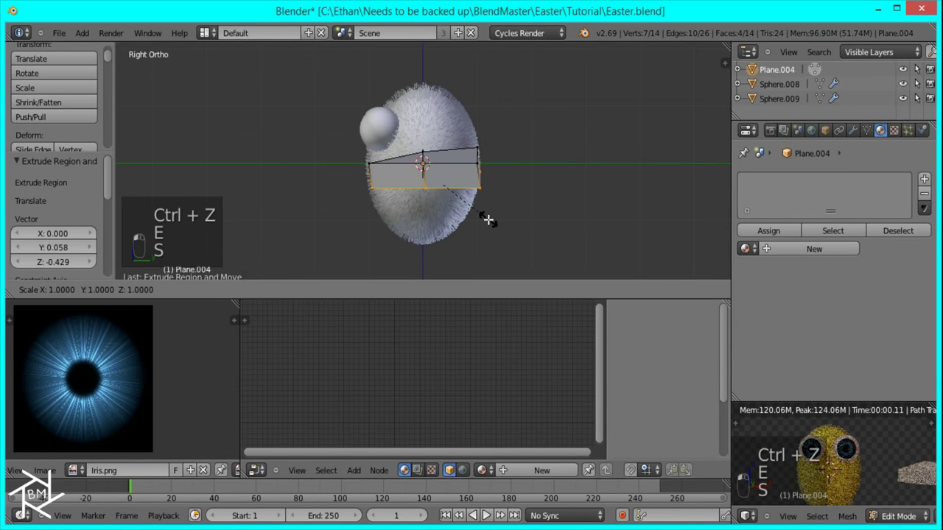
key(y)
key(0)
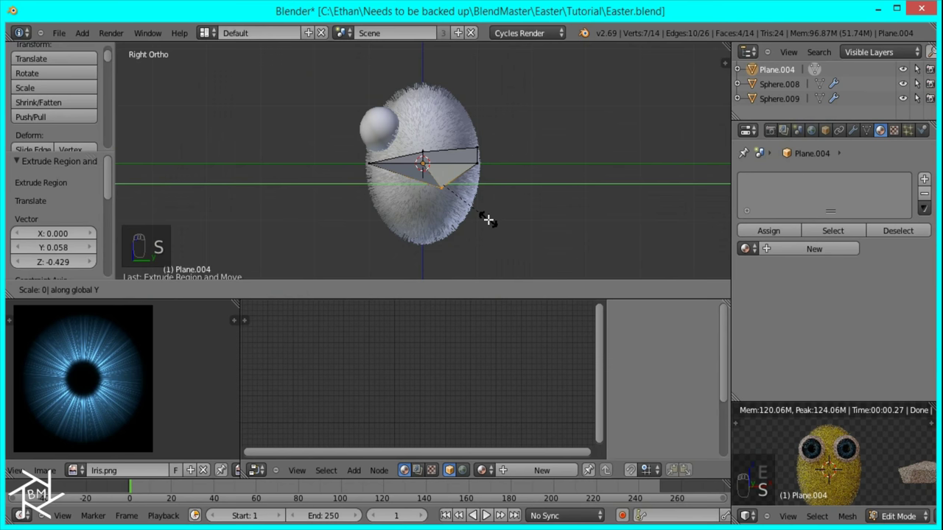
key(Return)
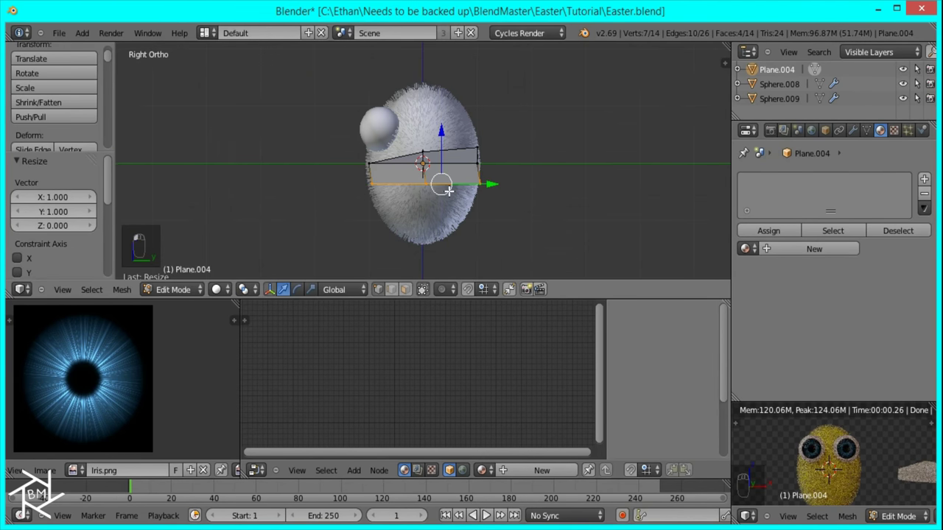
Step: Move the flattened underside up about 0.27 units along Z and back 0.062 units along Y
scroll(448, 191, up, 2)
key(g)
key(z)
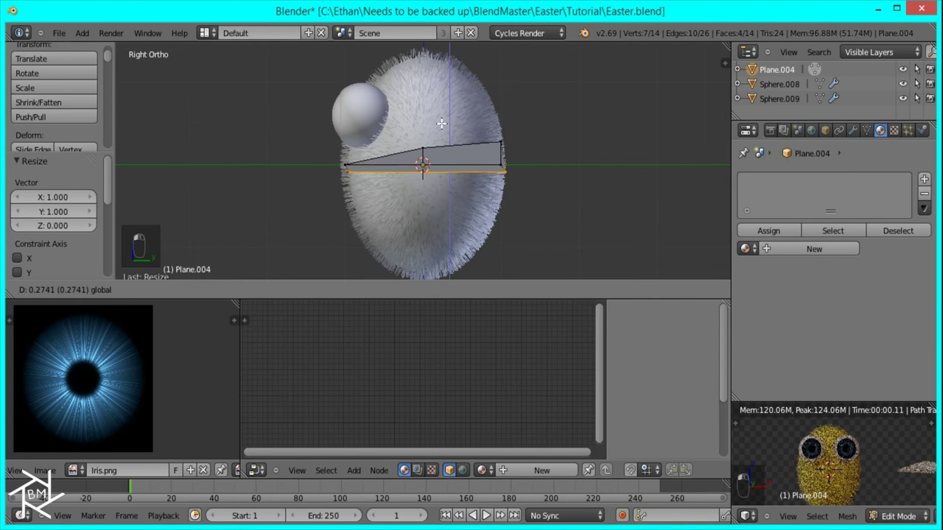
click(441, 123)
click(484, 173)
click(490, 172)
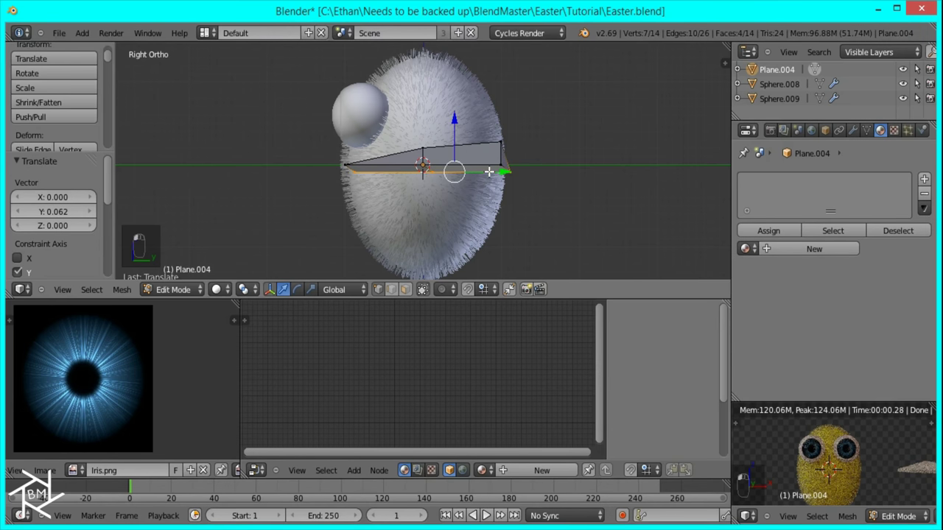
Step: Return to Object Mode, give the beak a level 2 subdivision, and apply smooth shading
key(Tab)
middle_drag(425, 184, 585, 261)
key(ctrl+2)
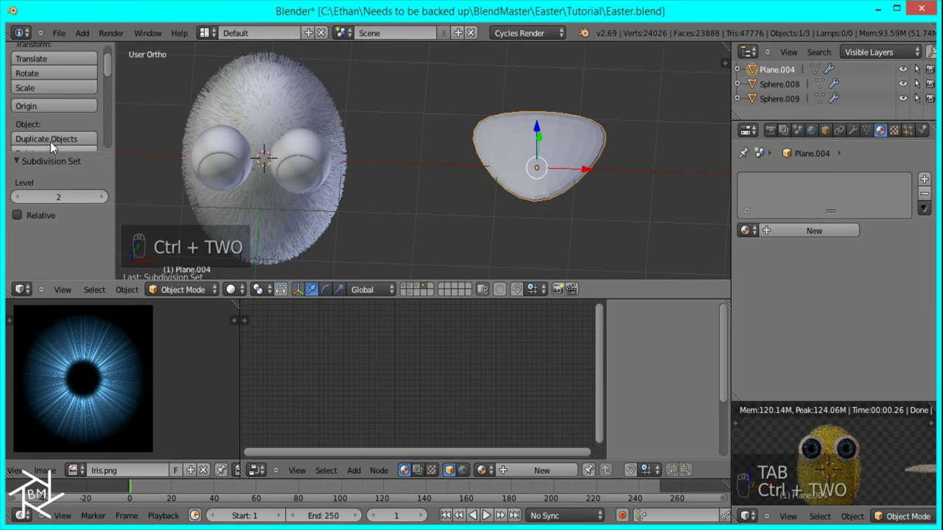
scroll(46, 106, down, 4)
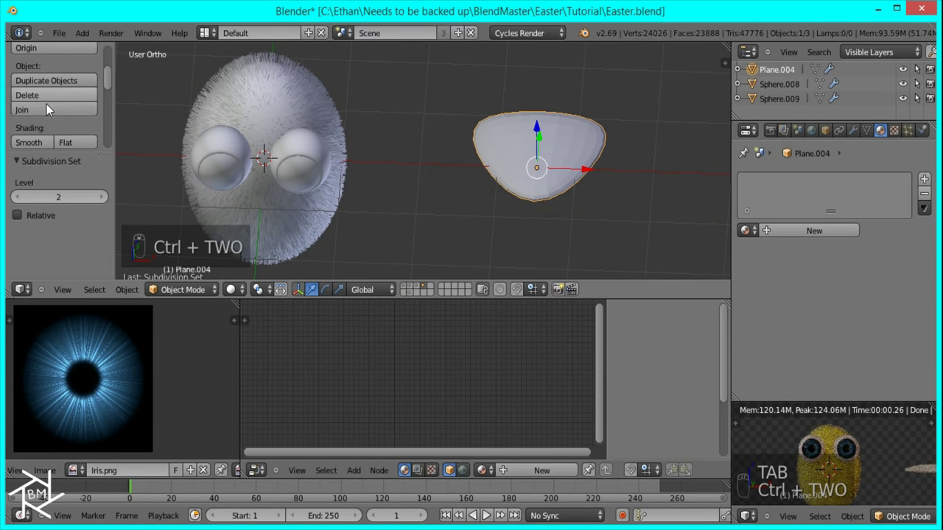
scroll(543, 189, up, 6)
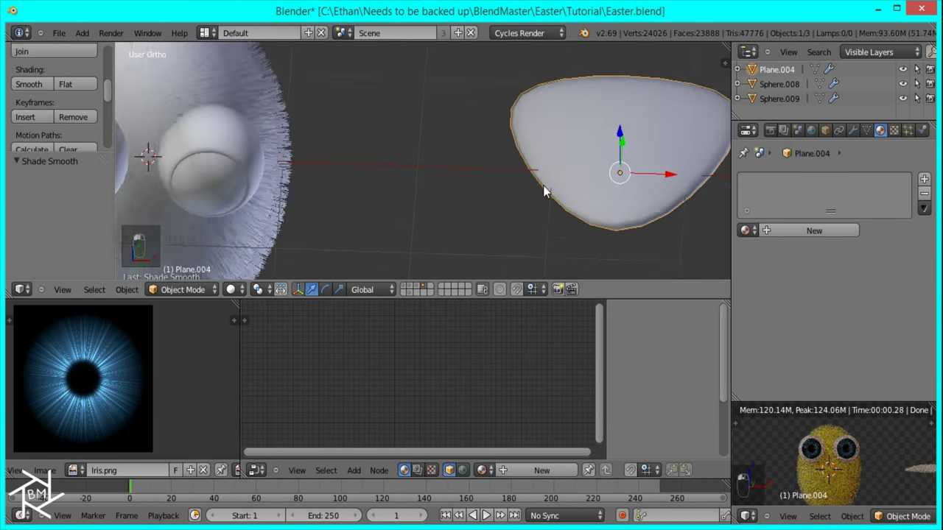
Step: Bevel the edges along the top centre line of the beak by a narrow amount and inspect the smoothed shape
key(Tab)
scroll(643, 153, down, 3)
middle_drag(644, 153, 572, 92)
shift+right_click(442, 104)
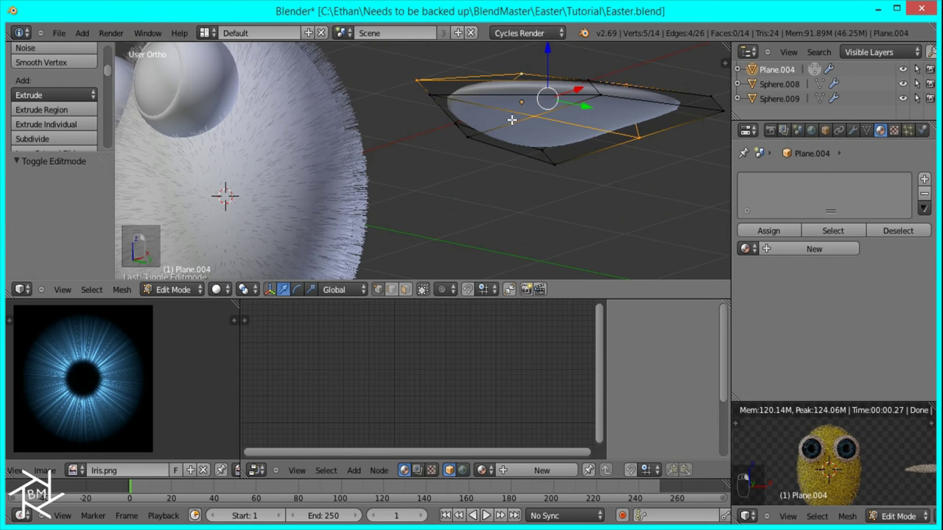
middle_drag(617, 139, 626, 240)
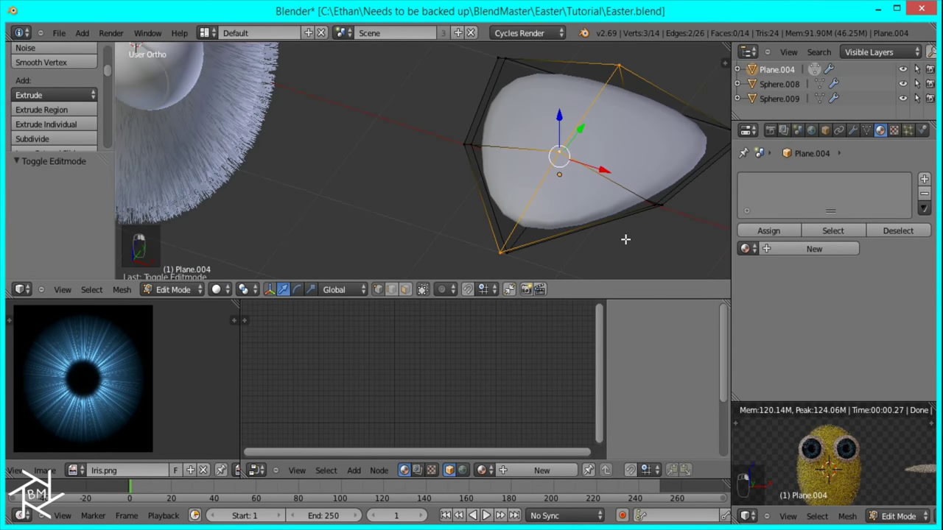
key(ctrl+b)
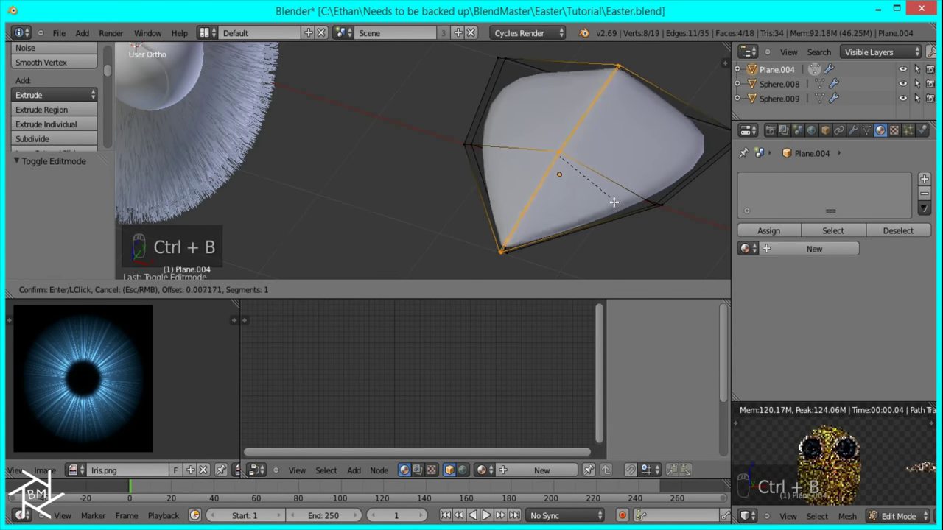
click(616, 205)
key(Tab)
middle_drag(604, 203, 480, 105)
key(Tab)
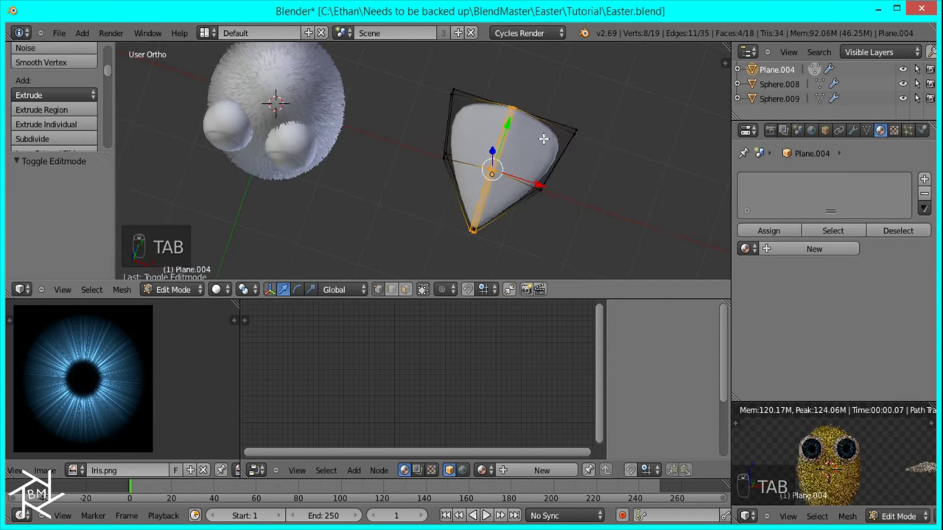
Step: Select the faces at the beak's wide back end and extrude them a short distance, then inspect it in Object Mode
middle_drag(534, 167, 383, 94)
alt+right_click(470, 203)
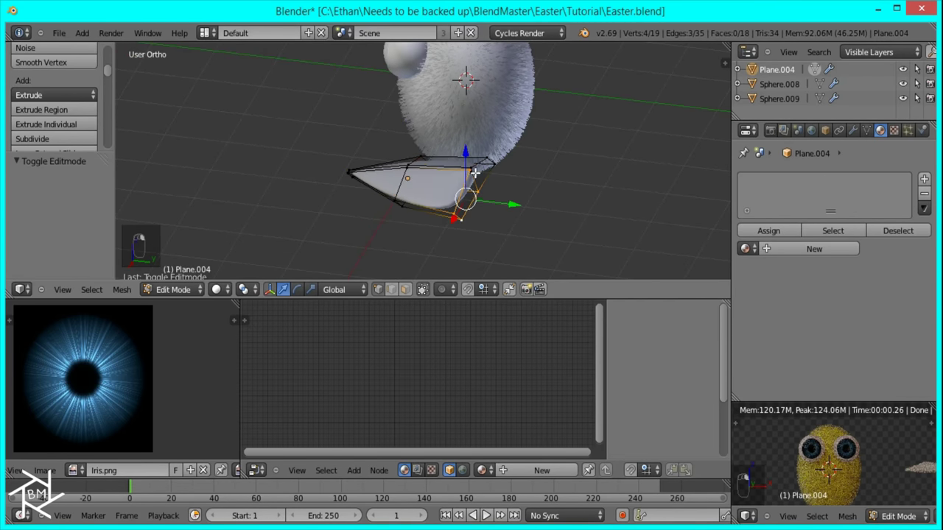
key(a)
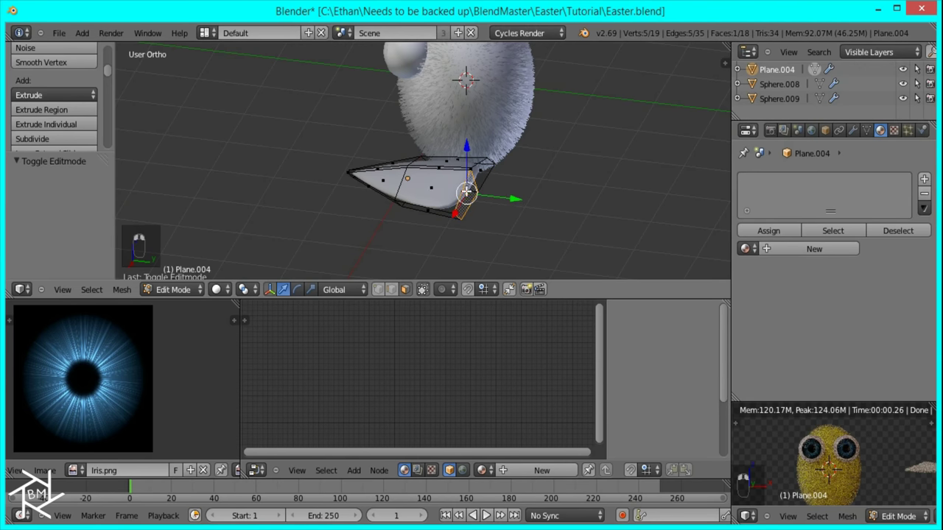
scroll(481, 223, up, 3)
middle_drag(516, 221, 425, 219)
key(KP_3)
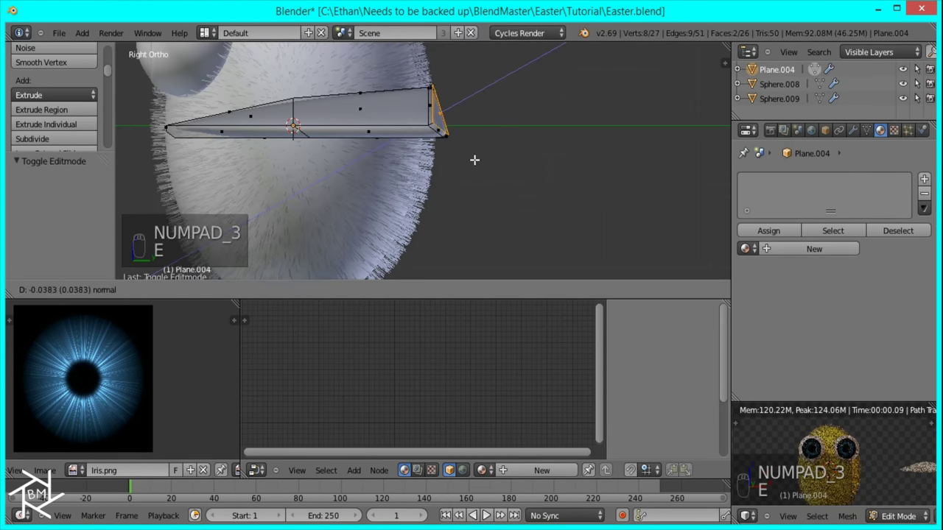
click(482, 169)
key(Tab)
middle_drag(464, 179, 527, 254)
scroll(527, 256, down, 5)
middle_drag(476, 236, 506, 182)
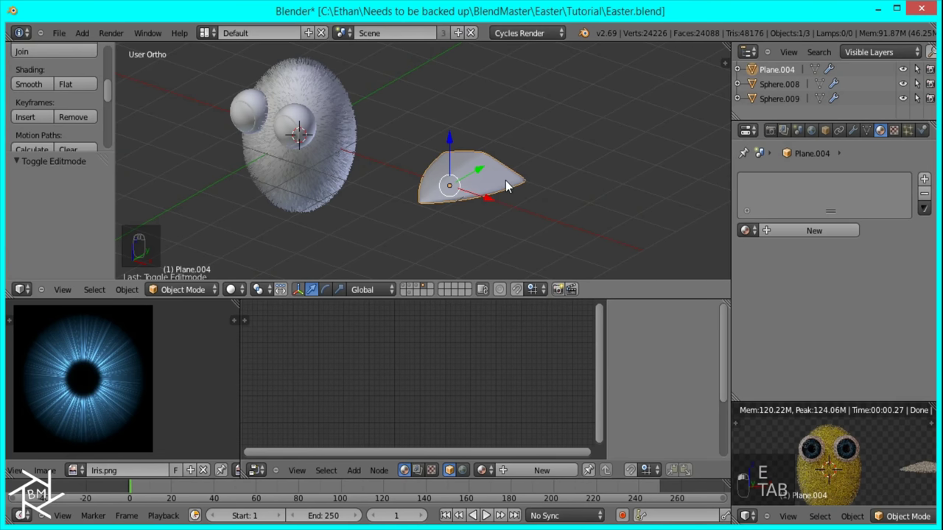
Step: Scale the beak to 0.5
text(s0.1)
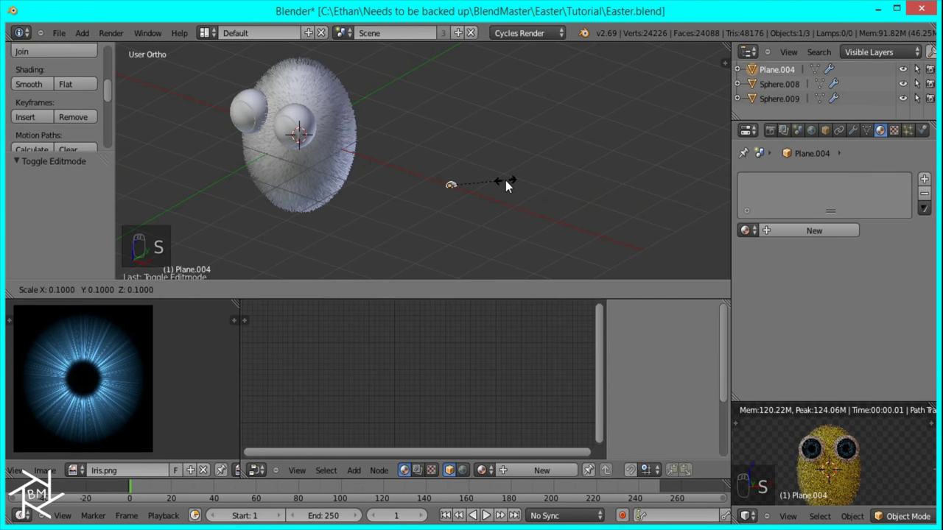
key(BackSpace)
text(5)
key(Return)
Step: Move the beak by -3.52 in X and -1.228 in Y to the egg's front, and raise it 0.059 units along Z
key(KP_7)
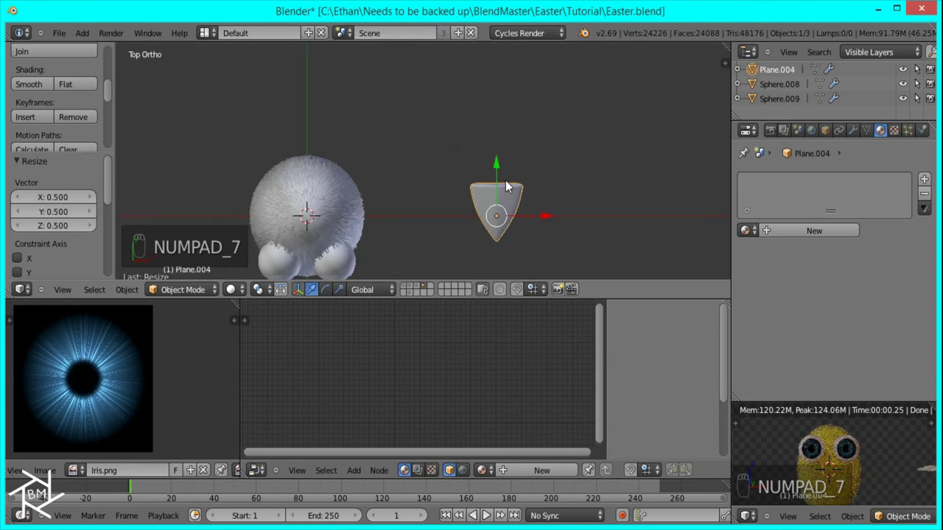
scroll(496, 219, down, 3)
key(g)
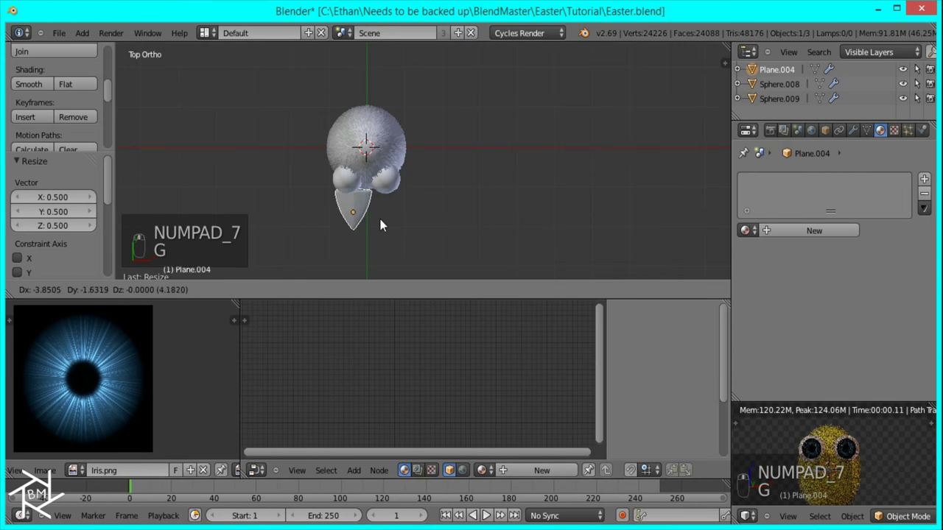
click(381, 213)
key(KP_1)
scroll(389, 158, up, 4)
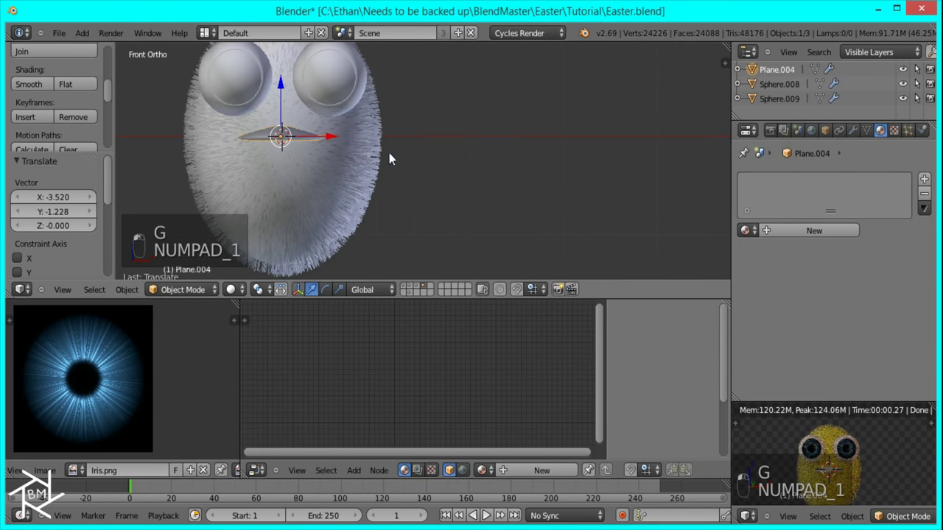
key(g)
key(z)
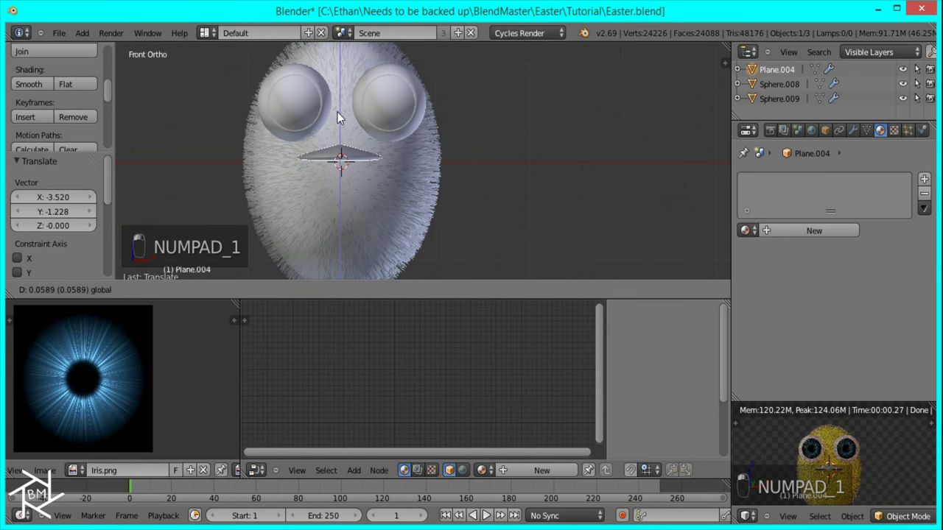
click(338, 112)
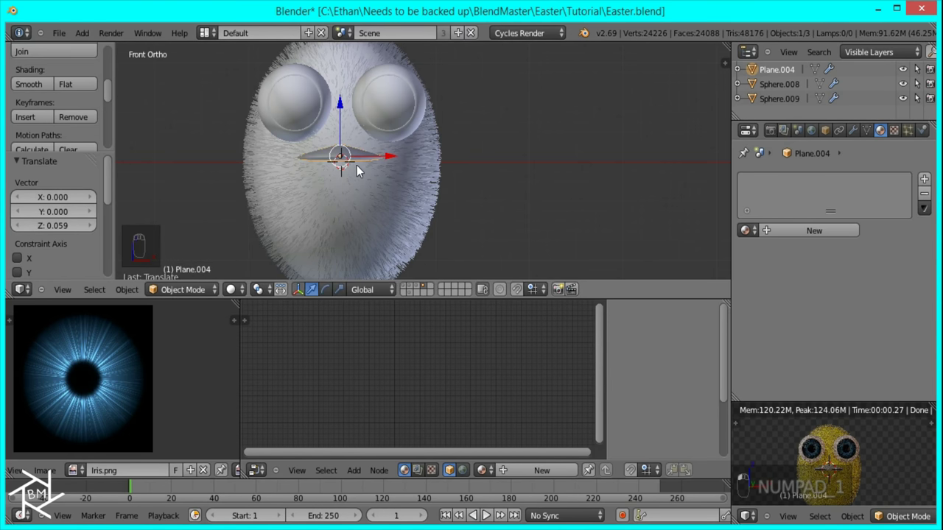
Step: Scale the beak down uniformly to about 0.8 of its size in front view
scroll(400, 169, up, 1)
key(s)
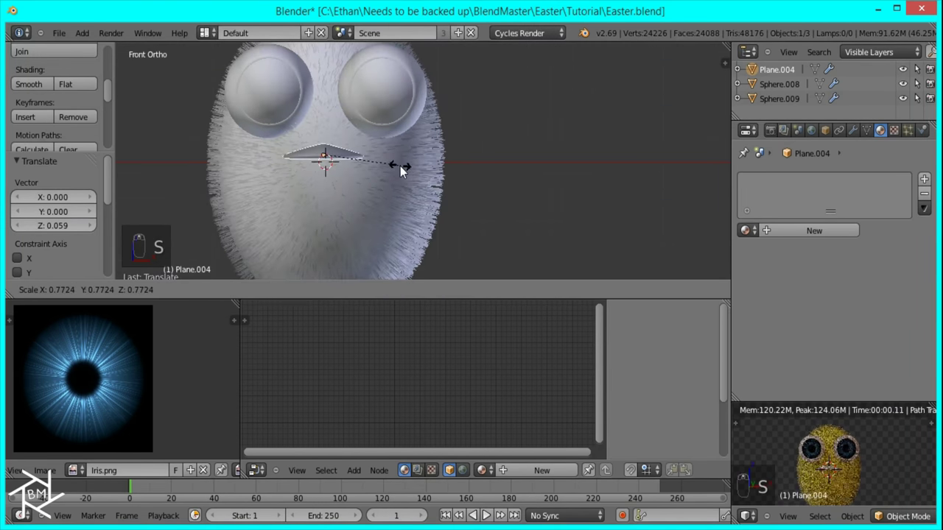
click(403, 168)
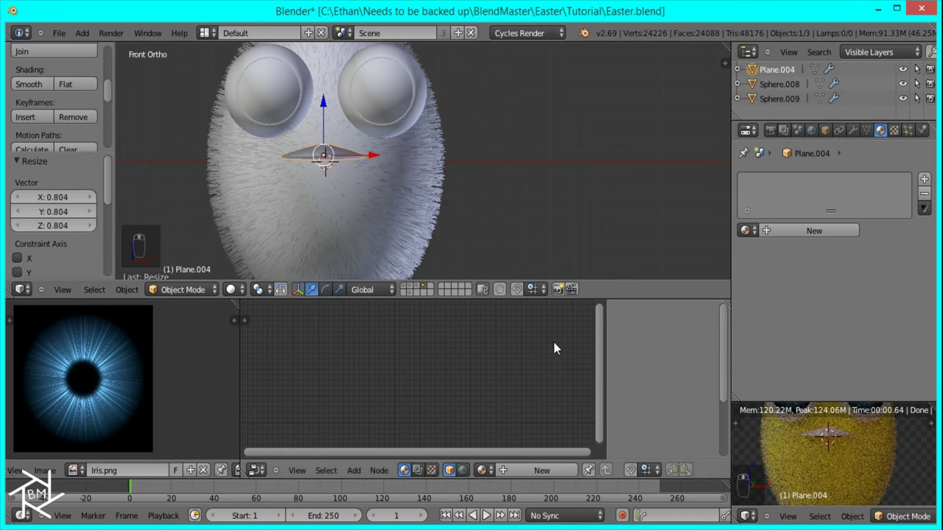
key(r)
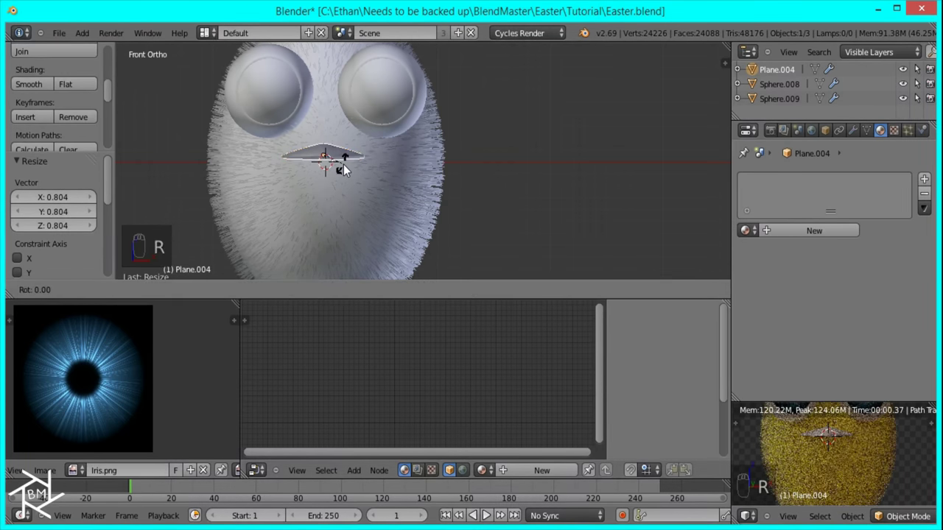
key(x)
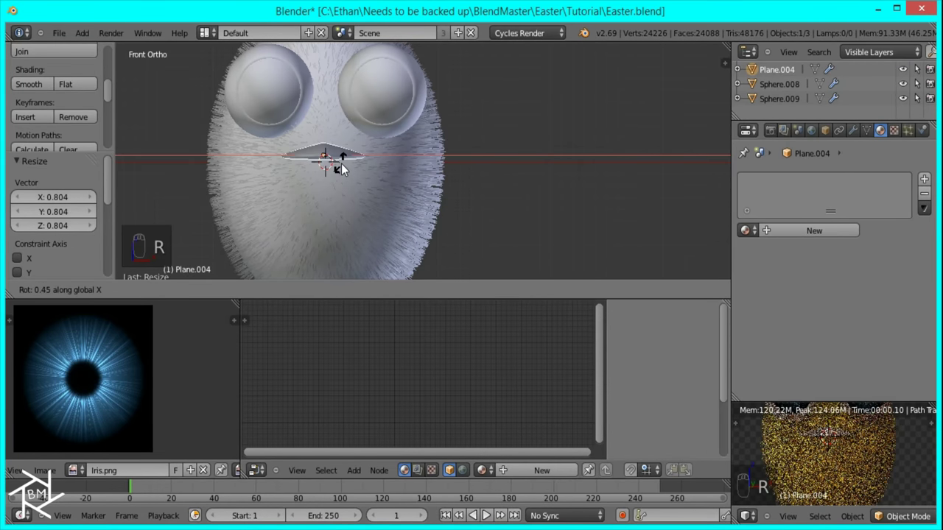
click(350, 172)
Step: Thicken the beak by scaling its entire mesh along the global Z axis by about 1.7 in side view
key(KP_3)
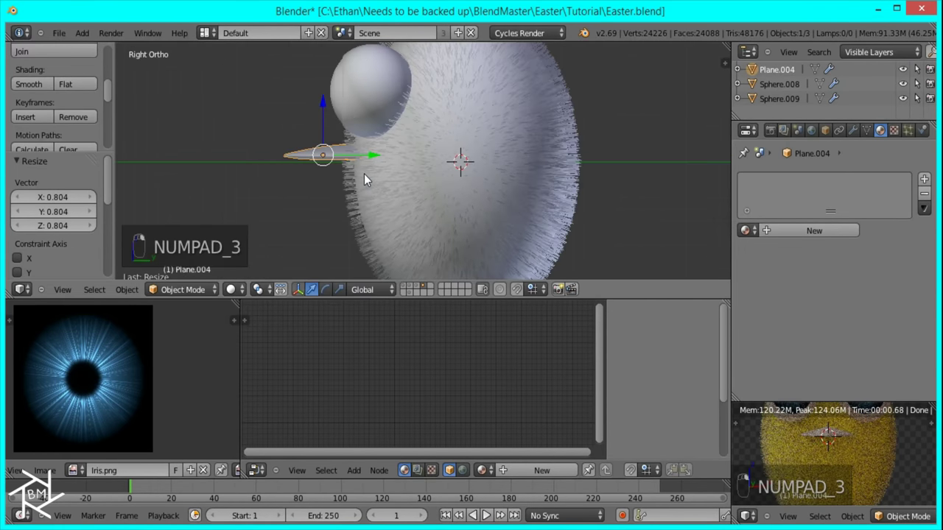
key(s)
click(405, 182)
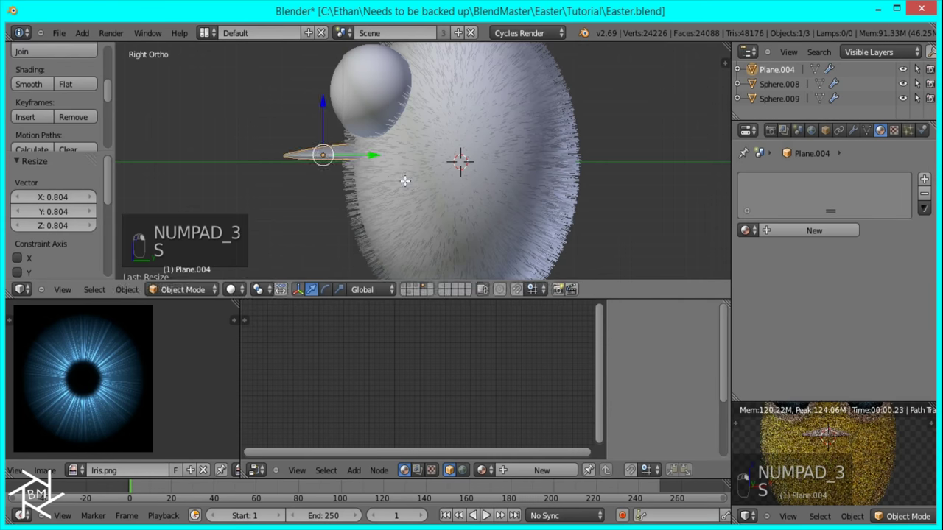
key(Tab)
key(a)
key(a)
key(a)
key(a)
key(s)
key(z)
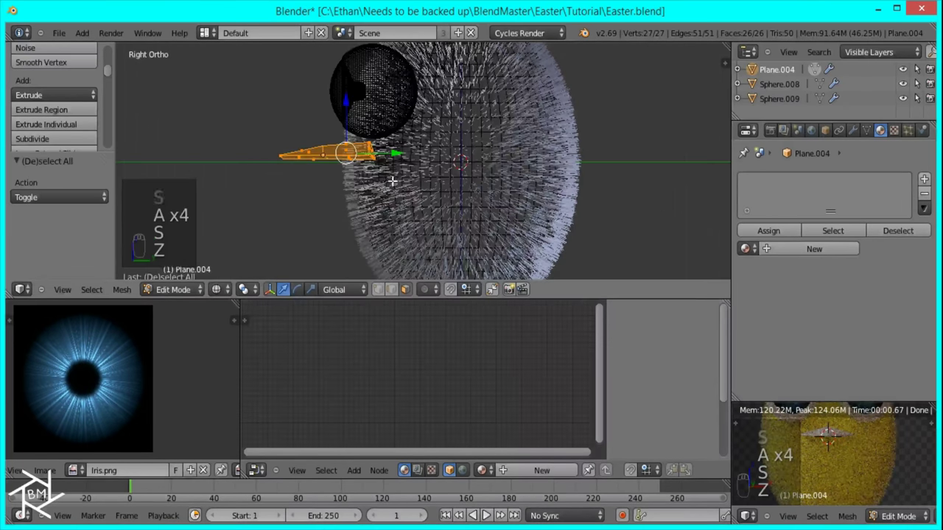
key(z)
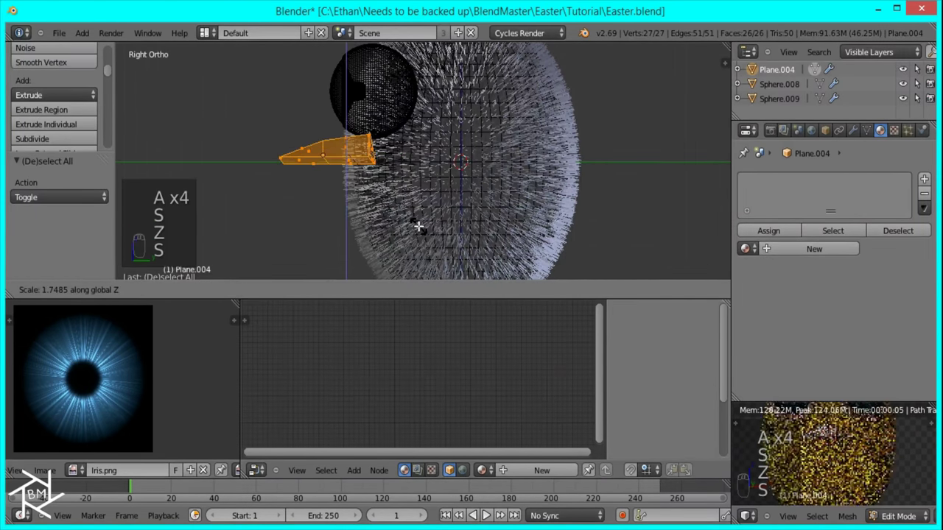
click(414, 220)
key(Tab)
key(z)
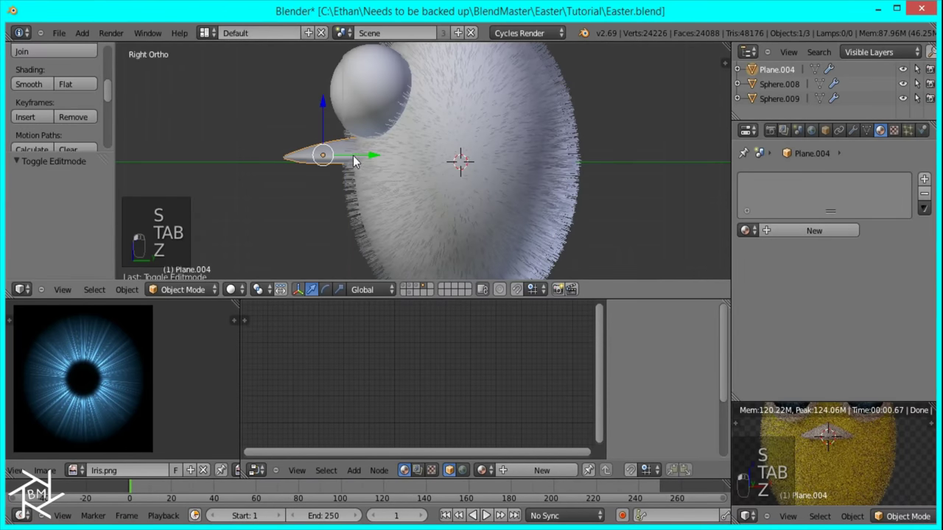
Step: Shrink the beak further and move it about 0.061 along Y into the furry body
drag(373, 156, 381, 159)
key(s)
click(372, 155)
key(KP_1)
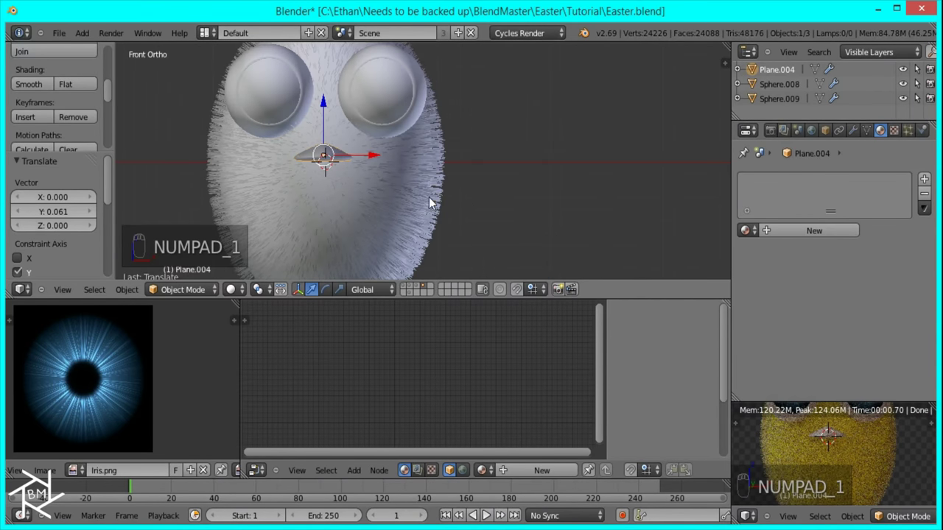
scroll(395, 181, down, 3)
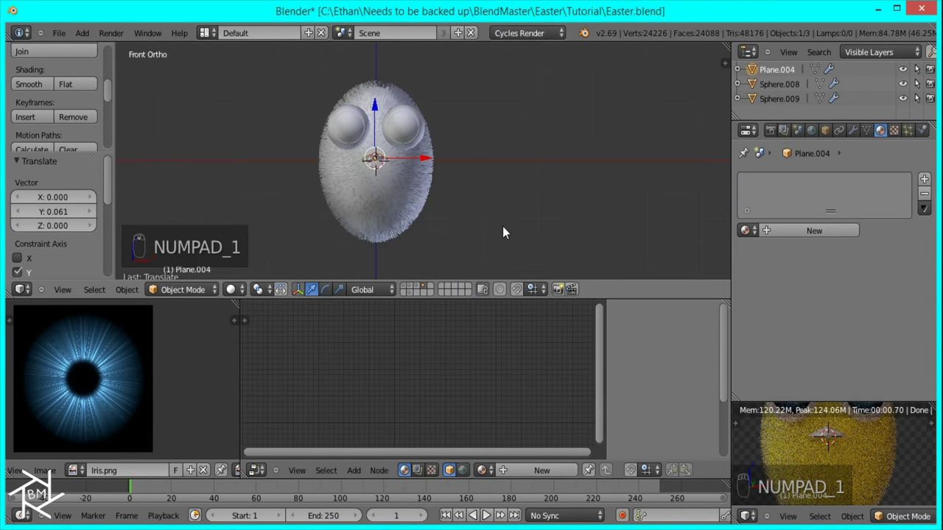
Step: Create a new material for the beak and name it Beak
click(814, 231)
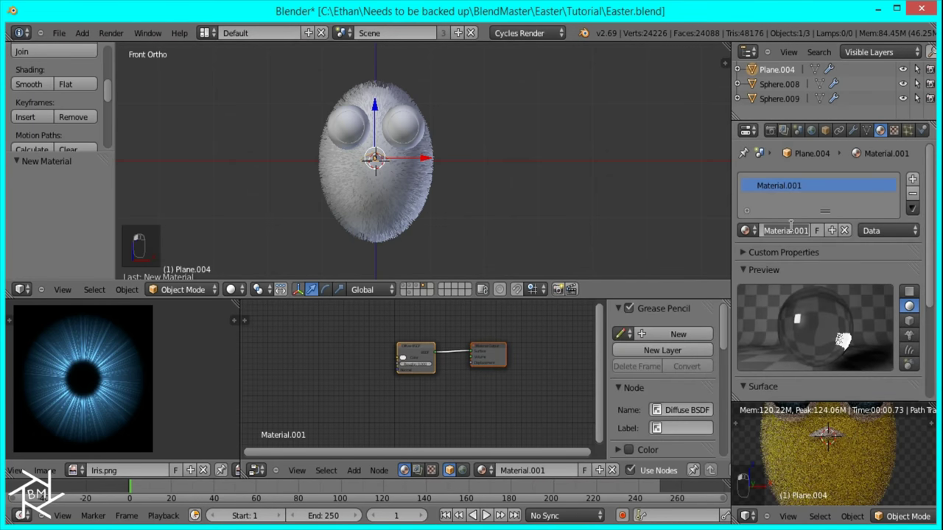
click(792, 226)
text(Beak)
key(Return)
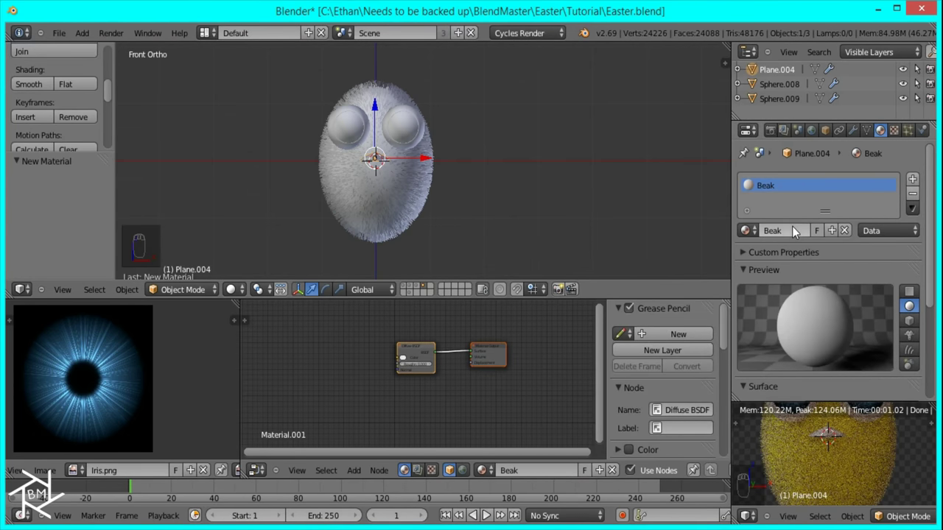
Step: Move the Diffuse BSDF node aside and insert a Mix Shader node between it and the Material Output
scroll(435, 362, up, 3)
key(g)
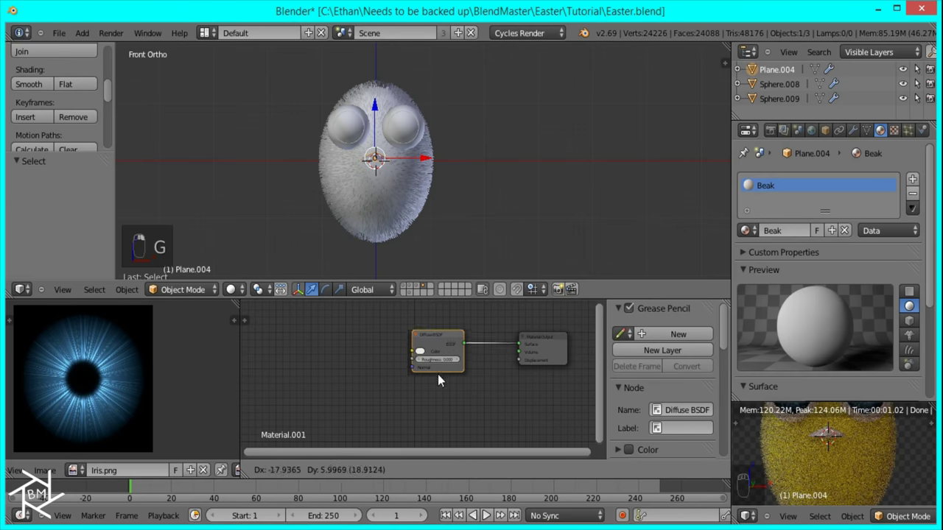
click(302, 326)
key(shift+a)
mouse_move(370, 407)
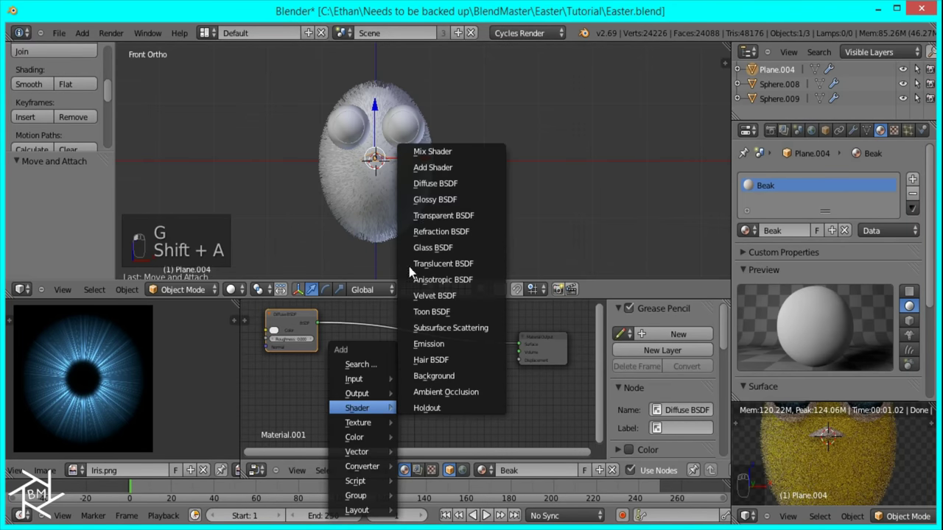
click(425, 152)
click(367, 326)
Step: Add a Glossy BSDF node below the Diffuse BSDF and link it to the Mix Shader's second shader input
key(shift+a)
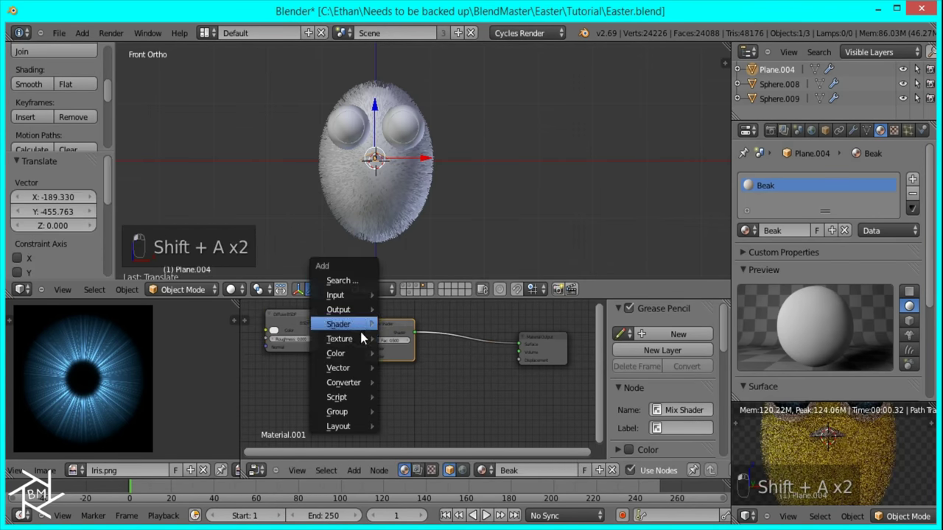
mouse_move(350, 326)
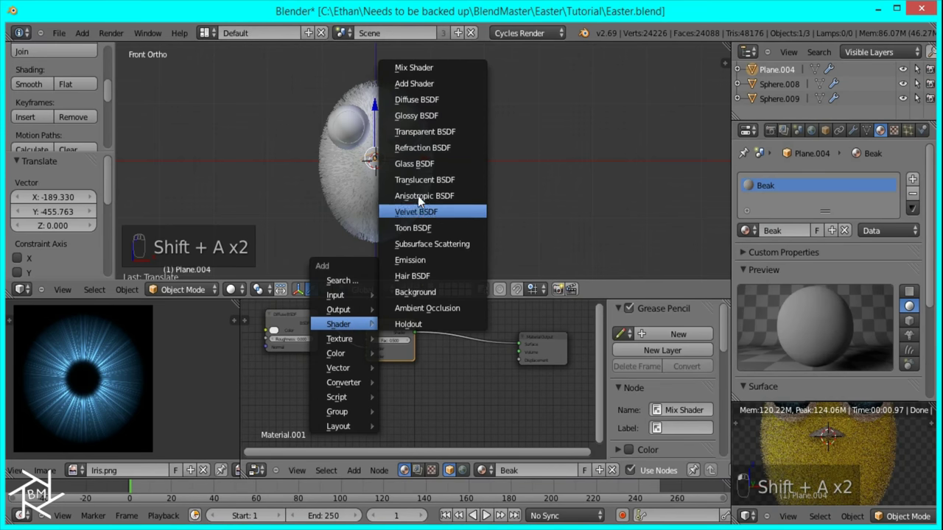
click(412, 114)
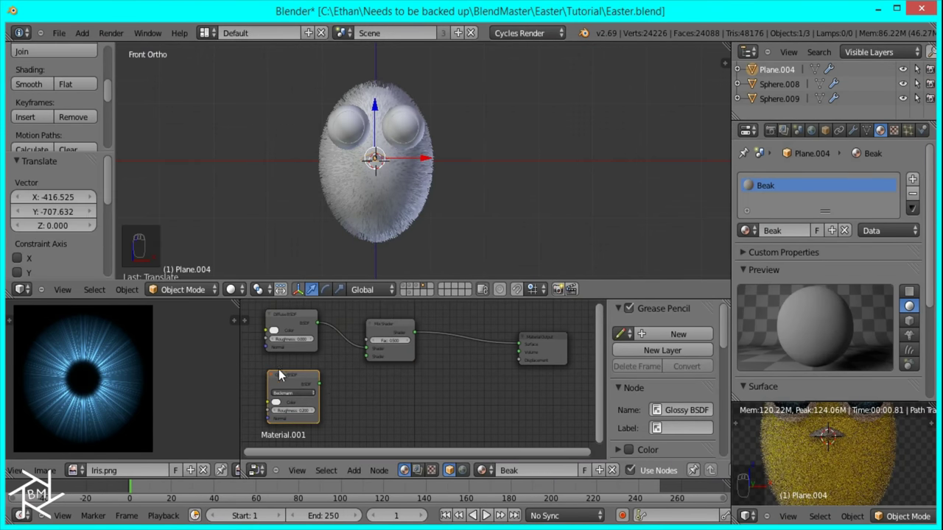
drag(372, 357, 370, 357)
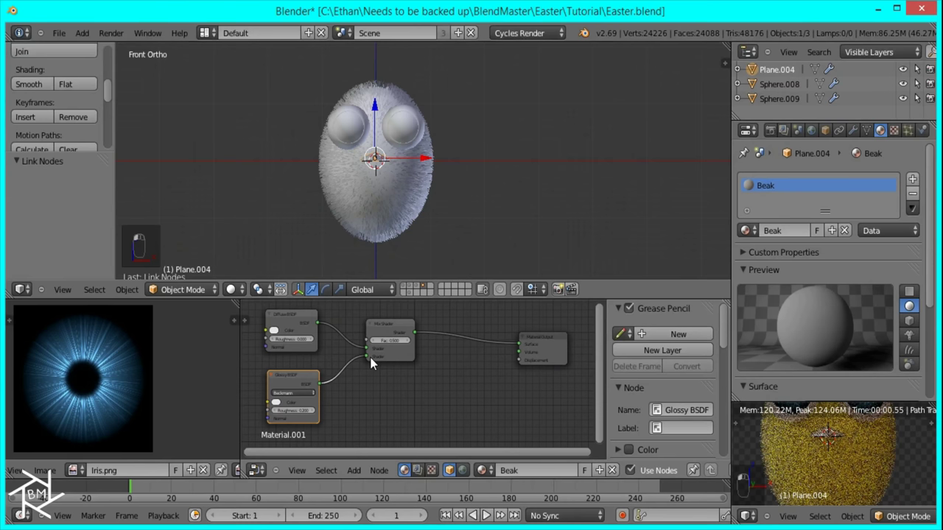
Step: Set the Diffuse BSDF colour to orange using RGB values, with green at 0.2
scroll(352, 395, up, 2)
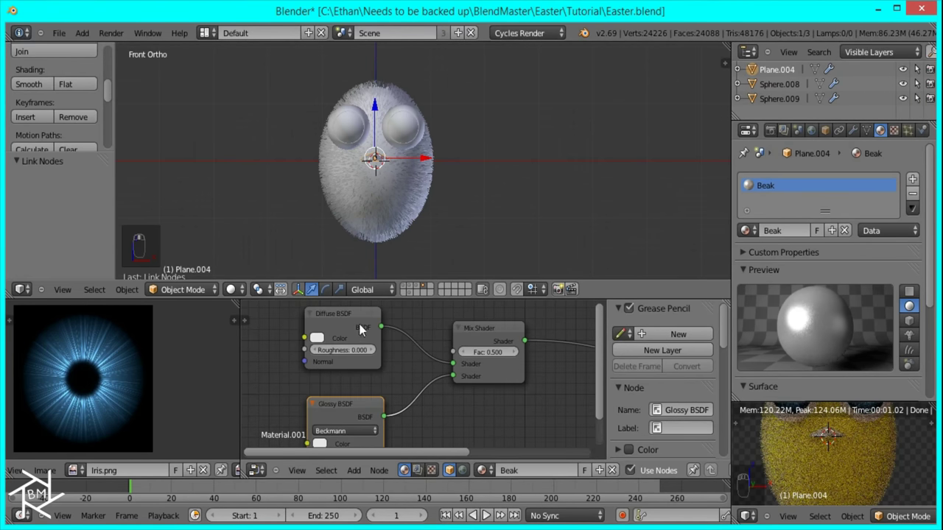
click(316, 338)
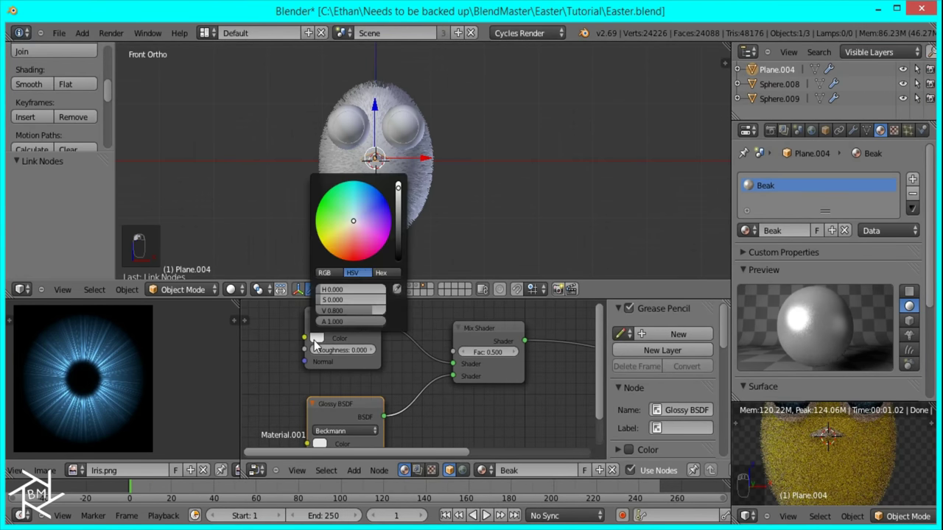
click(324, 273)
drag(341, 310, 346, 289)
click(342, 300)
text(.2)
key(Return)
Step: Copy the orange diffuse colour to the Glossy BSDF and set the glossy colour's saturation to 0.5
key(ctrl+c)
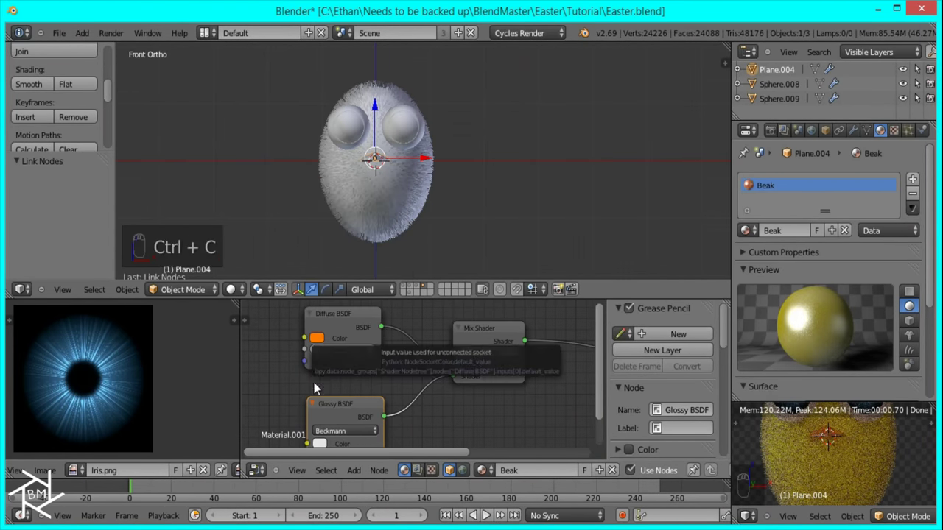
key(ctrl+v)
middle_drag(319, 442, 307, 365)
click(308, 365)
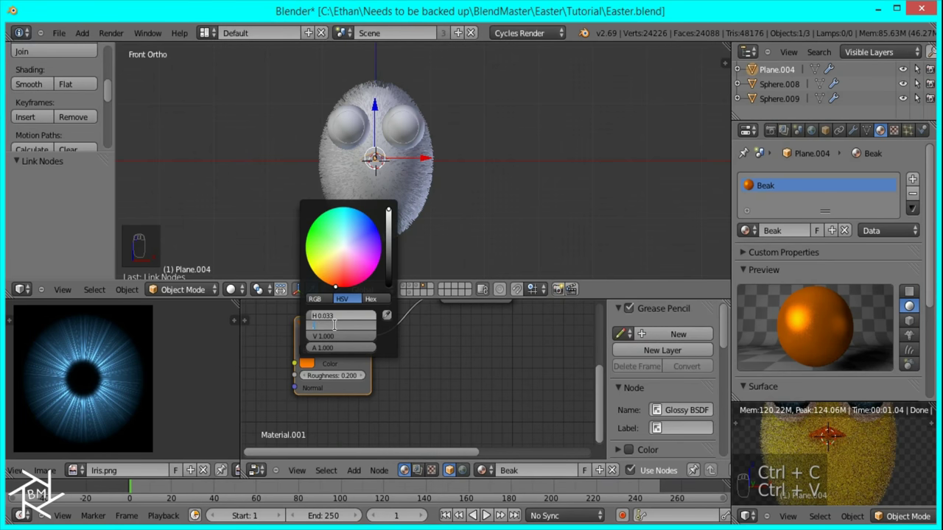
click(335, 325)
text(500)
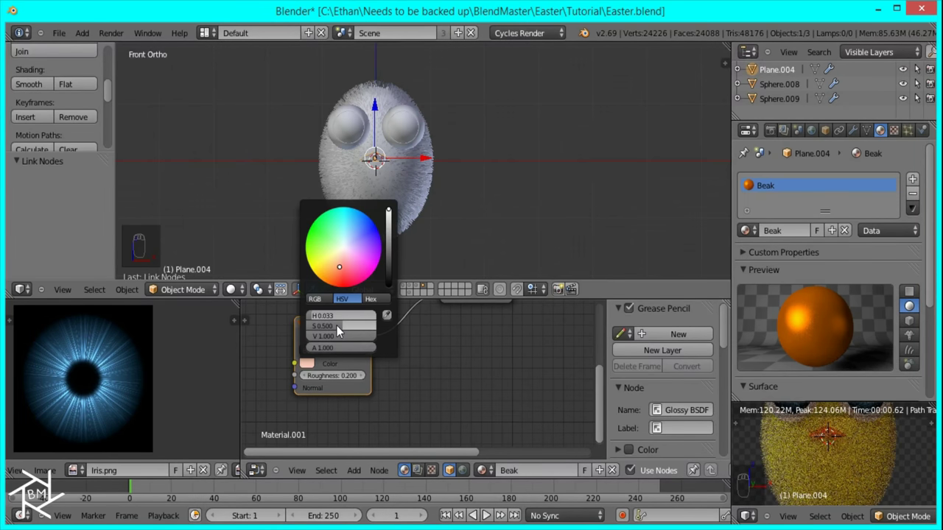
key(Return)
Step: Set the Glossy BSDF roughness to 0.5 and save the file
drag(361, 380, 388, 373)
middle_drag(389, 373, 332, 414)
middle_drag(438, 331, 394, 320)
key(ctrl+s)
Step: Duplicate the Mix Shader and insert the copy between the original Mix Shader and the Material Output
click(394, 320)
key(shift+d)
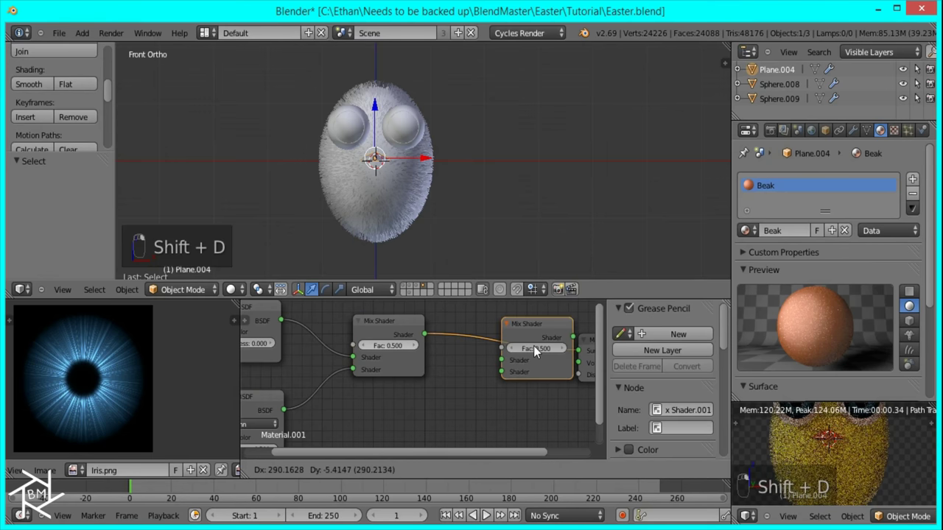
click(506, 344)
scroll(340, 441, down, 1)
Step: Duplicate the Glossy BSDF node and link the copy to the second Mix Shader's lower shader input
click(277, 396)
key(shift+d)
click(419, 406)
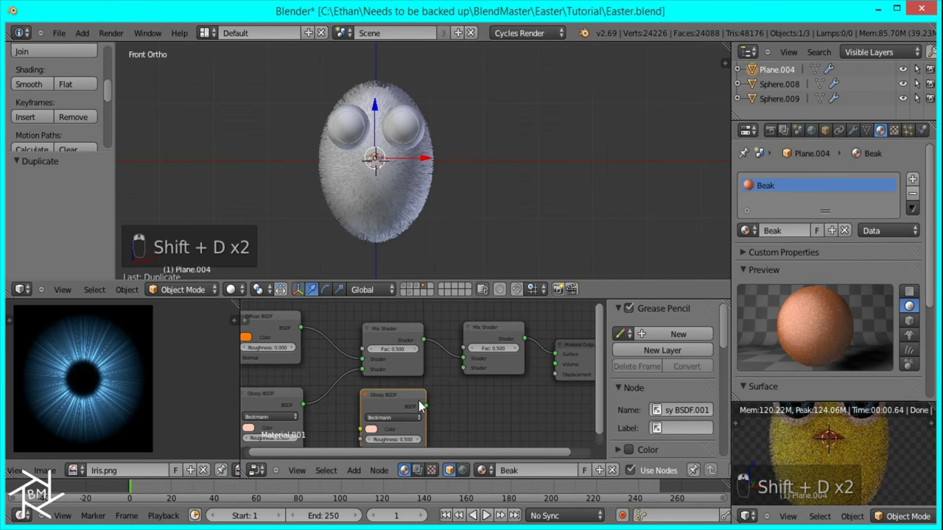
drag(458, 376, 458, 378)
Step: Set the duplicated Glossy BSDF's roughness to 0
middle_drag(457, 391, 475, 374)
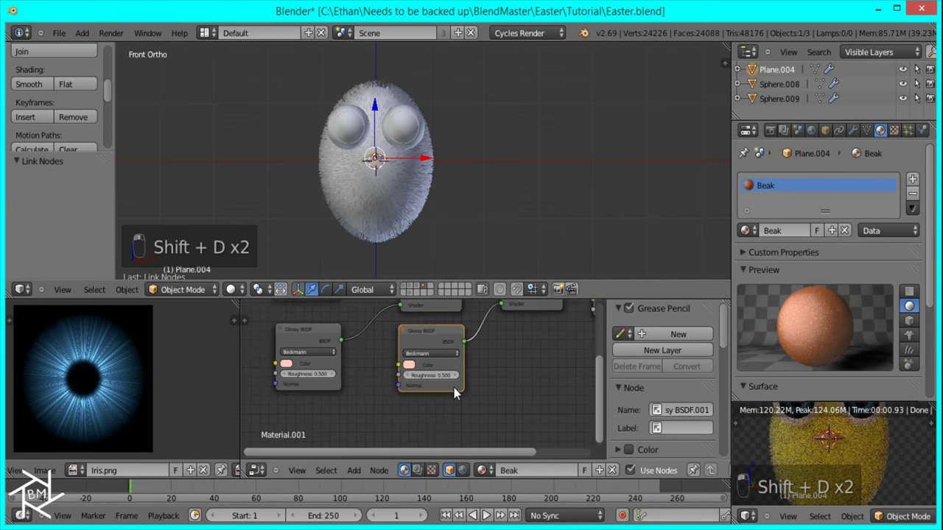
scroll(454, 388, up, 2)
drag(431, 377, 382, 371)
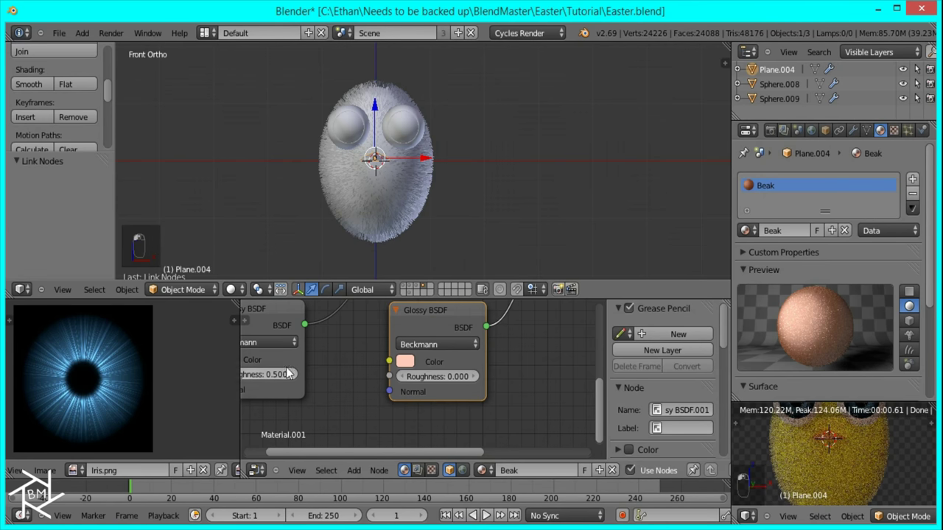
scroll(450, 417, down, 4)
middle_drag(451, 375, 427, 345)
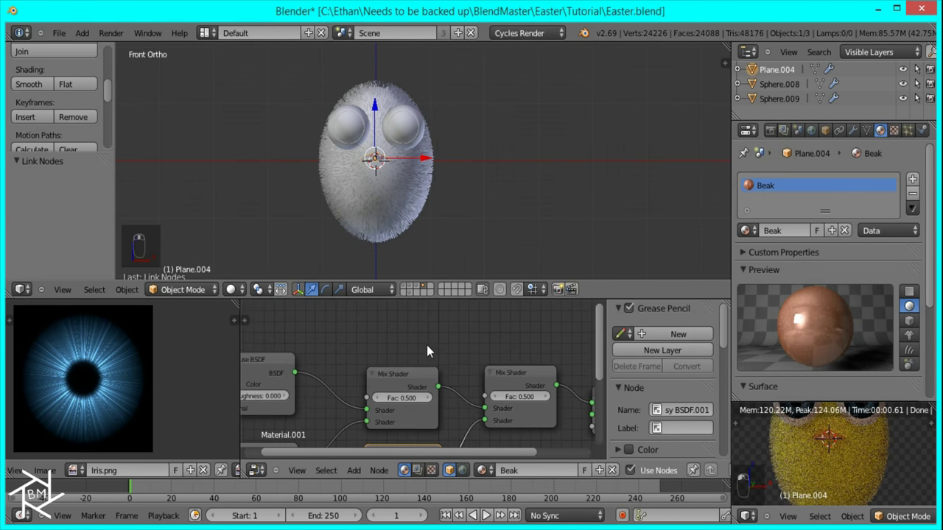
key(shift+a)
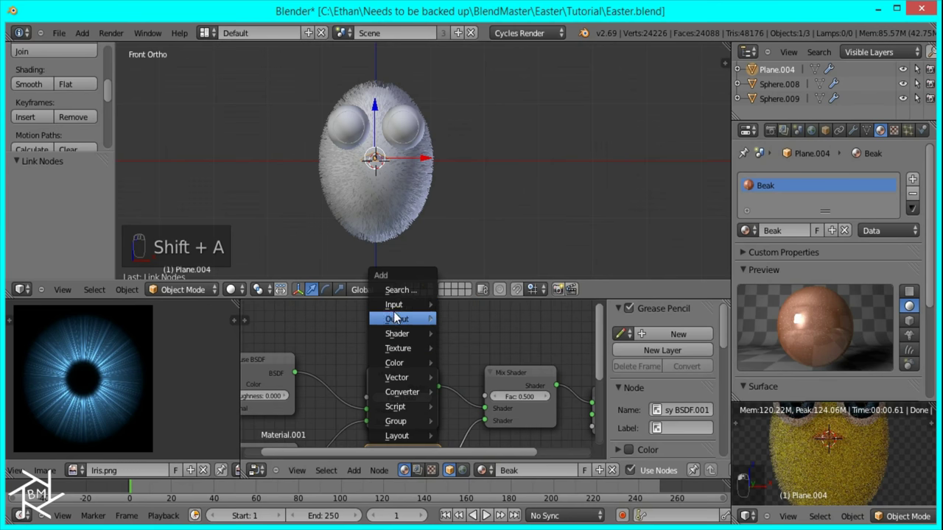
mouse_move(397, 305)
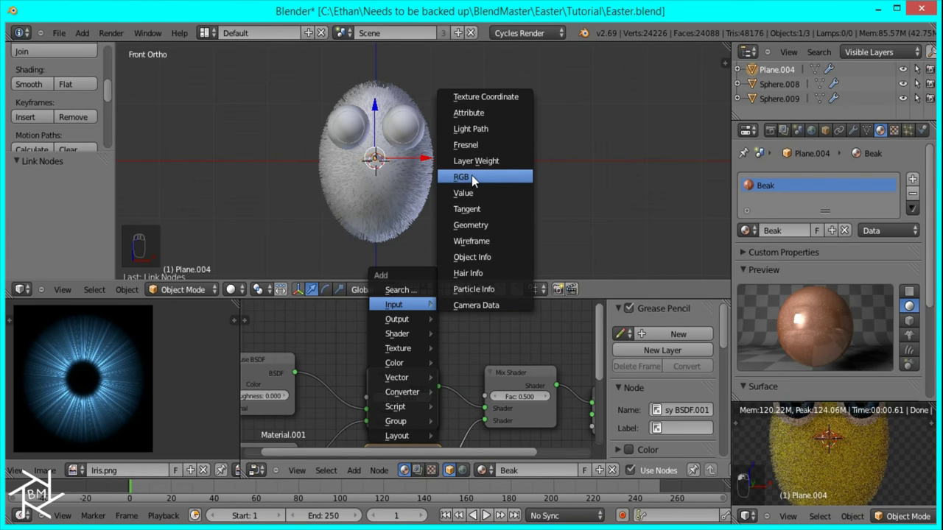
click(471, 144)
click(433, 339)
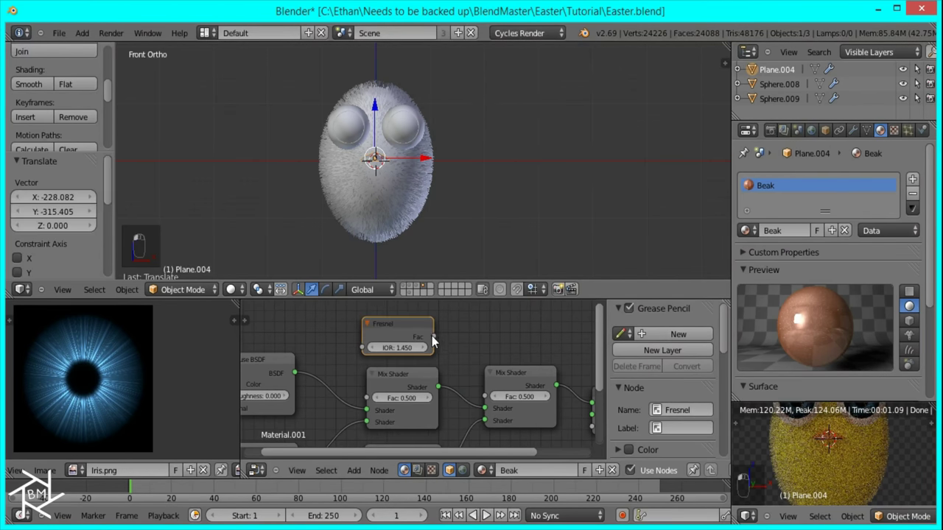
key(x)
Step: Add a Layer Weight node and link its Fresnel output to the second Mix Shader's Fac input
key(shift+a)
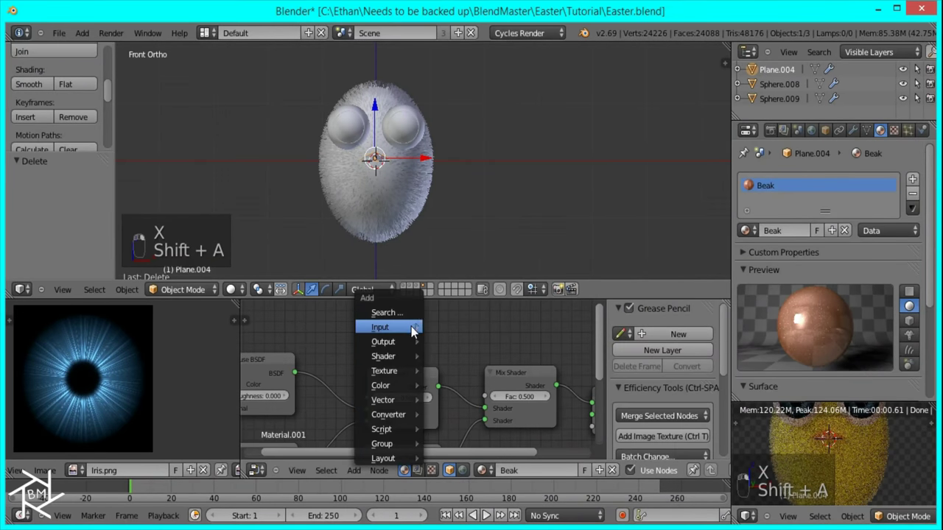
mouse_move(411, 331)
click(453, 184)
click(404, 317)
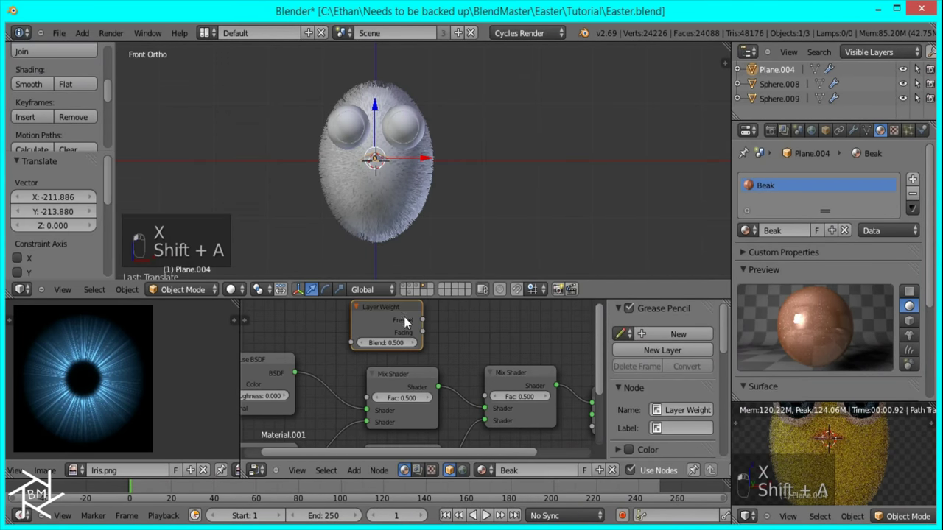
drag(491, 402, 486, 397)
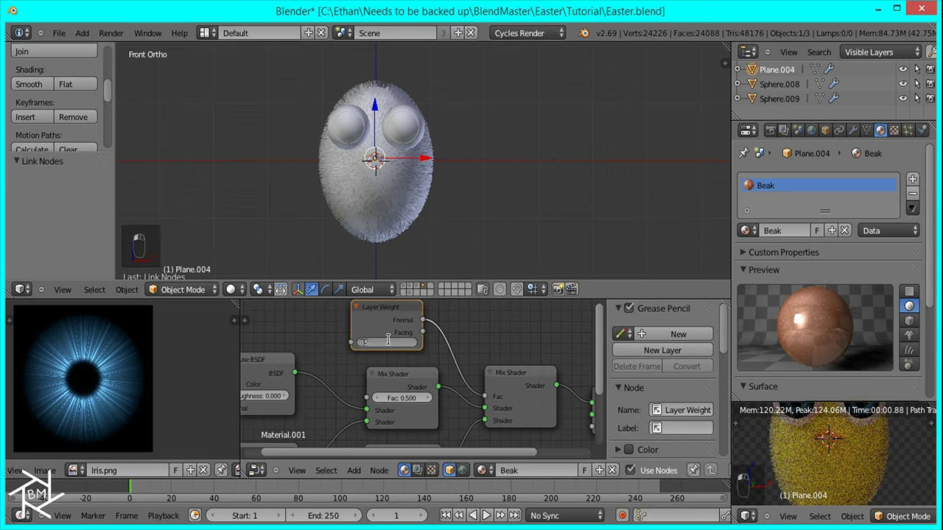
Step: Set the Layer Weight's blend to 0.02 and insert a ColorRamp between its Fresnel output and the second Mix Shader's Fac input
text(.02)
key(Return)
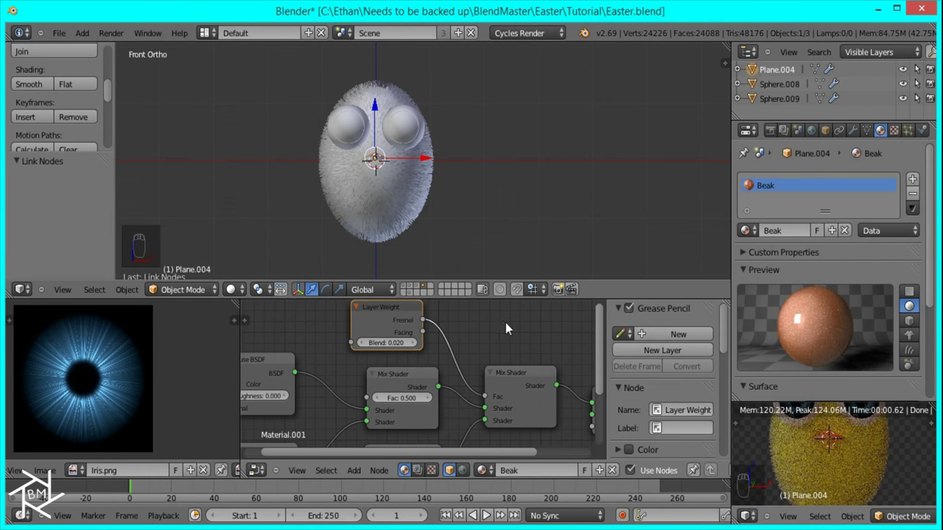
key(shift+a)
mouse_move(479, 425)
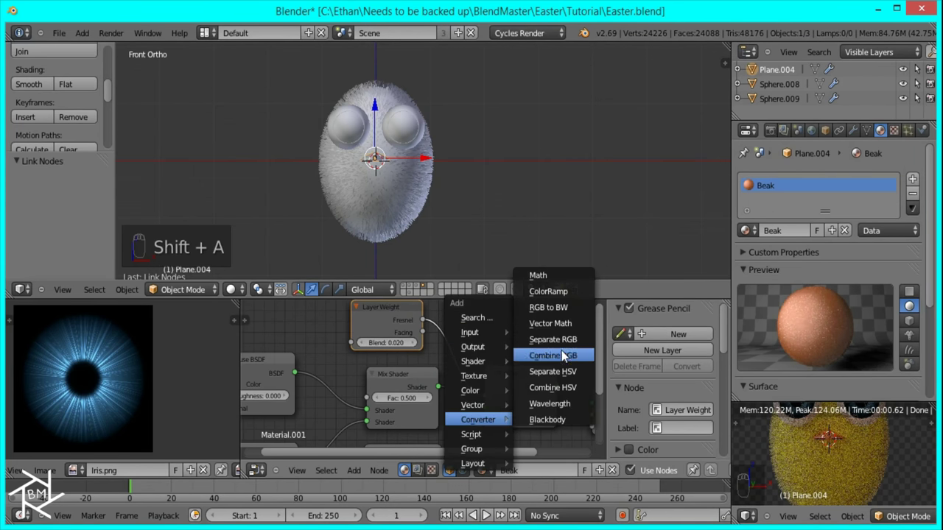
click(551, 293)
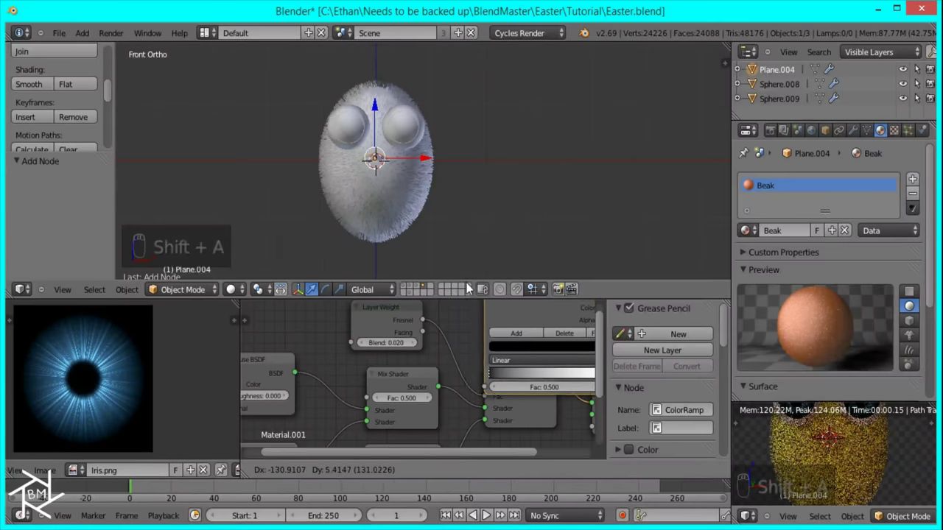
click(436, 259)
scroll(510, 371, down, 1)
middle_drag(511, 370, 499, 407)
click(383, 361)
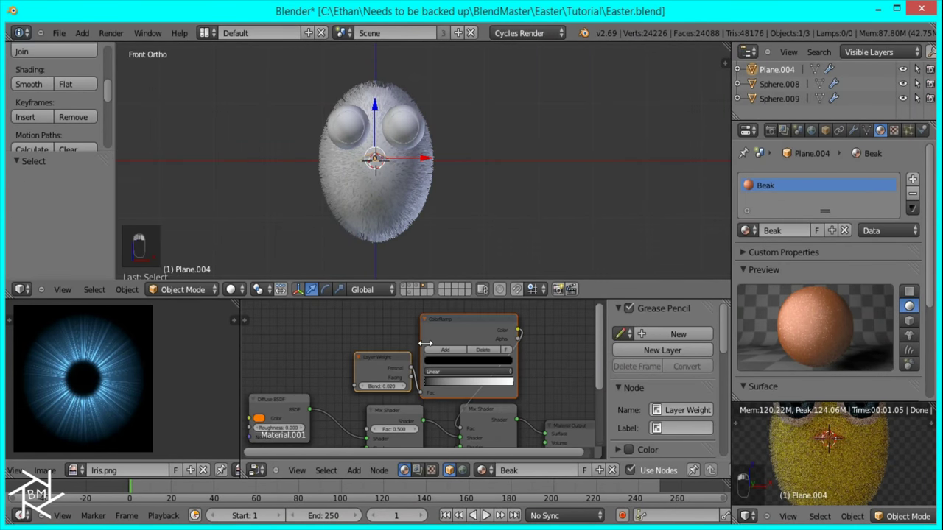
key(g)
click(292, 341)
Step: Add an Emission shader fed by the ColorRamp's colour and link it to the Material Output's surface to preview the ramp
key(shift+a)
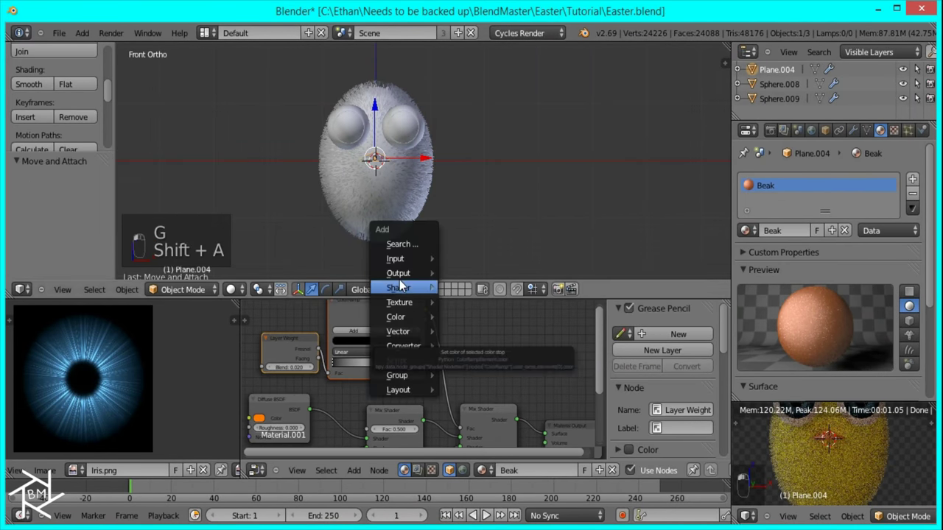
mouse_move(423, 288)
mouse_move(495, 35)
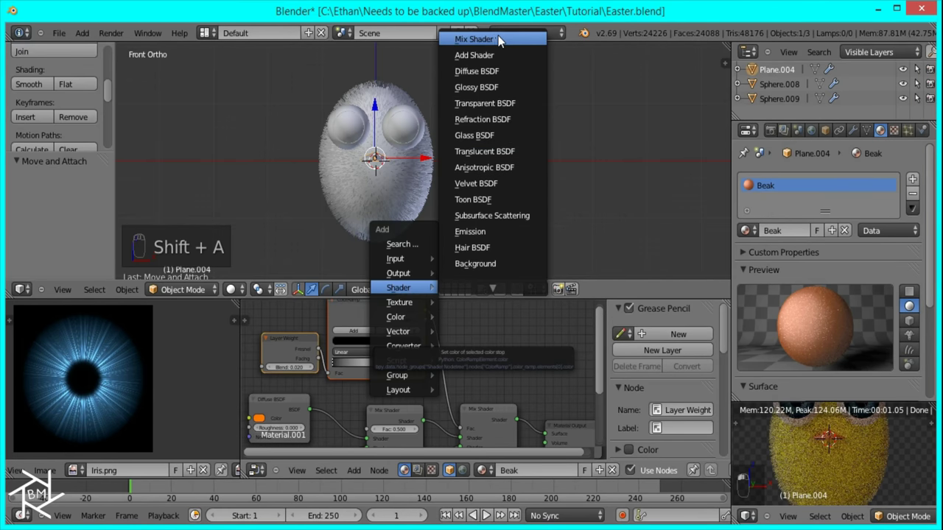
click(493, 233)
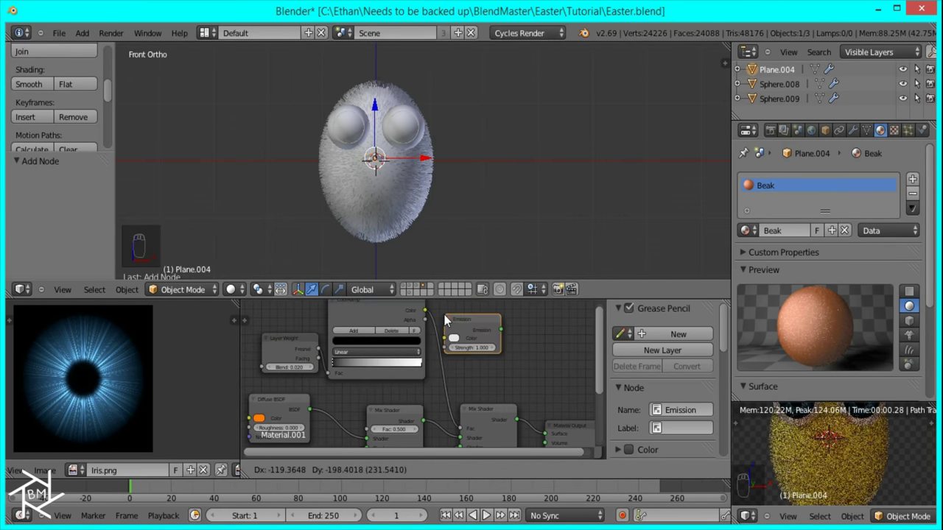
click(486, 346)
drag(514, 348, 548, 435)
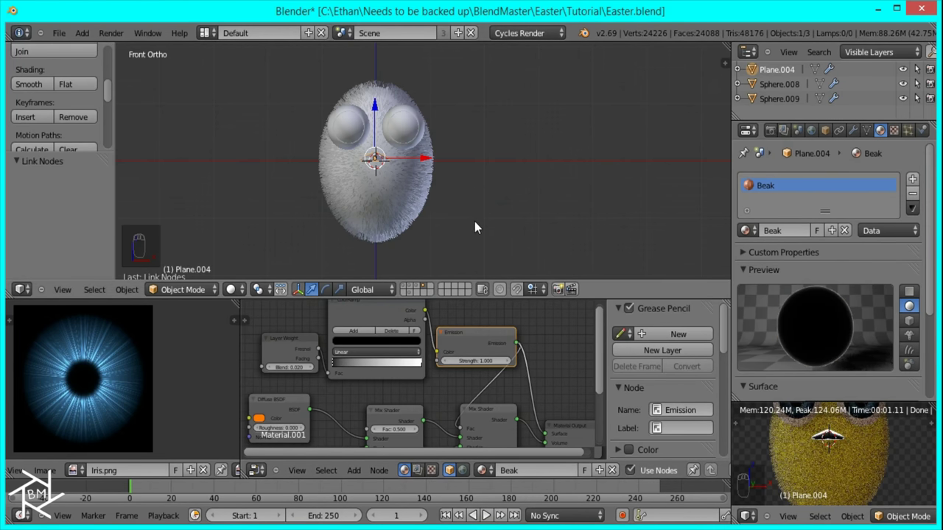
Step: Slide the ColorRamp's black stop slightly towards the white end and bring the white stop close beside it
scroll(419, 217, up, 4)
scroll(829, 465, up, 3)
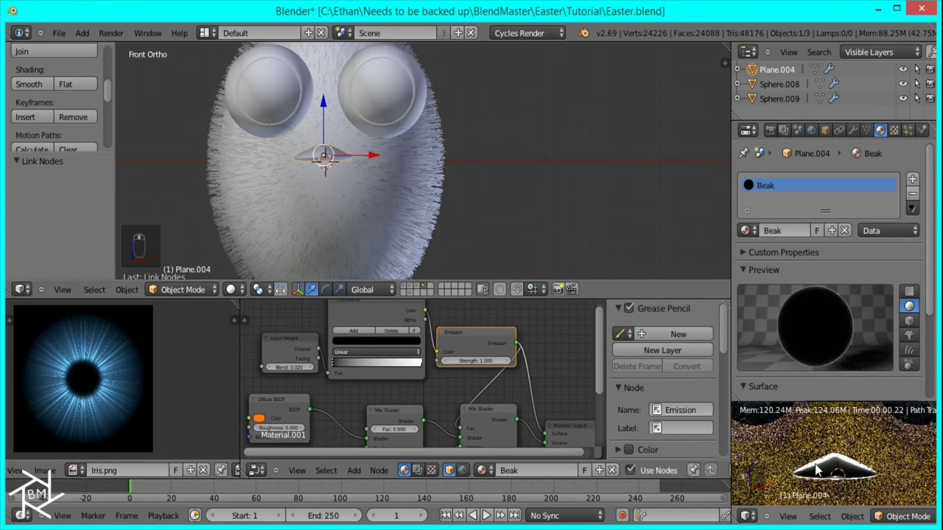
scroll(373, 372, up, 1)
ctrl+scroll(372, 372, left, 3)
drag(384, 363, 392, 365)
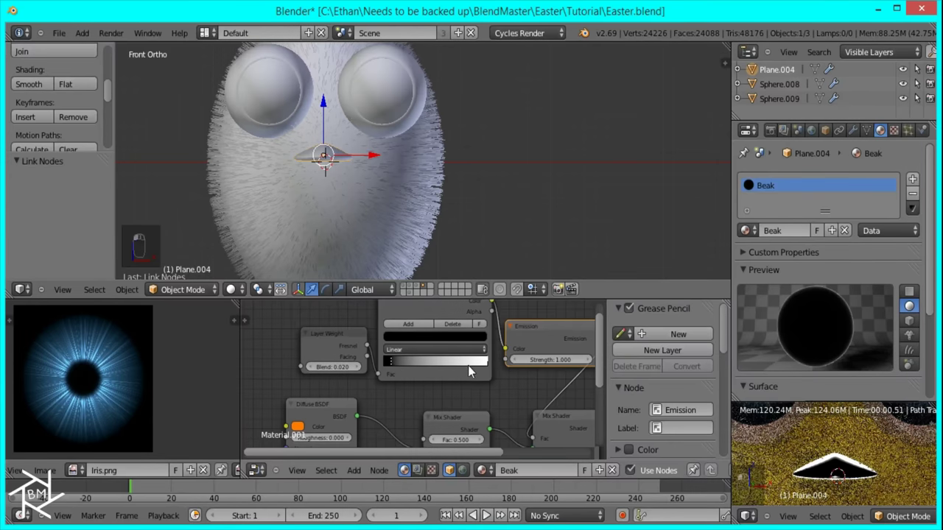
drag(486, 369, 391, 364)
Step: Try the Layer Weight's Facing output as the ColorRamp's Fac input and restore the Fresnel link
click(364, 361)
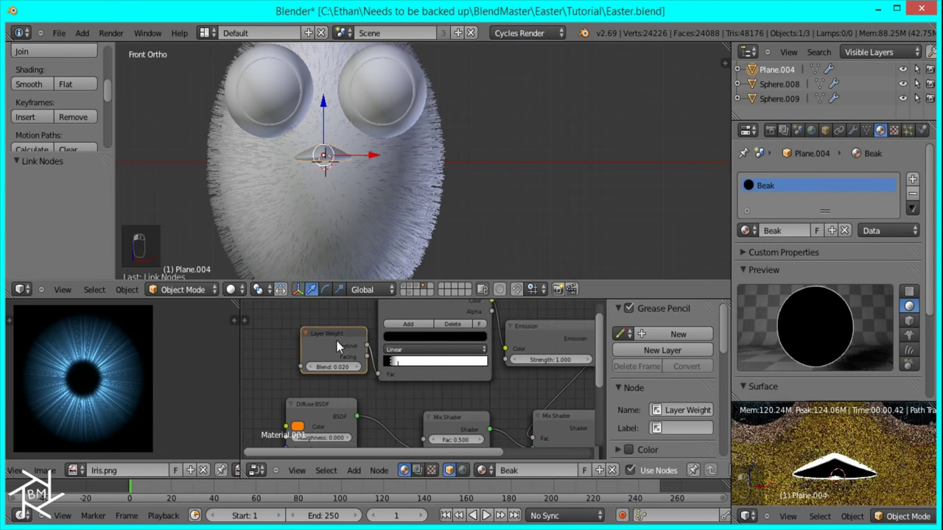
key(g)
click(305, 337)
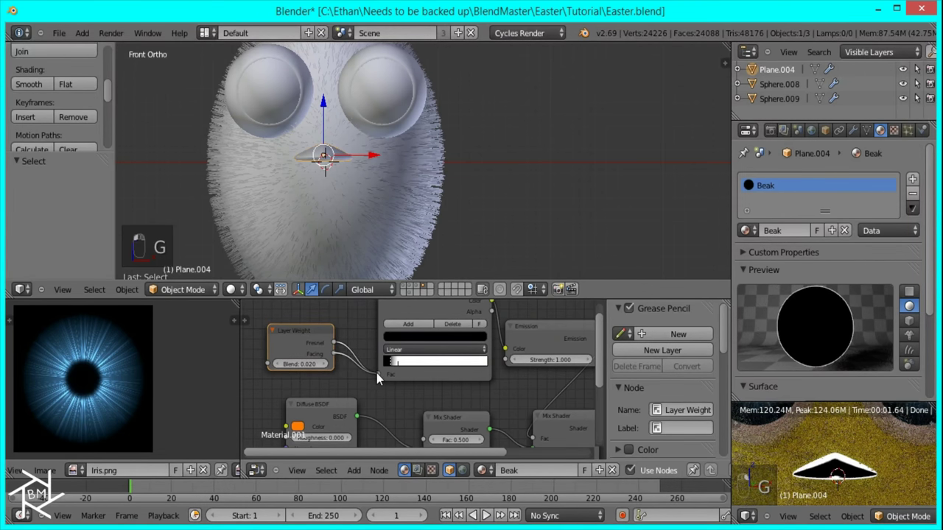
drag(376, 373, 376, 372)
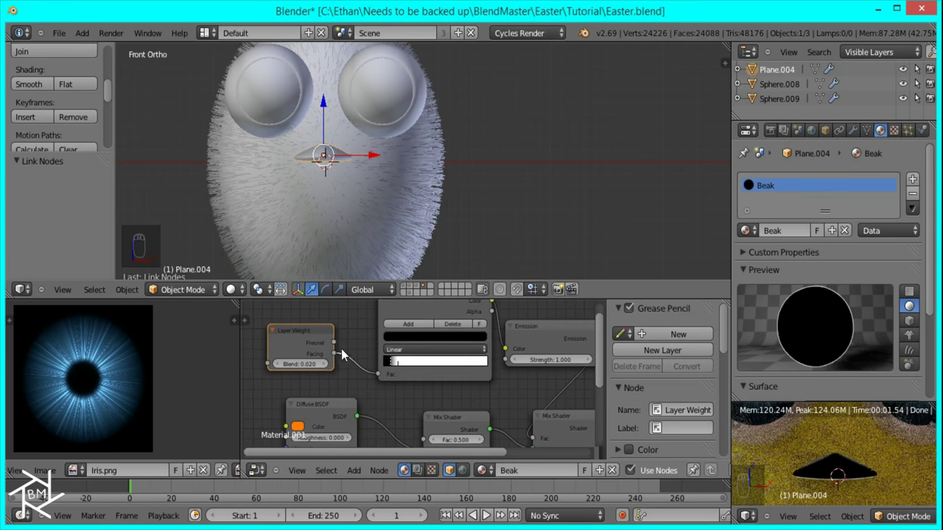
middle_drag(428, 392, 375, 394)
scroll(417, 378, down, 3)
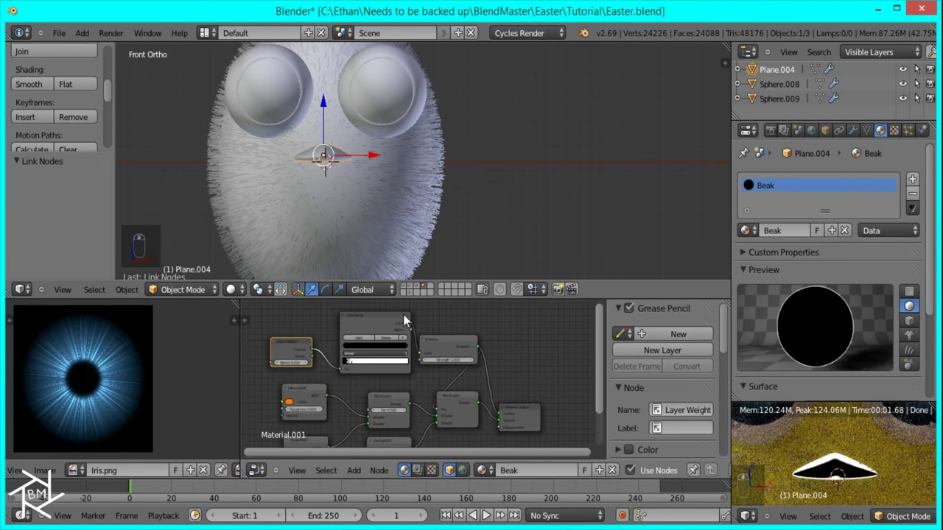
Step: Delete the Emission node and link the second Mix Shader's output back to the Material Output's surface
right_click(458, 347)
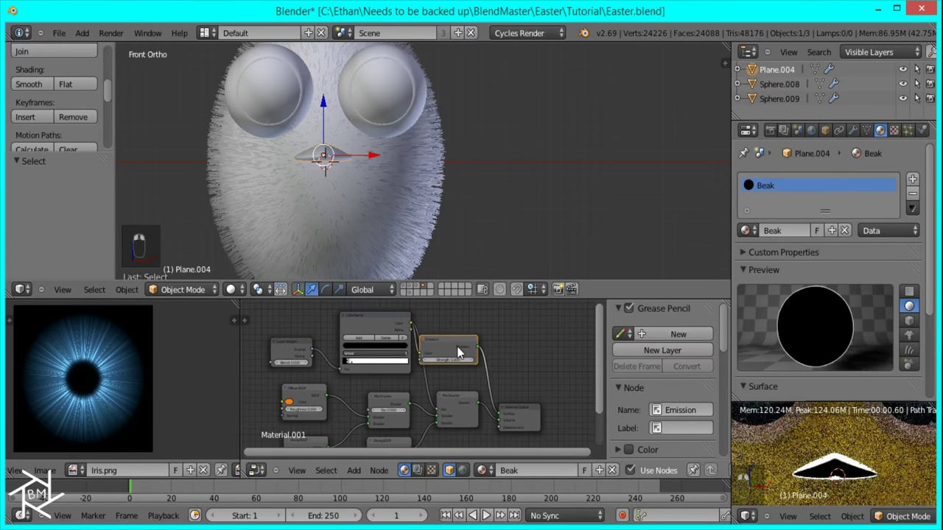
key(x)
middle_drag(480, 427, 476, 375)
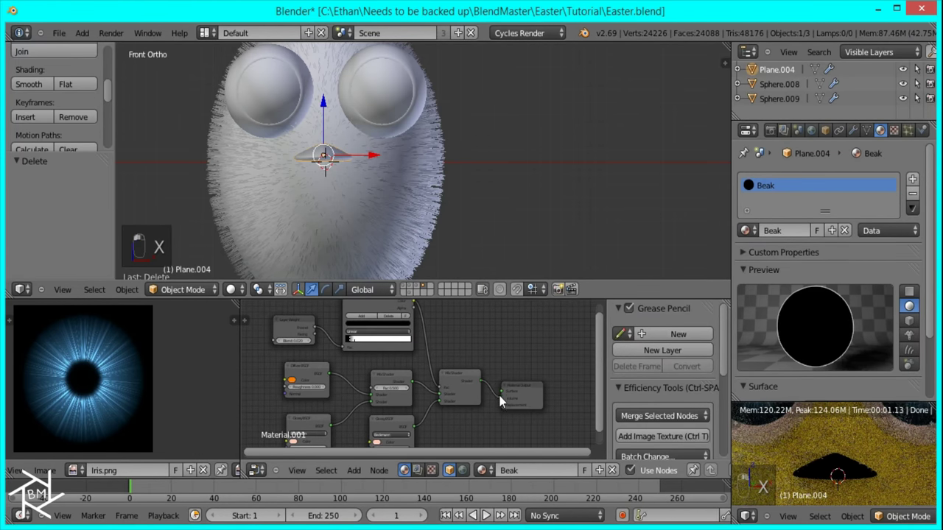
drag(500, 398, 502, 391)
Step: Reduce the saturation of the duplicated Glossy BSDF's colour to make it pure white
scroll(508, 419, up, 3)
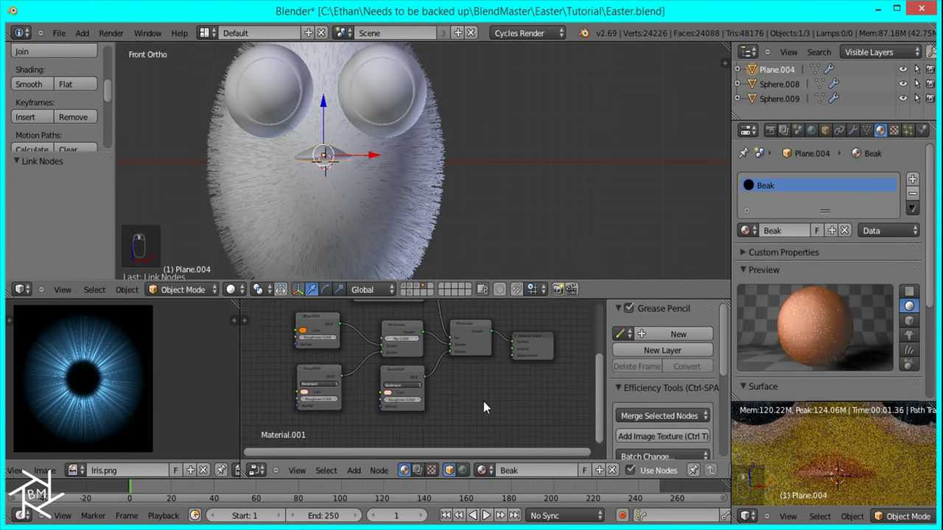
scroll(401, 404, up, 2)
click(379, 401)
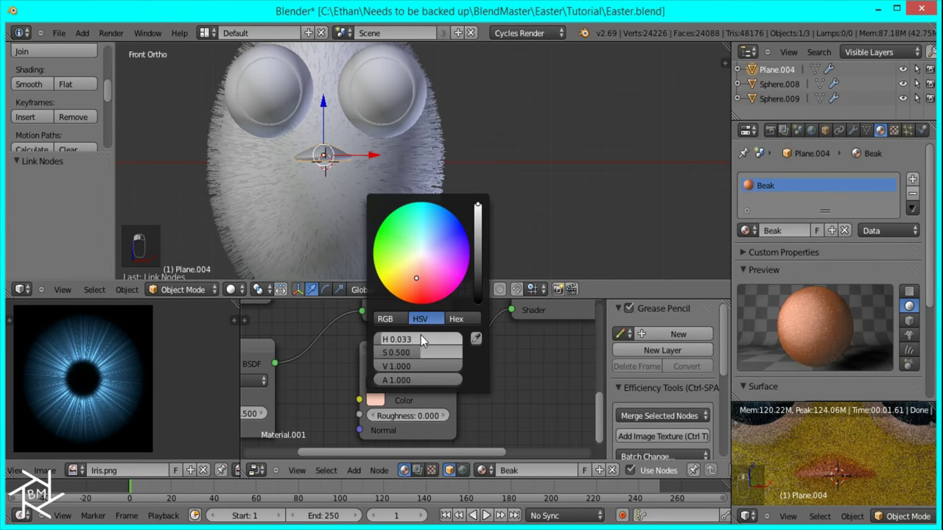
drag(429, 349, 243, 356)
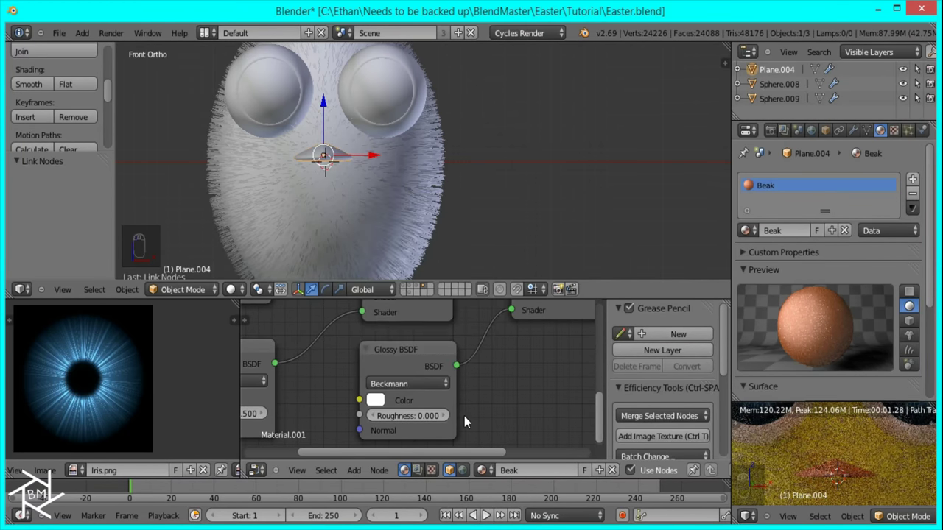
Step: Sharpen the ColorRamp's transition by moving its white stop closer to the black stop
scroll(512, 393, down, 5)
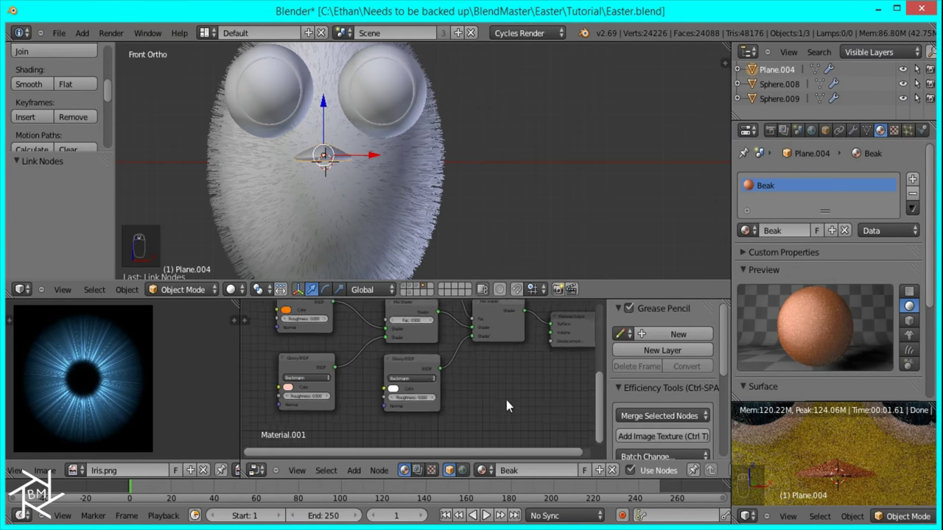
scroll(427, 365, up, 3)
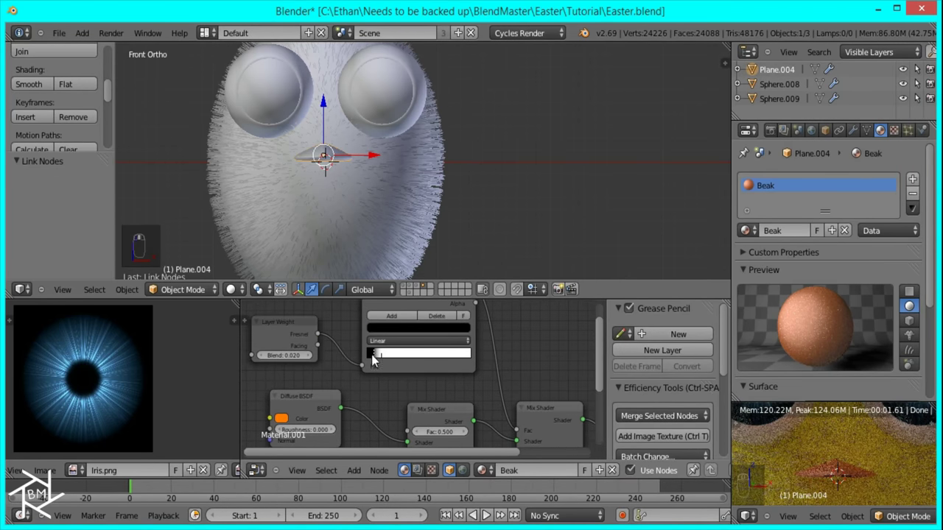
drag(375, 358, 374, 354)
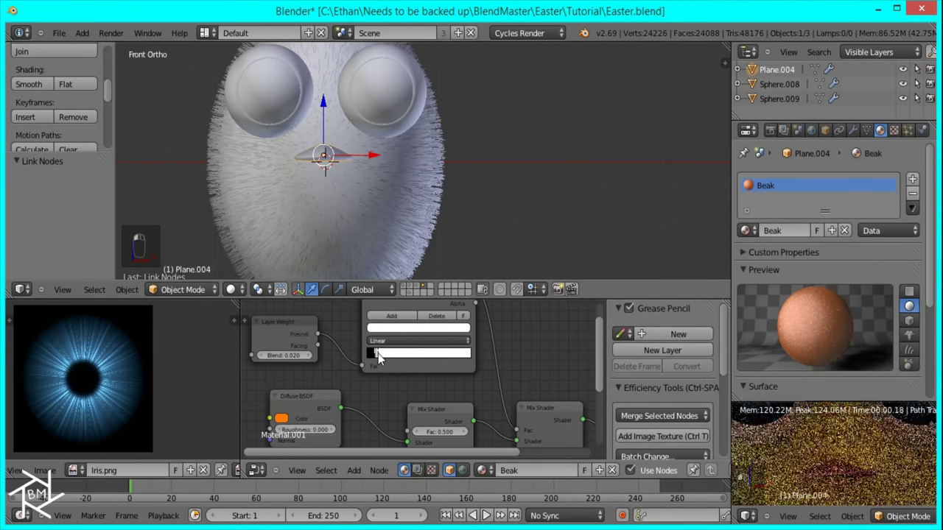
scroll(509, 401, down, 2)
scroll(509, 400, down, 5)
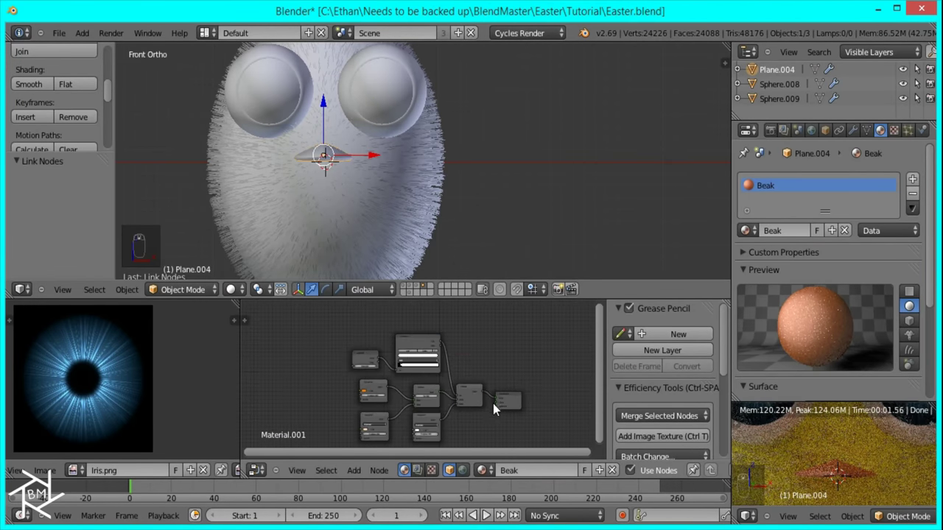
scroll(486, 413, up, 4)
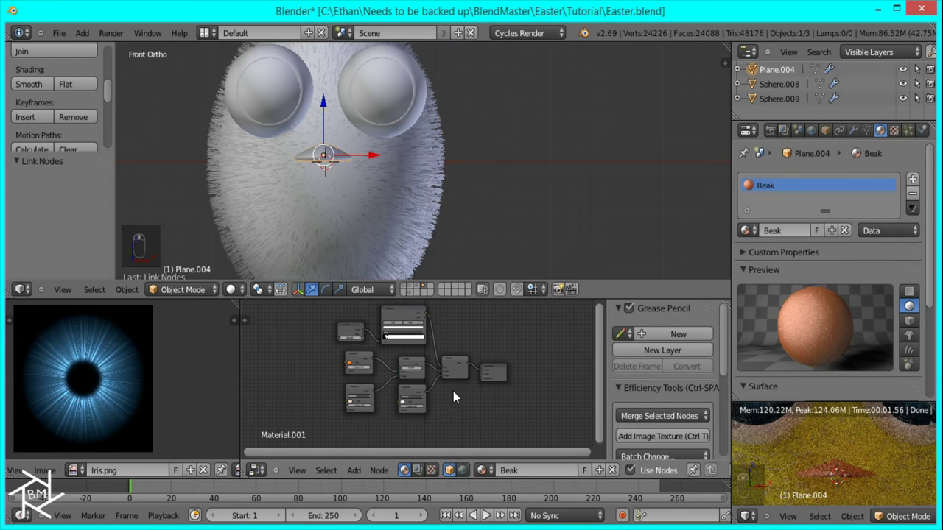
Step: Select the chick's eyes, show the viewport in wireframe and activate the Iris.001 material
scroll(798, 449, down, 5)
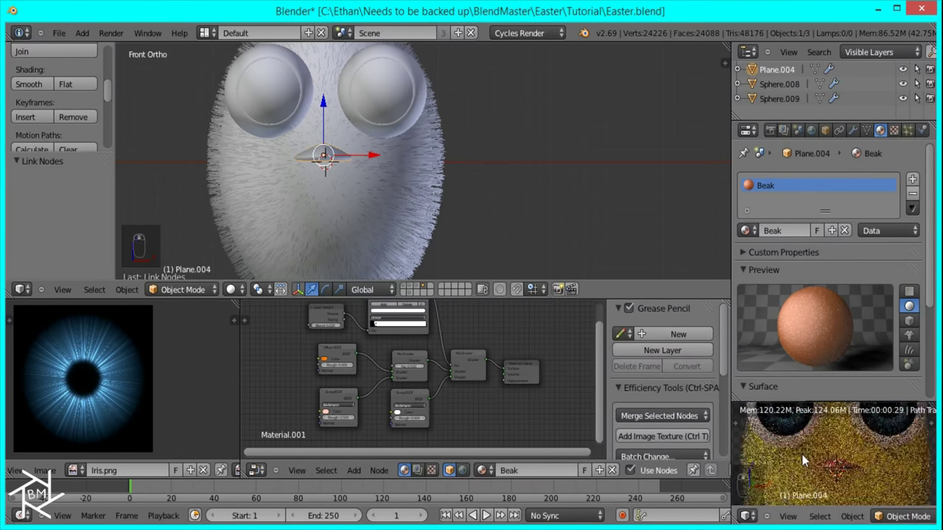
scroll(804, 455, up, 2)
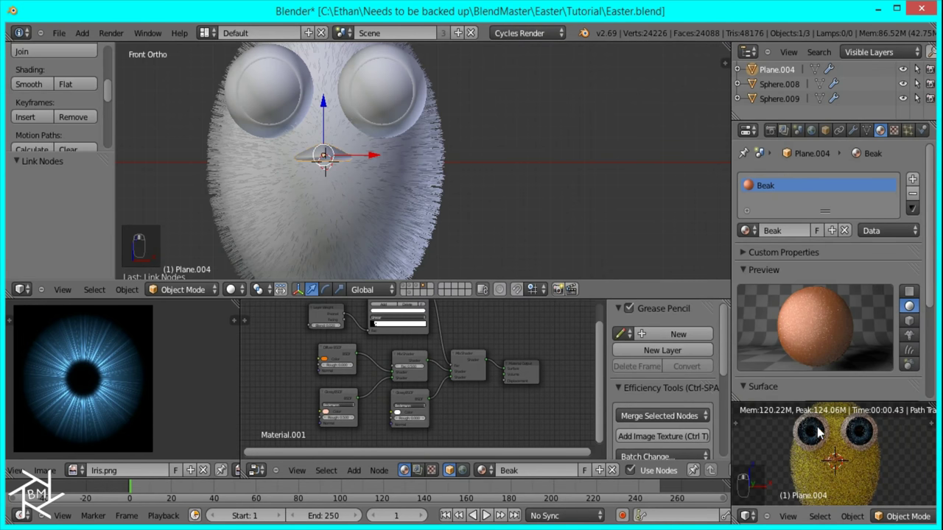
right_click(818, 434)
key(z)
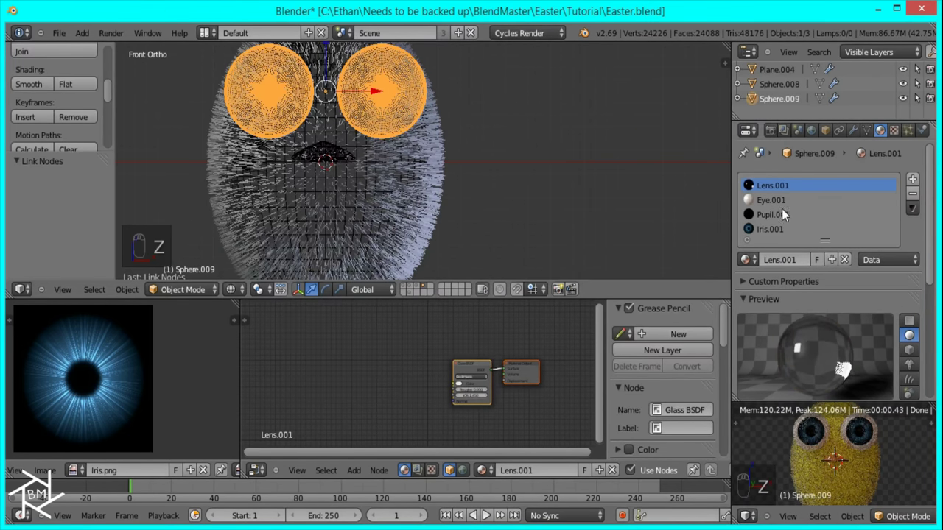
click(772, 230)
Step: Insert a Hue Saturation Value node between the Image Texture and Diffuse BSDF nodes and set its Value to 5
scroll(385, 392, up, 4)
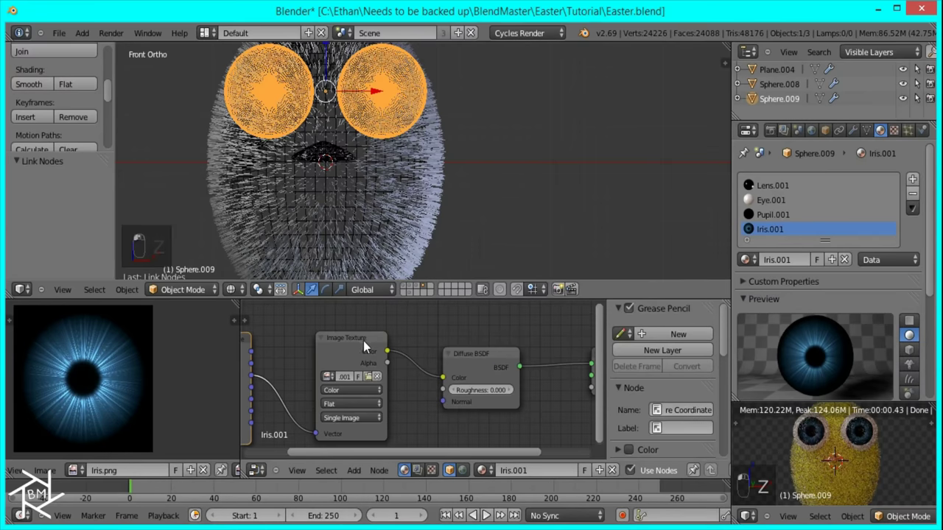
click(363, 340)
key(g)
click(312, 346)
key(shift+a)
mouse_move(366, 431)
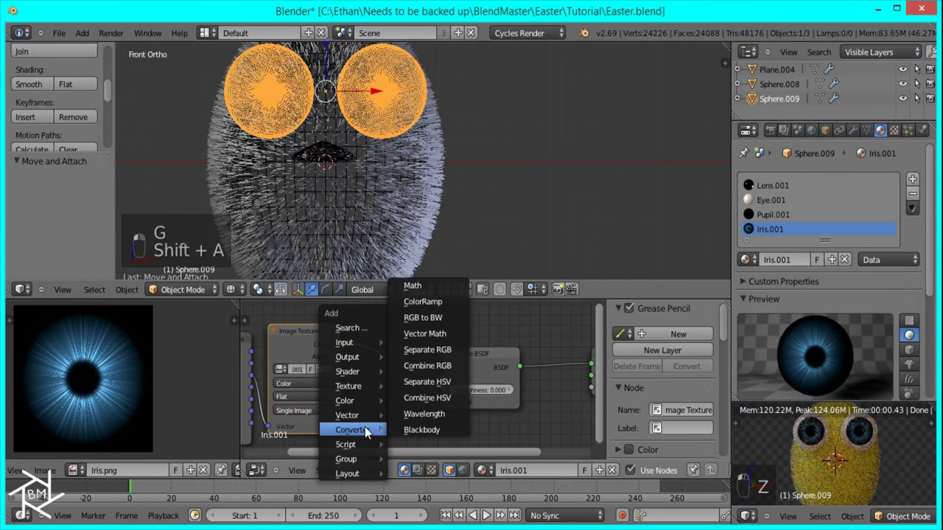
mouse_move(384, 407)
click(429, 466)
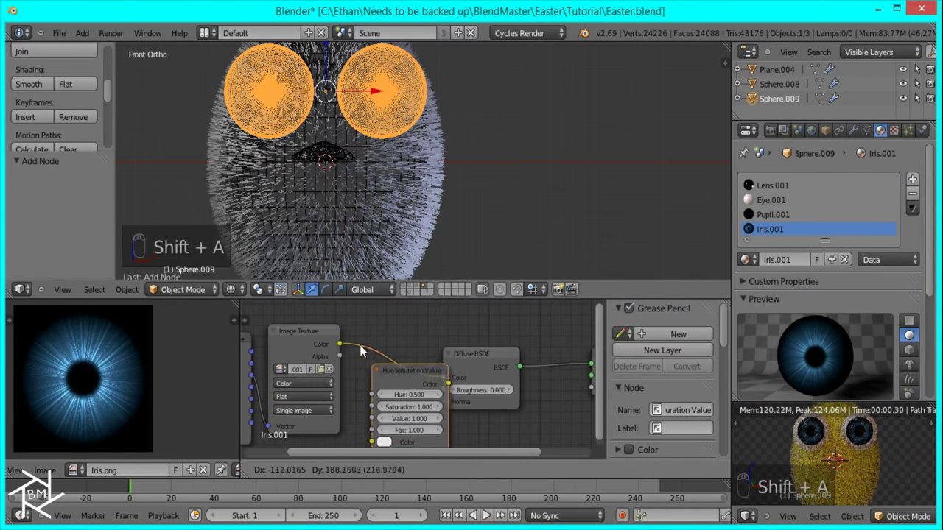
click(339, 318)
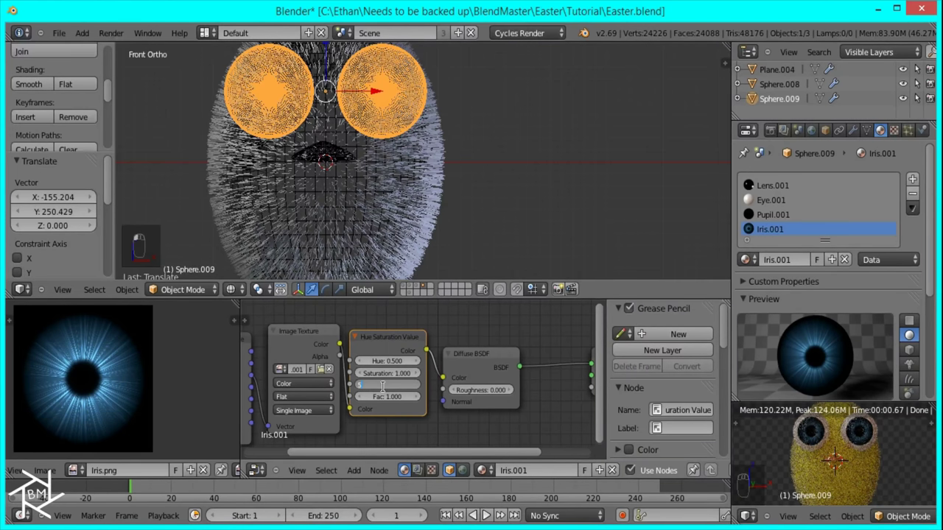
scroll(817, 432, up, 2)
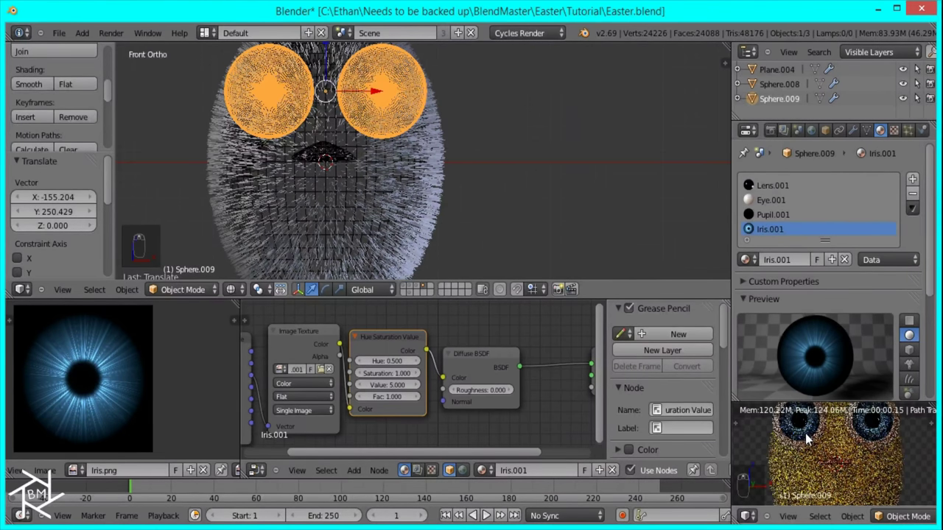
Step: Add a Plain Axes empty at the scene origin
scroll(442, 214, down, 6)
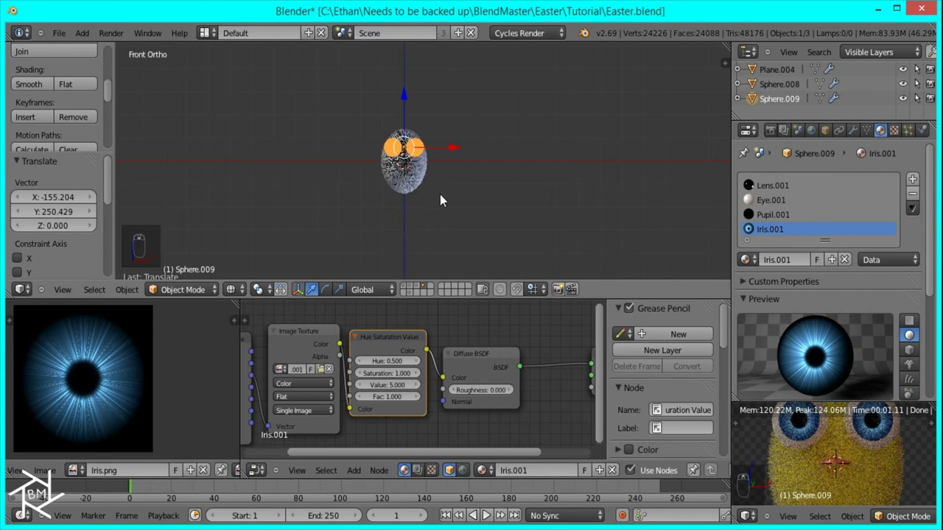
key(shift+a)
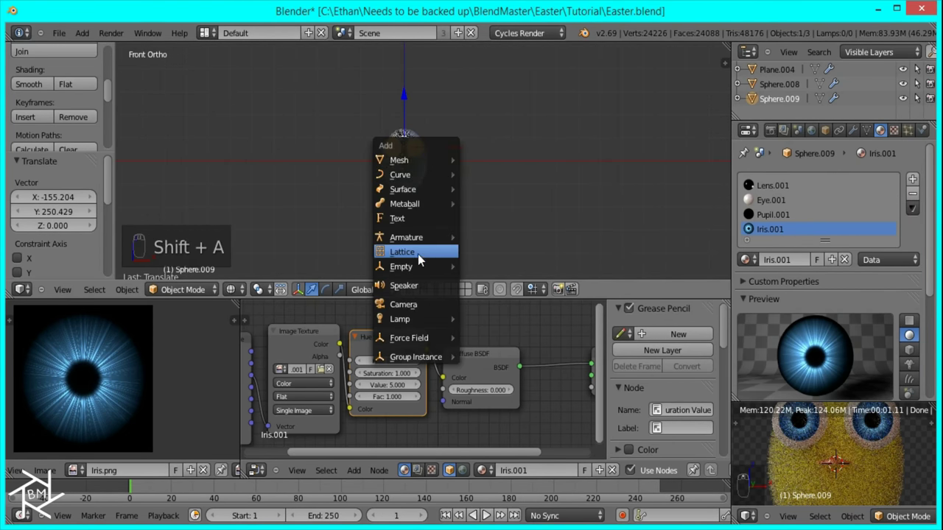
mouse_move(409, 268)
click(486, 267)
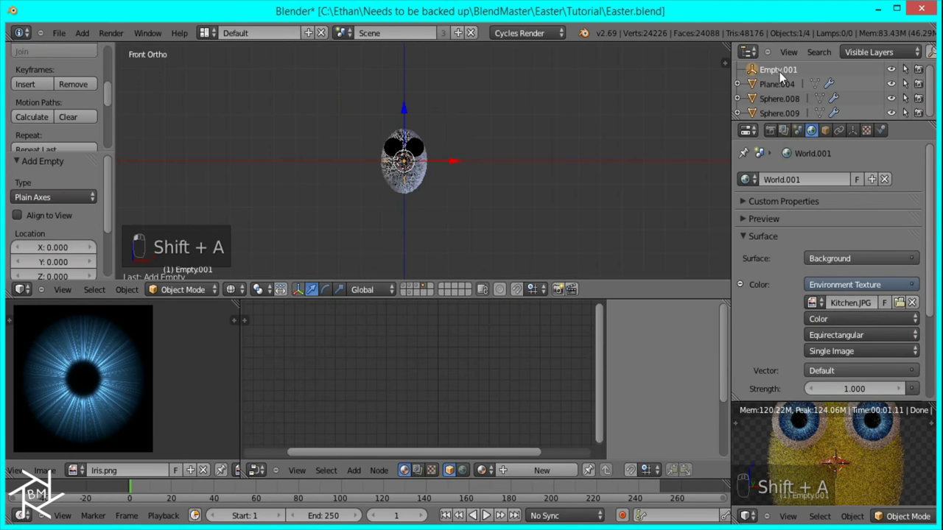
Step: Rename the Empty.001 object to Chick and the Plane.004 object to Beak
double_click(779, 71)
text(Chic)
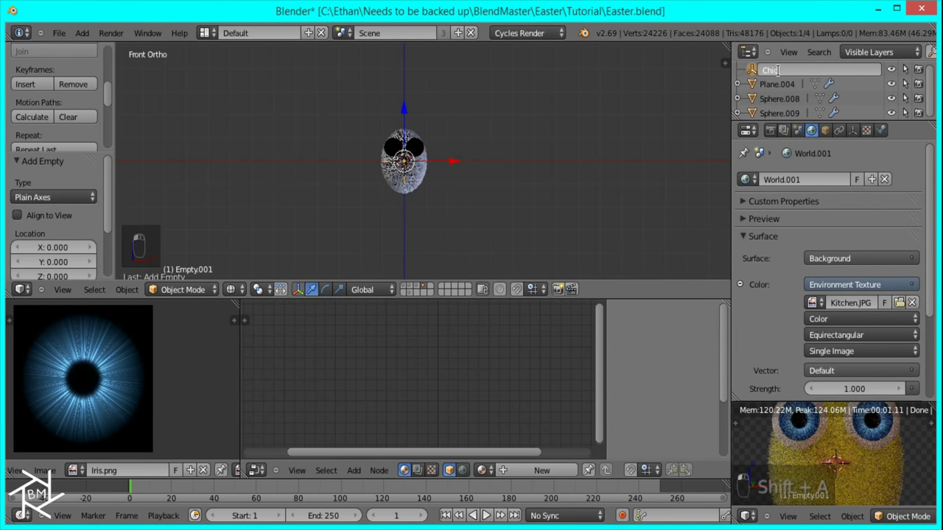
text(k)
key(Return)
double_click(778, 84)
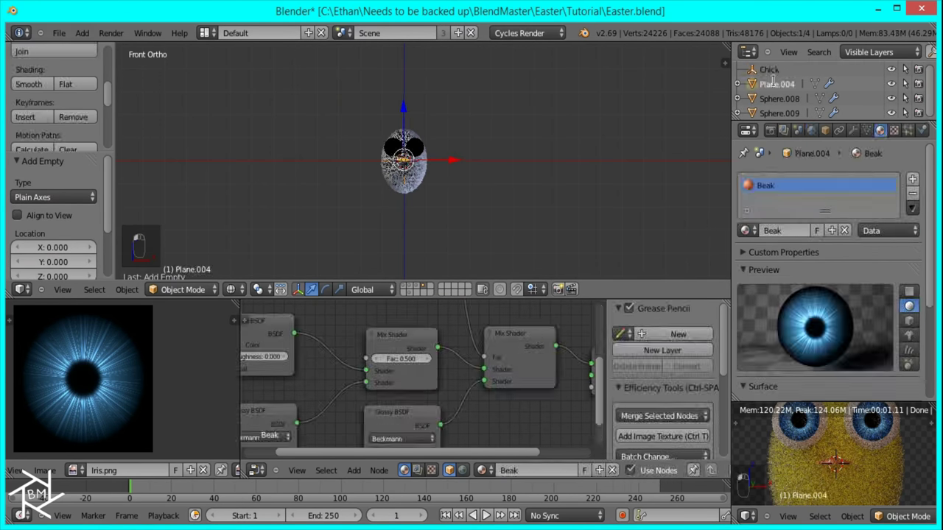
text(Beak)
key(Return)
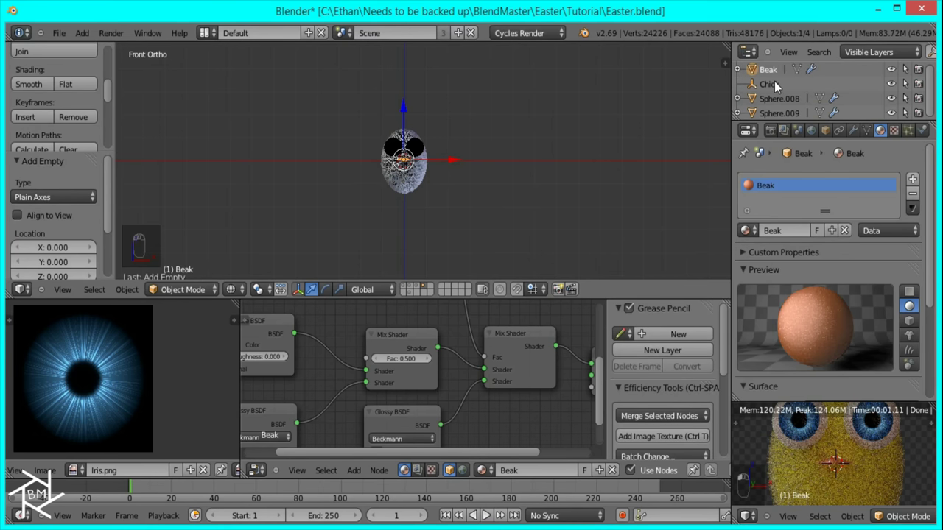
Step: Rename the Sphere.008 object to Body and the Sphere.009 object to Eyes
double_click(783, 99)
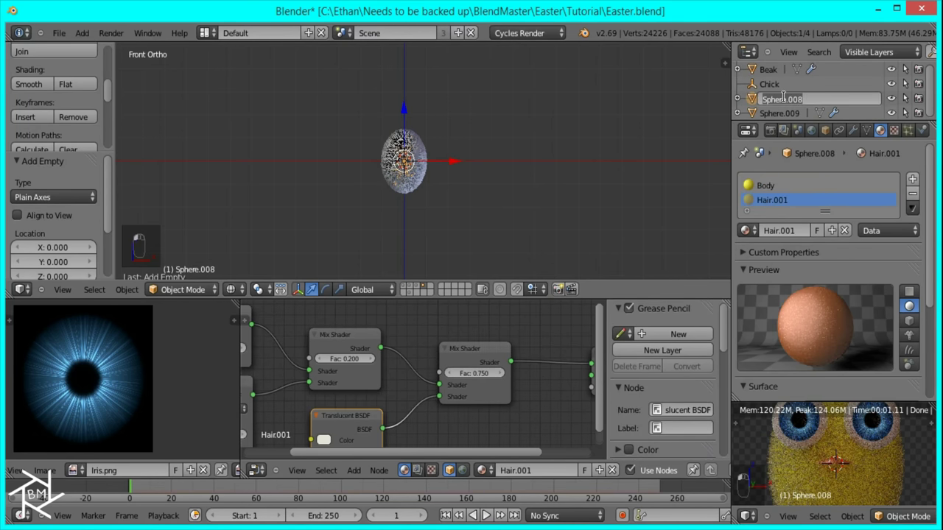
text(E)
text(ody)
key(Return)
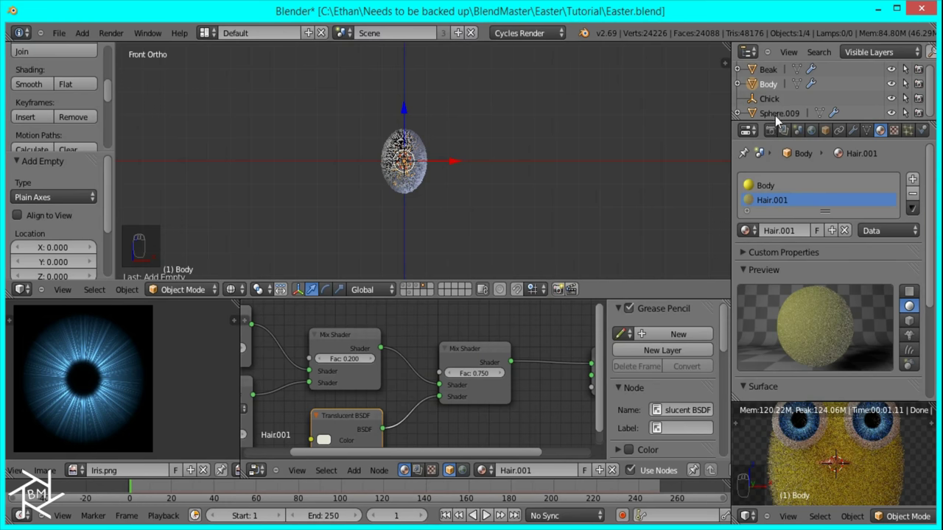
click(775, 114)
double_click(776, 115)
text(Eyes)
key(Return)
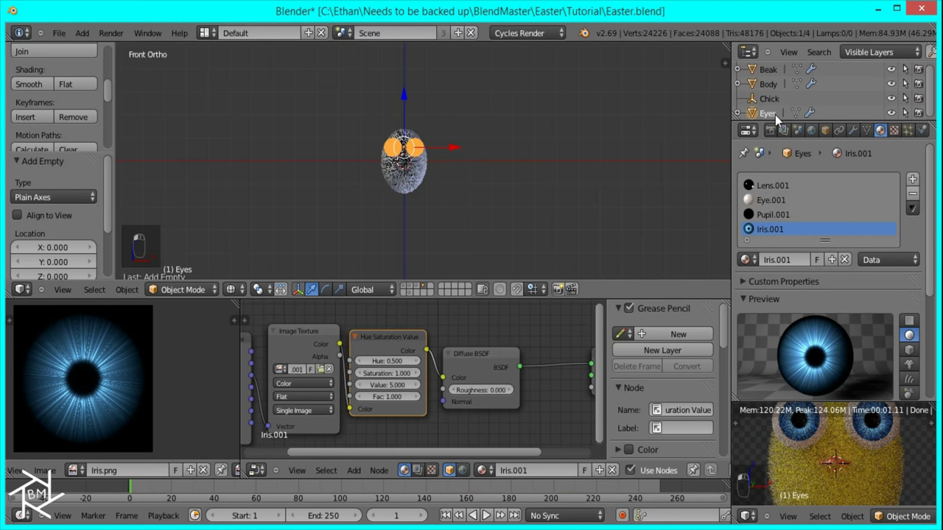
Step: Parent the beak, body and eyes to the Chick empty with the Object (Keep Transform) option
scroll(558, 154, up, 8)
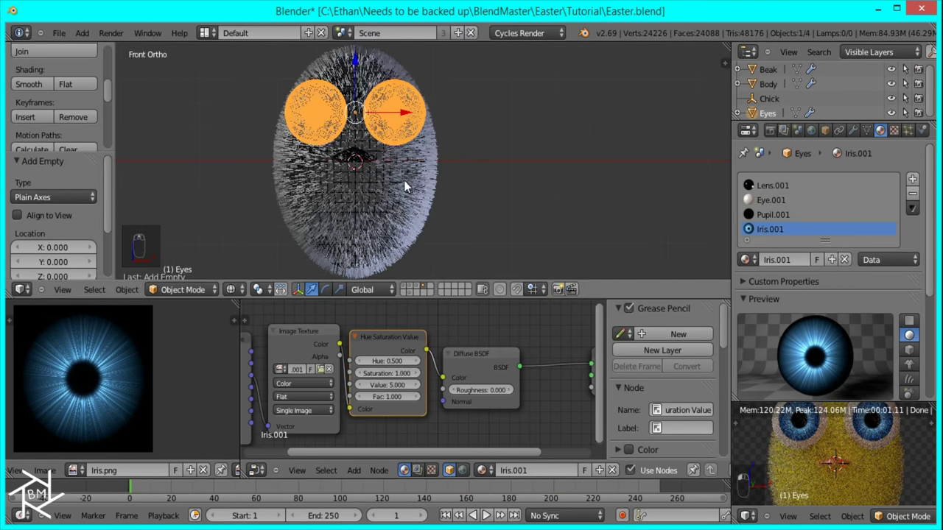
right_click(361, 159)
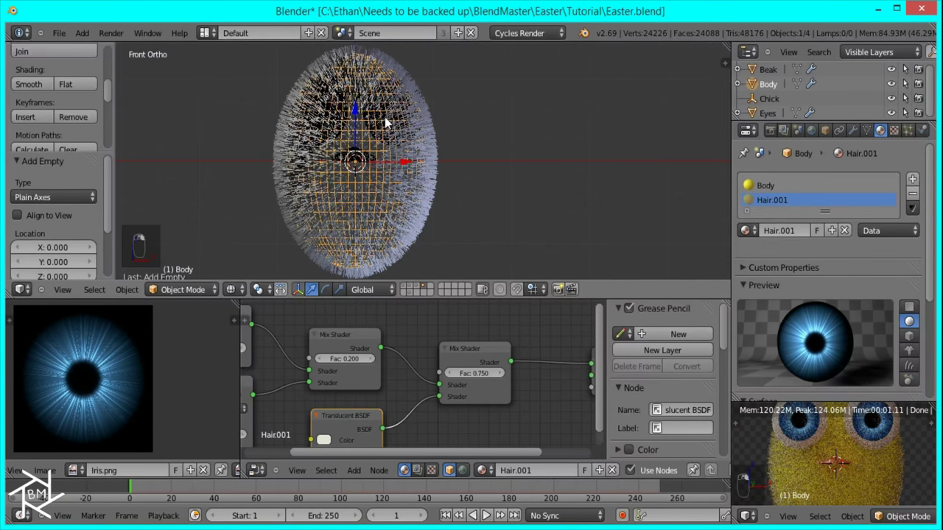
key(ctrl+z)
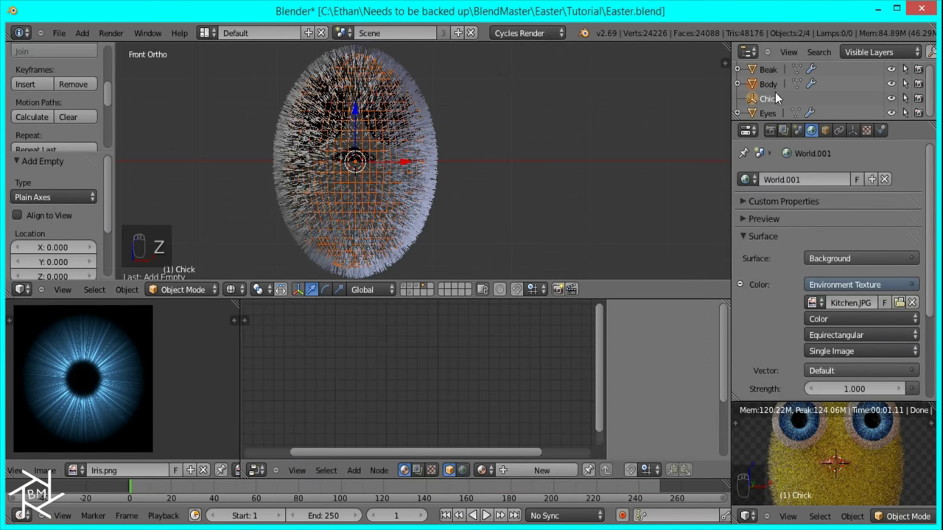
click(770, 112)
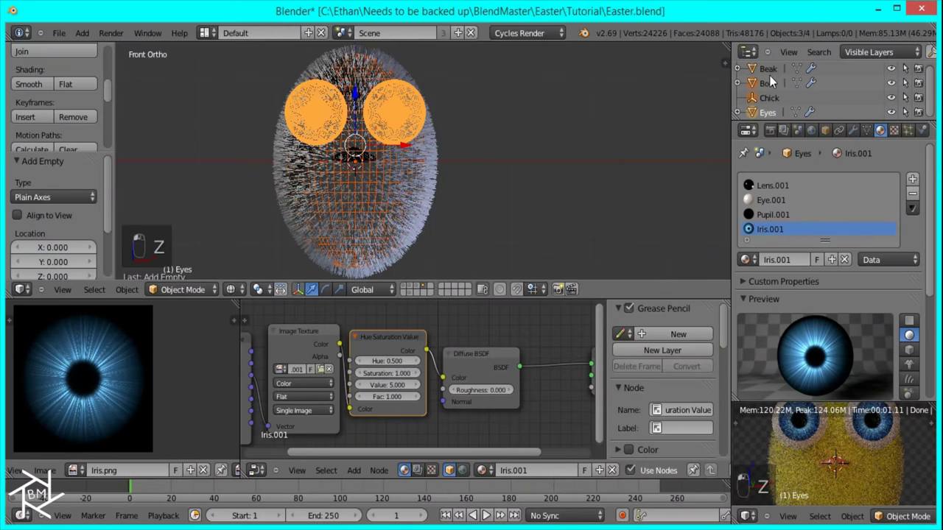
click(769, 72)
click(770, 98)
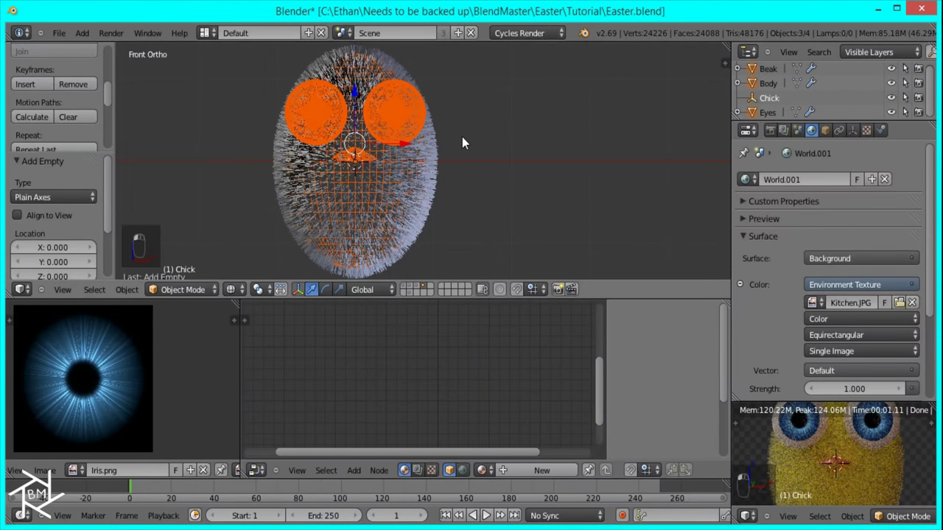
key(ctrl+p)
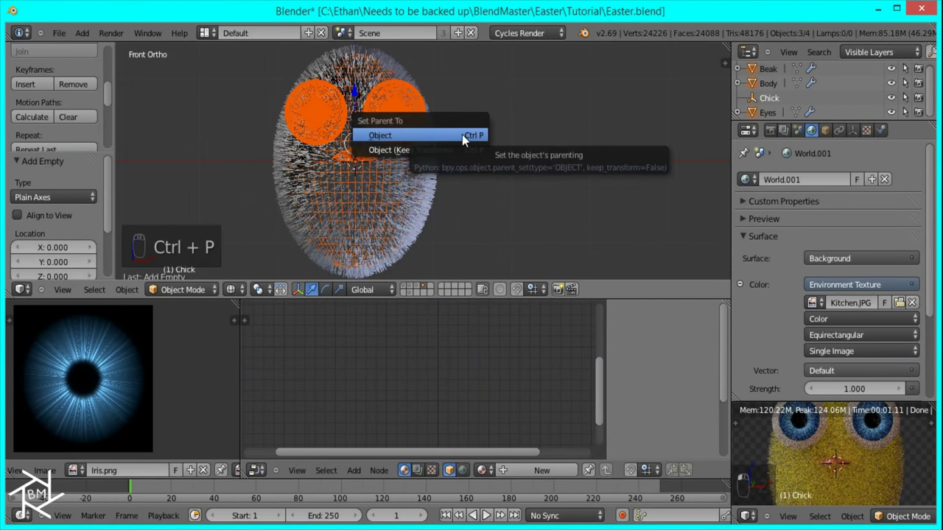
click(453, 149)
scroll(557, 207, down, 4)
scroll(545, 195, up, 2)
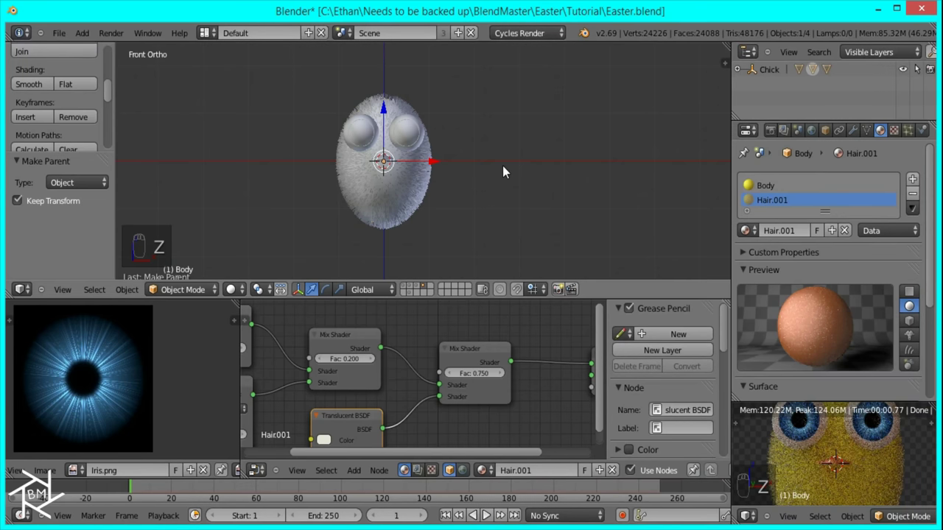
Step: Turn off viewport display of the particle system modifier on the chick's Body
click(853, 130)
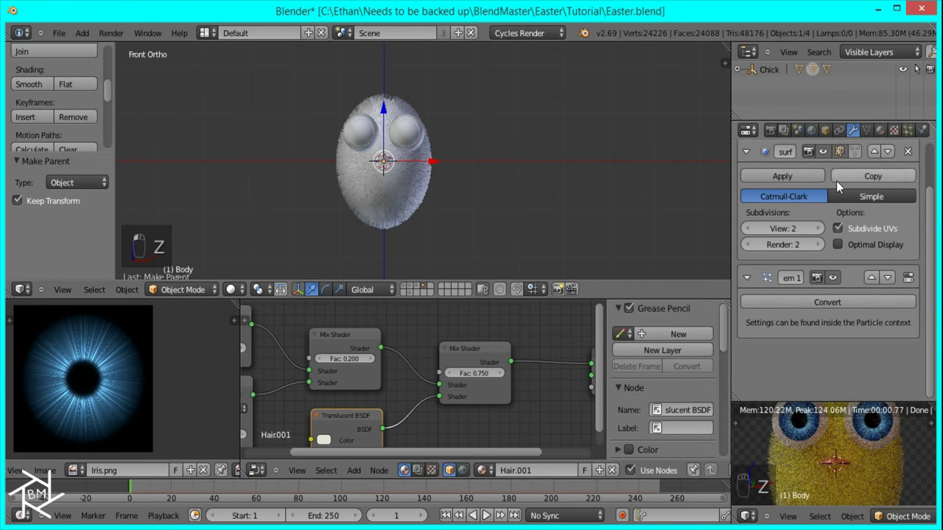
scroll(840, 228, up, 2)
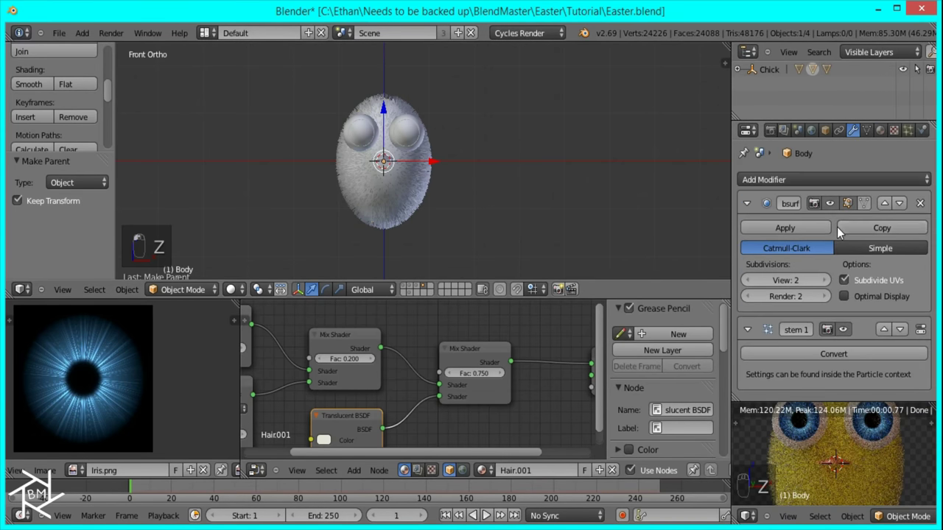
click(844, 330)
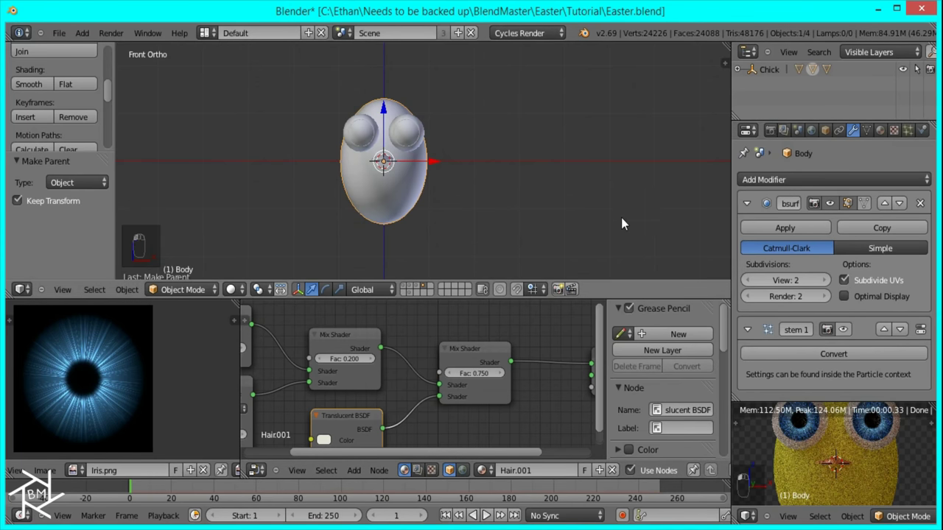
Step: View the chick in solid shading through the camera and save the blend file
scroll(622, 219, down, 3)
key(z)
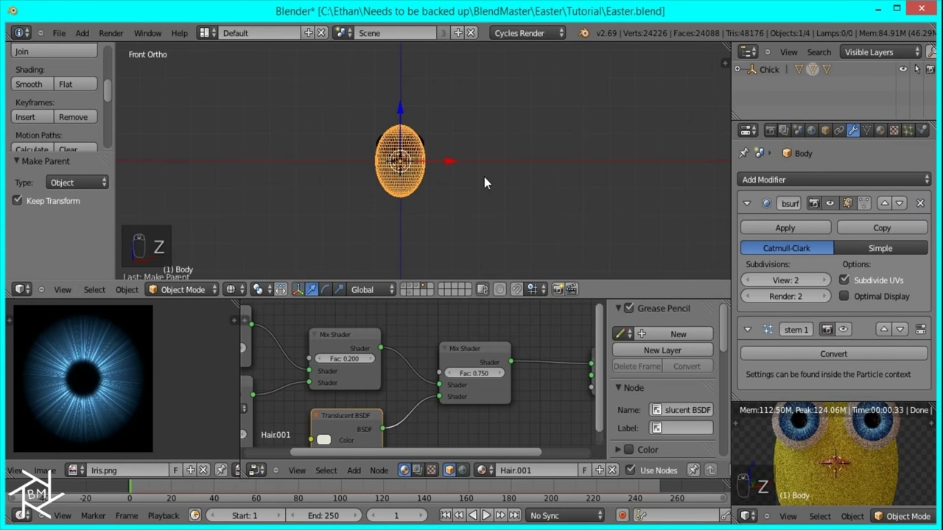
key(z)
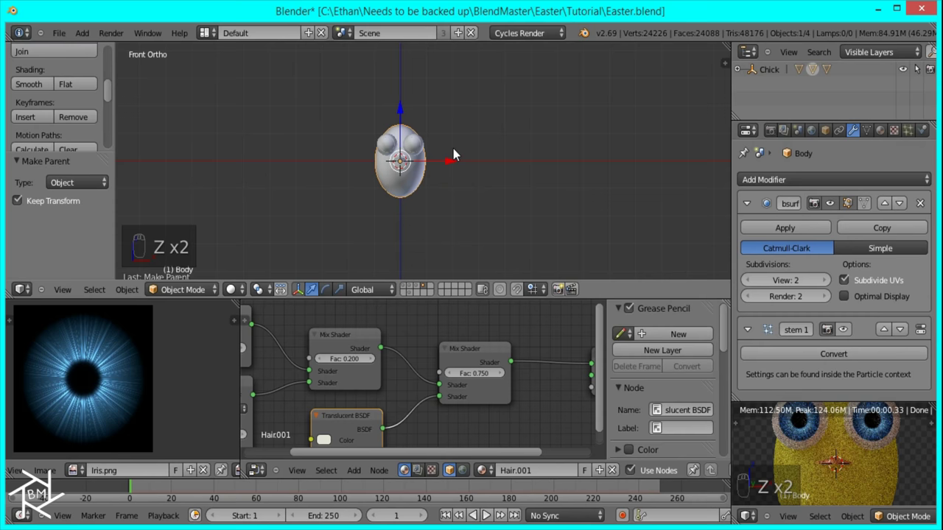
middle_drag(523, 182, 529, 234)
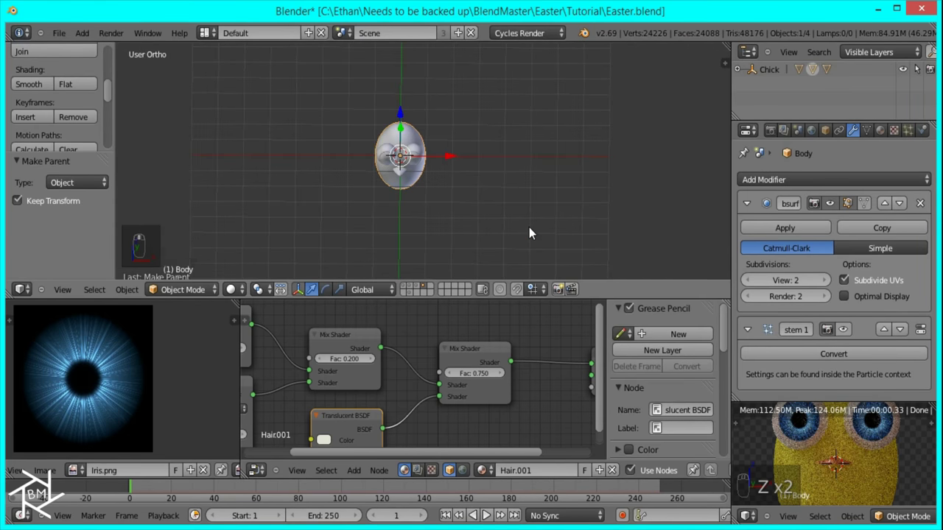
key(KP_0)
click(57, 32)
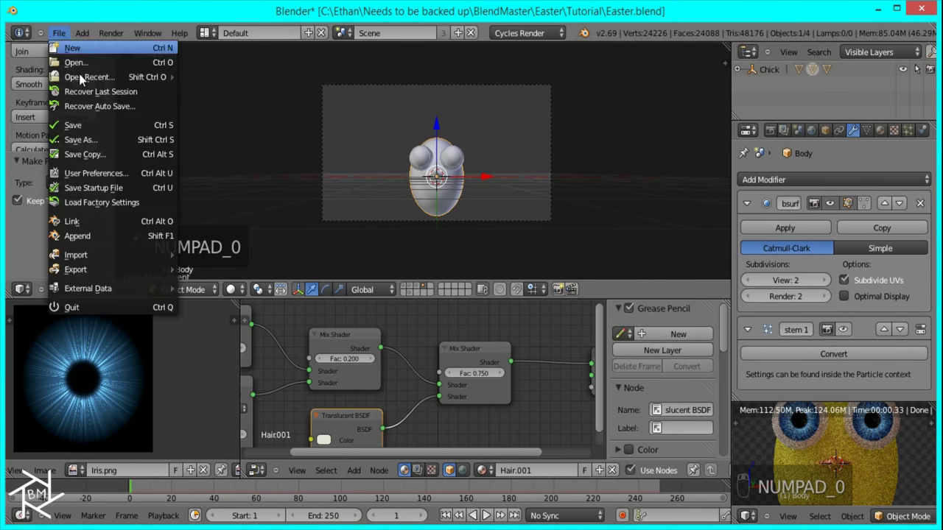
click(91, 122)
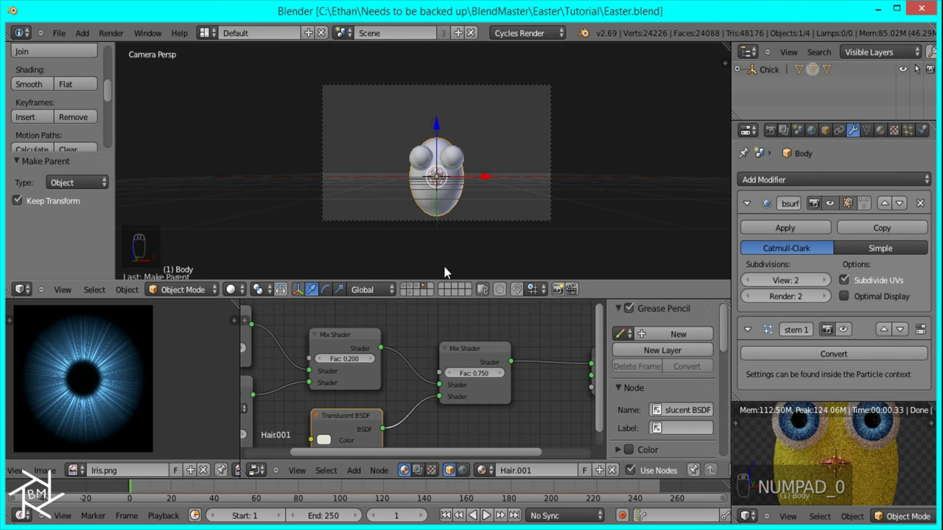
Step: Show the layer holding the Happy Easter text and eggs together with the chick's layer
shift+click(422, 289)
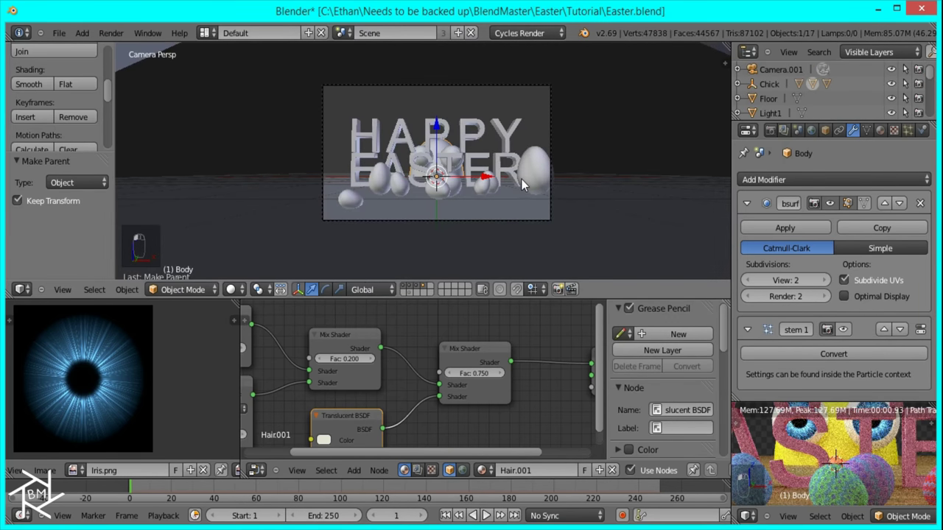
scroll(508, 188, up, 4)
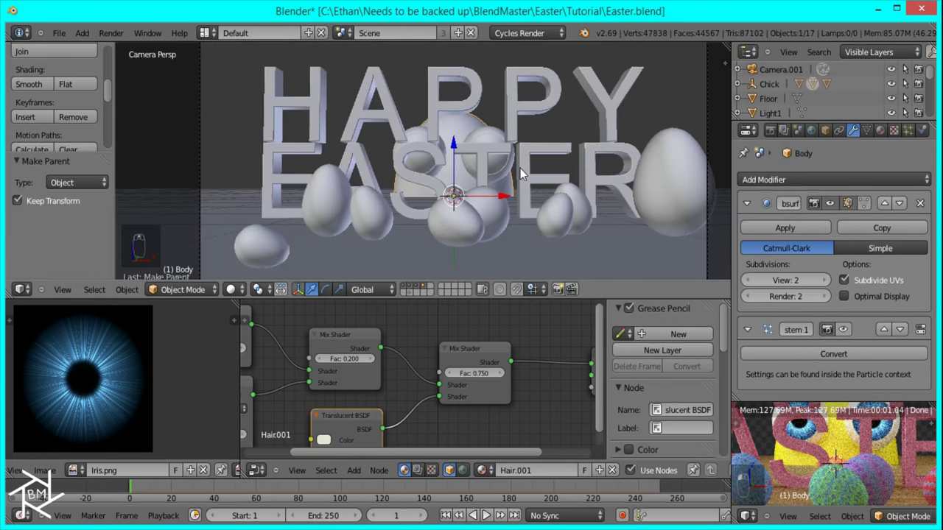
key(KP_0)
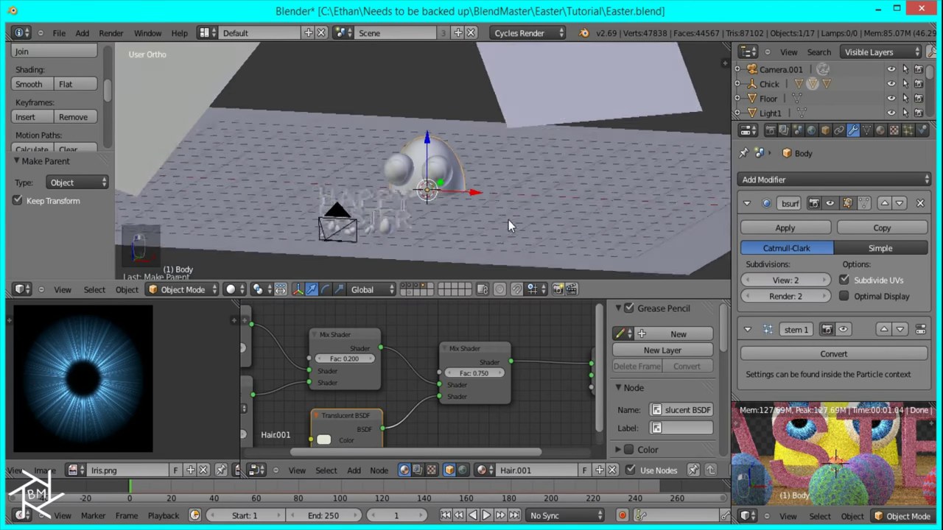
Step: In the right side view, move the Chick empty by about -6.669 in Y and 0.688 in Z to the eggs
key(KP_3)
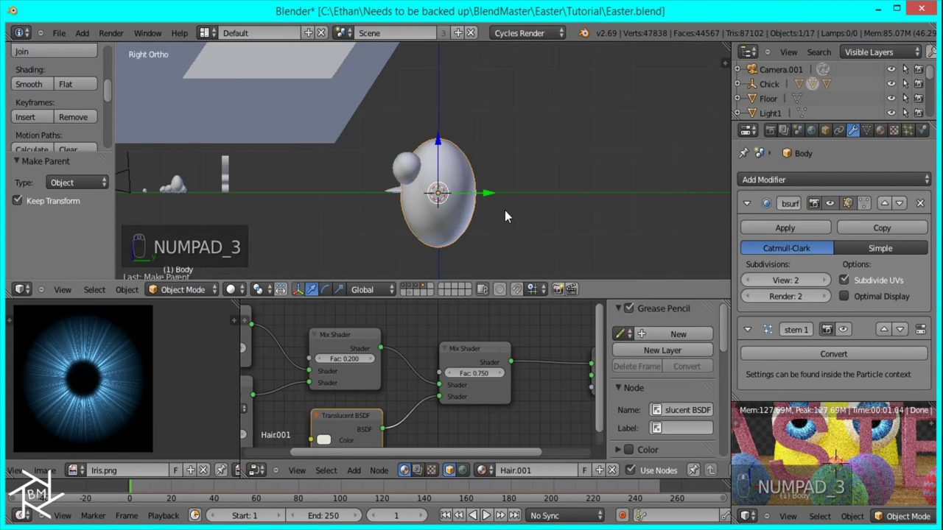
key(g)
right_click(478, 235)
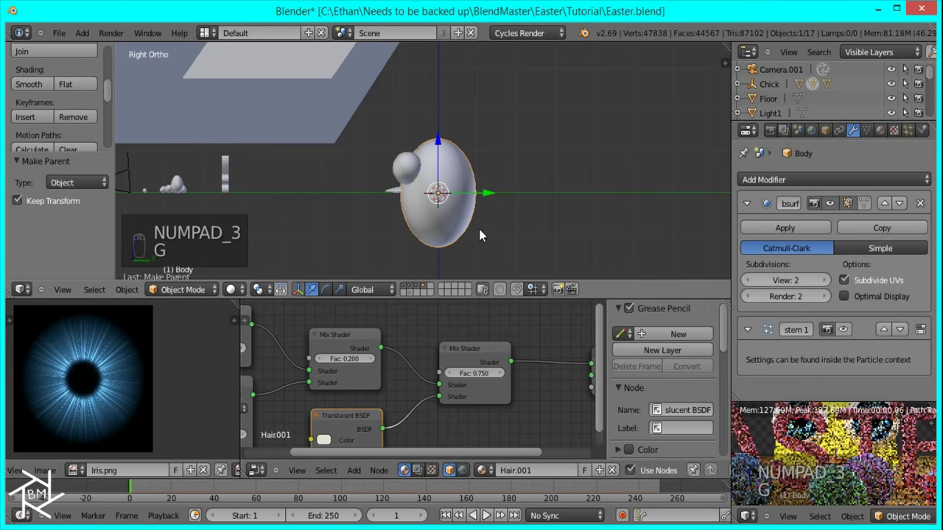
click(775, 83)
key(g)
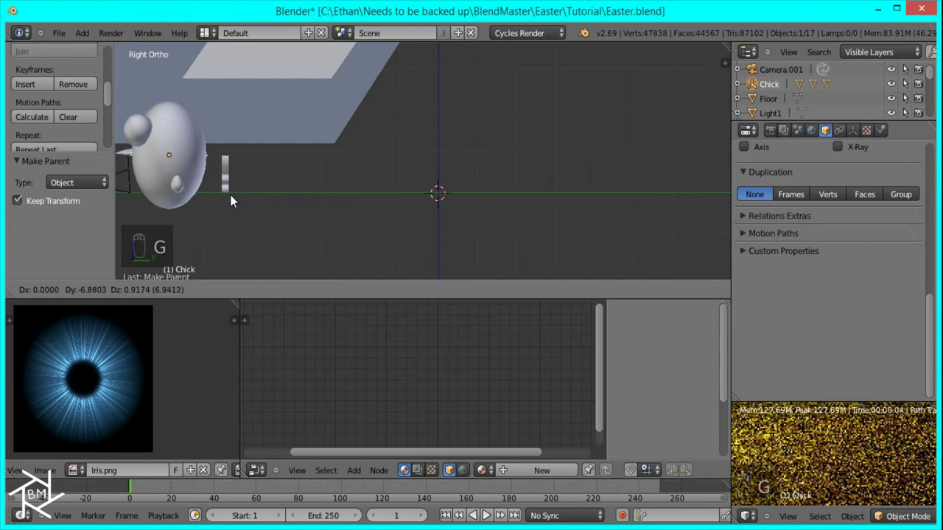
click(238, 205)
Step: Scale the chick down to about egg size and move it about 0.919 along X in top view
key(KP_7)
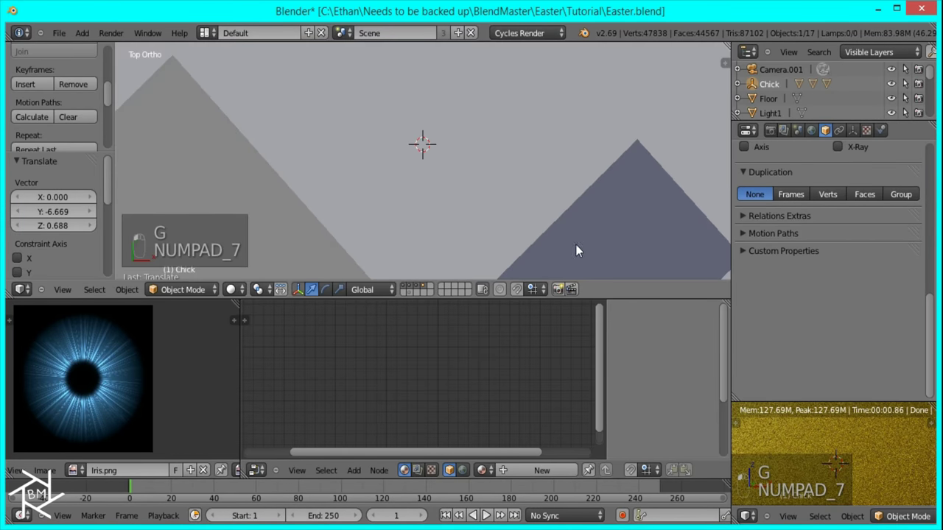
key(KP_Decimal)
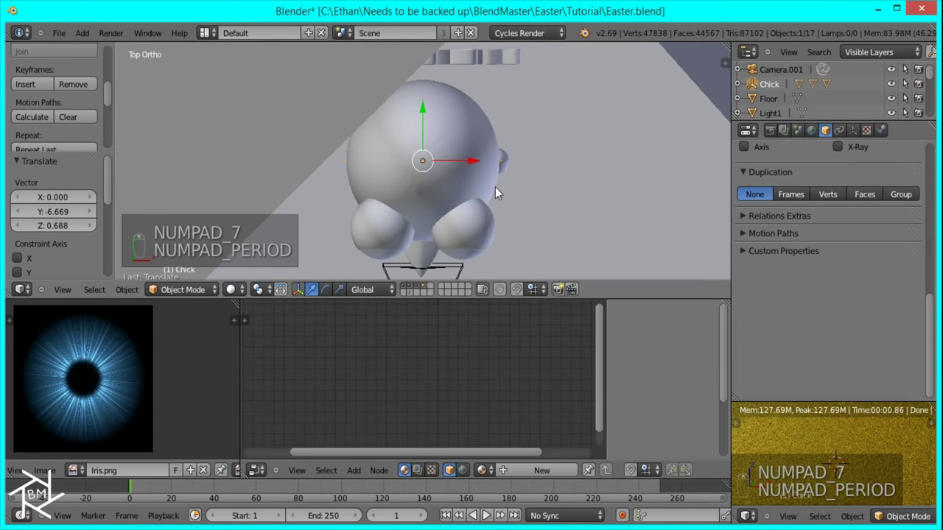
key(s)
click(433, 174)
key(g)
click(552, 195)
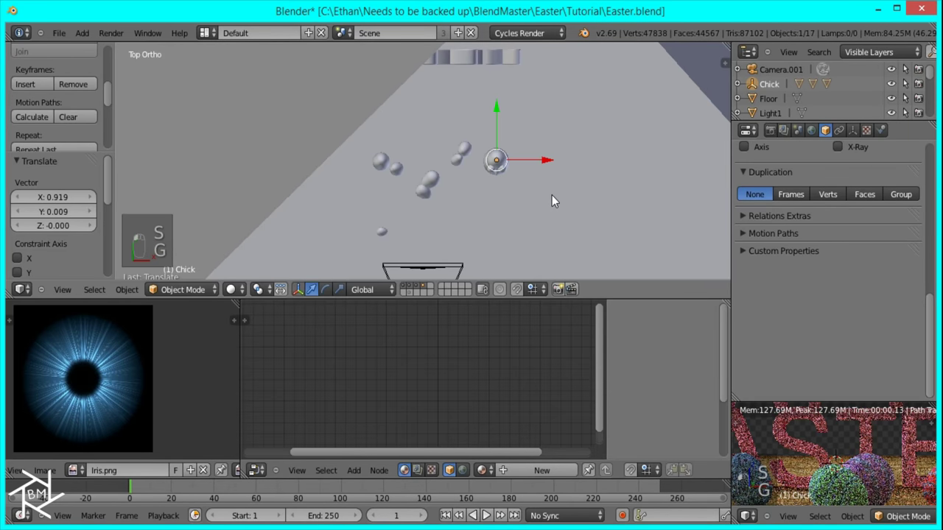
Step: Scale the Chick empty by 0.75 in the front view
key(KP_1)
scroll(516, 199, up, 5)
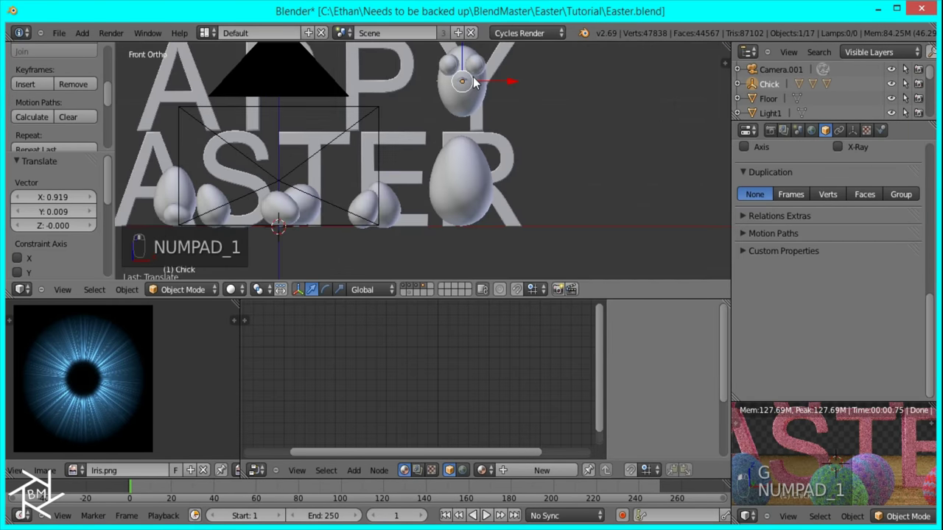
key(s)
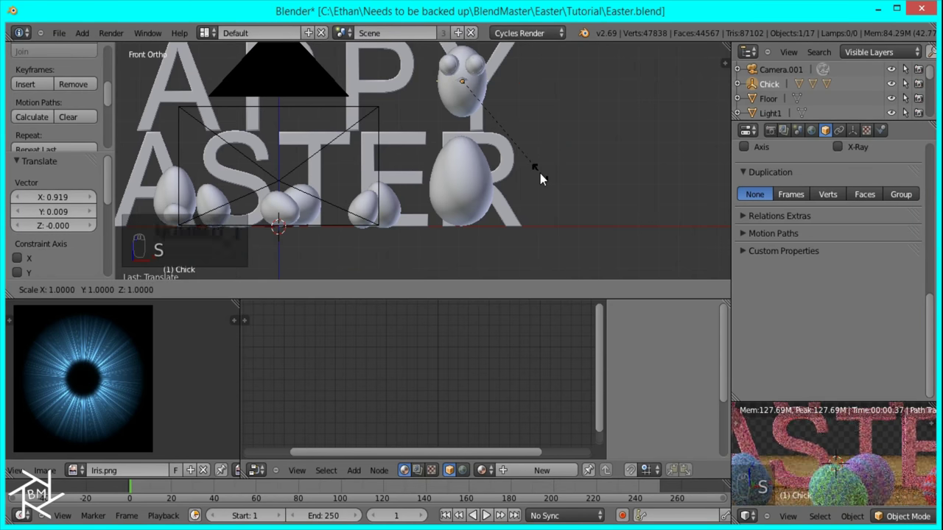
text(0.75)
key(Return)
Step: Lower the chick by about 0.373 along Z to line it up with the large egg
key(g)
key(z)
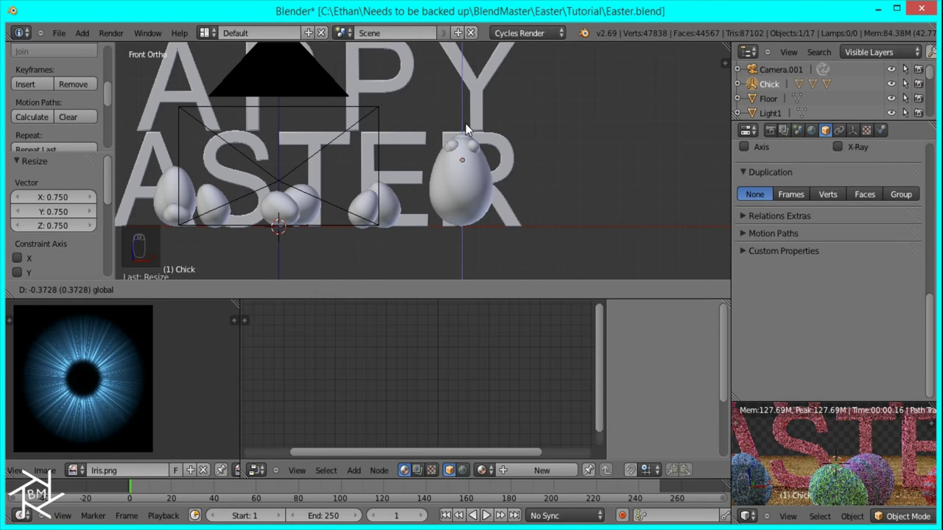
click(466, 124)
scroll(503, 166, up, 5)
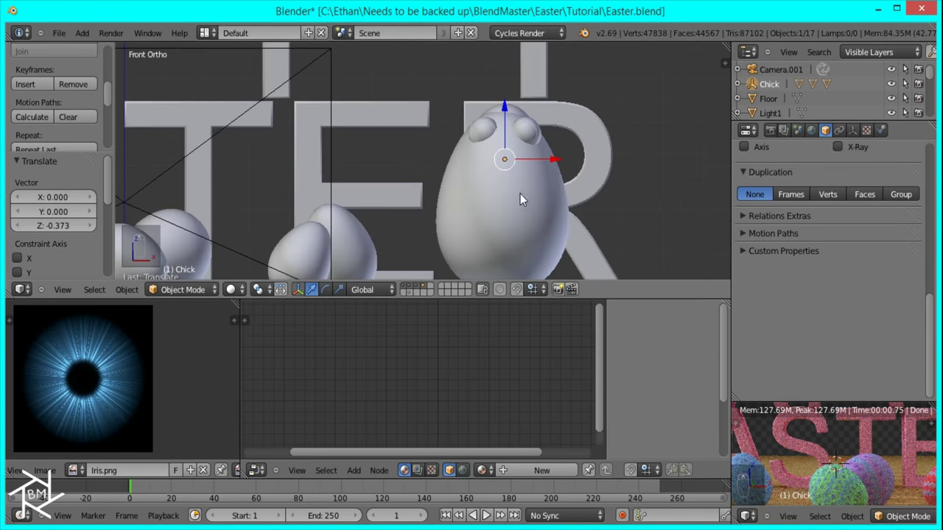
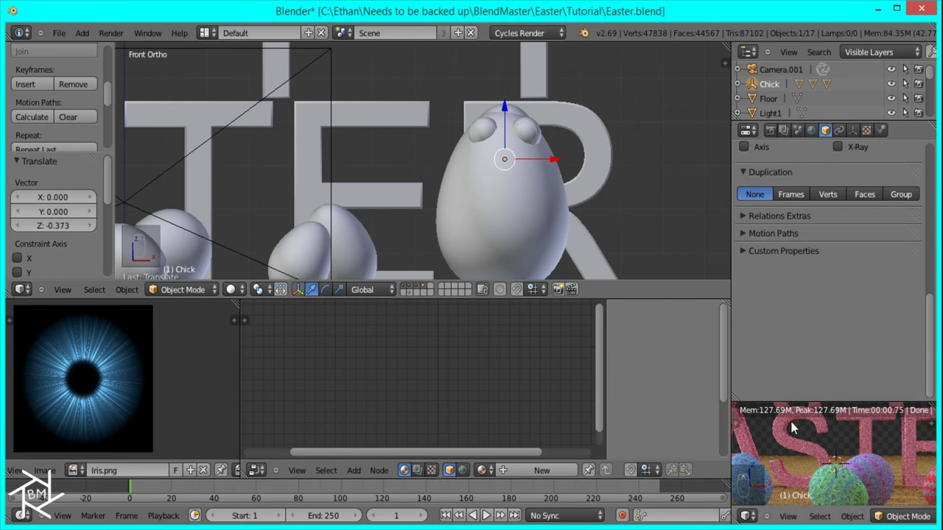
Step: Lower the Chick empty by 0.012 along Z and scale it by 0.834 in the front view
drag(501, 105, 498, 115)
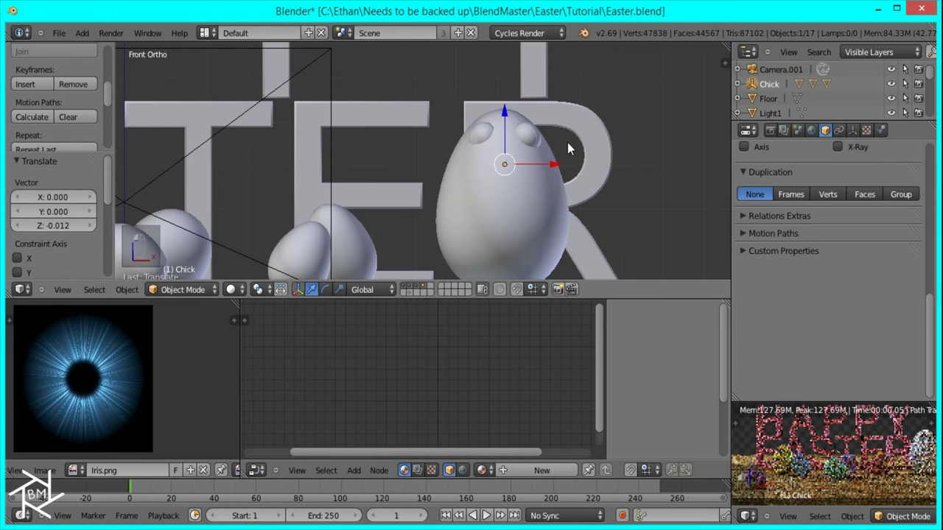
key(s)
click(578, 168)
Step: In wireframe, scale the chick up by about 1.38 to fit the top of the large egg and nudge it into line along Z and X
key(z)
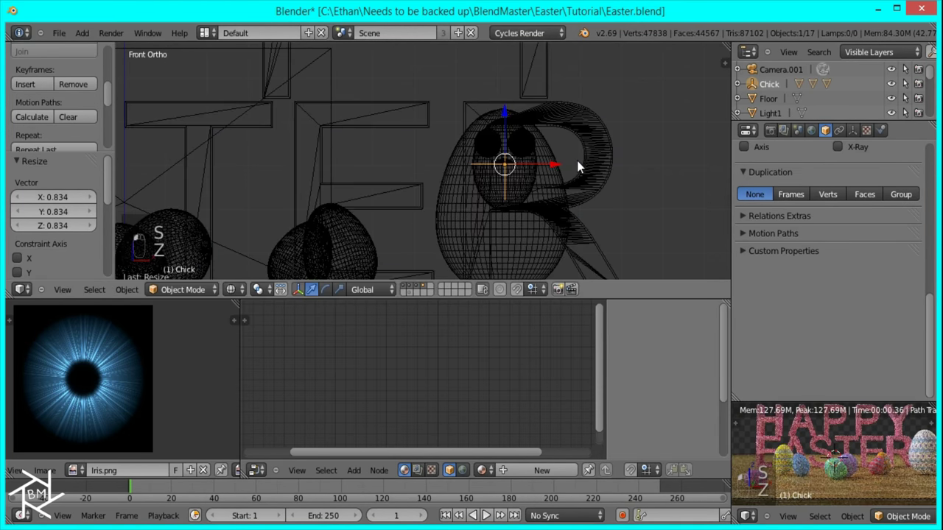
key(s)
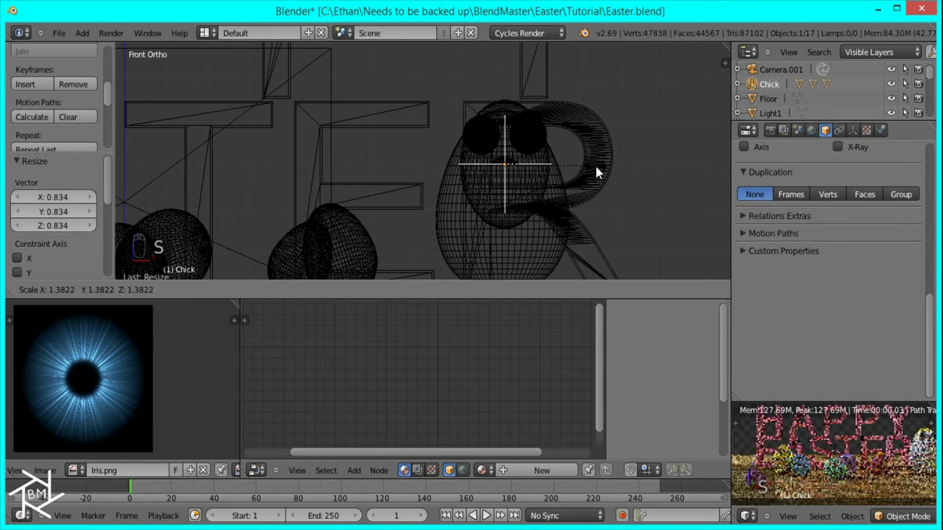
click(598, 172)
drag(502, 106, 501, 104)
drag(552, 153, 553, 157)
Step: In top view, shift the chick by -0.005 along Y, and move it another -0.005 in X and -0.003 in Y to centre it in the egg
key(KP_7)
scroll(558, 193, up, 1)
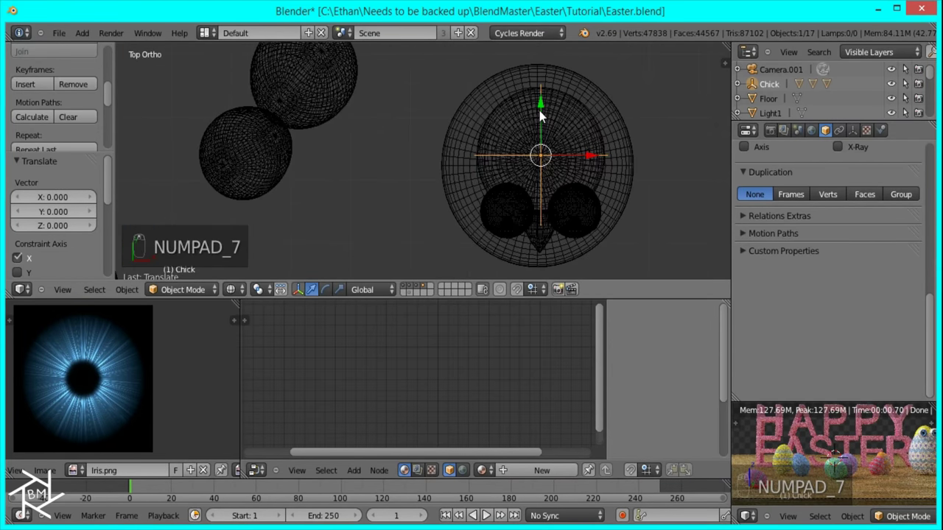
drag(539, 106, 538, 109)
key(f)
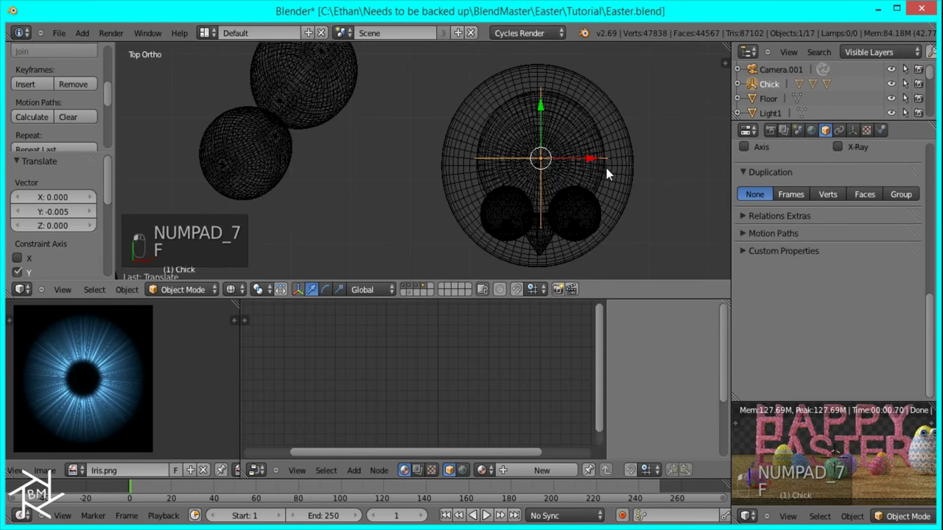
key(g)
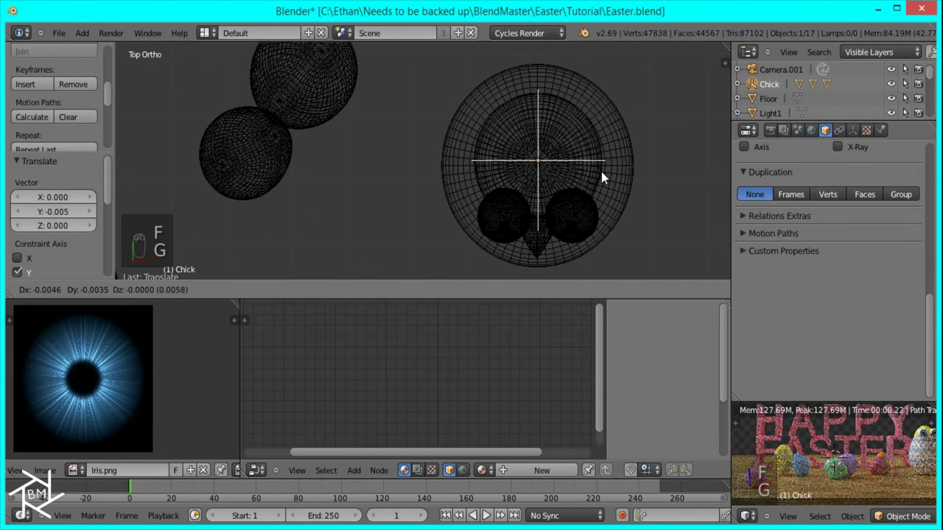
click(601, 171)
Step: Save the Easter.blend file
scroll(600, 190, down, 3)
click(59, 33)
click(74, 125)
Step: Examine in solid shading how the chick's head, eyes and beak sit in the large egg
middle_drag(480, 209, 469, 190)
scroll(506, 189, up, 4)
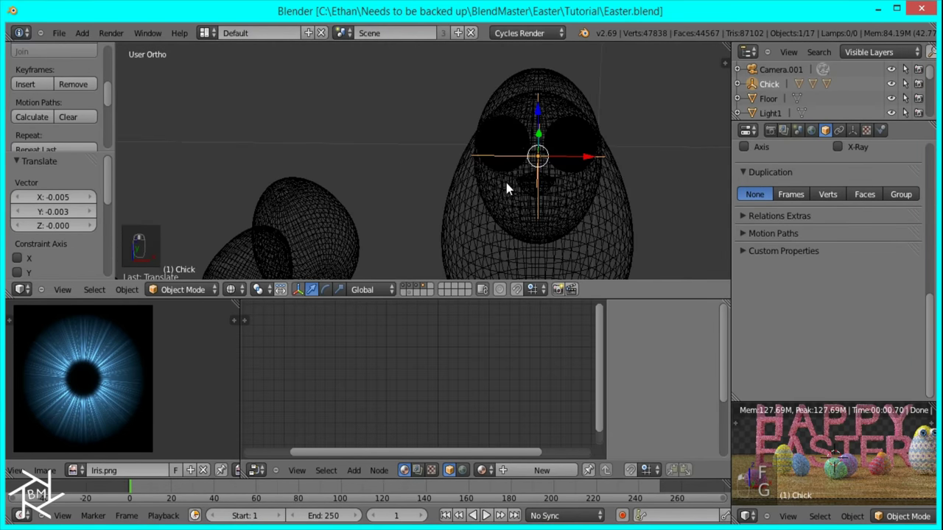
scroll(583, 197, up, 2)
key(z)
shift+middle_drag(534, 198, 420, 128)
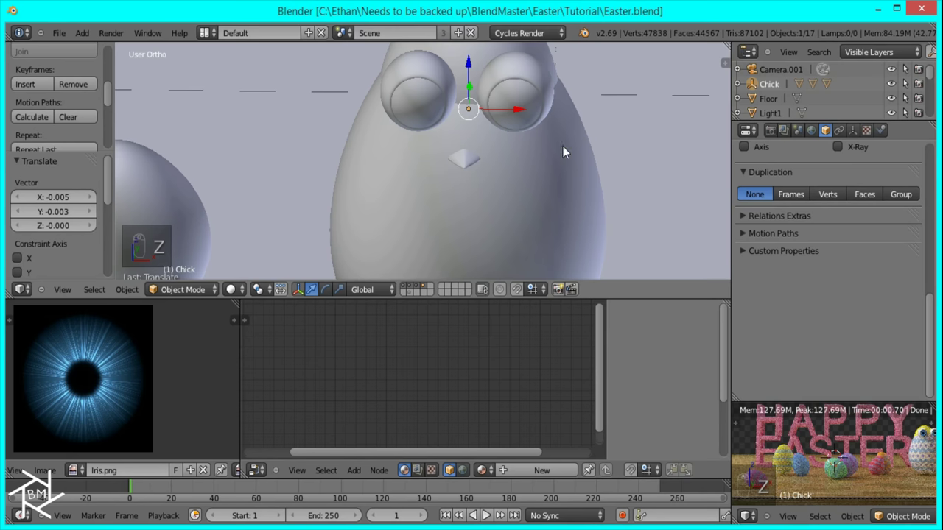
scroll(563, 151, down, 4)
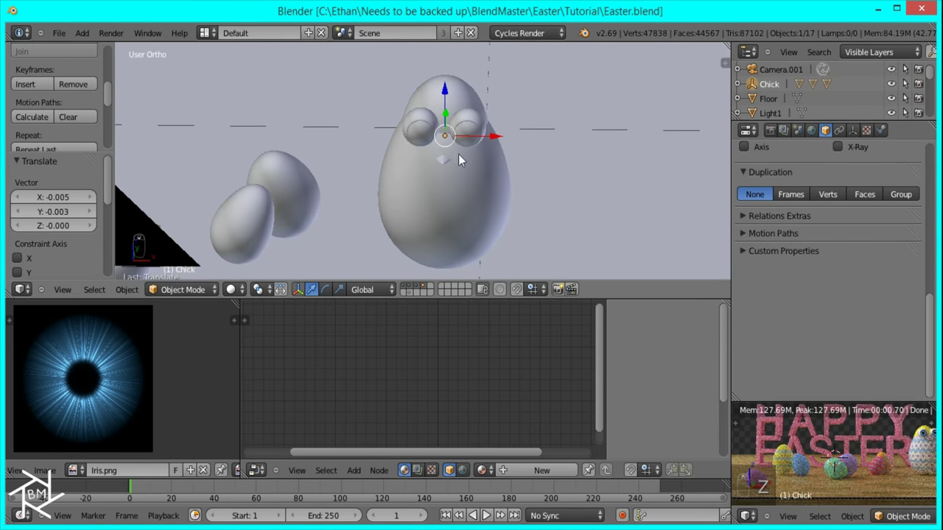
middle_drag(453, 146, 476, 174)
Step: From the camera view, move the large egg around the chick to layer 5
key(KP_0)
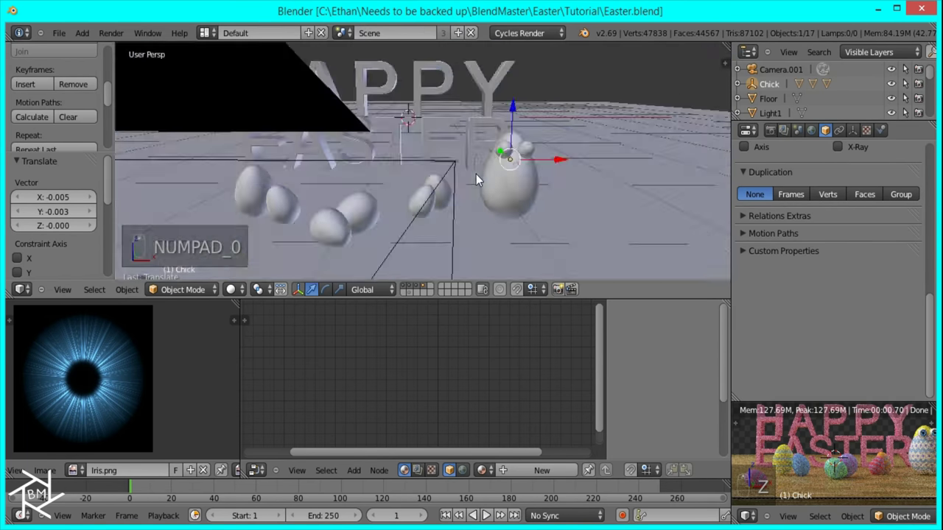
right_click(587, 184)
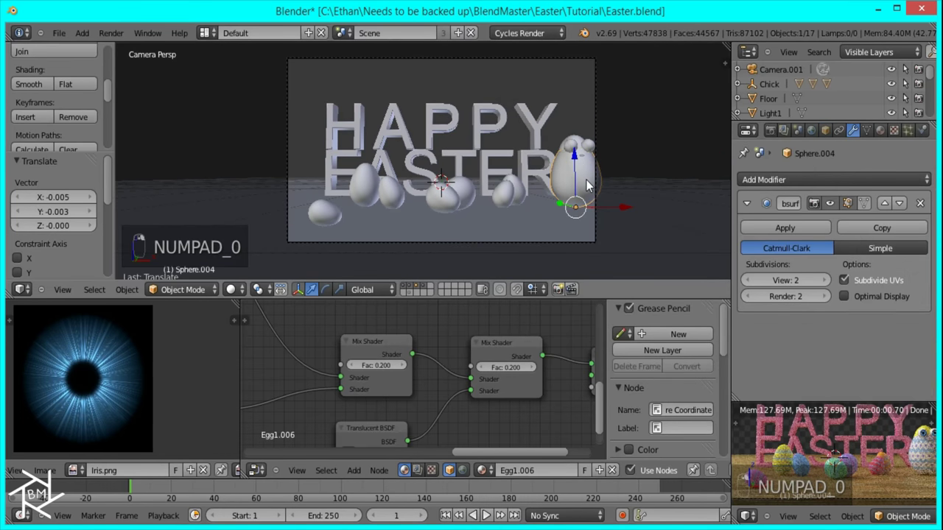
key(m)
key(m)
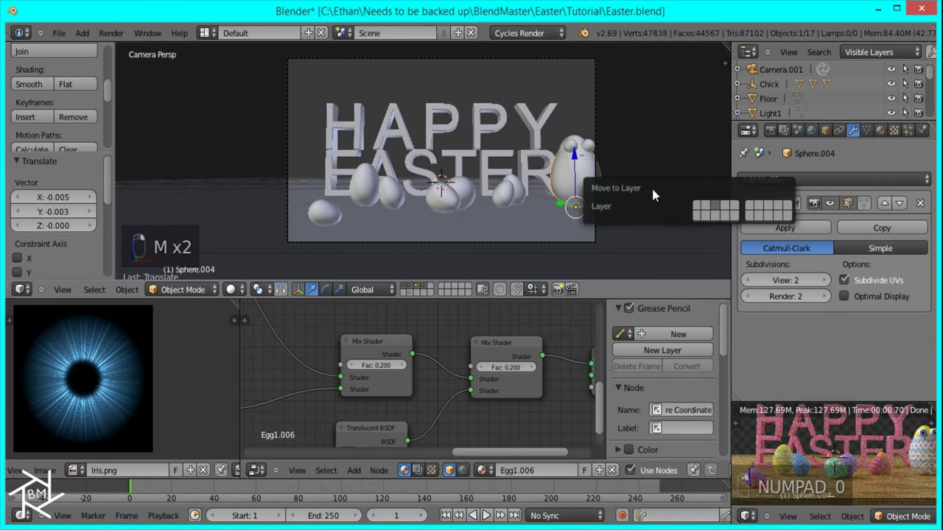
click(730, 207)
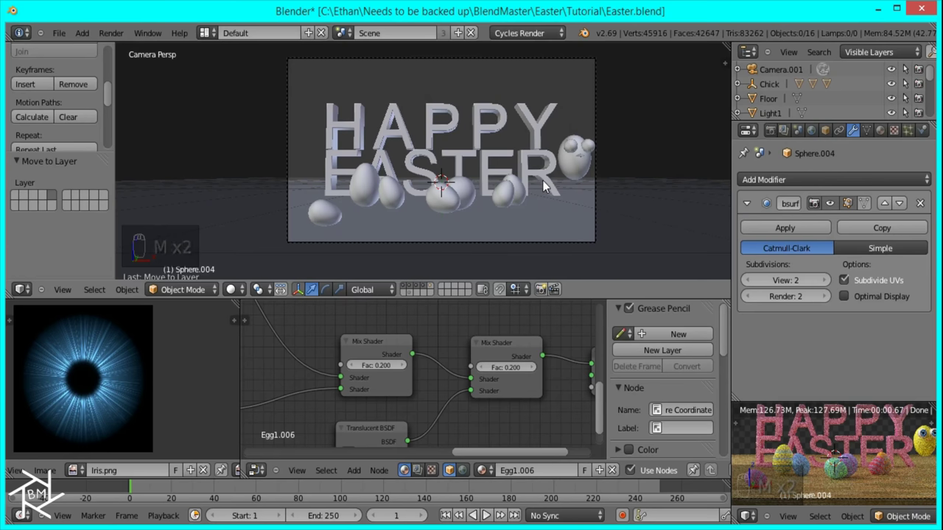
Step: Show only layer 5 with the large egg together with the chick's layer
key(5)
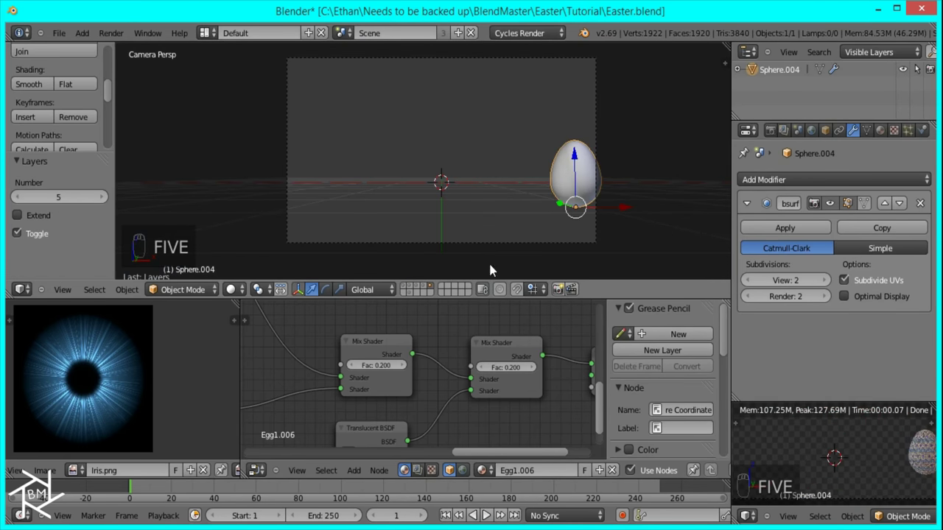
shift+click(423, 288)
scroll(444, 185, up, 6)
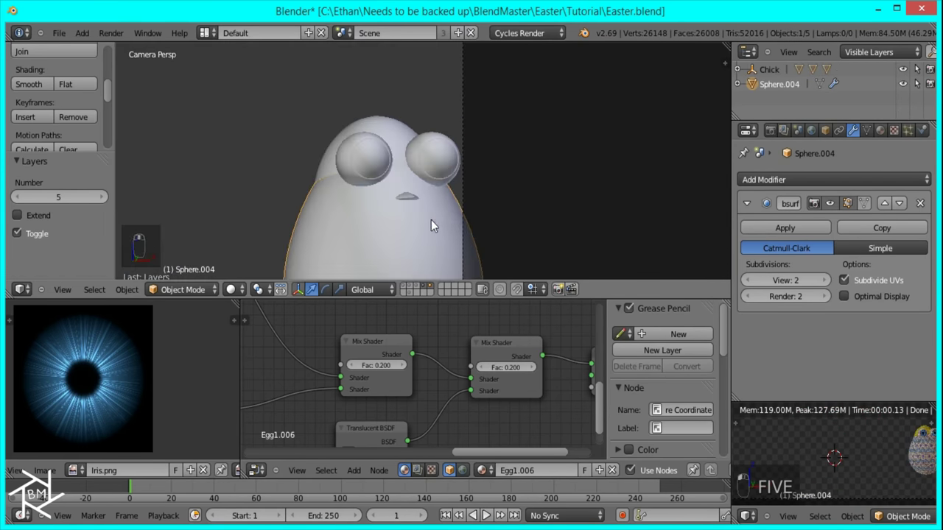
Step: Save the file and switch the small camera preview from rendered to solid shading
key(ctrl+s)
key(shift+z)
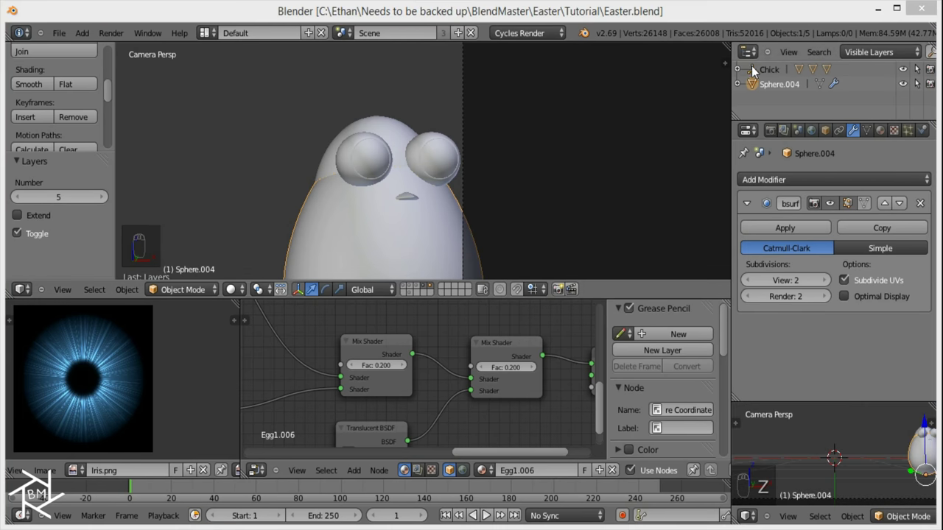
Step: Hide the chick's body, eyes, beak and its parent empty, and select the large egg
right_click(366, 128)
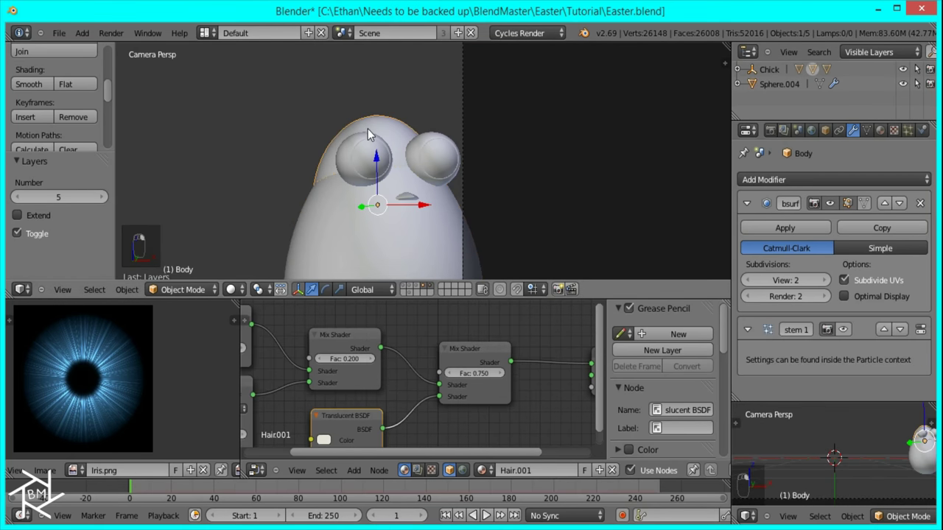
key(h)
right_click(385, 150)
key(h)
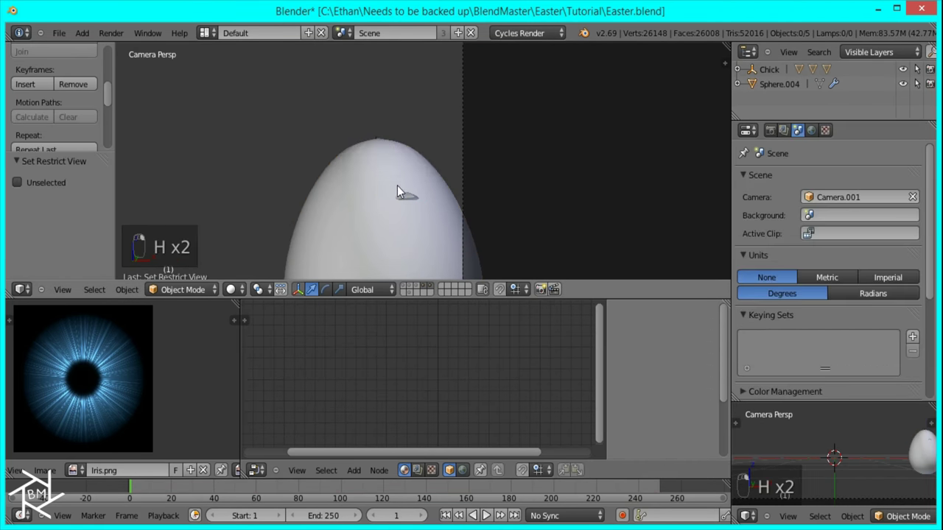
right_click(398, 188)
key(h)
key(z)
right_click(397, 231)
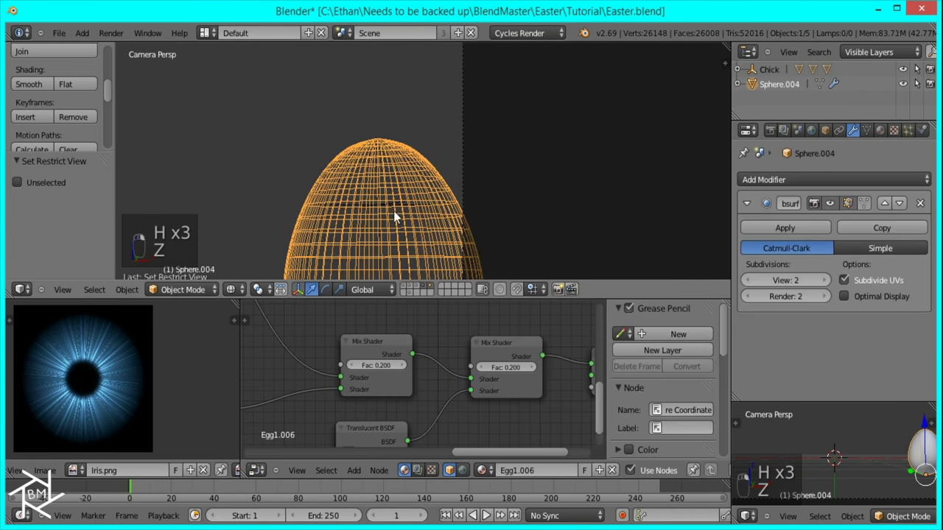
right_click(392, 214)
key(h)
right_click(391, 211)
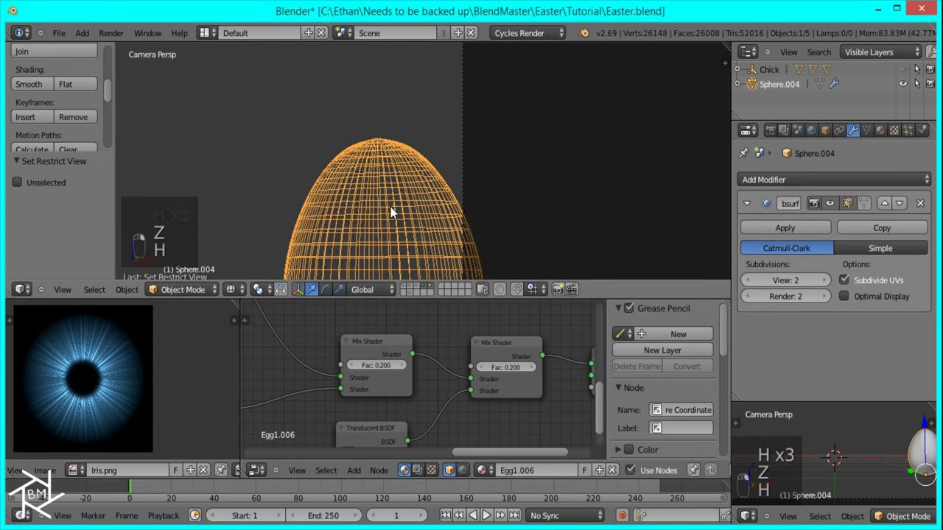
Step: Enter Edit Mode on the large egg in solid shading
key(Tab)
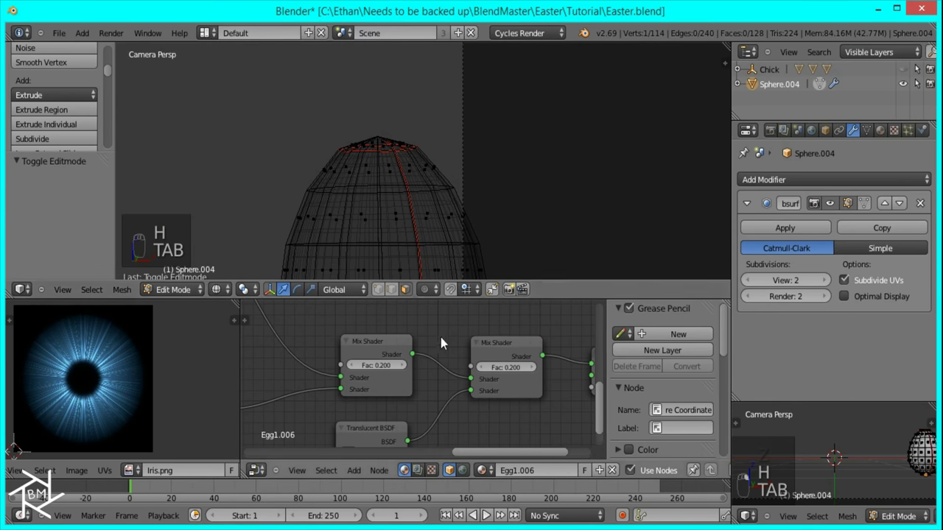
key(z)
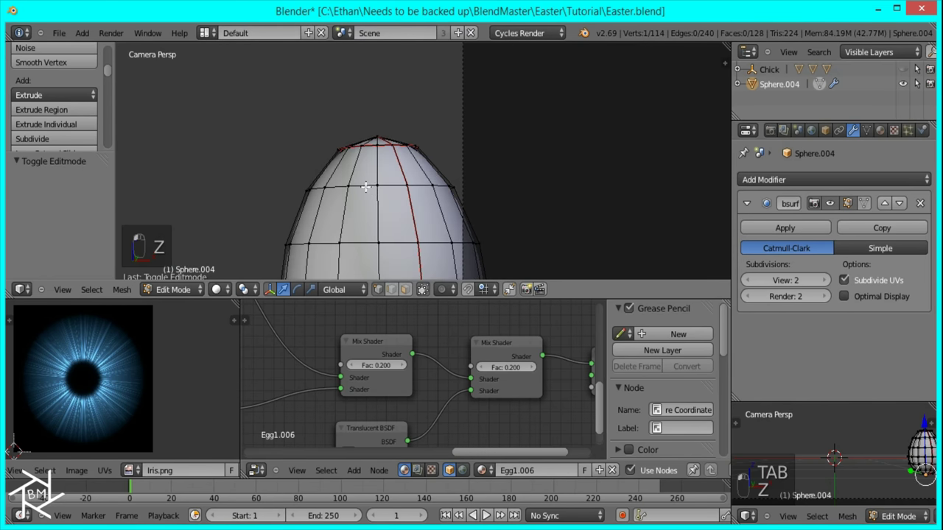
alt+right_click(374, 190)
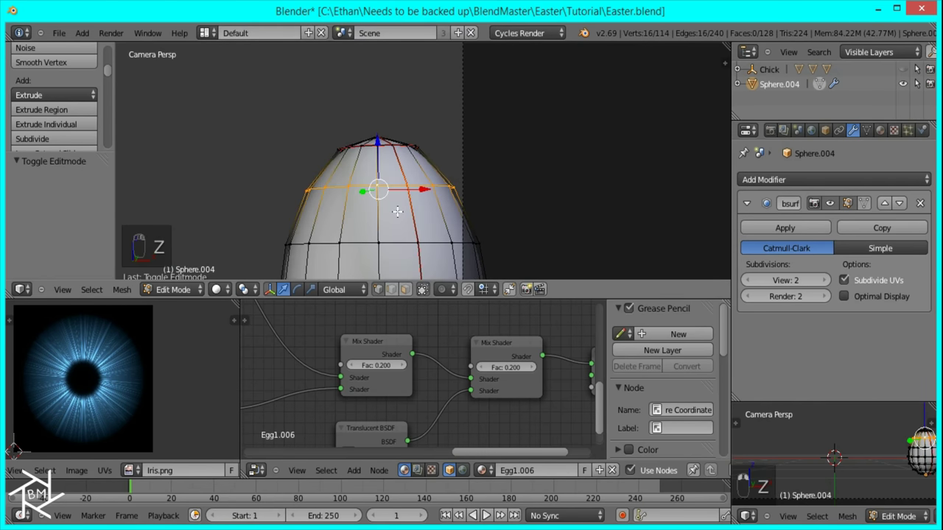
scroll(397, 212, up, 2)
key(ctrl+i)
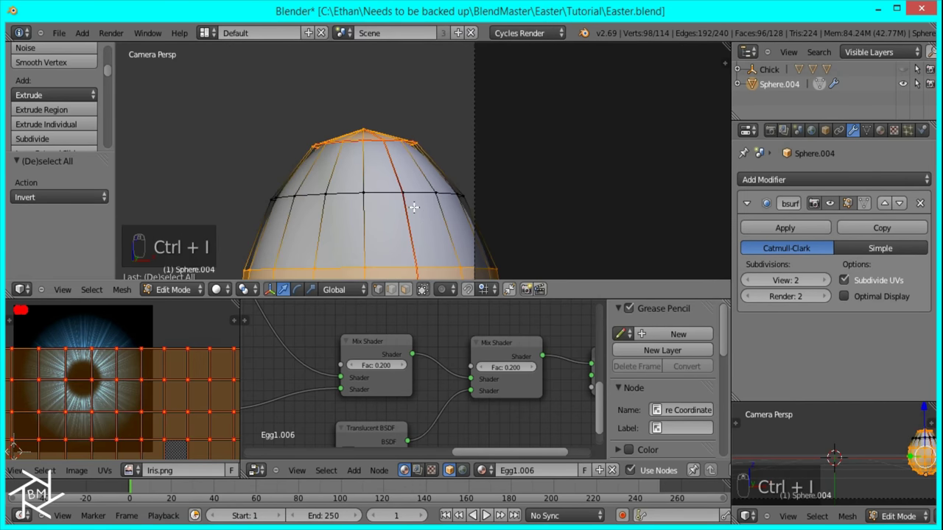
key(x)
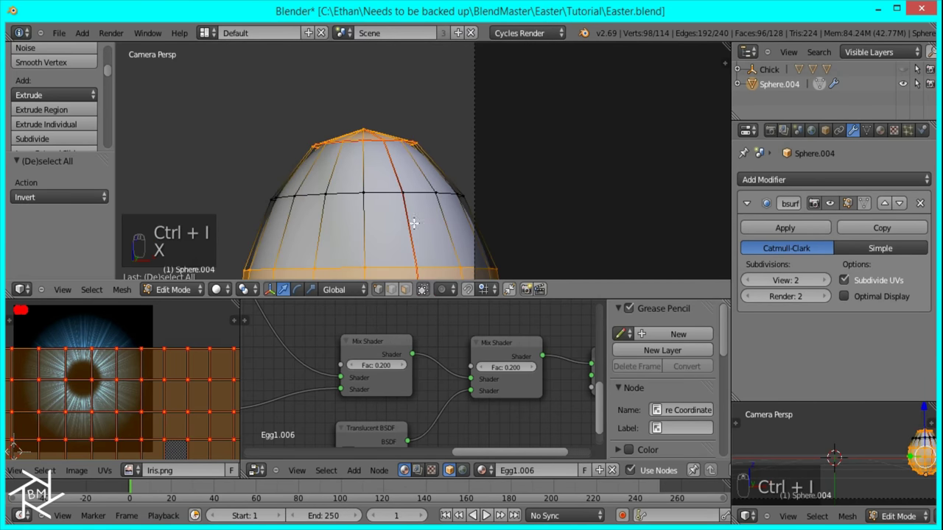
Step: Hide all of the egg's geometry except the second horizontal edge loop from the tip, and select that loop
alt+right_click(374, 196)
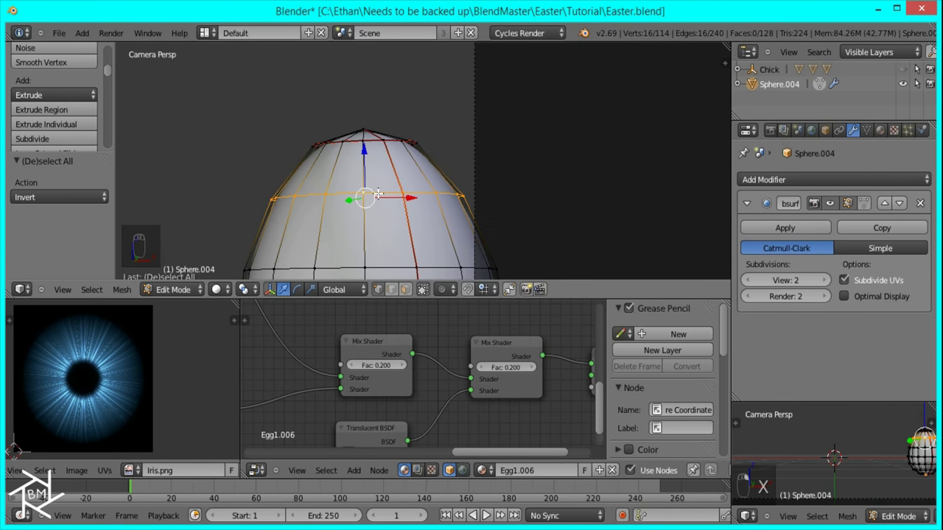
key(ctrl+i)
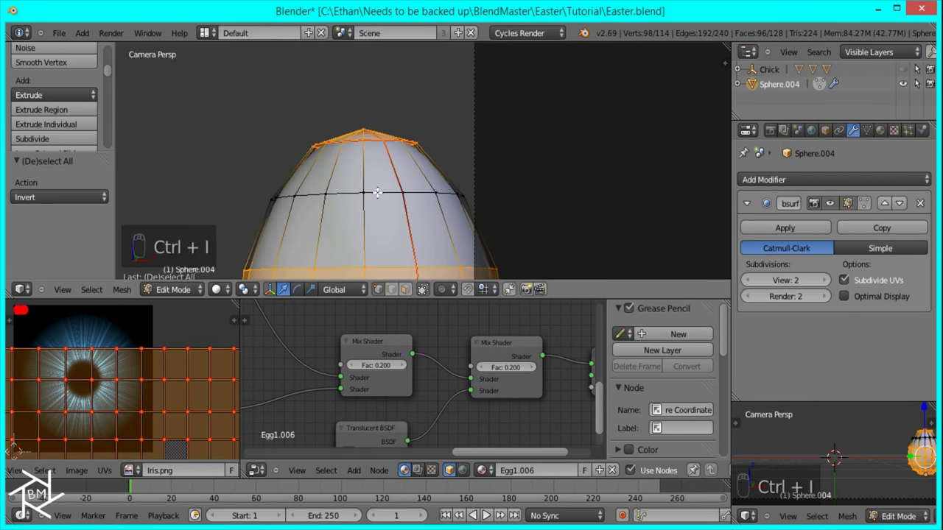
key(h)
alt+right_click(374, 193)
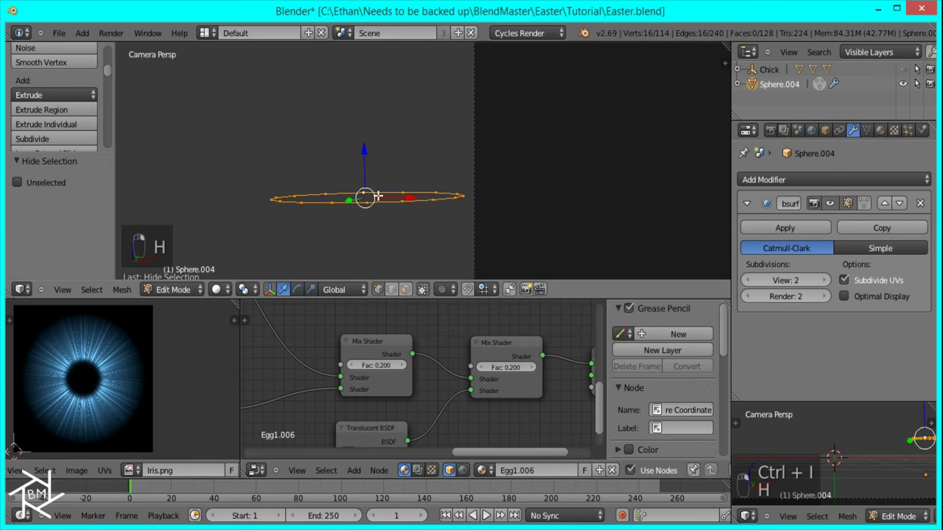
Step: In front view, randomly select 50% of the loop's vertices and raise them 0.020 along Z
key(KP_1)
scroll(387, 197, up, 2)
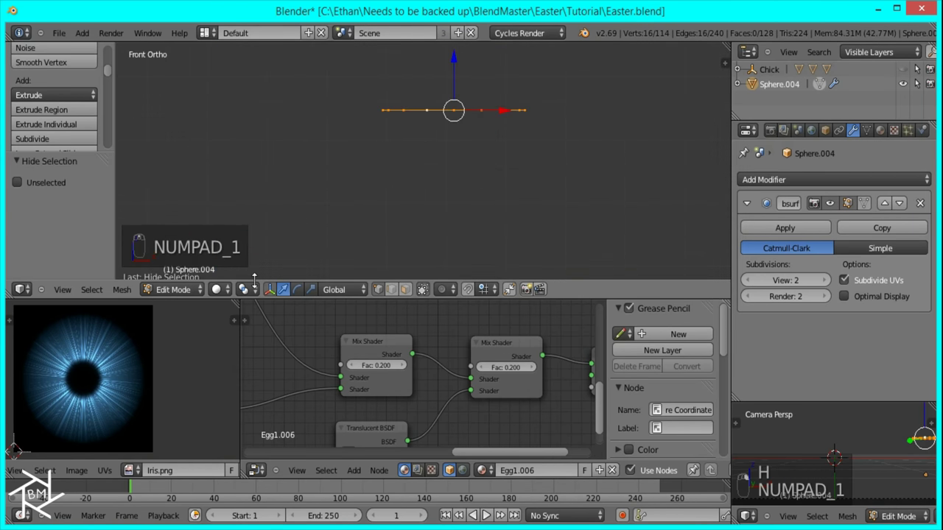
click(92, 289)
click(124, 211)
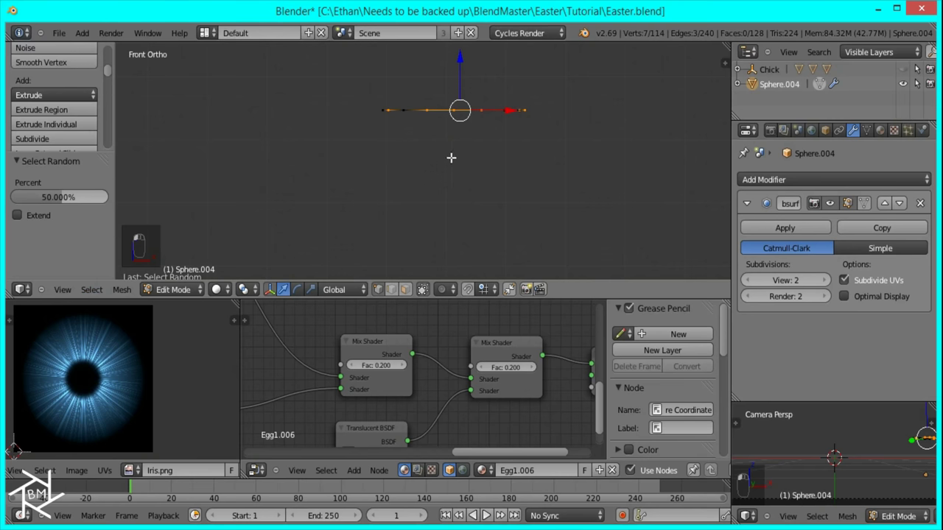
key(g)
click(482, 147)
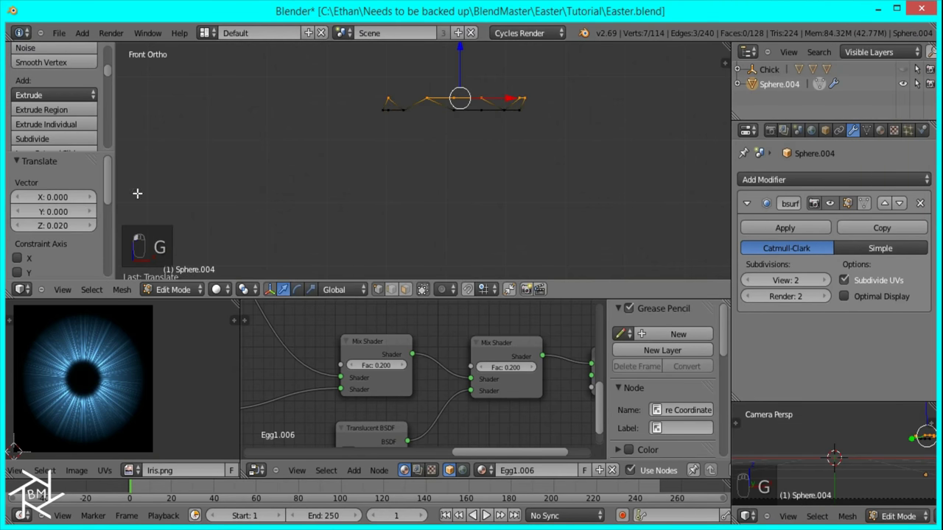
Step: Randomly select another 50% of the loop's vertices, lower them 0.014 along Z, and display the egg in wireframe
click(91, 289)
click(108, 209)
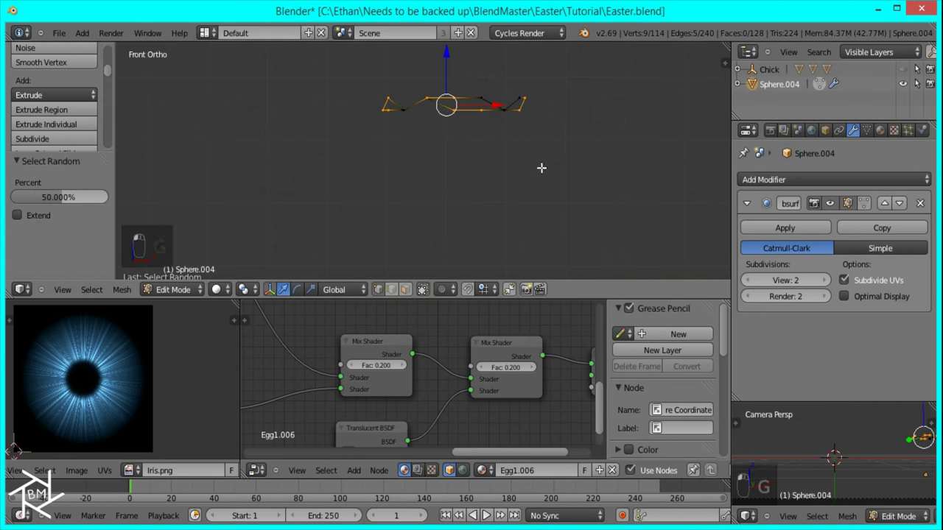
key(g)
click(493, 142)
key(z)
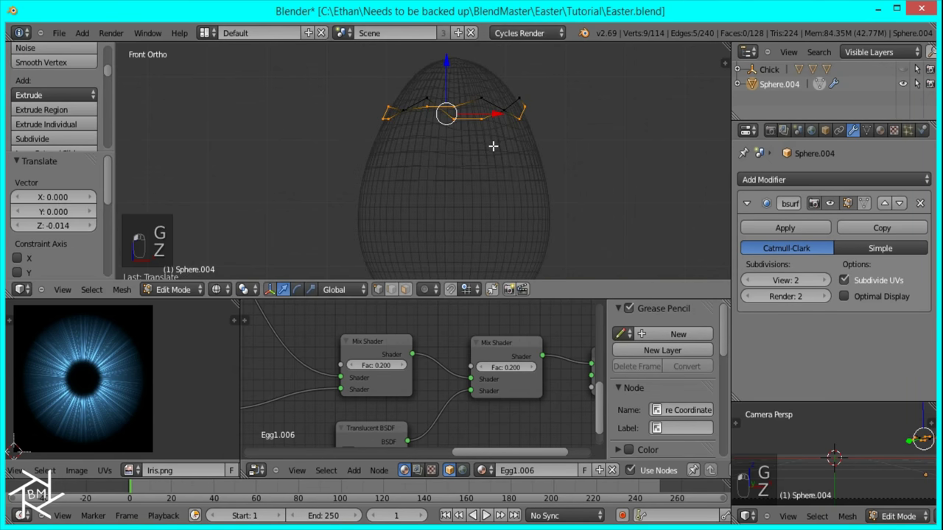
Step: Randomly select 50% of the crack loop's vertices and raise them about 0.011 along Z
scroll(507, 186, up, 2)
click(91, 290)
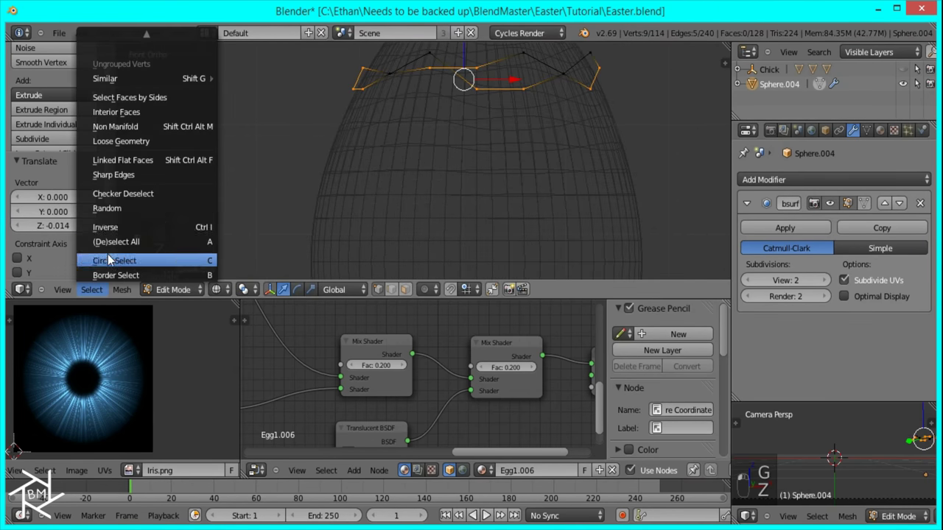
click(111, 210)
key(g)
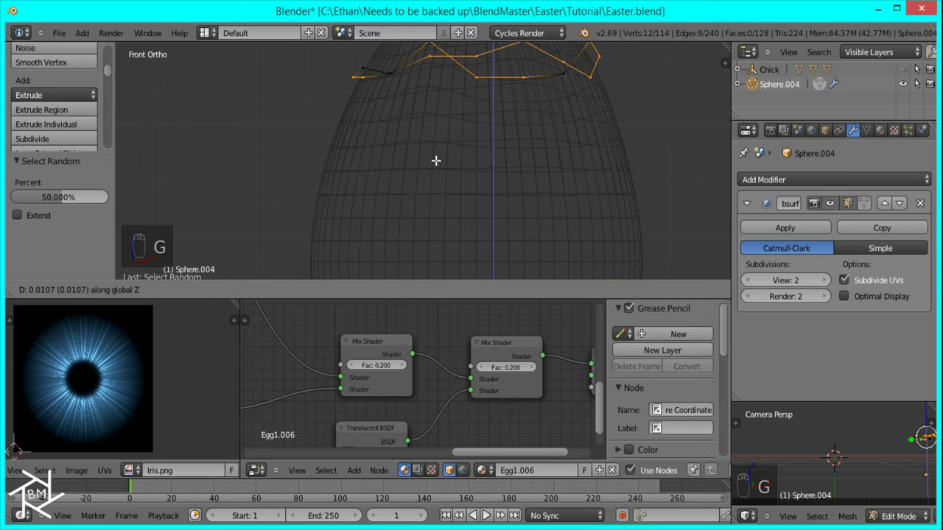
click(438, 160)
Step: Randomly select a new 50% of the crack loop's vertices and lower them about 0.017 along Z
click(91, 290)
click(113, 223)
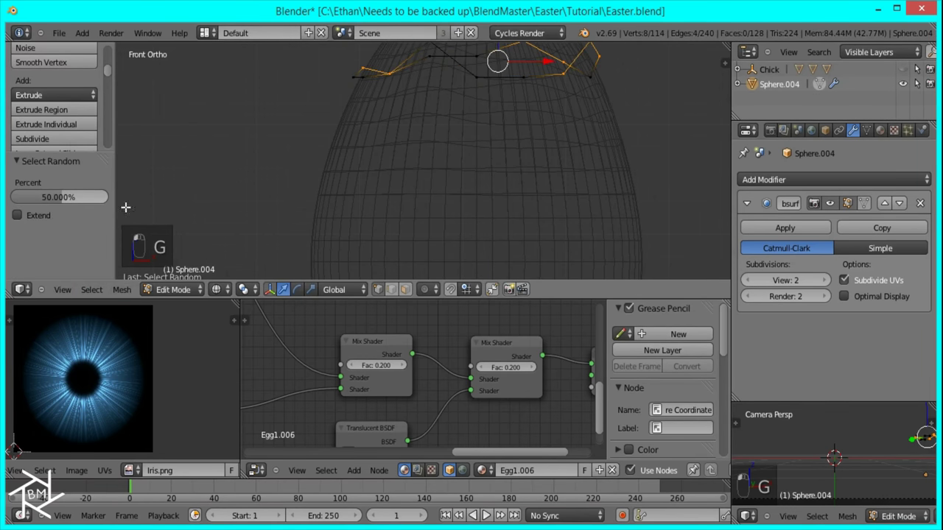
key(g)
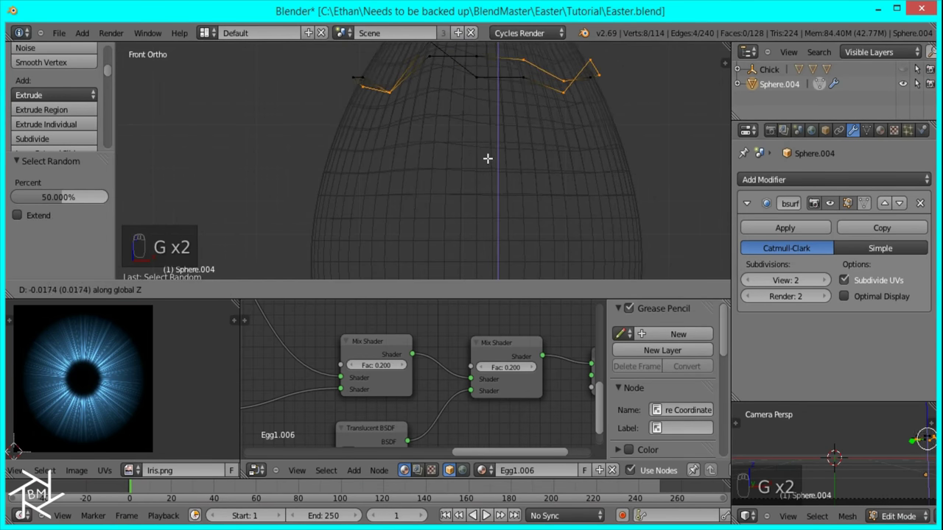
click(488, 154)
Step: Adjust individual crack vertices vertically in front view, lowering the one at the loop's right end 0.009 along Z
scroll(482, 162, down, 4)
right_click(427, 96)
drag(427, 67, 455, 59)
right_click(455, 96)
right_click(481, 99)
right_click(527, 113)
key(g)
click(536, 119)
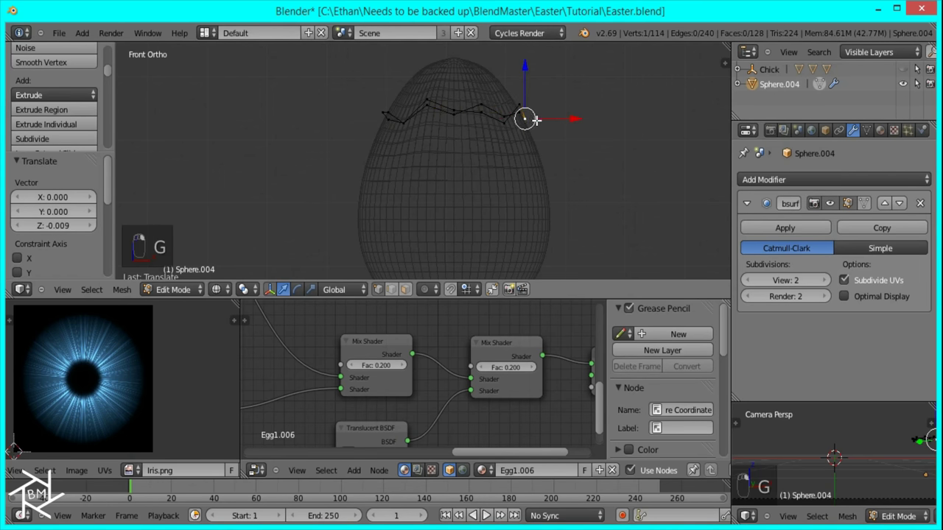
Step: Raise the crack loop's leftmost vertex about 0.02 along Z and lower its centre vertex 0.009
right_click(384, 113)
key(g)
key(z)
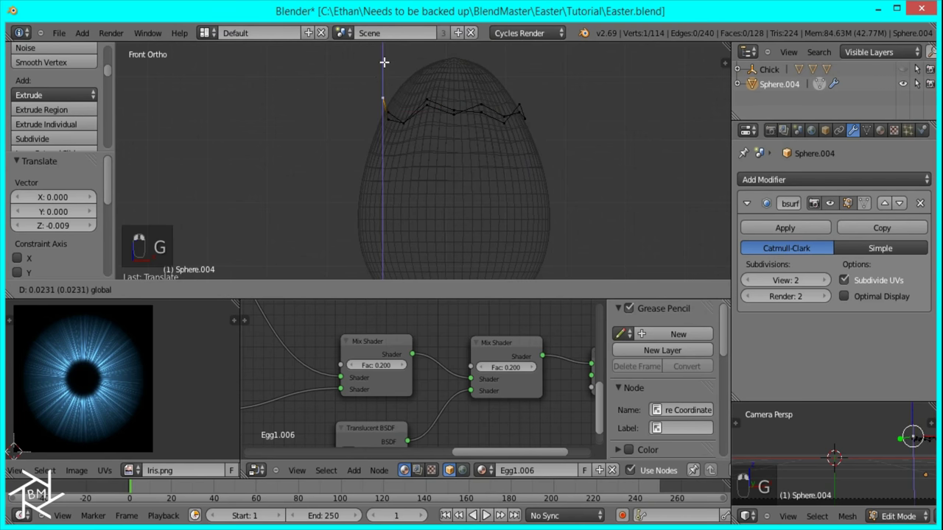
click(384, 65)
right_click(455, 107)
key(g)
key(z)
click(472, 141)
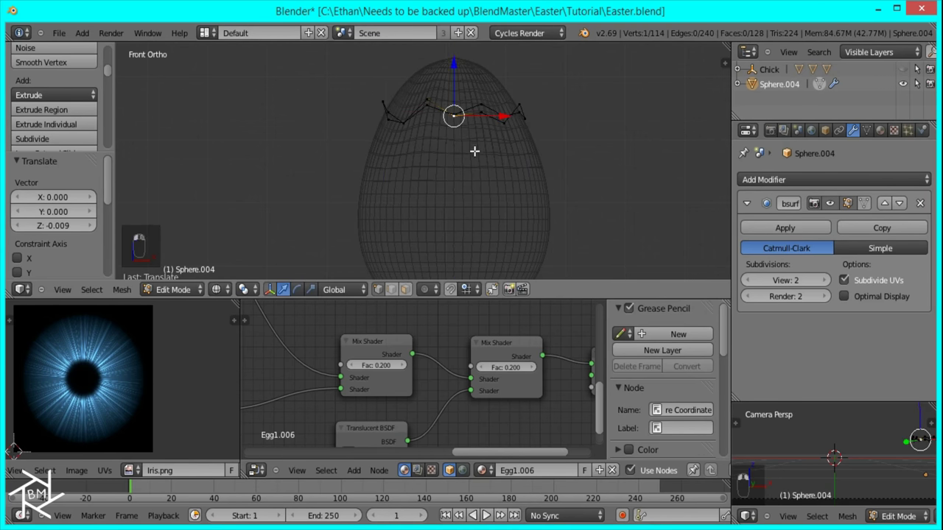
Step: Reveal the egg's hidden geometry, select everything from the jagged loop up to the tip, and separate the selection into its own object
key(alt+h)
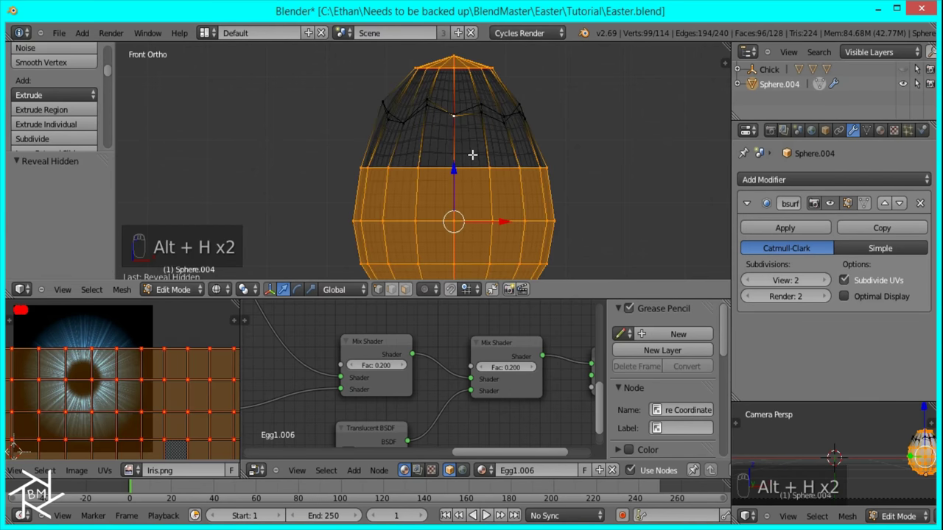
alt+right_click(449, 110)
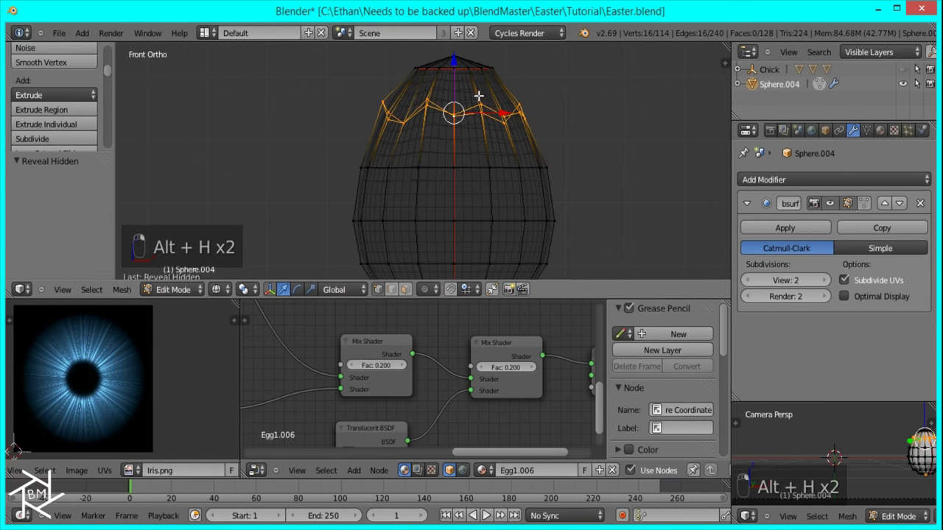
key(b)
drag(372, 51, 530, 119)
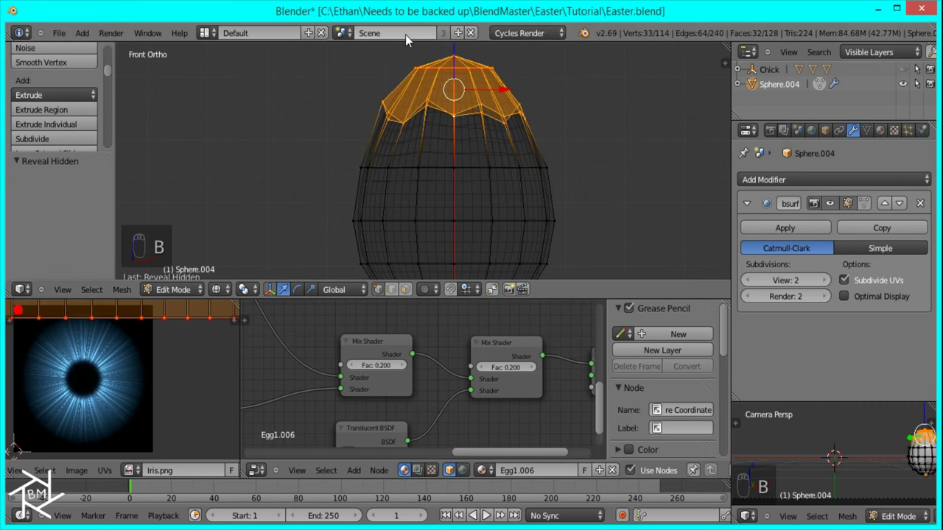
key(p)
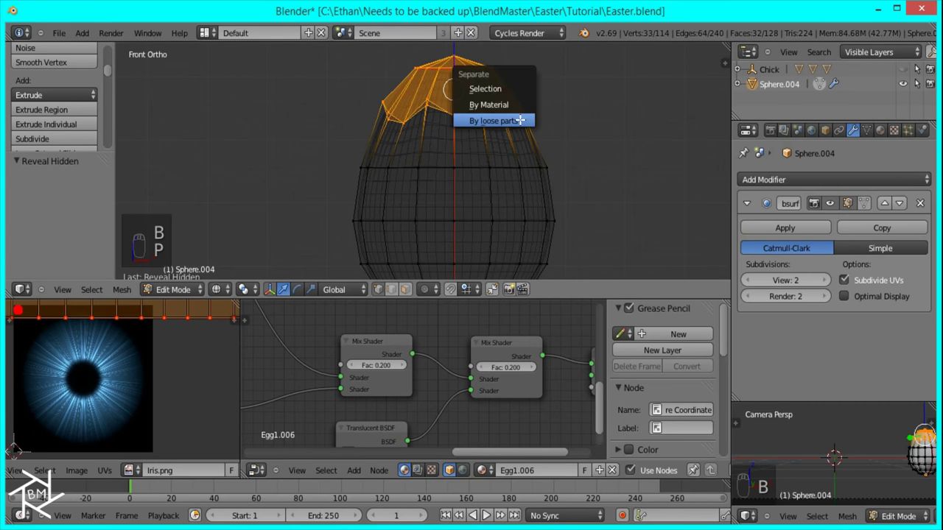
click(483, 89)
Step: Select the jagged rim loop of the lower egg shell, set its mean crease to 1, and return to Object Mode
key(Tab)
key(Tab)
middle_drag(459, 143, 471, 215)
alt+right_click(426, 133)
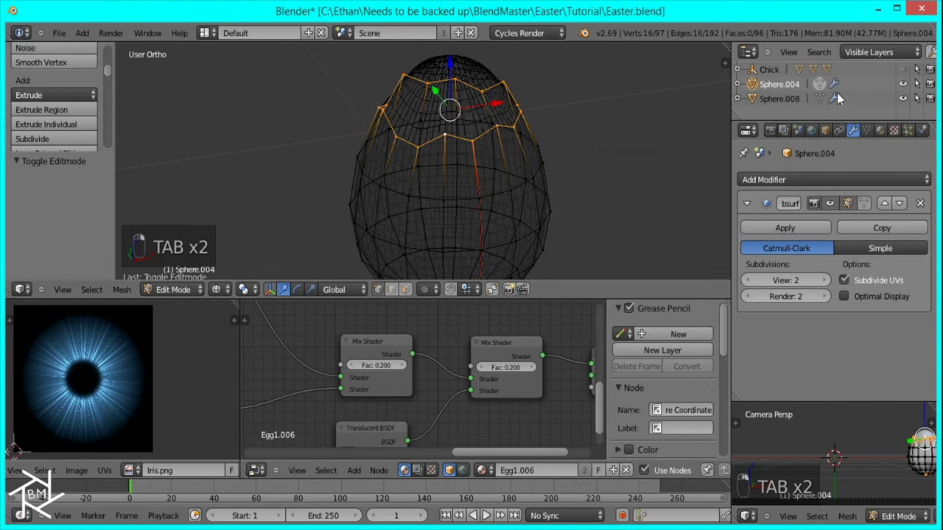
key(n)
scroll(651, 183, up, 8)
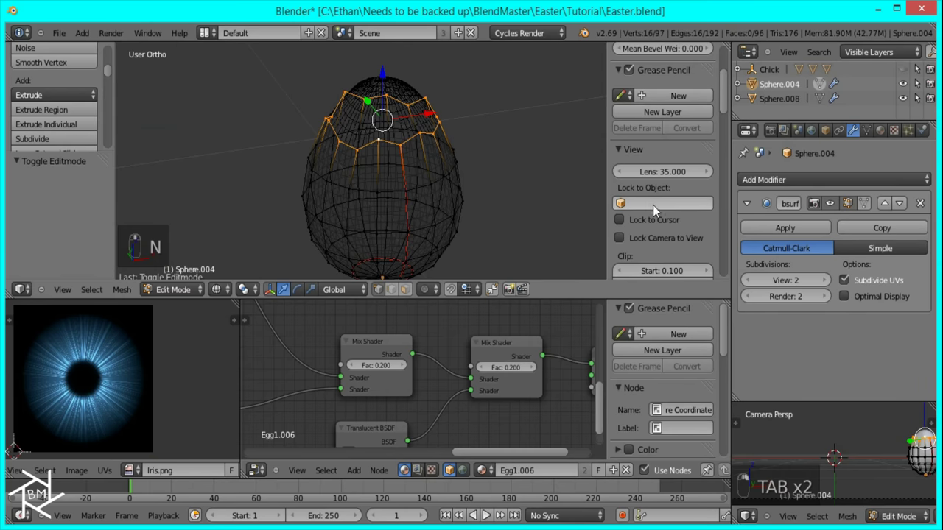
scroll(654, 201, up, 5)
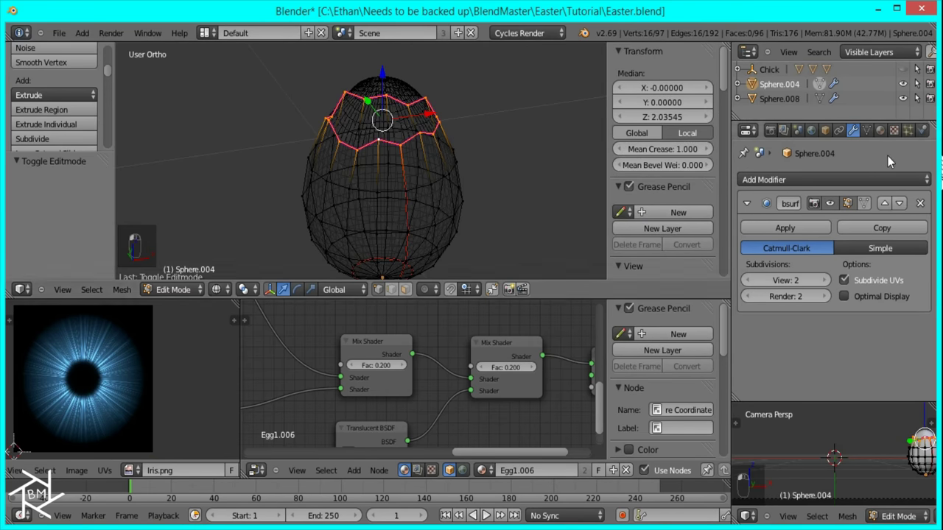
key(grave)
key(grave)
key(Tab)
scroll(433, 182, up, 6)
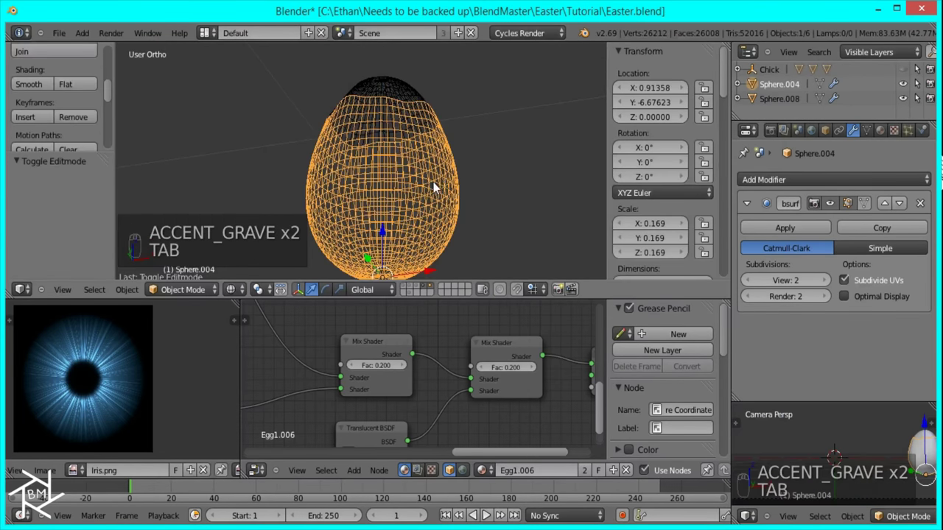
Step: In solid shading, select every vertical edge directly below the lower shell's jagged rim and set their mean crease to 1
key(z)
key(Tab)
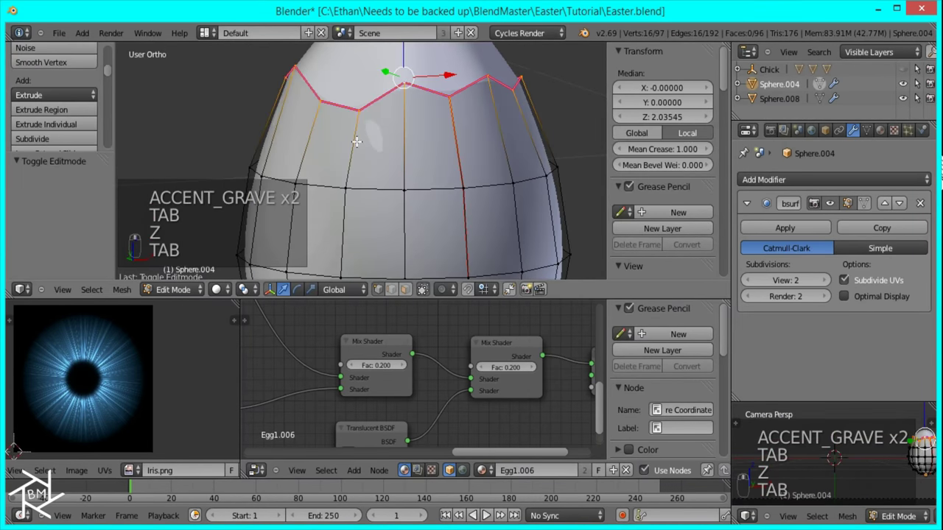
alt+right_click(352, 145)
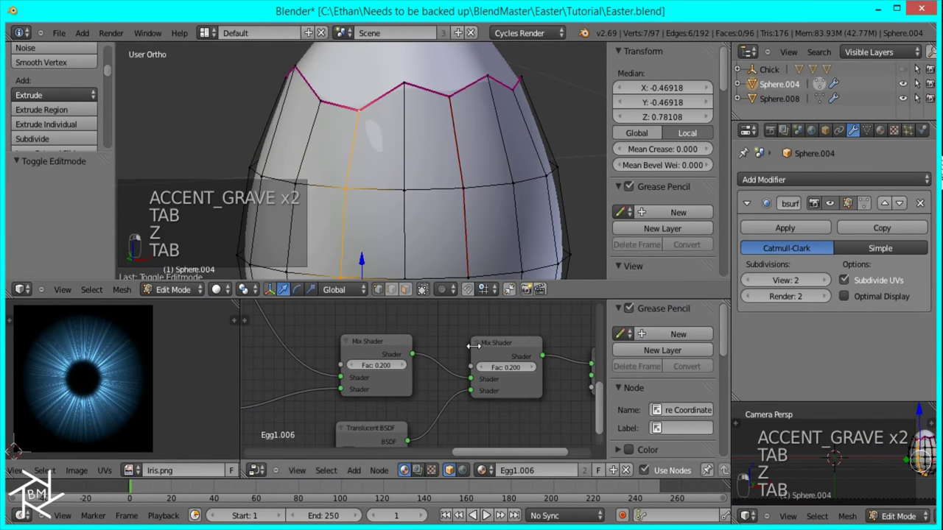
right_click(351, 147)
shift+right_click(404, 140)
shift+right_click(455, 138)
shift+right_click(498, 135)
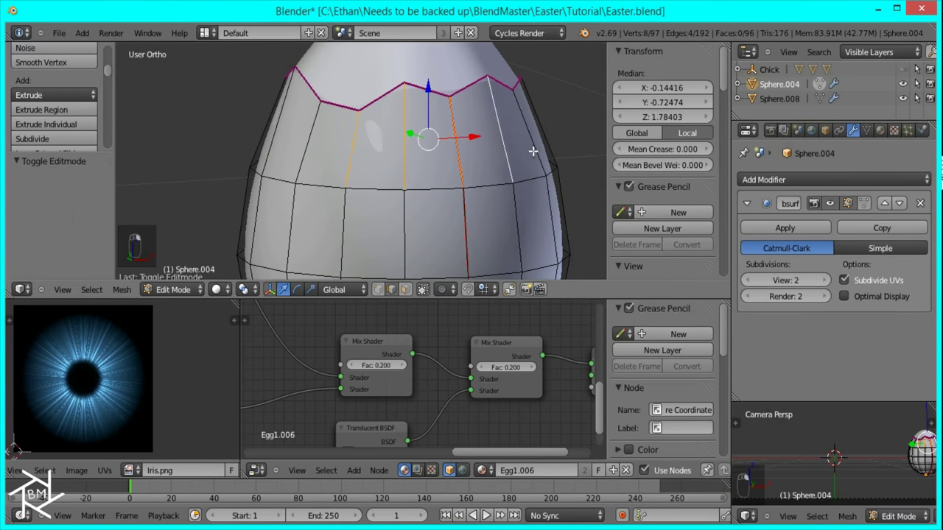
middle_drag(533, 151, 448, 162)
shift+right_click(463, 157)
shift+right_click(515, 154)
shift+right_click(537, 148)
middle_drag(537, 148, 398, 186)
shift+right_click(448, 164)
shift+right_click(489, 164)
shift+right_click(416, 177)
shift+right_click(457, 169)
middle_drag(457, 169, 377, 173)
shift+right_click(376, 174)
shift+right_click(402, 162)
shift+right_click(429, 149)
middle_drag(456, 163, 389, 175)
shift+right_click(392, 172)
shift+right_click(432, 164)
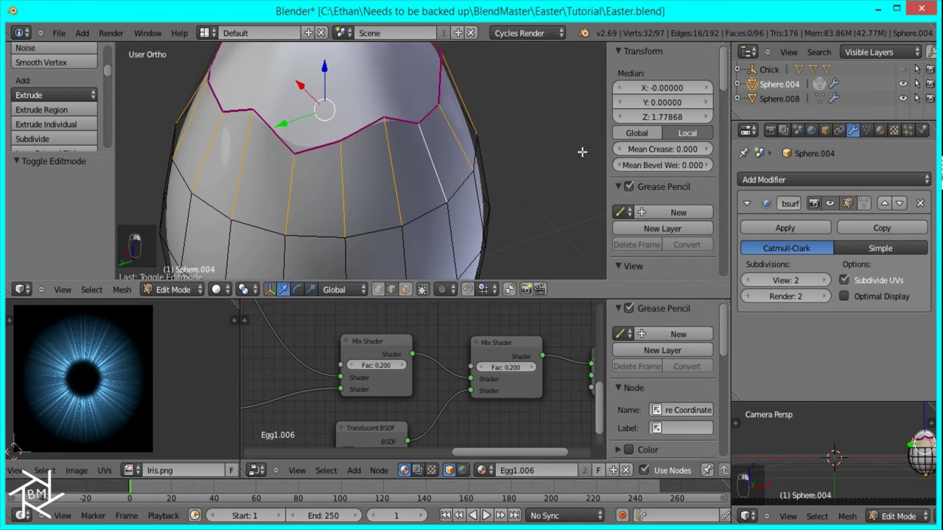
click(649, 150)
text(1)
key(Return)
key(Tab)
Step: Select the separated top piece of the egg and enter Edit Mode on it
middle_drag(327, 206, 403, 176)
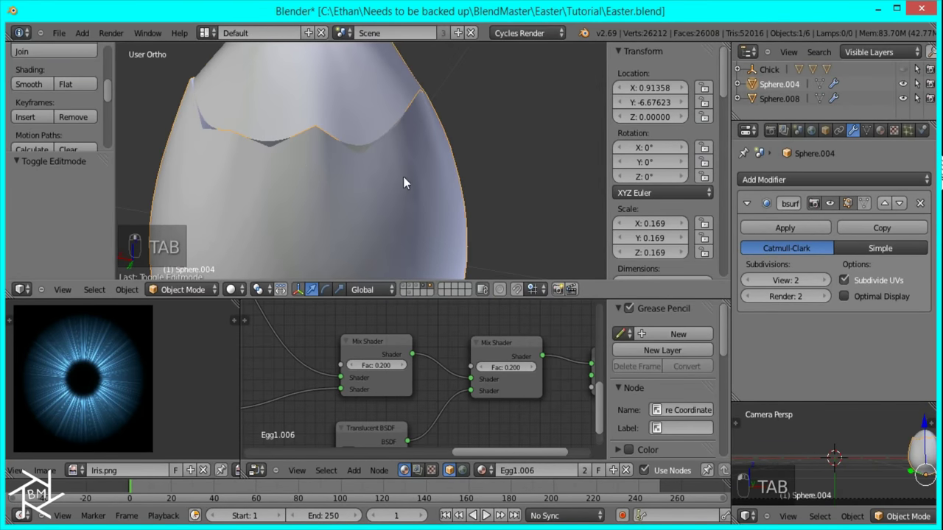
right_click(337, 148)
key(Tab)
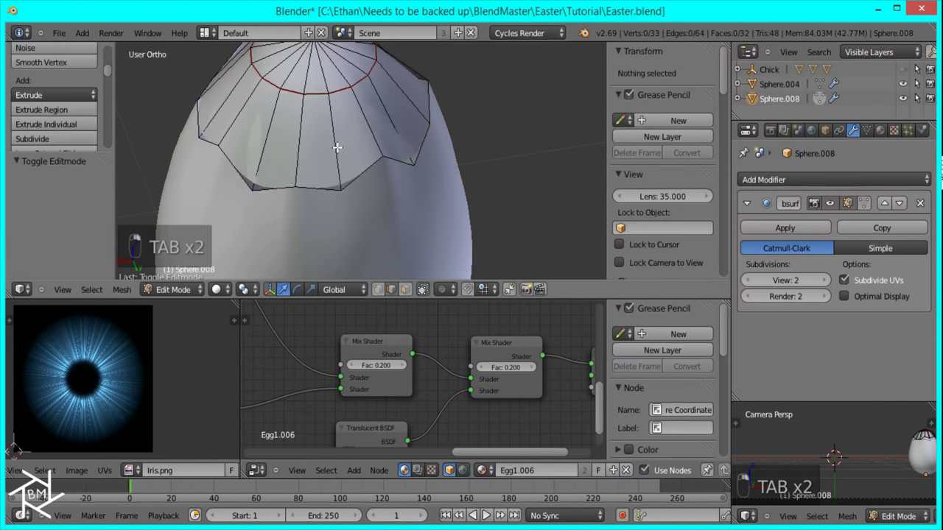
alt+right_click(264, 153)
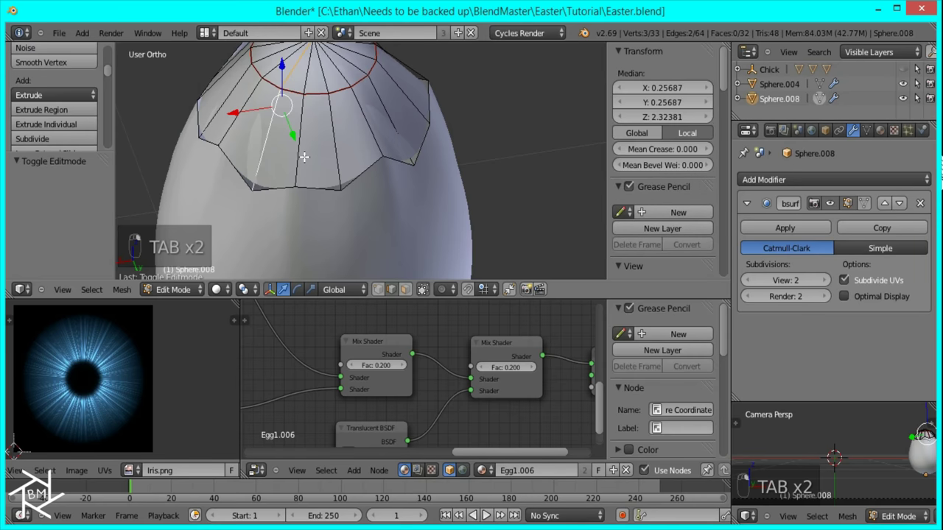
key(KP_1)
key(z)
scroll(305, 156, down, 5)
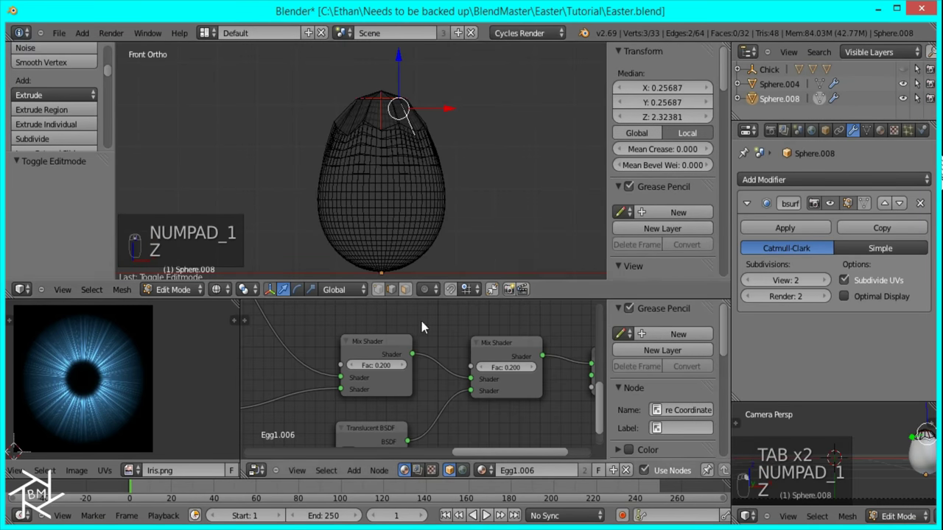
key(b)
drag(302, 110, 567, 185)
key(b)
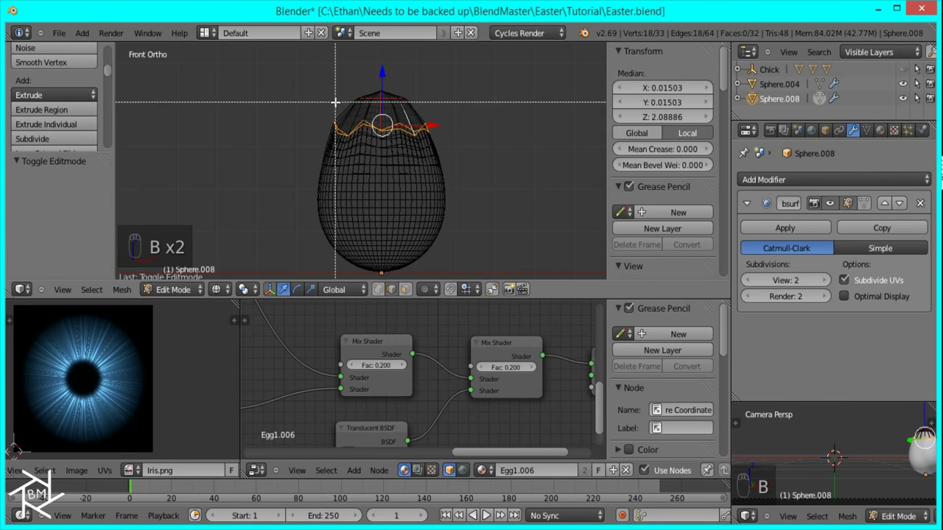
drag(352, 95, 543, 183)
scroll(436, 174, up, 2)
scroll(436, 174, up, 2)
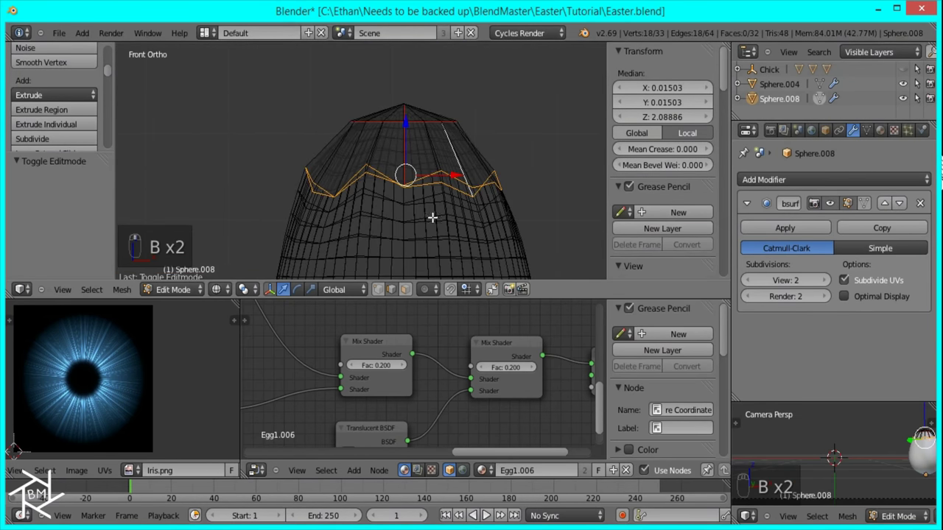
middle_drag(406, 183, 405, 206)
key(KP_1)
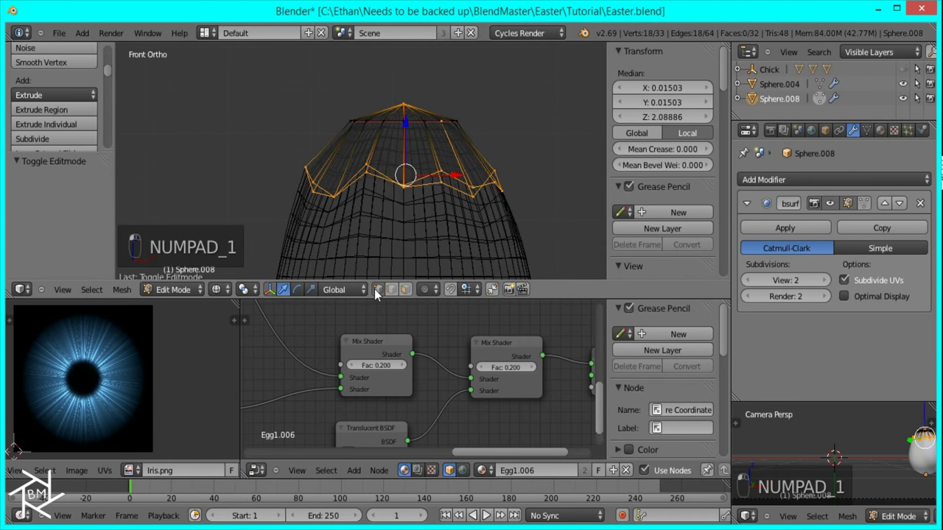
key(a)
Step: Crease the top piece's jagged rim and adjoining vertical edges to 1, excluding the upper ring, and return to Object Mode in camera view
key(a)
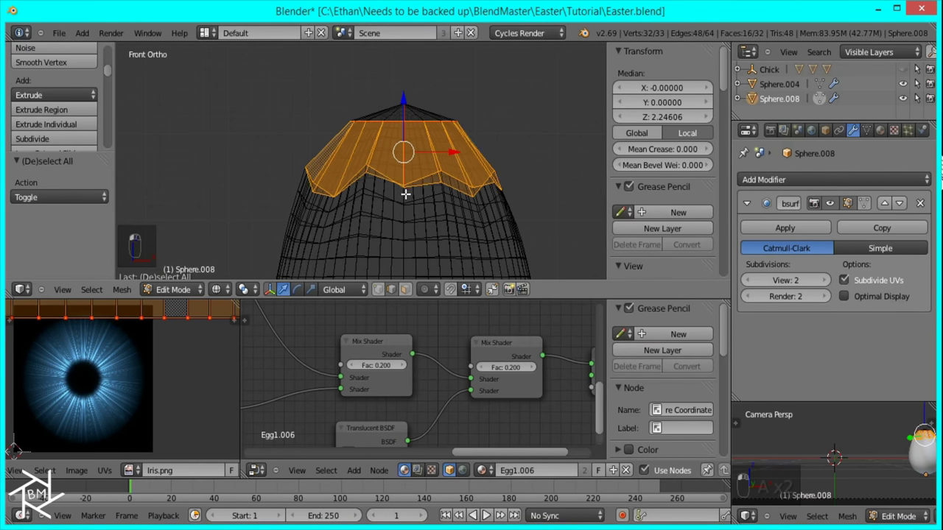
middle_drag(406, 193, 450, 271)
alt+shift+right_click(388, 151)
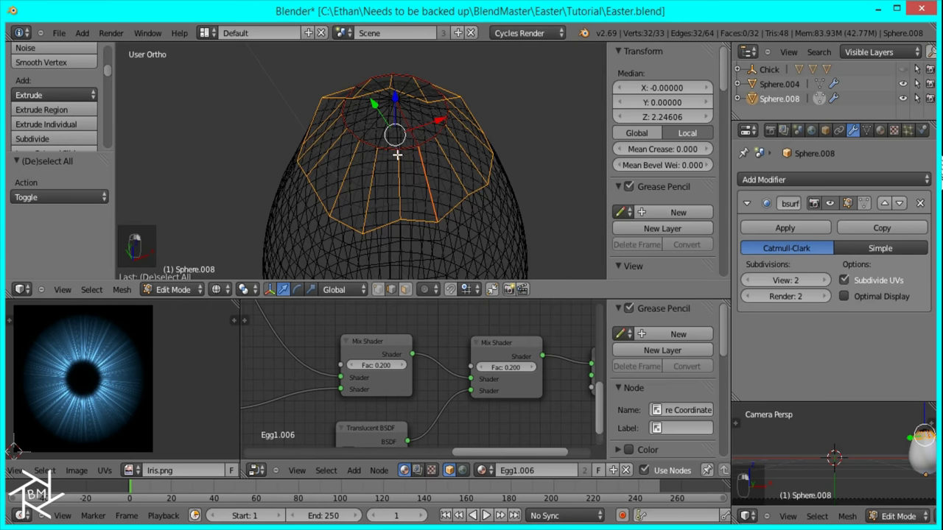
middle_drag(468, 218, 560, 185)
click(649, 150)
text(1)
key(Return)
key(z)
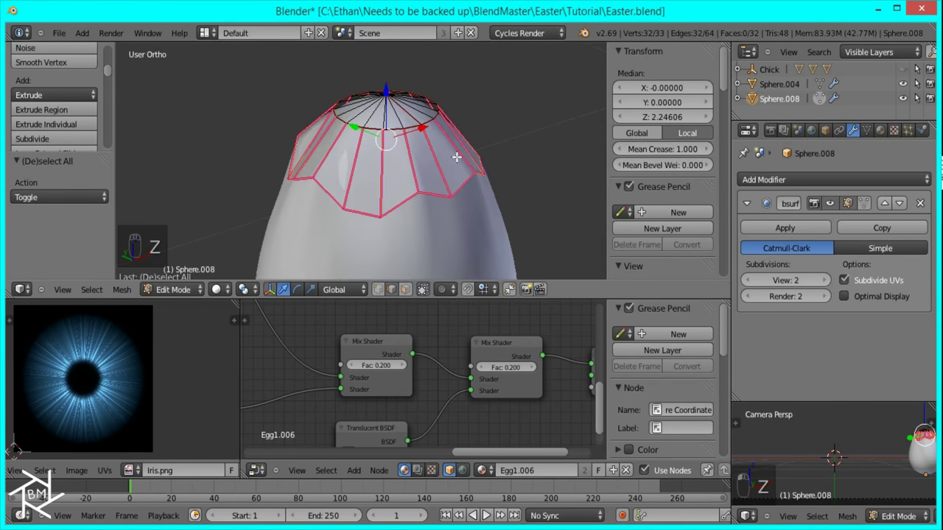
key(Tab)
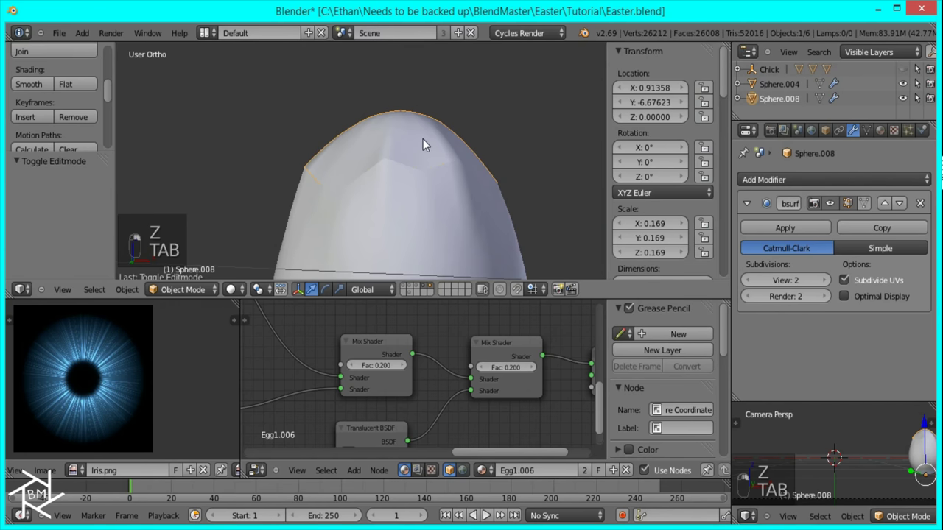
key(KP_0)
key(g)
key(z)
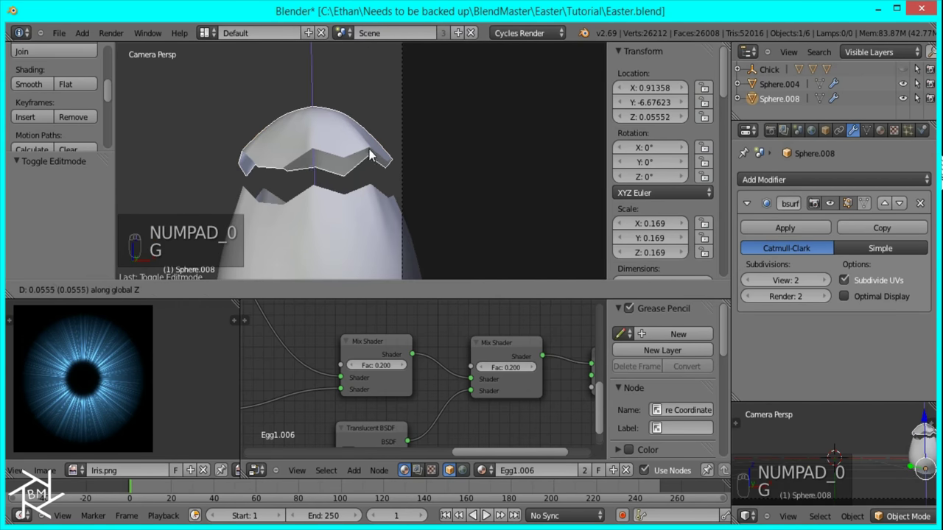
right_click(391, 153)
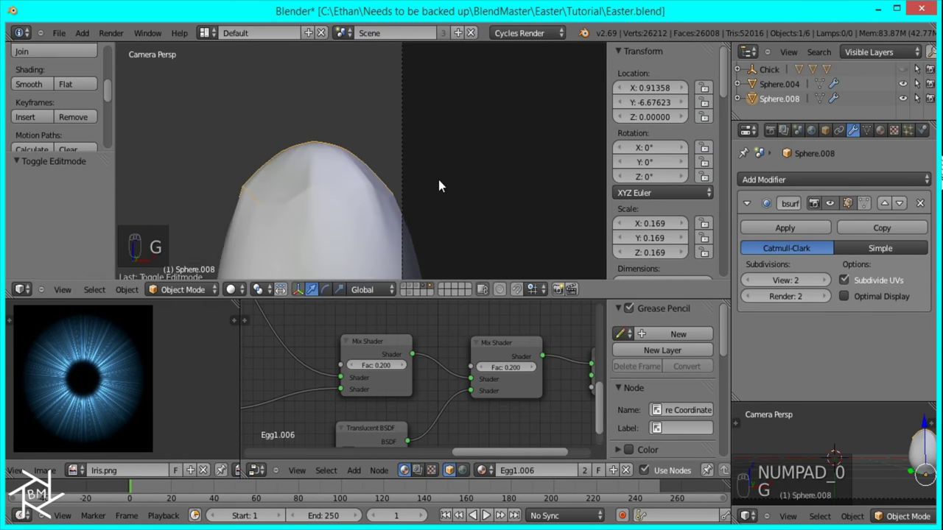
Step: Unhide the chick and raise the egg's top piece 0.104 along Z so it sits above the chick's eyes
key(alt+h)
right_click(255, 193)
right_click(258, 190)
key(g)
key(z)
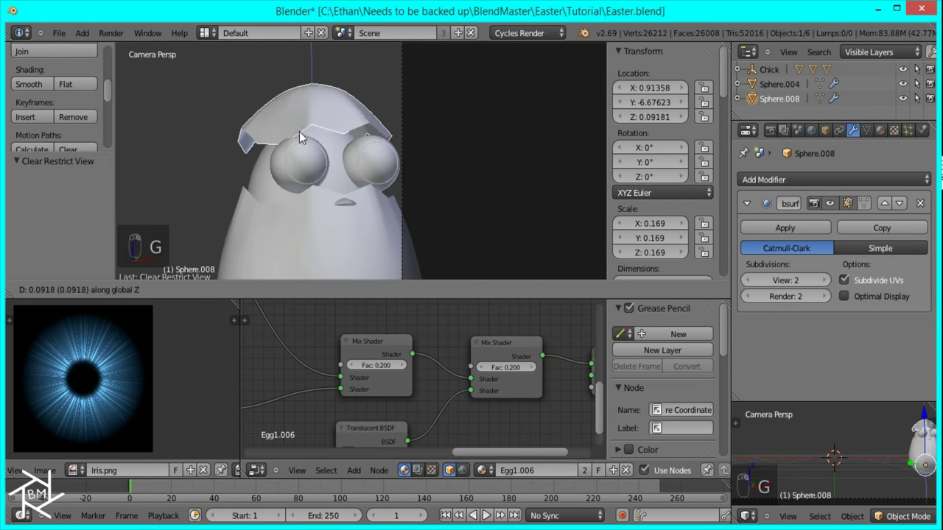
click(308, 139)
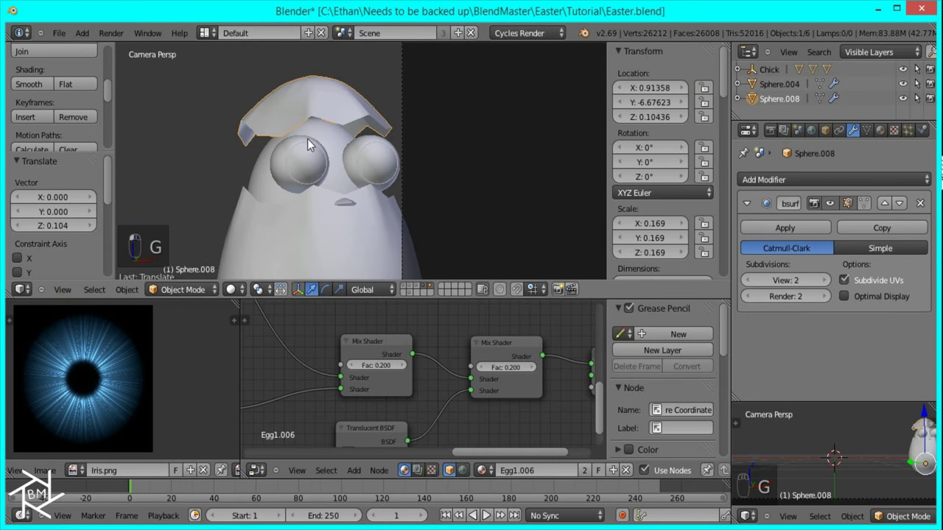
Step: Select the chick's body, show its particle hair in the viewport and set the hair length to 0.010
right_click(332, 134)
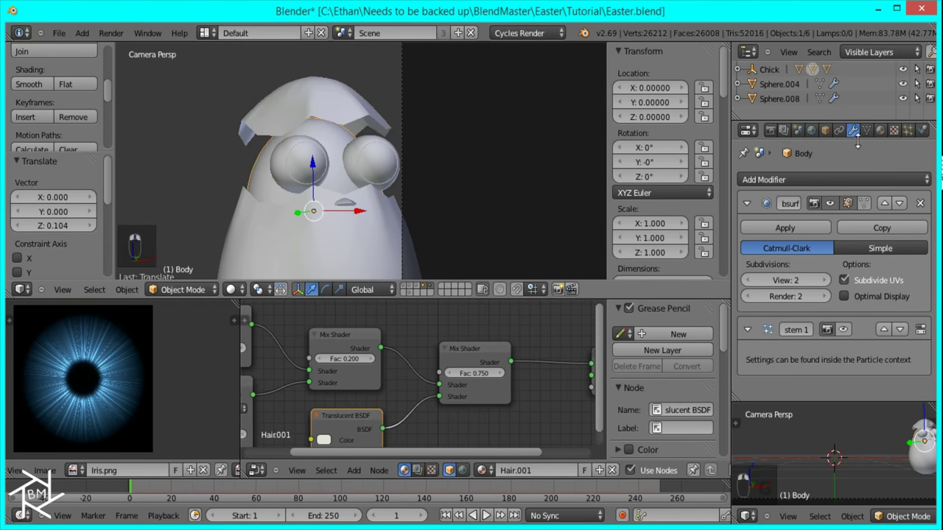
click(844, 330)
scroll(501, 221, down, 3)
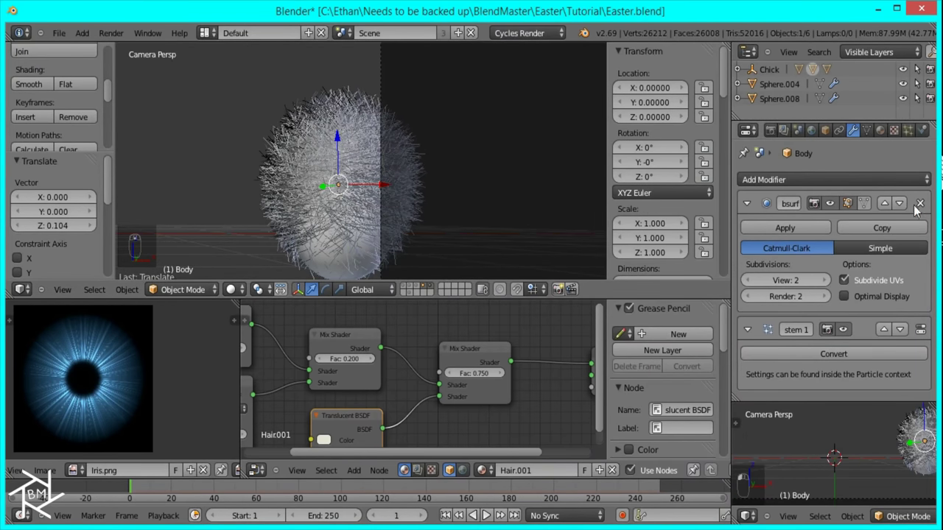
click(902, 133)
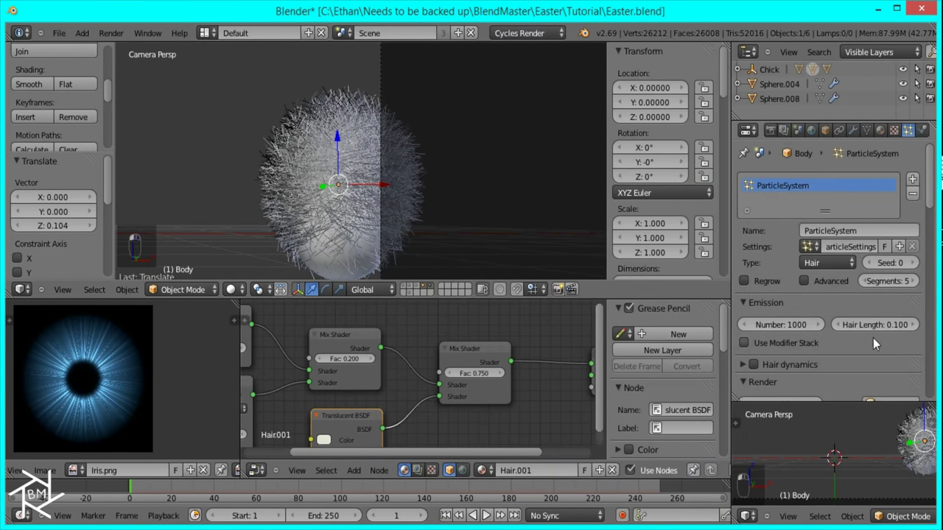
drag(852, 324, 836, 325)
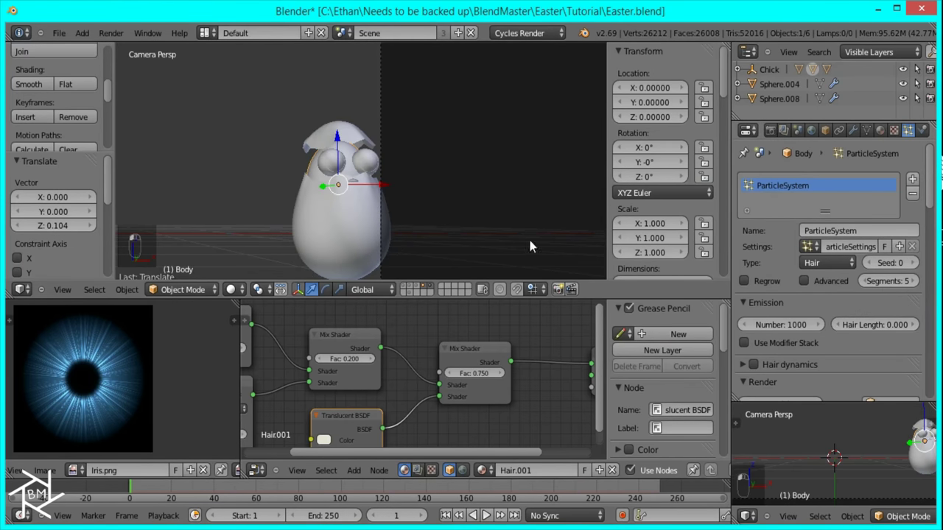
scroll(459, 201, up, 4)
click(908, 328)
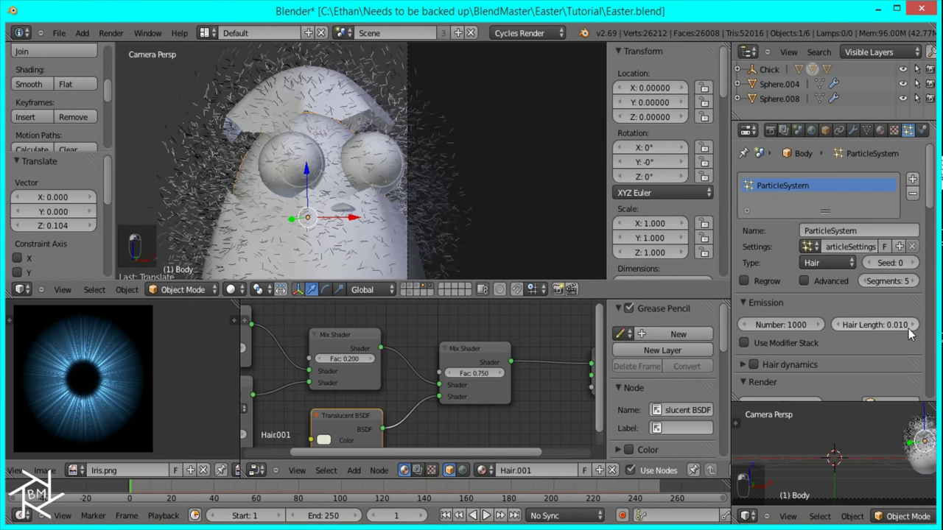
Step: Set the radius of the hair's simple children to 0.010
scroll(865, 340, down, 12)
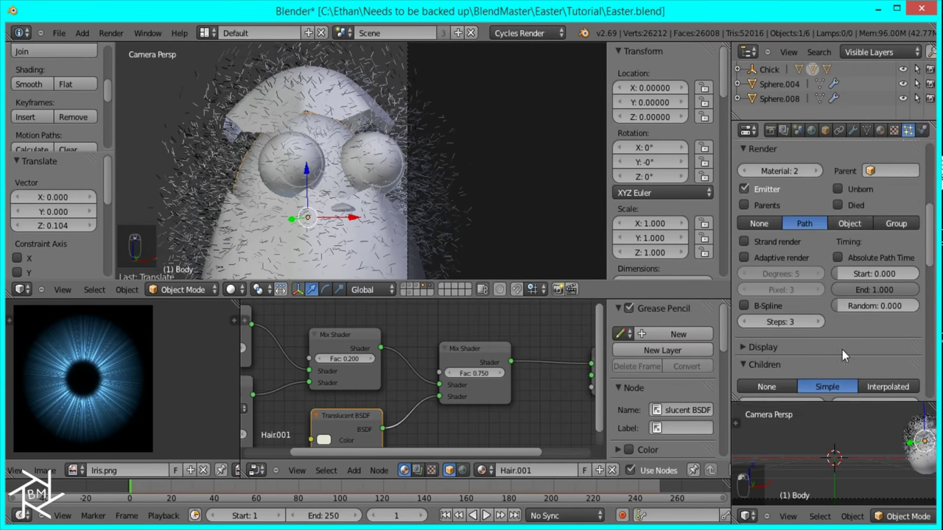
drag(784, 369, 762, 369)
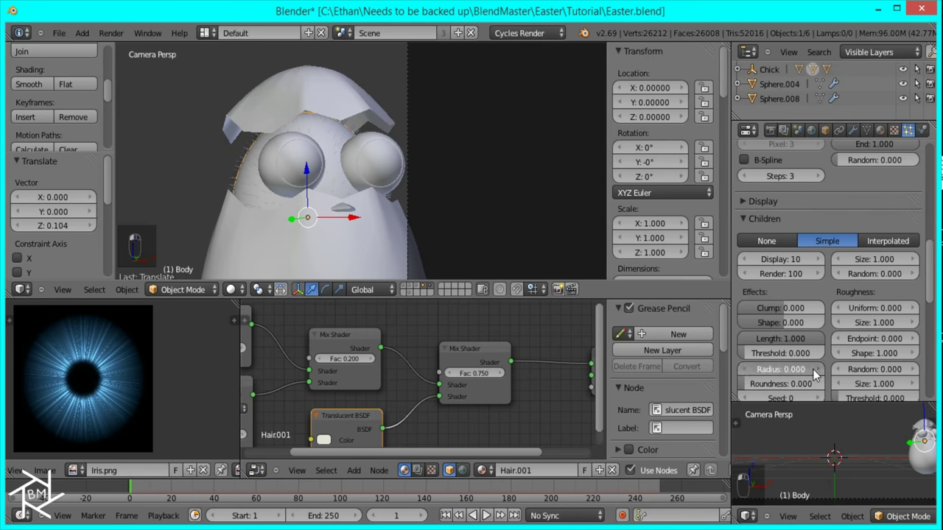
click(791, 370)
text(0.1)
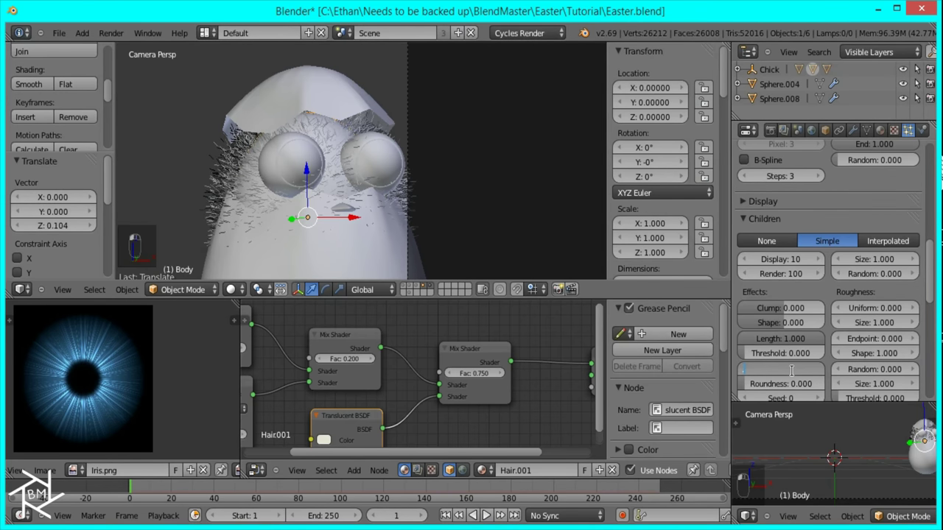
key(Return)
Step: Lower the egg's top piece 0.003 along Z toward the chick's head
scroll(394, 191, up, 2)
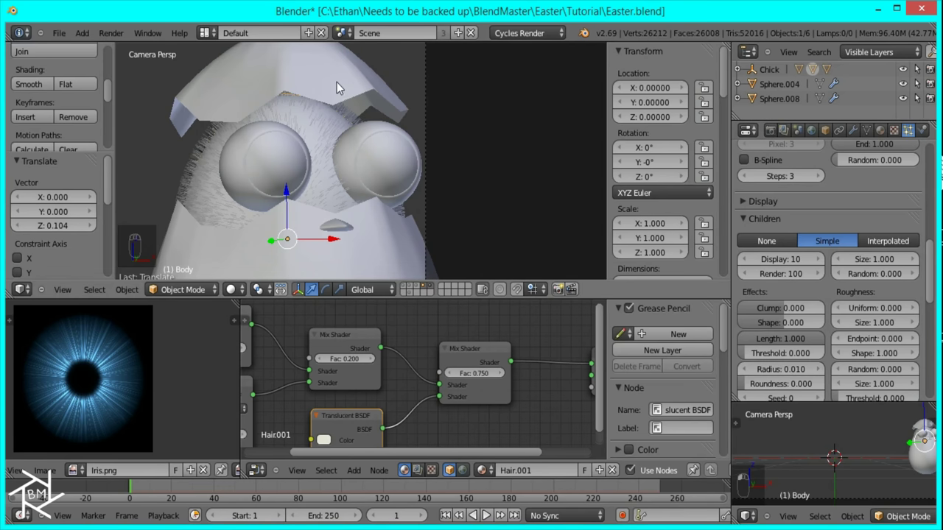
right_click(361, 82)
key(g)
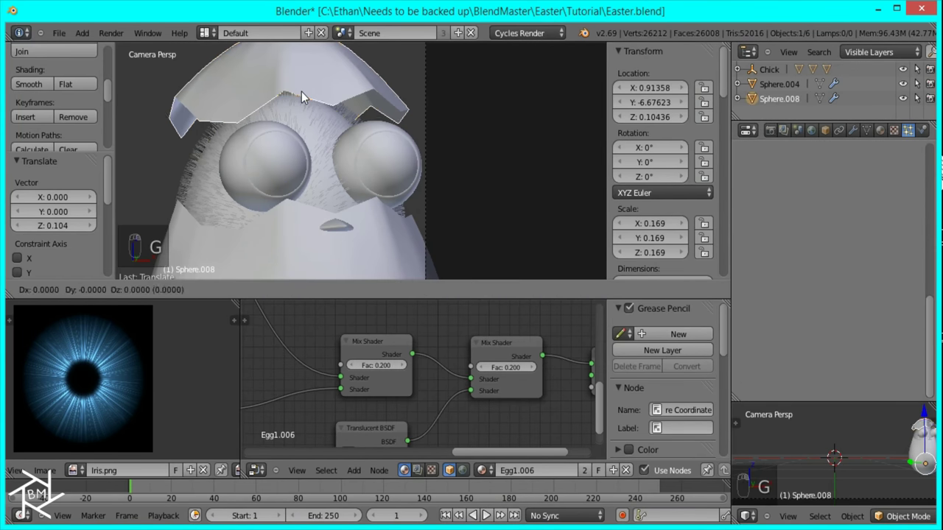
key(z)
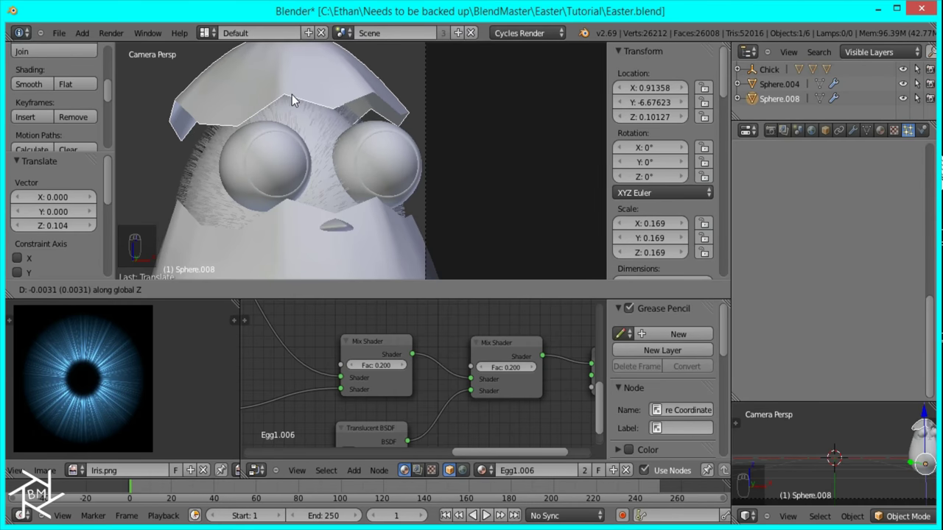
click(299, 97)
key(KP_3)
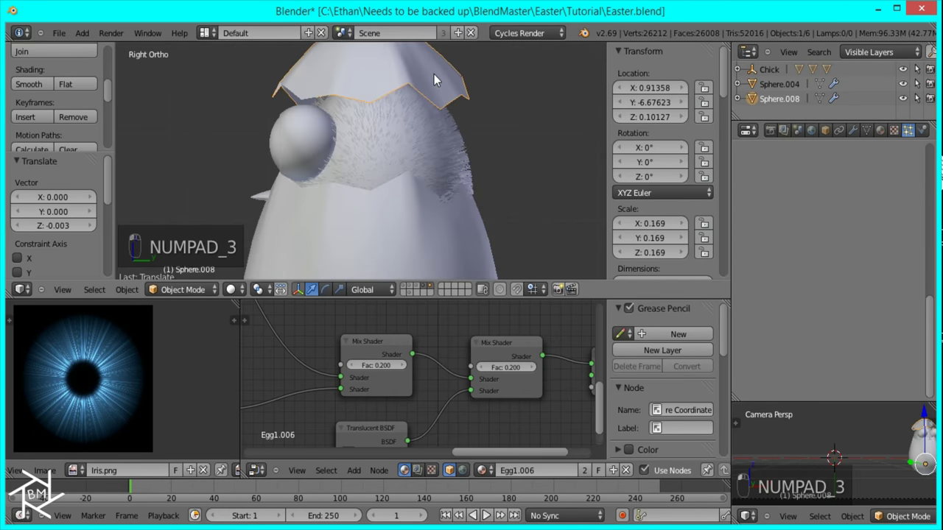
key(r)
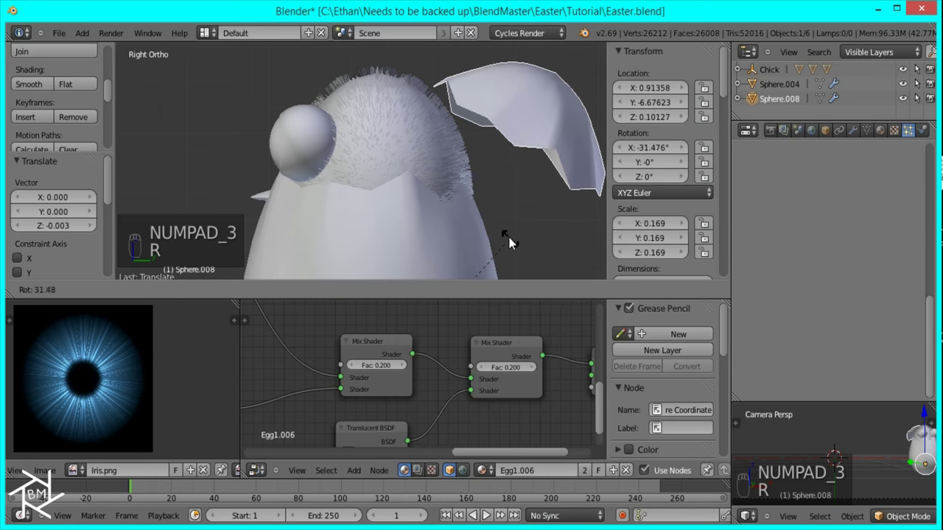
right_click(509, 237)
scroll(48, 85, up, 4)
click(46, 75)
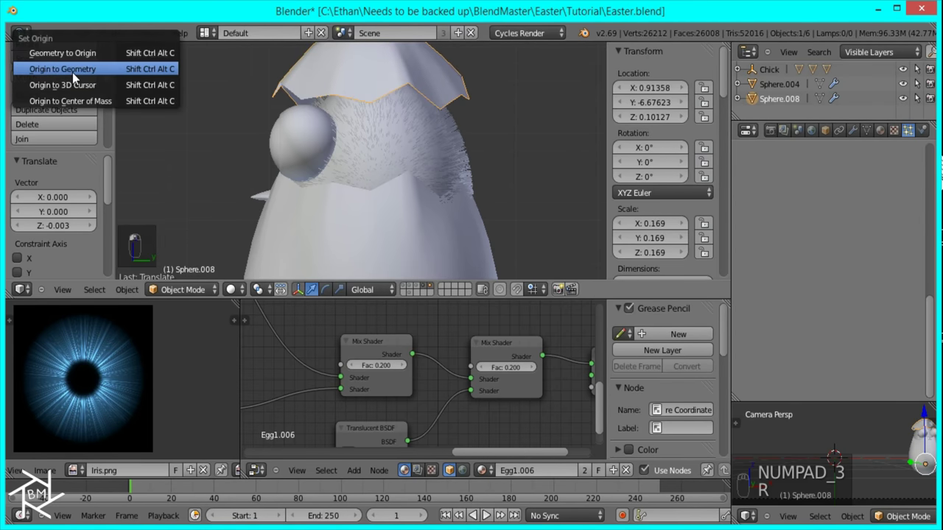
click(73, 72)
Step: Snap the 3D cursor to the topmost vertex of the egg's top piece and set the piece's origin to the cursor
key(Tab)
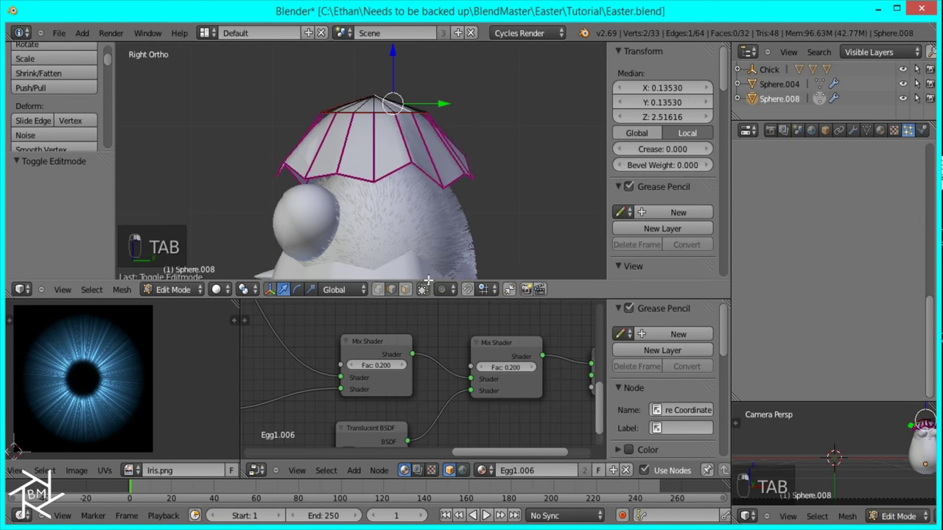
right_click(373, 96)
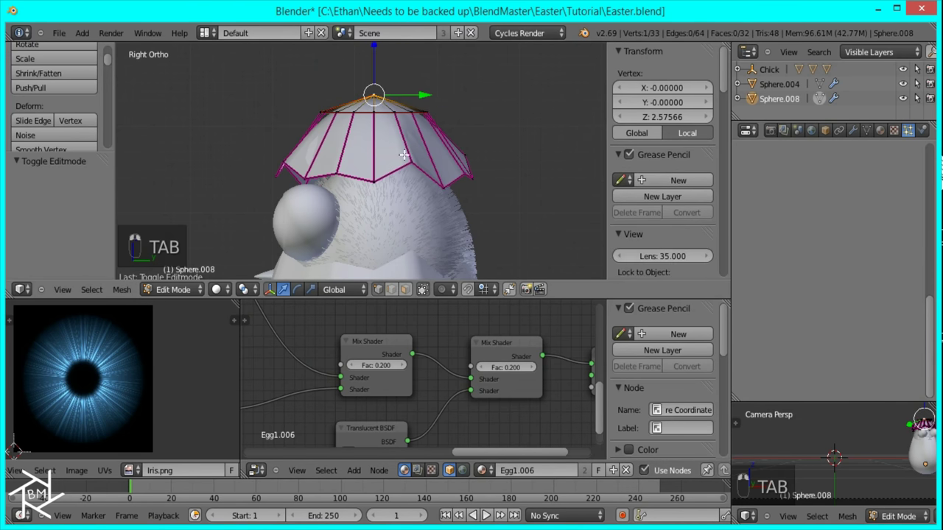
key(shift+s)
click(347, 141)
key(Tab)
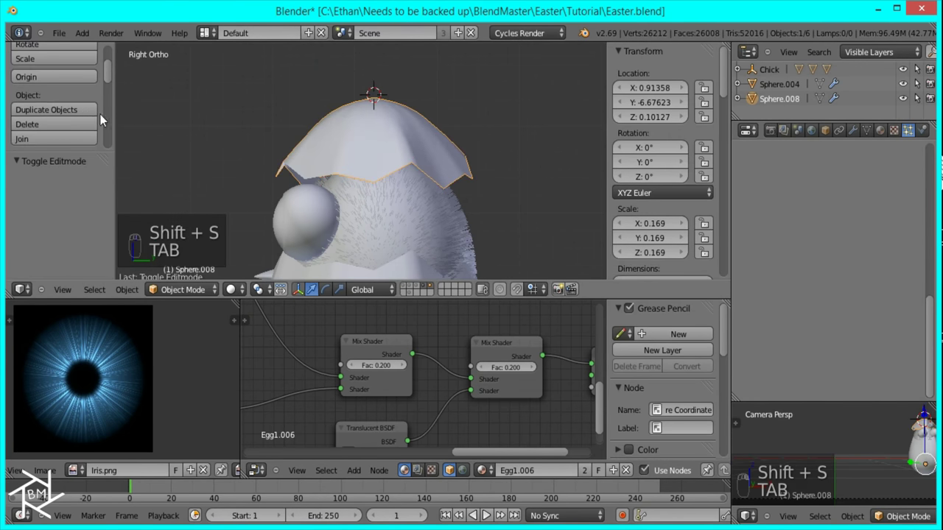
click(37, 77)
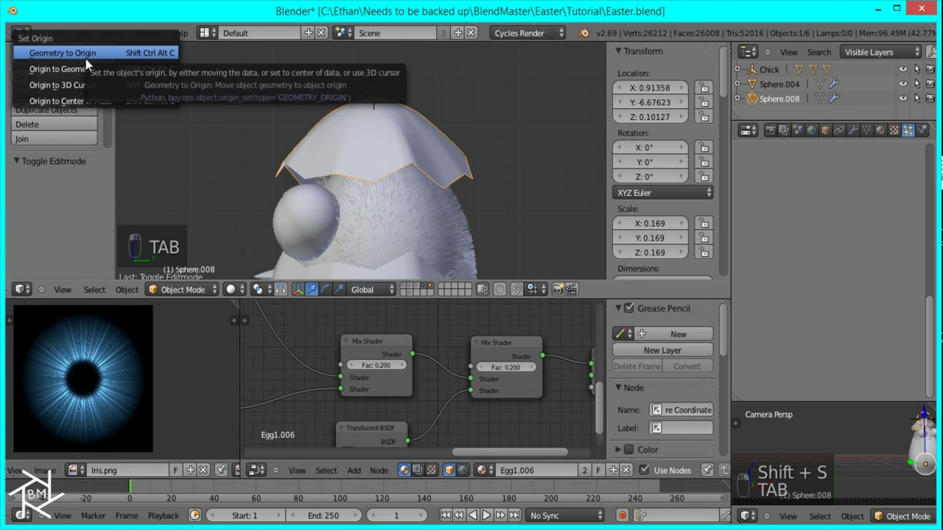
click(66, 85)
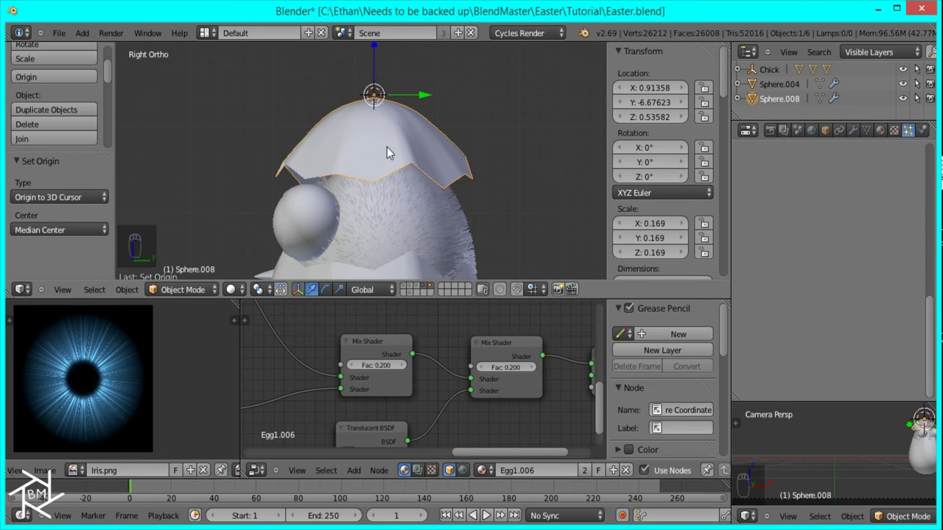
right_click(446, 140)
key(r)
key(r)
right_click(420, 126)
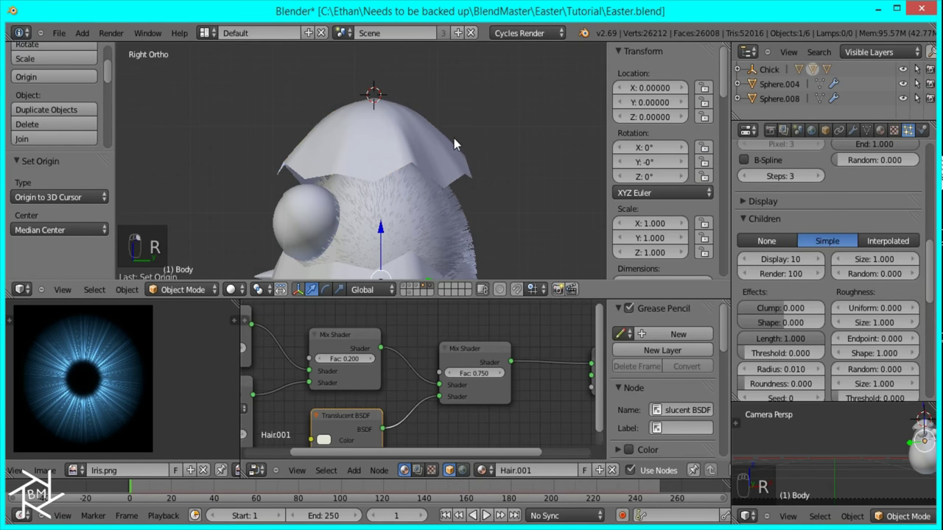
Step: In right view, tilt the egg's top piece backward about 20.34° and move it to rest on the back of the chick's head
right_click(456, 139)
key(r)
click(505, 204)
key(g)
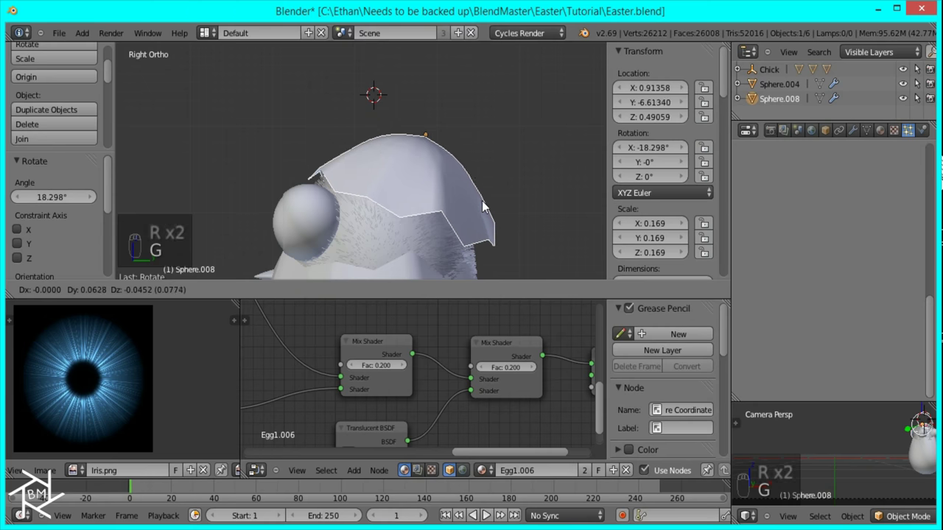
click(480, 198)
key(r)
click(500, 207)
key(g)
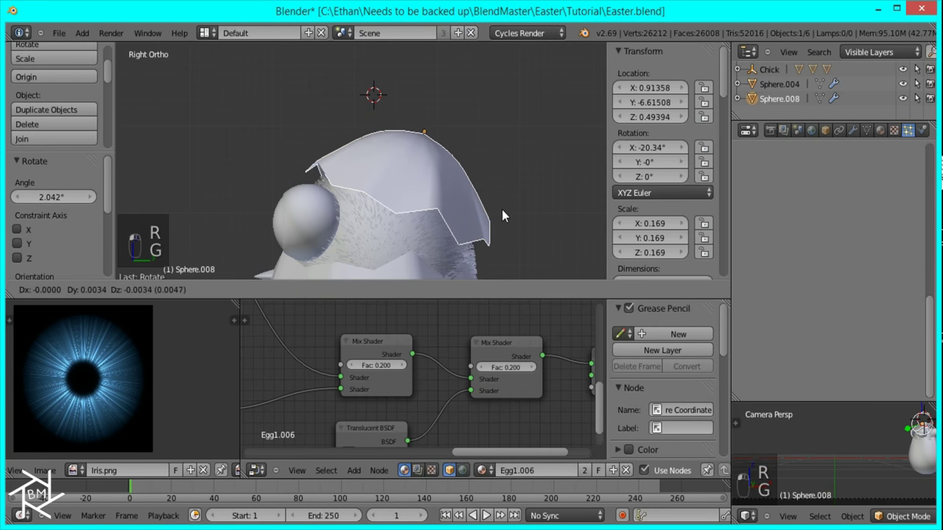
click(502, 211)
Step: Parent both egg shell pieces to the Chick empty, keeping their transforms
middle_drag(488, 217, 520, 193)
scroll(508, 224, down, 4)
scroll(509, 192, up, 1)
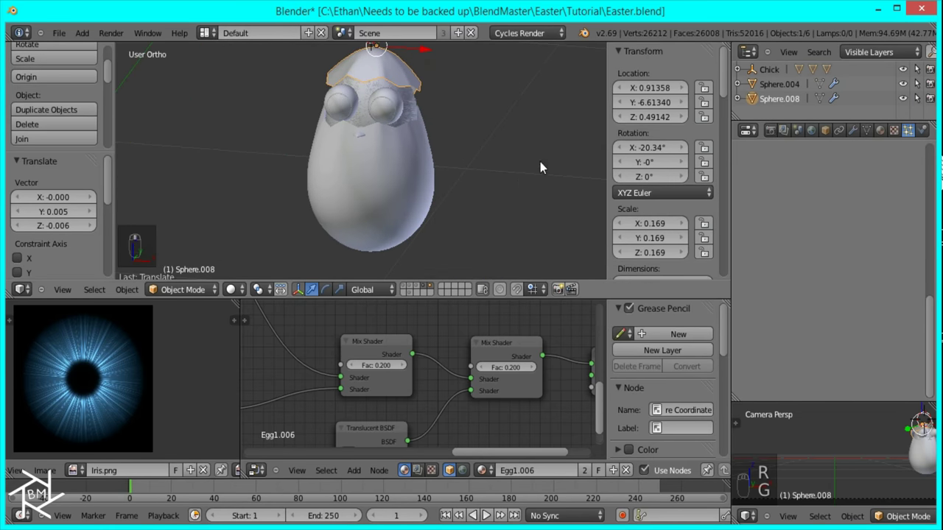
shift+click(775, 83)
shift+click(766, 70)
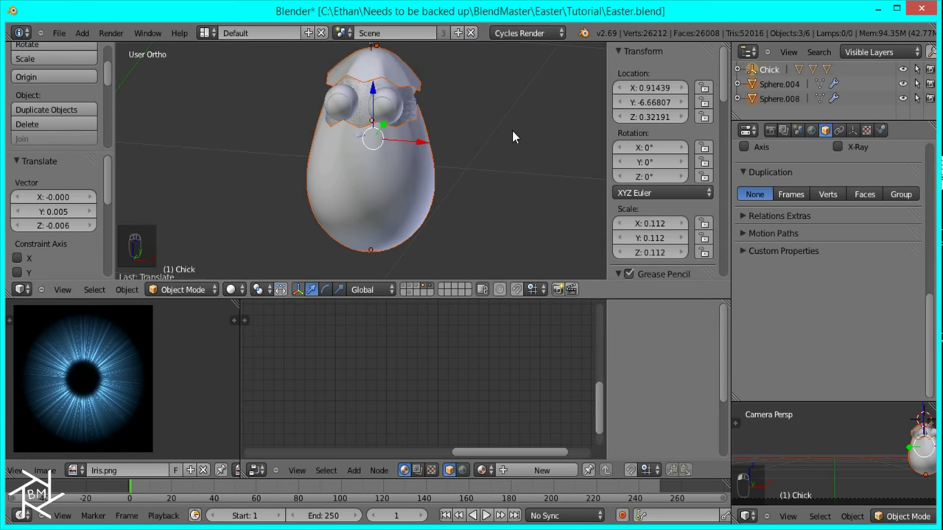
key(ctrl+p)
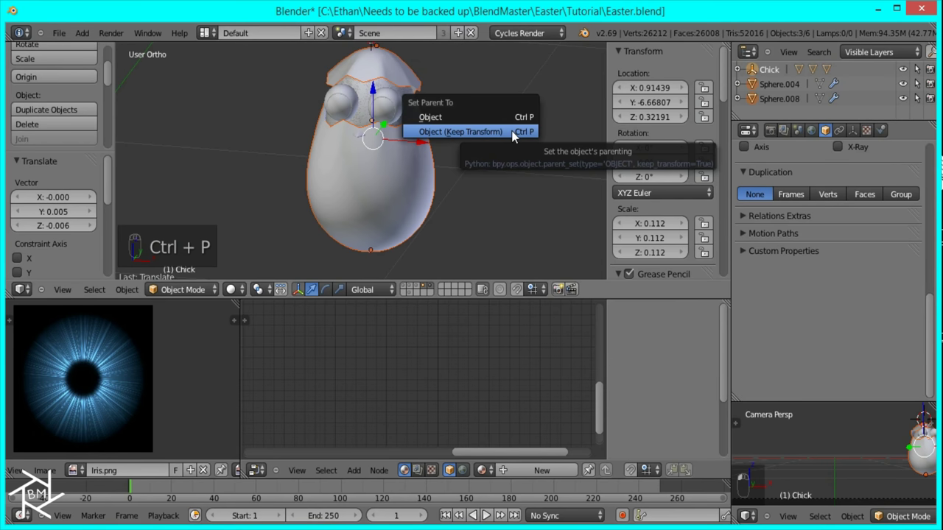
click(512, 131)
Step: Test-move the Chick empty to check that both egg pieces follow it, then cancel the move
middle_drag(436, 184, 483, 169)
click(763, 70)
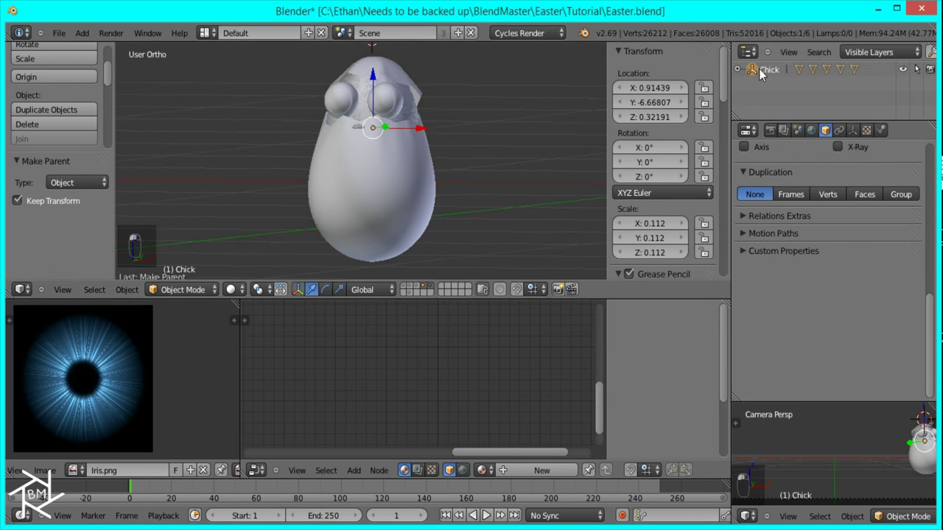
key(g)
right_click(453, 189)
Step: Select the chick's body in wireframe, hide its particle hair in the viewport and return to solid shading
middle_drag(483, 213, 410, 93)
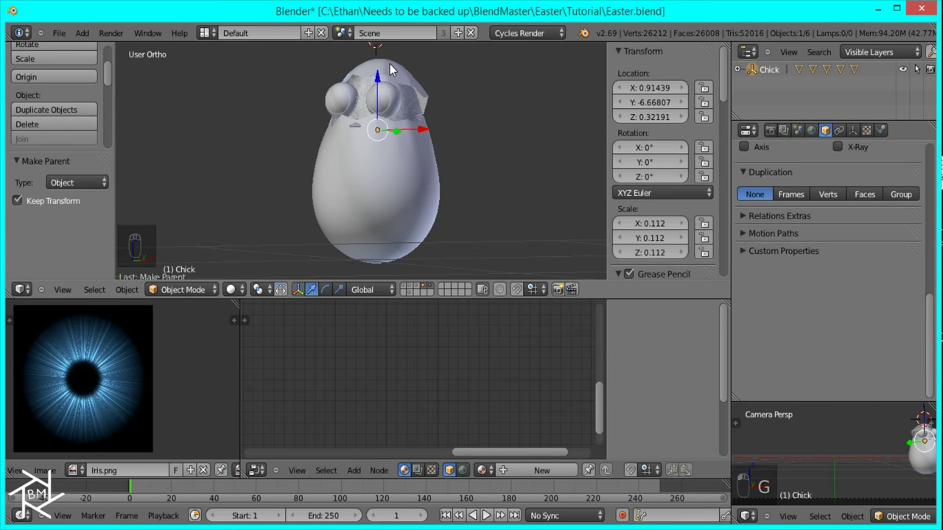
scroll(408, 164, up, 4)
scroll(434, 153, down, 4)
middle_drag(432, 158, 423, 169)
scroll(374, 104, up, 4)
scroll(365, 90, down, 3)
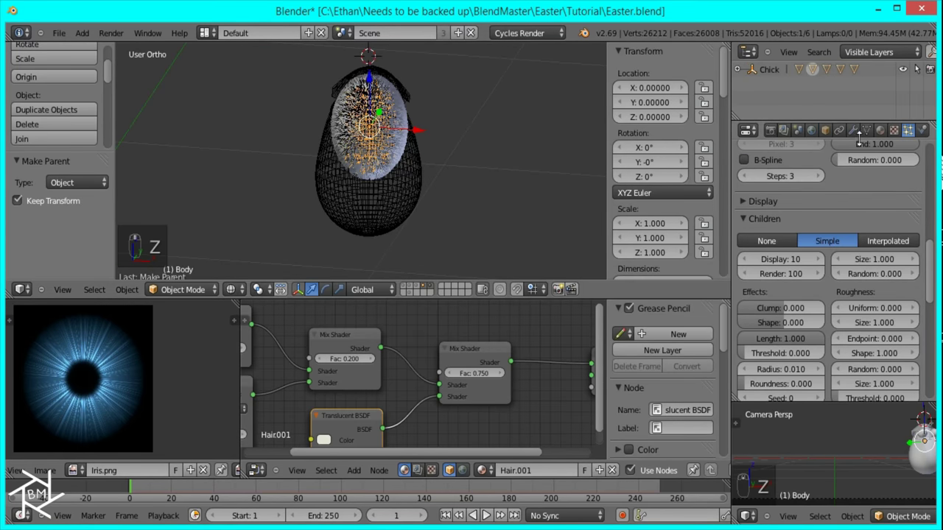
click(853, 130)
scroll(385, 124, up, 4)
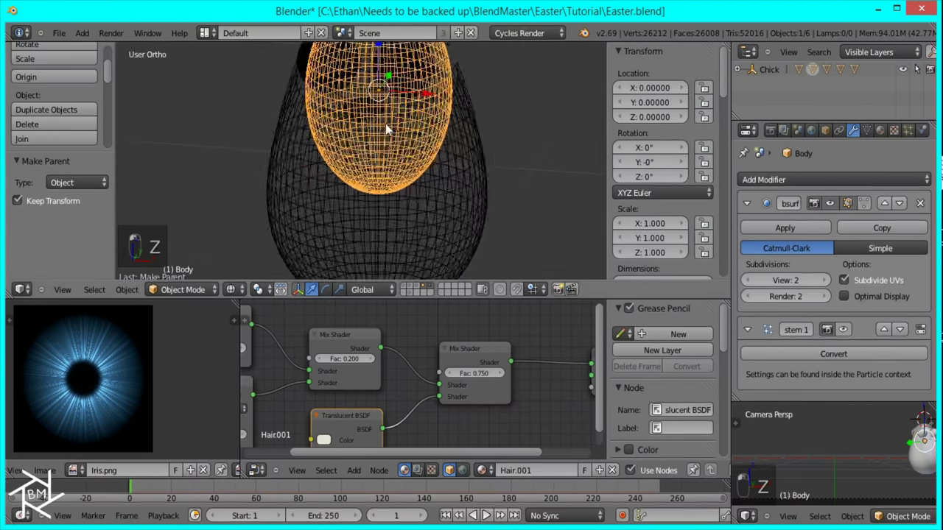
key(z)
Step: Add the eyes, beak and egg top piece to the body selection and raise them together 0.039 along Z
shift+middle_drag(432, 110, 426, 159)
shift+right_click(399, 109)
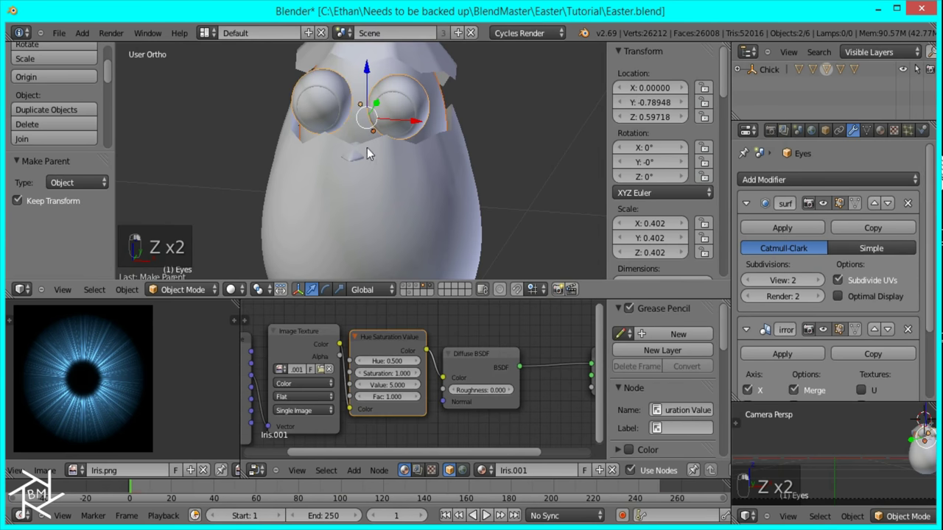
shift+right_click(353, 158)
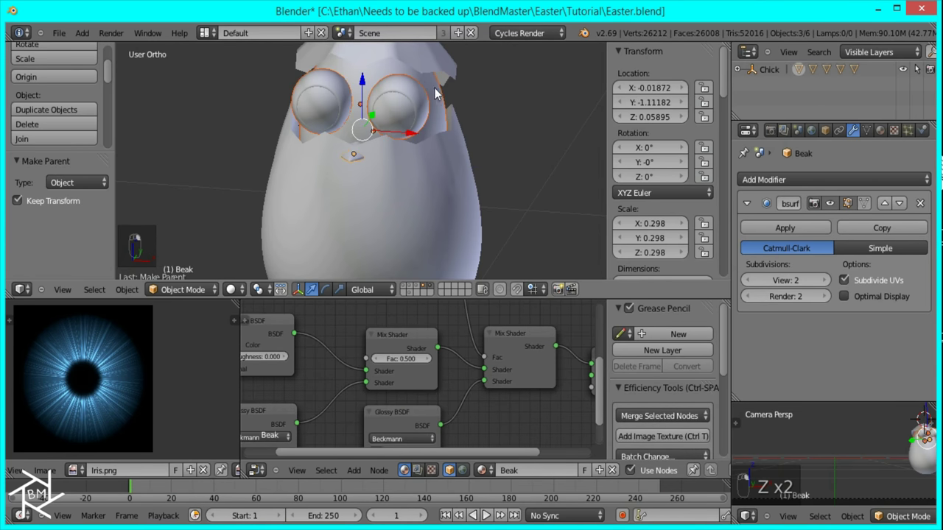
shift+right_click(423, 67)
scroll(434, 106, down, 4)
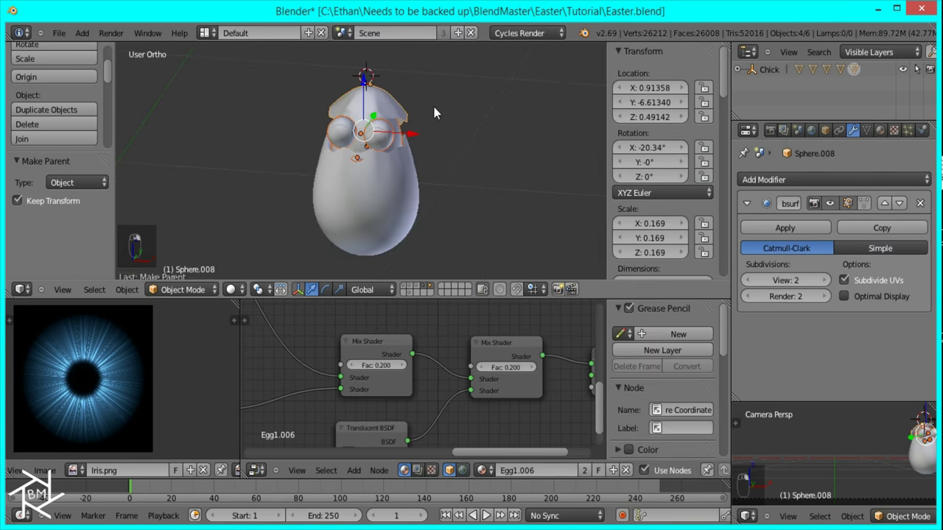
drag(372, 92, 368, 83)
Step: Return to camera view and switch the visible layer to the one holding only the two egg pieces
key(KP_0)
scroll(397, 190, down, 4)
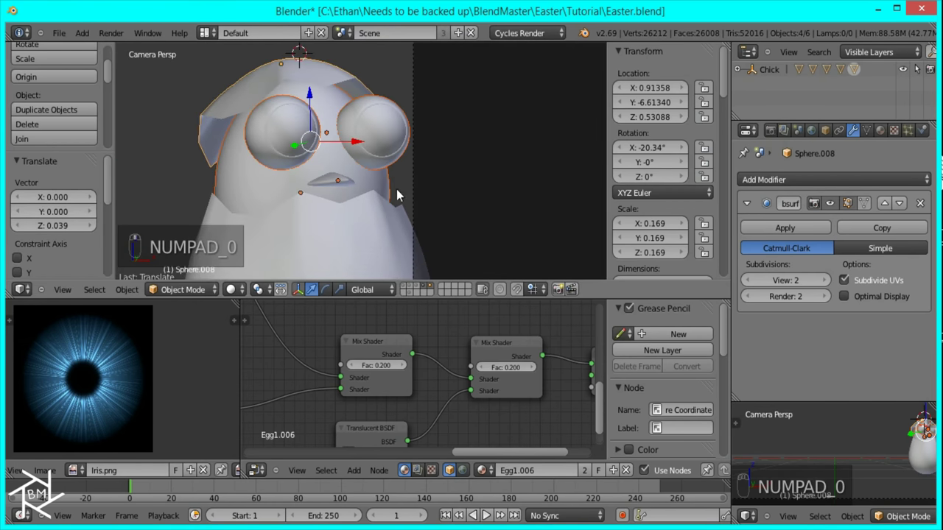
scroll(397, 190, down, 3)
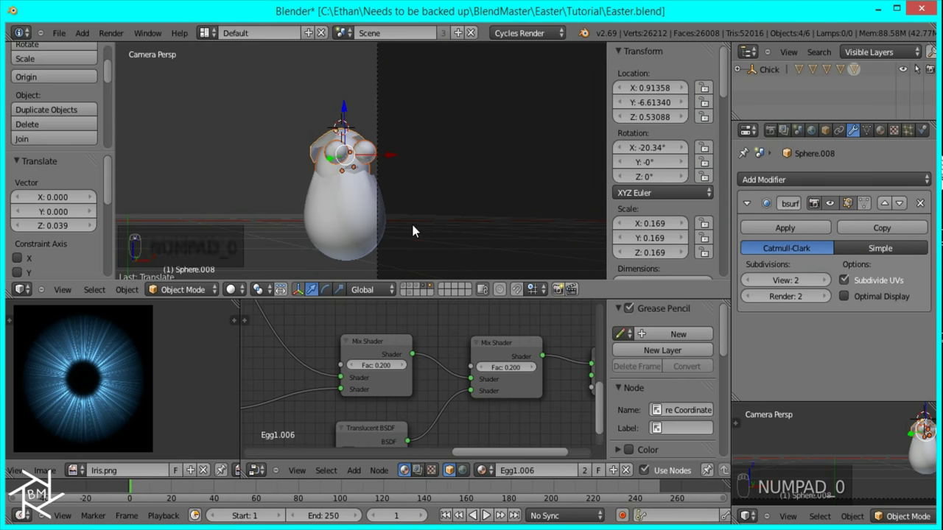
click(419, 286)
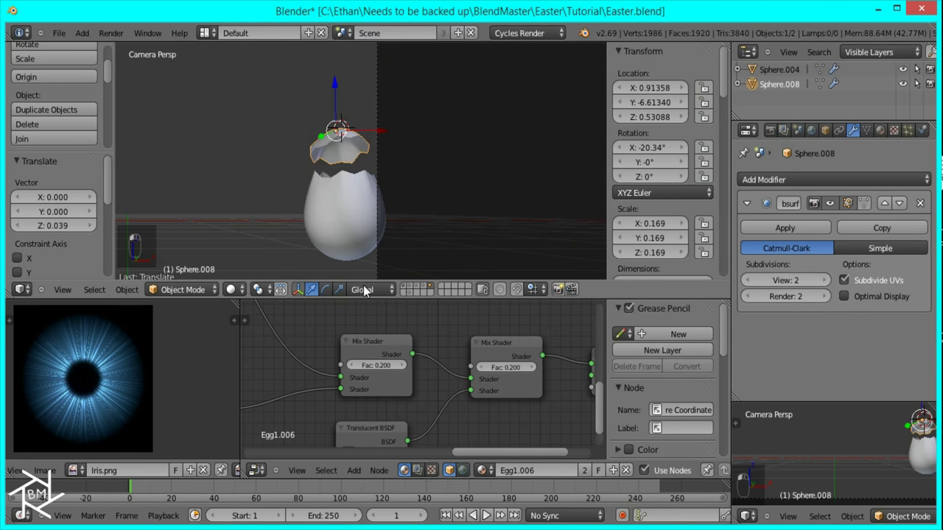
Step: Show the rest of the scene's objects again, select the Chick empty and rotate it -32.735° about the global Z axis
click(405, 287)
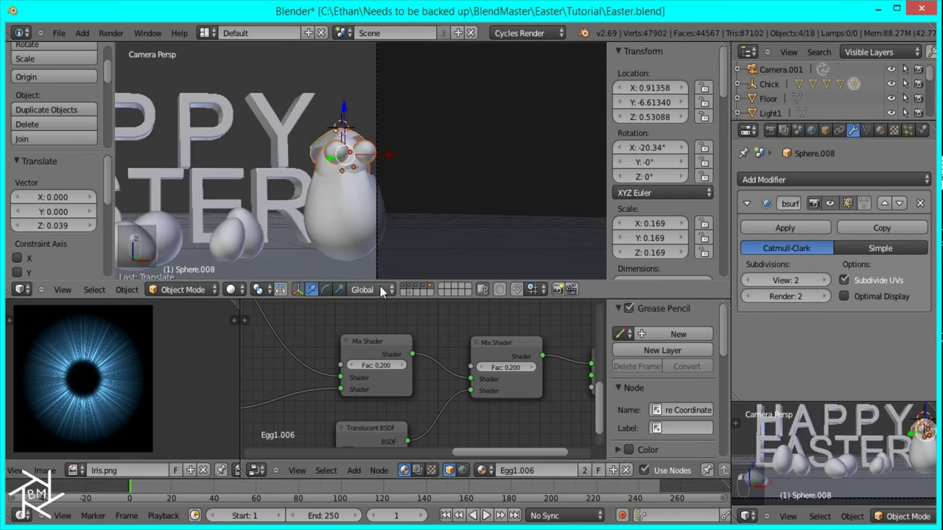
scroll(404, 215, down, 2)
click(767, 85)
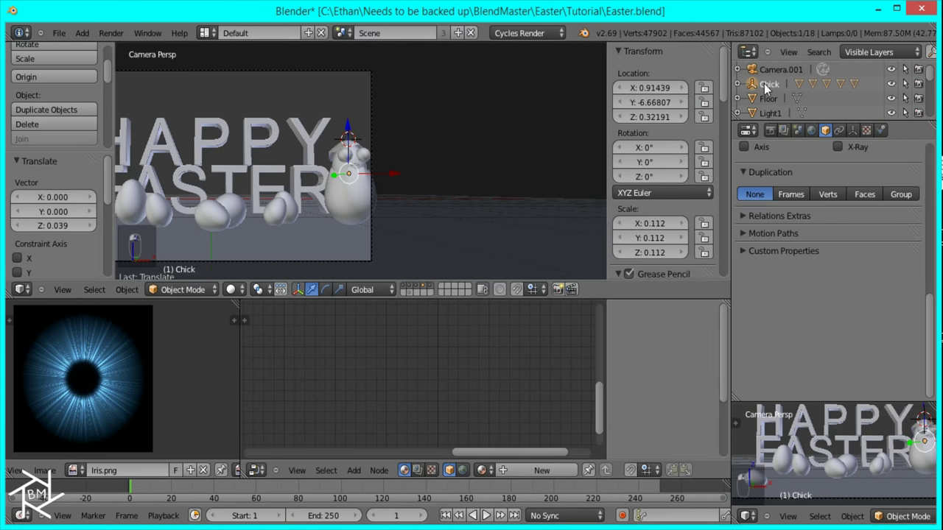
scroll(392, 206, up, 2)
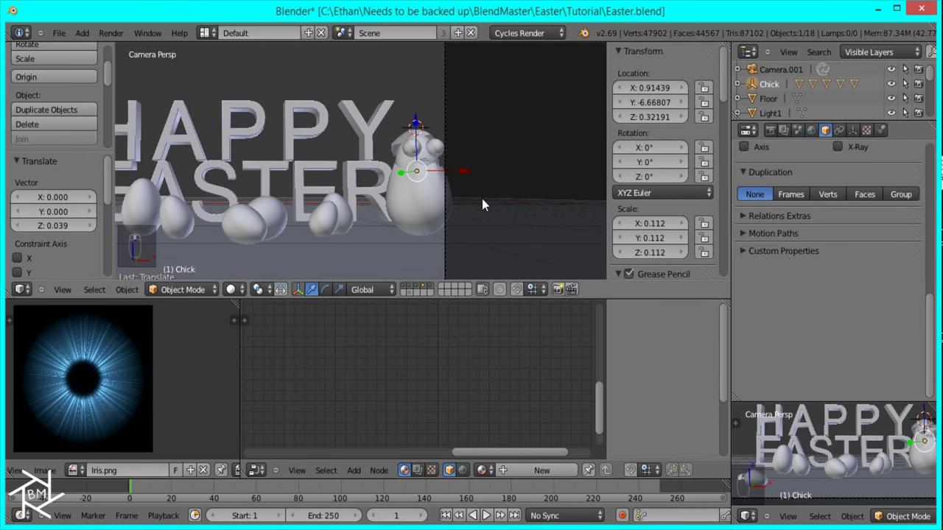
key(r)
key(z)
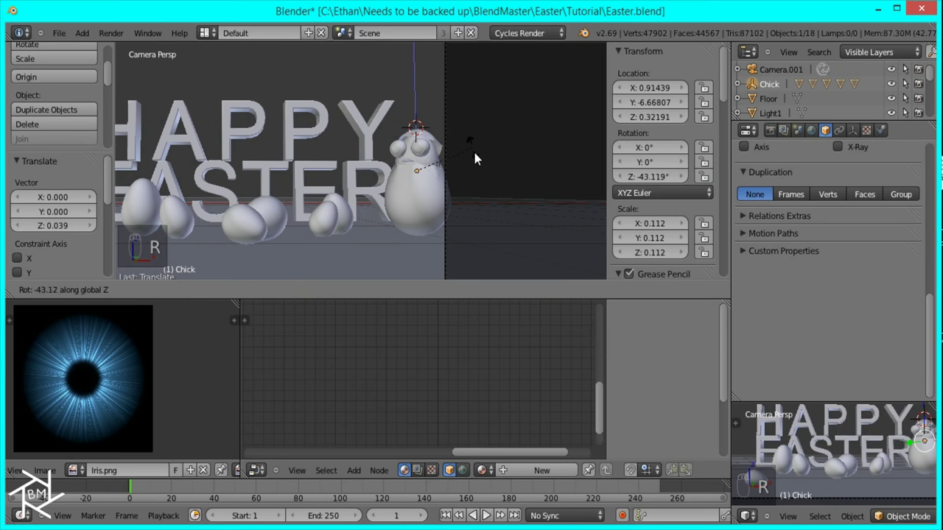
click(476, 155)
Step: Move the Chick empty -0.054 along the X axis and check the hatching chick close up in rendered shading
key(g)
key(x)
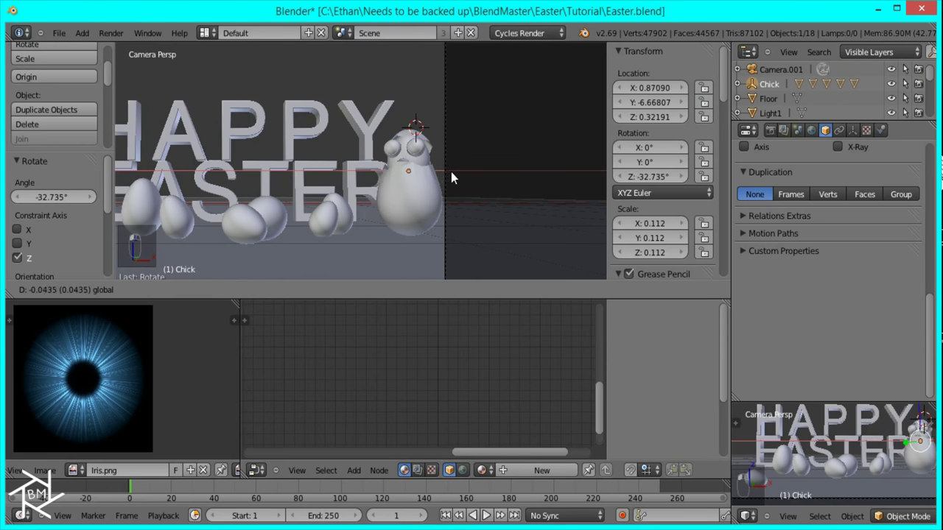
click(448, 172)
scroll(868, 468, down, 2)
key(shift+z)
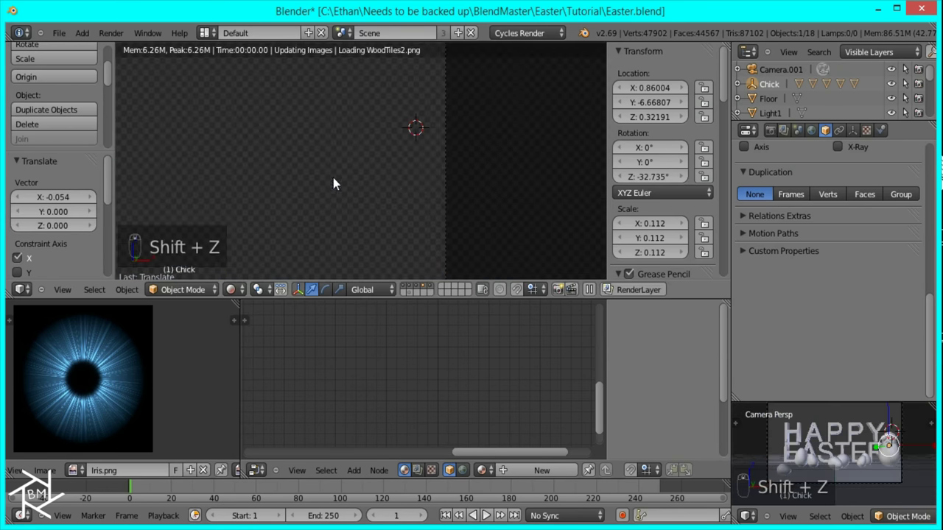
shift+middle_drag(415, 217, 425, 214)
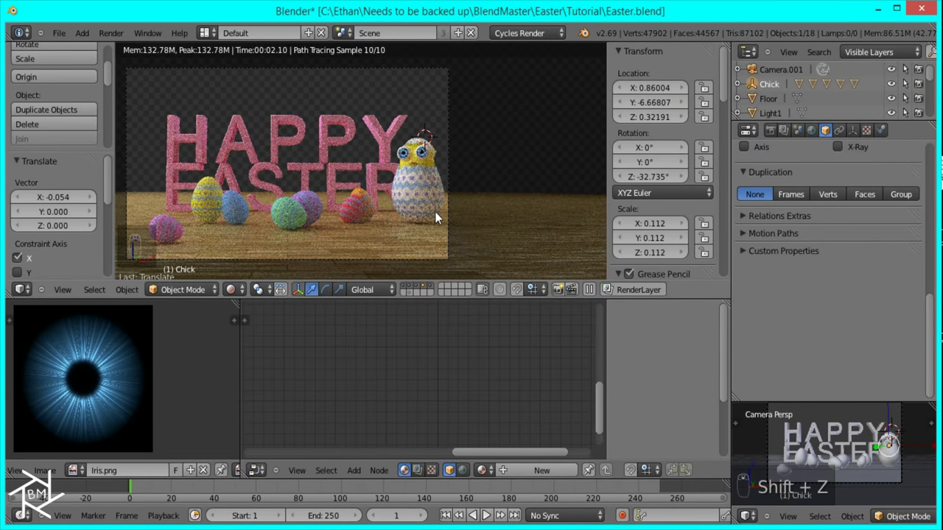
scroll(435, 211, up, 5)
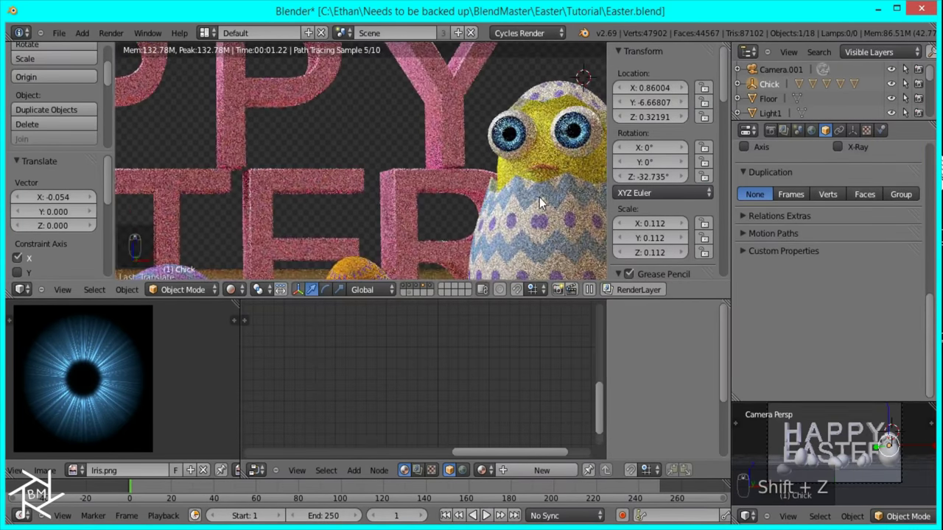
shift+middle_drag(540, 203, 496, 204)
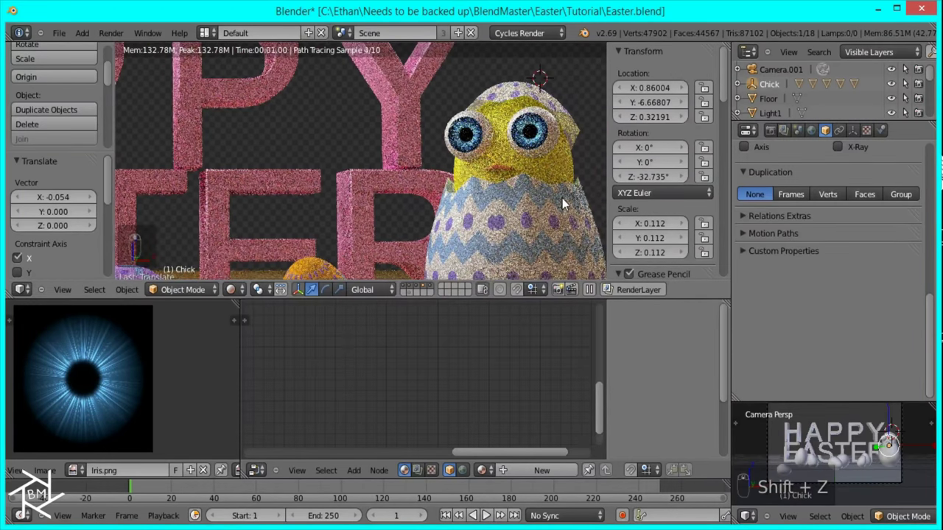
scroll(550, 202, down, 5)
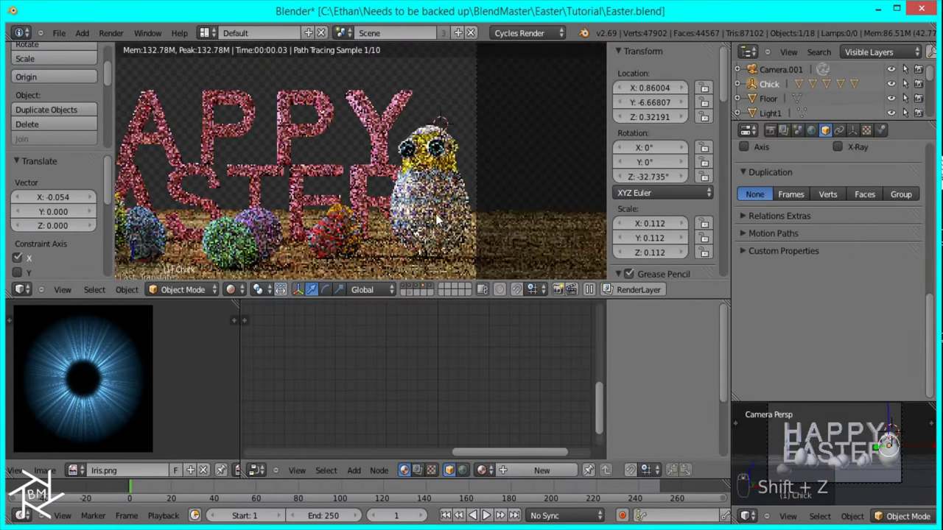
Step: Select the lower eggshell piece and bring up its Egg1.006 material settings and shader nodes
right_click(435, 214)
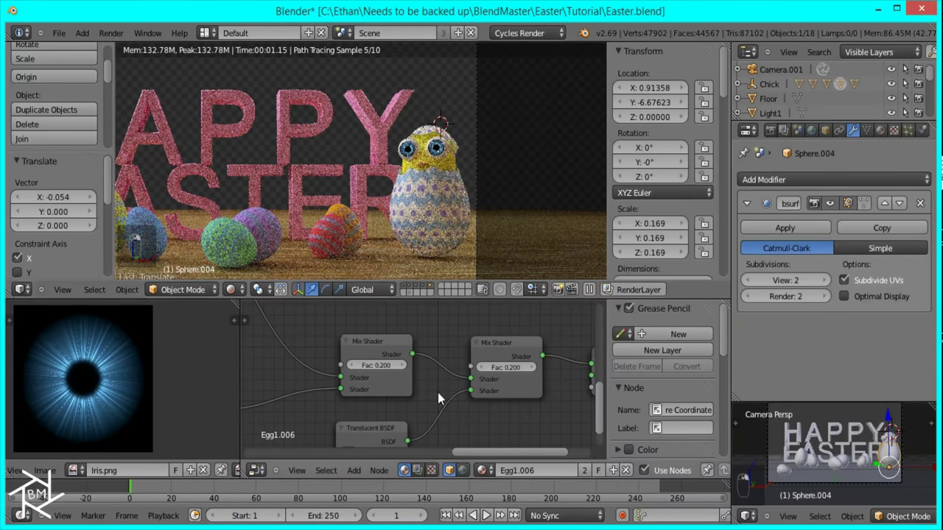
scroll(438, 392, down, 3)
scroll(359, 366, down, 3)
middle_drag(411, 355, 380, 376)
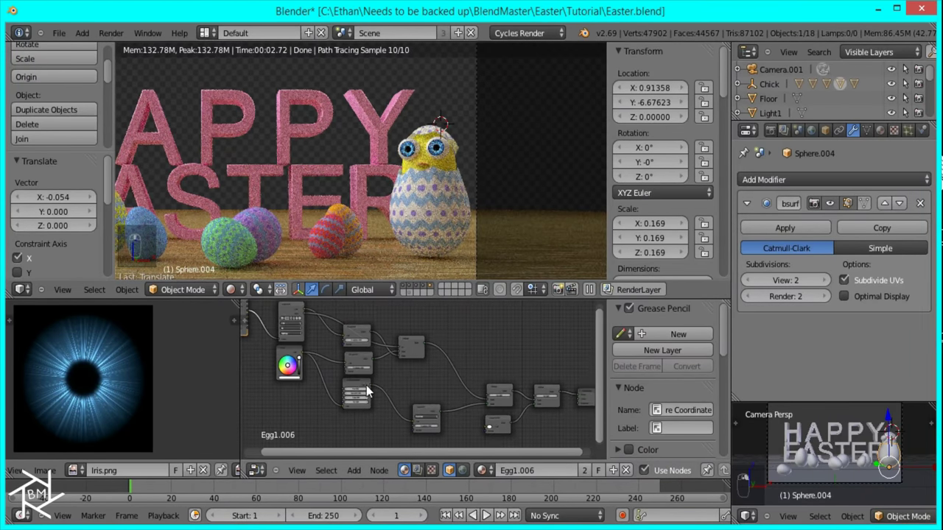
click(877, 131)
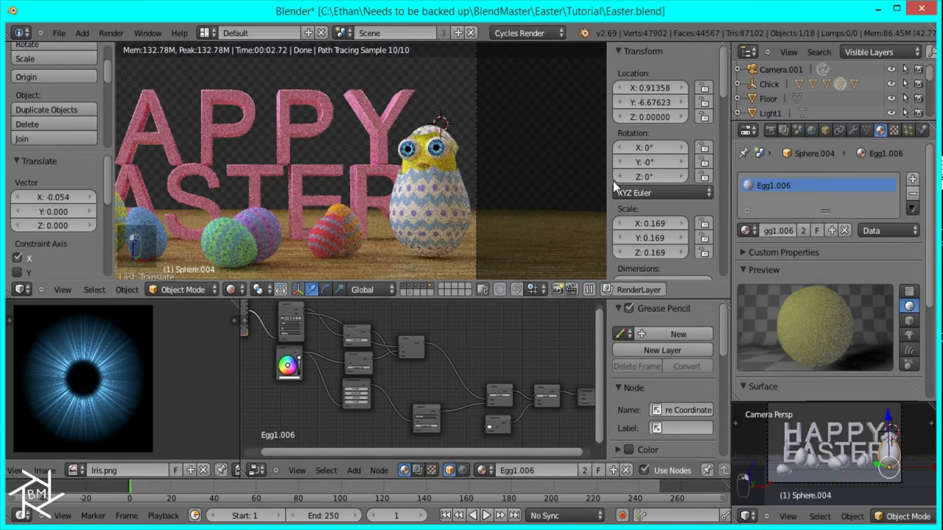
scroll(346, 372, up, 2)
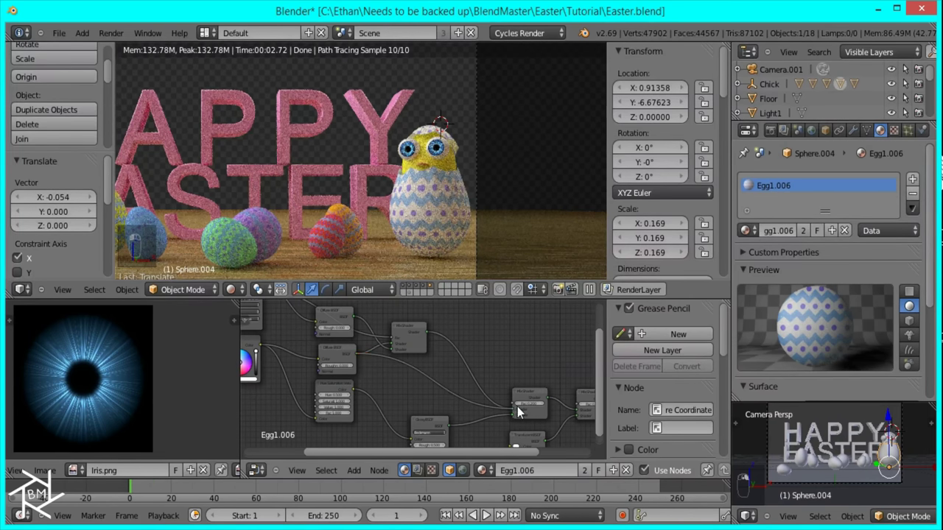
Step: Try feeding the plain Diffuse shader into the final Mix Shader for a patternless shell, and reconnect the pattern's Mix Shader
drag(517, 407, 504, 383)
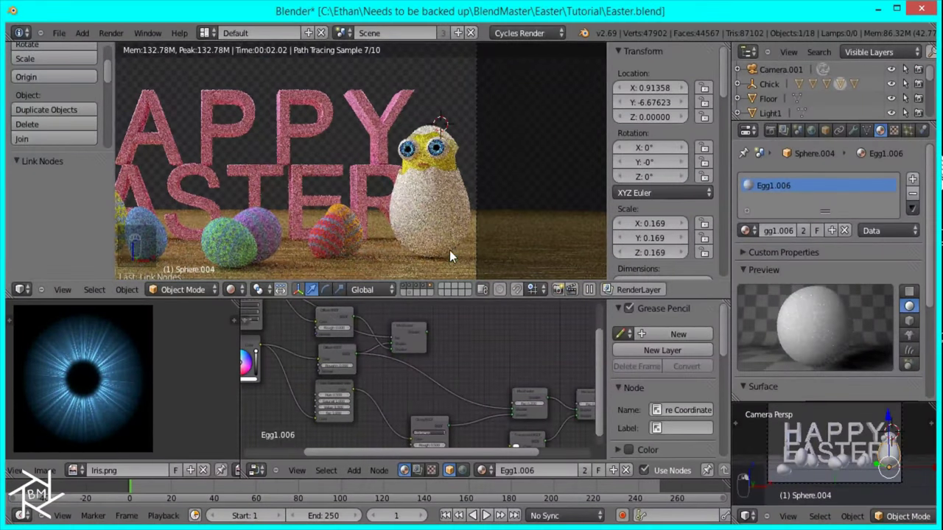
key(Home)
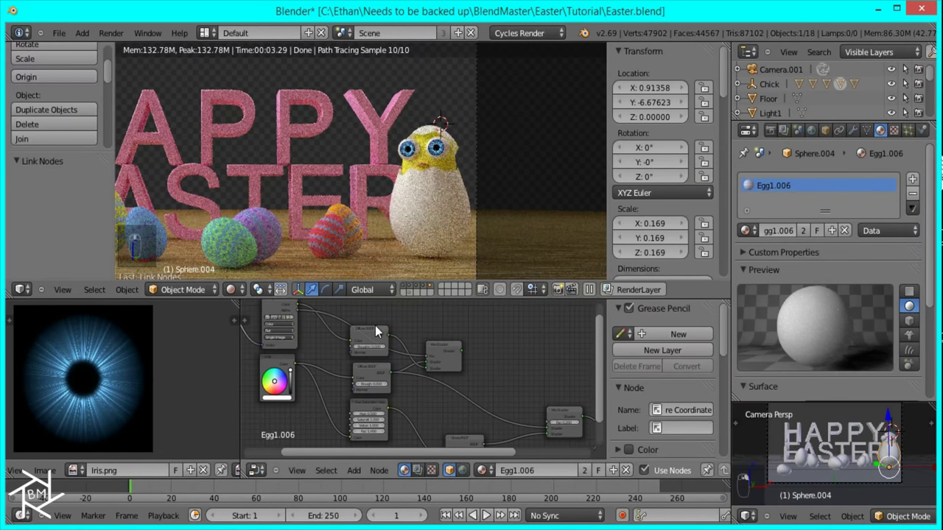
drag(462, 352, 547, 424)
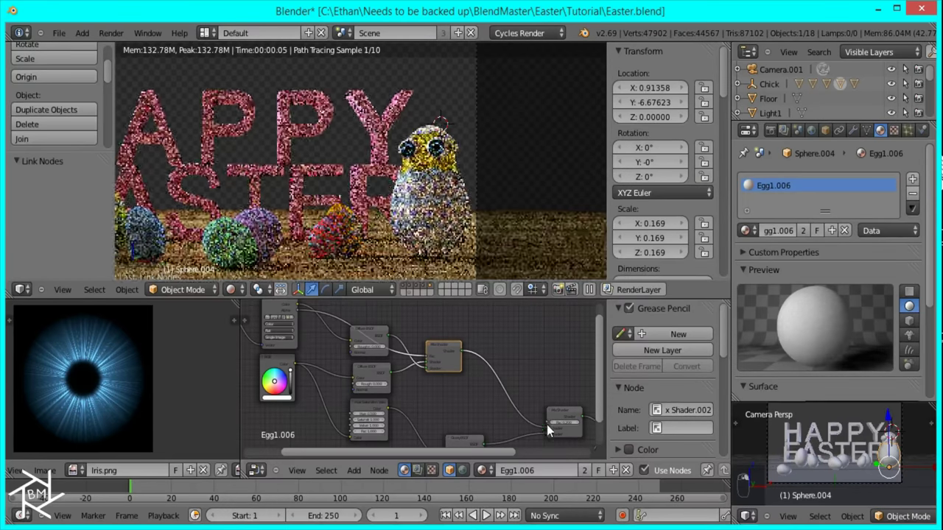
Step: Select the small blue egg and load Egg_Texture2.png into its Image Texture node, returning to rendered shading
middle_drag(546, 424, 685, 463)
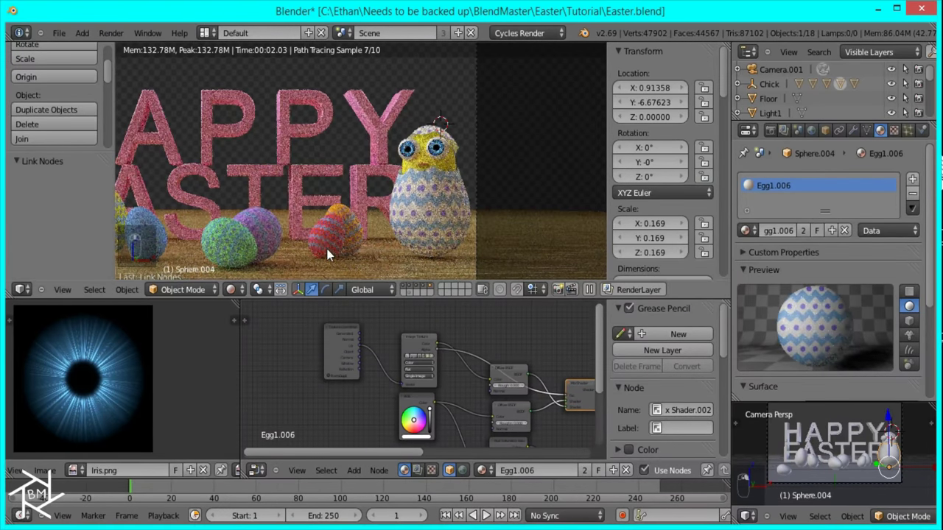
middle_drag(346, 233, 298, 219)
right_click(262, 235)
key(z)
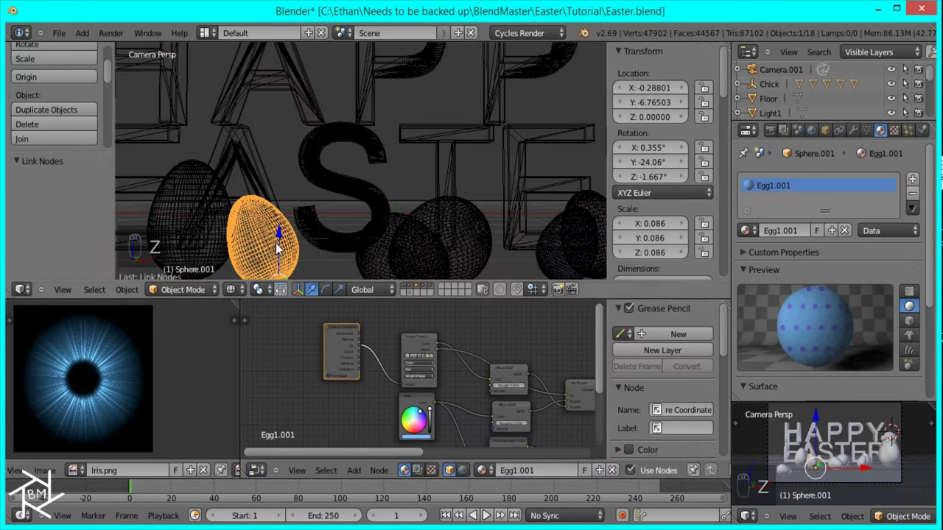
scroll(429, 371, up, 2)
click(431, 349)
double_click(239, 153)
key(shift+z)
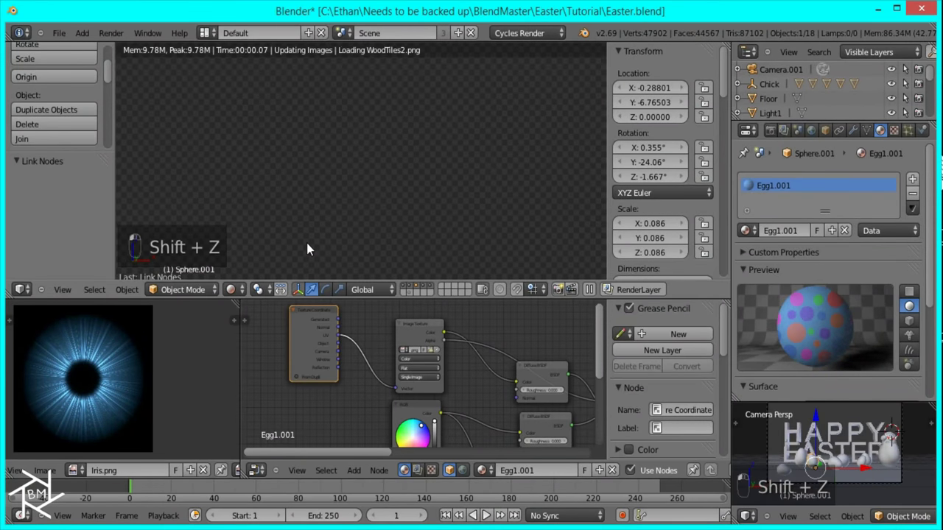
Step: Enter edit mode on the blue egg and display Egg_Texture2.png in the image editor
middle_drag(248, 337, 306, 333)
key(Tab)
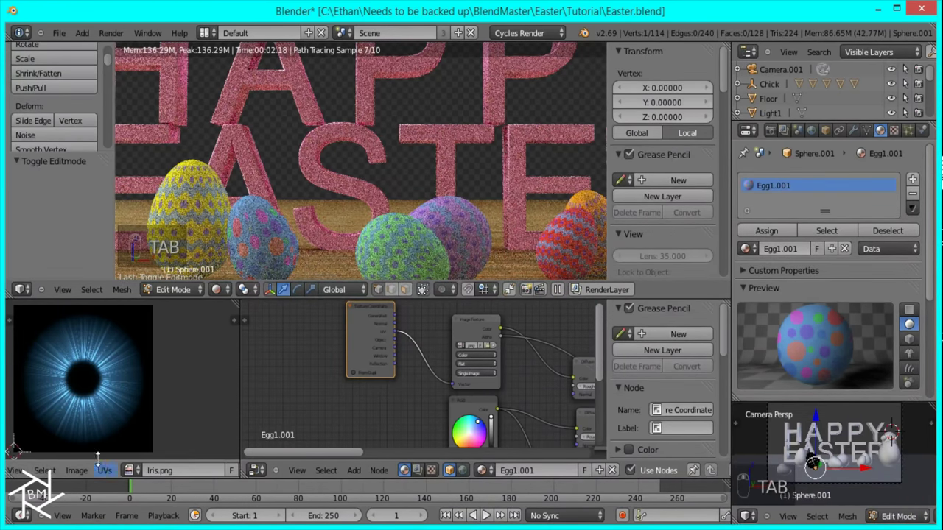
click(130, 471)
click(147, 346)
scroll(144, 372, down, 5)
Step: Select the blue egg's whole mesh in edit mode so its UV layout shows over the texture, keeping rendered shading
key(Tab)
key(z)
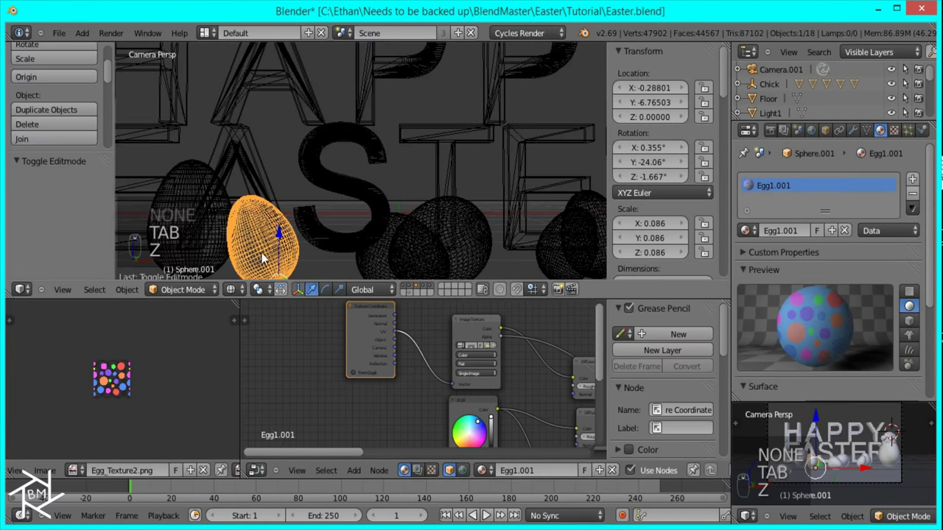
key(Tab)
key(a)
key(a)
key(a)
key(Tab)
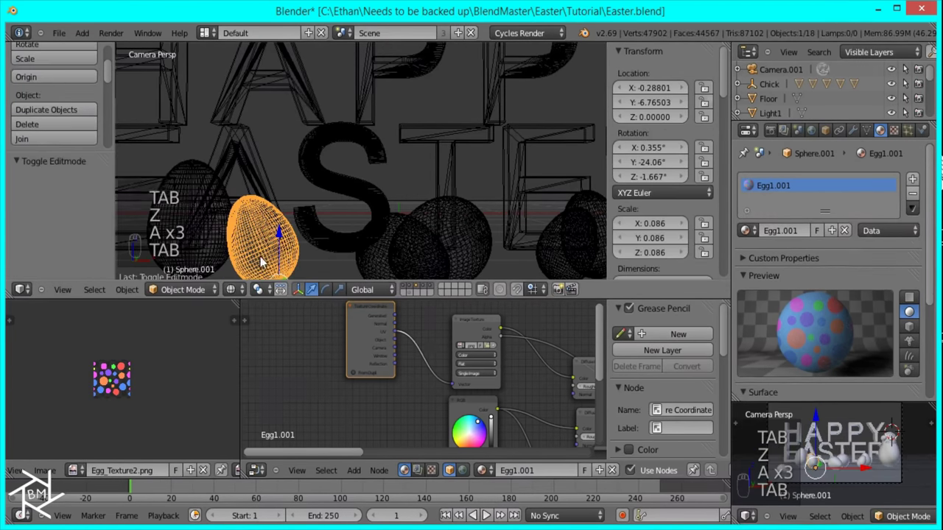
key(Tab)
key(shift+z)
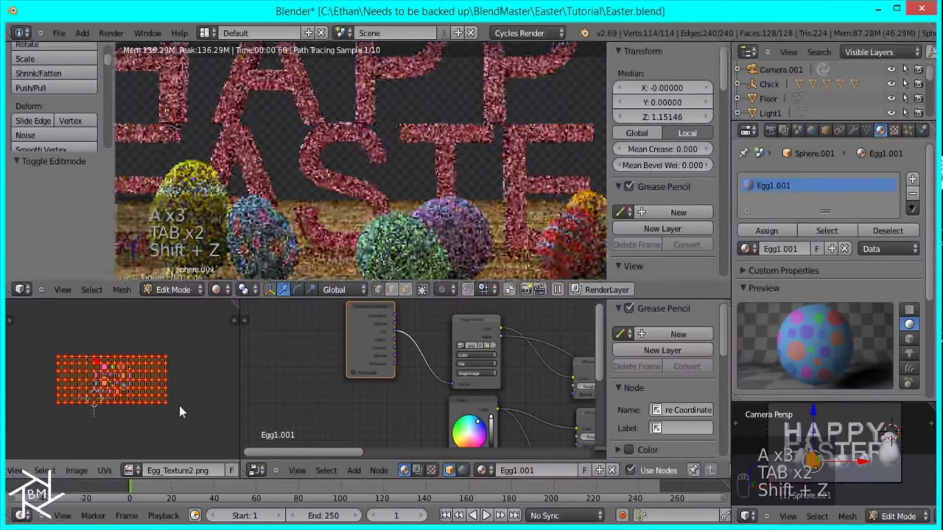
Step: Scale the blue egg's UV layout by 1.159 along Y and leave edit mode
key(s)
key(y)
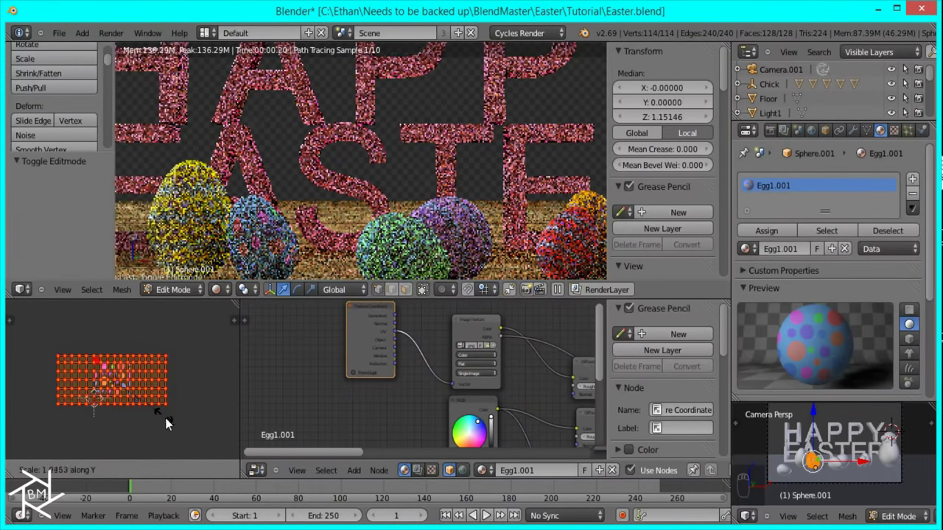
click(168, 420)
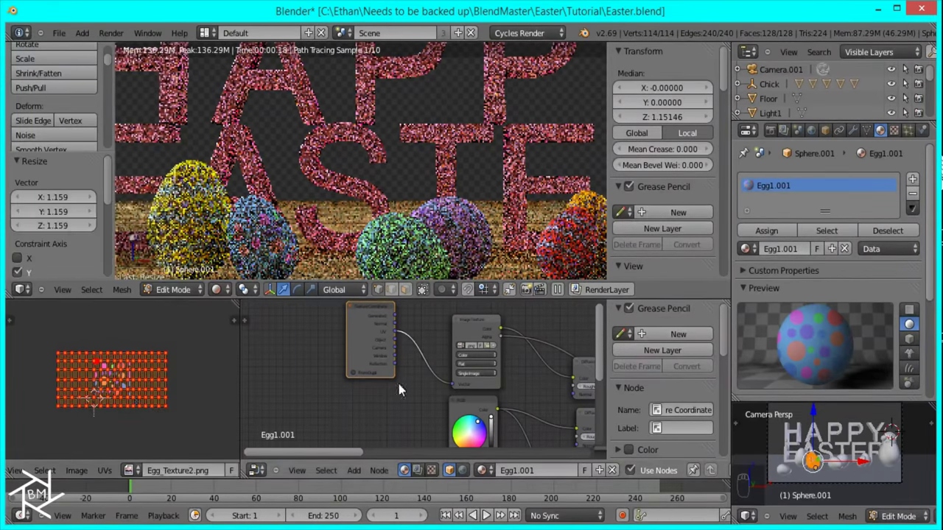
scroll(175, 376, down, 3)
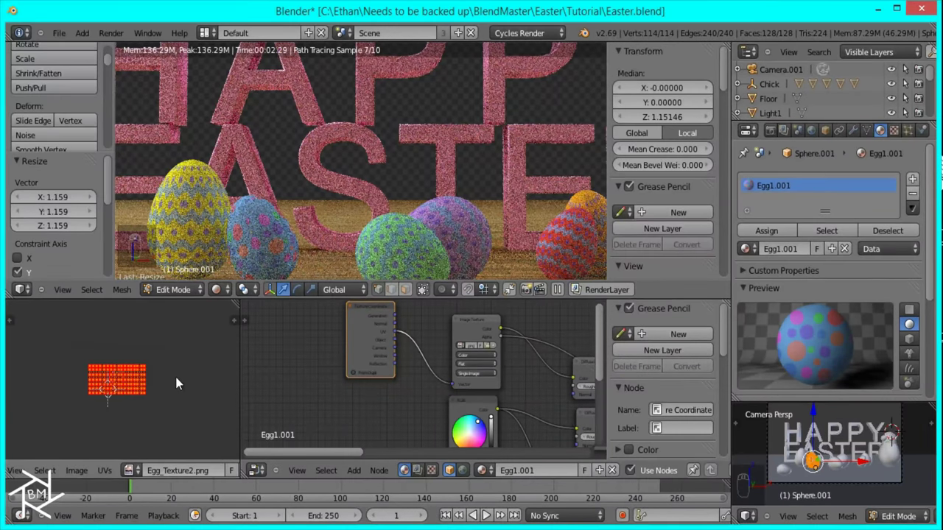
key(Tab)
Step: Select the green egg and load Egg_Texture2.png into its Image Texture node
right_click(414, 240)
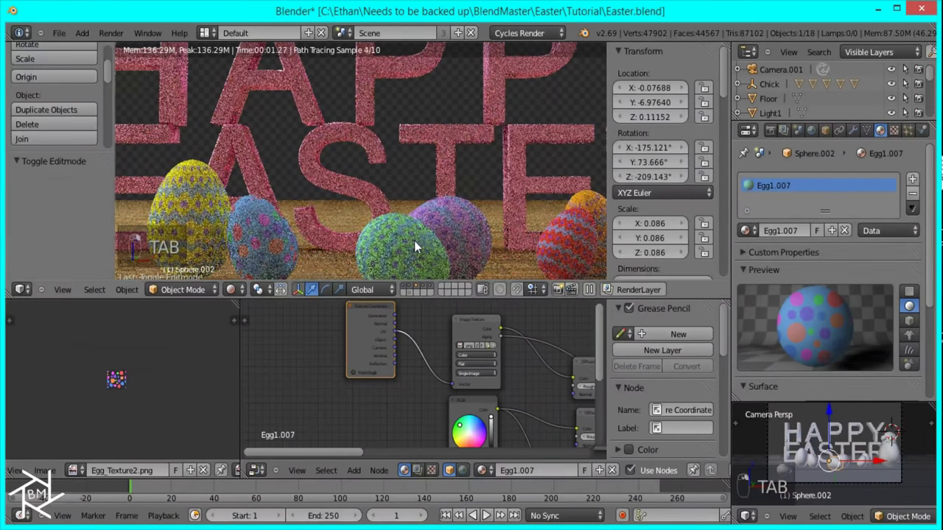
click(487, 345)
click(258, 151)
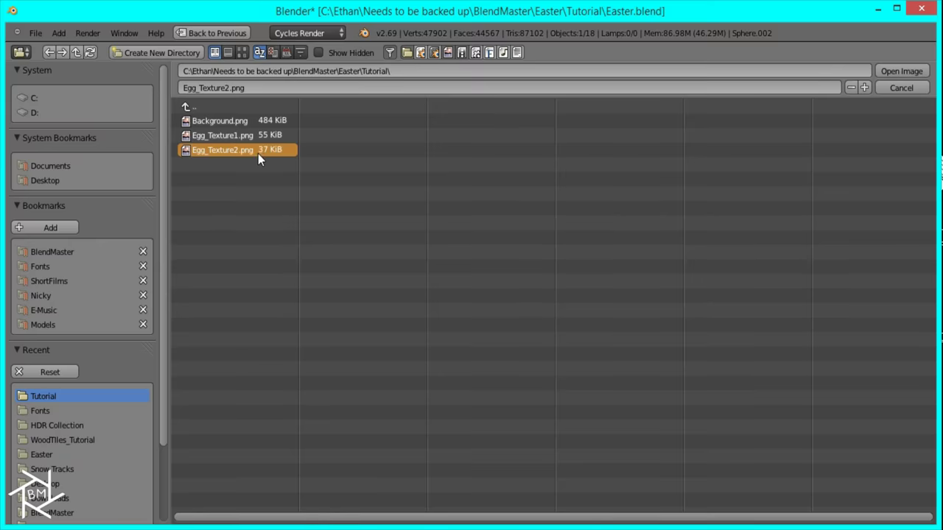
double_click(258, 151)
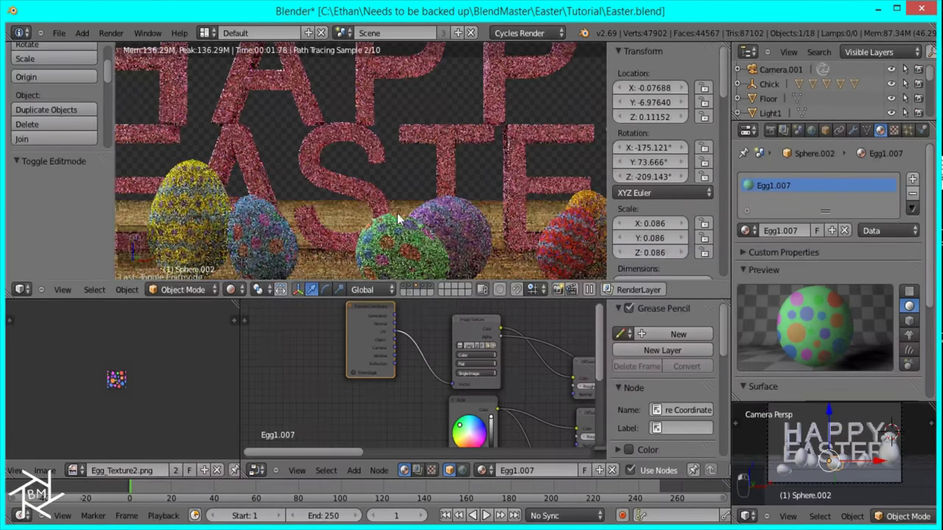
Step: Select the green egg's whole mesh in edit mode and scale its UV layout uniformly by 0.633
key(Tab)
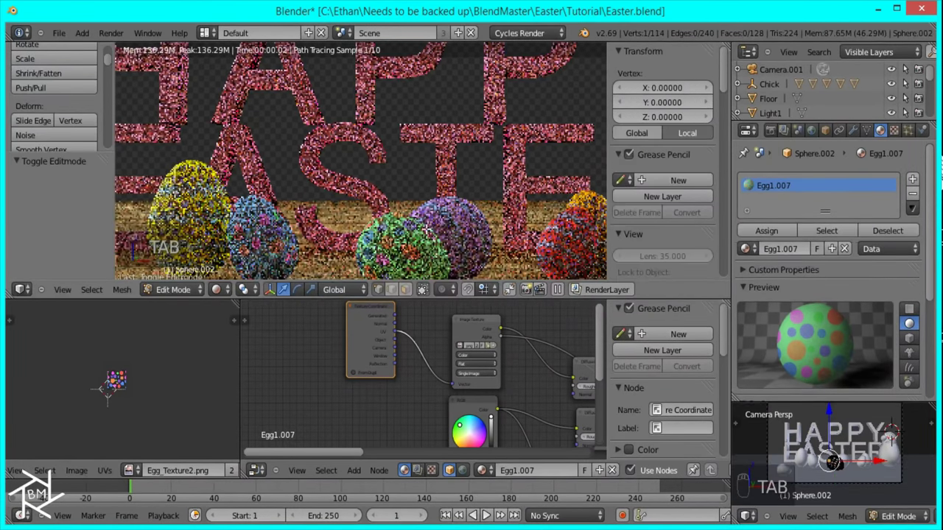
key(a)
key(a)
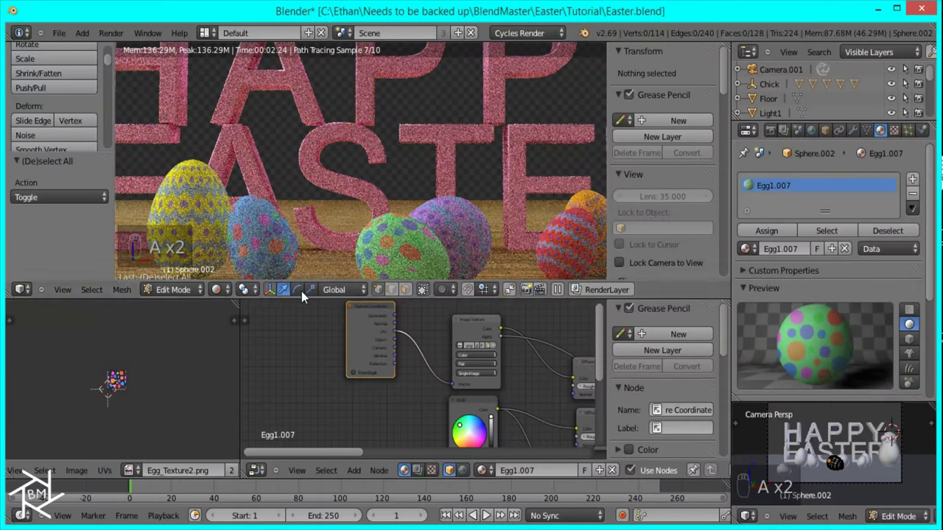
key(a)
scroll(212, 350, up, 4)
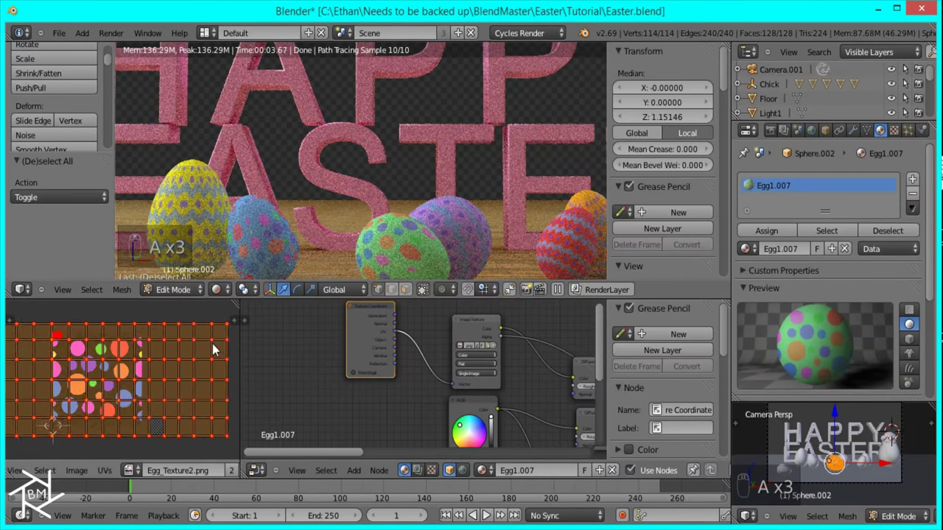
scroll(212, 340, down, 2)
key(s)
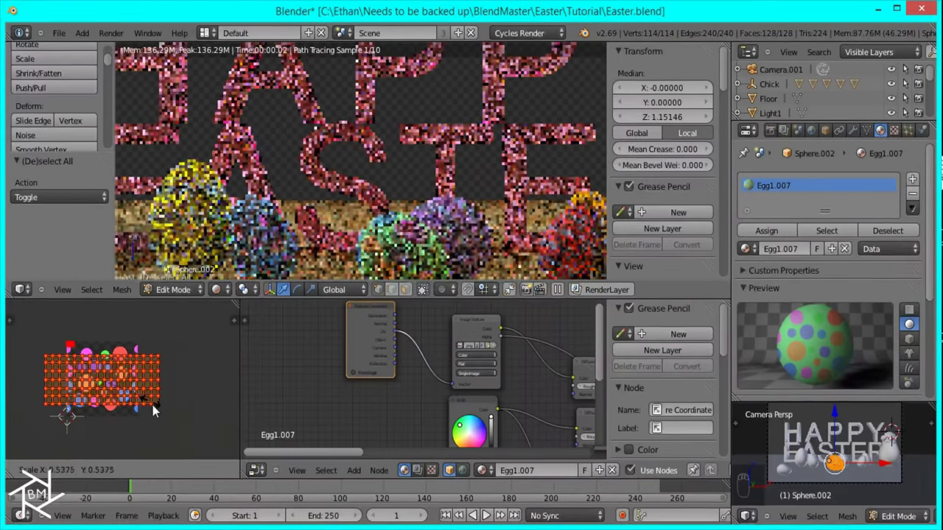
click(156, 412)
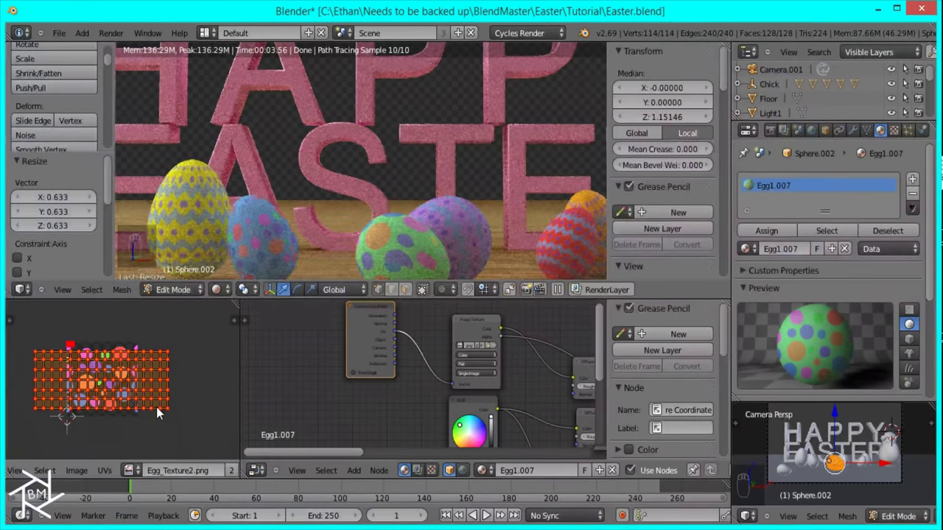
Step: Scale the green egg's UV layout uniformly by 1.622, and by 1.188 along Y only
key(s)
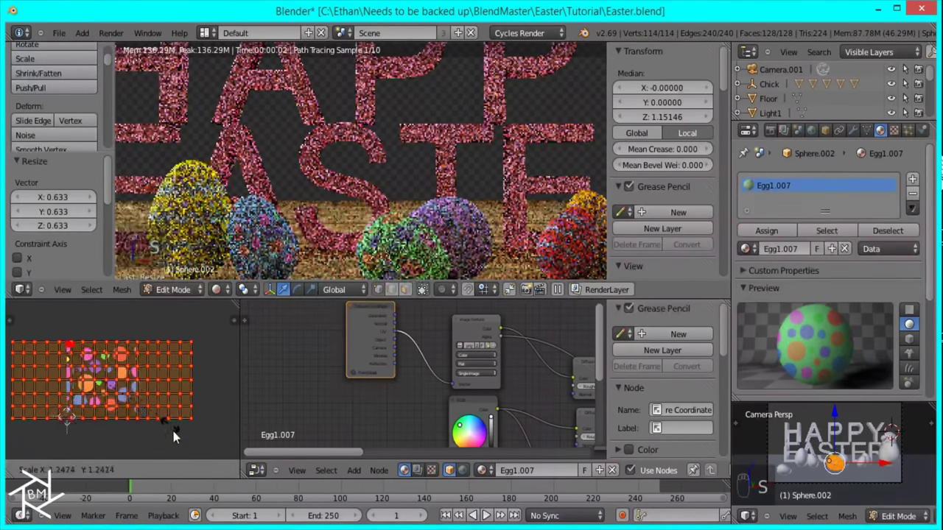
click(180, 441)
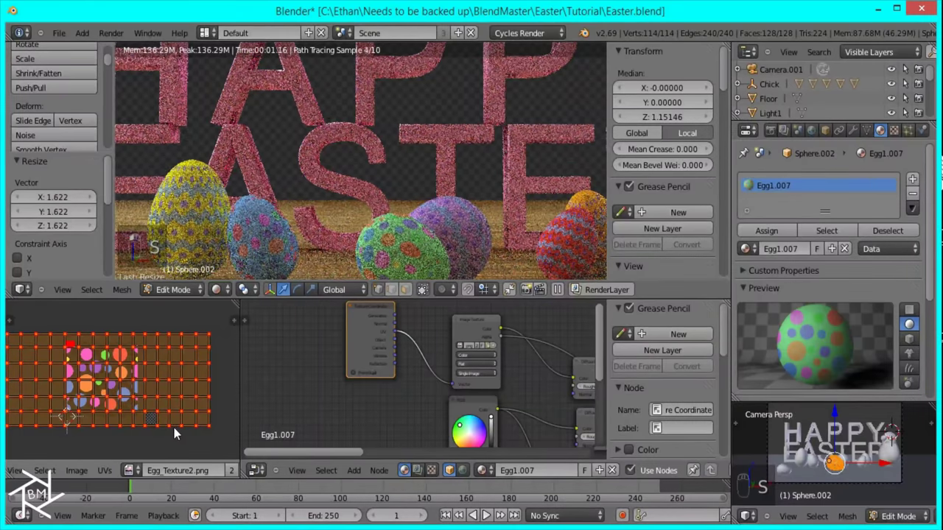
key(s)
key(y)
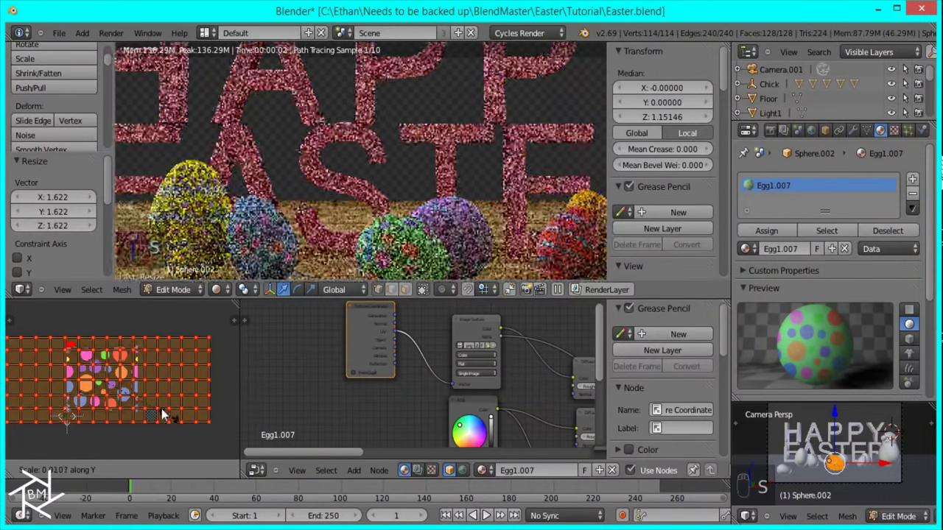
click(179, 442)
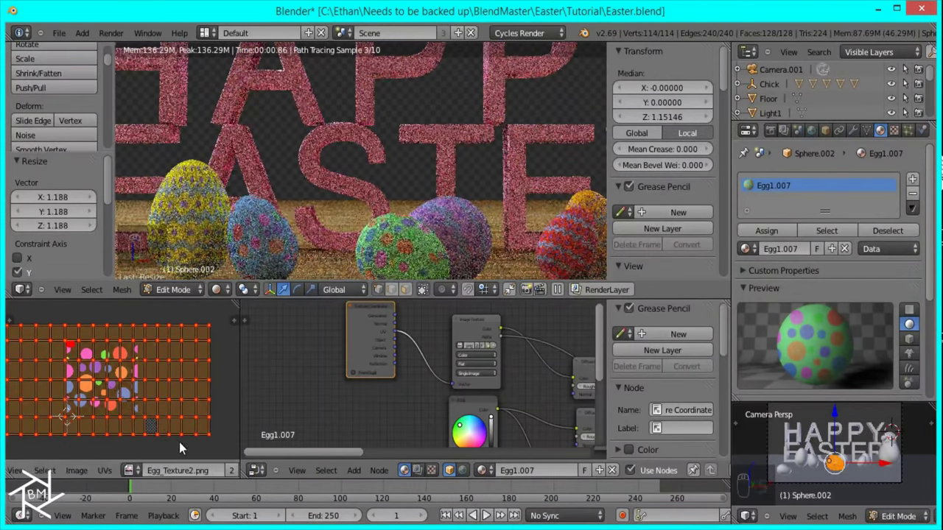
Step: Switch the camera view from rendered to wireframe shading and leave the green egg's edit mode
key(Home)
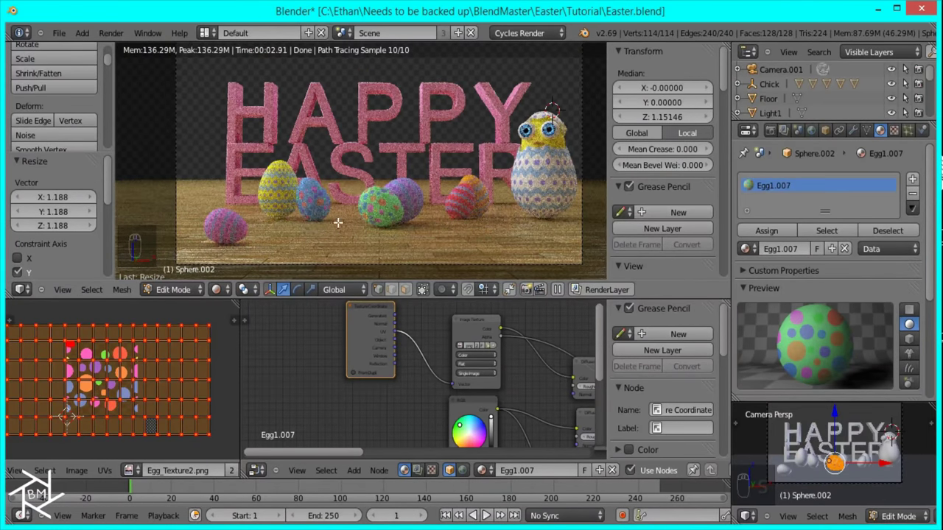
key(Tab)
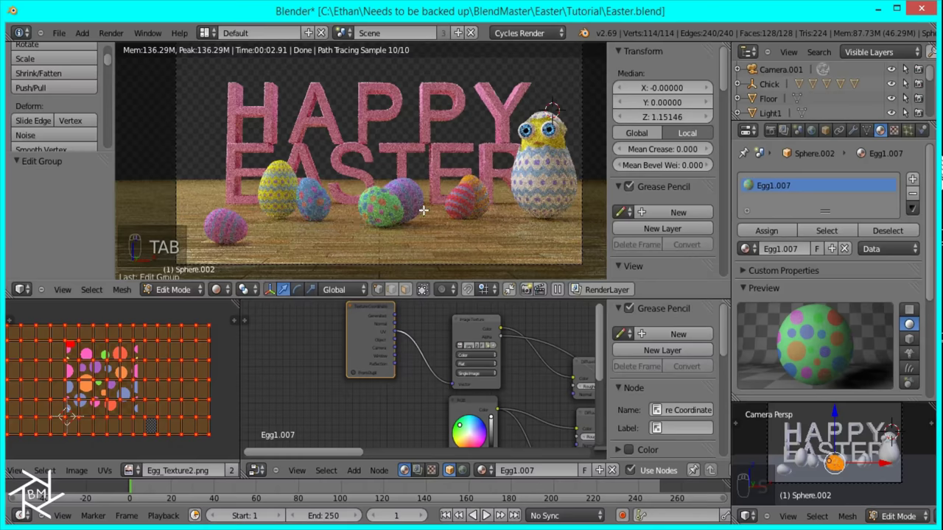
scroll(427, 211, down, 3)
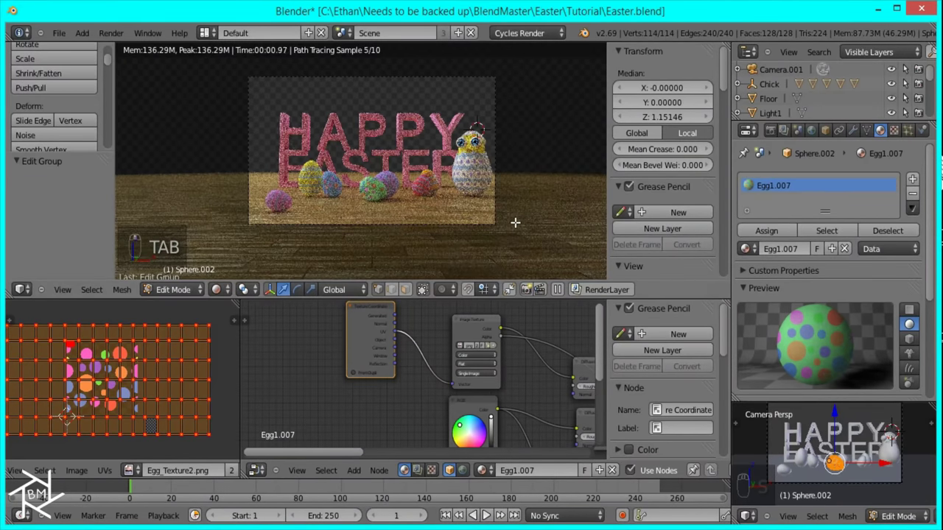
key(z)
key(Tab)
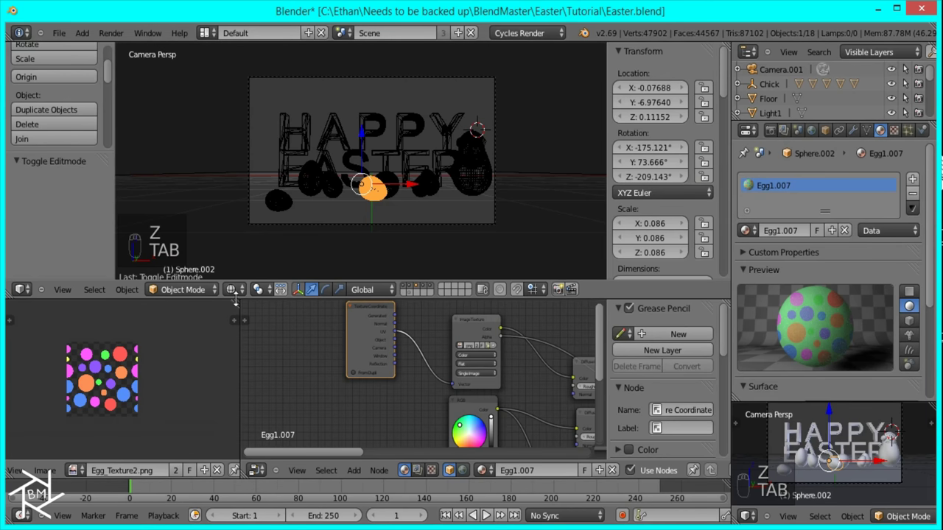
Step: Merge away the UV, node and small camera view areas to enlarge the main view and properties, and save the file
drag(255, 309, 82, 308)
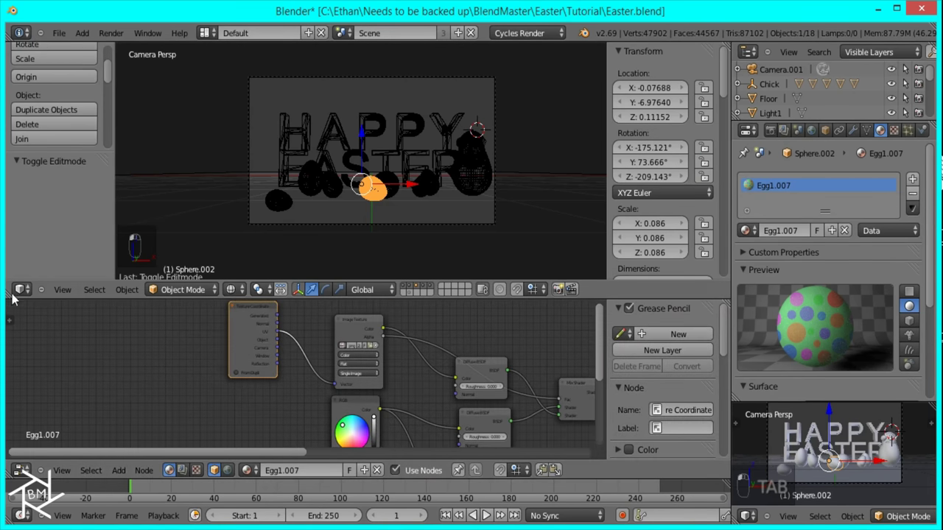
drag(8, 295, 44, 369)
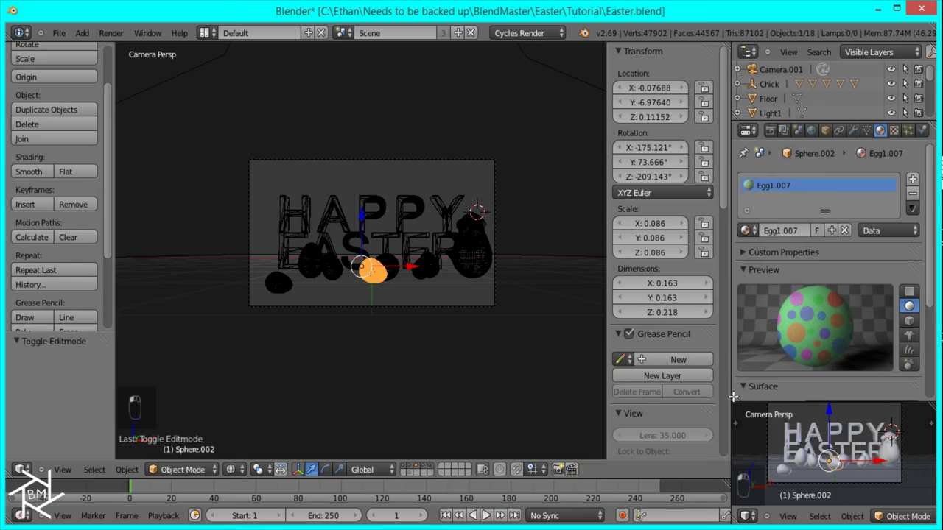
drag(733, 397, 744, 449)
click(59, 33)
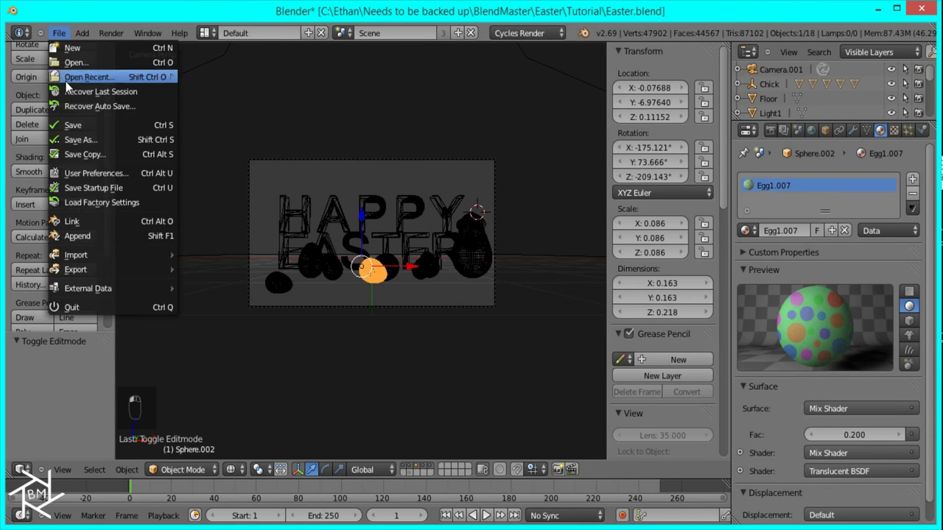
click(73, 125)
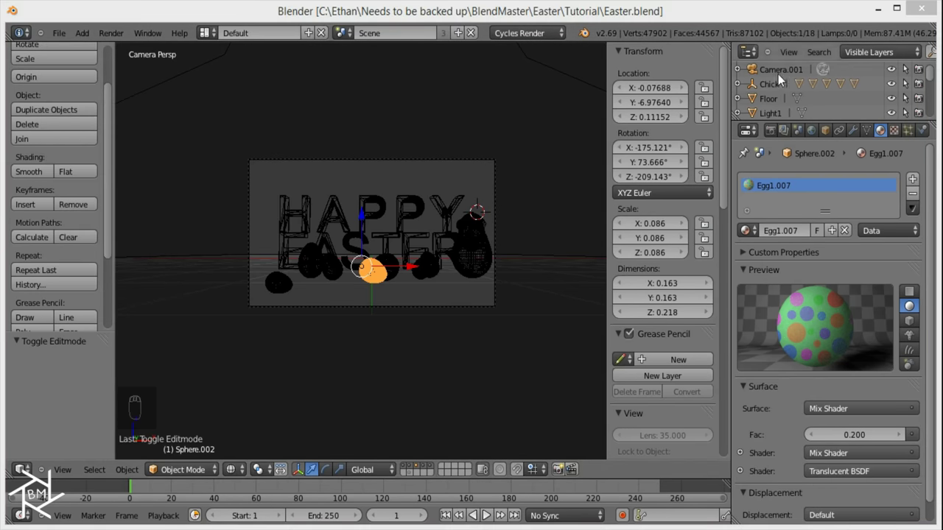
Step: Set the scene's Cycles render samples to 100
click(771, 130)
scroll(801, 321, up, 5)
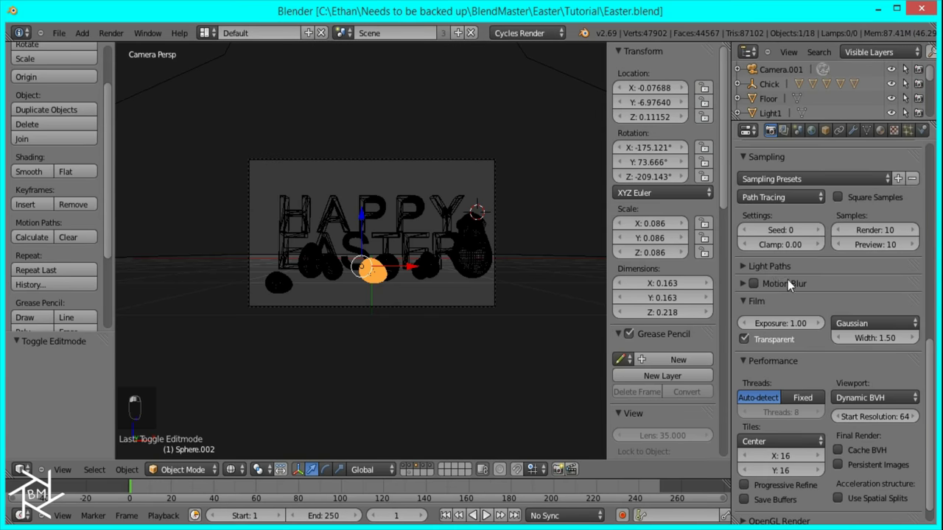
scroll(896, 327, up, 2)
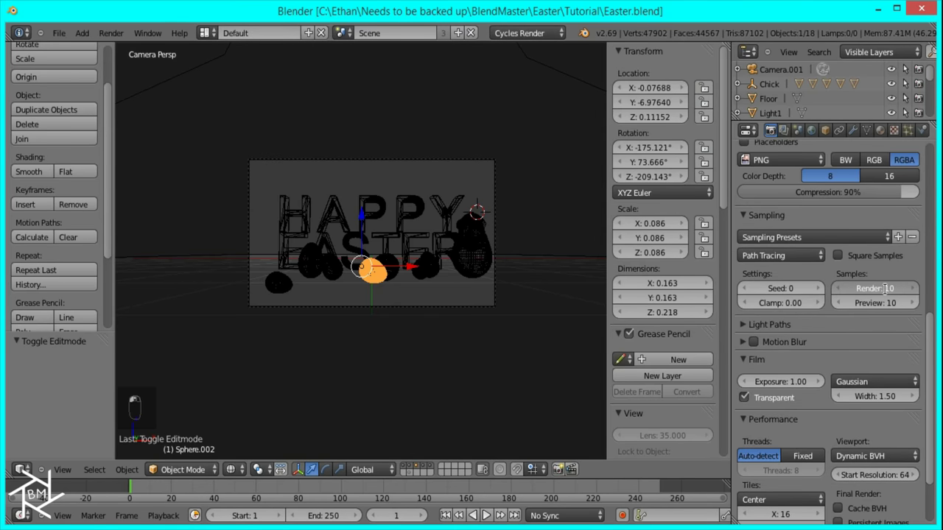
text(100)
key(Return)
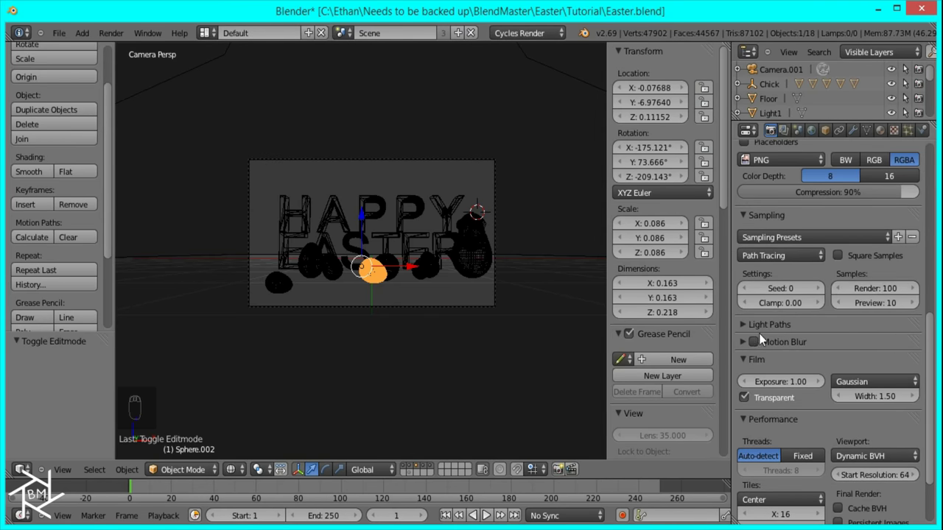
Step: Render a still image of the scene and show the result full screen
scroll(775, 436, down, 3)
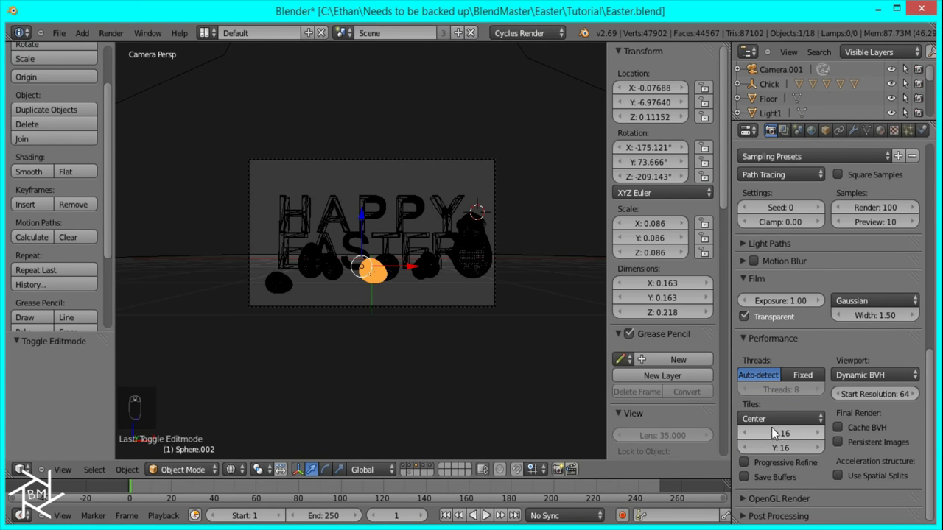
scroll(801, 424, up, 15)
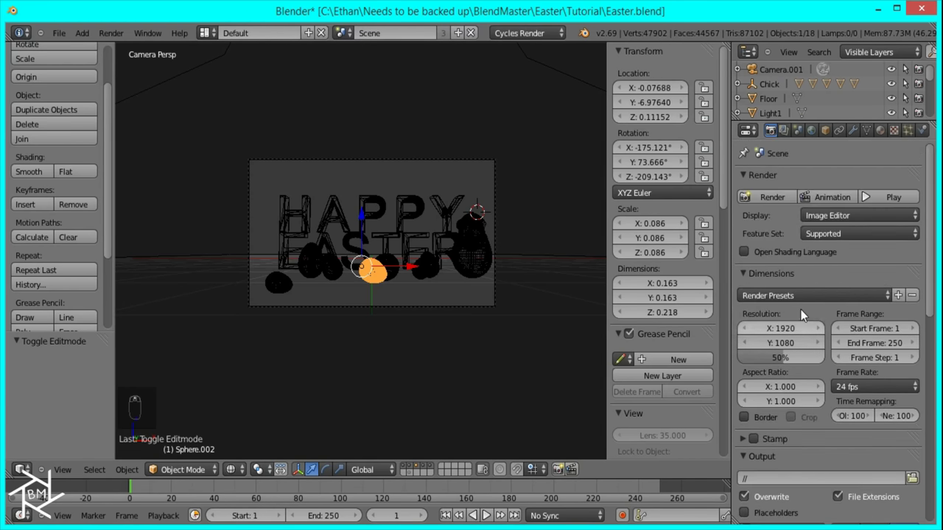
click(772, 198)
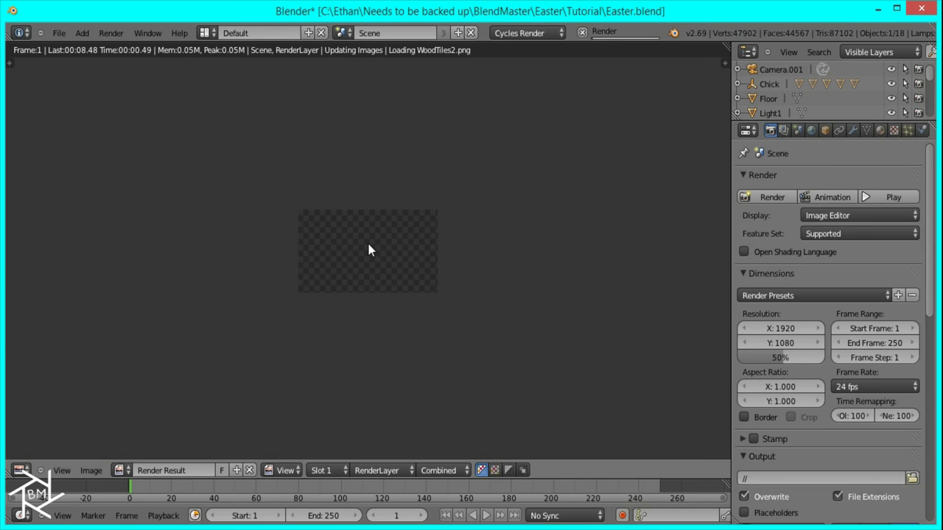
key(ctrl+Up)
Step: Inspect the finished render, especially the hatching chick's face, and return to the 3D view
scroll(476, 355, up, 3)
middle_drag(496, 360, 480, 339)
scroll(480, 339, up, 2)
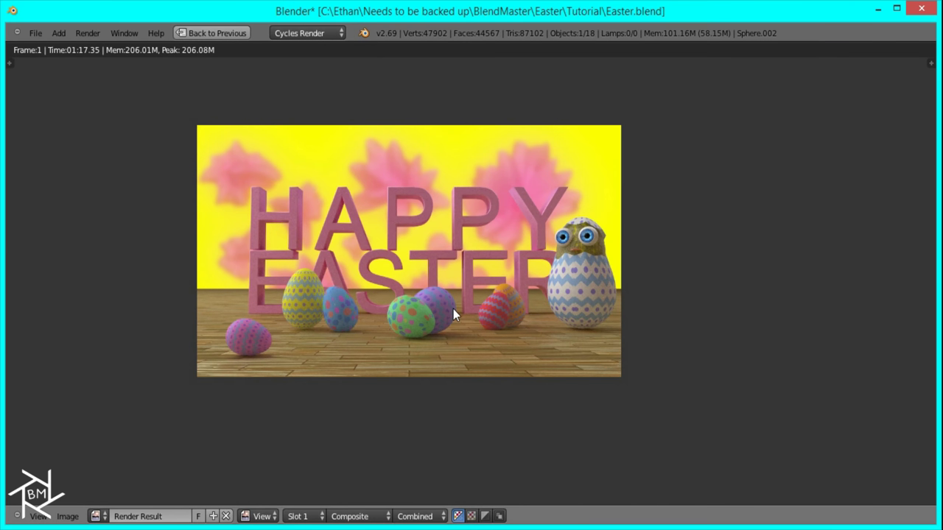
scroll(472, 312, up, 1)
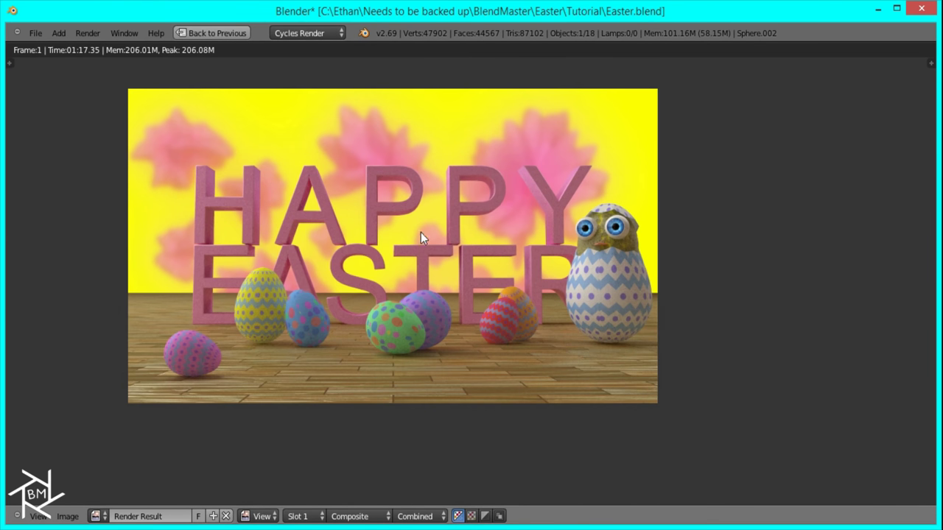
scroll(616, 267, up, 6)
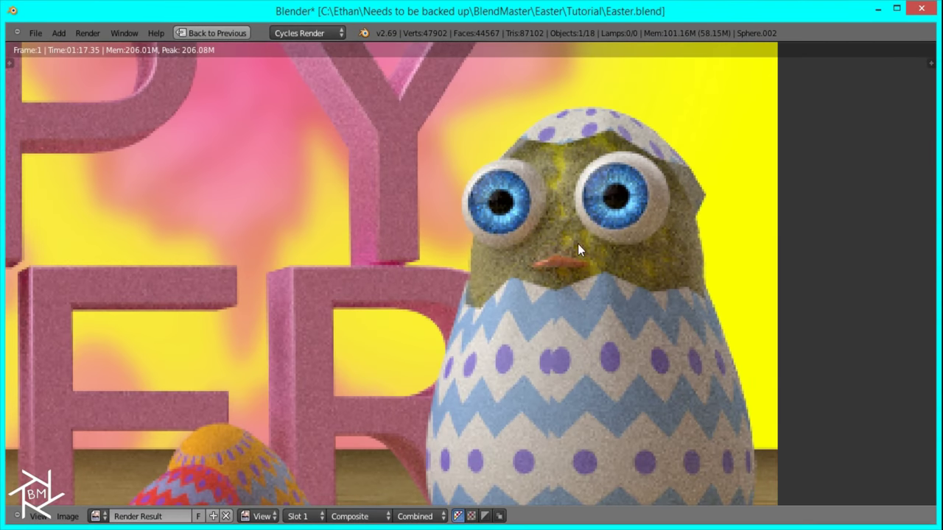
scroll(577, 244, down, 5)
click(216, 33)
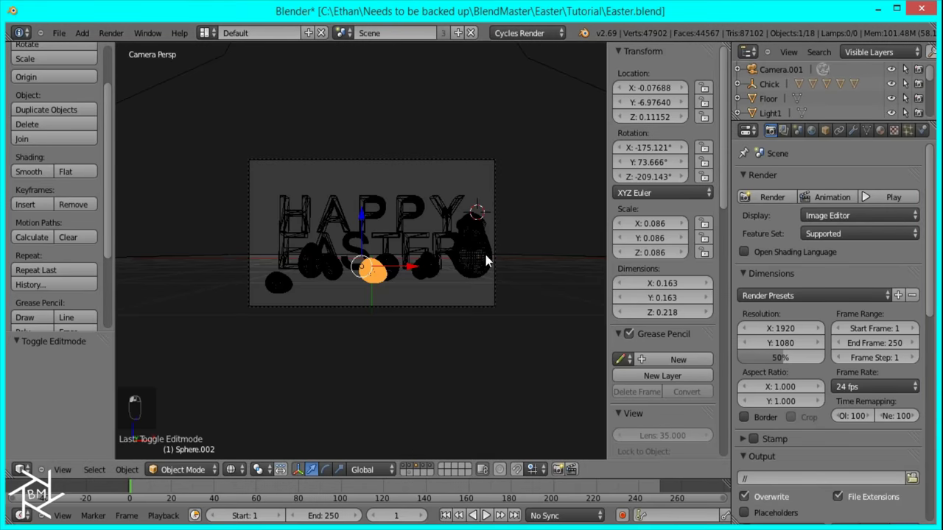
Step: Switch to solid shading, select the chick's body and show its Hair.001 material settings
key(z)
scroll(449, 213, up, 3)
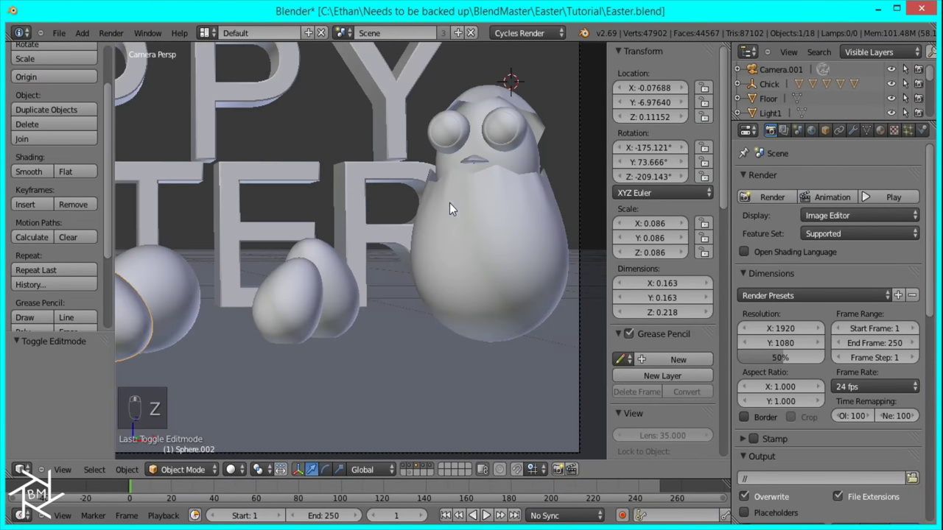
right_click(492, 154)
right_click(502, 154)
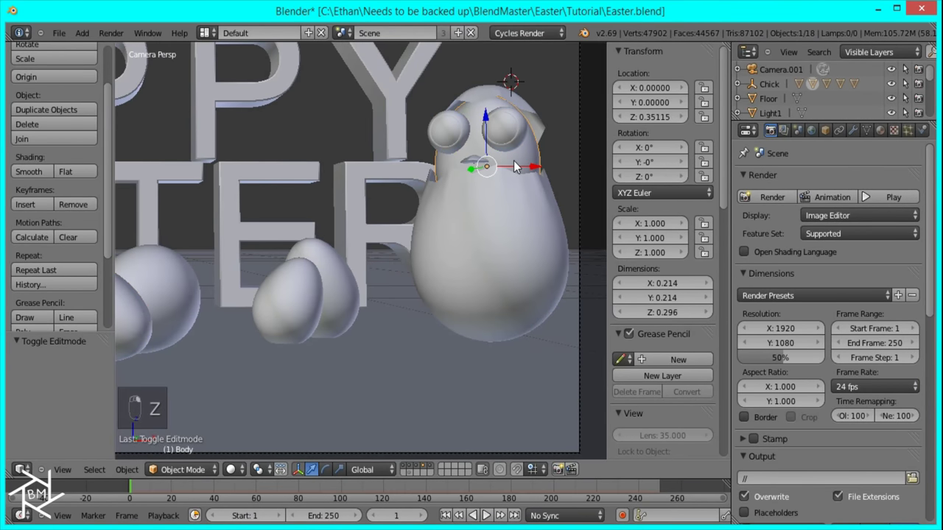
click(854, 129)
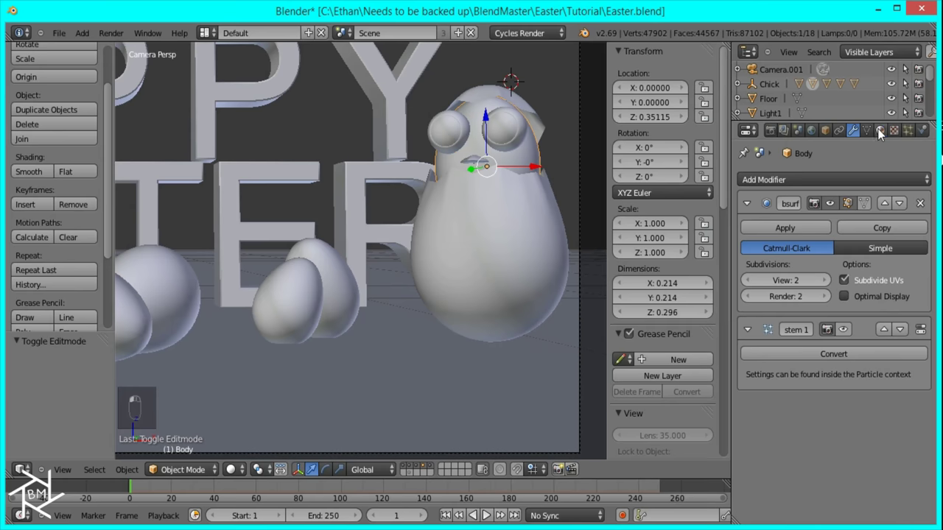
click(880, 130)
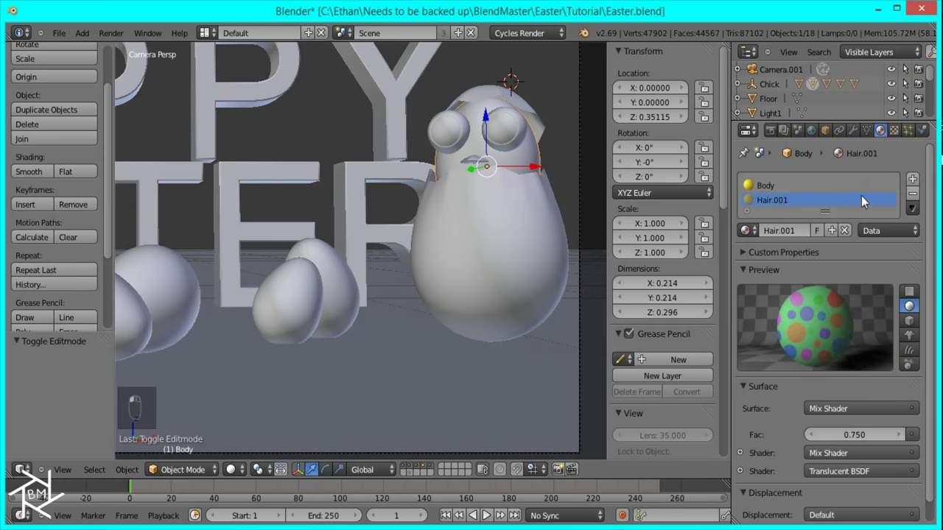
Step: Increase the saturation of the Translucent BSDF color in the chick's Hair.001 material
scroll(788, 474, down, 1)
click(741, 451)
click(842, 469)
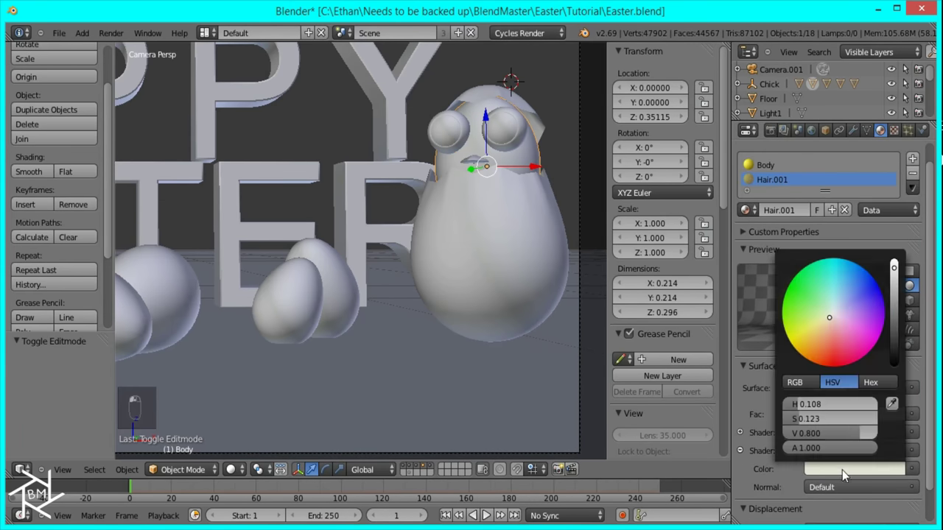
drag(826, 425, 851, 422)
Step: Use rendered shading and enable viewport display of the particle hair on the chick's body to check its face
key(shift+z)
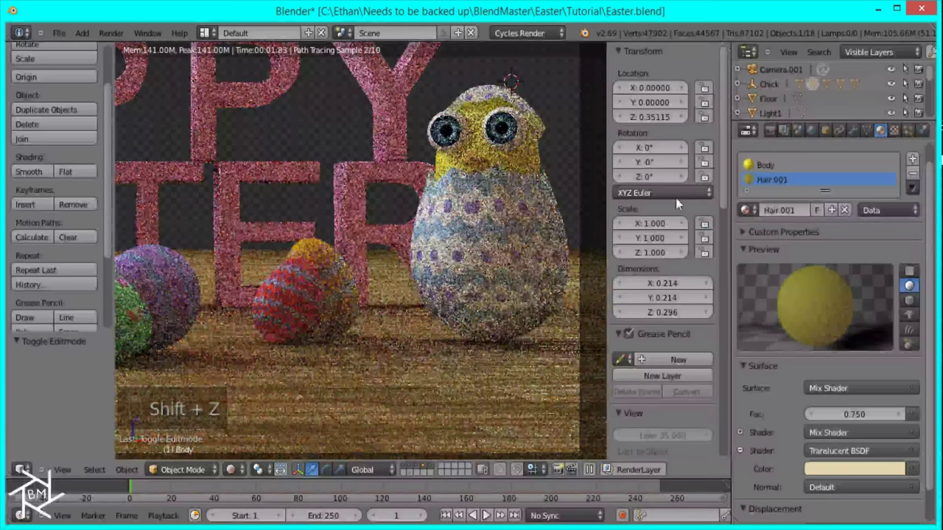
click(851, 131)
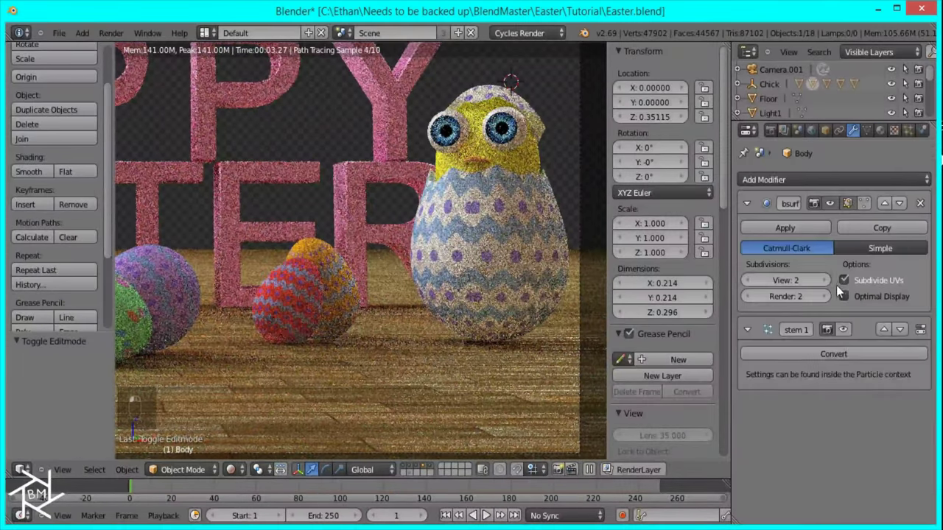
click(843, 330)
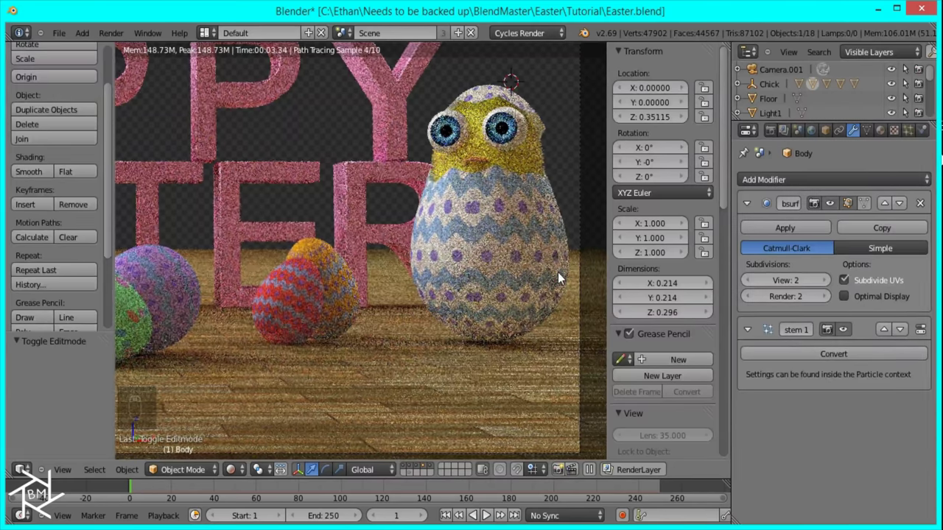
scroll(515, 226, up, 4)
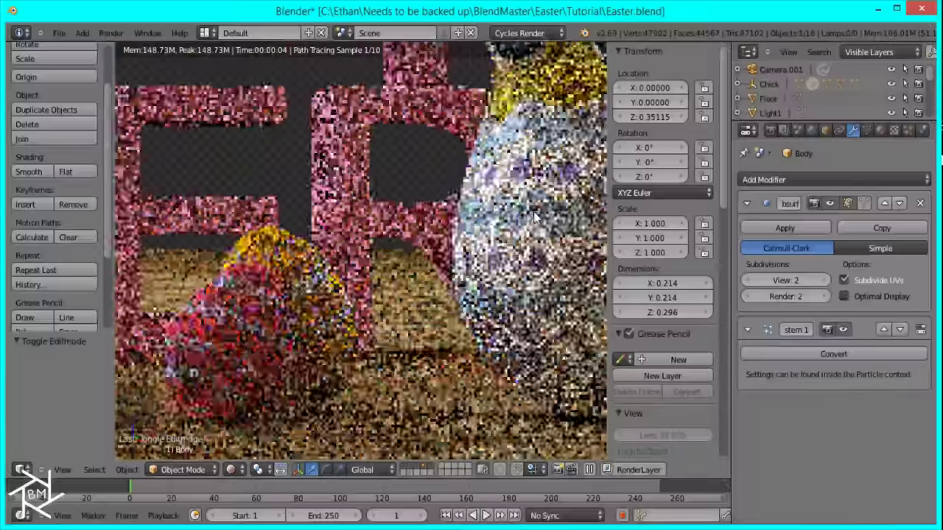
scroll(383, 356, up, 5)
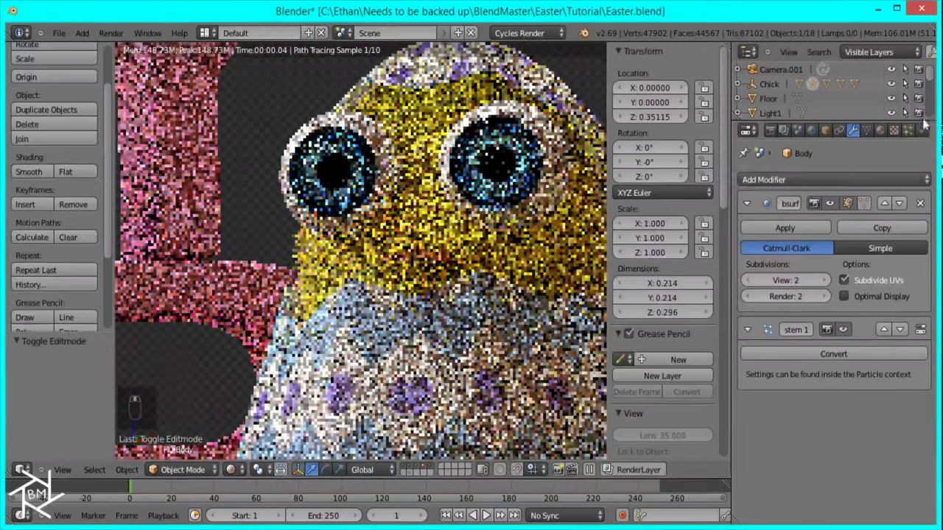
Step: Show the particle settings of the chick's body, raise the hair emission number to 1001 and return it to 1000
click(908, 130)
scroll(867, 275, down, 3)
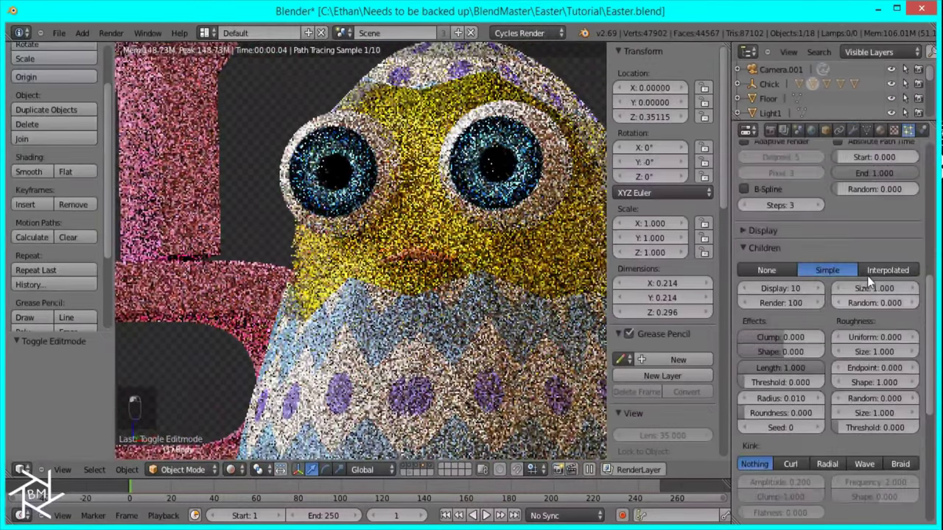
scroll(873, 251, up, 10)
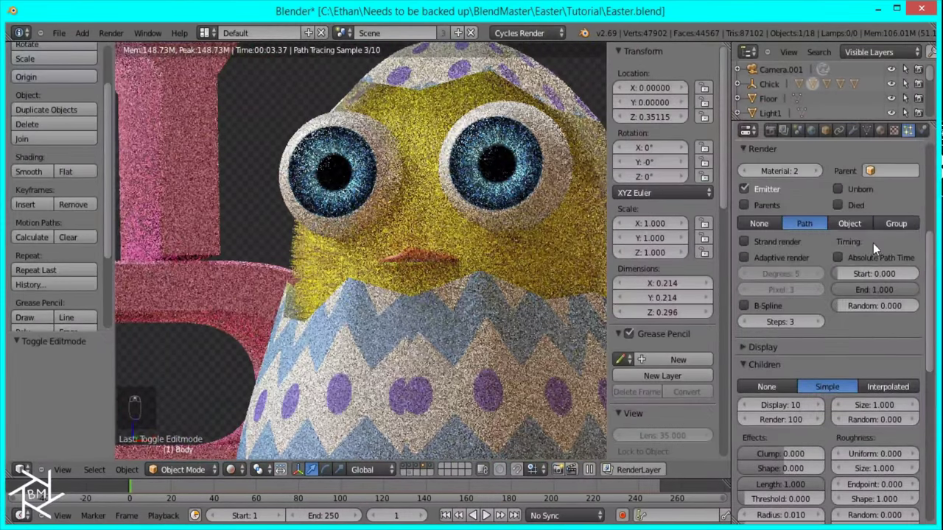
scroll(873, 264, up, 1)
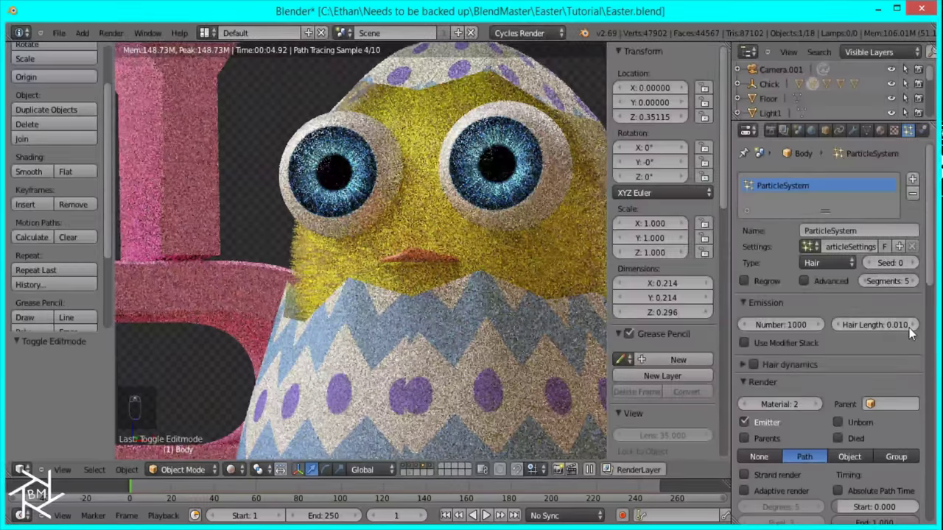
drag(823, 327, 825, 327)
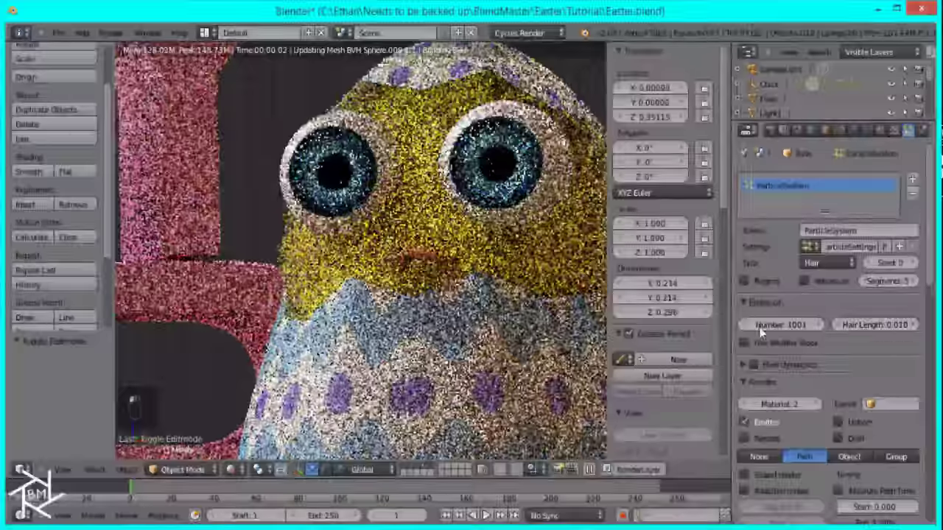
click(747, 325)
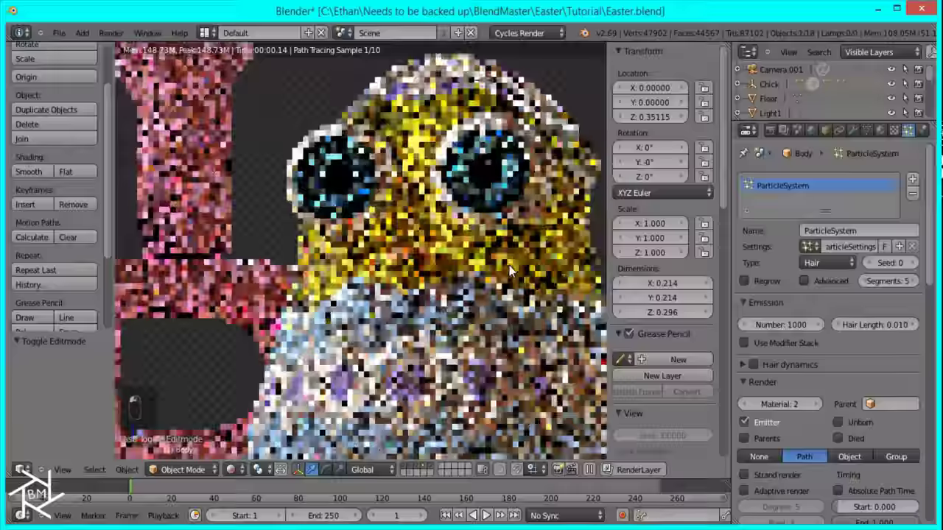
Step: Set a render border around the hatching chick's head and upper shell and render that region
key(ctrl+b)
drag(283, 346, 570, 55)
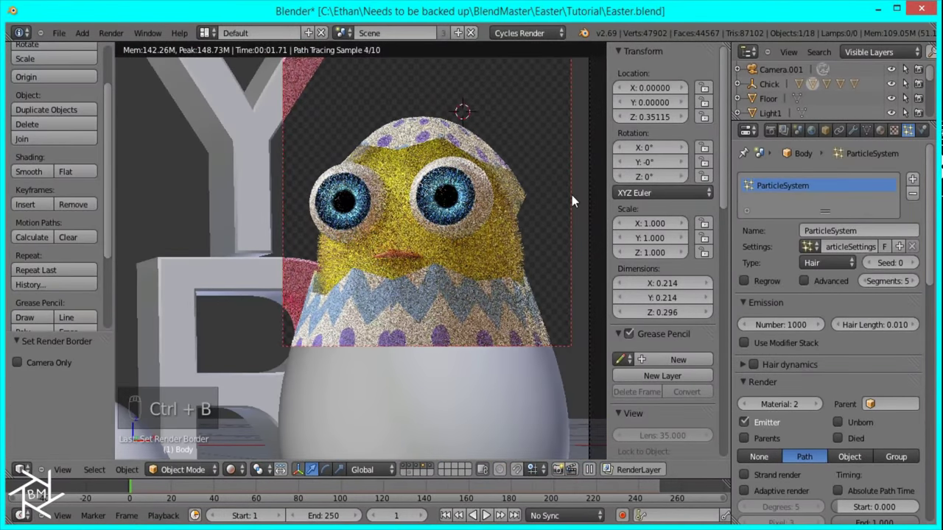
click(771, 130)
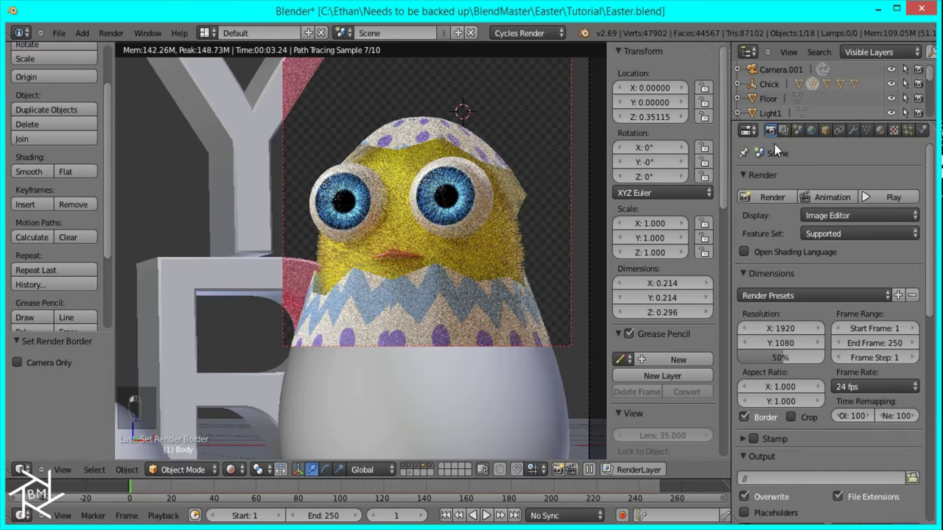
click(772, 197)
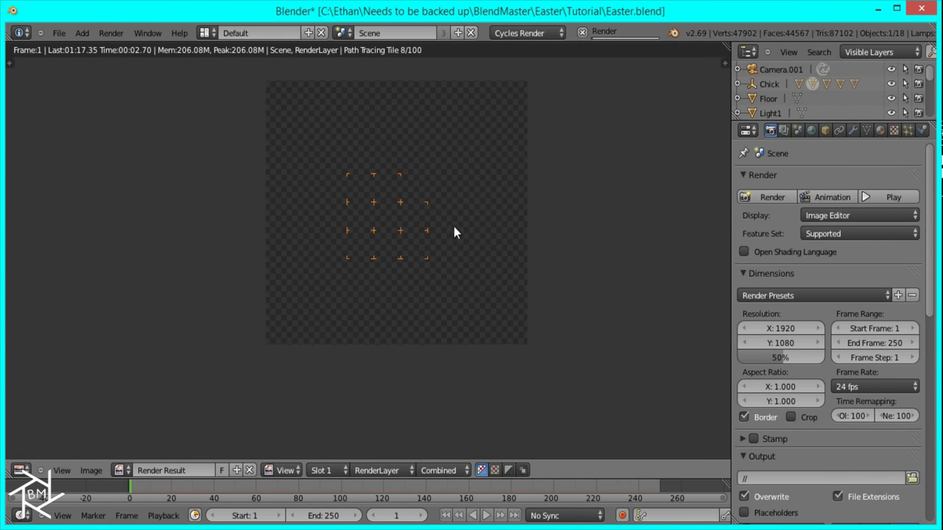
Step: Inspect the chick's face while the bordered region renders, cancel the render and return to the 3D view
scroll(378, 214, up, 1)
scroll(378, 208, up, 6)
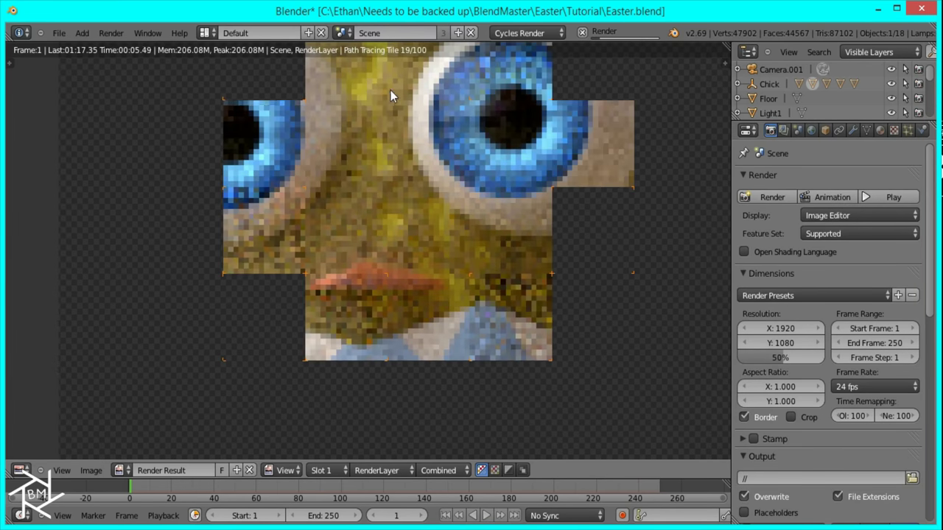
scroll(389, 96, down, 4)
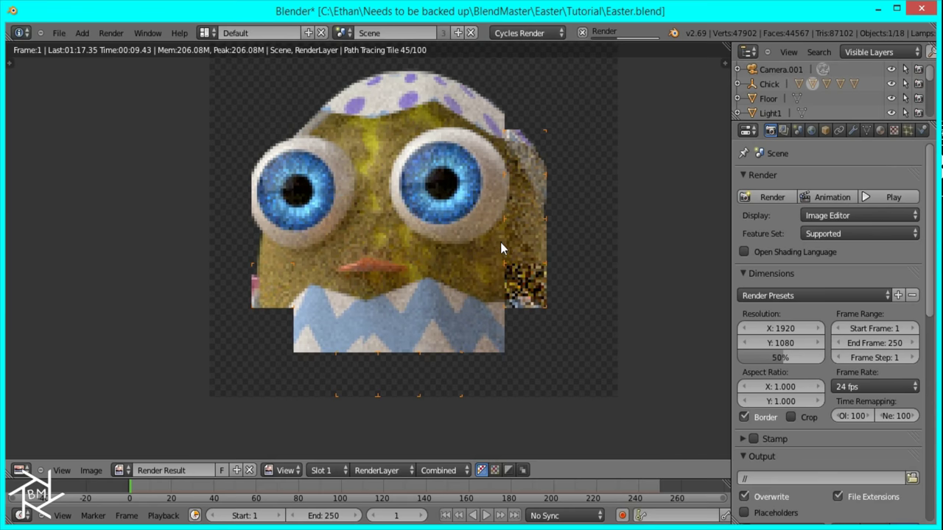
key(Escape)
key(Escape)
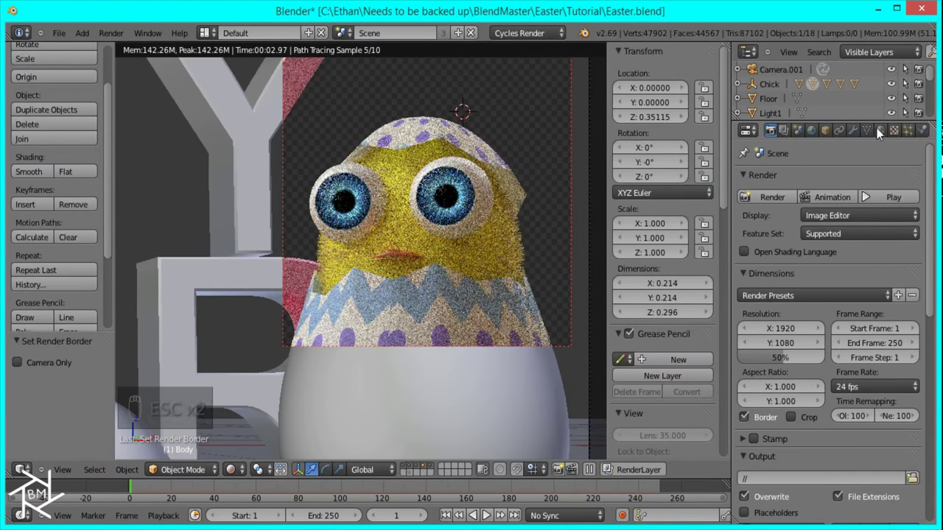
Step: Try a roundness of 0.966 on the body's child hairs and undo the change
click(908, 130)
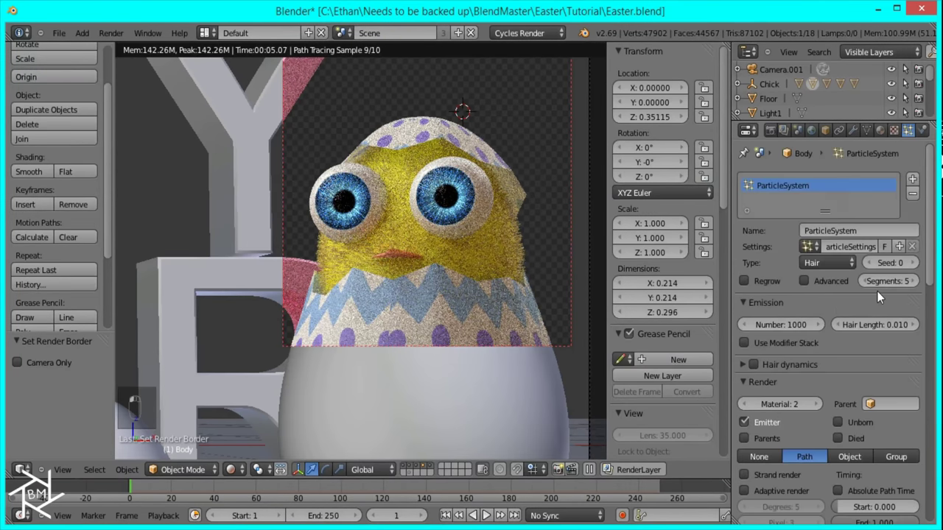
scroll(880, 340, down, 12)
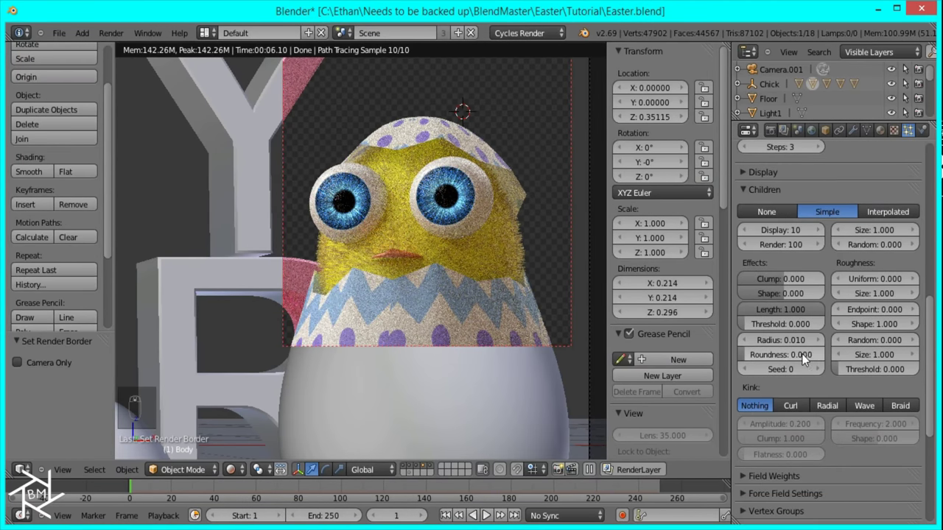
drag(816, 358, 889, 355)
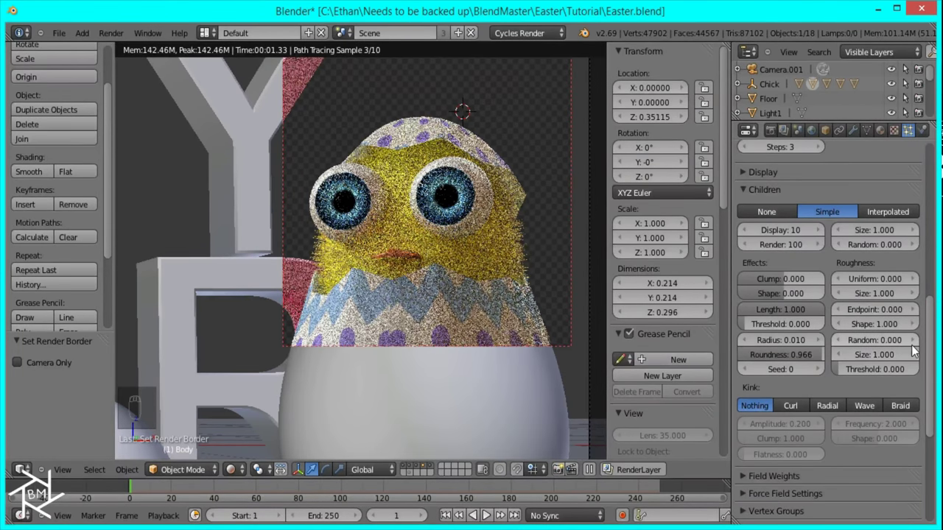
key(ctrl+z)
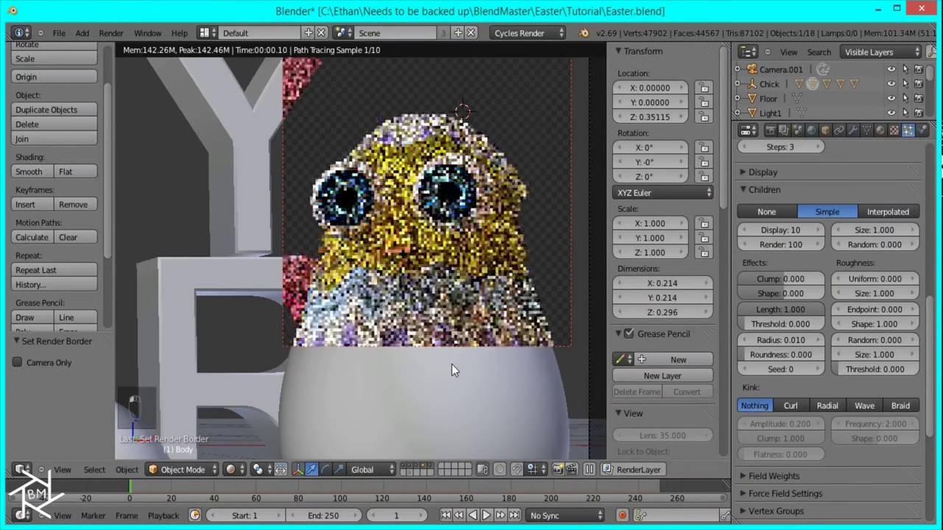
Step: Switch to solid shading and examine the hair around the chick's eyes and beak from the front and up close
key(z)
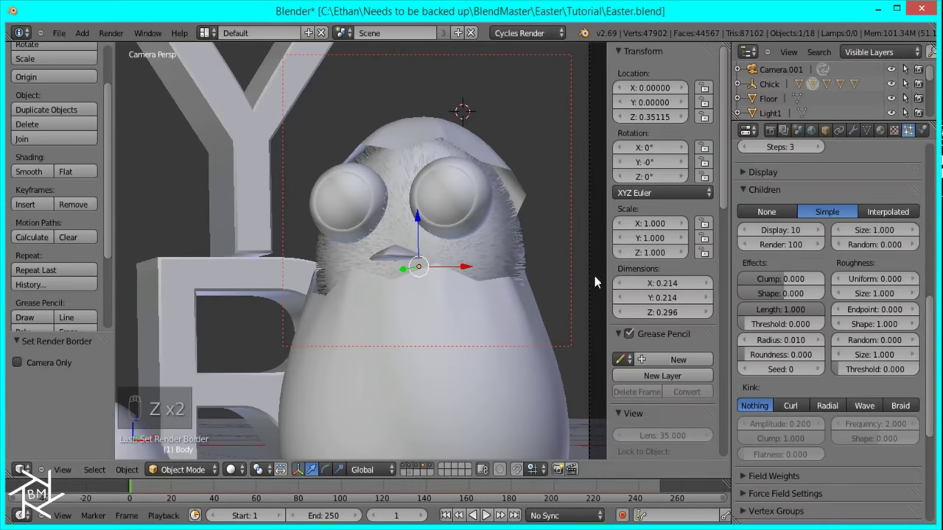
scroll(454, 252, up, 2)
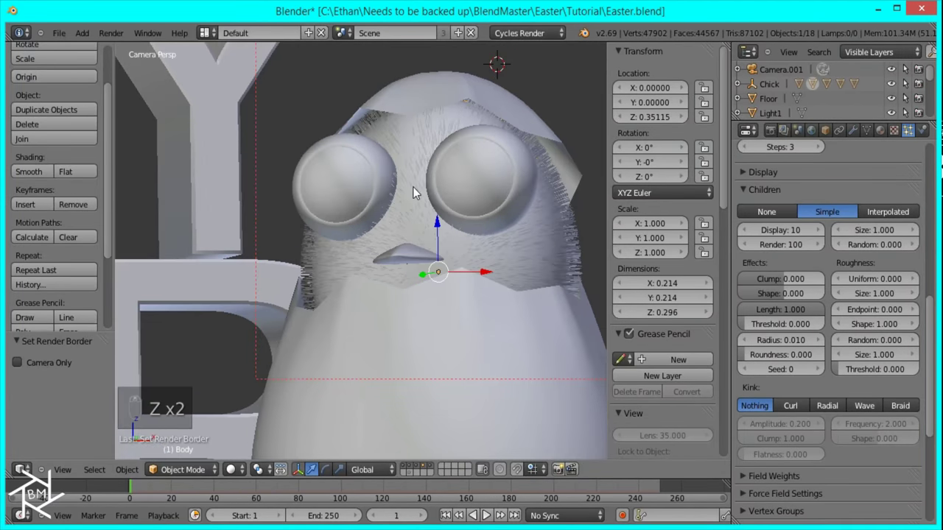
middle_drag(413, 187, 472, 236)
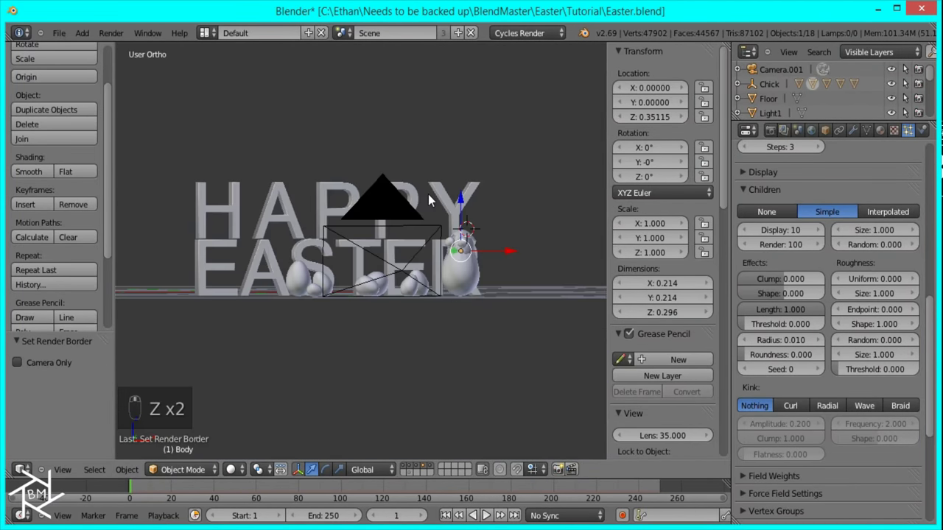
scroll(530, 277, up, 3)
key(KP_1)
shift+middle_drag(554, 278, 305, 243)
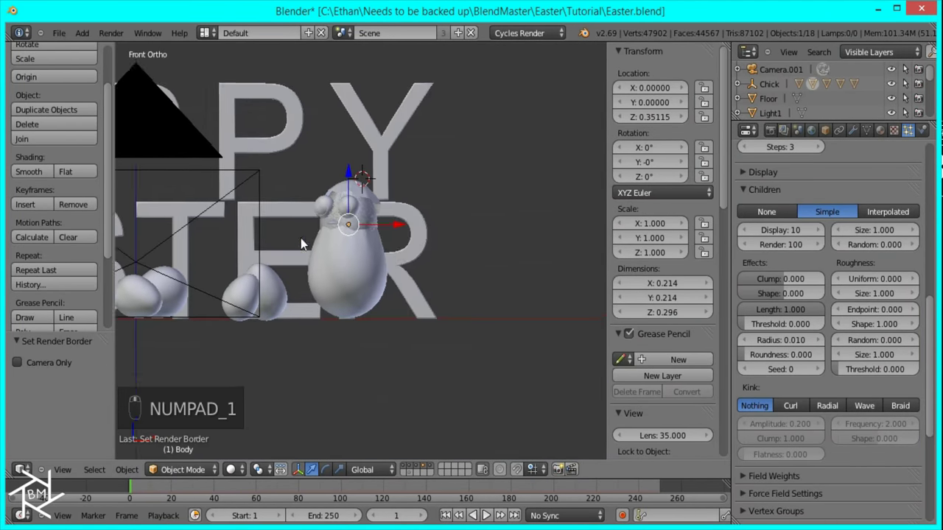
scroll(367, 248, up, 6)
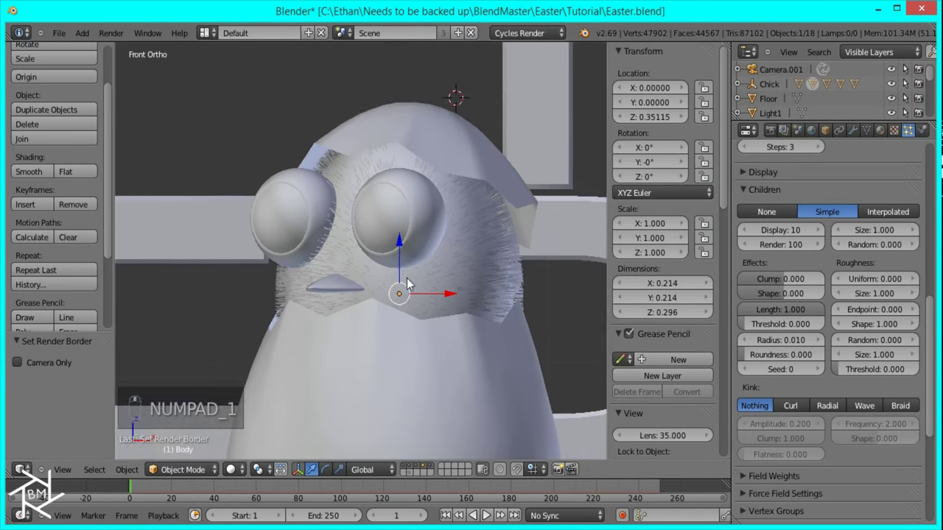
middle_drag(369, 248, 409, 286)
scroll(409, 285, up, 2)
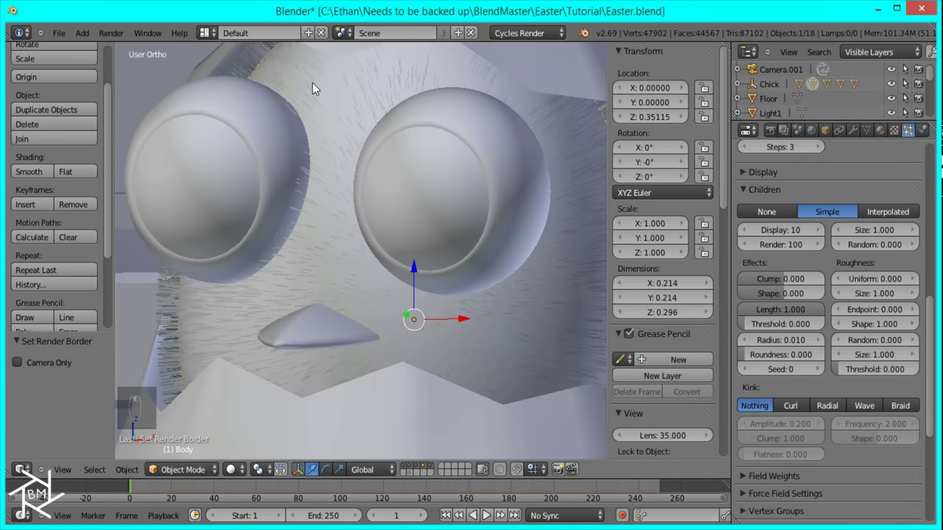
Step: Try the Object and Group render types for the body's hair particles and return to Path
scroll(855, 268, up, 6)
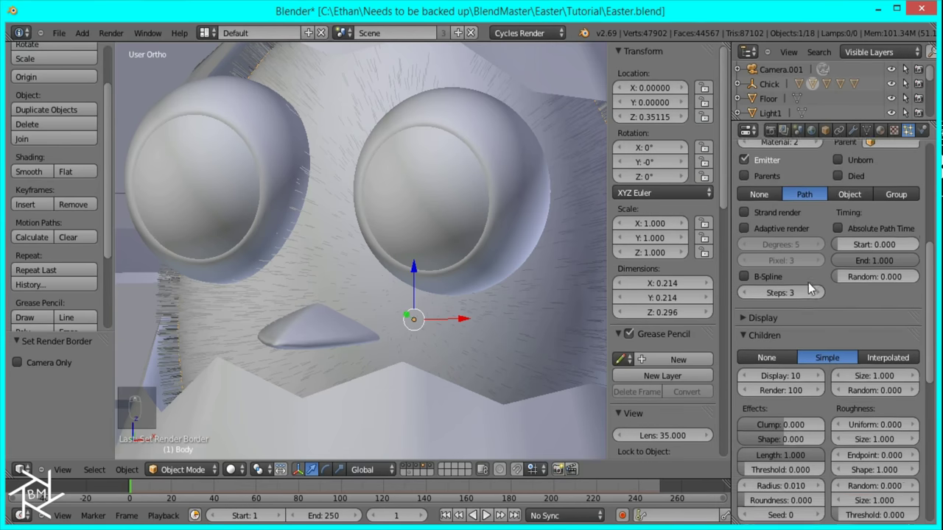
scroll(807, 271, up, 2)
click(780, 279)
click(819, 284)
click(844, 284)
click(887, 284)
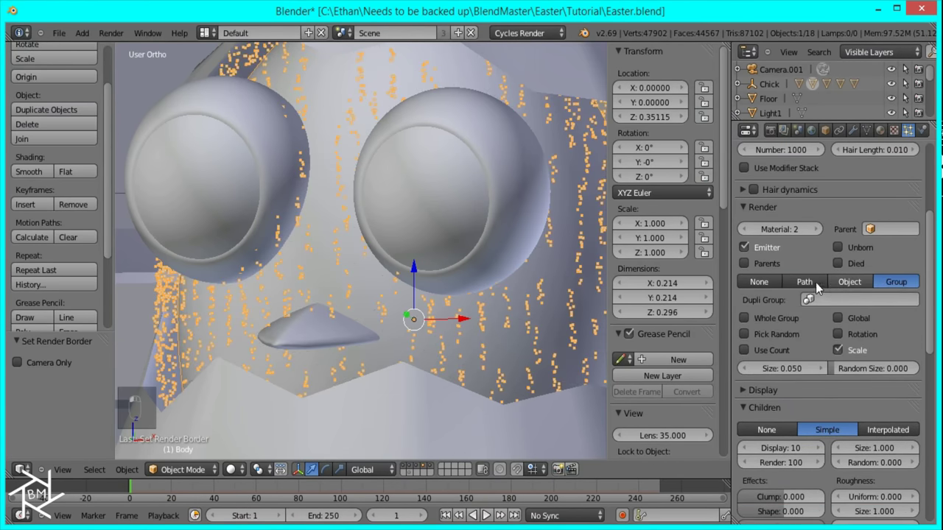
click(810, 282)
Step: Set the emission number of the chick body's hair particles to 2000
scroll(843, 306, up, 6)
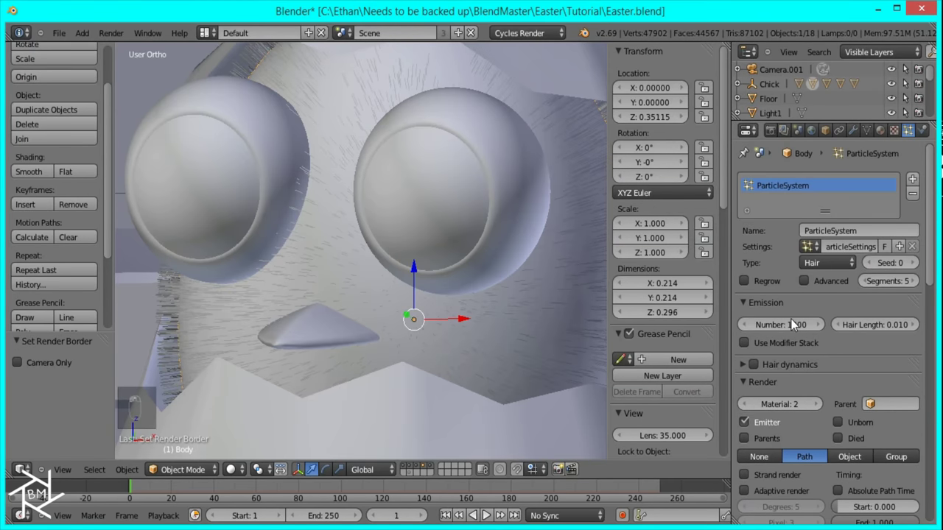
click(774, 325)
text(20)
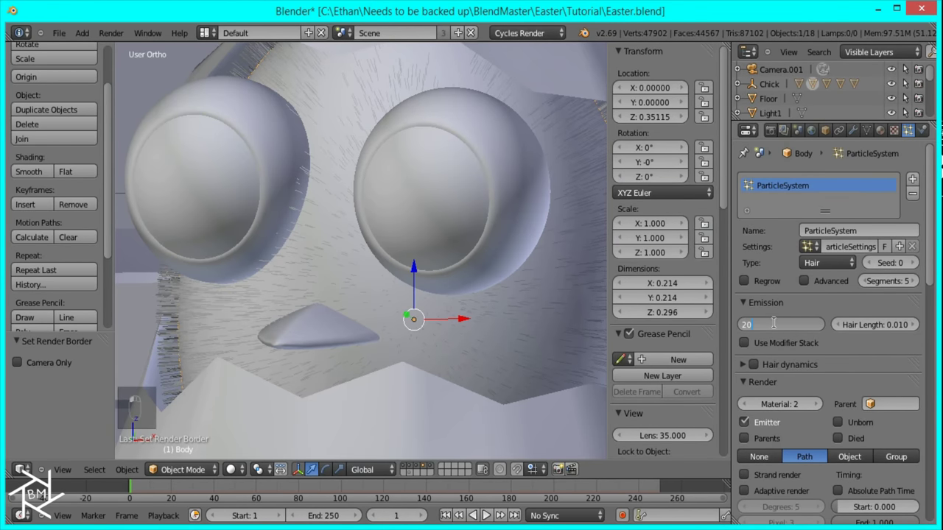
text(00)
key(Return)
Step: Examine the hair coverage around the chick's eyes and beak from several angles, briefly entering and leaving Edit Mode
scroll(370, 171, down, 2)
middle_drag(370, 171, 327, 167)
scroll(420, 184, up, 3)
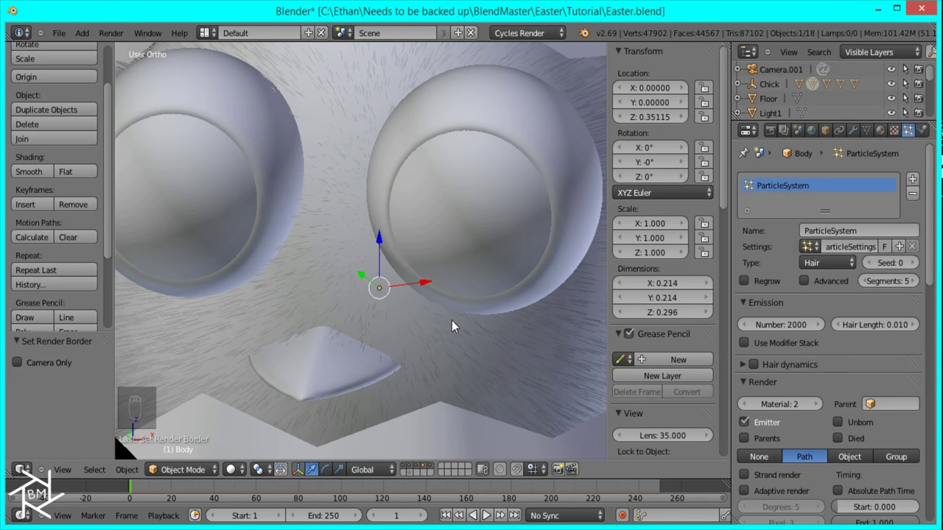
scroll(445, 309, down, 5)
key(Tab)
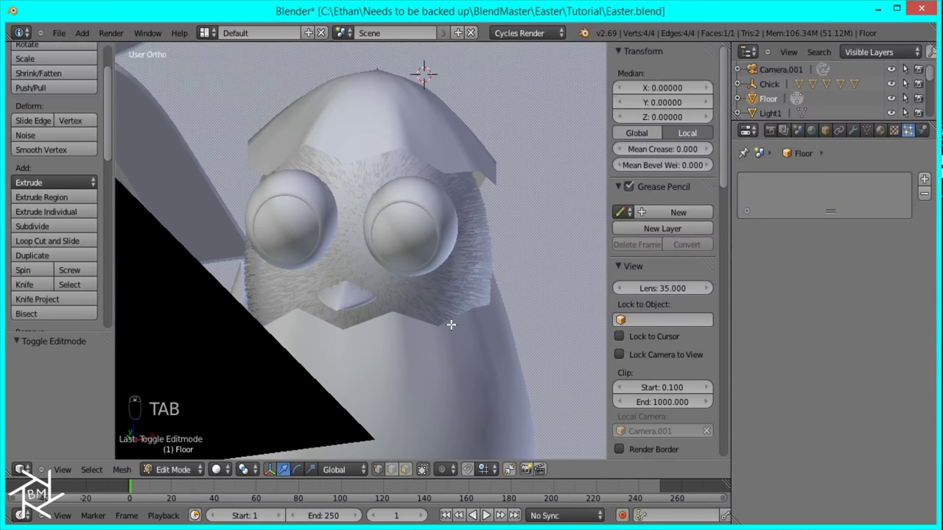
key(Tab)
scroll(419, 232, up, 4)
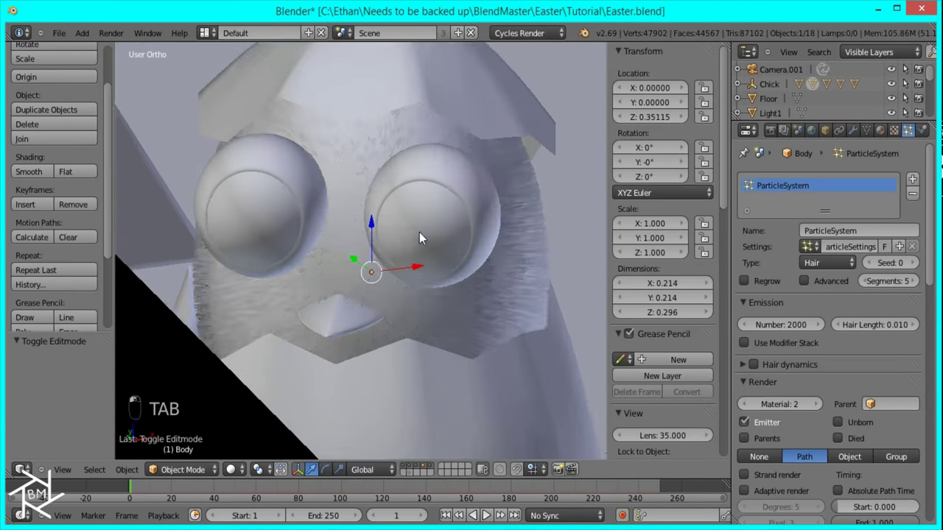
key(Tab)
key(Tab)
scroll(397, 182, up, 3)
middle_drag(396, 182, 464, 259)
Step: Return to the camera view and render the bordered region around the chick's head
key(KP_0)
click(774, 131)
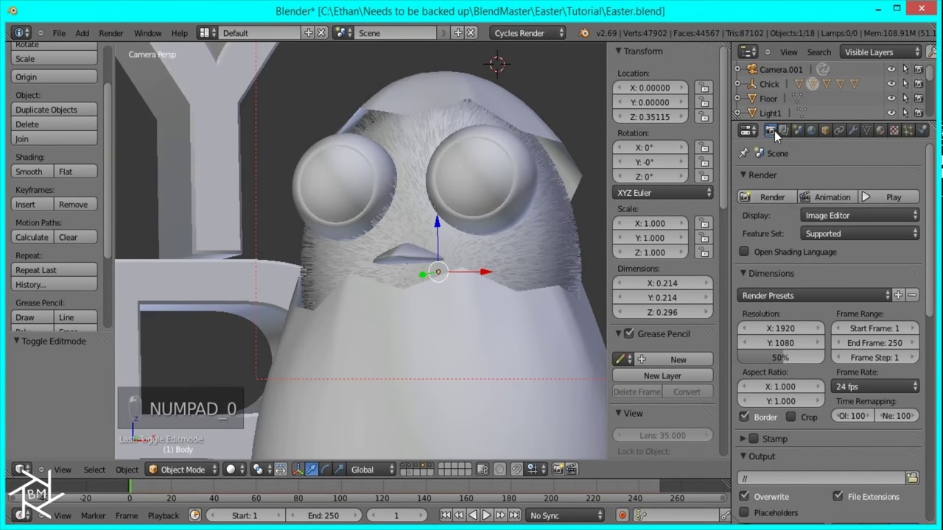
click(766, 196)
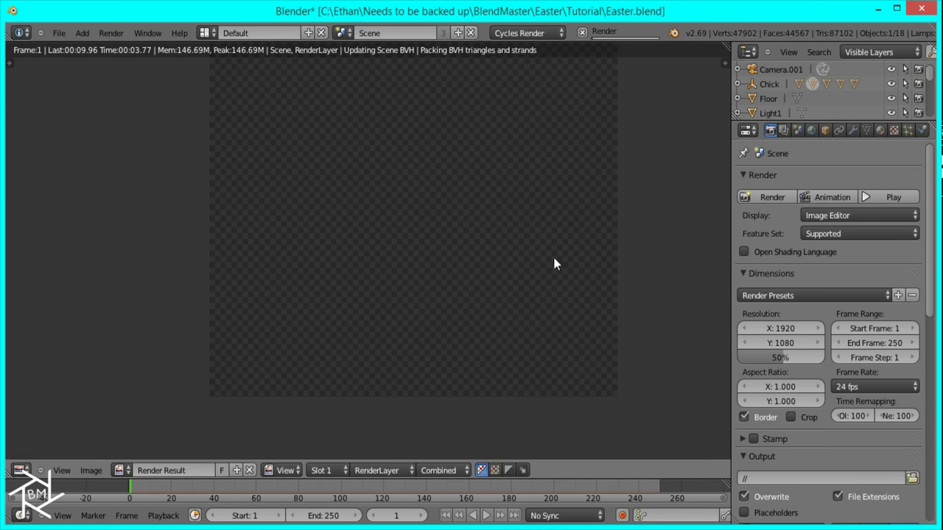
Step: Inspect the hair color and density on the chick's face in the new bordered render
scroll(442, 224, down, 1)
scroll(402, 238, up, 2)
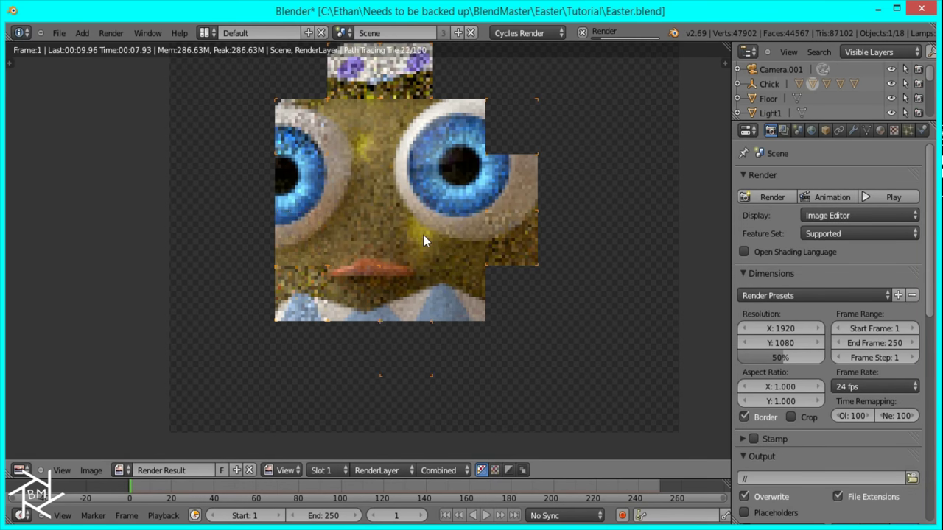
scroll(424, 235, down, 3)
scroll(412, 237, up, 1)
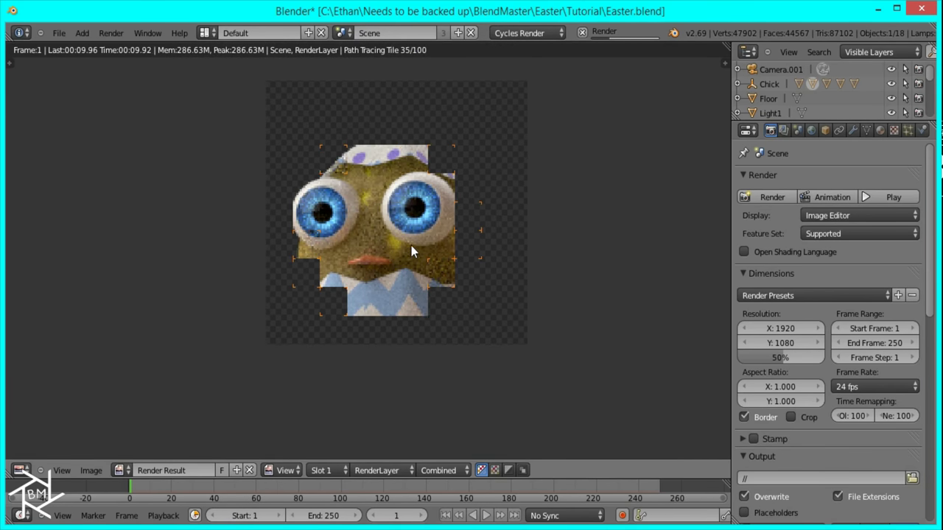
scroll(504, 272, down, 2)
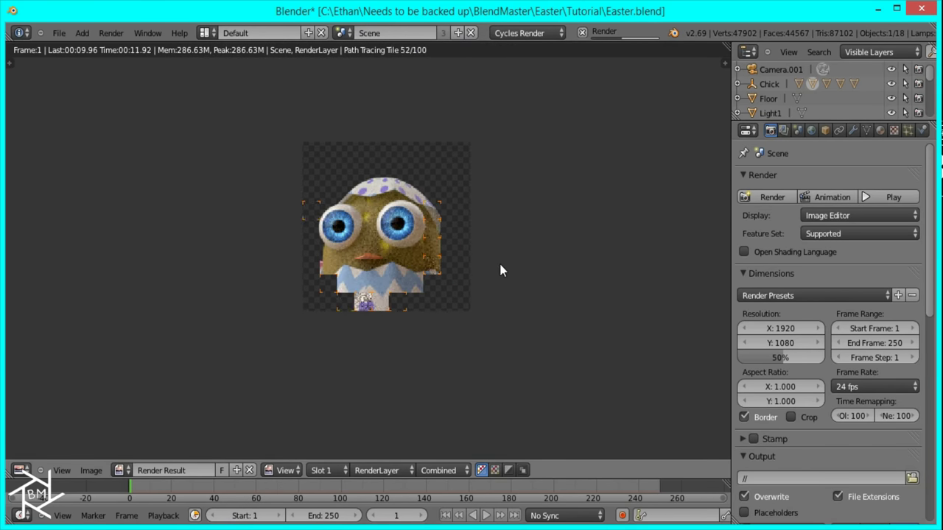
scroll(476, 257, down, 3)
scroll(476, 257, up, 3)
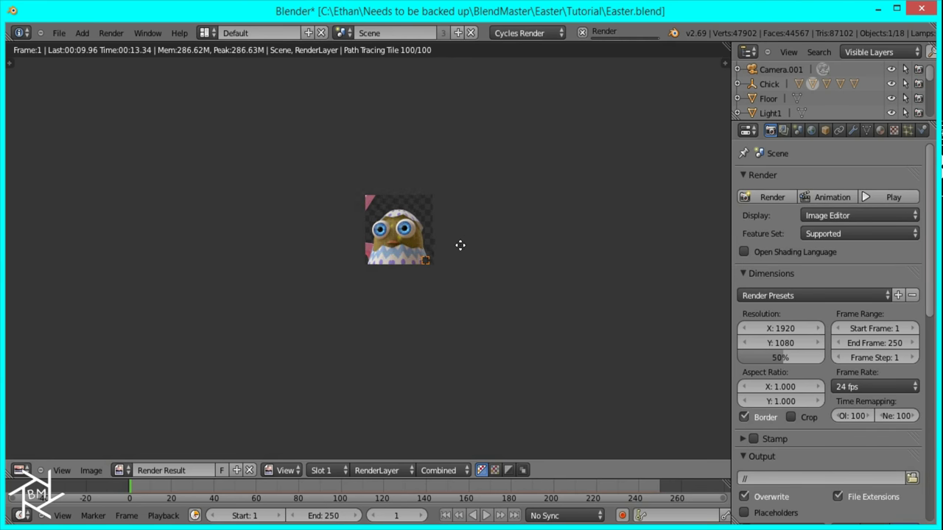
scroll(587, 218, up, 1)
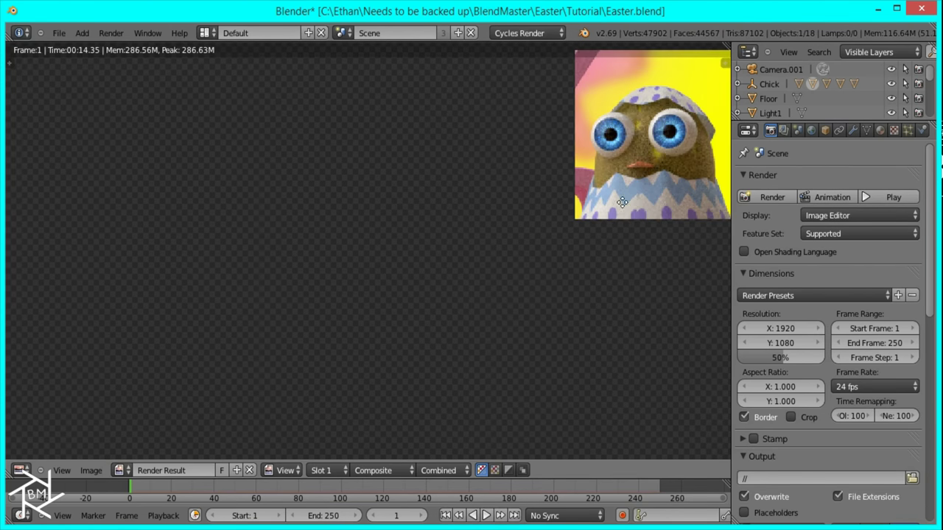
Step: Set the saturation of the Hair.001 material's translucent color to 0.800 and render the bordered region around the chick's head
middle_drag(656, 152, 554, 198)
click(881, 130)
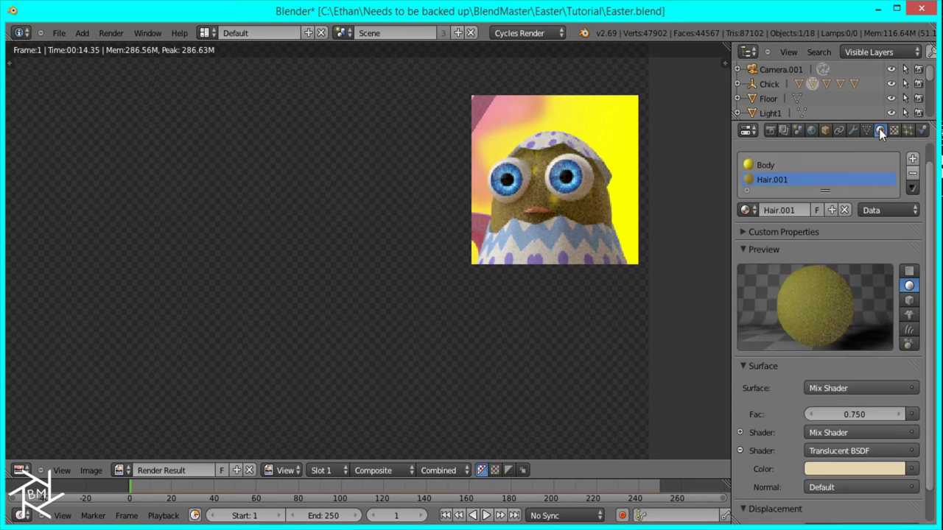
click(842, 469)
drag(827, 420, 852, 420)
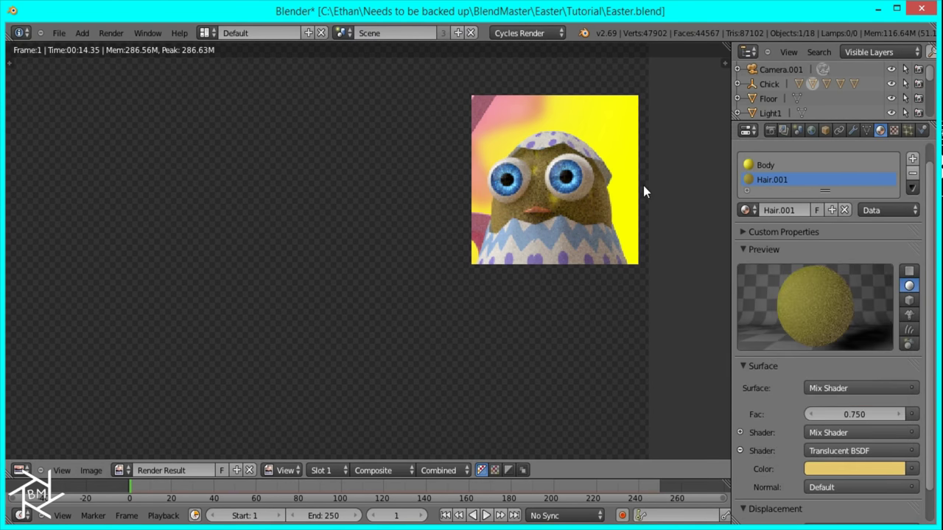
click(770, 130)
click(770, 193)
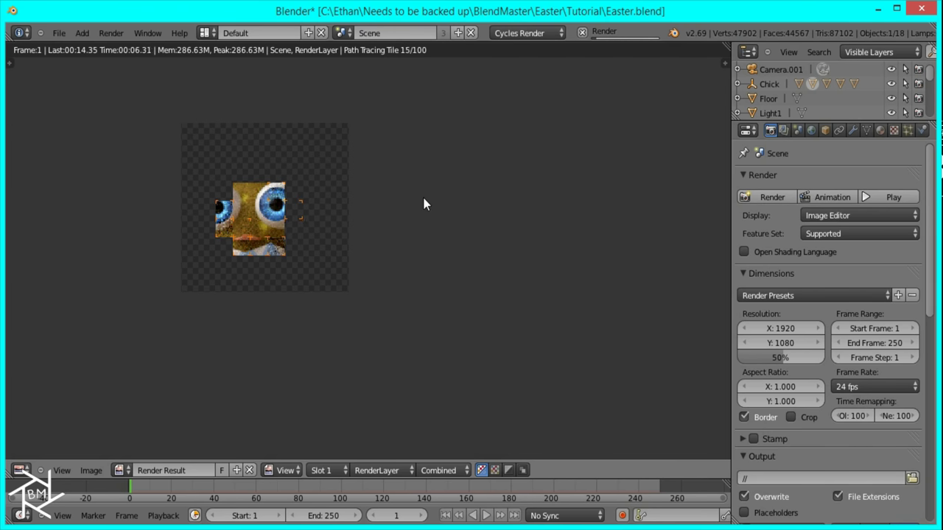
Step: Lower the top mix shader factor of the Hair.001 material to 0.550
click(881, 130)
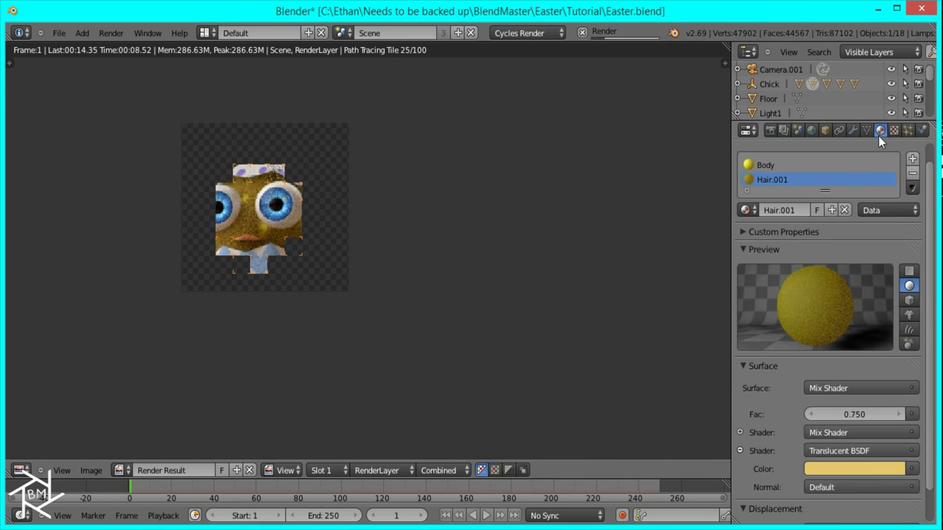
click(810, 414)
click(810, 414)
click(810, 414)
click(893, 416)
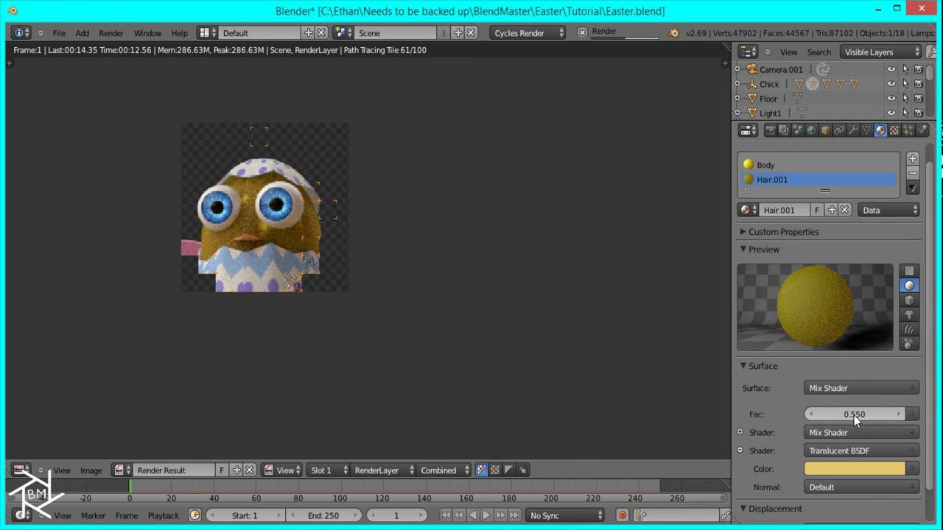
Step: Reduce the Hair.001 translucent color's saturation to 0.238 and render the chick's head region again
click(854, 469)
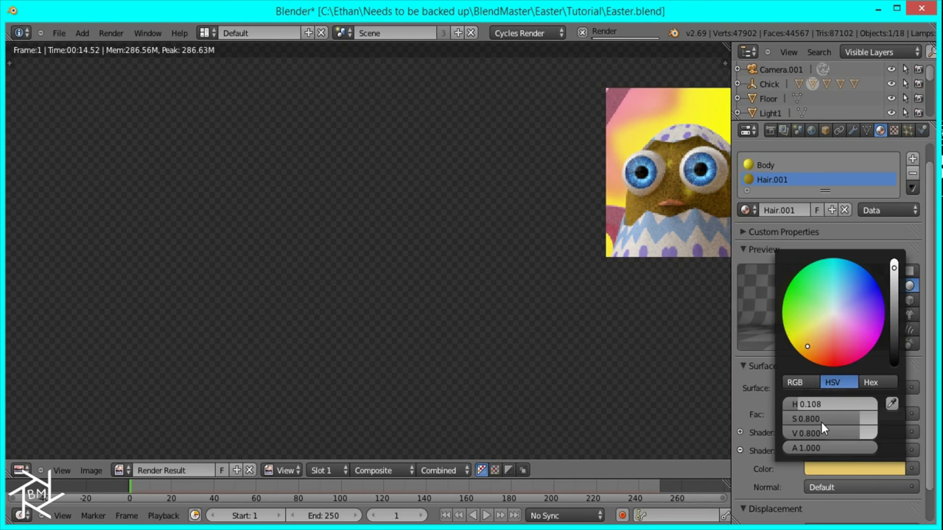
drag(809, 421, 766, 428)
click(770, 130)
click(772, 197)
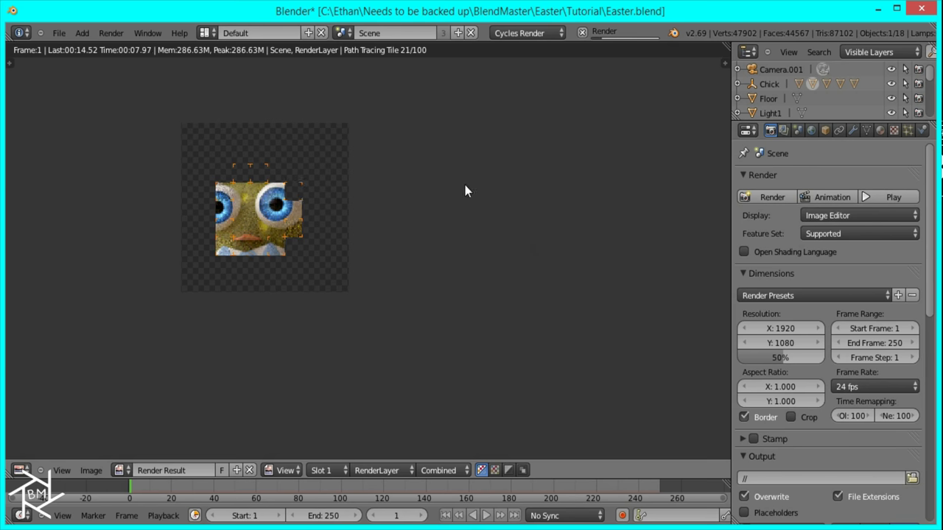
Step: Inspect the chick's face in the bordered render up close and from afar, judging the hair color
scroll(313, 224, up, 4)
ctrl+scroll(367, 236, left, 4)
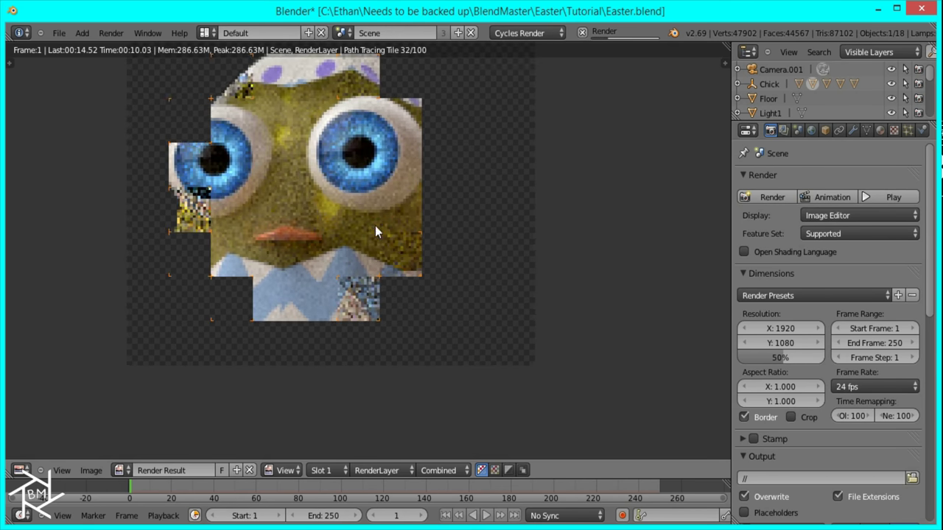
middle_drag(316, 216, 343, 217)
scroll(411, 216, down, 8)
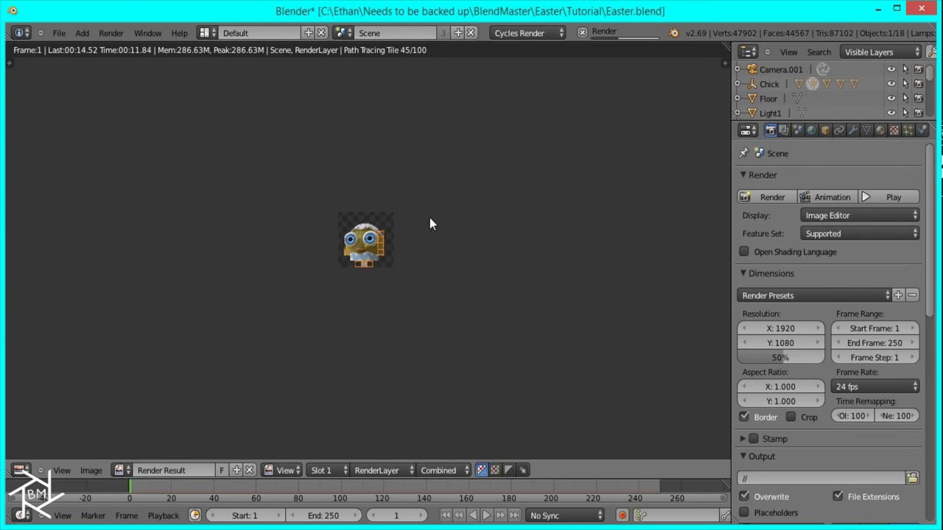
shift+scroll(424, 188, down, 3)
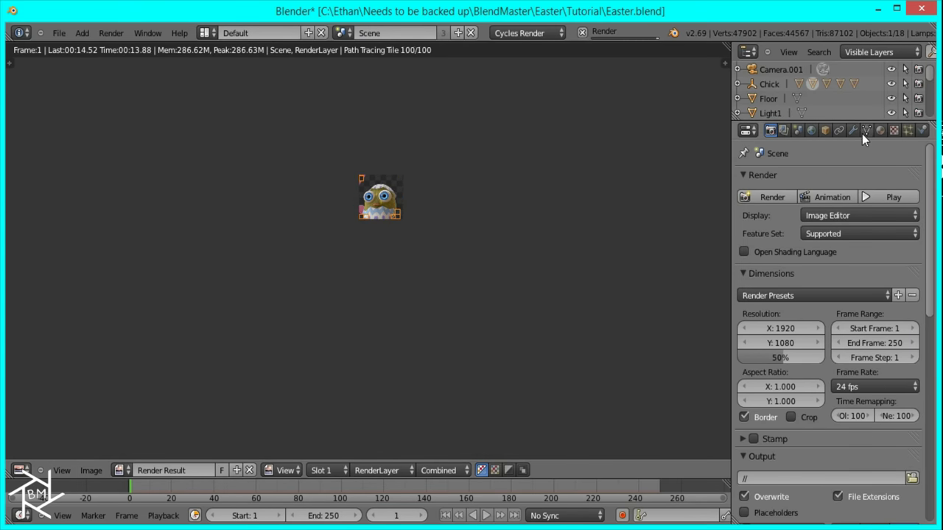
click(880, 131)
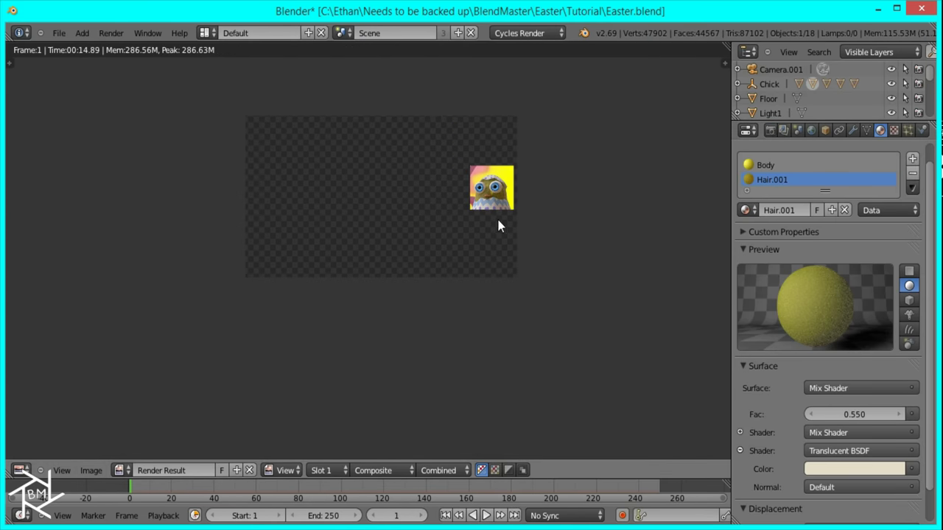
scroll(497, 243, up, 8)
scroll(494, 276, up, 2)
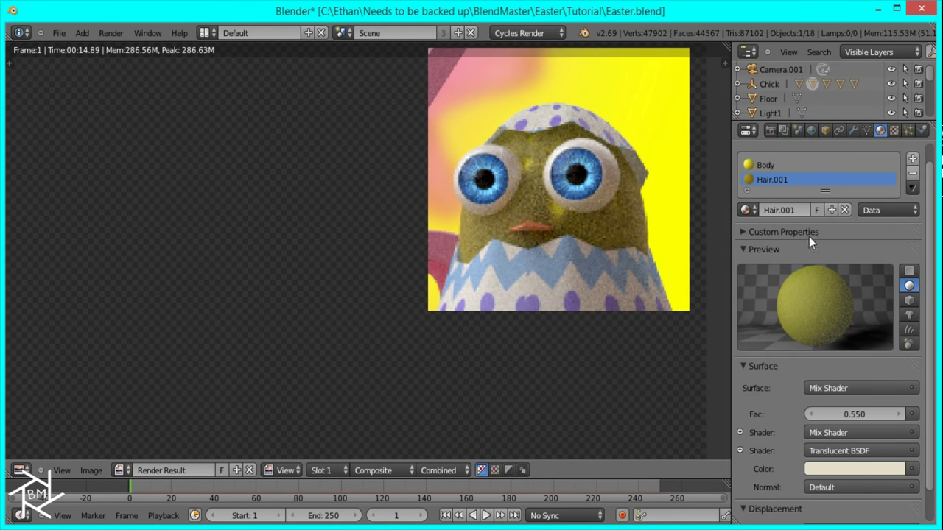
Step: Set the Hair.001 translucent color's value to 1.000 and lower its saturation to a nearly white cream
click(836, 469)
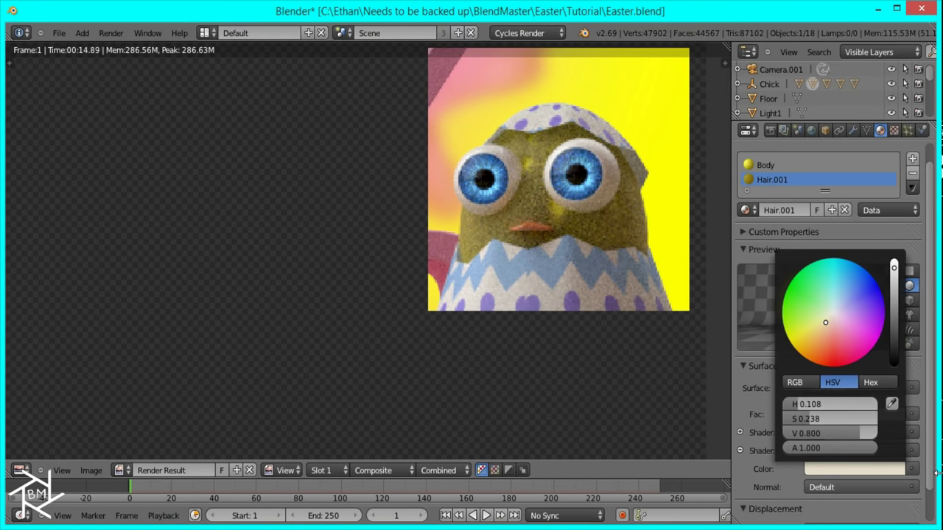
click(825, 469)
drag(820, 438, 840, 437)
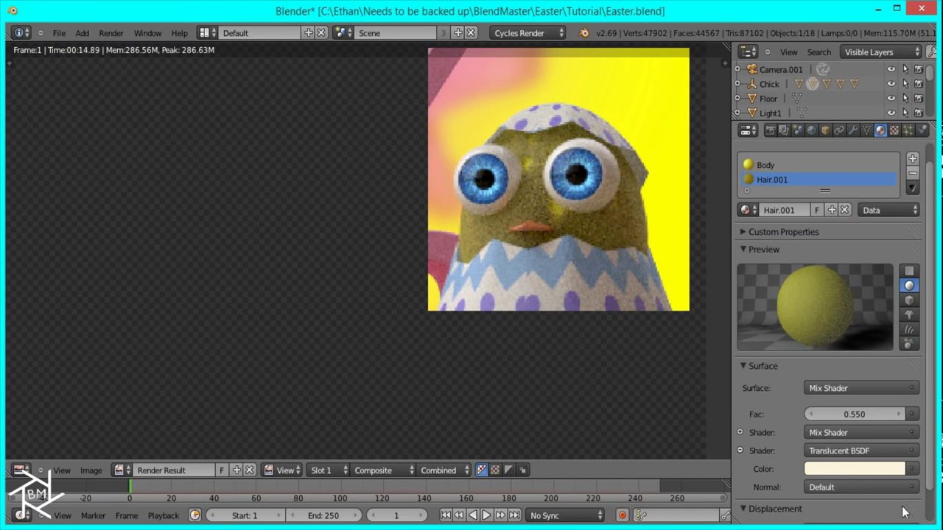
click(850, 474)
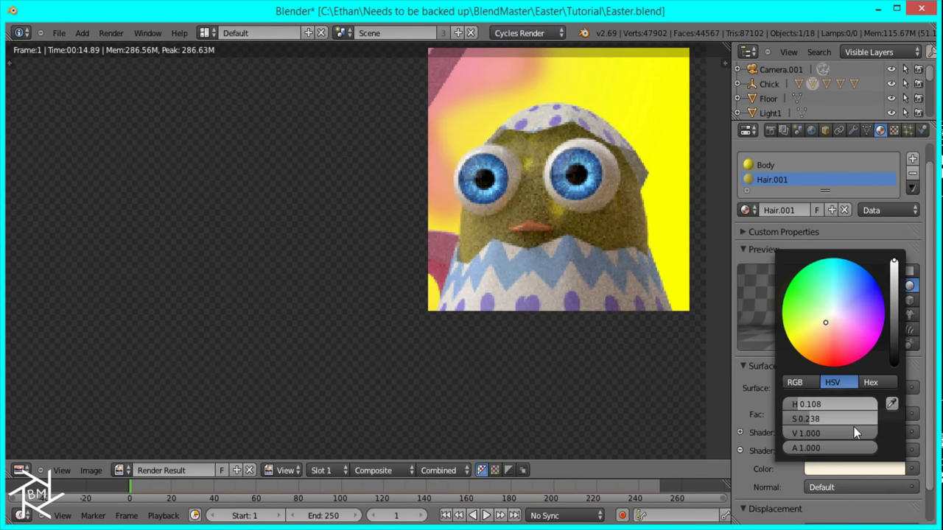
drag(825, 418, 815, 428)
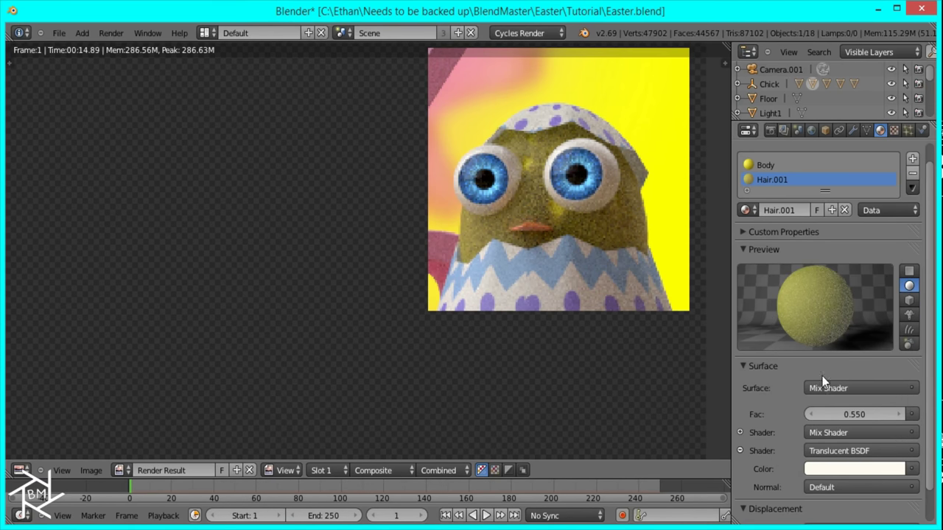
Step: Set the Hair.001 mix shader factor to 0.5 and test-render the bordered region to check the hair
click(848, 414)
text(.5)
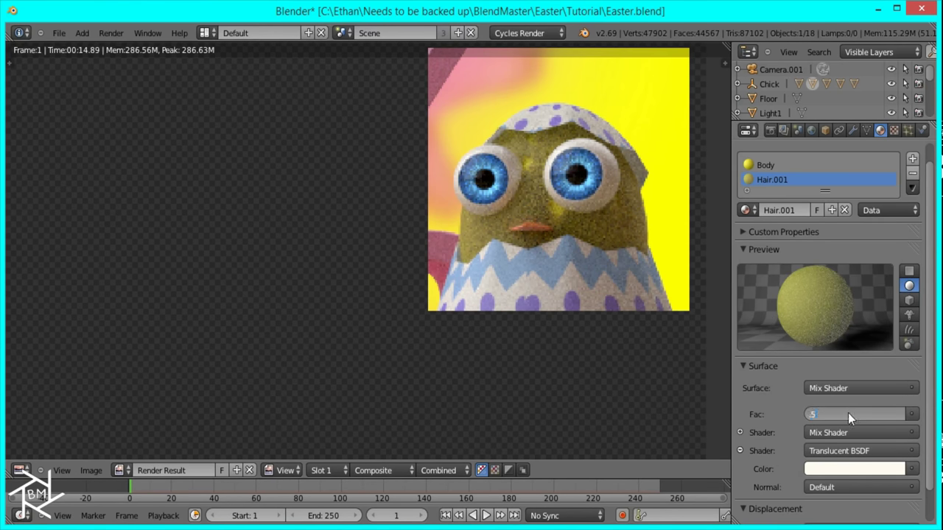
key(Return)
scroll(825, 280, up, 1)
click(770, 131)
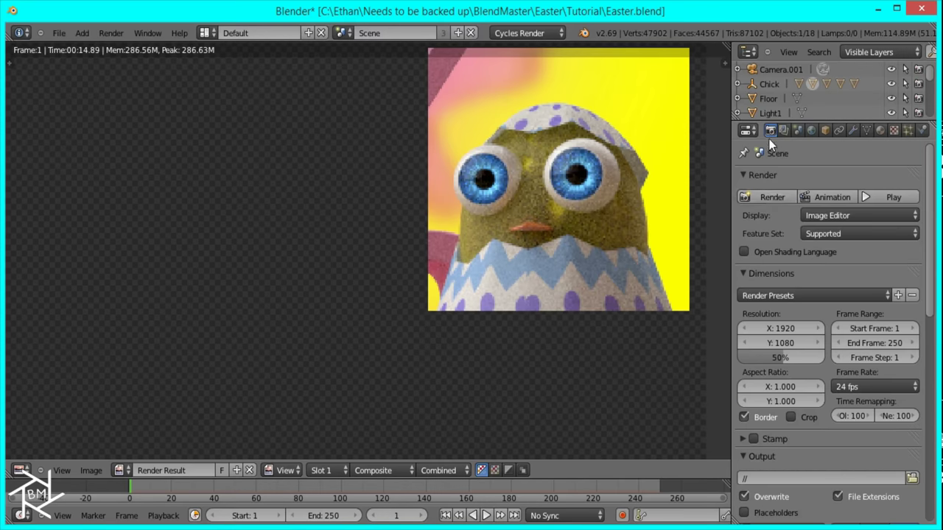
click(770, 196)
middle_drag(413, 270, 529, 243)
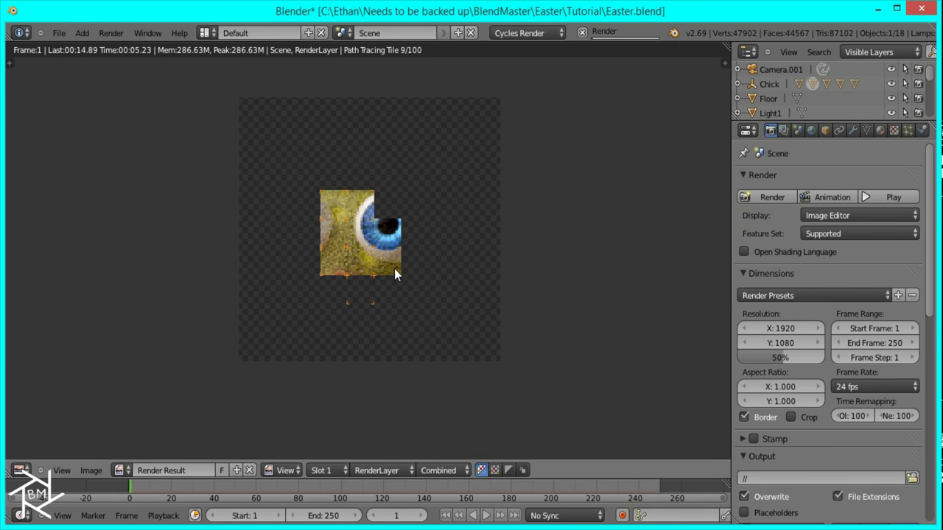
scroll(378, 251, down, 5)
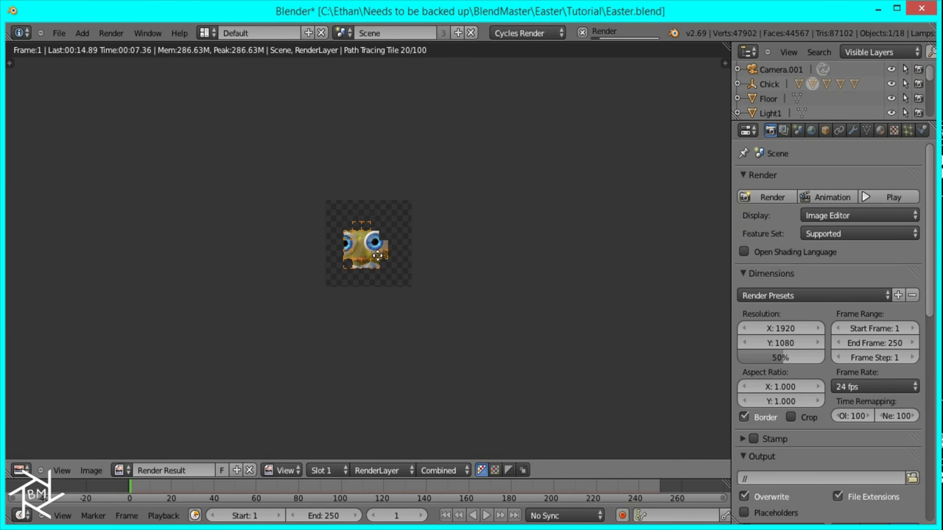
scroll(397, 243, up, 4)
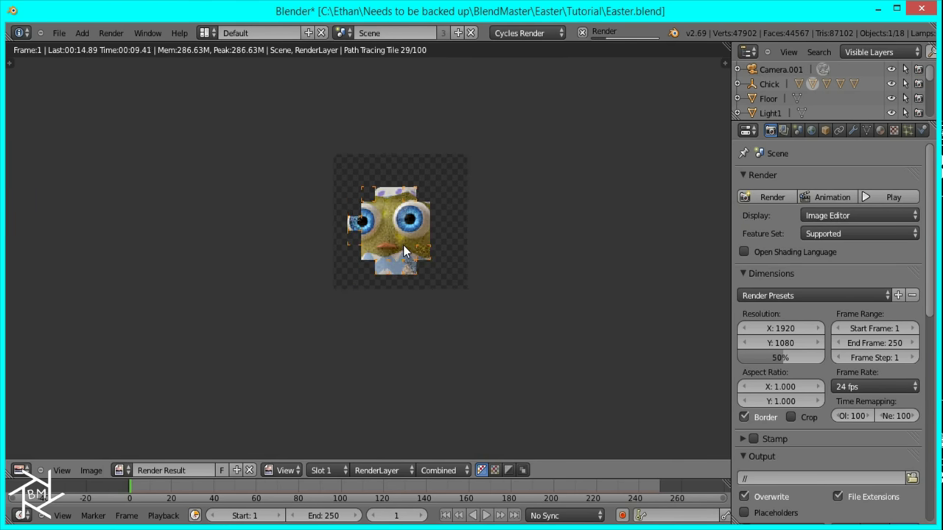
Step: Set the body particle system's emission number to 2500 and render the bordered head region
click(908, 130)
click(793, 325)
text(2500)
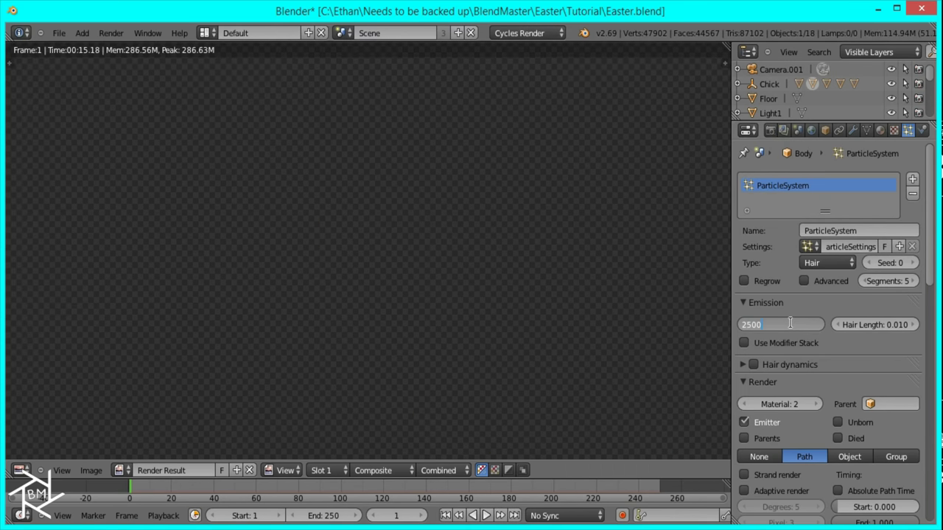
key(Return)
key(F12)
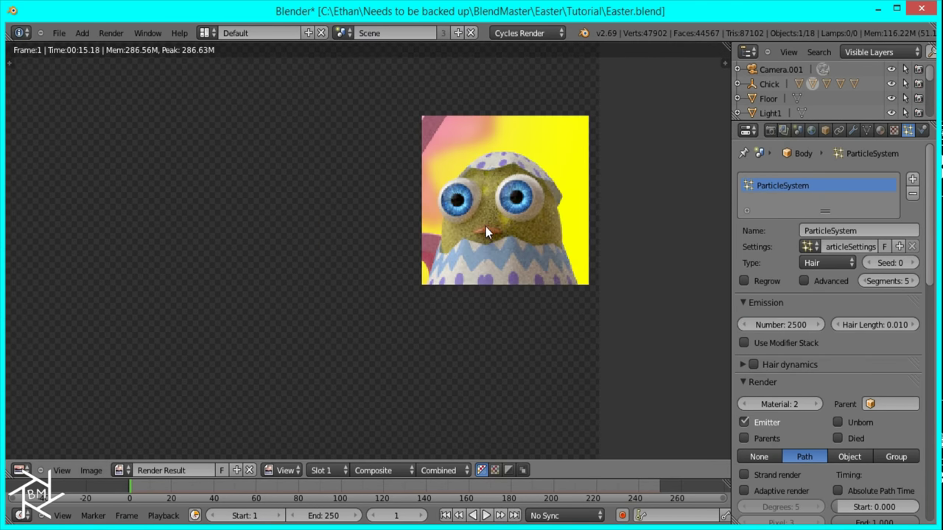
click(770, 130)
click(766, 195)
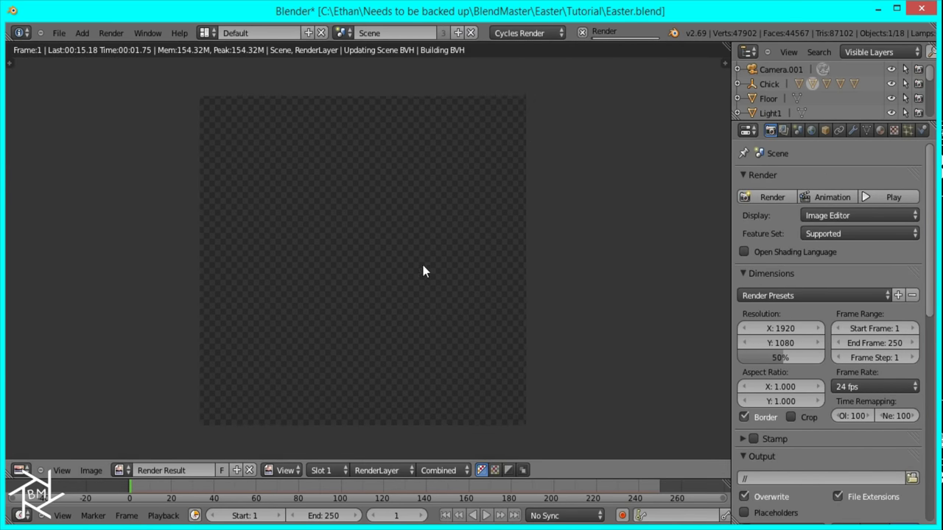
Step: Examine the hair density around the chick's eyes and beak as the render progresses, and return to the camera view
scroll(423, 269, up, 1)
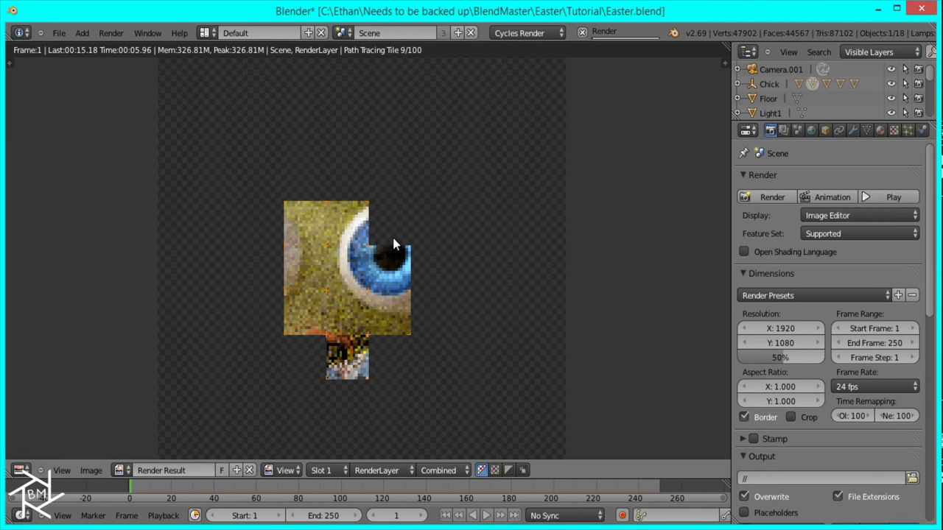
middle_drag(357, 284, 392, 243)
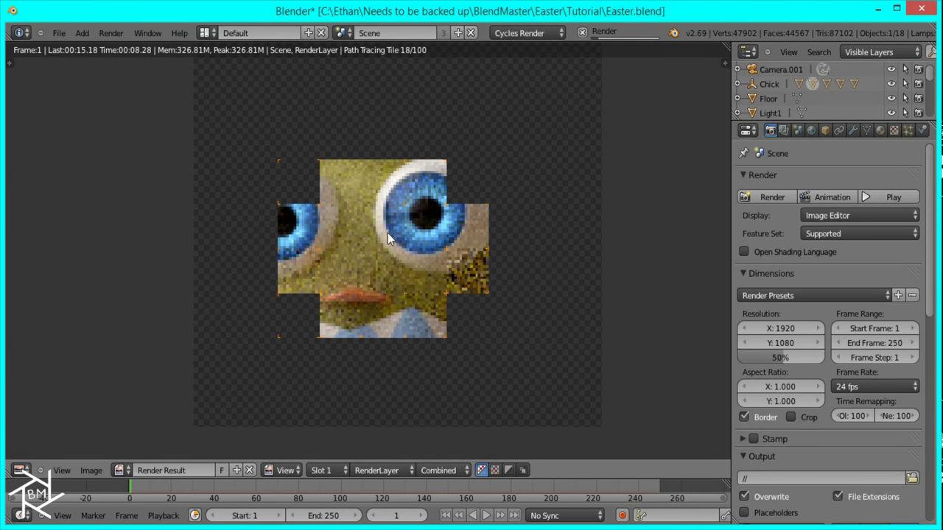
scroll(417, 276, down, 4)
scroll(389, 271, up, 3)
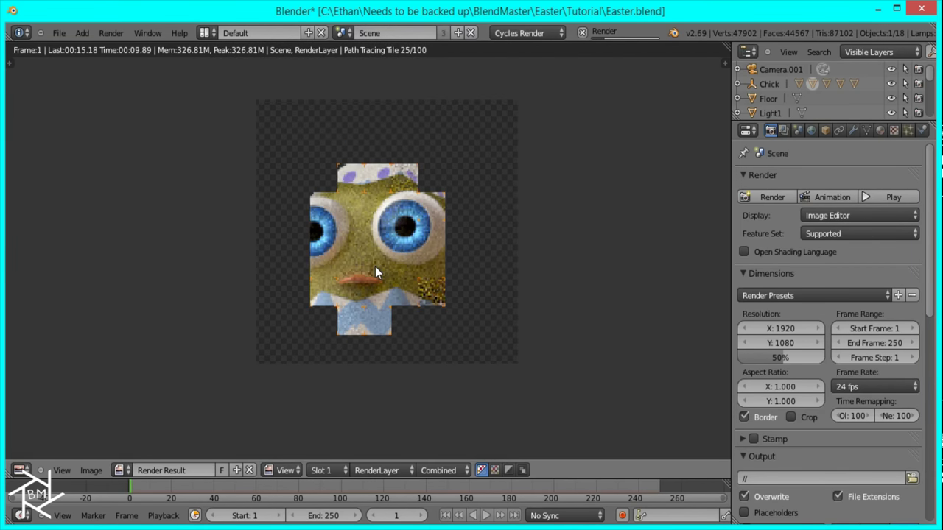
scroll(427, 250, down, 5)
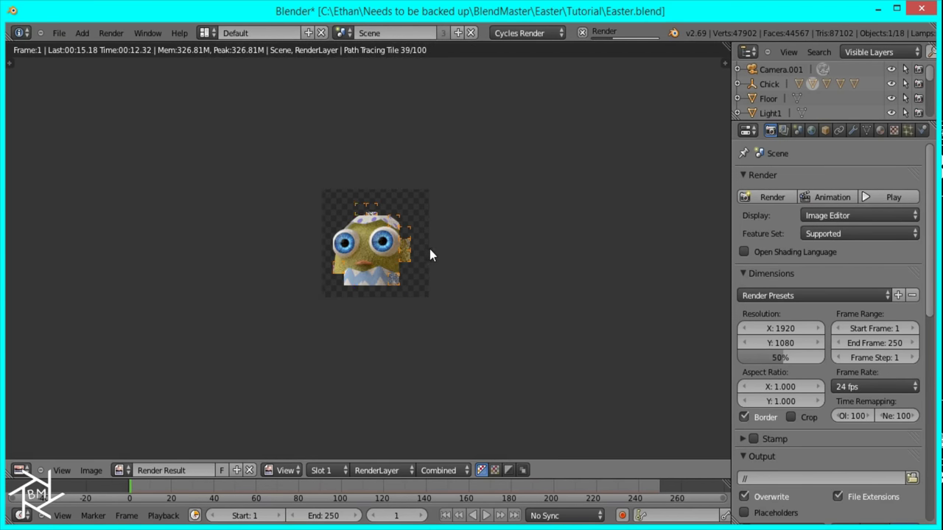
scroll(509, 258, down, 1)
scroll(394, 262, up, 2)
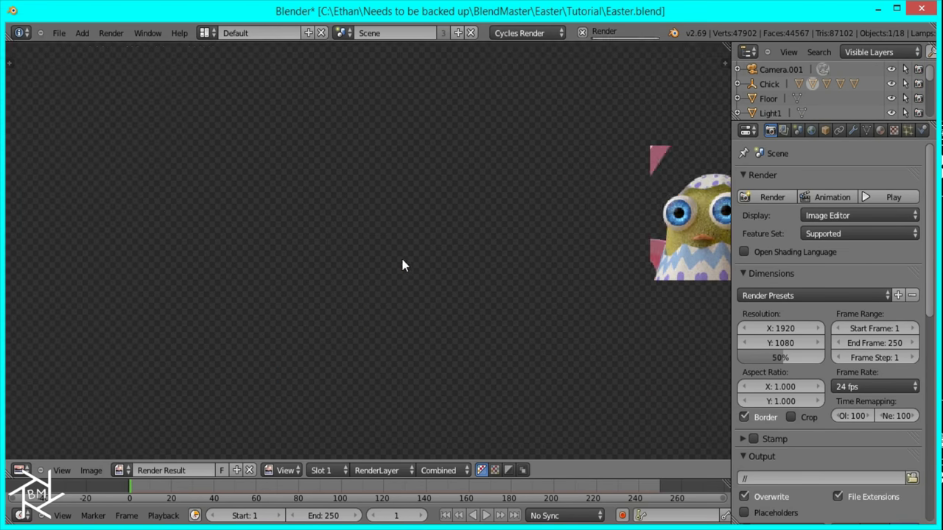
key(Escape)
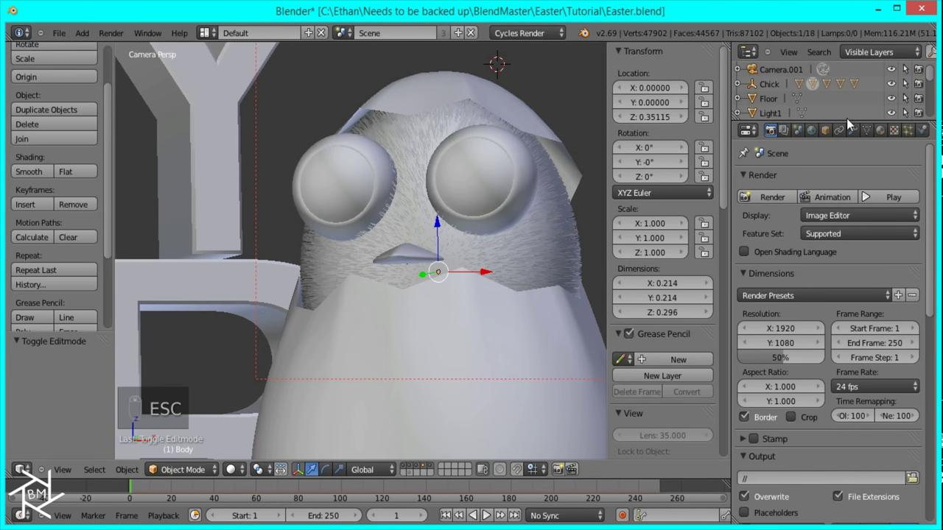
Step: Scale the chick's beak up by about 1.425 and raise it about 0.006 along the Z axis
right_click(495, 271)
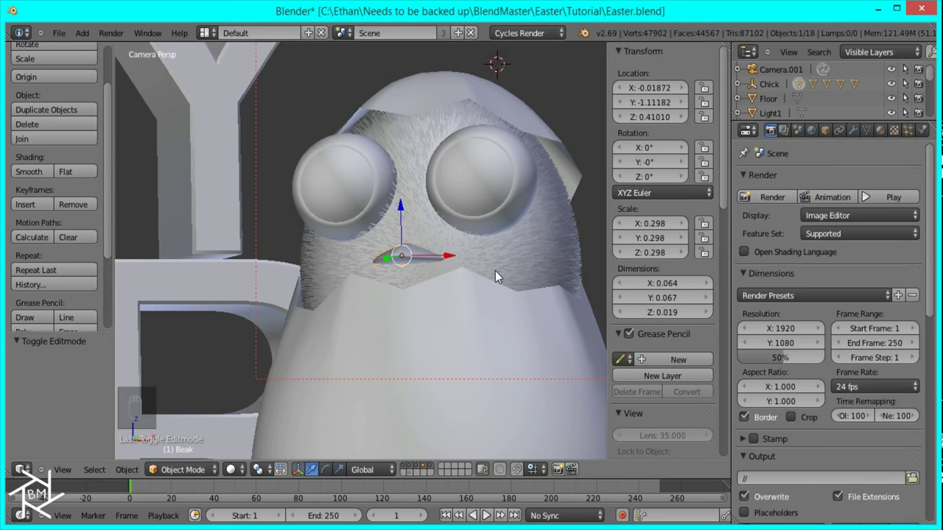
key(s)
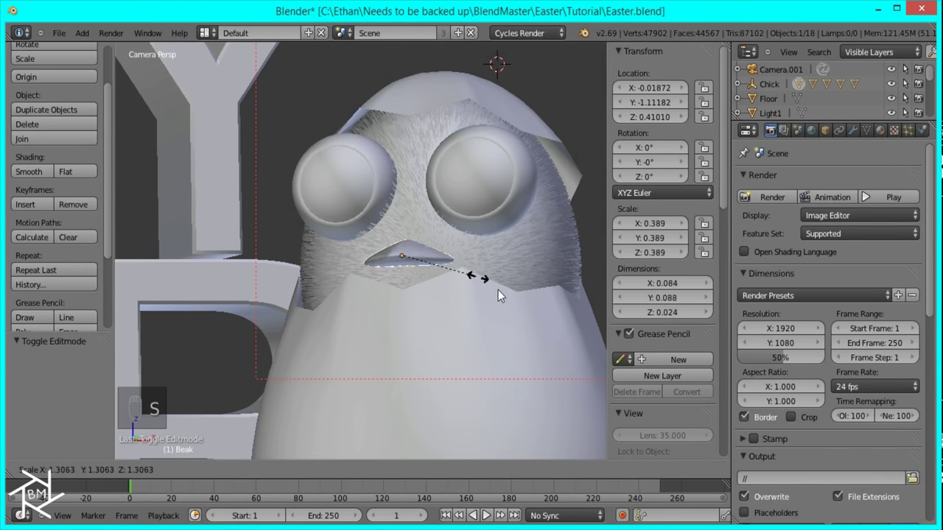
click(485, 280)
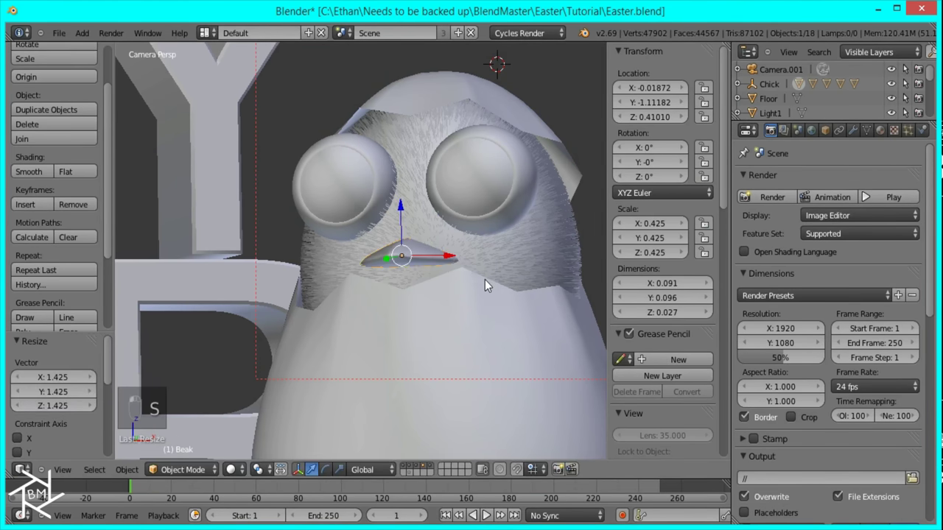
key(g)
key(z)
click(400, 203)
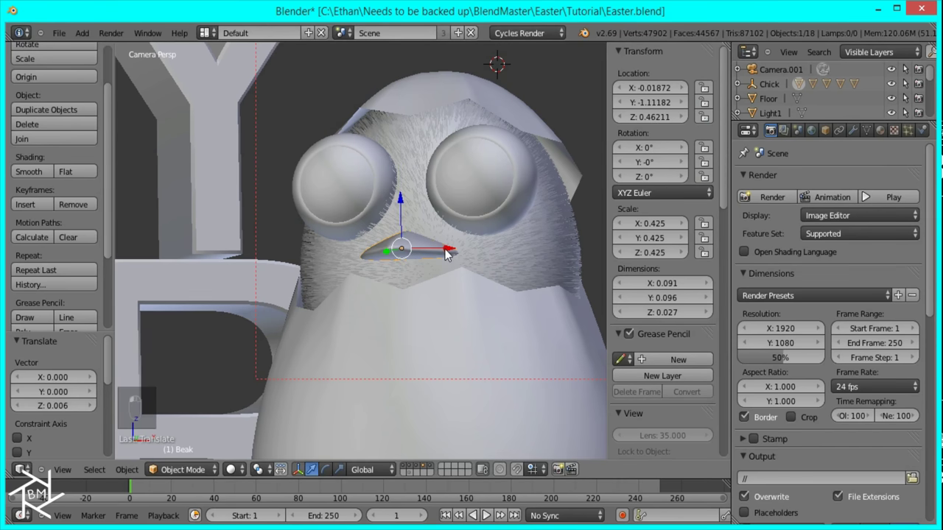
Step: Scale the chick's beak up by about 1.057, and show the modifiers of the chick's body
scroll(521, 281, down, 3)
key(s)
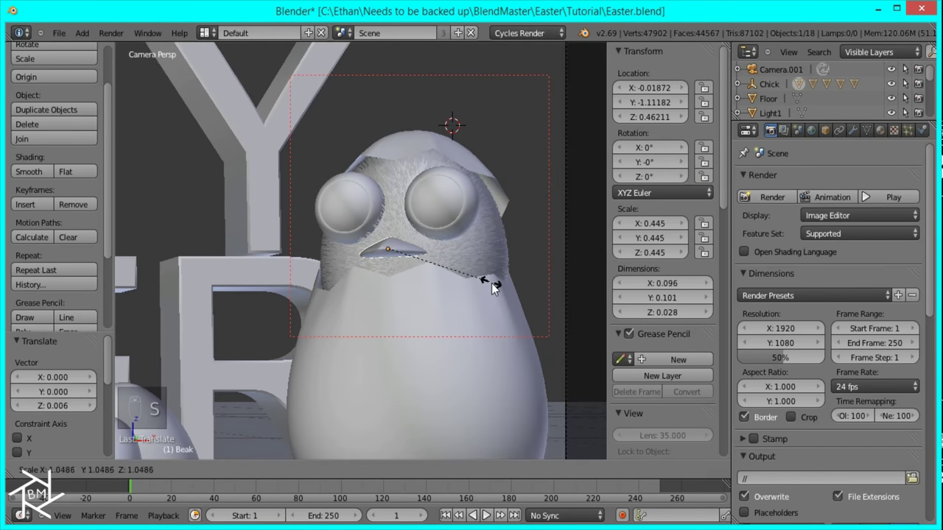
click(492, 283)
click(813, 85)
click(853, 130)
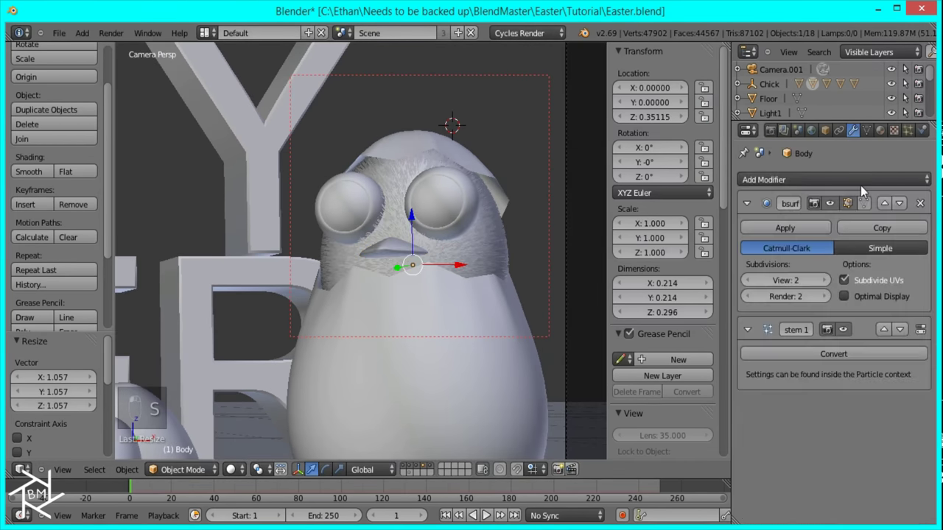
Step: Remove the render border around the chick so the full camera frame renders, and save the file
scroll(461, 232, down, 10)
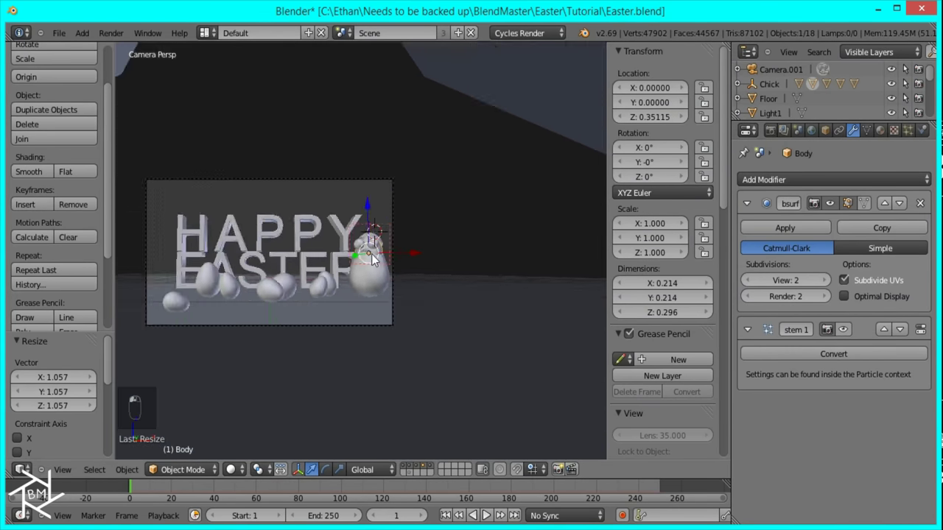
key(ctrl+b)
drag(336, 302, 461, 206)
scroll(518, 258, up, 6)
click(59, 32)
click(84, 120)
shift+middle_drag(280, 200, 207, 182)
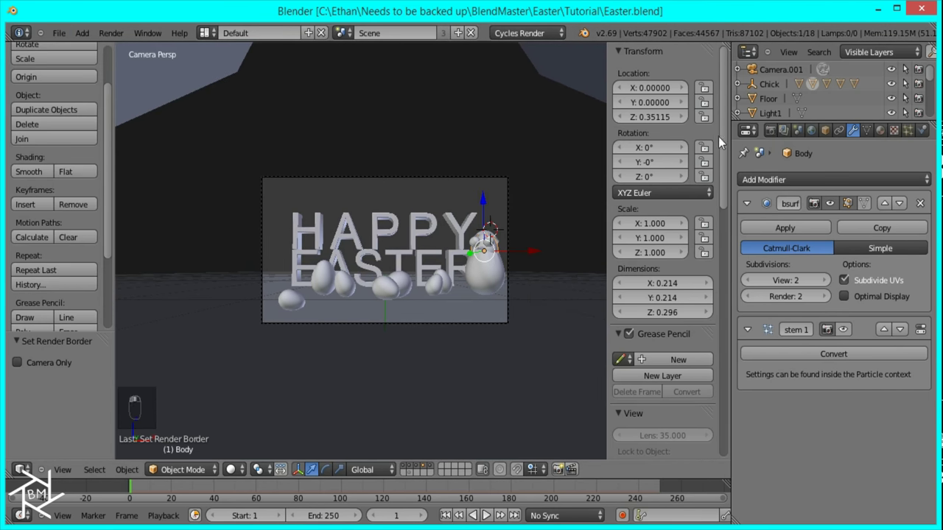
Step: Render the full frame to check the scene, and return to the camera view in Object Mode
click(771, 130)
click(773, 197)
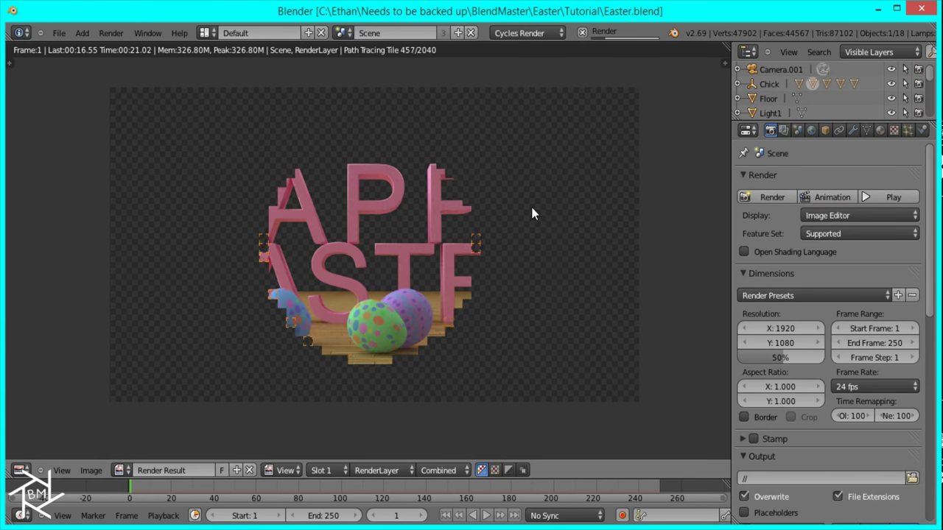
scroll(568, 237, down, 2)
key(Tab)
key(Escape)
scroll(475, 254, up, 4)
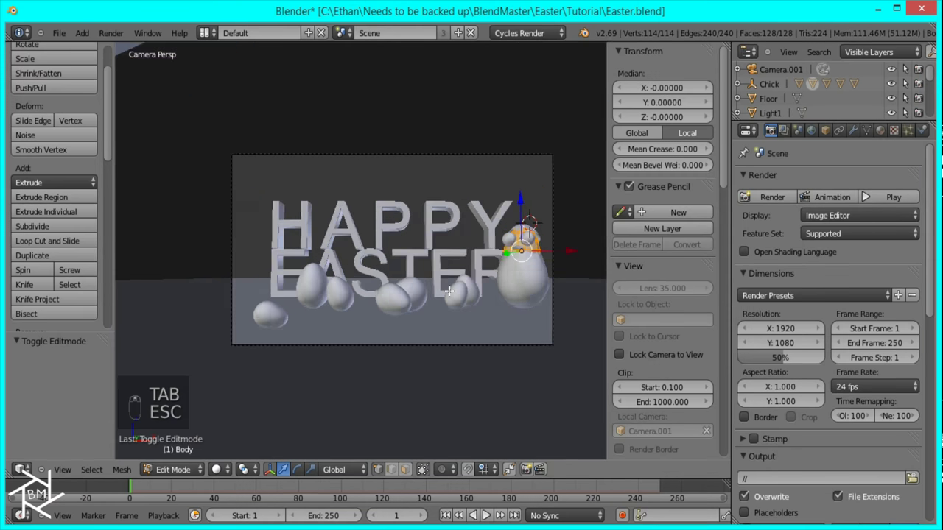
scroll(442, 243, down, 5)
key(Tab)
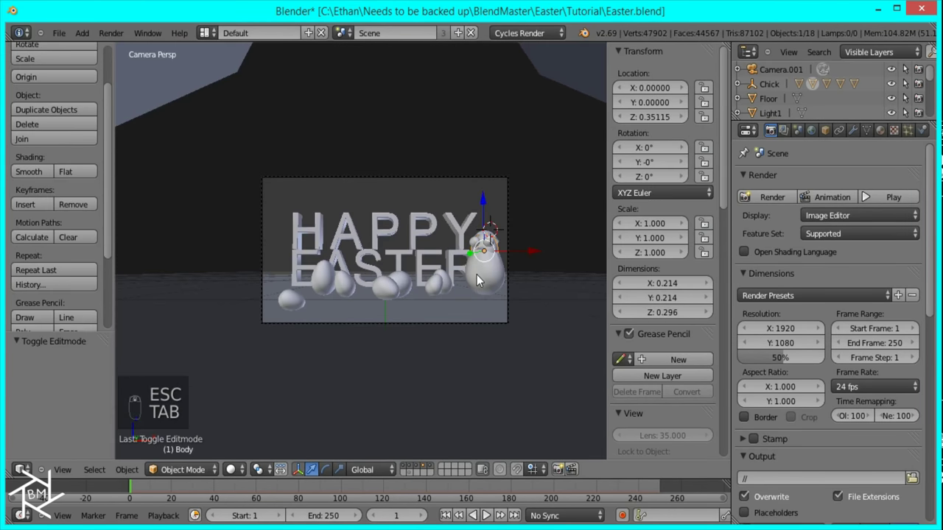
Step: Set the depth of field focus object of Camera.001 to the lettering object Text.000
right_click(507, 197)
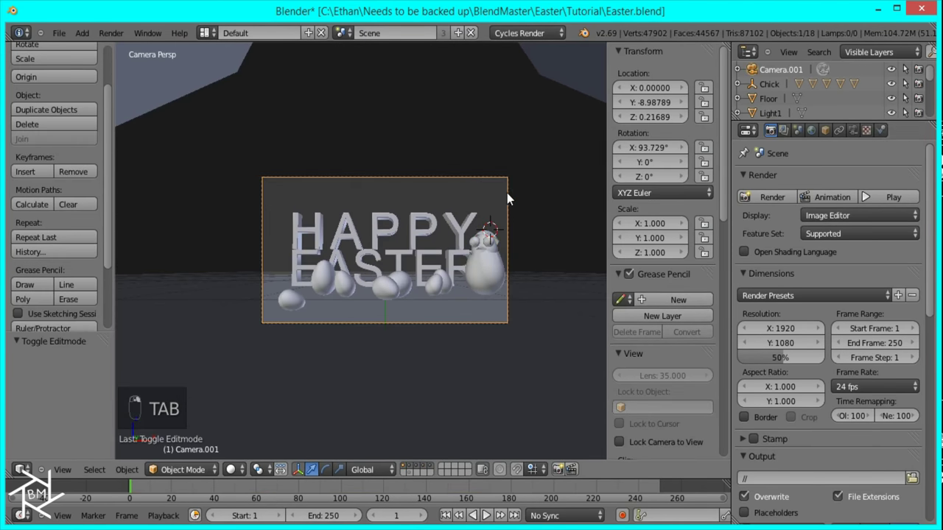
click(852, 130)
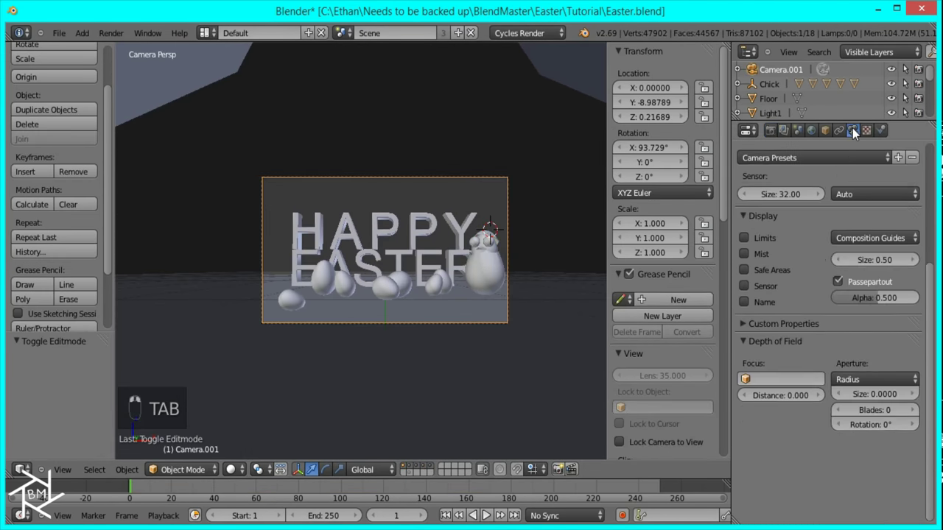
click(775, 378)
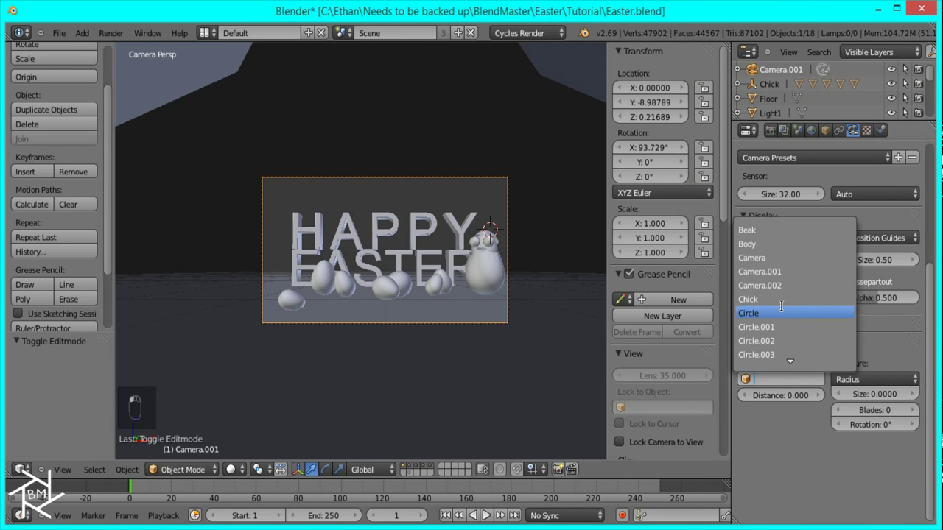
text(te)
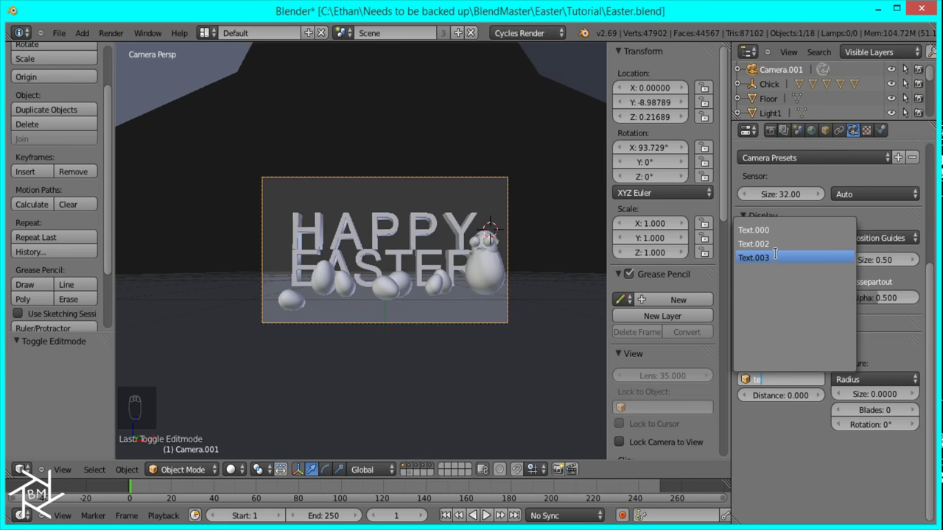
right_click(382, 240)
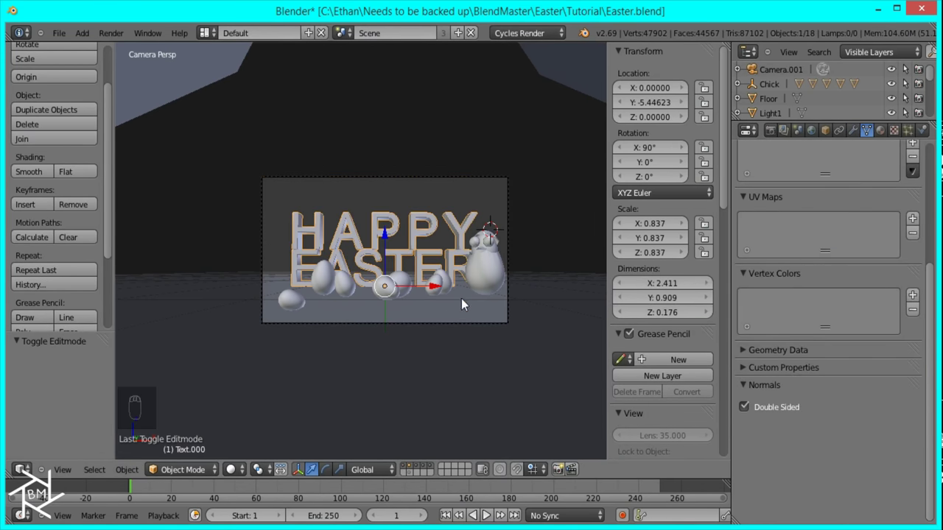
right_click(474, 322)
click(785, 379)
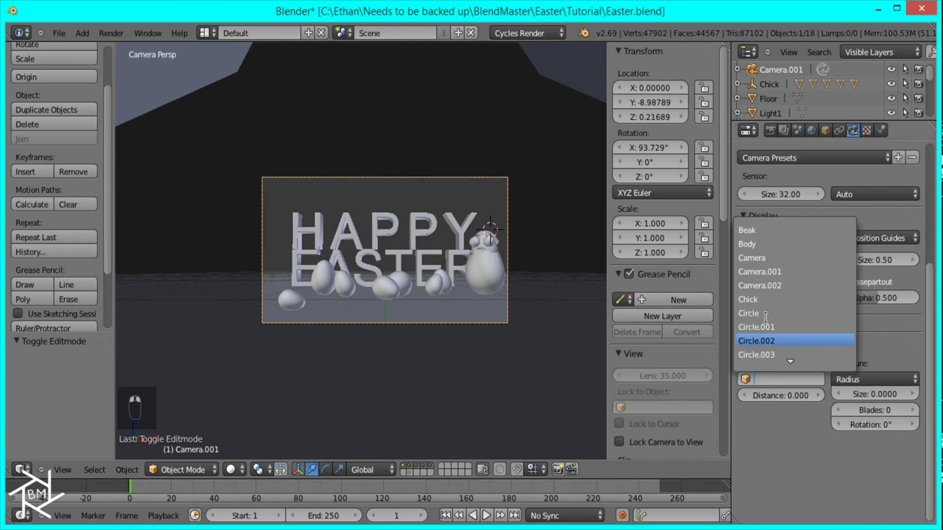
text(text)
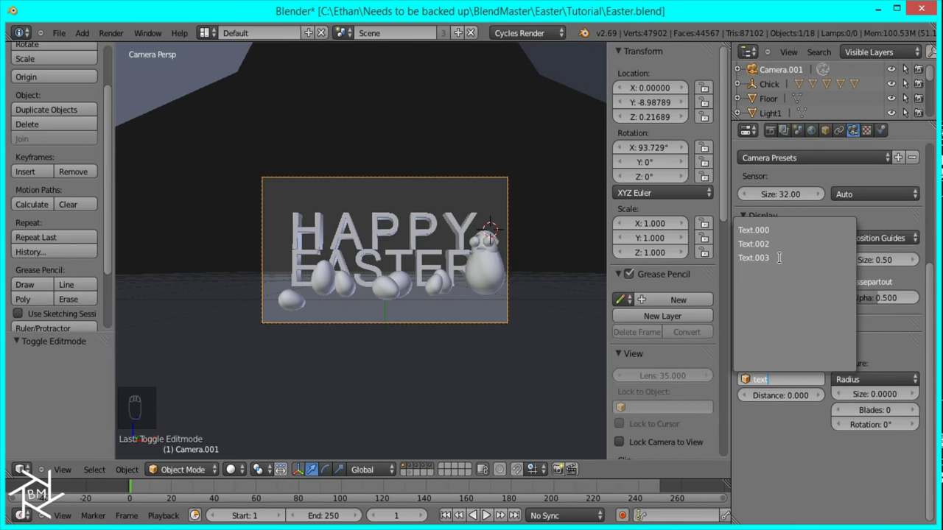
click(786, 229)
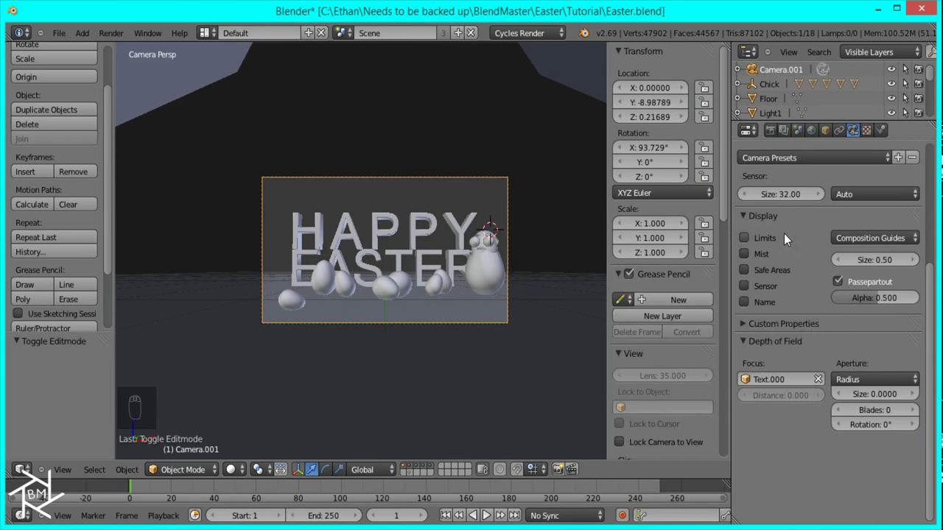
Step: Raise the camera's aperture radius size to 0.02 and switch the aperture type to F/stop
click(910, 395)
click(912, 396)
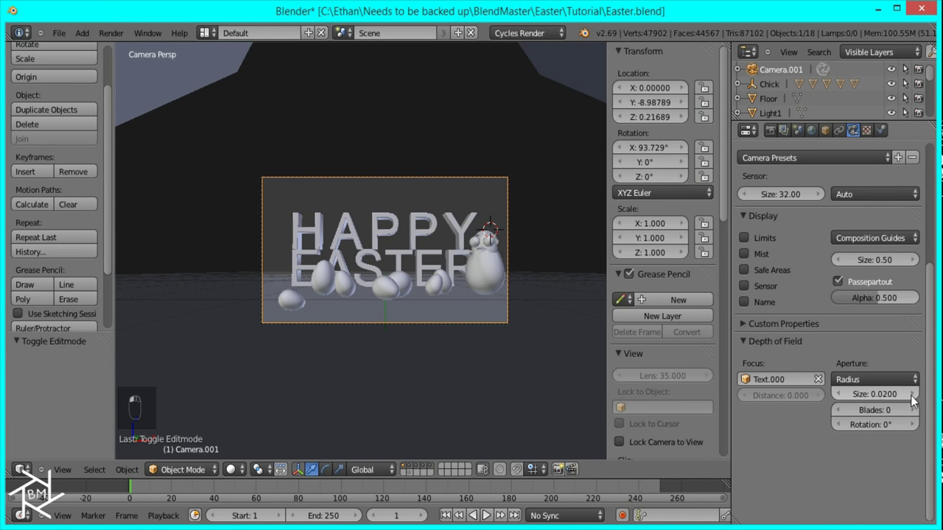
click(884, 380)
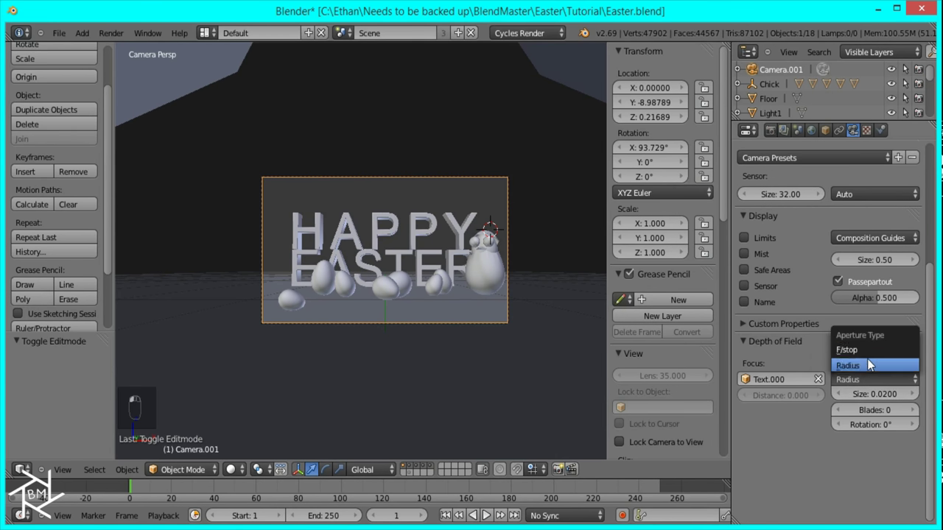
click(866, 349)
Step: Preview the camera view in rendered shading to check the depth of field, and return to solid shading
key(shift+z)
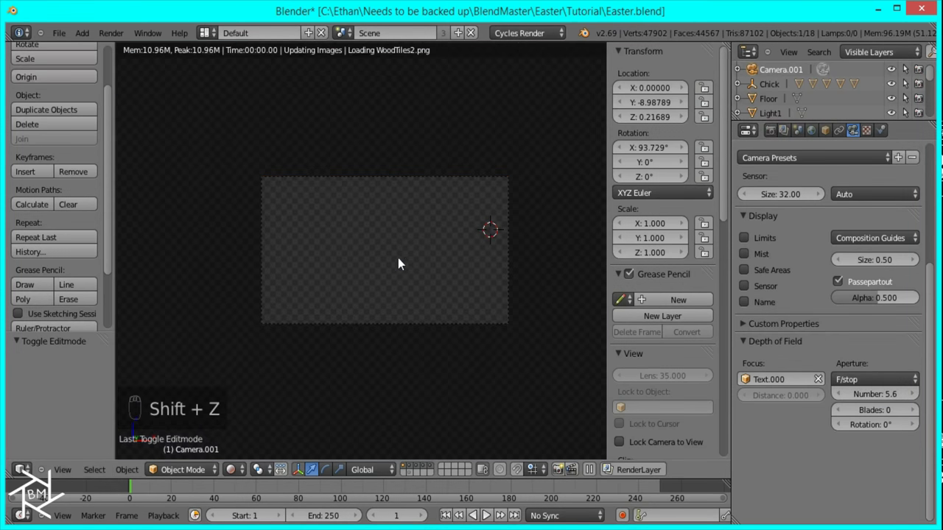
scroll(479, 296, up, 3)
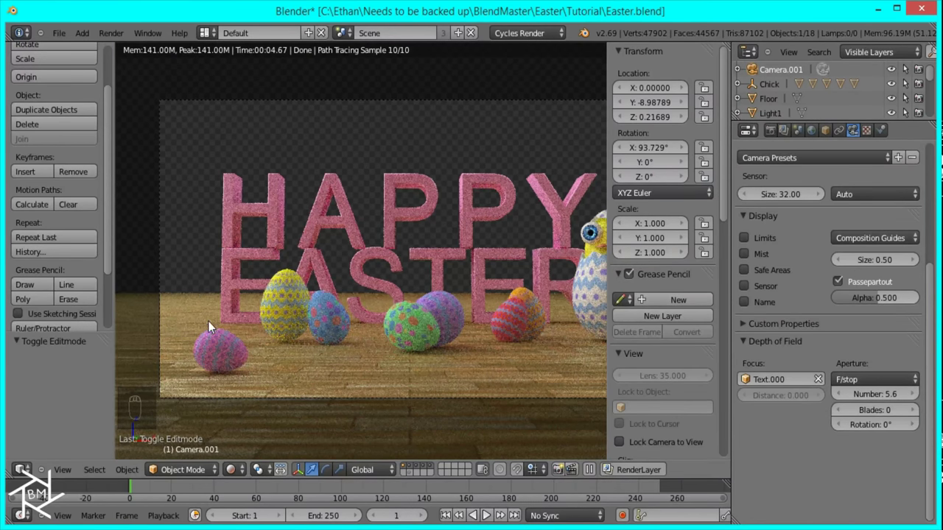
scroll(472, 273, down, 2)
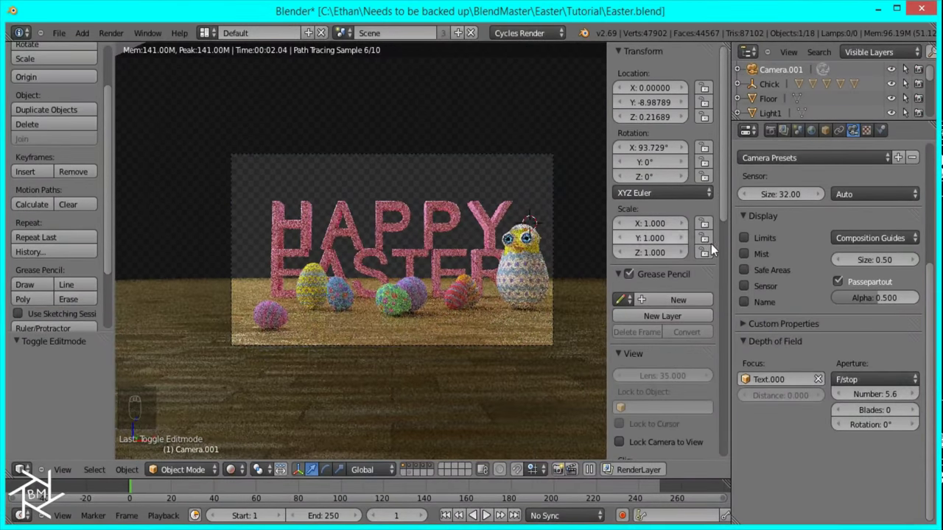
key(z)
key(z)
key(z)
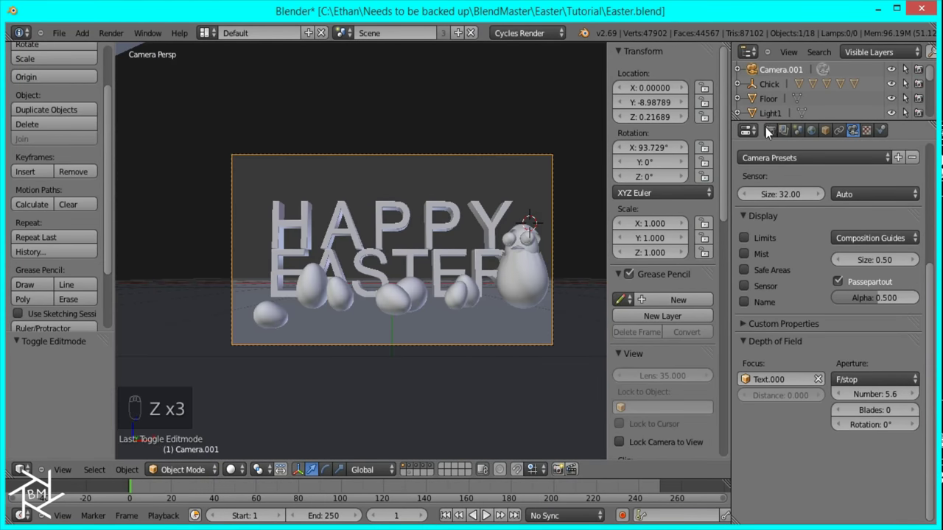
Step: Render the full frame with depth of field, and examine the lettering, eggs, chick and background
scroll(795, 203, up, 5)
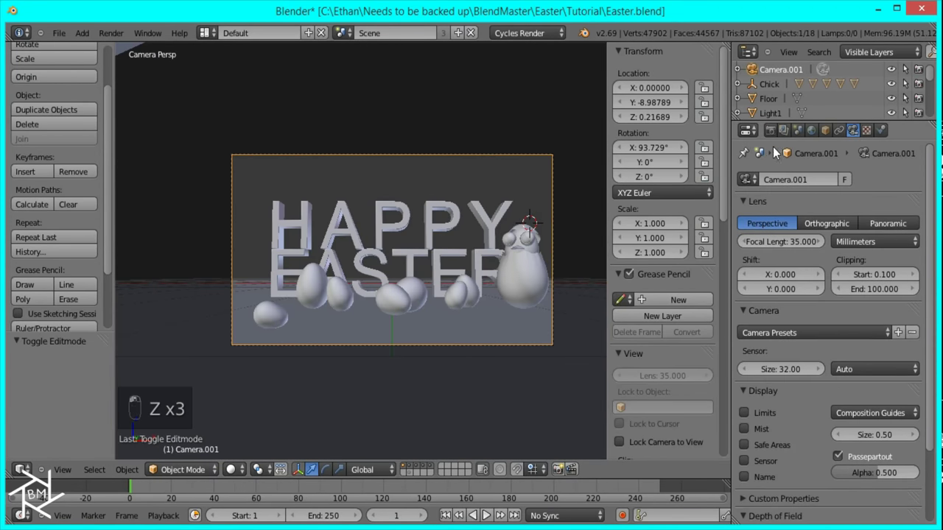
click(770, 130)
click(771, 197)
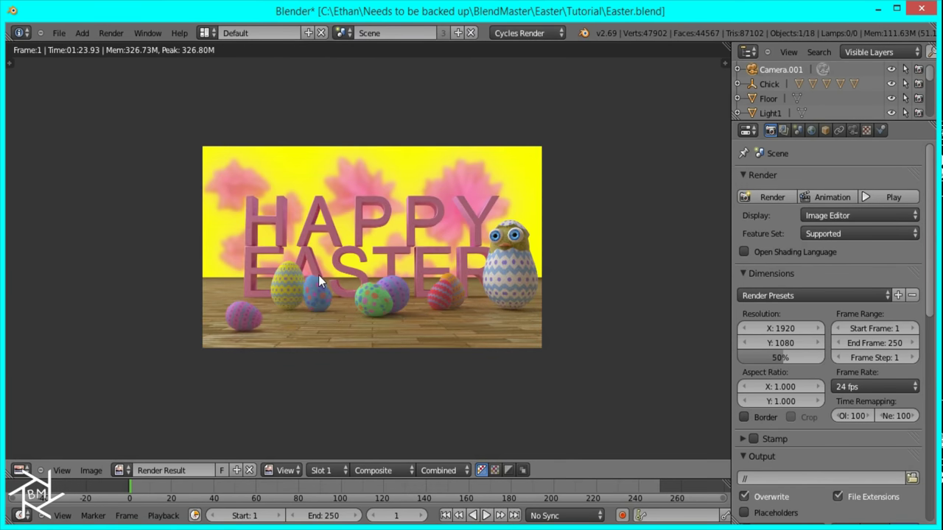
scroll(319, 275, up, 2)
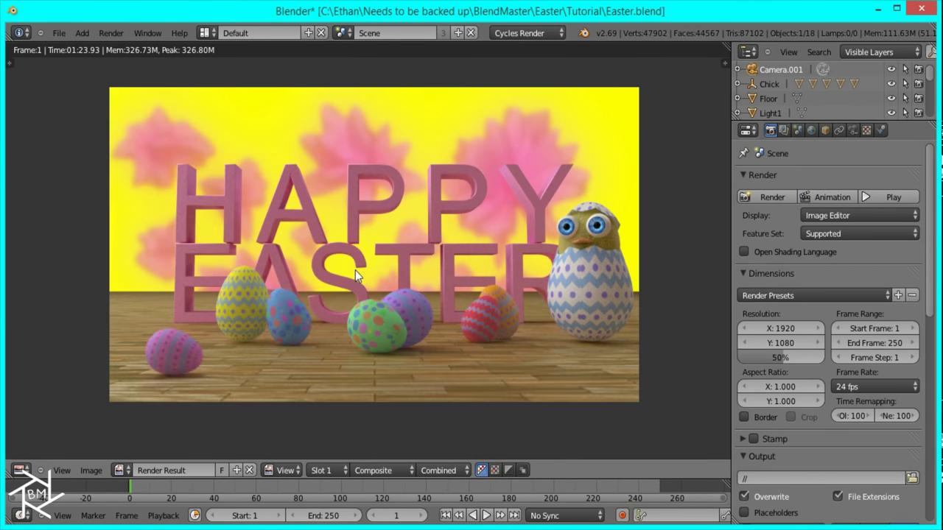
middle_drag(523, 291, 495, 294)
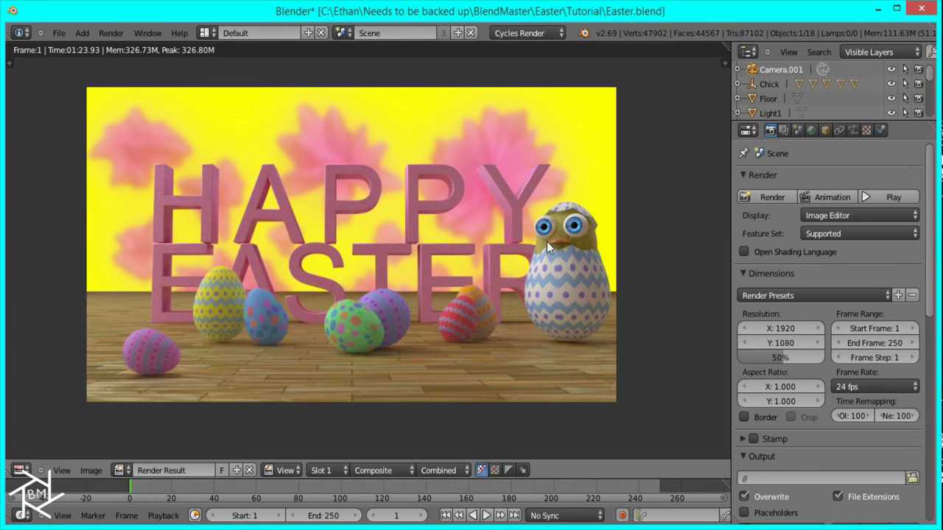
scroll(548, 247, up, 1)
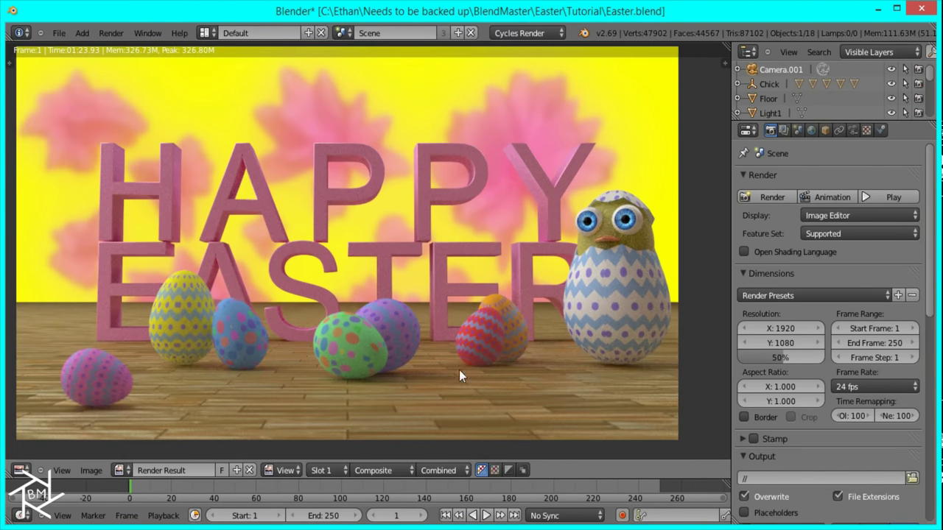
scroll(355, 349, down, 1)
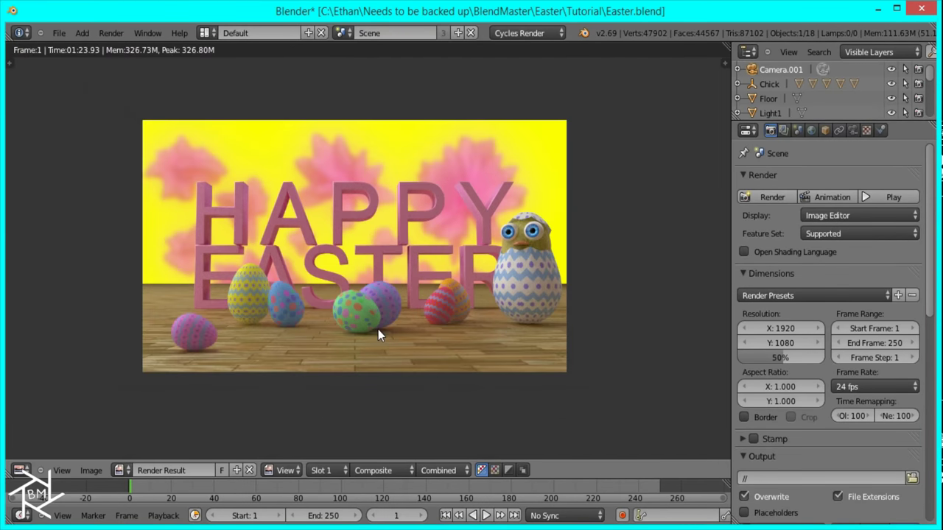